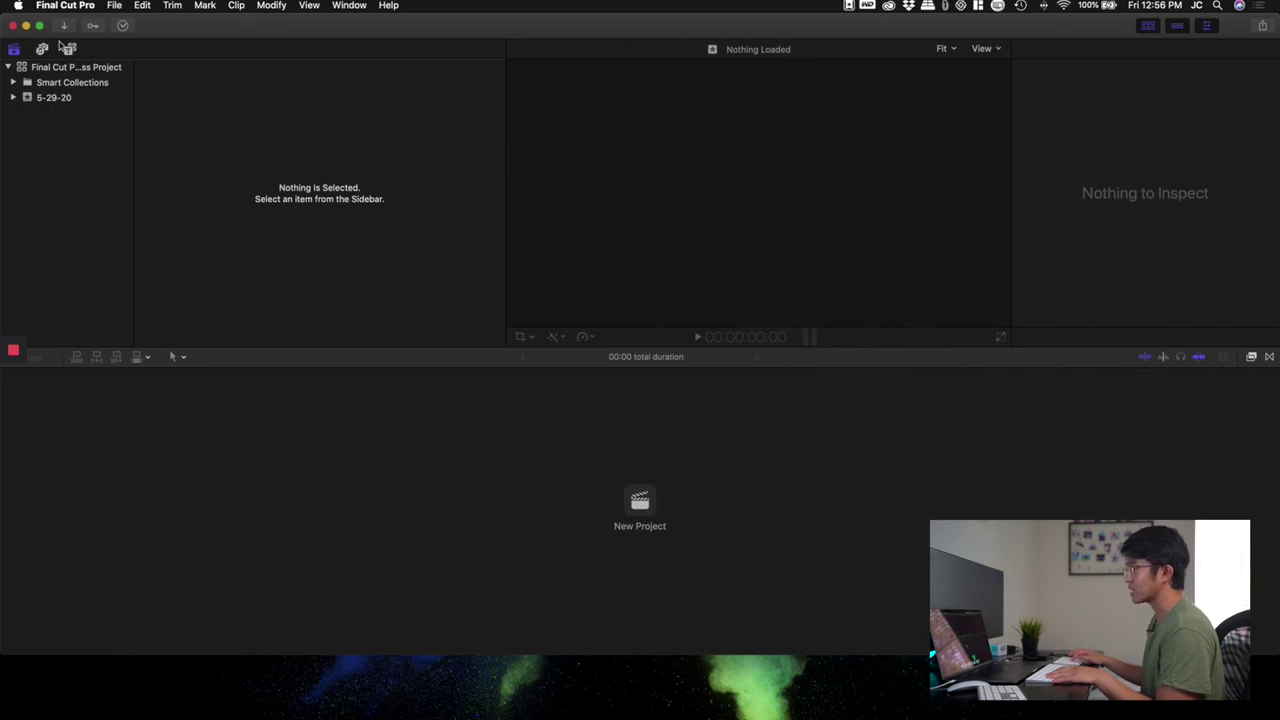
Step: Set the import preferences to leave media files in place
click(64, 5)
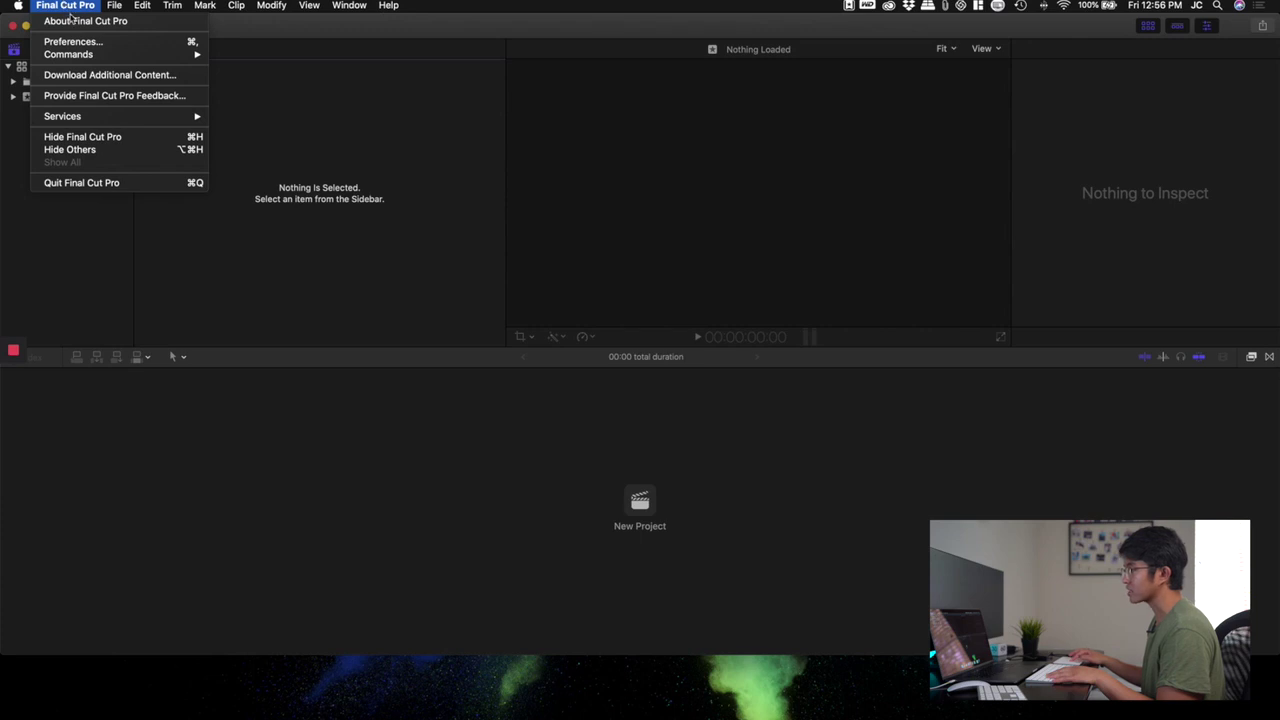
click(84, 43)
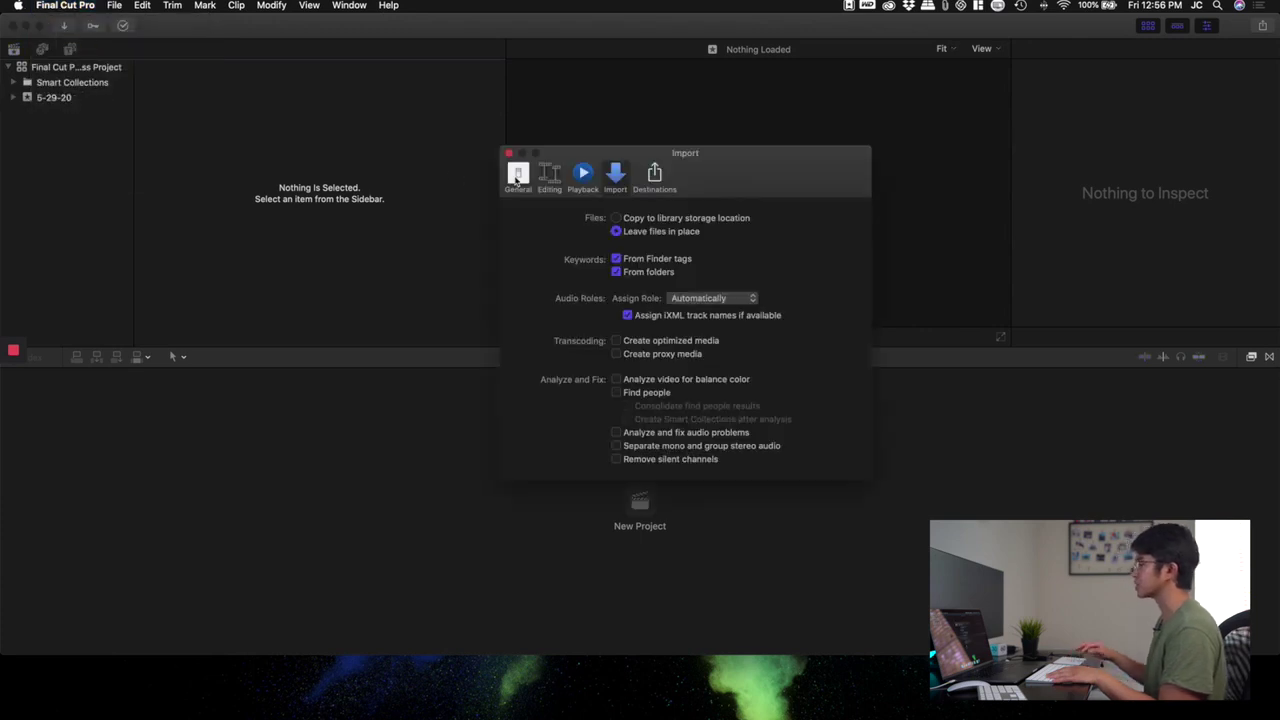
click(517, 176)
click(616, 180)
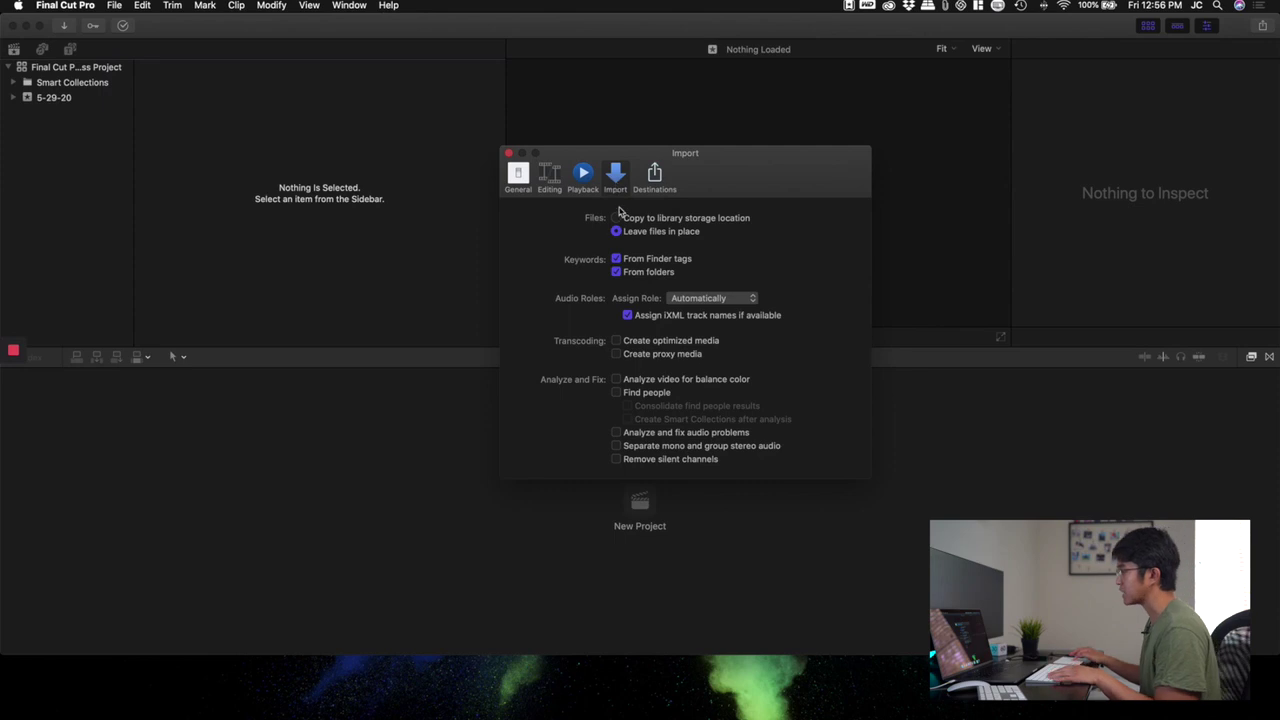
click(585, 222)
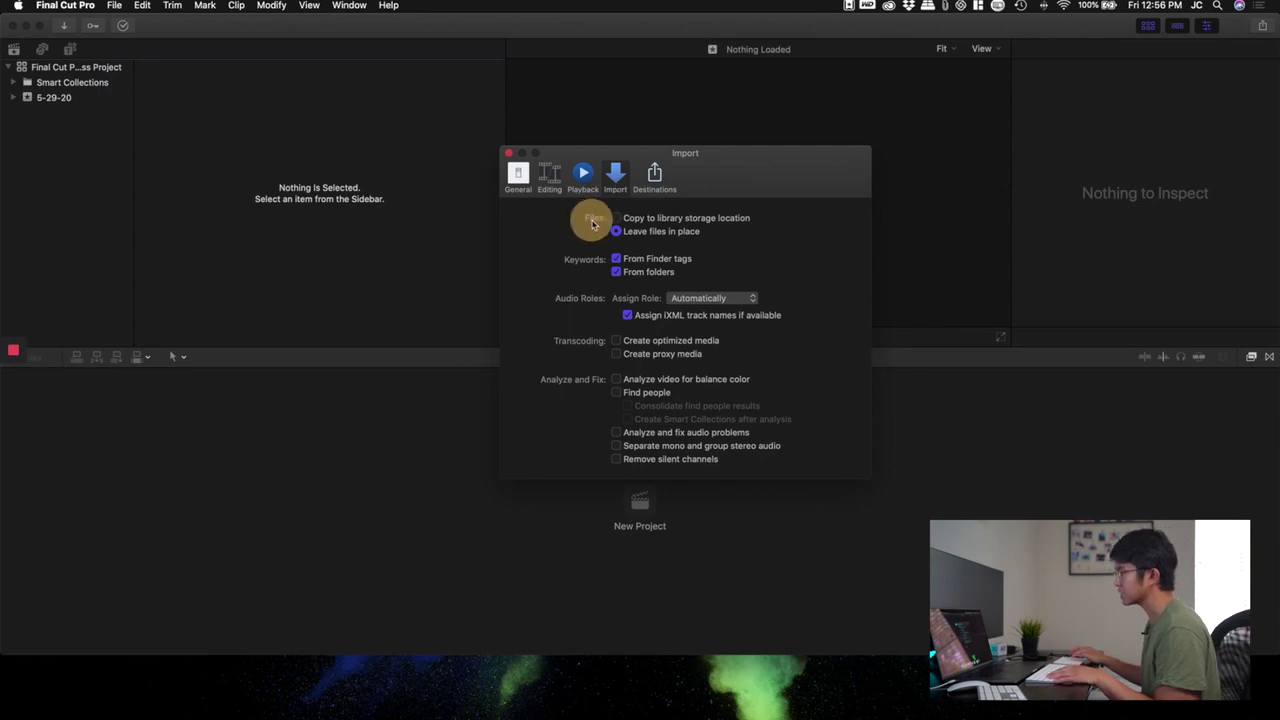
click(617, 233)
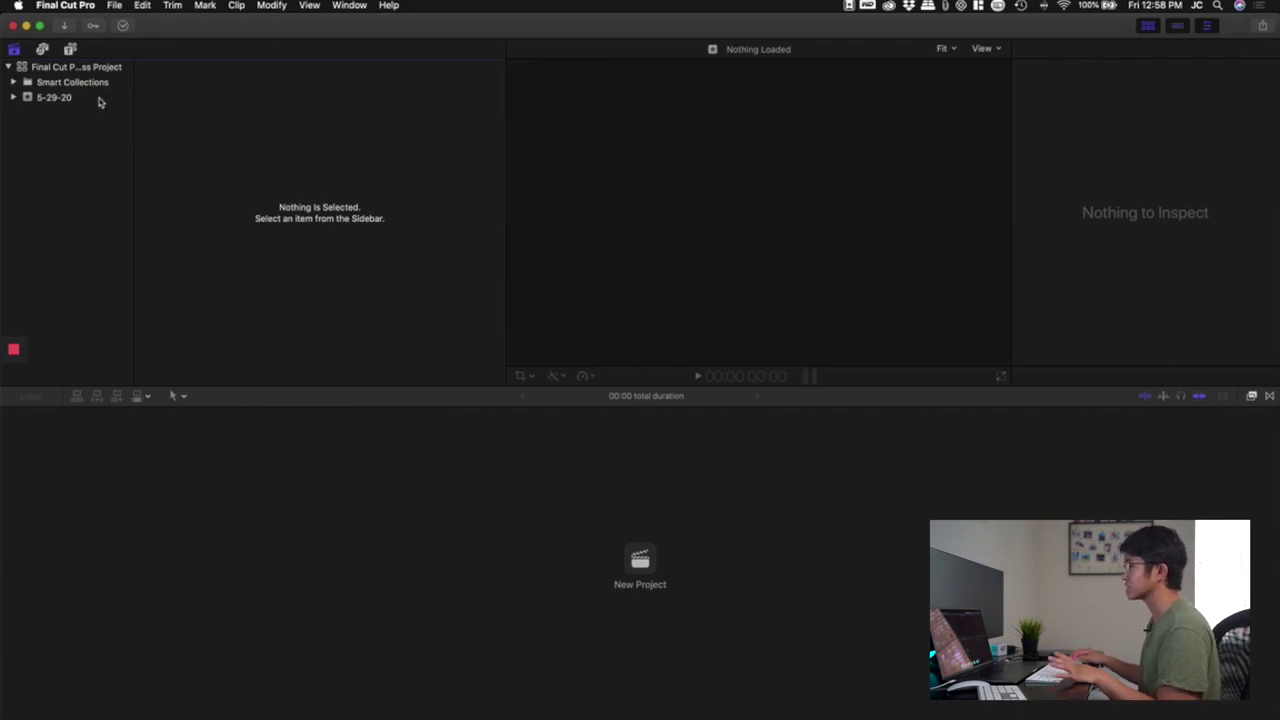
Step: Look through the Final Cut Pro Class Project library, its Smart Collections and the 5-29-20 event
click(55, 68)
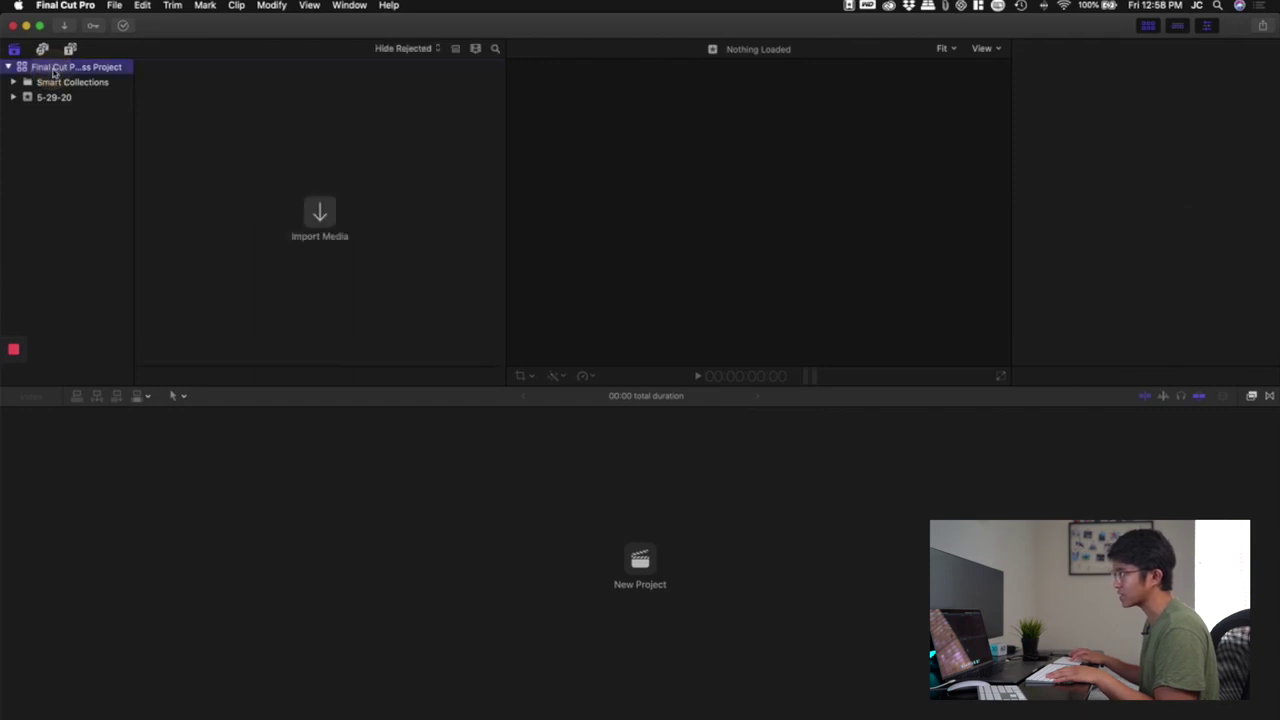
click(60, 83)
click(56, 97)
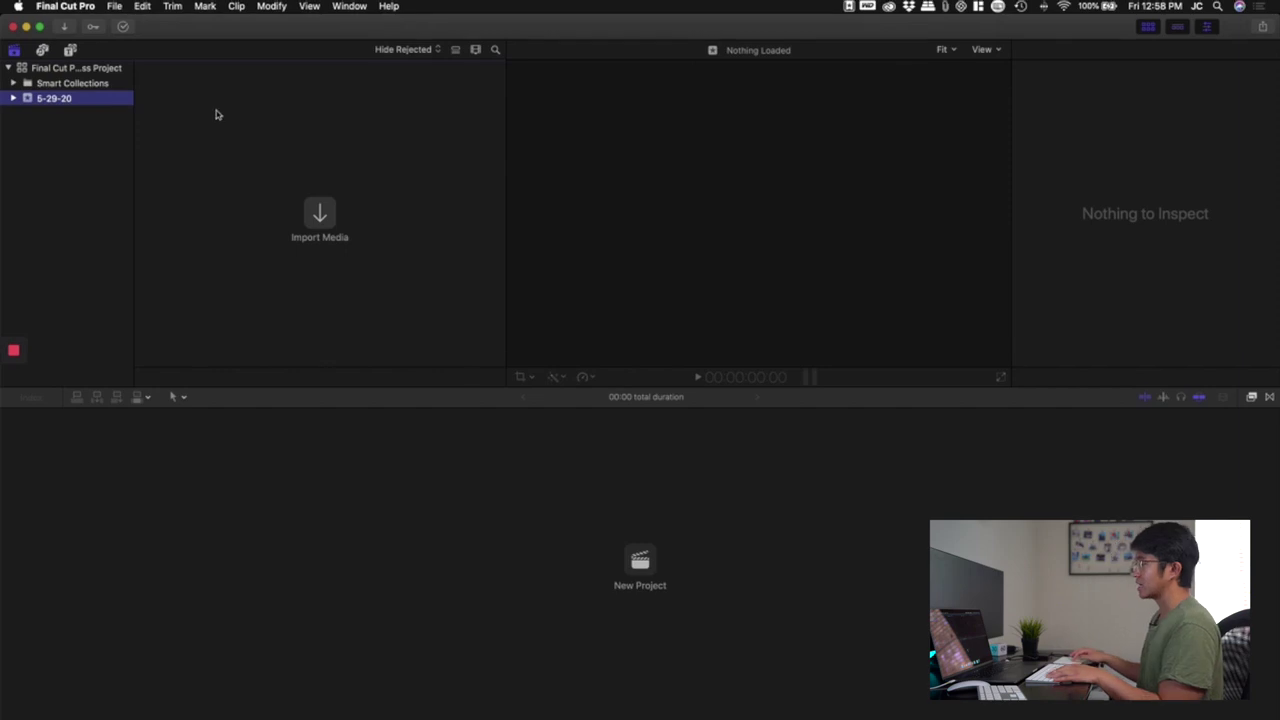
Step: Browse the Music and Sound Effects lists and the Titles and Generators, and return to the library view
click(43, 51)
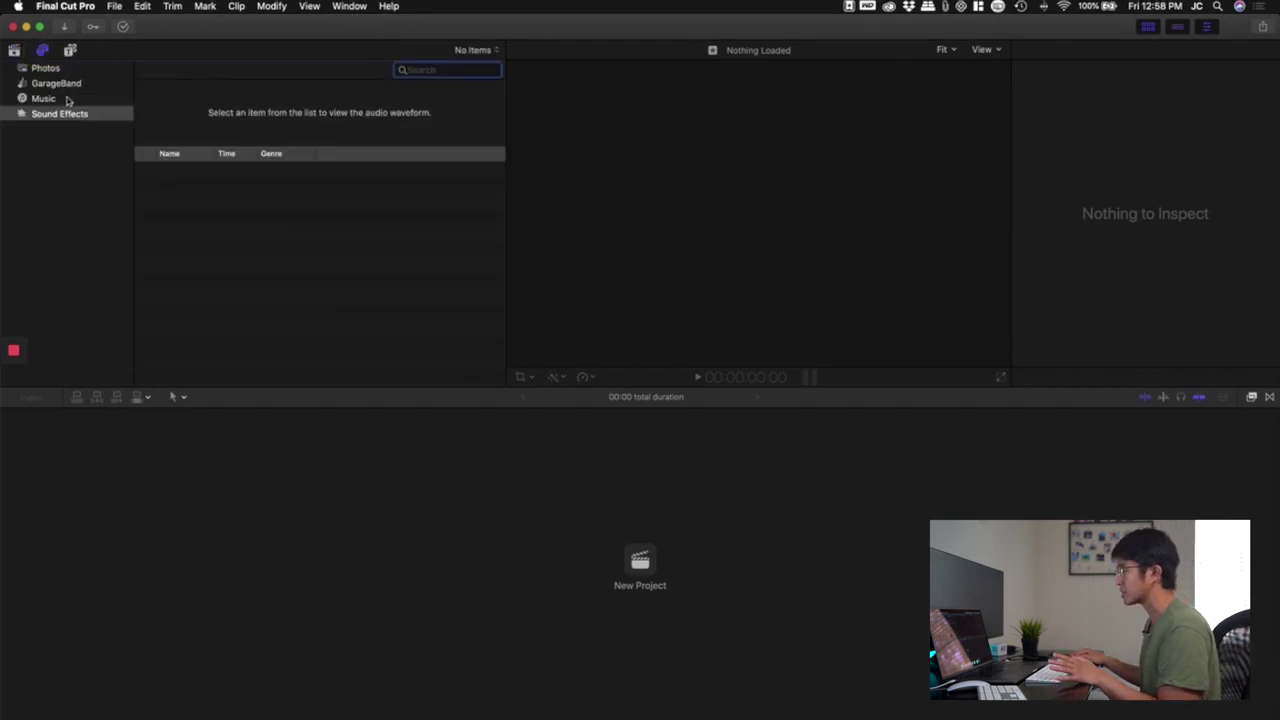
click(46, 99)
click(55, 103)
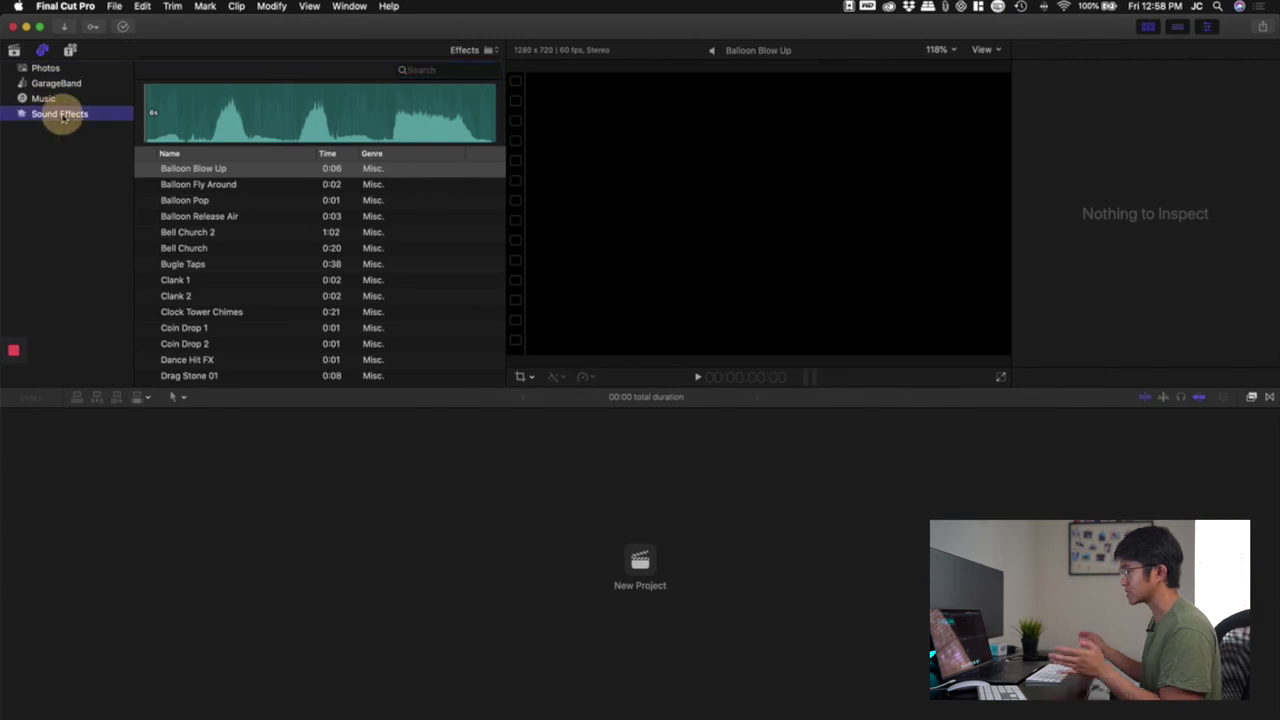
click(56, 114)
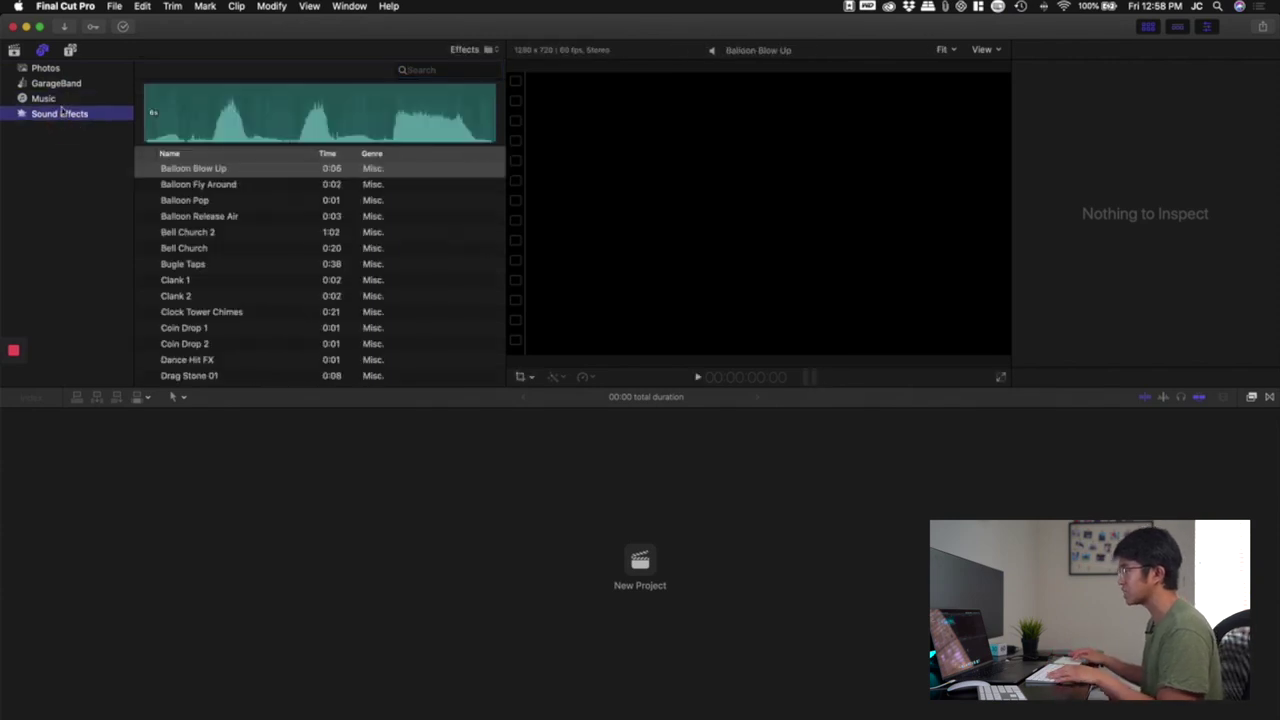
click(58, 99)
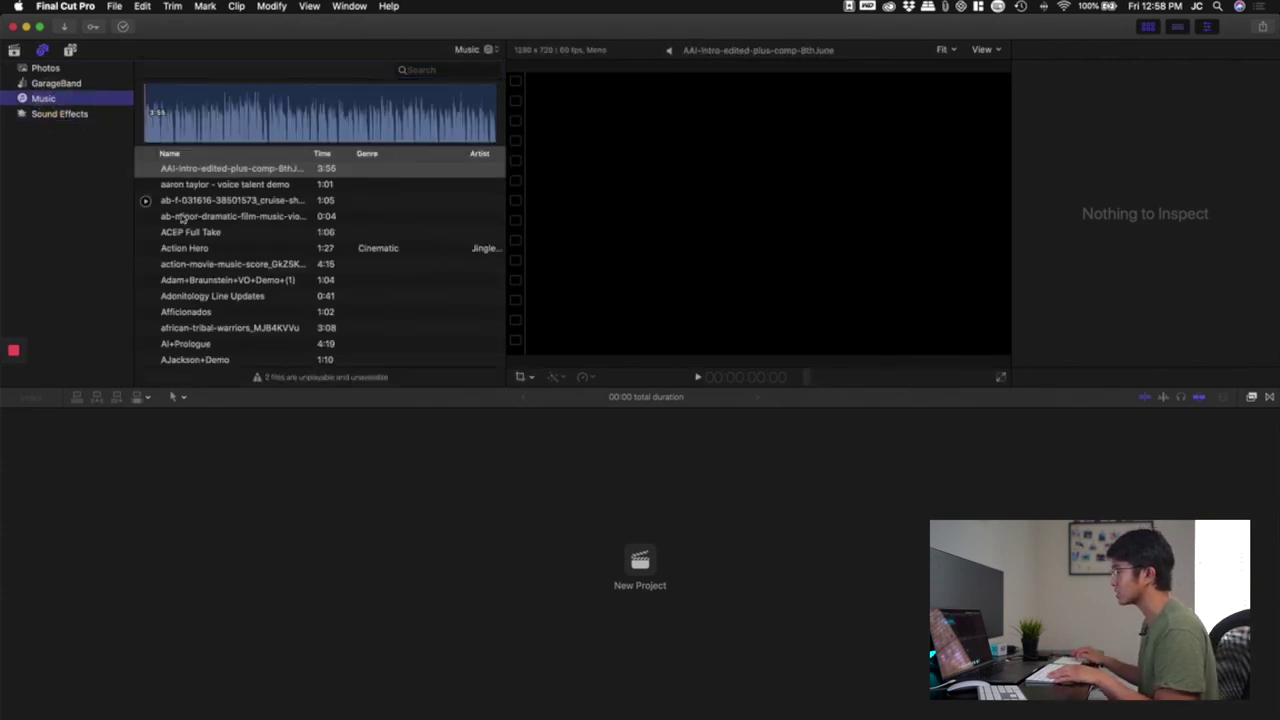
scroll(226, 214, down, 3)
scroll(226, 214, up, 3)
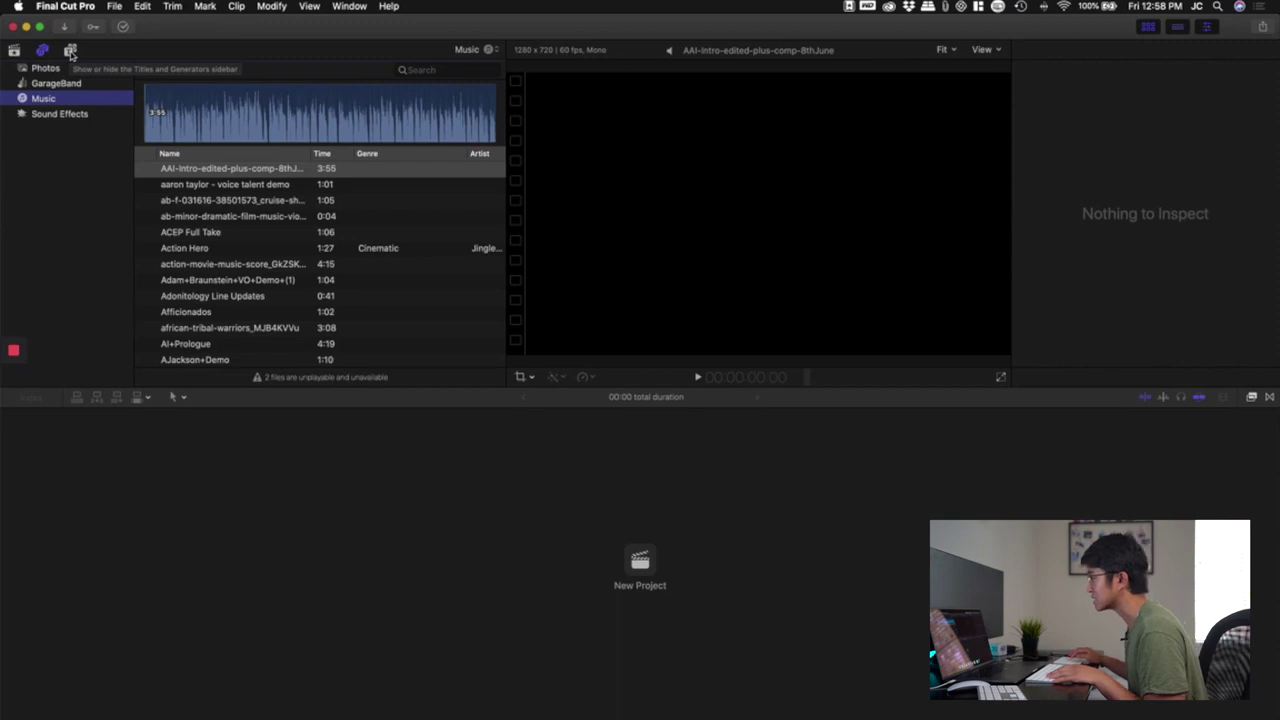
click(70, 51)
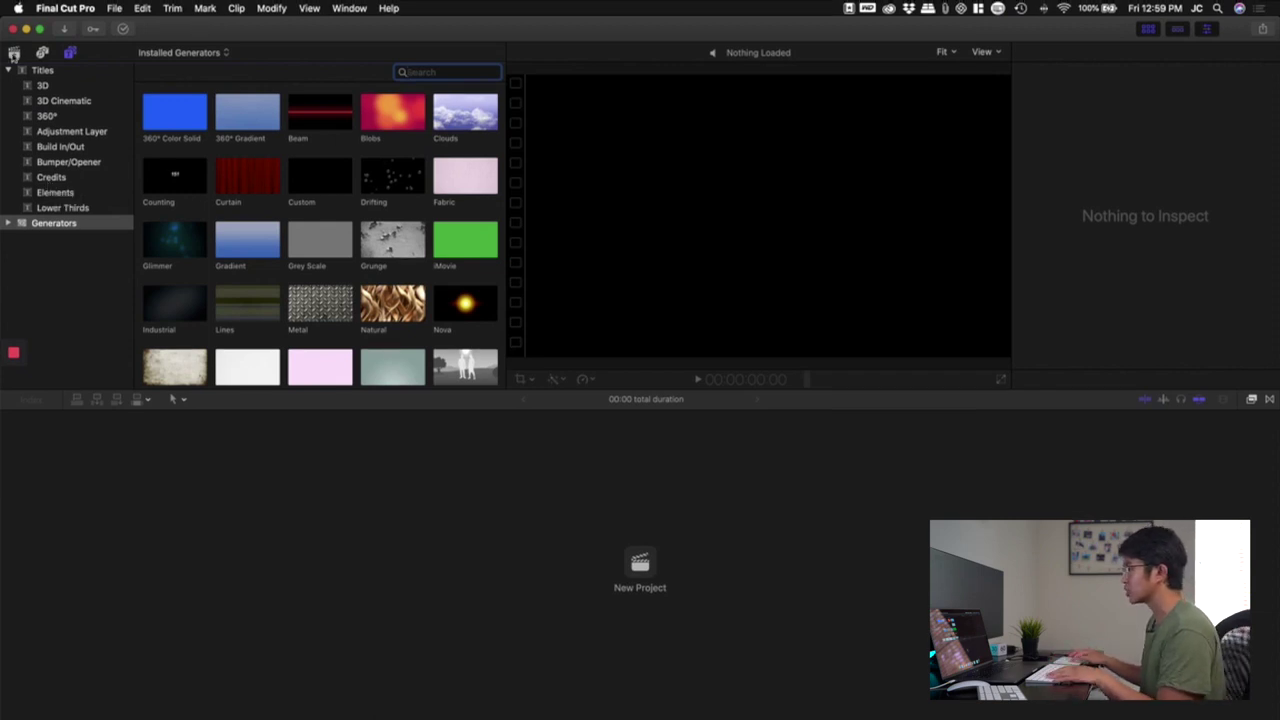
click(14, 54)
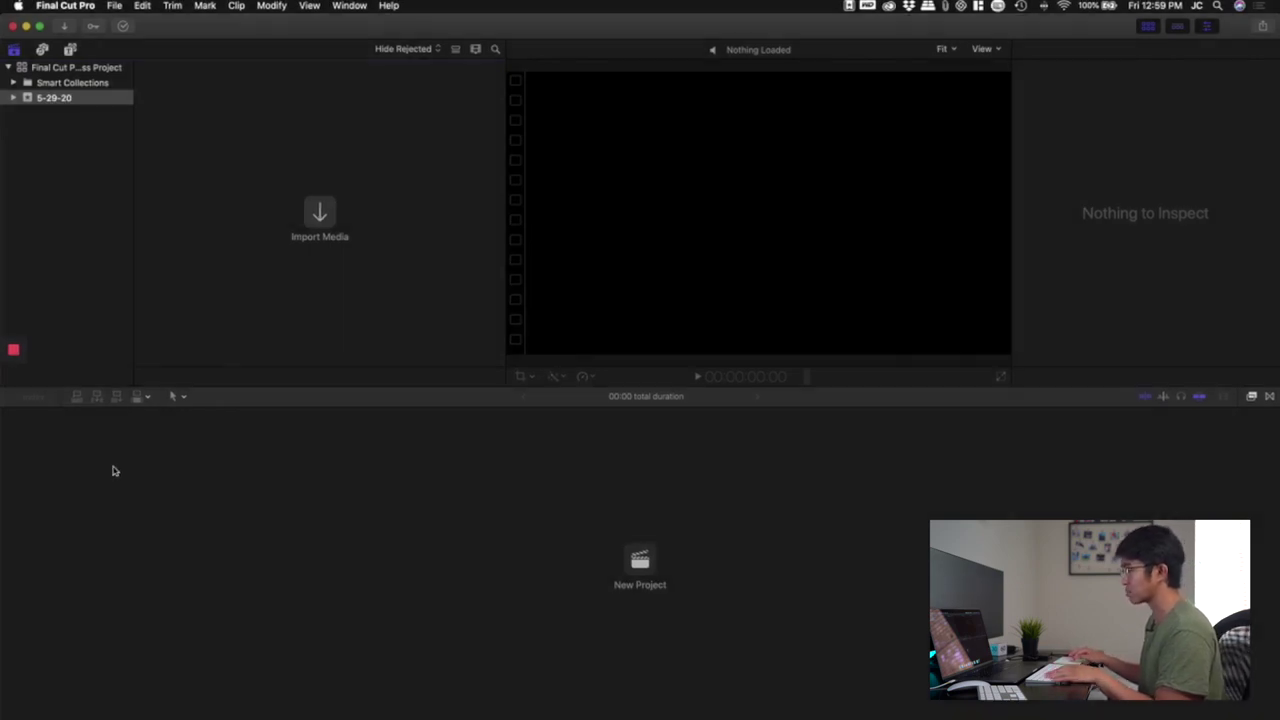
click(219, 515)
click(211, 530)
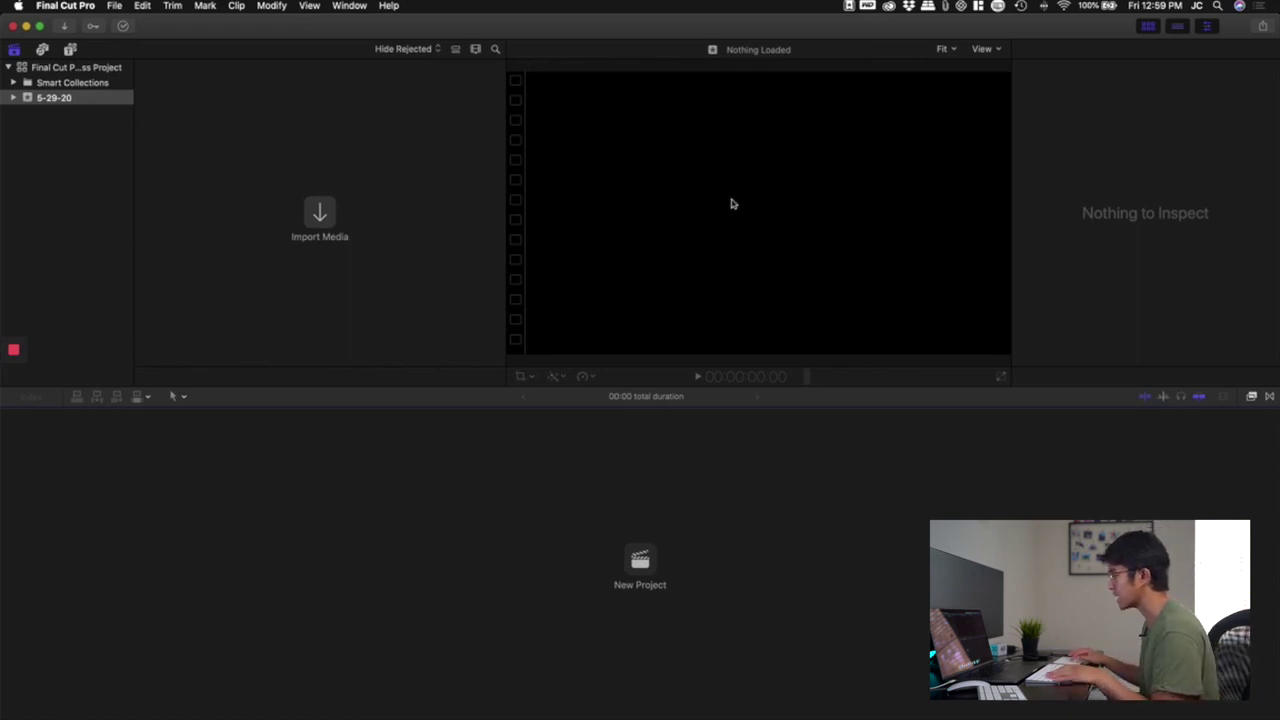
click(1108, 186)
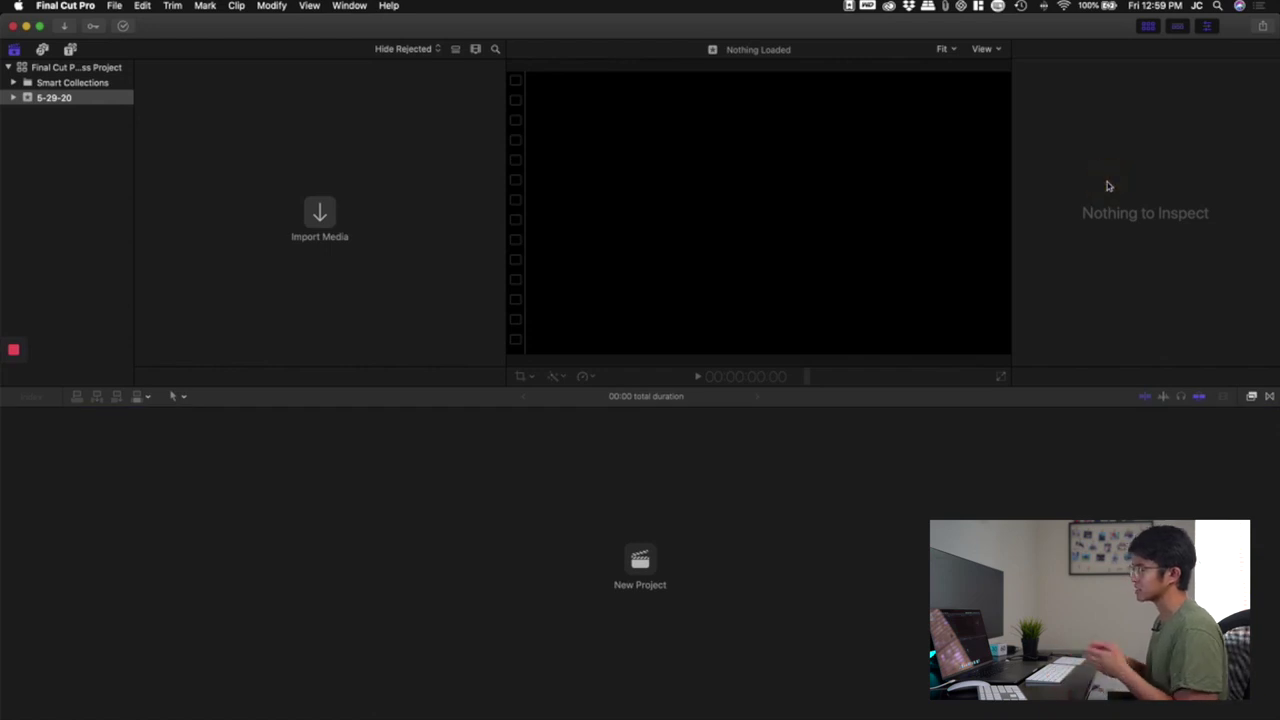
click(1103, 193)
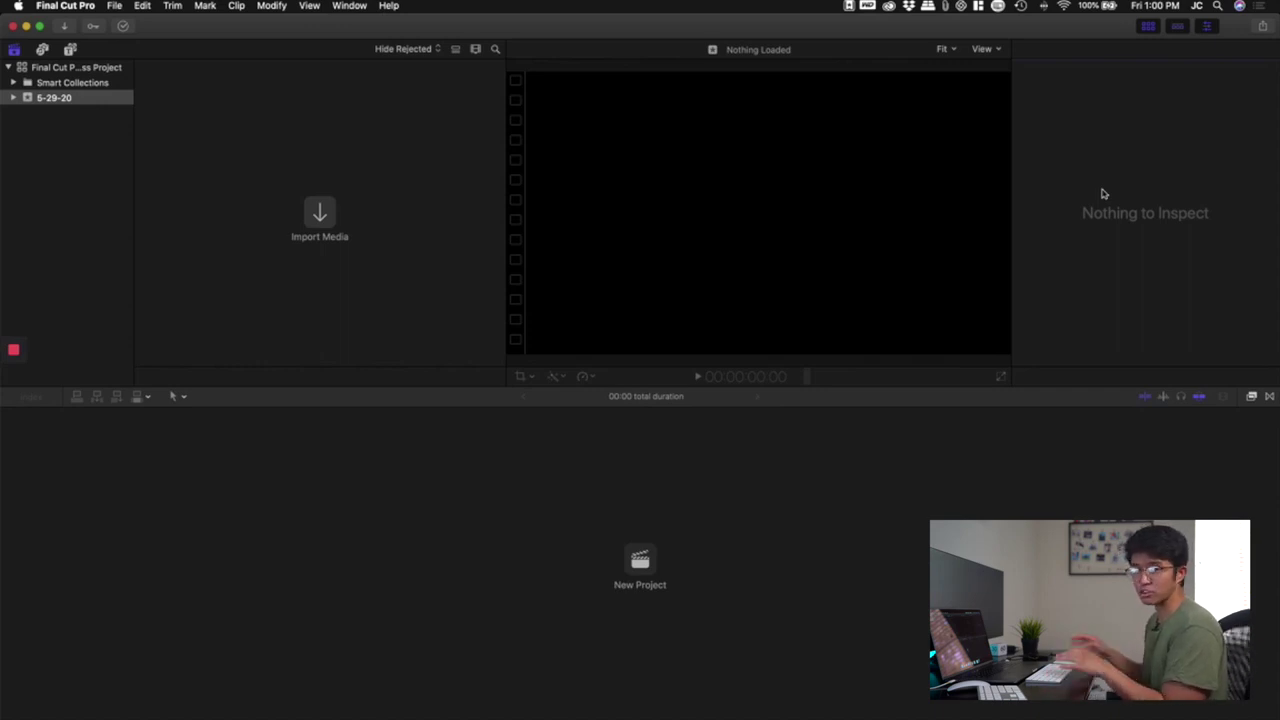
mouse_move(1049, 175)
mouse_down()
mouse_move(1066, 262)
mouse_move(1215, 280)
mouse_move(1210, 124)
mouse_move(1102, 198)
mouse_move(1229, 186)
mouse_move(1141, 102)
mouse_up()
click(434, 465)
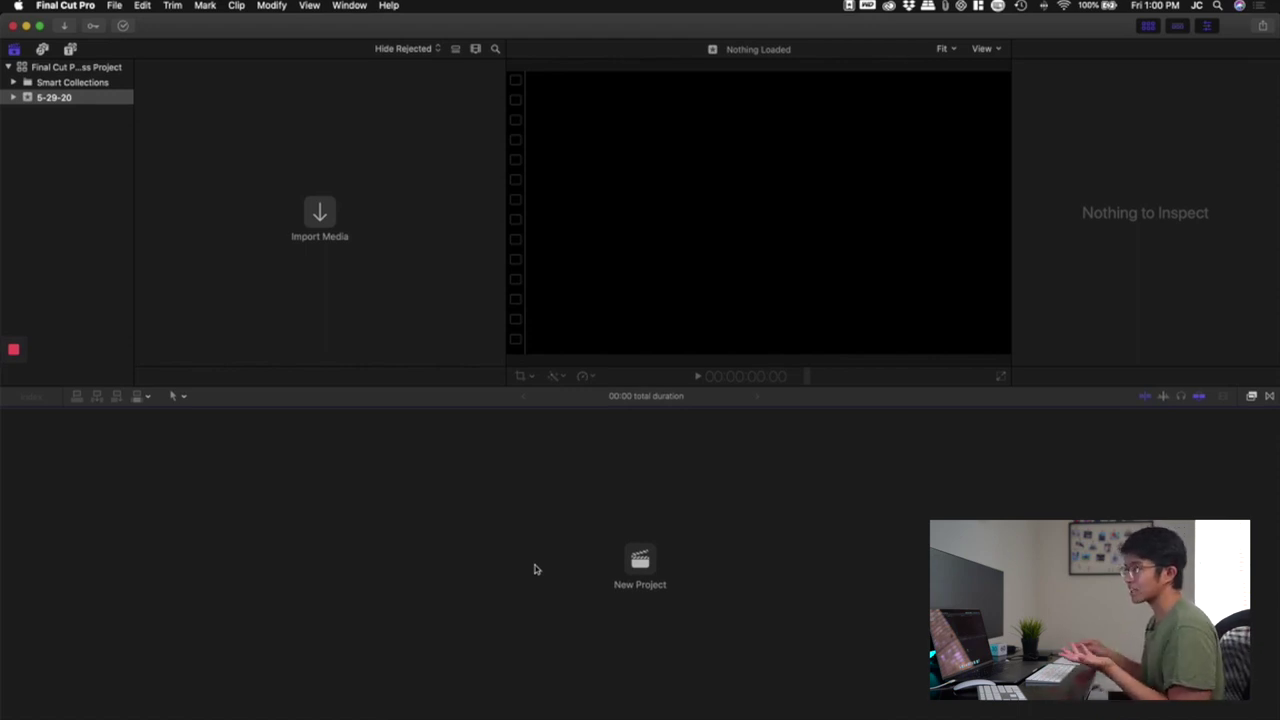
click(189, 512)
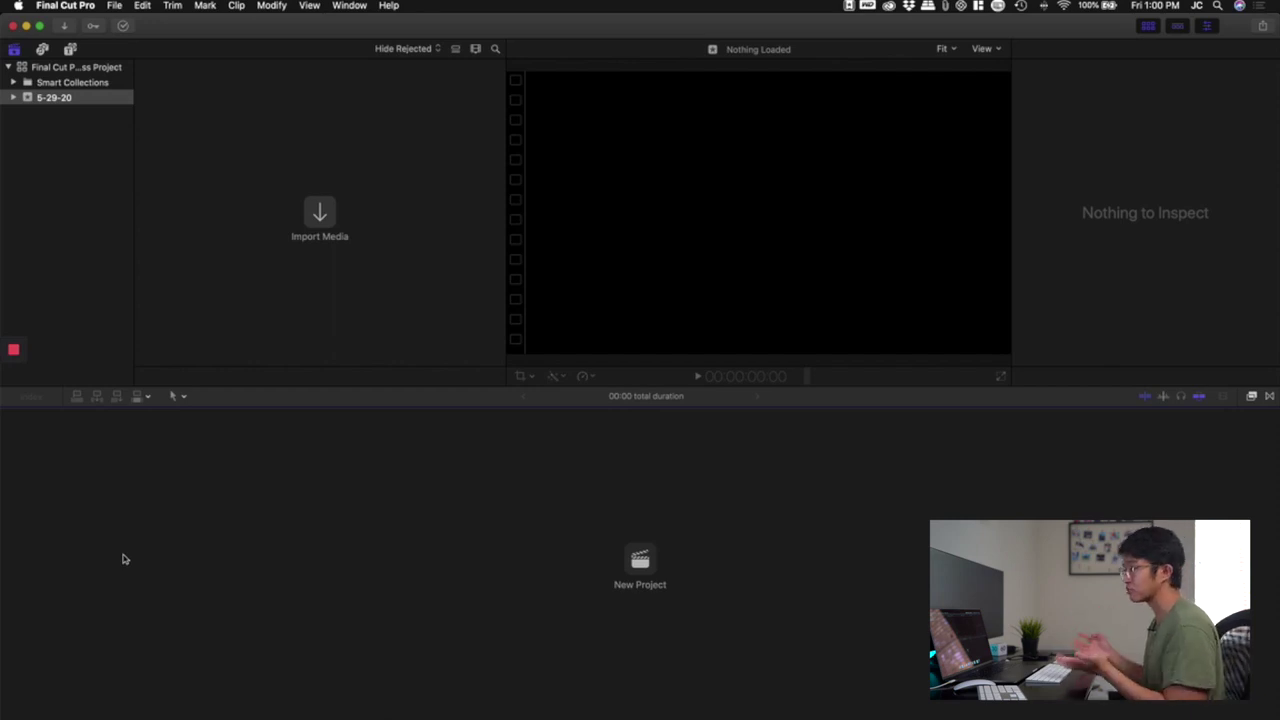
click(180, 398)
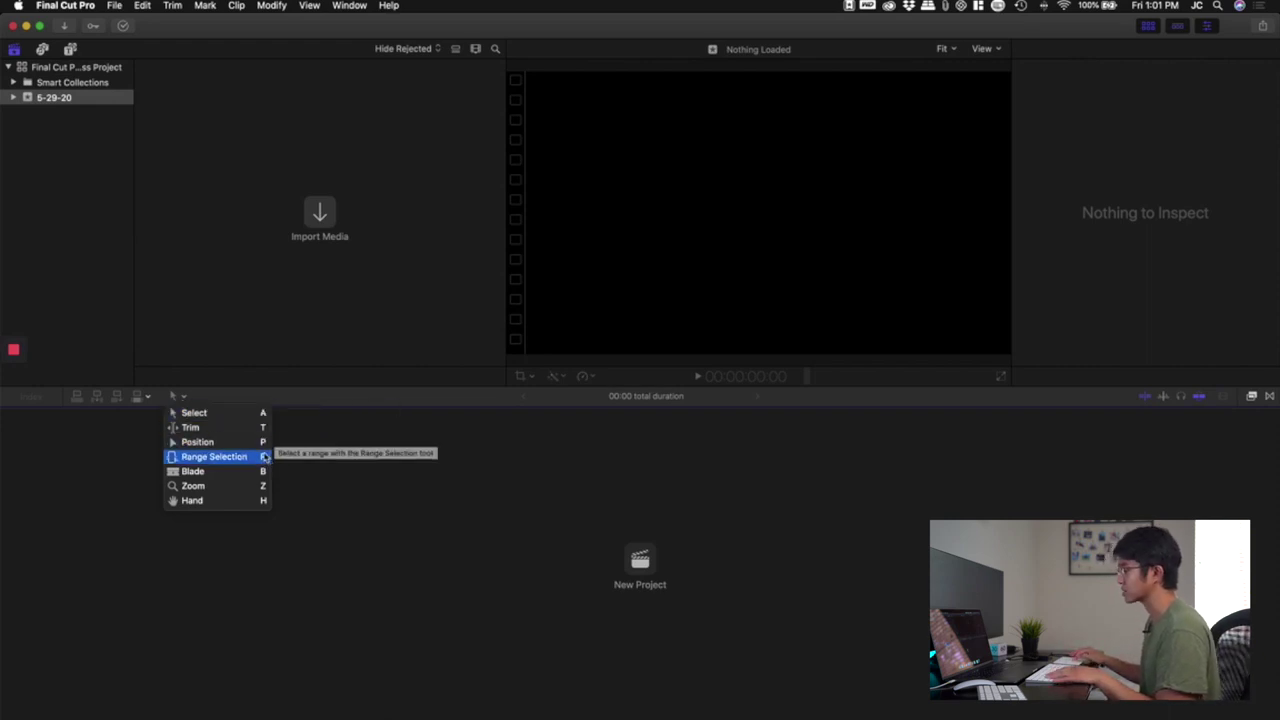
click(476, 462)
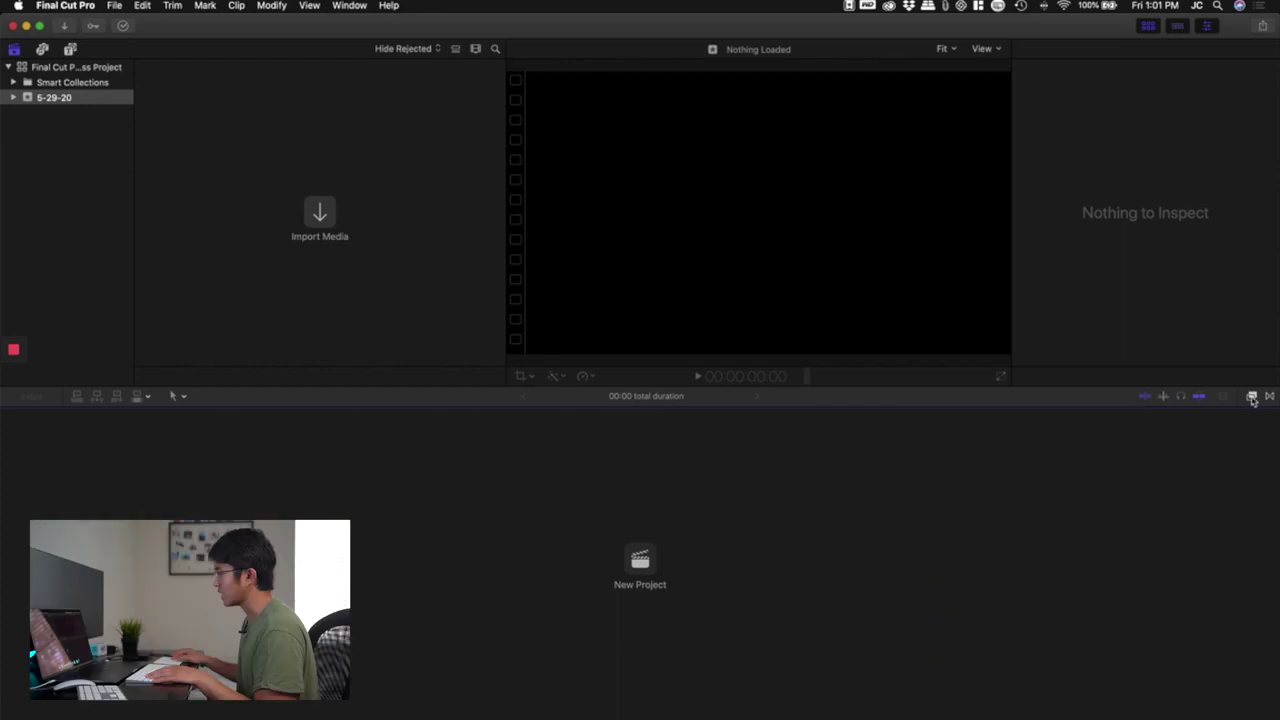
Step: Look at the installed effects, and preview the Cross Dissolve, 360° Bloom and 360° Push transitions
click(1252, 397)
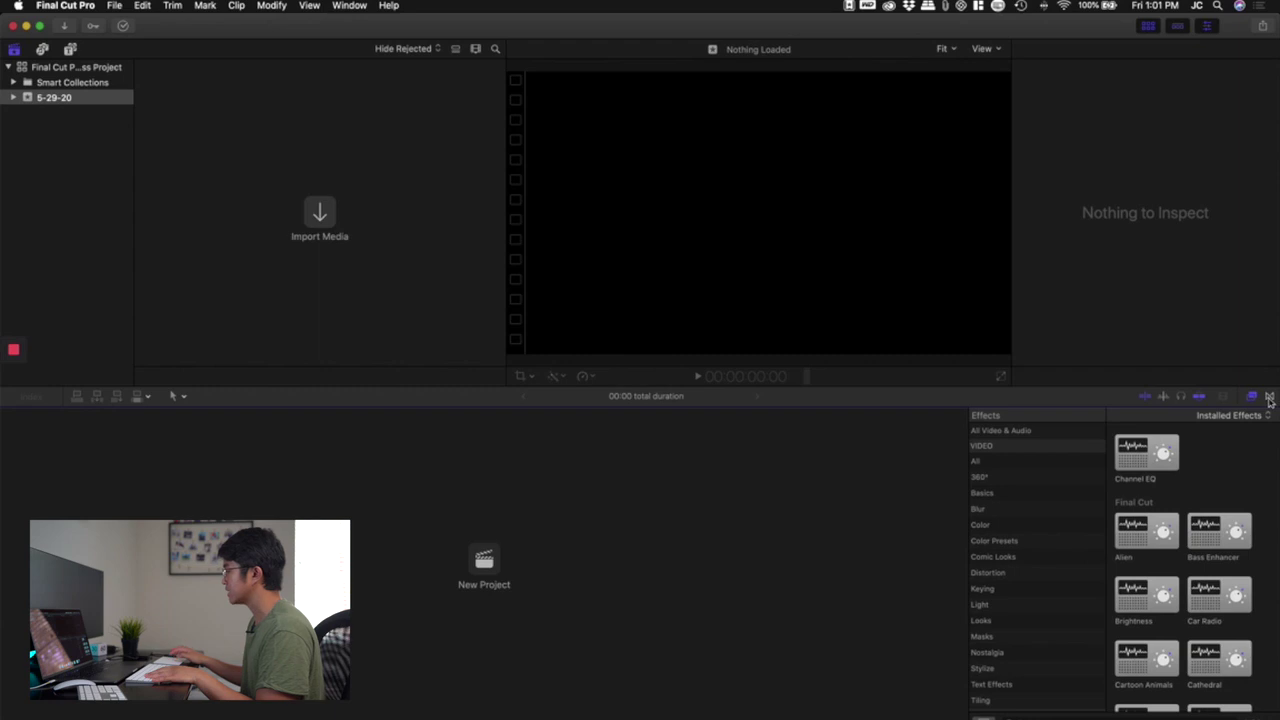
click(1270, 398)
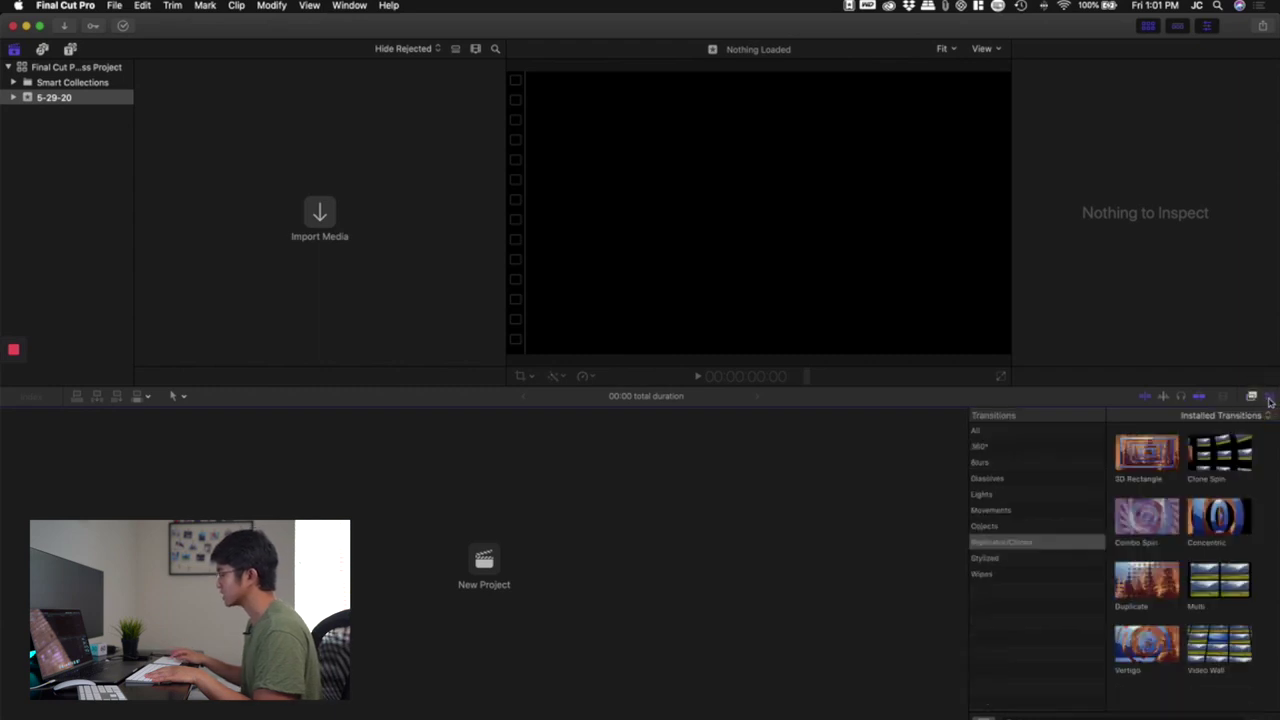
click(1008, 431)
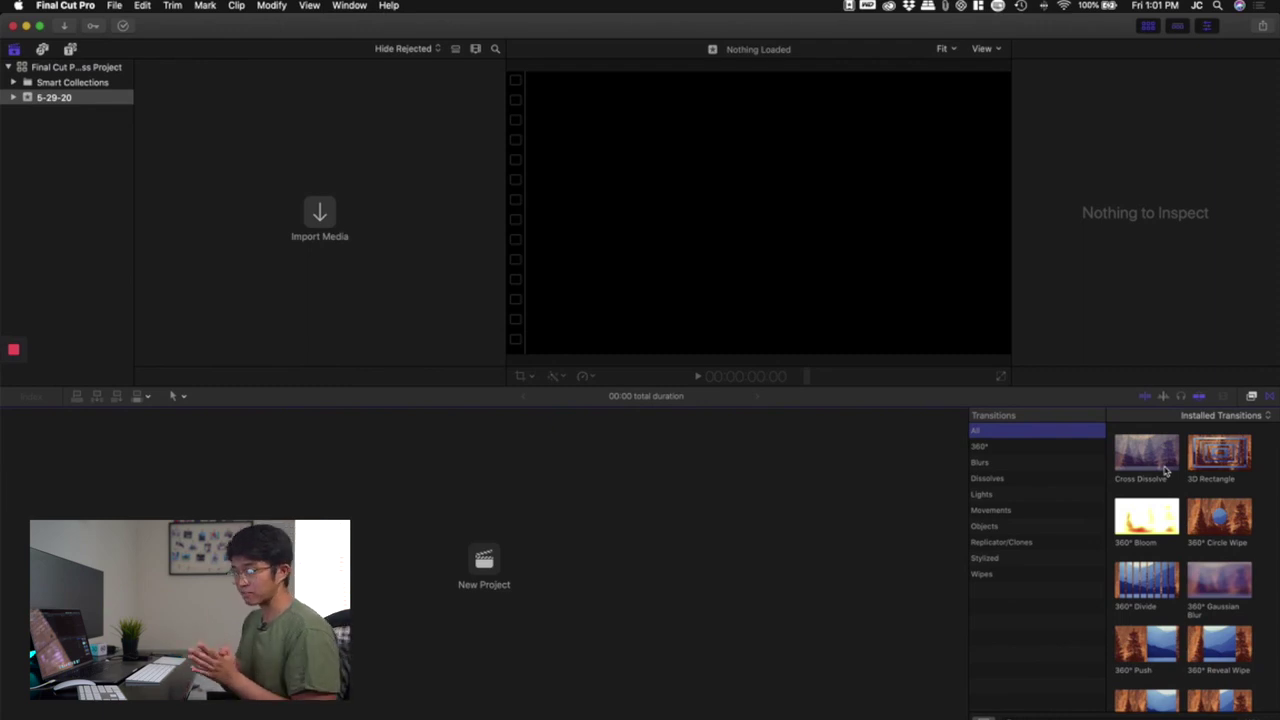
click(1164, 468)
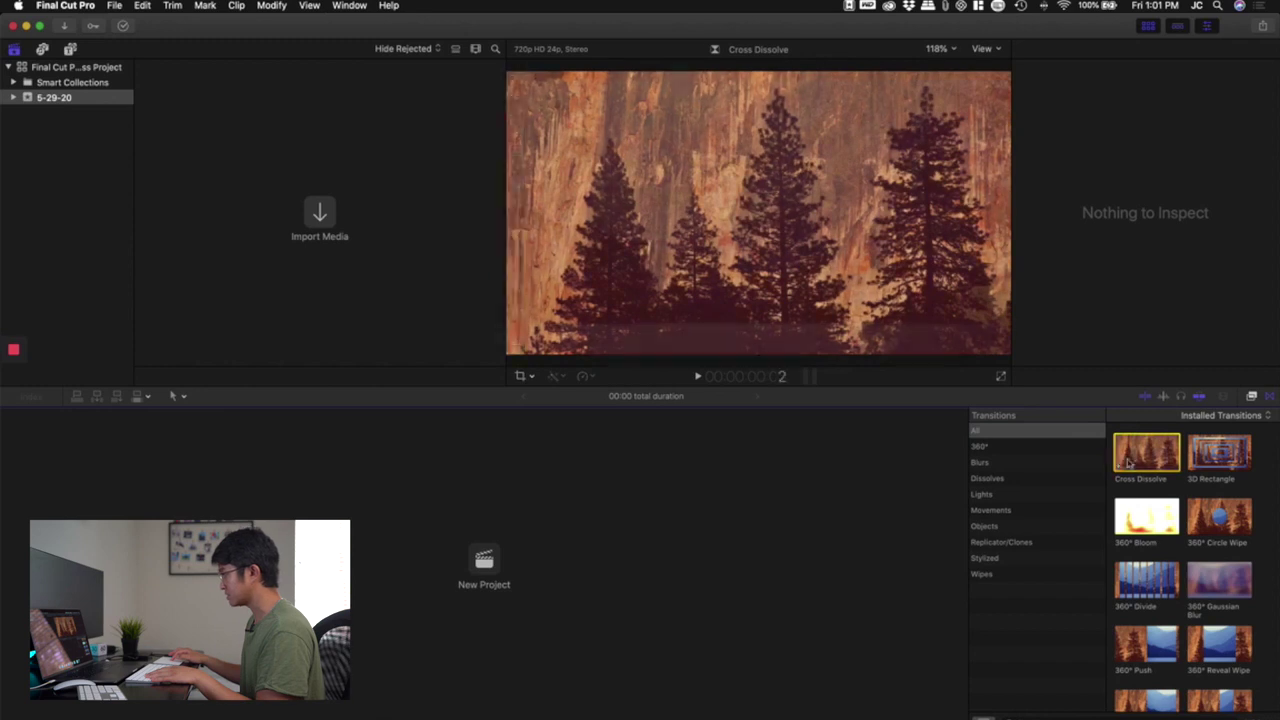
click(1130, 518)
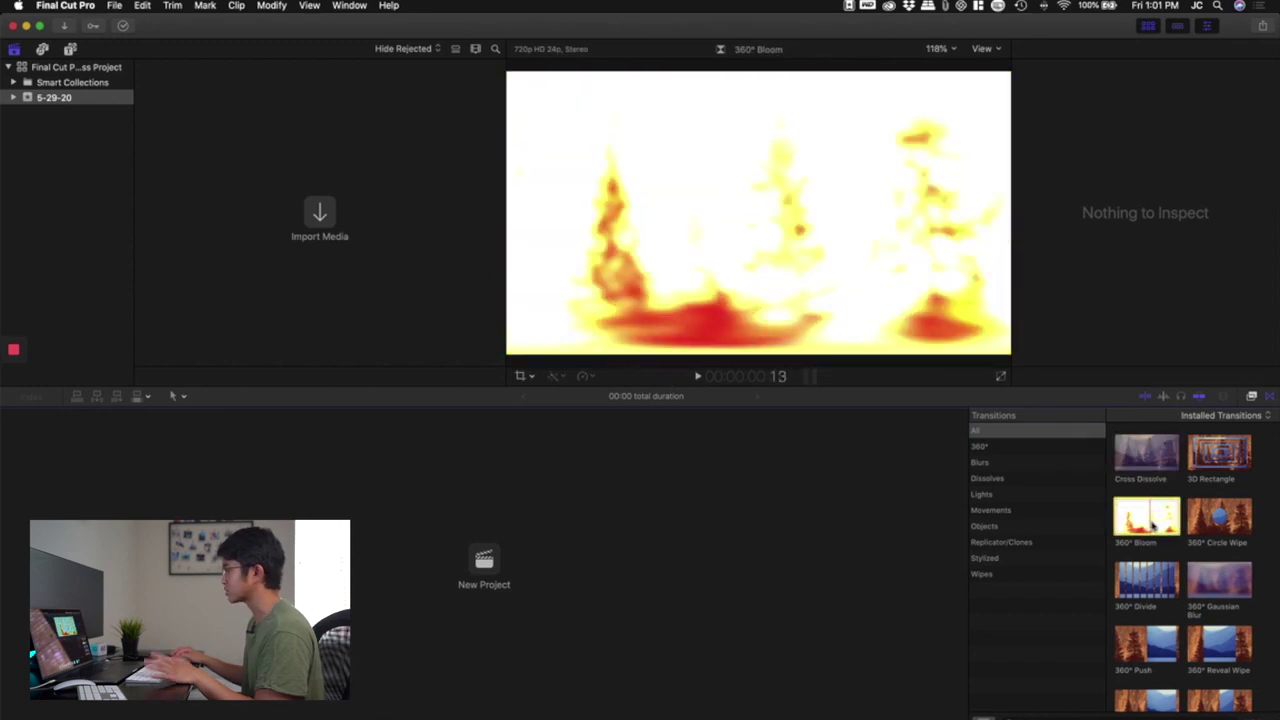
click(1147, 642)
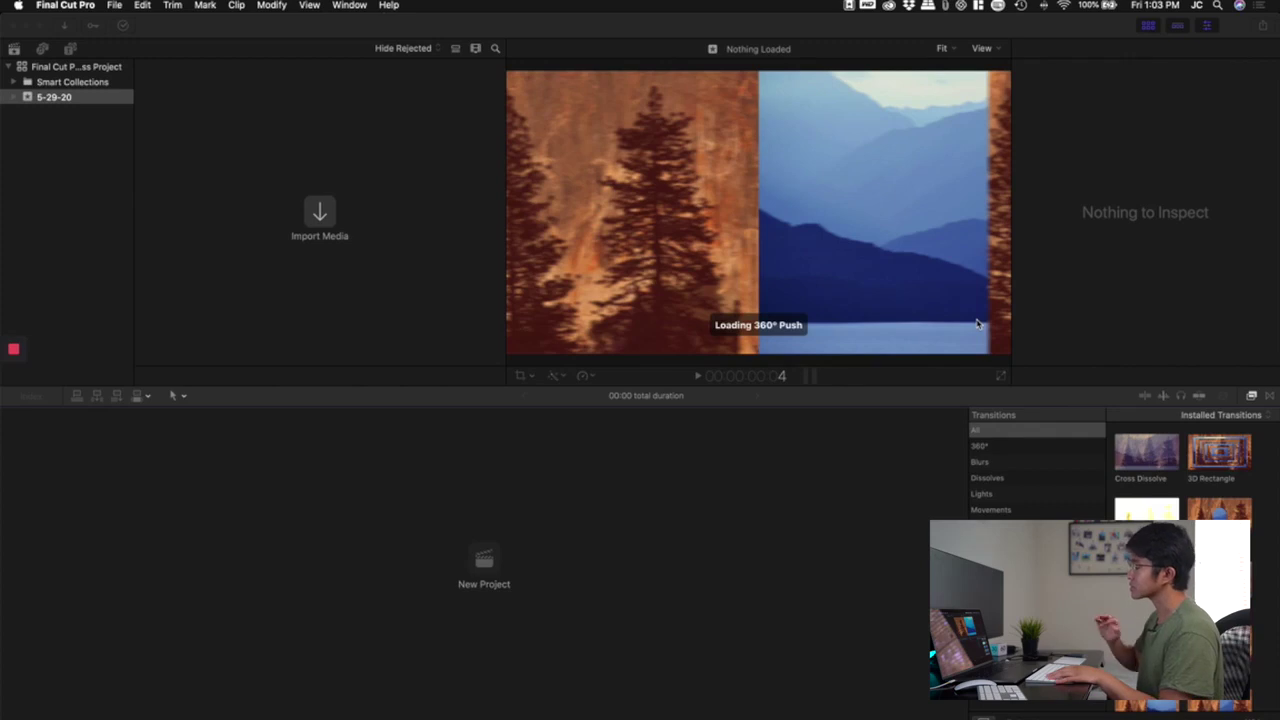
Step: Examine the library's properties and the commands offered for the library and the 5-29-20 event
click(107, 68)
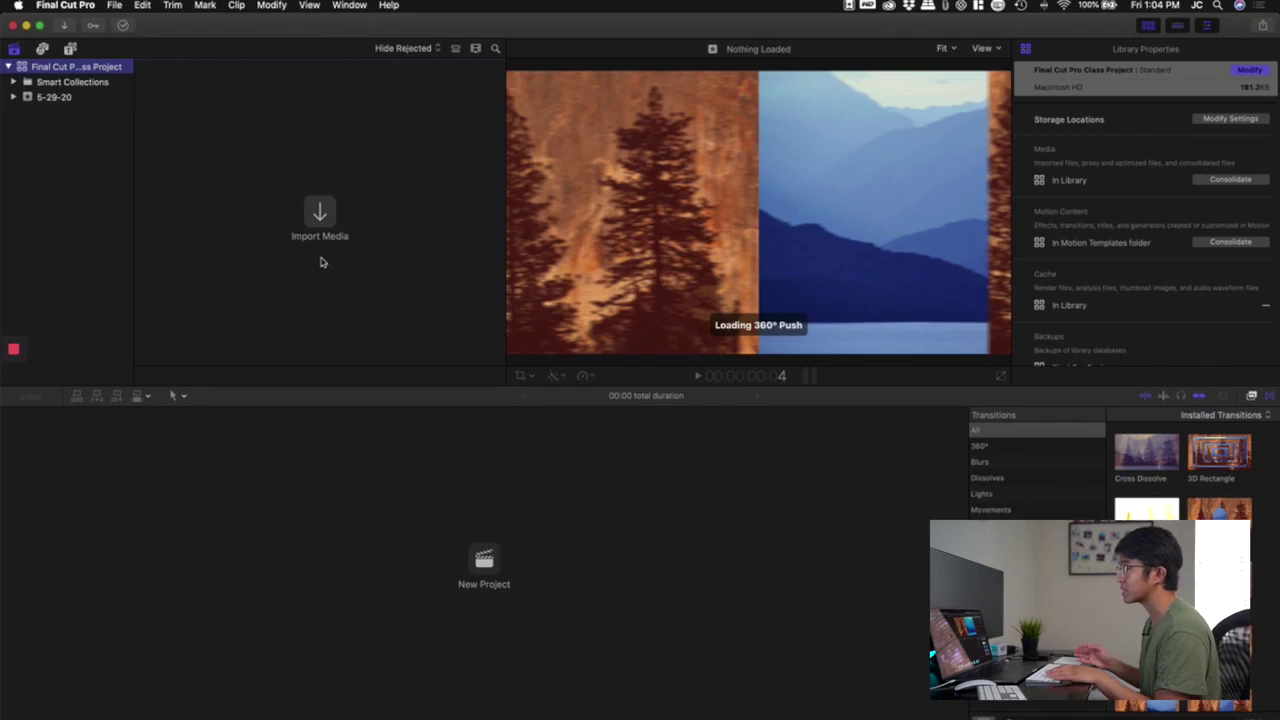
right_click(94, 68)
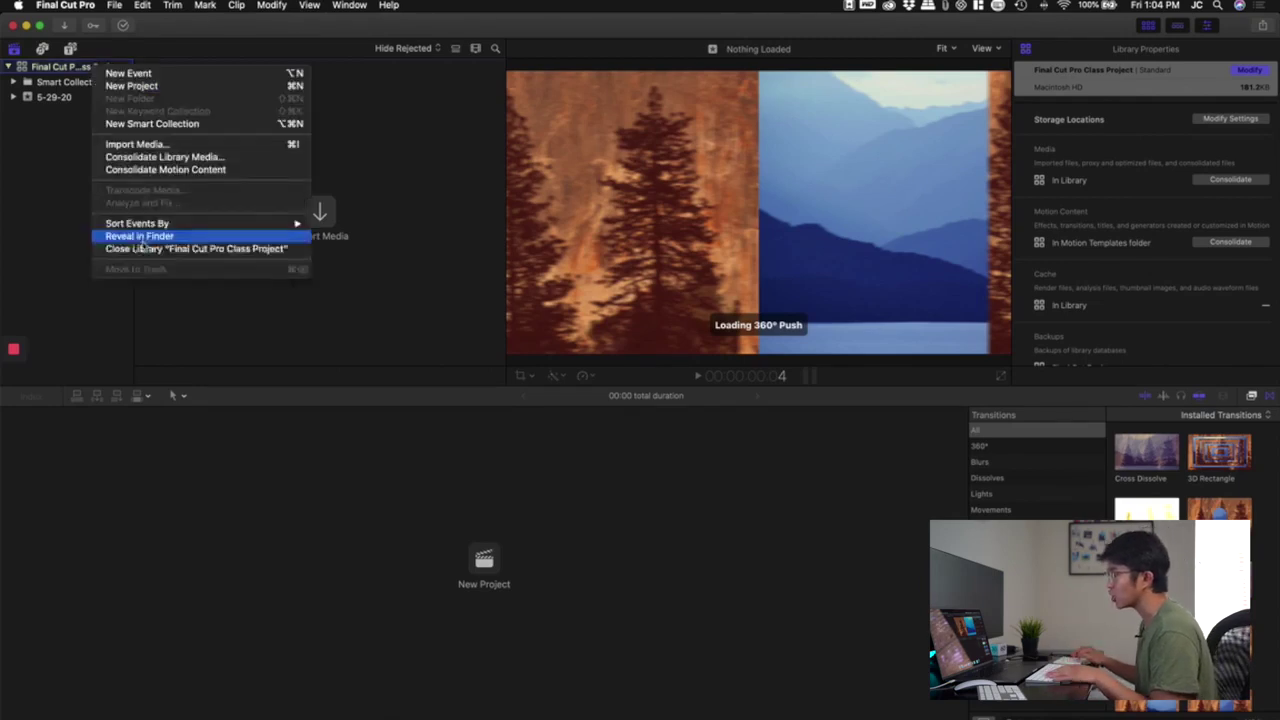
click(60, 210)
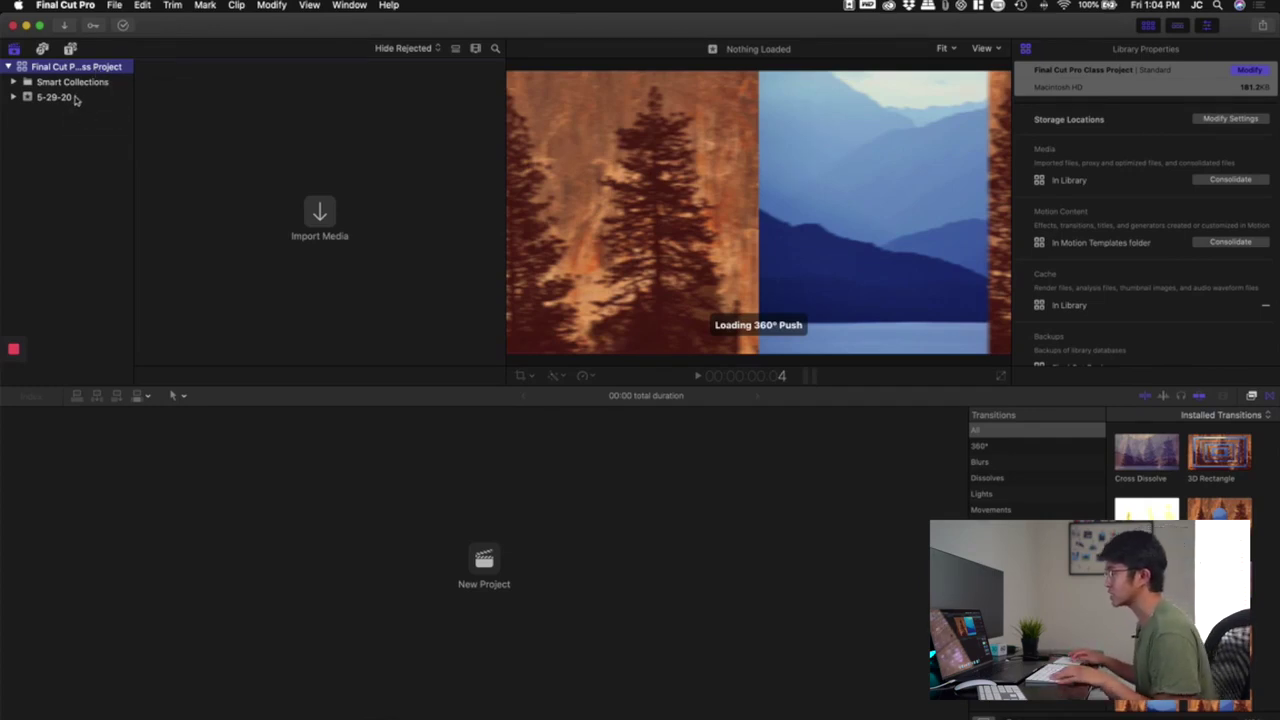
click(75, 100)
right_click(75, 100)
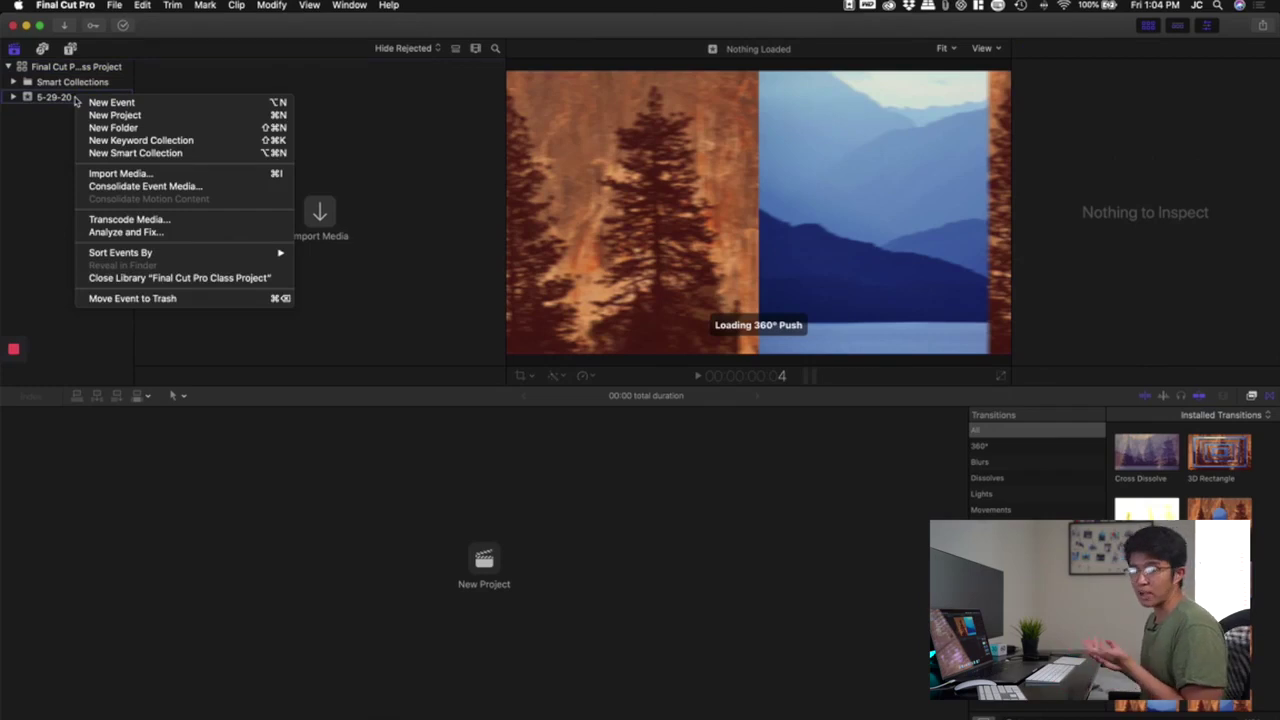
mouse_move(145, 256)
key(Escape)
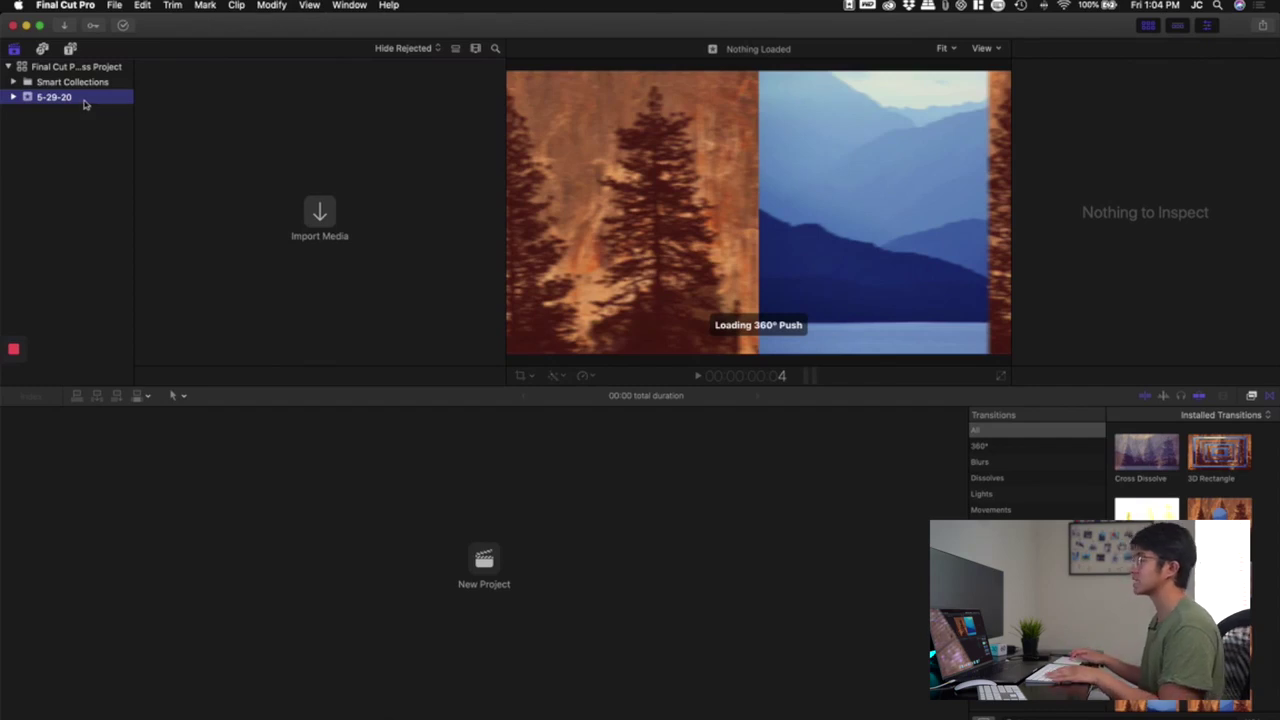
Step: Create an event named "Final Cut Pro X Class Project" in the Final Cut Pro Class Project library and trash the 5-29-20 event
click(116, 5)
mouse_move(148, 22)
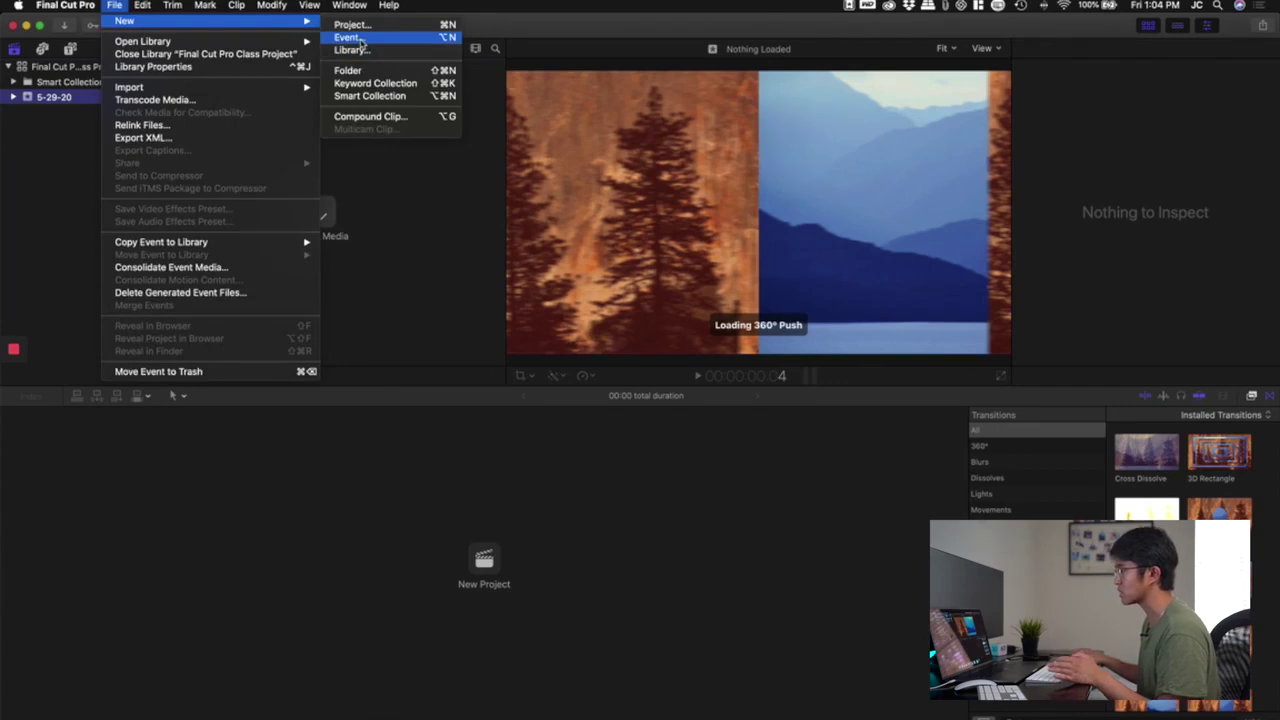
click(352, 38)
text(Fina)
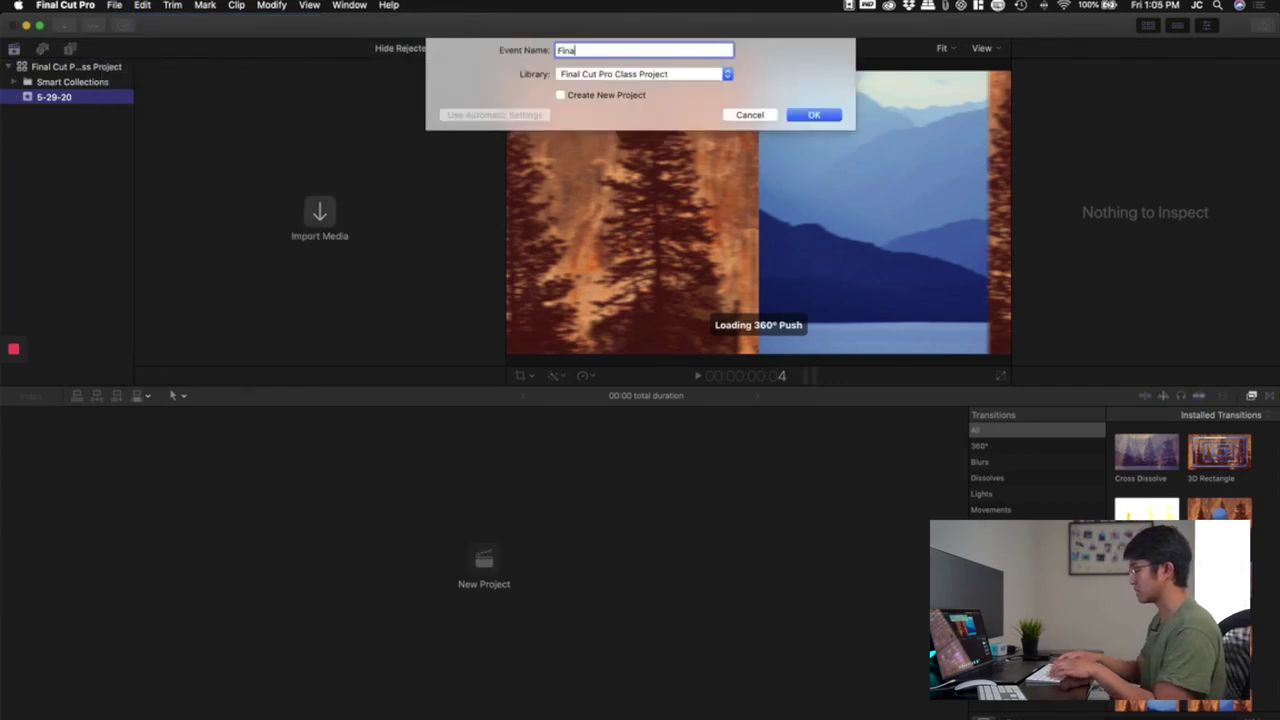
text(l Cut Pro X C)
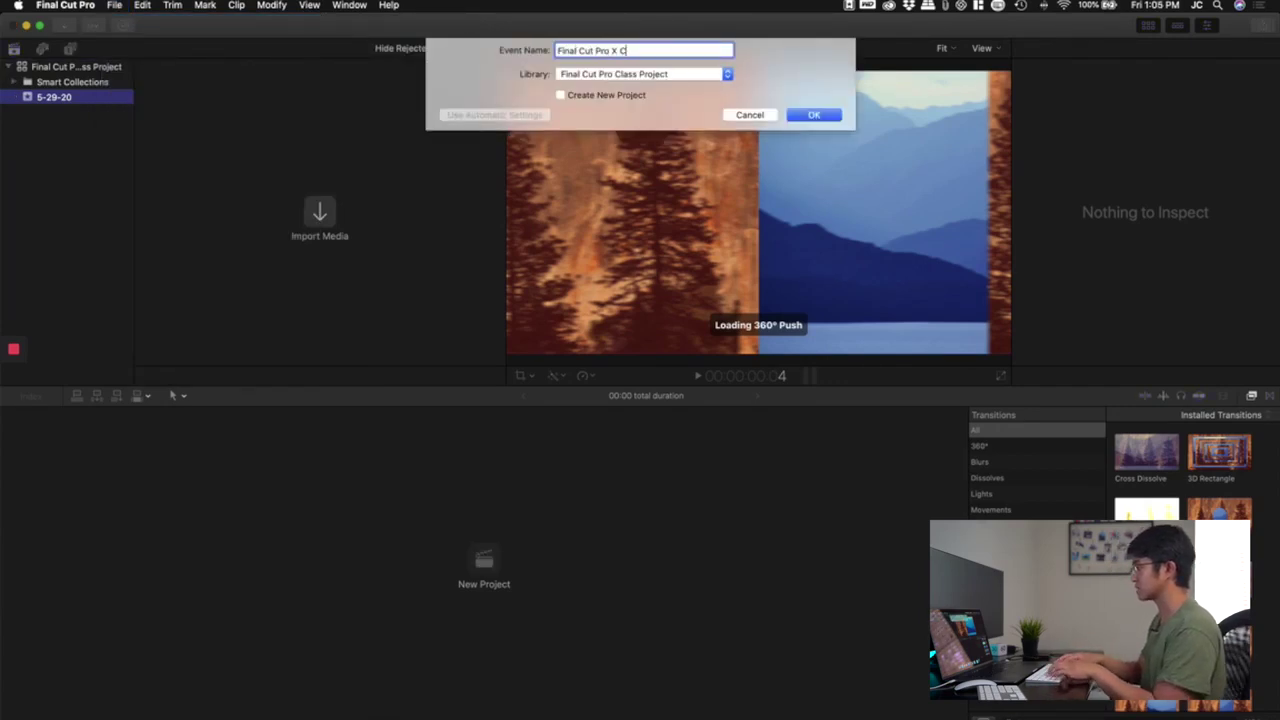
text(lass Project)
key(Return)
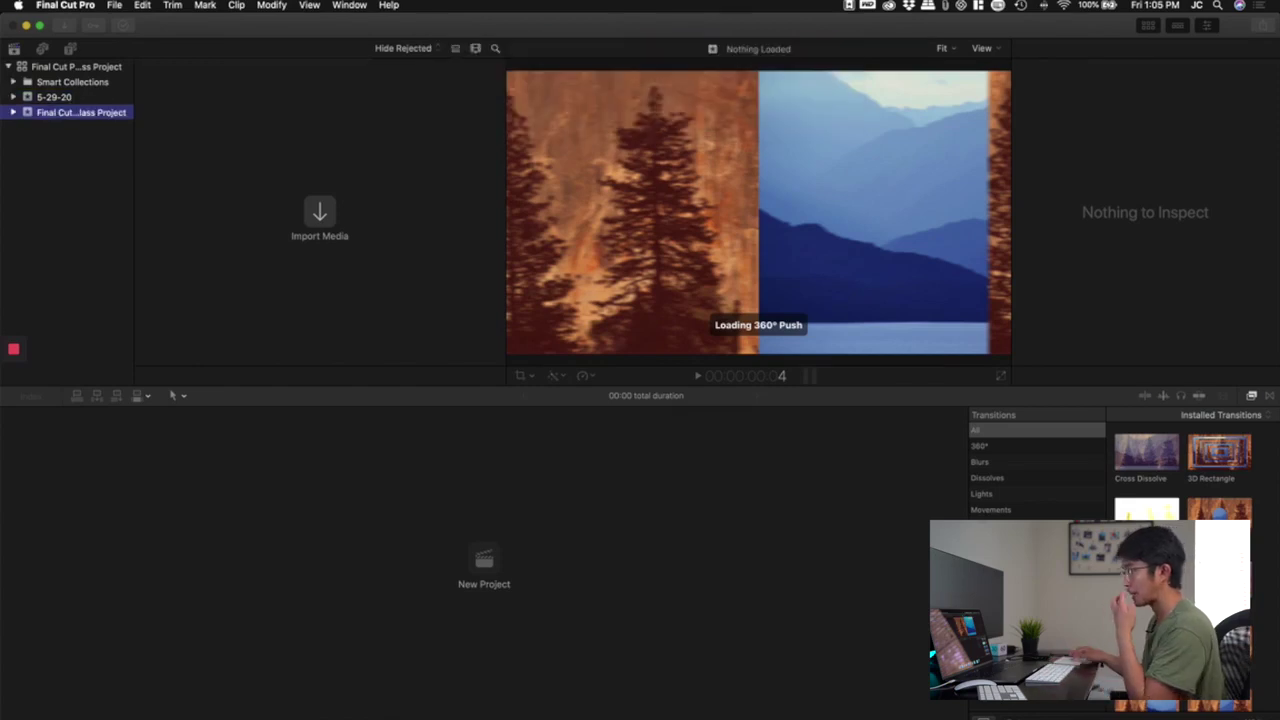
right_click(84, 97)
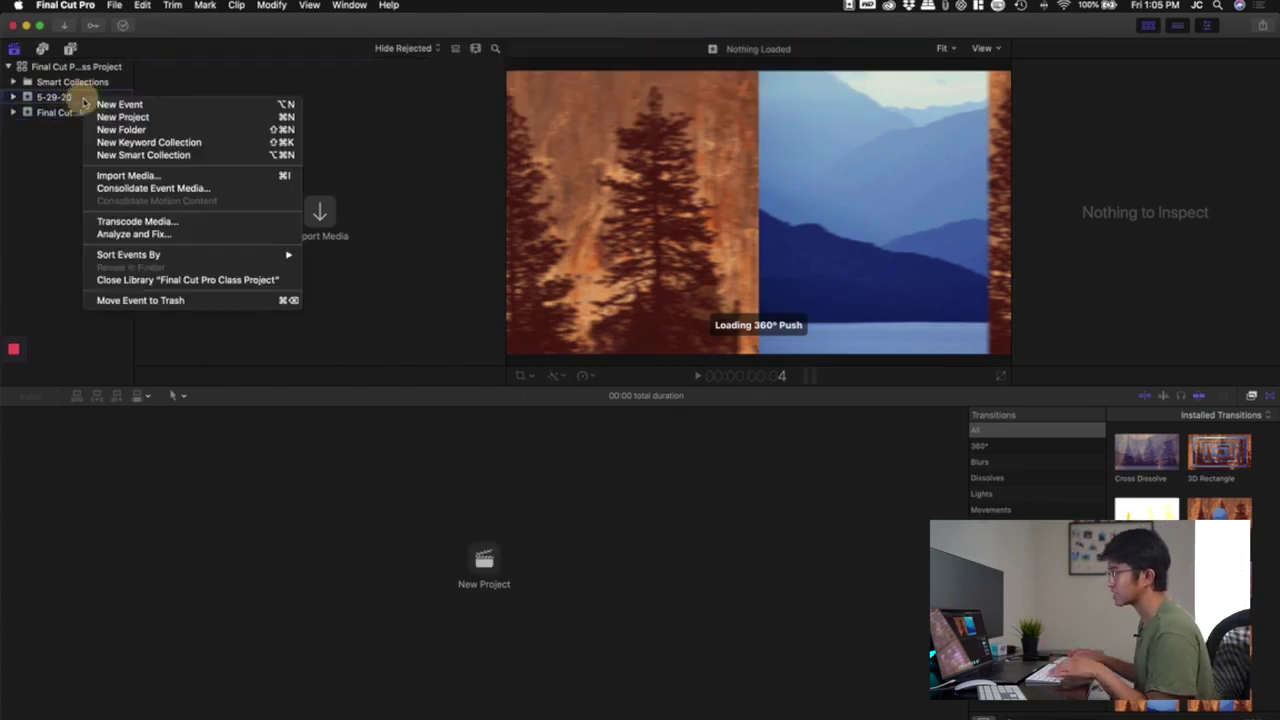
click(165, 302)
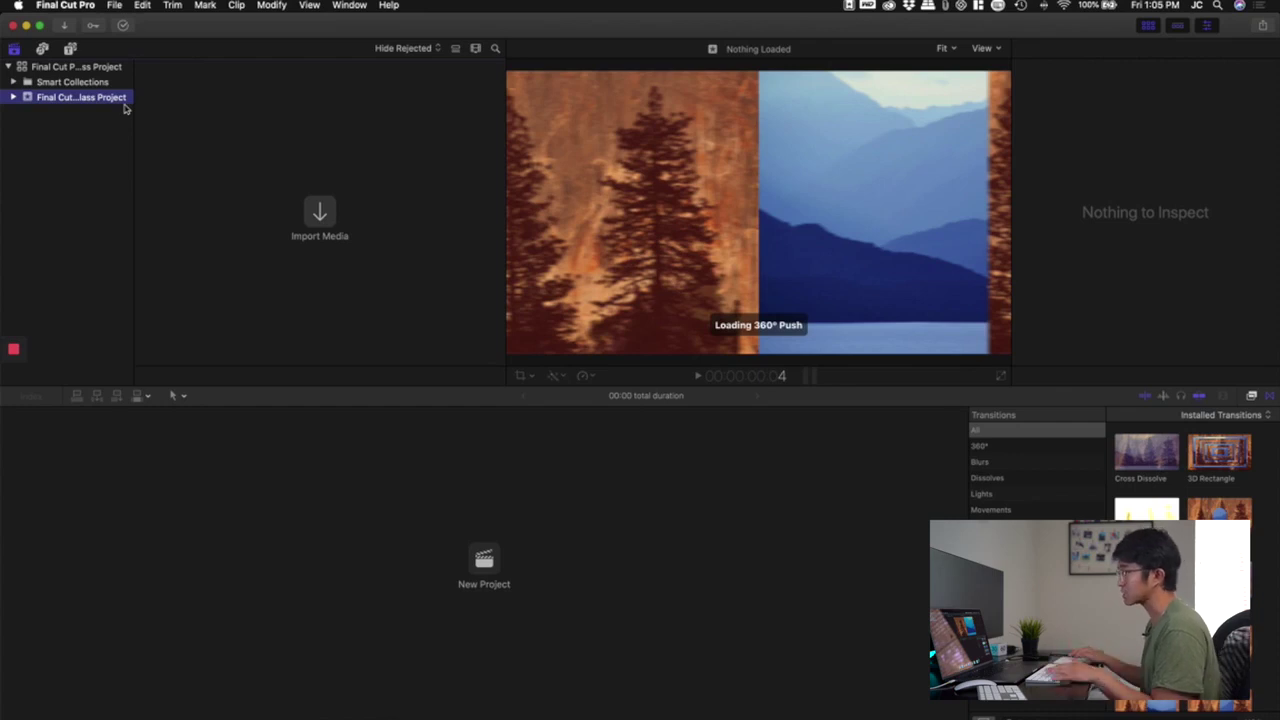
Step: Create a project named "Final Cut Pro X Class Project" in the new event, using 1080p HD, 1920x1080 at 23.98p
click(115, 5)
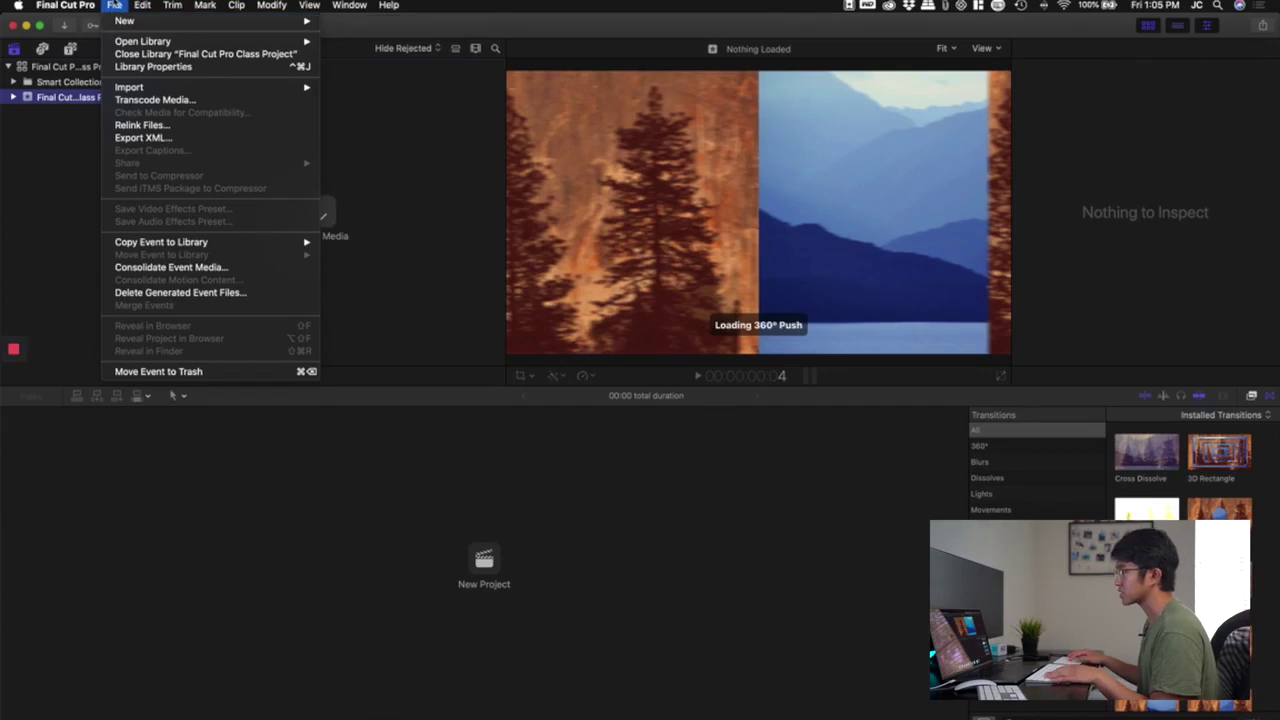
click(115, 5)
click(115, 5)
mouse_move(124, 21)
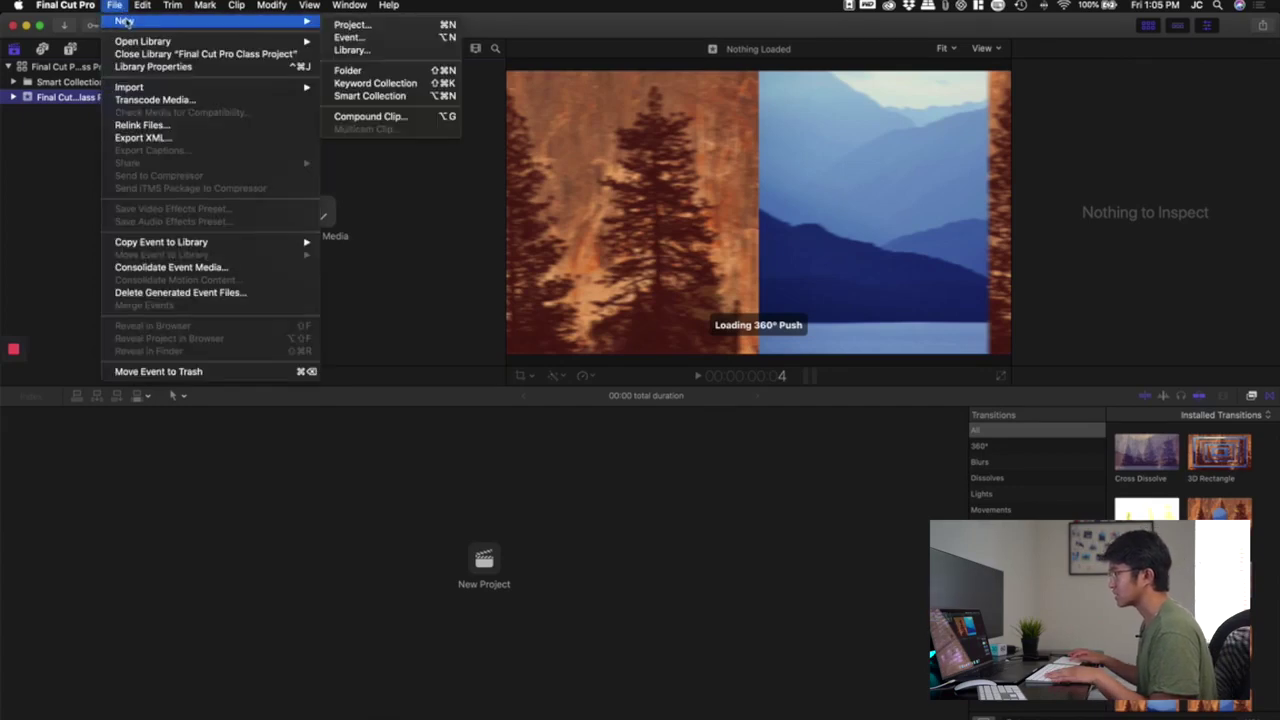
click(358, 27)
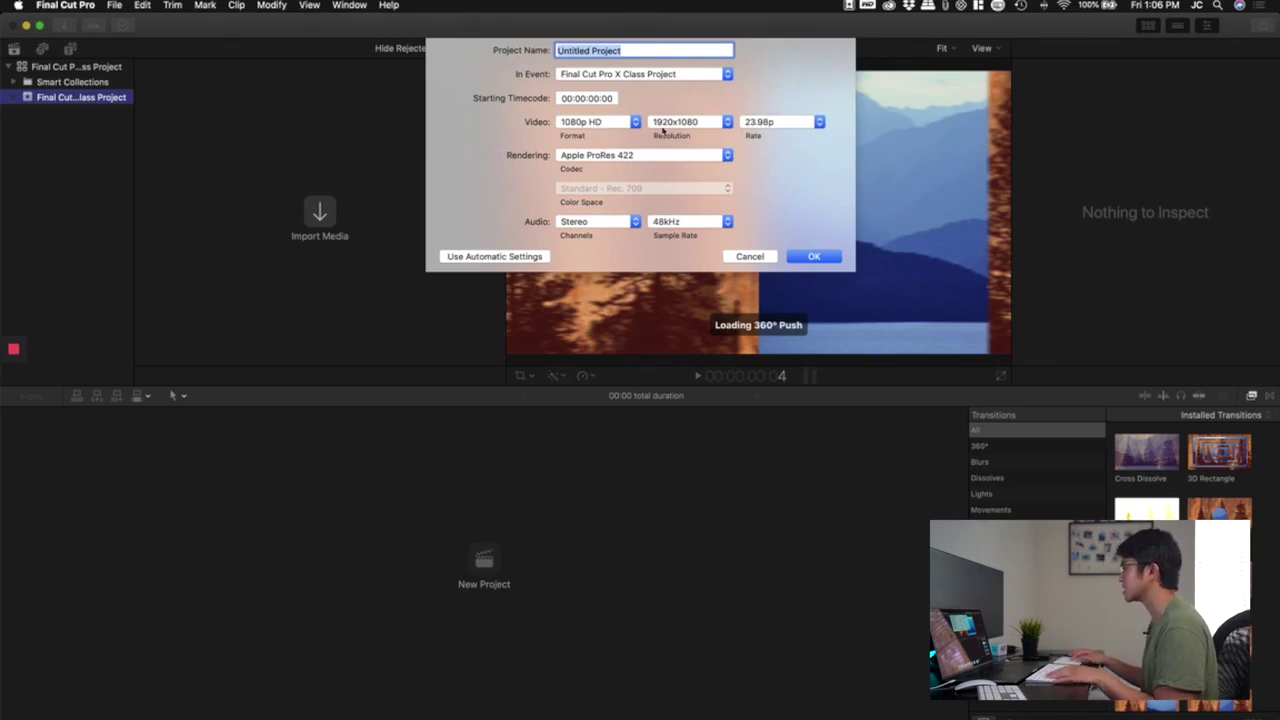
click(692, 122)
click(772, 124)
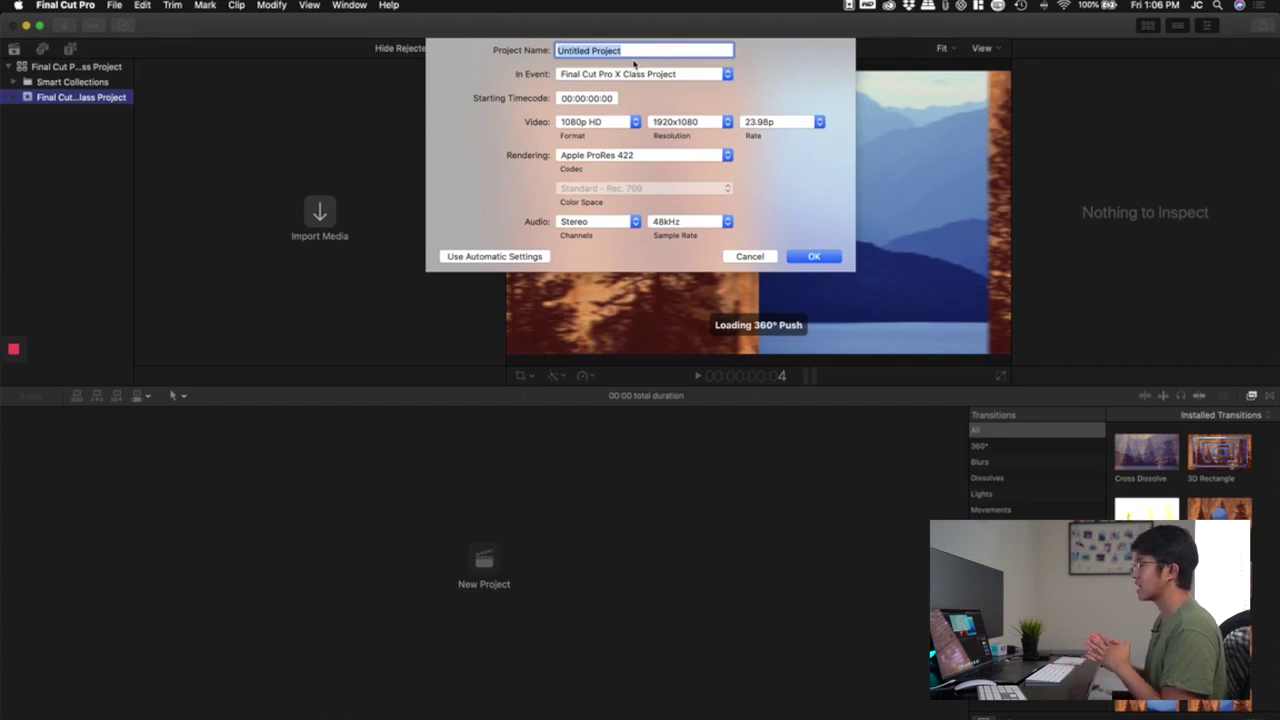
text(Final Cut Pro X Class)
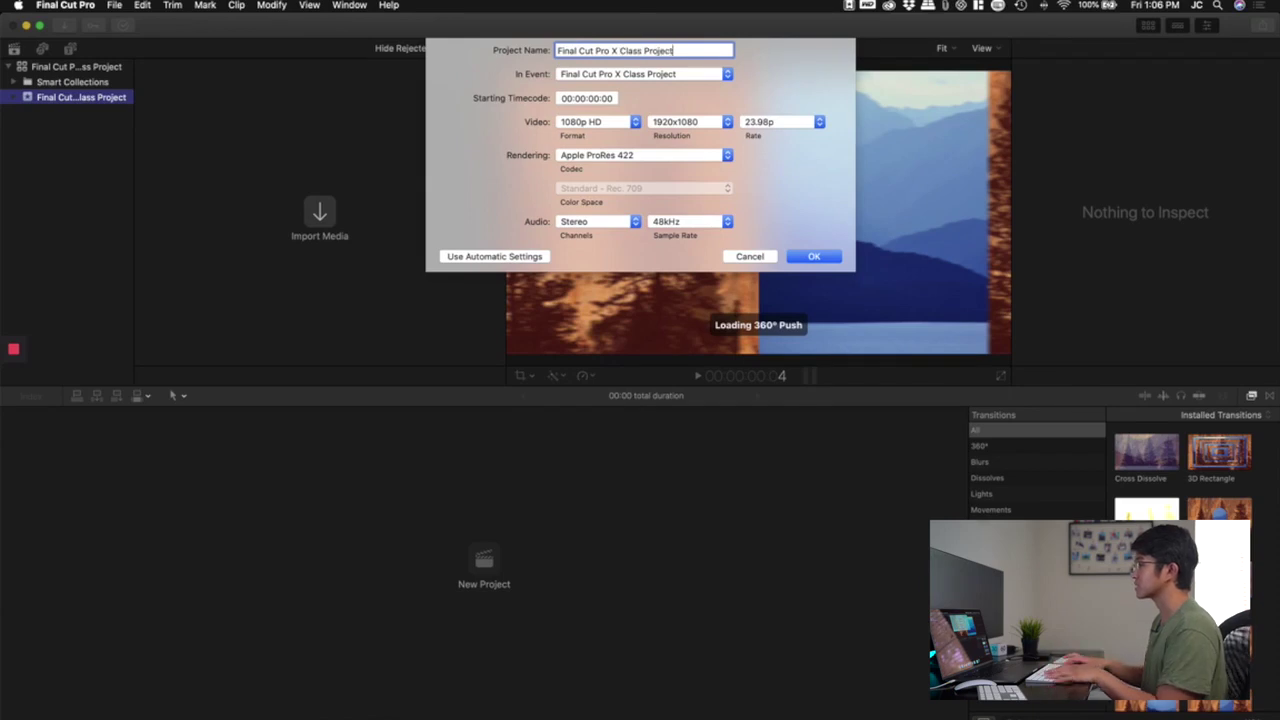
key(Return)
Step: Look at the new project in the event and its empty timeline
click(199, 100)
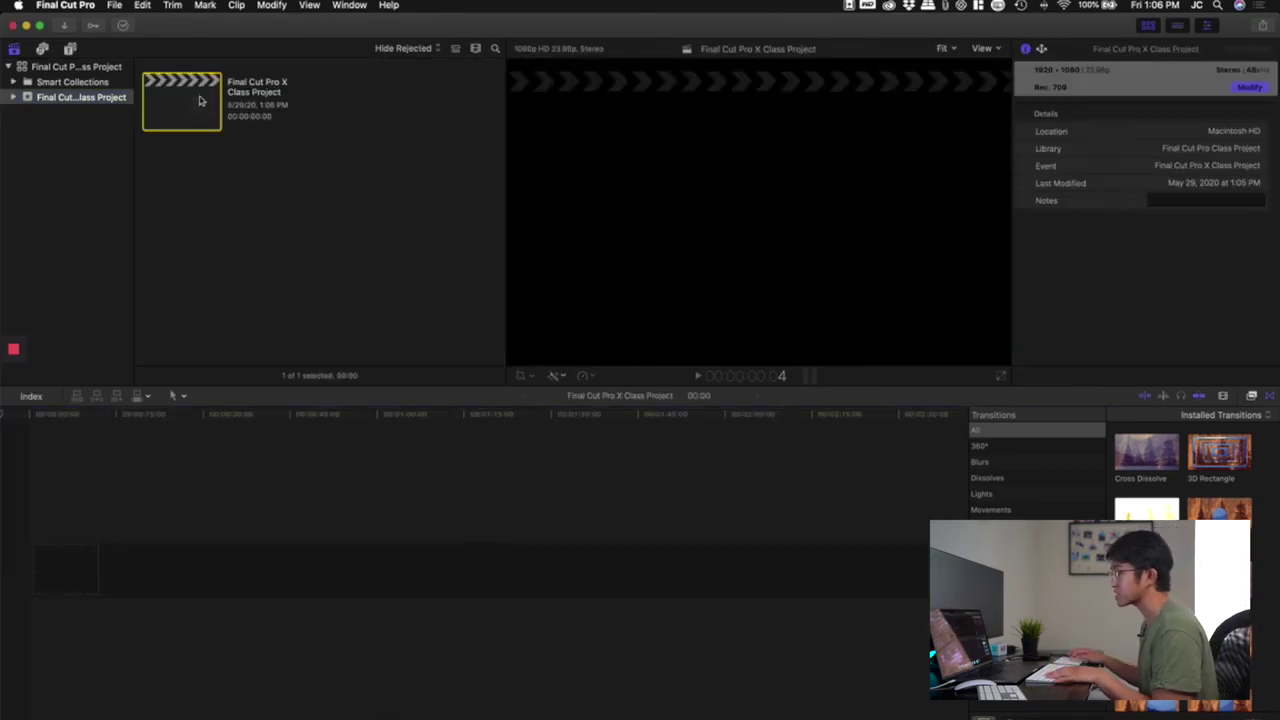
click(314, 449)
click(194, 118)
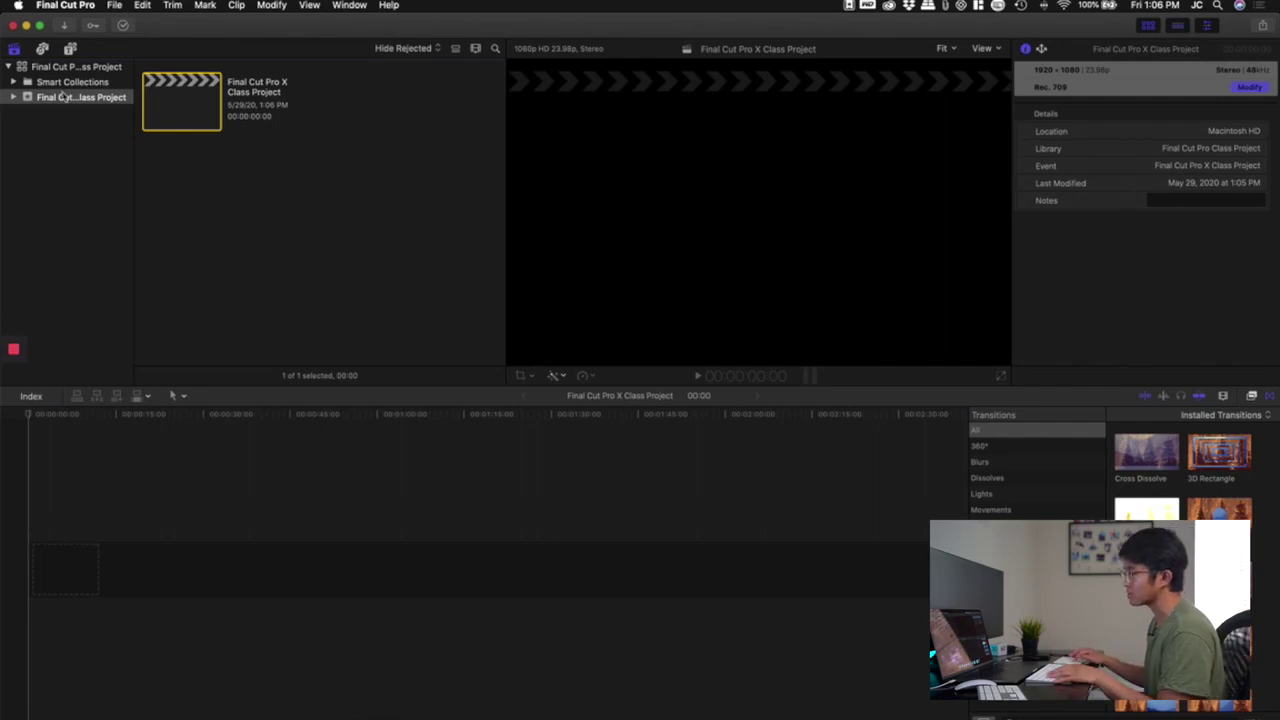
click(170, 99)
click(177, 101)
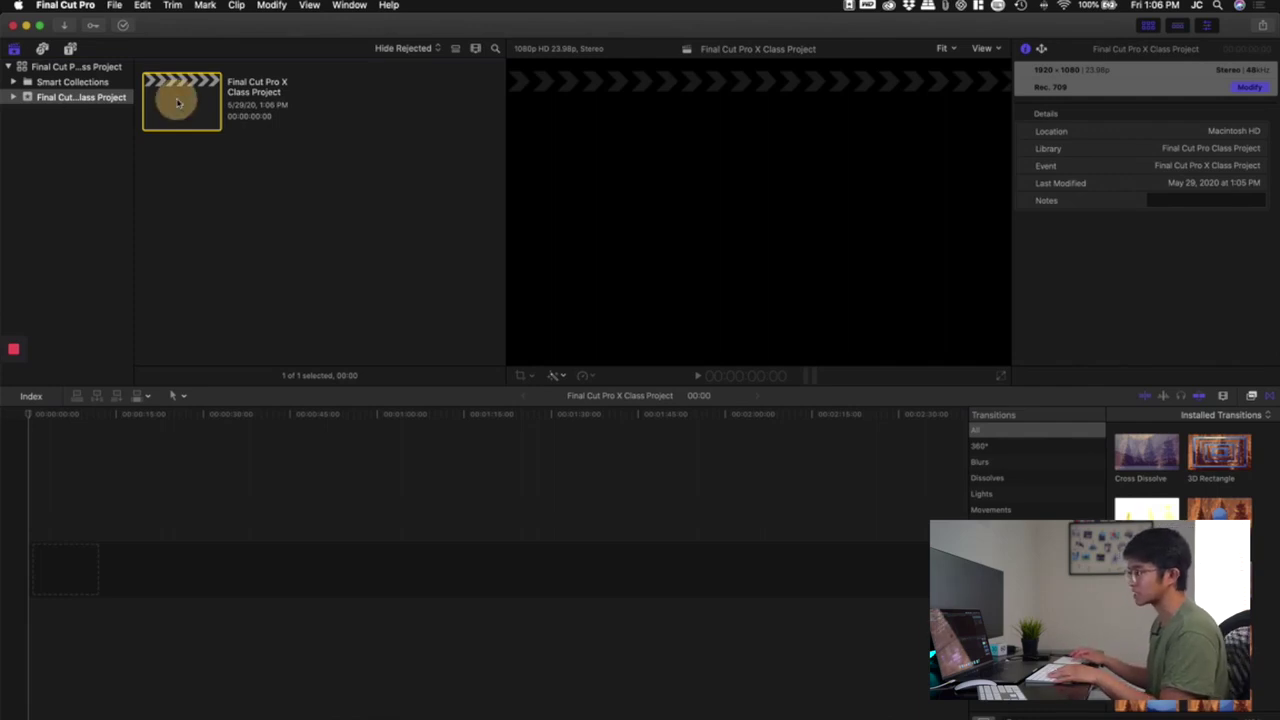
click(116, 8)
click(456, 187)
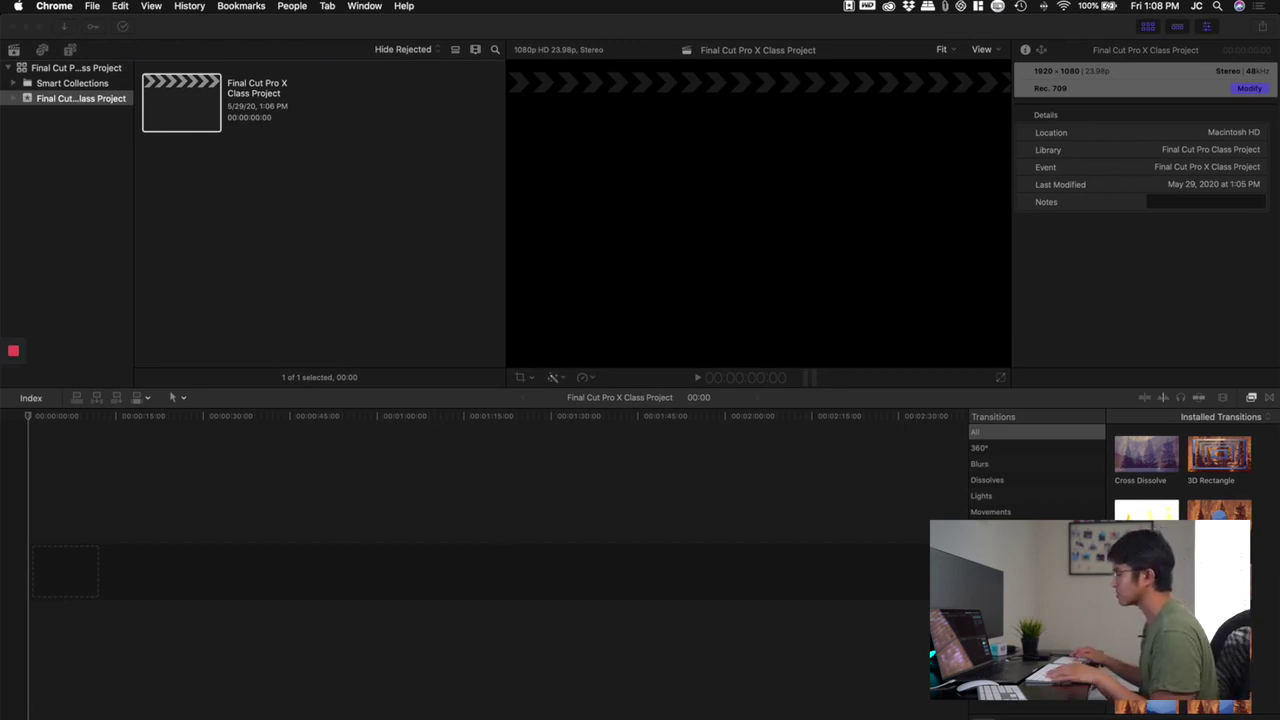
Step: Switch to Finder, try adding the C0685 clip from Samsung_T5's Original Media Folder to the timeline, and undo the addition
click(410, 714)
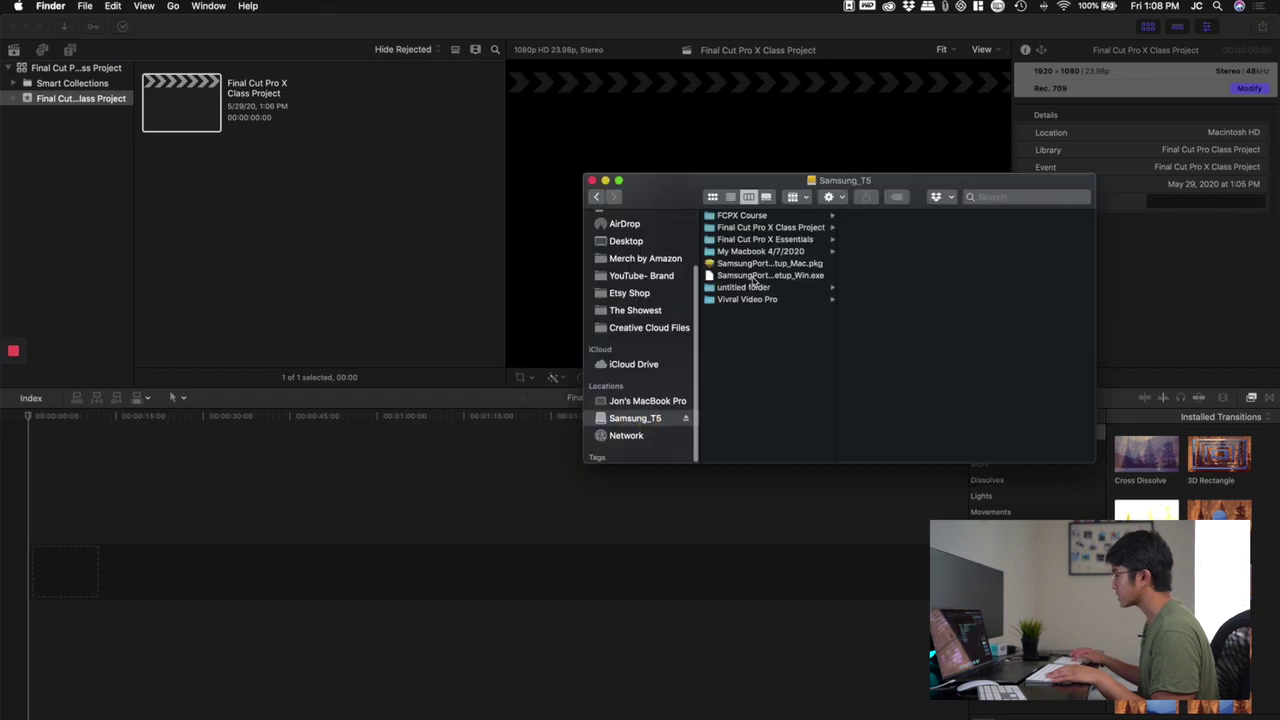
click(780, 228)
click(890, 251)
drag(686, 194, 792, 201)
click(1104, 223)
drag(973, 223, 473, 500)
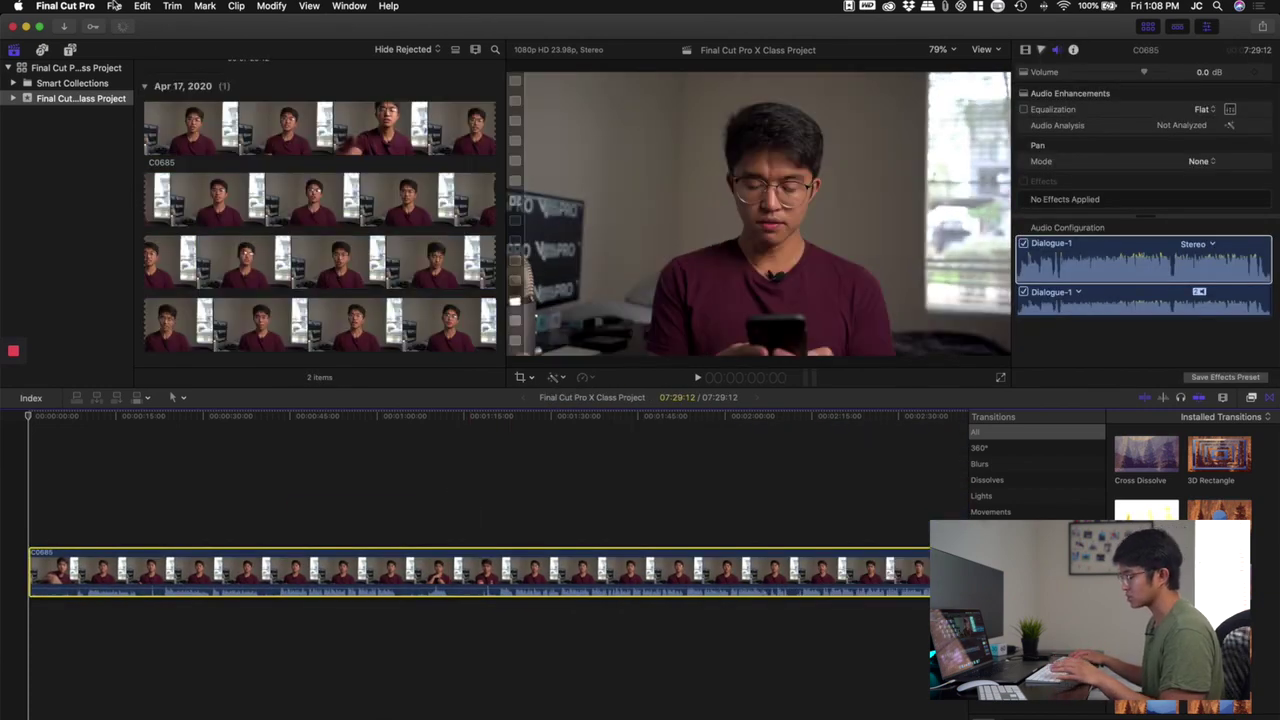
key(super+z)
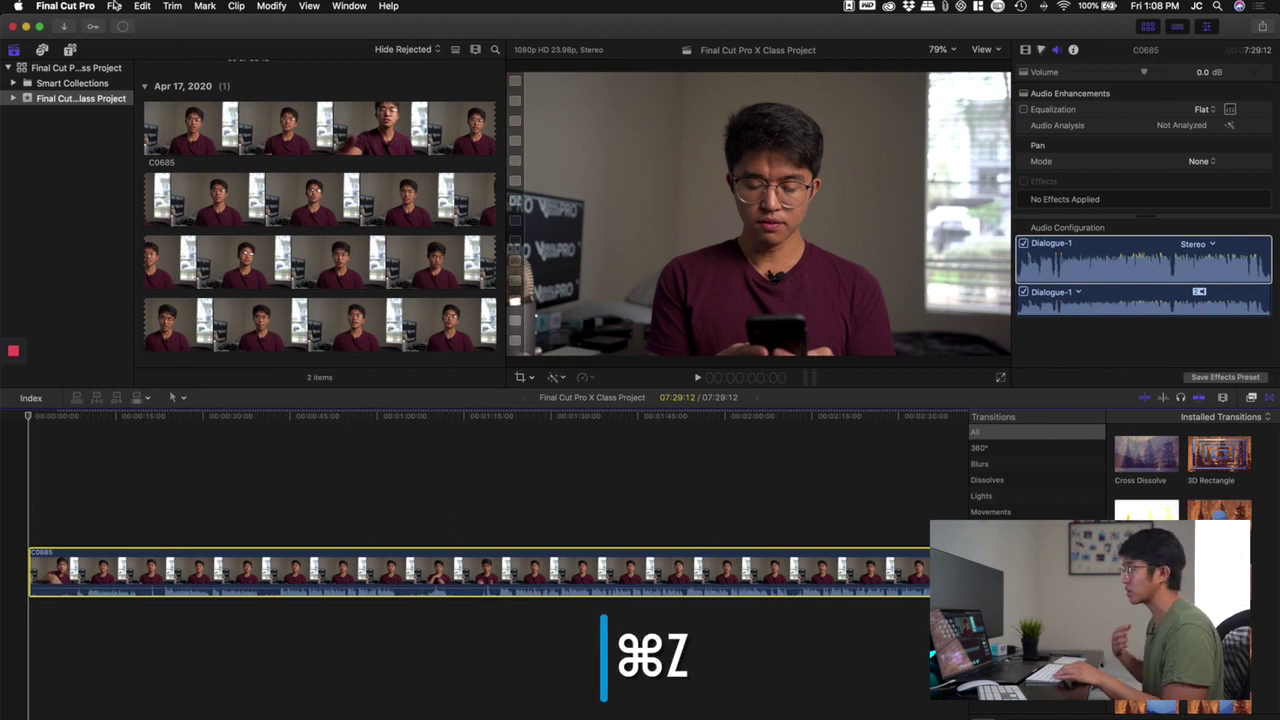
key(super+z)
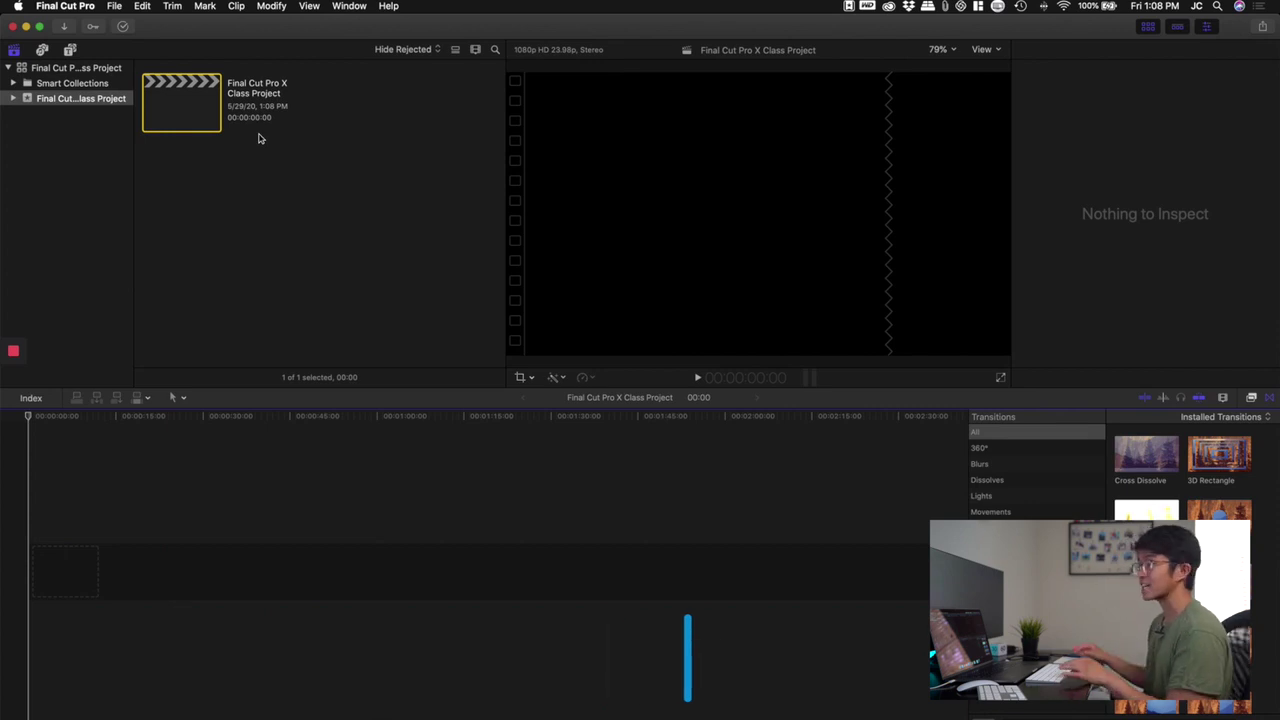
Step: Start a media import and preview C0685.mp4 from the class project's Original Media Folder on the Samsung_T5 drive
click(114, 6)
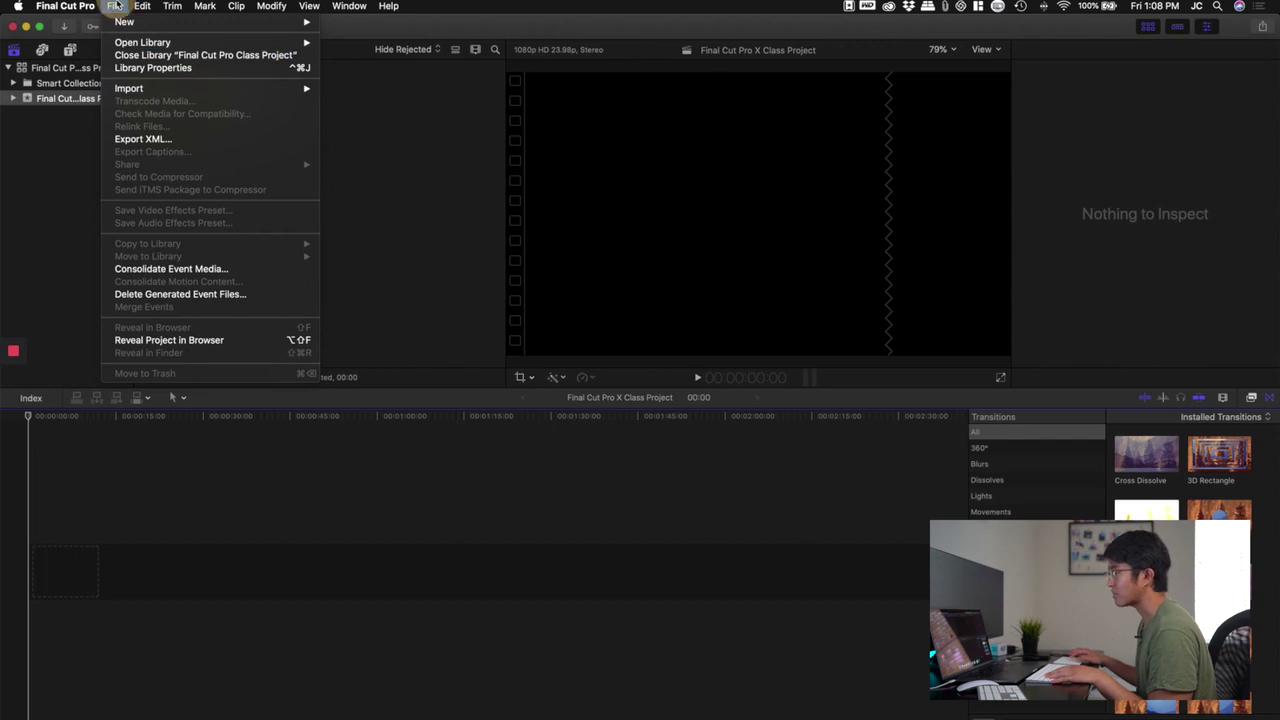
mouse_move(160, 90)
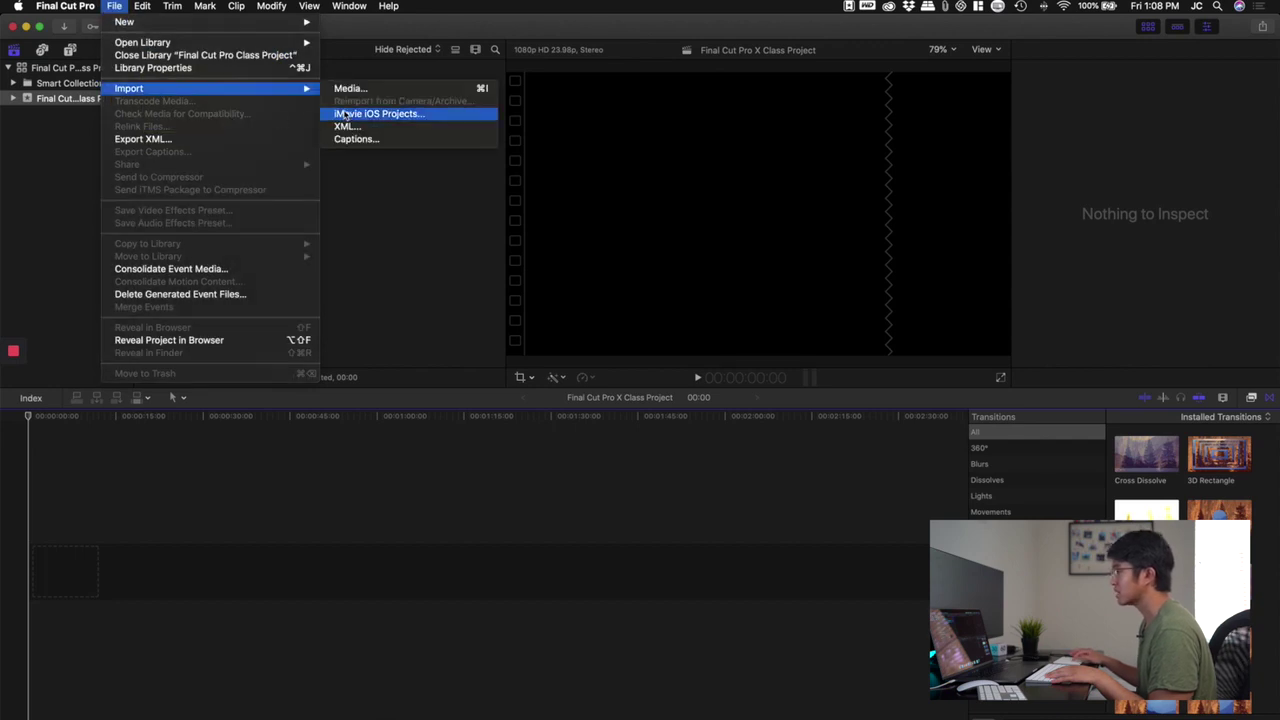
click(350, 90)
click(210, 141)
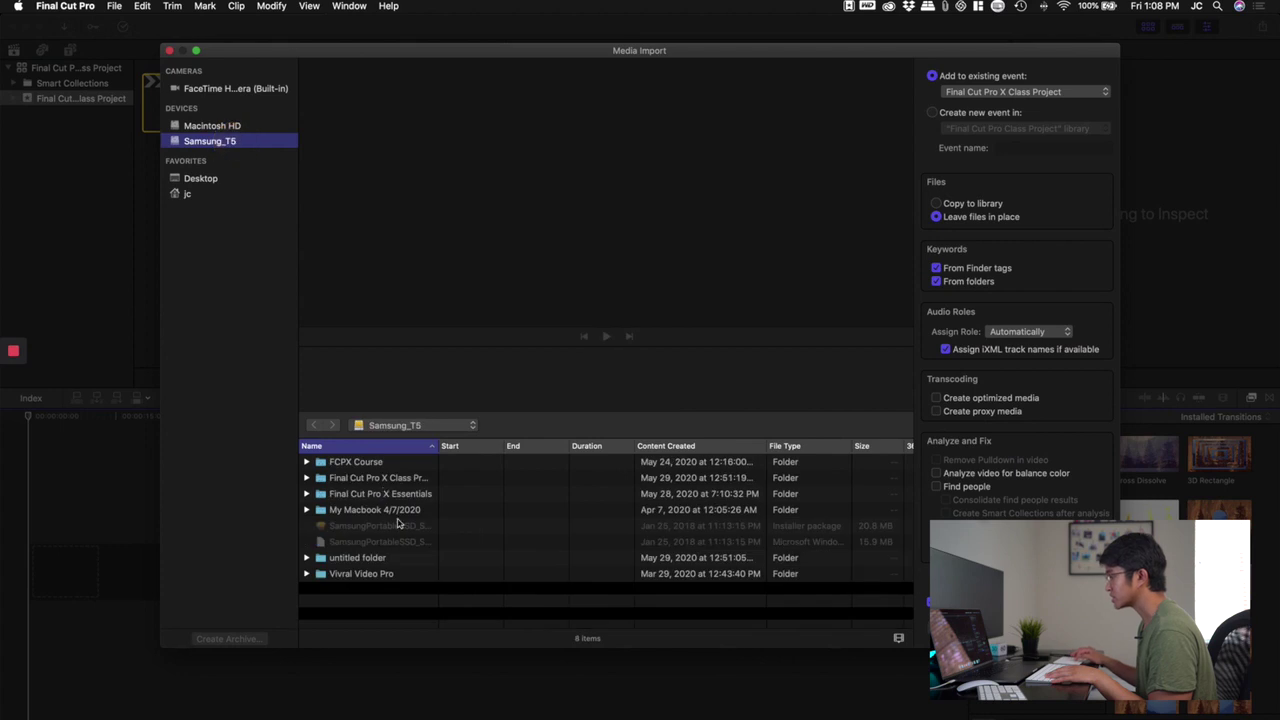
double_click(406, 480)
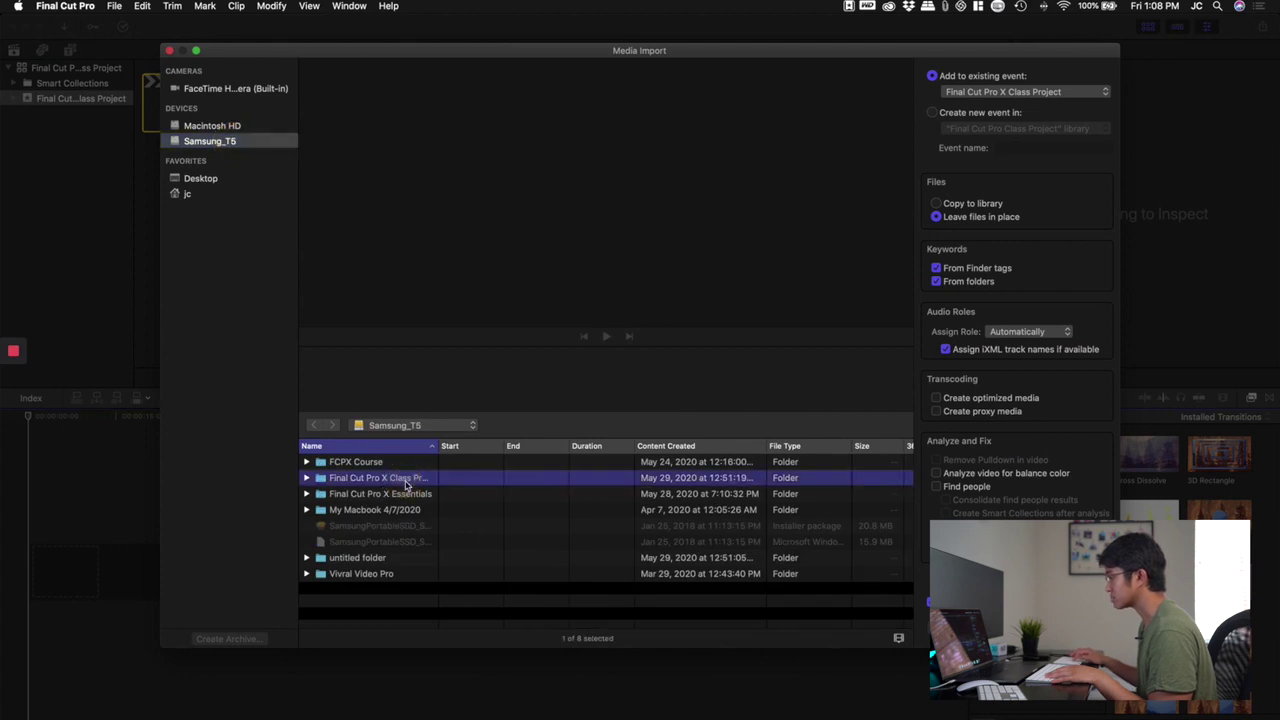
double_click(378, 509)
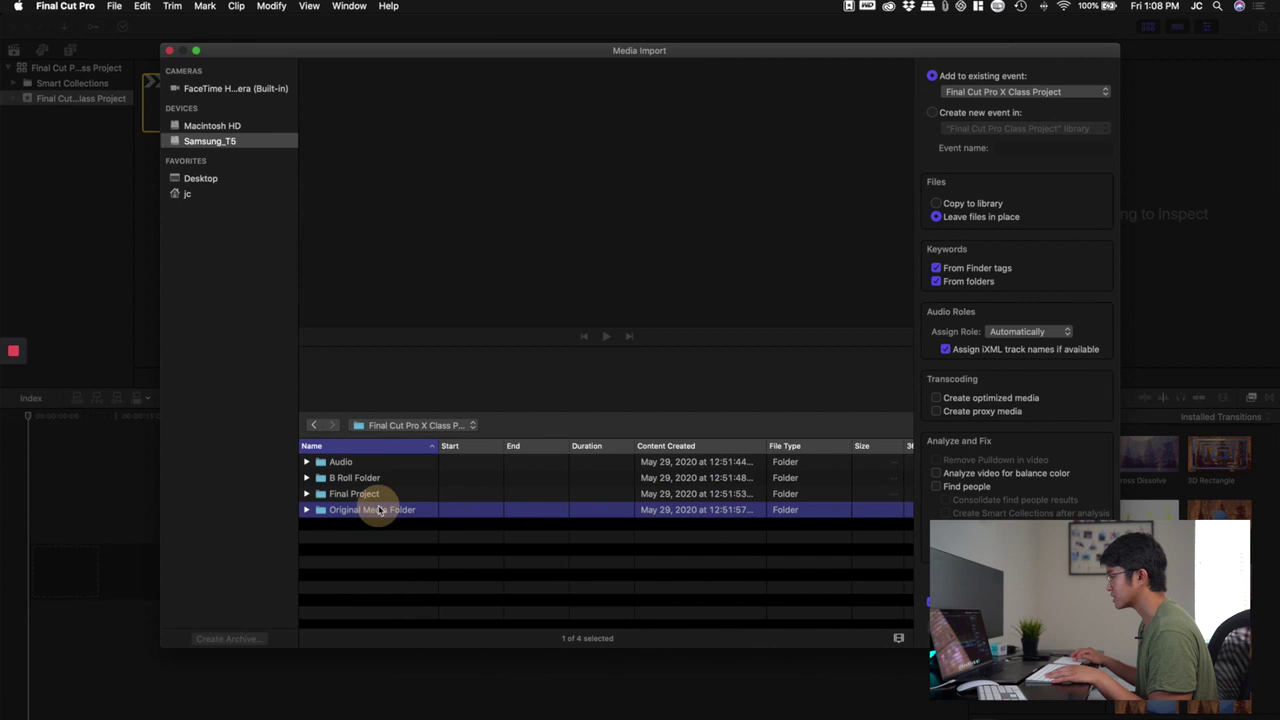
click(373, 464)
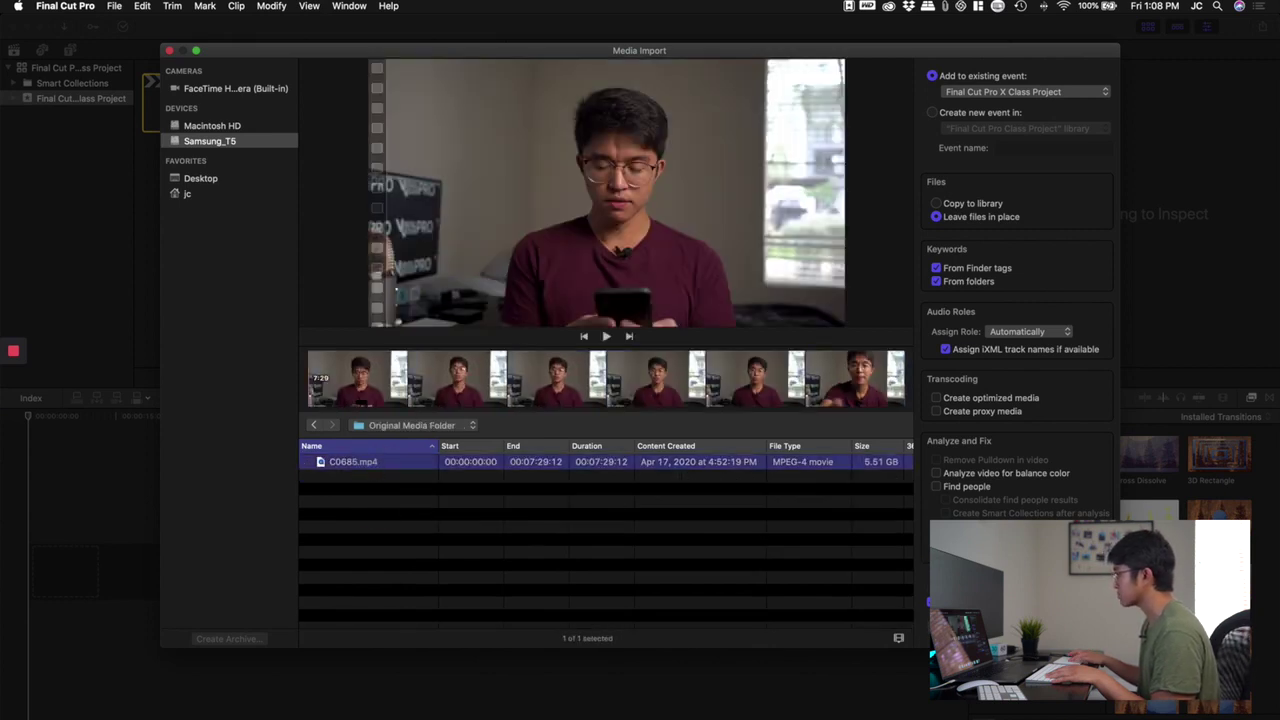
Step: Import the class project's Original Media Folder footage from Samsung_T5 into the existing event, leaving files in place
click(254, 126)
click(220, 144)
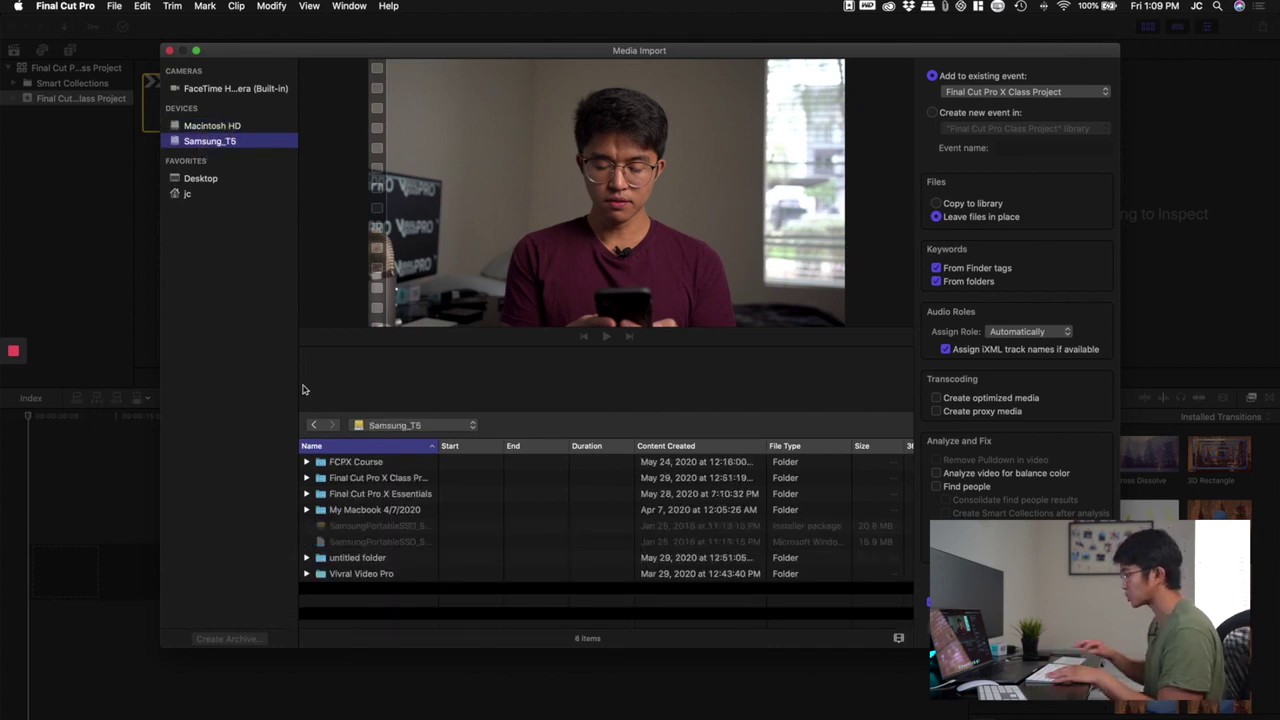
click(380, 479)
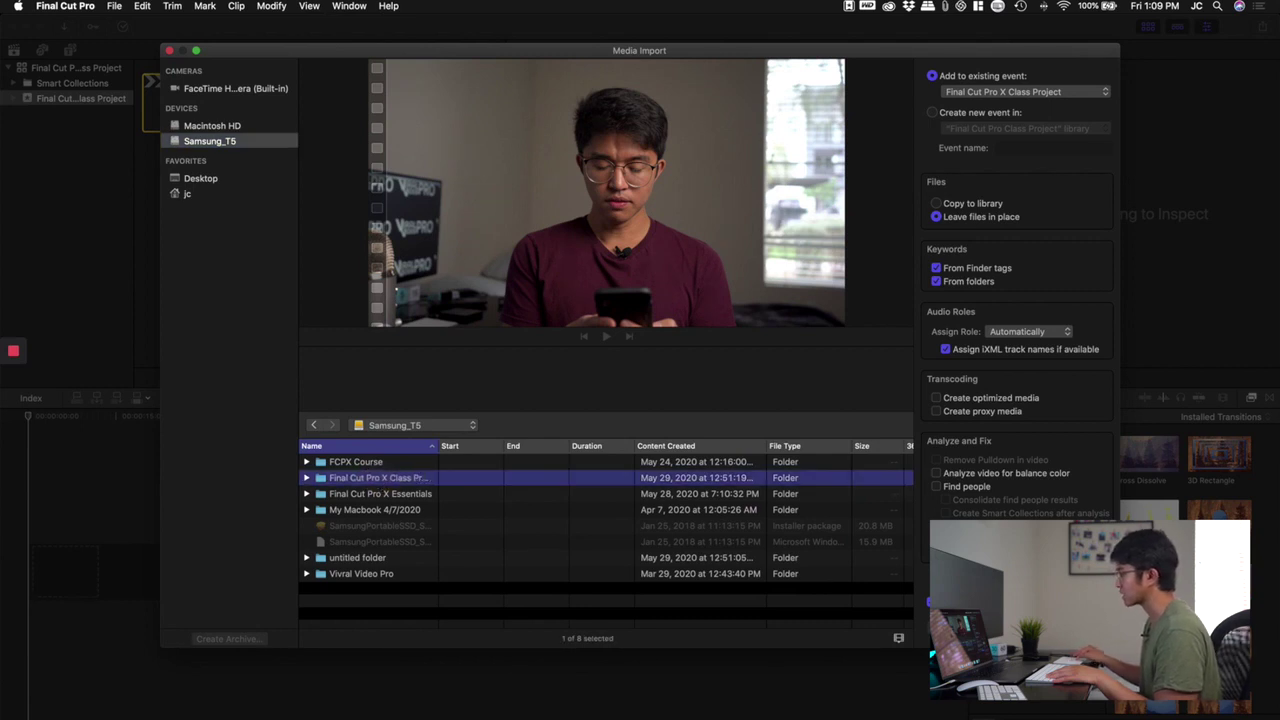
double_click(410, 483)
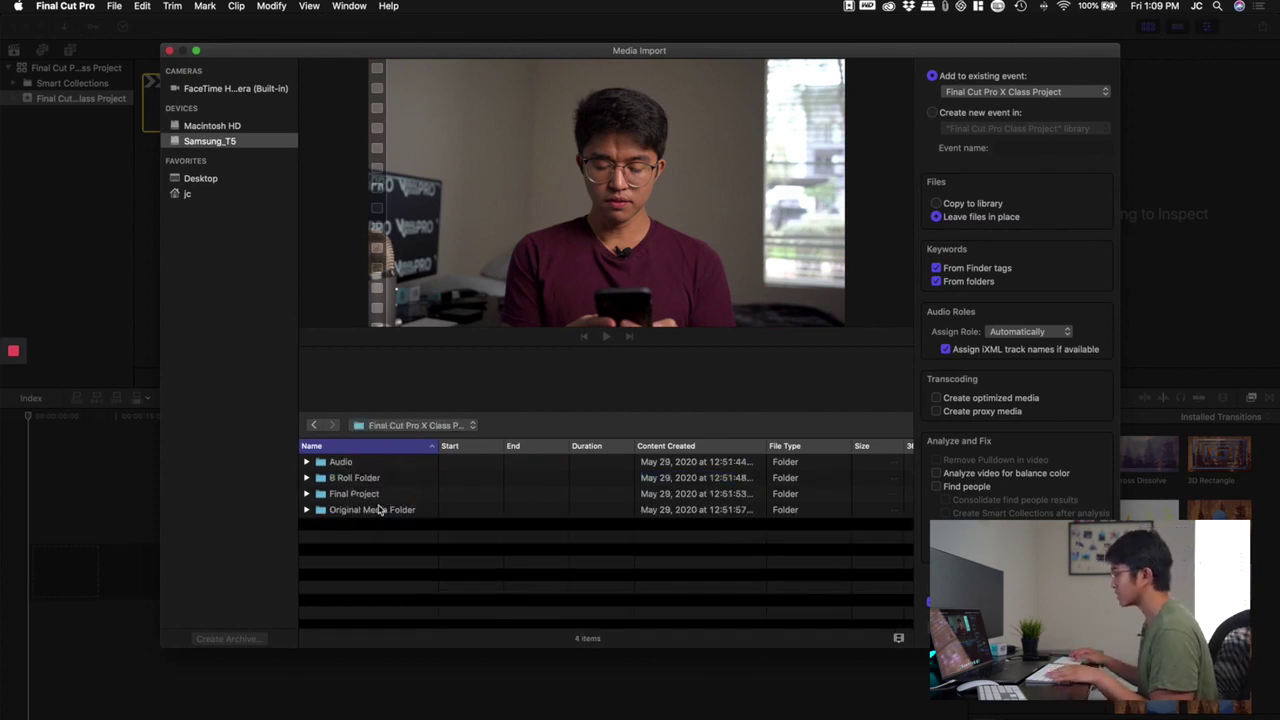
click(378, 511)
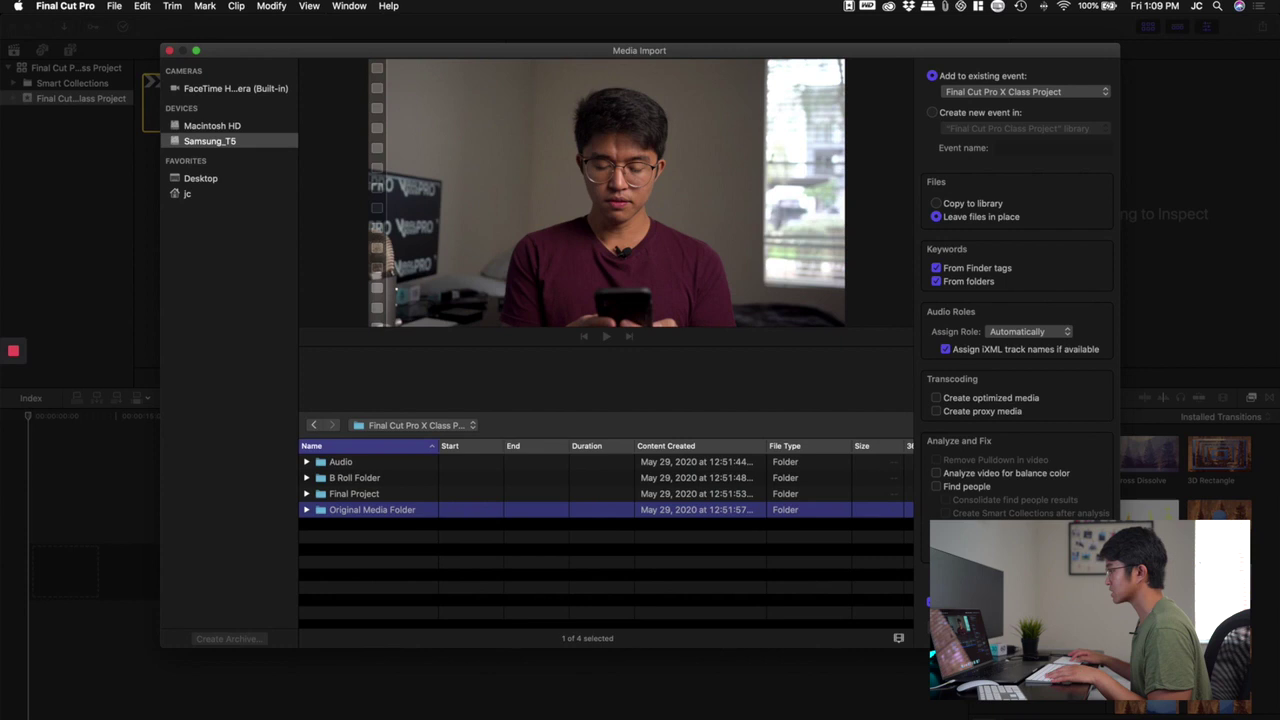
key(Return)
Step: Add the imported C0685 clip from the event to the start of the project timeline
click(287, 215)
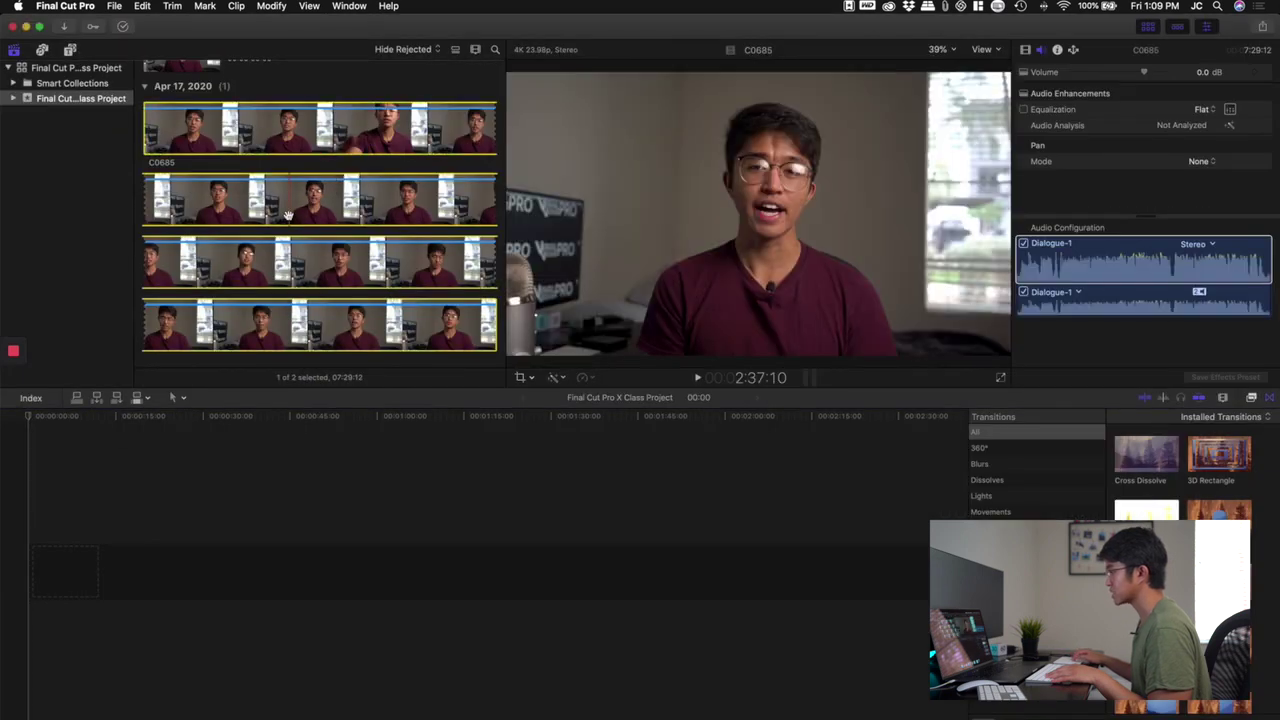
click(249, 449)
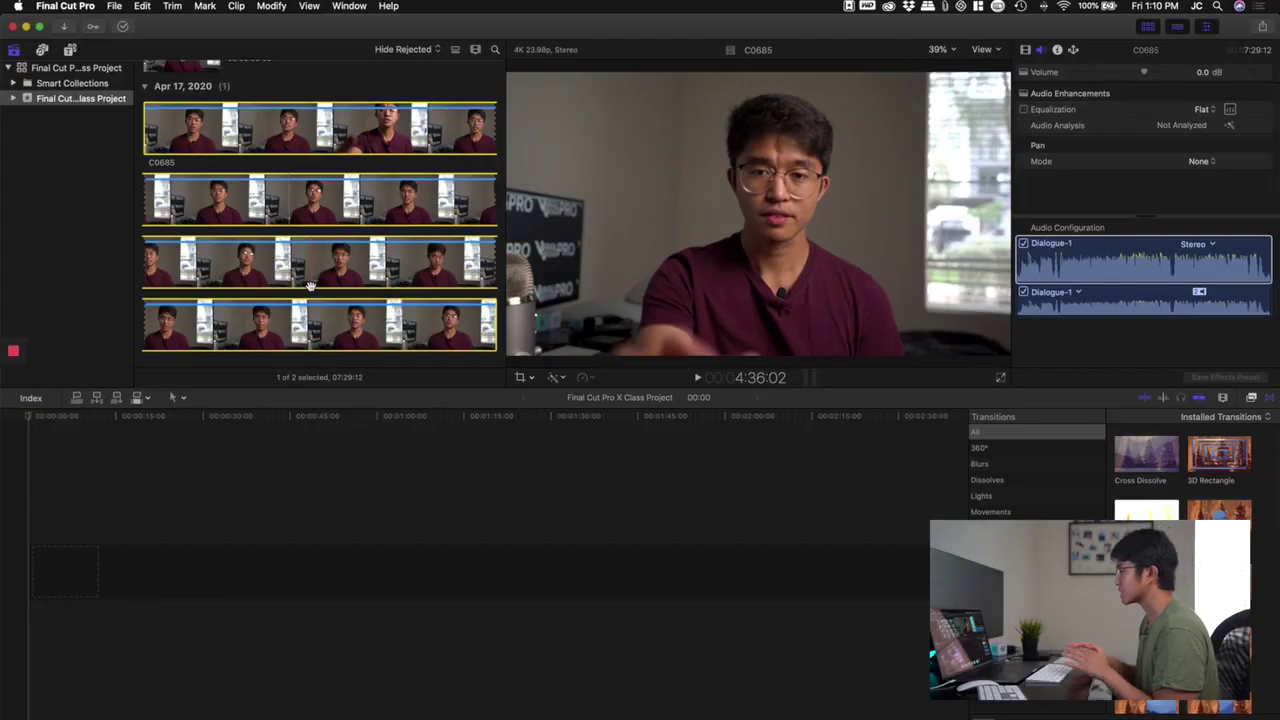
click(300, 285)
drag(300, 285, 176, 485)
drag(110, 577, 203, 479)
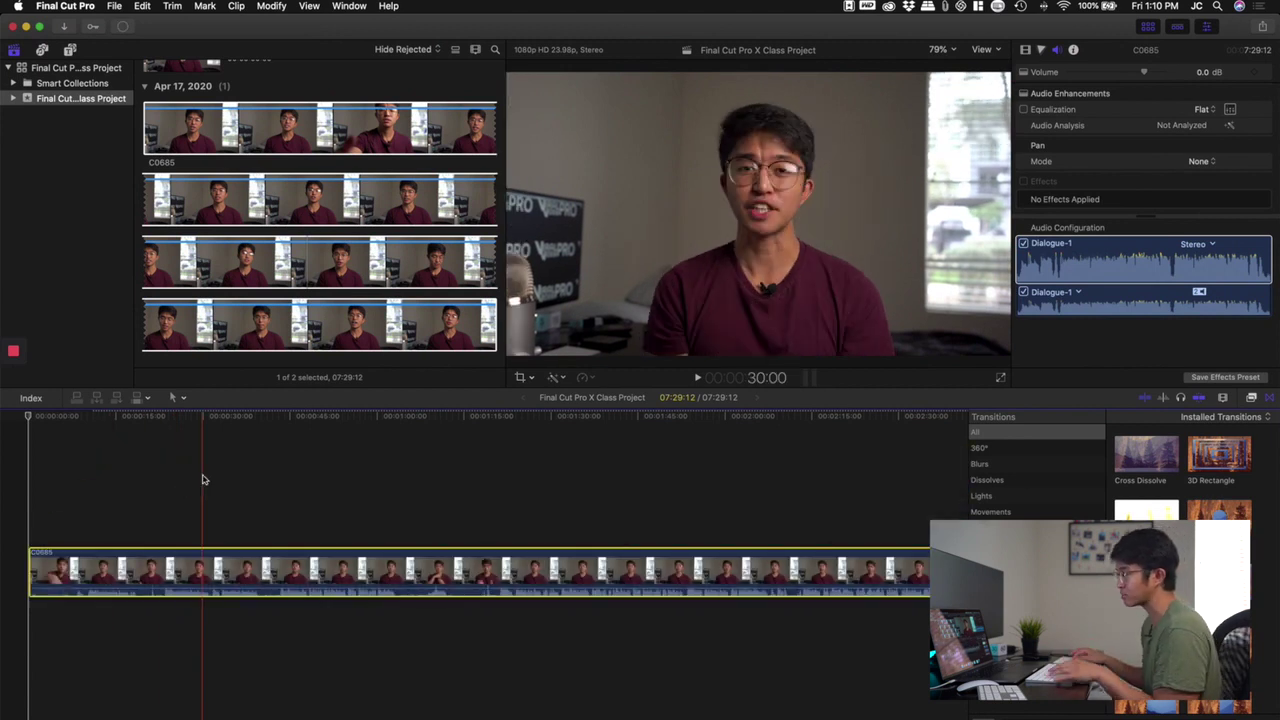
drag(166, 562, 178, 469)
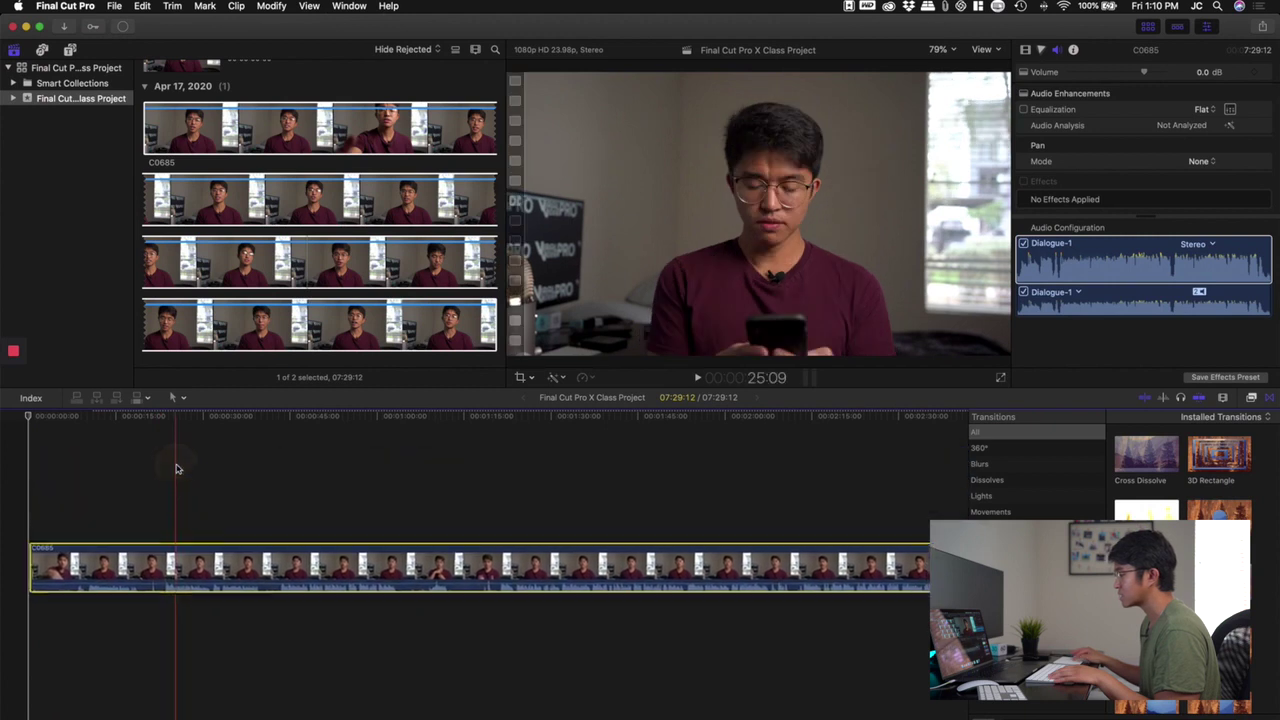
drag(142, 564, 144, 494)
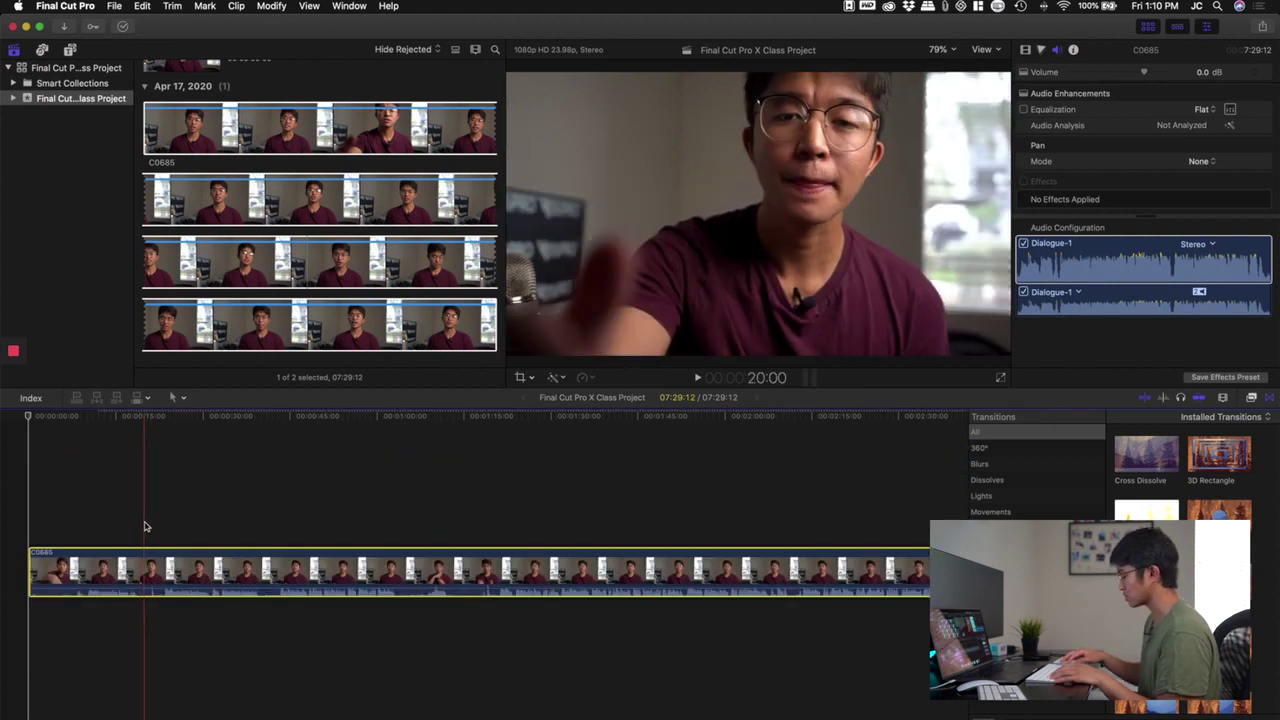
click(323, 267)
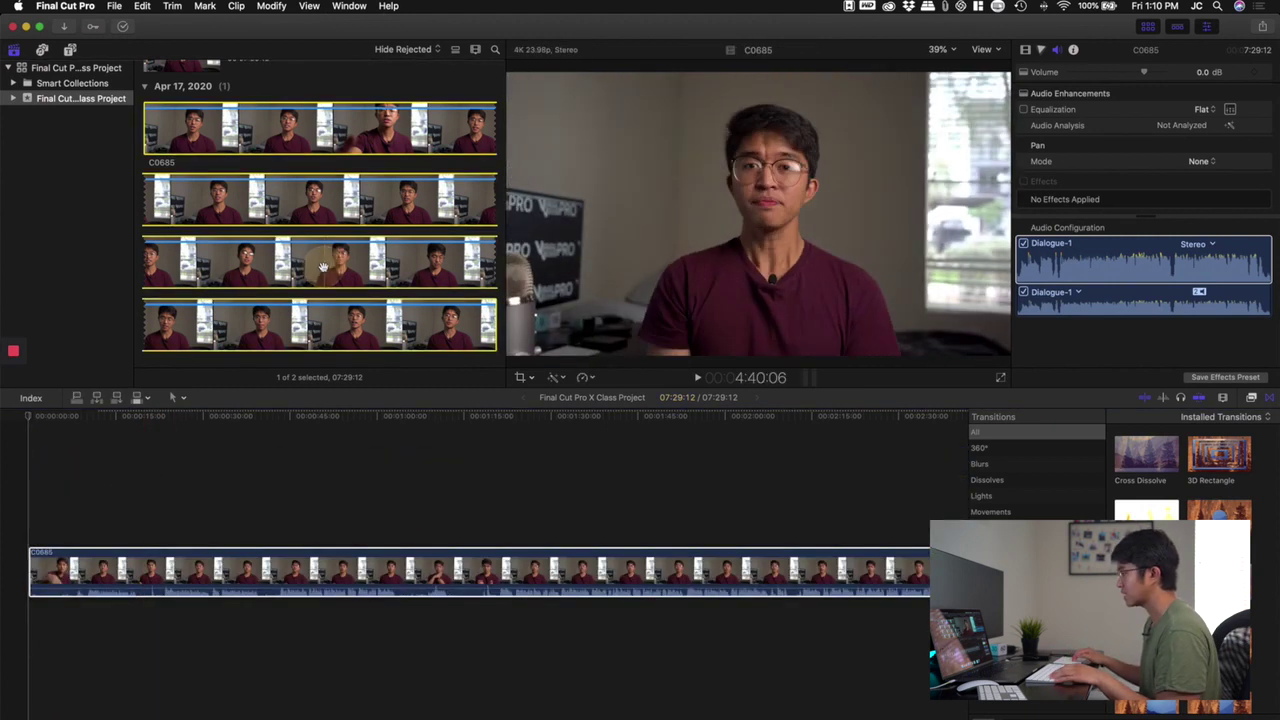
Step: Look over the C0685 footage in the event browser and shrink its filmstrip to a single thumbnail
scroll(323, 267, down, 1)
scroll(323, 267, up, 4)
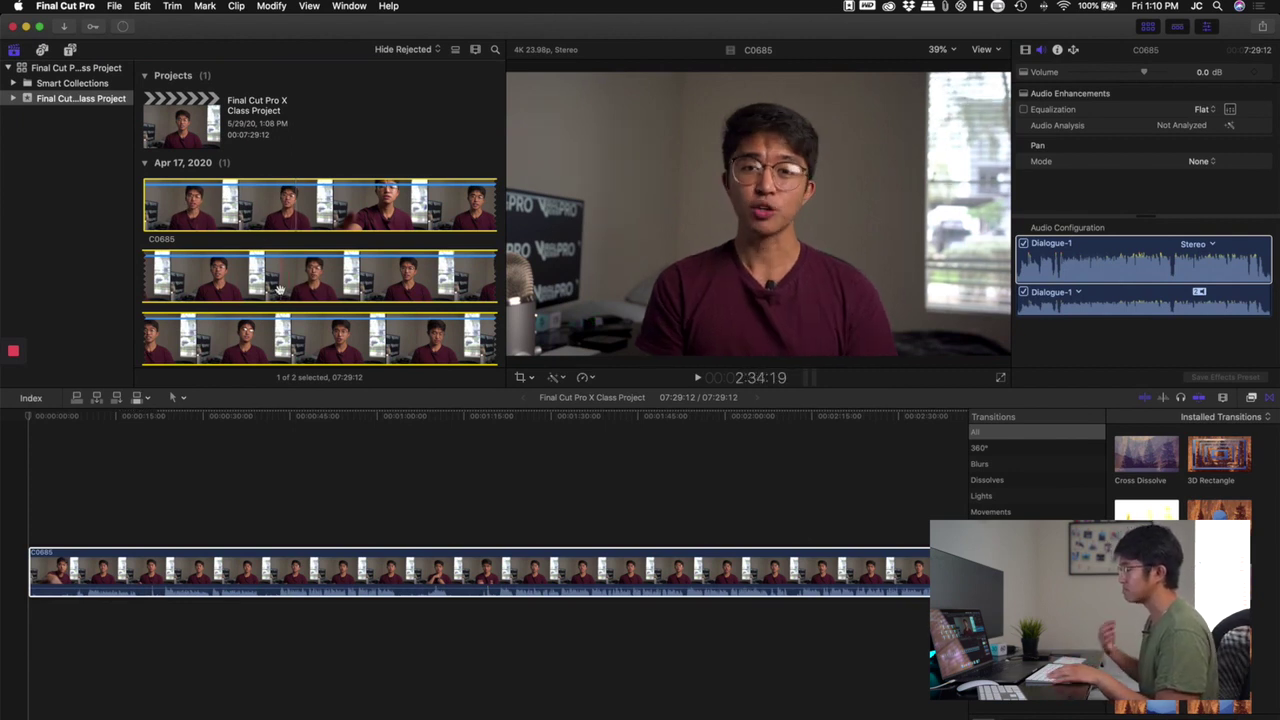
scroll(278, 290, down, 3)
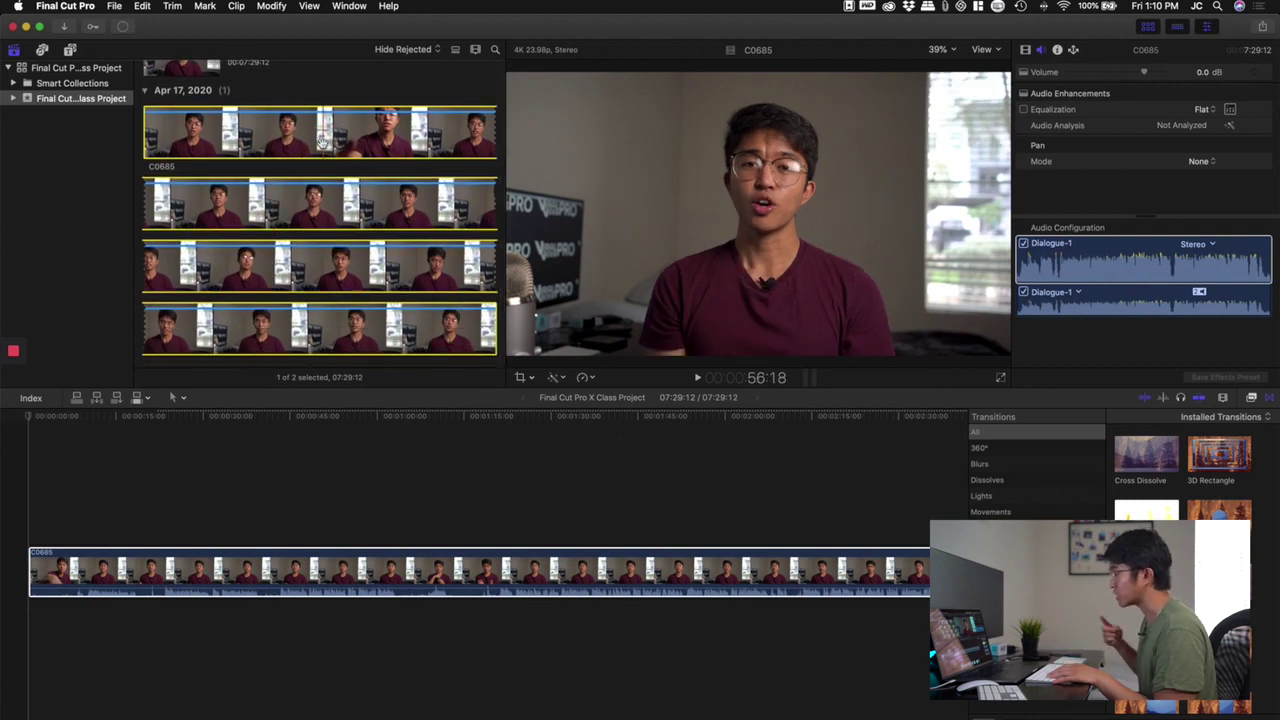
scroll(322, 142, down, 1)
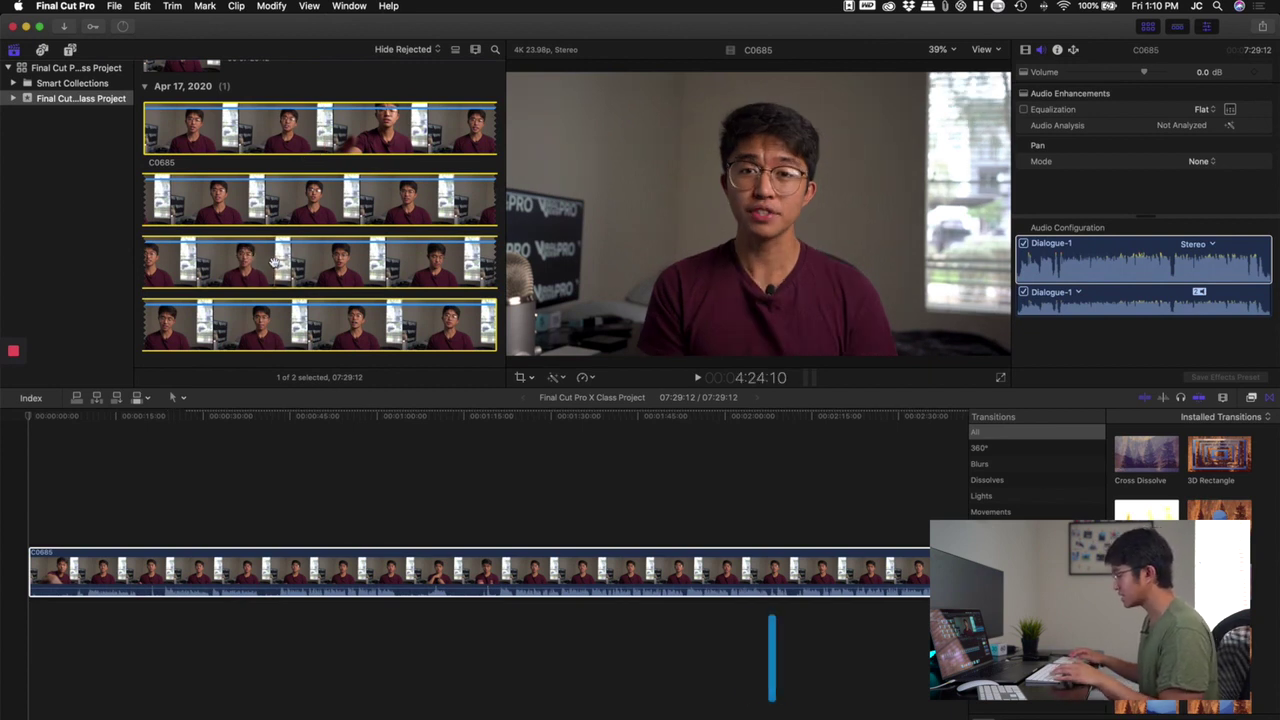
key(super+z)
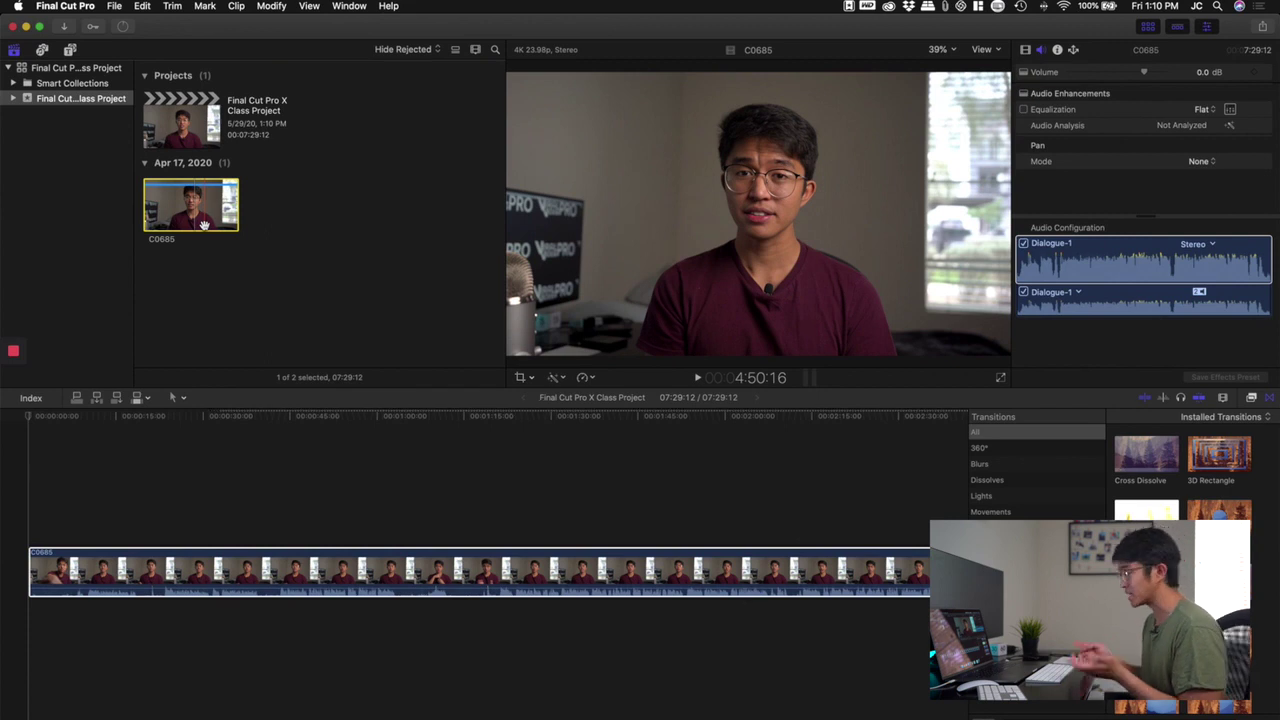
Step: Select the C0685 clip in the timeline, show its retime editor, and hide the transitions browser
click(120, 522)
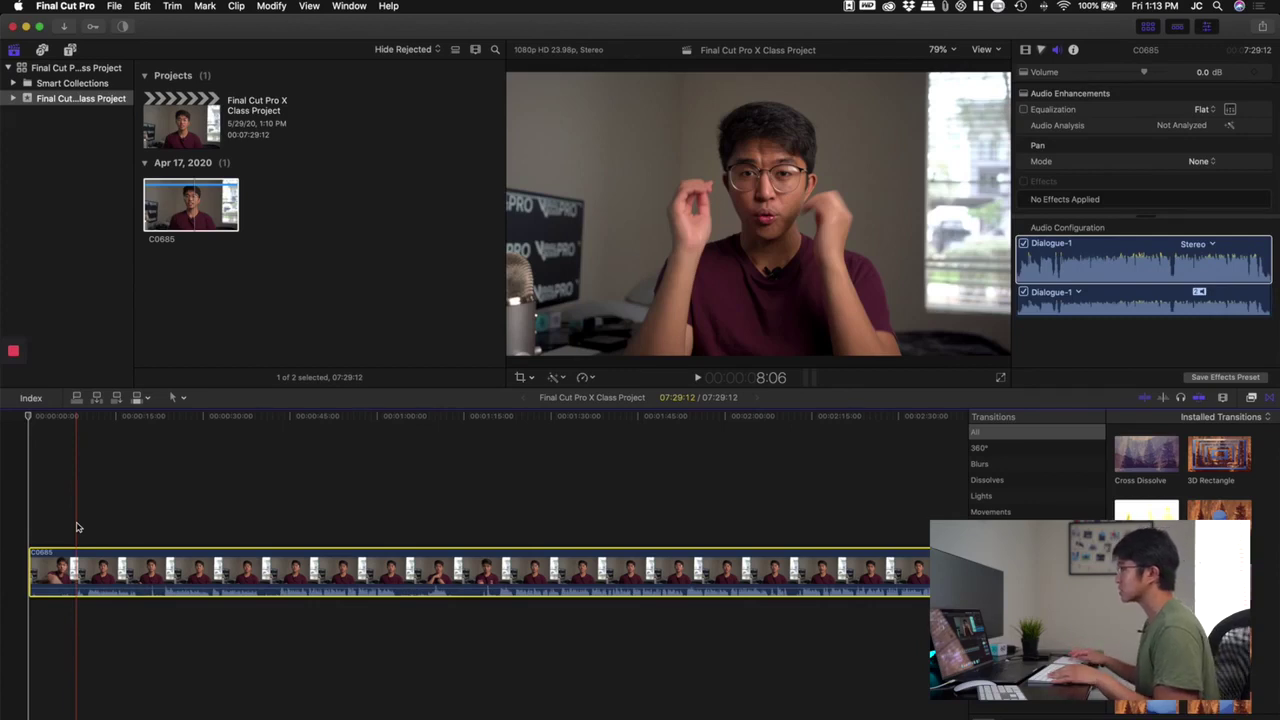
click(78, 567)
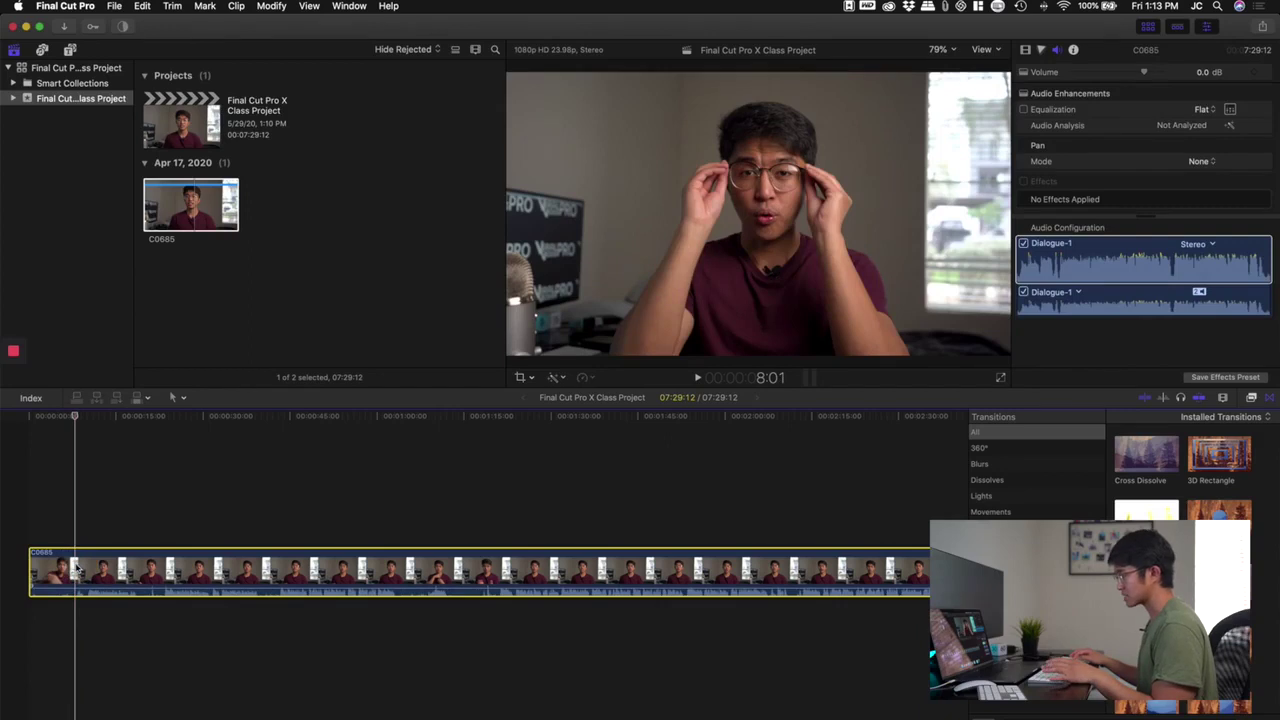
key(super+r)
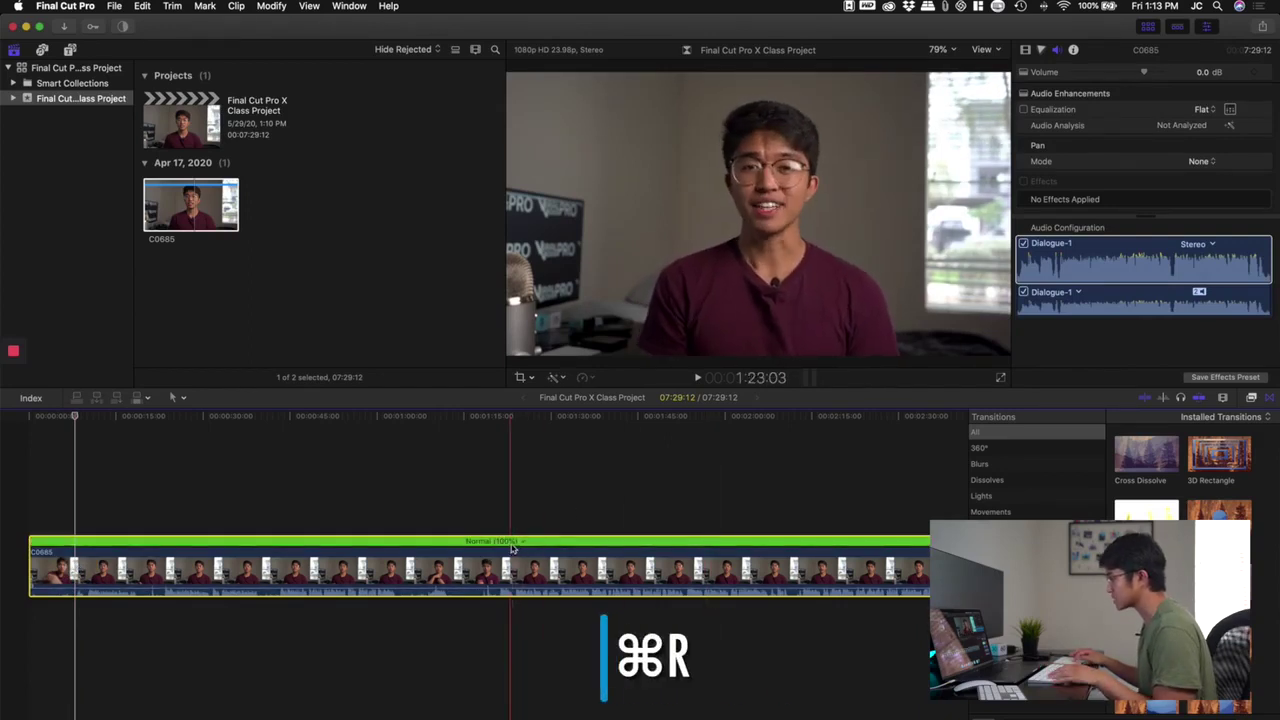
click(1270, 399)
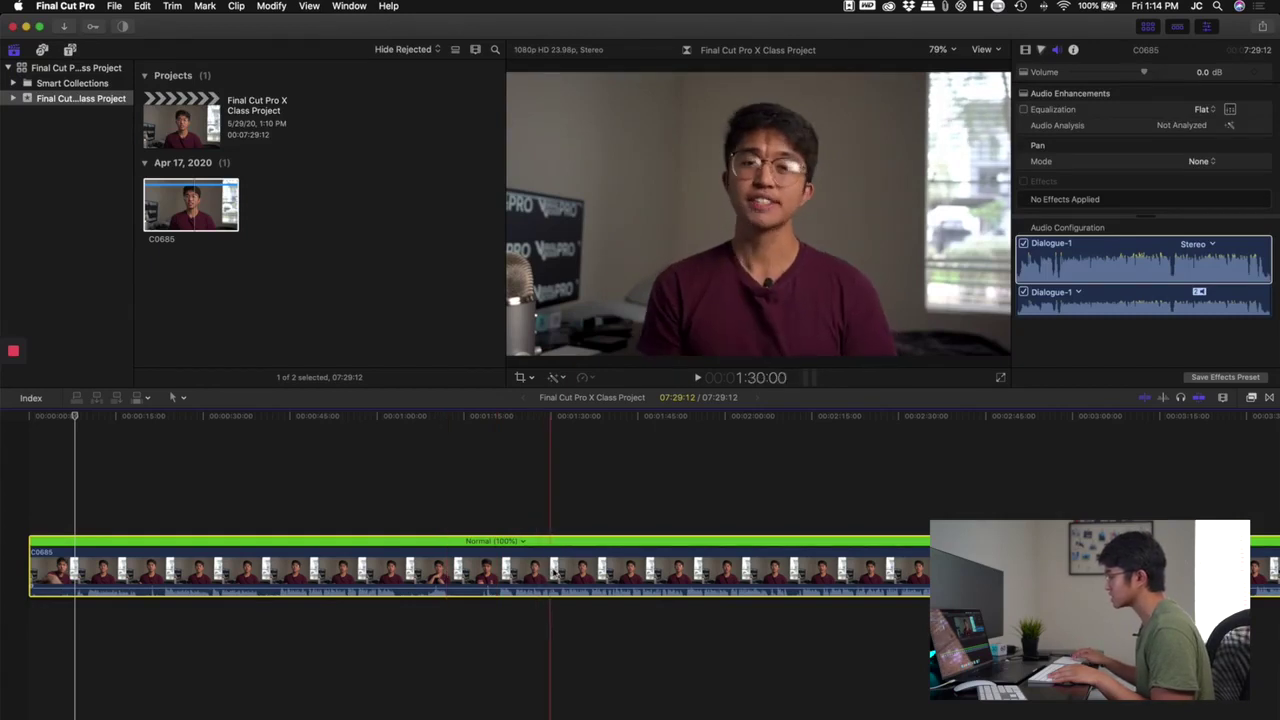
Step: Try speeding up the C0685 clip to 104% by retiming its end to about 7:13:02, and undo the change
scroll(540, 572, right, 5)
scroll(555, 572, right, 20)
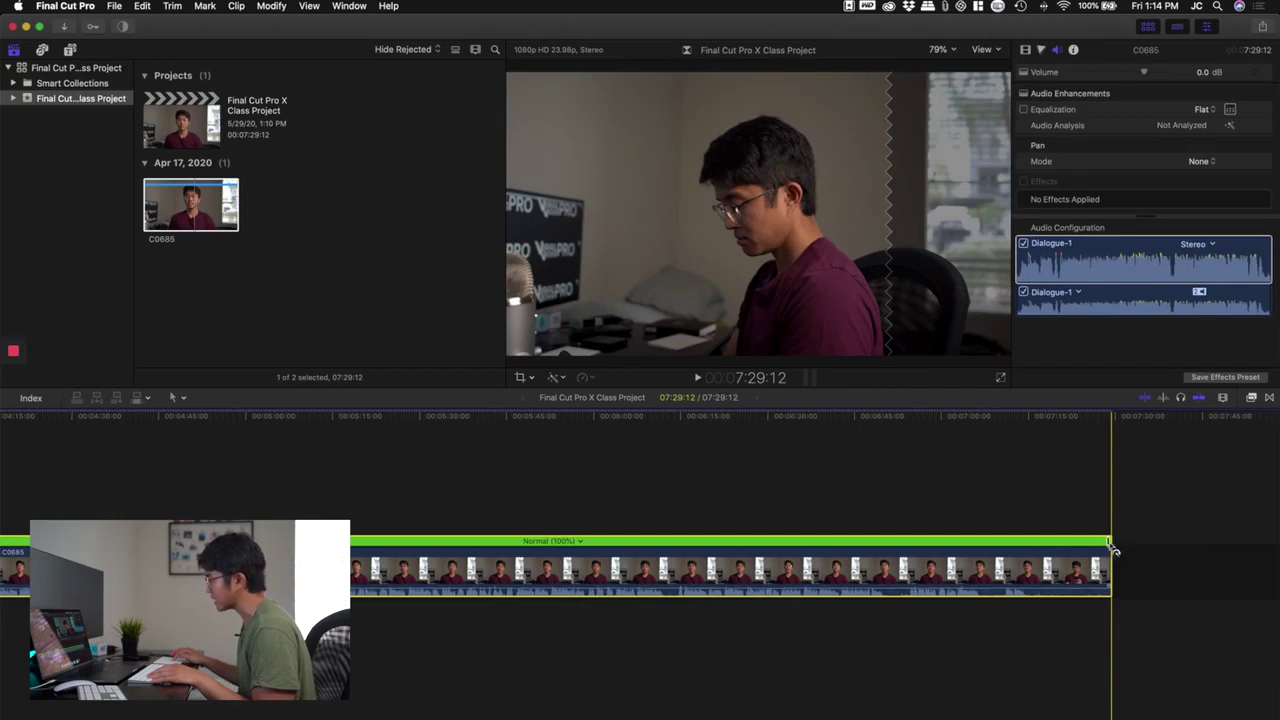
click(1111, 546)
drag(1111, 546, 1016, 547)
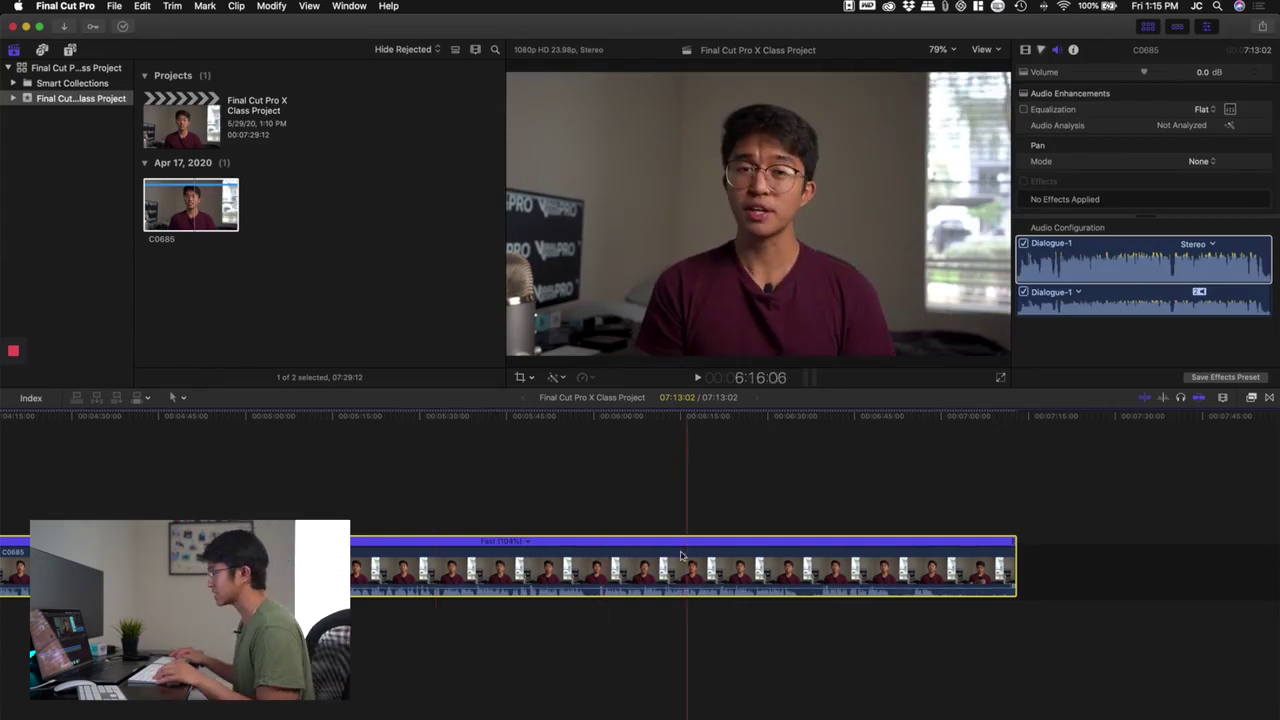
key(super+z)
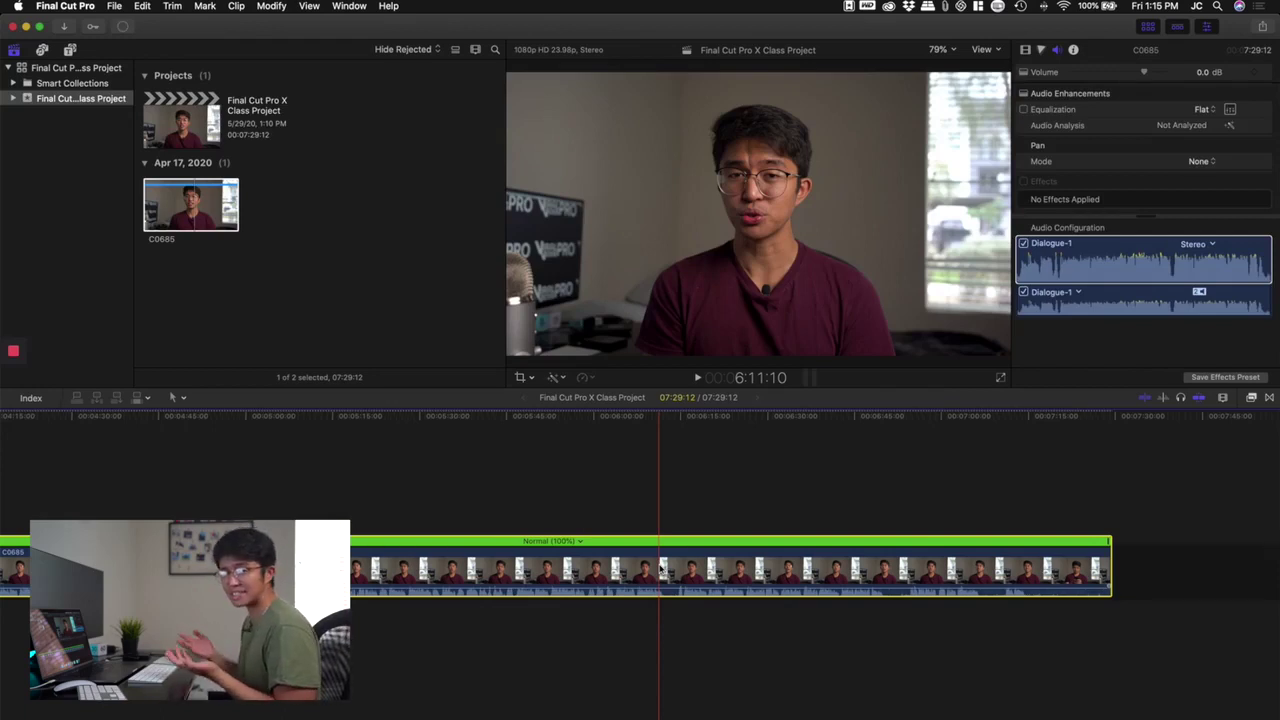
Step: Retime the clip's end to a duration of about 7:12:15 and reset the speed to Normal (100%)
scroll(900, 565, right, 3)
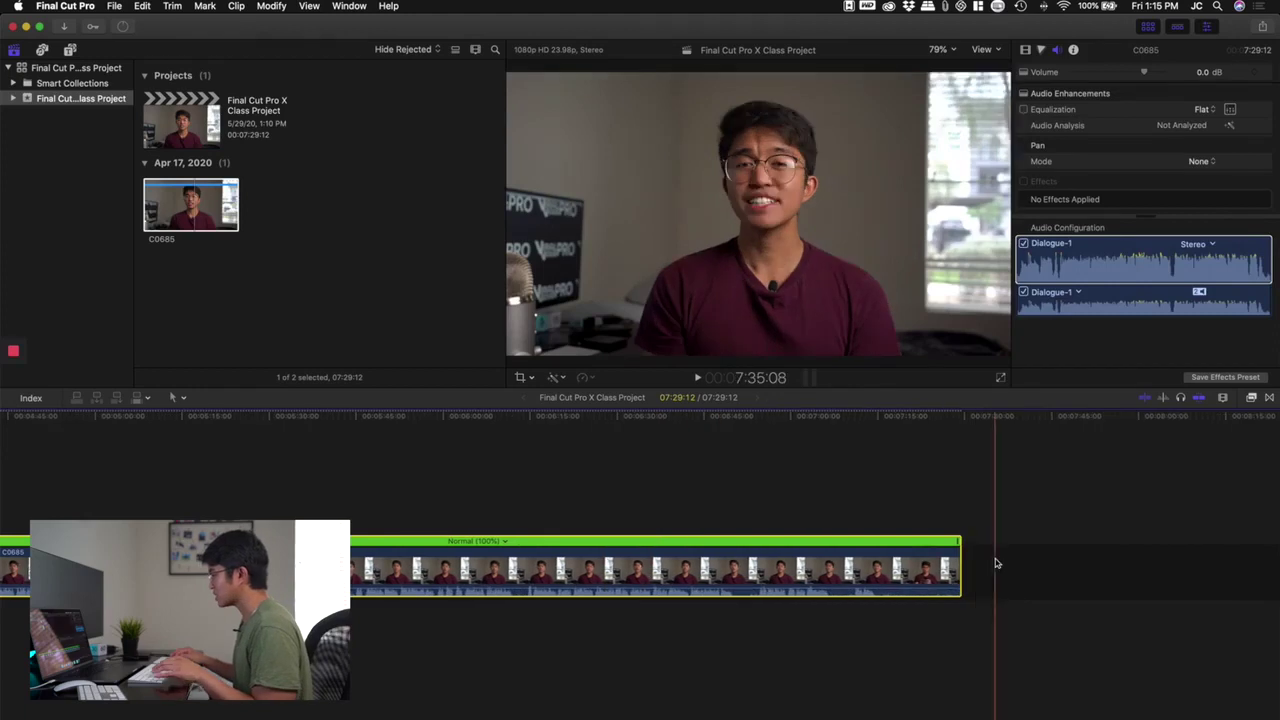
drag(960, 545, 858, 550)
key(shift+z)
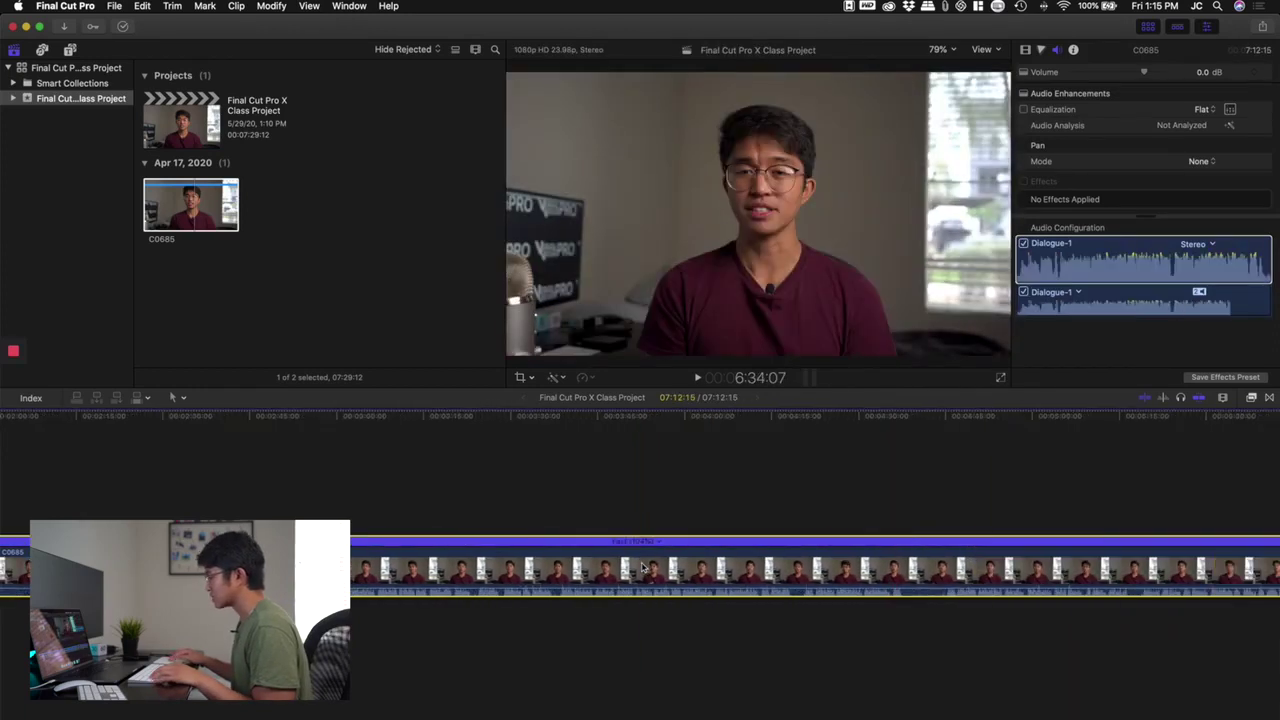
scroll(643, 567, left, 10)
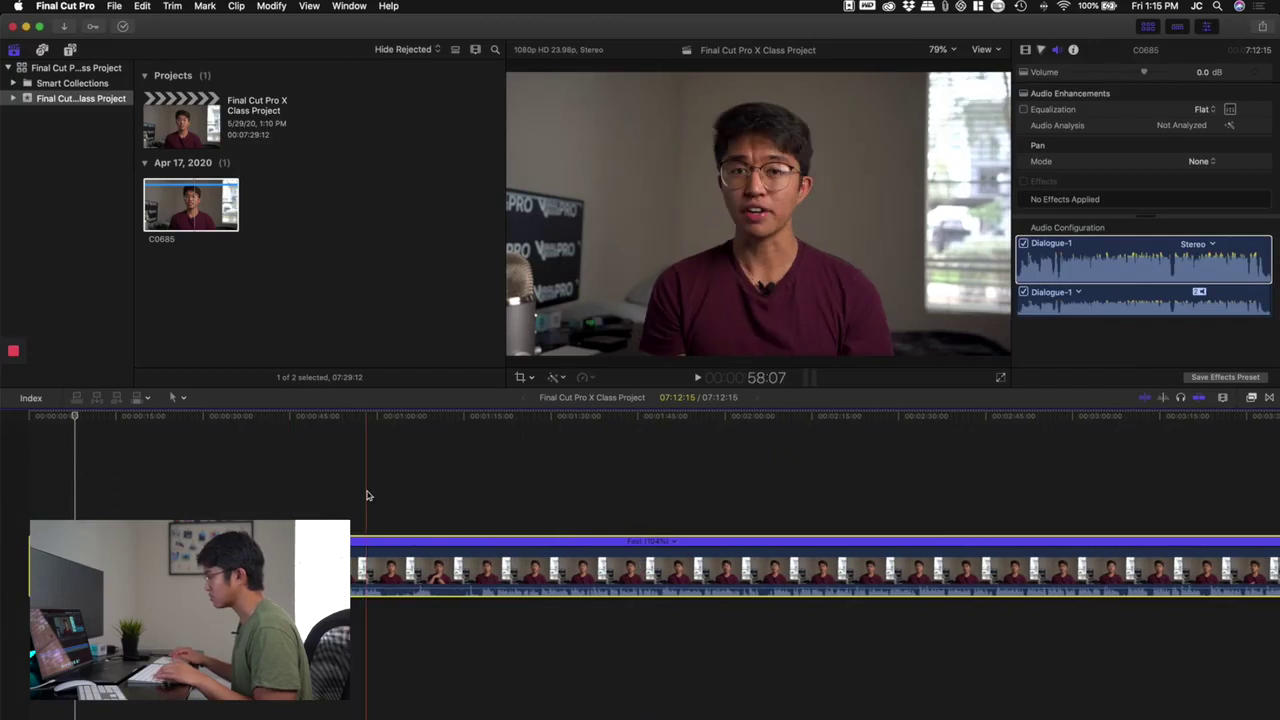
key(shift+n)
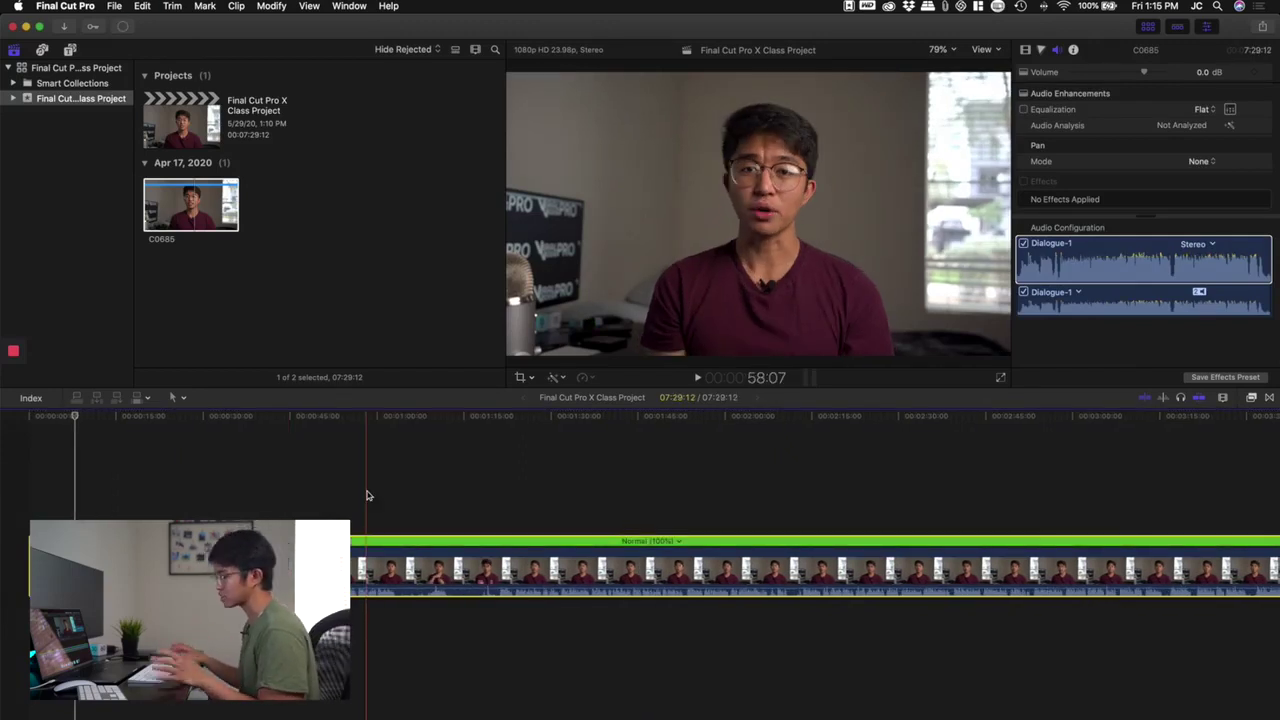
Step: Play part of the clip at normal speed and retime its end to Fast (104%), about 7:12:23 long
click(165, 482)
key(space)
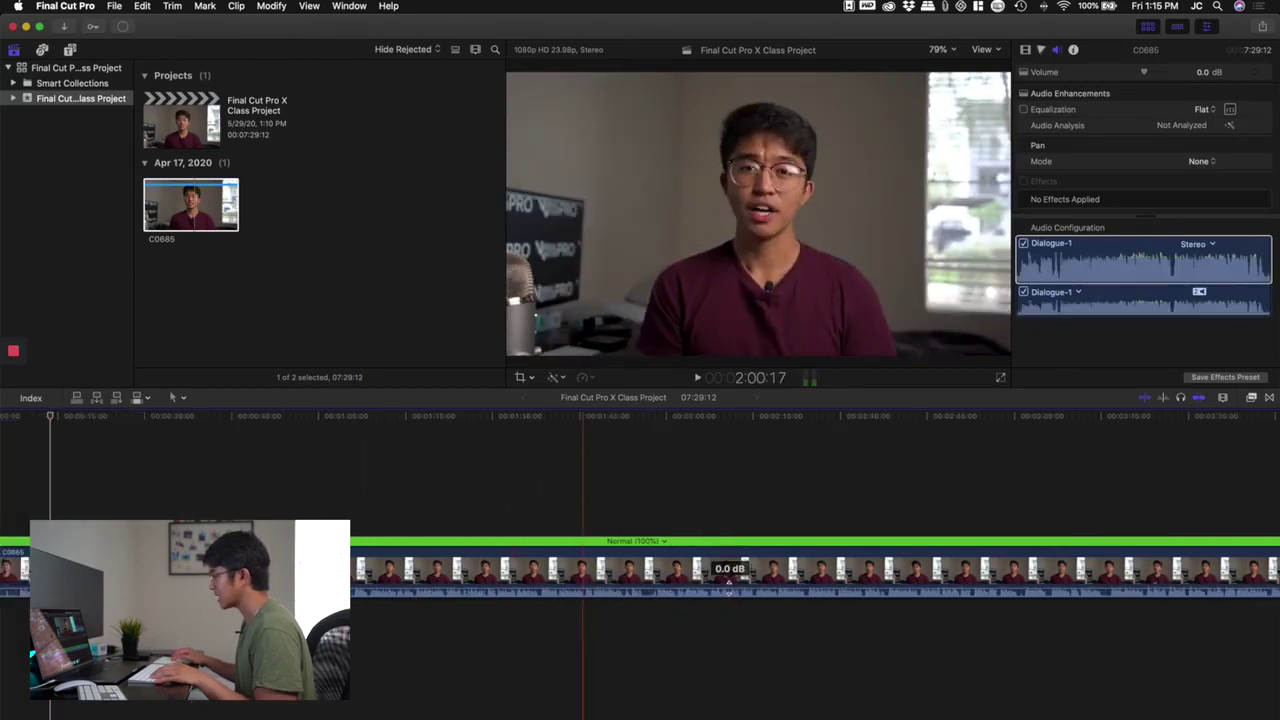
scroll(730, 590, right, 15)
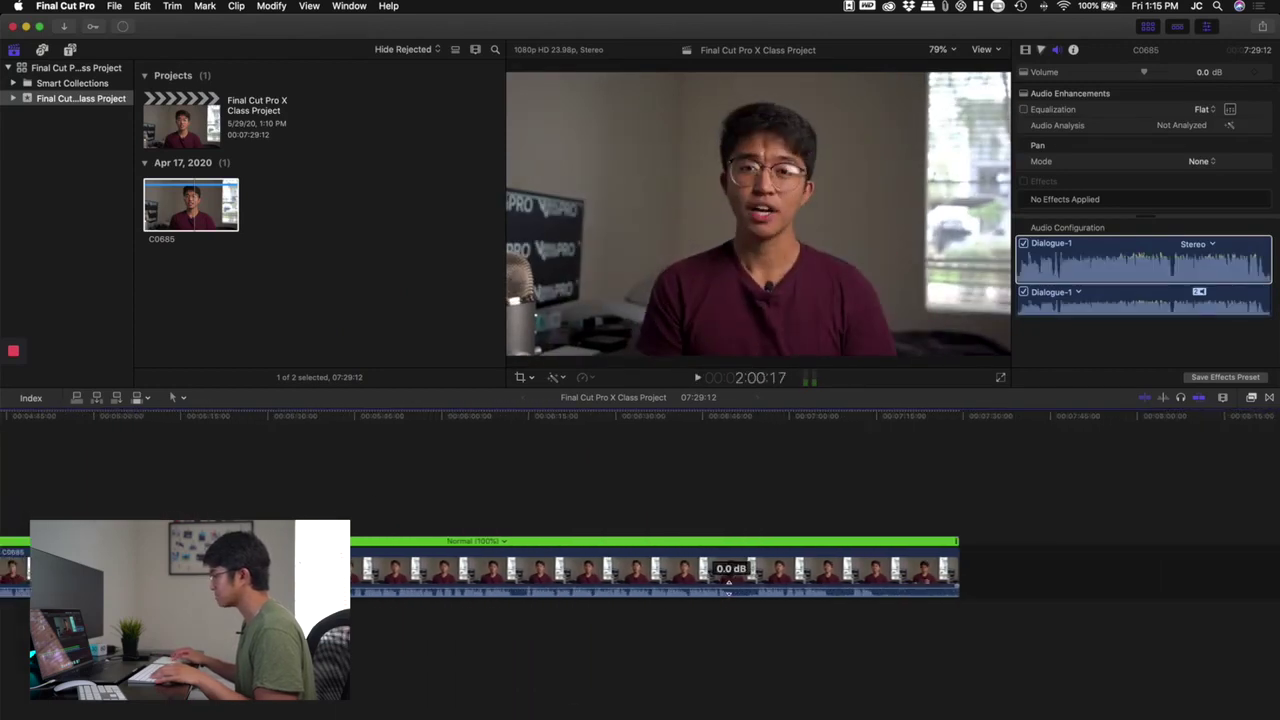
drag(960, 546, 864, 543)
scroll(560, 560, left, 20)
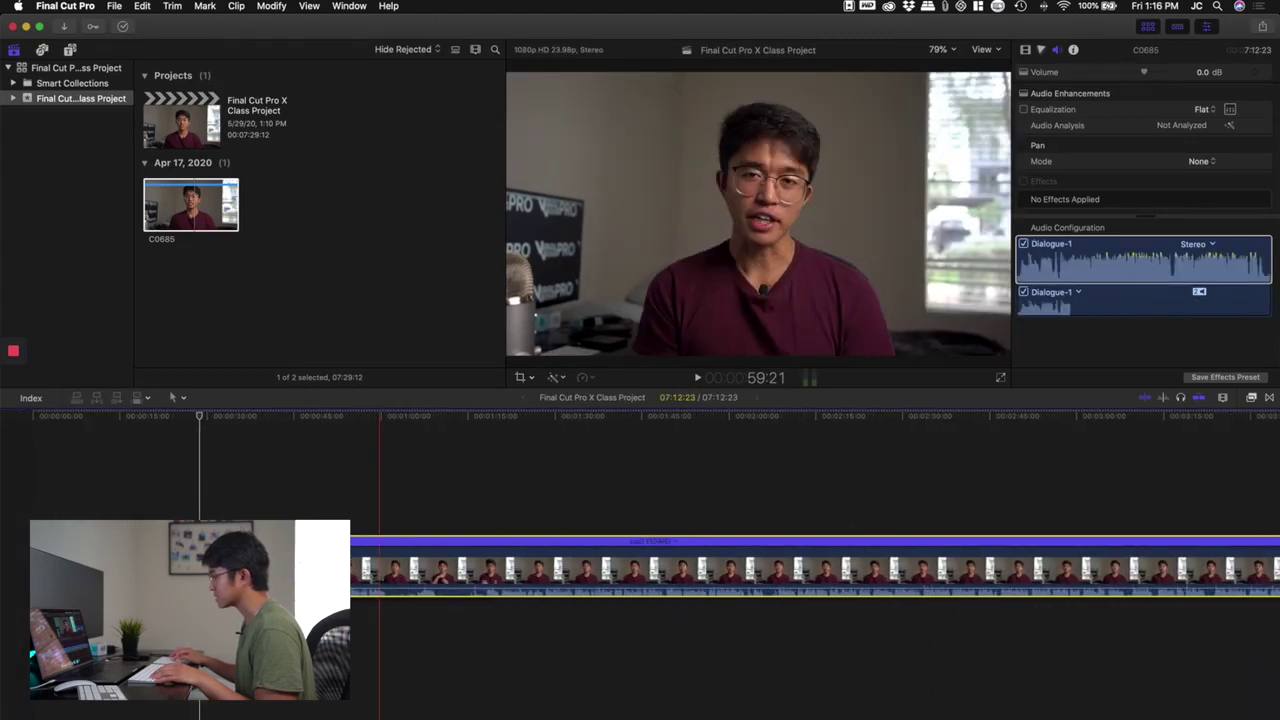
Step: Play part of the sped-up C0685 clip from near 22 seconds to check its pace
click(160, 478)
key(space)
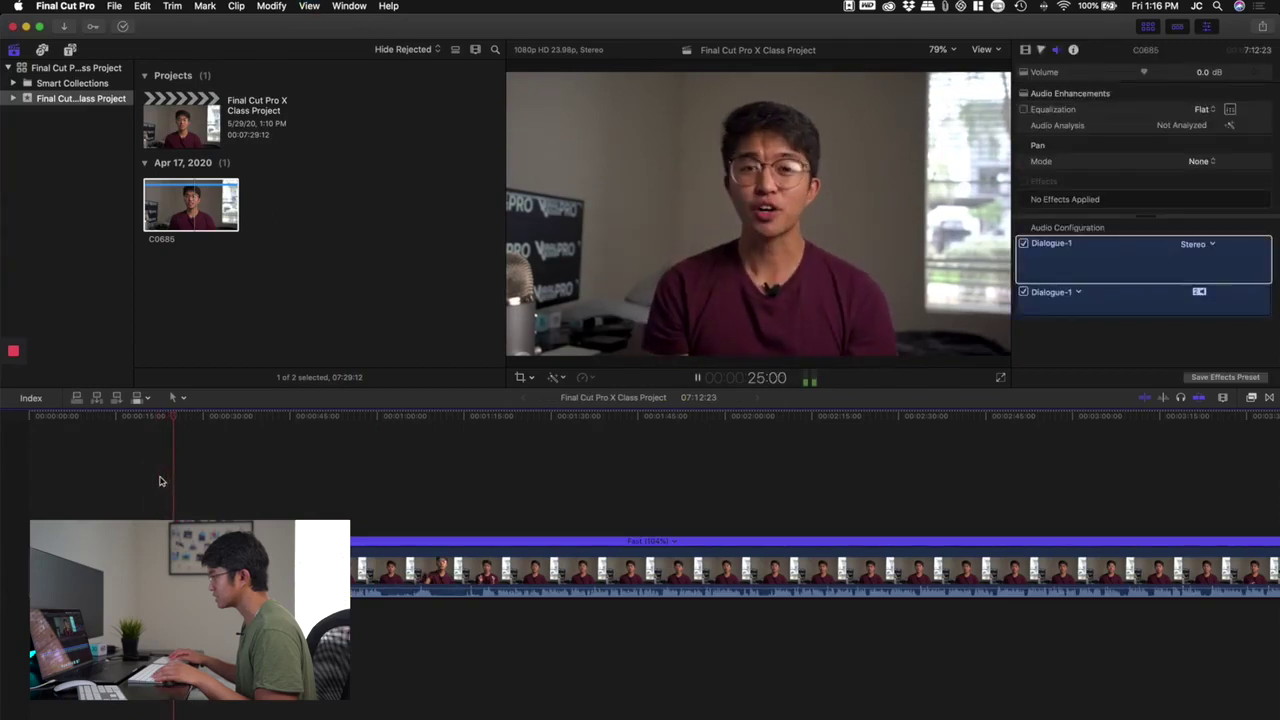
key(space)
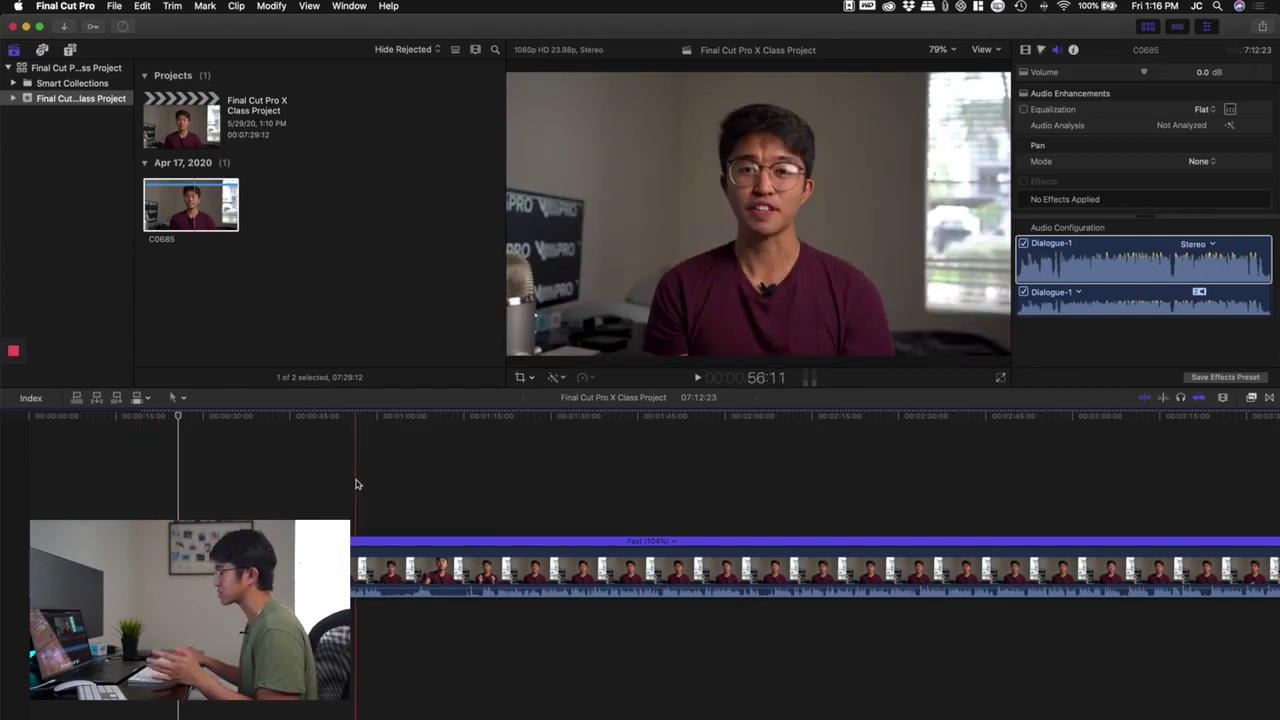
Step: Select the sped-up clip in the timeline and hide its retime editor
scroll(580, 530, right, 5)
click(662, 545)
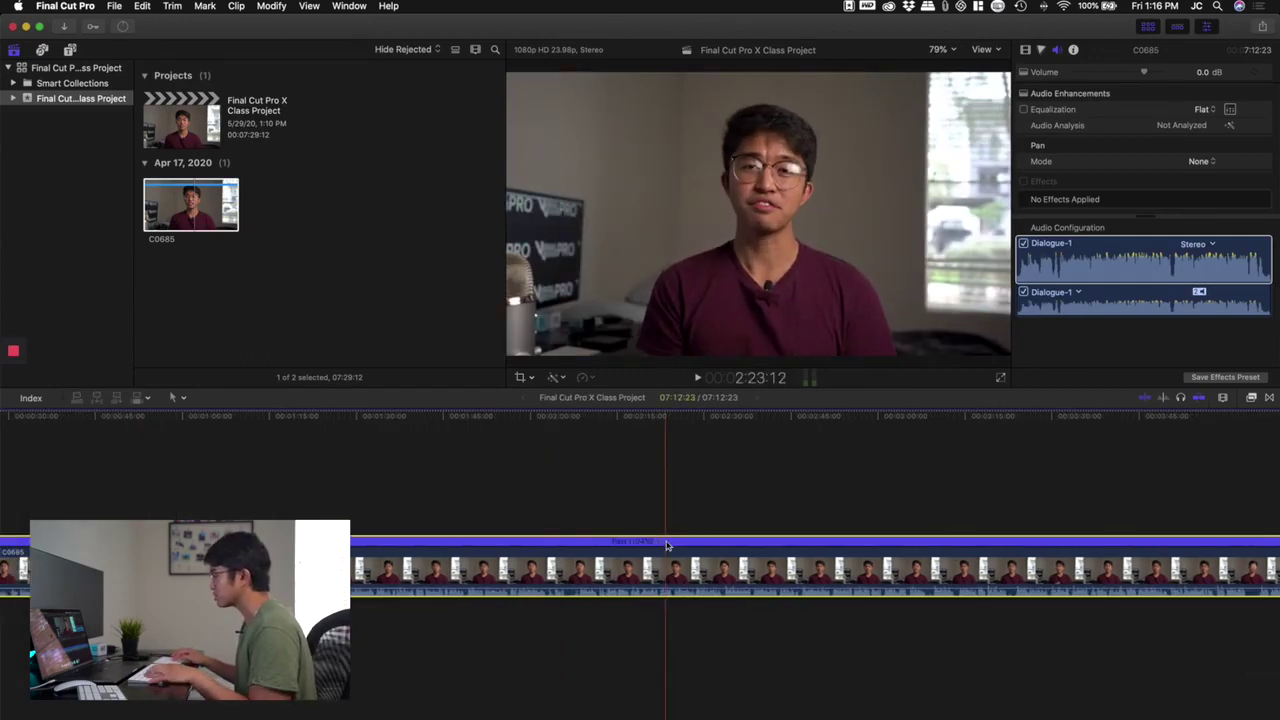
scroll(662, 565, right, 3)
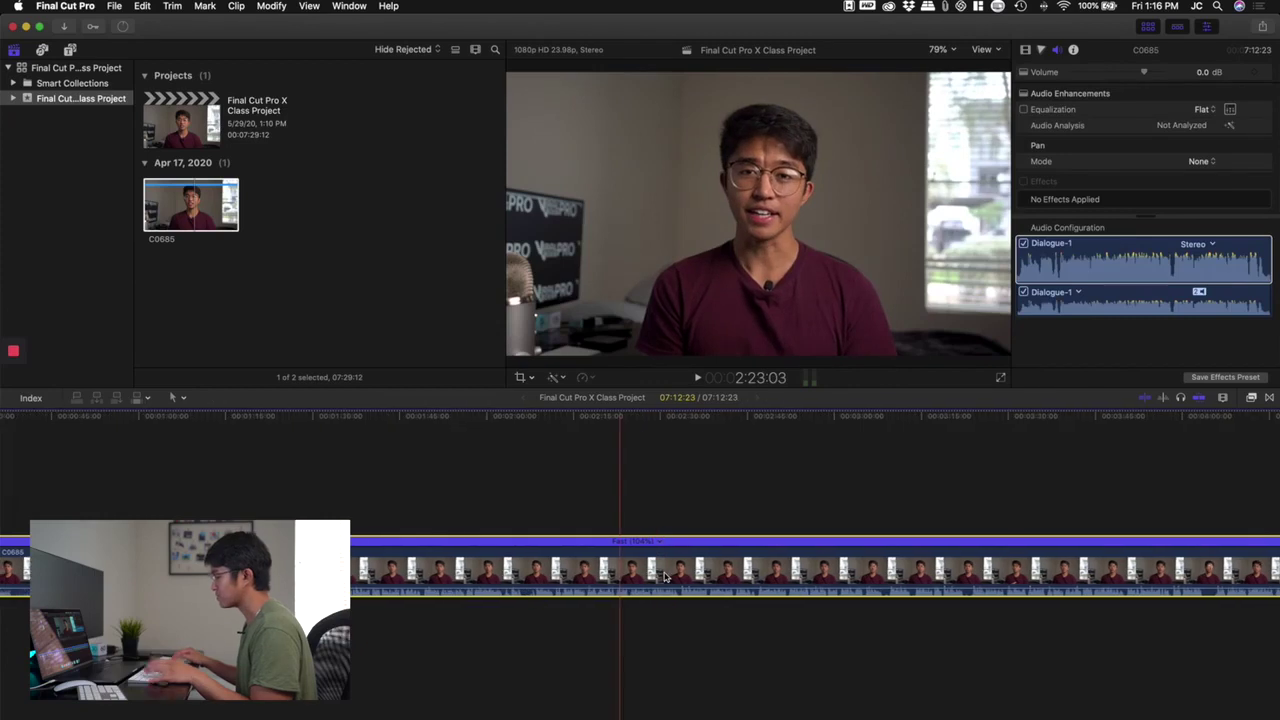
key(super+r)
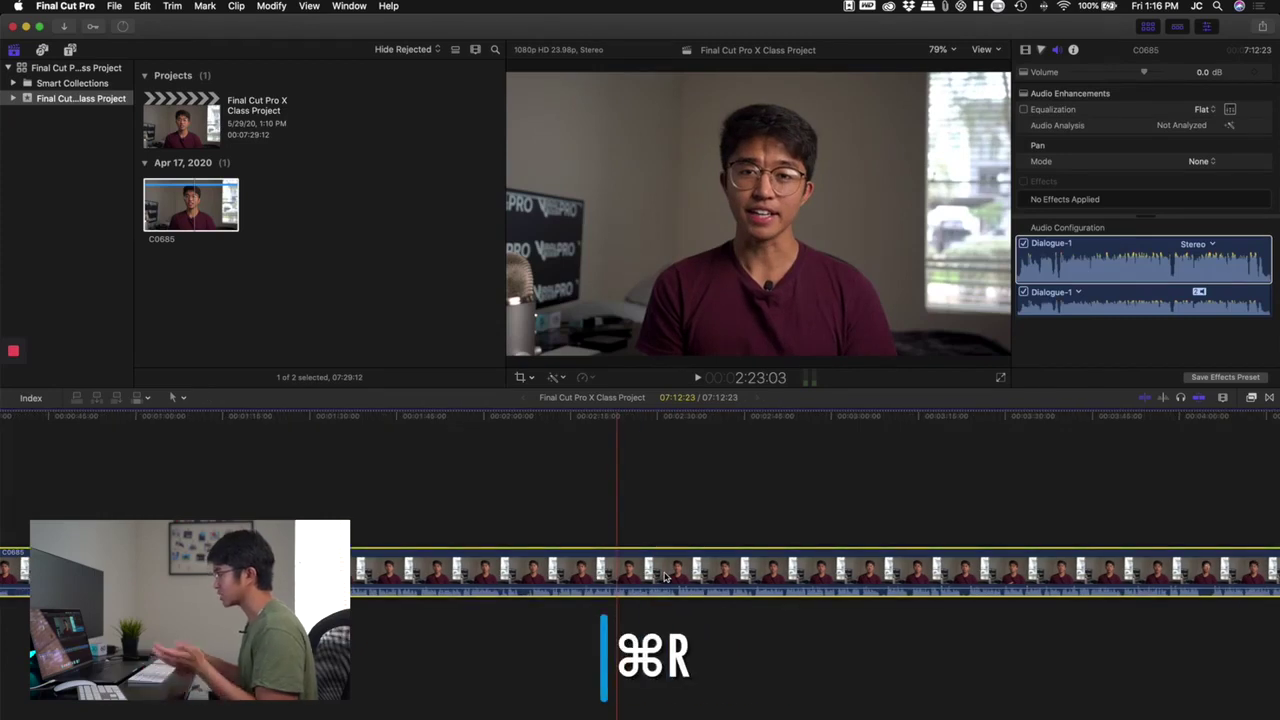
click(658, 572)
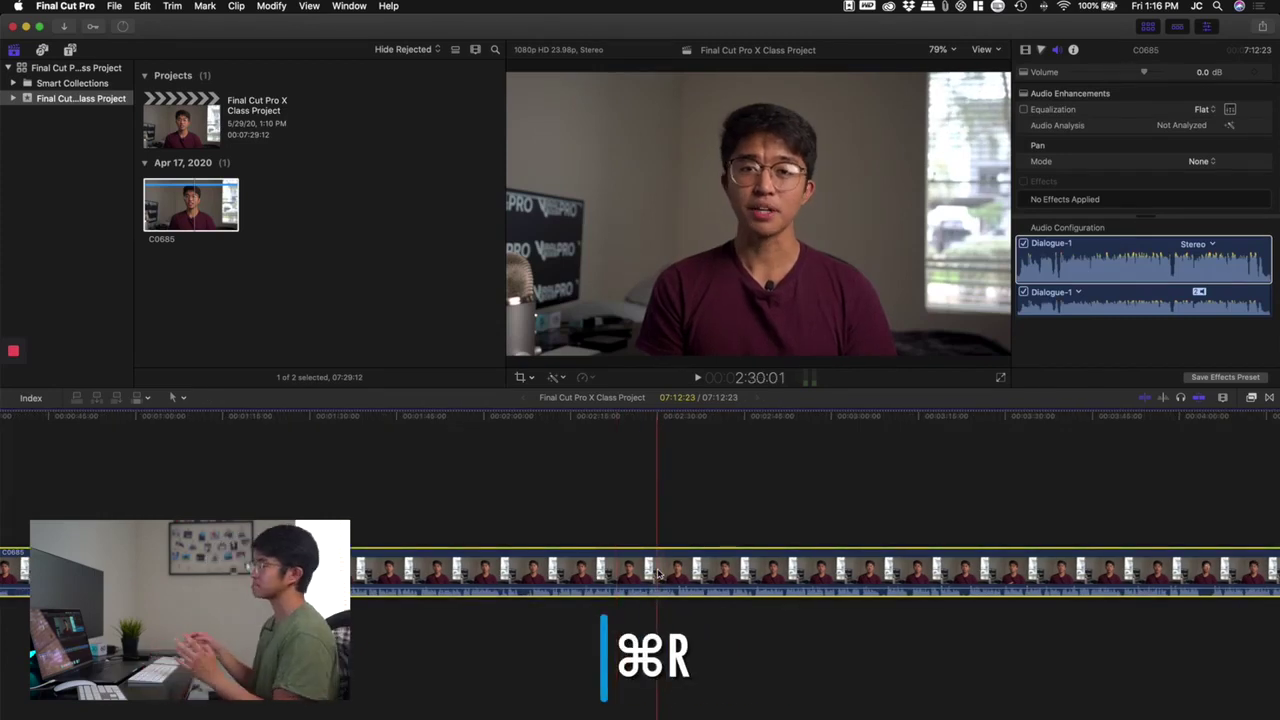
Step: Open the Custom Speed settings for the C0685 clip and set the rate to 118%
click(587, 379)
mouse_move(605, 390)
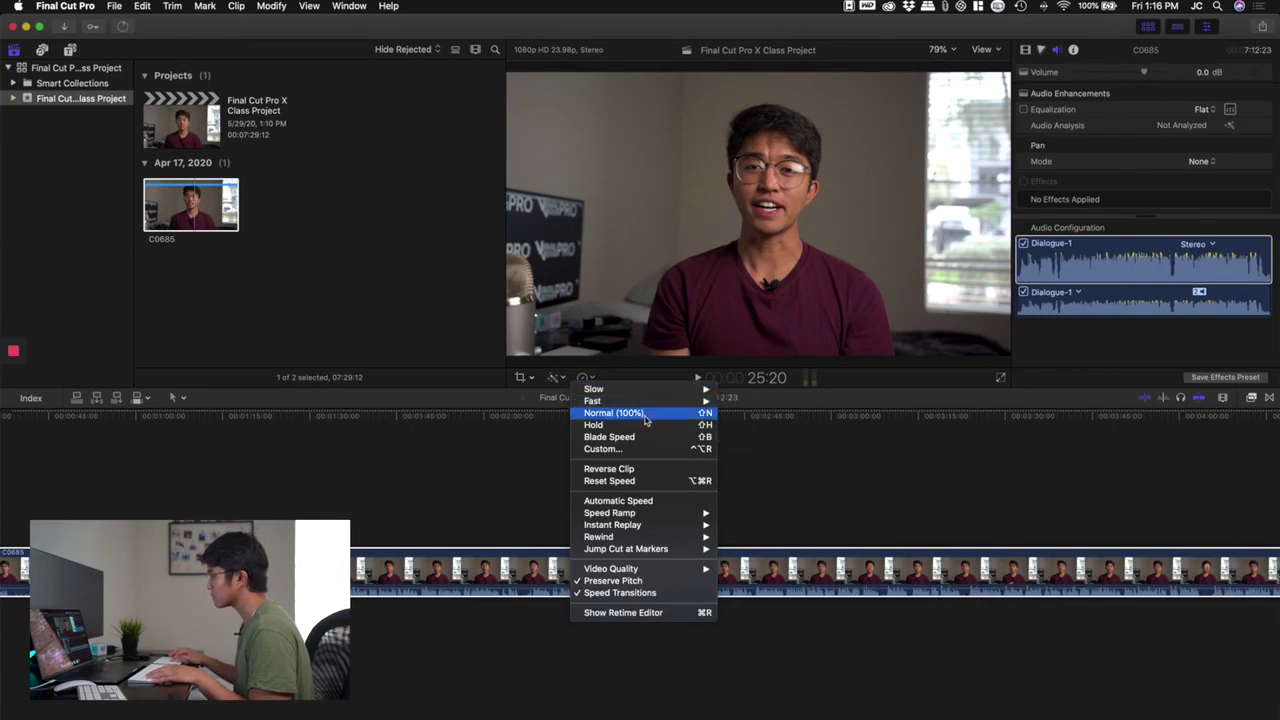
mouse_move(645, 402)
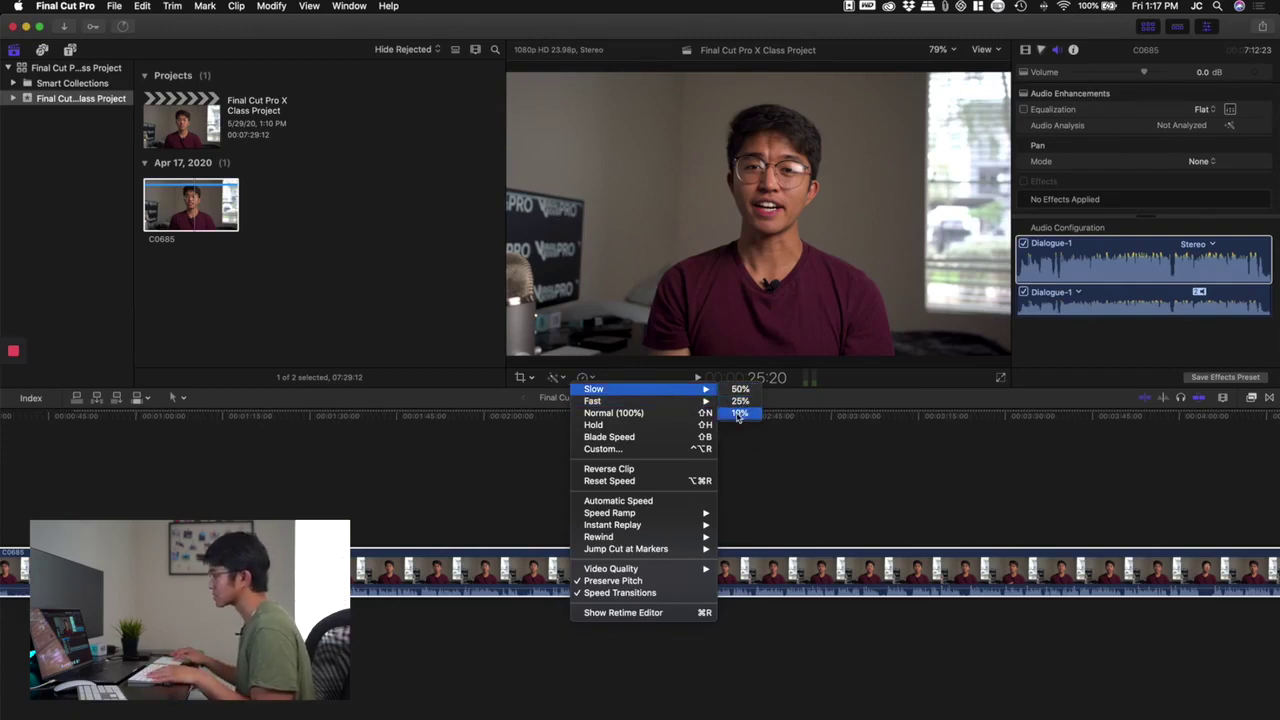
click(630, 452)
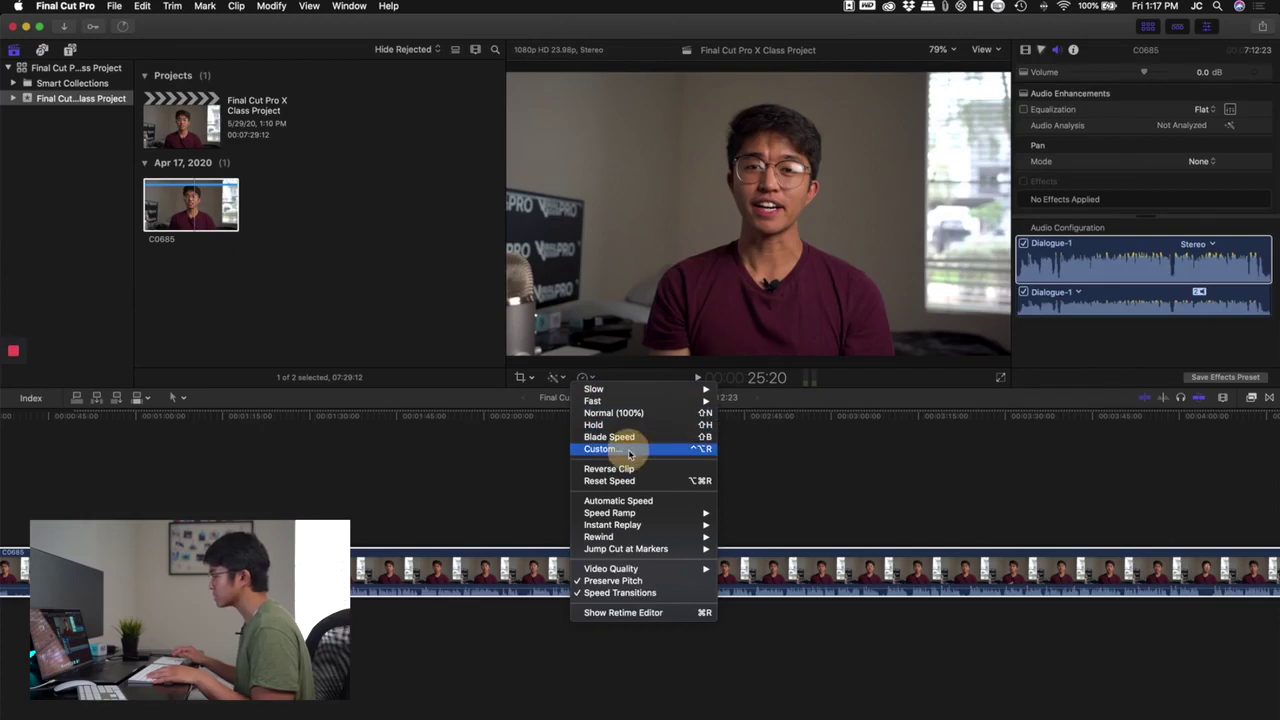
click(1064, 488)
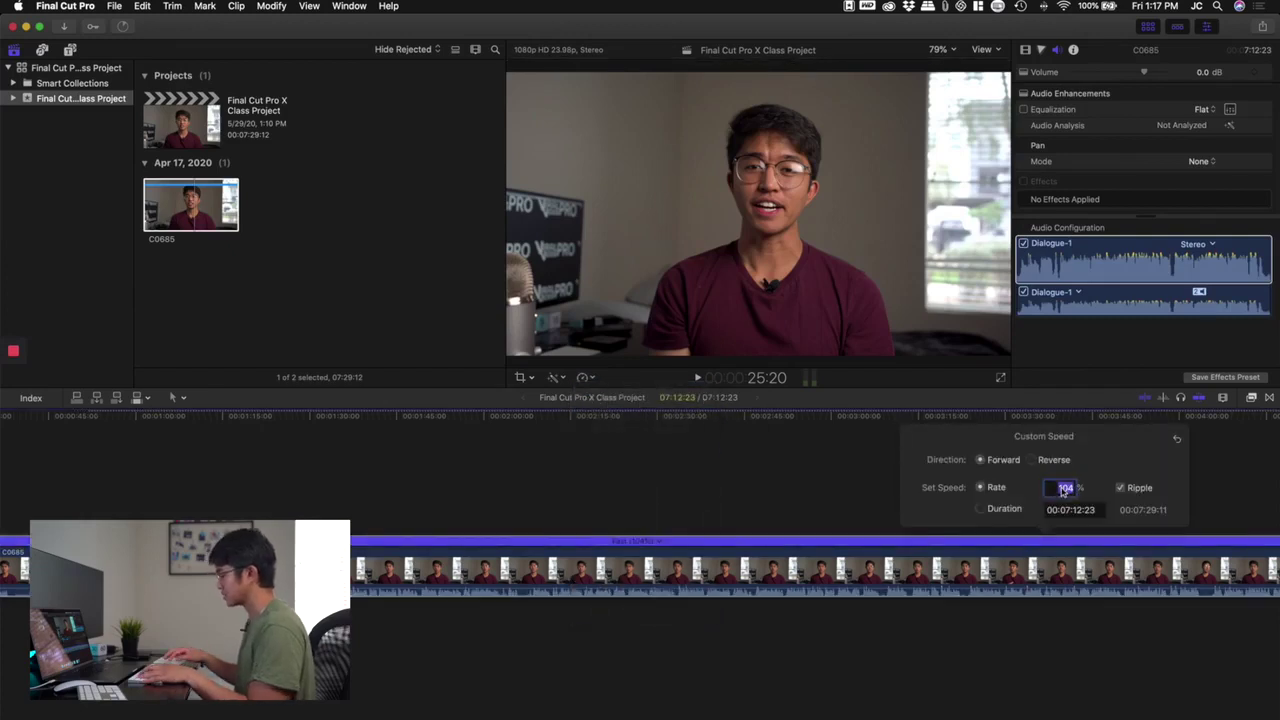
text(118)
key(Return)
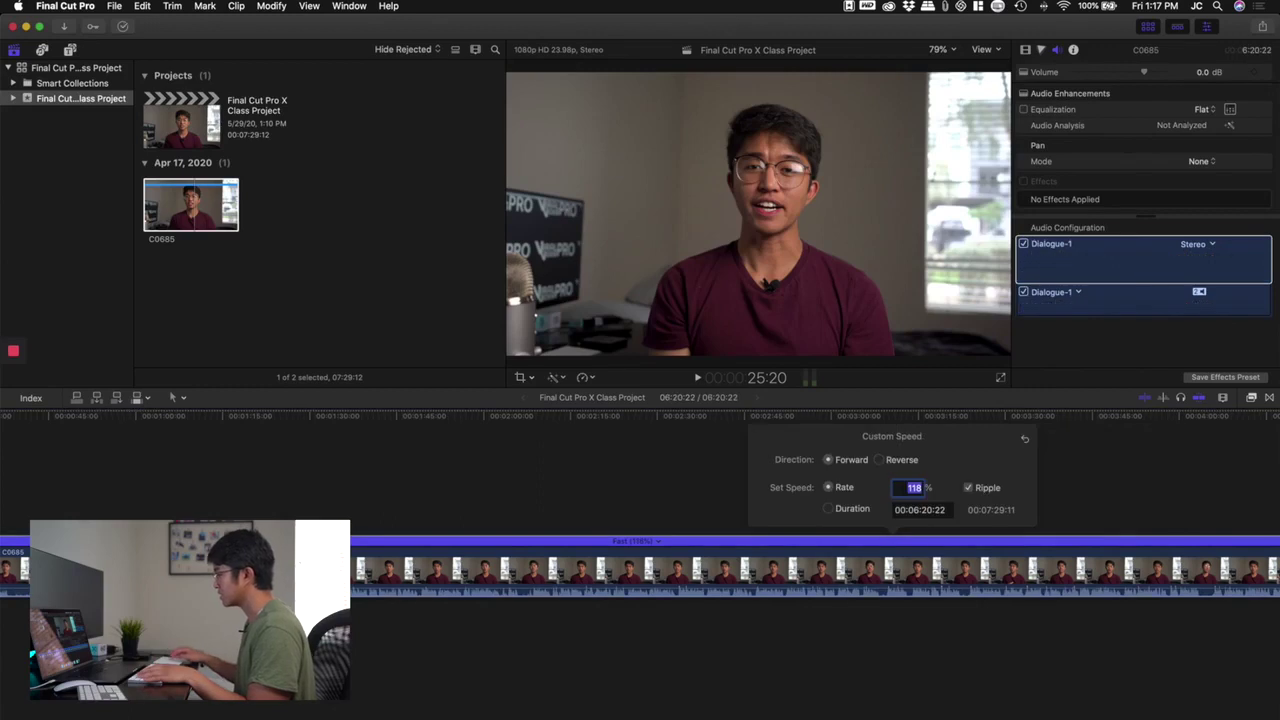
Step: Set the clip's custom speed rate to 104%, close the speed settings, and hide the retime editor
click(913, 488)
text(104)
key(Return)
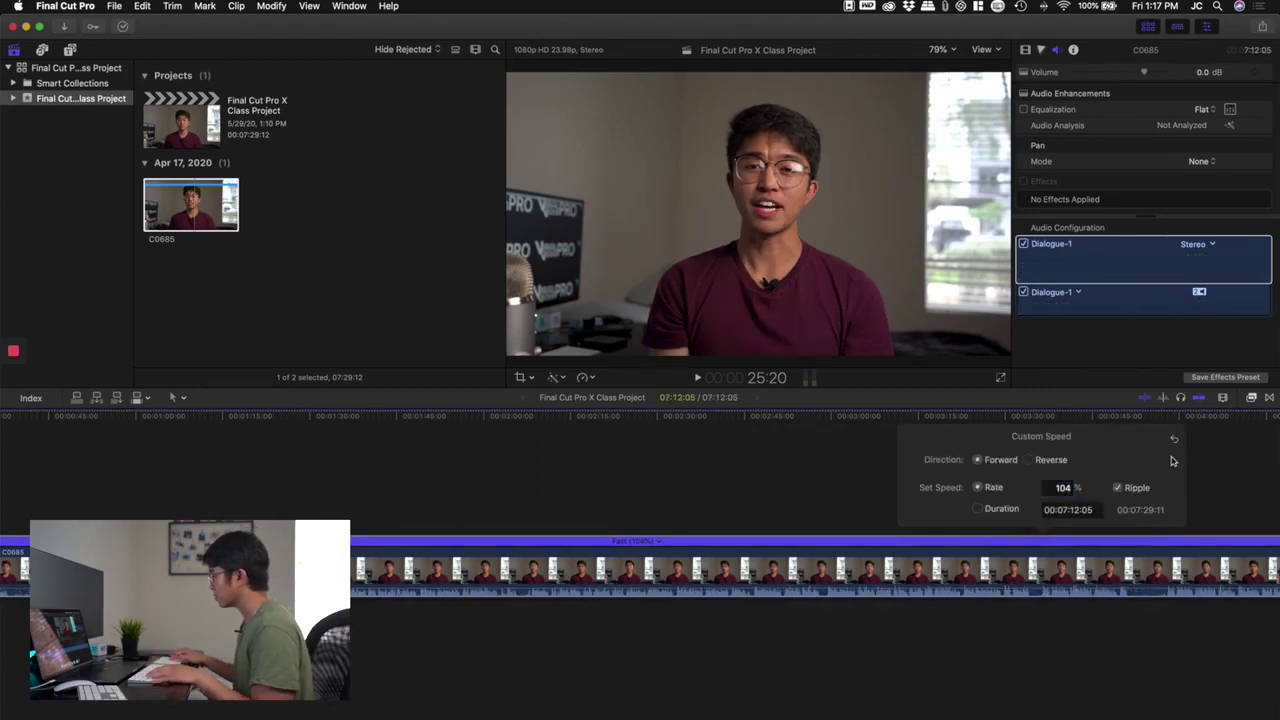
click(968, 568)
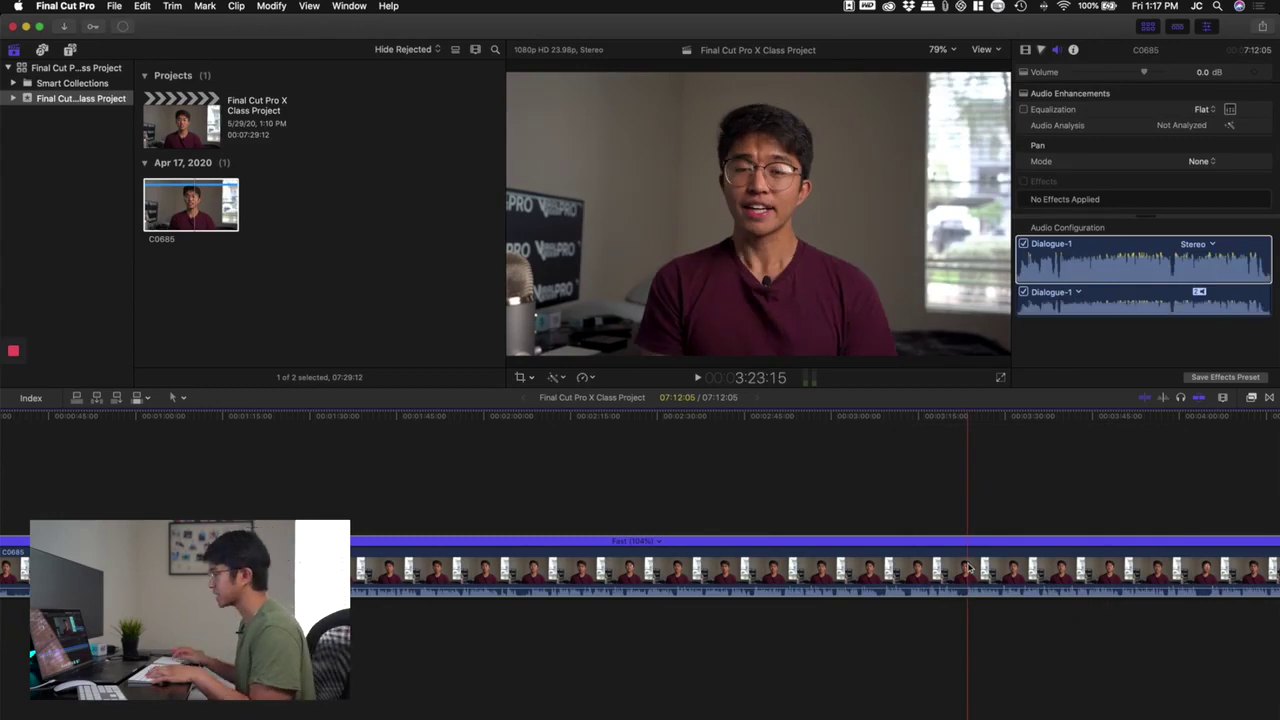
key(super+r)
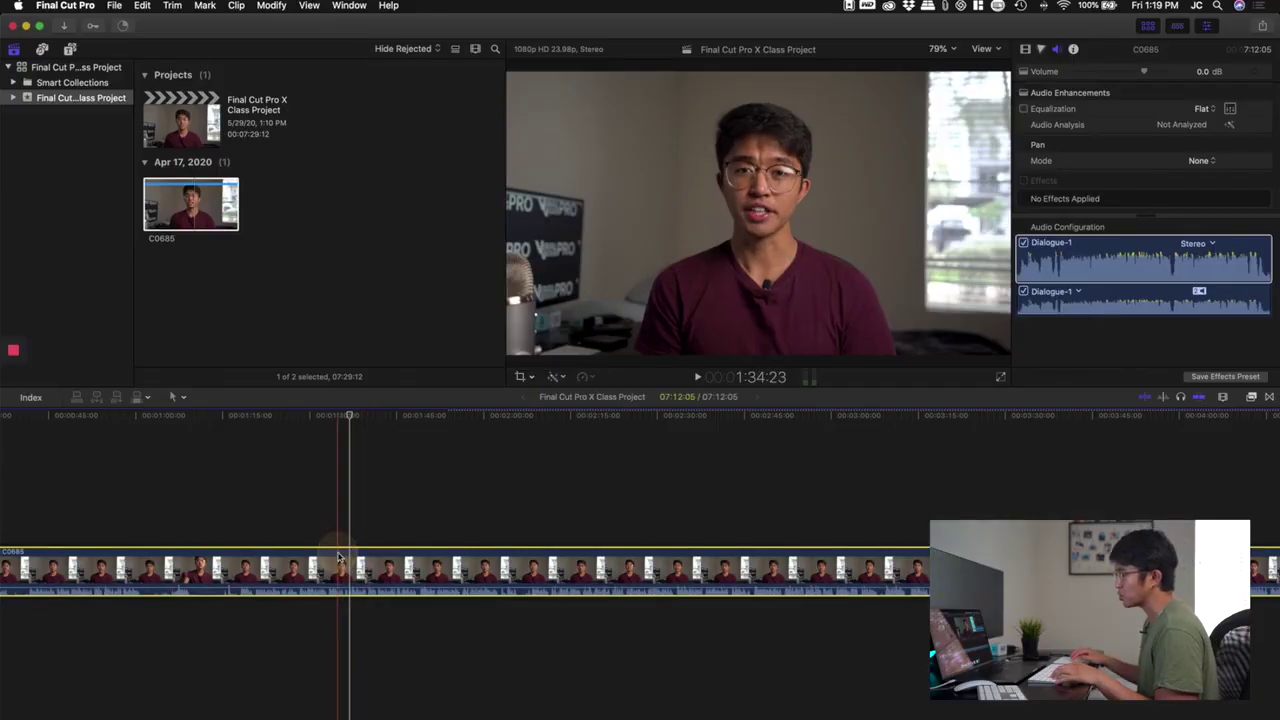
Step: Return to the beginning of the timeline and view the clip at about 1:07:03 and 1:44:09 with the playhead
scroll(338, 557, left, 5)
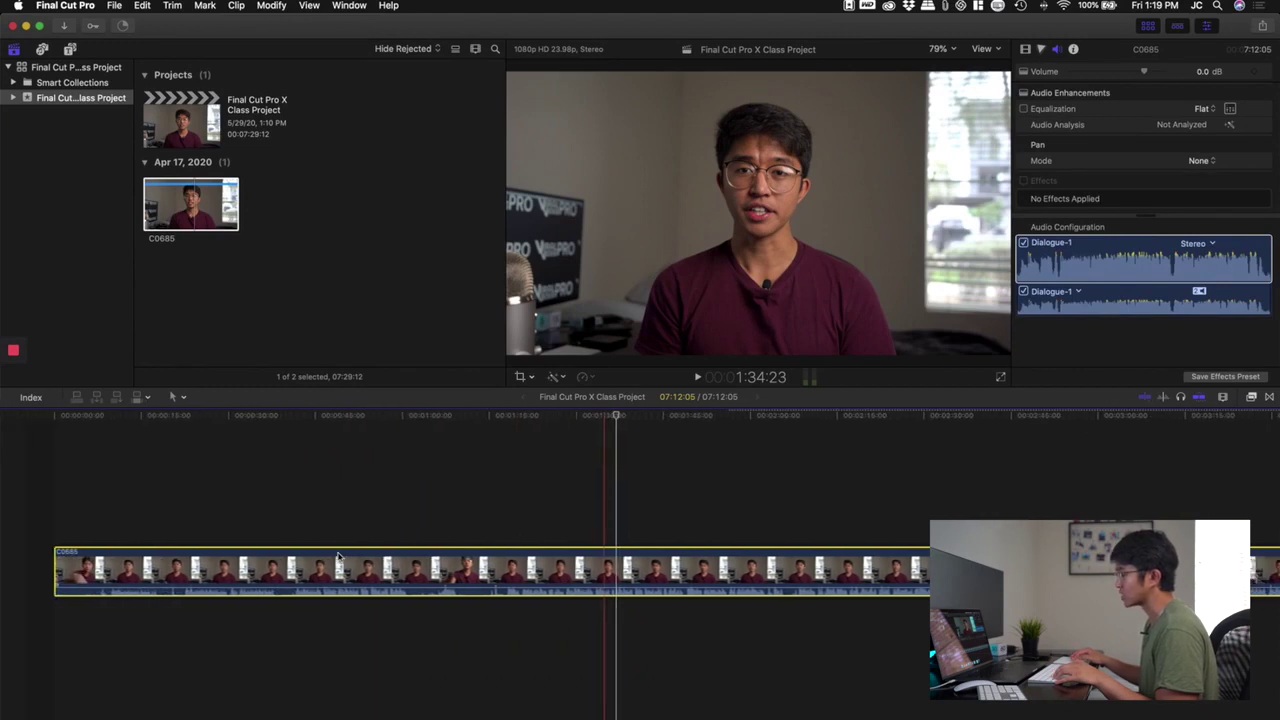
click(416, 538)
click(417, 564)
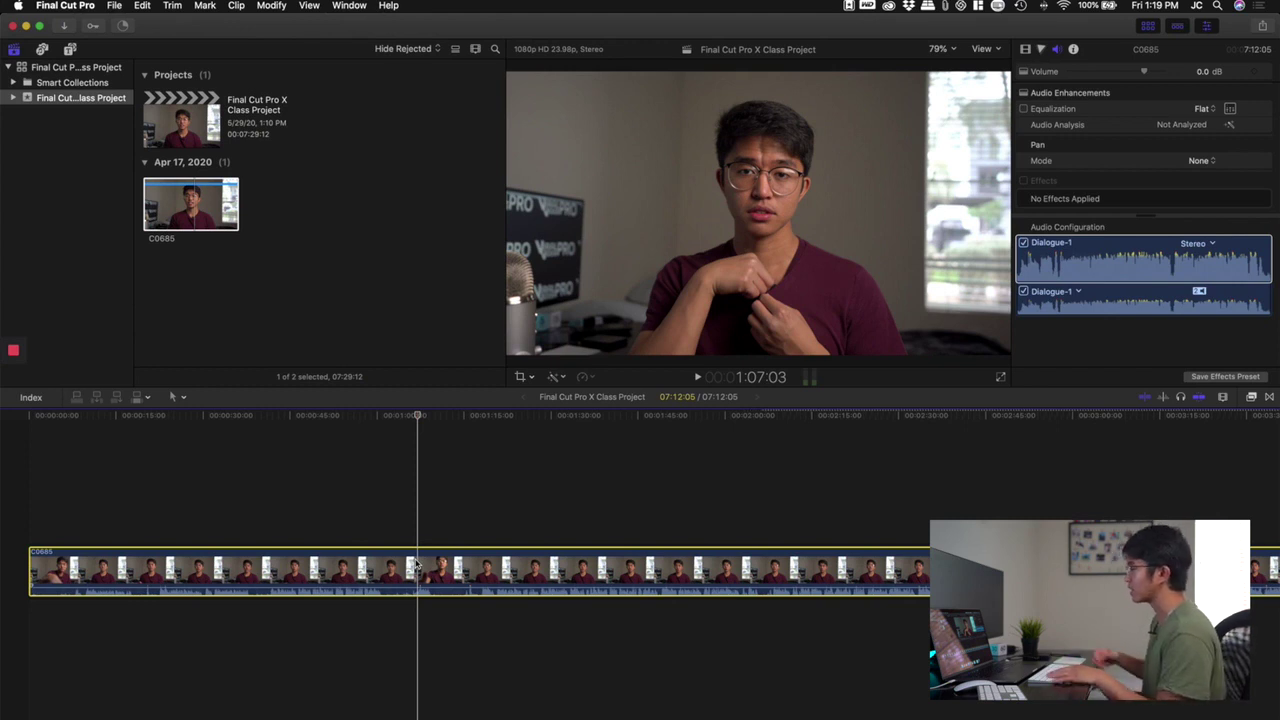
click(634, 532)
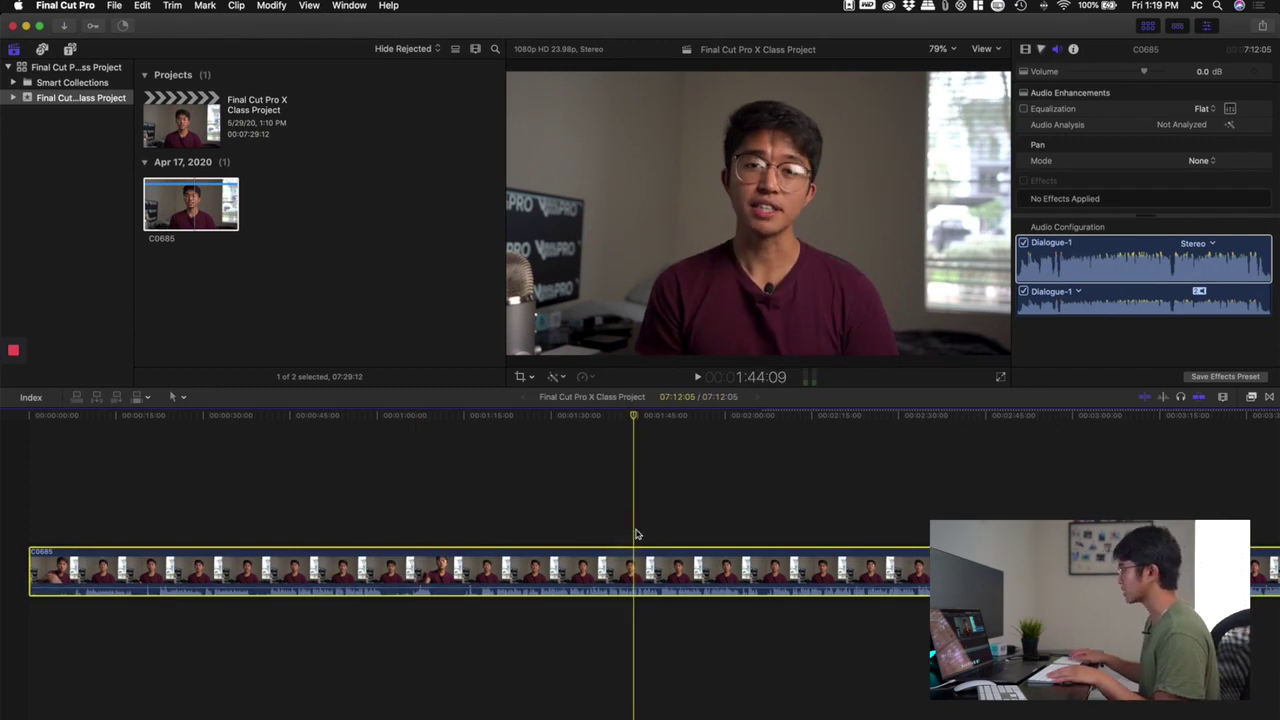
Step: Add a Color Wheels correction to the C0685 clip
click(1041, 50)
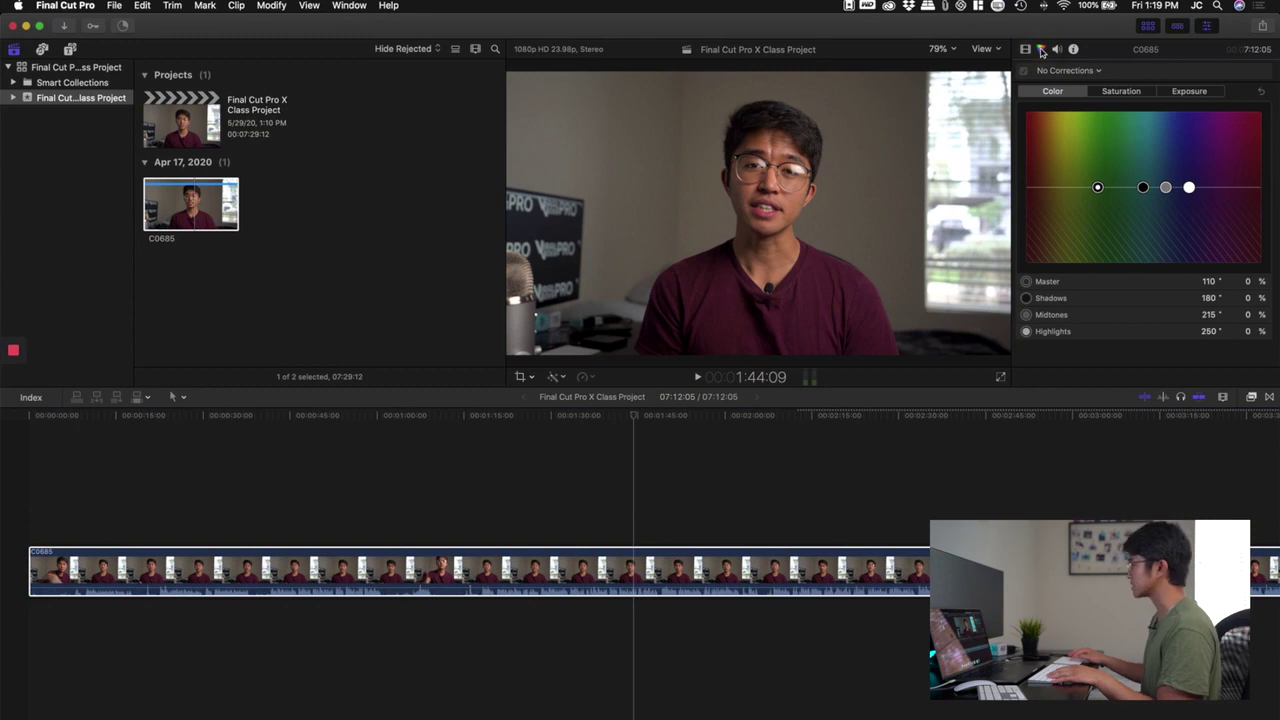
click(1084, 74)
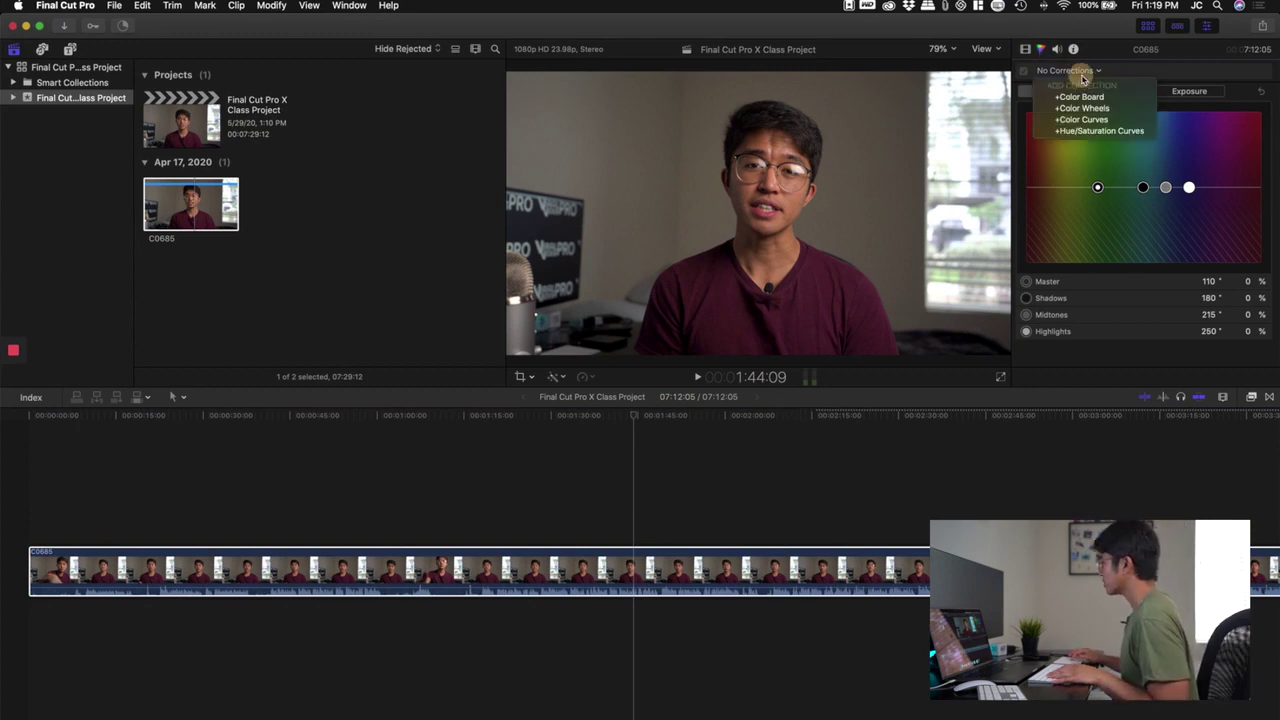
click(1097, 109)
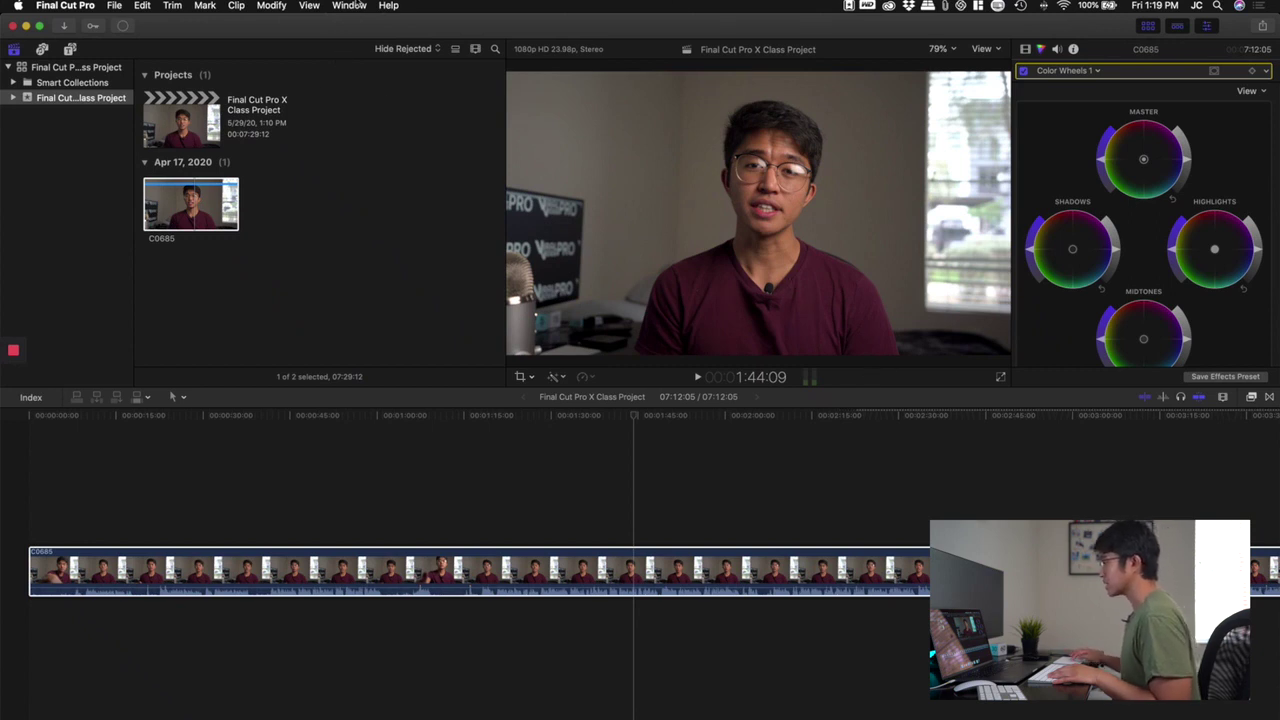
Step: Switch to the Color & Effects workspace and hide the effects browser
click(352, 5)
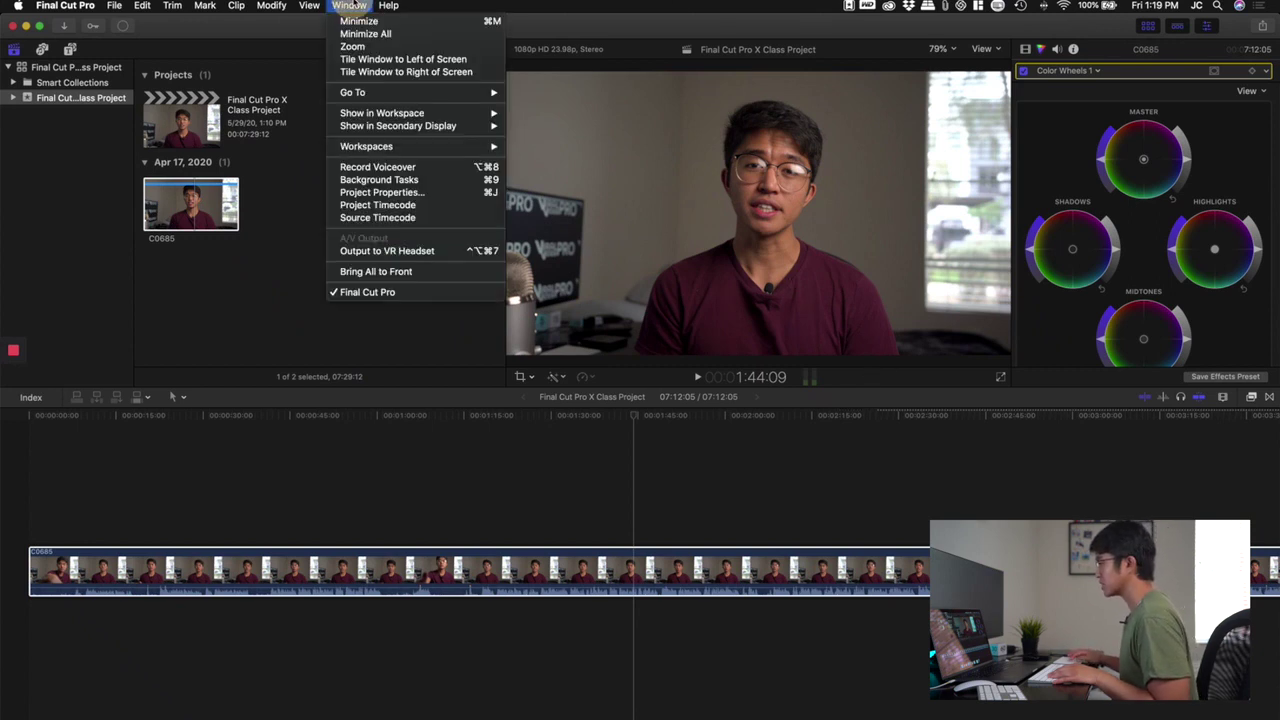
mouse_move(424, 153)
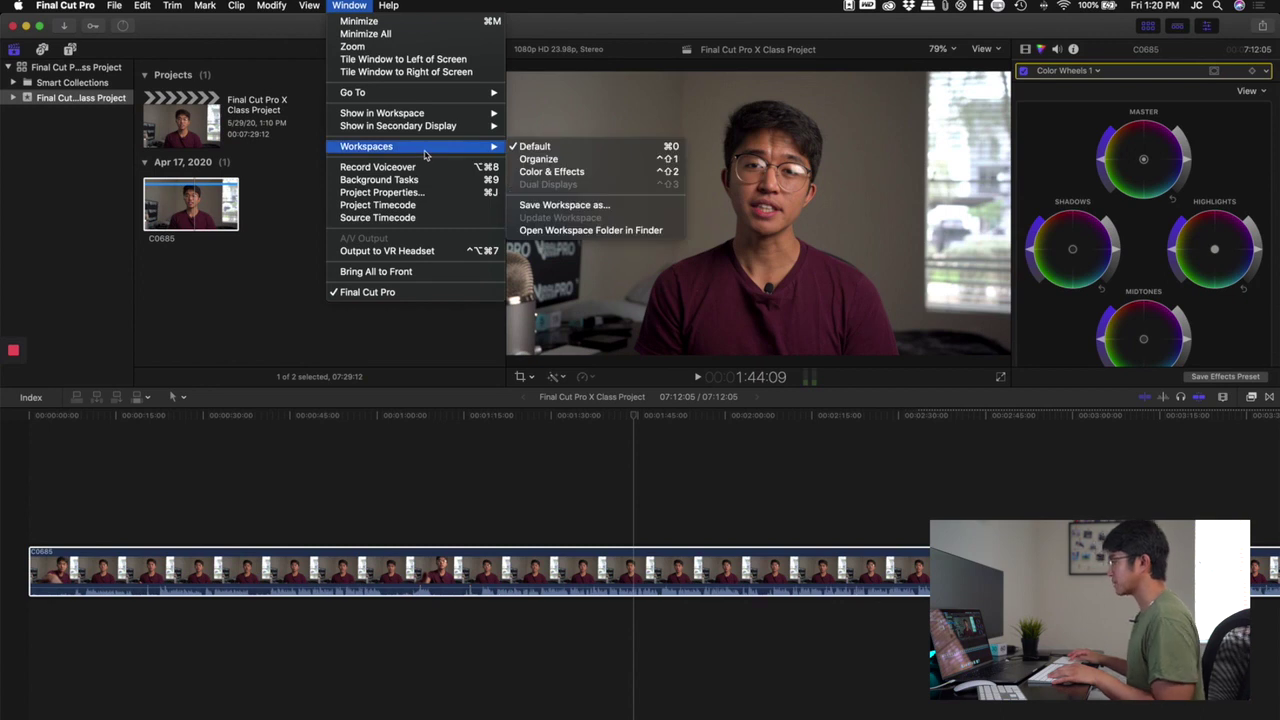
click(537, 176)
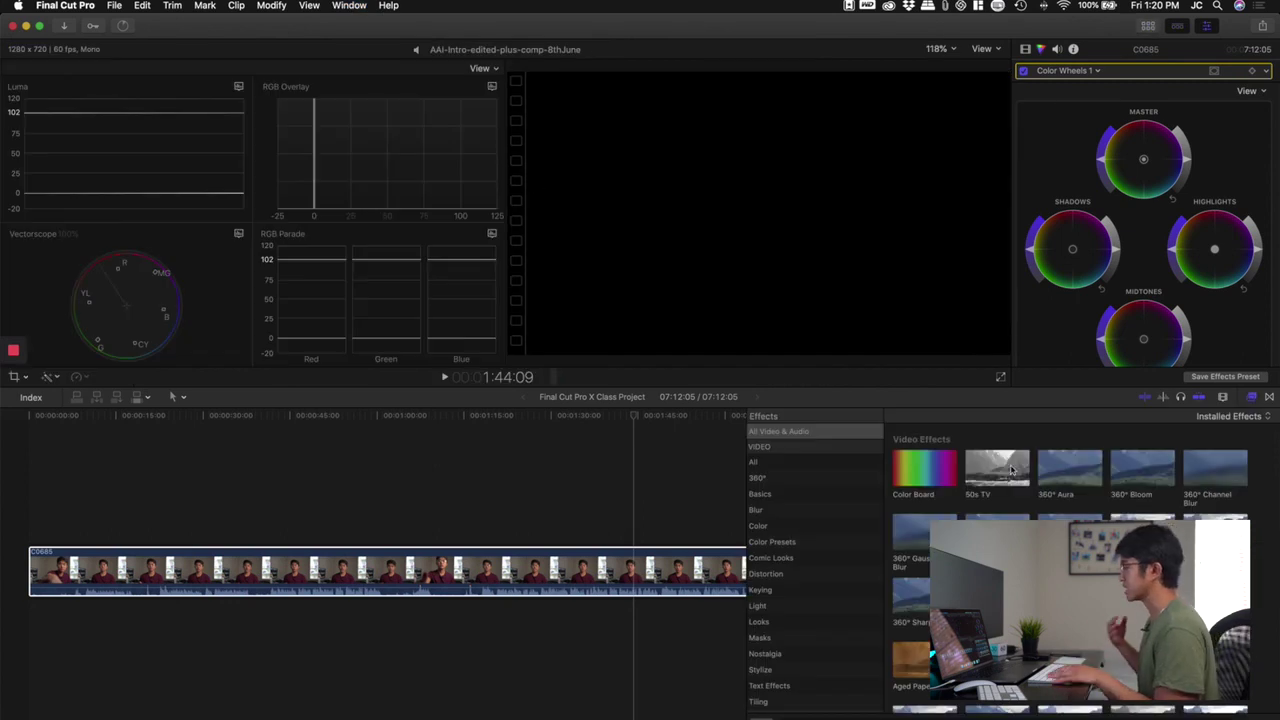
click(1252, 397)
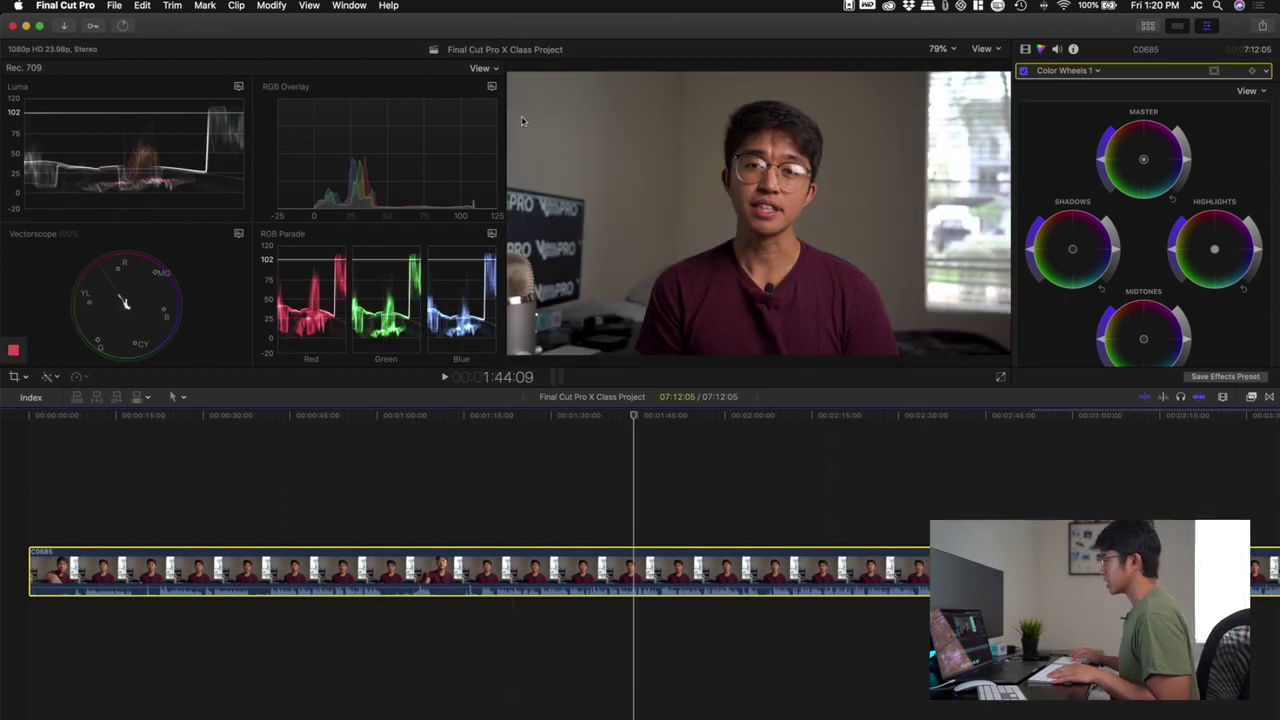
Step: Reduce the video scopes to a single-scope layout and set its waveform channel to Luma
click(480, 68)
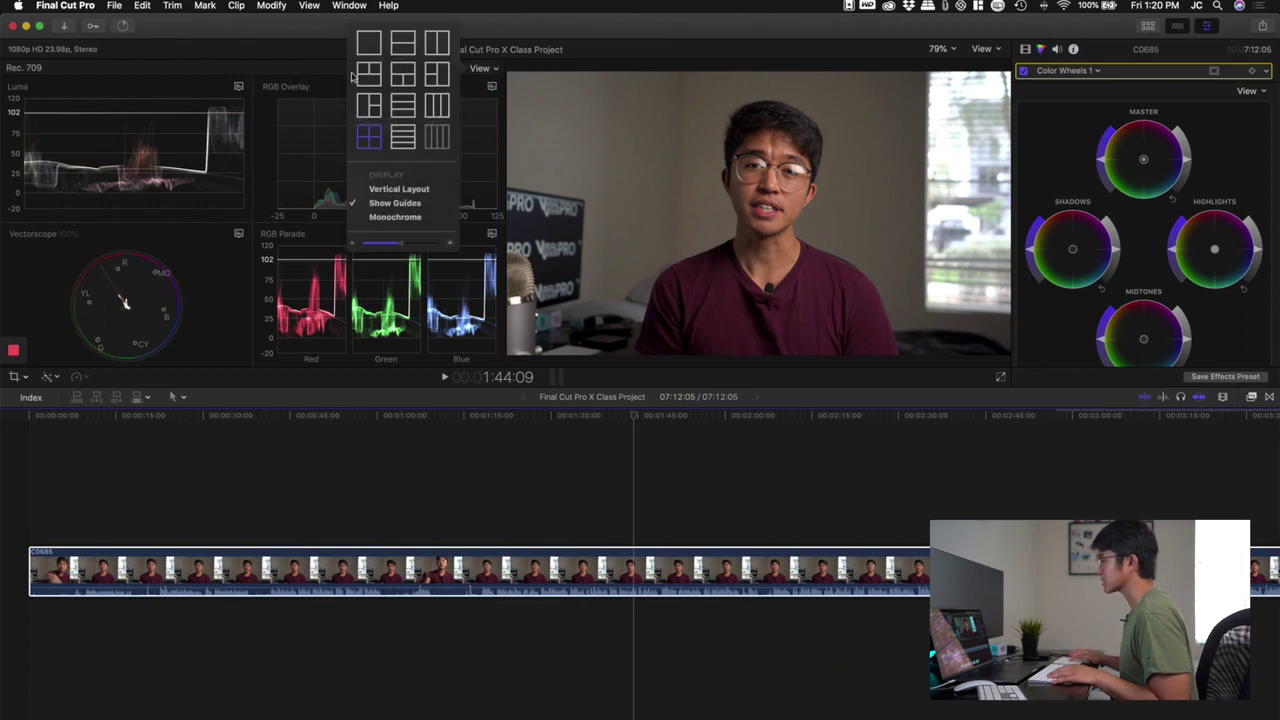
click(368, 43)
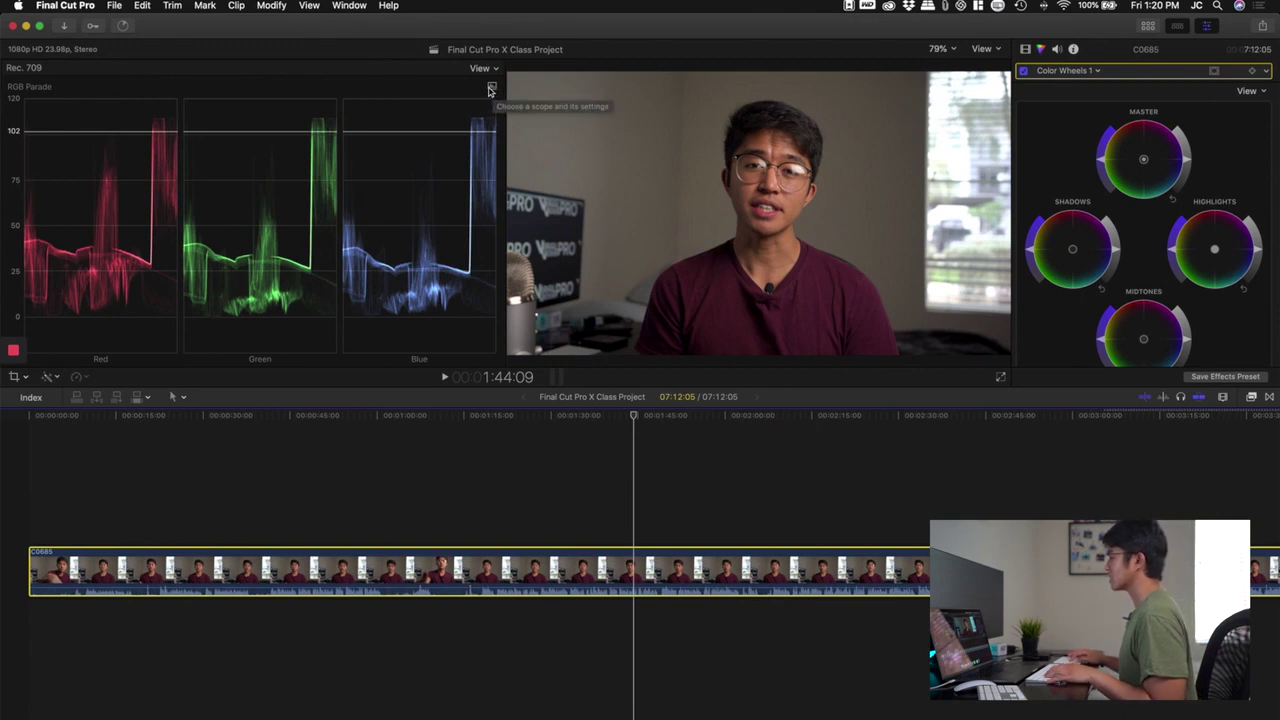
click(491, 88)
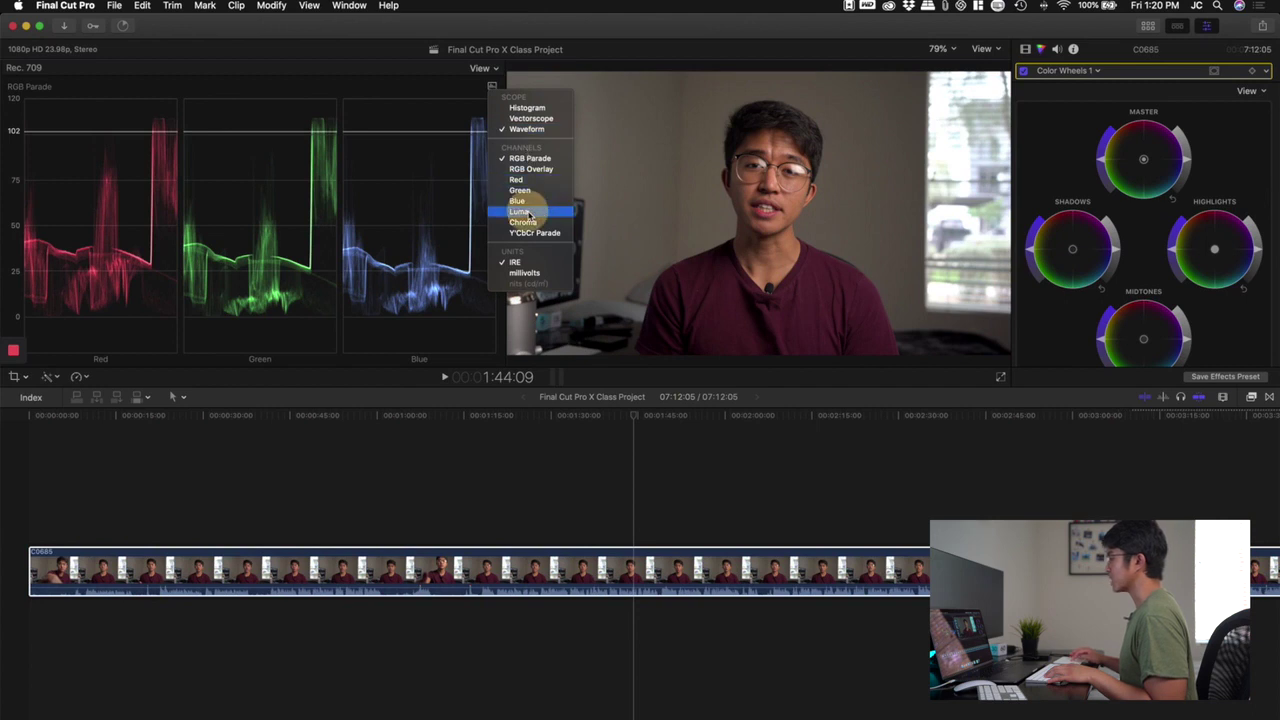
click(520, 211)
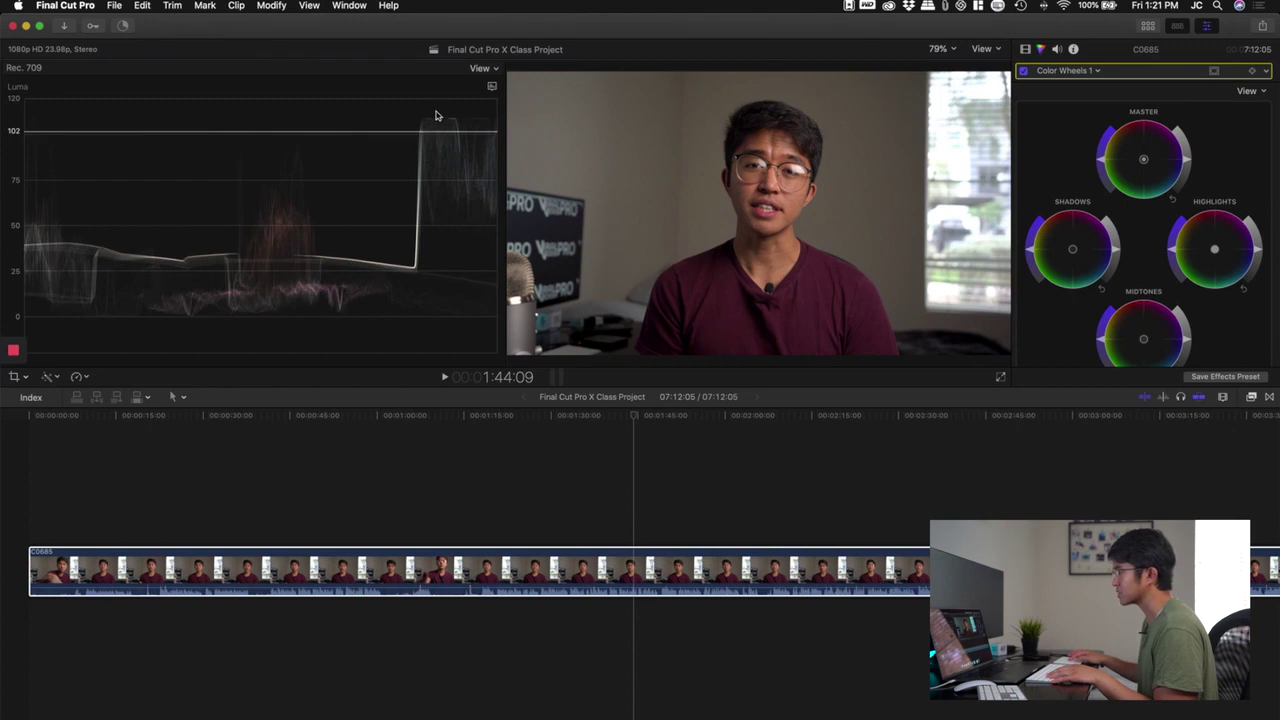
Step: Lower the highlights brightness in Color Wheels 1 so the bright window peaks just under the 102 line of the luma waveform
mouse_move(965, 125)
mouse_down()
mouse_move(915, 189)
mouse_move(961, 309)
mouse_move(980, 171)
mouse_move(926, 248)
mouse_up()
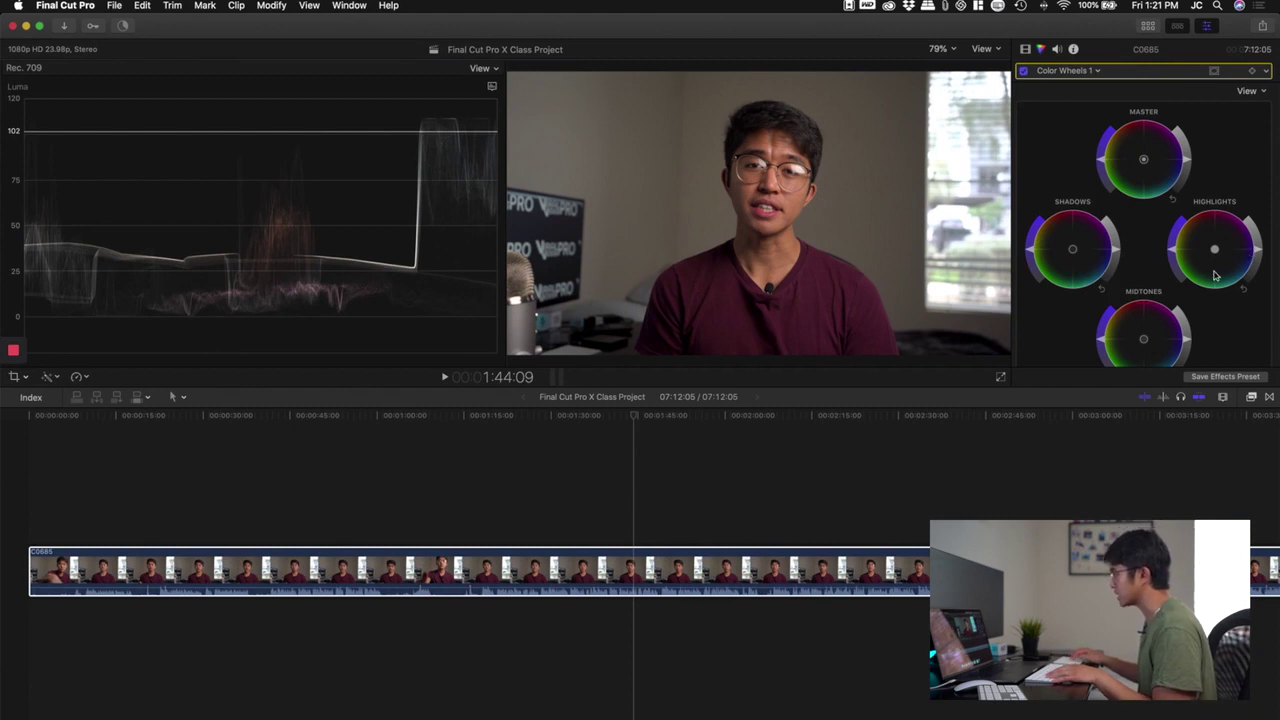
drag(1258, 253, 1256, 258)
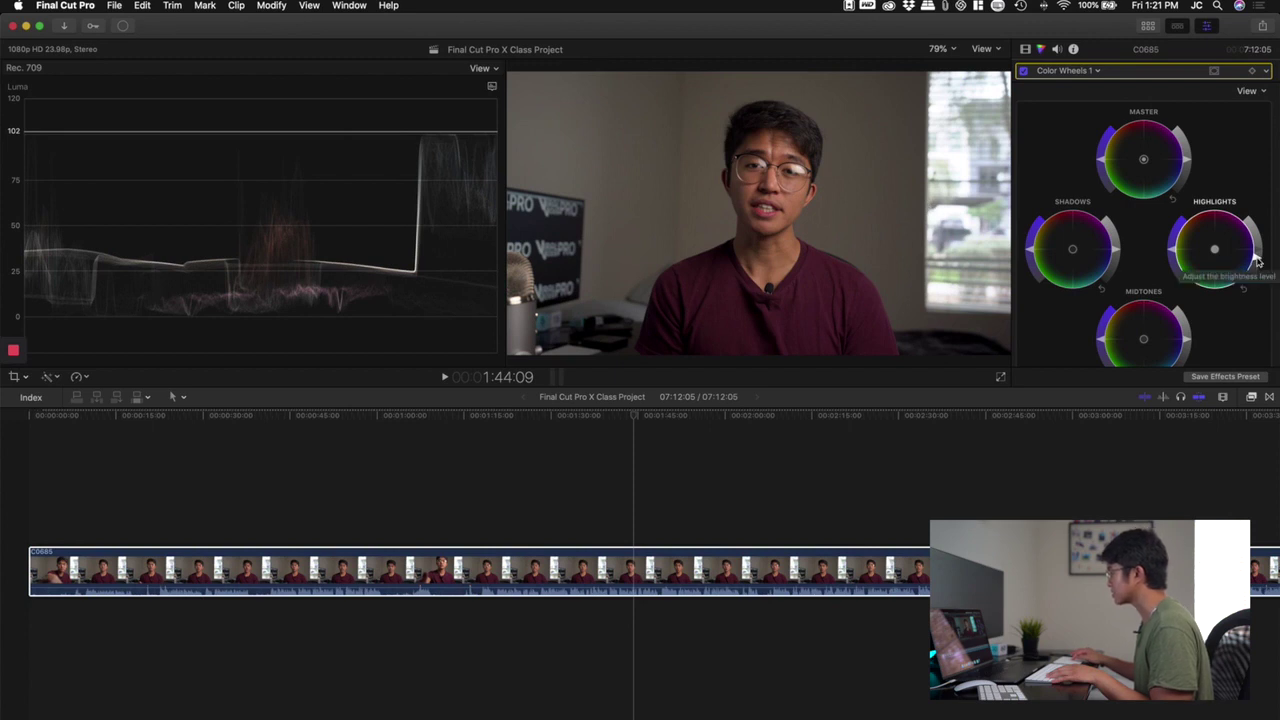
mouse_move(1256, 260)
mouse_down()
mouse_move(1242, 283)
mouse_move(1261, 262)
mouse_up()
Step: Darken the shadows slightly and raise the midtones brightness a little in Color Wheels 1
scroll(1122, 302, down, 2)
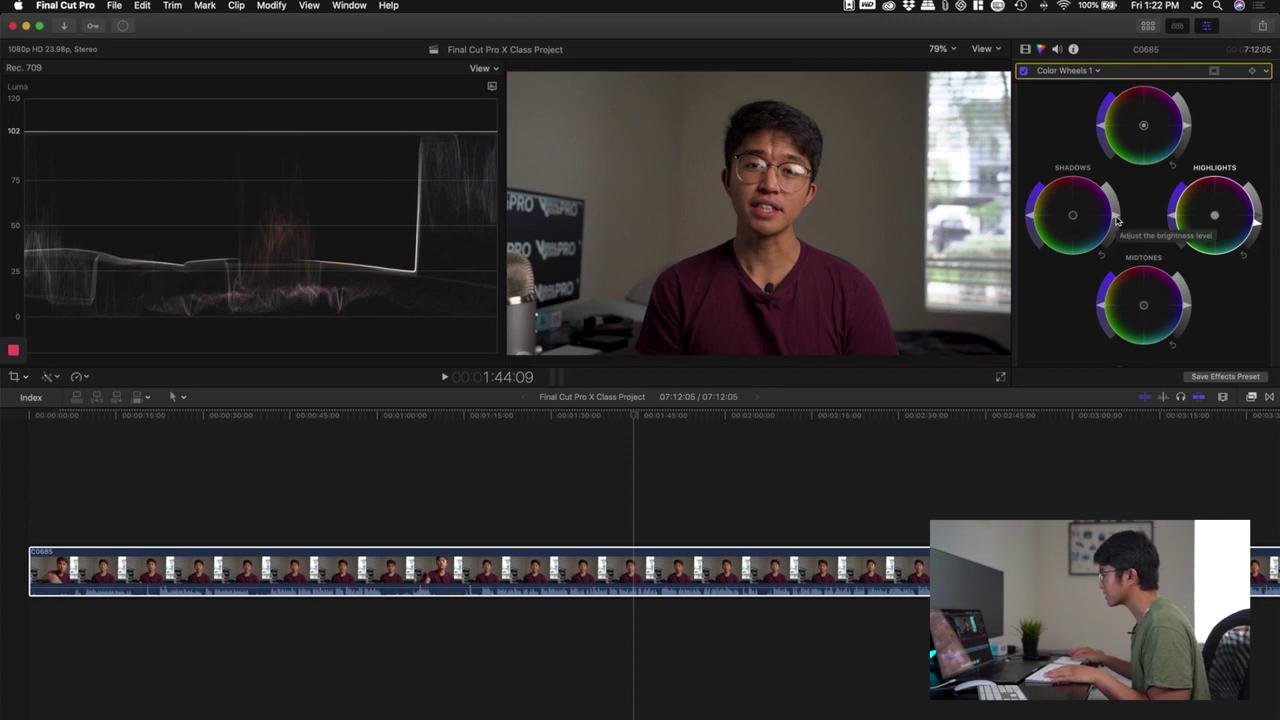
drag(1117, 221, 1116, 218)
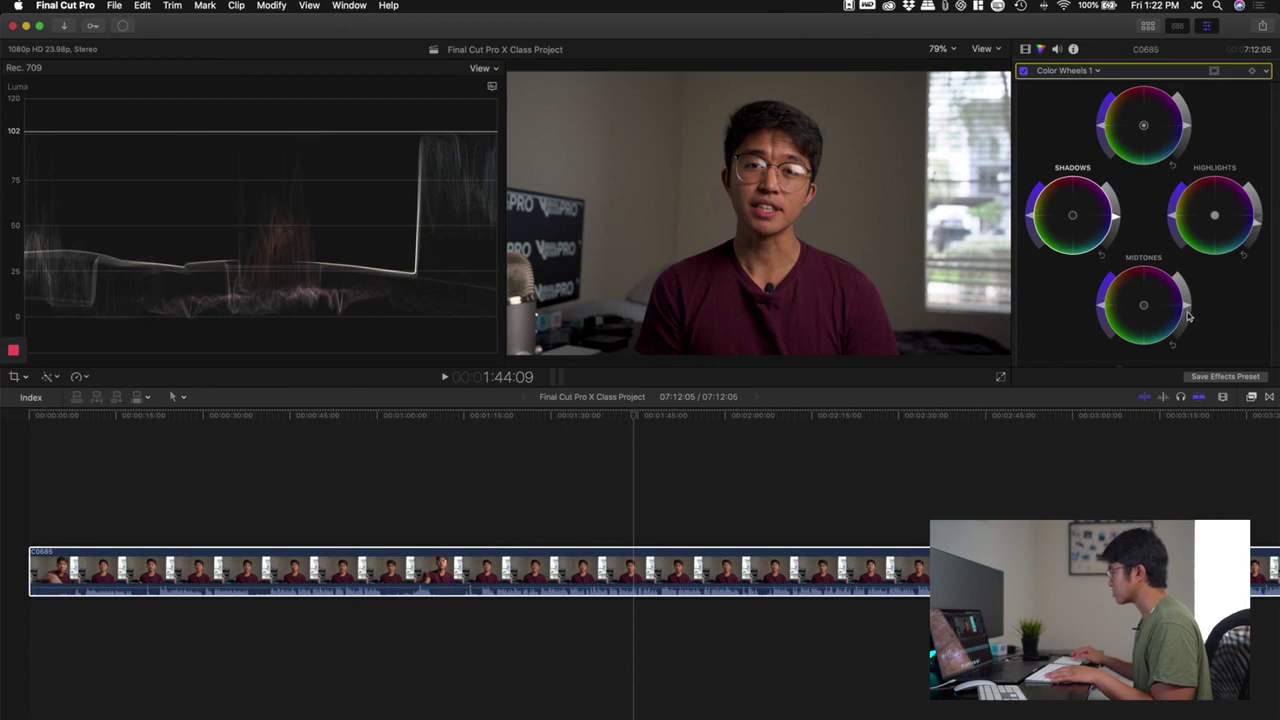
drag(1186, 310, 1187, 301)
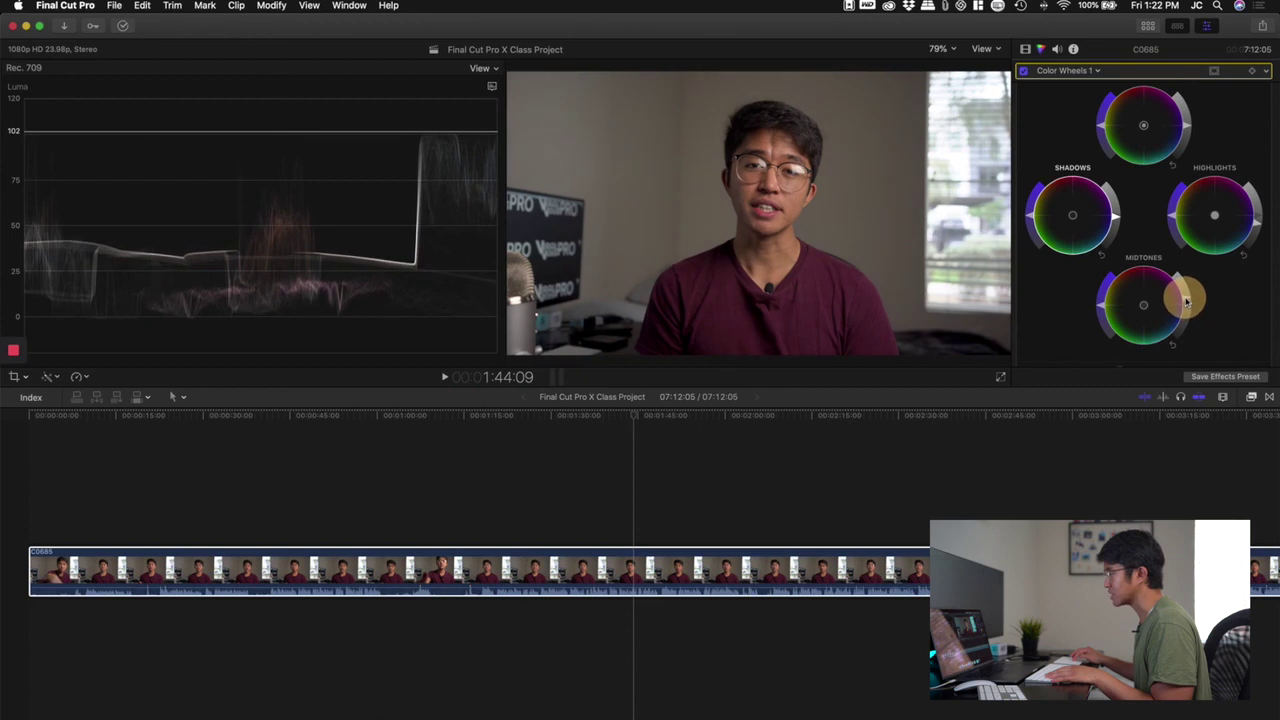
drag(1187, 300, 1188, 302)
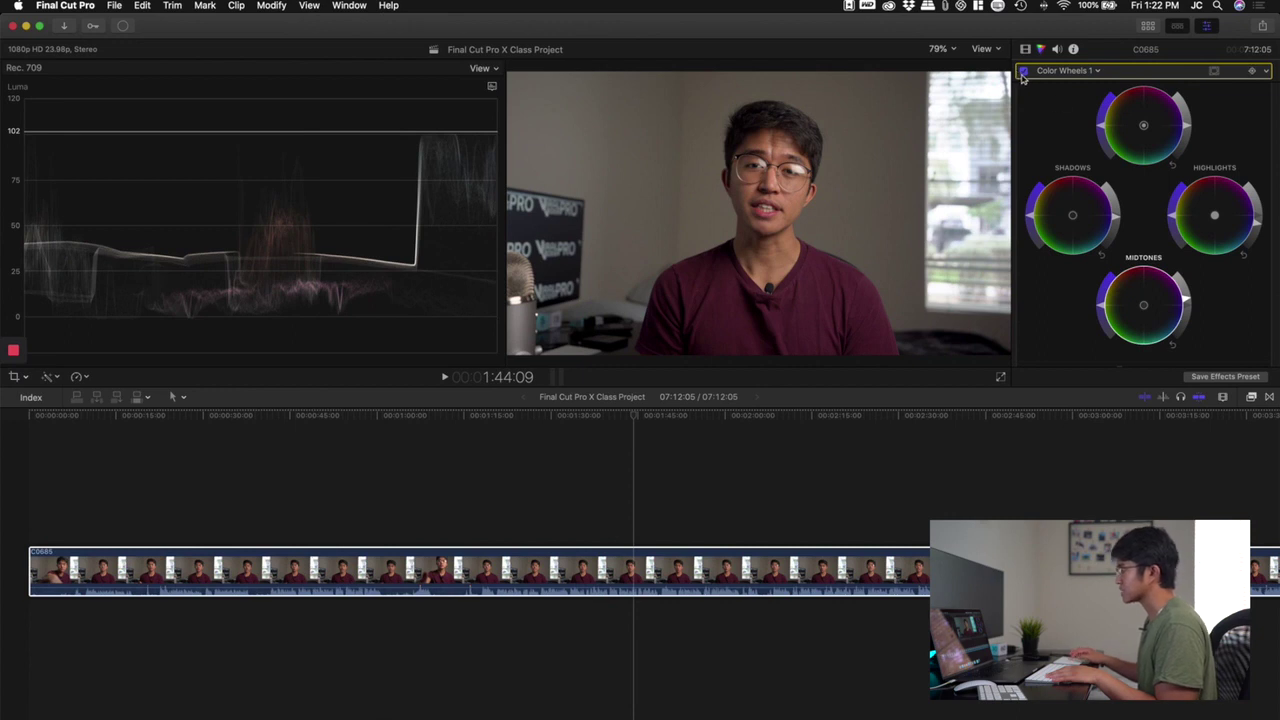
Step: Compare the image with and without the Color Wheels 1 correction, leaving the correction enabled
click(1022, 73)
click(1022, 73)
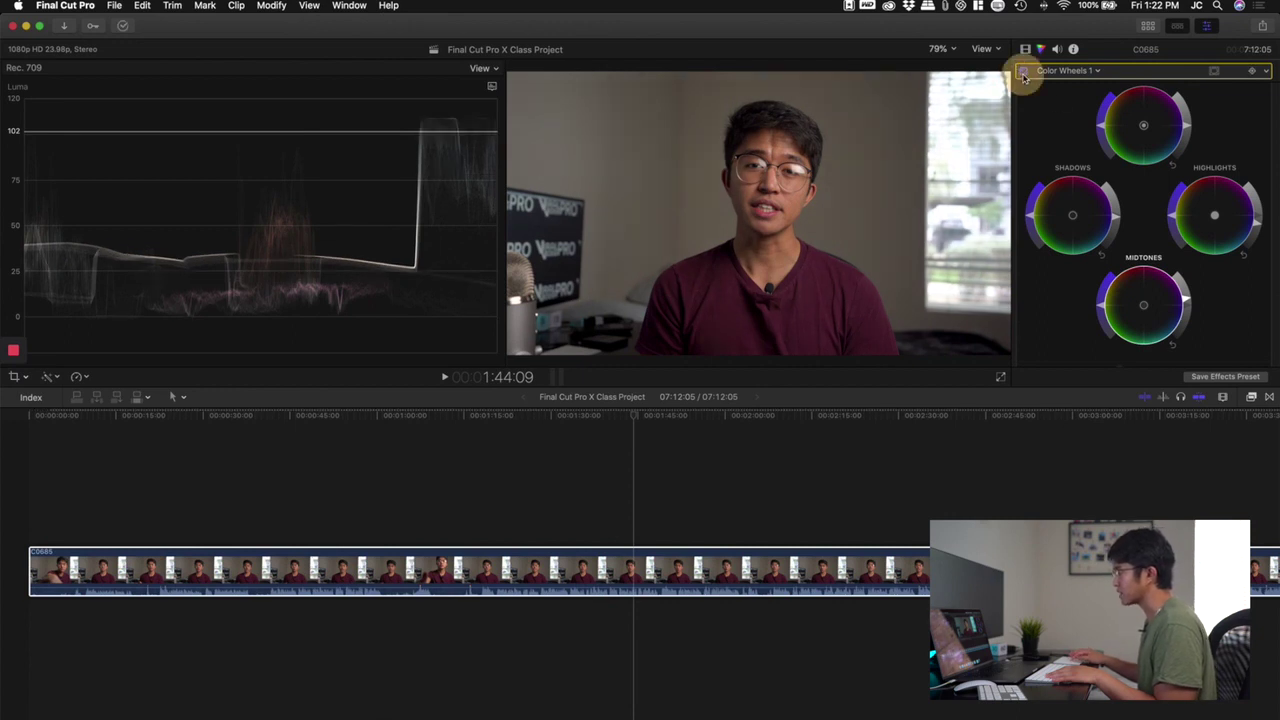
click(1023, 74)
click(1022, 73)
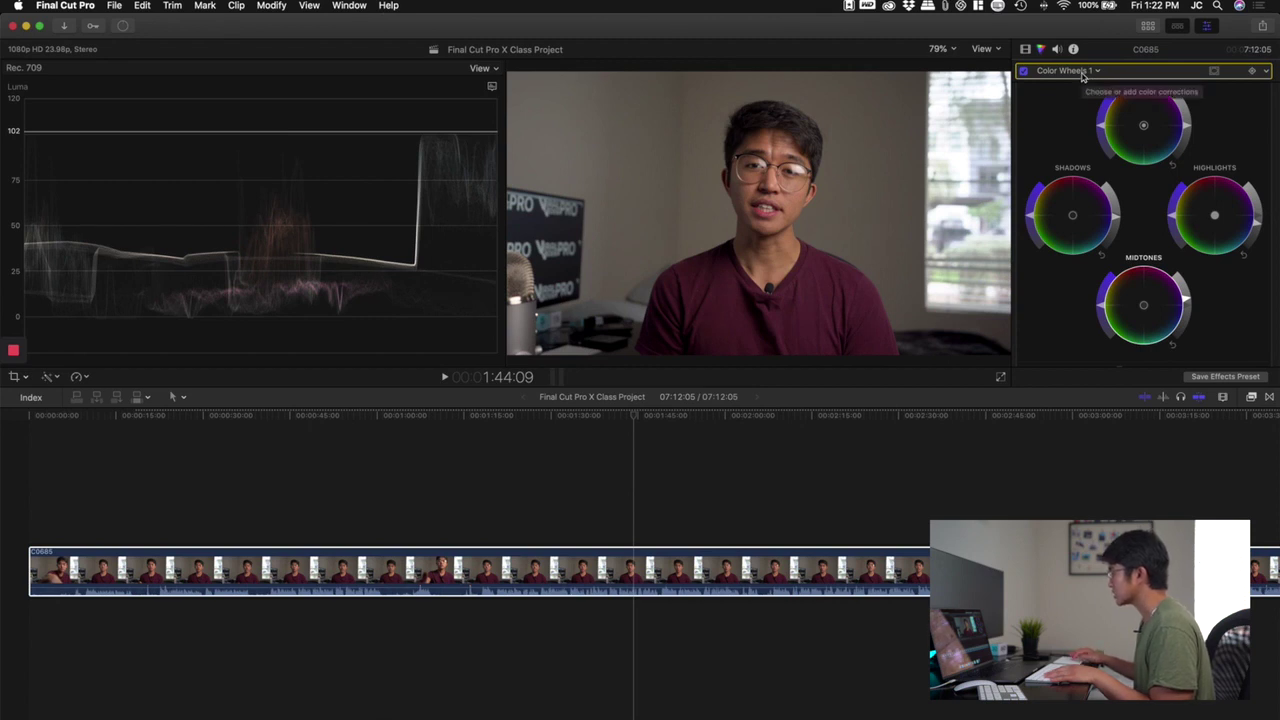
Step: Add a Hue/Saturation Curves correction and slightly raise its Hue vs Sat curve with a control point in the yellow-green range
click(1082, 72)
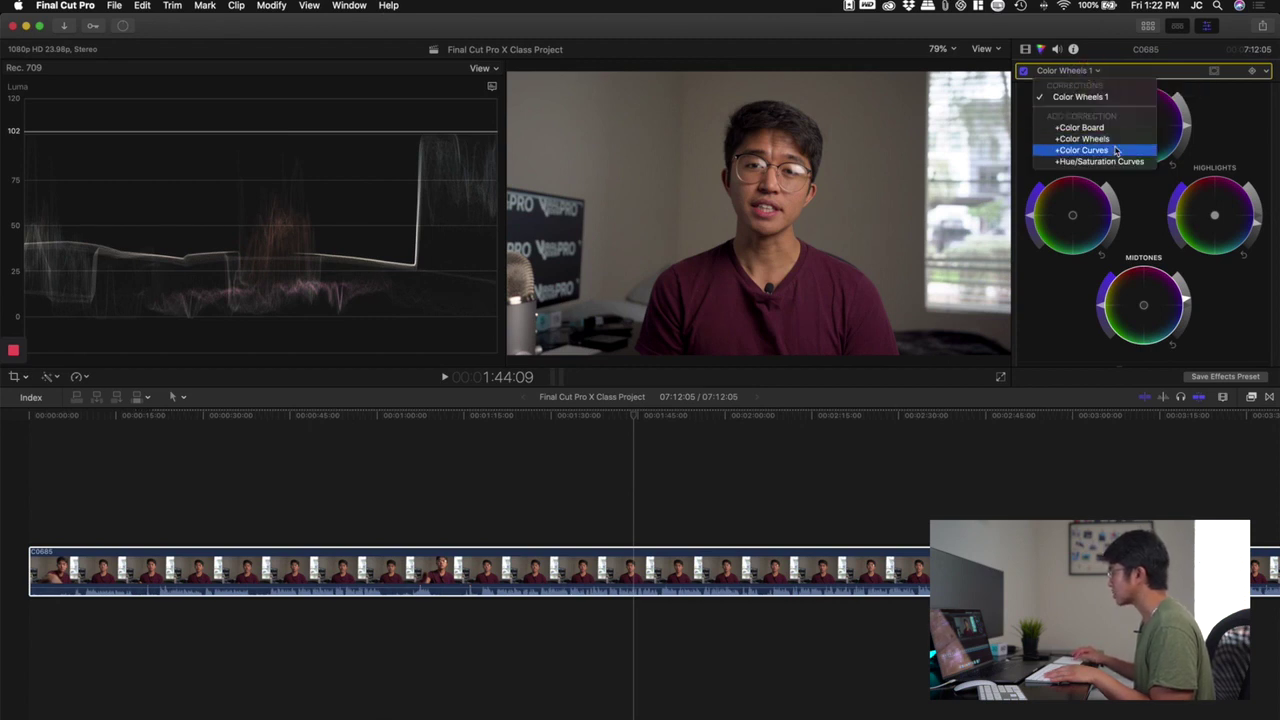
click(1118, 162)
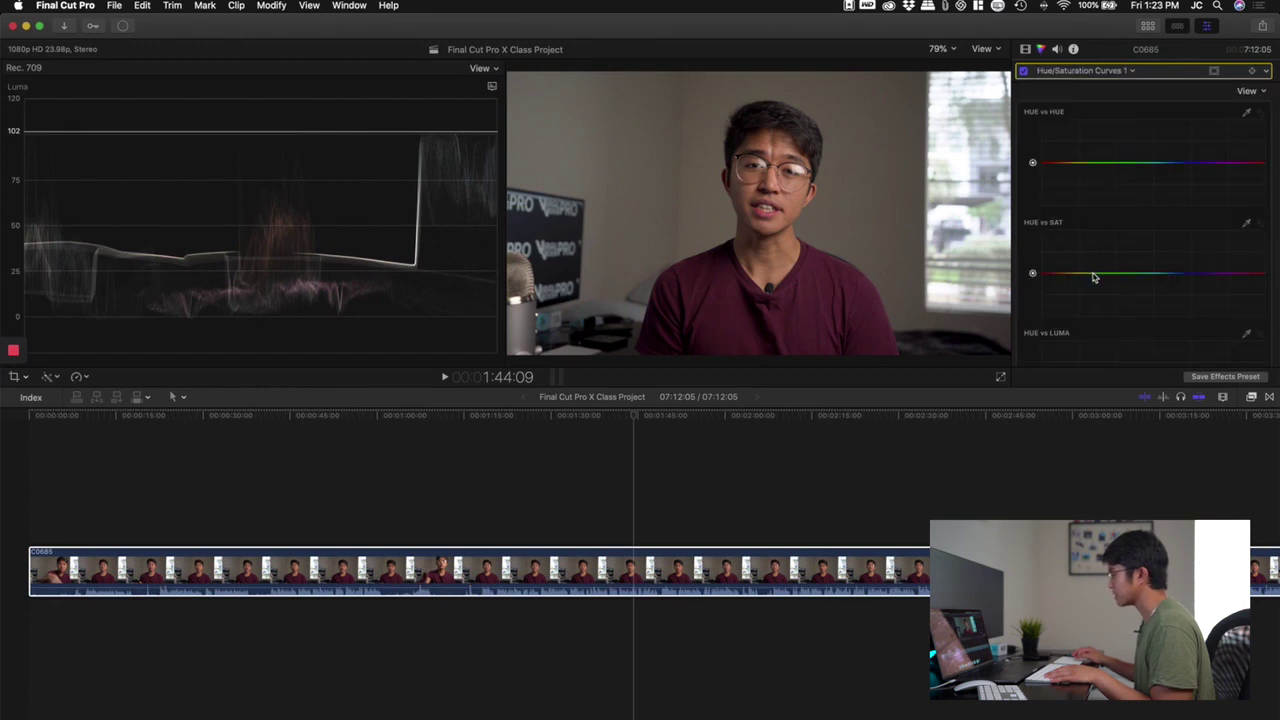
click(1093, 275)
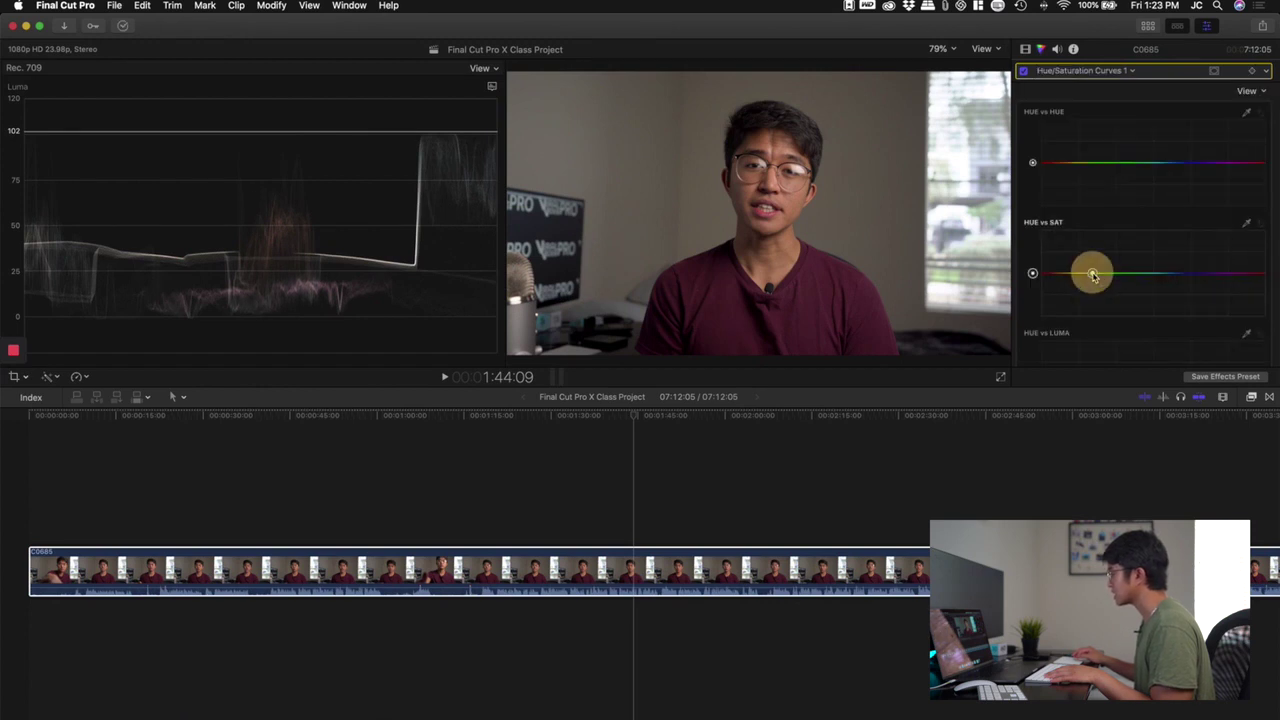
drag(1093, 275, 1093, 269)
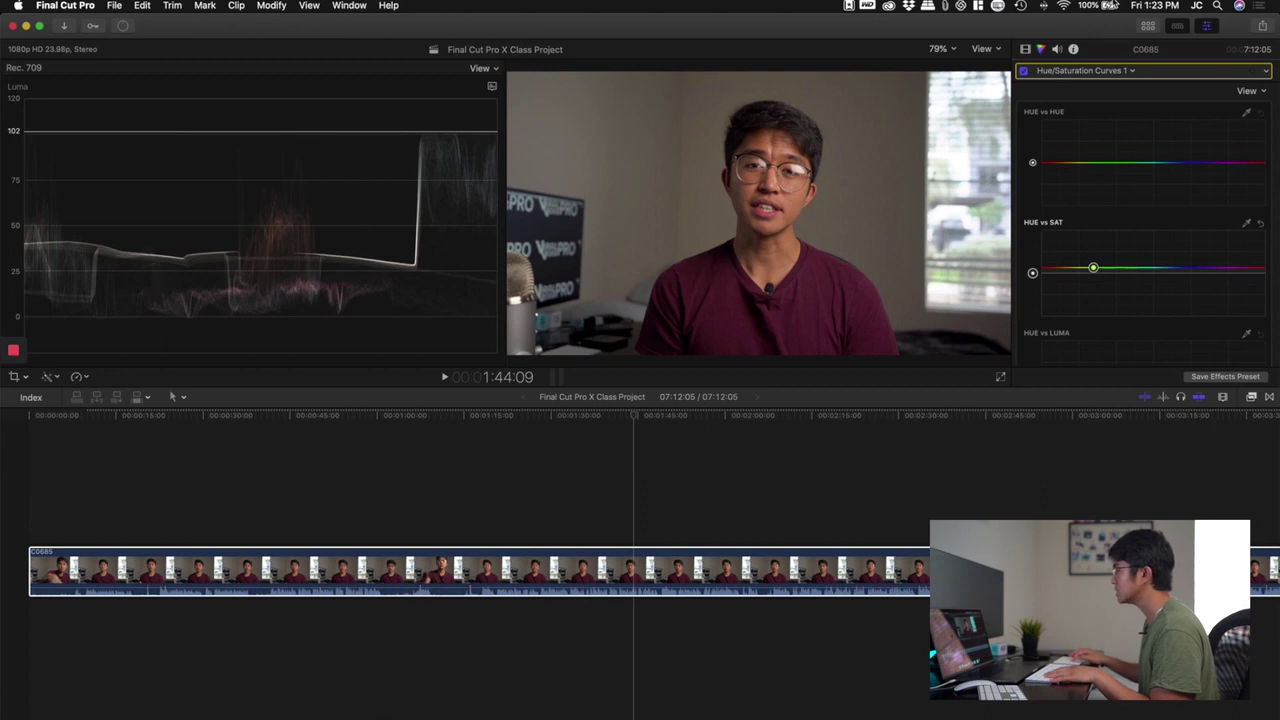
Step: Return to the Default workspace and make the timeline active
key(super+0)
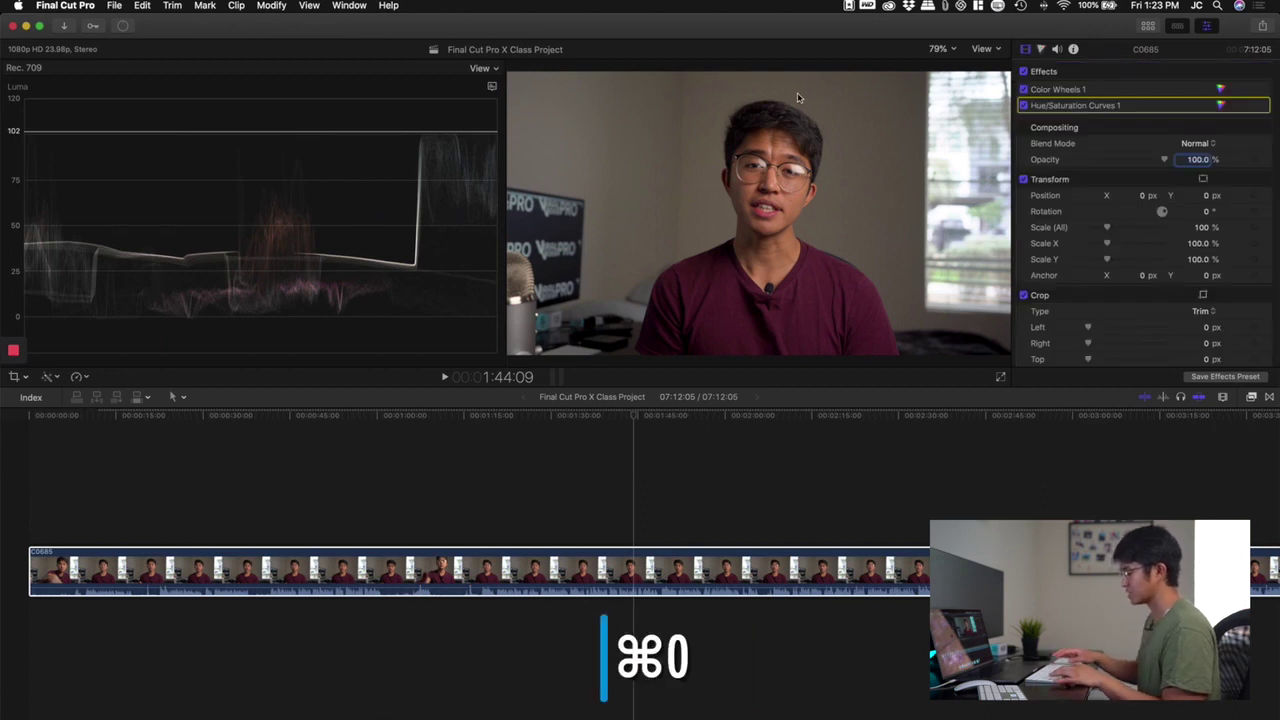
key(super+0)
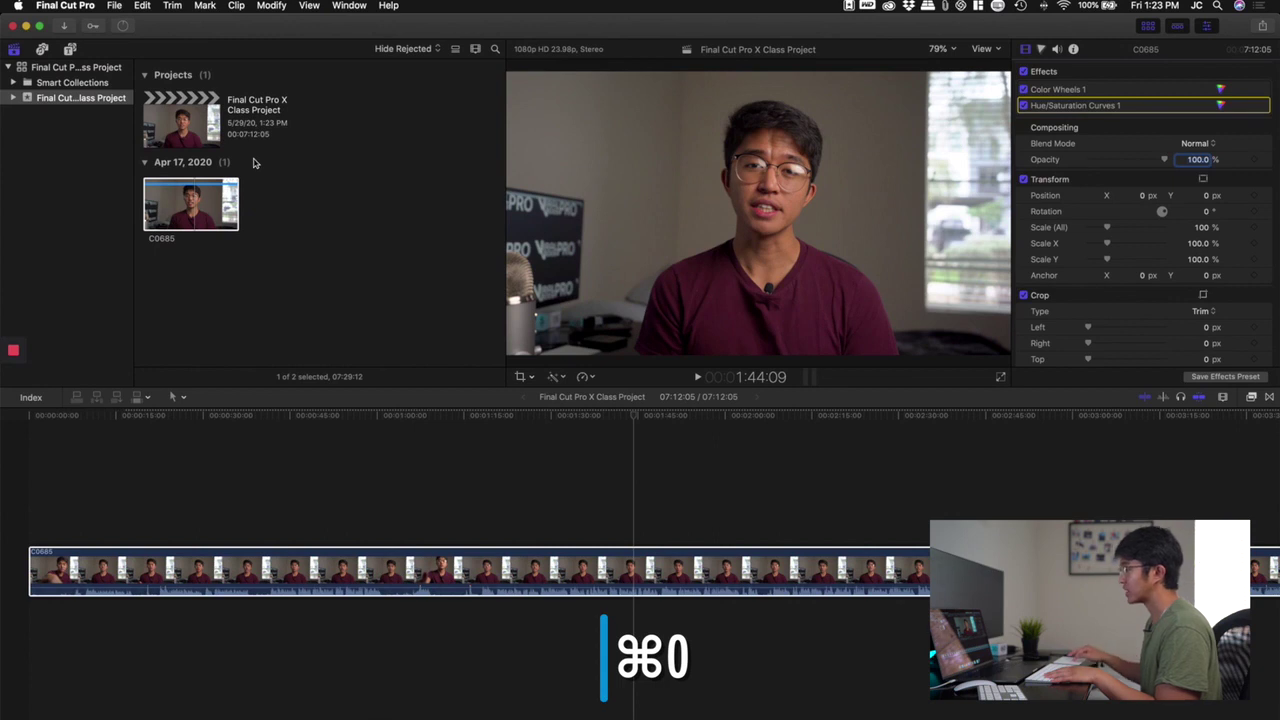
click(489, 478)
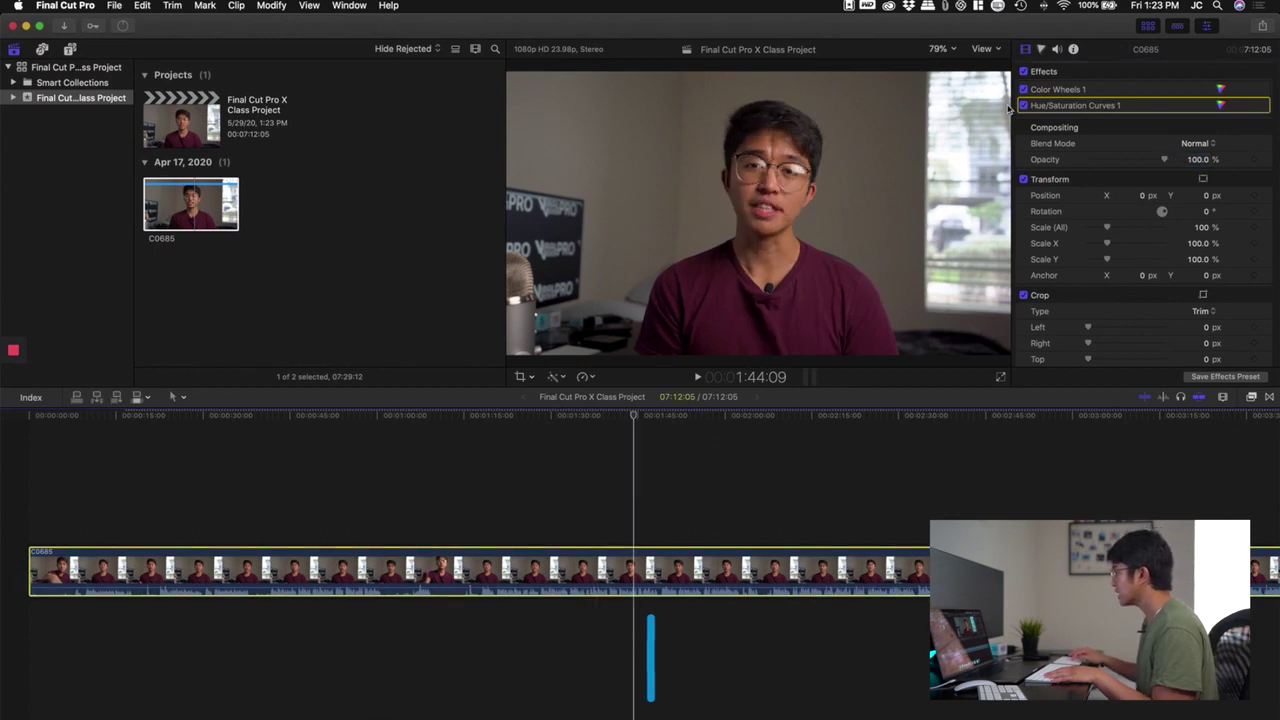
Step: Compare the clip before and after color correction by toggling all its video effects, leaving them enabled
click(1023, 72)
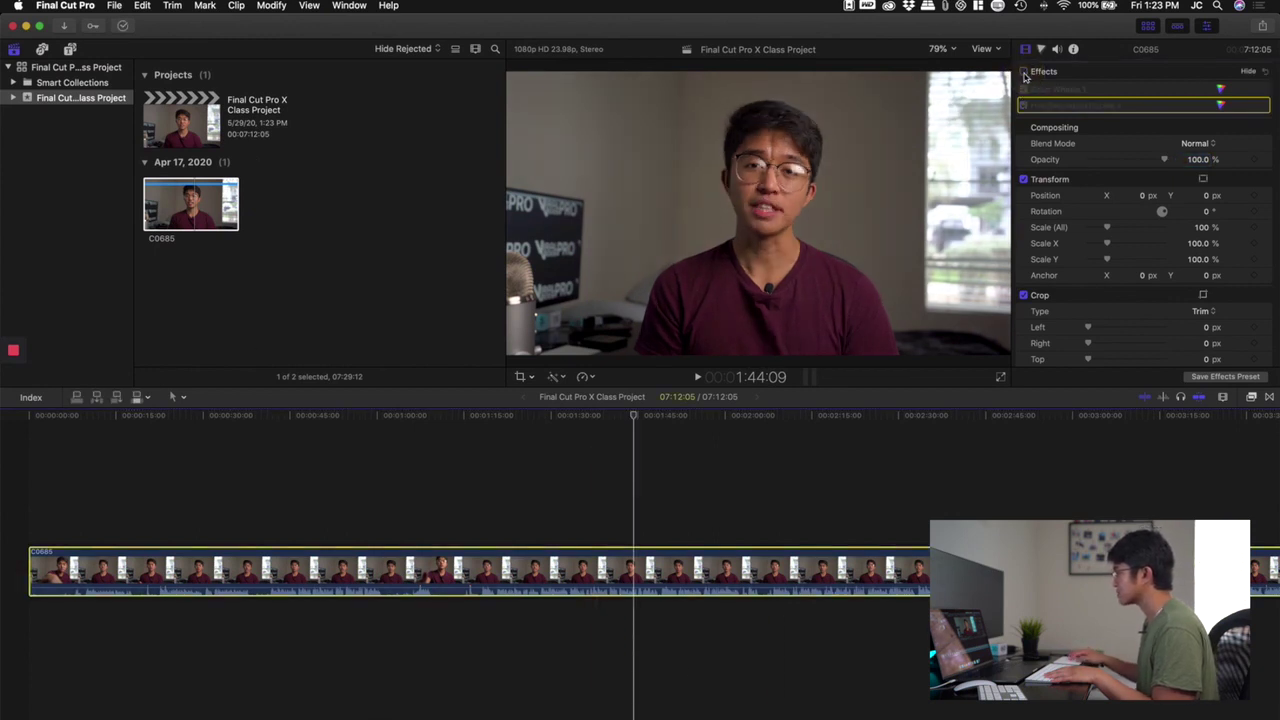
click(1023, 72)
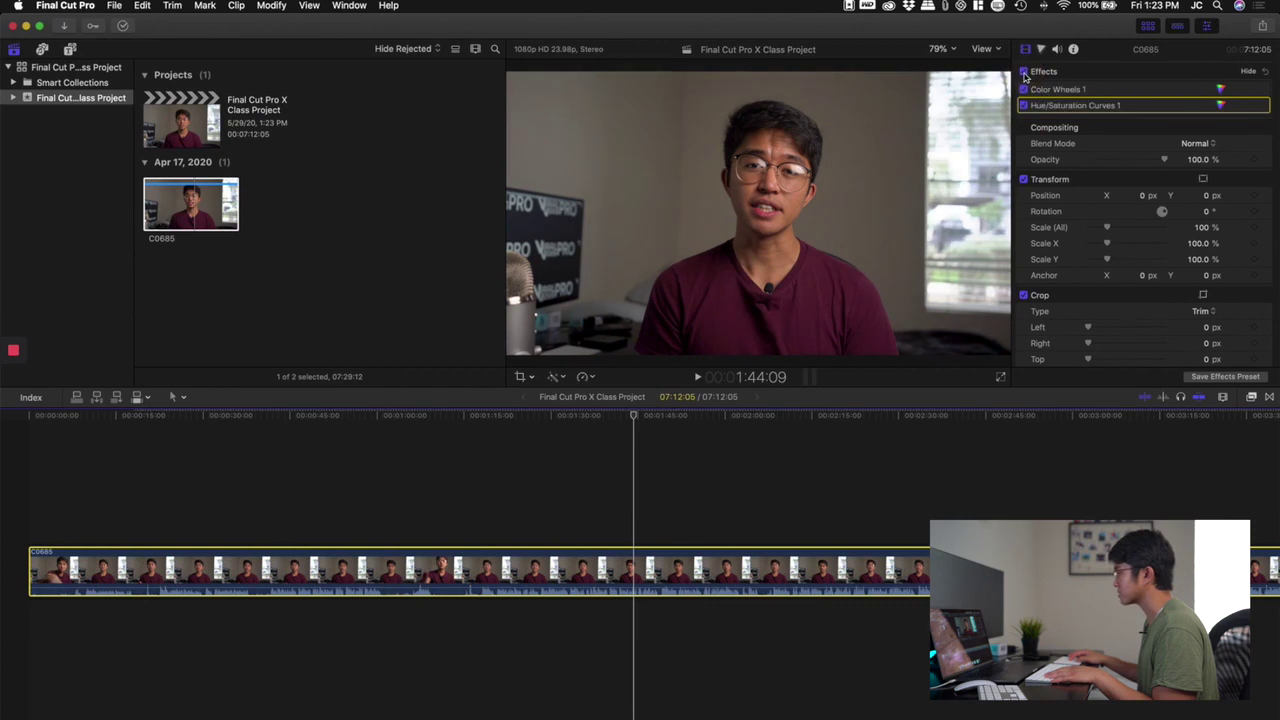
click(1023, 72)
click(1023, 72)
click(1023, 72)
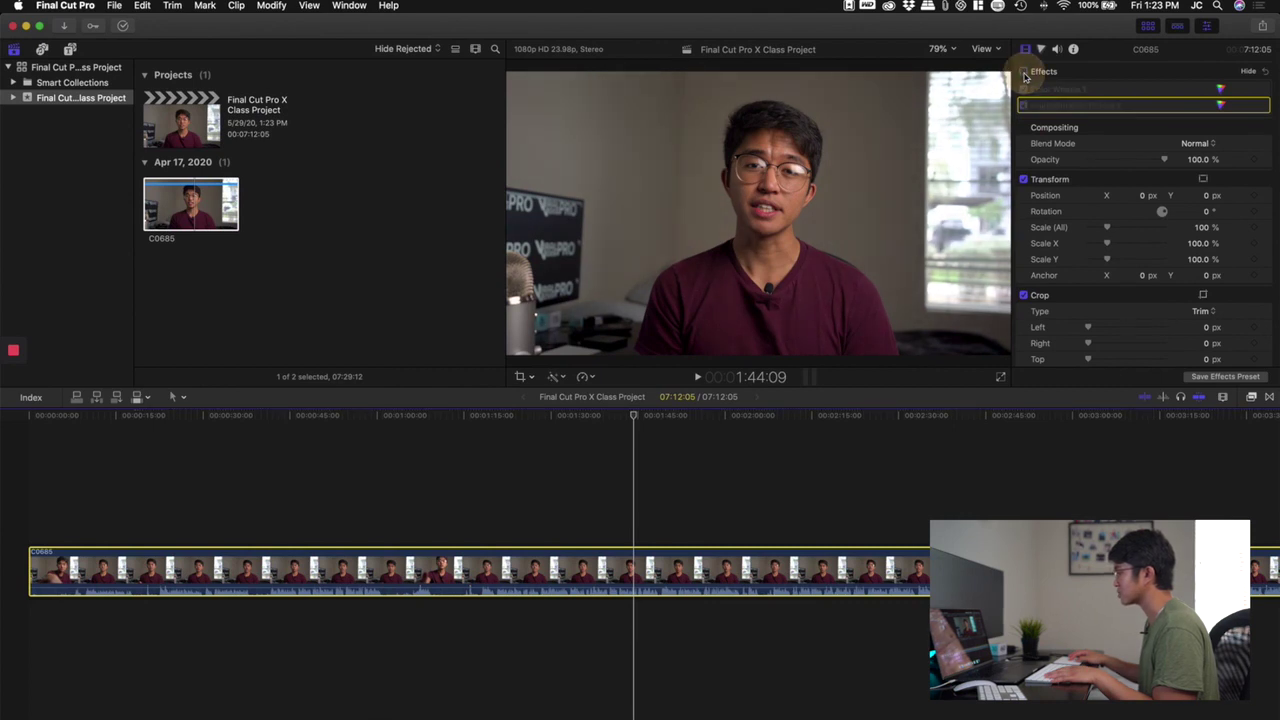
click(1023, 72)
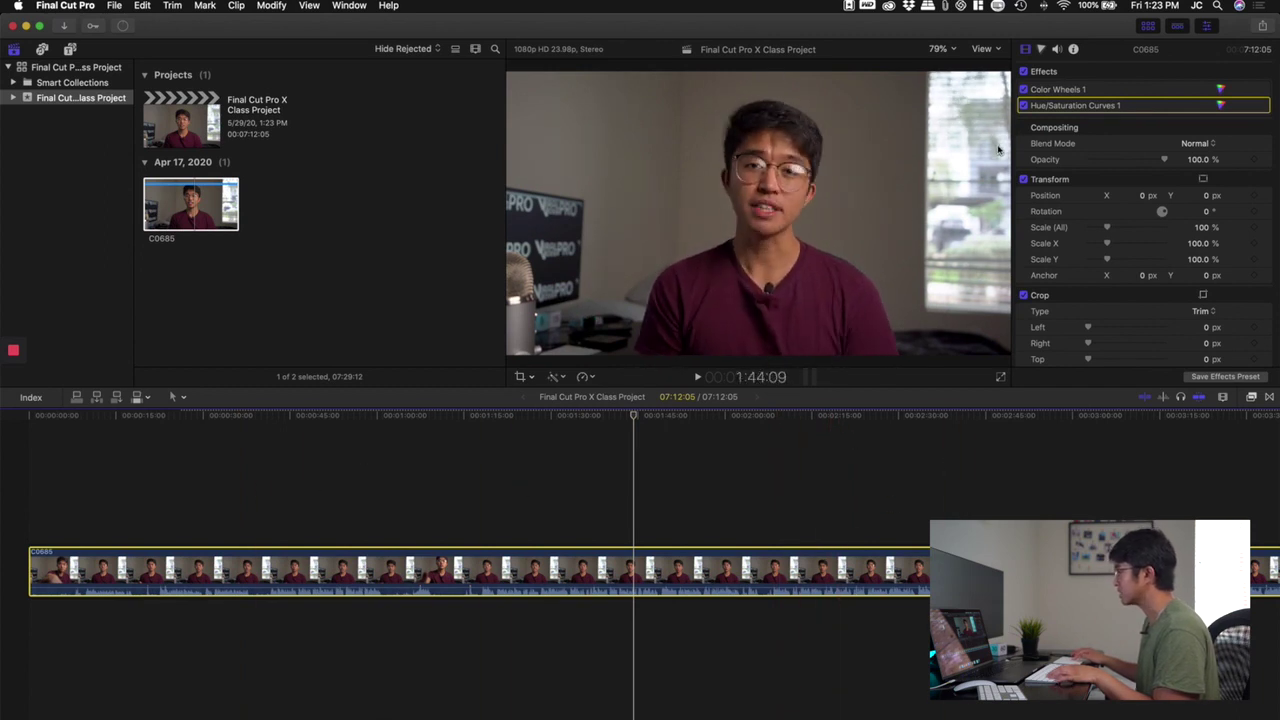
click(1024, 73)
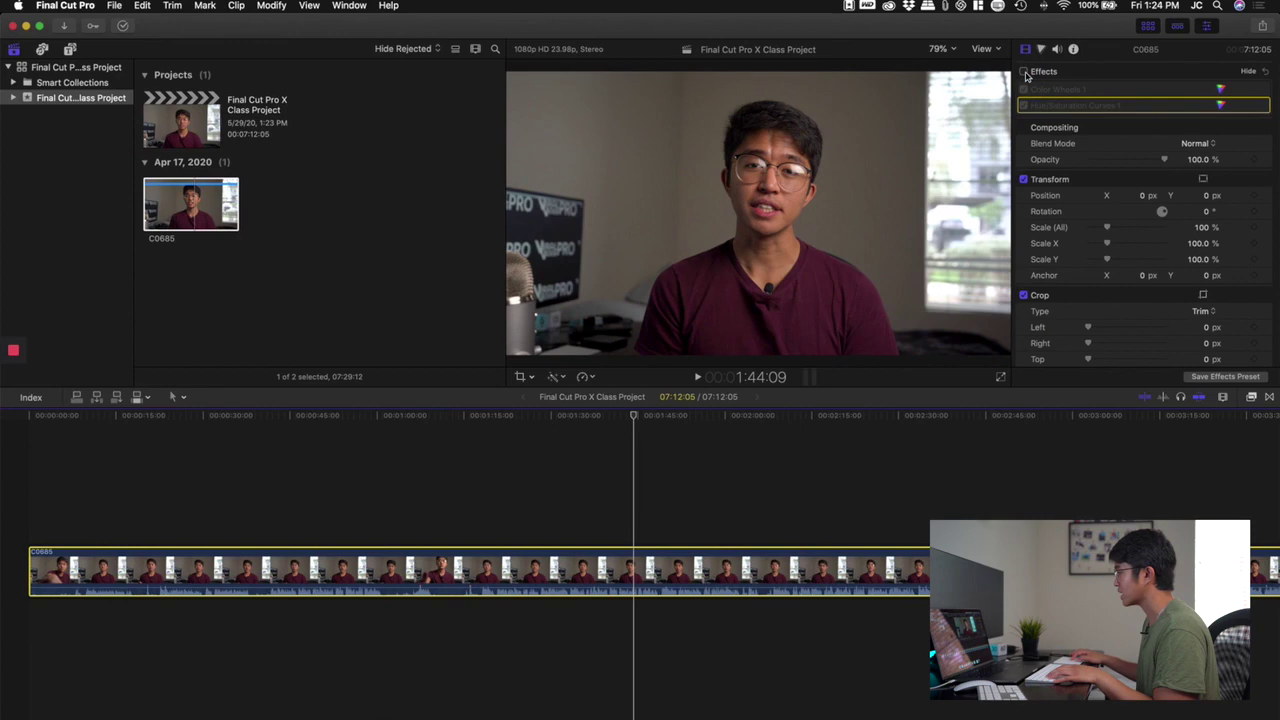
click(1024, 73)
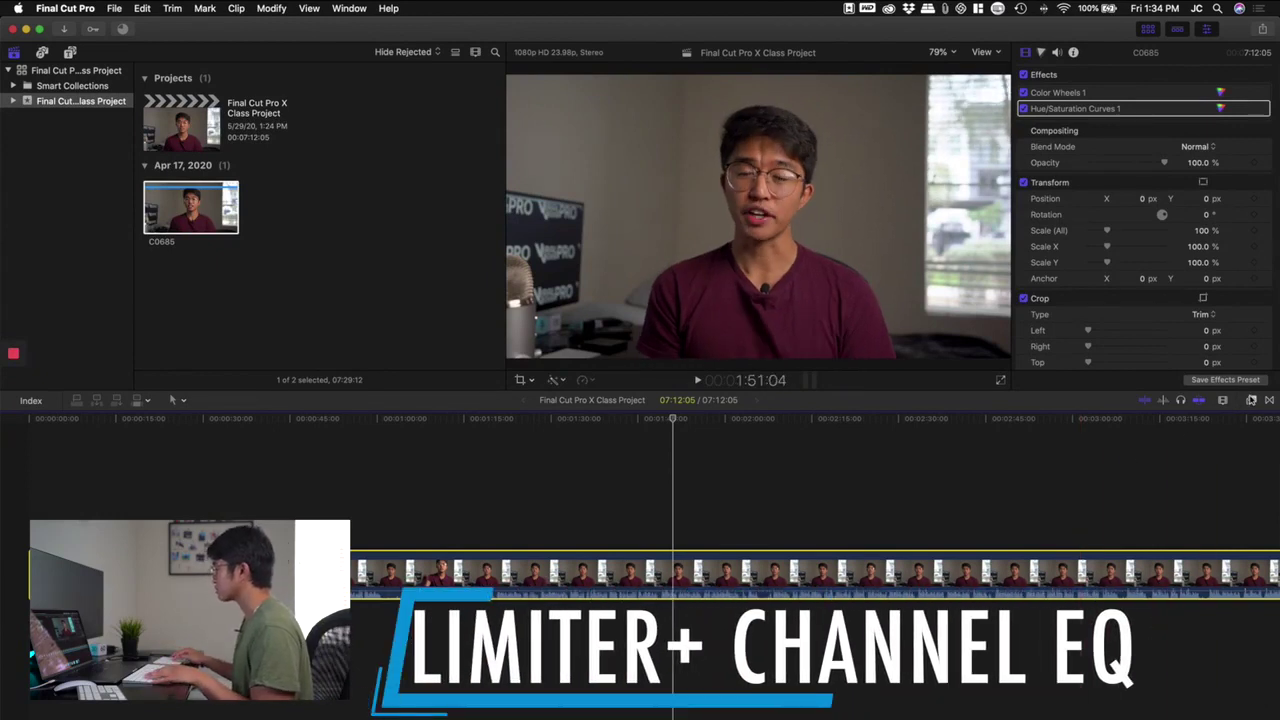
Step: Search the audio effects for "lim" and apply the Final Cut Limiter to the C0685 clip
click(1252, 401)
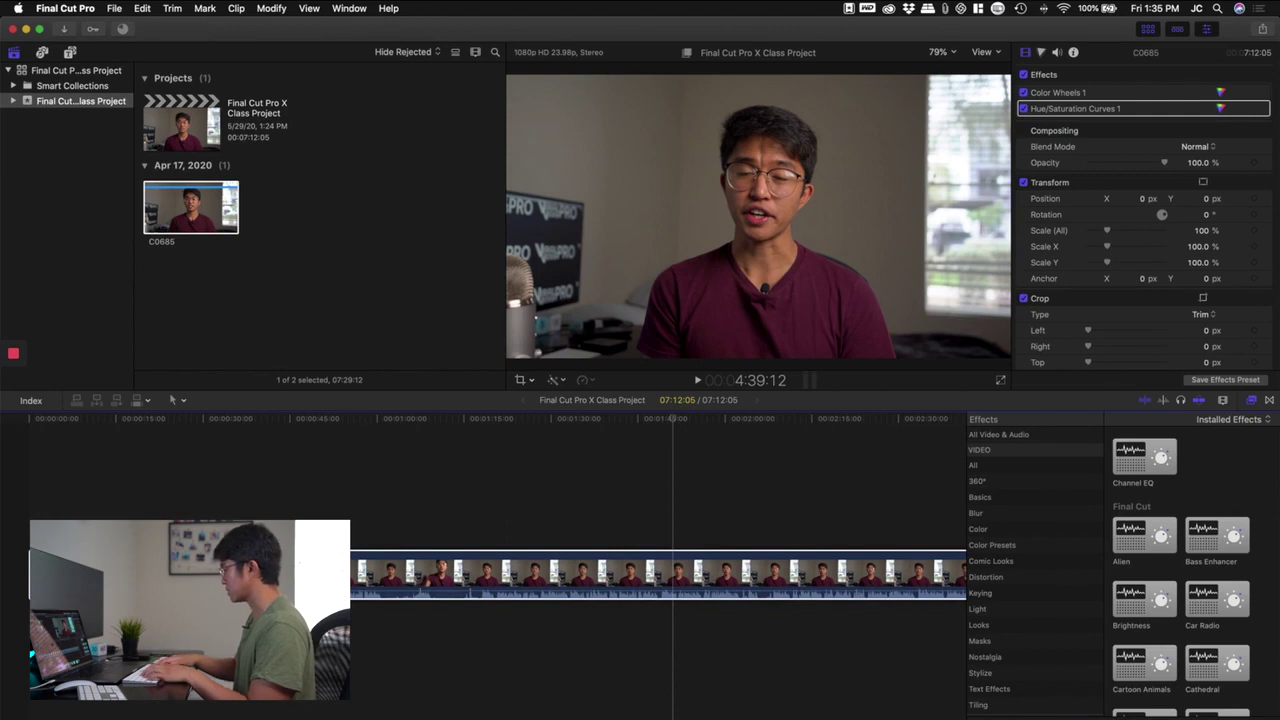
text(lim)
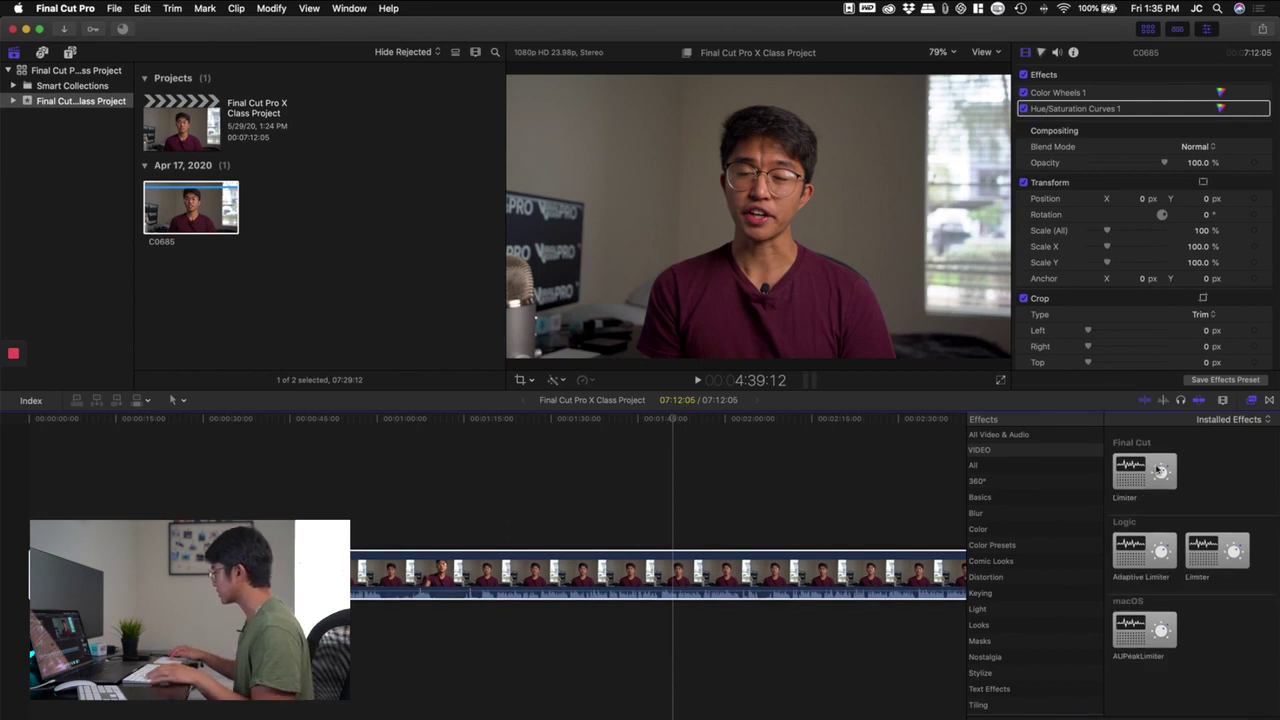
click(1143, 470)
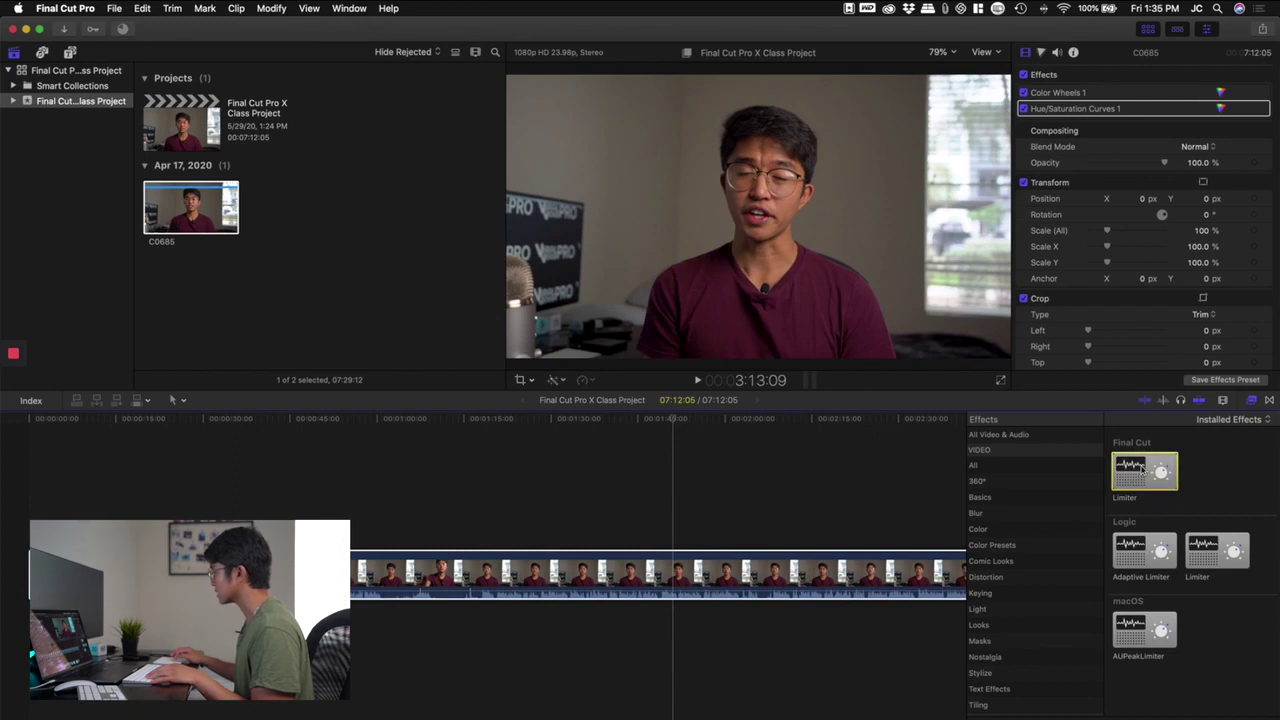
Step: Open the Limiter's settings window from the C0685 clip's audio properties
scroll(1105, 325, down, 4)
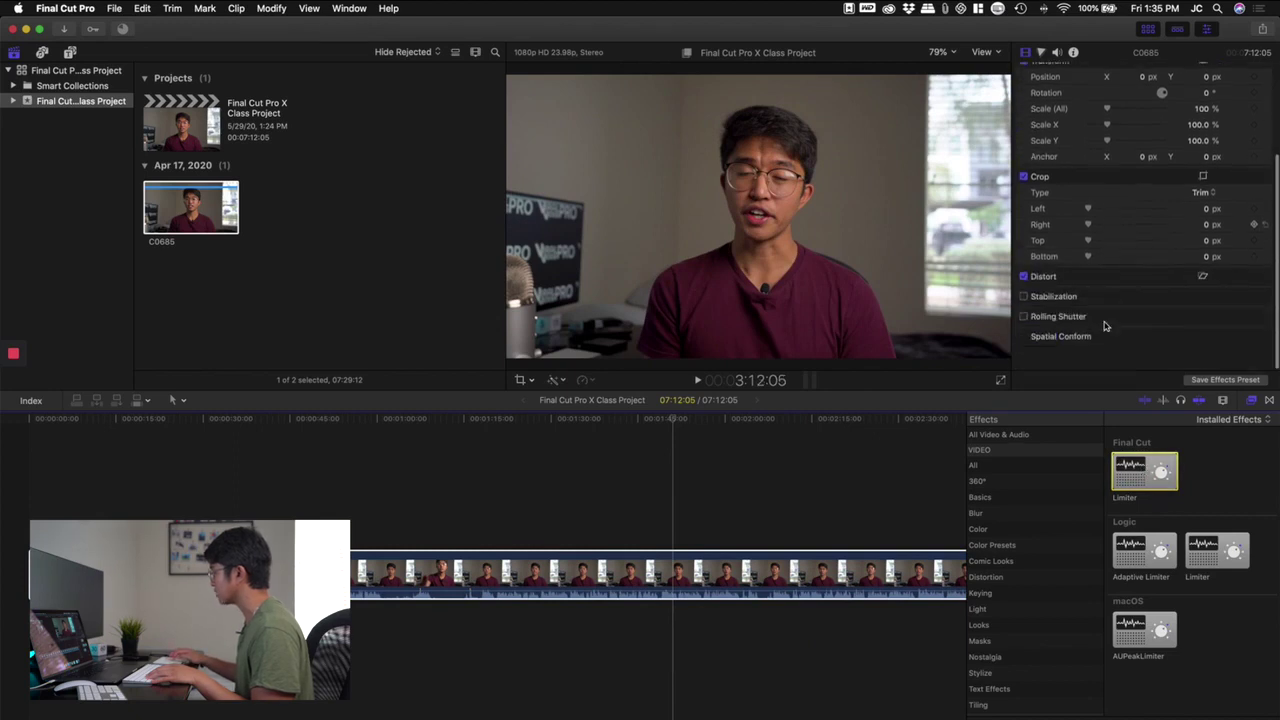
click(1057, 52)
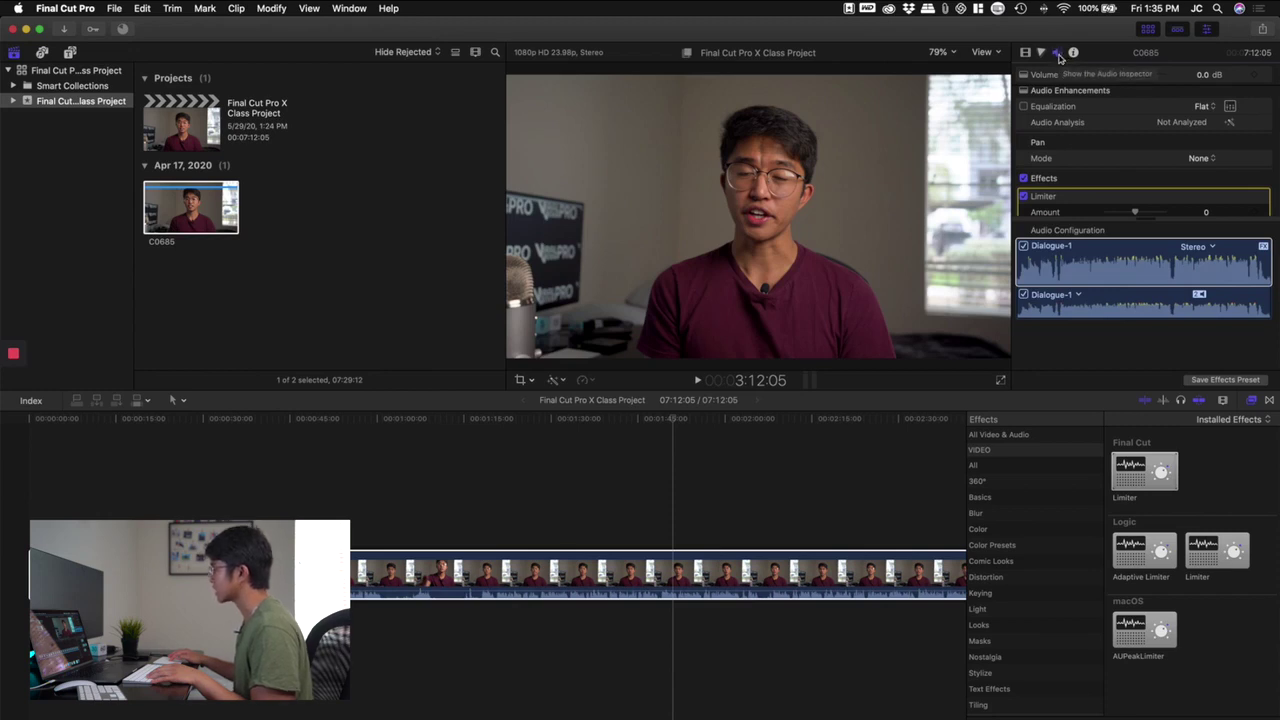
scroll(1067, 172, down, 1)
scroll(1070, 175, down, 1)
scroll(1078, 183, down, 1)
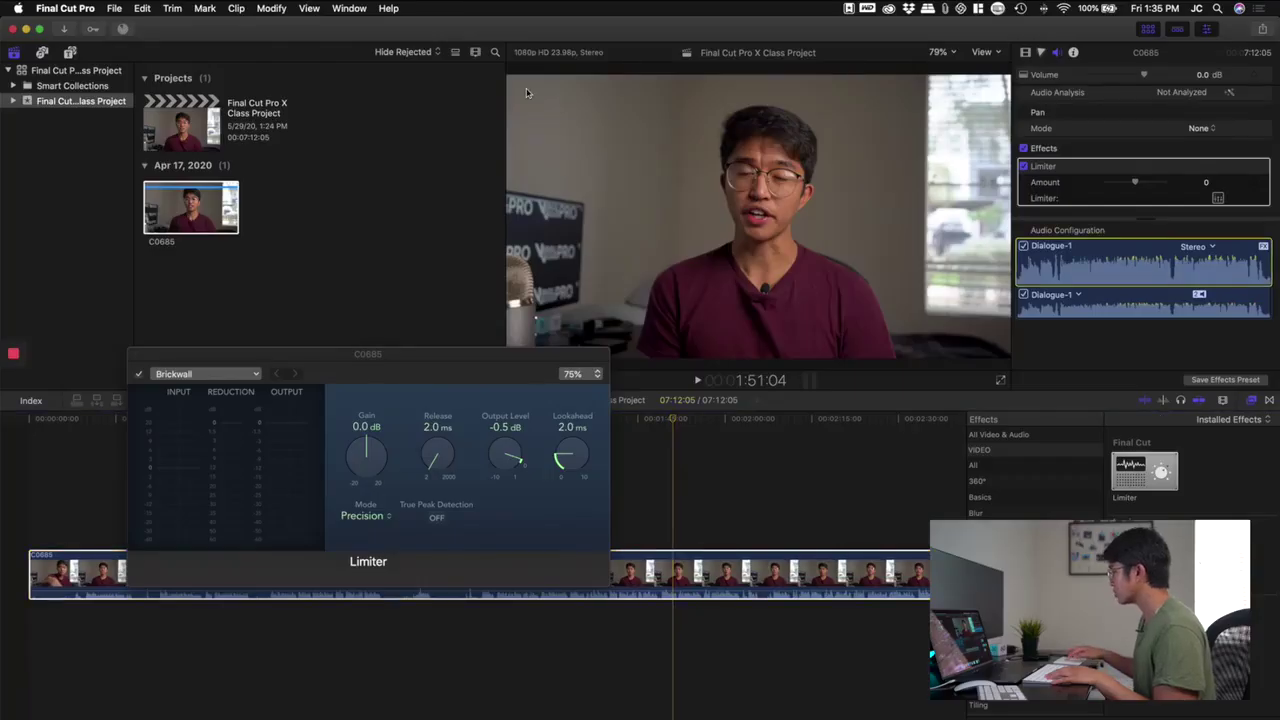
Step: Show the audio meters in the workspace and move the Limiter window up, clear of the timeline
click(349, 8)
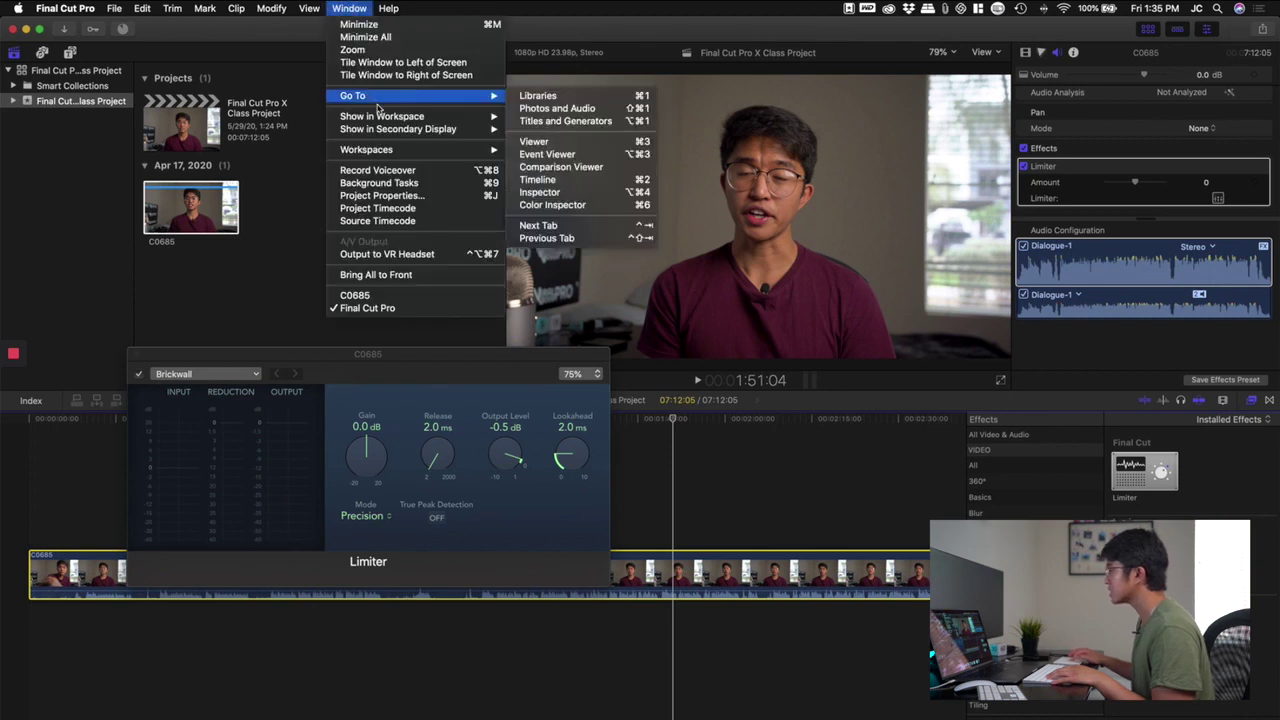
mouse_move(383, 117)
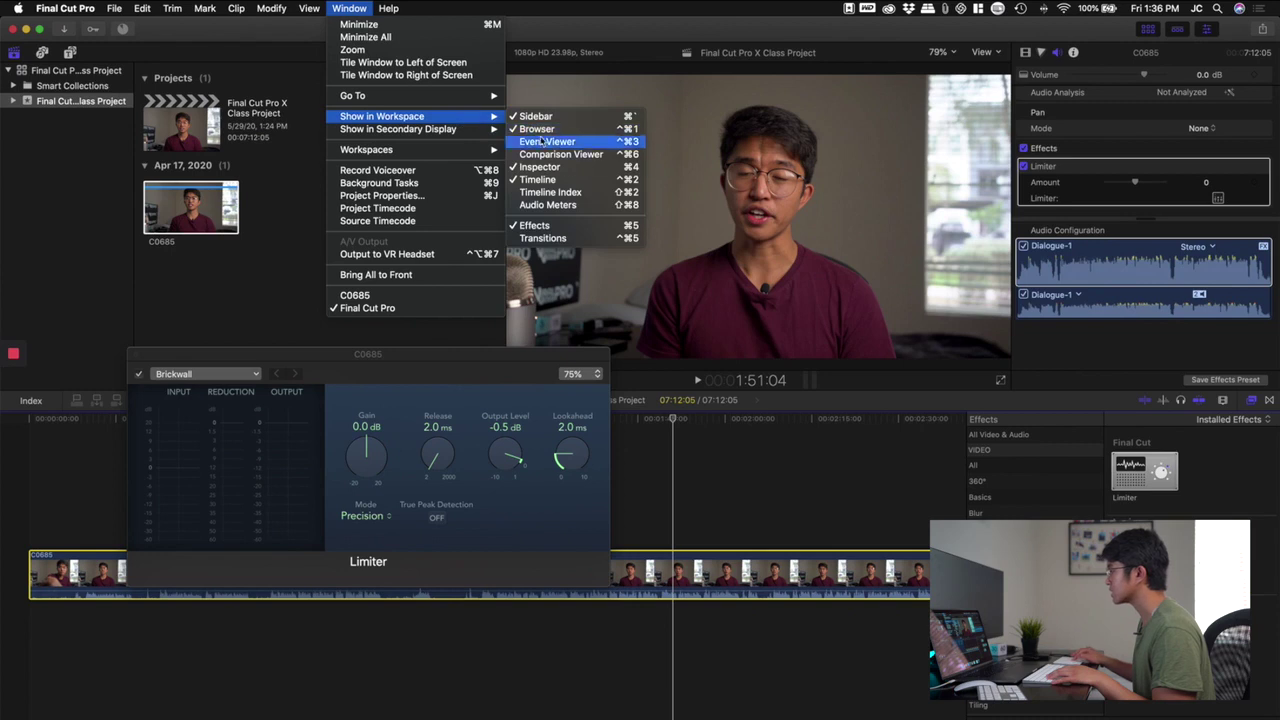
click(568, 207)
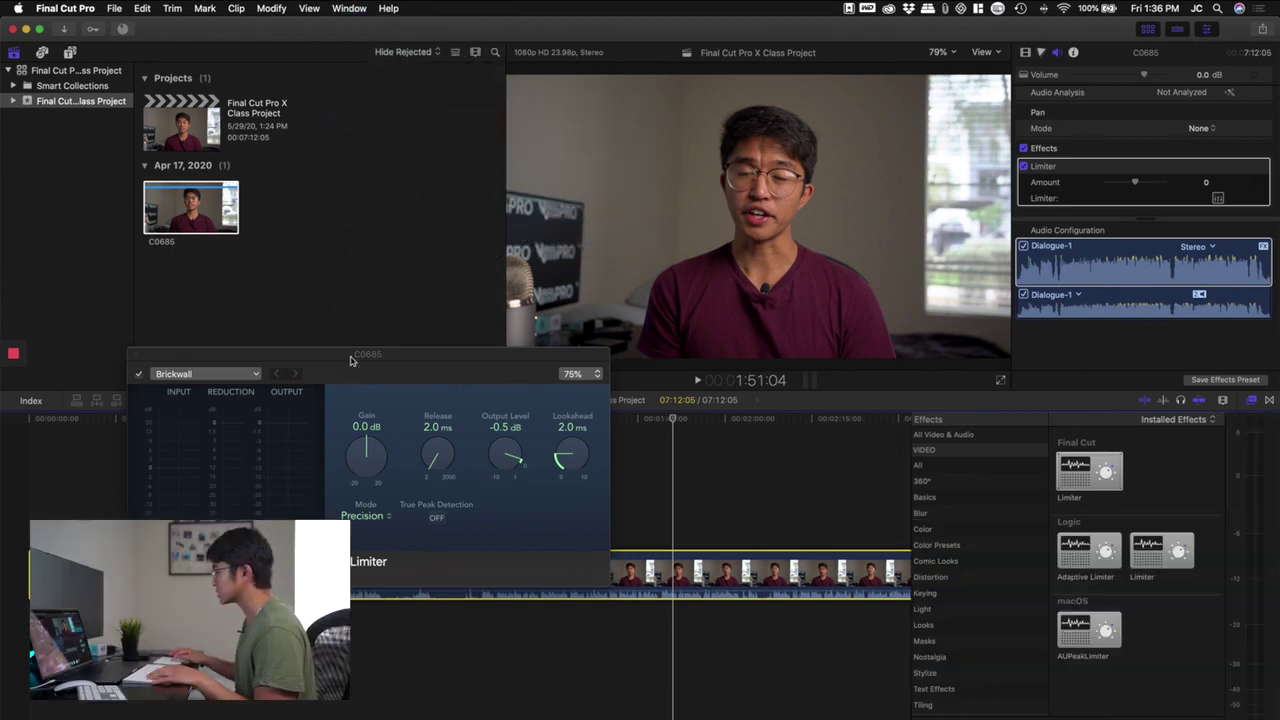
drag(292, 356, 386, 164)
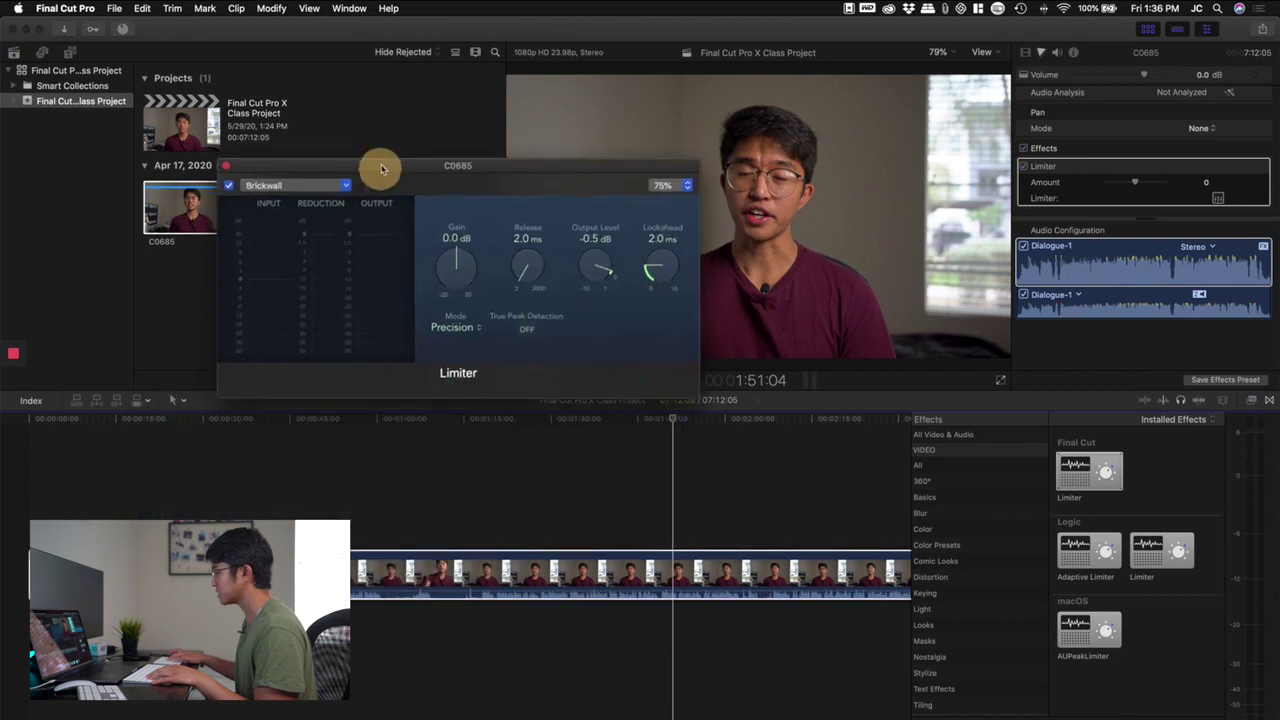
Step: Play the clip from about 1:14 and from about 1:38 to check its audio levels with the default Limiter settings
click(456, 499)
key(space)
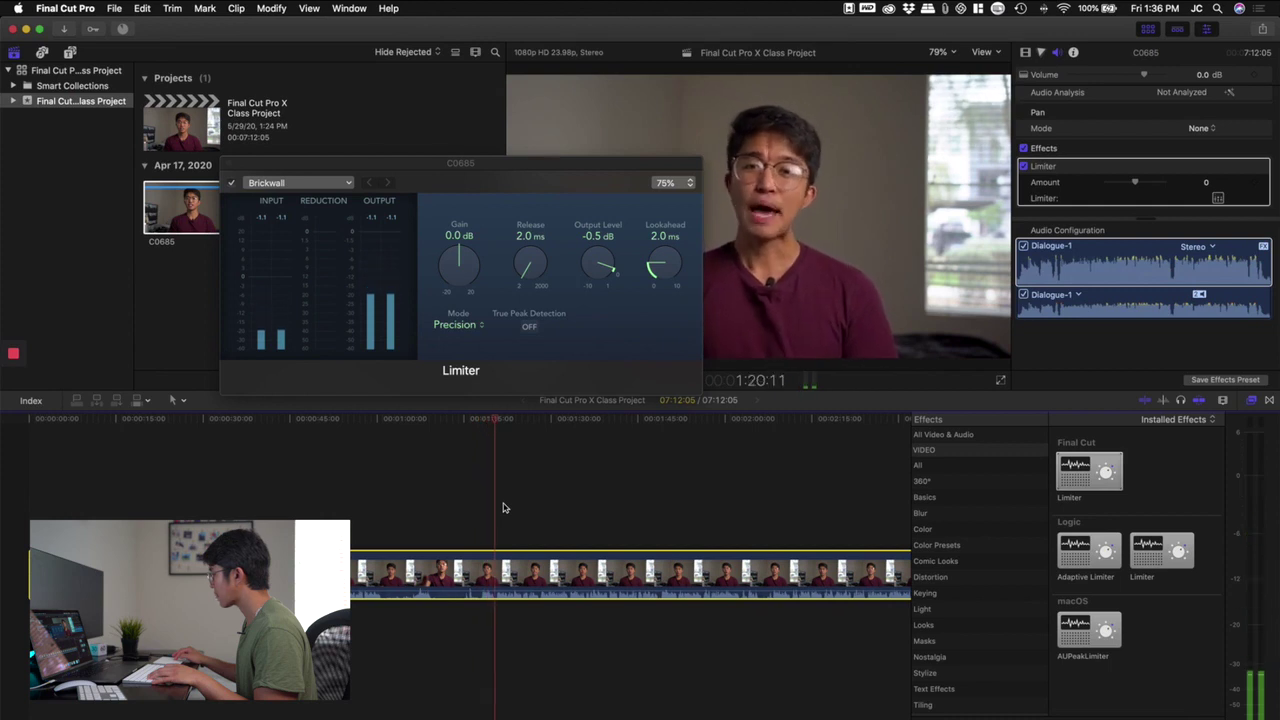
key(space)
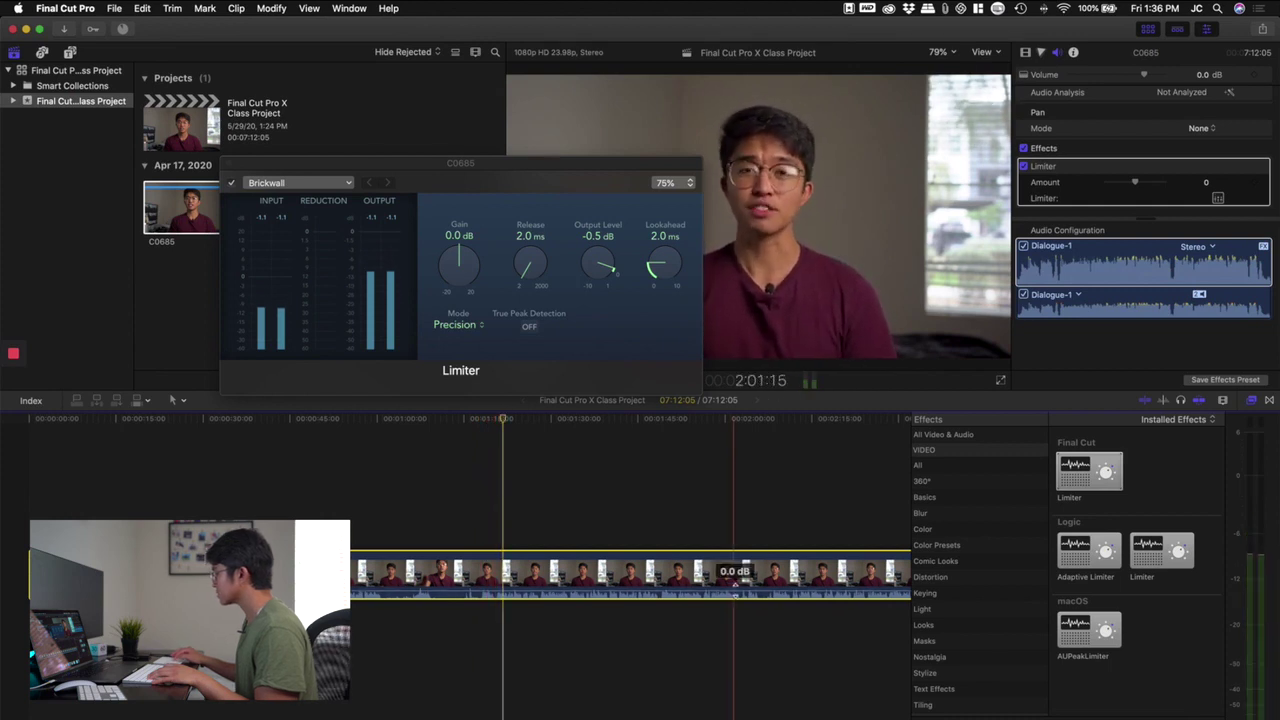
click(592, 511)
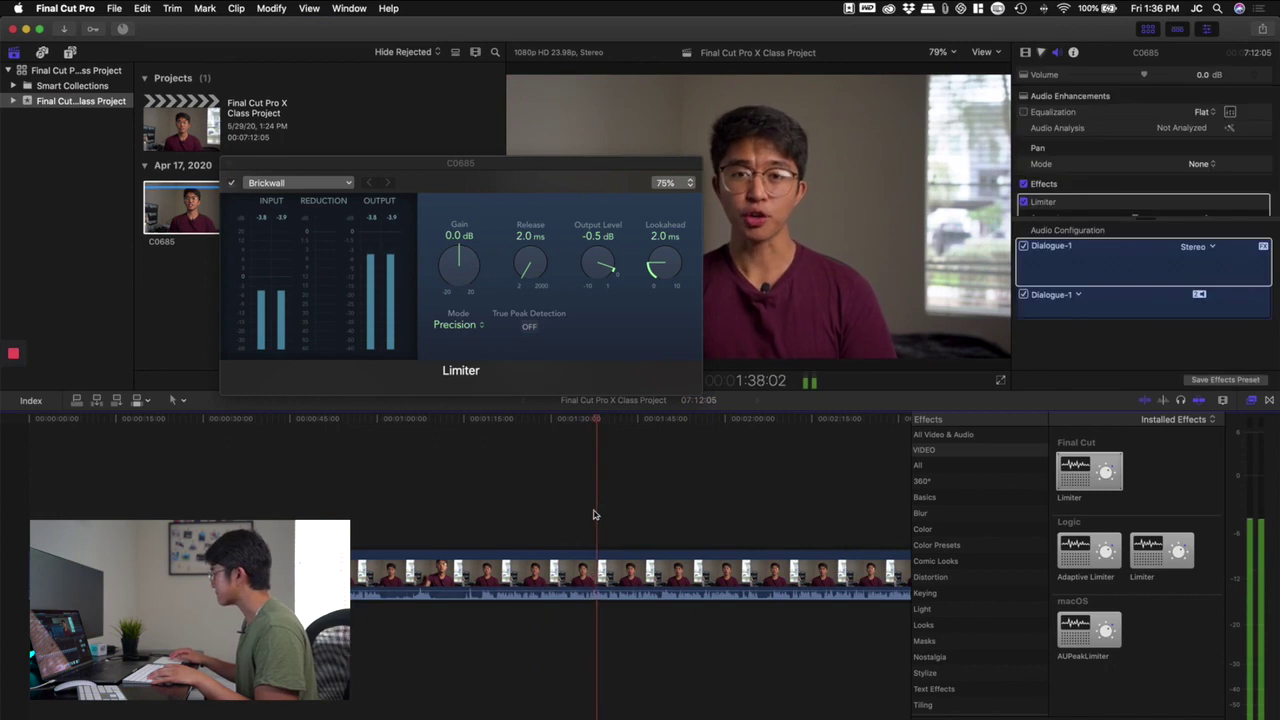
key(space)
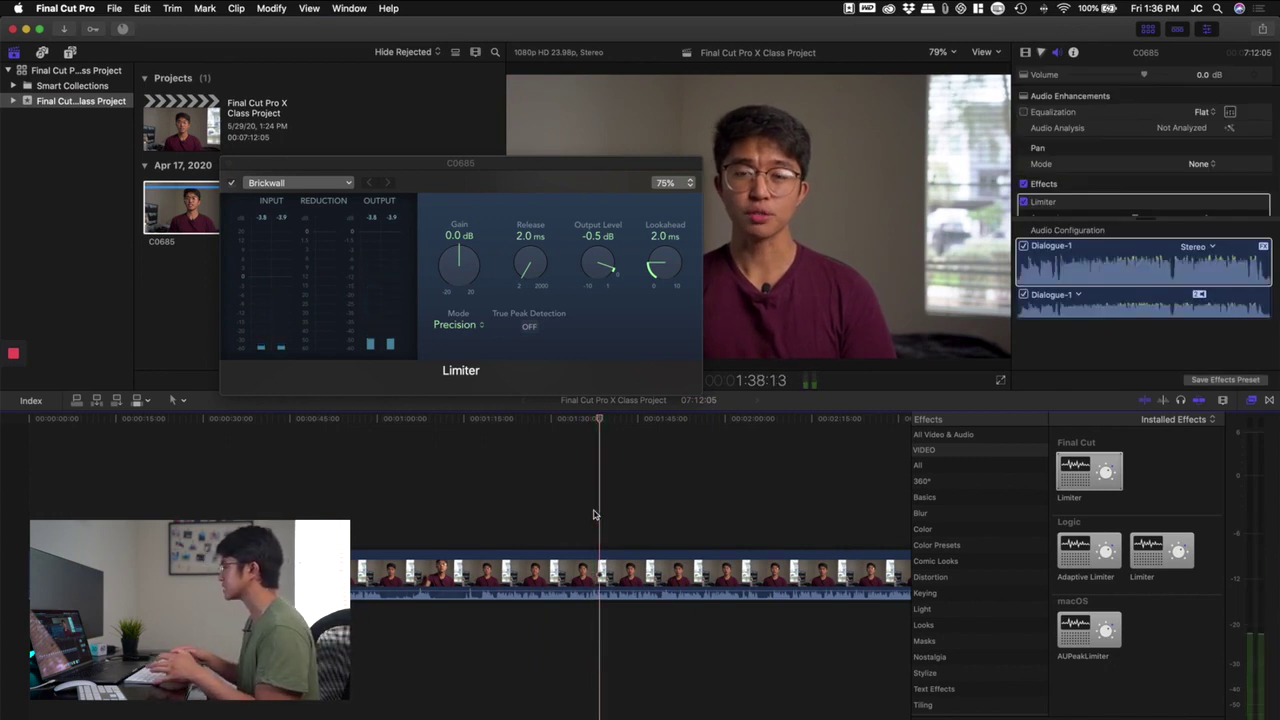
Step: Set the Limiter's gain to 2 dB
click(449, 236)
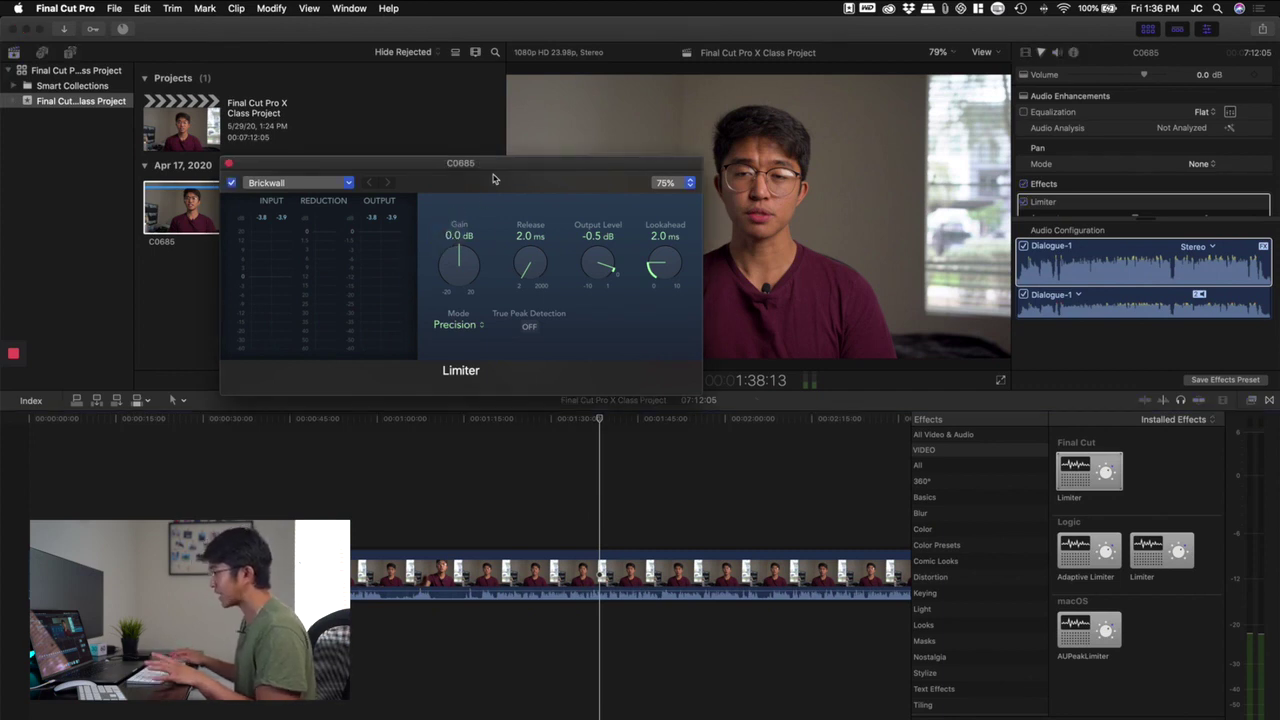
click(450, 234)
click(454, 238)
click(453, 236)
double_click(455, 238)
click(454, 238)
click(454, 238)
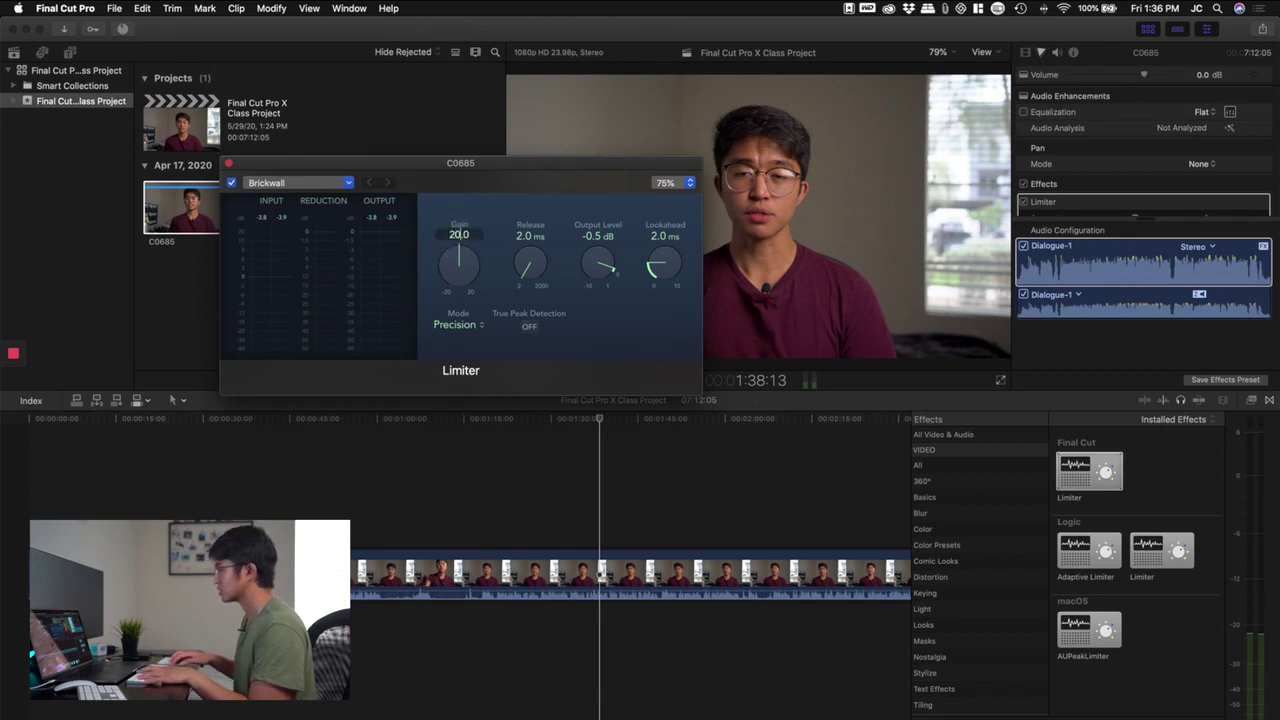
key(Return)
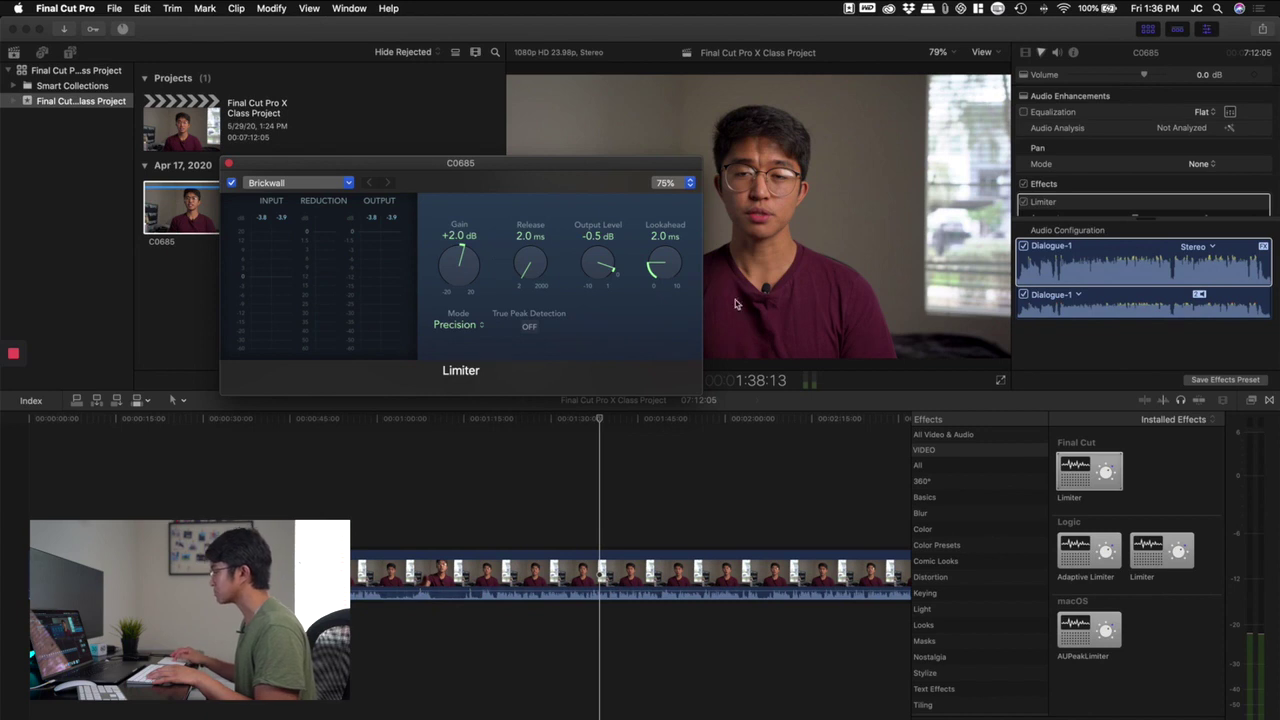
Step: Set the Limiter's release to 280 ms and its output level to -4.5 dB
double_click(526, 238)
click(525, 240)
text(280)
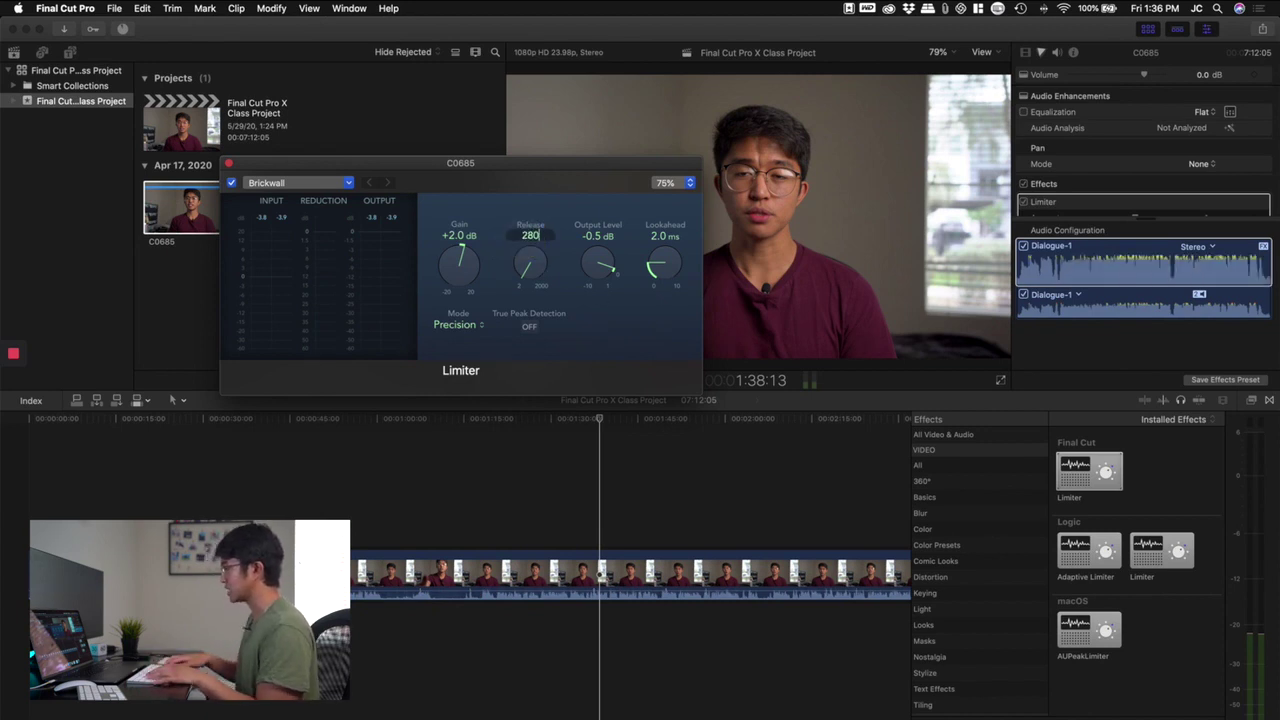
key(Return)
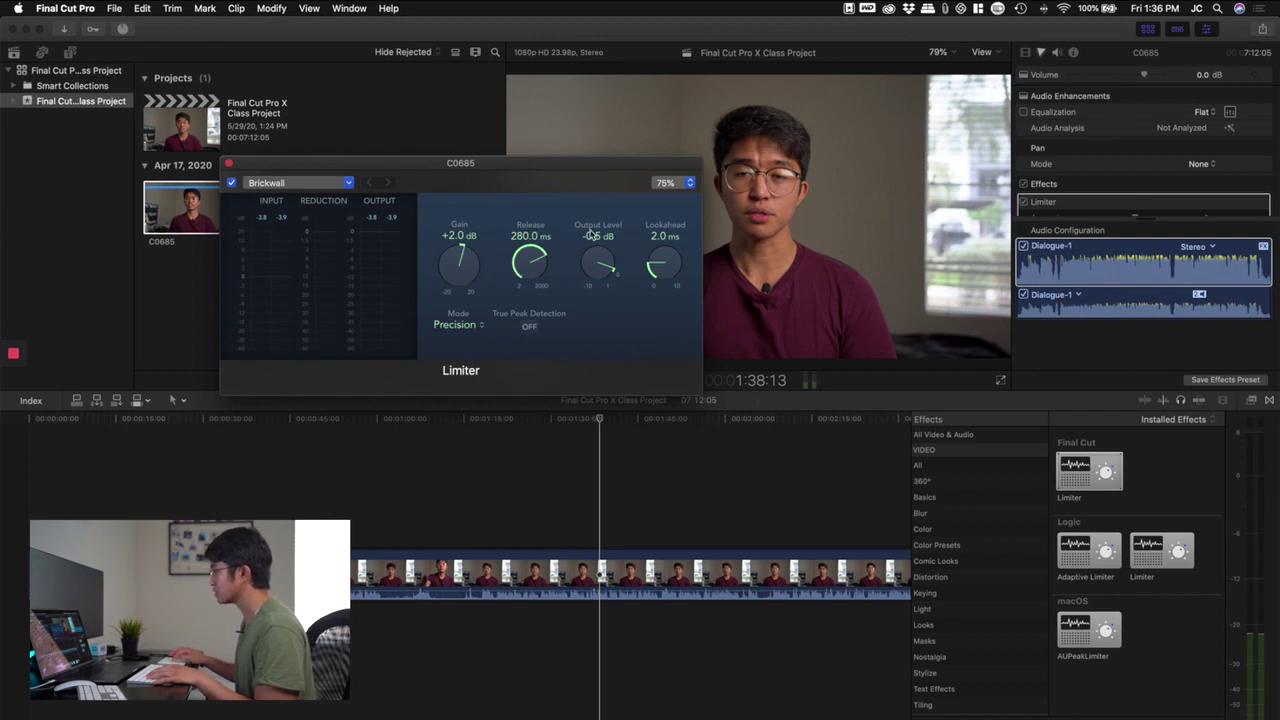
double_click(594, 237)
click(596, 237)
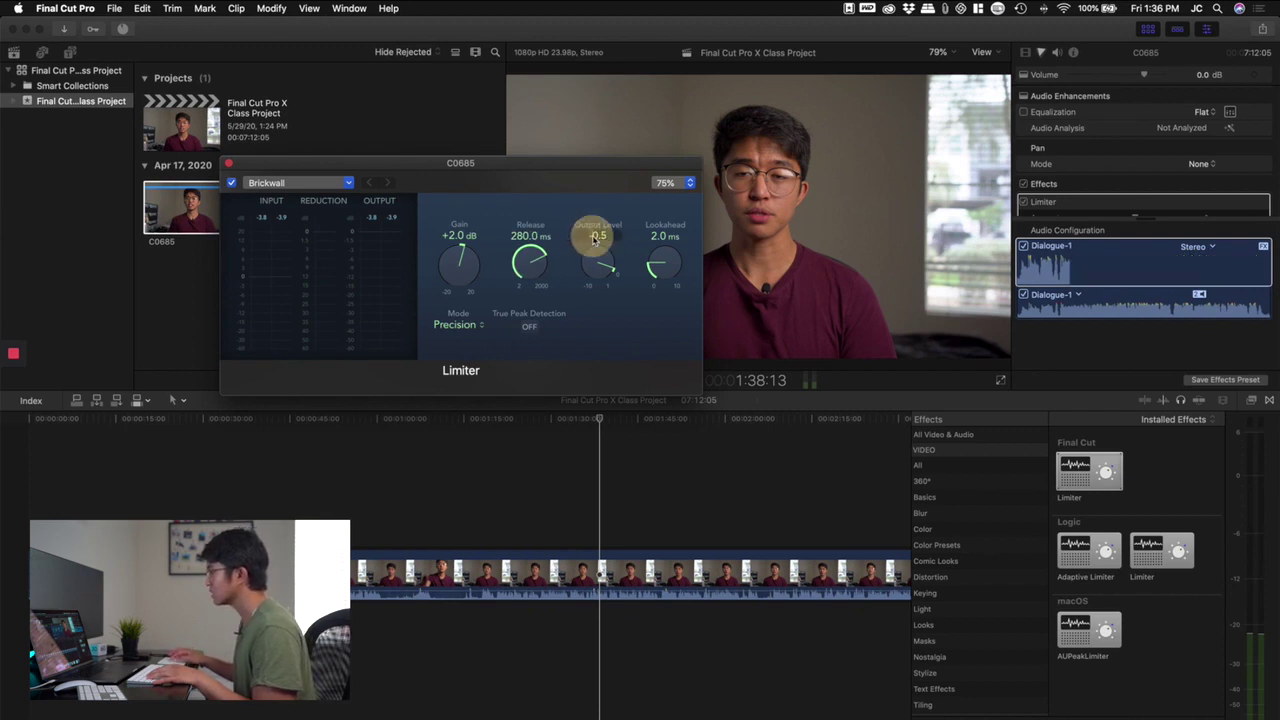
click(592, 236)
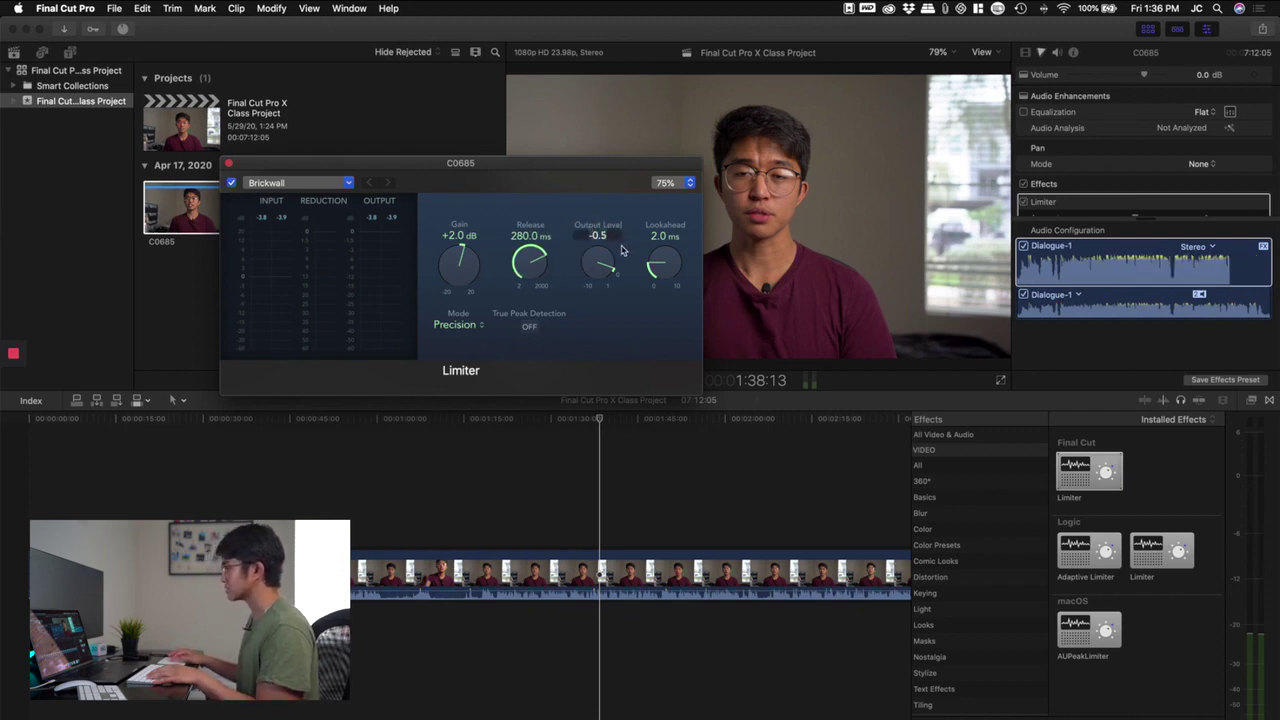
text(-4.5)
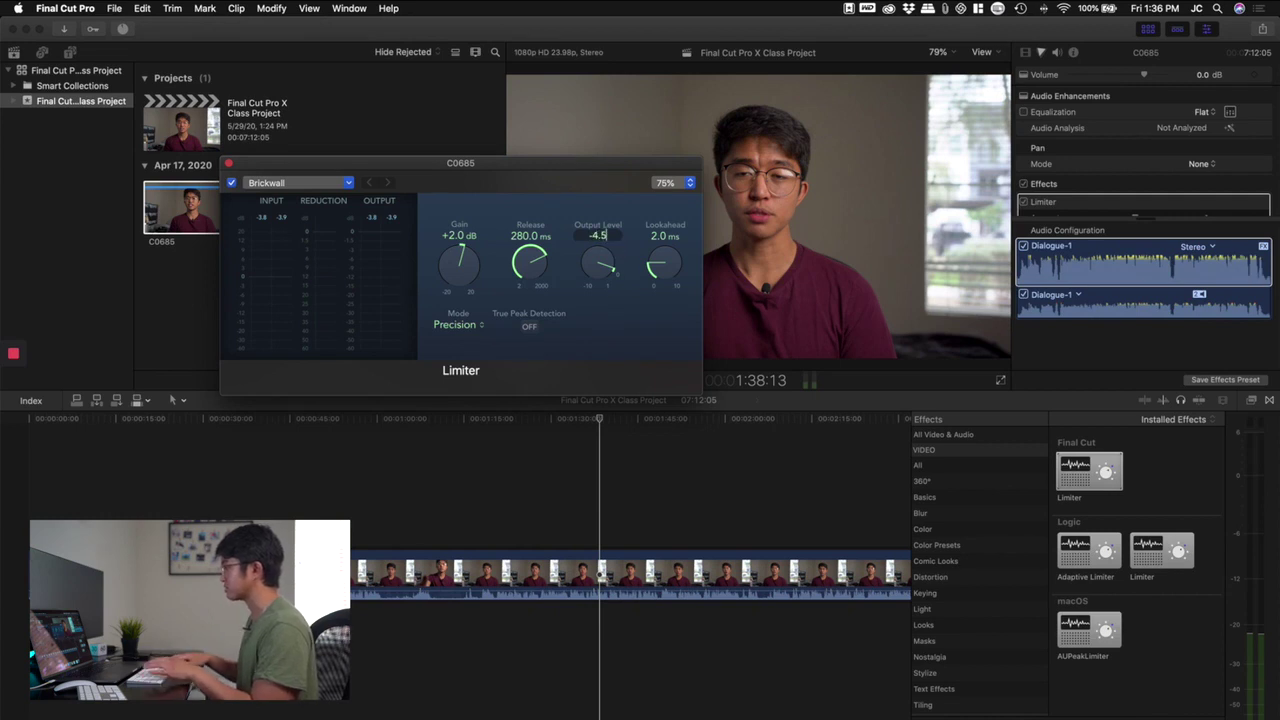
key(Return)
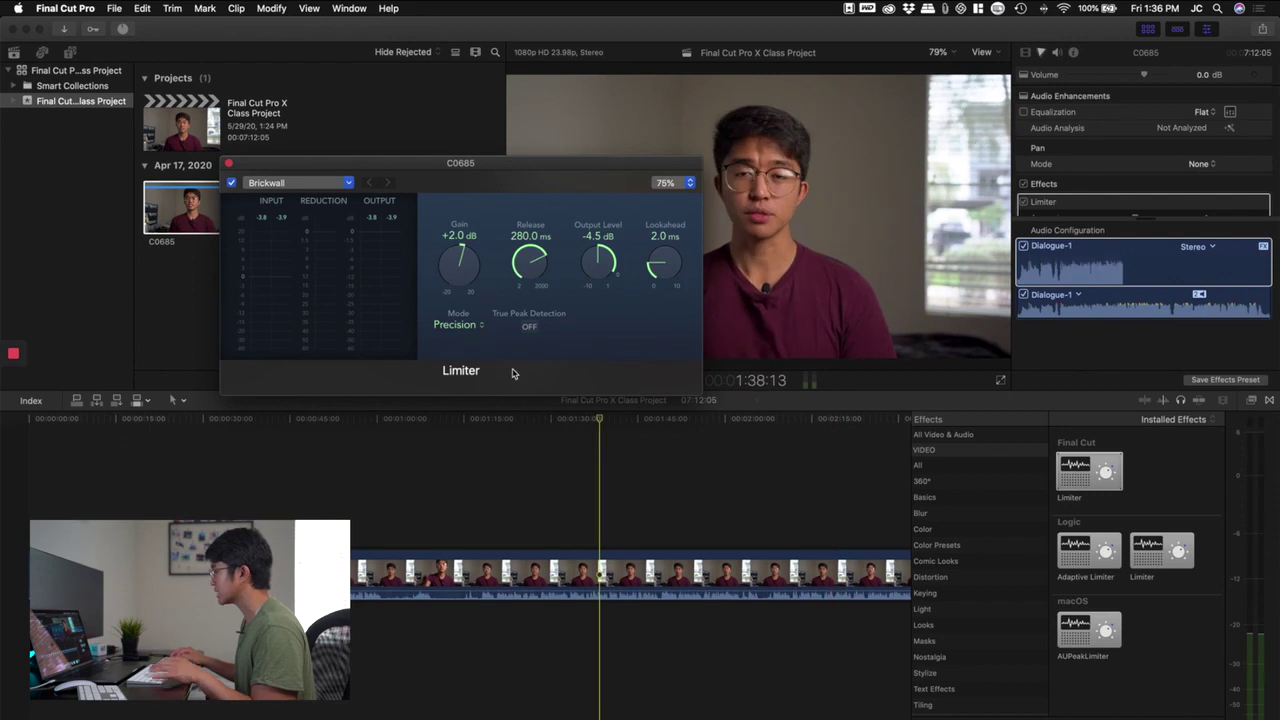
Step: Play back the clip to check its limited audio levels, and set the Limiter's gain to 5 dB
click(527, 509)
key(space)
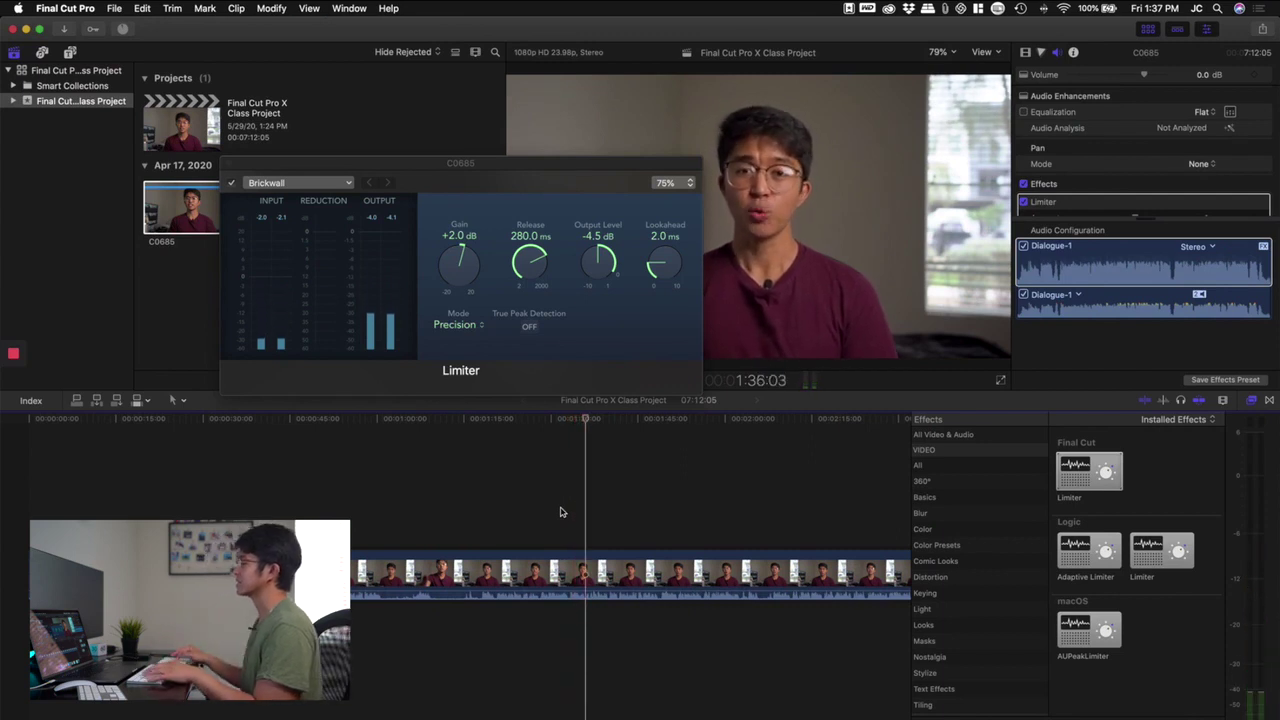
click(456, 237)
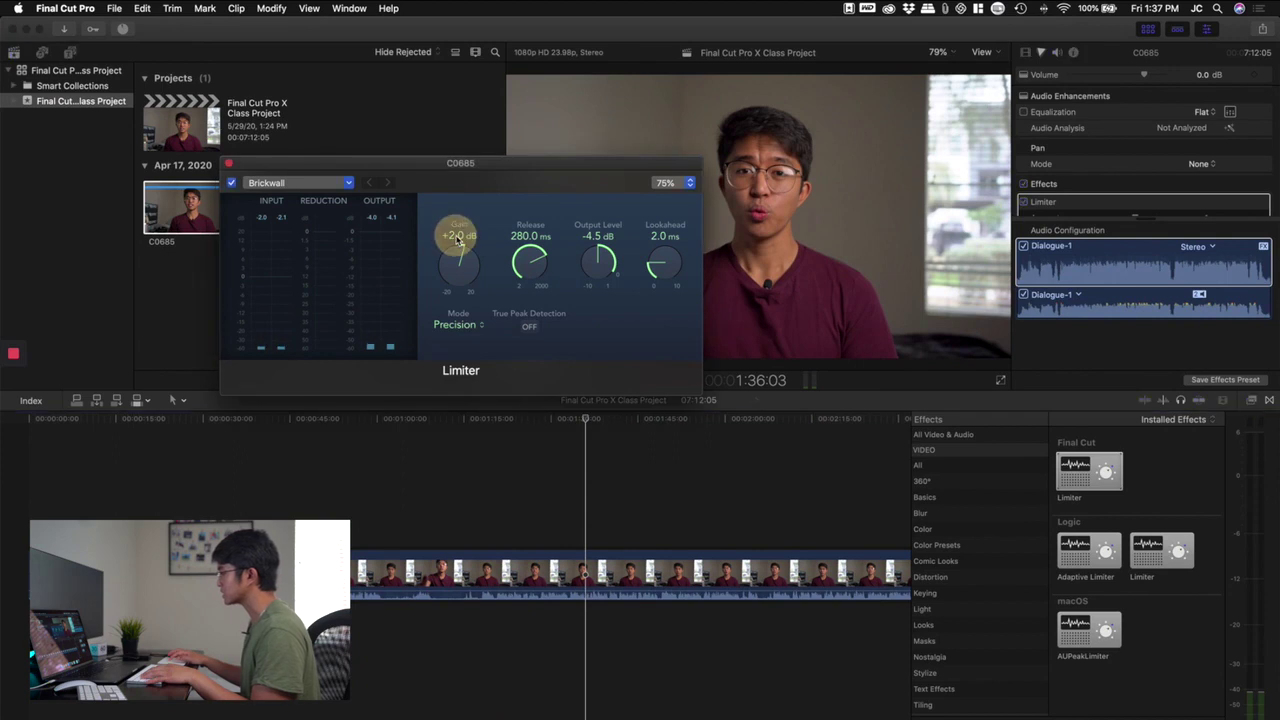
double_click(456, 237)
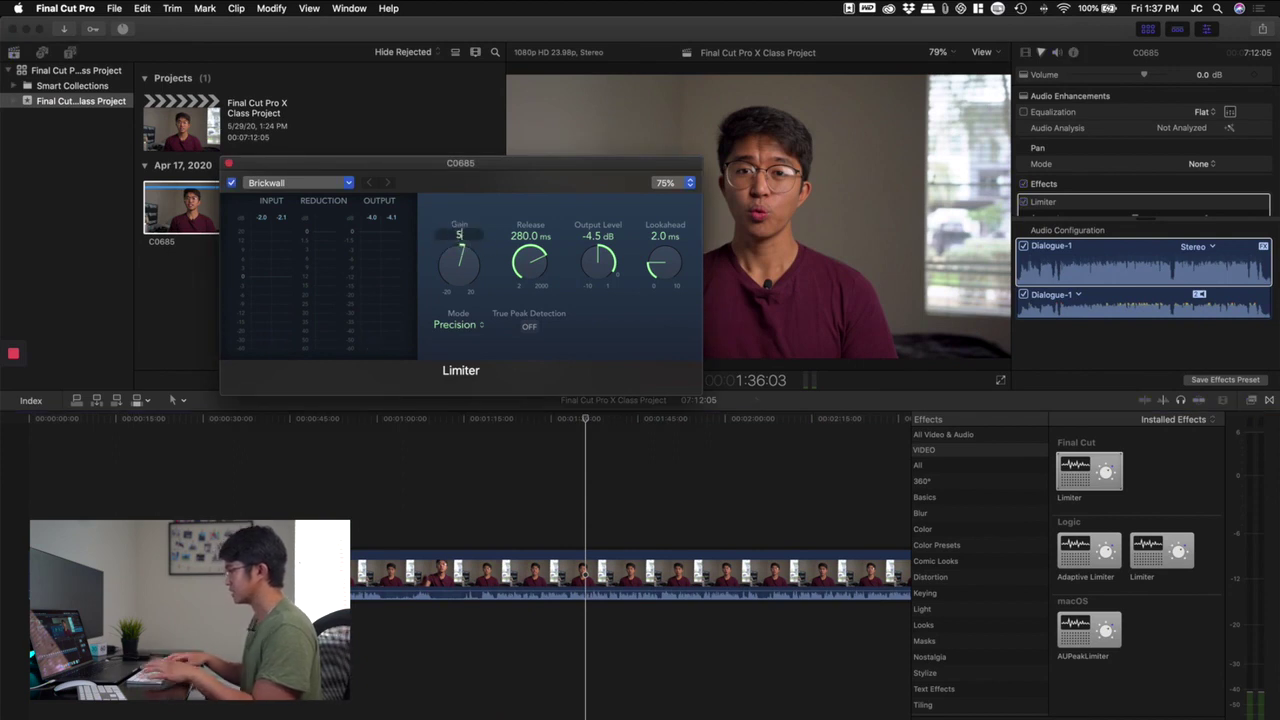
text(5)
key(Return)
Step: Play the clip from about 1:19 and from about 1:44 to check its levels at 5 dB gain
click(490, 458)
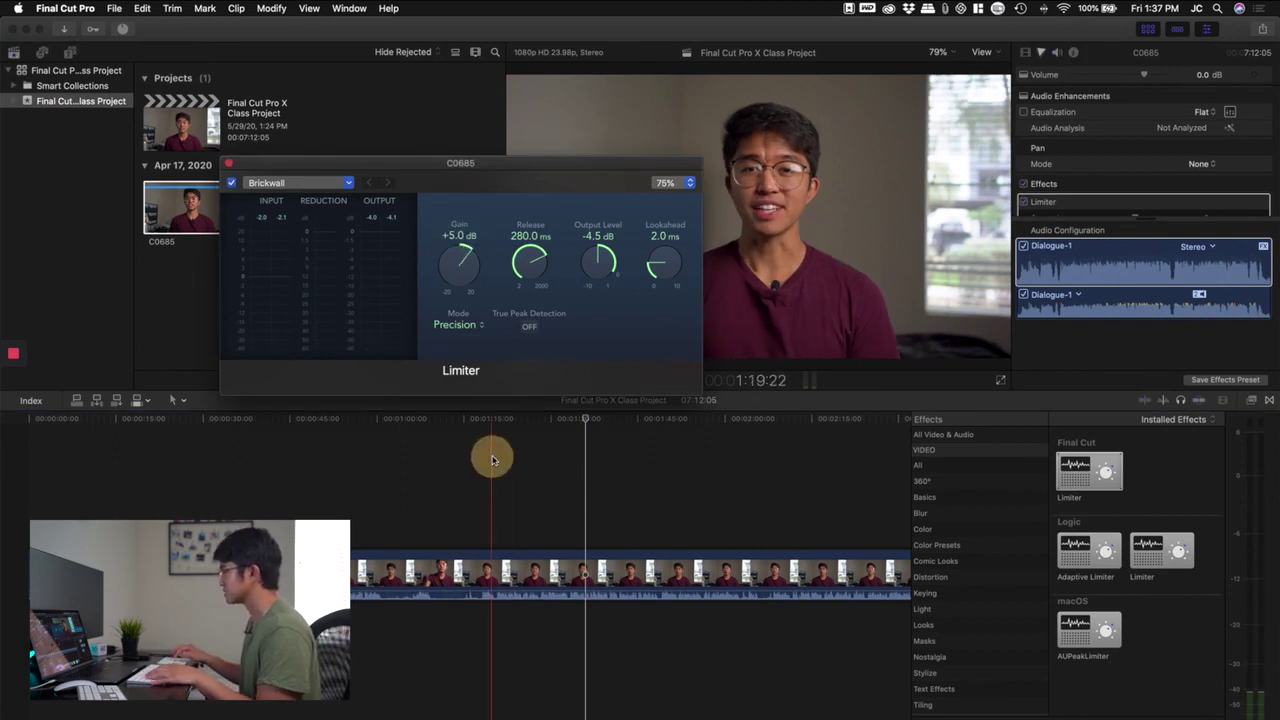
key(space)
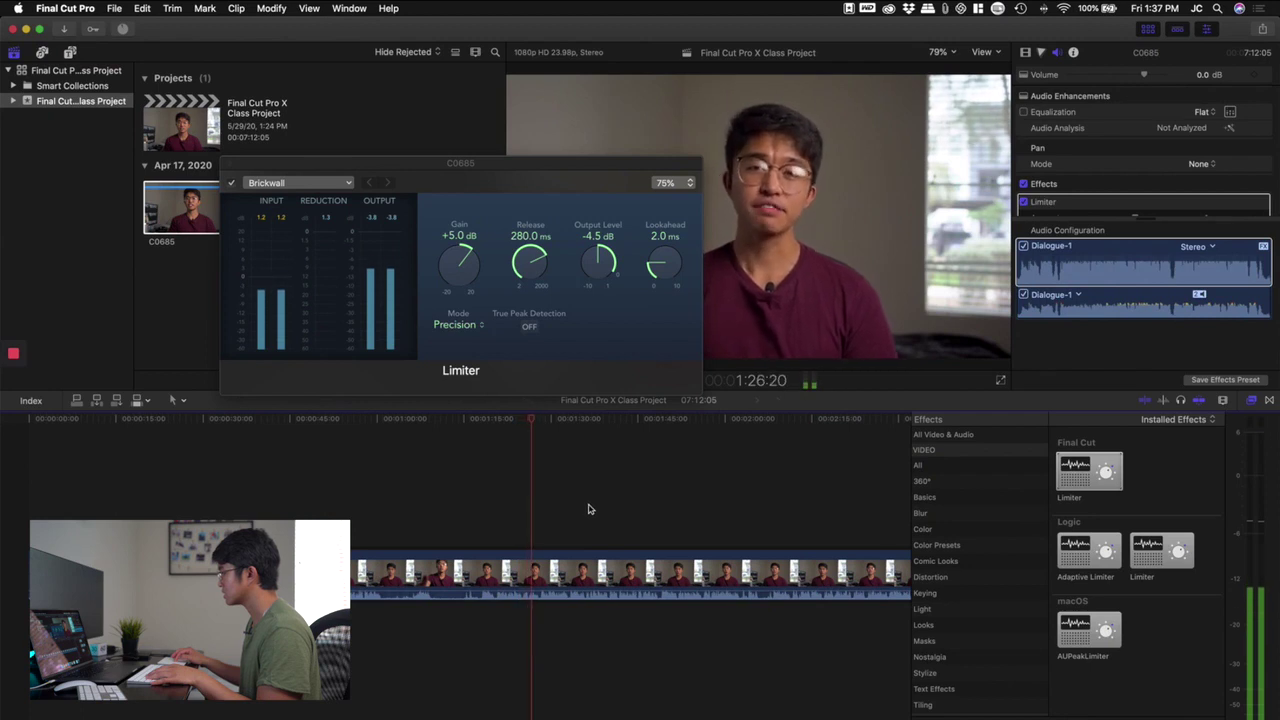
click(632, 488)
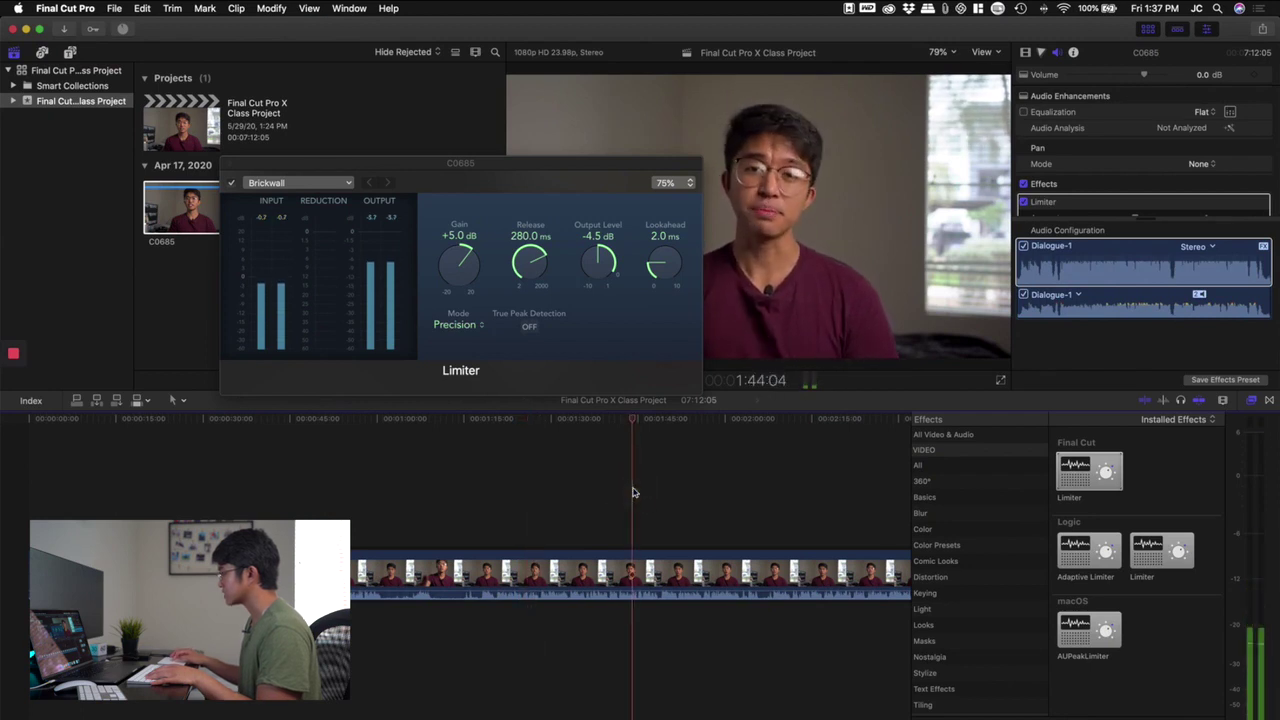
Step: Set the Limiter's gain to 7 dB
click(460, 237)
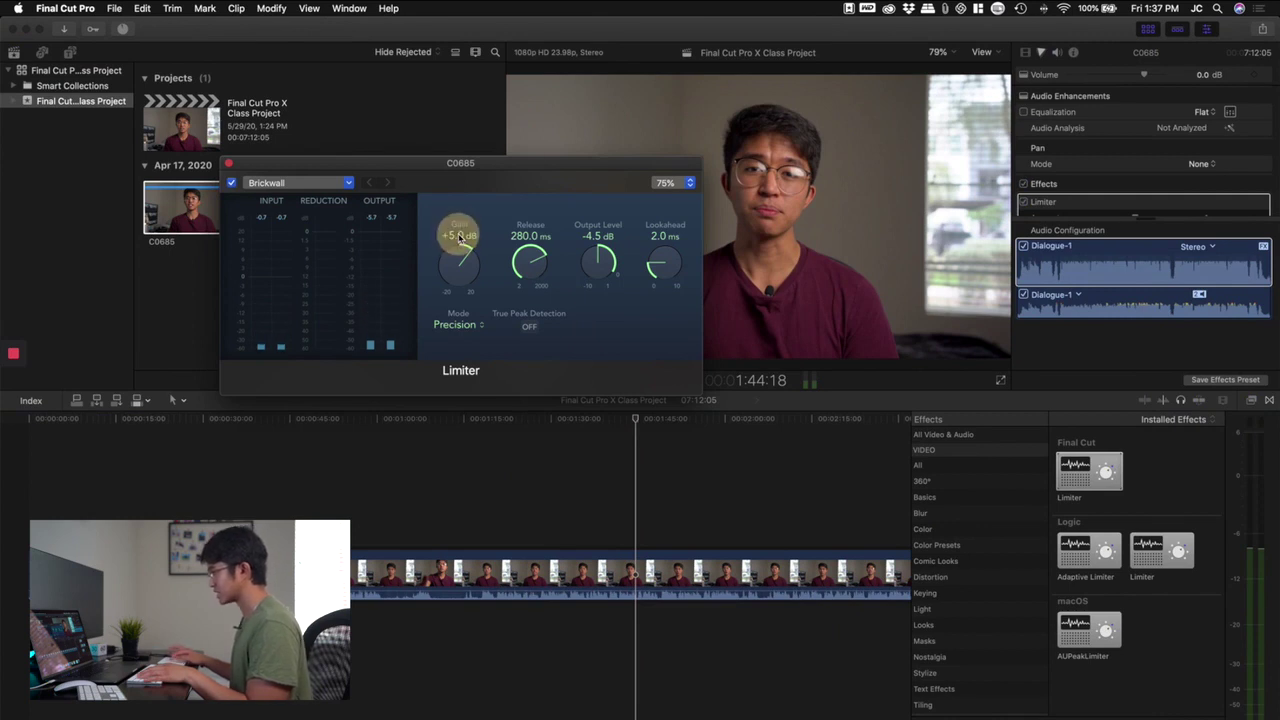
double_click(459, 235)
key(Return)
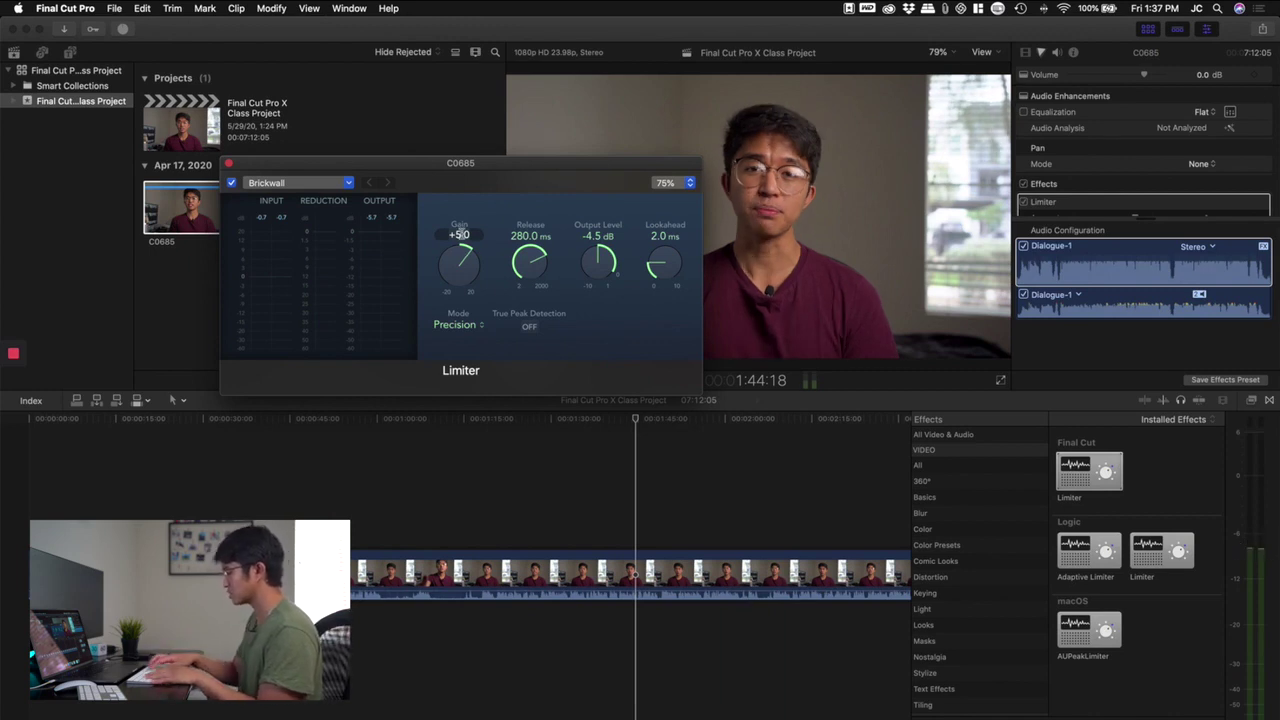
key(Return)
Step: Play two passages of the clip to check its levels at 7 dB gain, and return to the Limiter window
click(491, 486)
key(space)
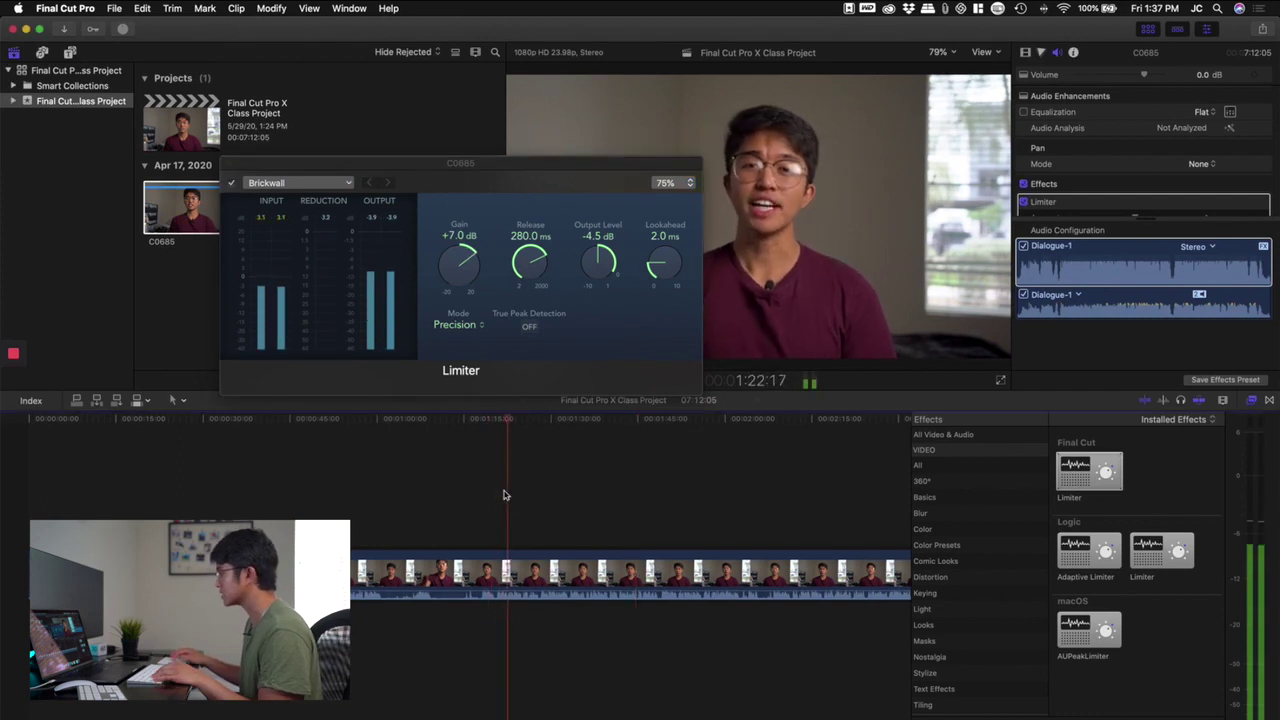
click(620, 510)
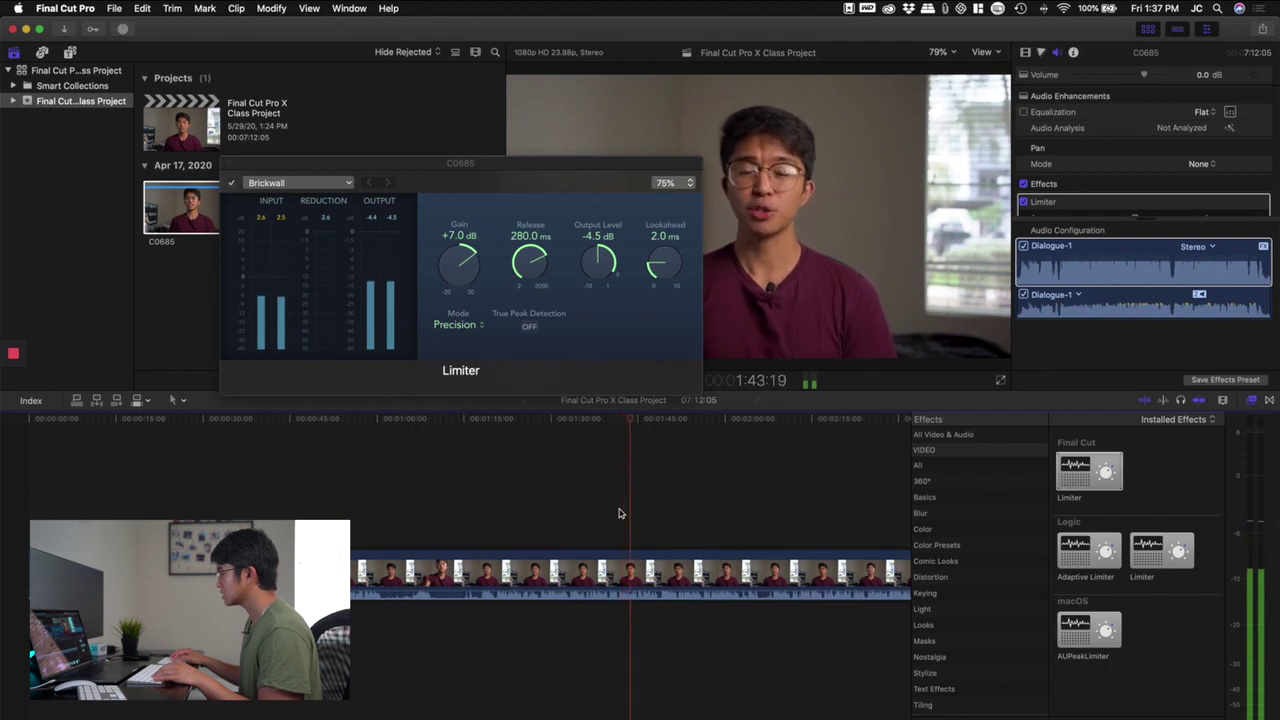
key(space)
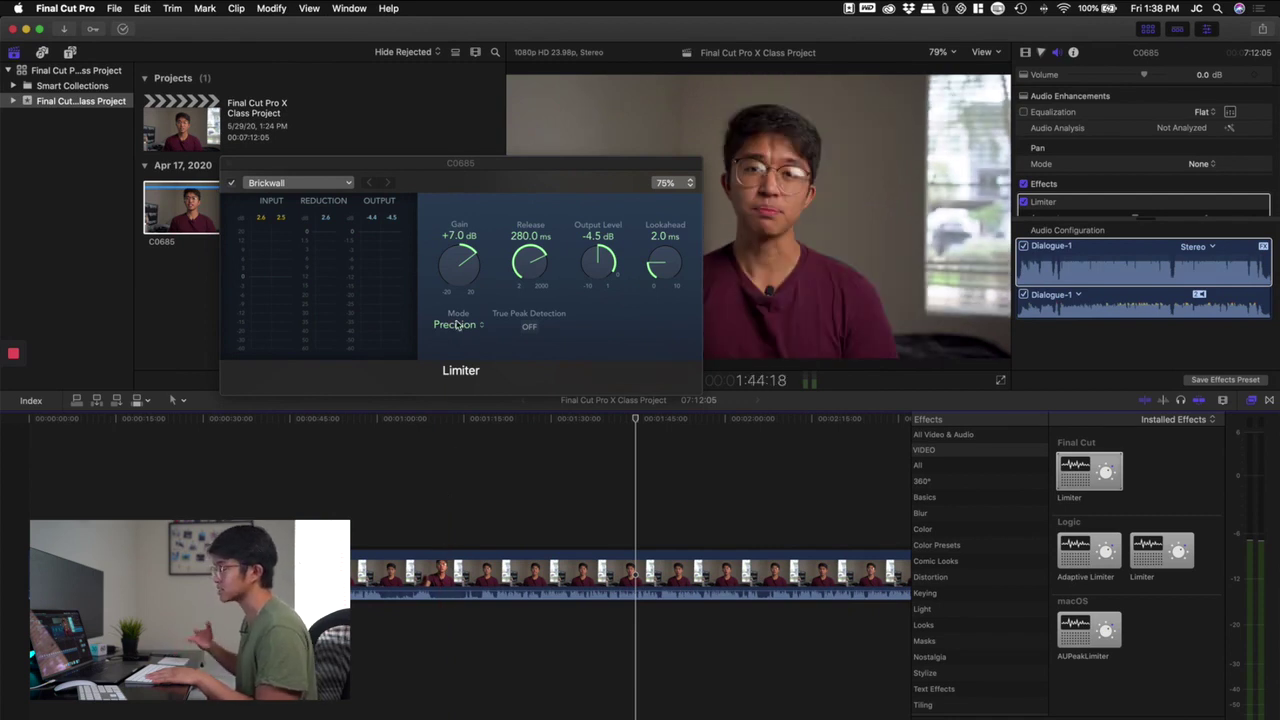
click(373, 170)
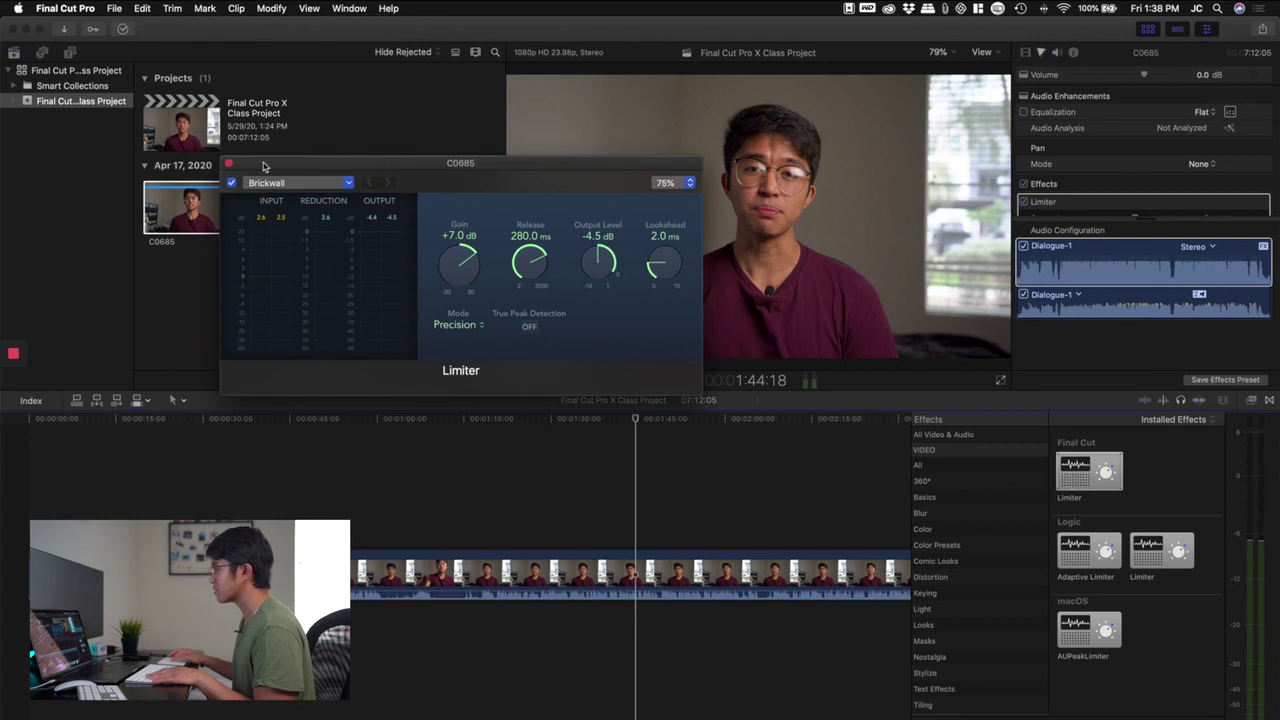
Step: Close the Limiter window, search the effects for "channel", and apply Channel EQ to the C0685 clip in the timeline
click(230, 165)
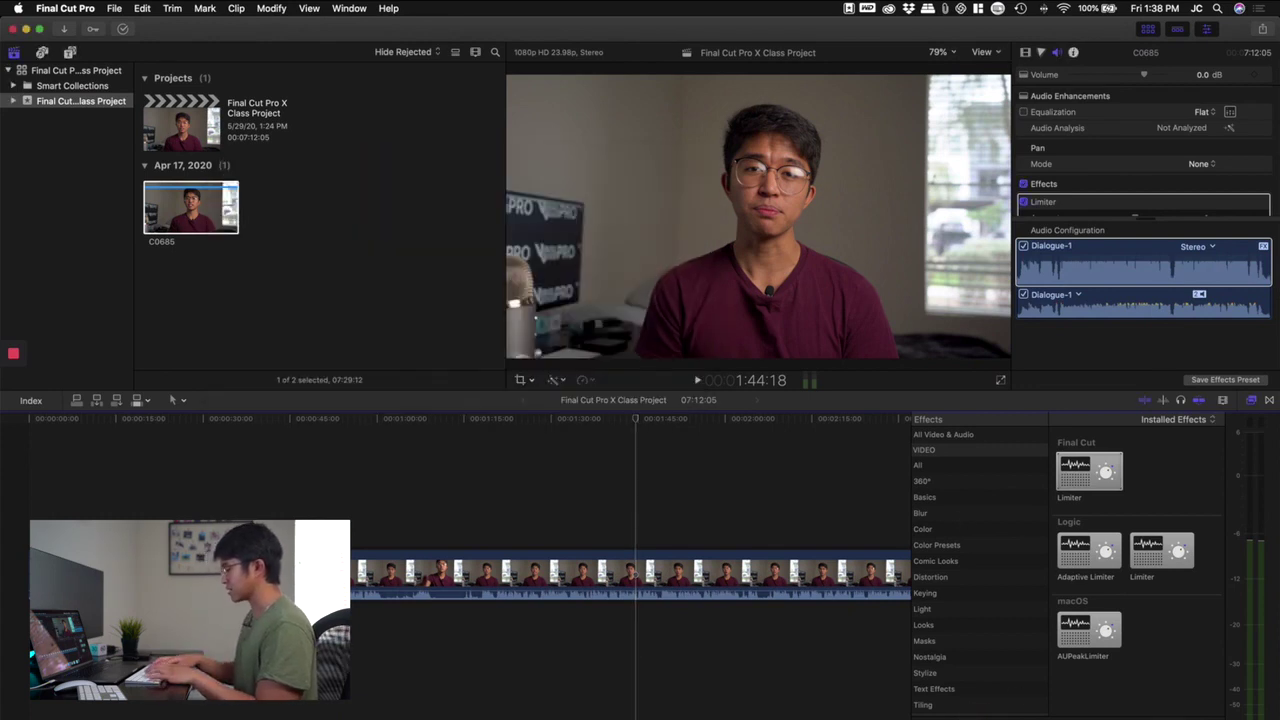
text(channel)
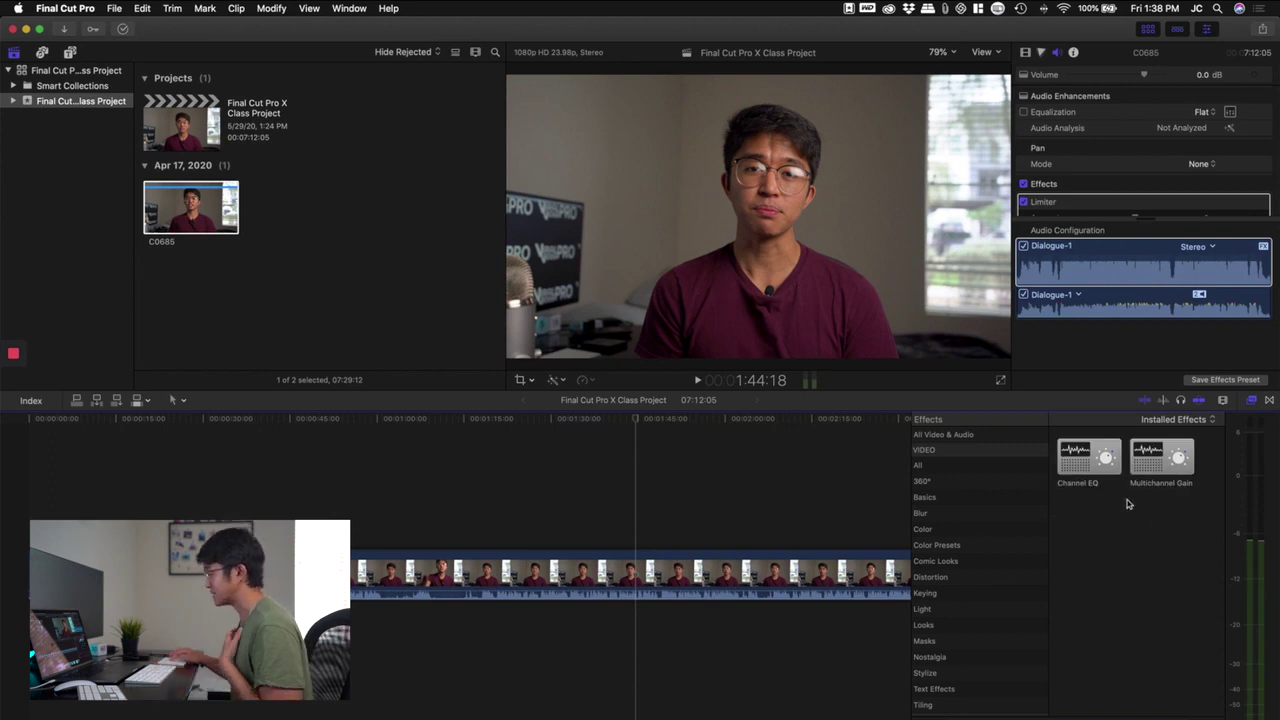
drag(1096, 470, 695, 568)
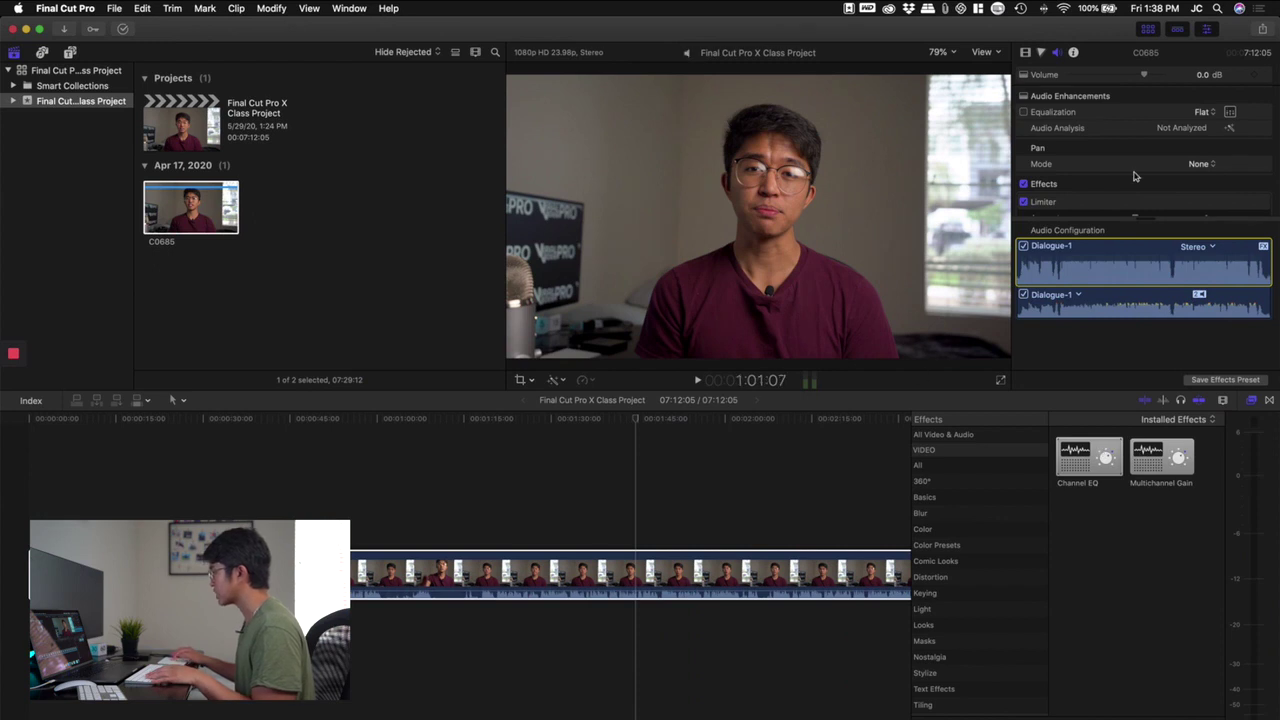
Step: Open the clip's Channel EQ editor and choose the Male Narration preset
scroll(1095, 176, down, 3)
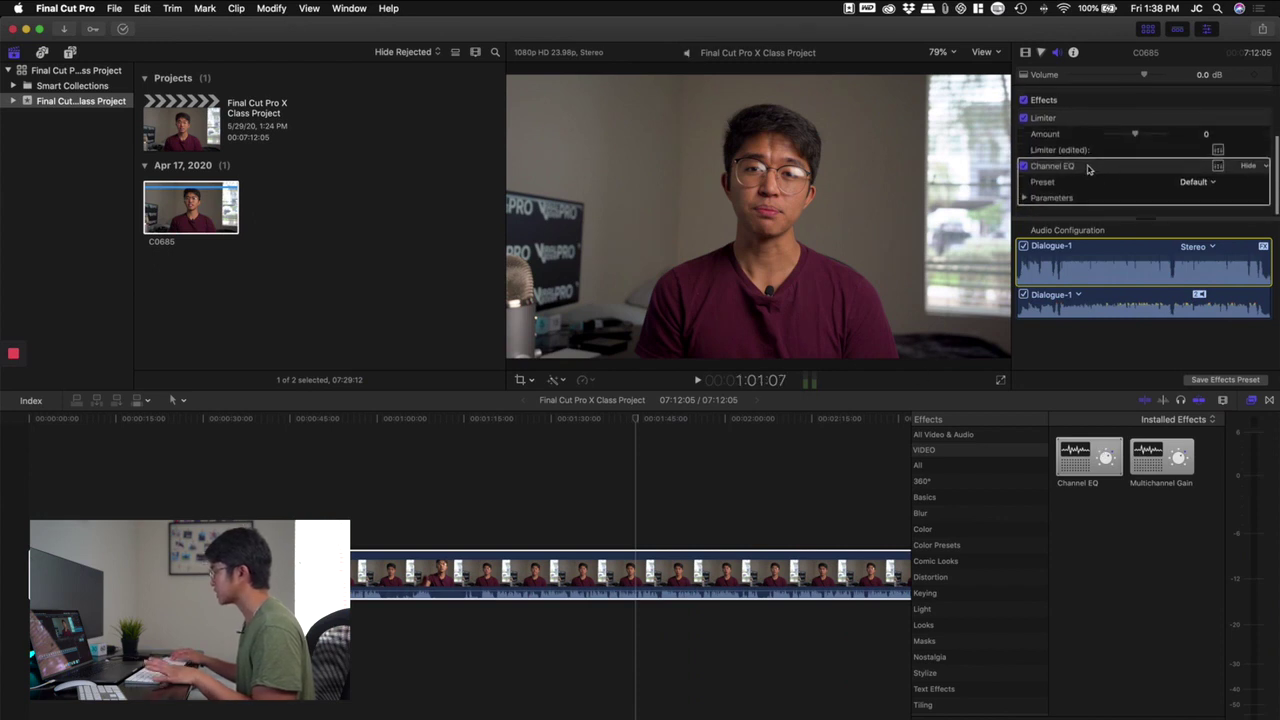
click(1218, 168)
drag(400, 358, 587, 147)
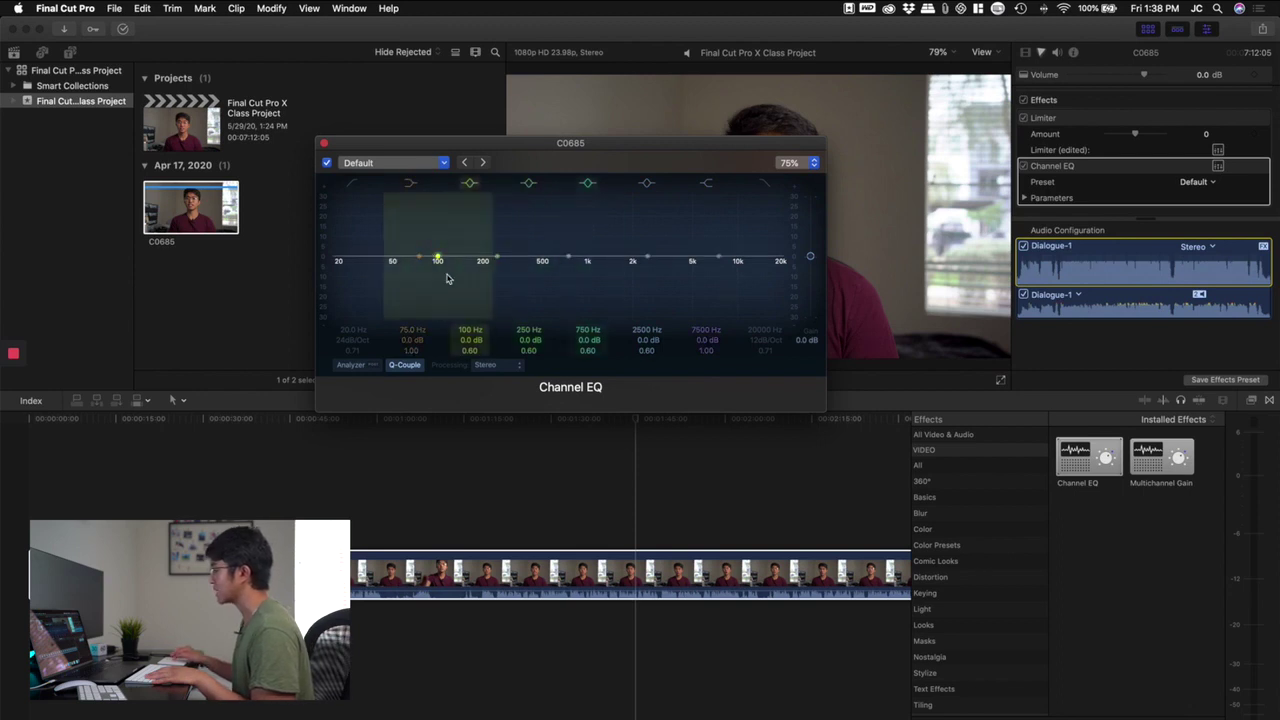
click(398, 165)
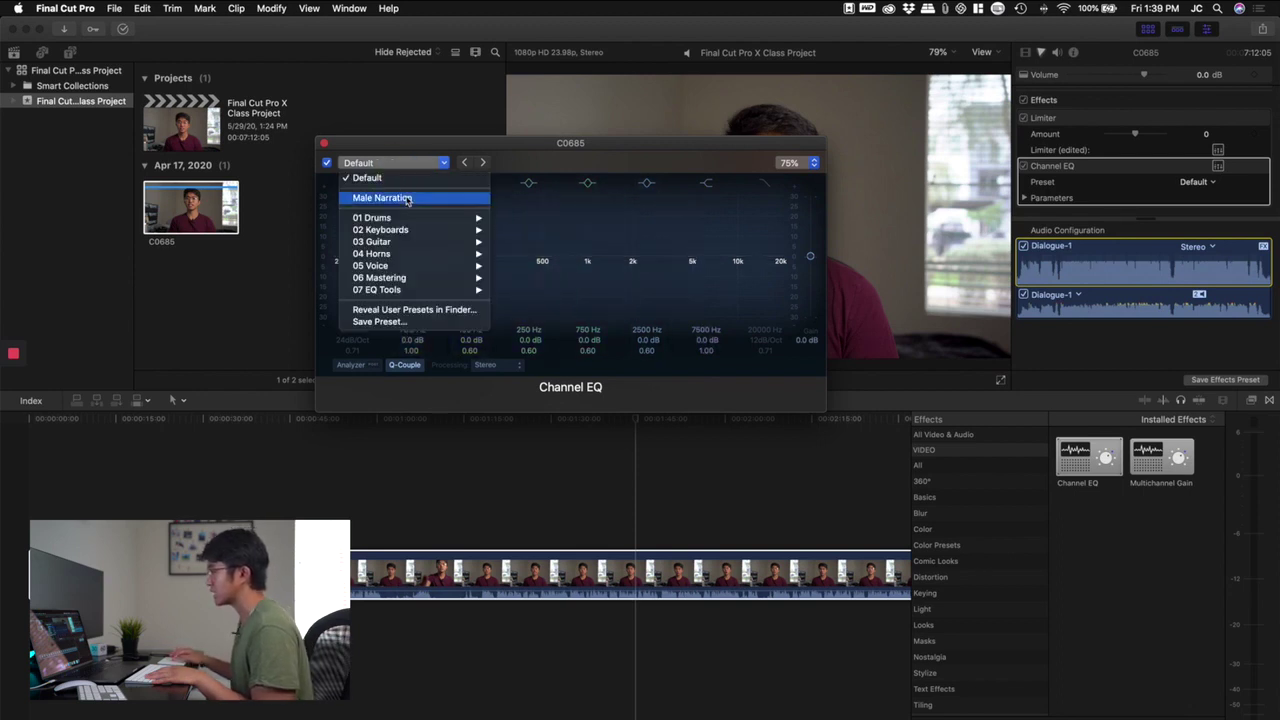
click(406, 202)
click(617, 162)
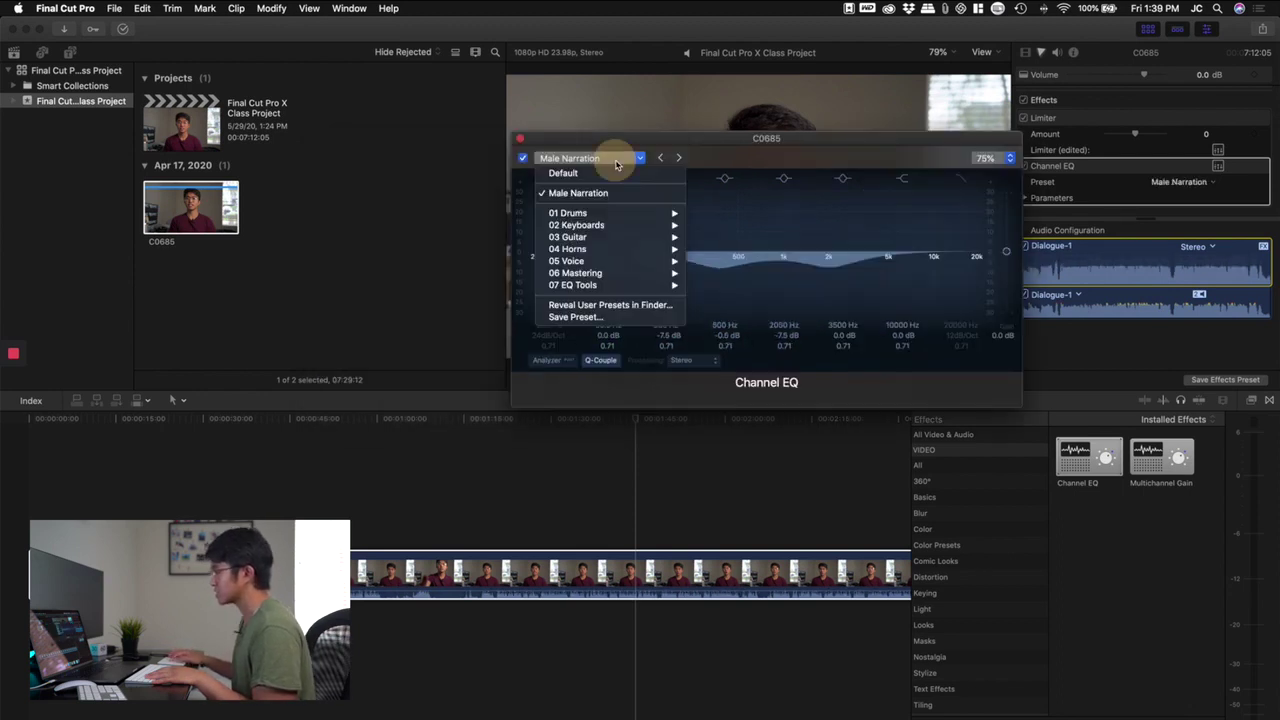
click(617, 162)
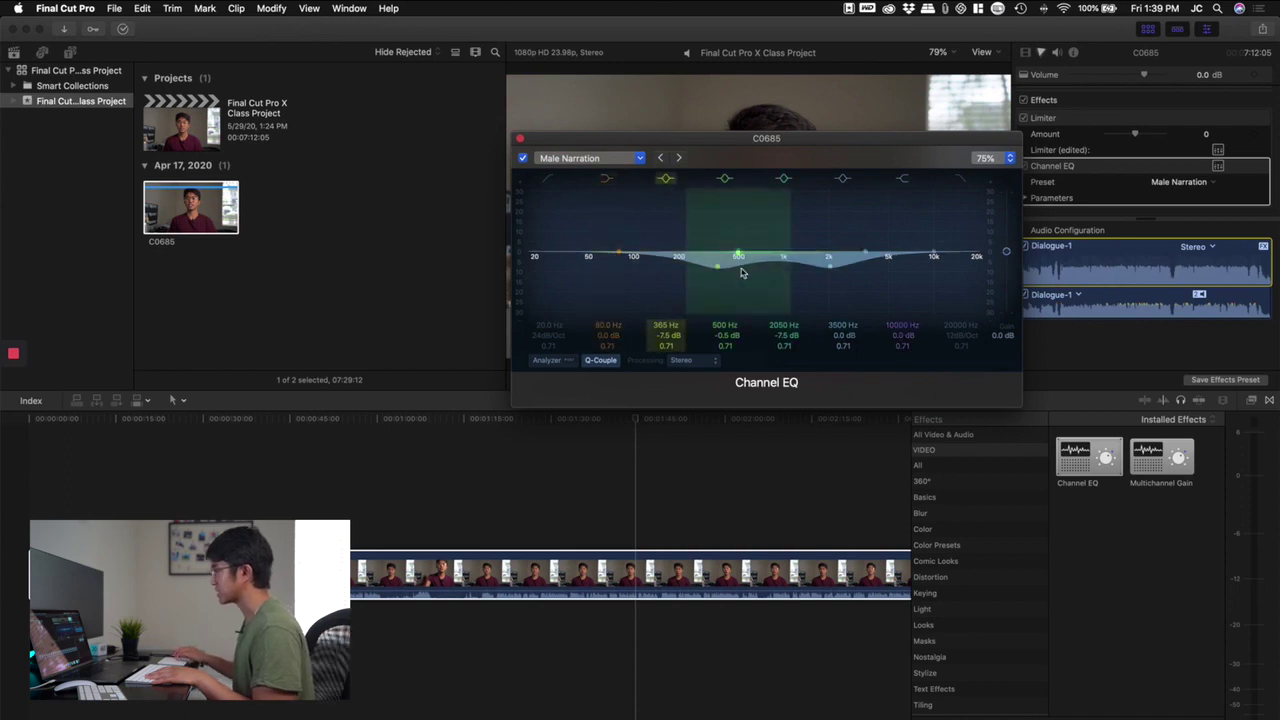
Step: Examine the Channel EQ's band frequencies, gains and available presets without changing them, and close its window
double_click(607, 325)
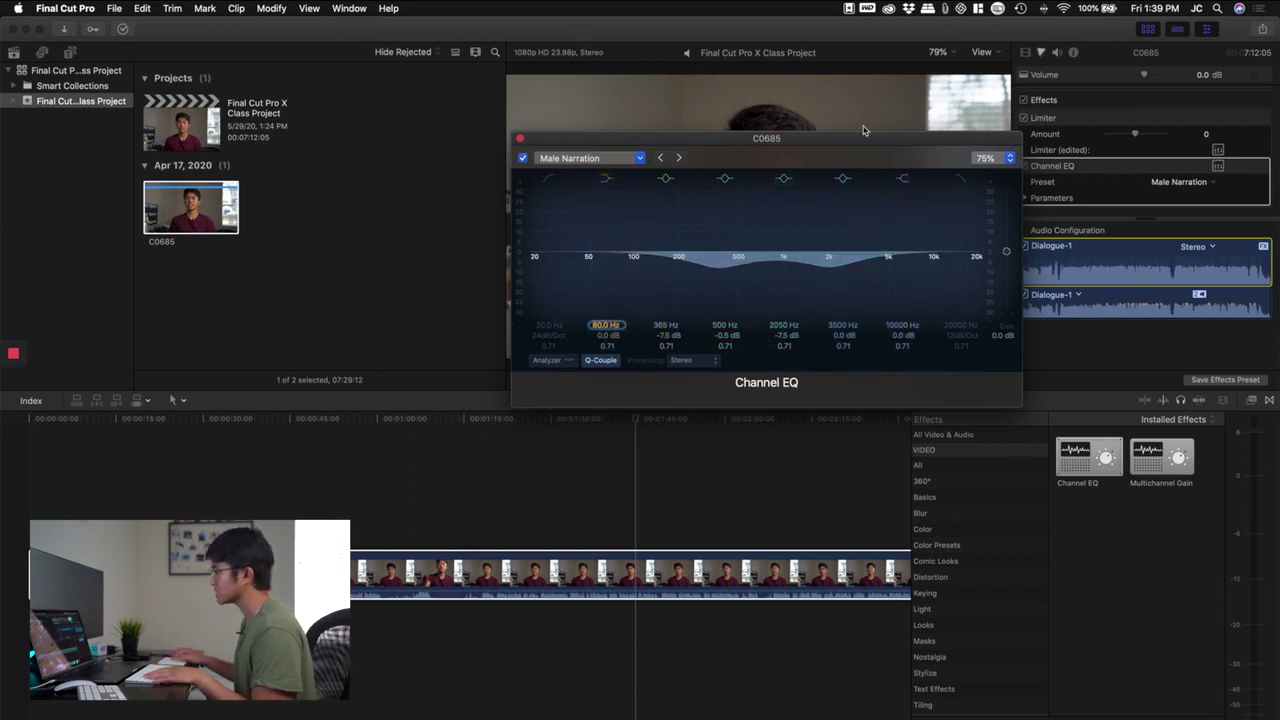
drag(845, 138, 748, 137)
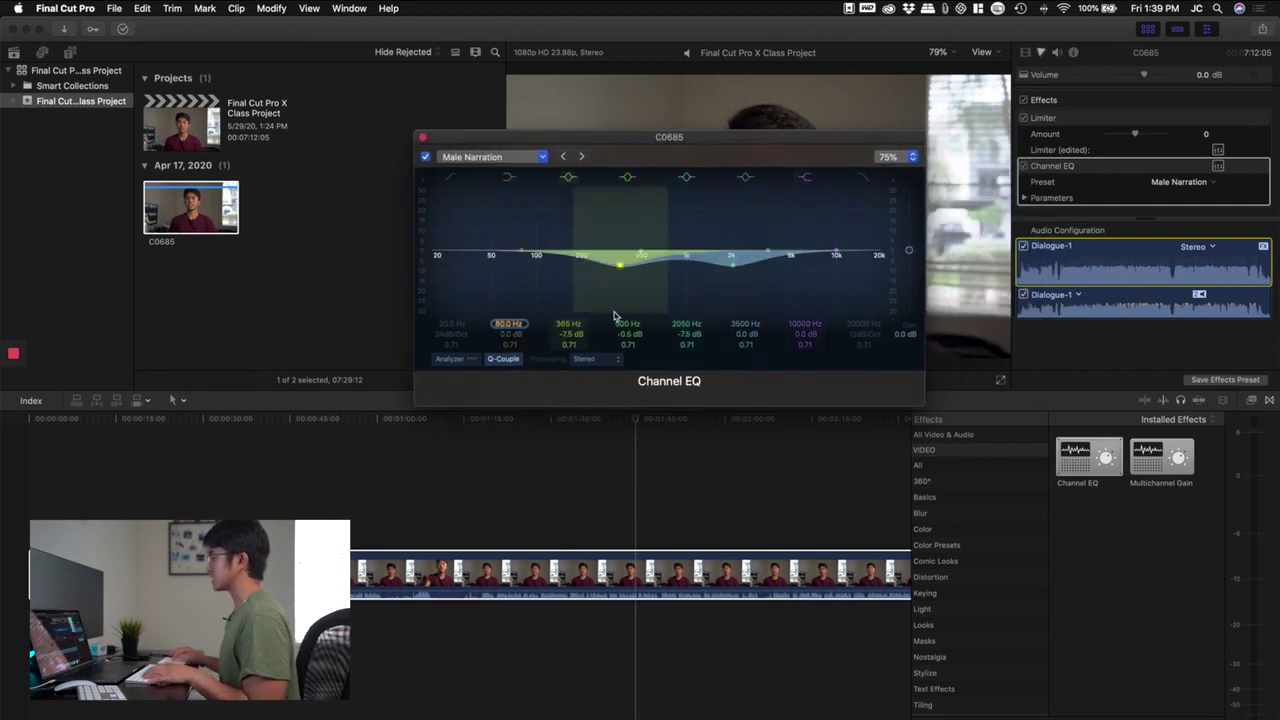
double_click(519, 334)
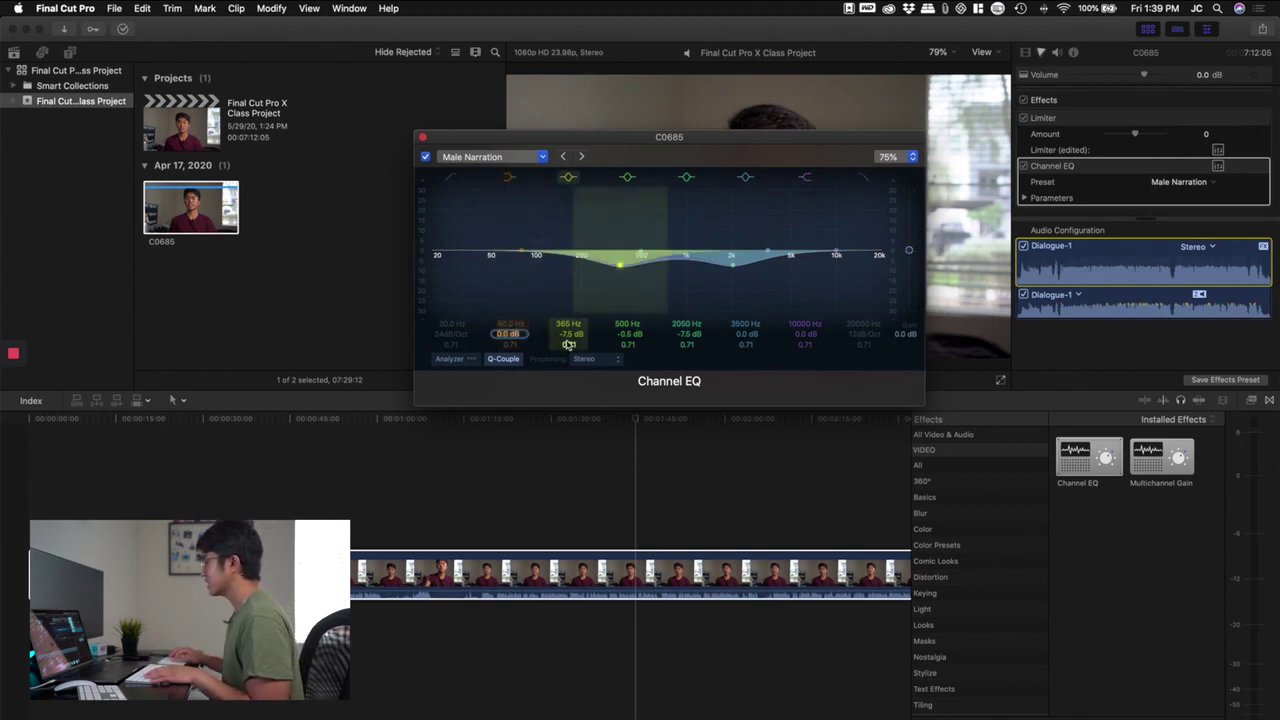
click(476, 156)
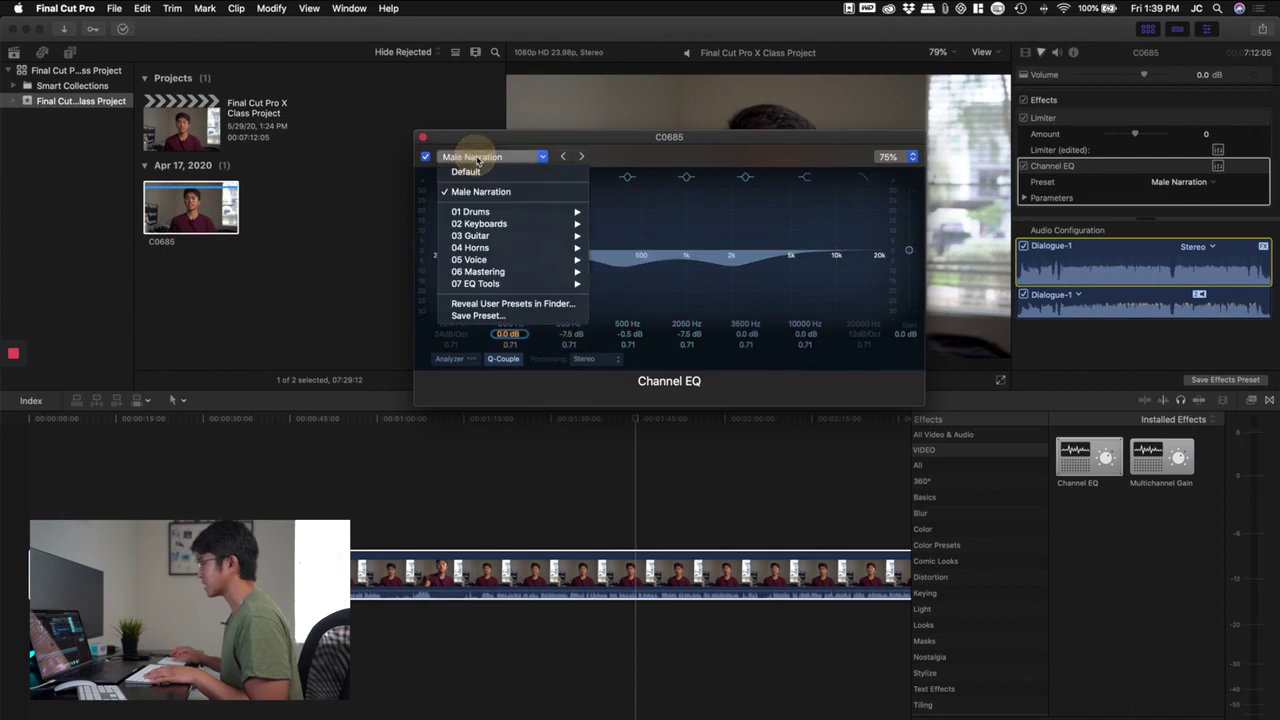
mouse_move(508, 272)
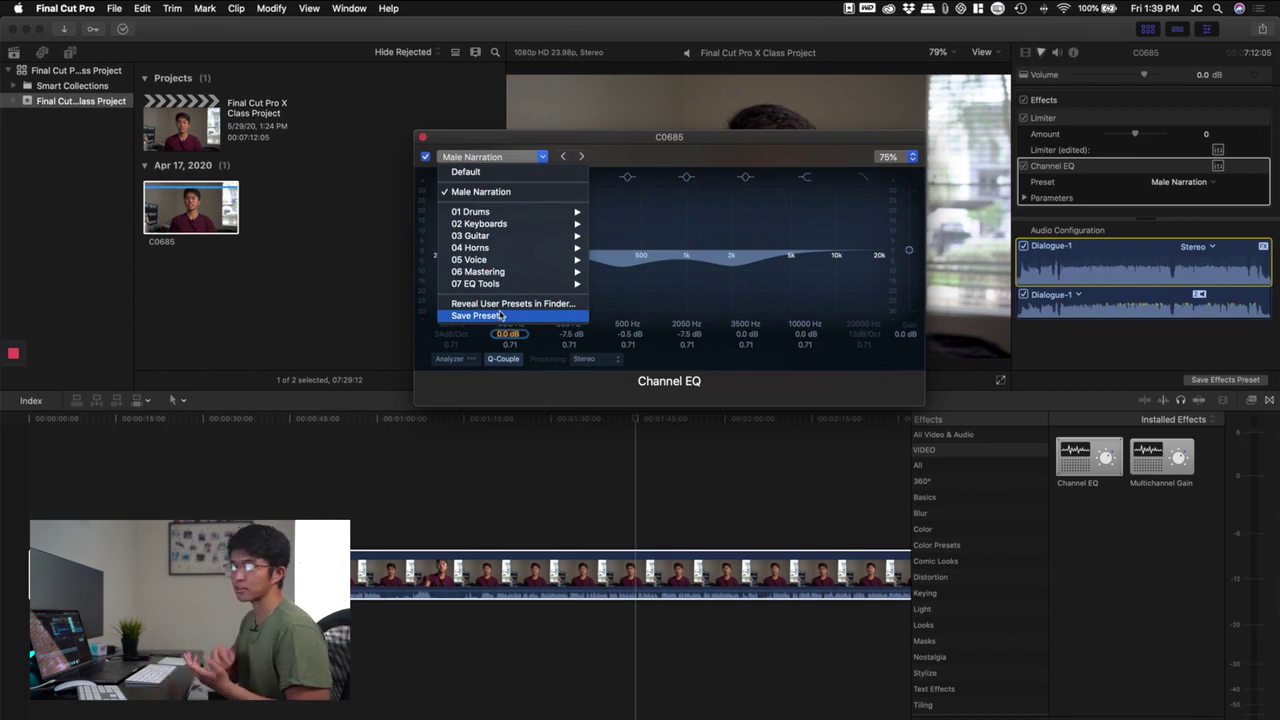
click(508, 201)
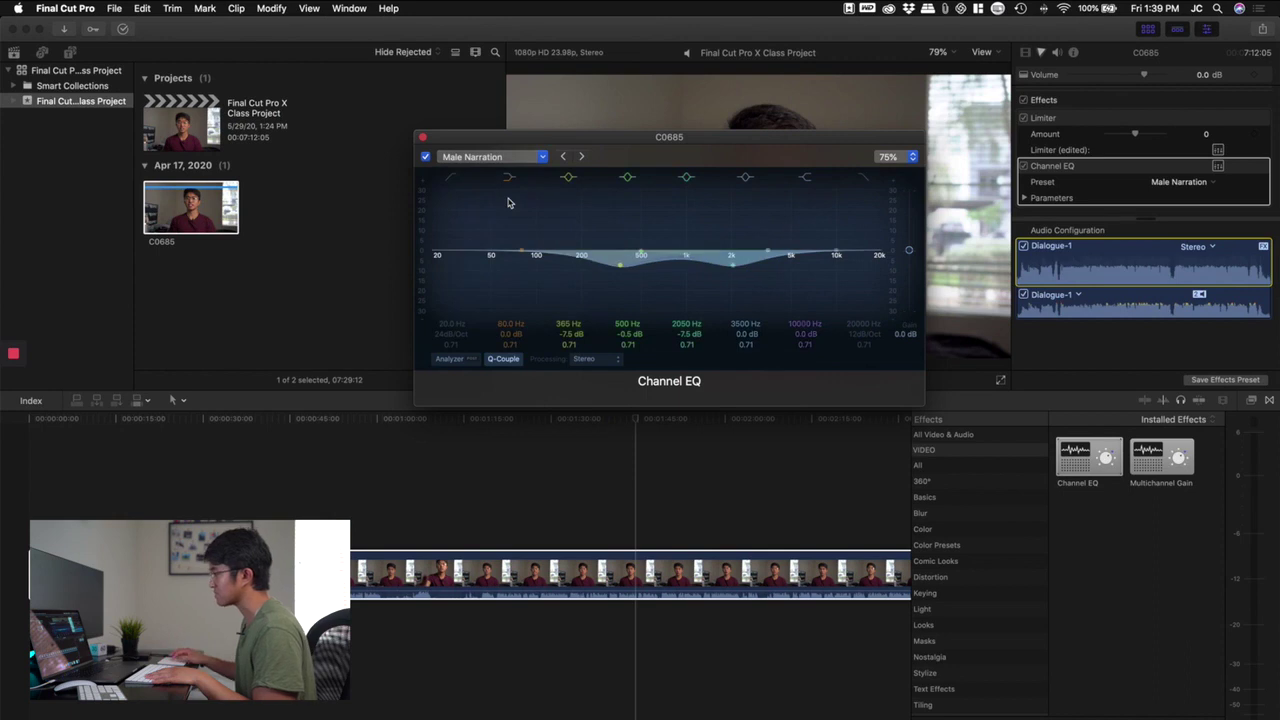
click(500, 157)
click(506, 172)
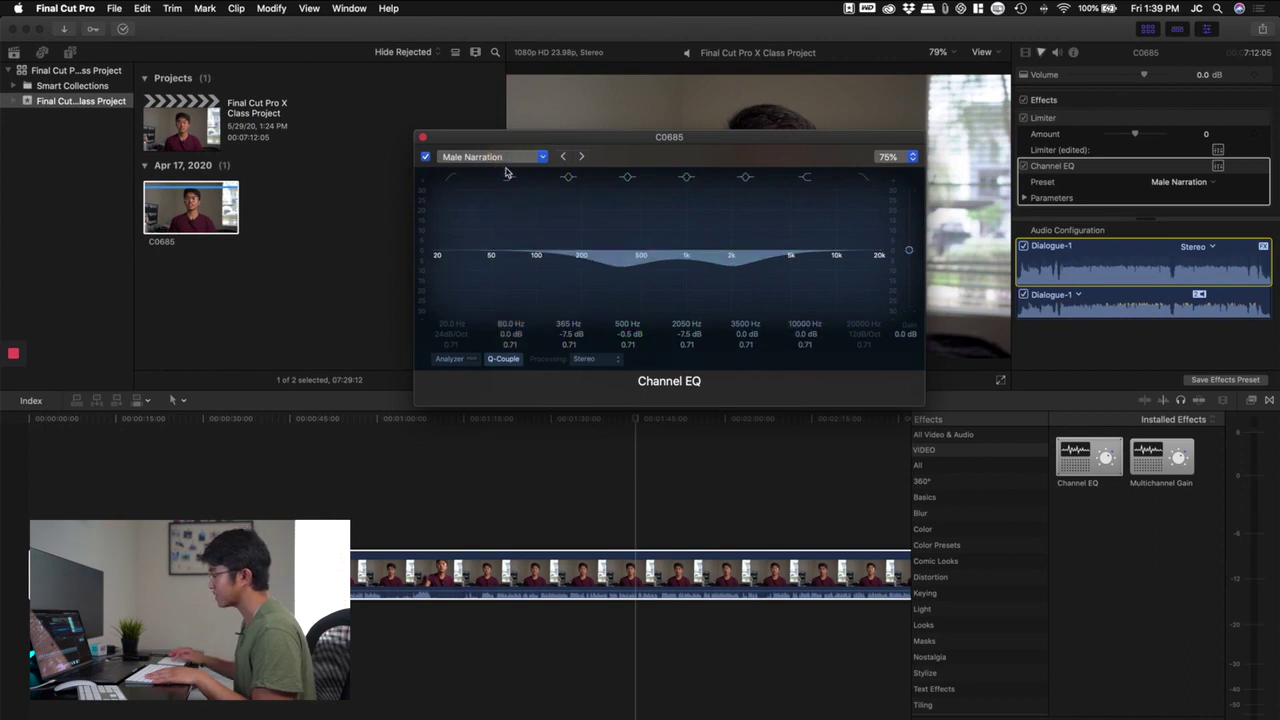
click(423, 137)
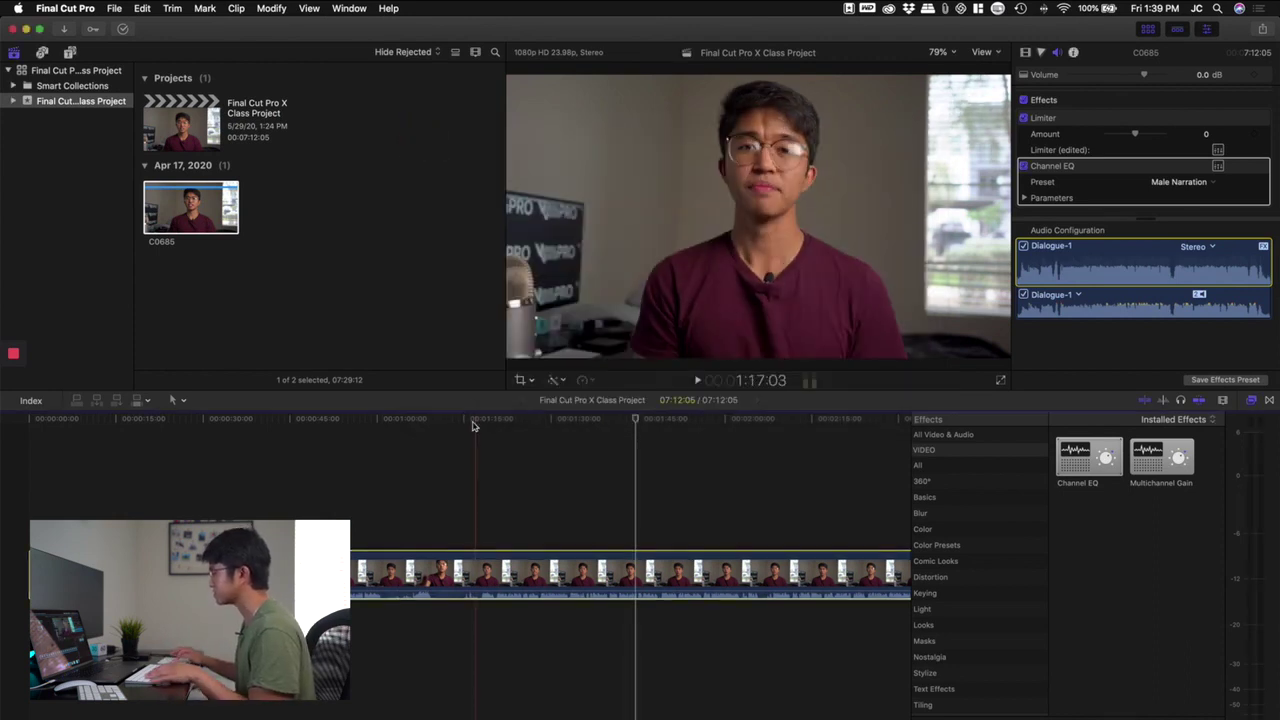
Step: Play the clip from about 1:48 and from about 2:13 to check its sound with the Channel EQ applied
click(494, 486)
click(657, 498)
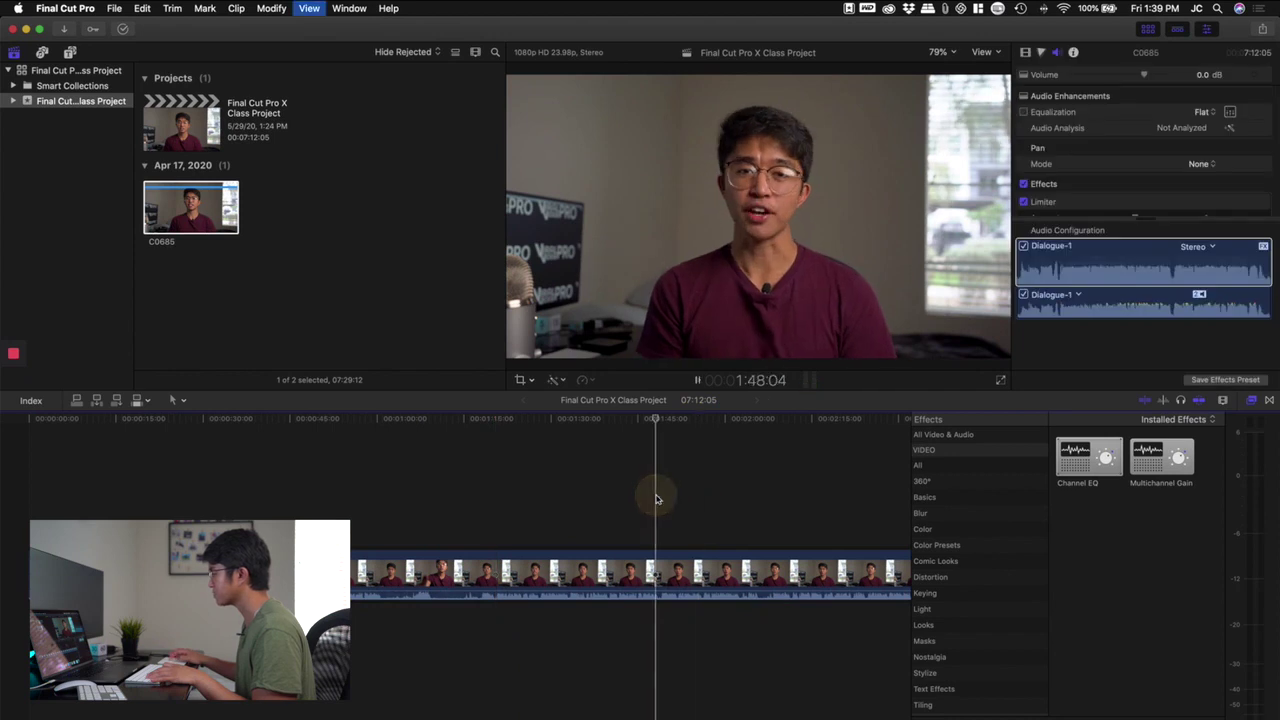
key(space)
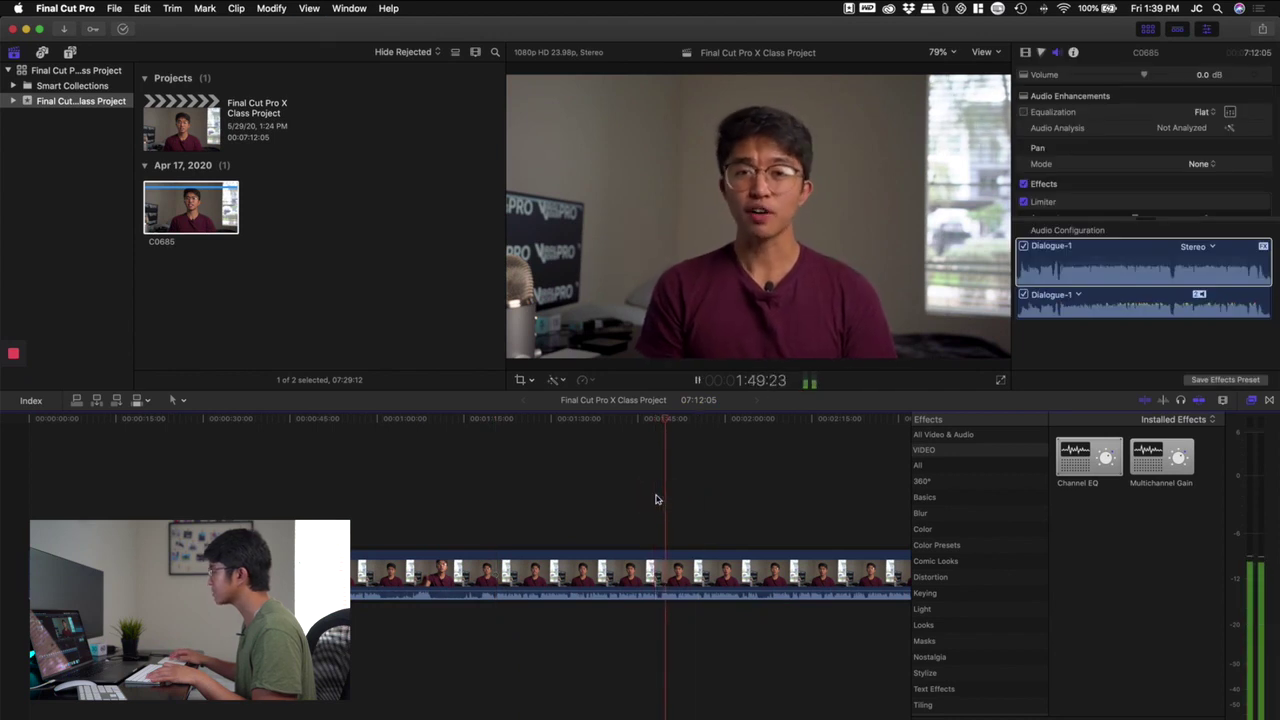
scroll(656, 499, right, 5)
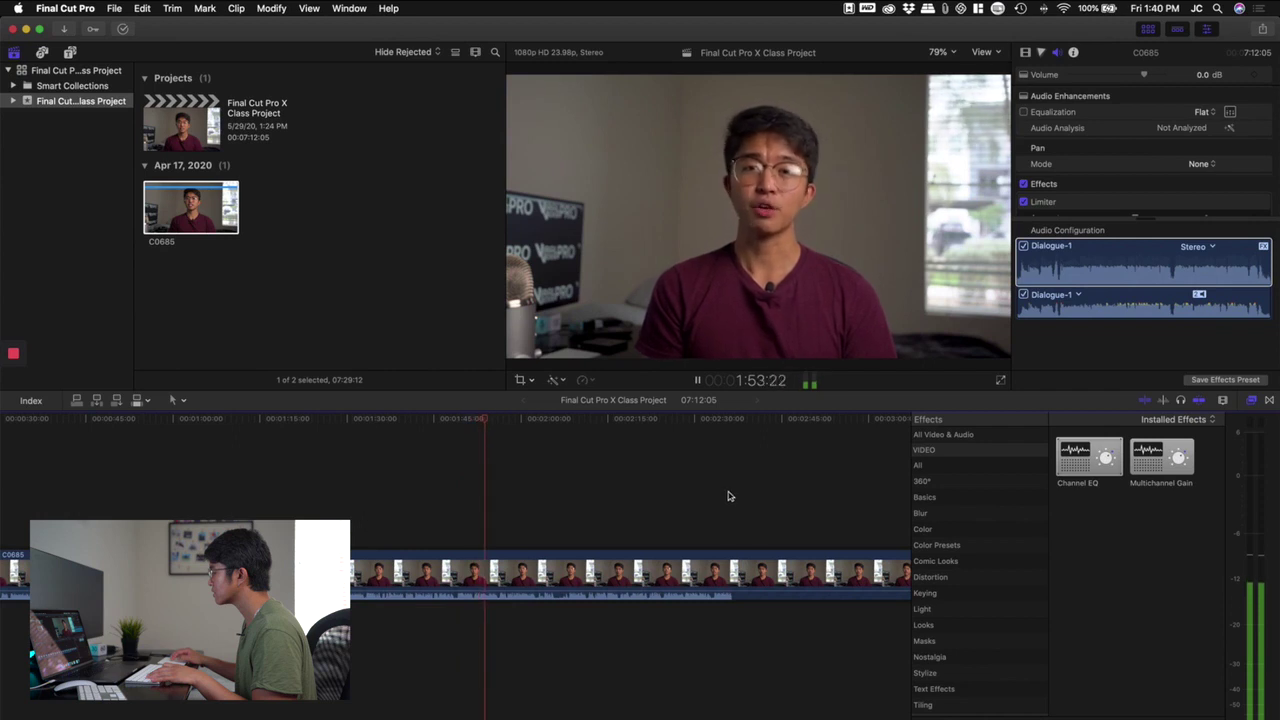
click(596, 512)
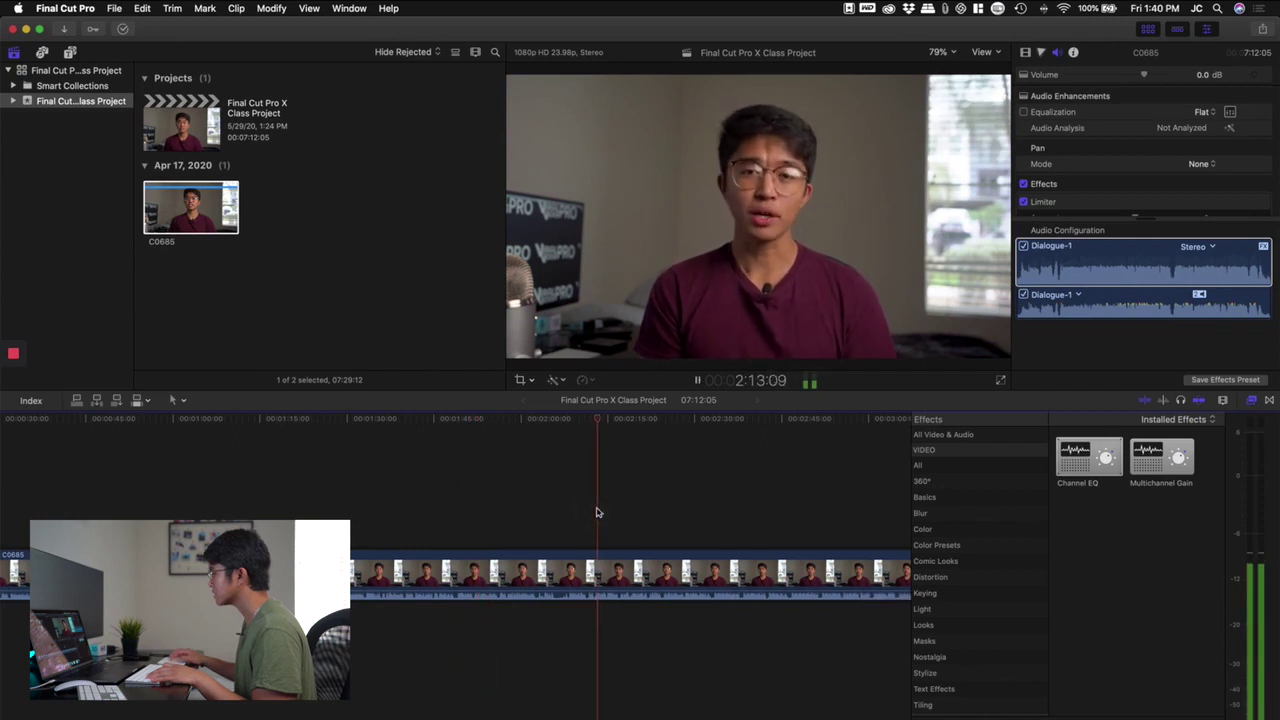
key(space)
Step: Disable all of the clip's audio effects and play it from about 2:14 to hear the unprocessed sound
click(1025, 52)
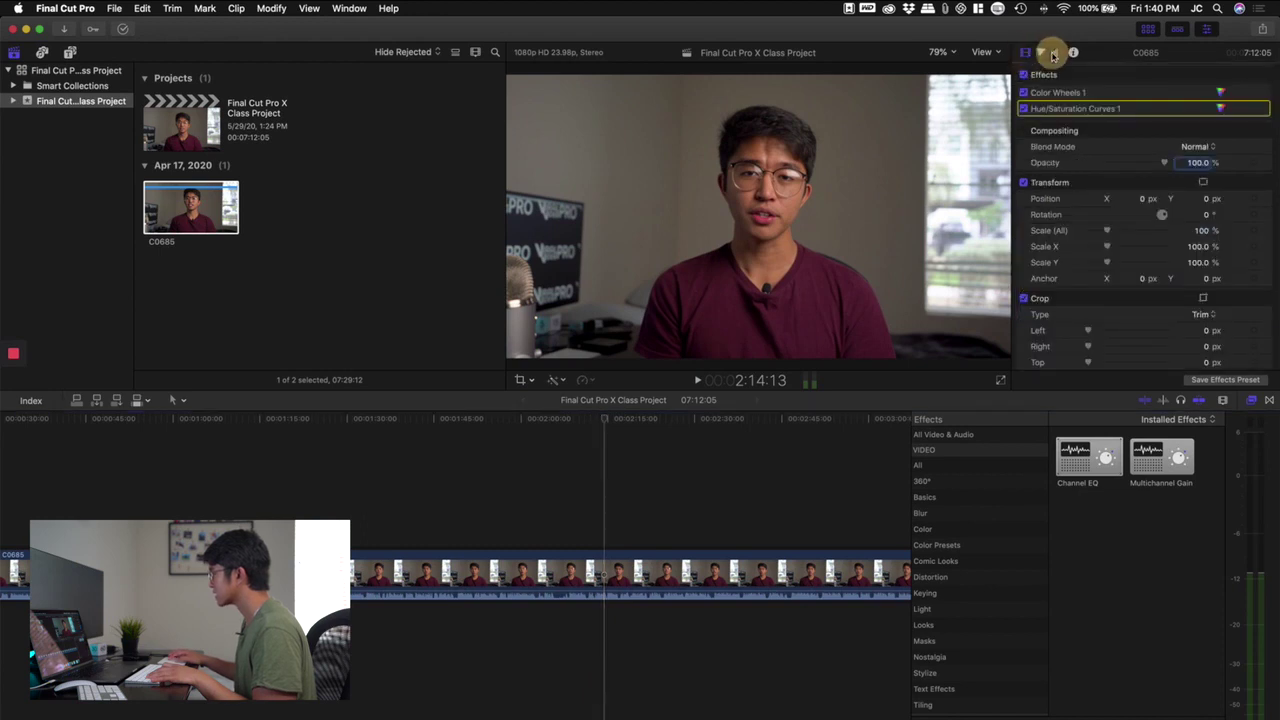
click(1053, 55)
scroll(1040, 162, down, 5)
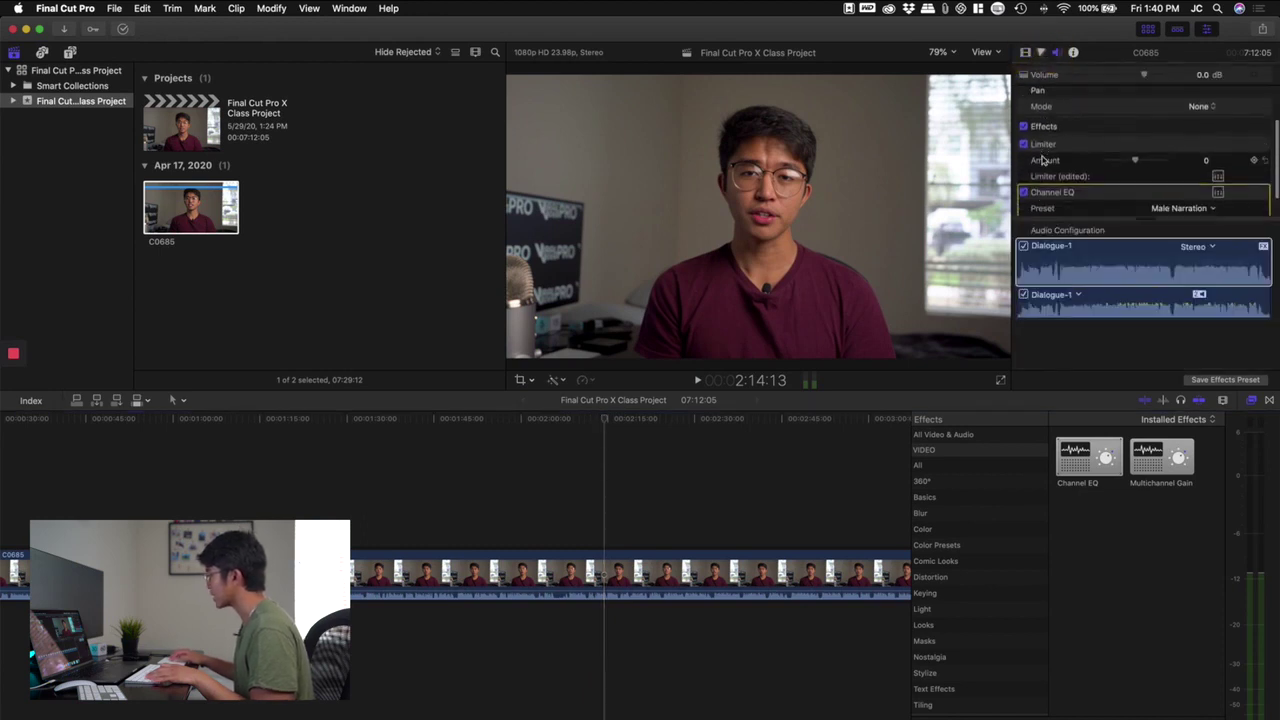
click(1023, 127)
click(604, 472)
key(space)
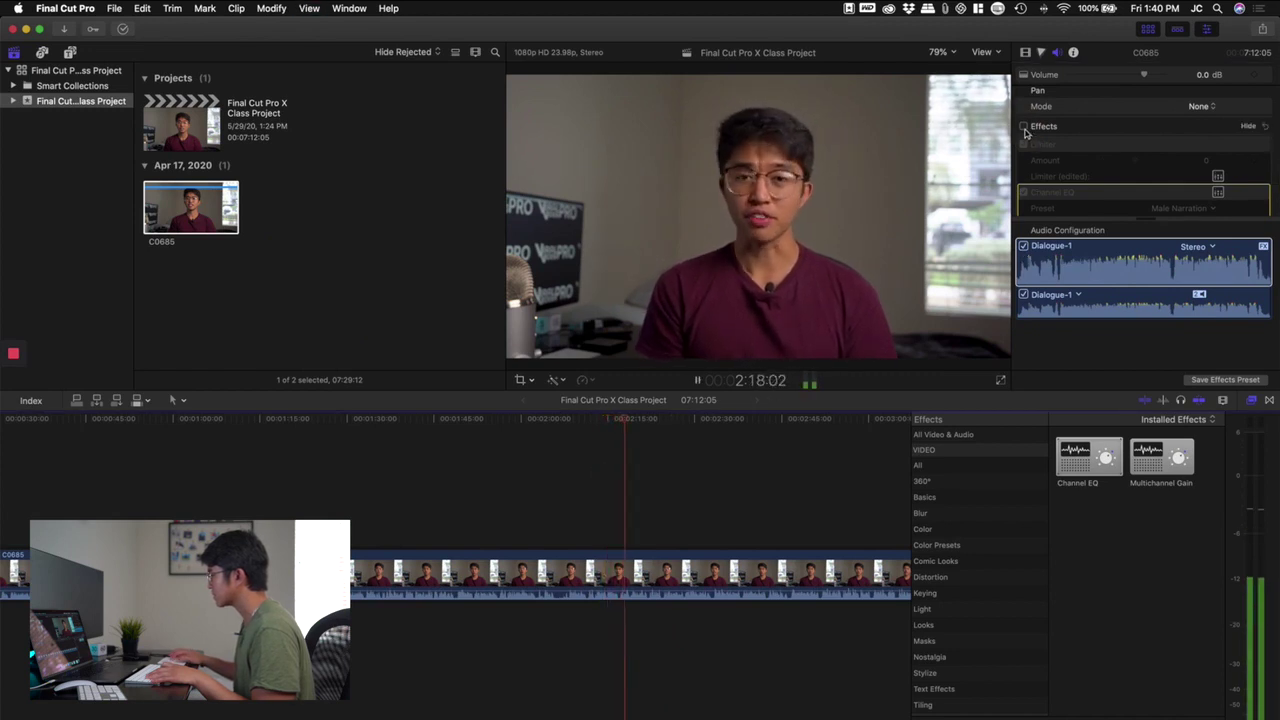
key(space)
Step: Re-enable the clip's audio effects and replay the same passage from about 2:13 for comparison
click(594, 471)
click(1024, 128)
click(1025, 127)
key(space)
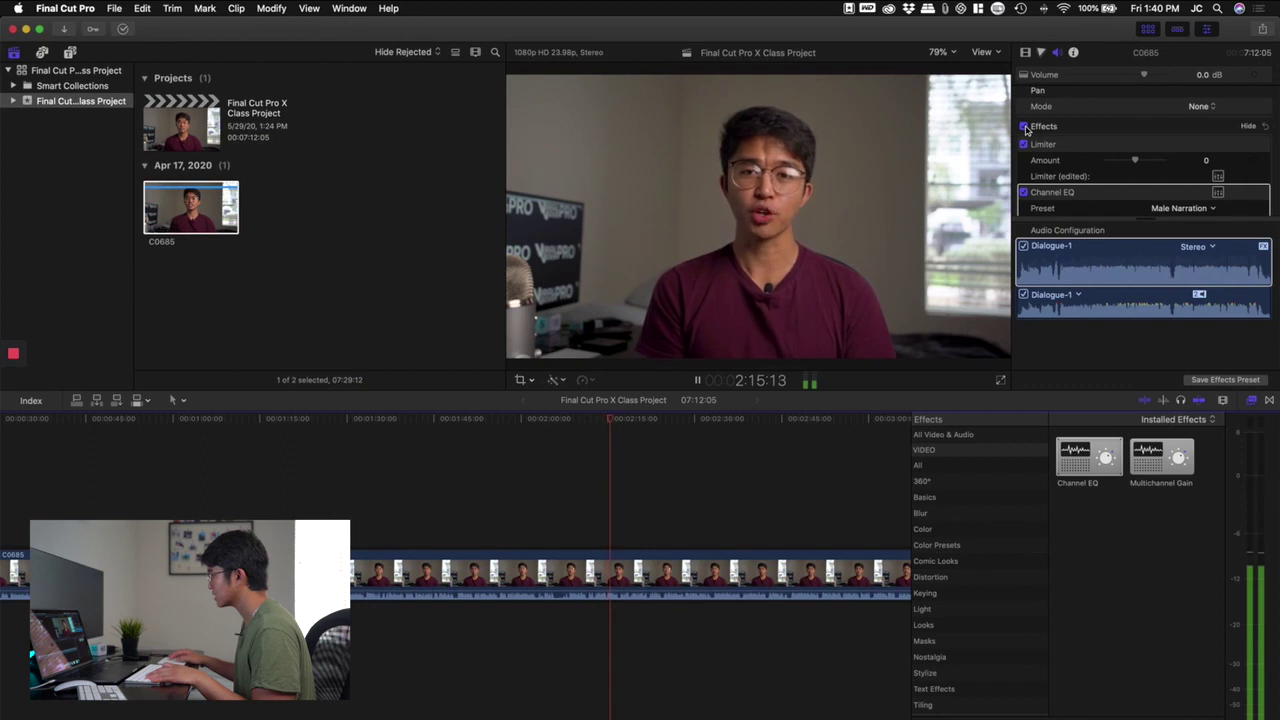
key(space)
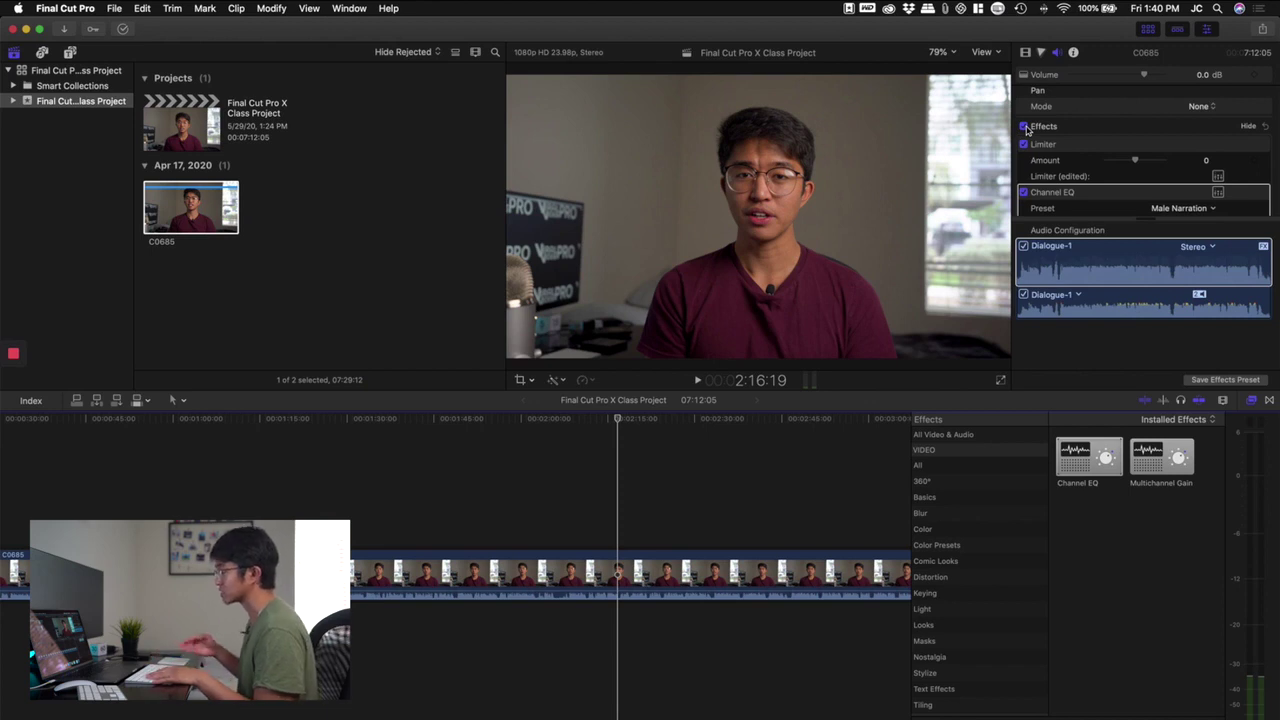
Step: Replay the passage from about 2:13 while switching the audio effects off and on, and leave them enabled when playback stops
click(596, 497)
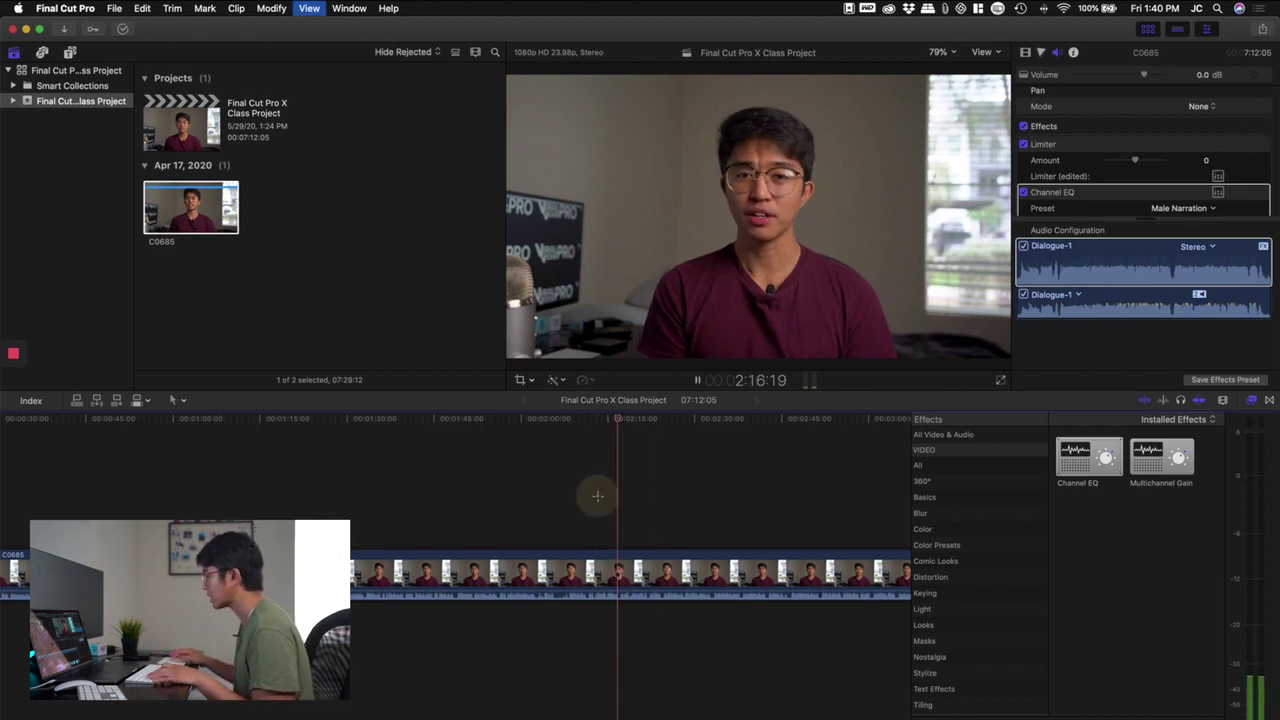
key(space)
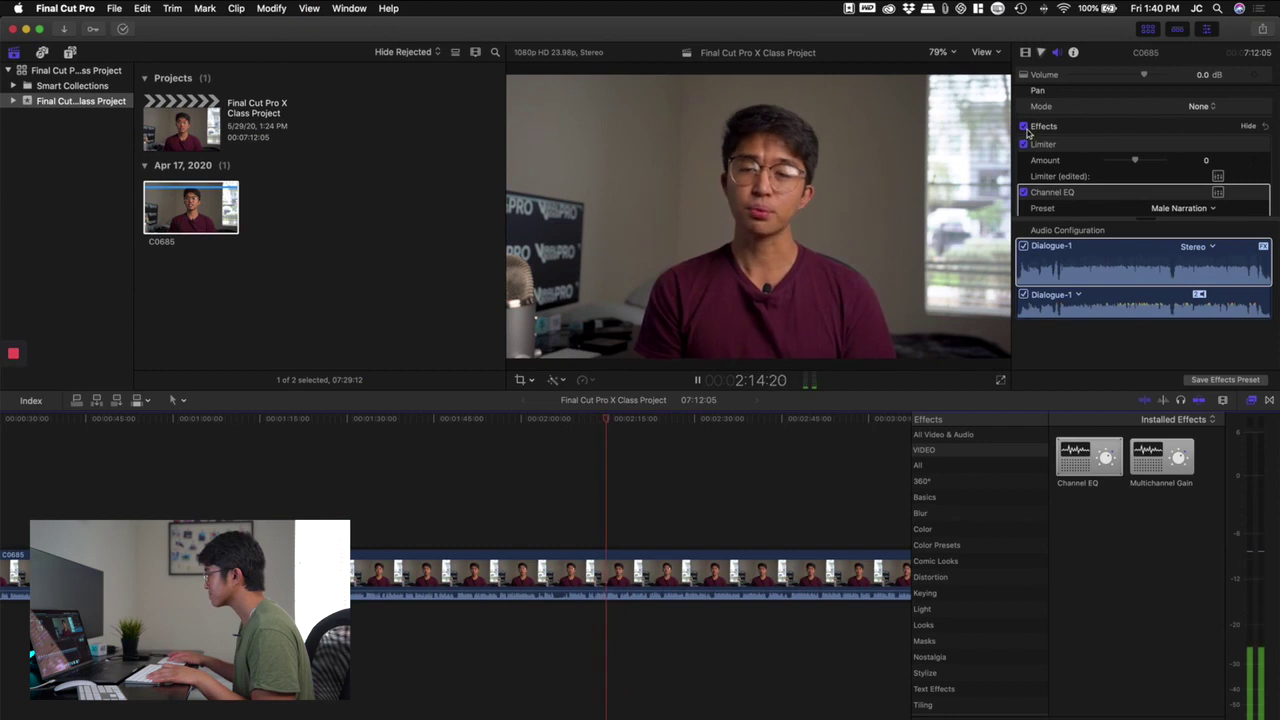
click(1023, 127)
click(1023, 127)
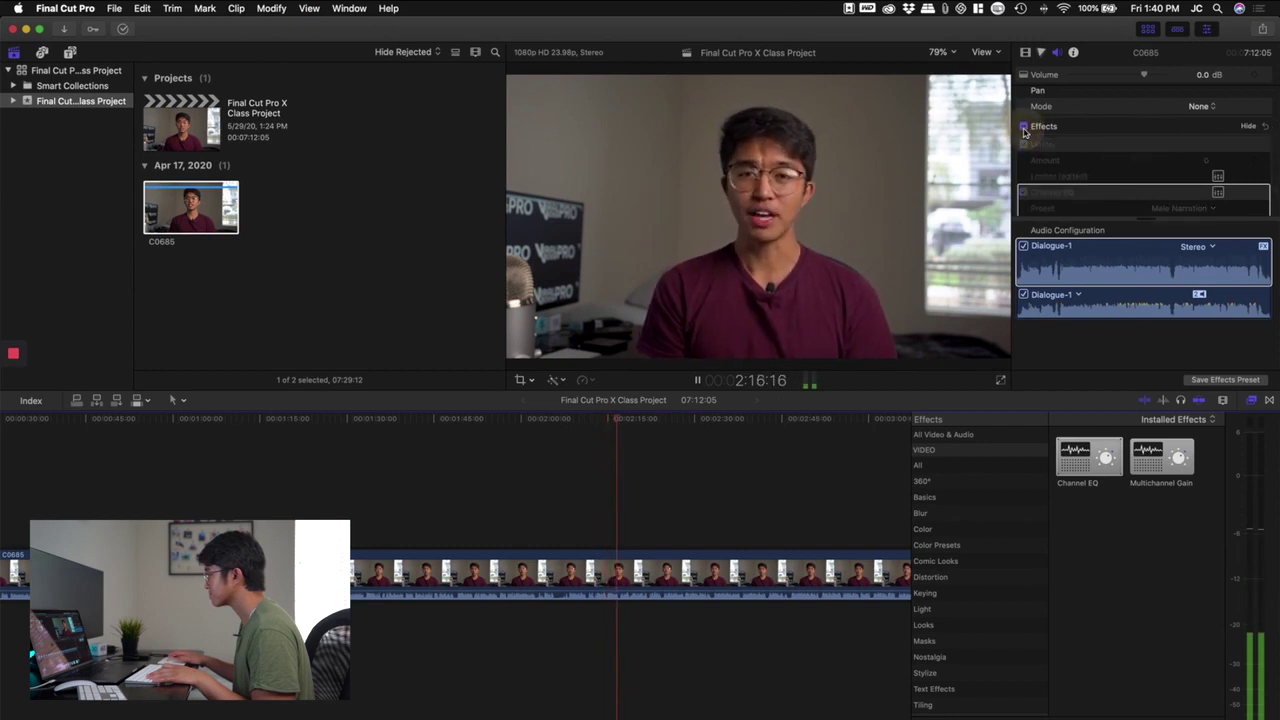
click(1023, 127)
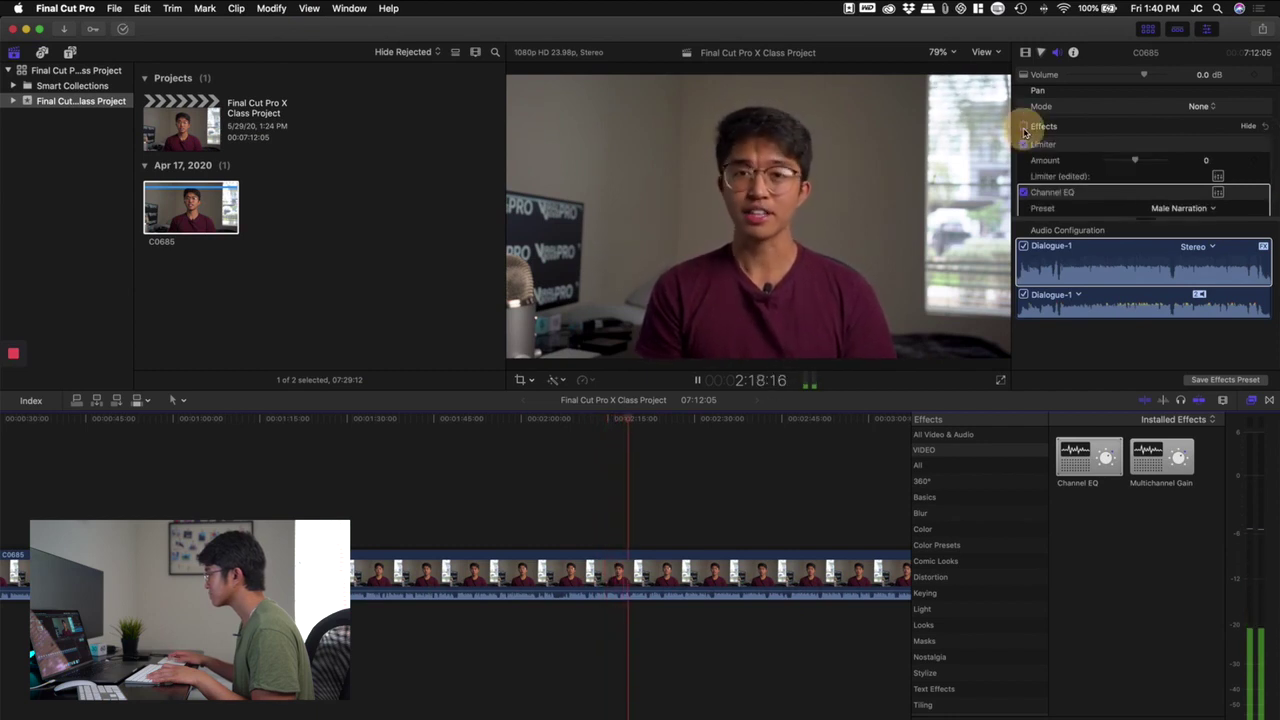
click(1023, 127)
key(space)
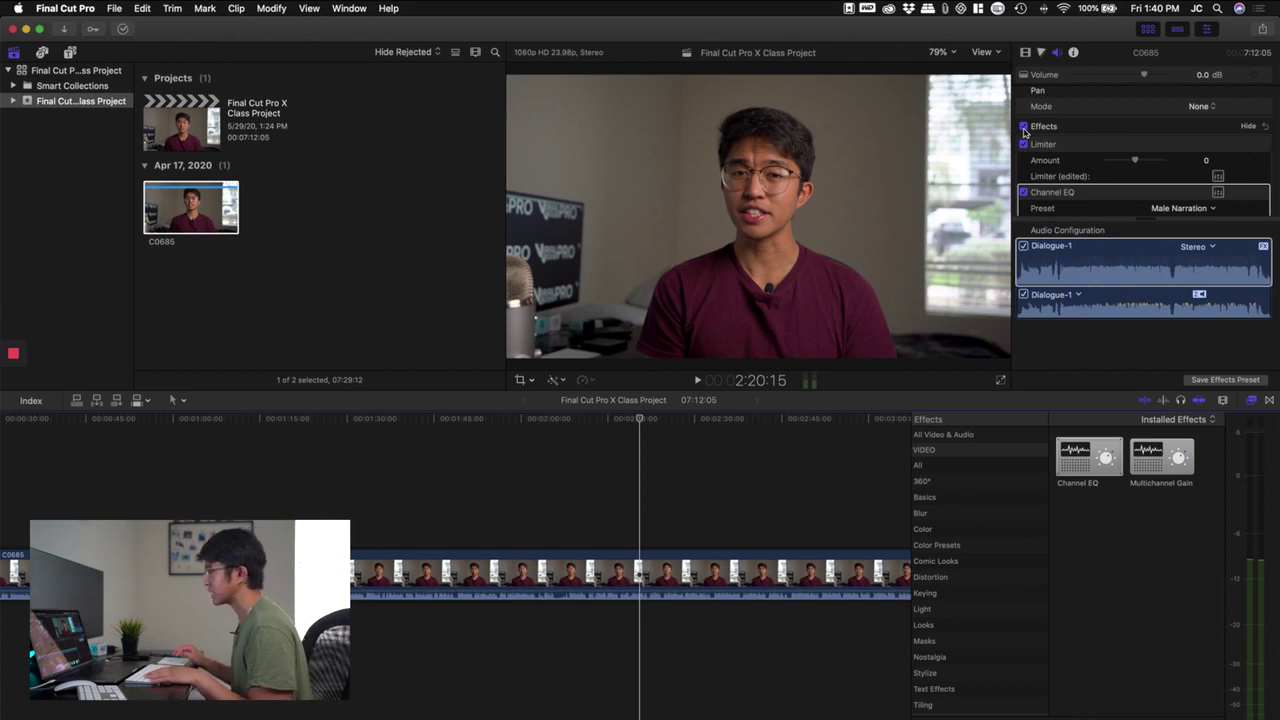
Step: Hide the Effects browser and place the playhead at about 1:30 in the timeline
click(1251, 399)
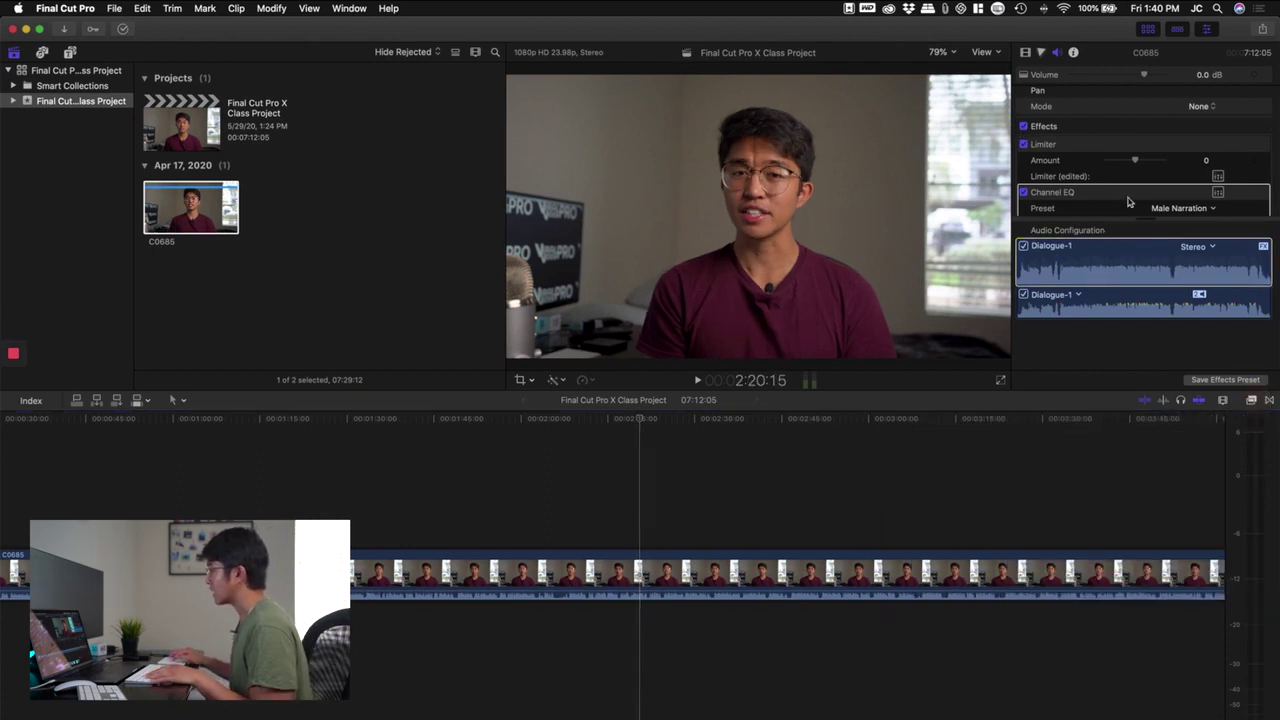
scroll(1120, 155, down, 2)
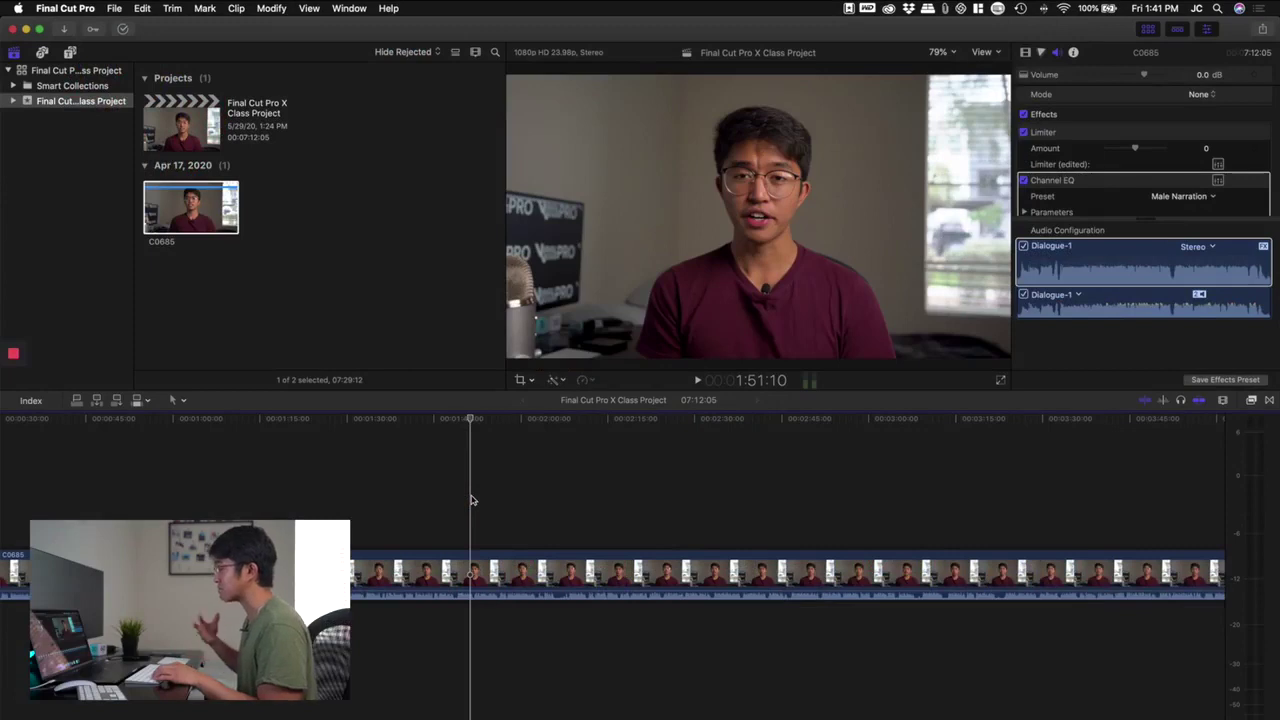
click(397, 491)
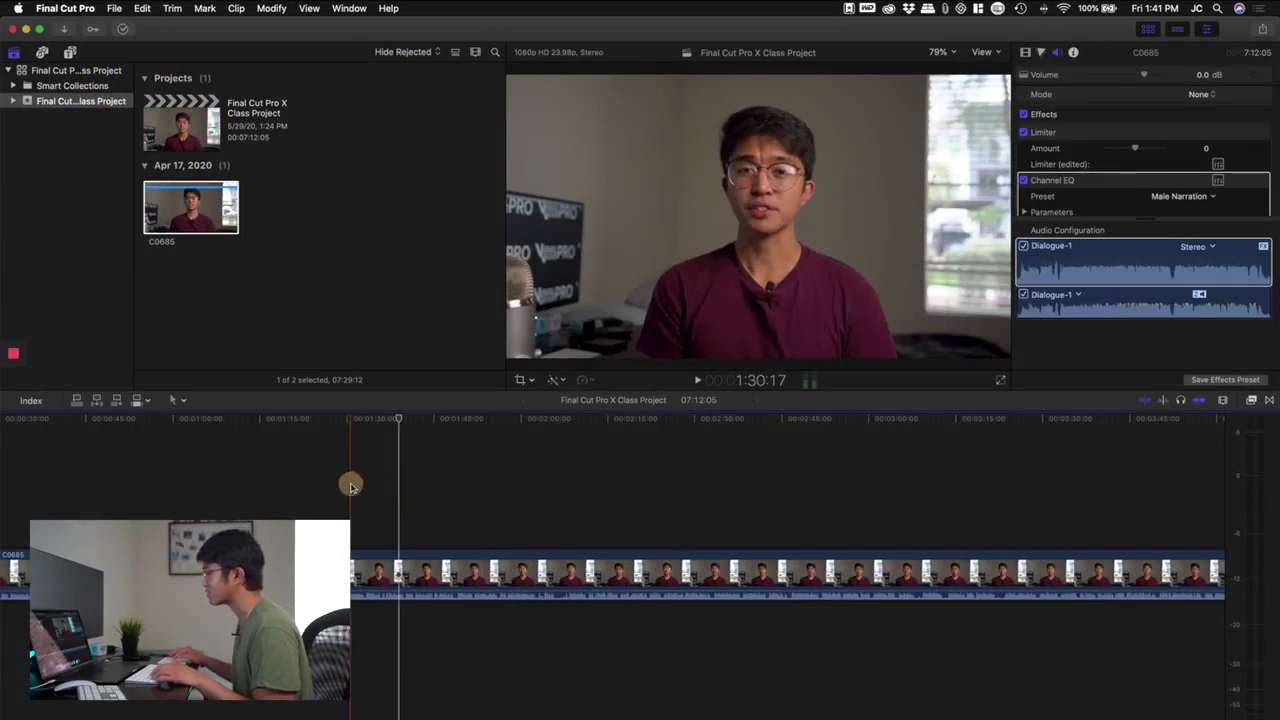
click(350, 488)
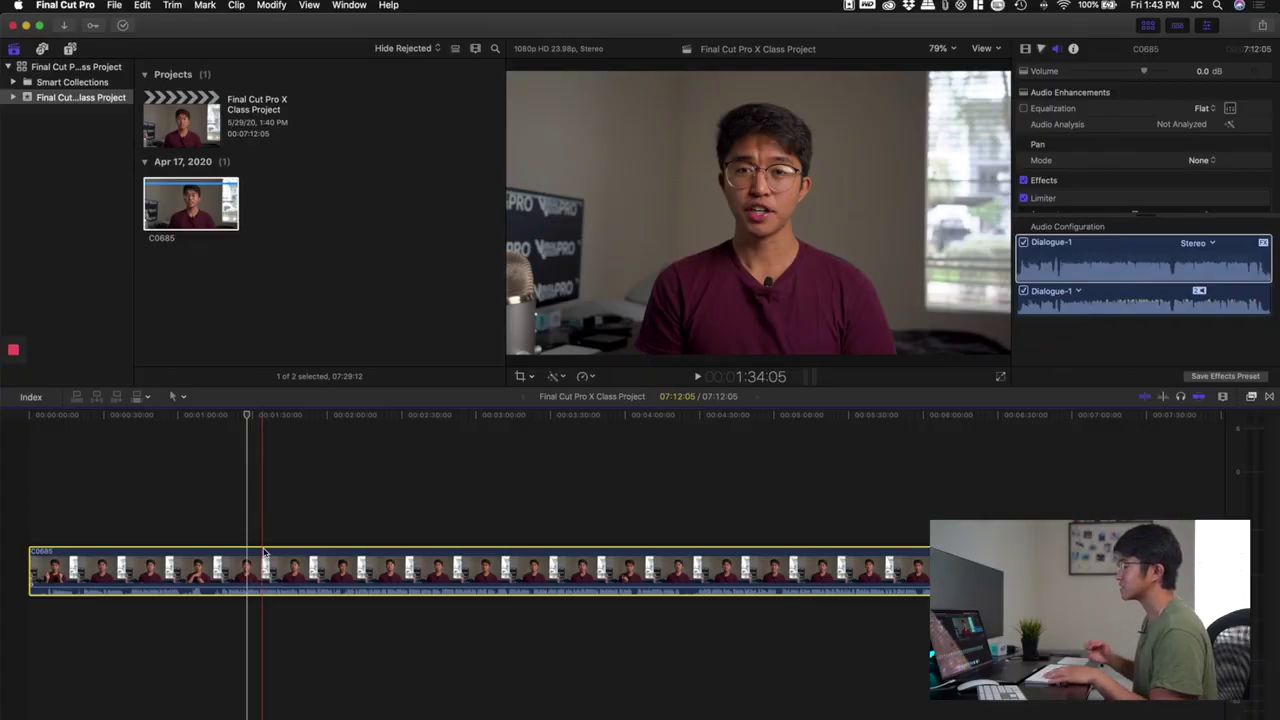
click(178, 396)
click(183, 400)
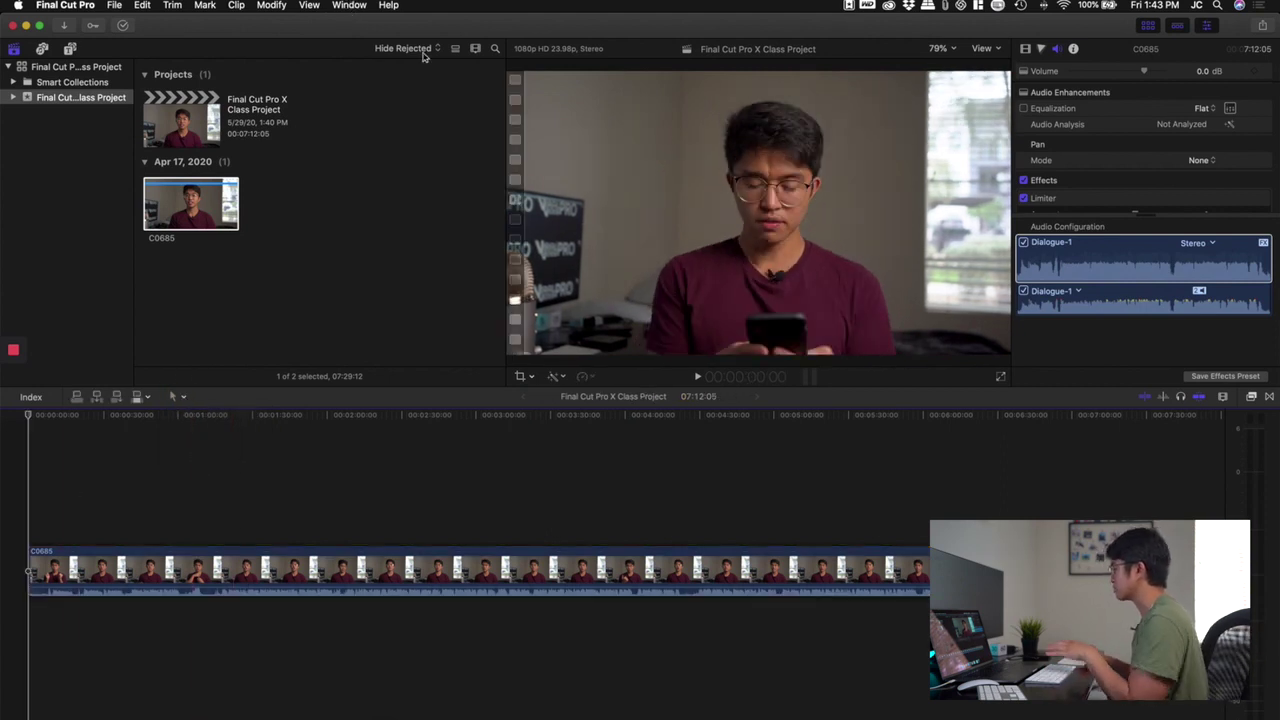
Step: Hide the audio meters beside the timeline
click(349, 5)
mouse_move(393, 113)
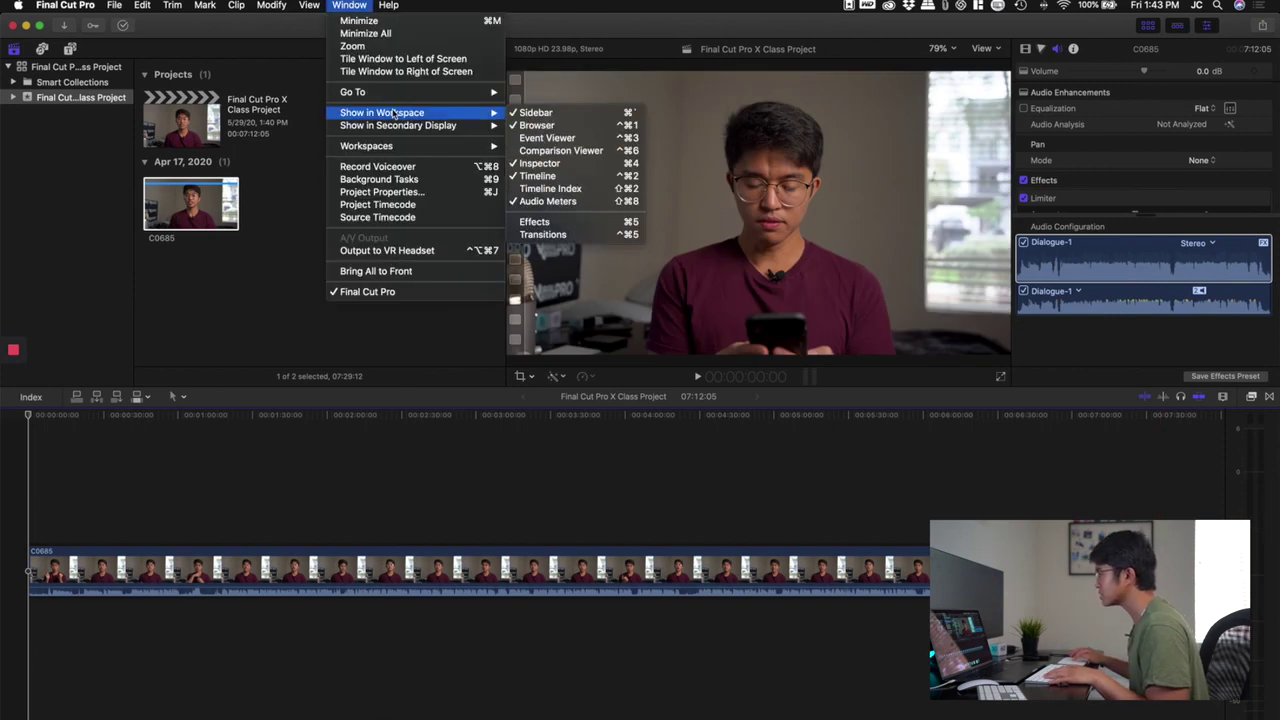
click(575, 203)
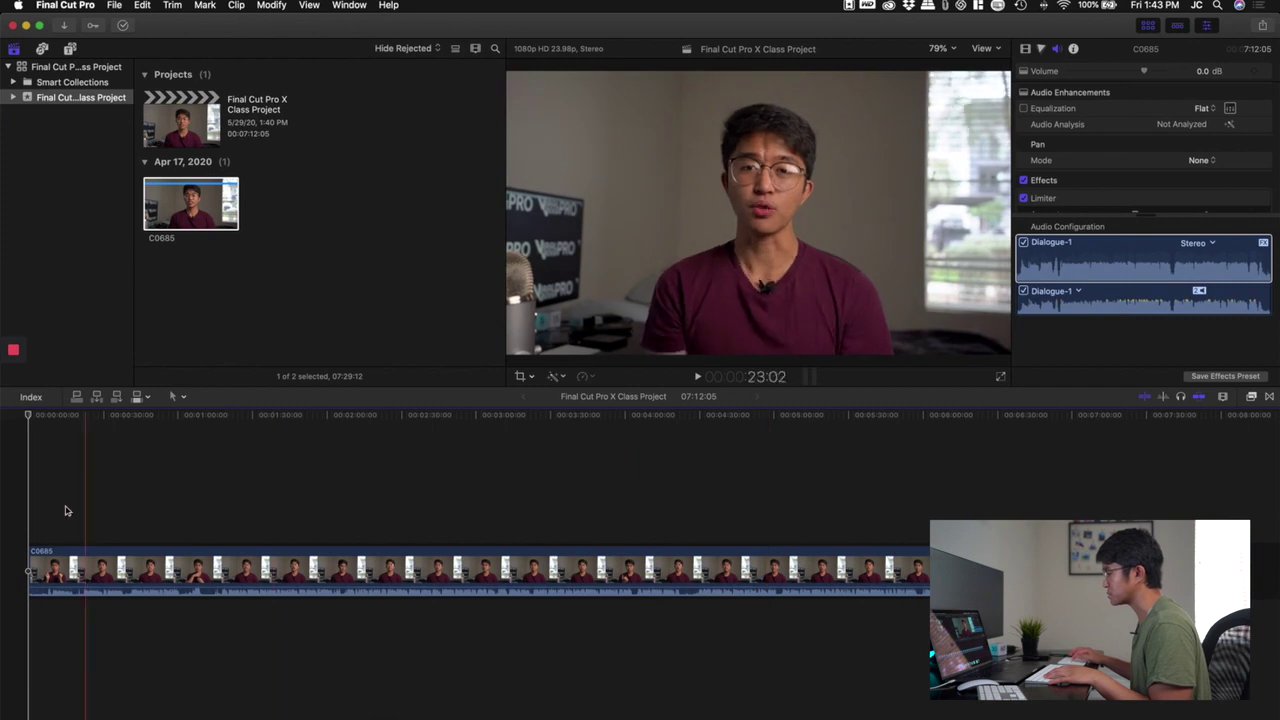
Step: Play through the opening of the C0685 clip and park the playhead at 22:14, where the usable take begins
key(super+equal)
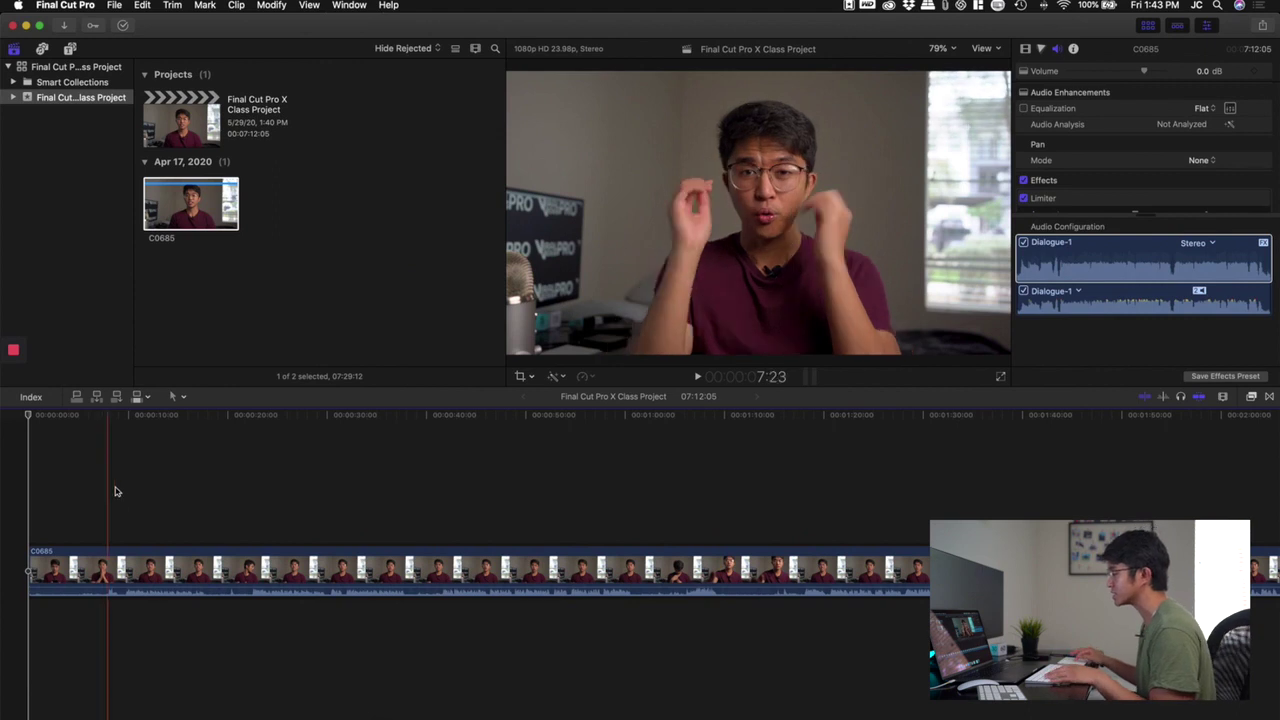
click(104, 489)
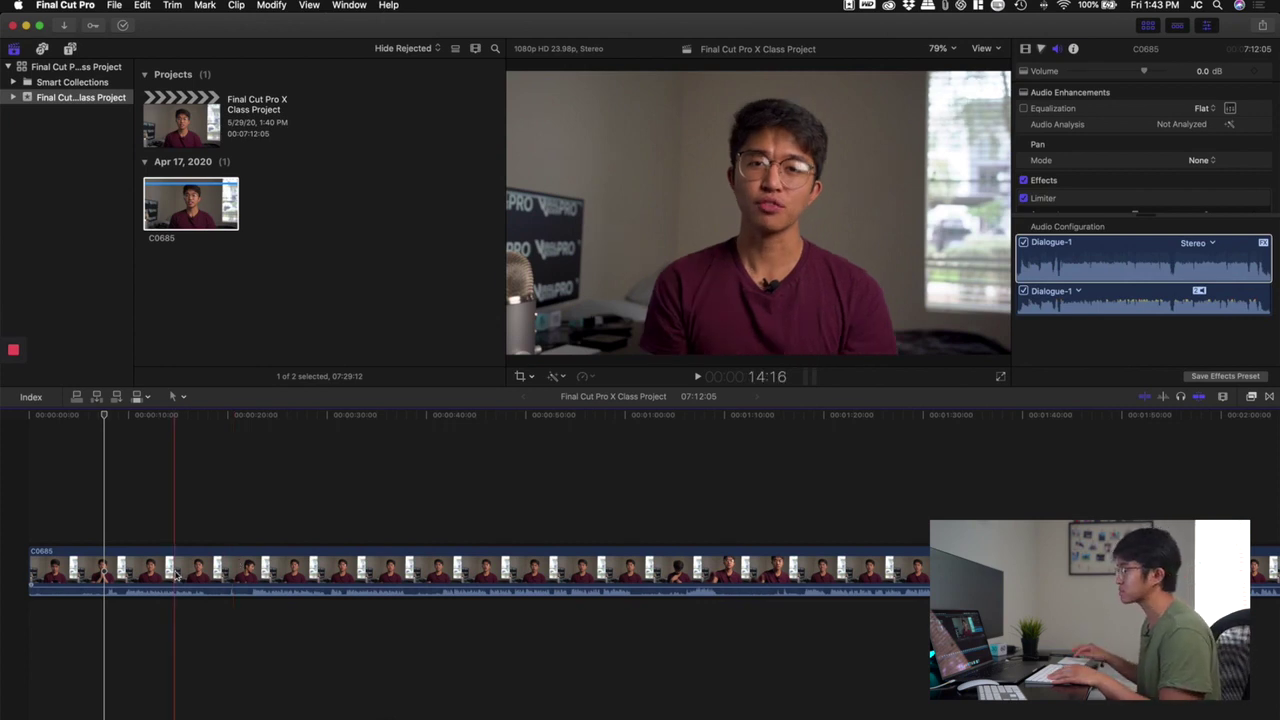
click(100, 516)
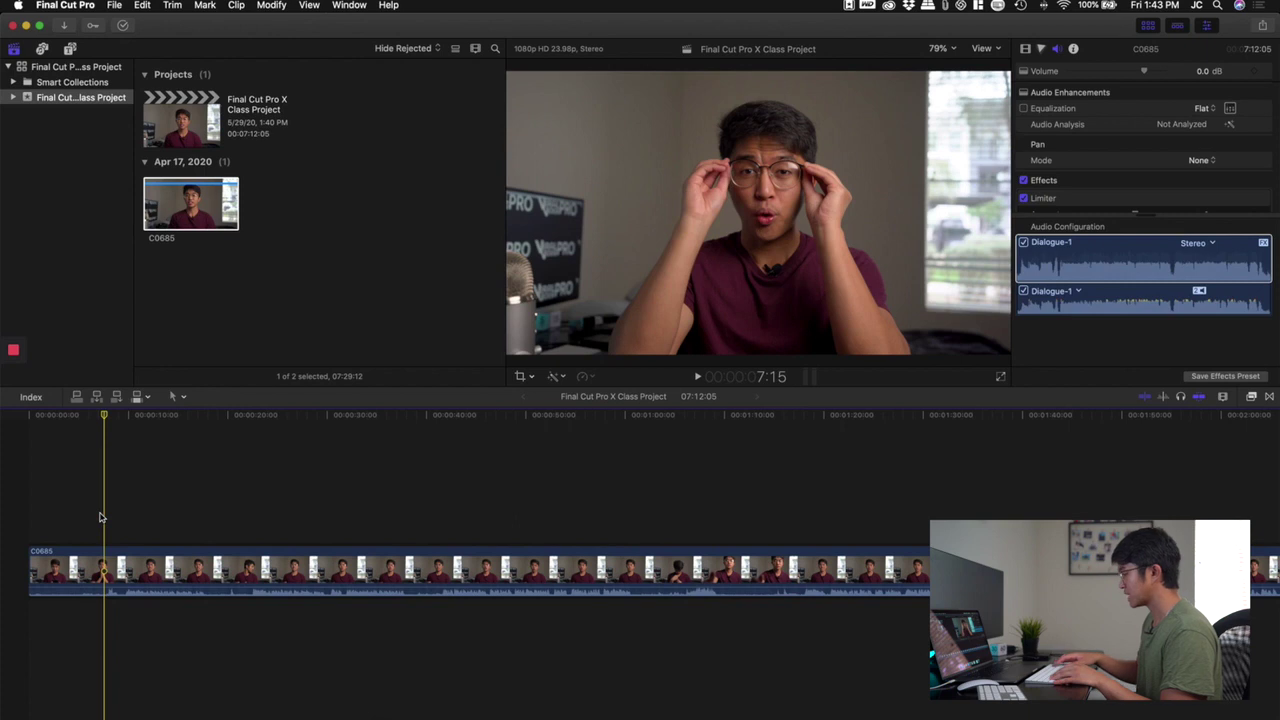
key(super+equal)
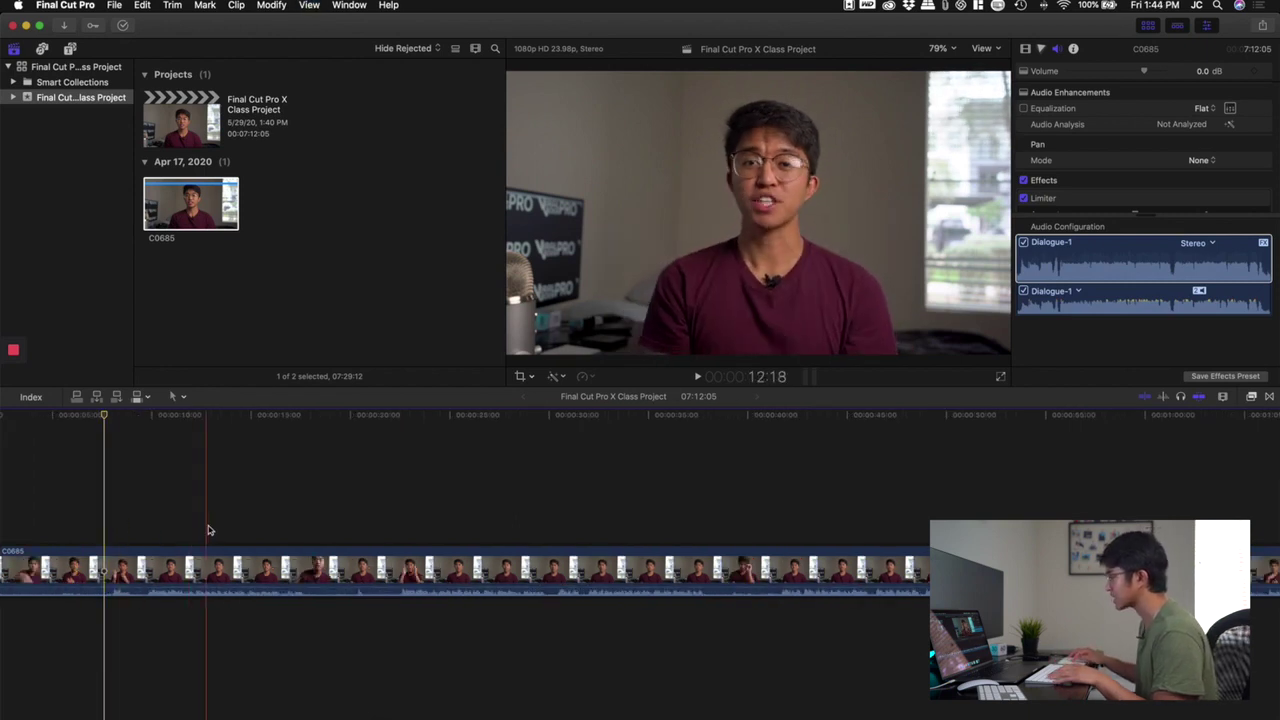
key(space)
click(161, 520)
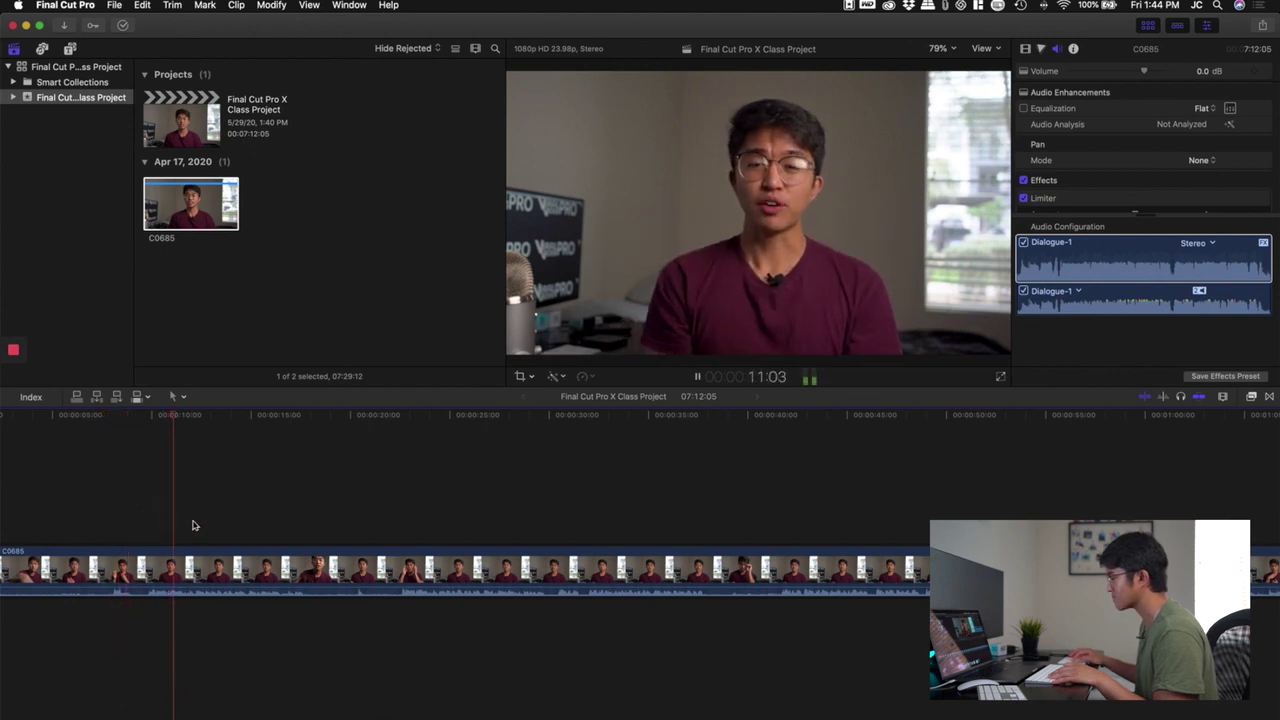
click(356, 502)
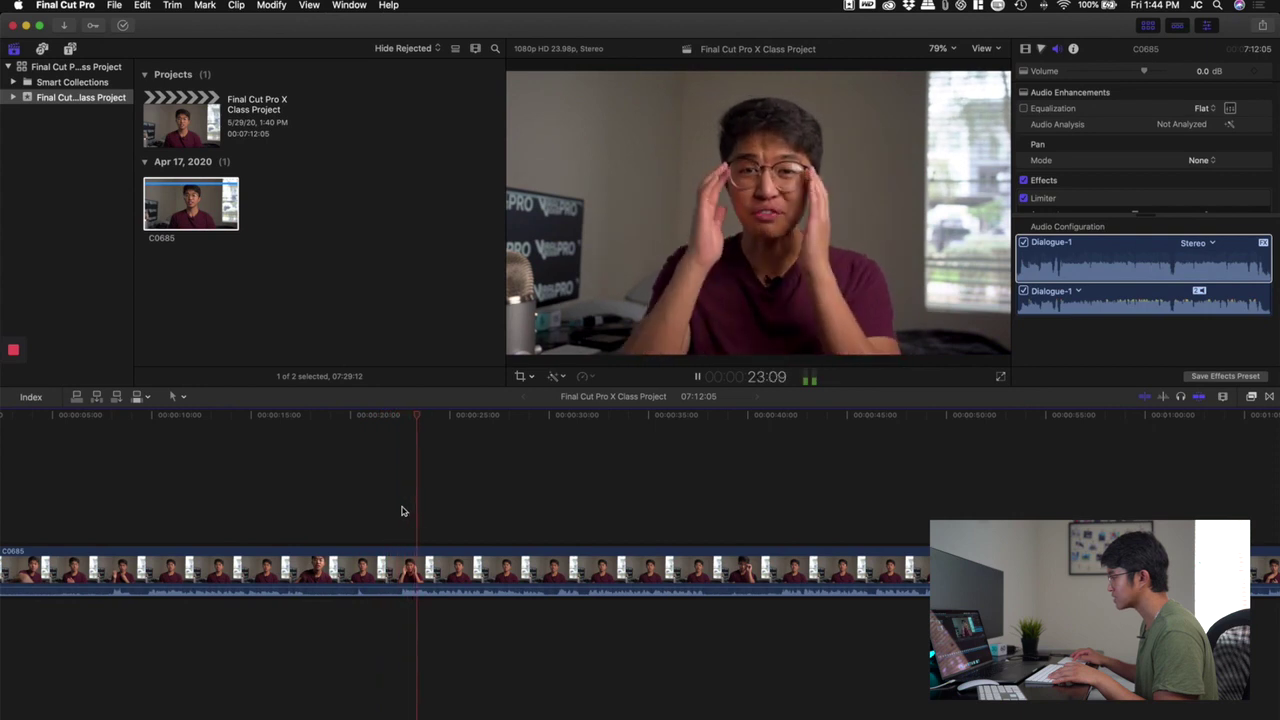
key(space)
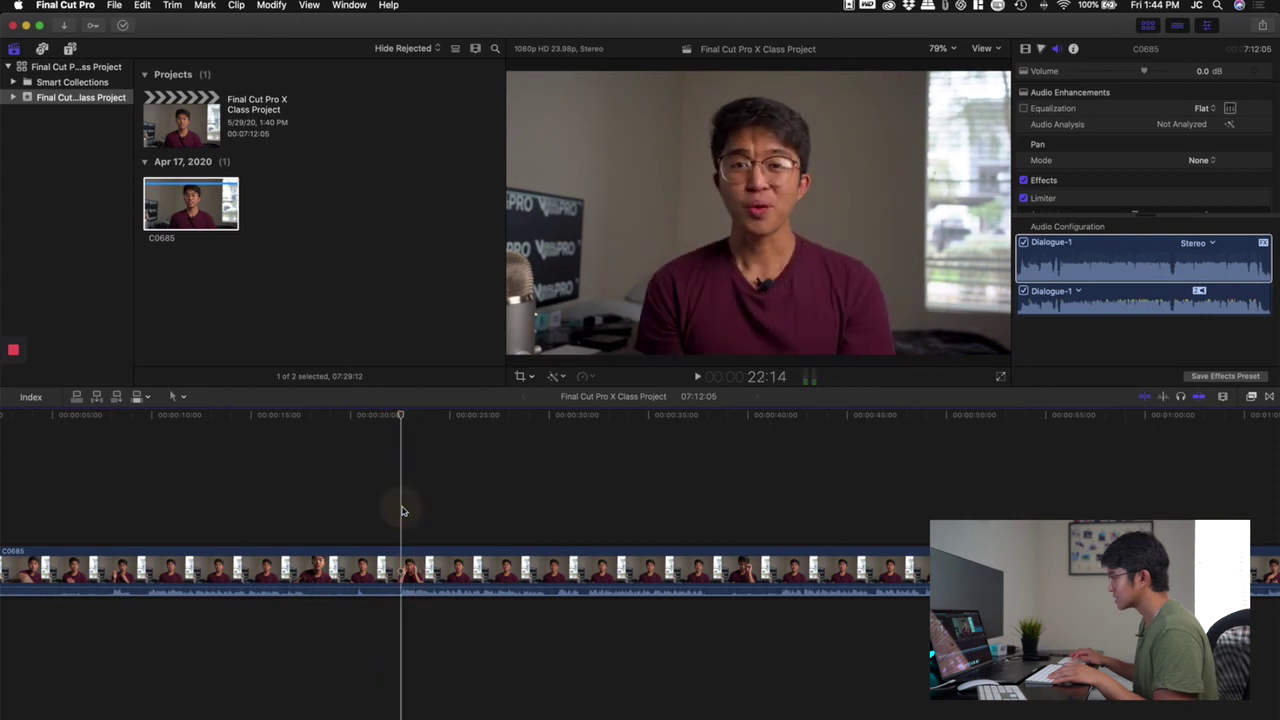
Step: Try trimming the clip's start to the playhead at 22:14 twice, undoing the trim each time
click(403, 558)
key(alt+bracketleft)
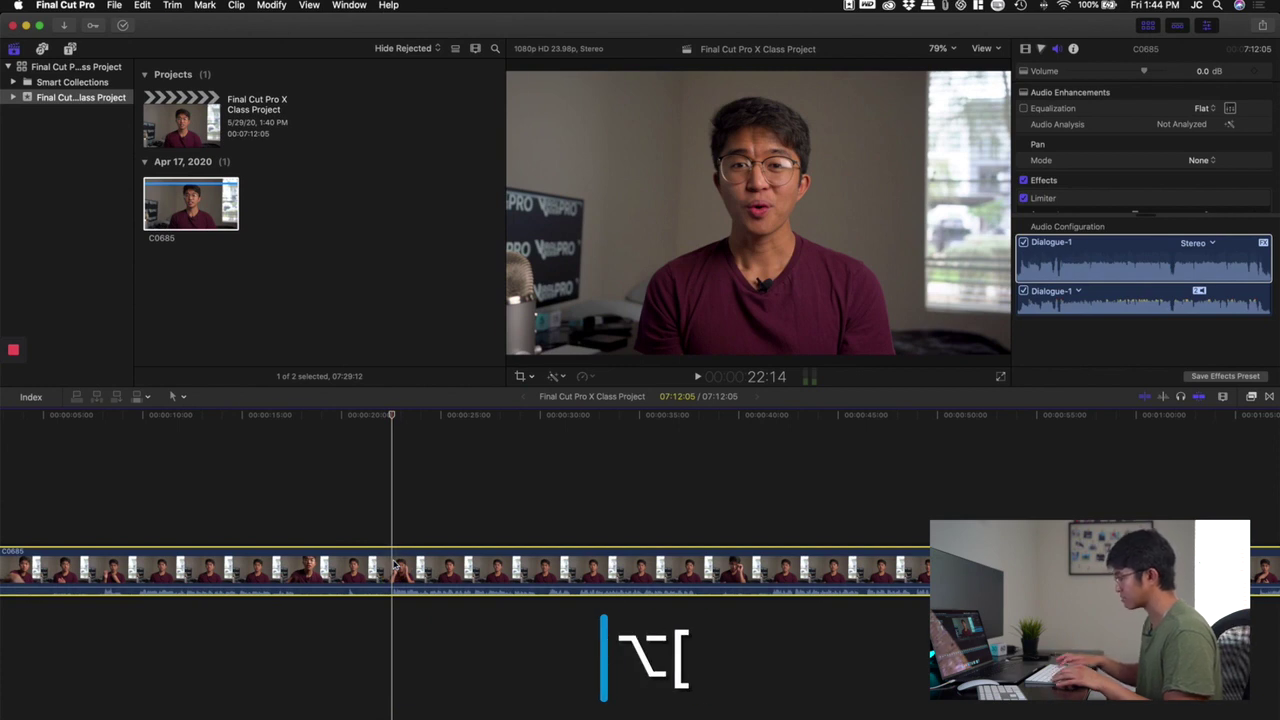
key(alt+bracketleft)
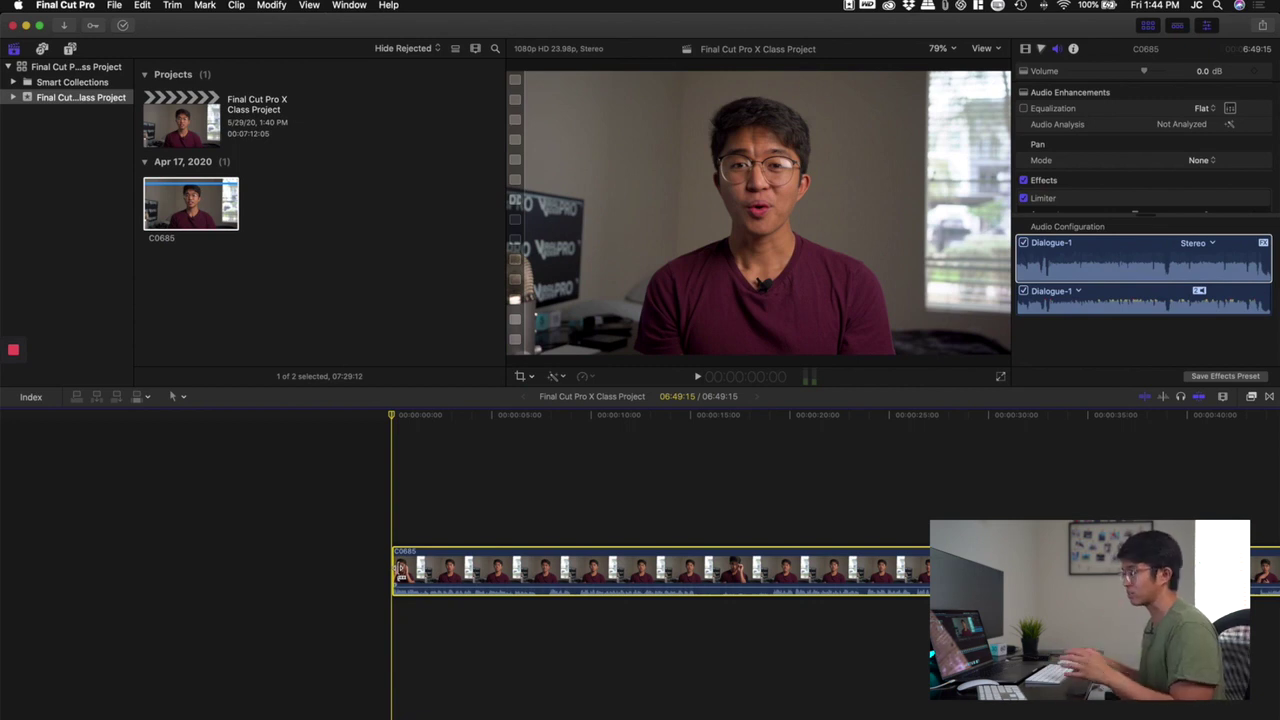
scroll(401, 568, right, 5)
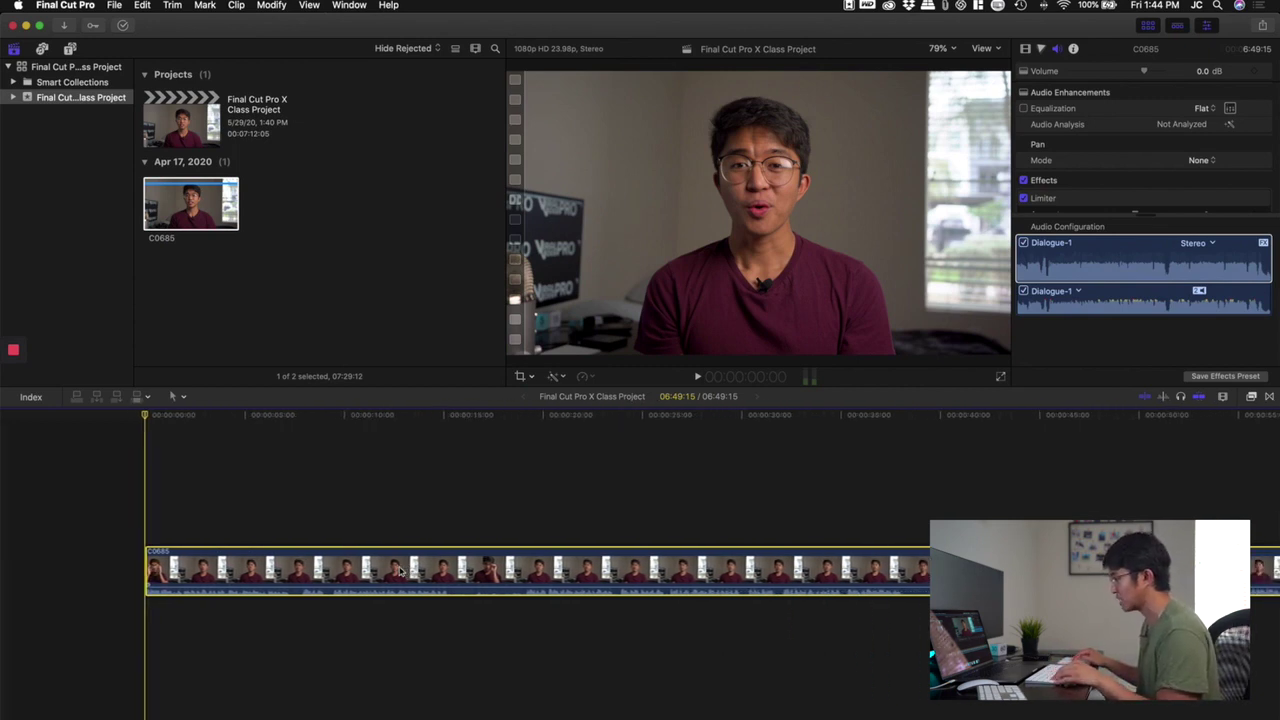
key(super+z)
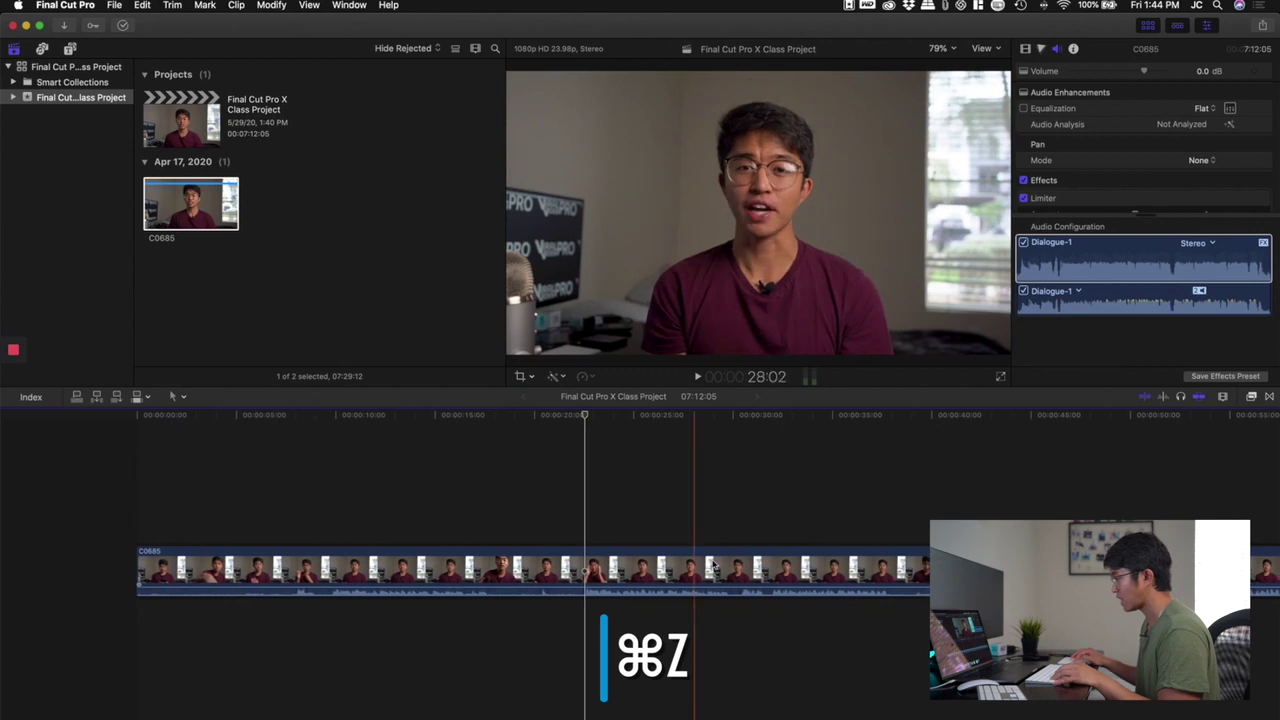
click(590, 567)
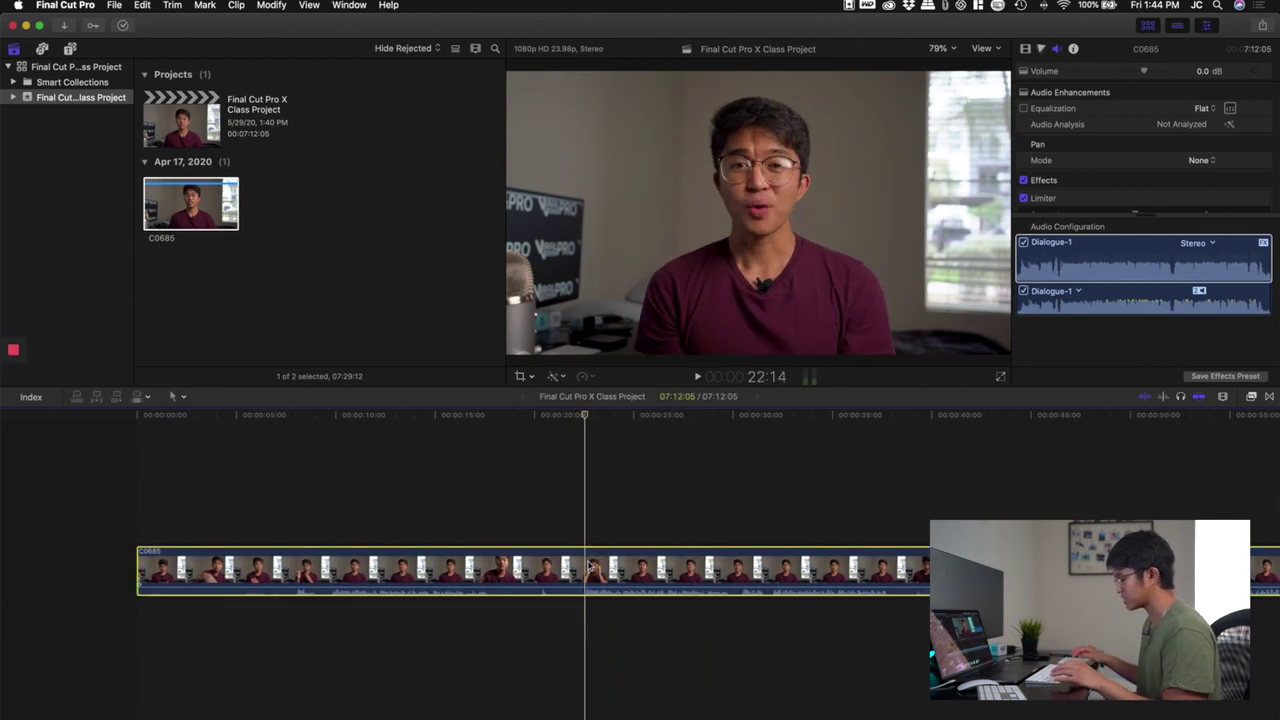
key(alt+bracketleft)
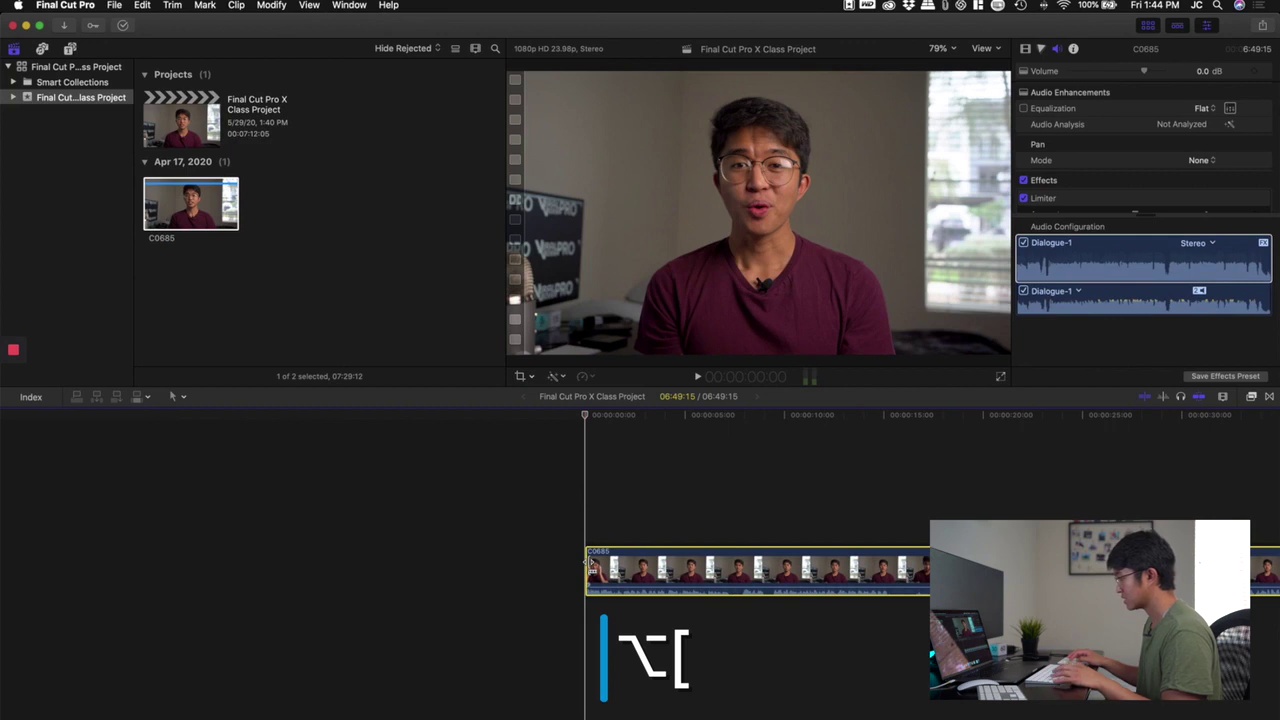
key(super+z)
Step: Trim the start of the C0685 clip to the playhead at 22:14
scroll(592, 567, right, 5)
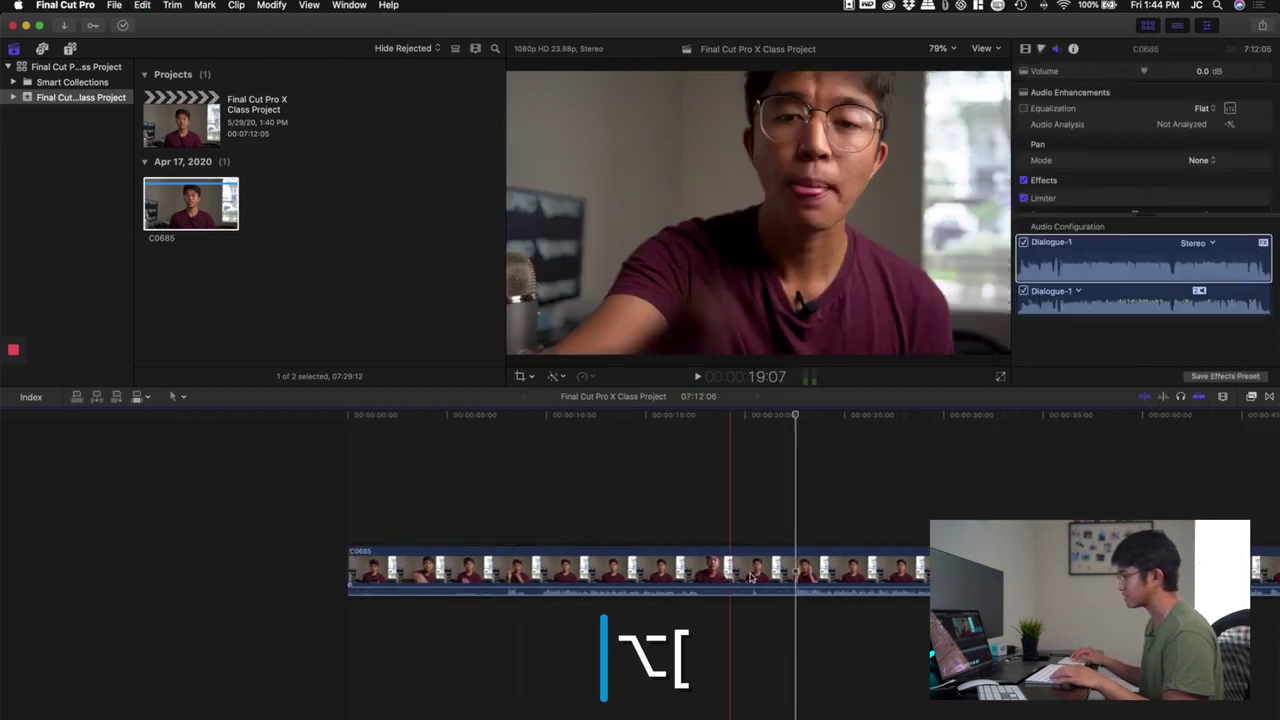
click(790, 568)
scroll(790, 570, right, 2)
key(alt+bracketleft)
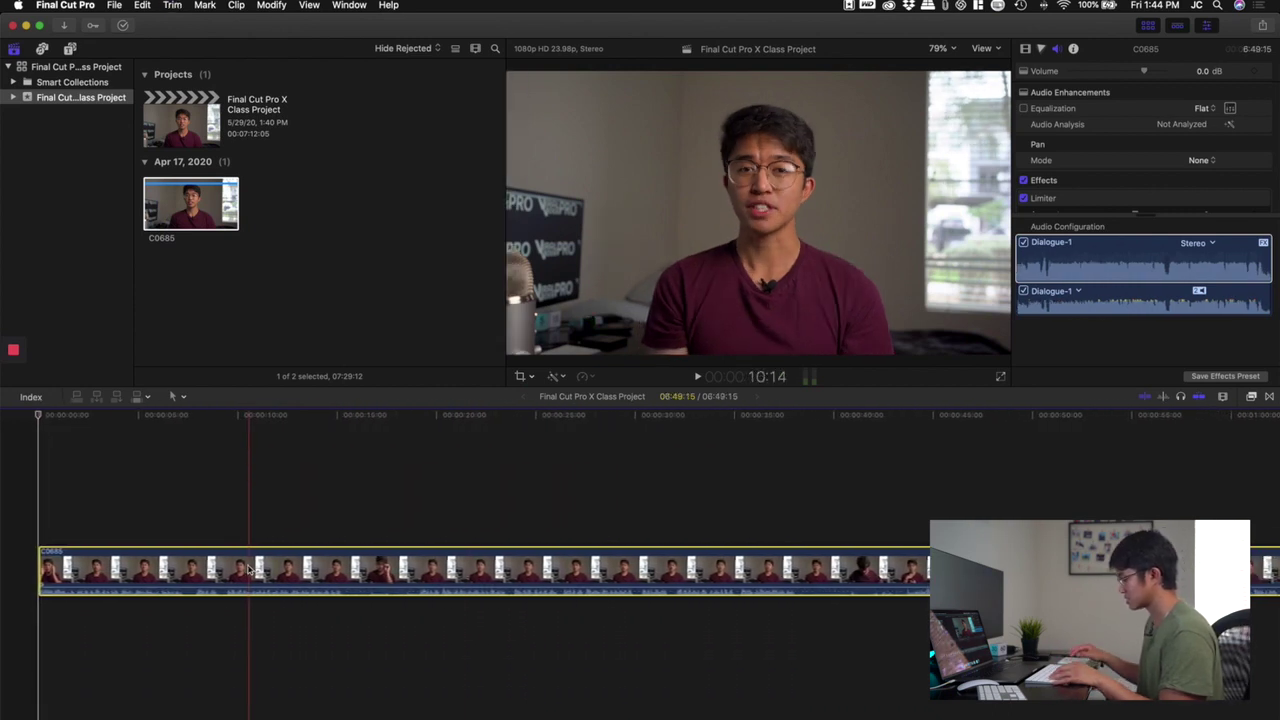
Step: Play the trimmed clip from its beginning and place the playhead at 7:06, where the pause starts
key(super+equal)
key(super+equal)
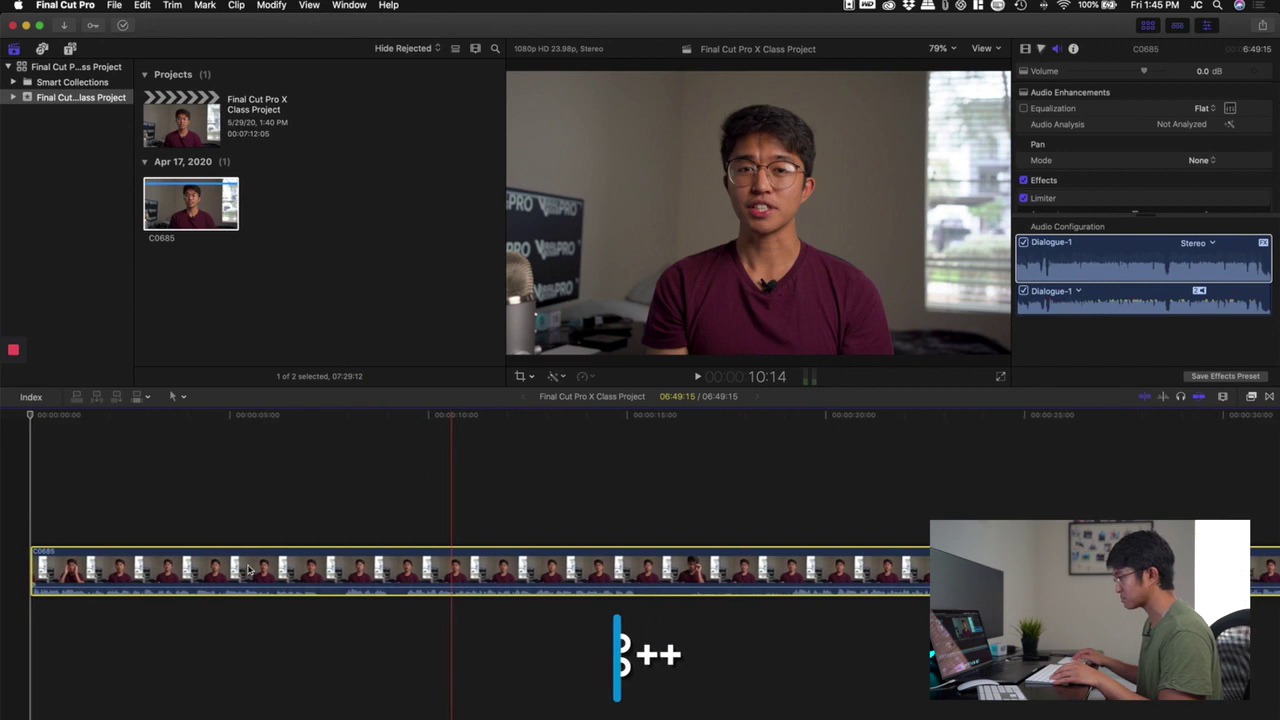
click(13, 505)
key(space)
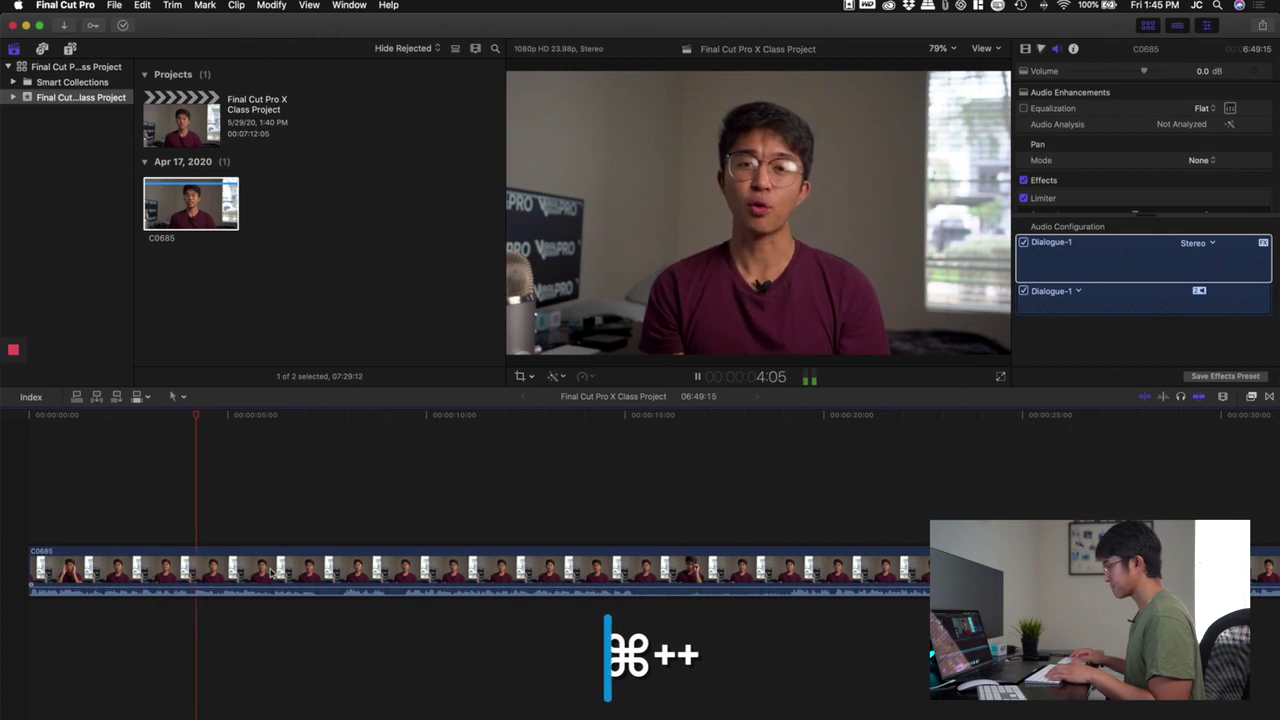
key(space)
key(super+equal)
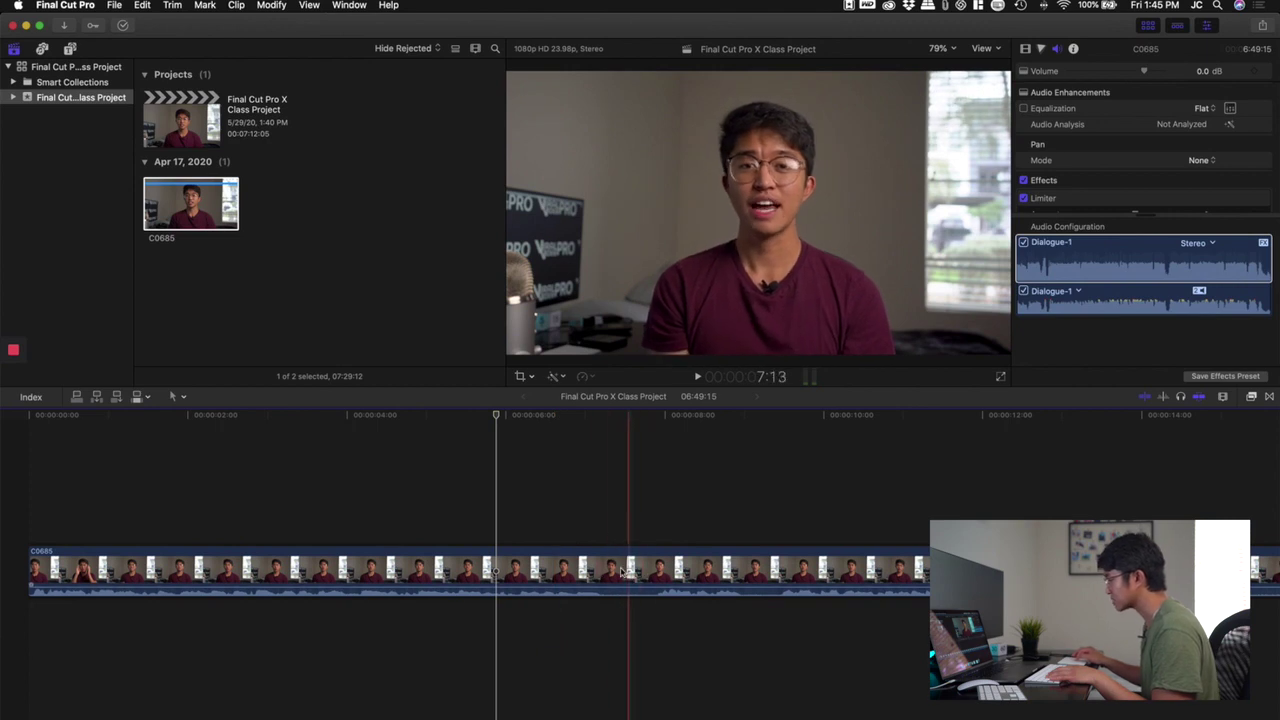
click(605, 511)
Step: Try trimming the clip's start to the playhead at 7:06 and undo the trim
click(607, 565)
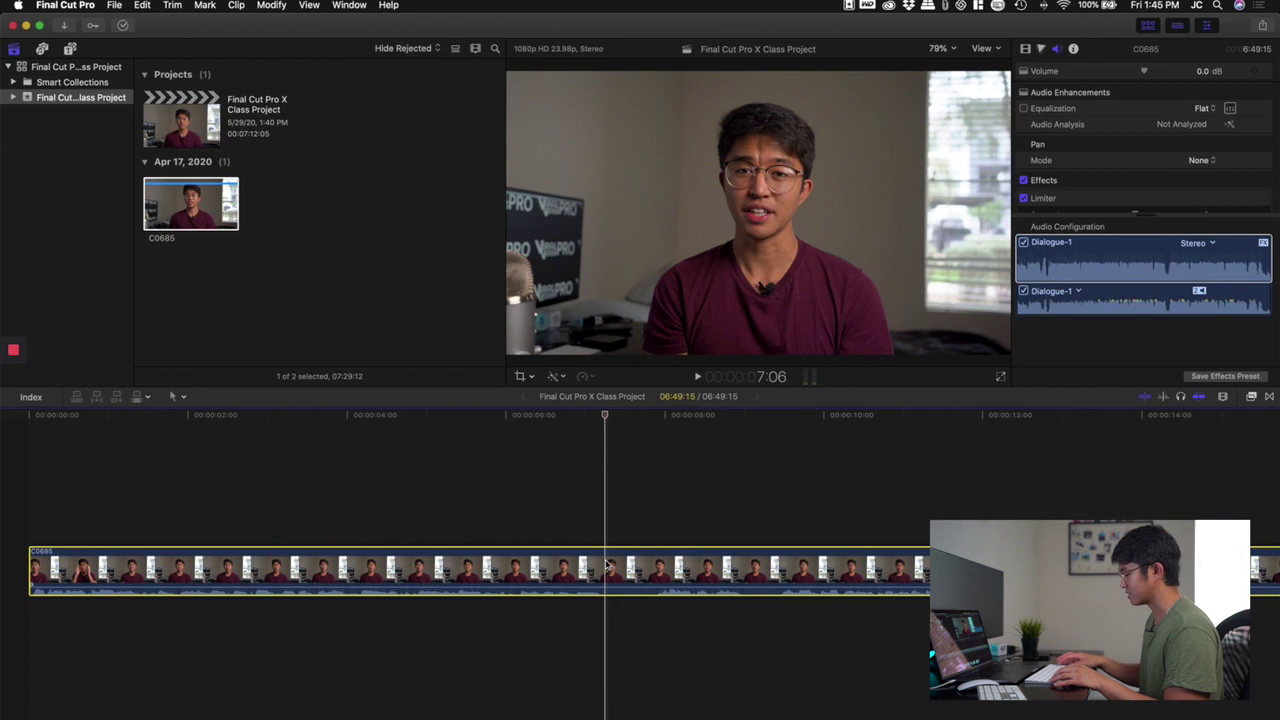
key(alt+bracketleft)
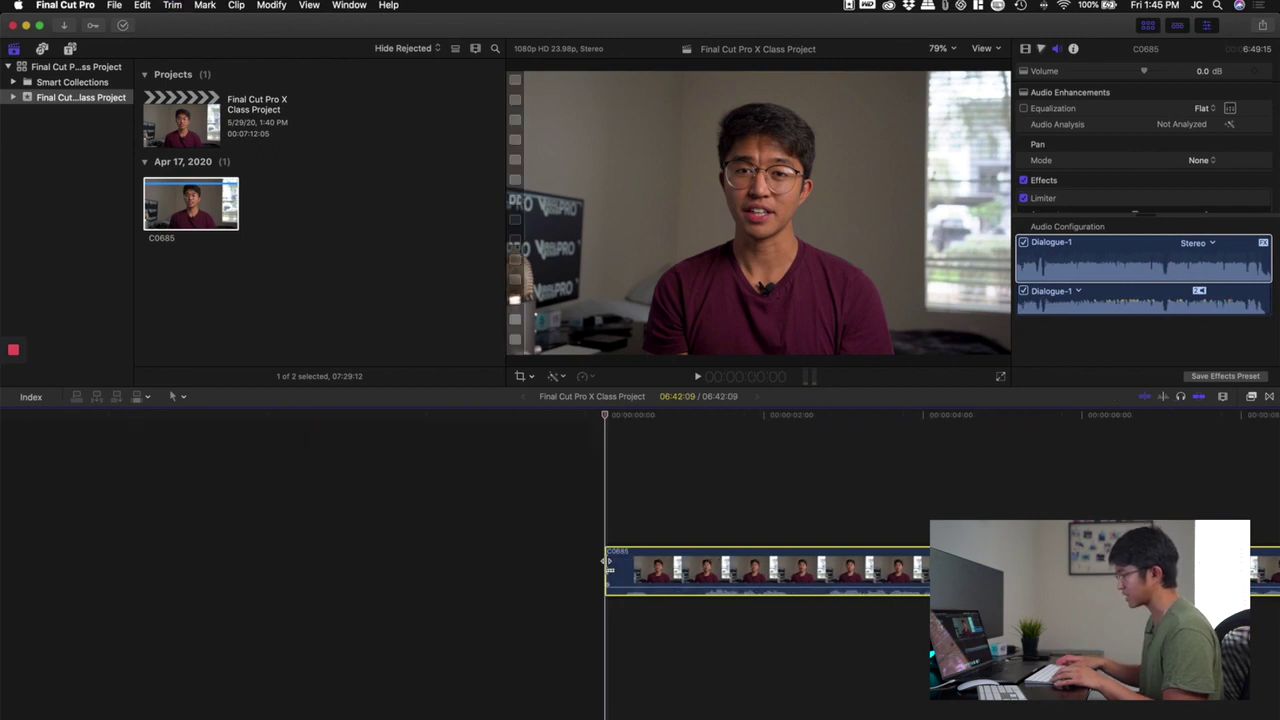
key(super+z)
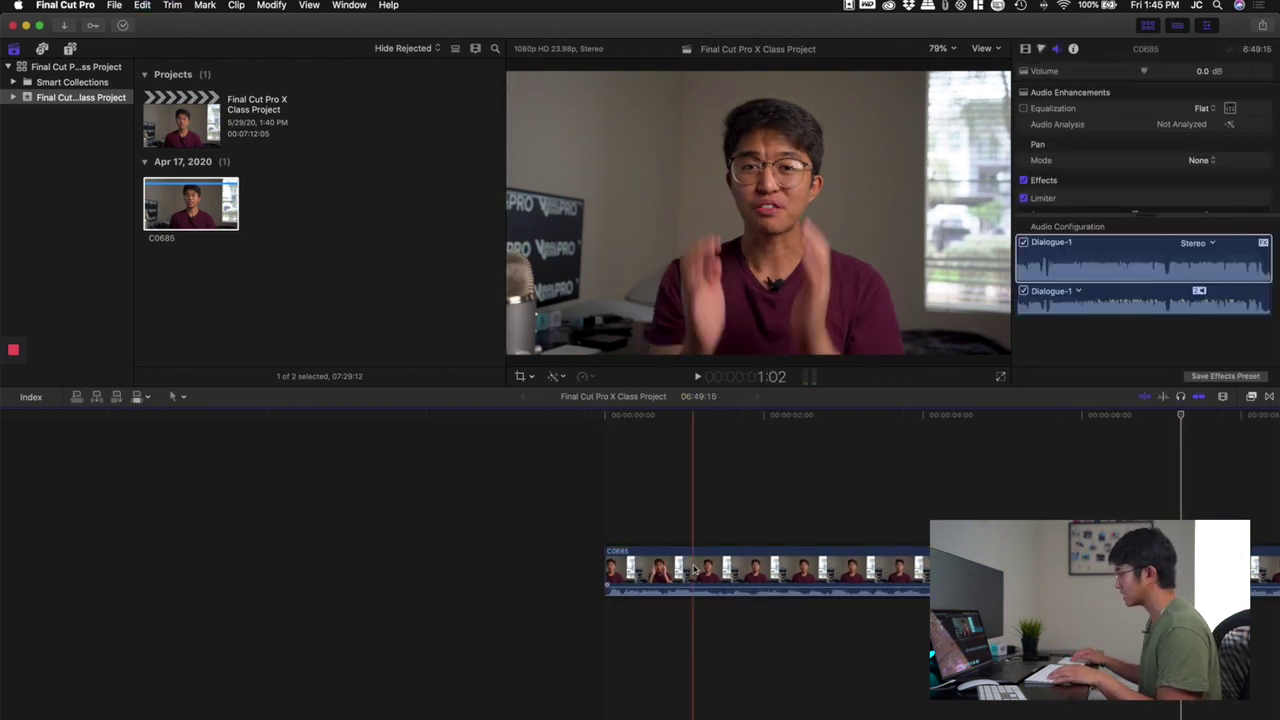
Step: Blade the clip at 7:06 and again 15 frames further on, and delete the short section between the cuts
click(712, 572)
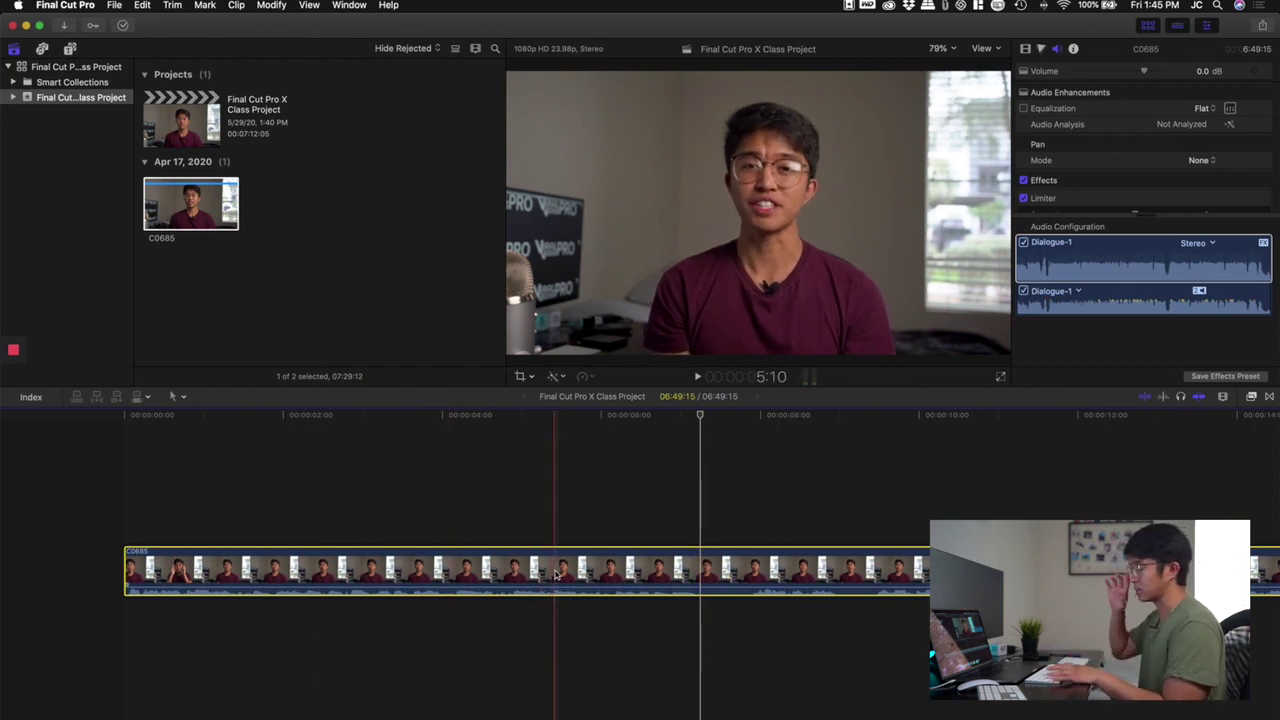
key(b)
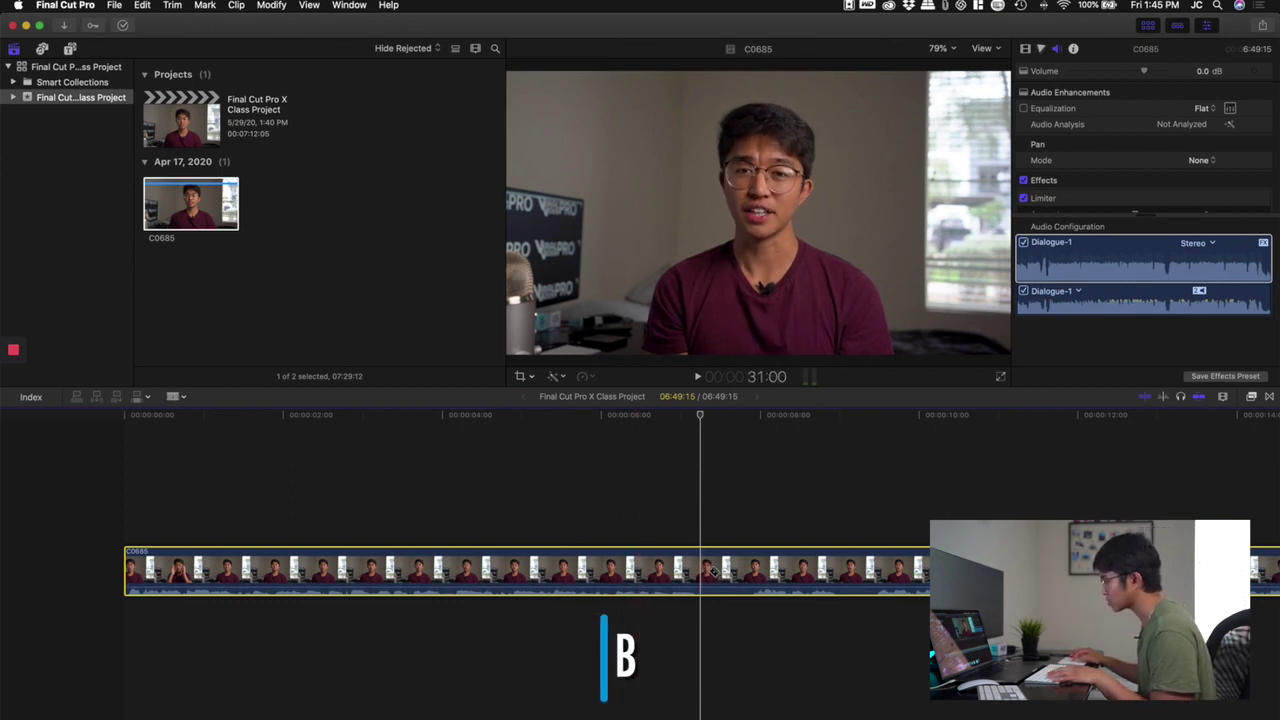
scroll(707, 568, right, 5)
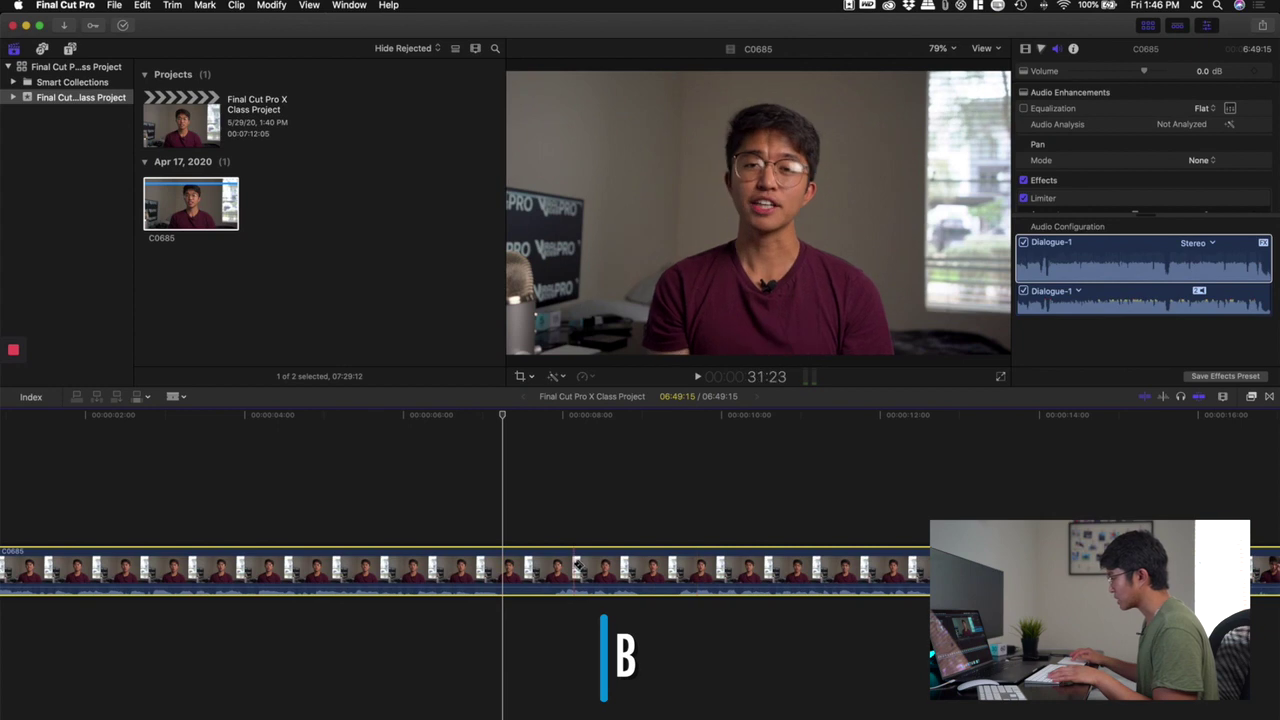
click(506, 567)
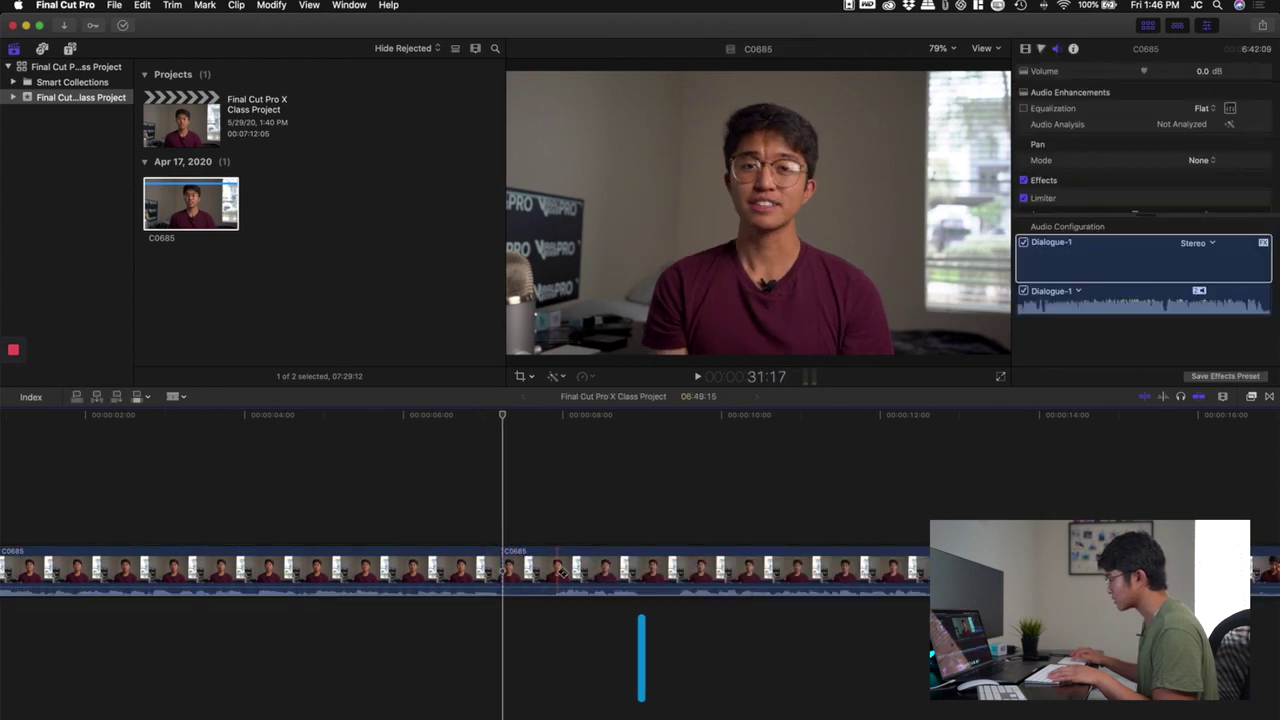
key(a)
click(545, 568)
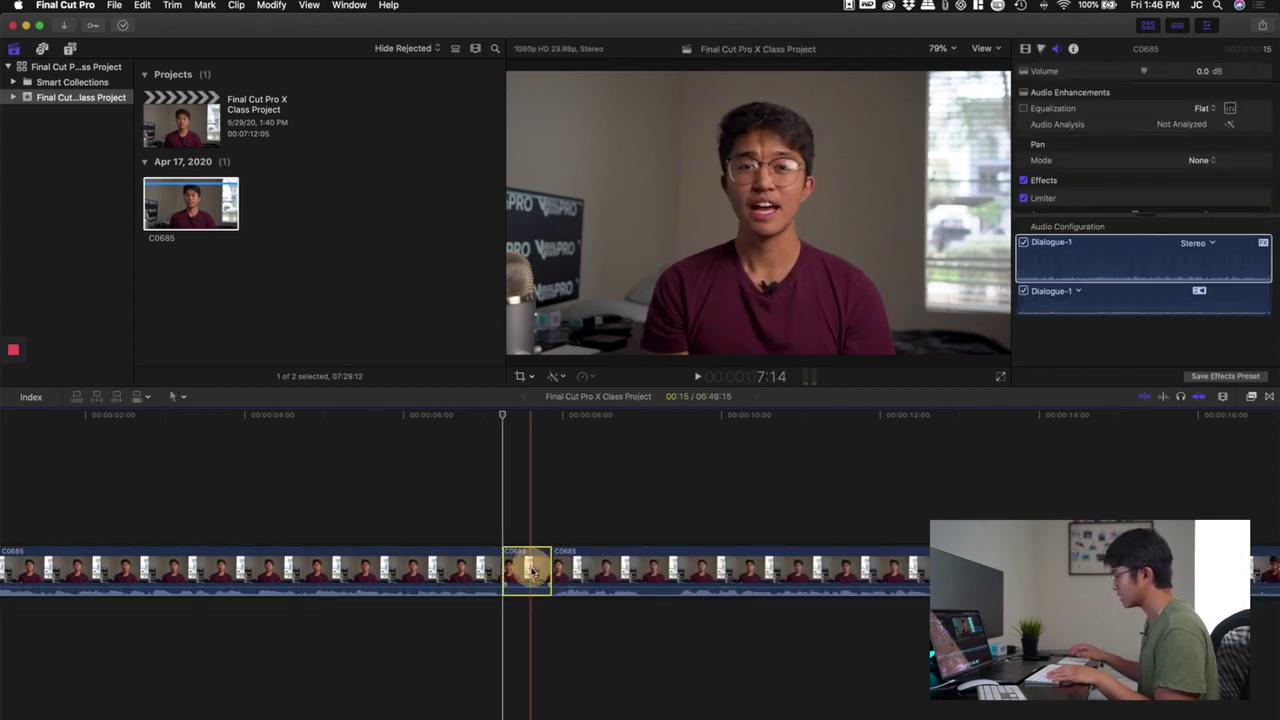
key(Delete)
Step: Play across the new cut, and blade out and delete the 12-frame section around 8:13
click(434, 500)
key(space)
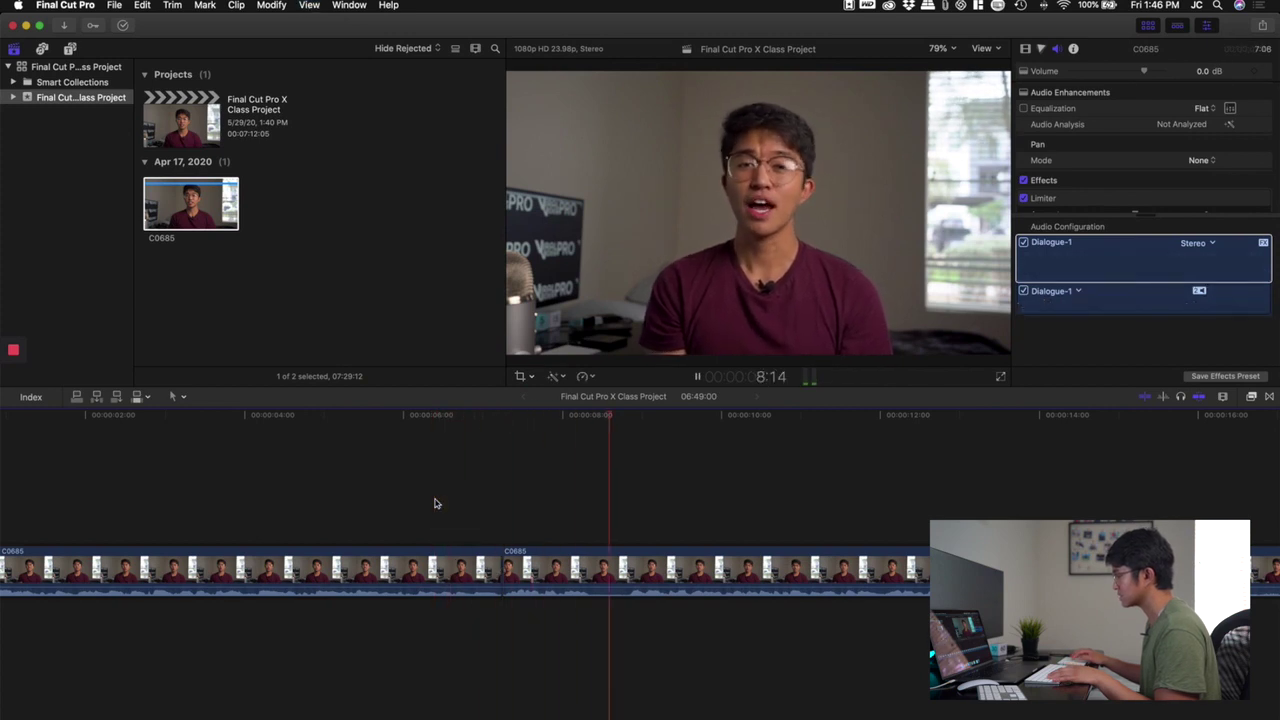
key(m)
key(space)
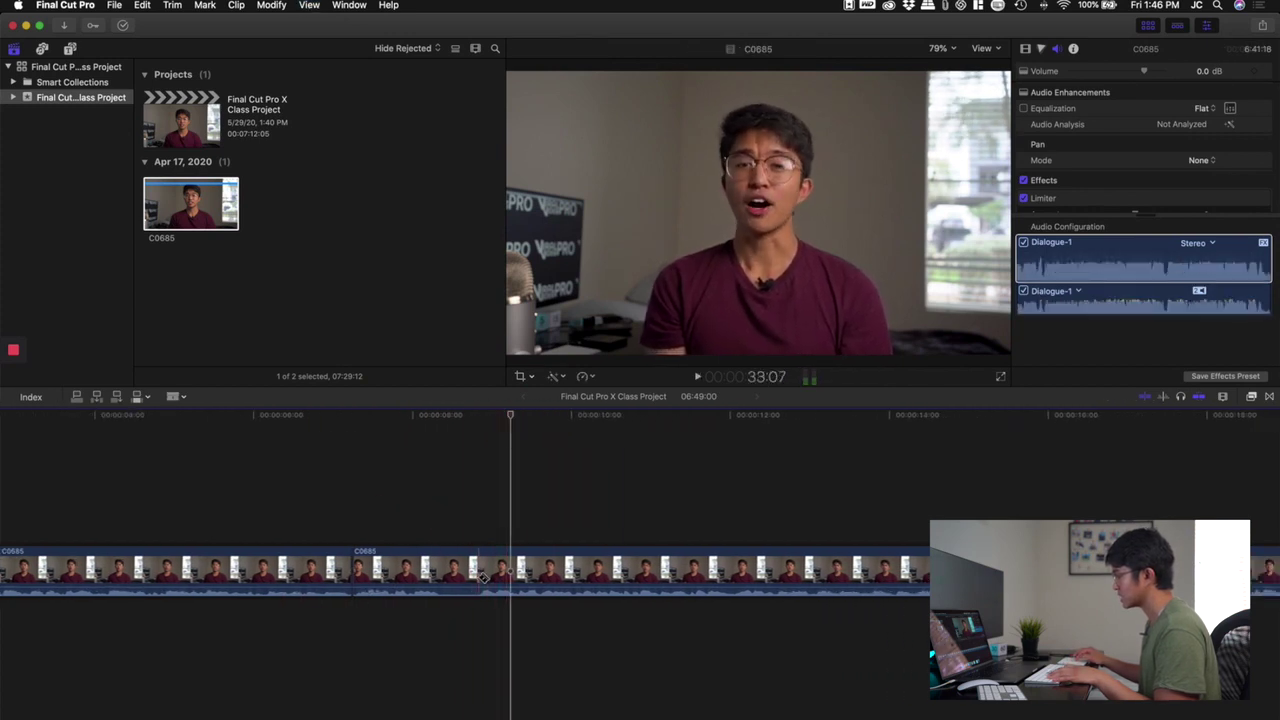
click(447, 576)
key(a)
click(457, 575)
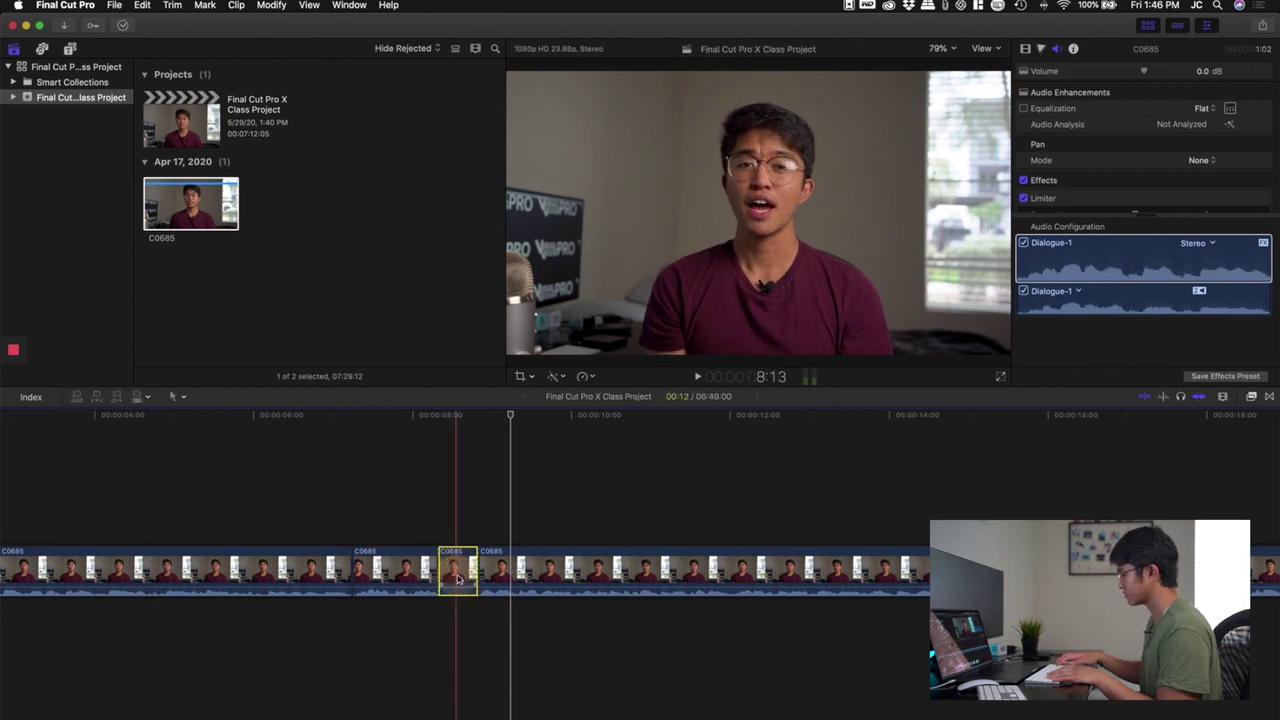
key(Delete)
Step: Play past the last cut, blade the clip around 14:00 and 18:00, and delete the 4-second section containing the face rub
click(438, 537)
key(space)
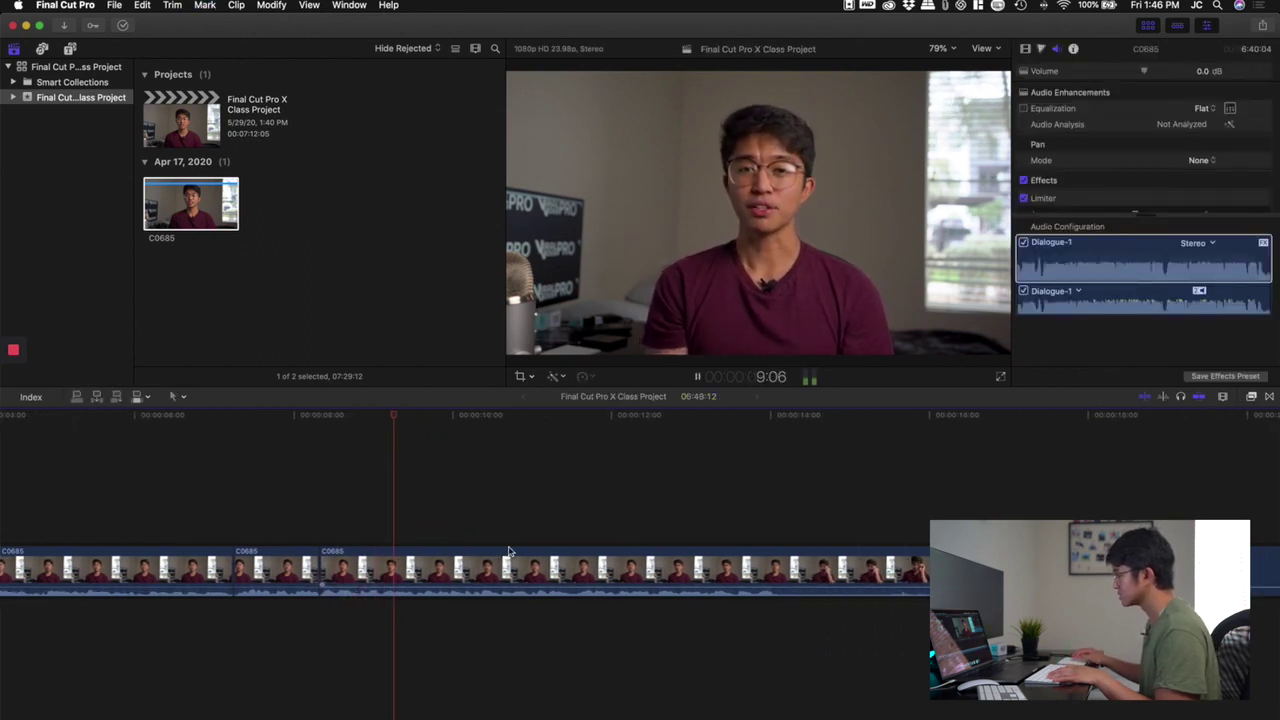
click(612, 536)
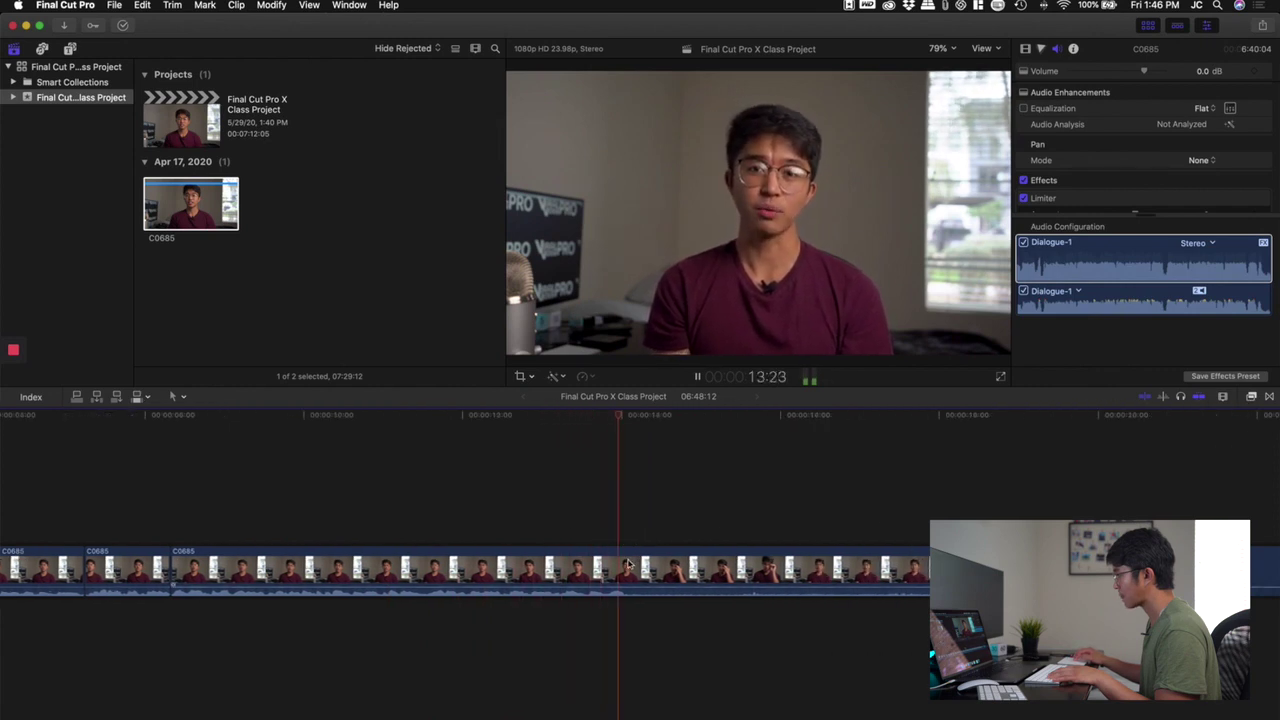
key(space)
scroll(630, 570, right, 5)
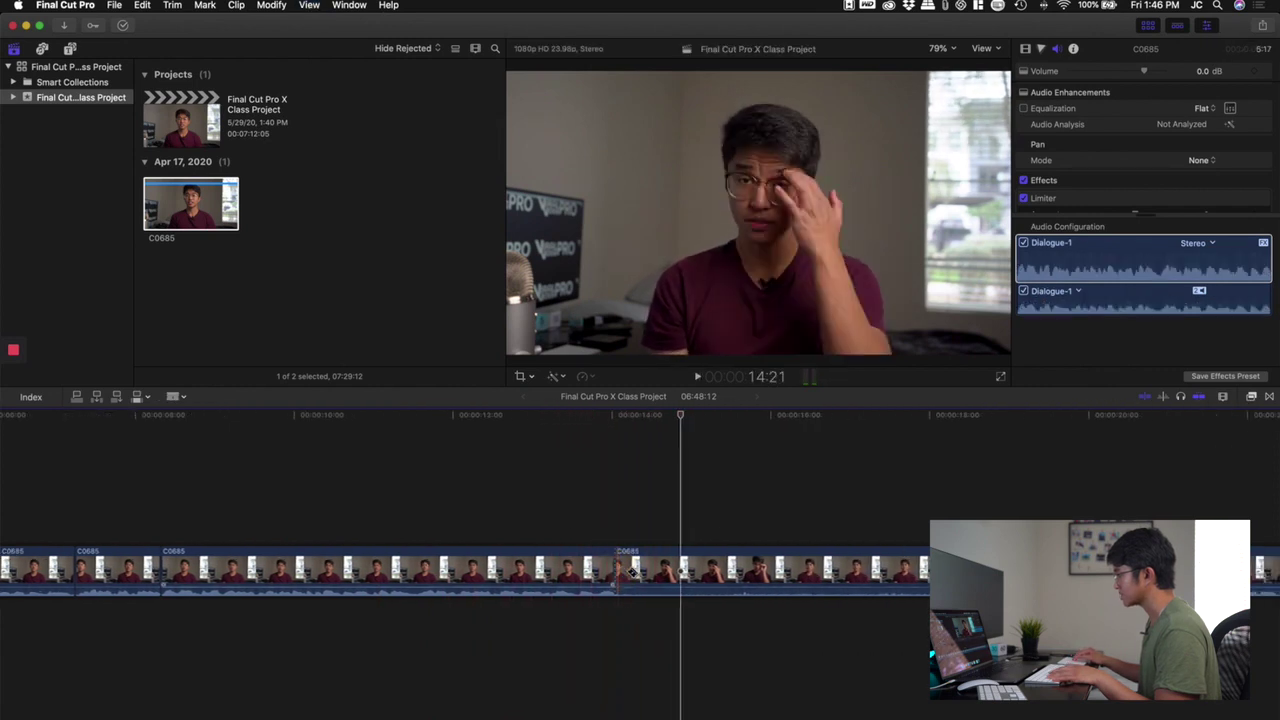
click(654, 572)
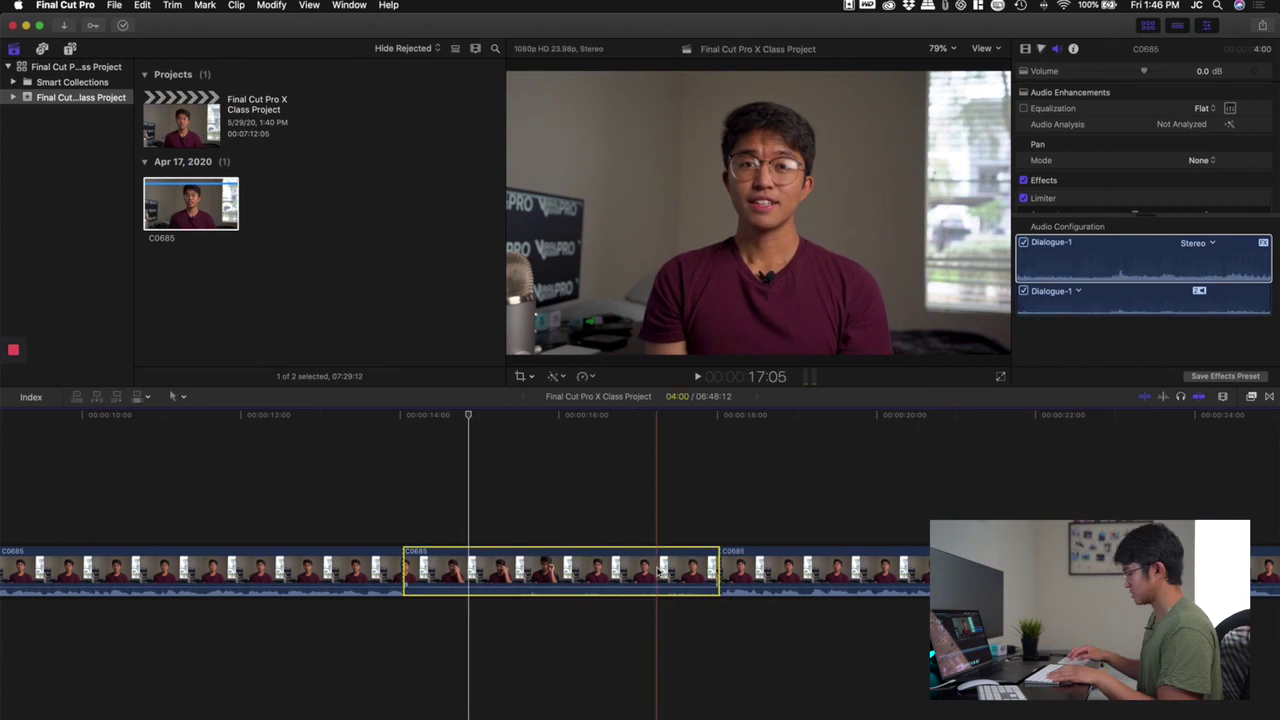
key(BackSpace)
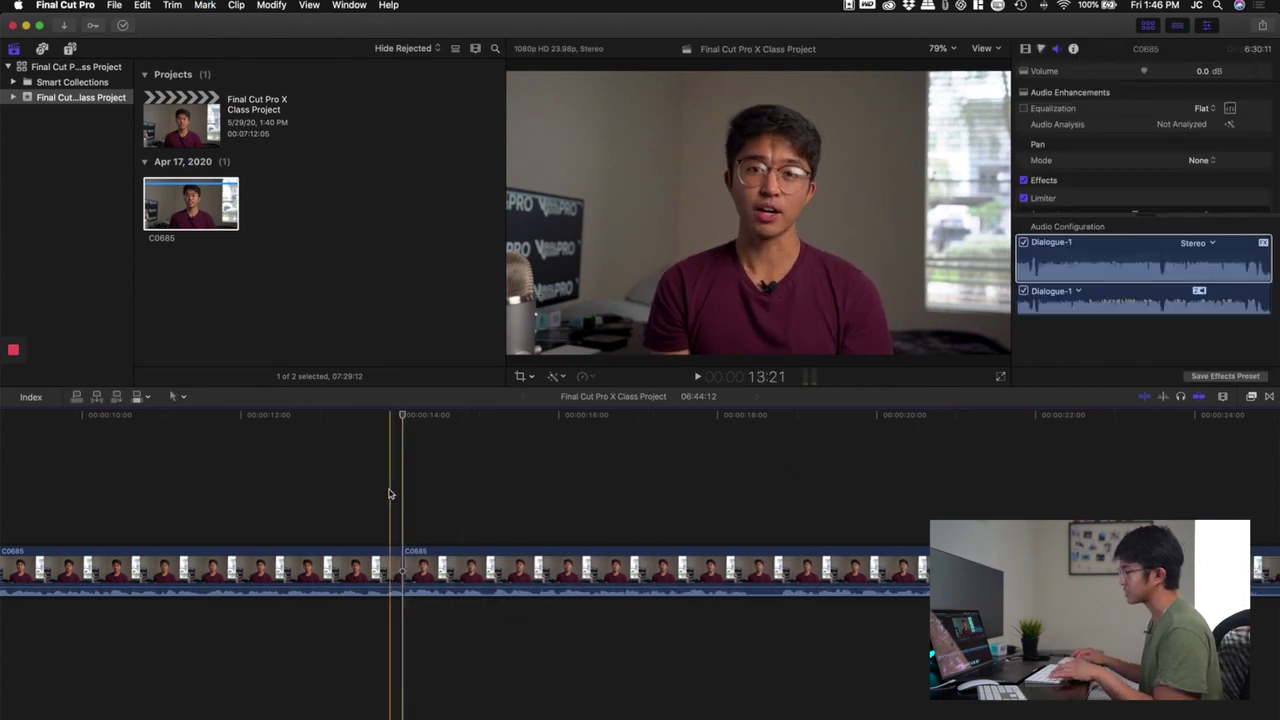
Step: Play on and blade the clip at 18:09 and again 10 frames further on, isolating the short pause
key(space)
scroll(389, 493, right, 5)
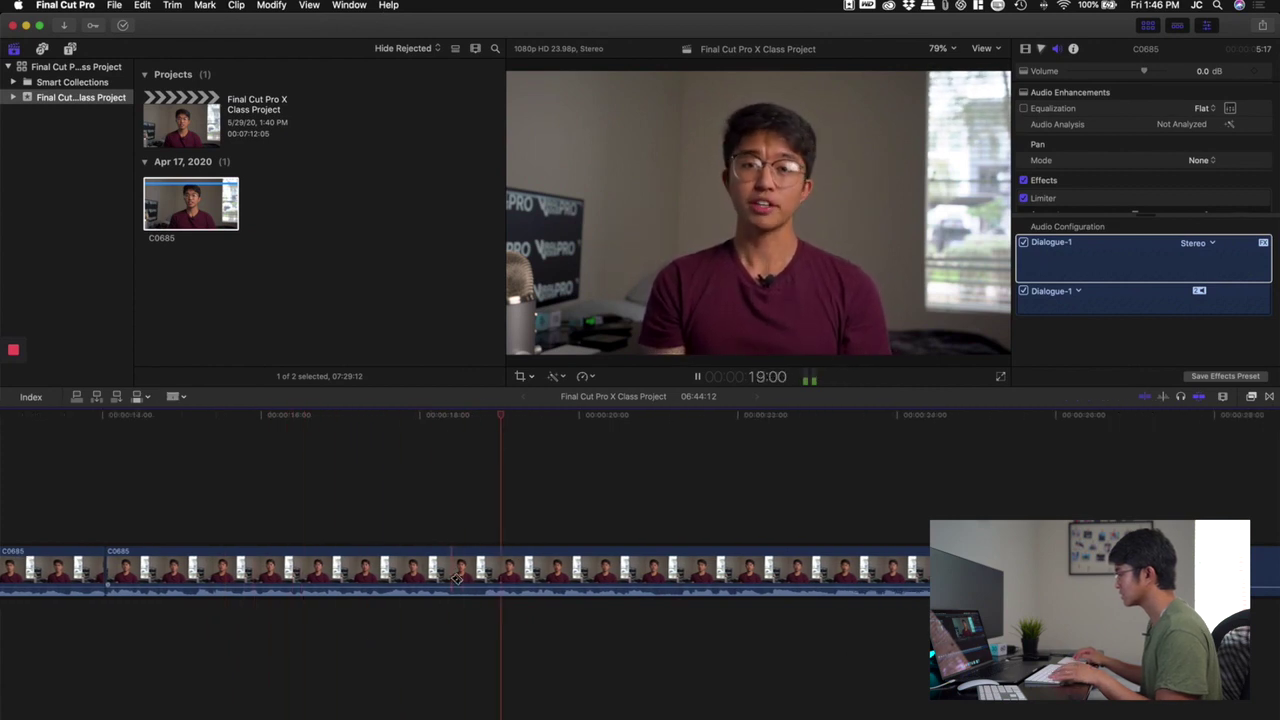
key(space)
key(super+equal)
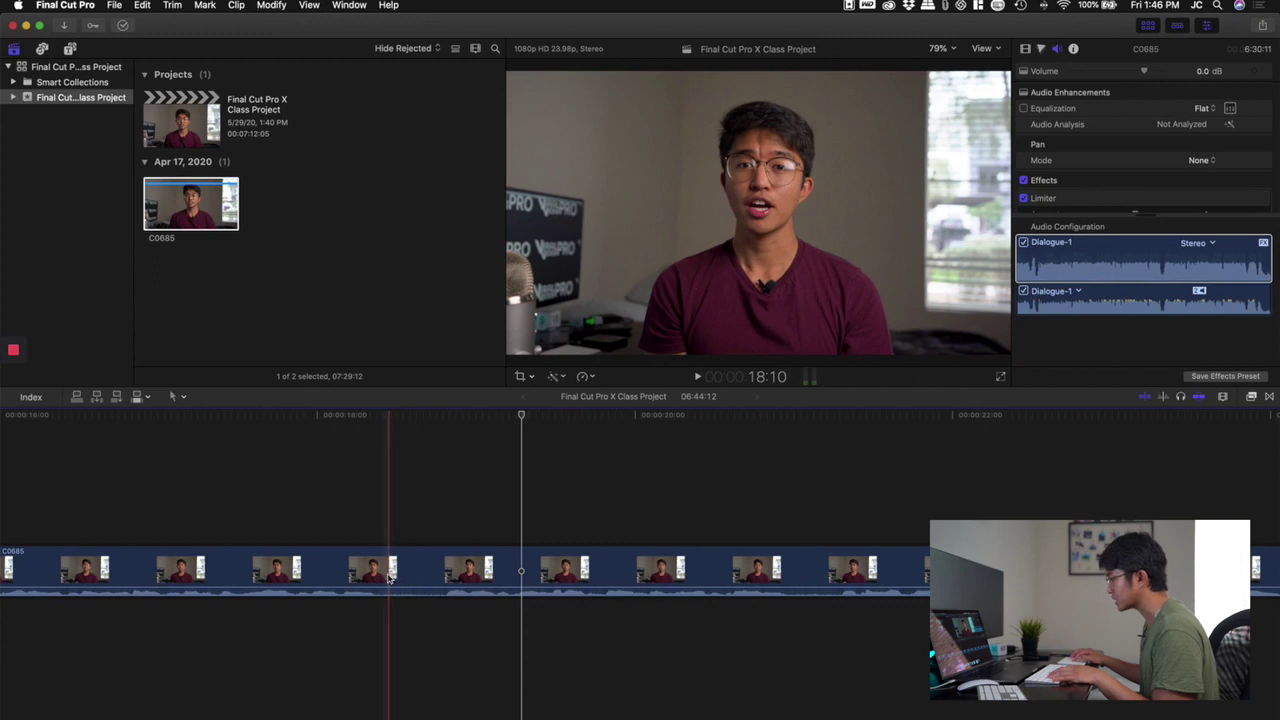
key(r)
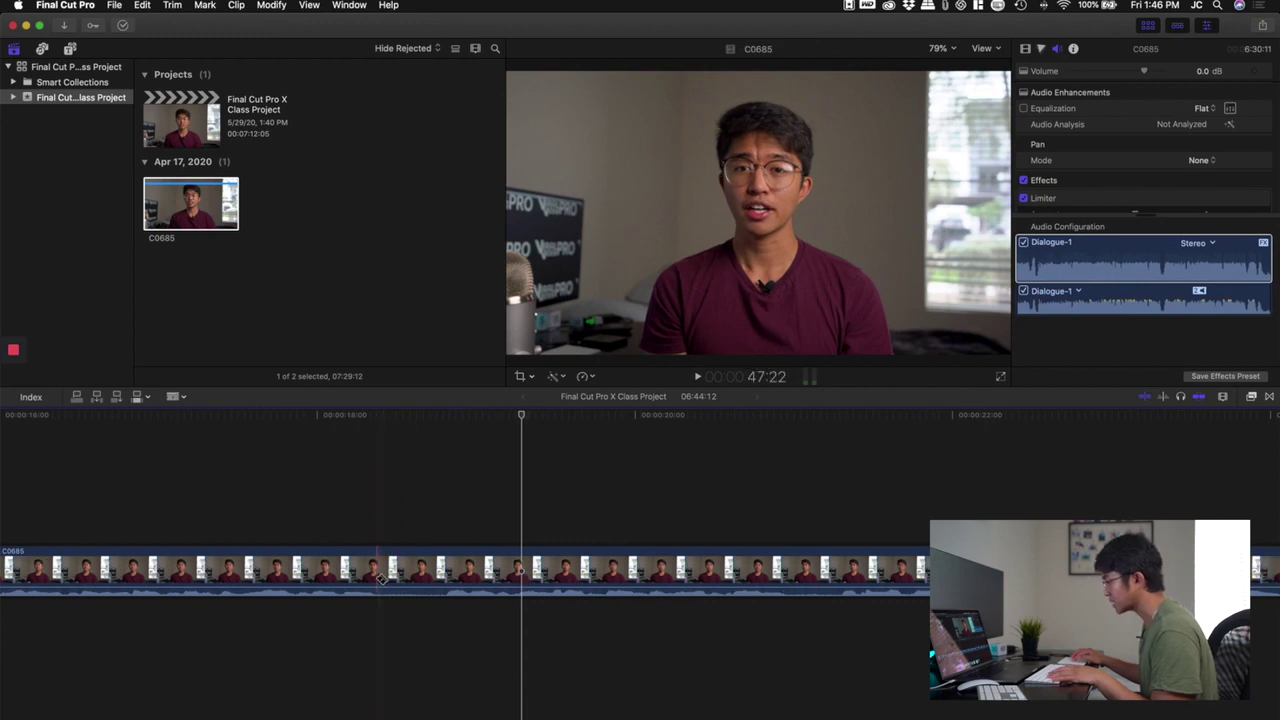
click(378, 578)
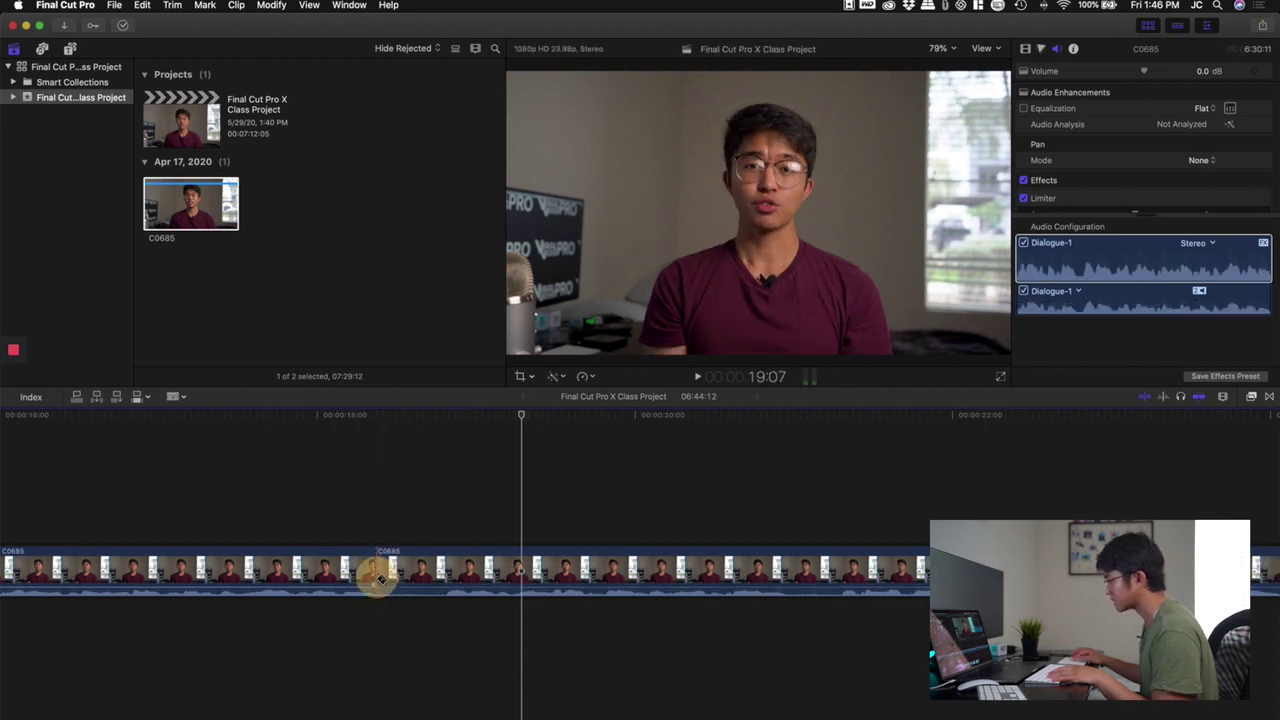
click(452, 577)
key(a)
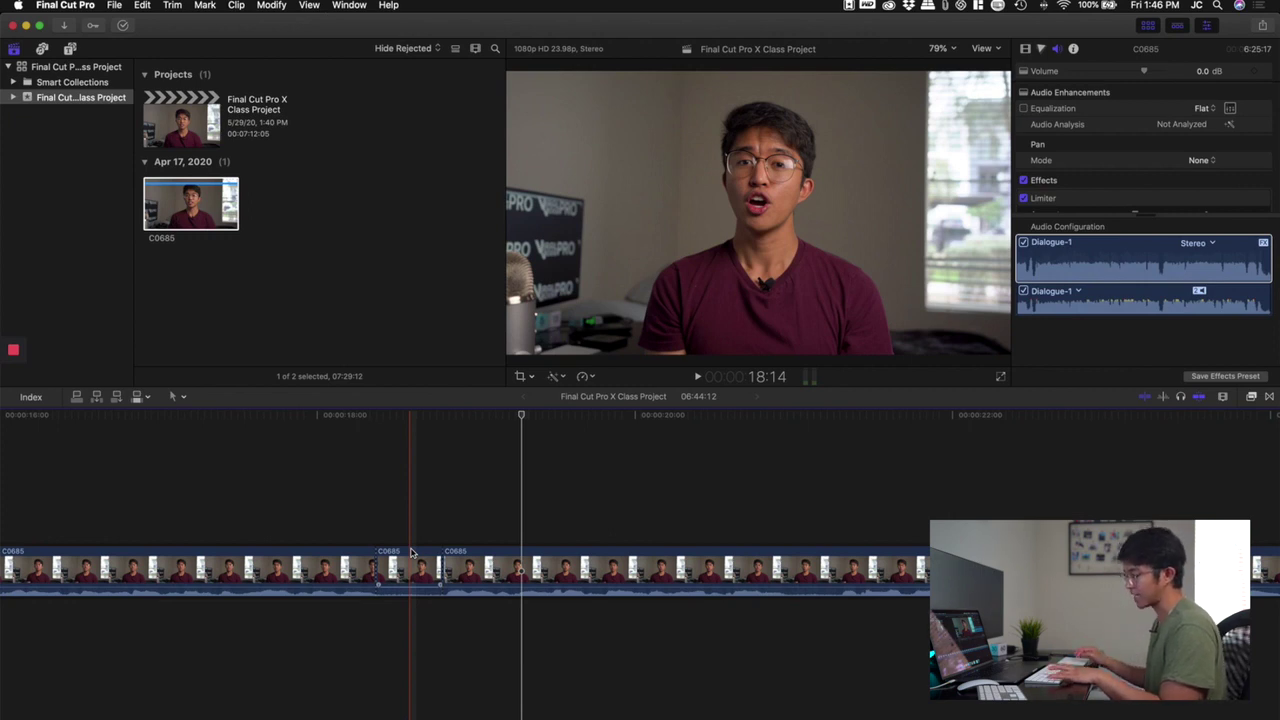
Step: Look at the list of timeline editing tools, and delete the 10-frame section between the two cuts at 18:09
click(180, 397)
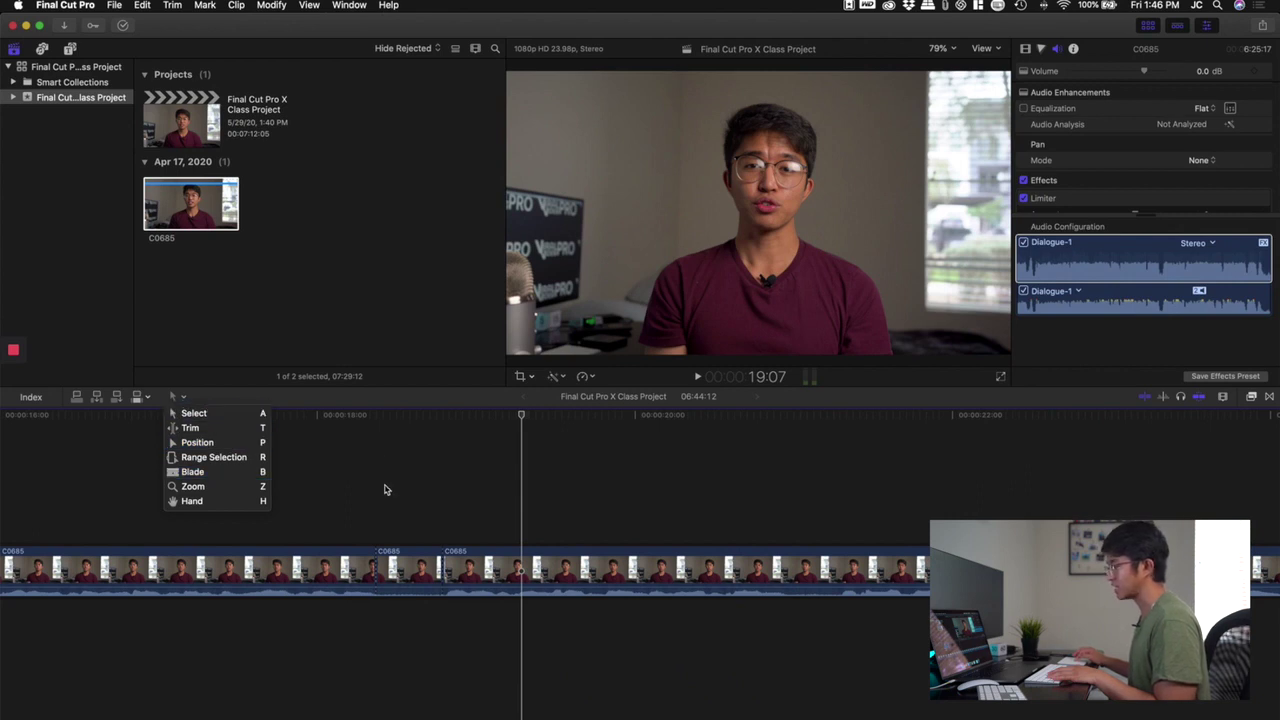
click(316, 564)
click(312, 566)
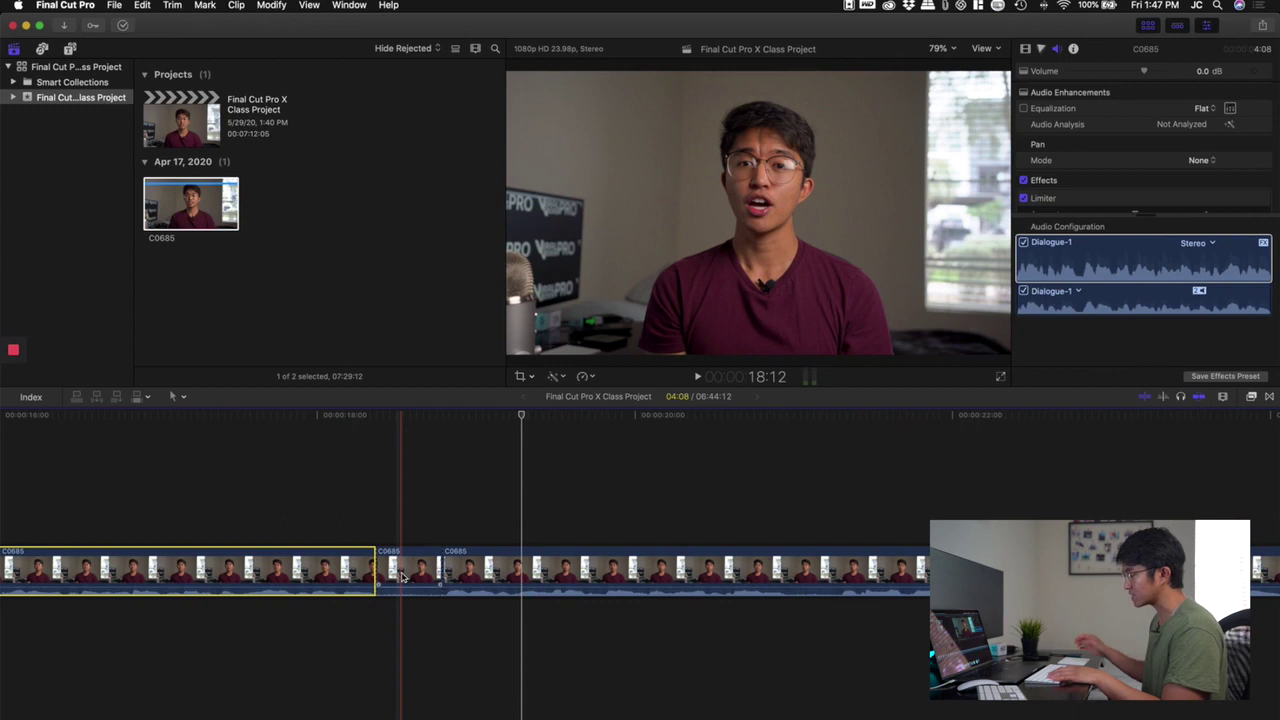
click(403, 576)
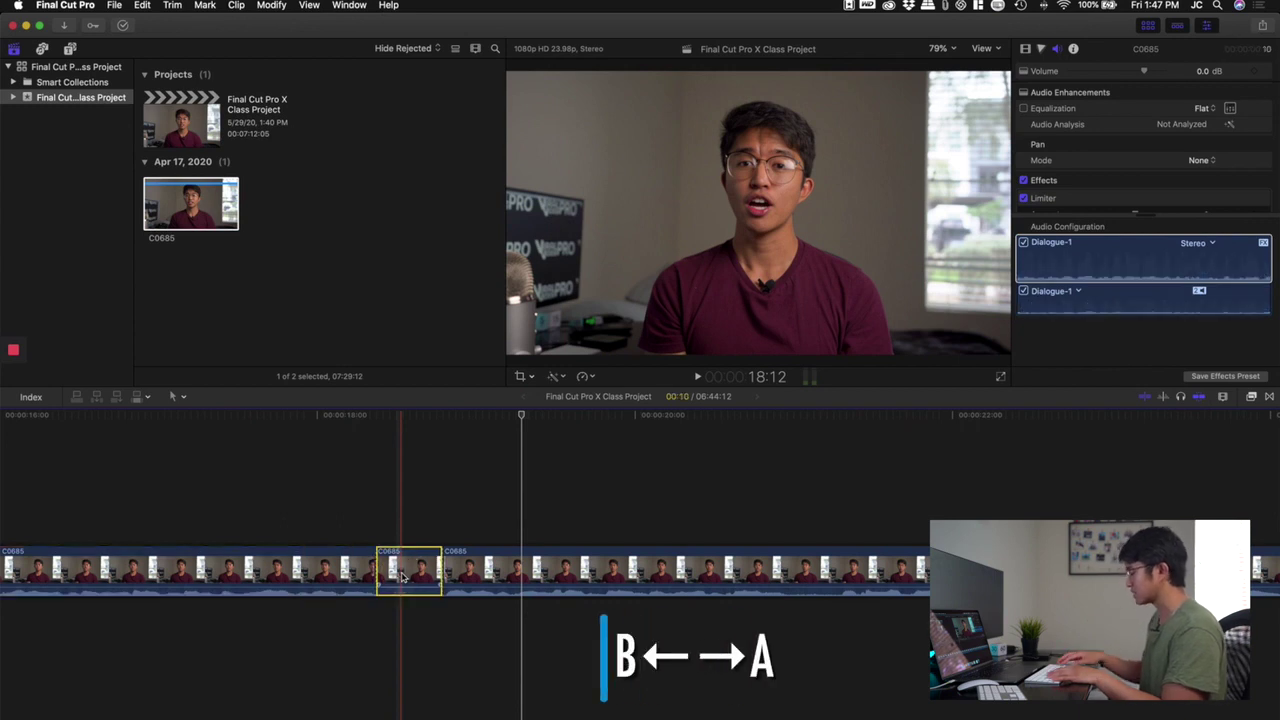
key(Delete)
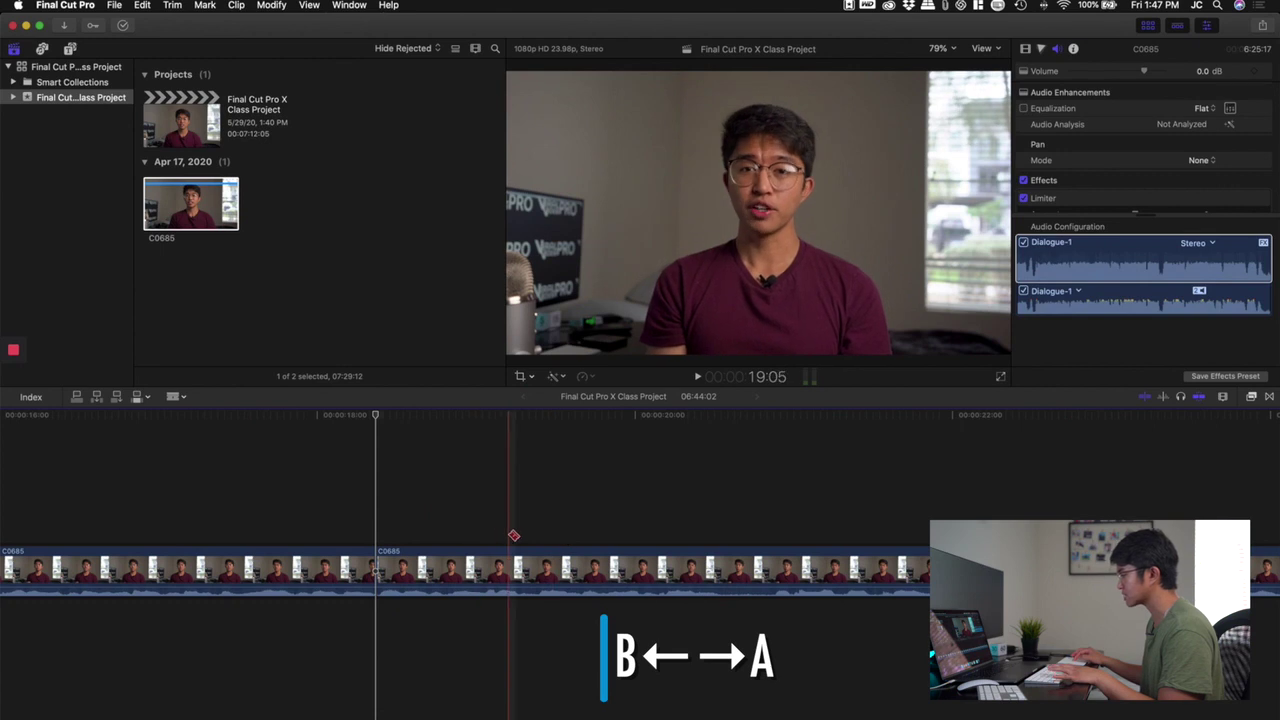
Step: Play on from the 18:09 cut and blade the clip at about 20:12 and again at 20:21 around the pause
scroll(513, 535, right, 3)
scroll(513, 535, right, 2)
key(a)
key(space)
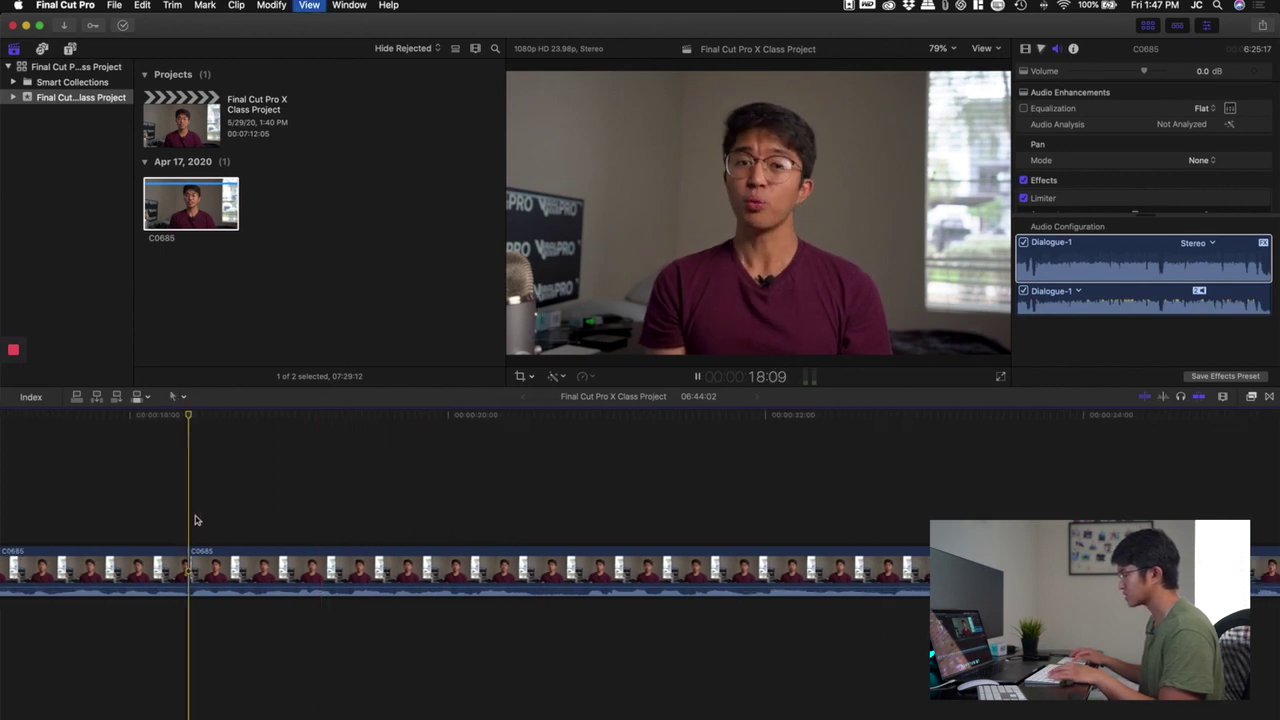
scroll(280, 527, right, 5)
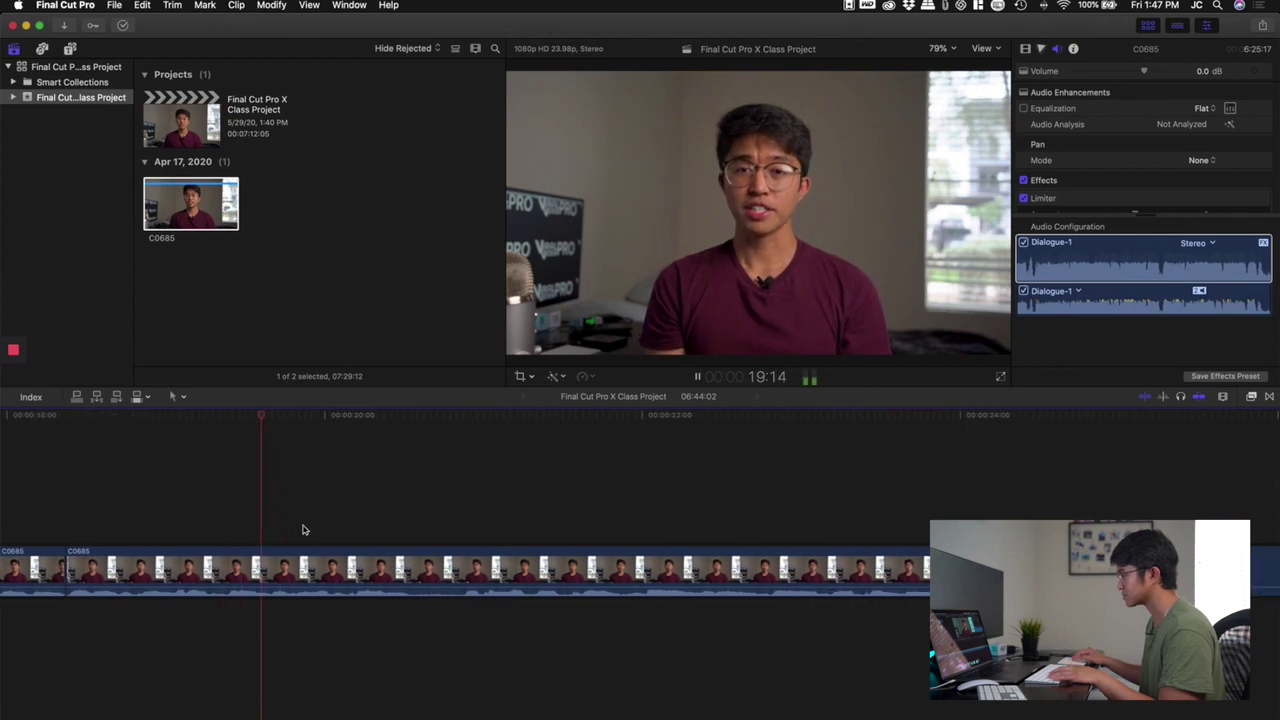
click(340, 580)
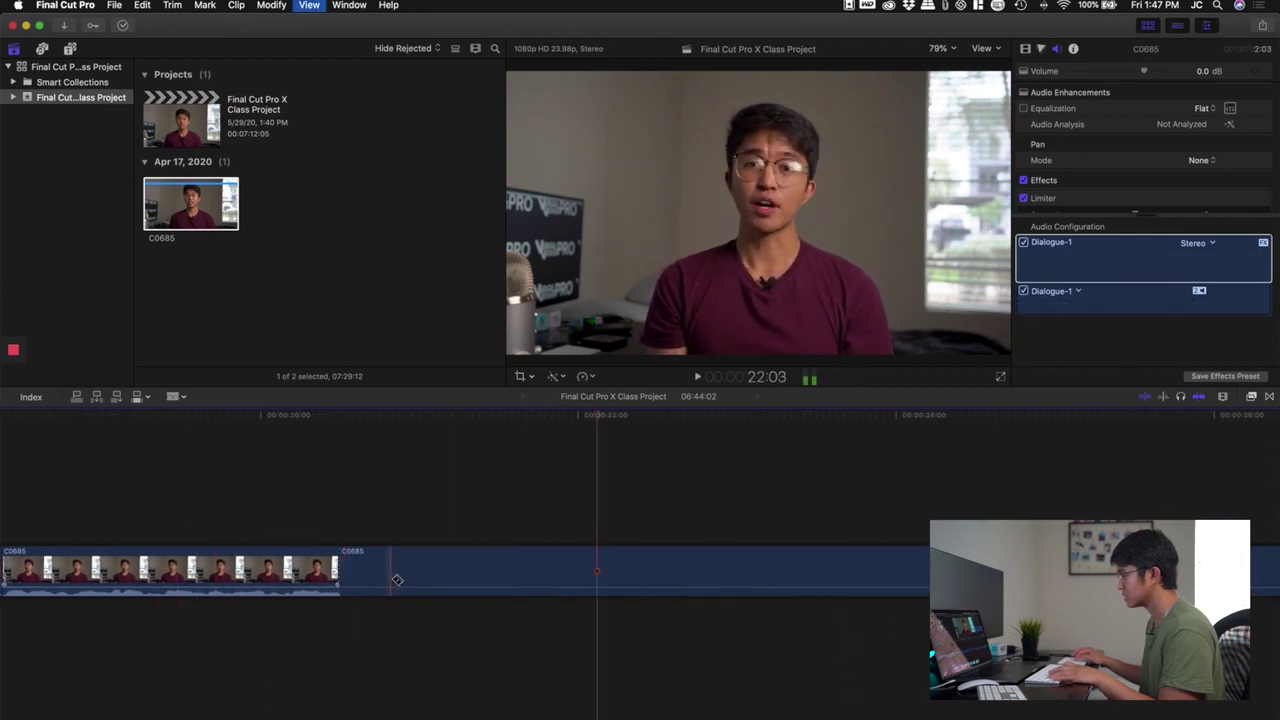
key(space)
click(401, 578)
key(space)
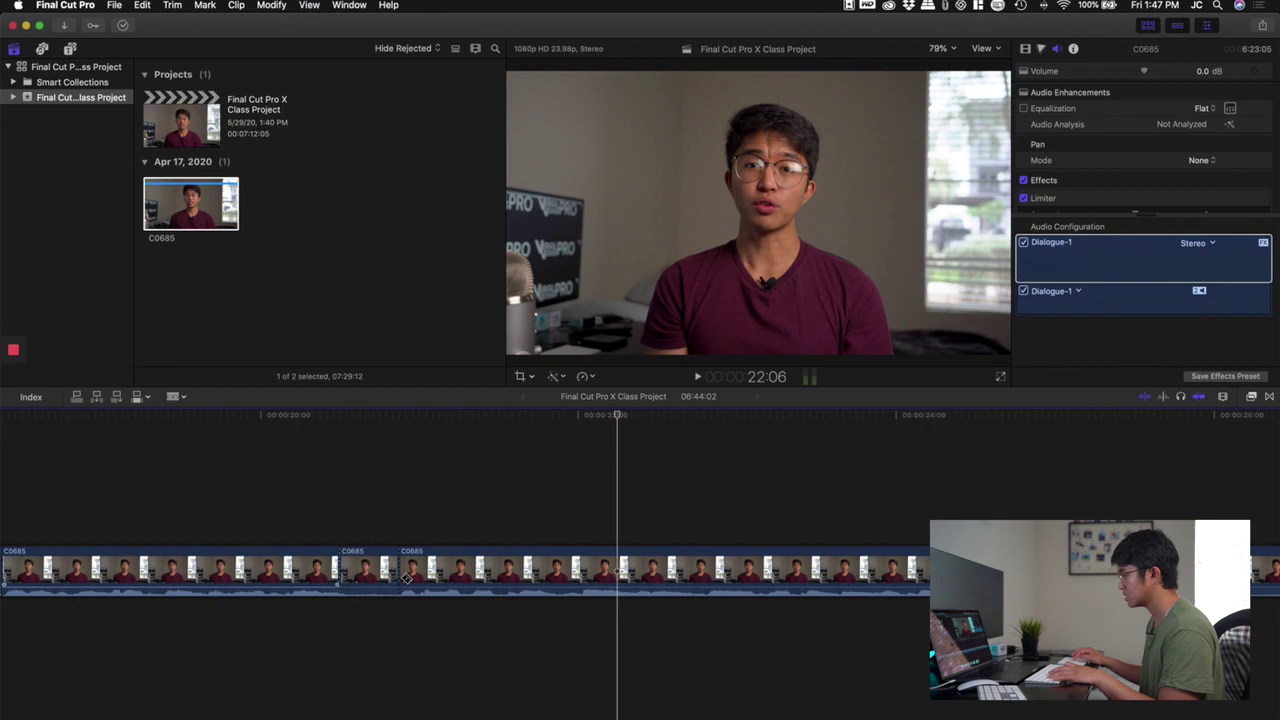
Step: Play on, and blade out and delete the 12-frame section just after 24:00
scroll(407, 578, right, 1)
scroll(407, 578, right, 4)
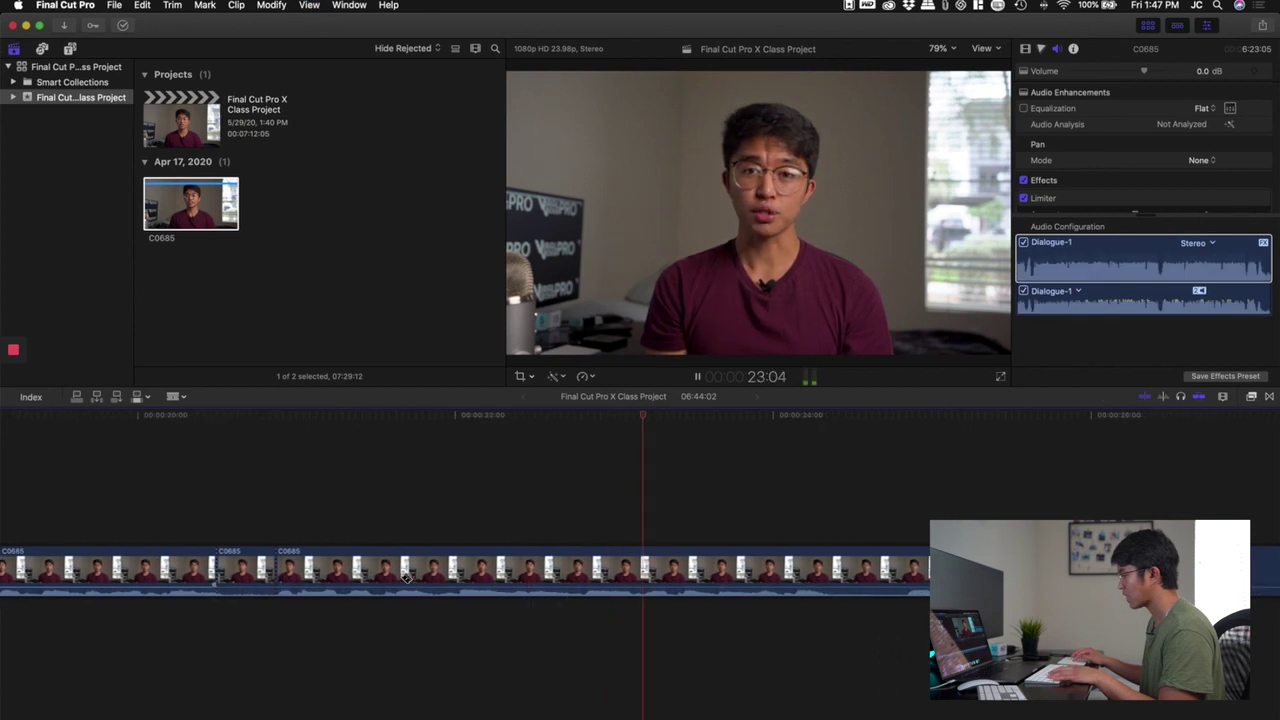
click(830, 583)
key(space)
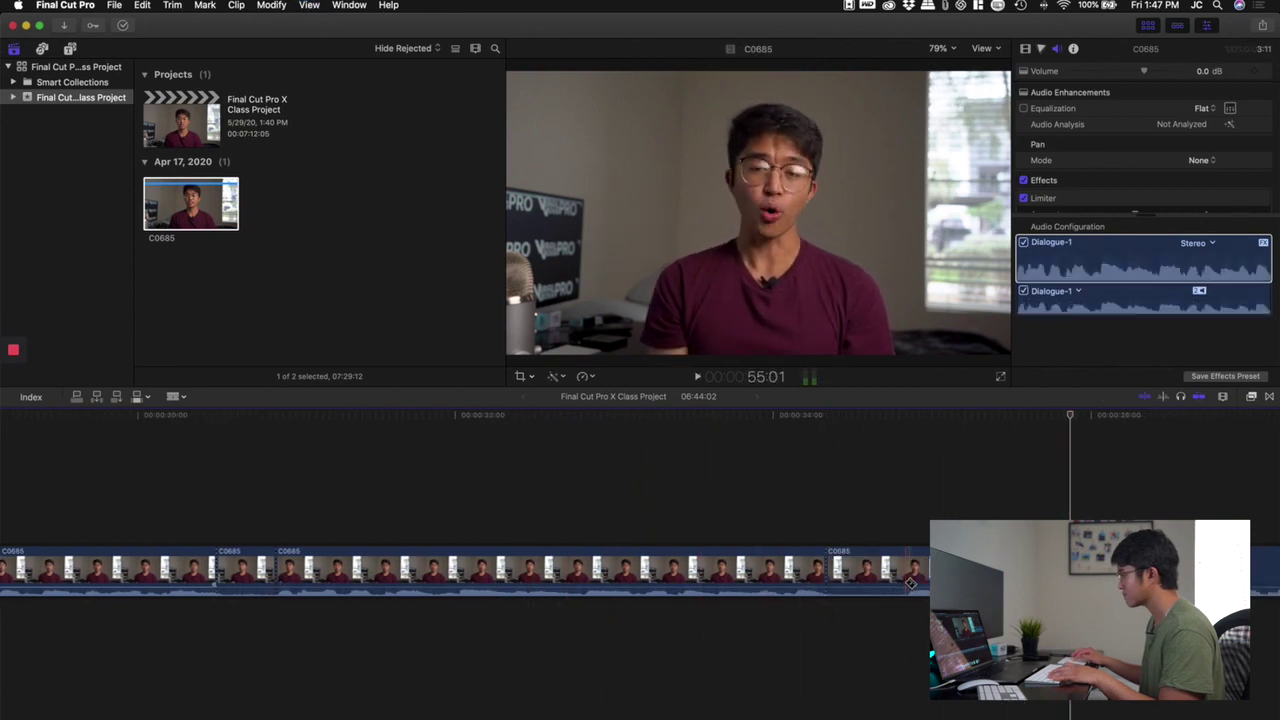
key(a)
click(877, 580)
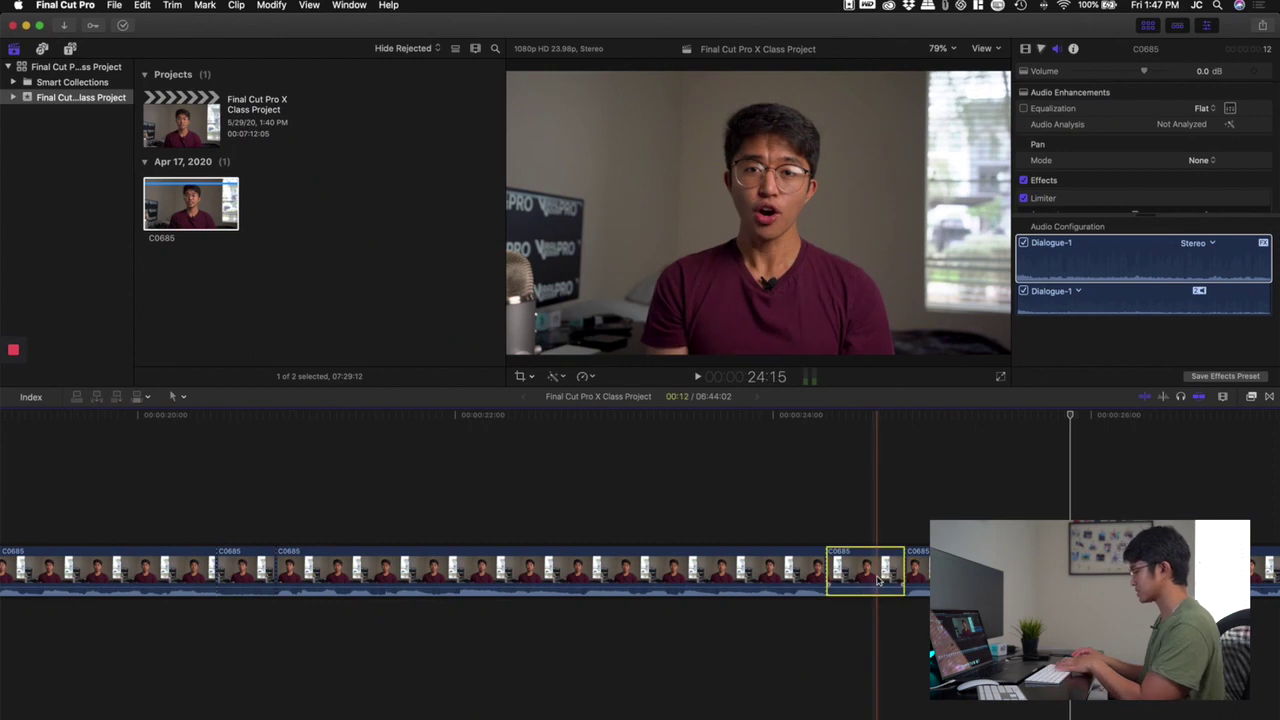
key(Delete)
Step: Delete the short isolated section that ends at 20:21
click(248, 575)
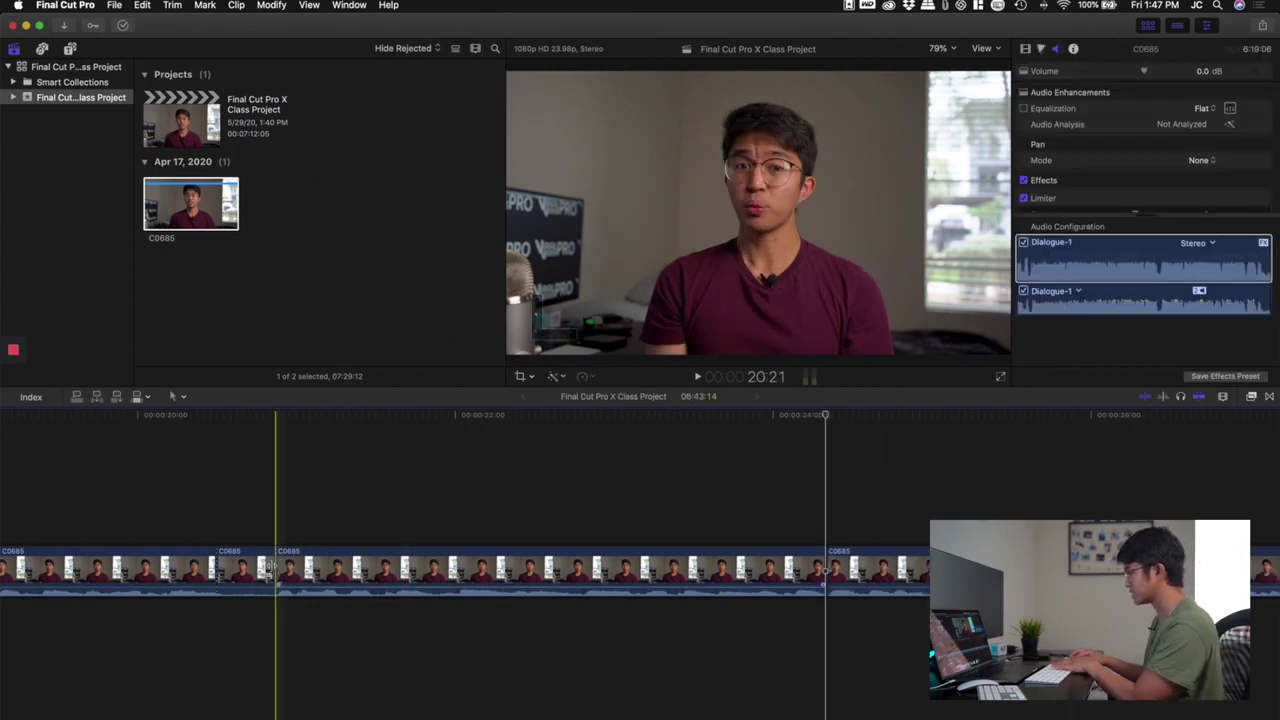
key(Delete)
key(super+4)
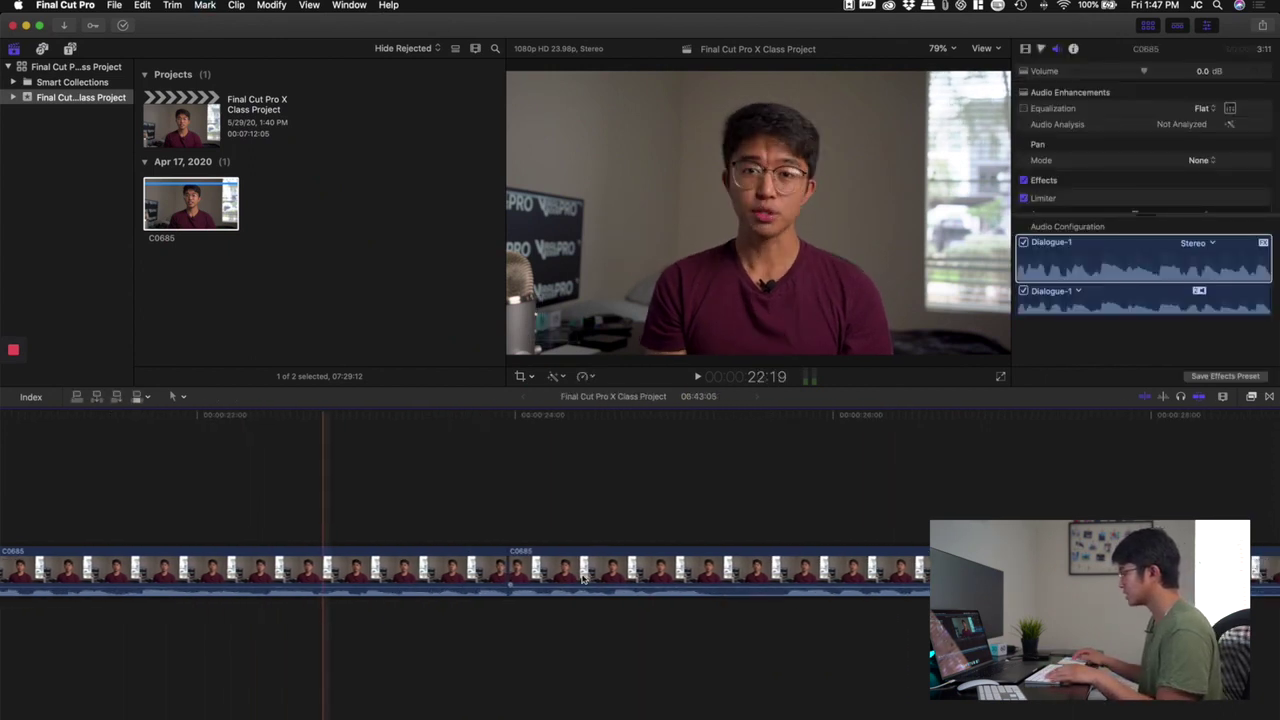
Step: Play across the latest cuts, blade out and delete the 12-frame section around 25:13, and play over the new join
key(space)
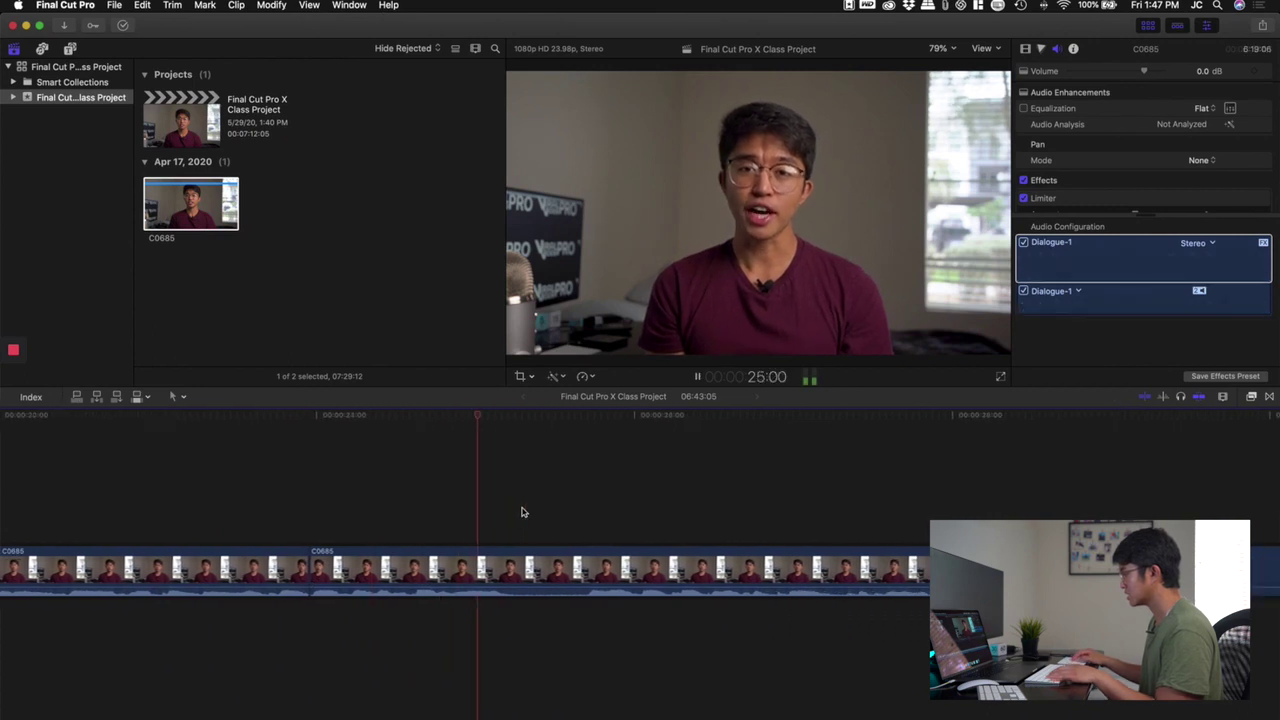
key(super+b)
key(space)
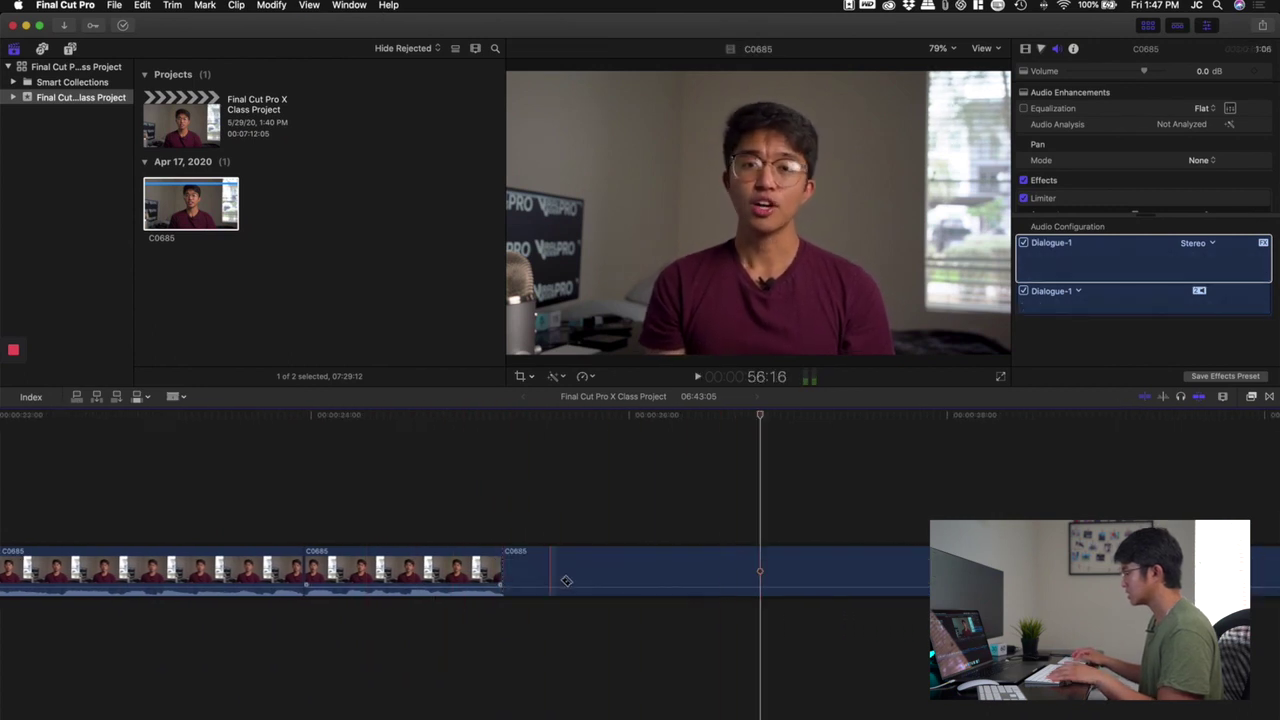
click(584, 576)
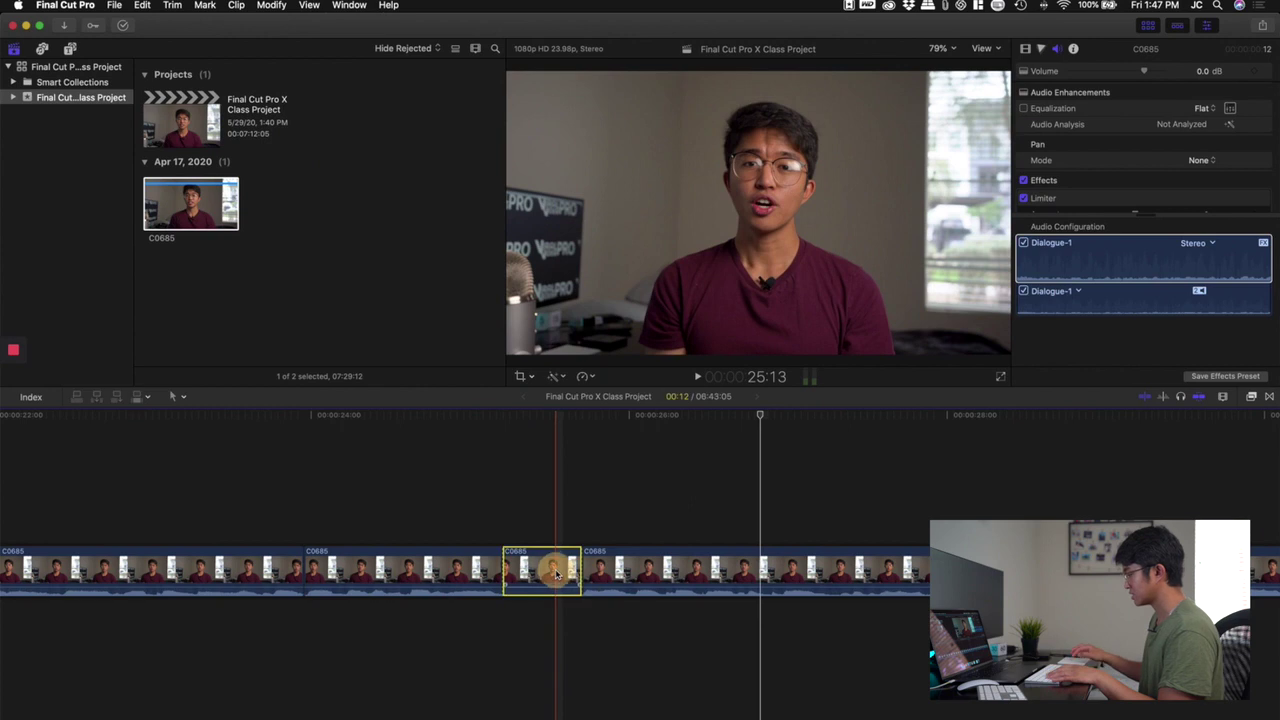
key(Delete)
key(space)
key(space)
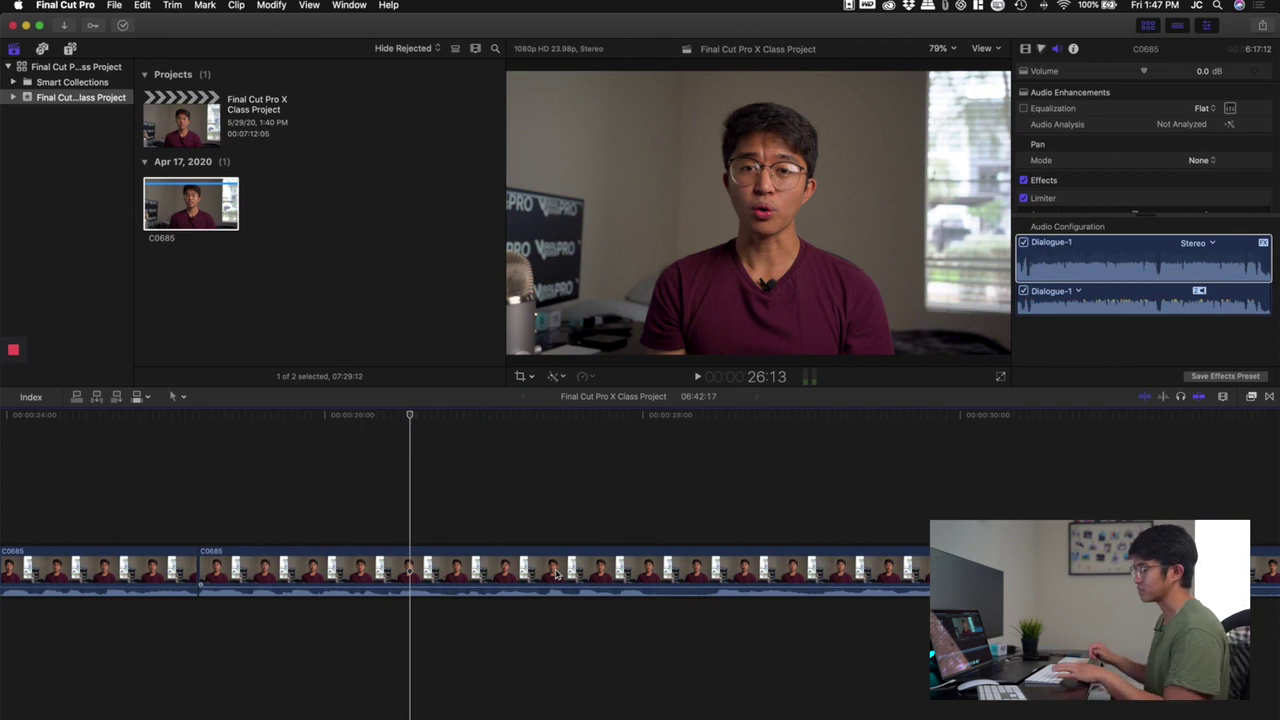
Step: Return to the start of the project, play it, and add a marker 15 frames into the first clip
scroll(557, 573, right, 2)
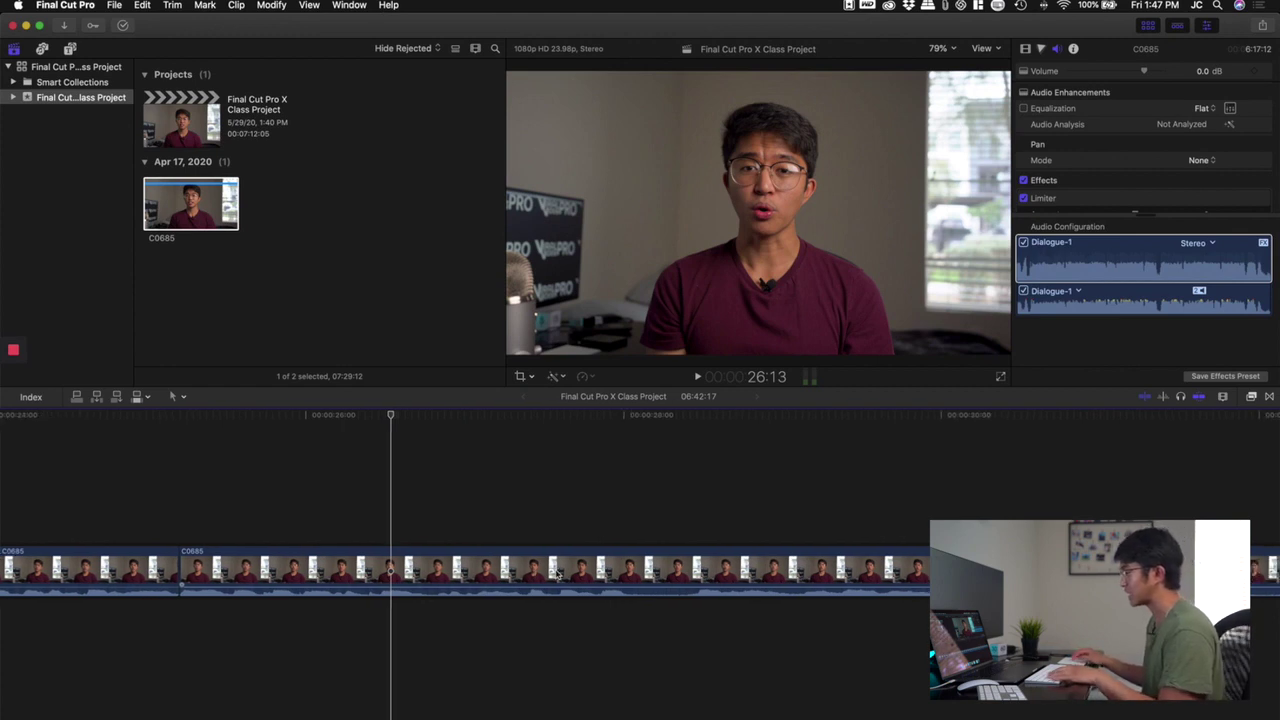
scroll(557, 573, right, 15)
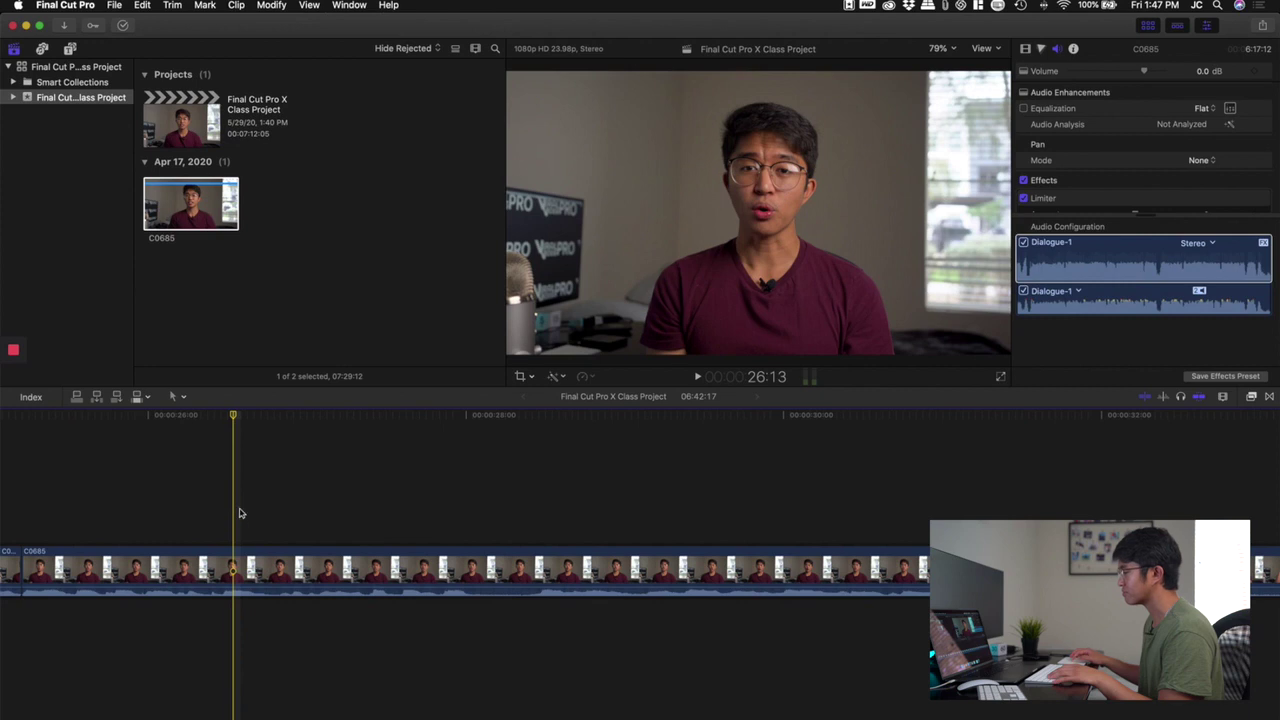
scroll(240, 513, right, 20)
key(super+minus)
key(super+minus)
key(super+minus)
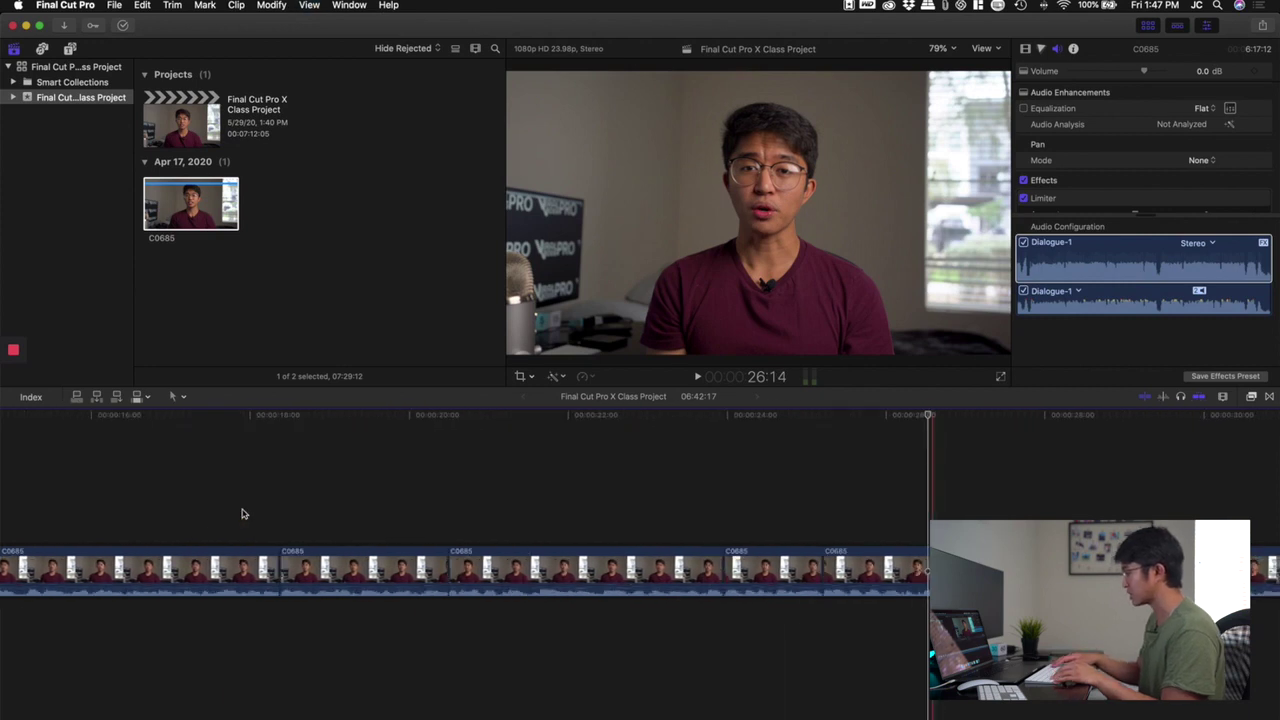
click(30, 523)
key(space)
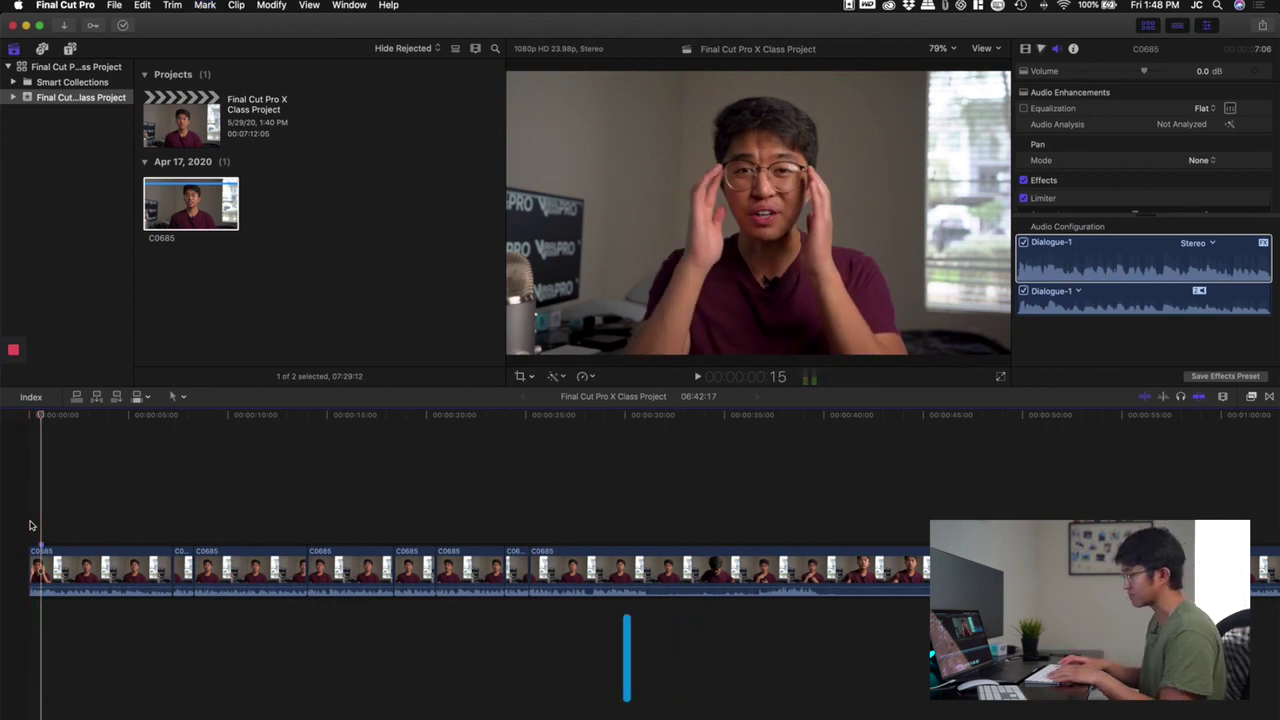
Step: Inspect the marker on the first clip, play from the project's beginning, and place the playhead back on the marker at 15 frames
click(42, 563)
key(super+equal)
key(super+equal)
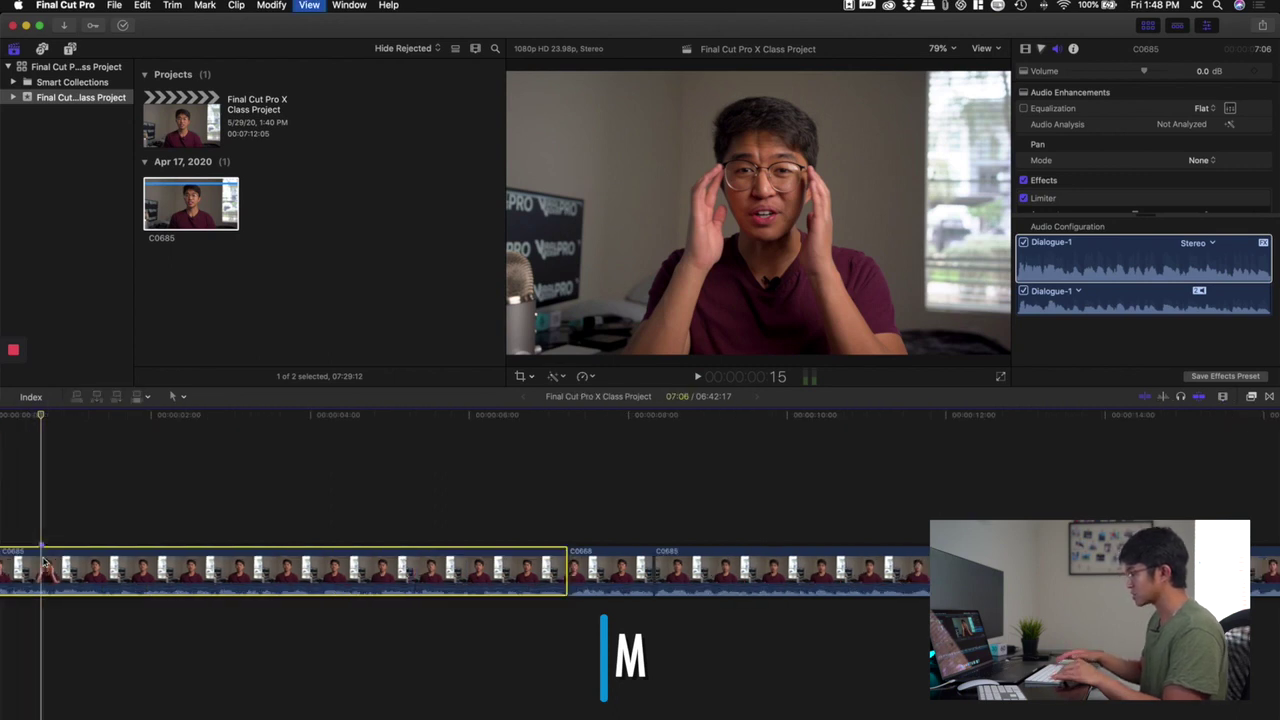
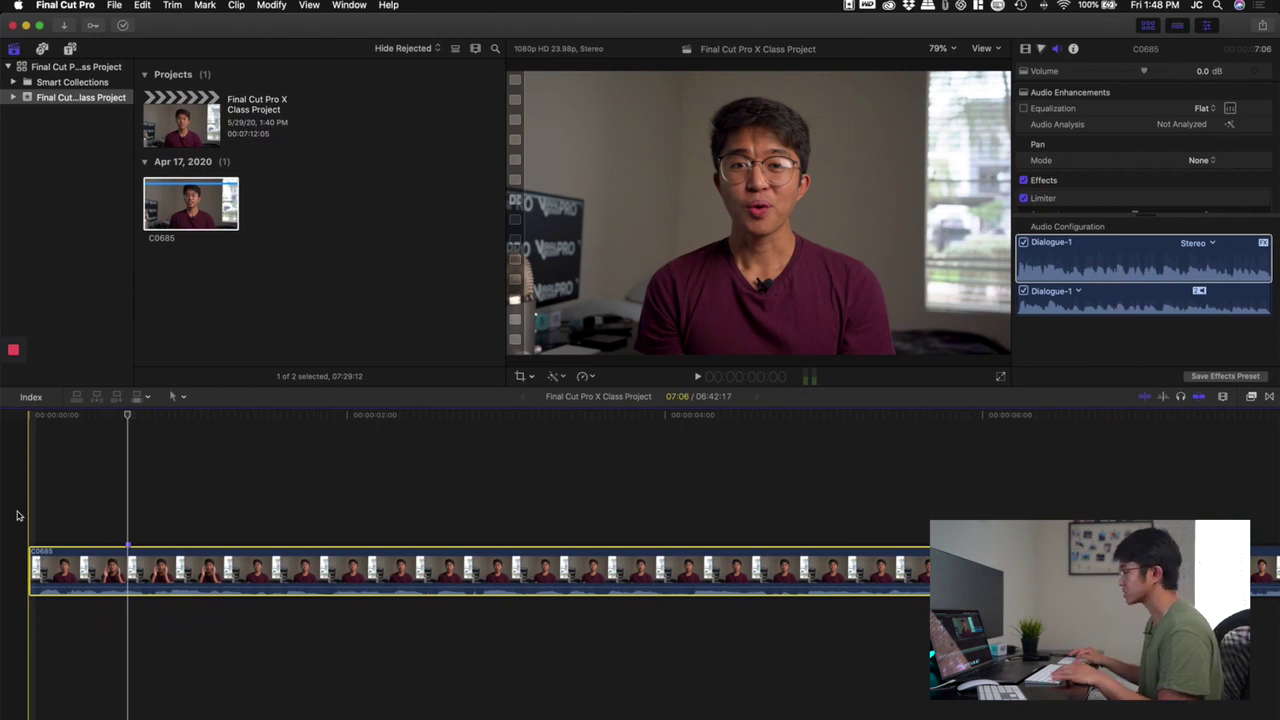
click(16, 515)
key(space)
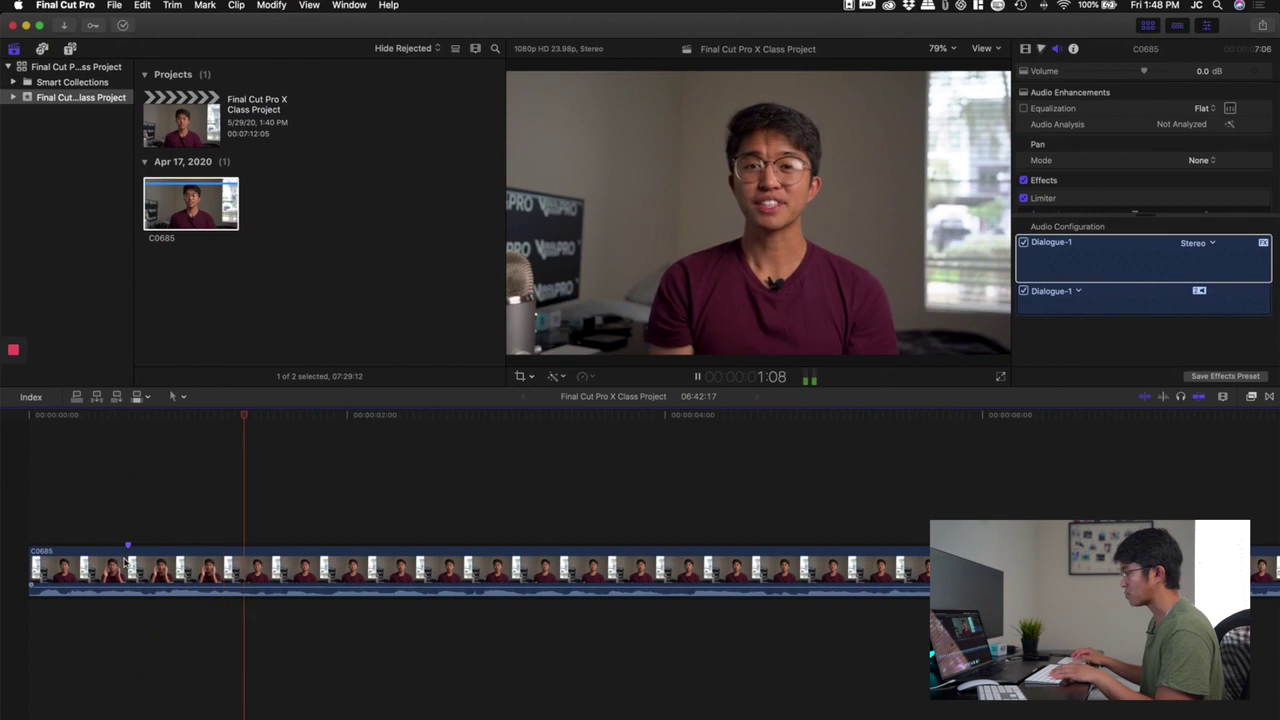
click(125, 525)
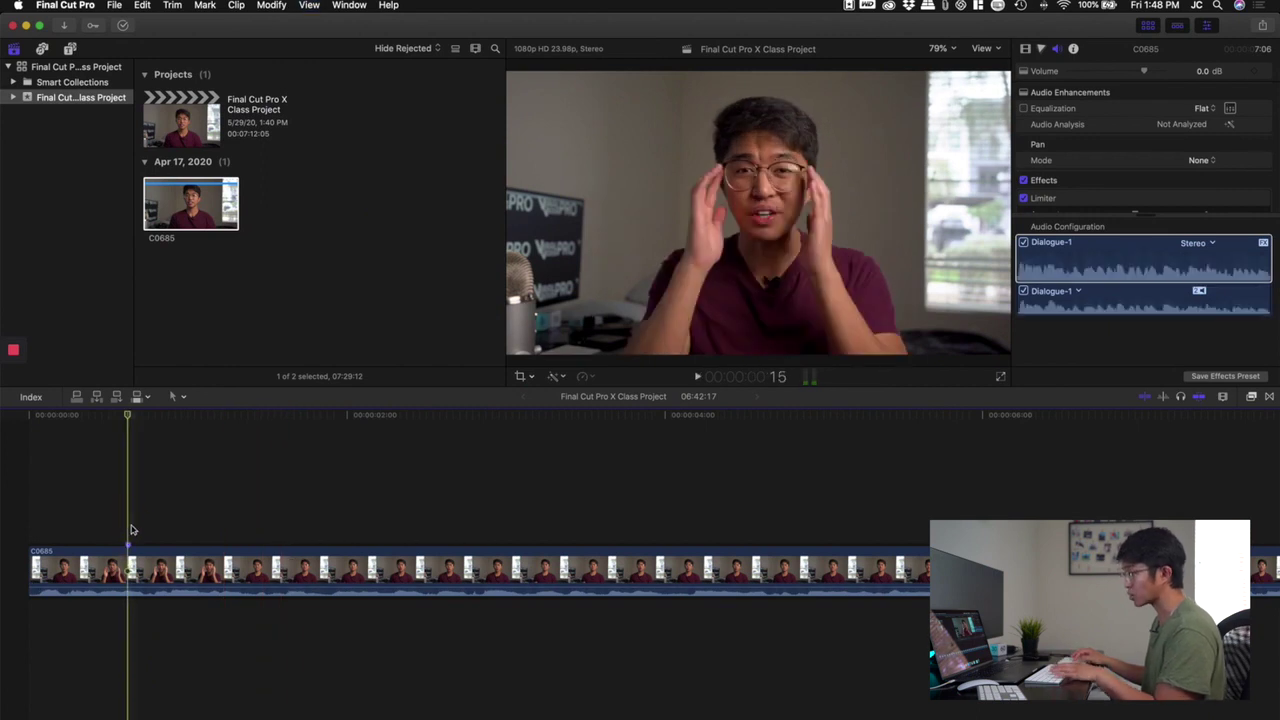
Step: Play through the opening clips and add timeline markers at about 2:16, 6:10 and 10:12
key(space)
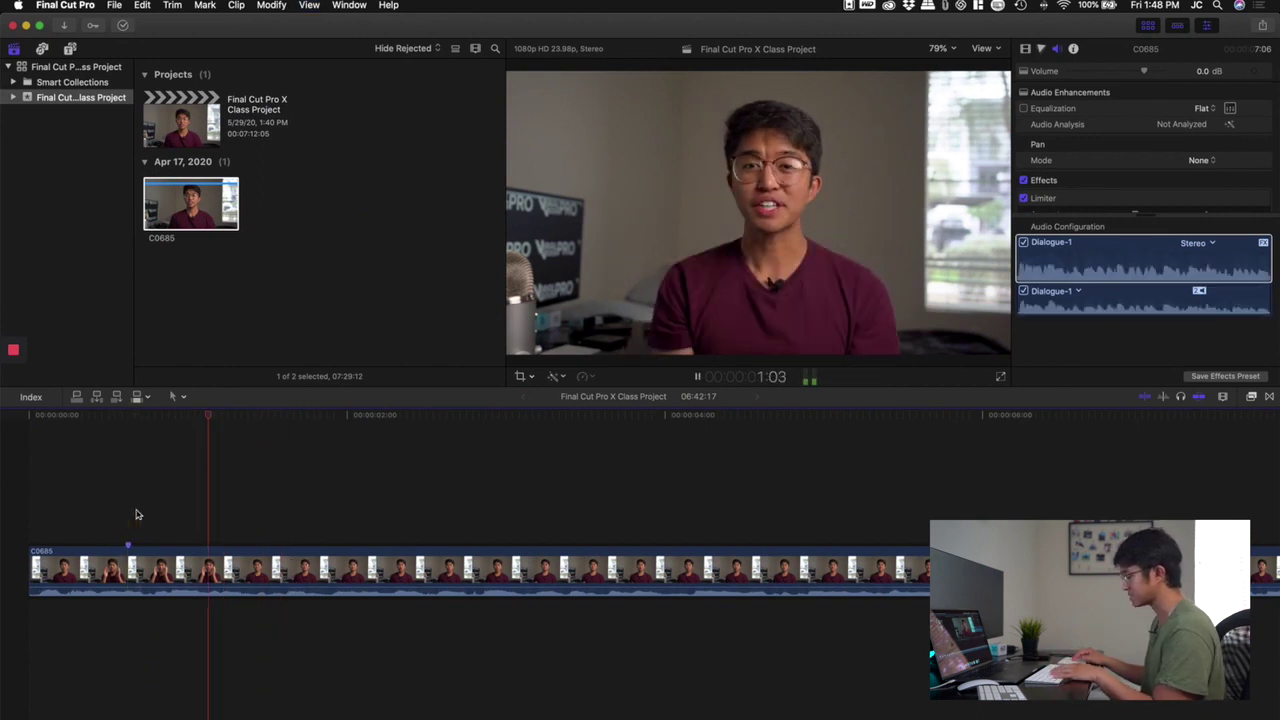
key(space)
click(181, 518)
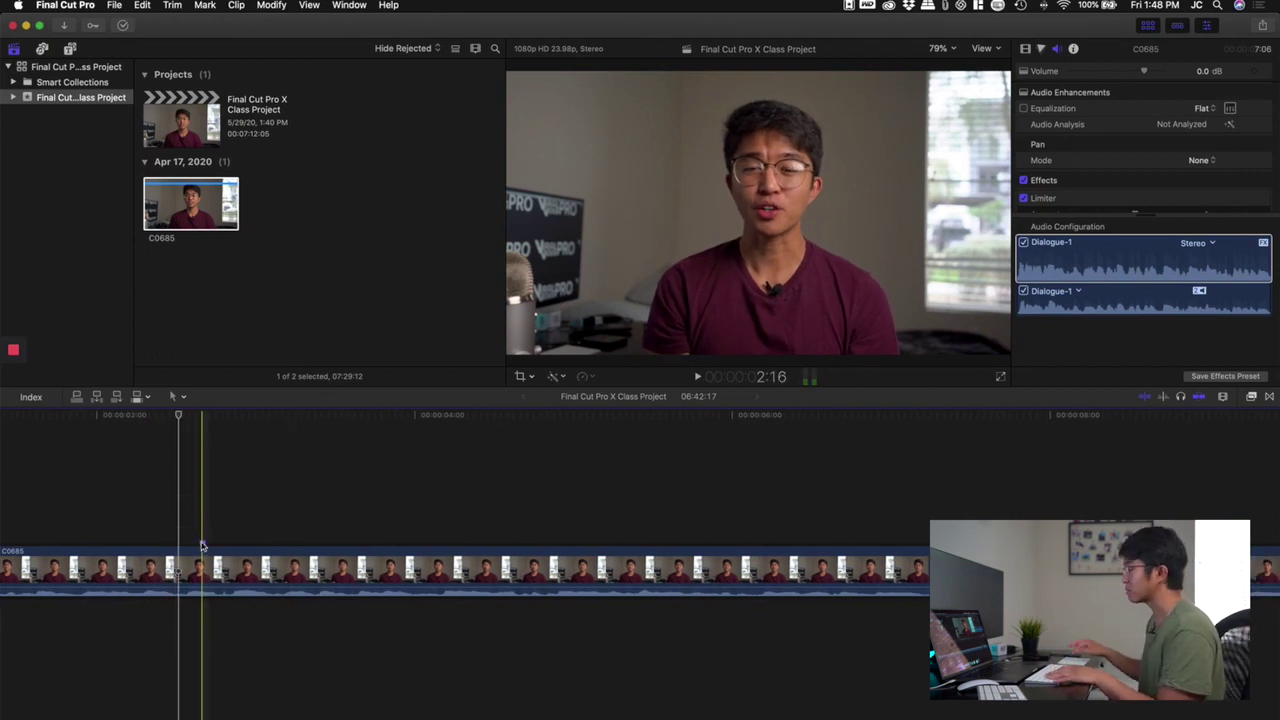
key(space)
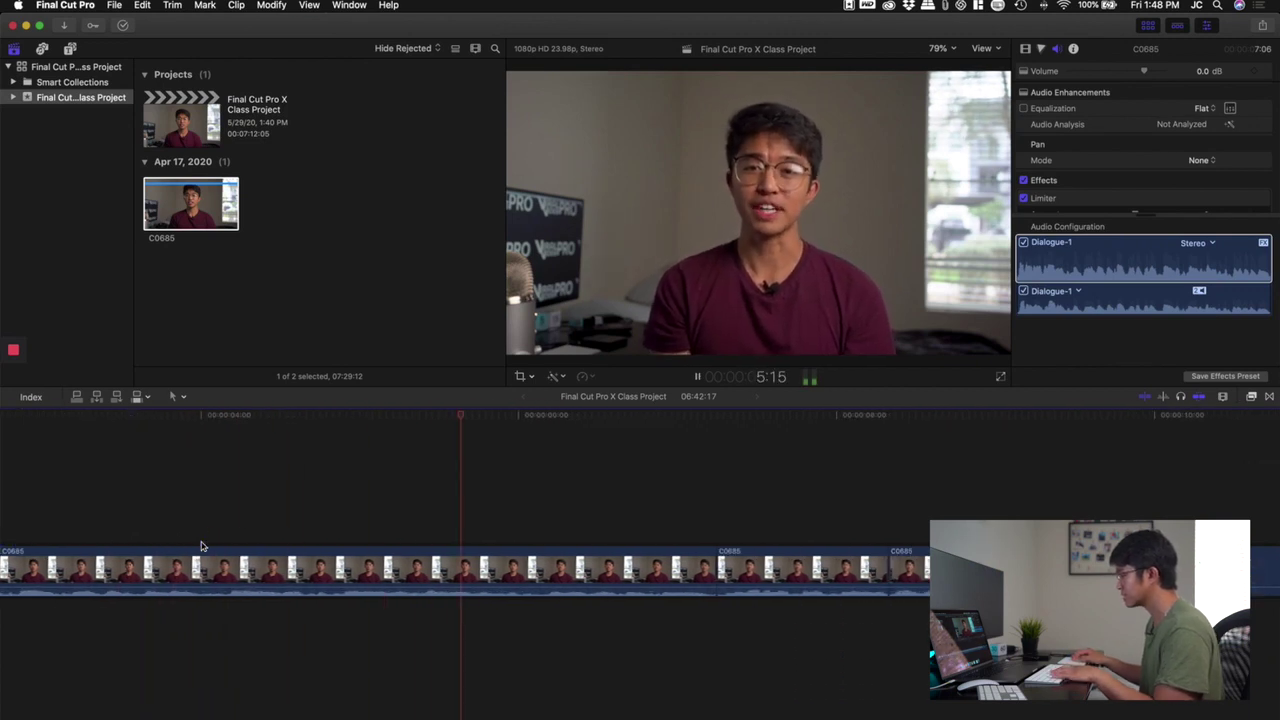
key(space)
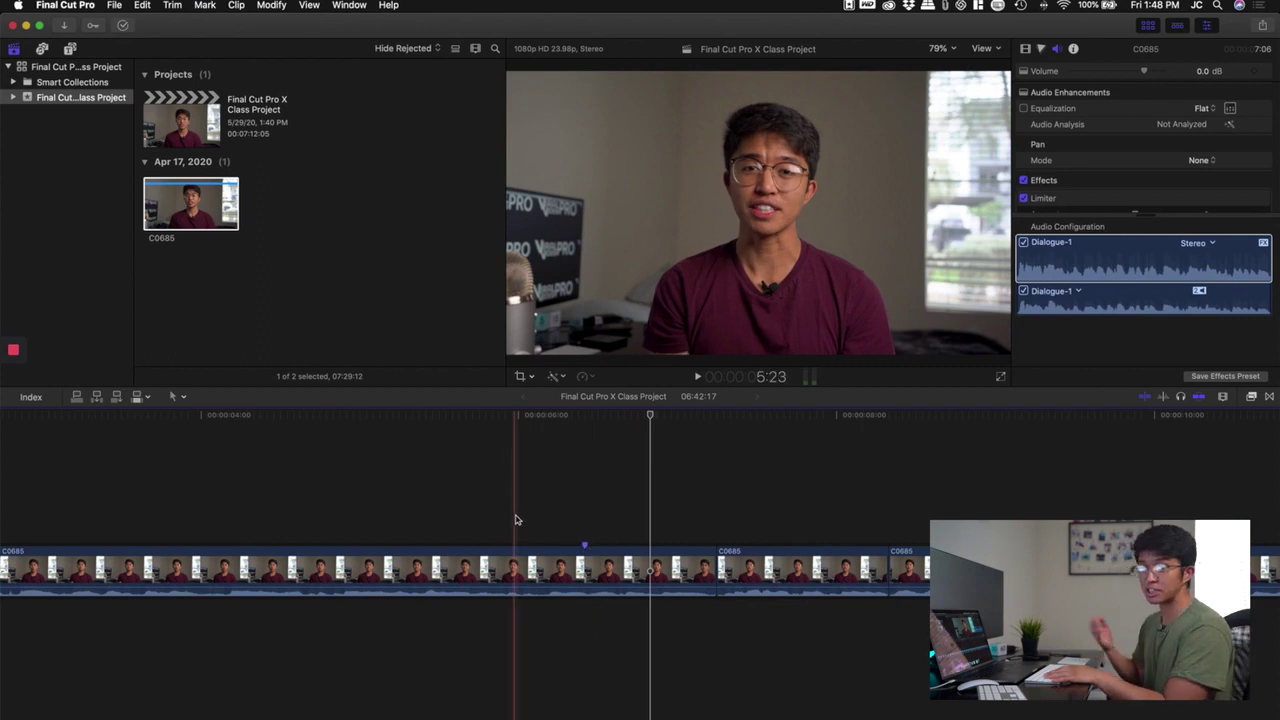
key(space)
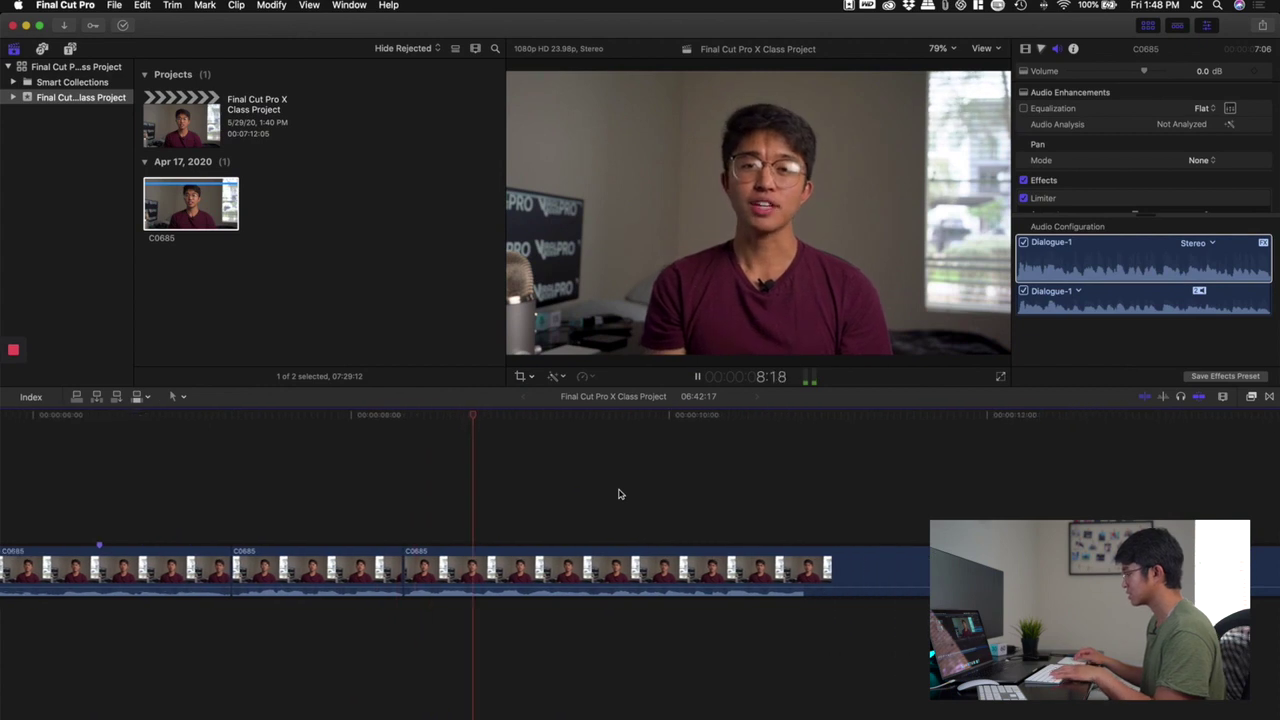
key(space)
click(620, 522)
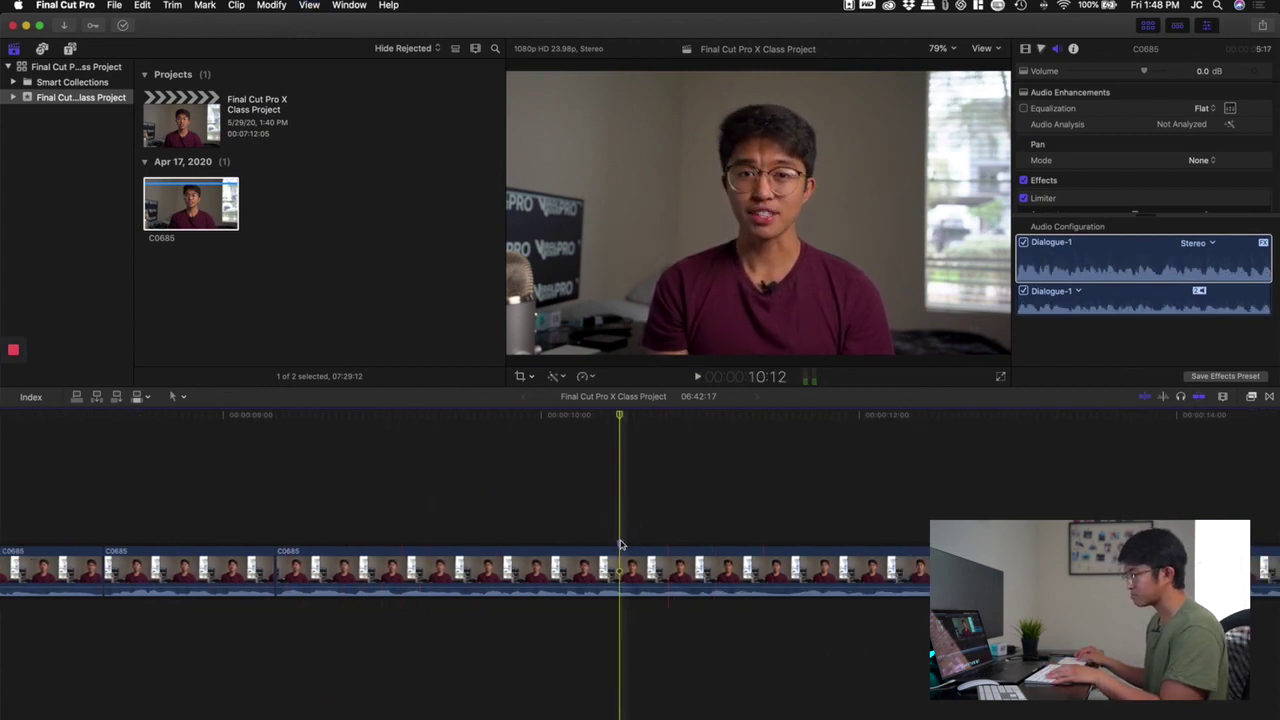
Step: Play the repeated takes between about 7 and 14 seconds to compare their delivery
key(space)
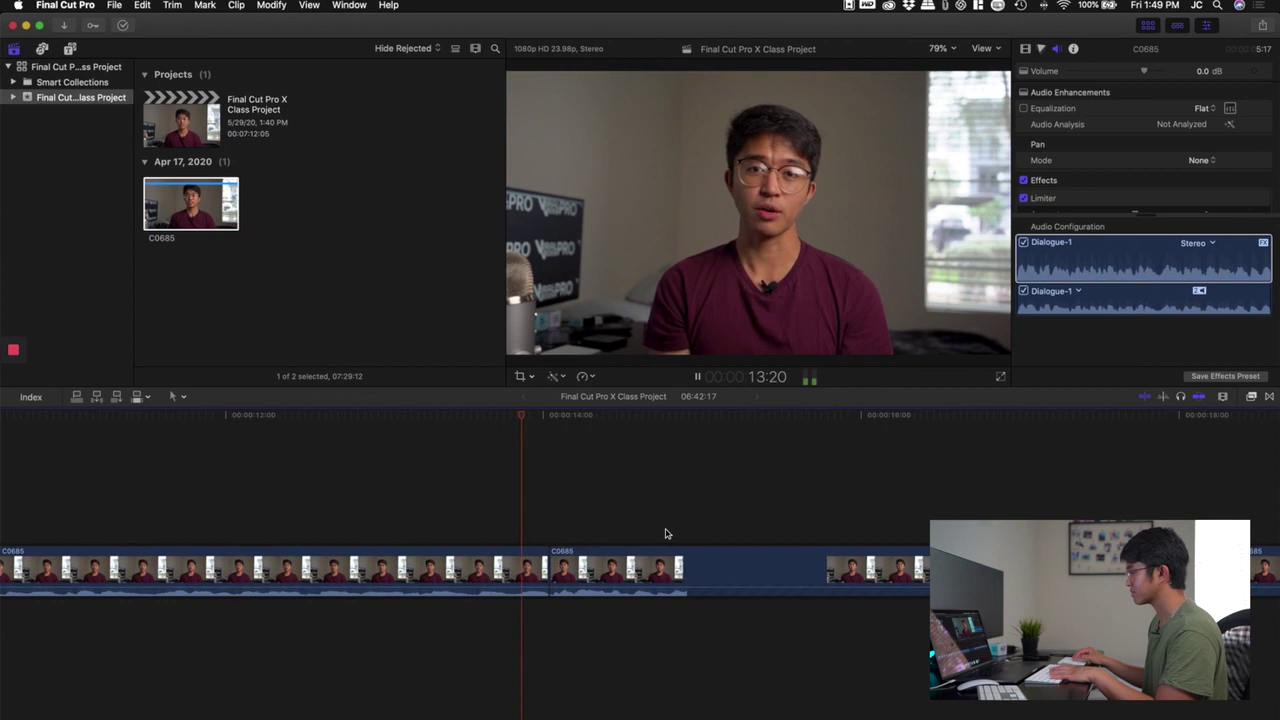
key(space)
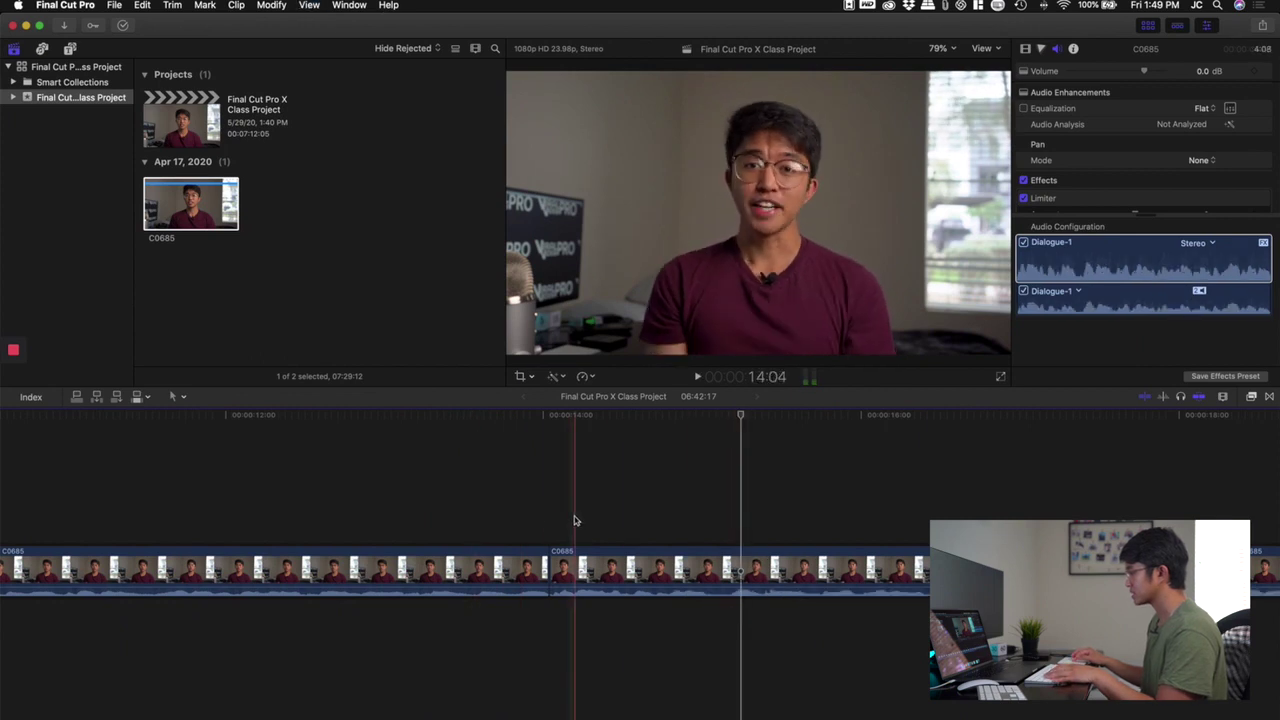
key(Up)
key(Up)
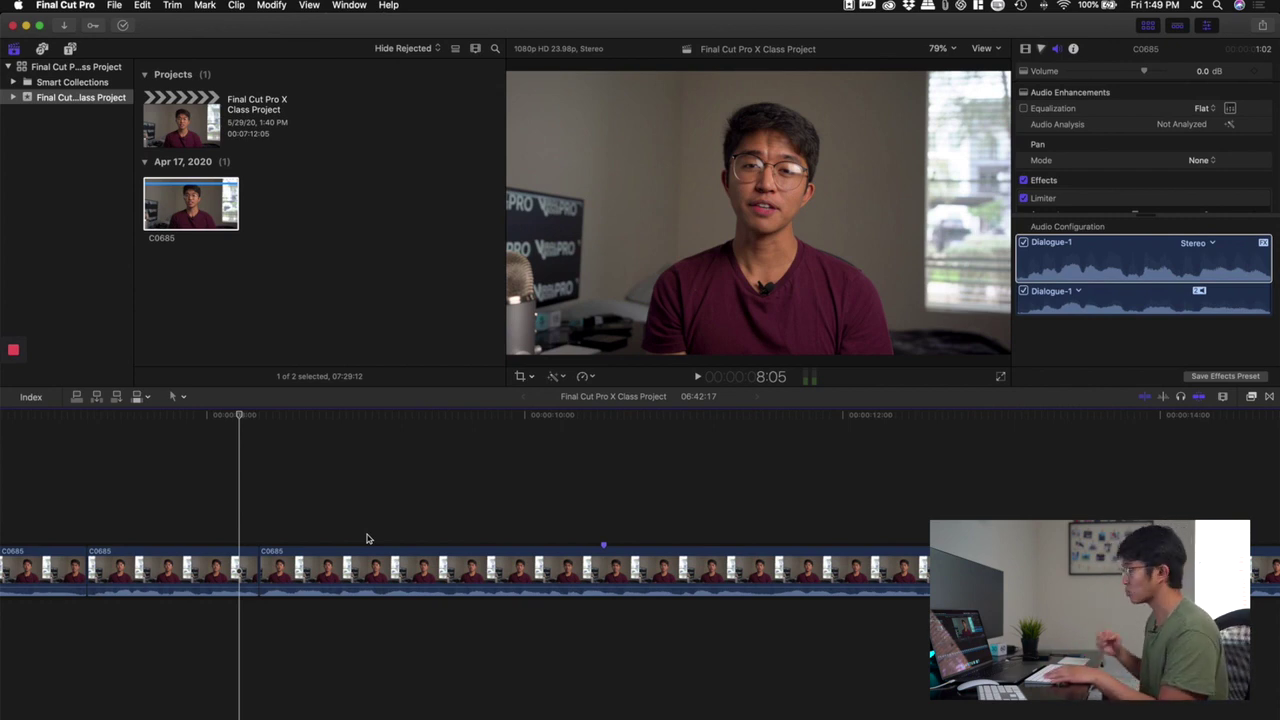
scroll(338, 572, left, 3)
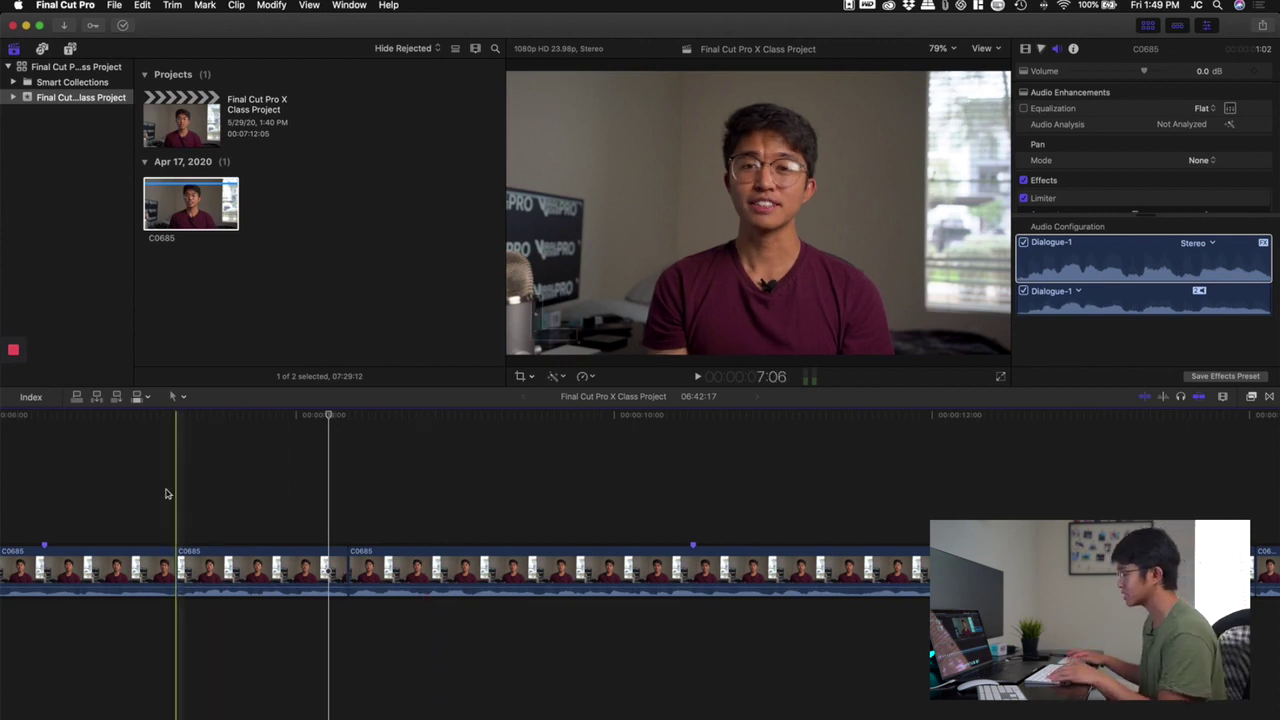
click(46, 487)
key(space)
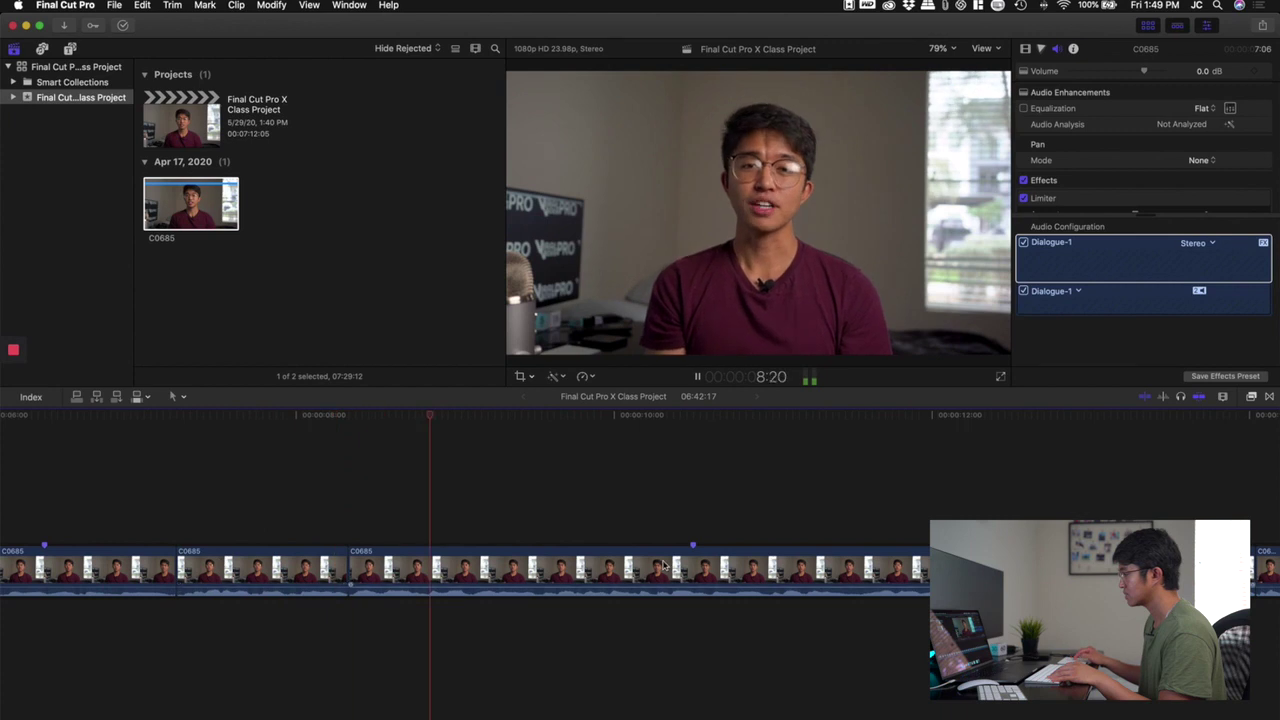
key(super+shift+bracketright)
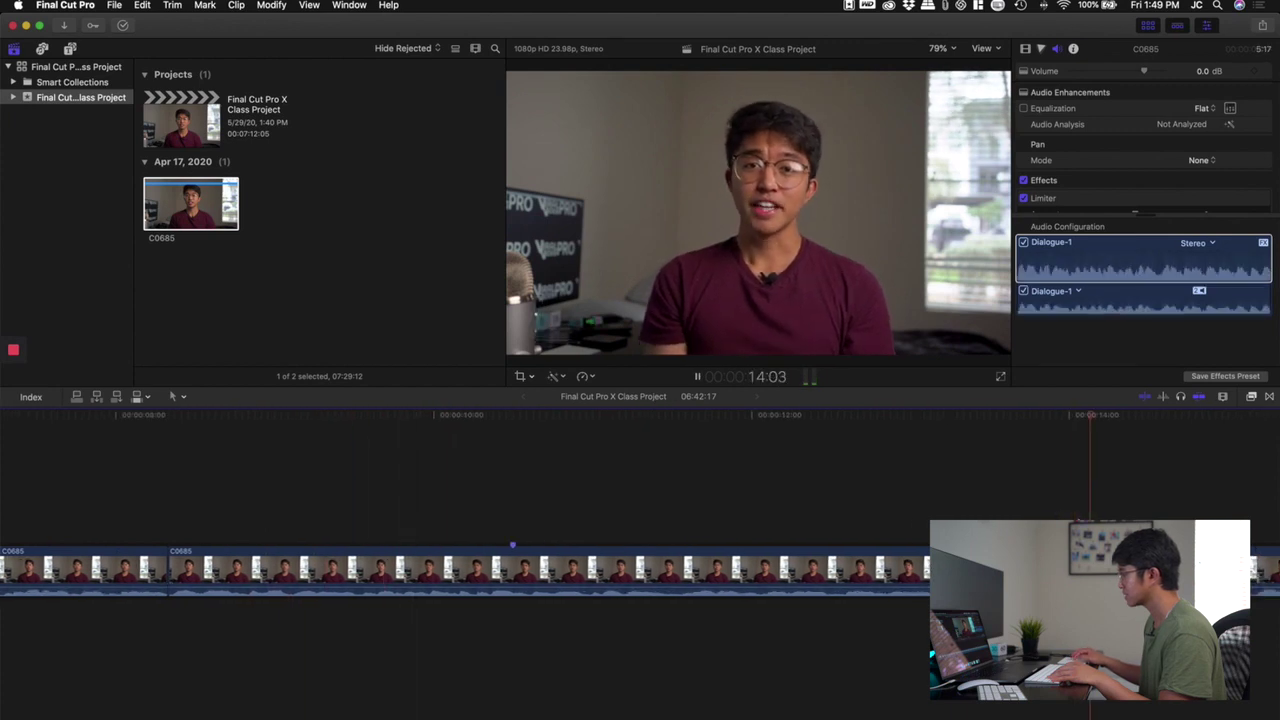
key(space)
Step: Delete the 5:17 repeated take together with the short clip just before it
click(466, 570)
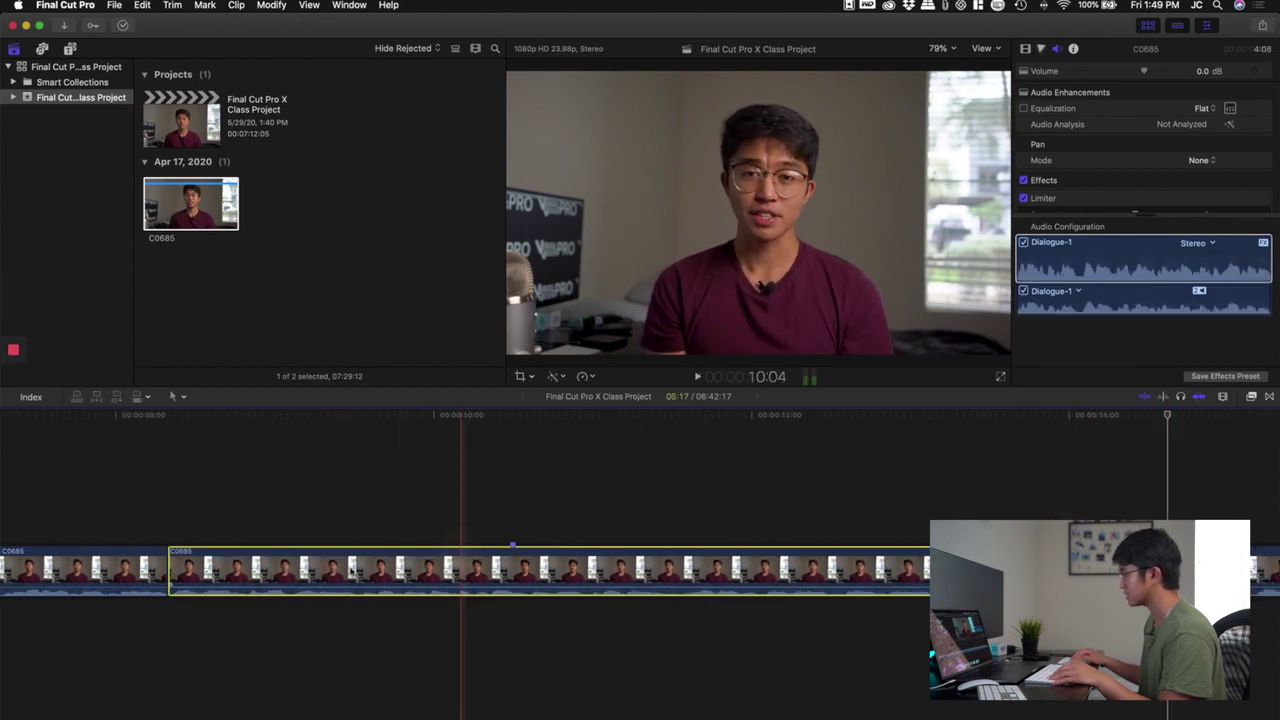
scroll(634, 570, left, 6)
click(345, 570)
key(Delete)
Step: Play across the new edit and add markers at about 10:12 and 13:02
click(234, 508)
key(space)
scroll(236, 511, right, 1)
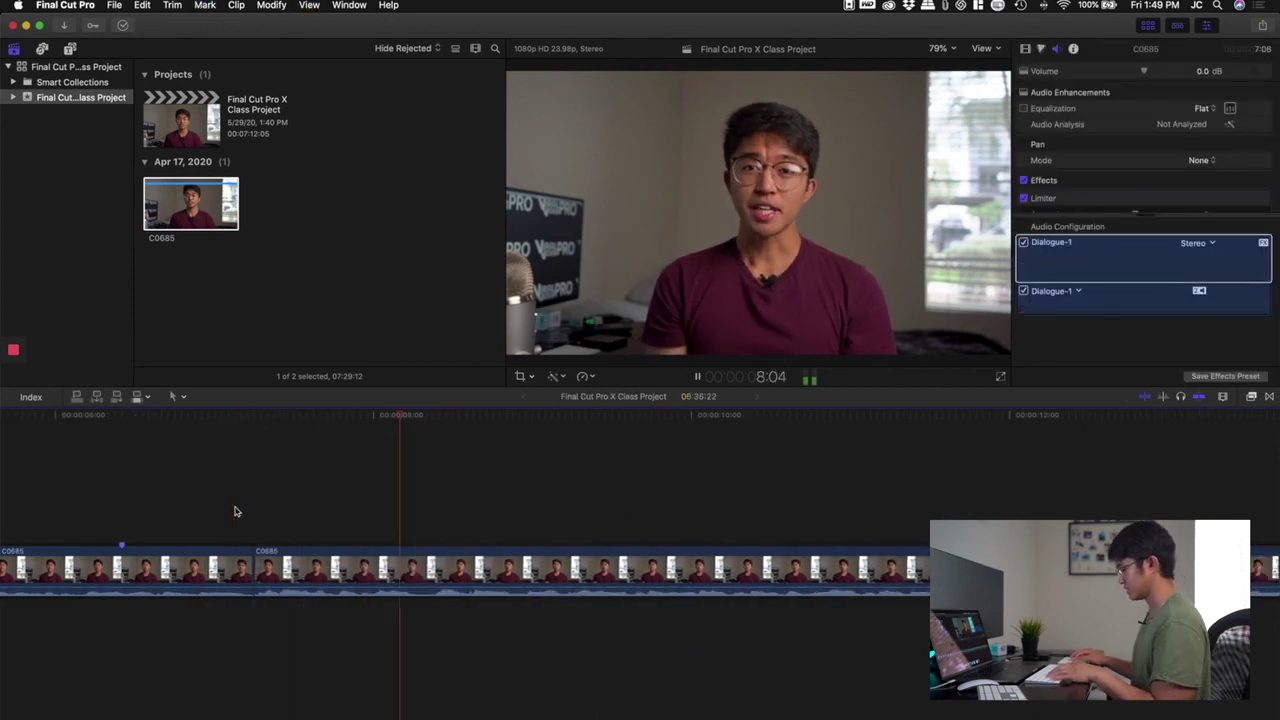
key(m)
scroll(437, 531, right, 10)
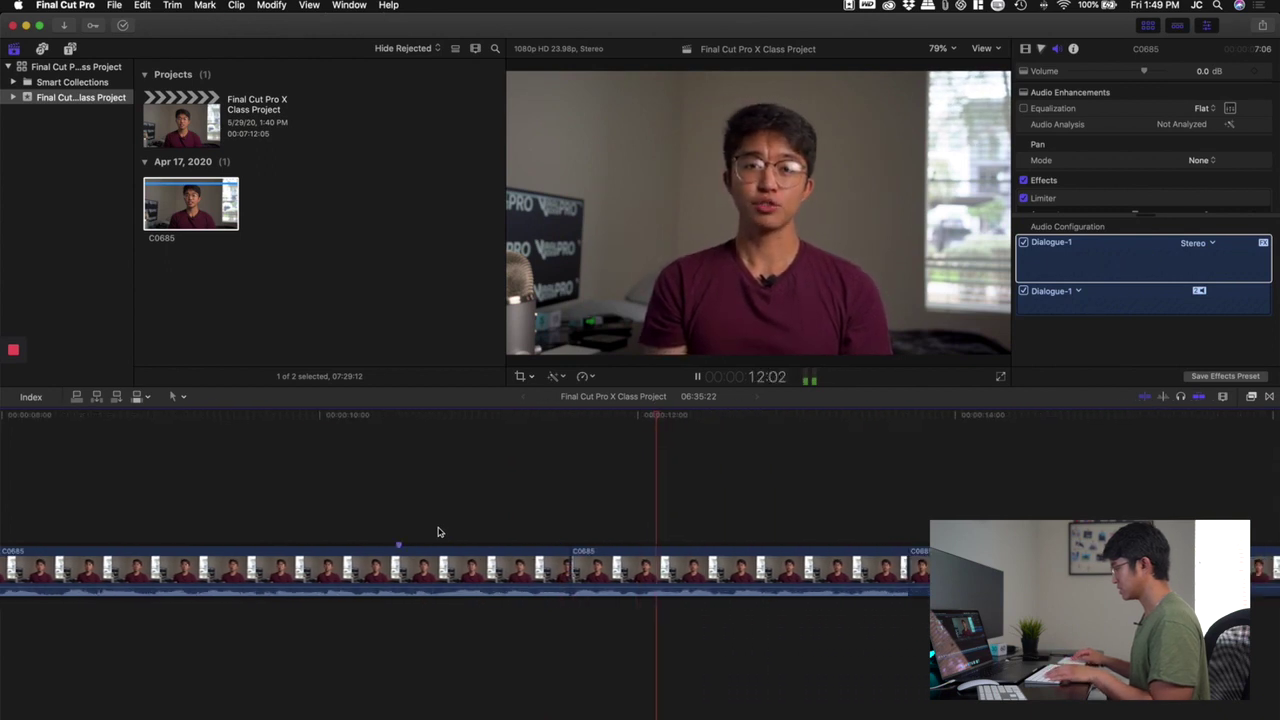
key(m)
key(space)
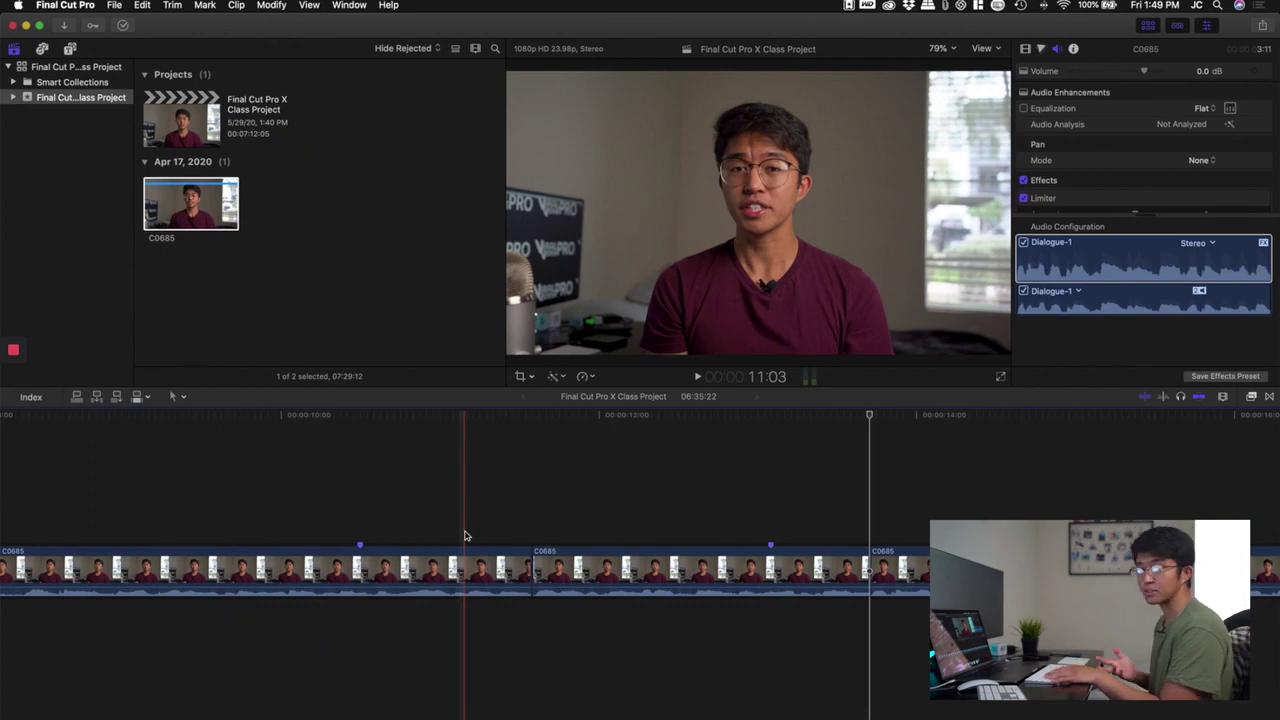
Step: Play the following clips and add markers at about 16 seconds and 19:18
key(space)
scroll(709, 597, right, 7)
scroll(614, 482, right, 15)
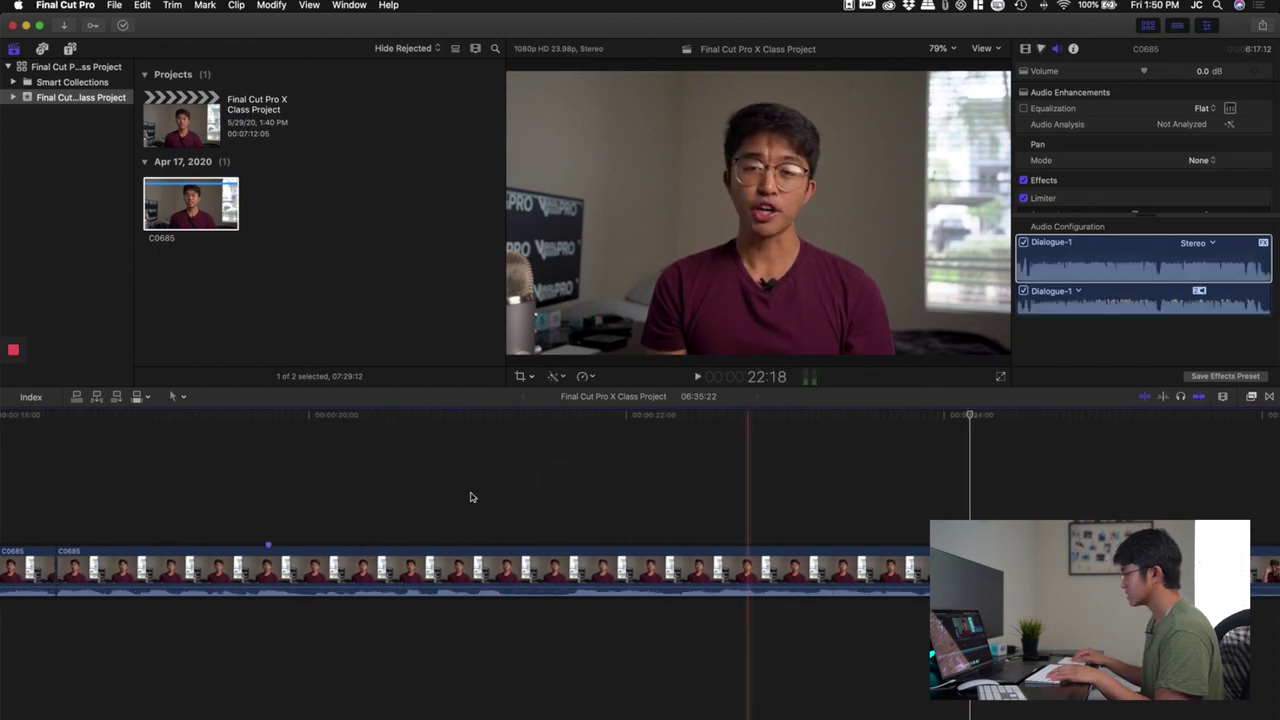
key(space)
Step: Blade the long clip at about 21:05 and 21:14 and delete the short segment between the cuts
key(r)
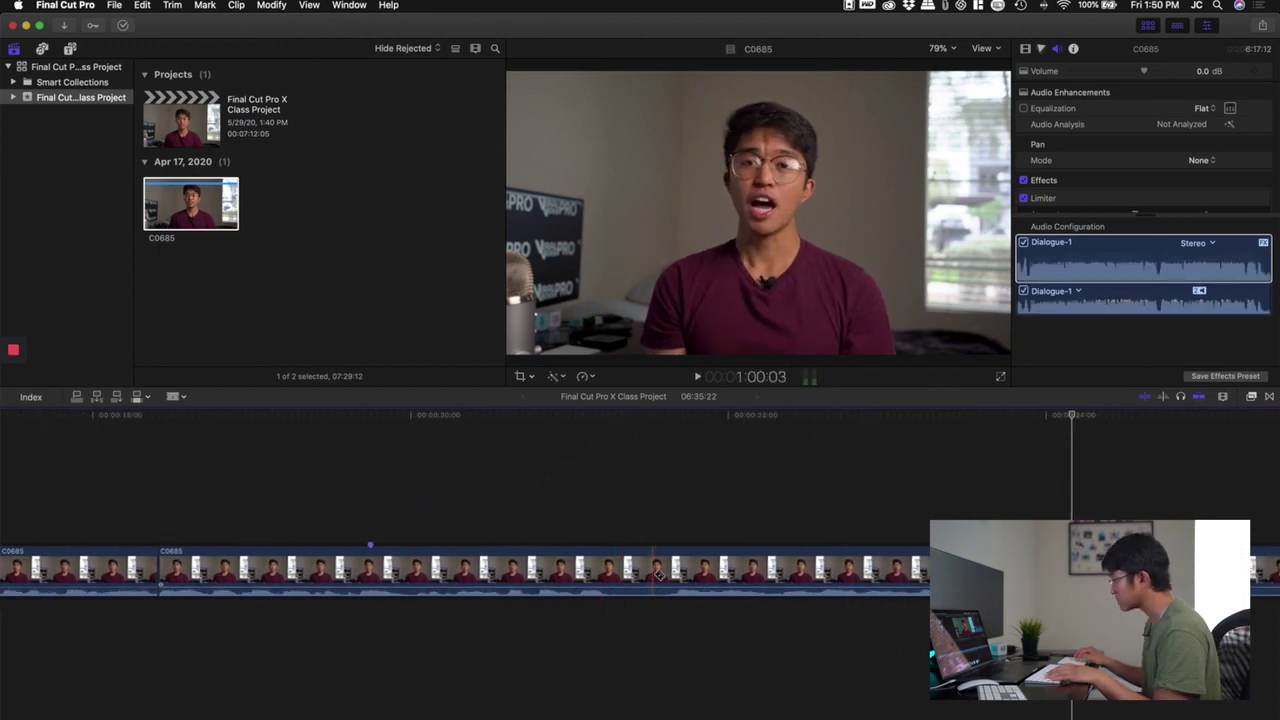
click(662, 580)
click(605, 579)
key(a)
click(644, 578)
key(Delete)
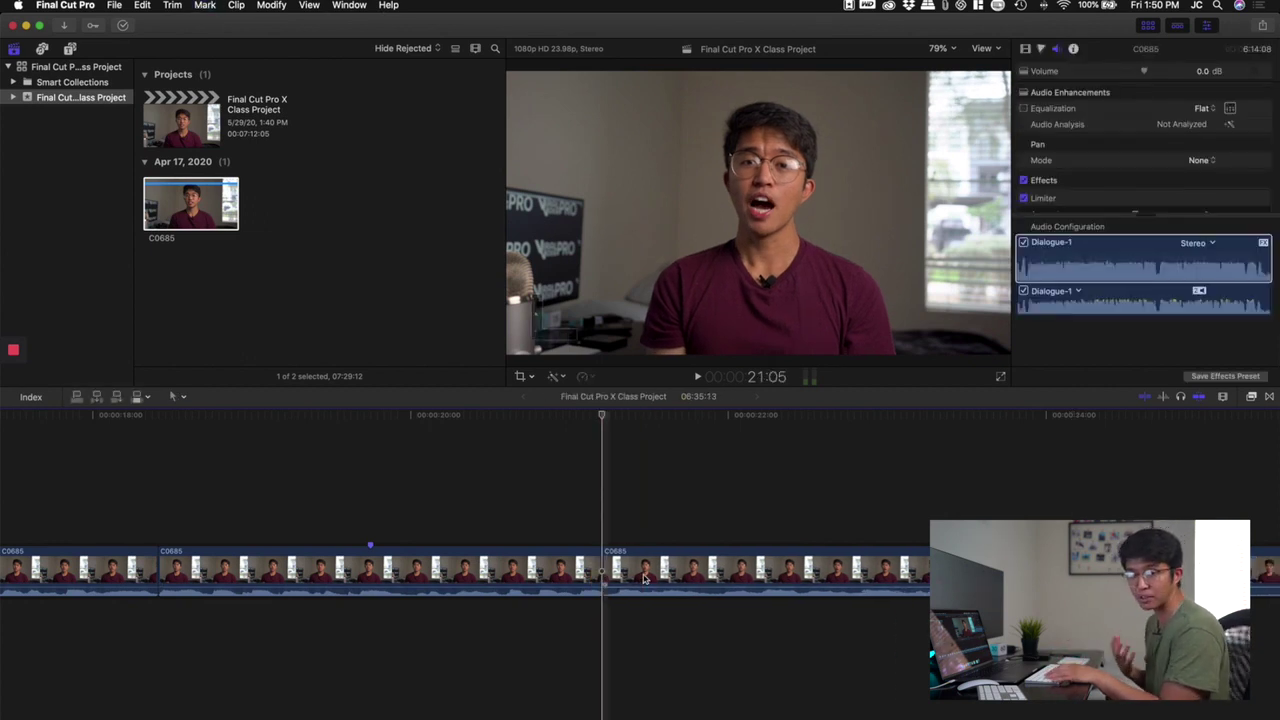
Step: Blade the long clip at about 23:23, where the speaker pauses, and resume playback after the cut
key(space)
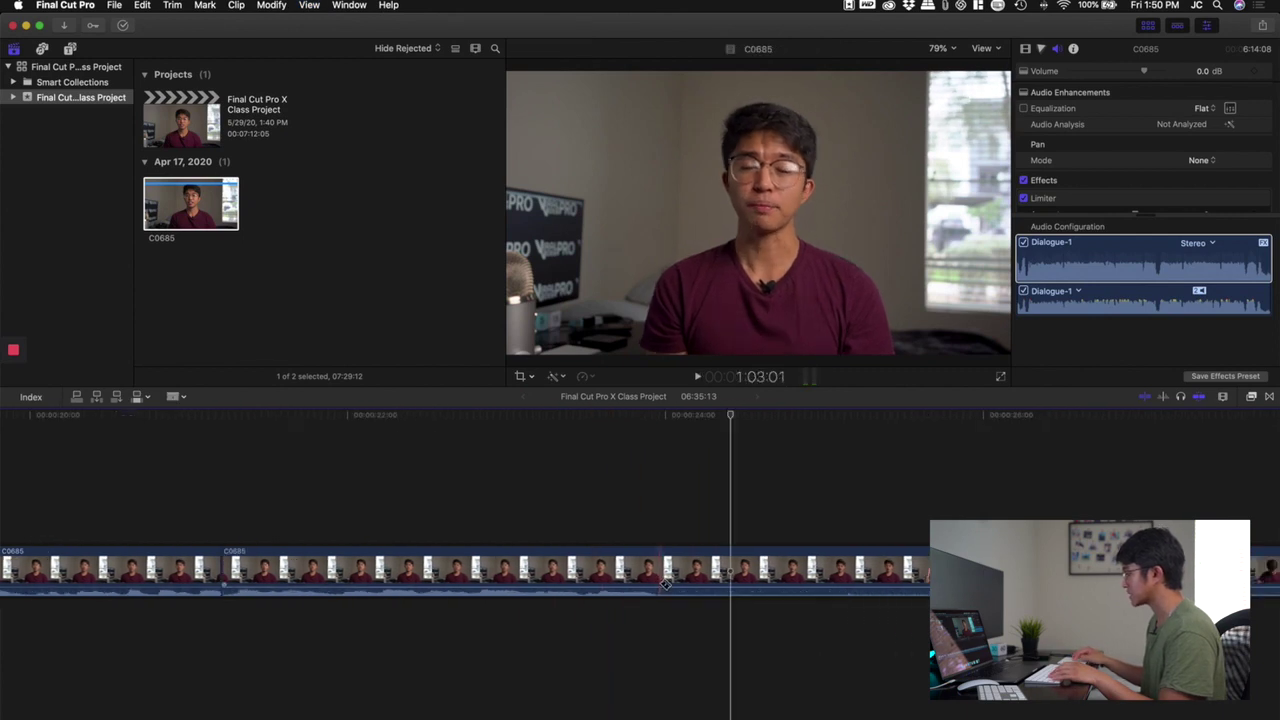
click(665, 585)
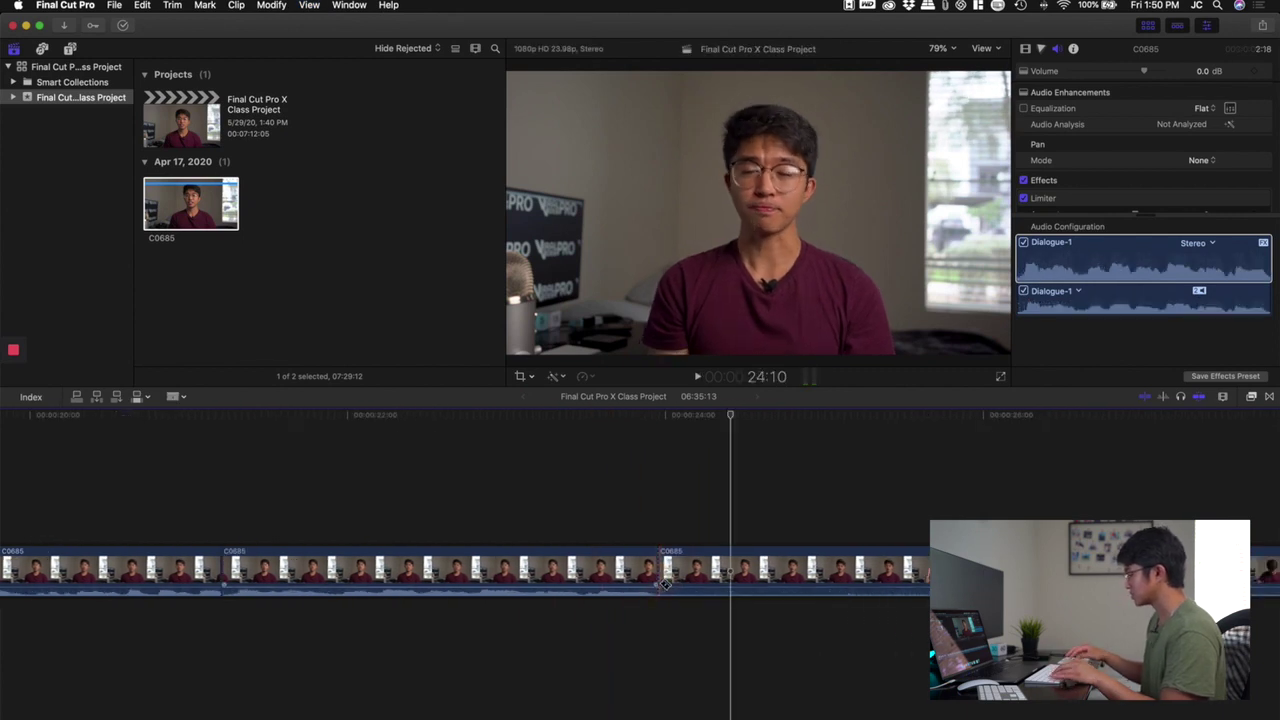
scroll(620, 540, right, 5)
click(586, 491)
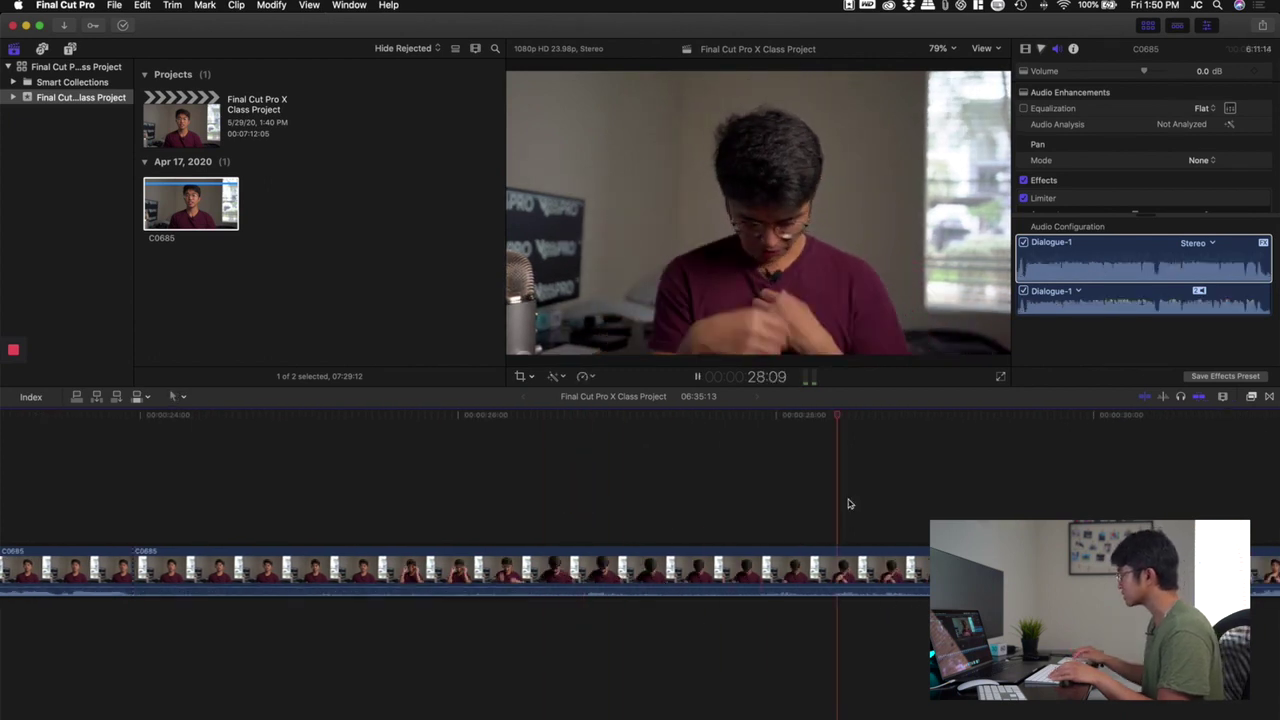
Step: Scan the footage after the last cut for the point where the next usable take begins
scroll(848, 504, right, 3)
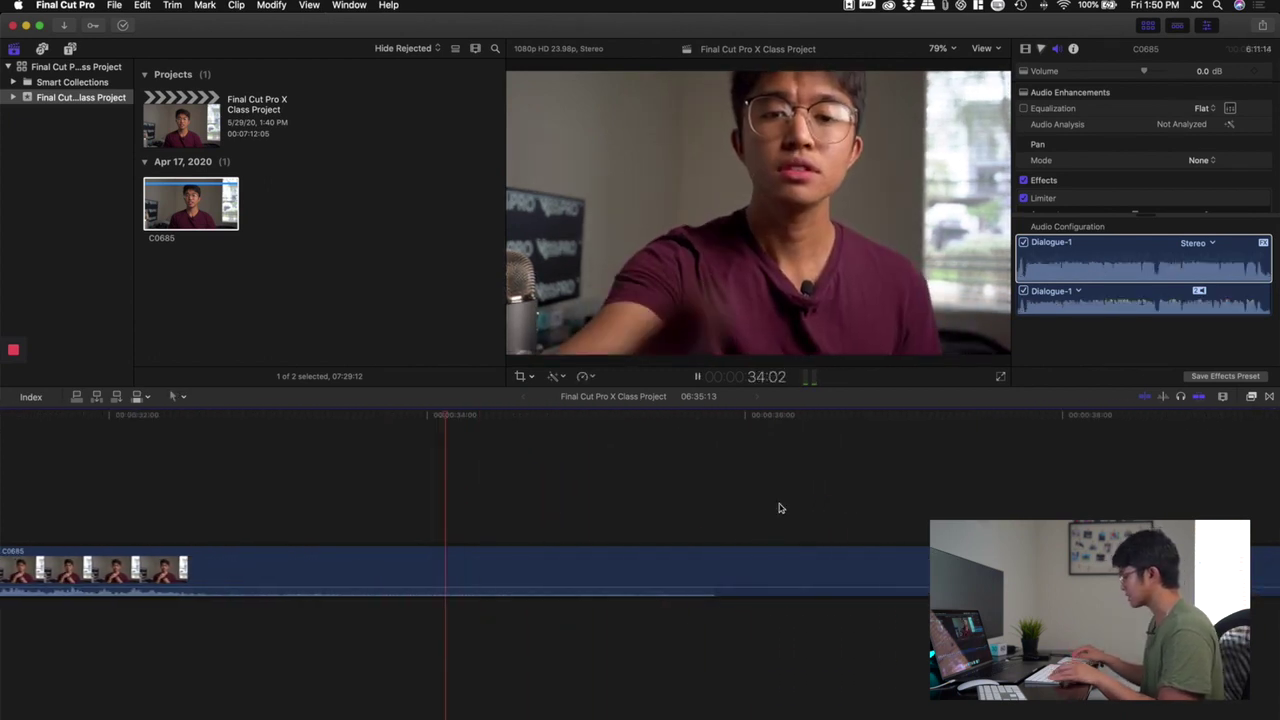
key(super+minus)
key(space)
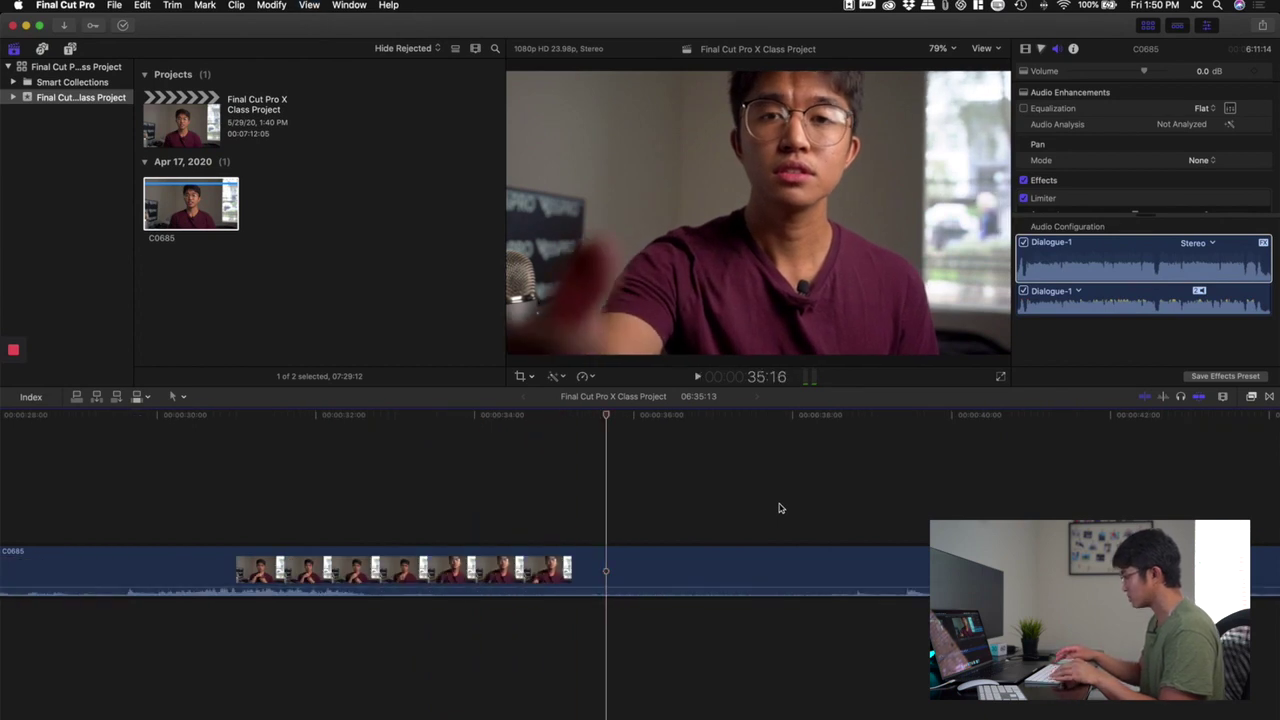
key(super+minus)
key(super+minus)
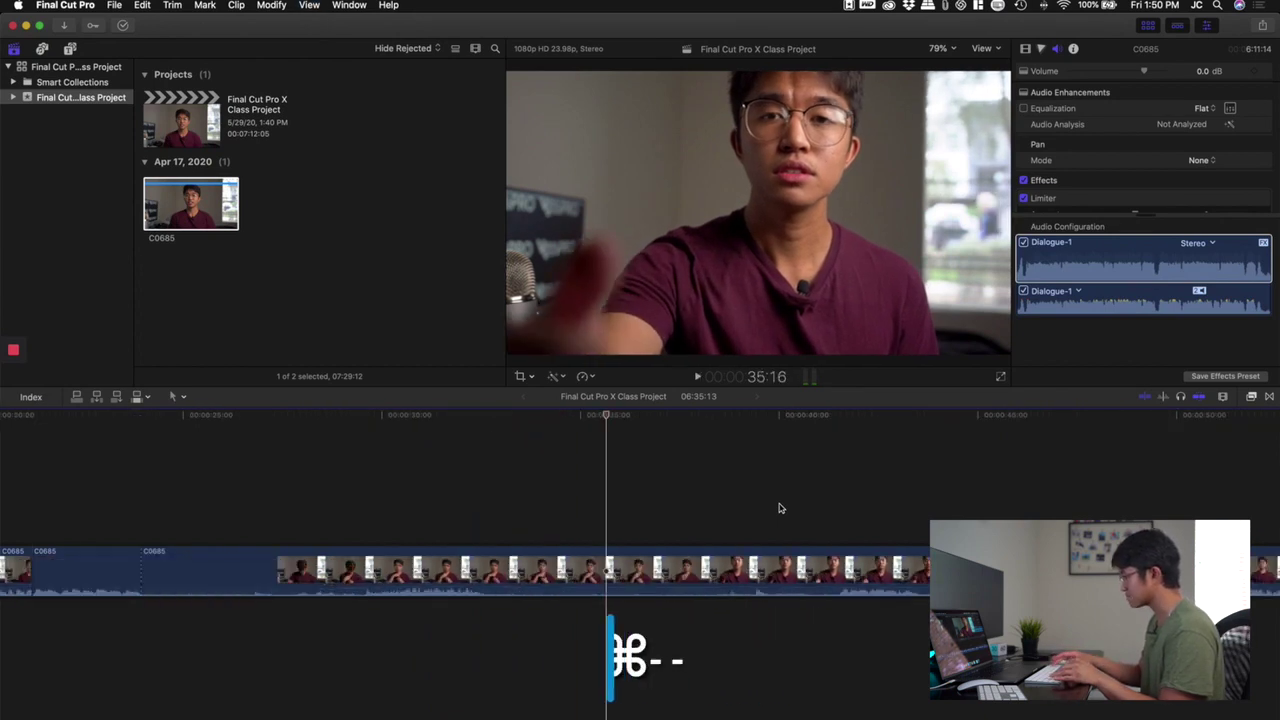
key(super+minus)
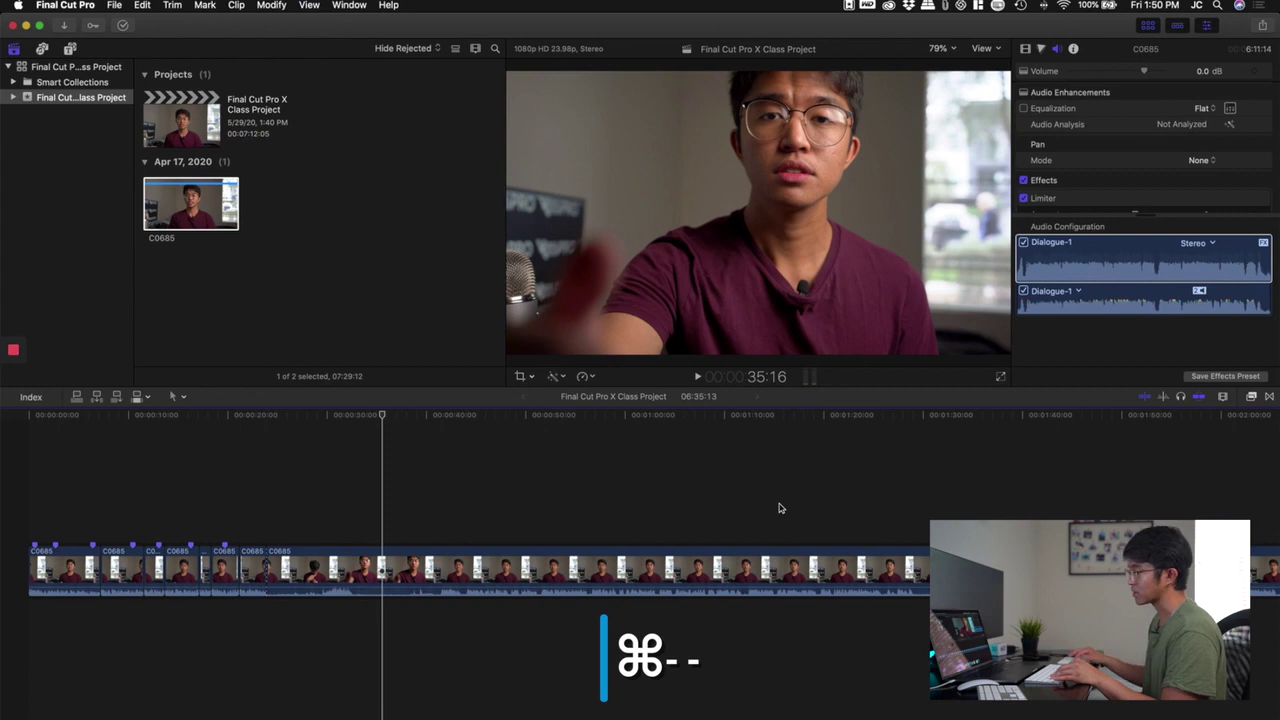
key(space)
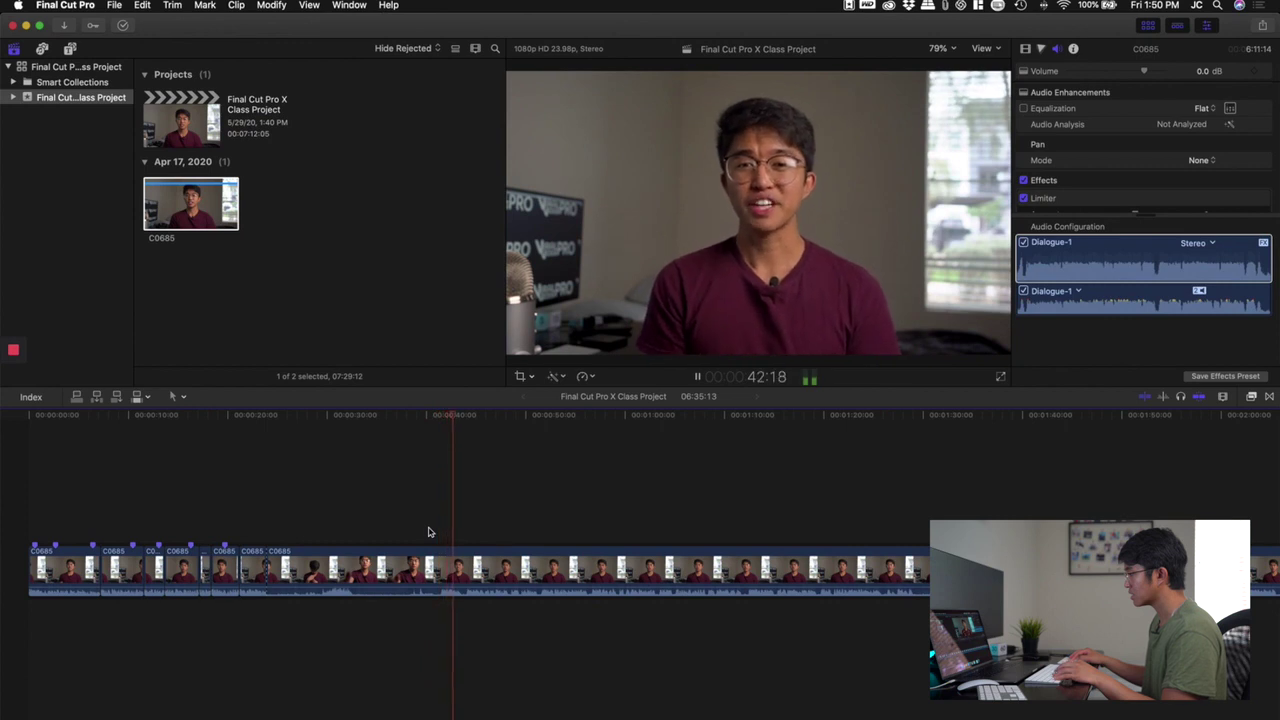
key(space)
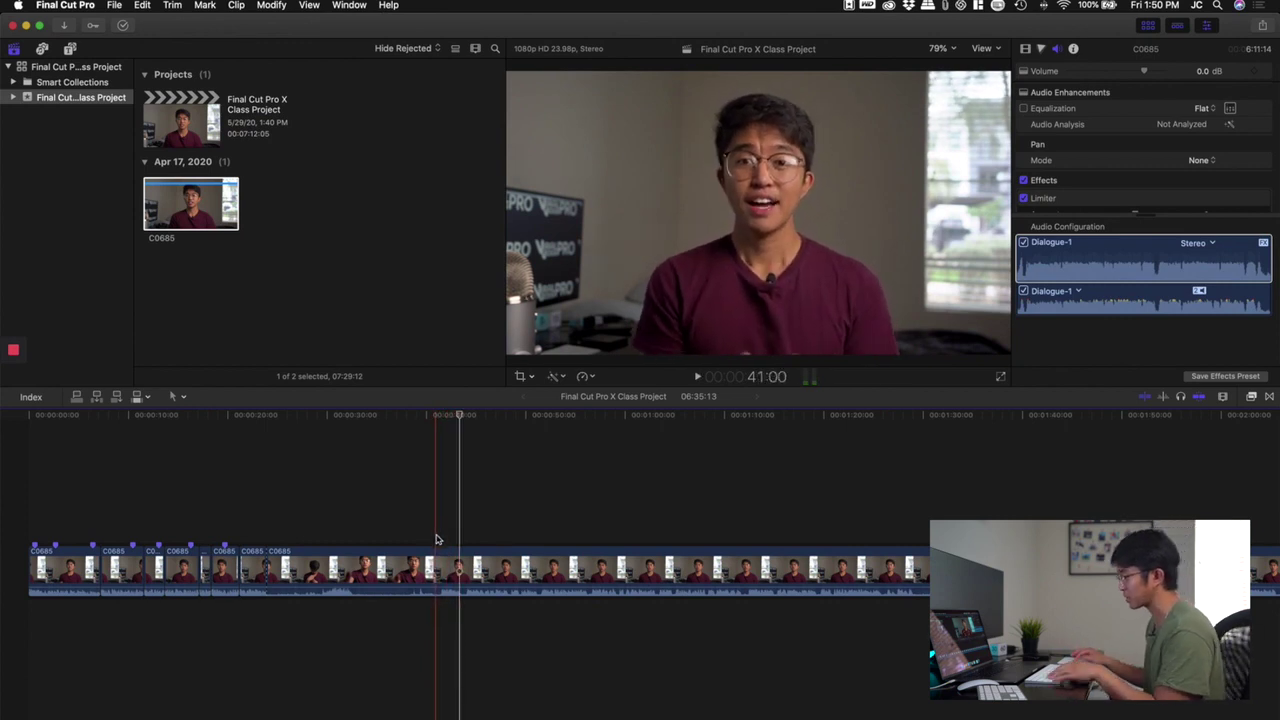
Step: Trim the start of the long clip after the last cut to 41:13, where the speech resumes
click(440, 563)
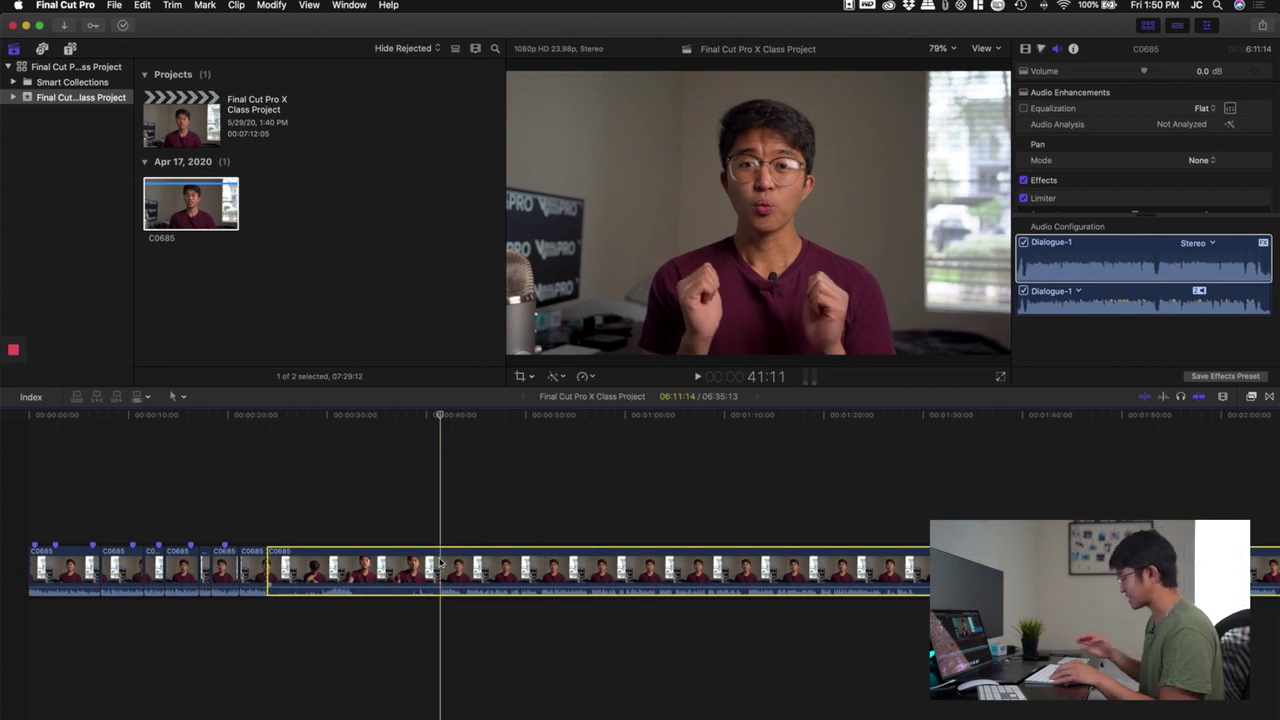
key(super+equal)
key(super+equal)
key(super+equal)
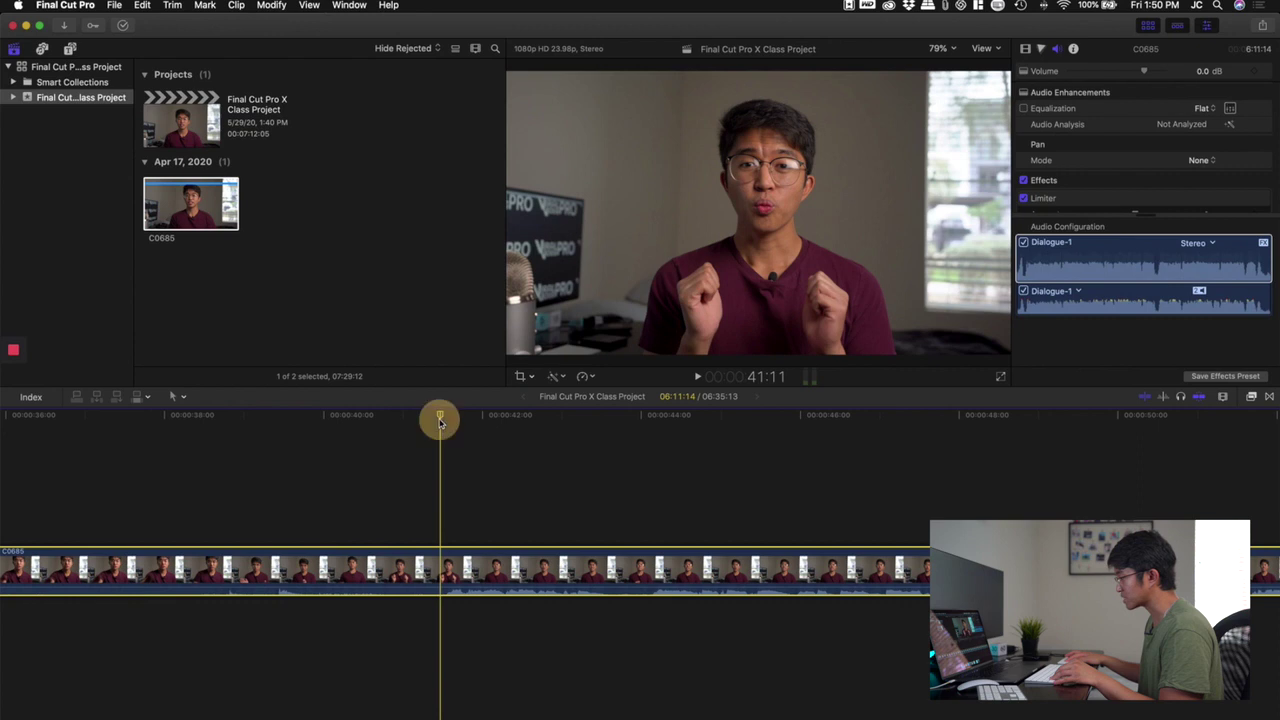
key(space)
key(super+equal)
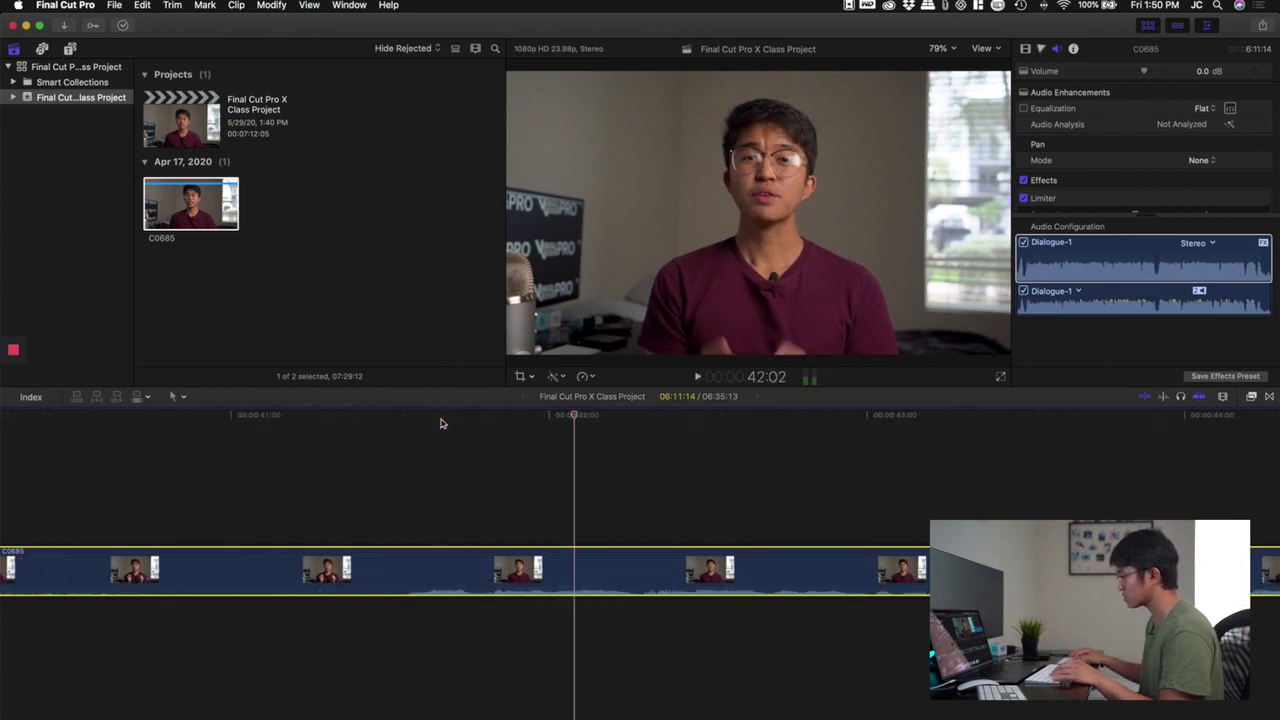
key(space)
click(408, 488)
click(409, 568)
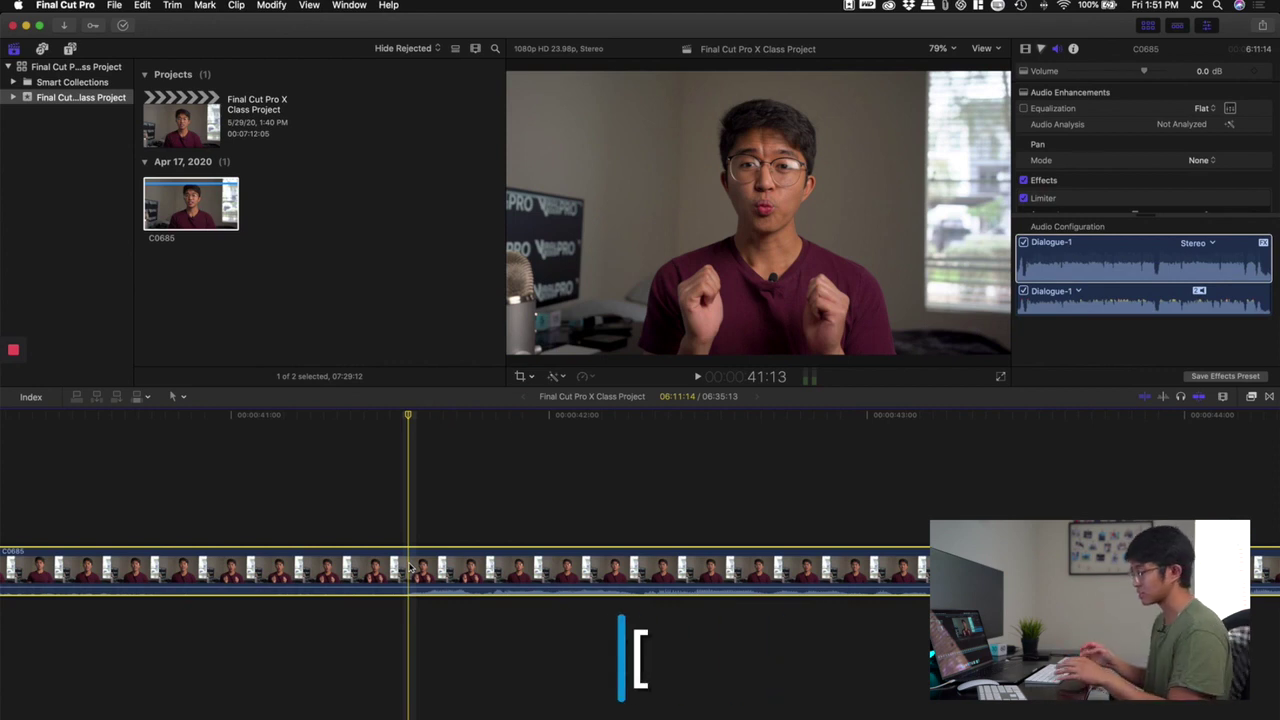
key(alt+bracketleft)
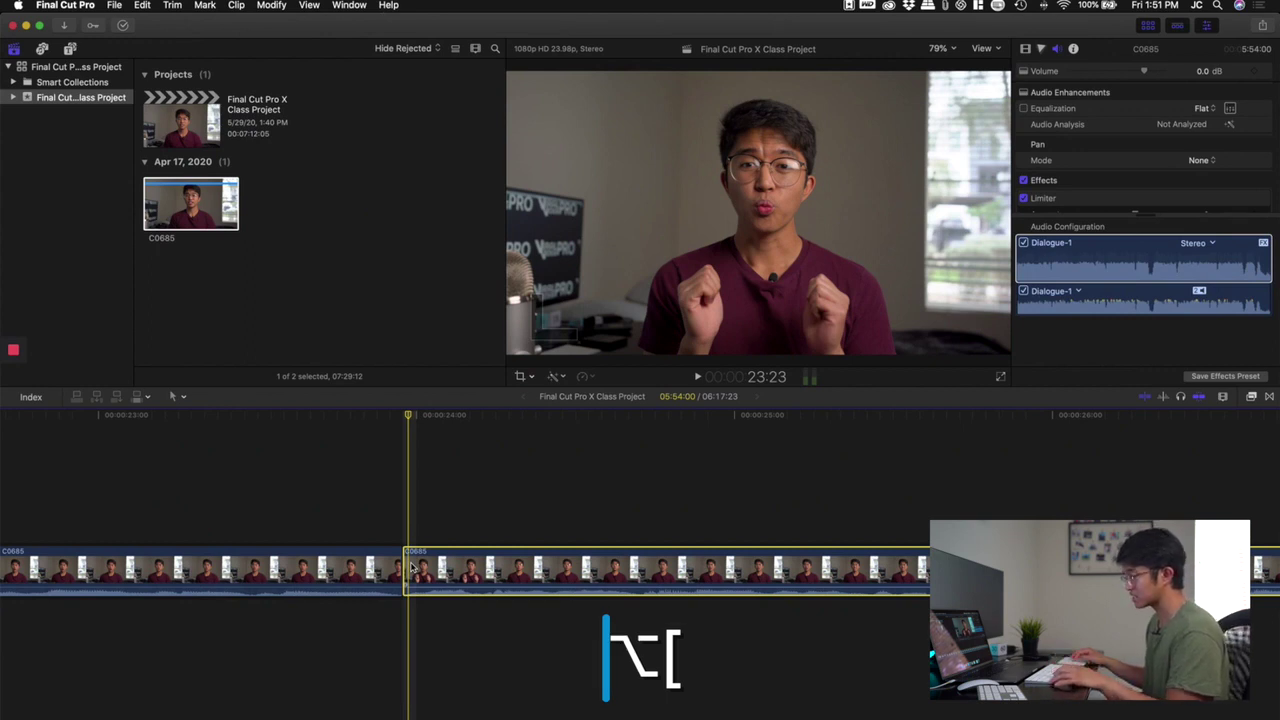
Step: Fit the whole project in the timeline and zoom back in around the trimmed edit at 23:23
key(shift+z)
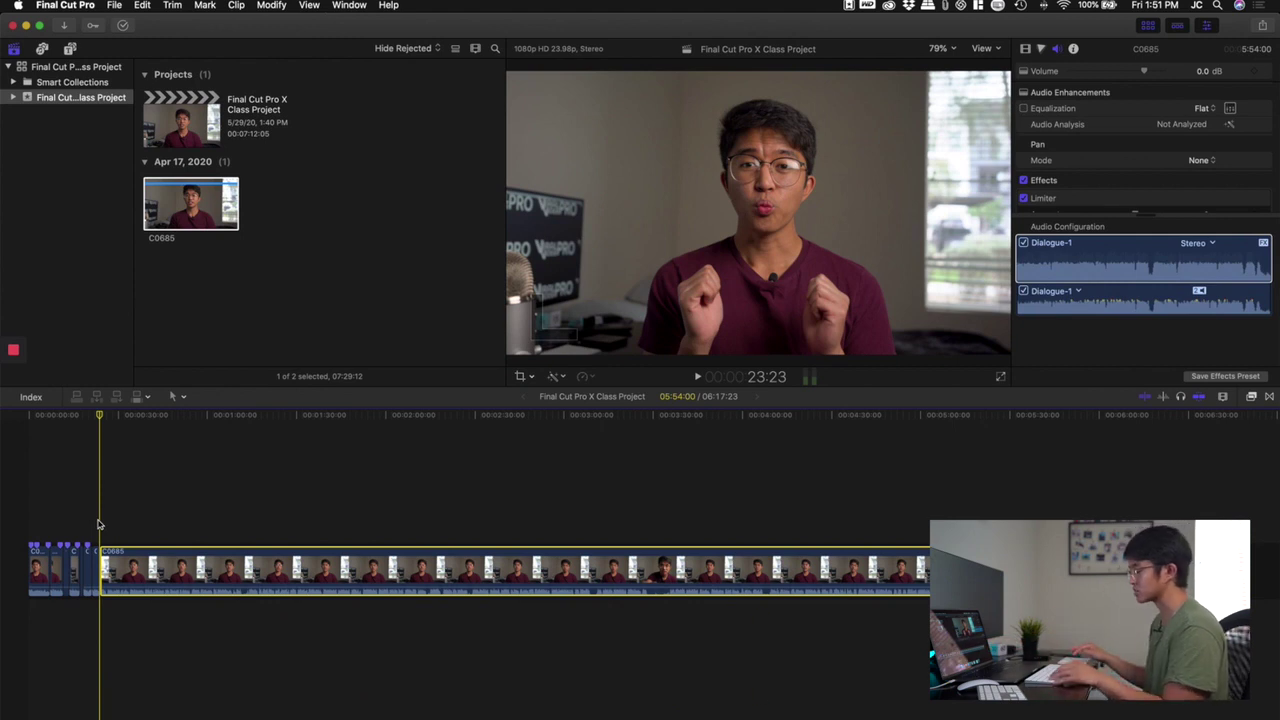
key(super+equal)
key(super+equal)
key(super+equal)
scroll(100, 523, left, 10)
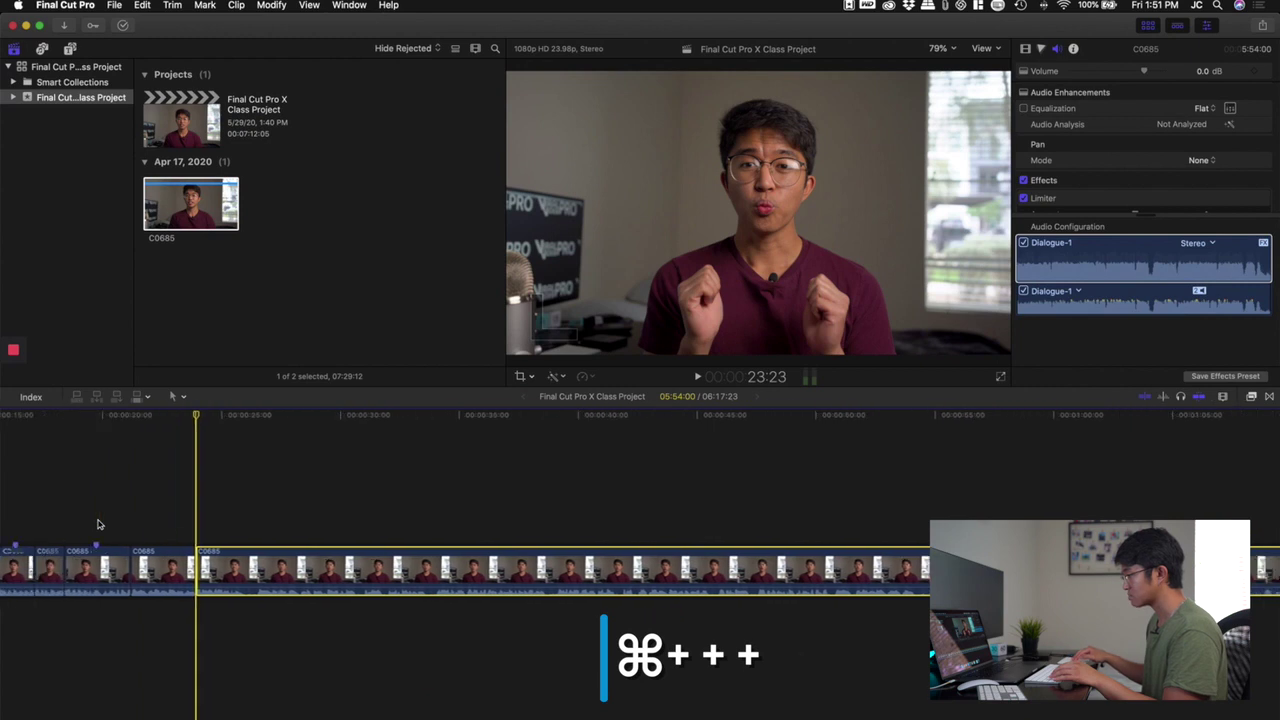
Step: Delete all the clips before the long clip at 23:23 and play the remaining footage from the project's beginning
drag(548, 521, 18, 627)
key(Delete)
key(Home)
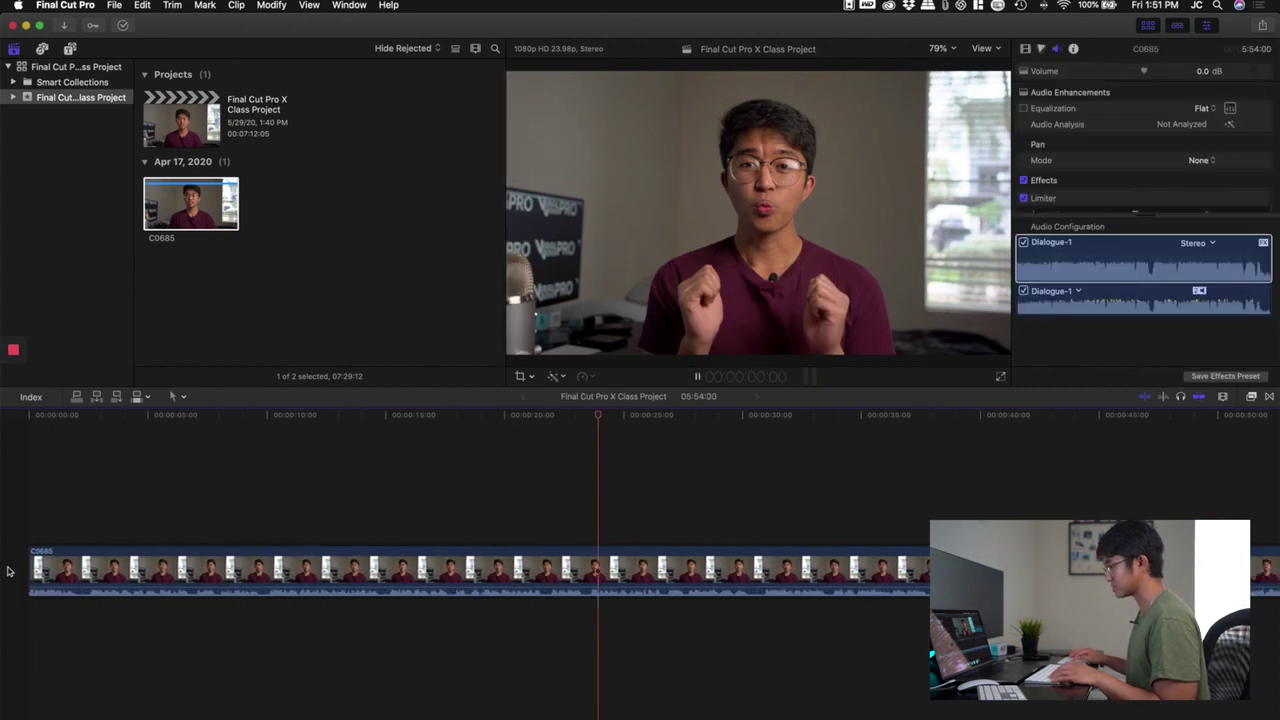
key(space)
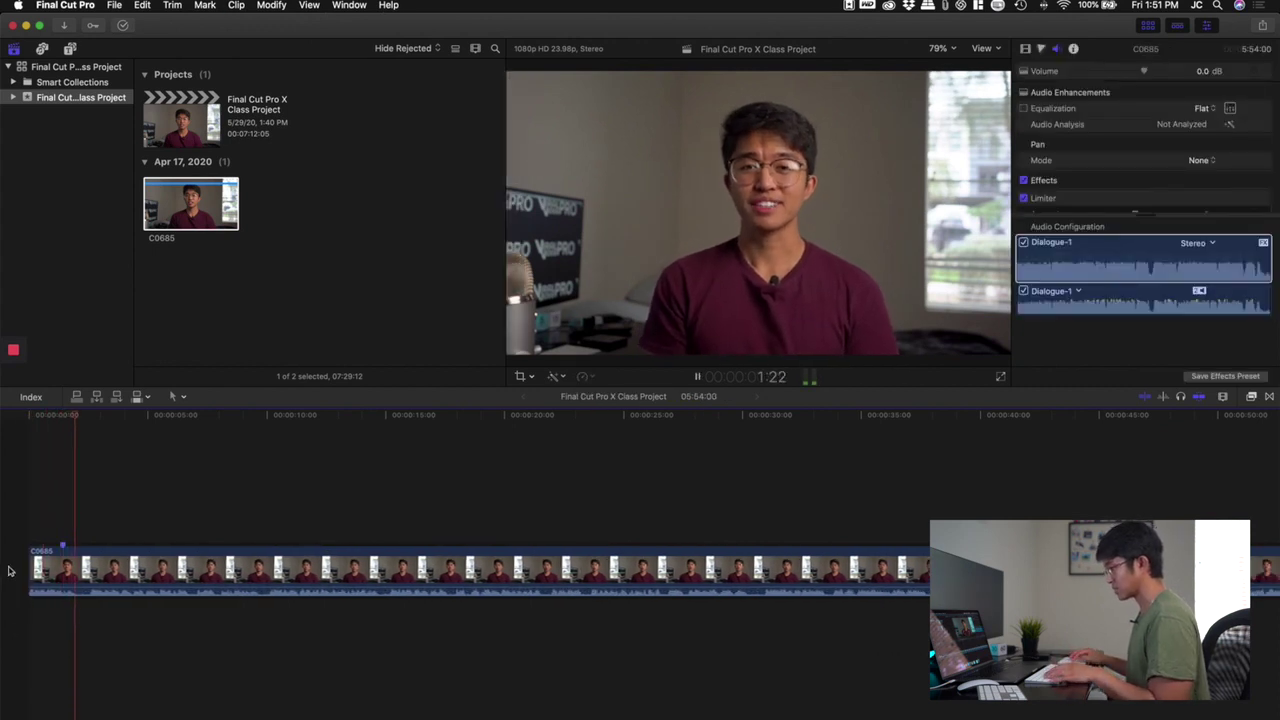
Step: Blade the talking-head clip on both sides of the pause between about 2:00 and 2:14 and delete that piece
key(super+equal)
key(super+equal)
key(super+equal)
scroll(14, 571, left, 5)
key(space)
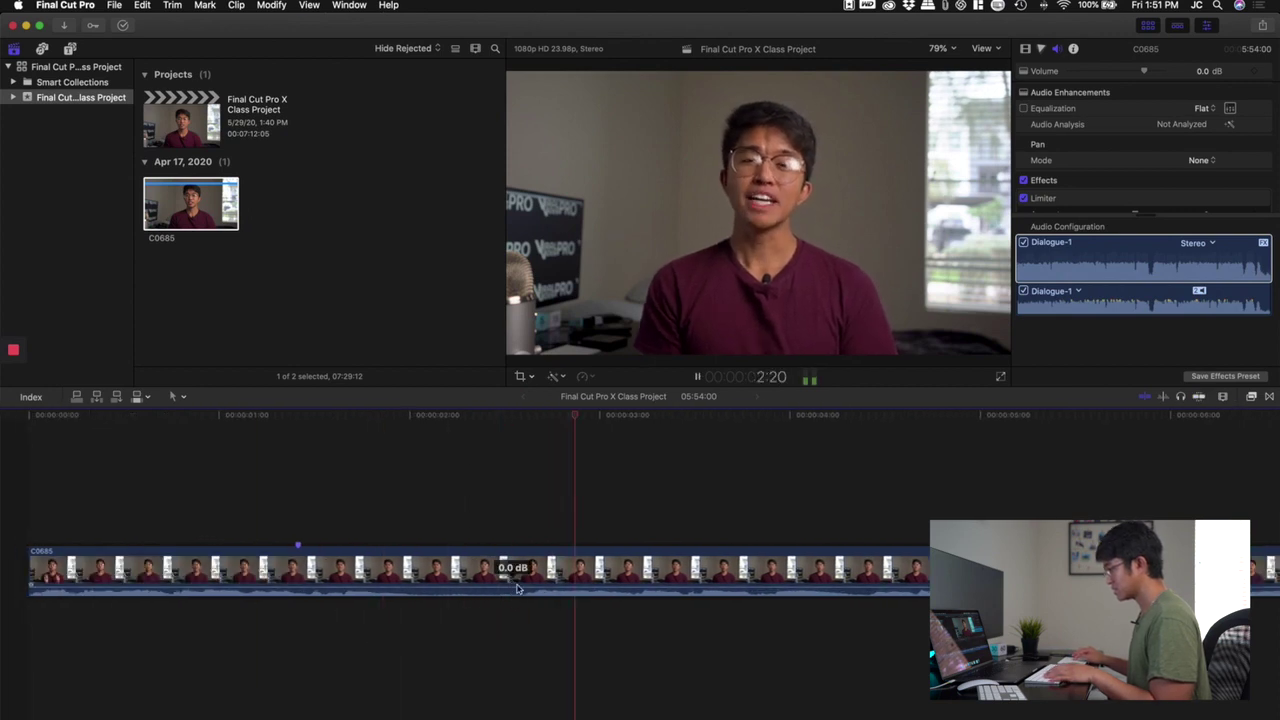
click(521, 576)
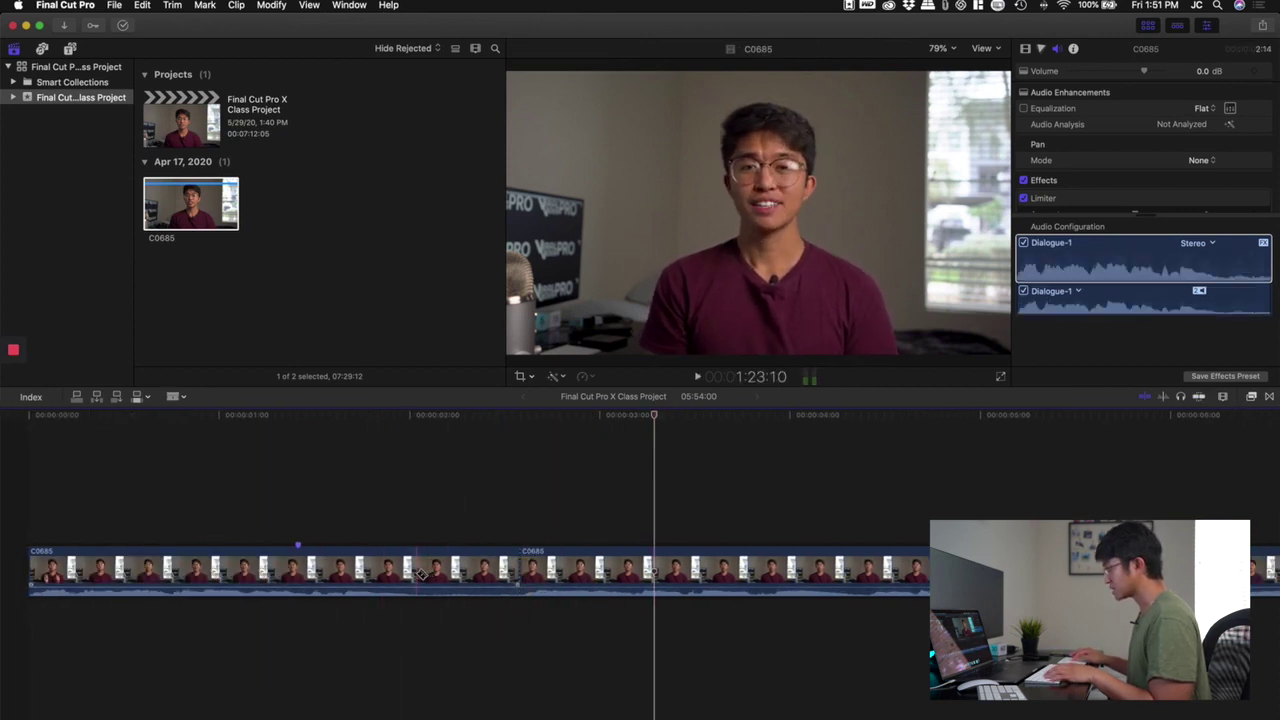
click(410, 576)
click(440, 576)
key(Delete)
key(space)
scroll(440, 580, right, 3)
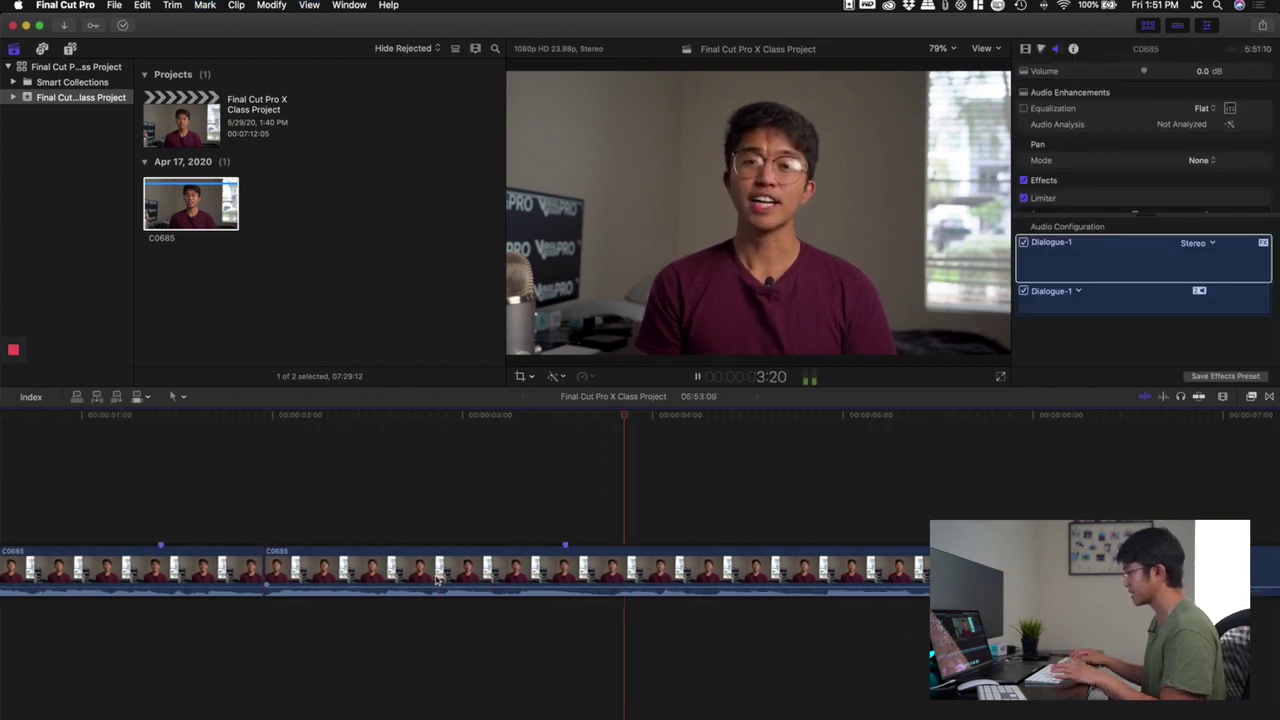
Step: Cut out the short pause between about 6:02 and 6:11 in the talking-head clip
scroll(465, 583, right, 10)
key(space)
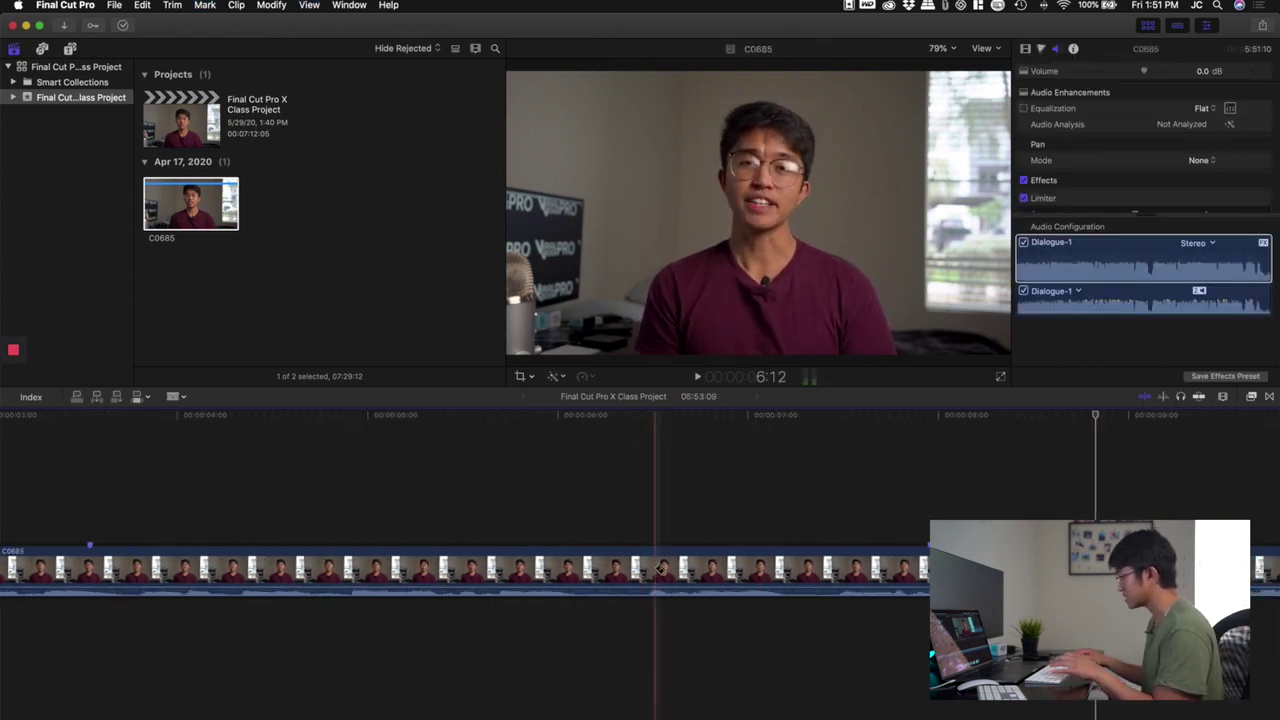
click(643, 571)
click(577, 571)
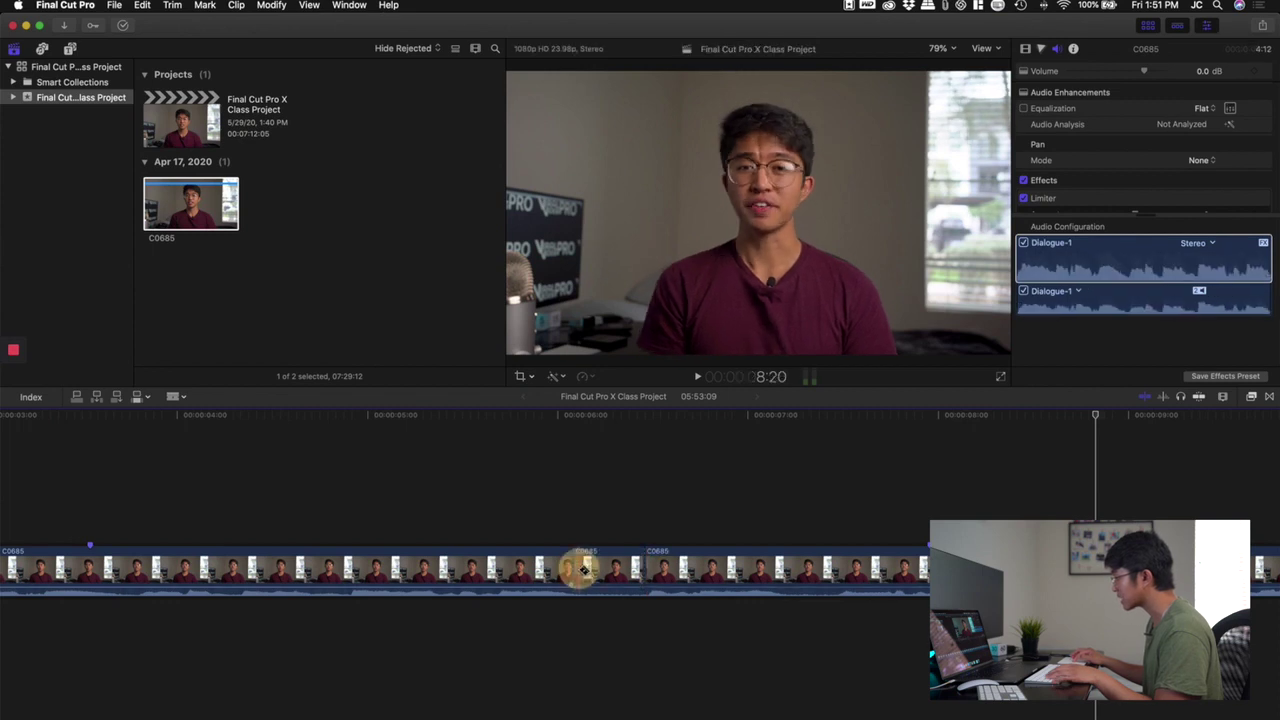
click(620, 570)
key(Delete)
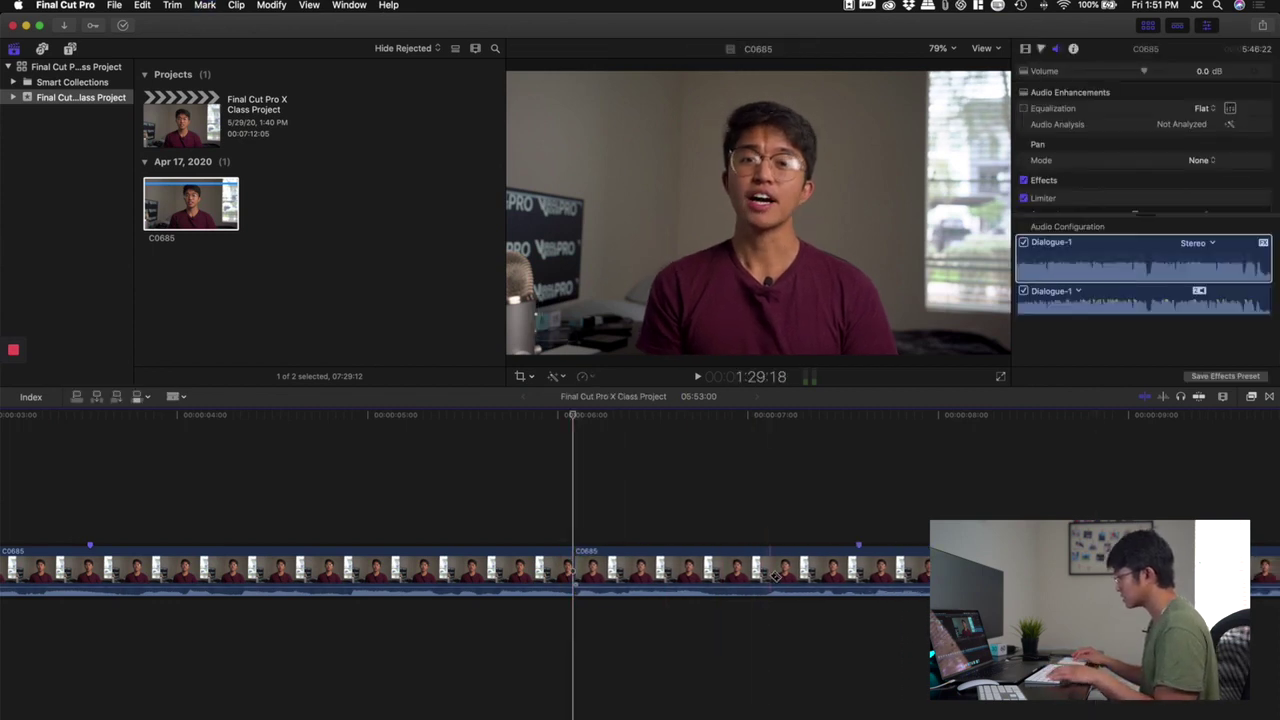
Step: Blade around the short pause starting at about 6:20 and delete the piece between the two cuts
click(766, 577)
click(717, 577)
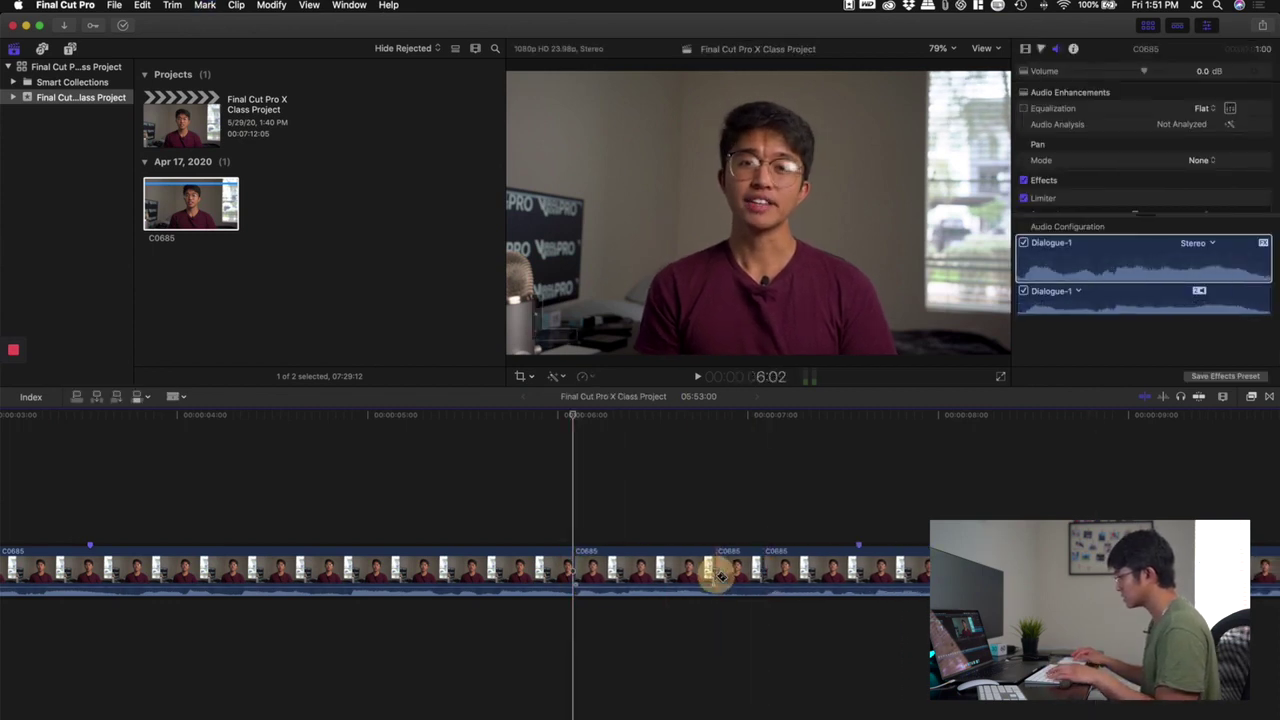
key(a)
click(738, 579)
key(Delete)
key(super+4)
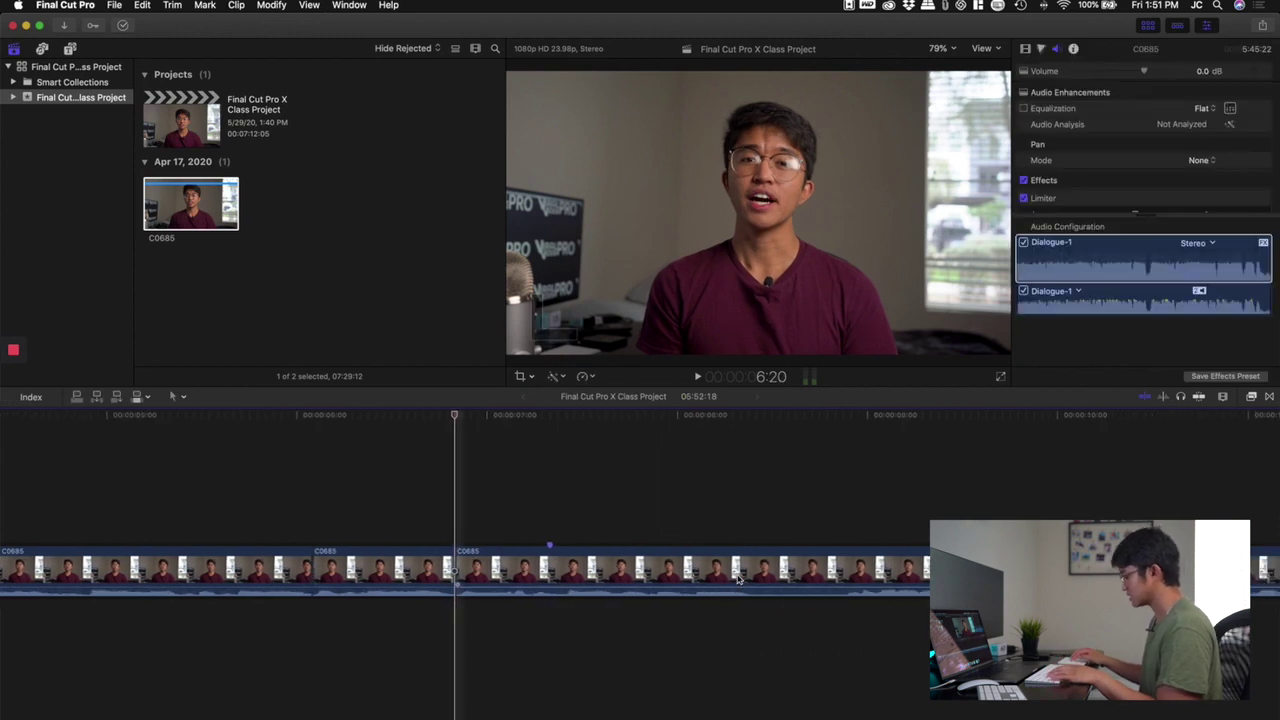
Step: Blade the clip on both sides of the 12-frame pause starting at about 8:09 and delete it
key(b)
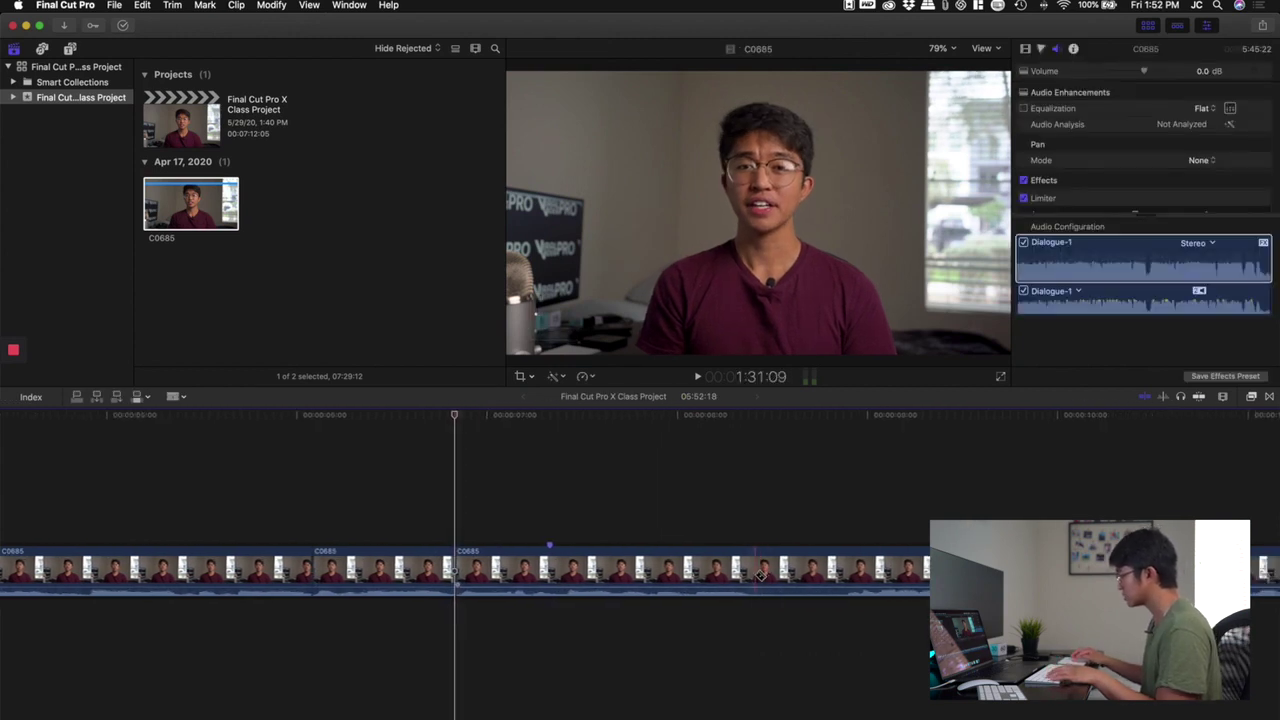
click(748, 577)
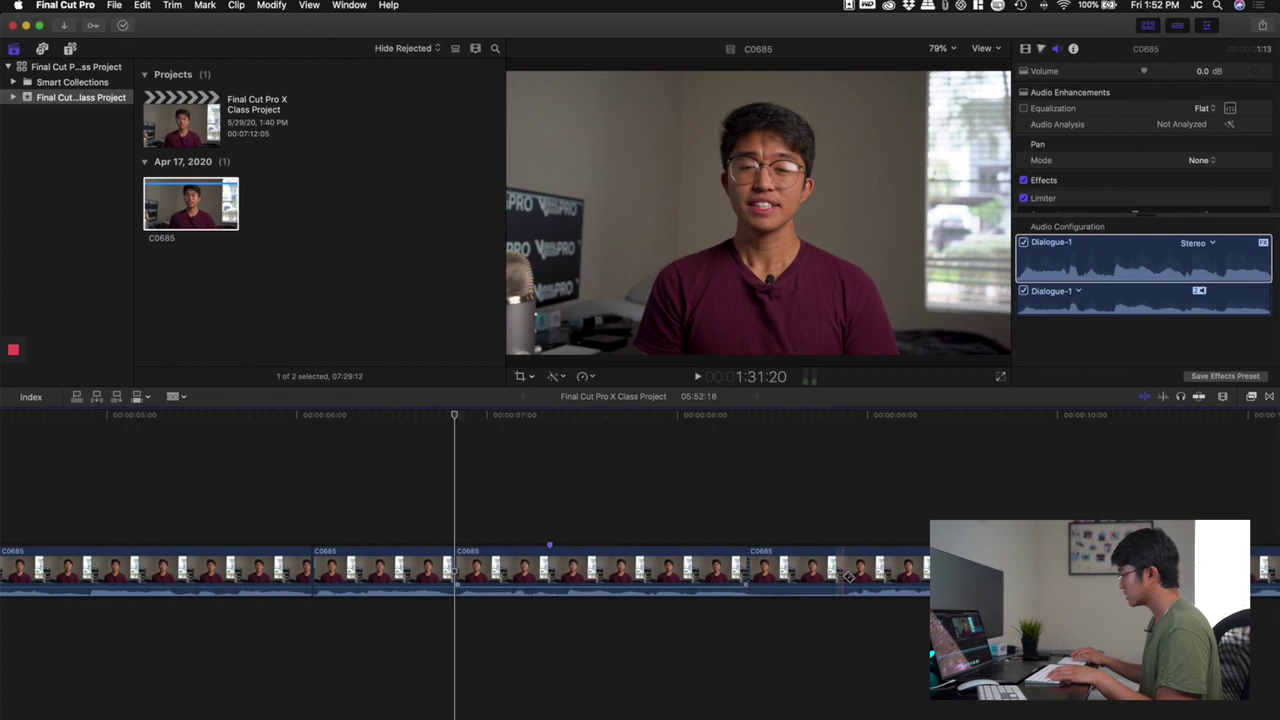
click(848, 577)
key(a)
click(793, 575)
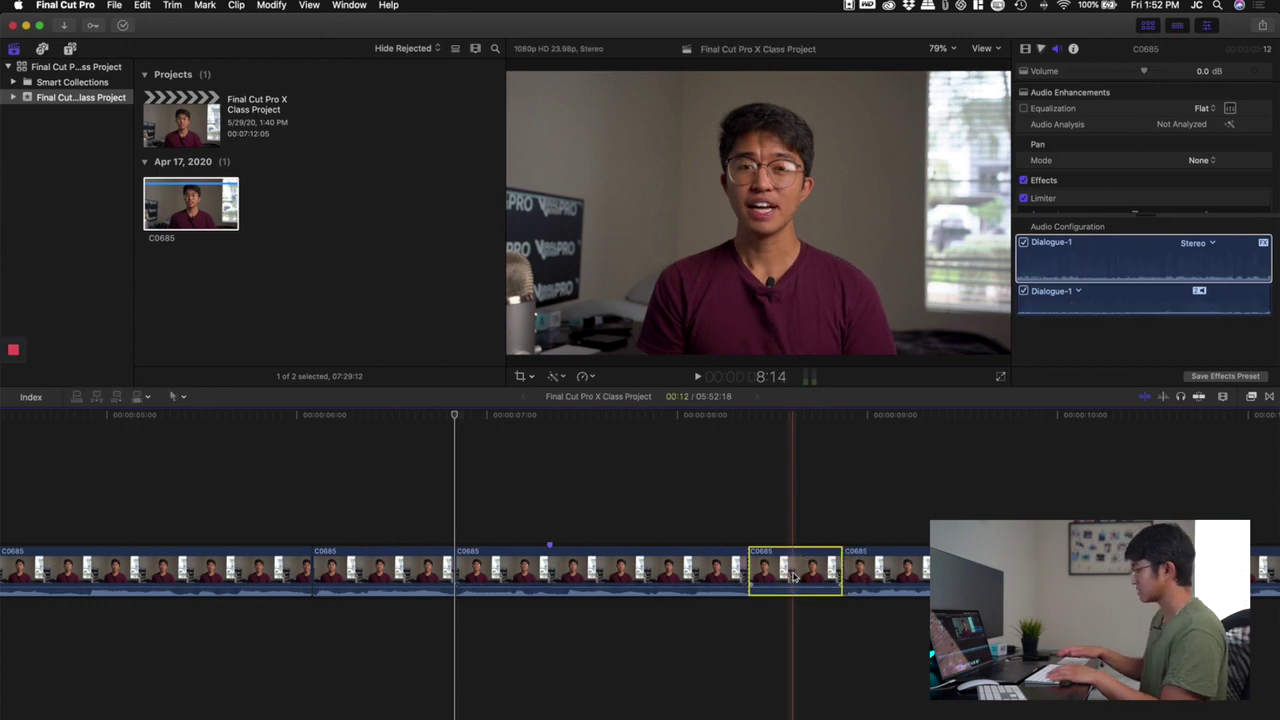
key(Delete)
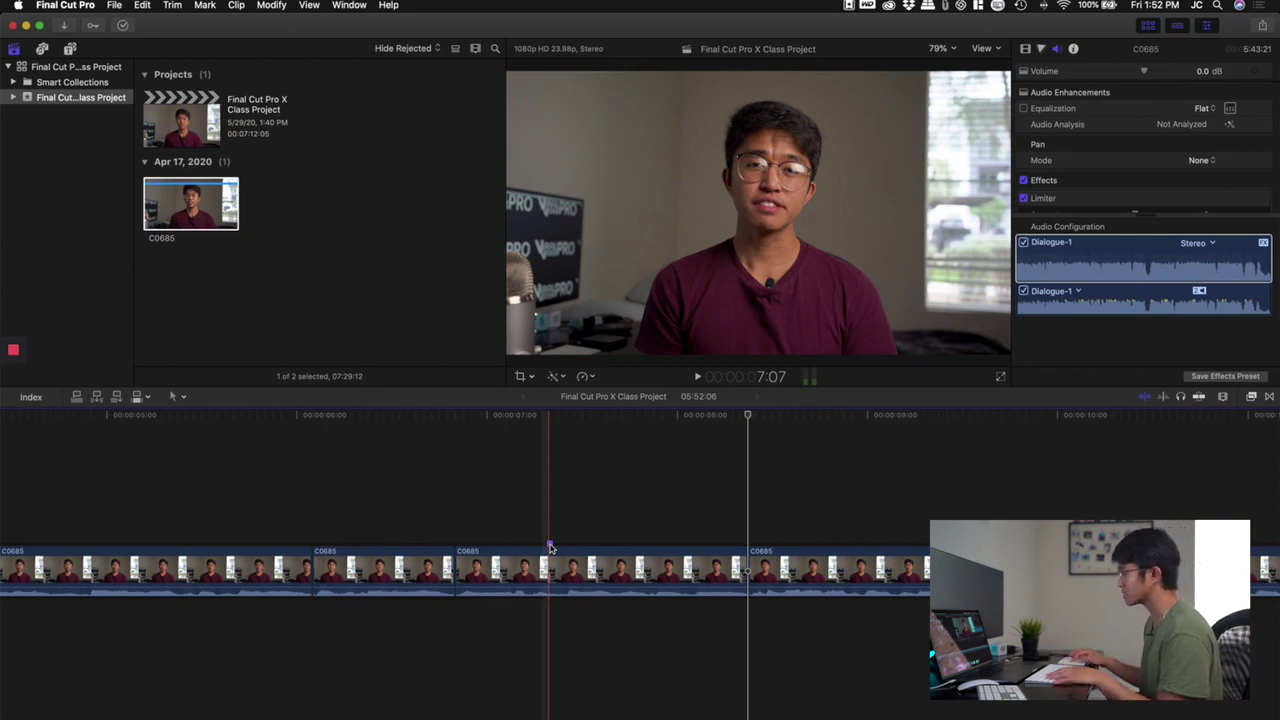
Step: Blade around and delete the next pauses after the 8:09 cut, including the one at about 15 seconds
scroll(532, 537, right, 3)
scroll(532, 537, right, 1)
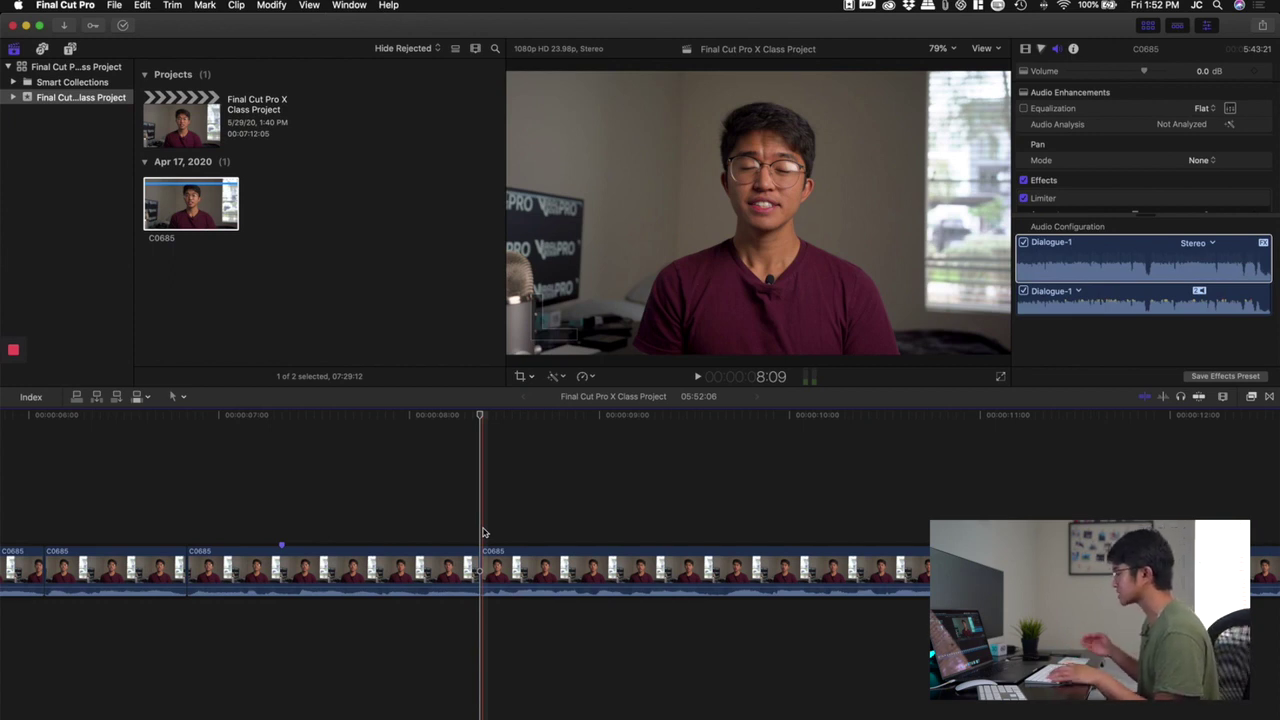
click(663, 570)
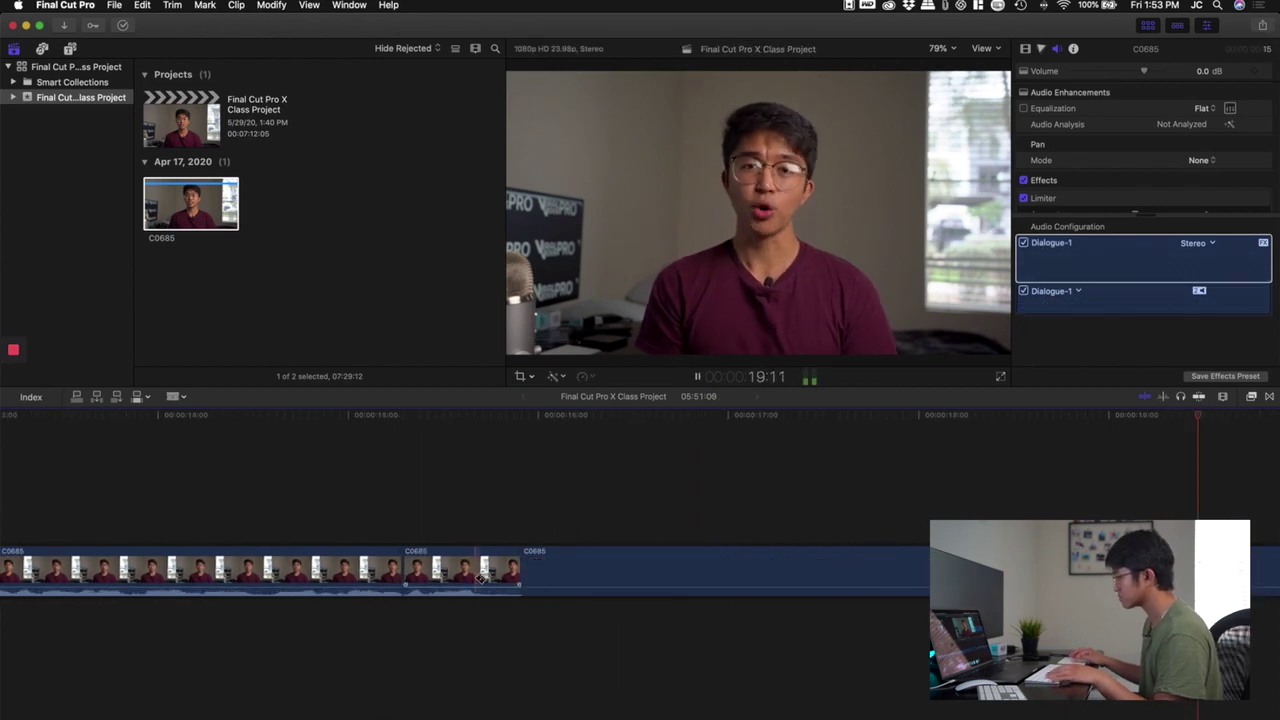
click(718, 577)
key(a)
key(Delete)
click(571, 583)
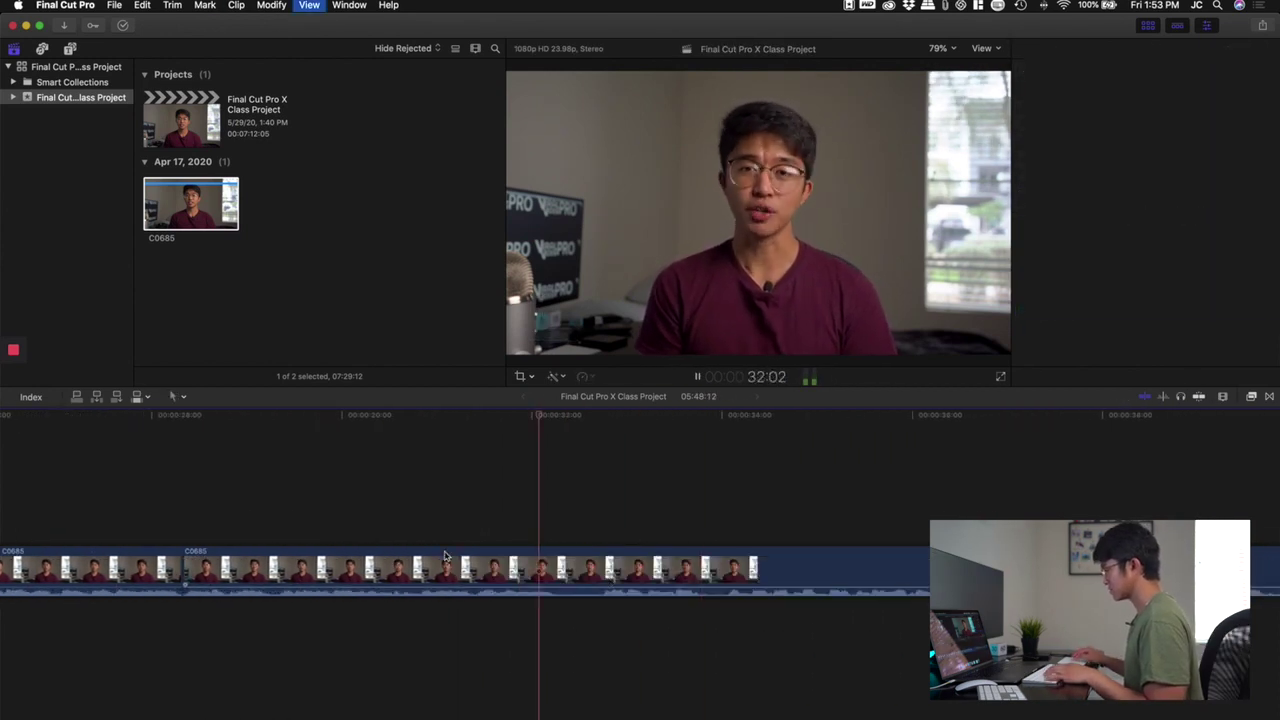
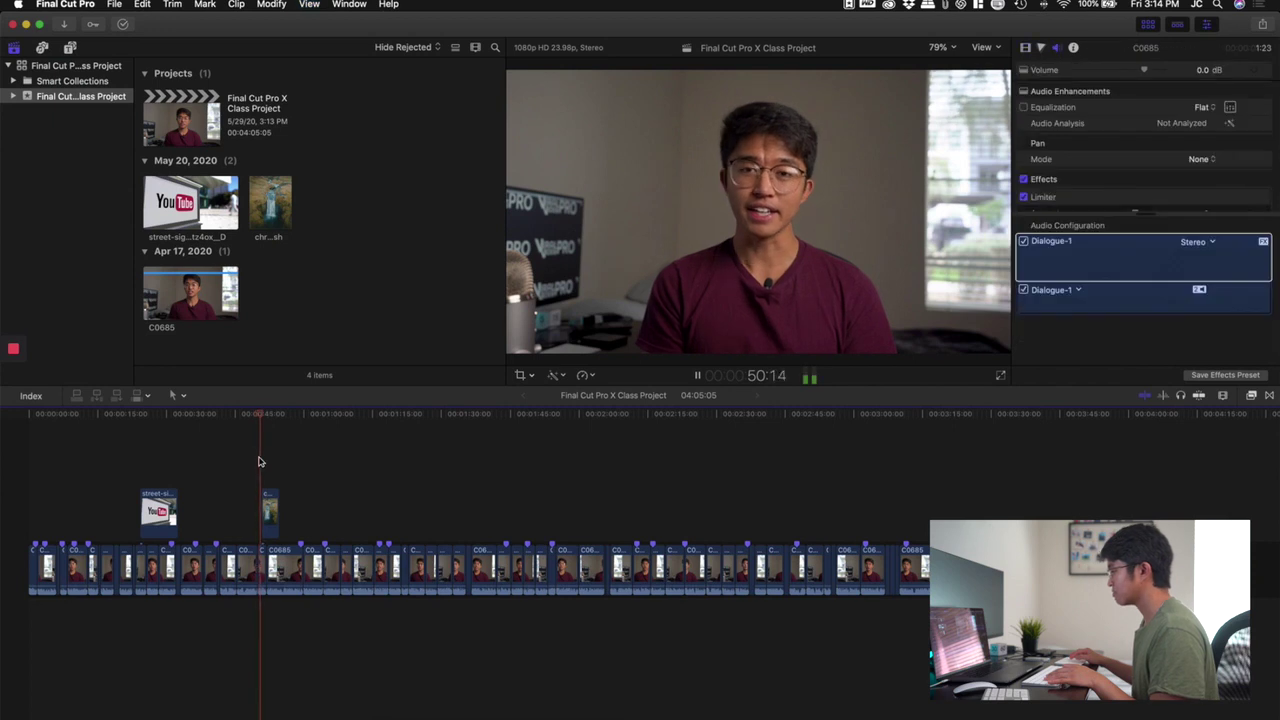
Step: Try the 3D Rectangle transition on the cut between the talking-head clips near 1:23 and preview it
key(space)
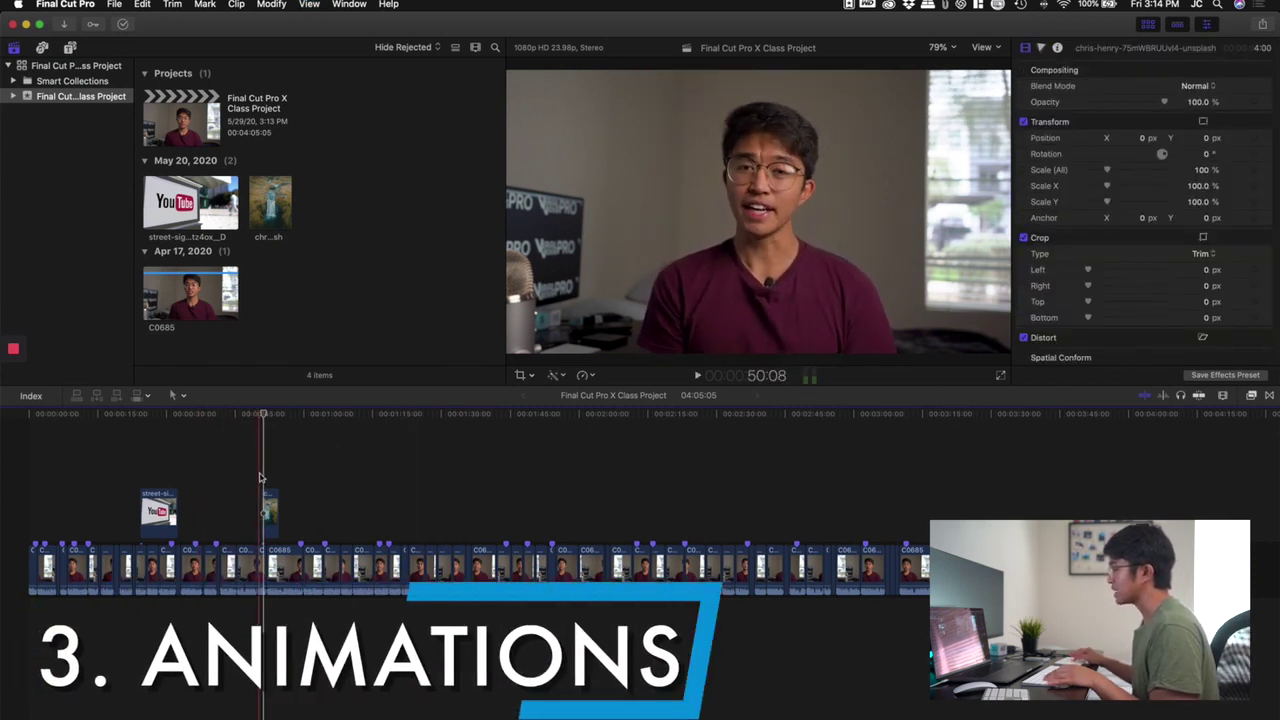
click(405, 485)
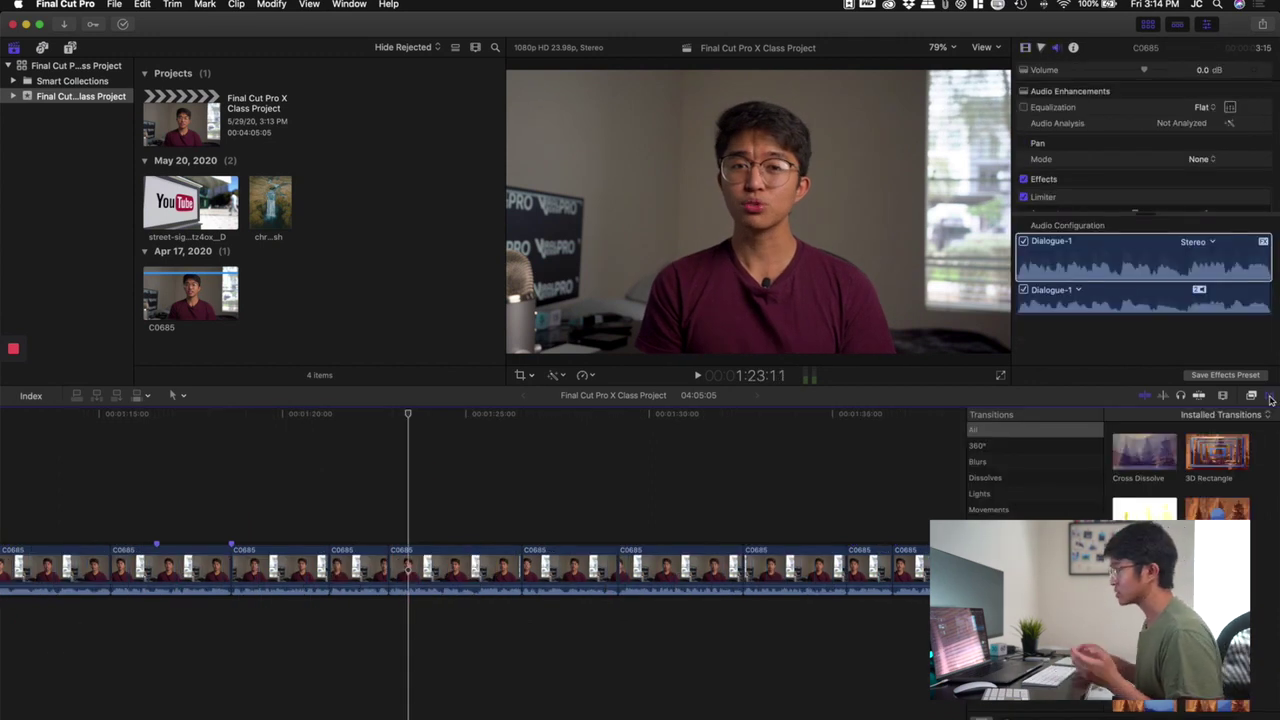
drag(1210, 448, 385, 570)
key(space)
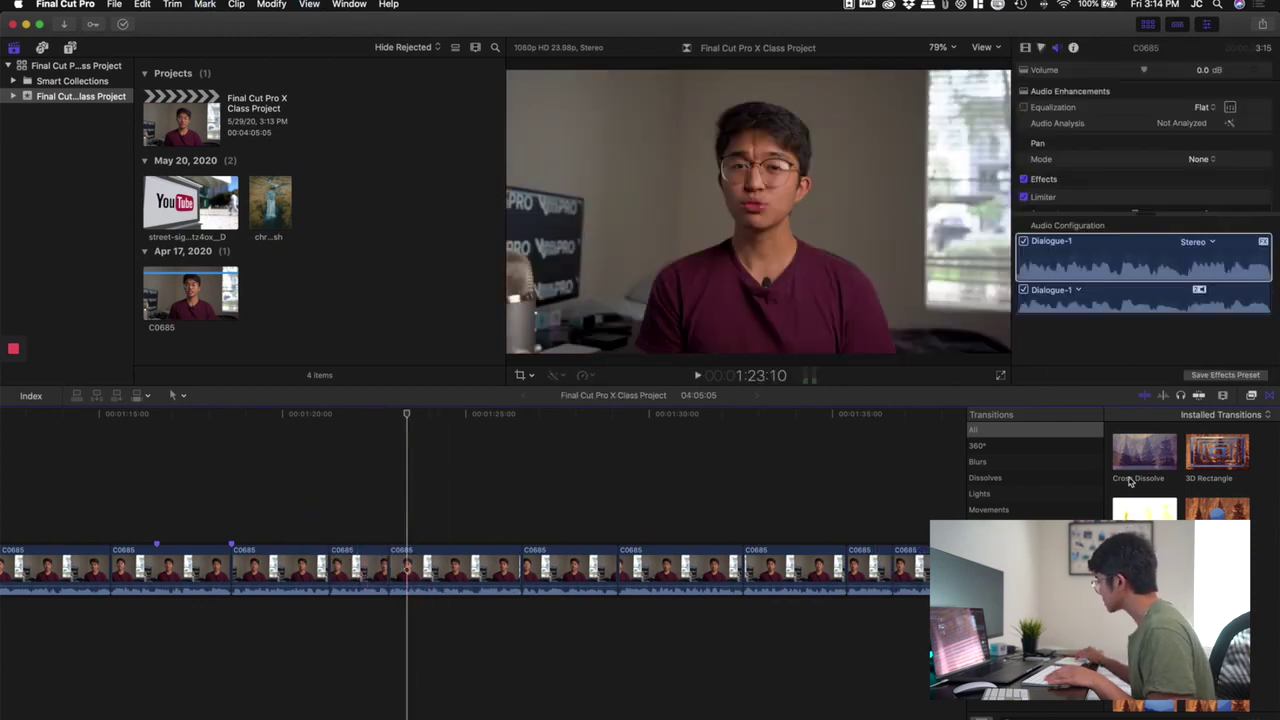
Step: Add the Circle transition to the talking-head cut near 1:23 and play the edit from about 1:22
scroll(1212, 500, down, 10)
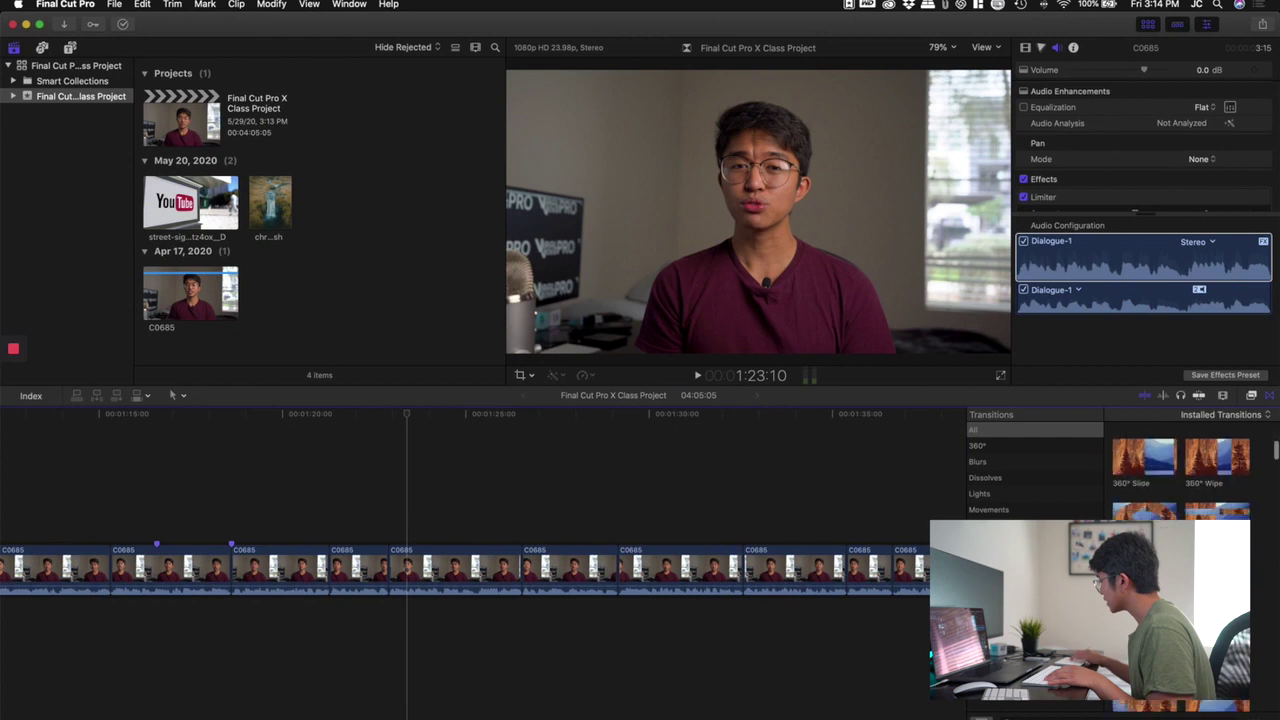
drag(1215, 530, 406, 570)
click(357, 514)
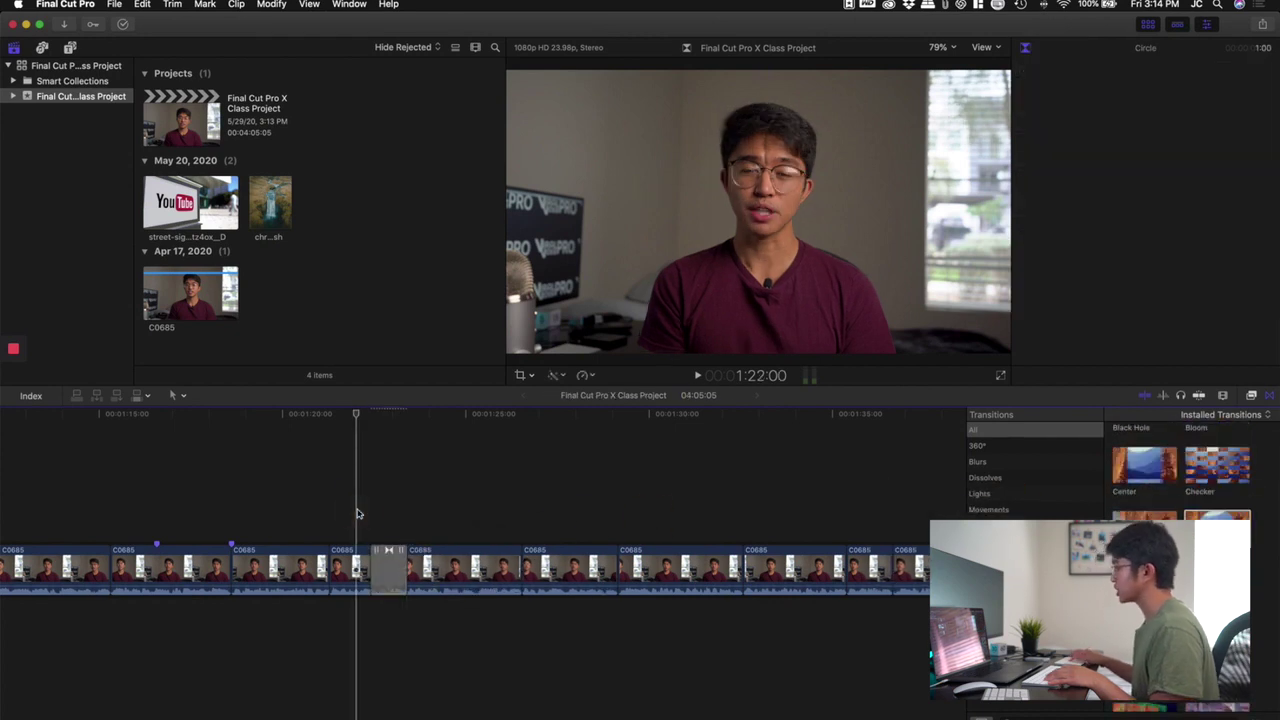
key(space)
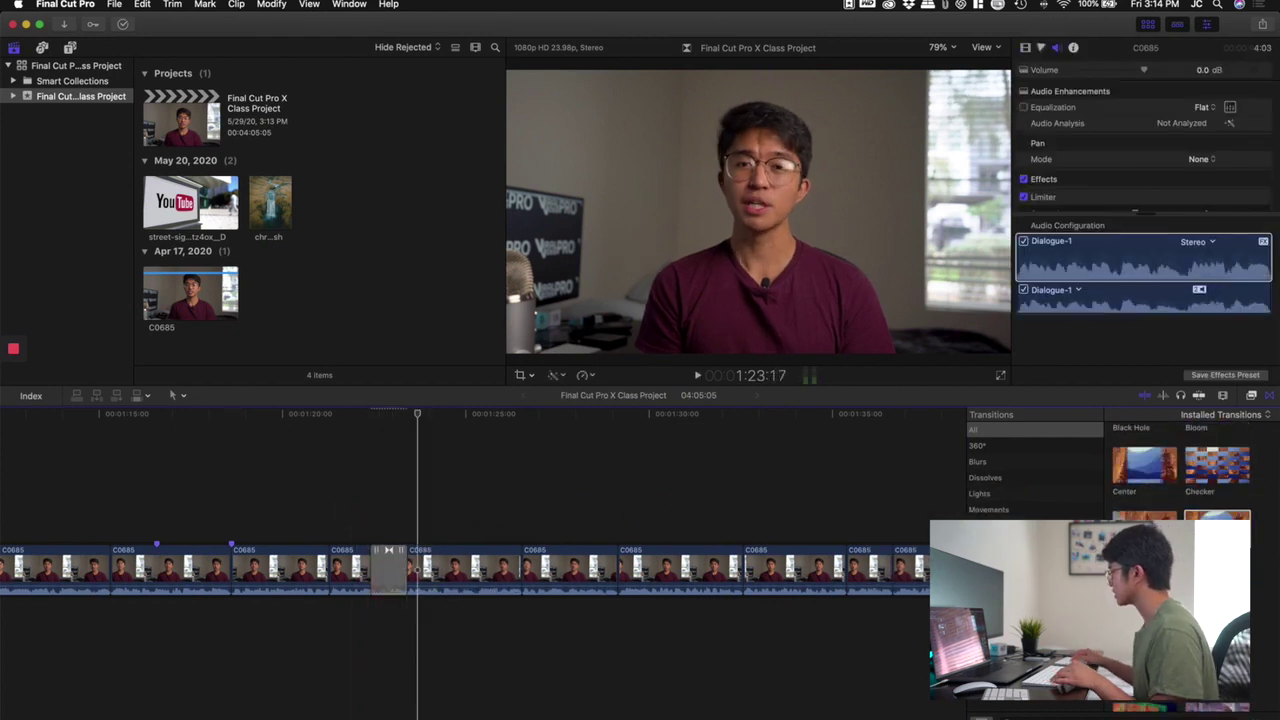
click(362, 516)
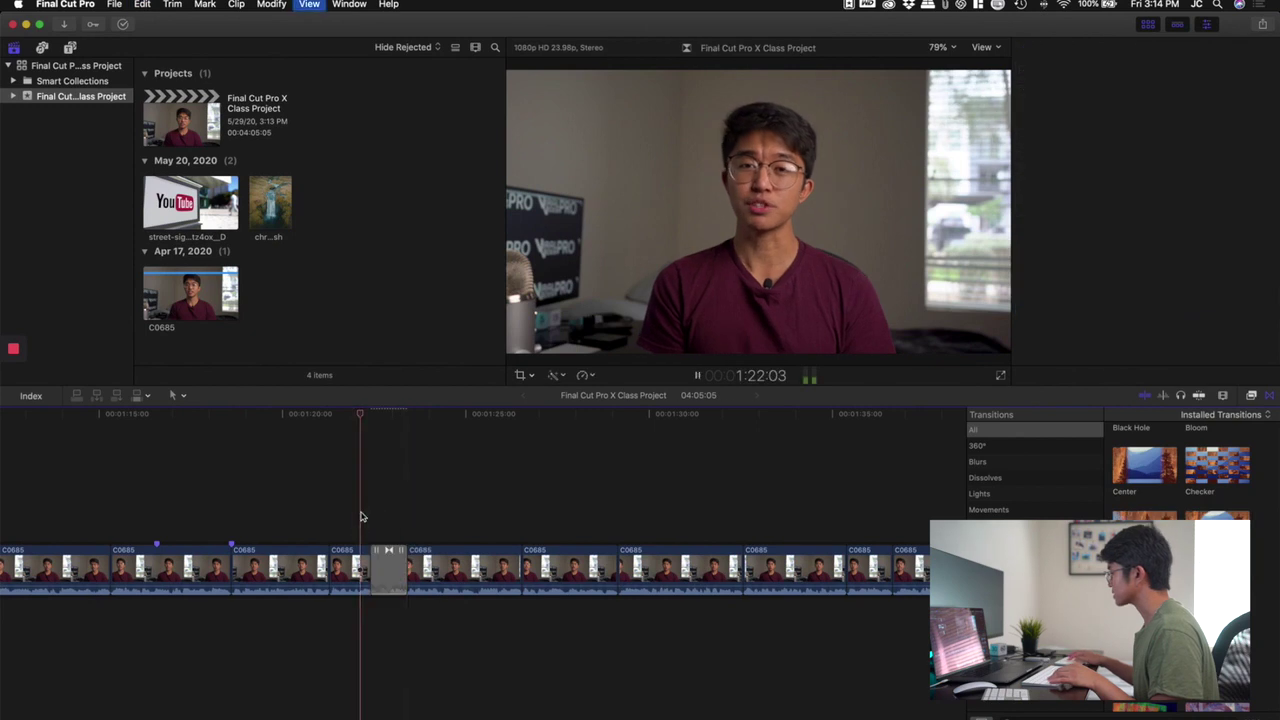
Step: Insert the waterfall photo into the main storyline directly after the transition near 1:23 and preview the result
key(super+4)
key(super+minus)
key(super+minus)
drag(141, 517, 420, 558)
click(404, 528)
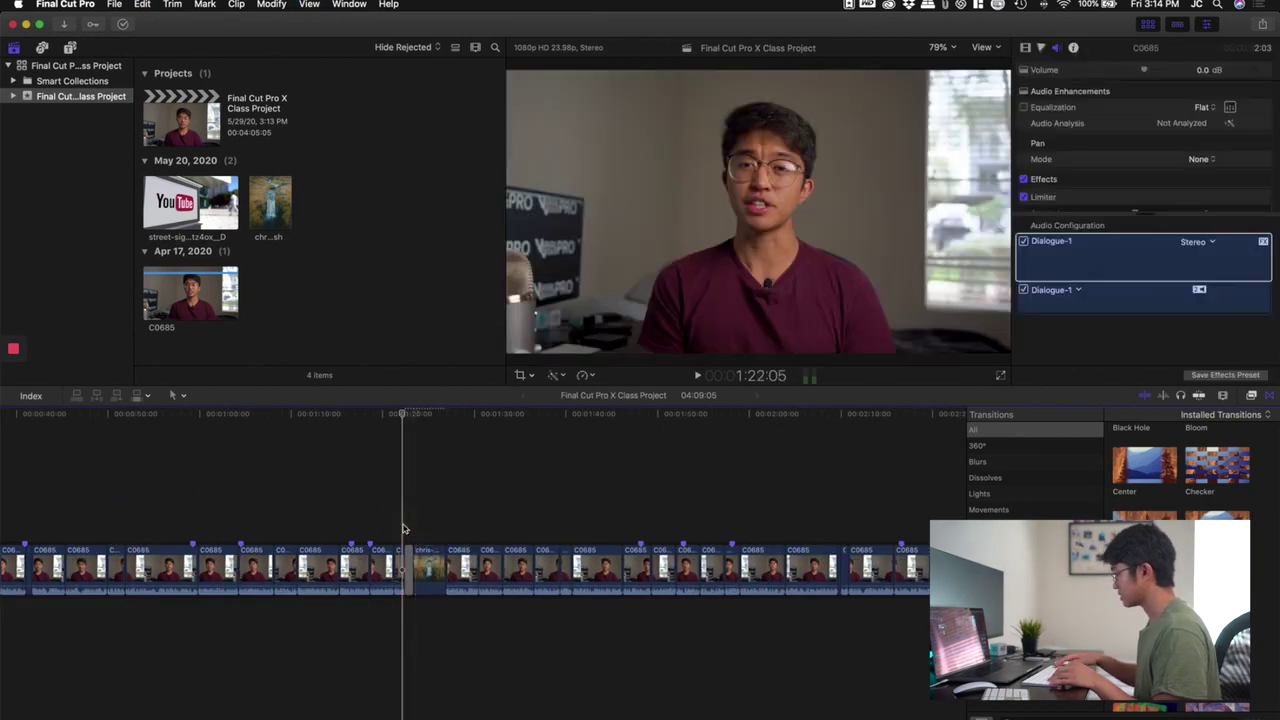
key(super+equal)
key(super+equal)
key(space)
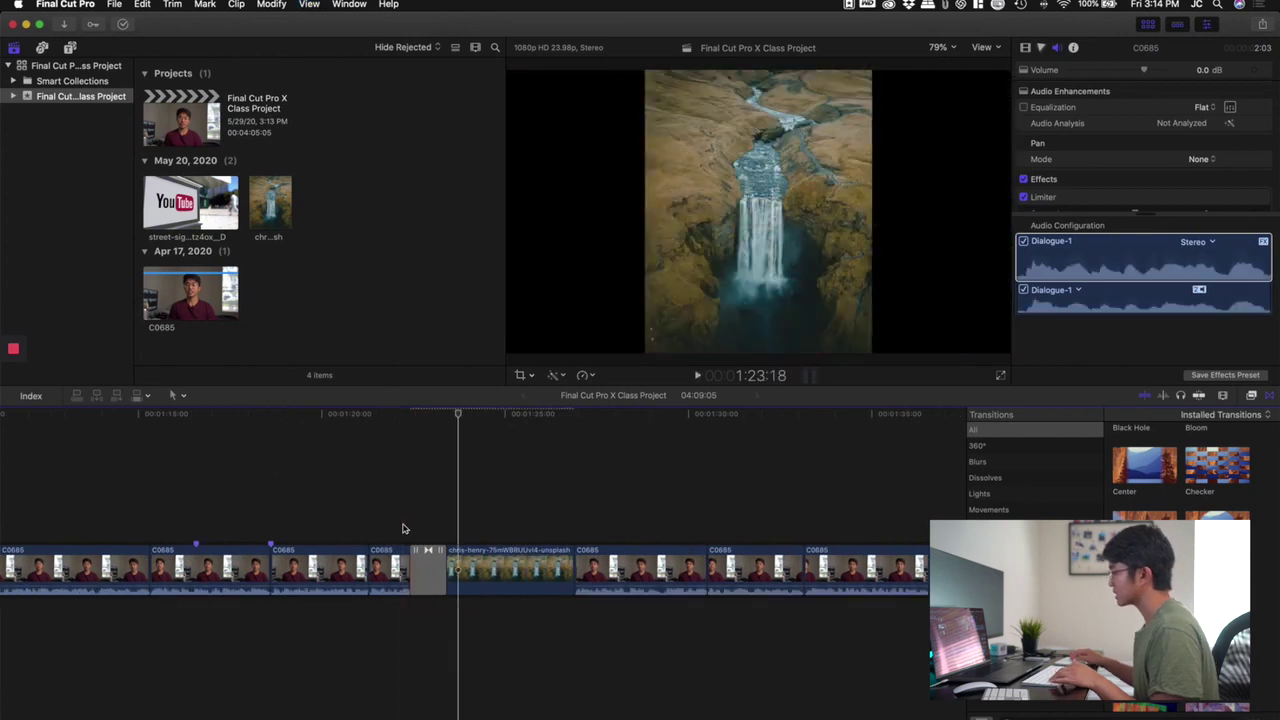
Step: Undo the waterfall photo insertion and remove the transition from the cut near 1:23
key(super+z)
key(super+z)
key(super+z)
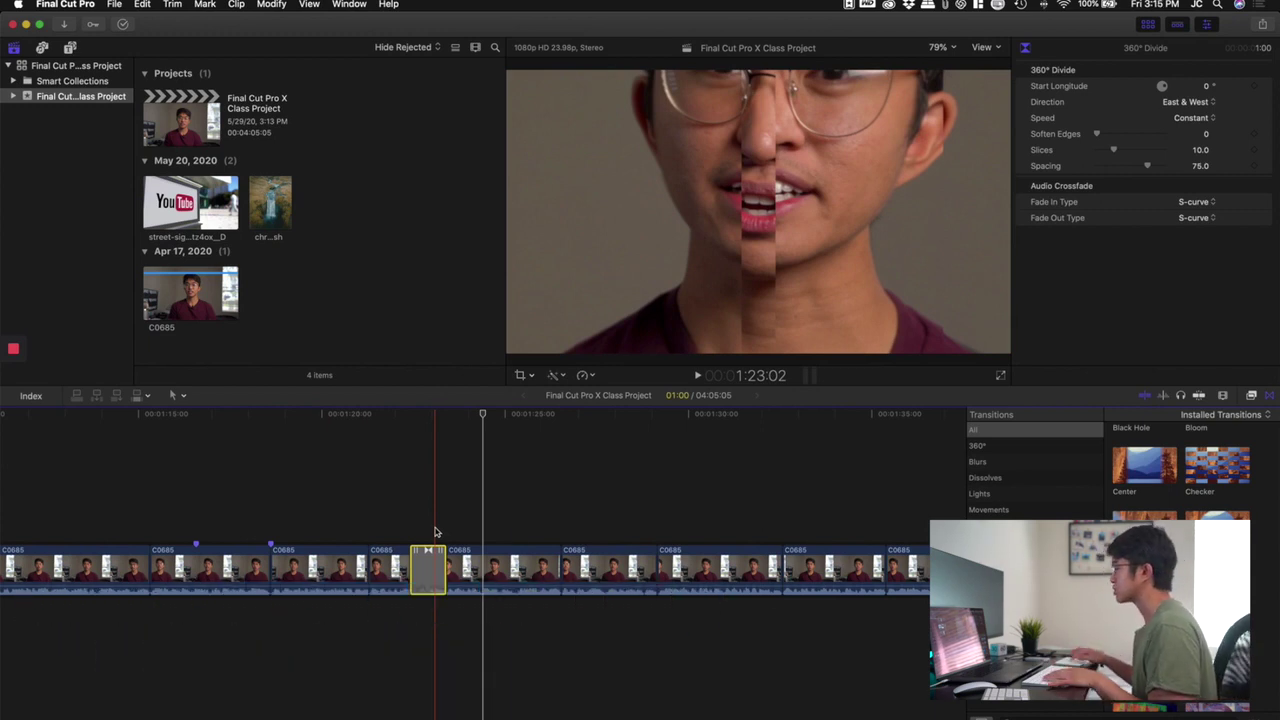
key(Up)
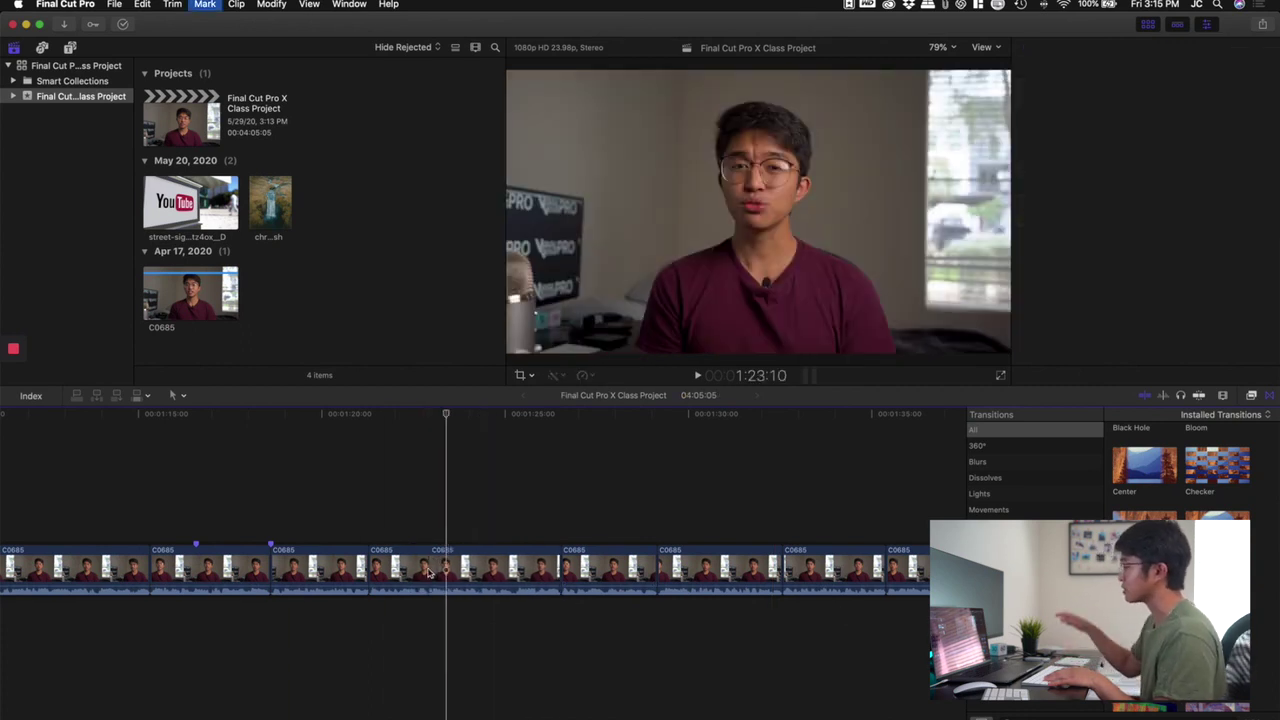
key(super+4)
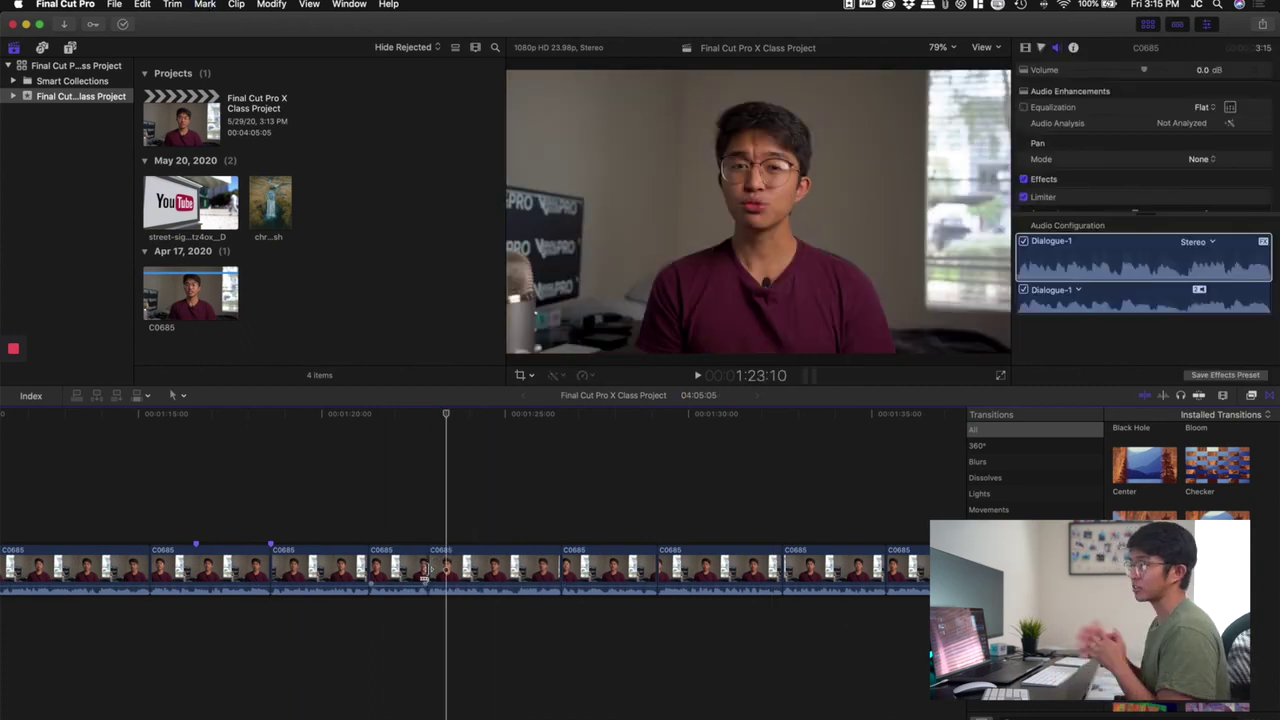
Step: Bring the Instagram-followers screenshot from the desktop's Files folder in Finder into the timeline, connected above the talking-head clip at about 1:19
click(351, 505)
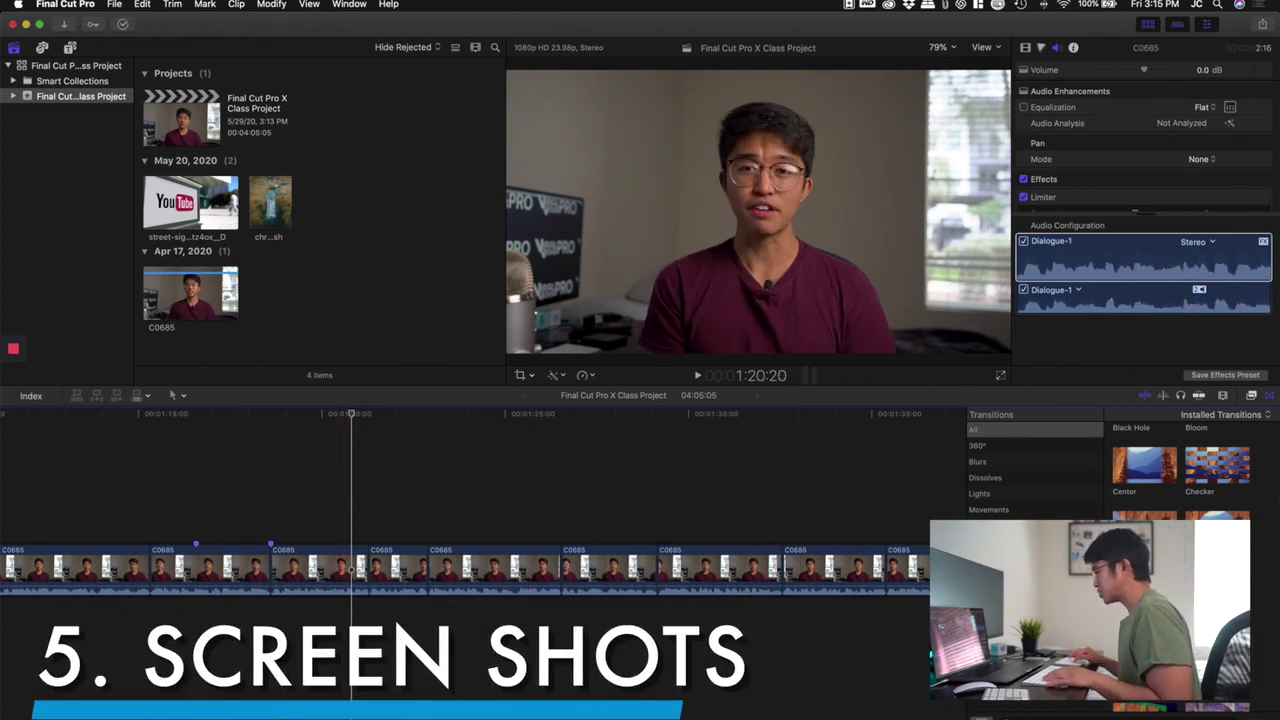
key(super+alt+space)
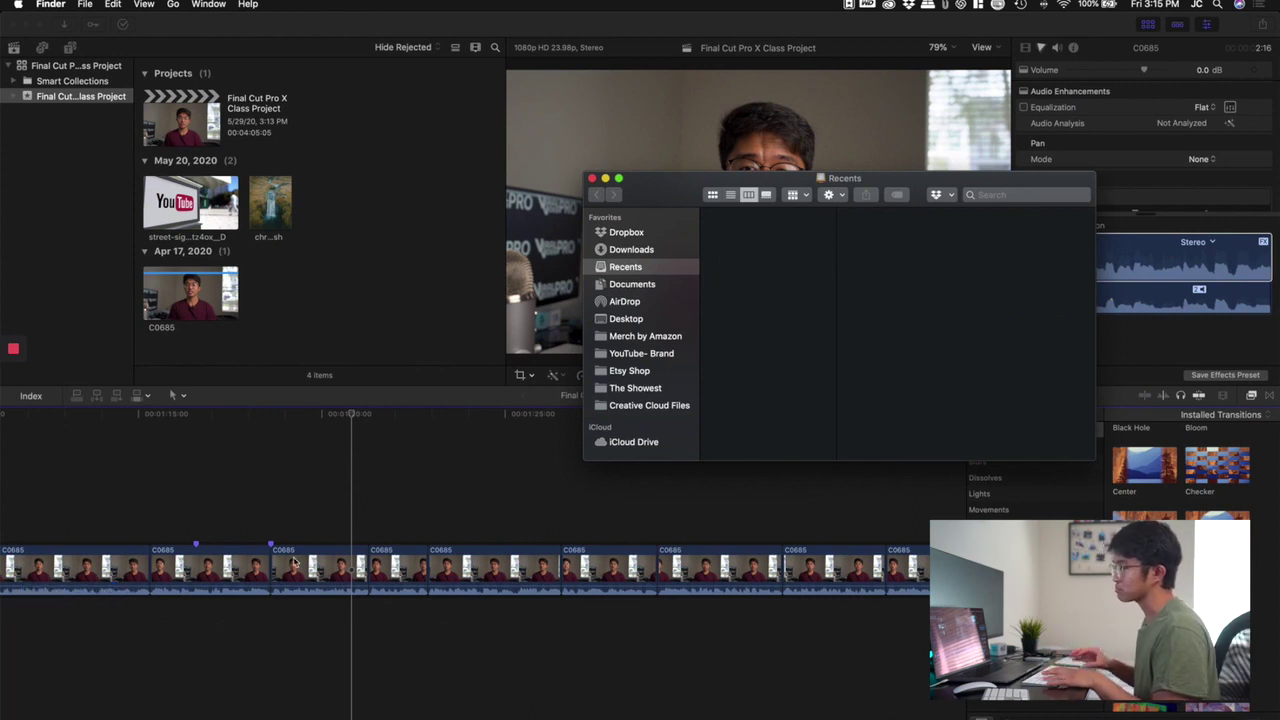
click(636, 318)
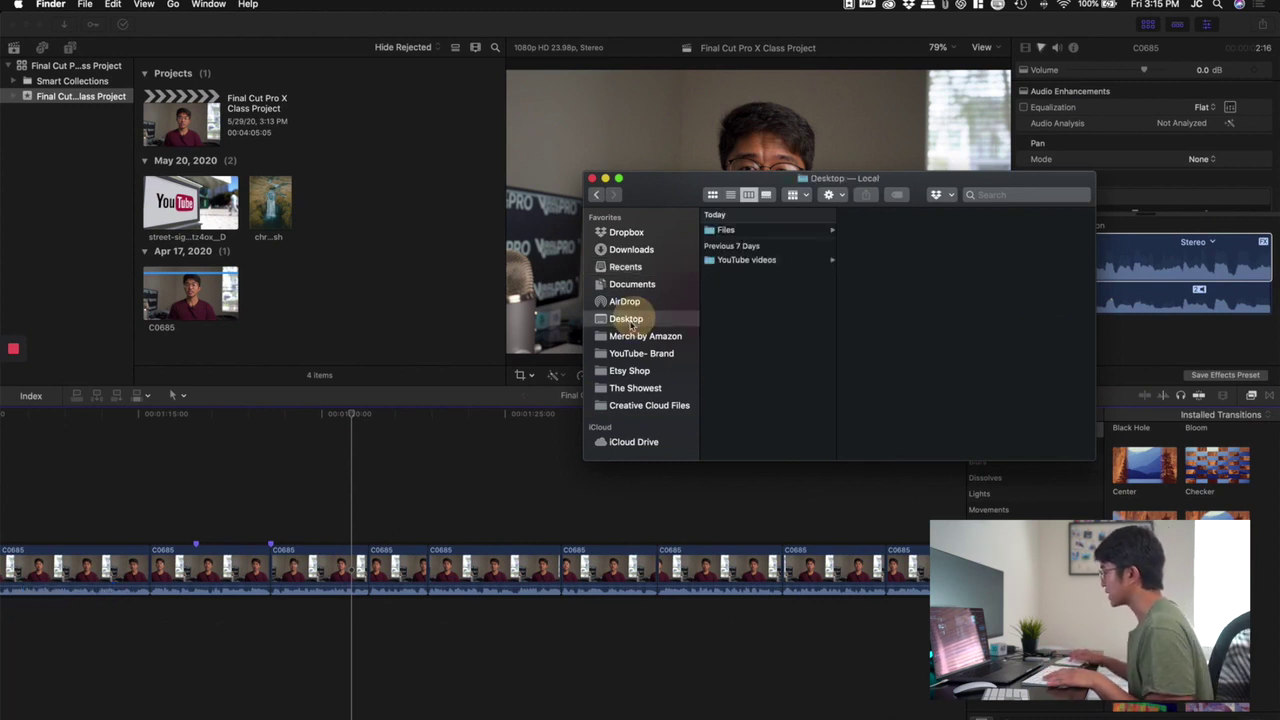
click(748, 231)
drag(880, 373, 286, 466)
Step: Play the timeline from just before the connected screenshot to preview how it appears over the speaker
click(274, 450)
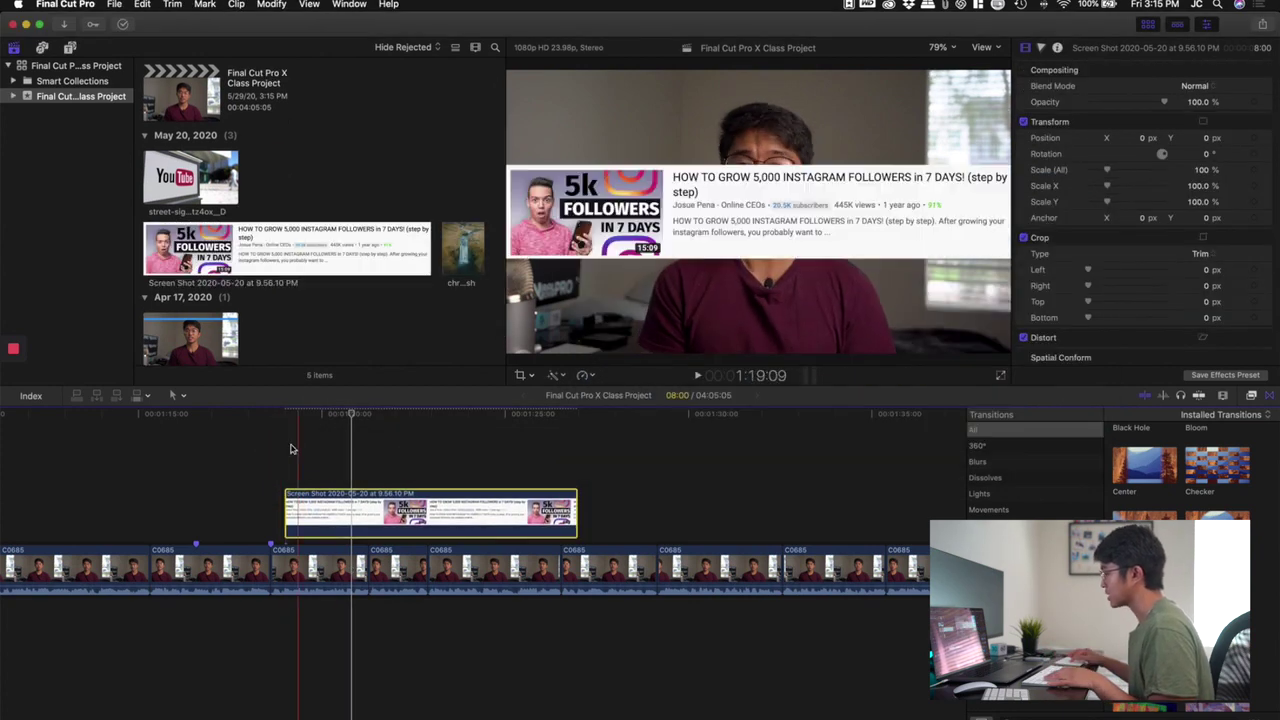
click(262, 456)
key(space)
key(super+4)
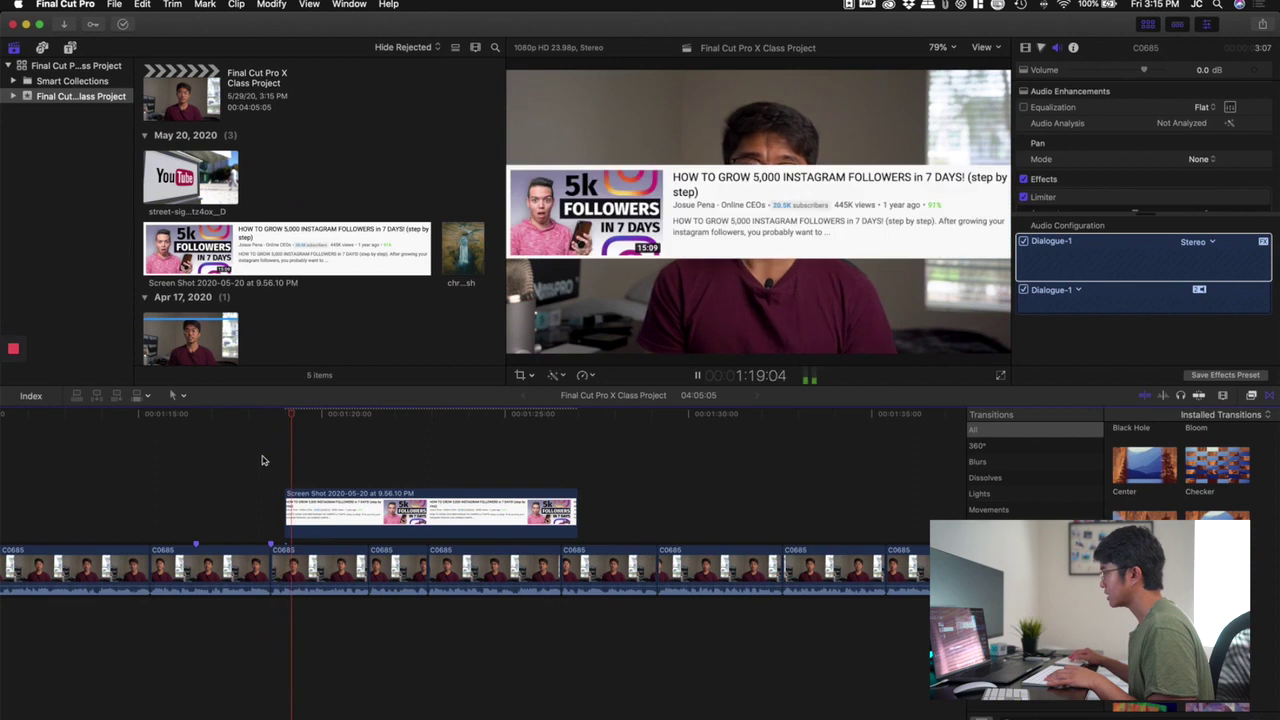
Step: Pause playback at 1:20:00, capture a screen region around the connected screenshot clip, and select that clip
key(space)
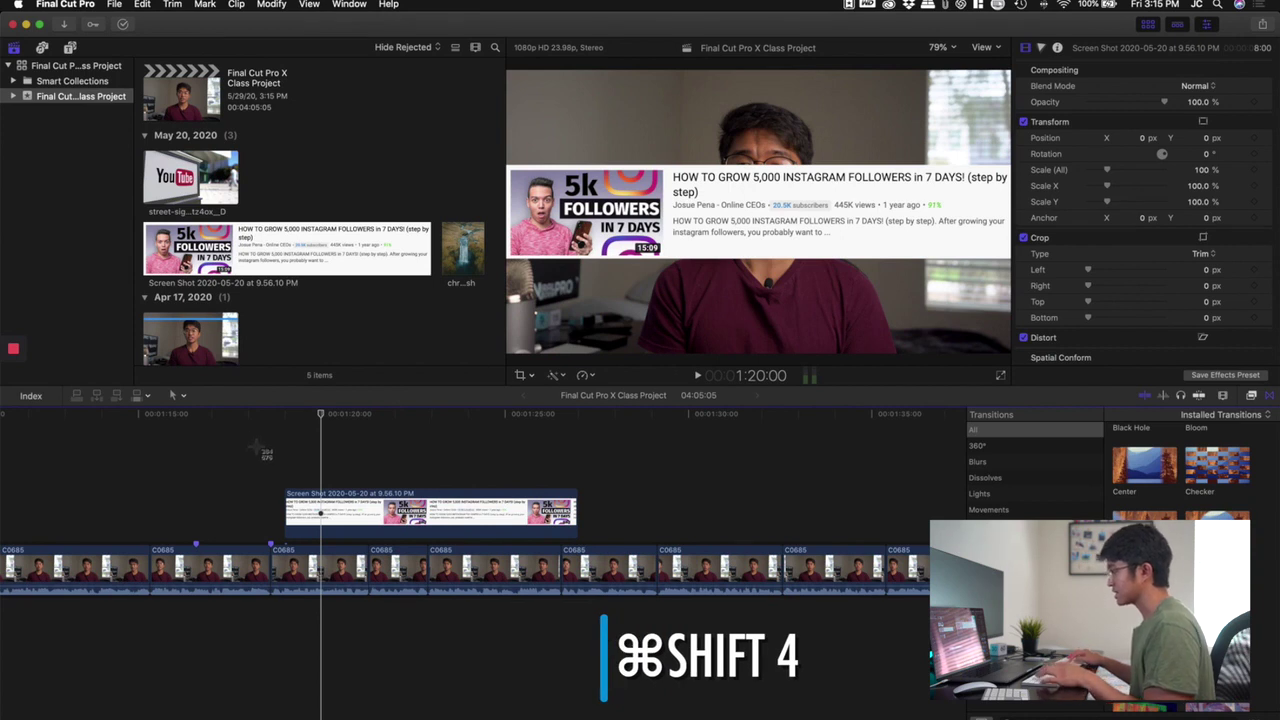
drag(202, 466, 421, 531)
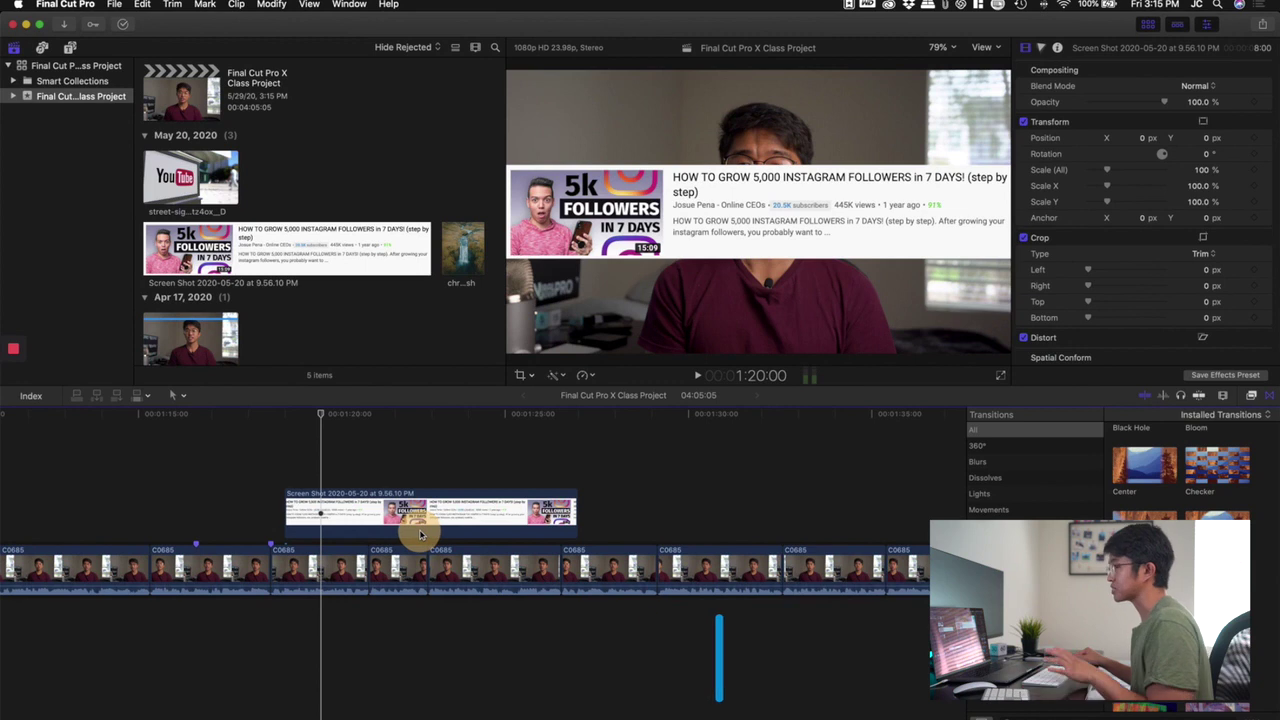
click(339, 505)
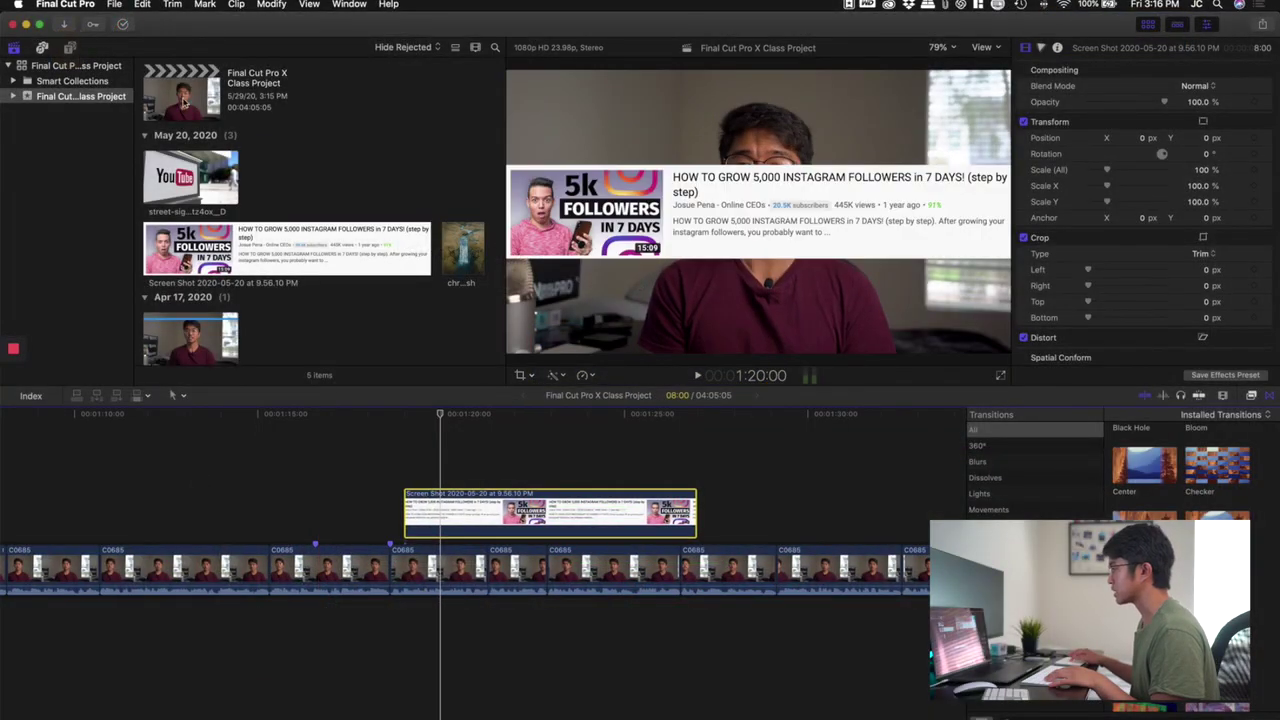
Step: Search the titles for "basic" and connect a Basic Title above the talking-head footage at about 1:12:16
key(alt+super+1)
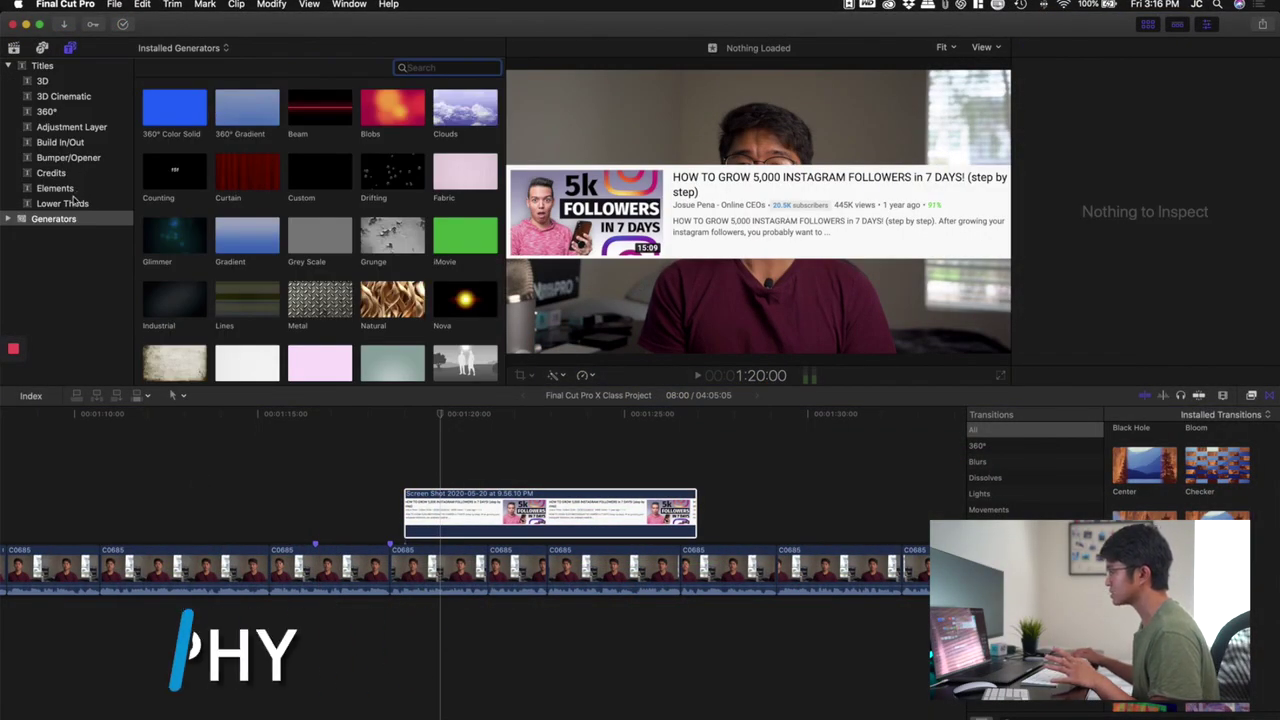
click(45, 79)
click(48, 66)
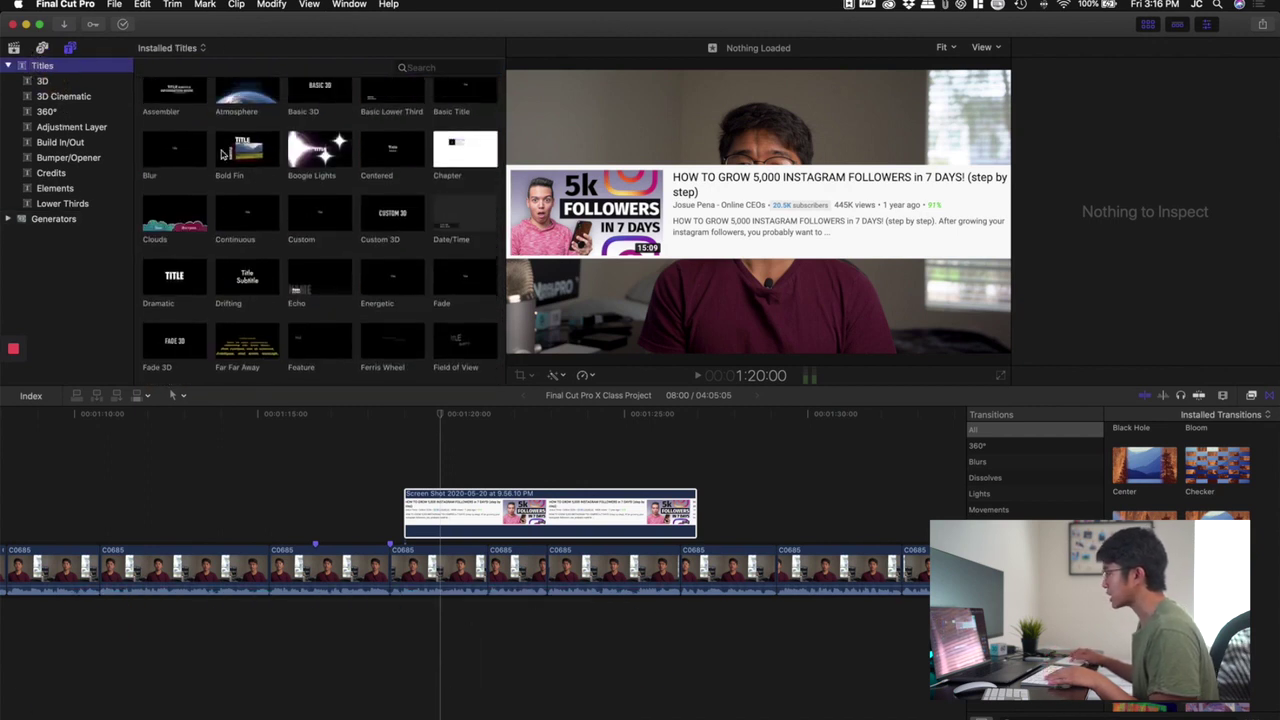
click(425, 68)
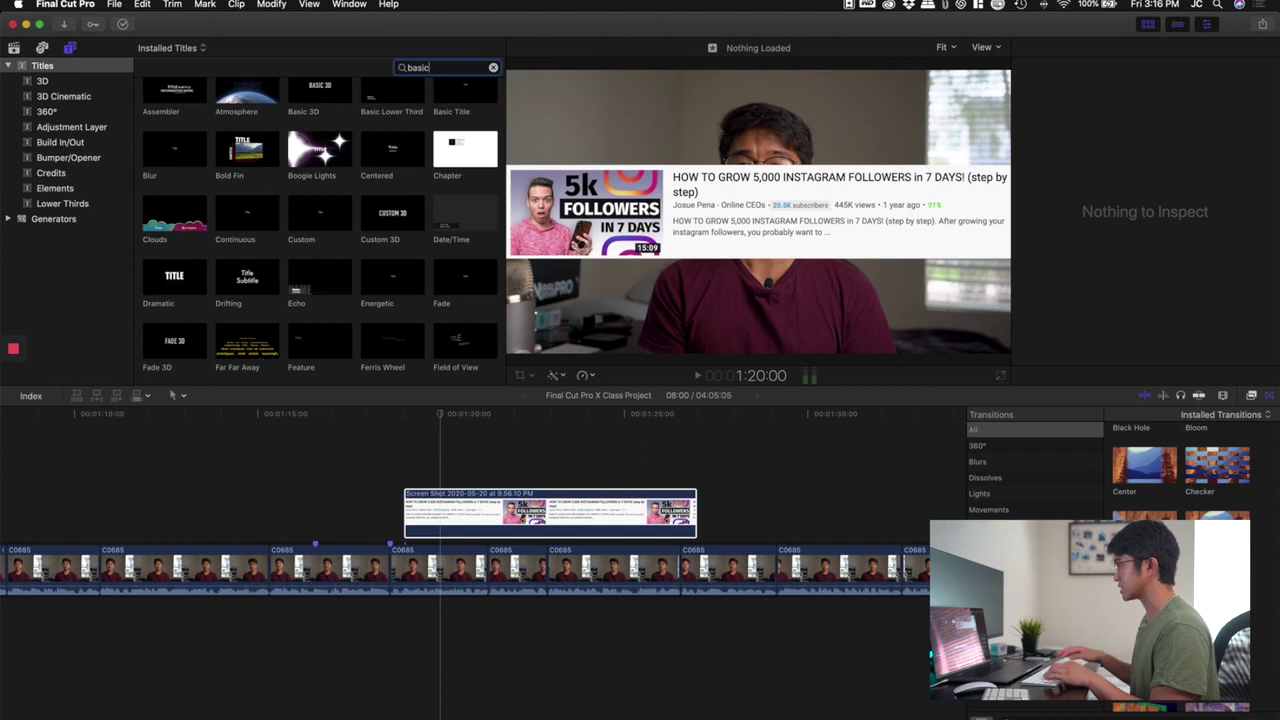
text(basic)
drag(378, 112, 177, 465)
Step: Trim the end of the Basic Title to a 5:13 duration and shift it earlier to start just before 1:12
click(347, 476)
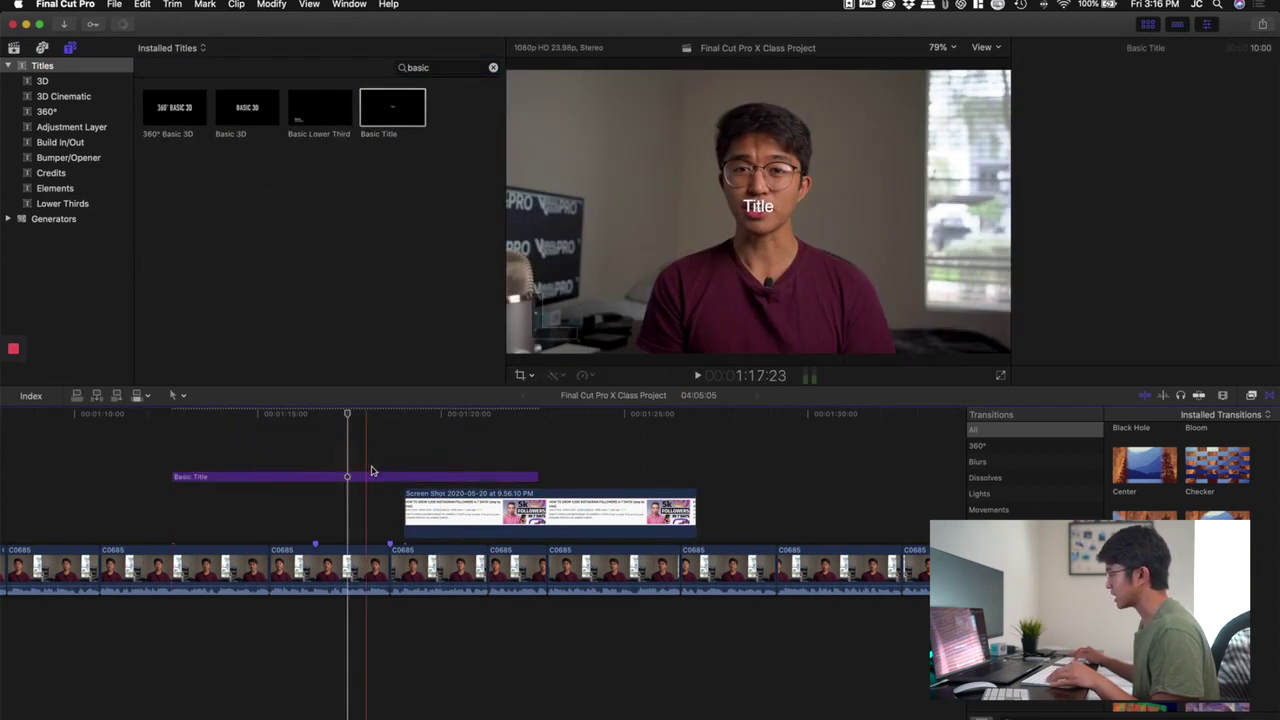
click(375, 477)
key(alt+])
click(126, 486)
key(space)
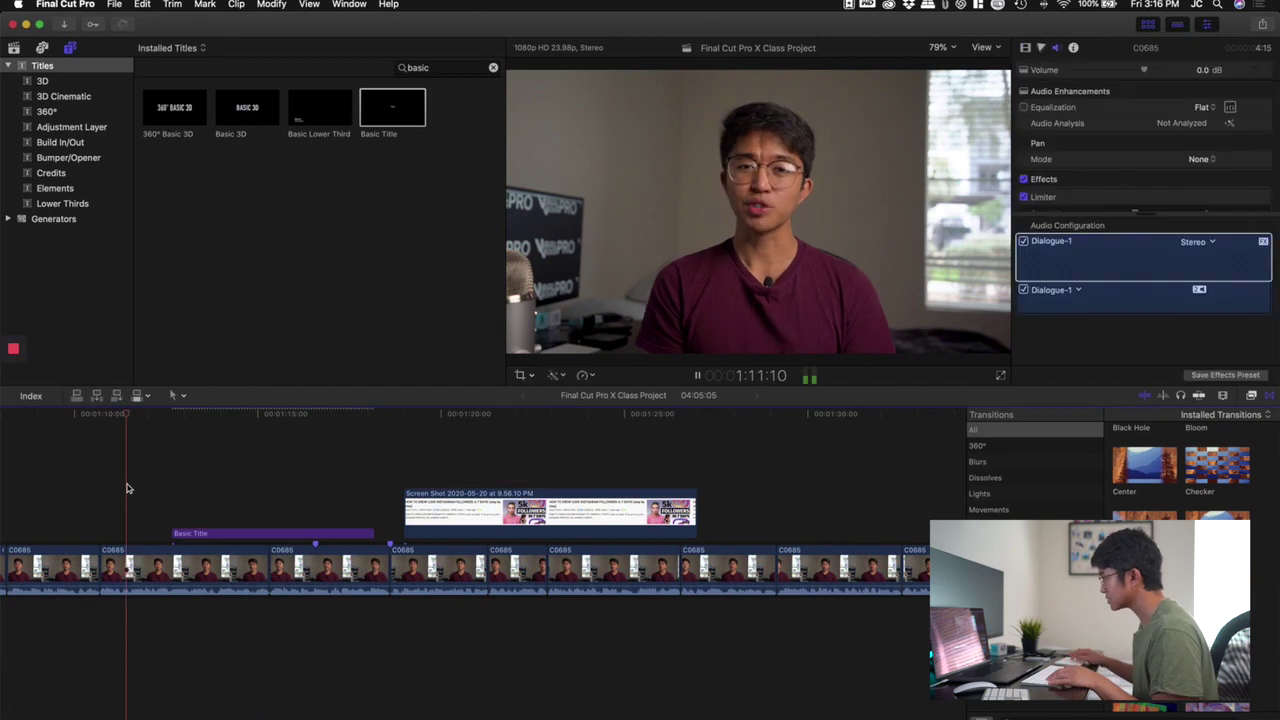
mouse_move(197, 530)
mouse_down()
mouse_move(166, 530)
mouse_move(174, 540)
mouse_up()
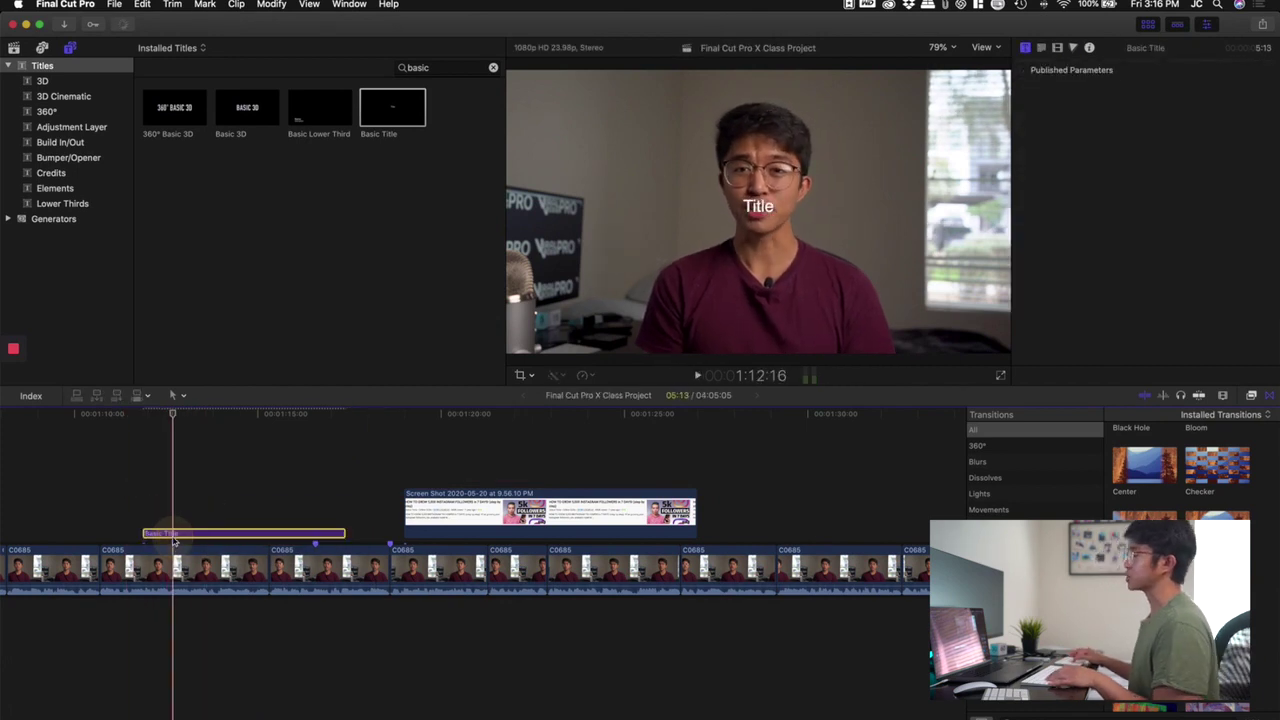
Step: Replace the title's placeholder text with "100 VIEWS ON MY" and "NEWEST VIDEO" on two lines
click(1040, 49)
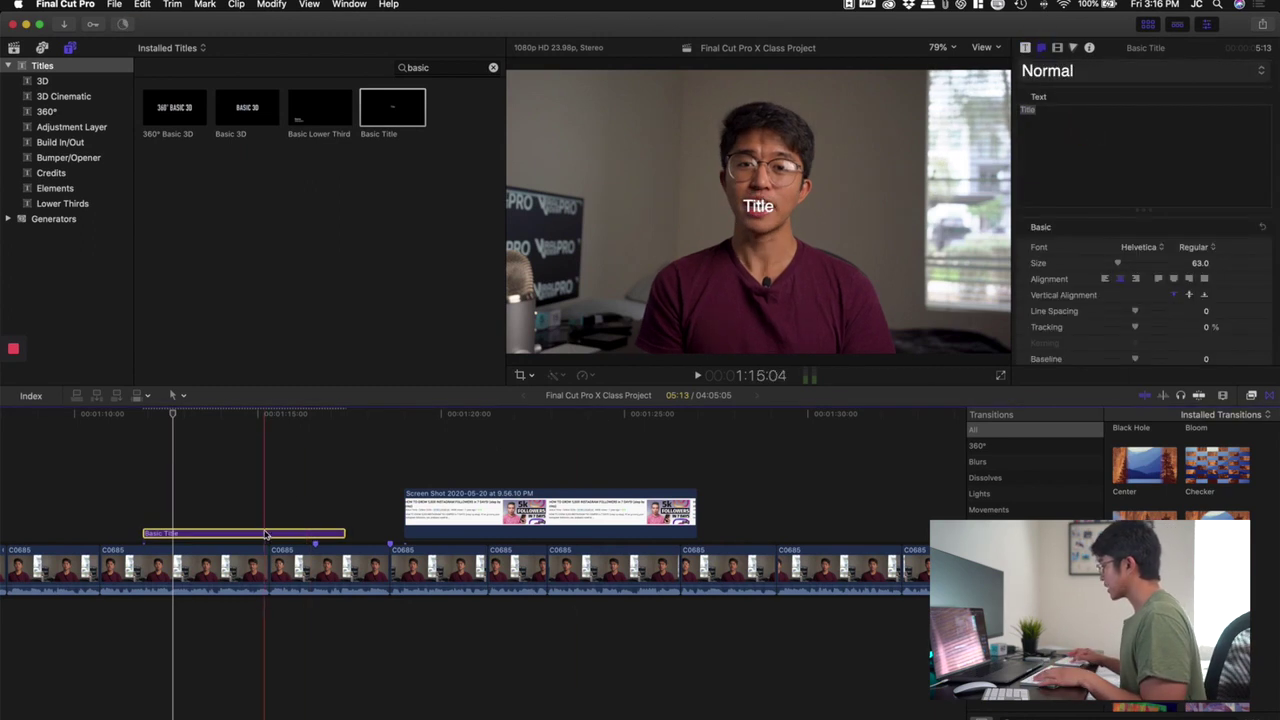
click(1042, 50)
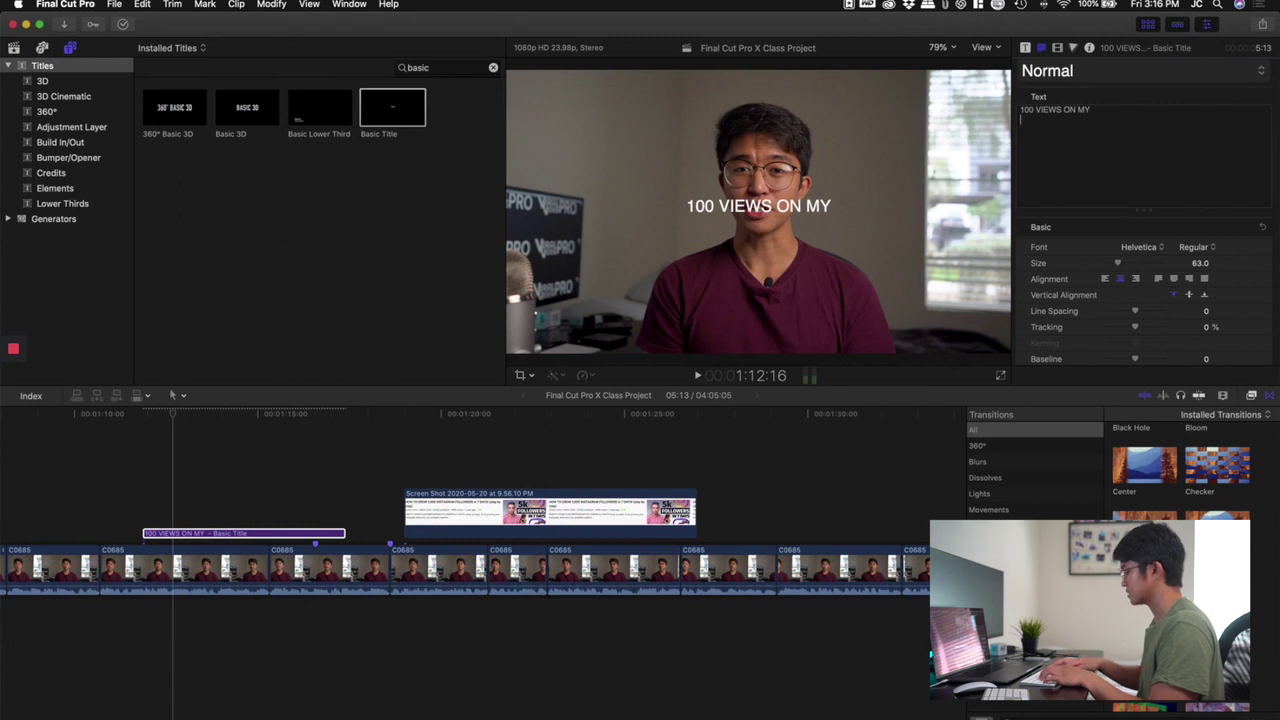
click(1036, 119)
text(E)
Step: Set all of the title text to the Impact font at size 125
key(super+a)
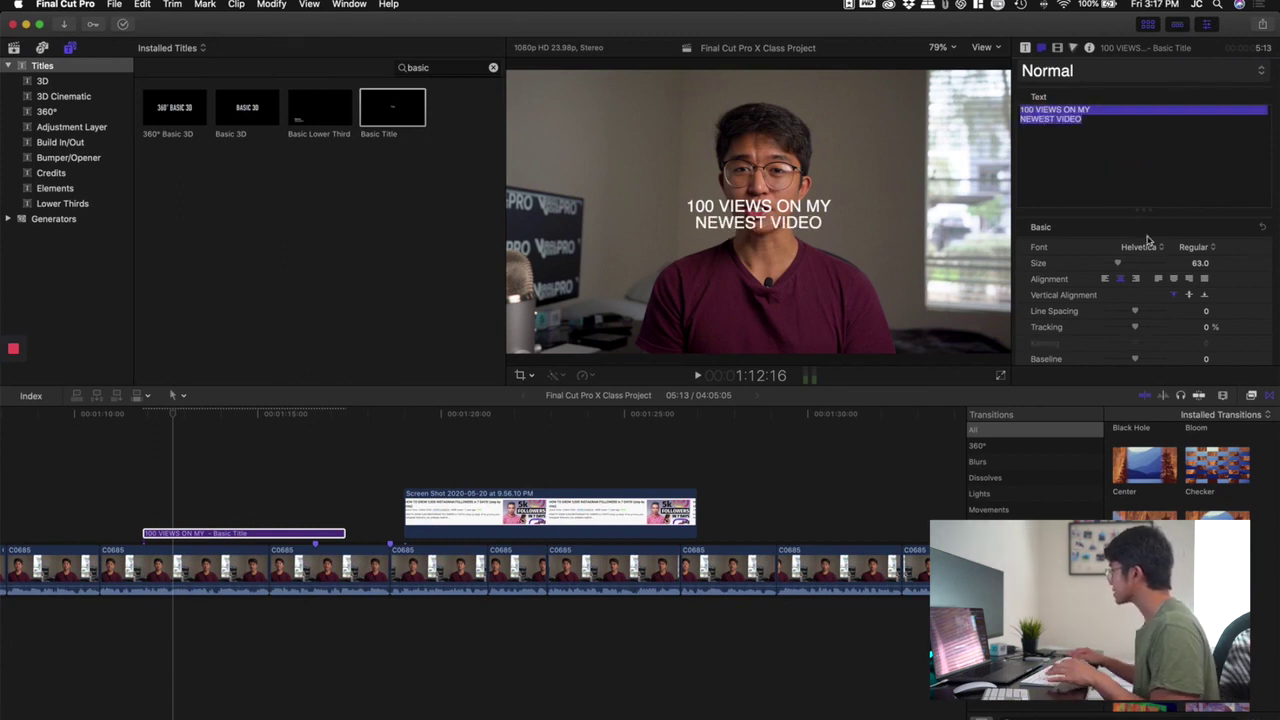
click(1133, 248)
text(impact)
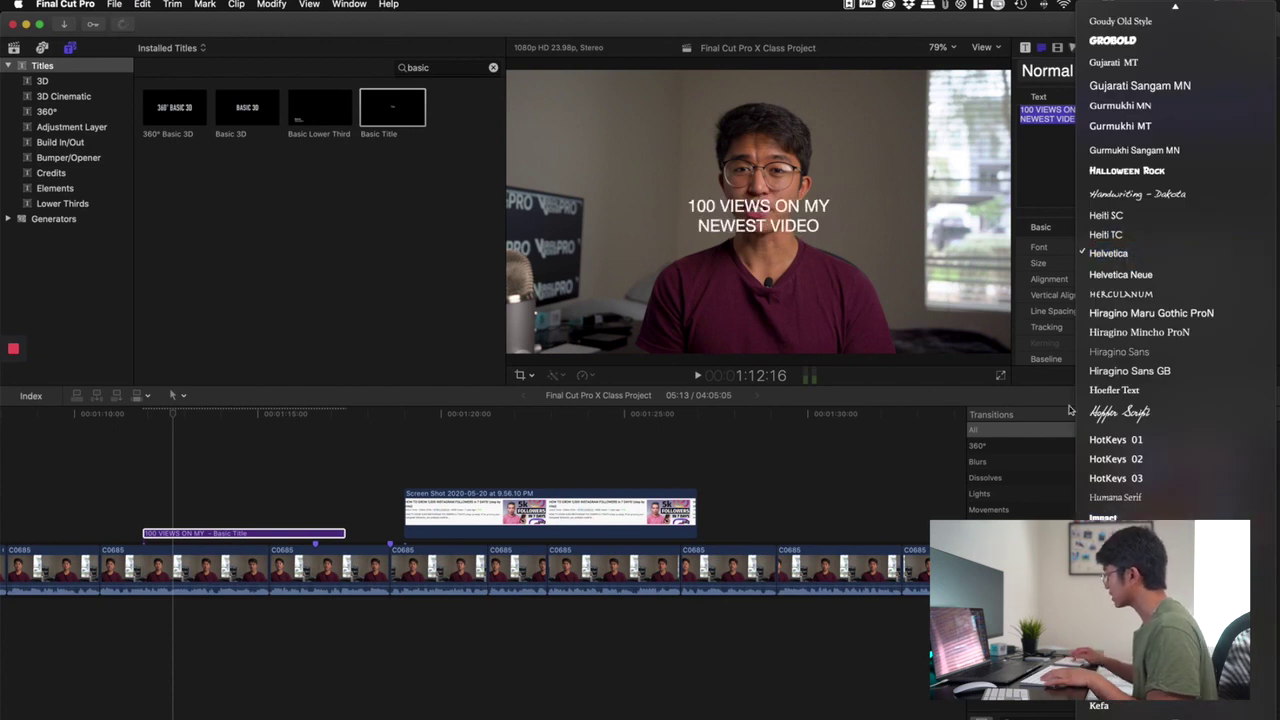
key(Return)
drag(1118, 266, 1127, 266)
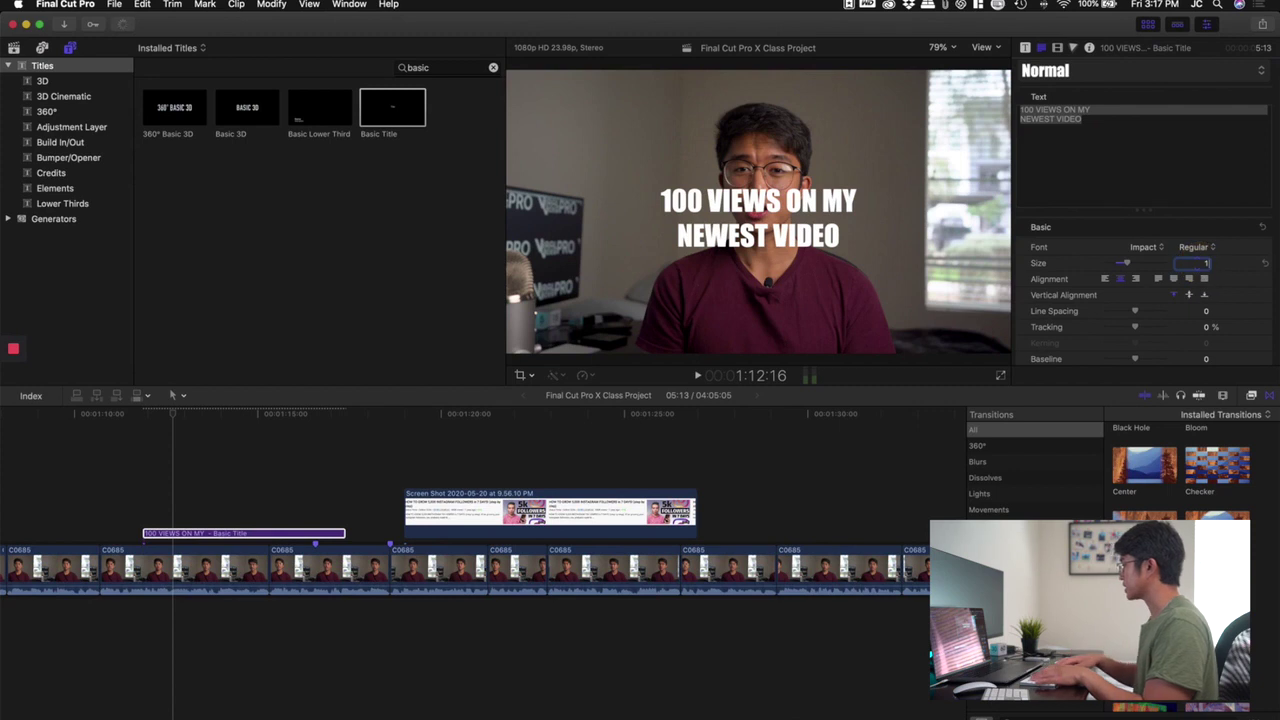
key(Return)
Step: Move the title down over the speaker's chest in the frame and enable its drop shadow
drag(731, 238, 733, 335)
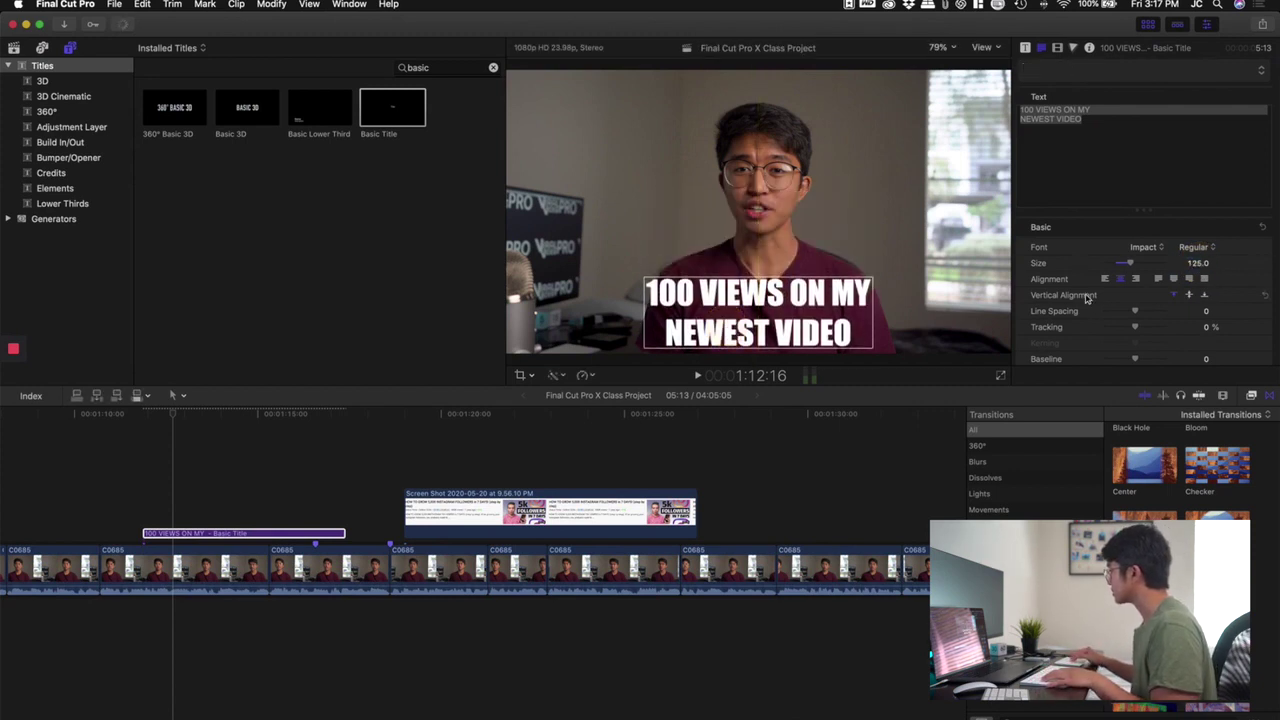
scroll(1080, 300, down, 10)
scroll(1075, 317, down, 2)
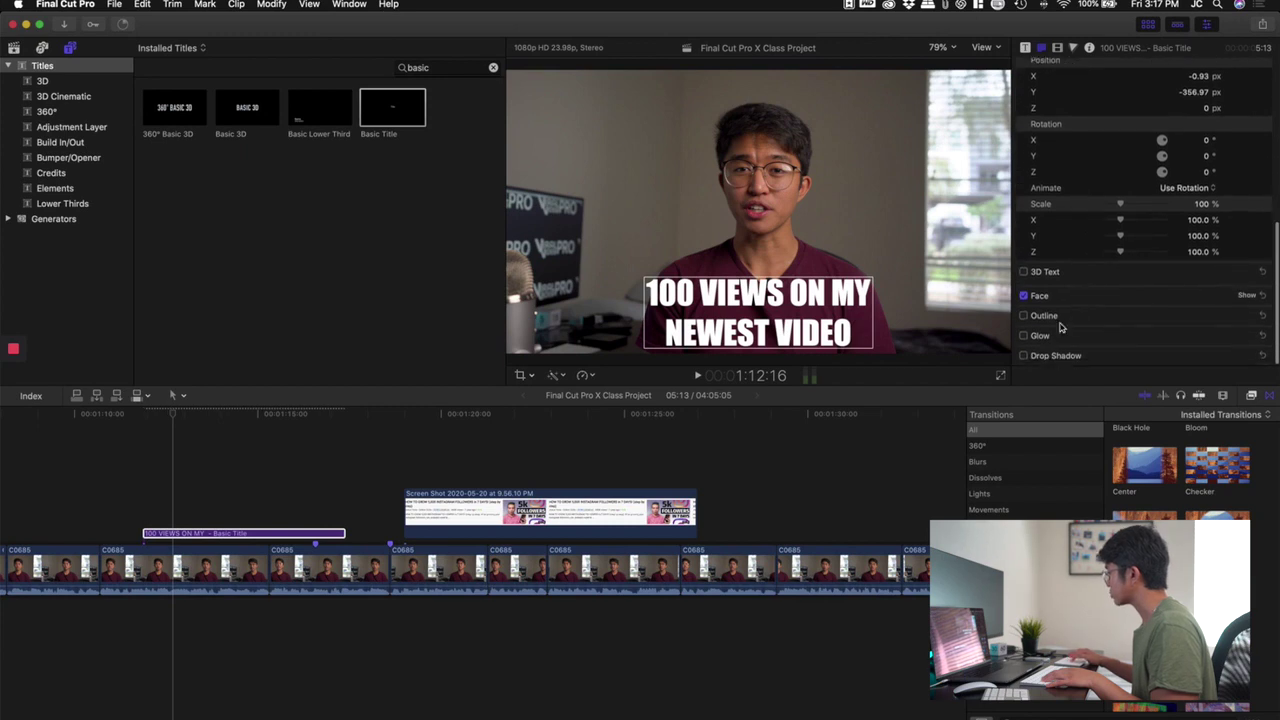
click(1023, 358)
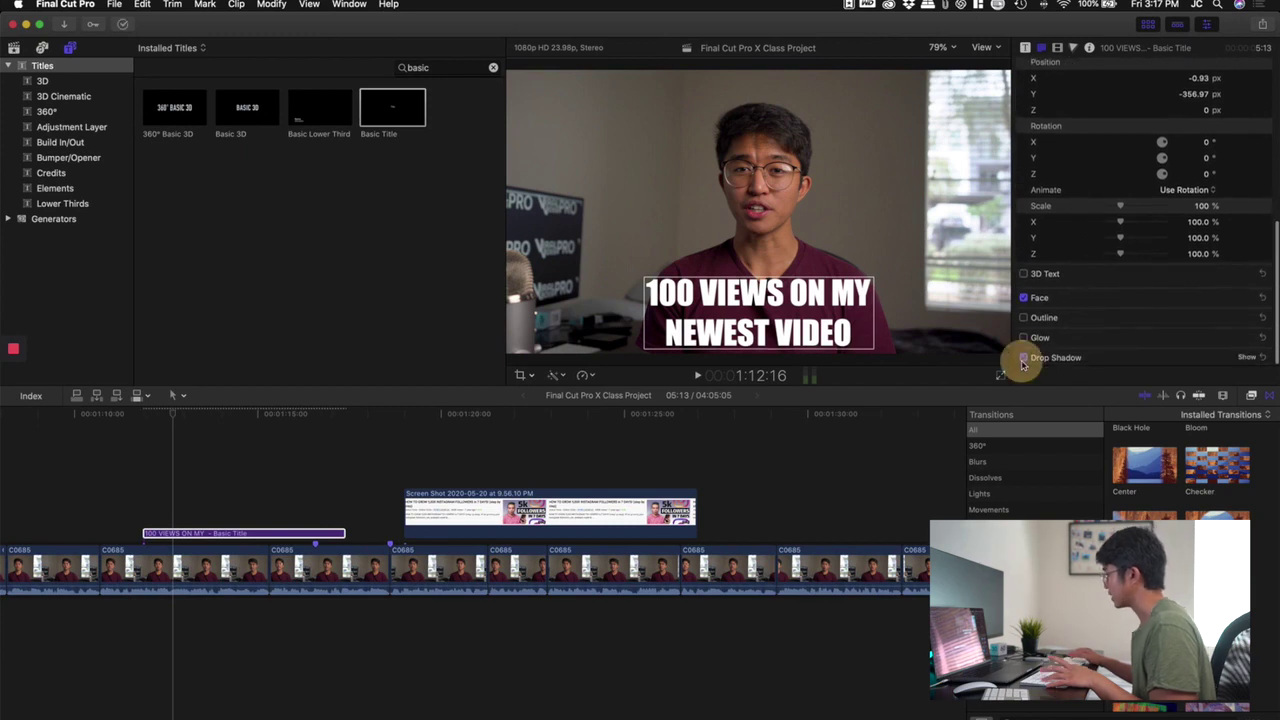
Step: Play the timeline from about 1:11 to preview the title over the speaker
click(126, 494)
key(space)
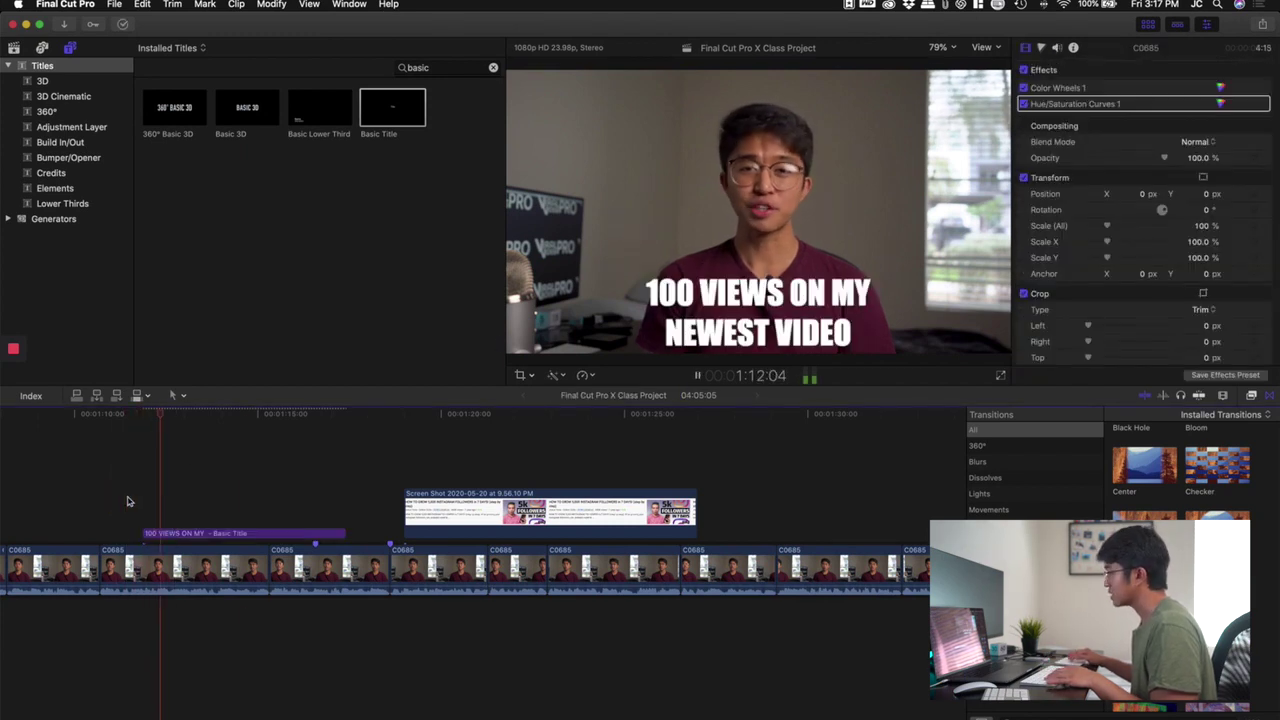
key(space)
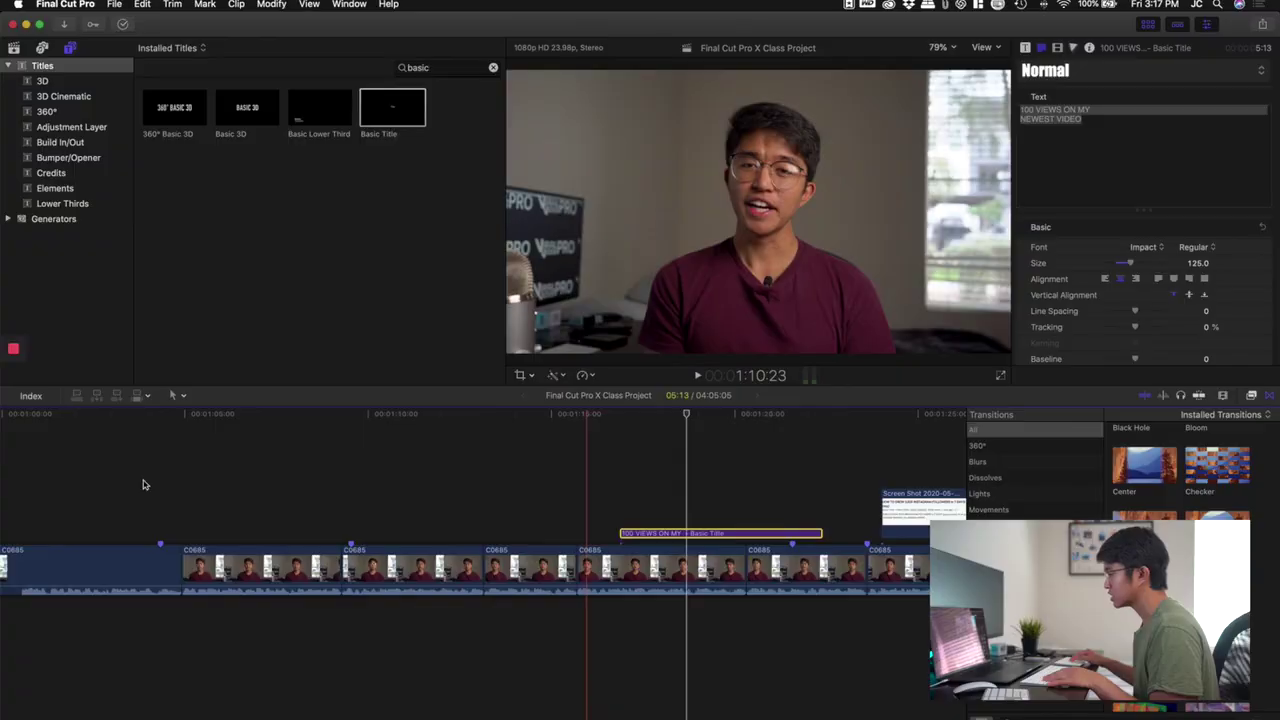
Step: Look over the timeline's connected clips and check the YouTube sign photo around 0:25
scroll(145, 485, right, 8)
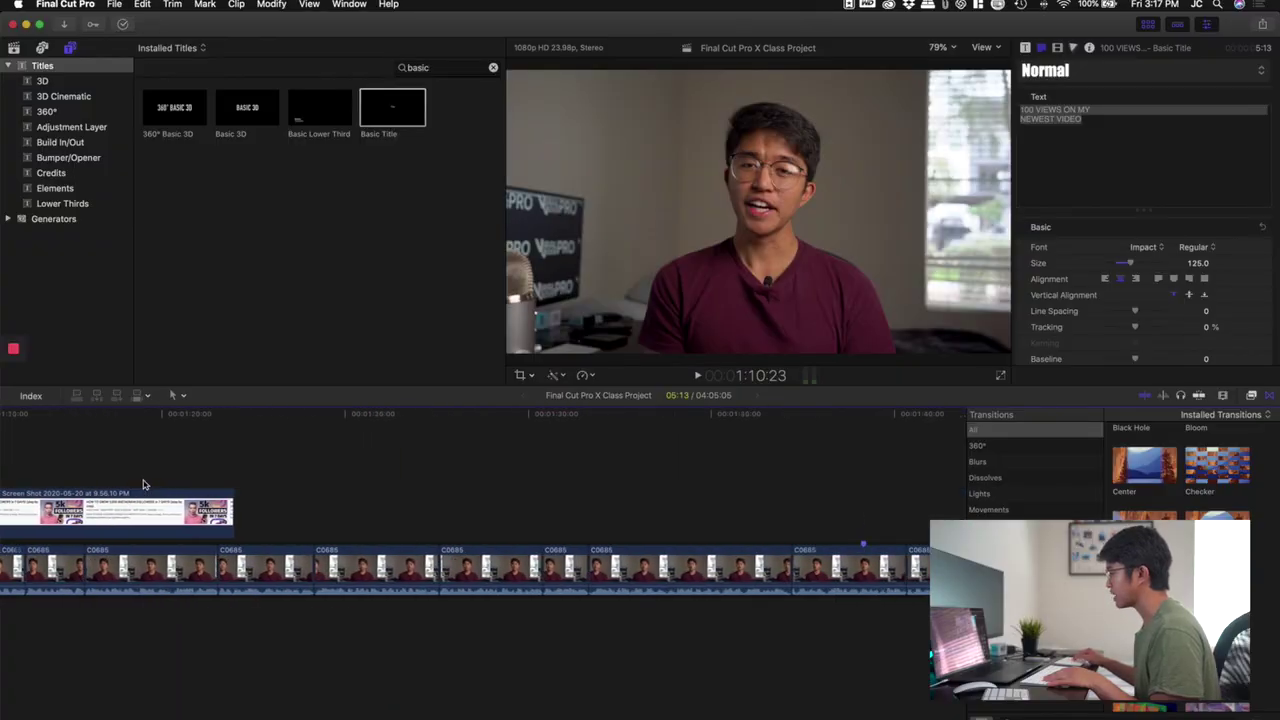
scroll(145, 485, left, 20)
scroll(143, 485, right, 10)
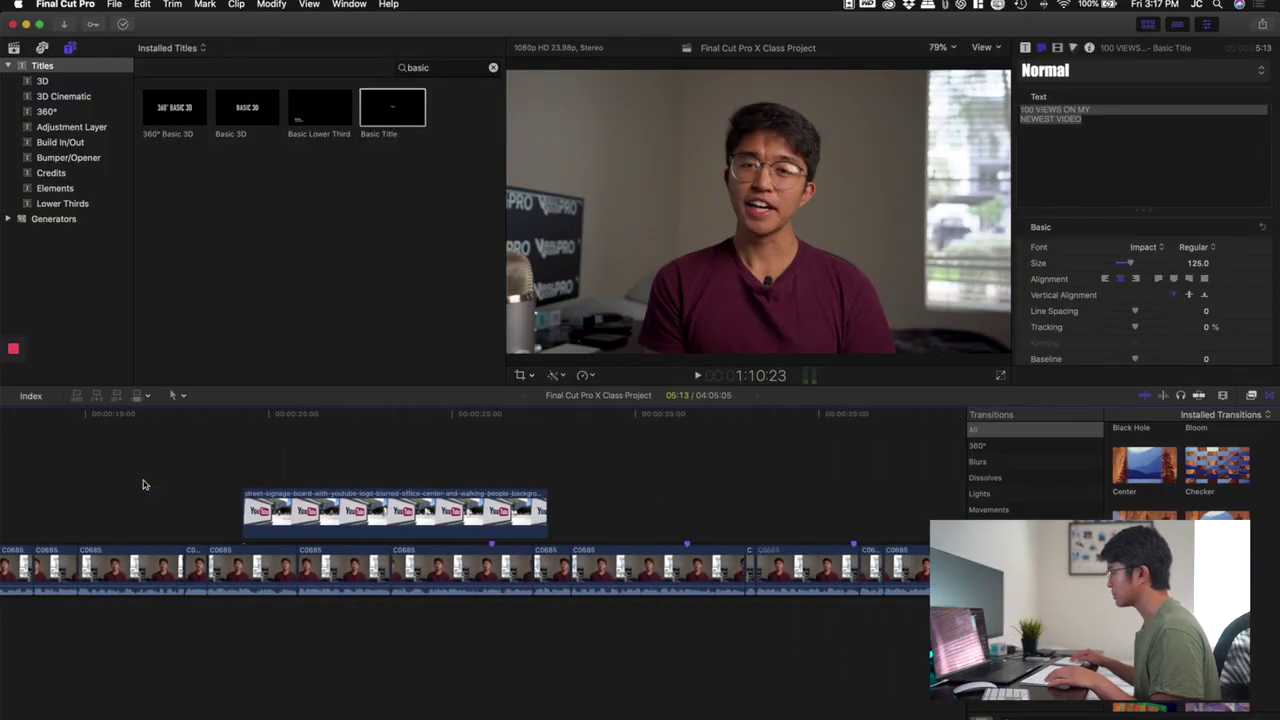
click(248, 460)
click(357, 462)
click(435, 458)
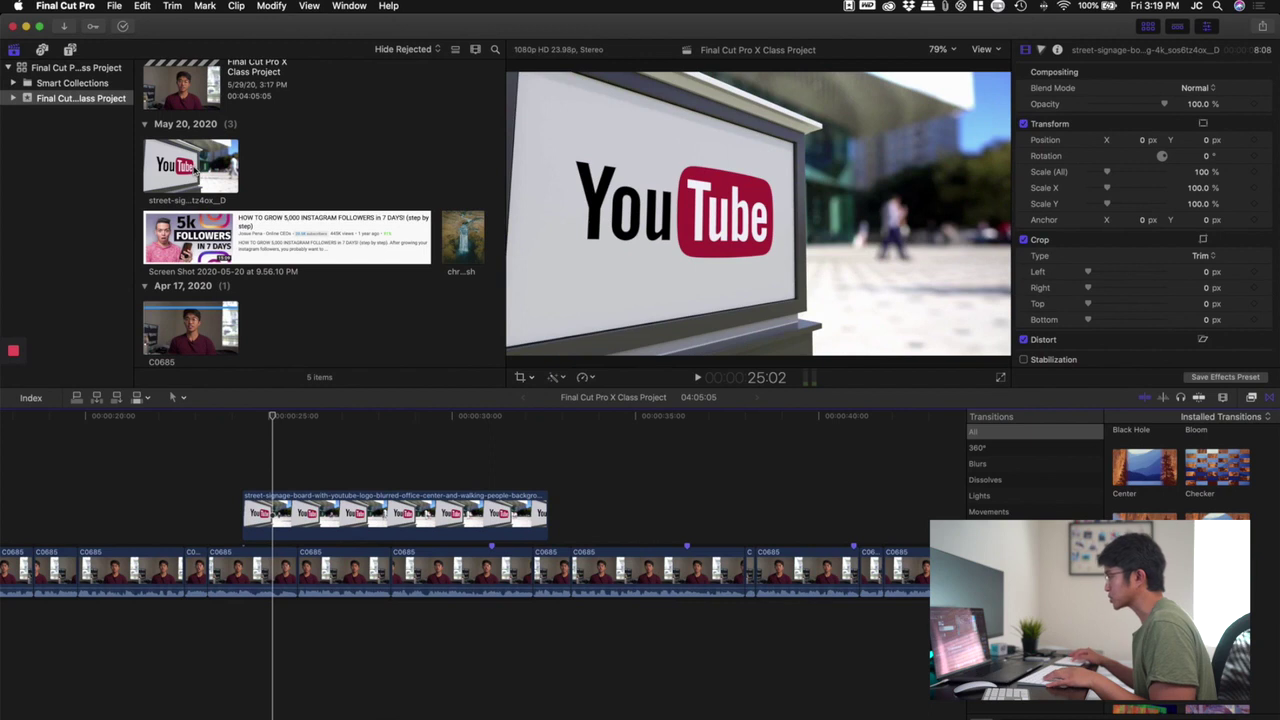
Step: Clear the title search and look through the 360° and 3D categories before listing all titles again
click(106, 97)
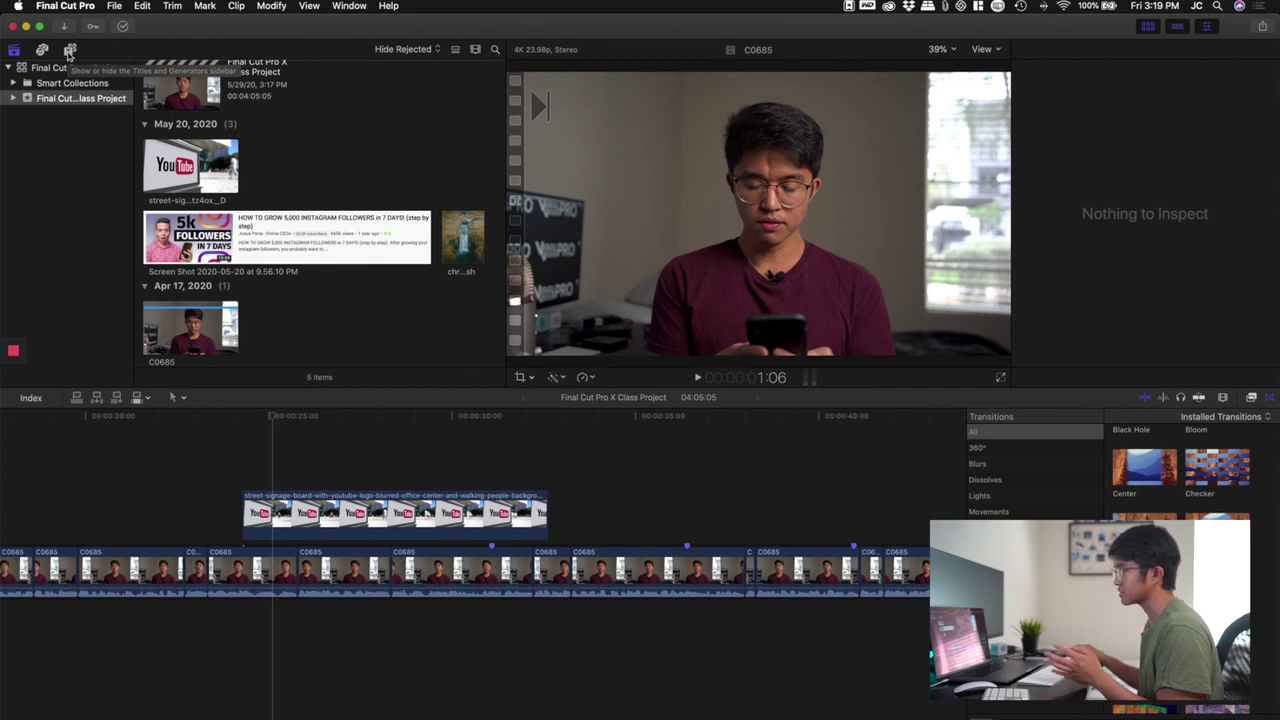
click(69, 50)
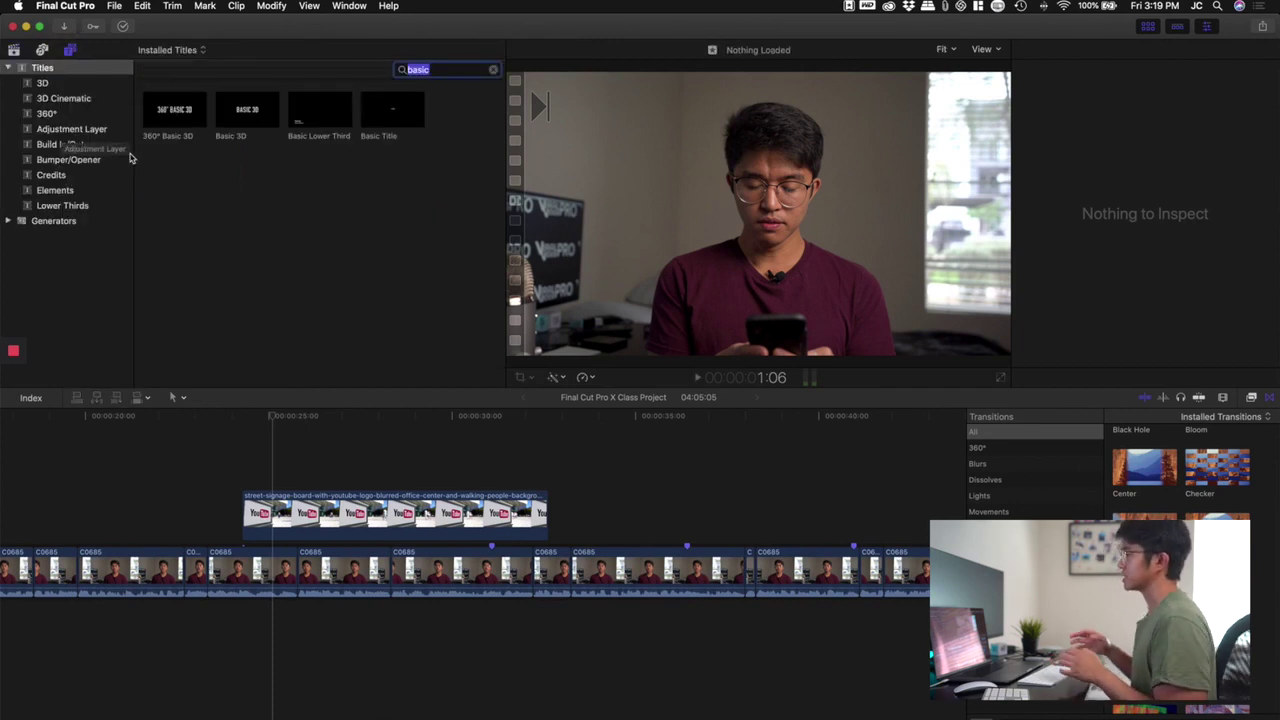
click(493, 69)
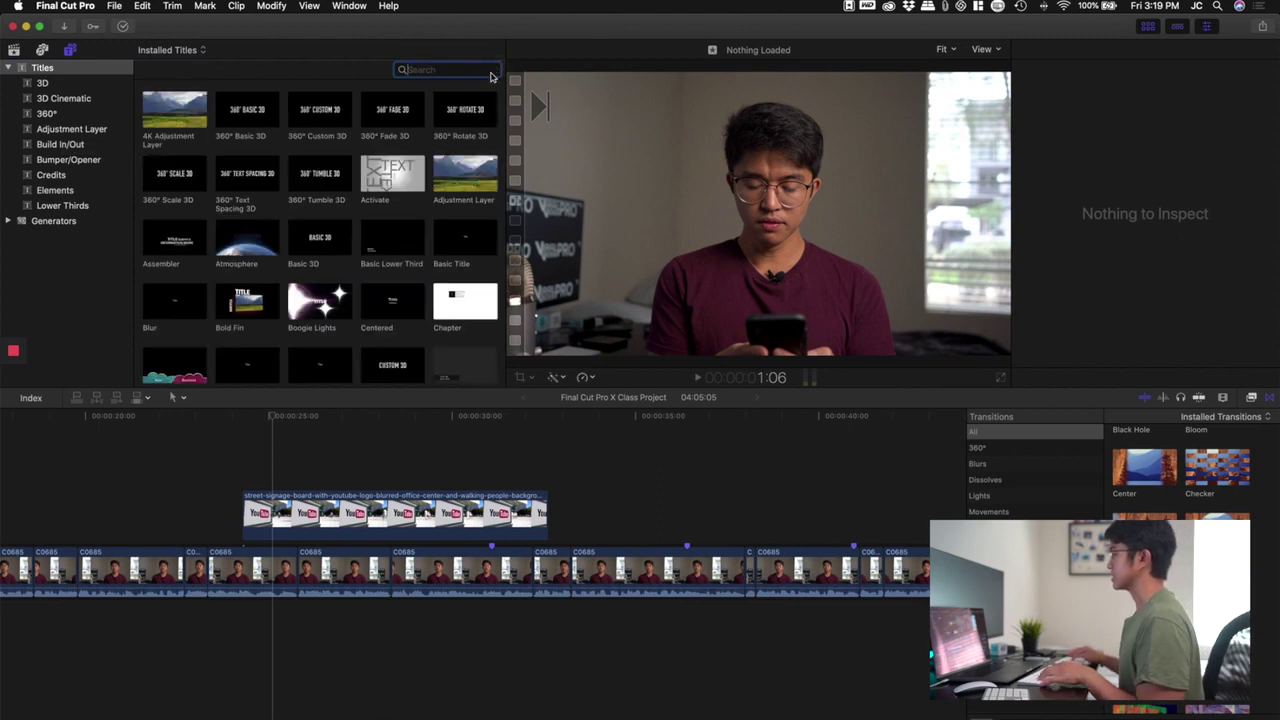
click(71, 118)
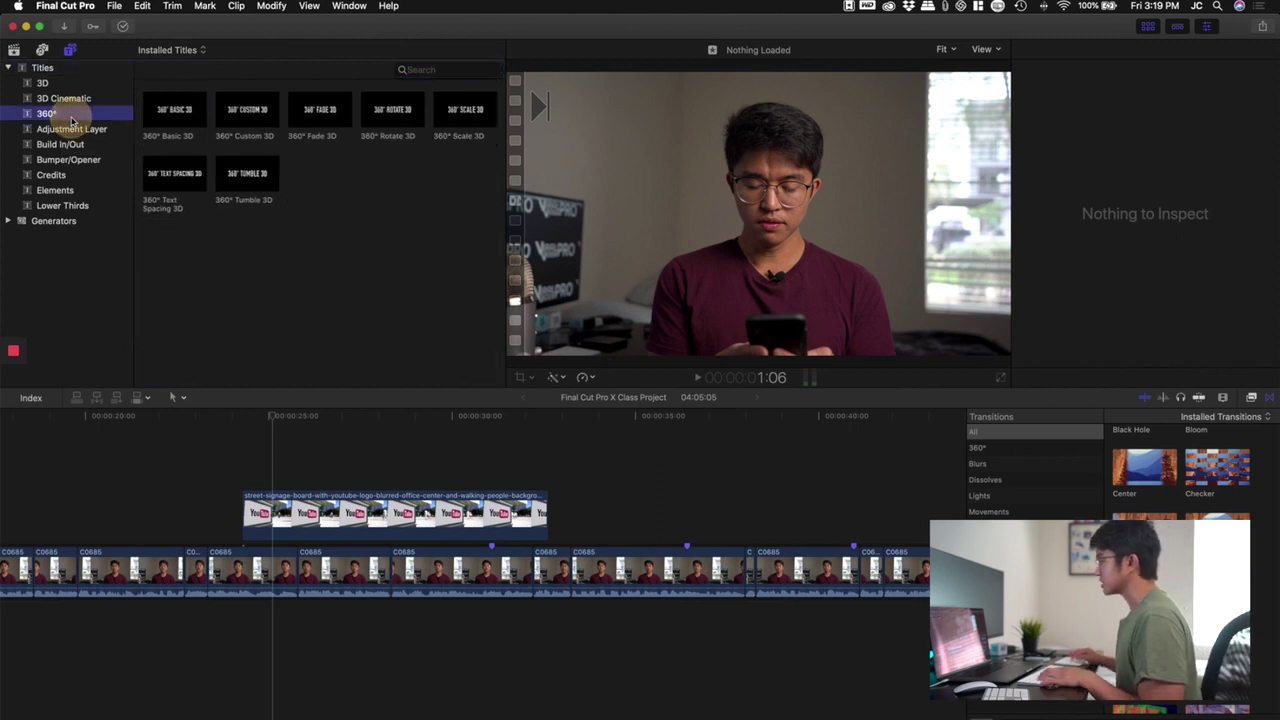
click(45, 83)
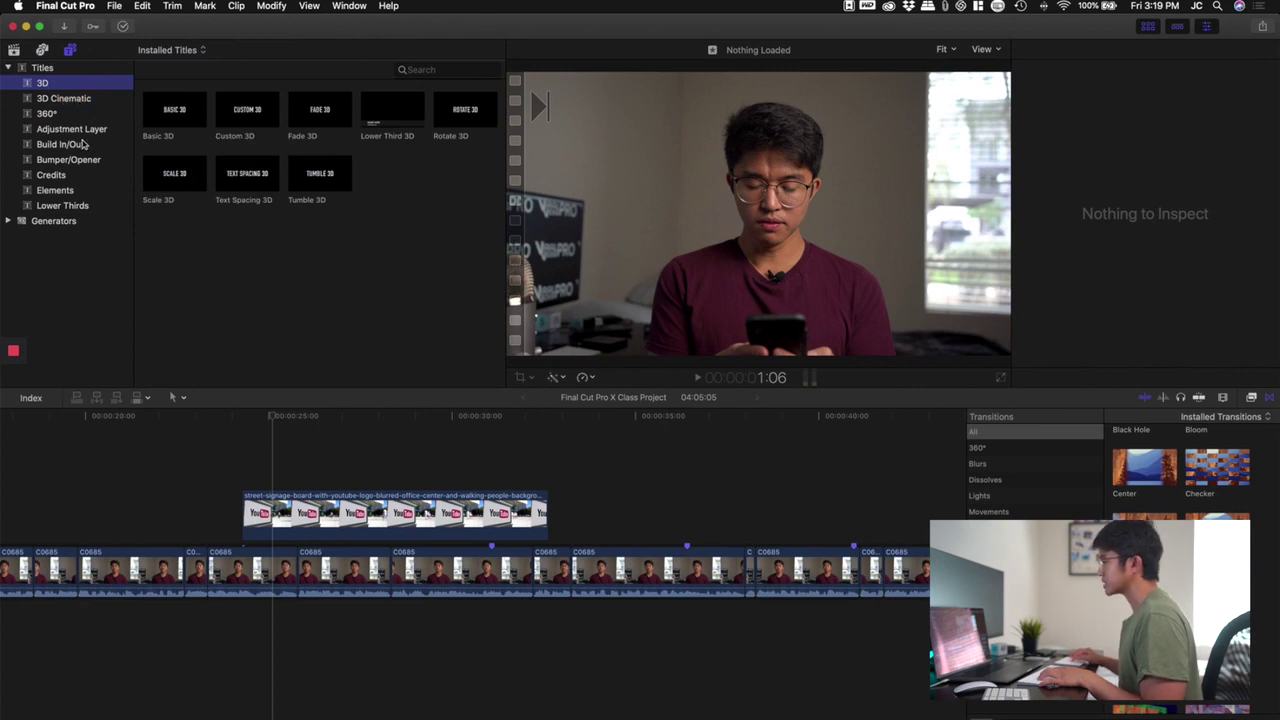
click(43, 67)
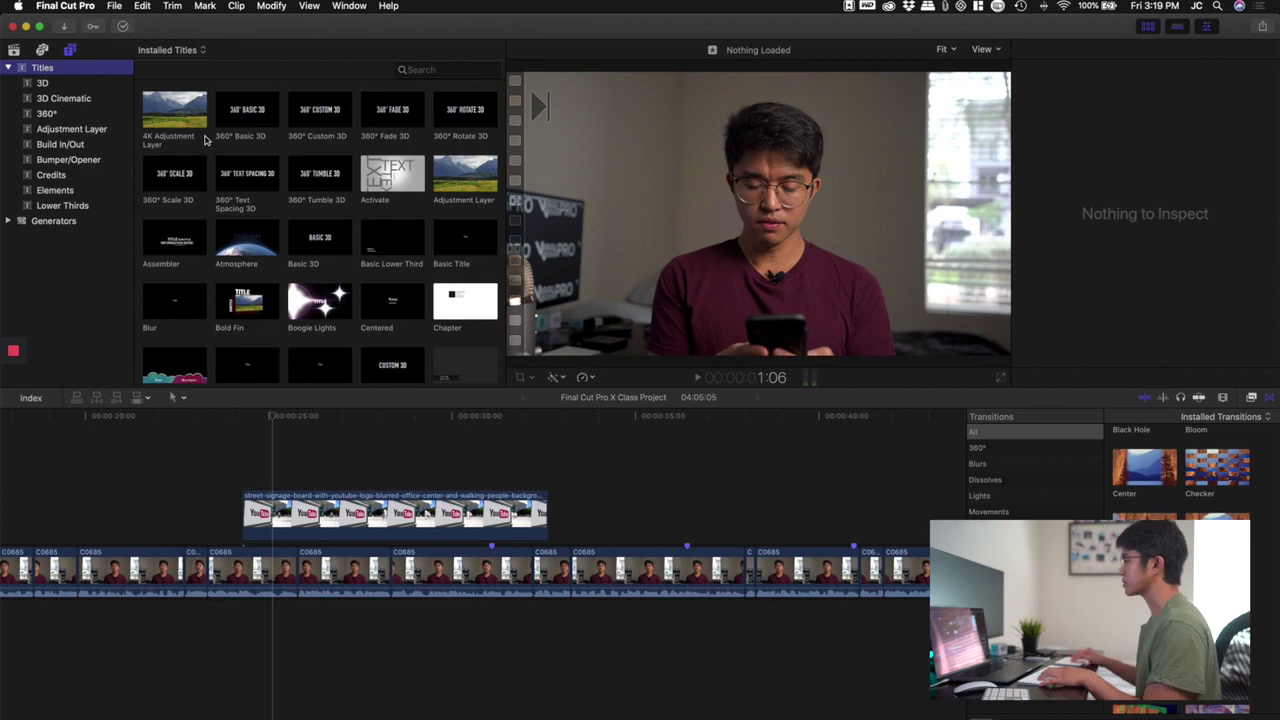
Step: Browse the installed titles and preview designs such as Snap - Text Build, Slide Reveal, Splash - Ink Splats and Ornate
scroll(205, 140, down, 3)
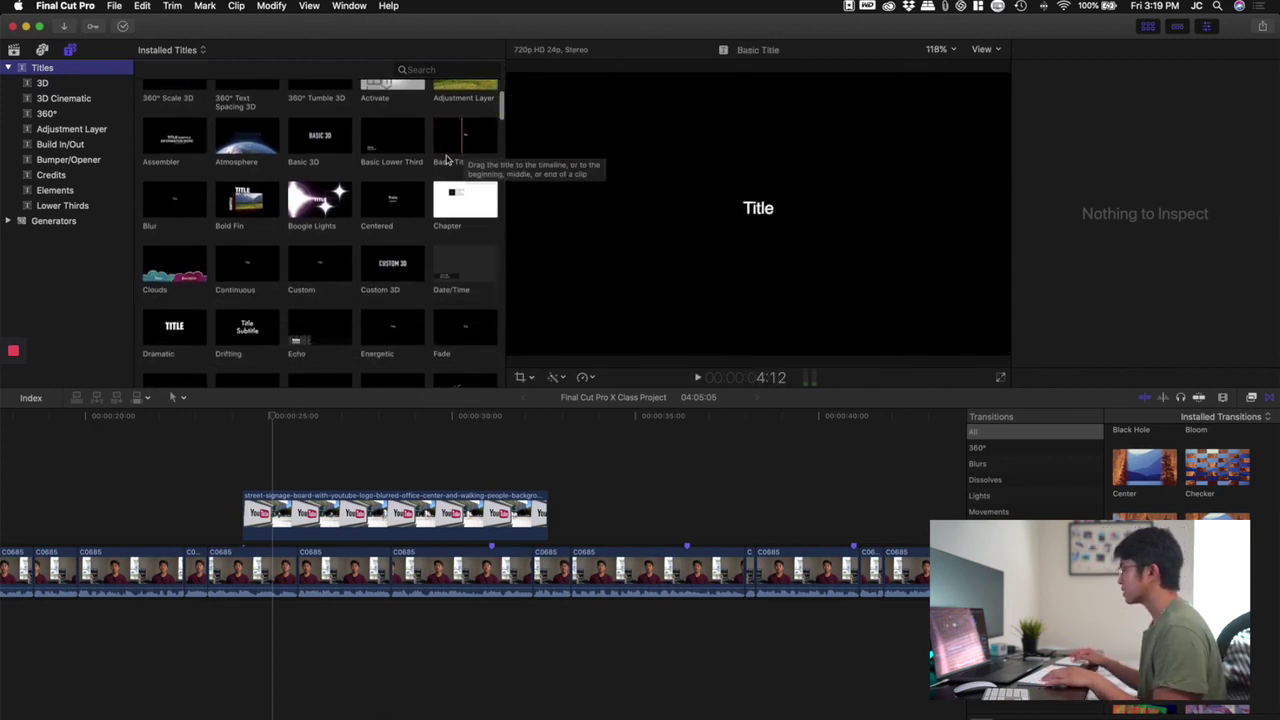
scroll(300, 250, down, 3)
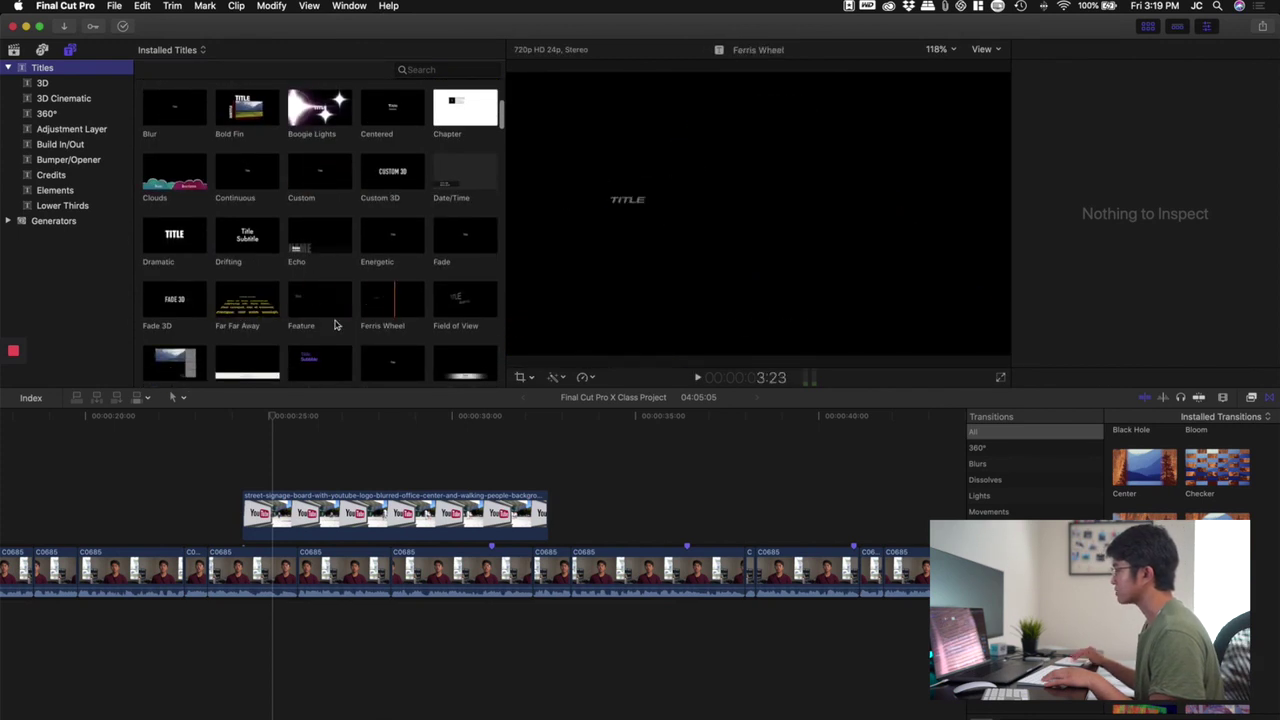
scroll(320, 300, down, 10)
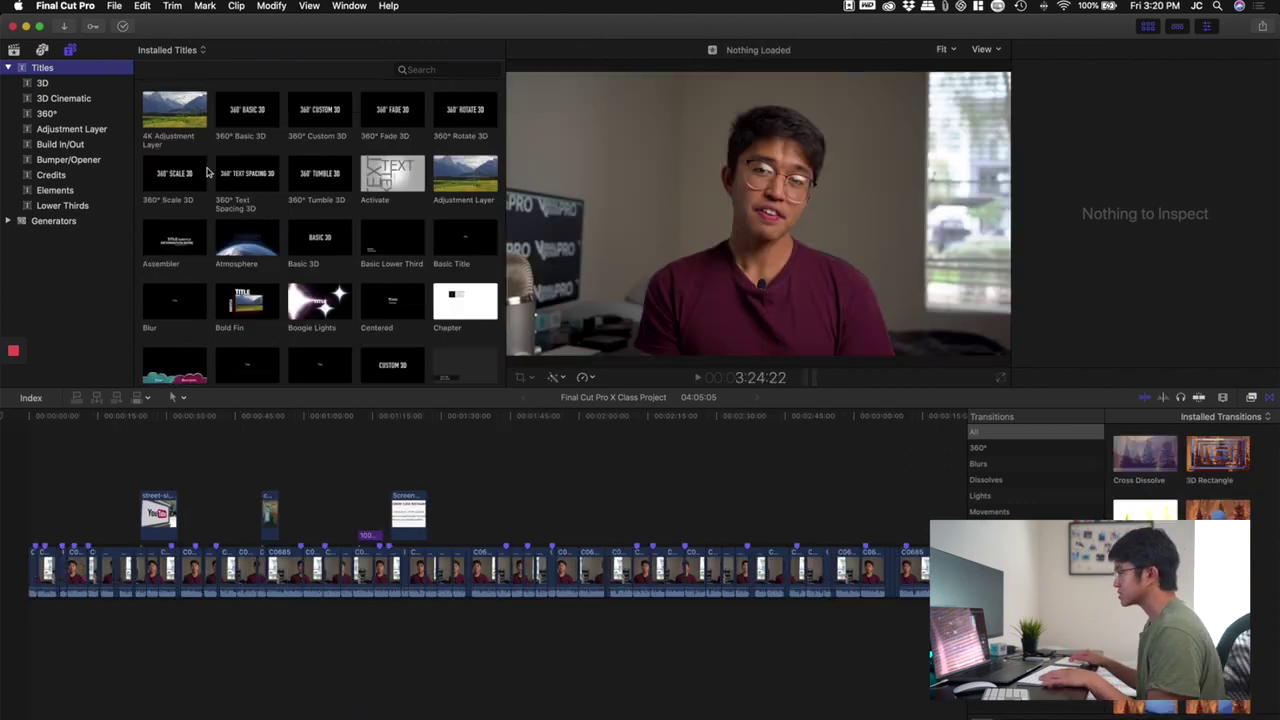
scroll(320, 220, down, 10)
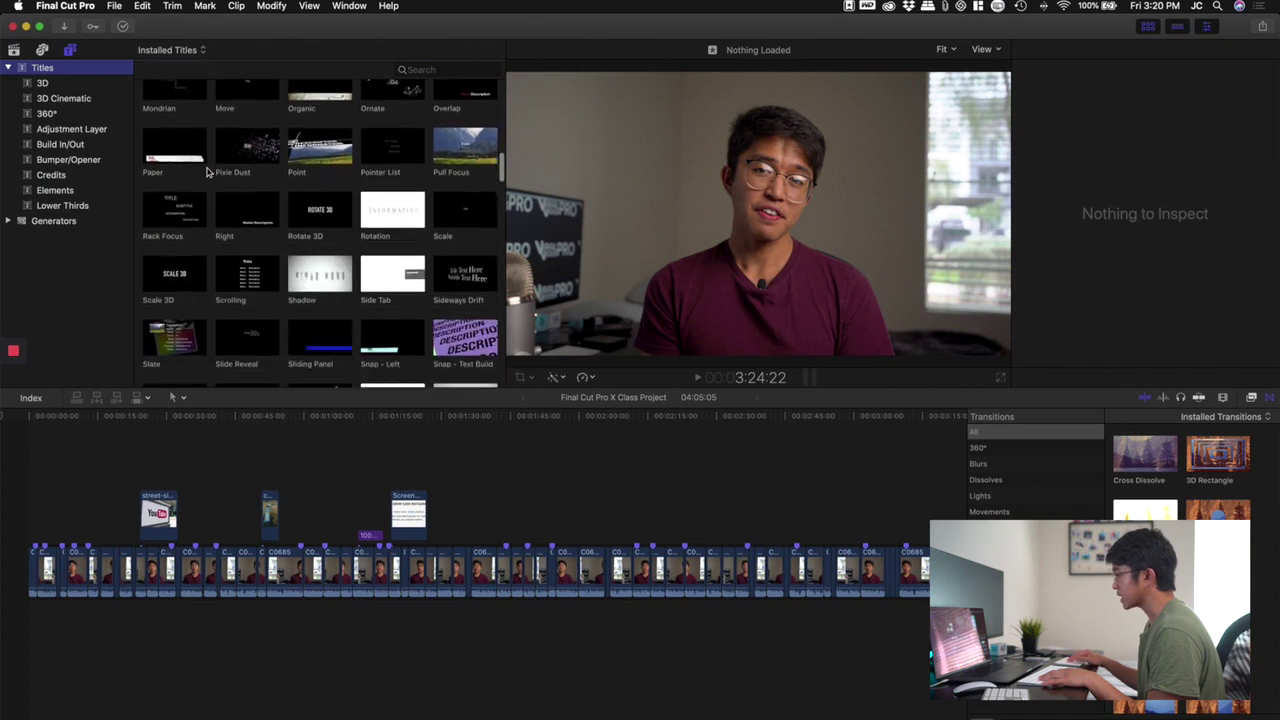
click(456, 262)
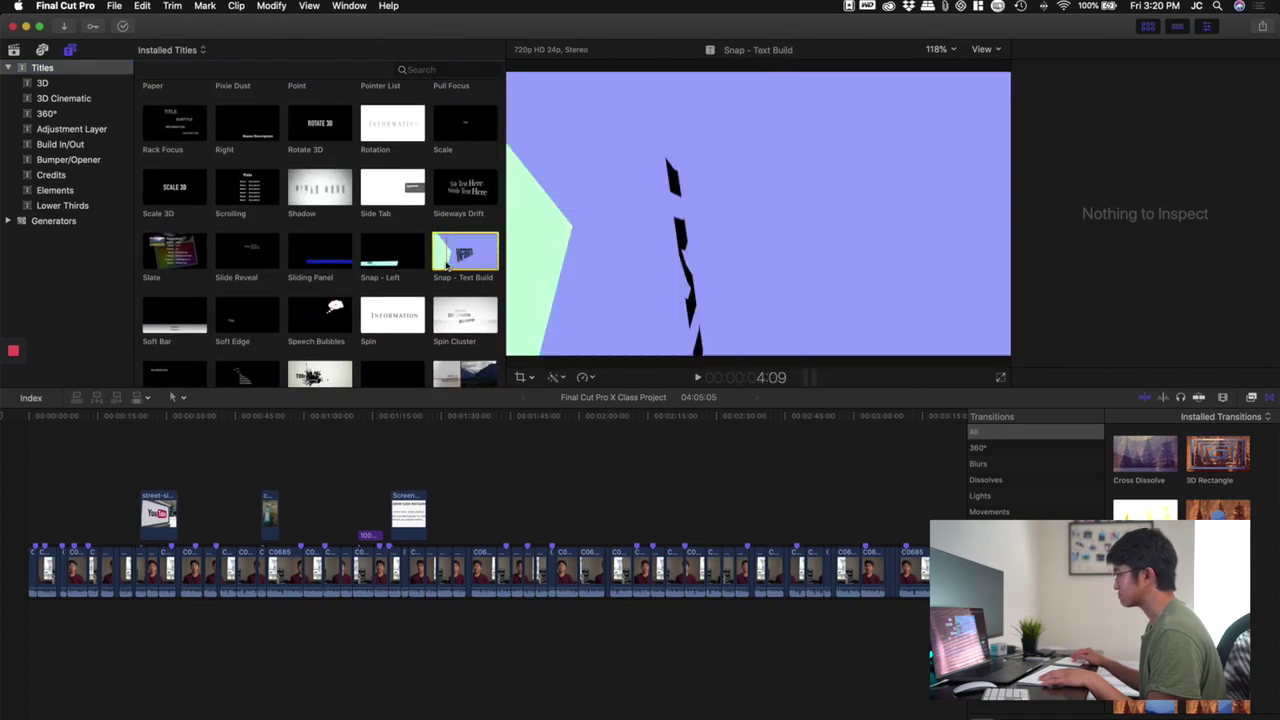
click(244, 263)
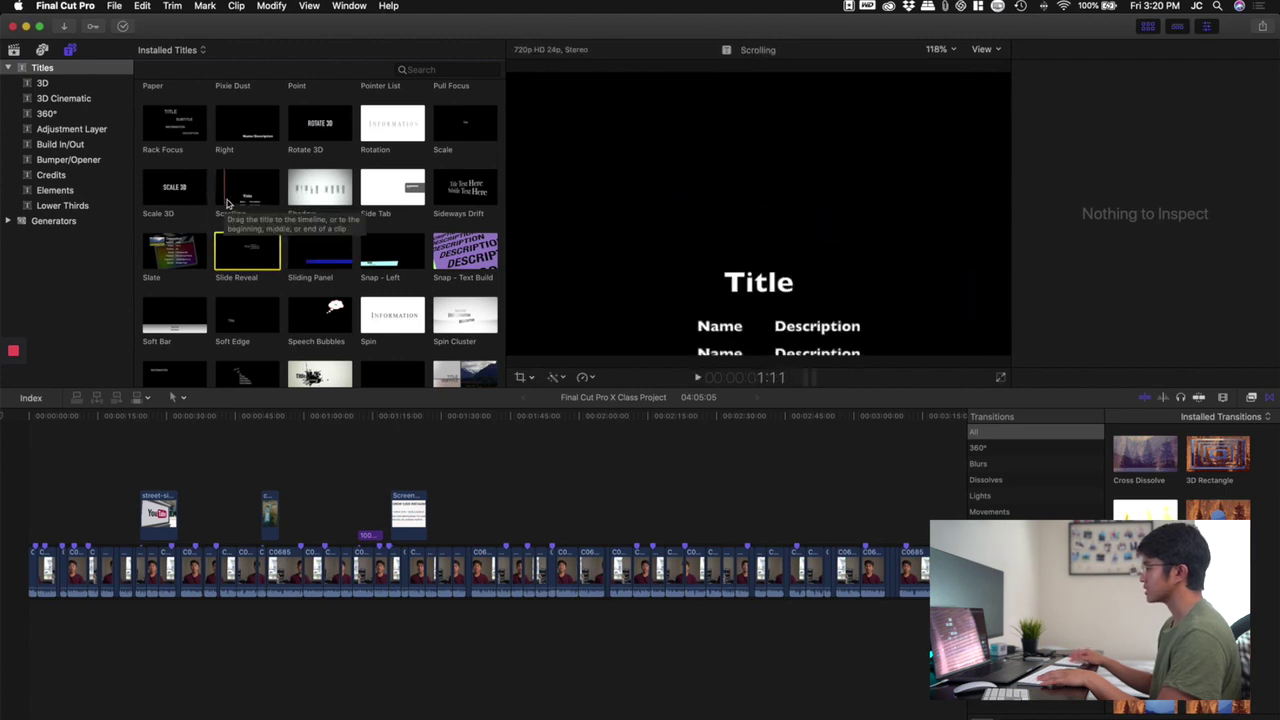
scroll(268, 207, down, 3)
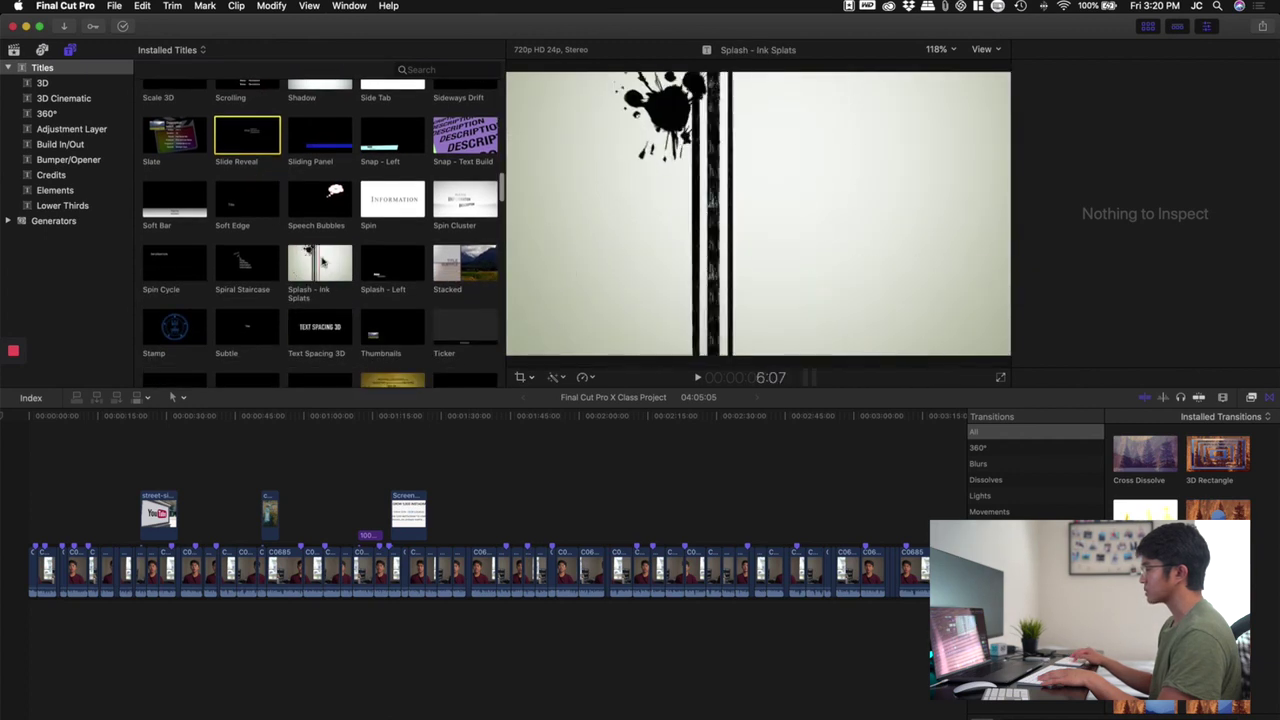
scroll(305, 235, up, 10)
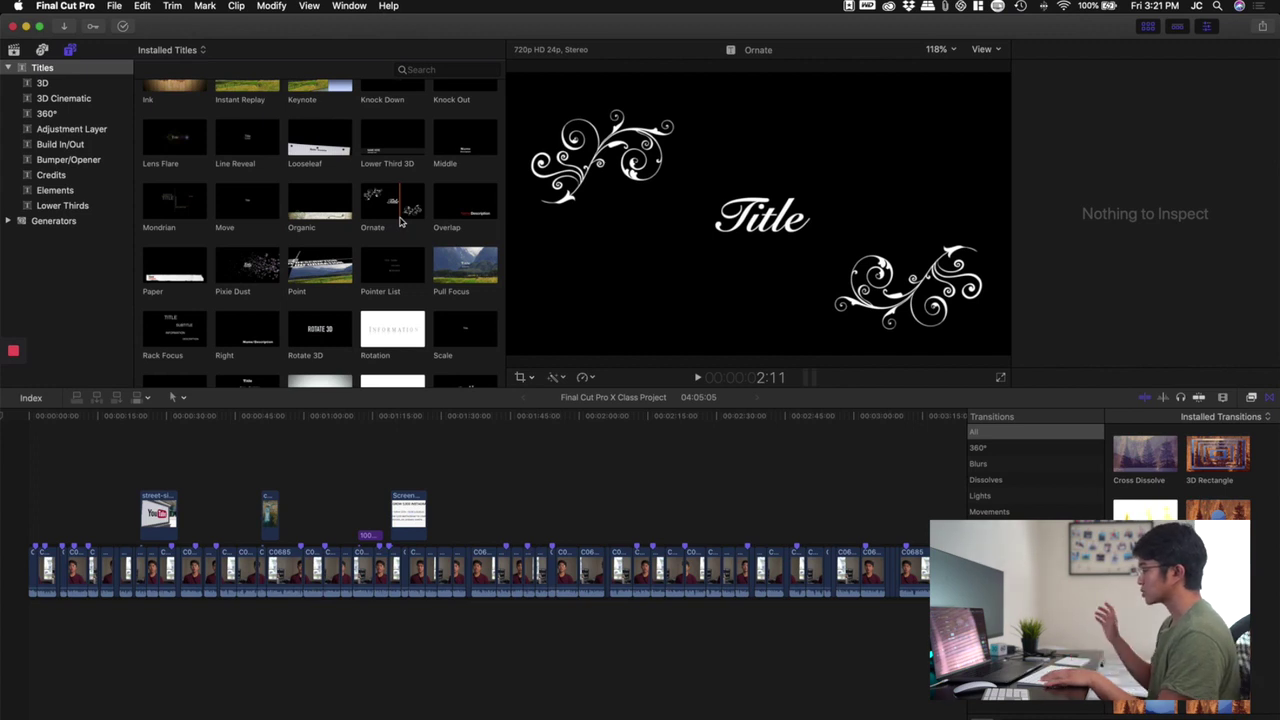
Step: Place the Overlap title above the footage at about 1:41 and delete it again
click(449, 208)
drag(449, 208, 490, 502)
click(491, 533)
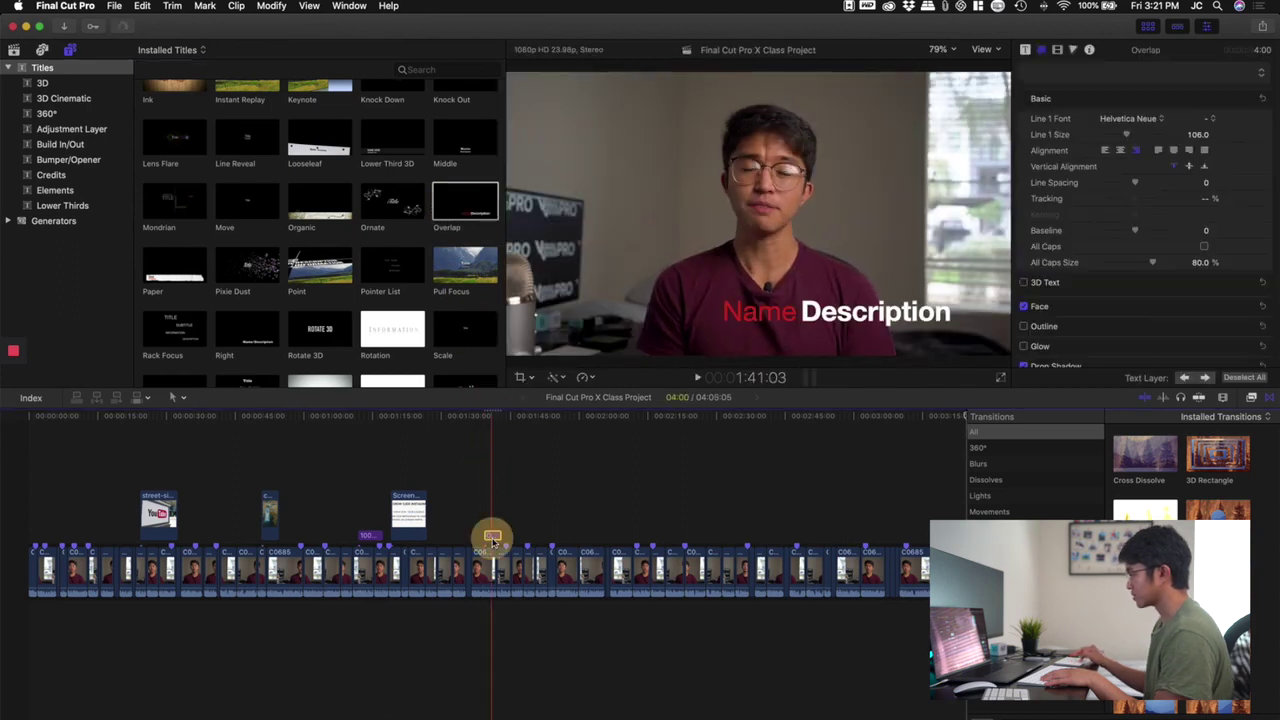
key(Delete)
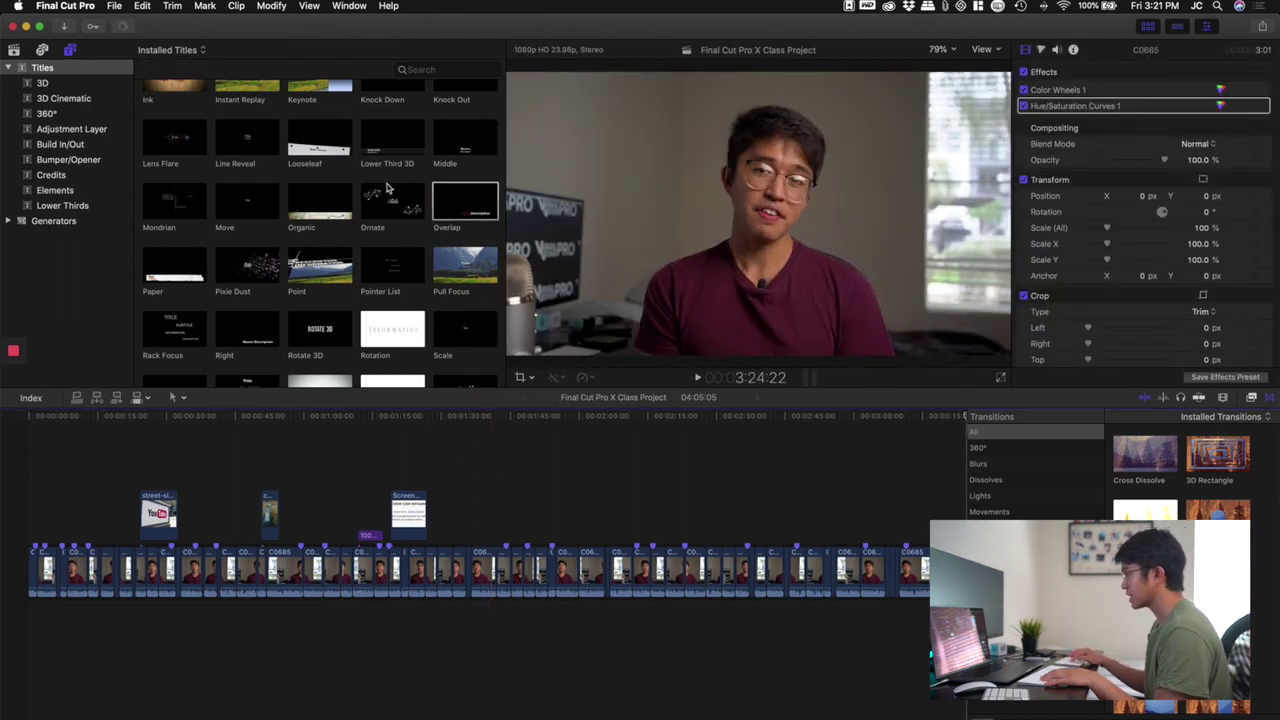
Step: Try connecting the Overlap title at the 3:24:22 playhead position and again at about 1:50
click(455, 205)
key(q)
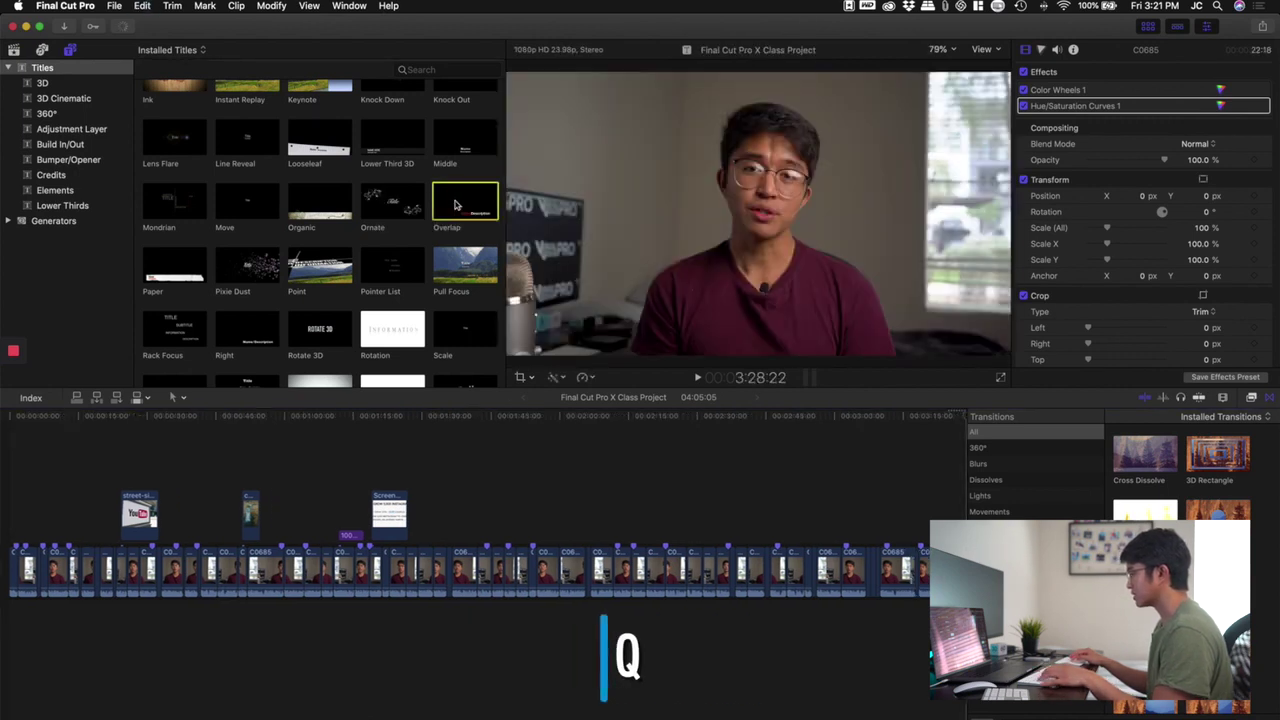
key(q)
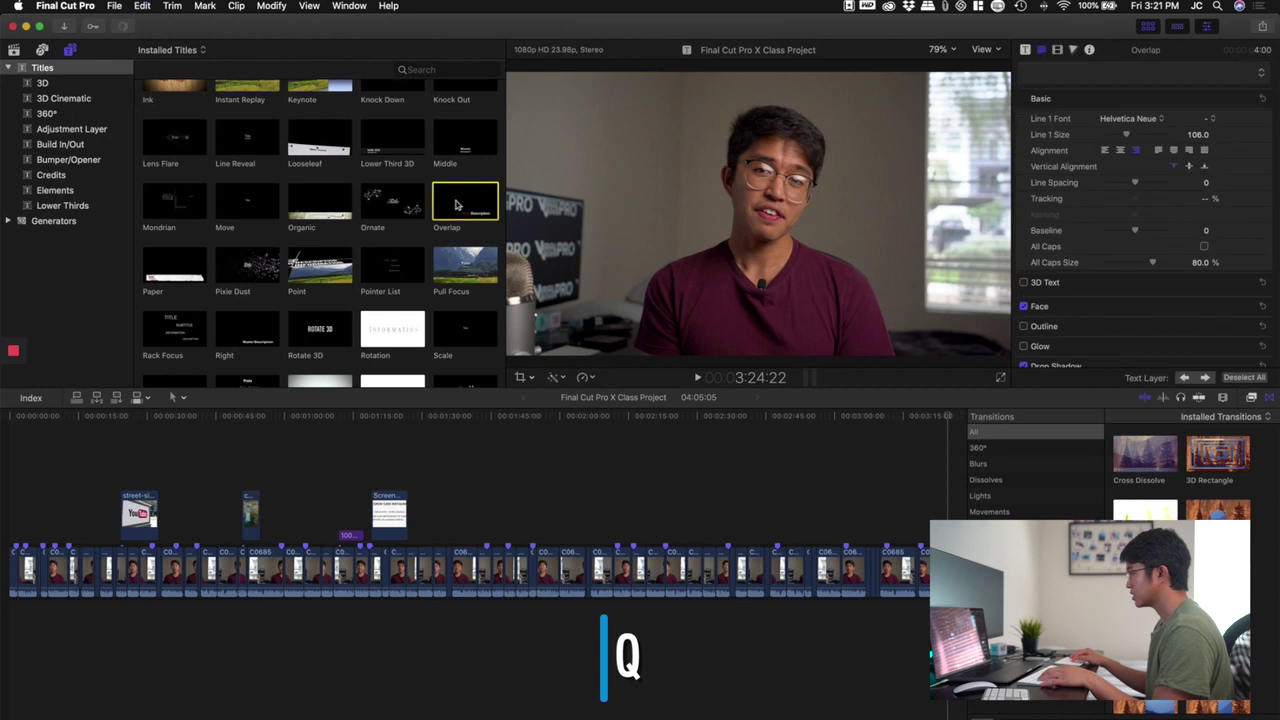
click(515, 423)
key(q)
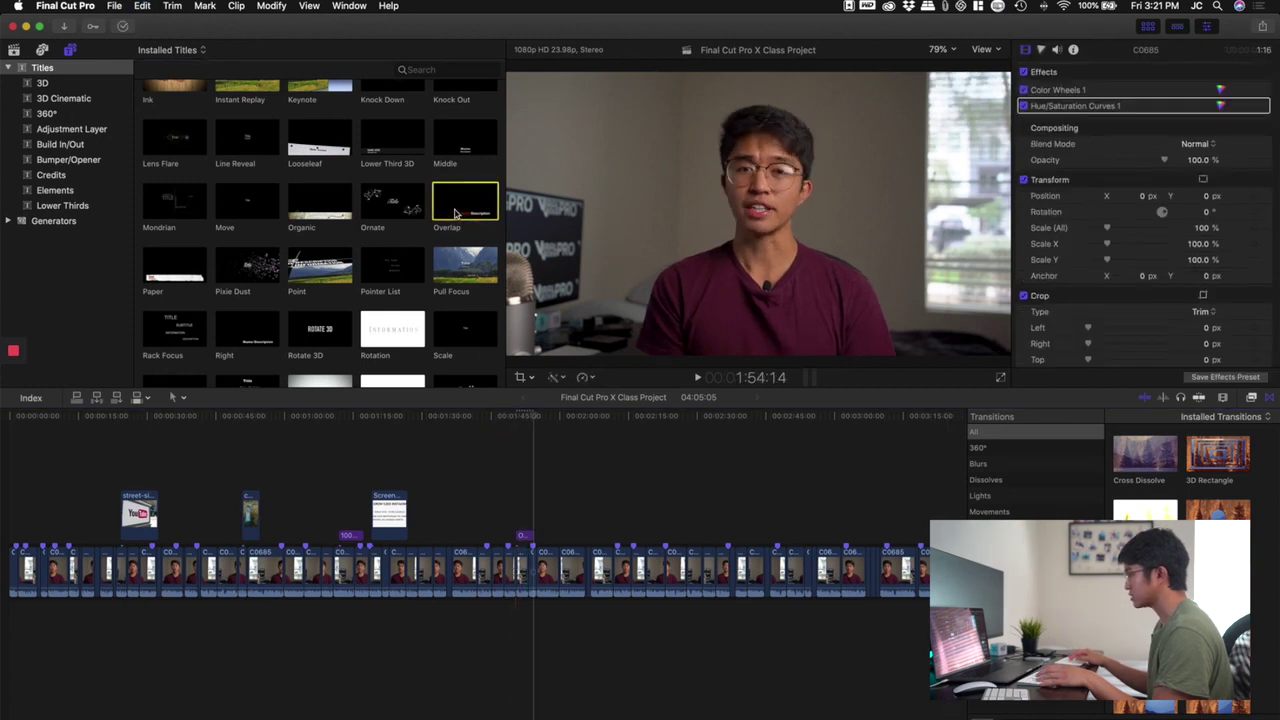
Step: Try connecting the Overlap title at about 1:53 and undo it
click(531, 503)
key(super+equal)
key(super+equal)
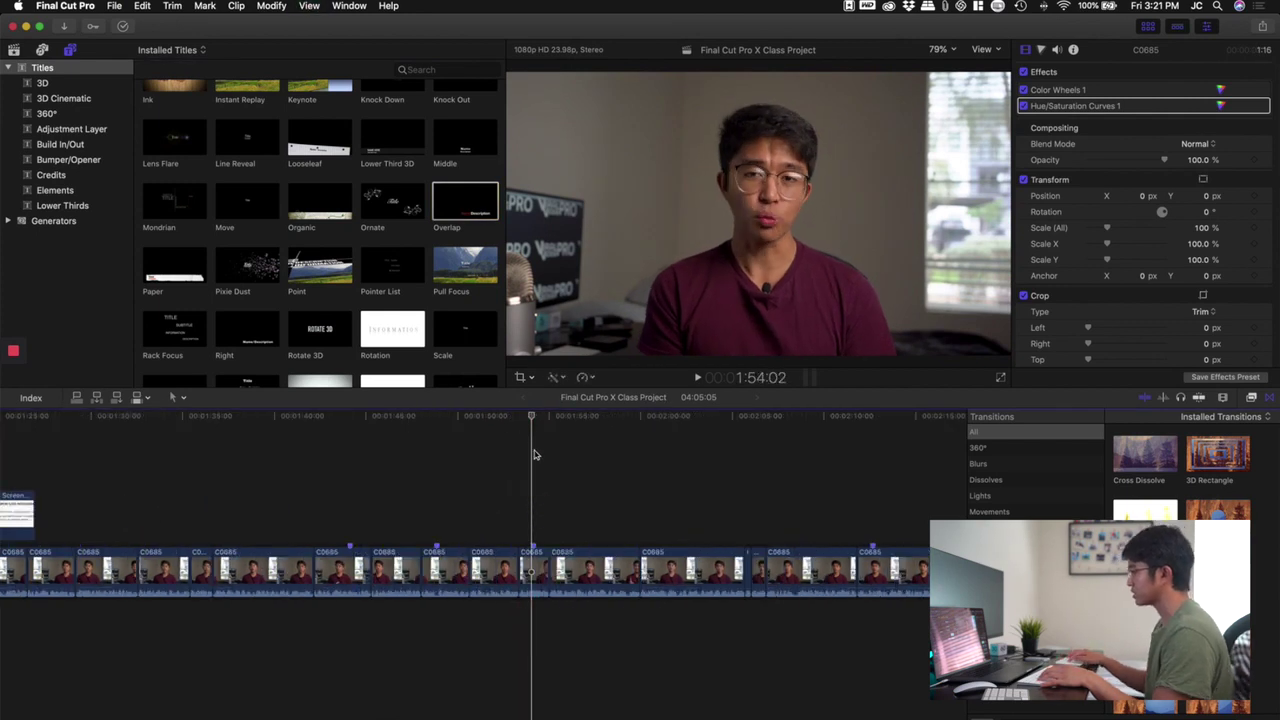
click(527, 418)
drag(527, 418, 521, 418)
click(462, 206)
key(q)
key(super+z)
Step: Try connecting the Overlap title at 2:03:08 and undo it
click(703, 470)
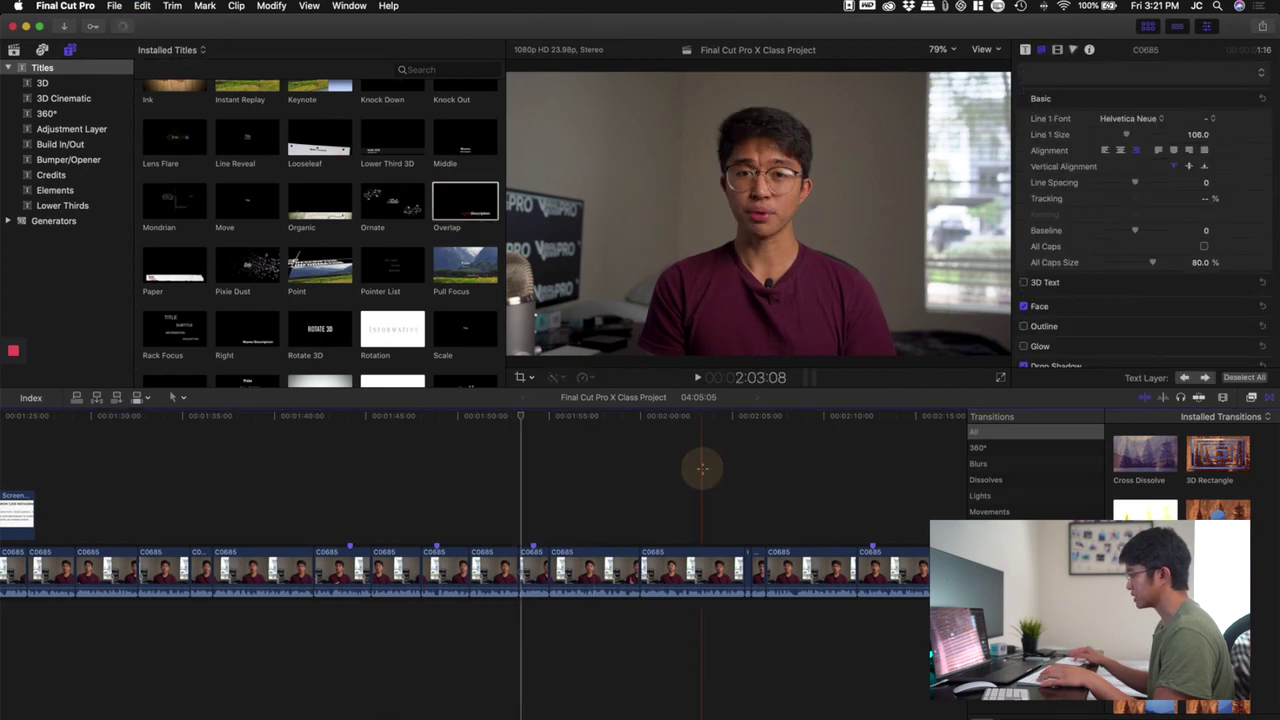
click(465, 217)
key(q)
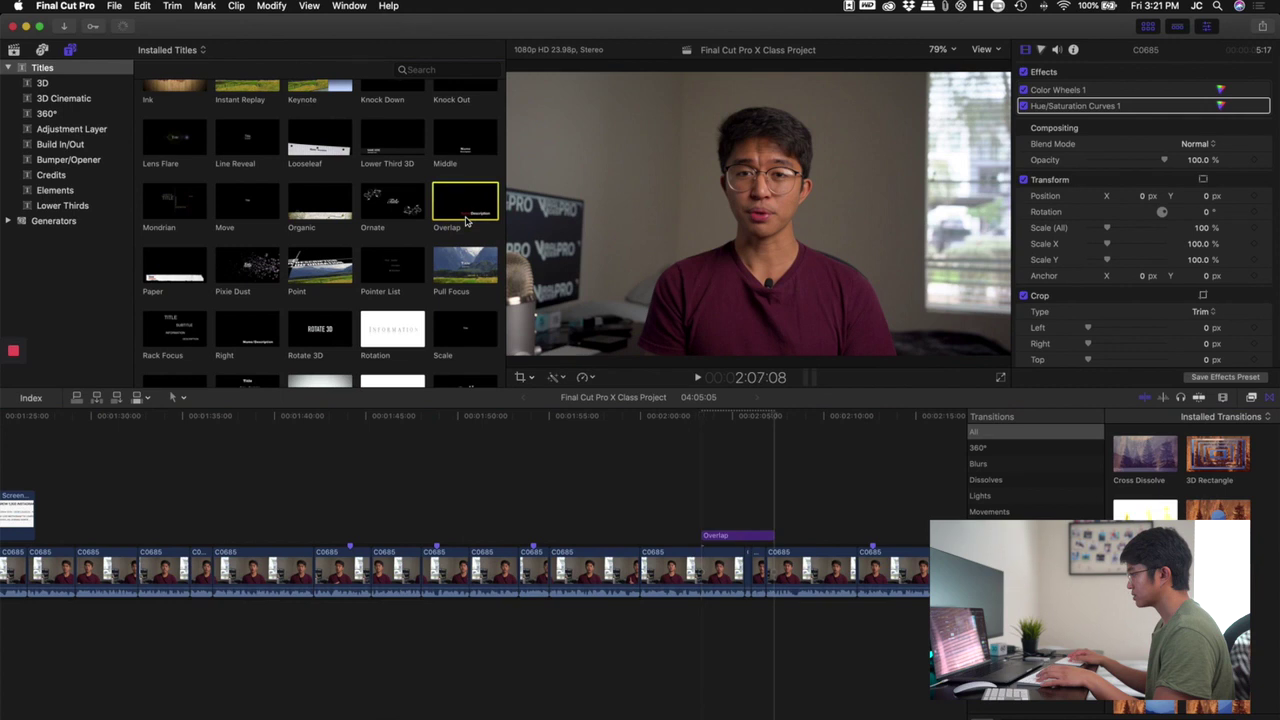
key(super+z)
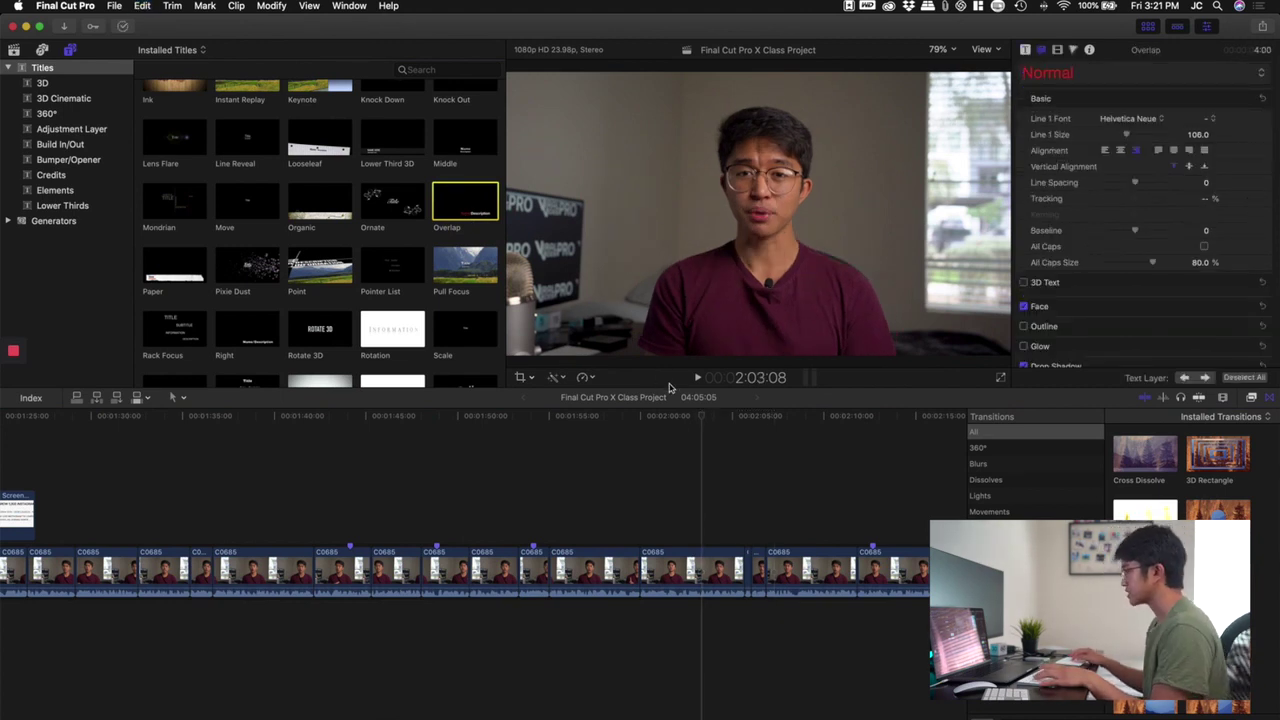
Step: Connect the Ink title above the footage at 2:03:08 and select it in the timeline
scroll(318, 177, up, 3)
click(173, 220)
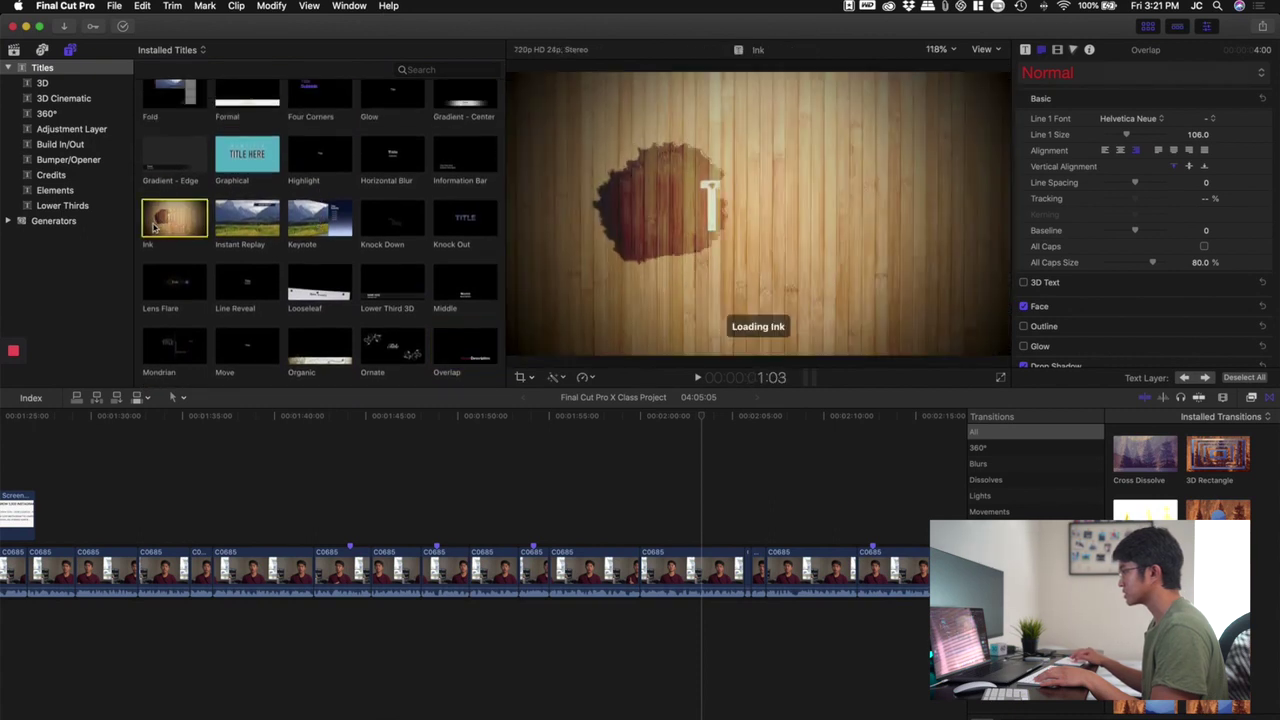
key(q)
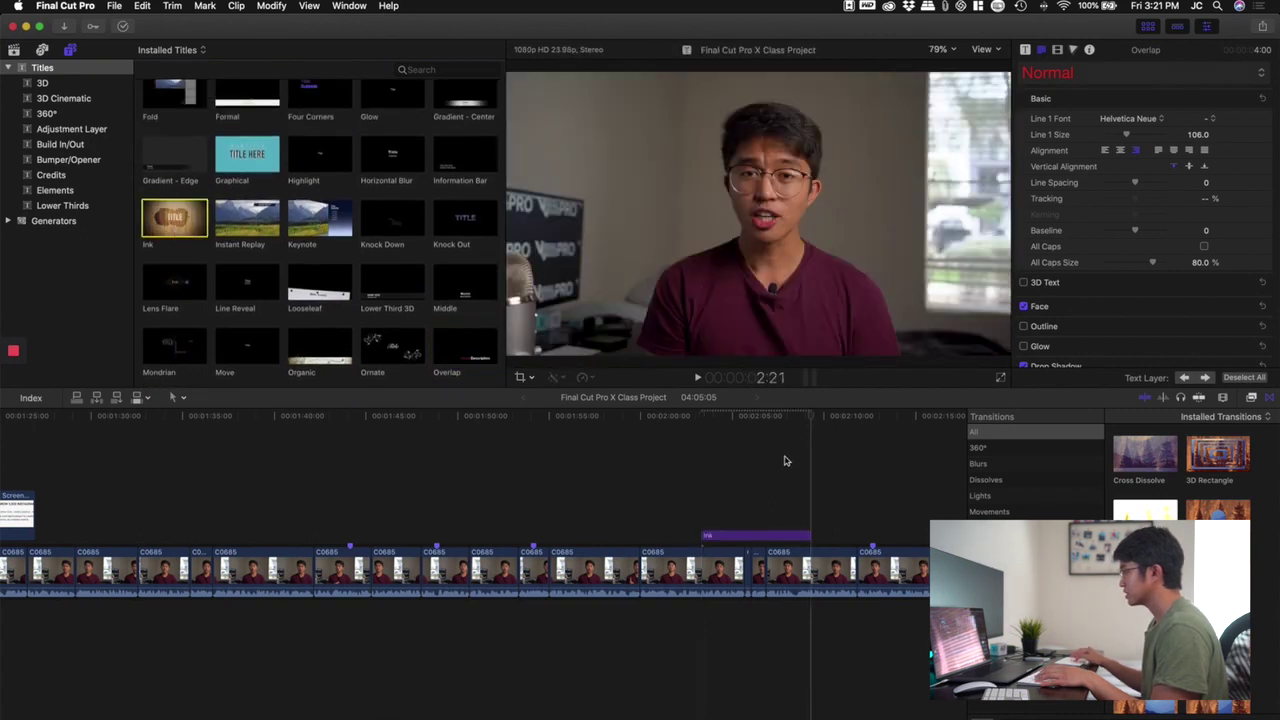
click(726, 517)
click(726, 538)
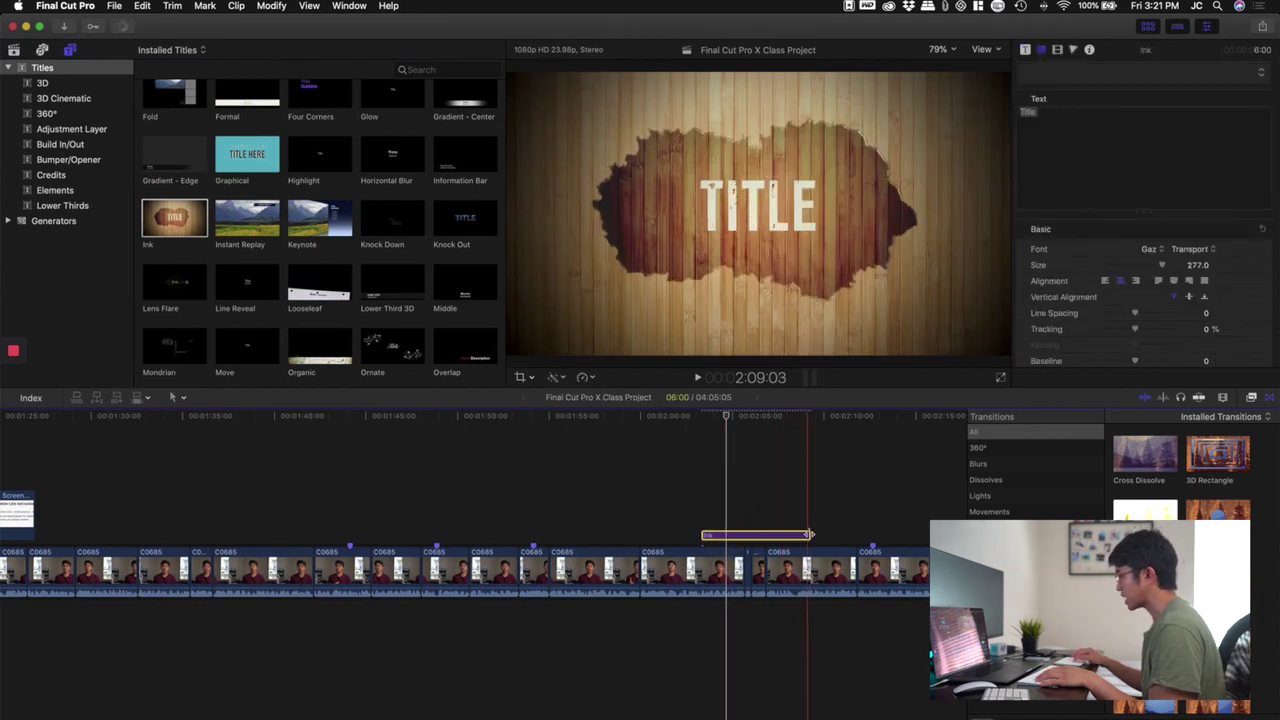
Step: Set the Ink title's duration to 4:00 seconds
mouse_move(808, 535)
mouse_down()
mouse_move(874, 533)
mouse_move(780, 533)
mouse_move(810, 535)
mouse_up()
scroll(700, 505, right, 3)
click(630, 505)
right_click(630, 532)
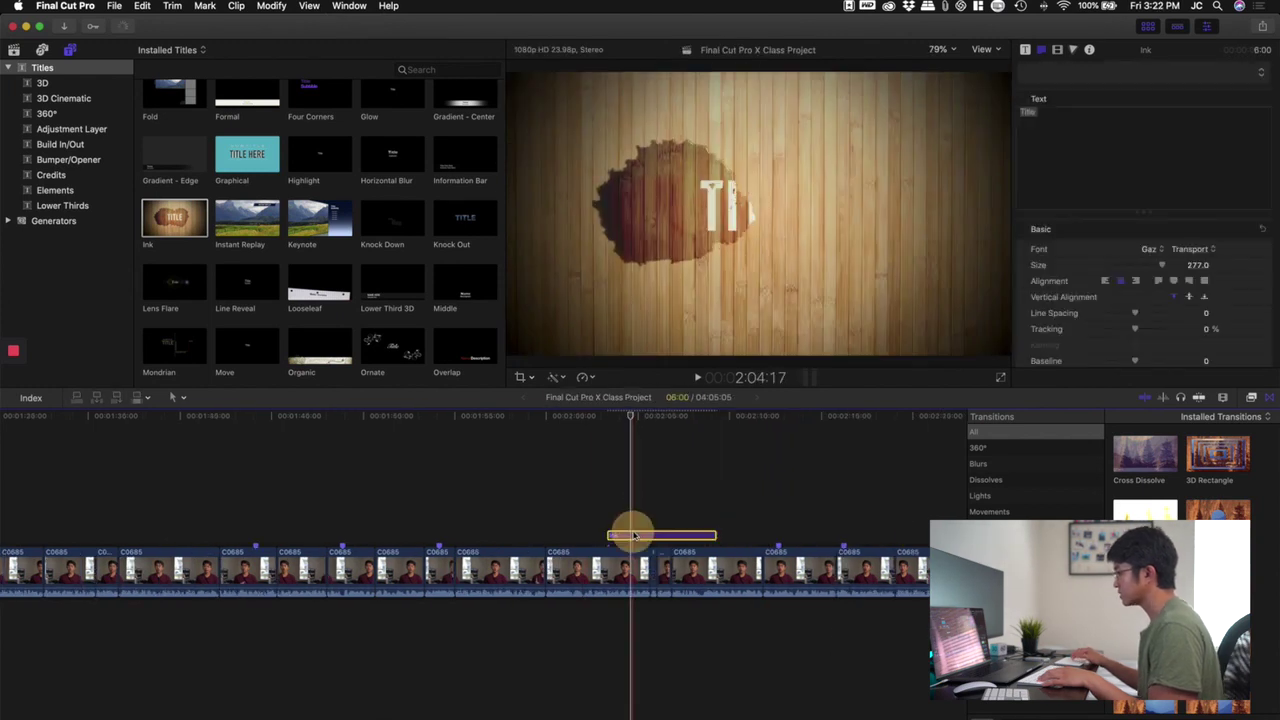
click(677, 546)
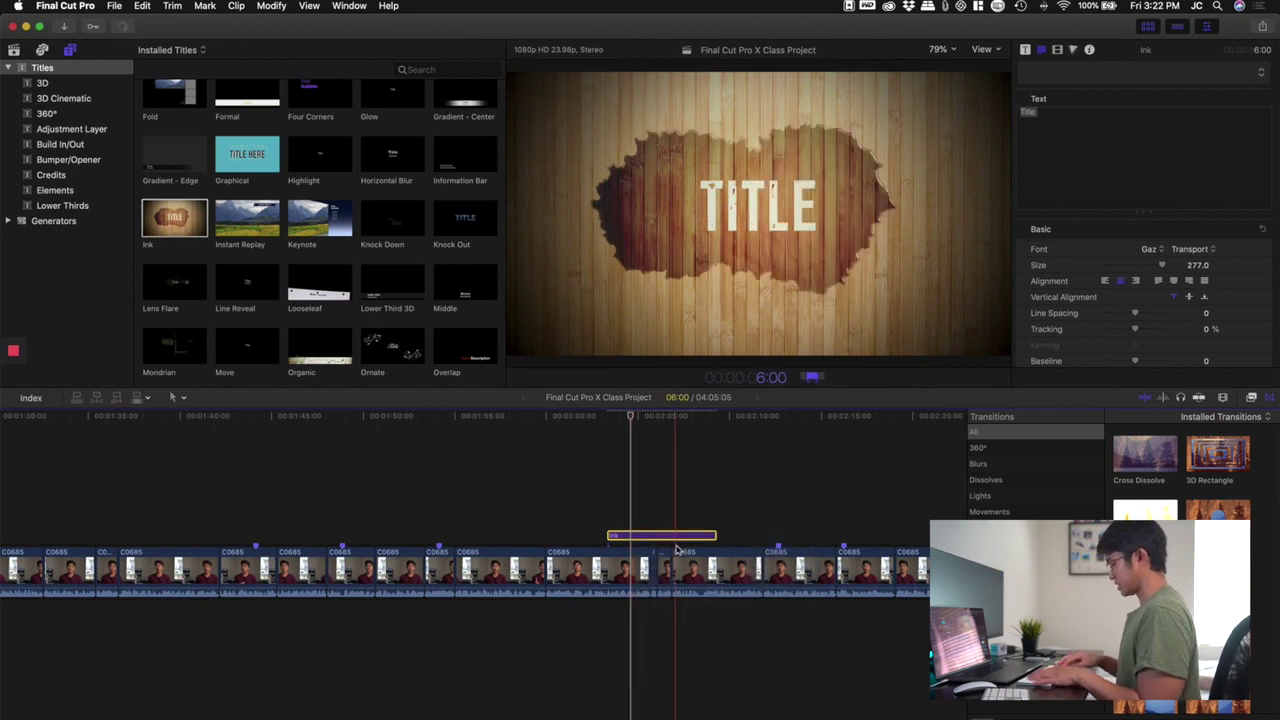
text(400)
key(Return)
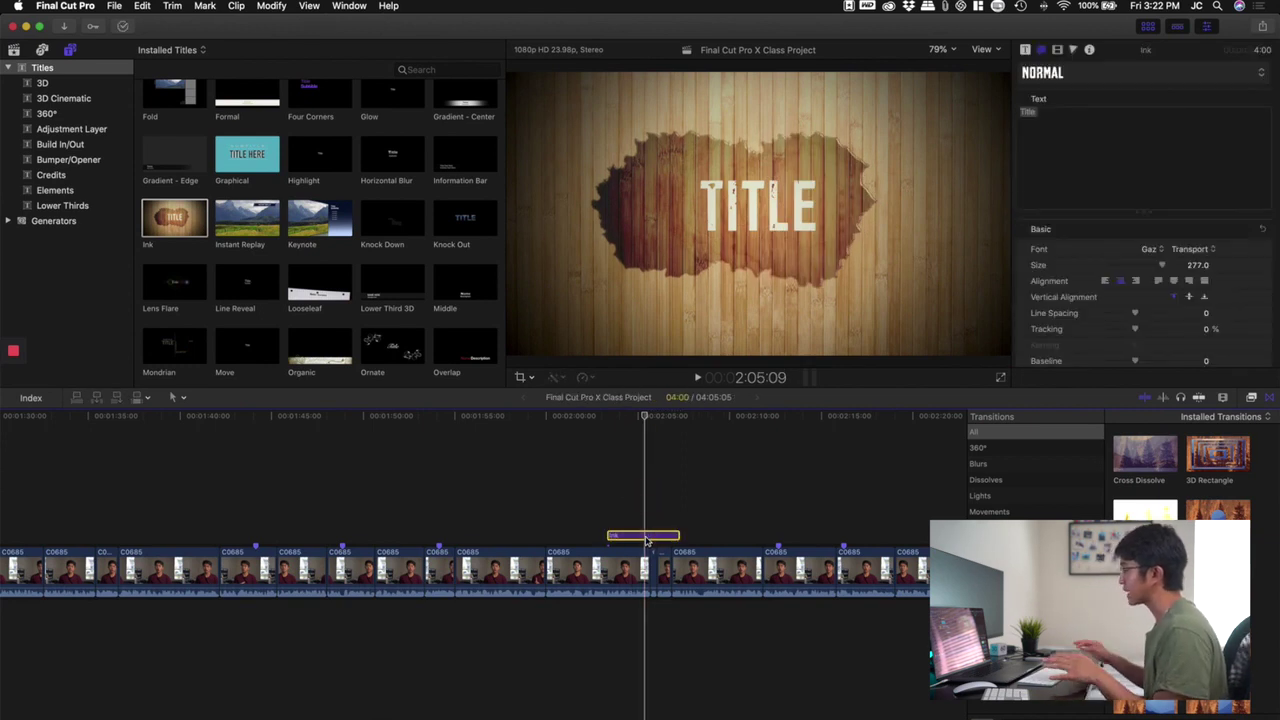
Step: Select the "100 VIEWS ON MY NEWEST VIDEO" title at about 1:14 and open its text for editing
scroll(528, 471, left, 10)
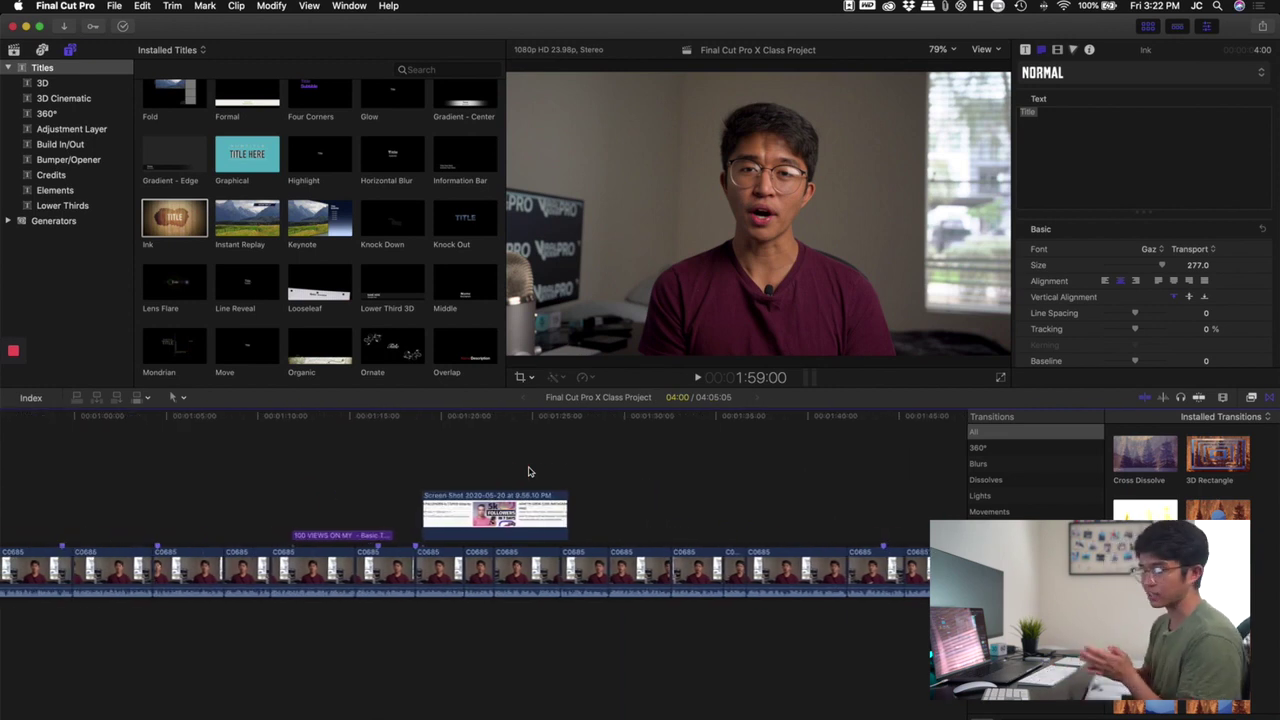
click(334, 491)
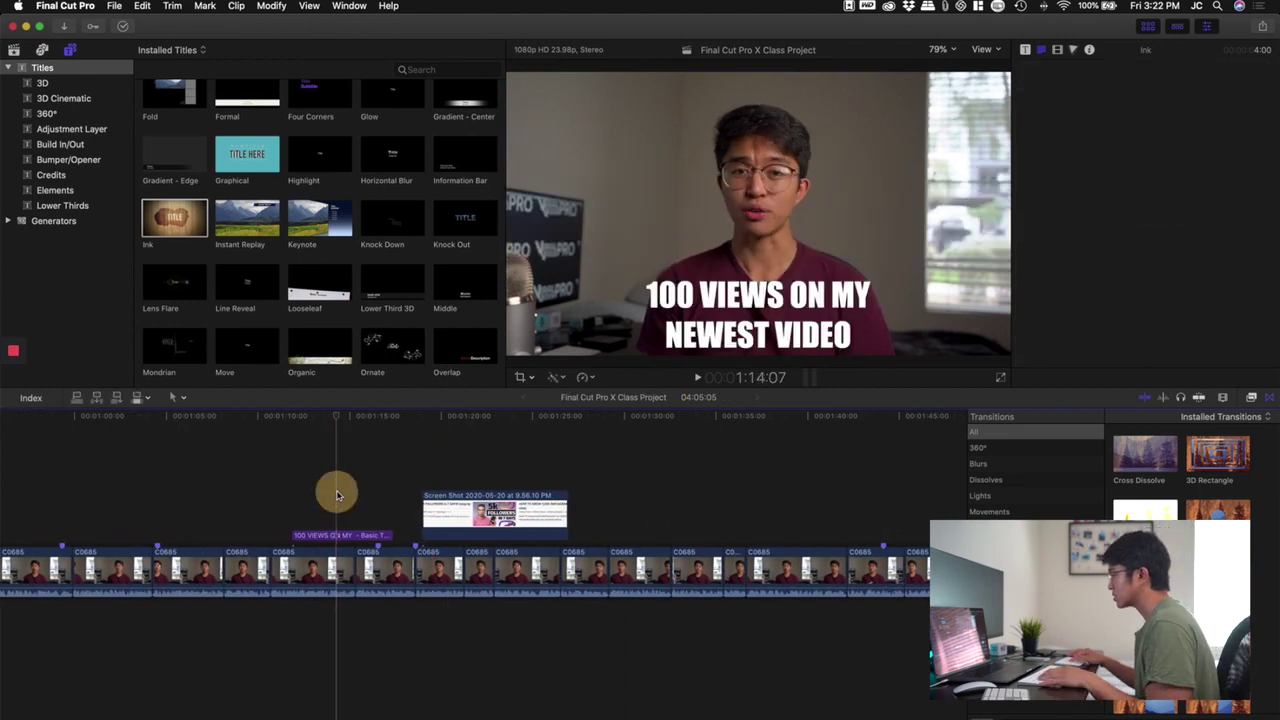
click(336, 536)
click(336, 536)
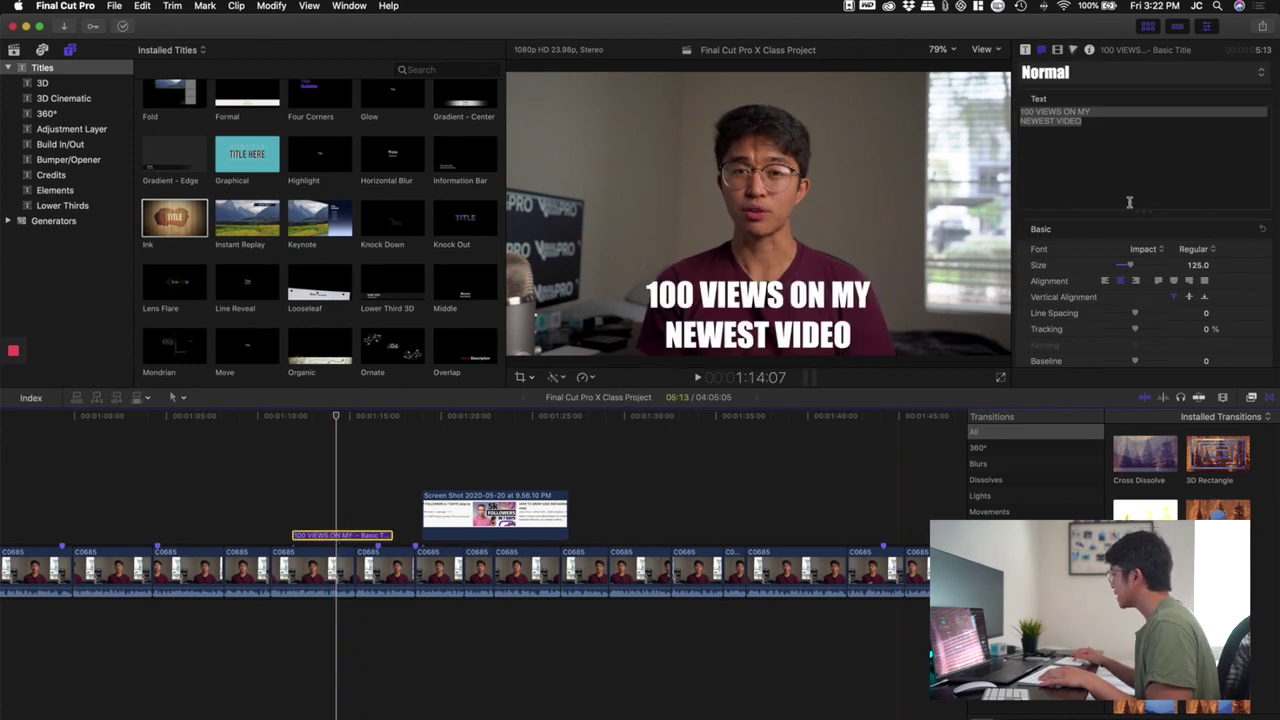
click(1118, 146)
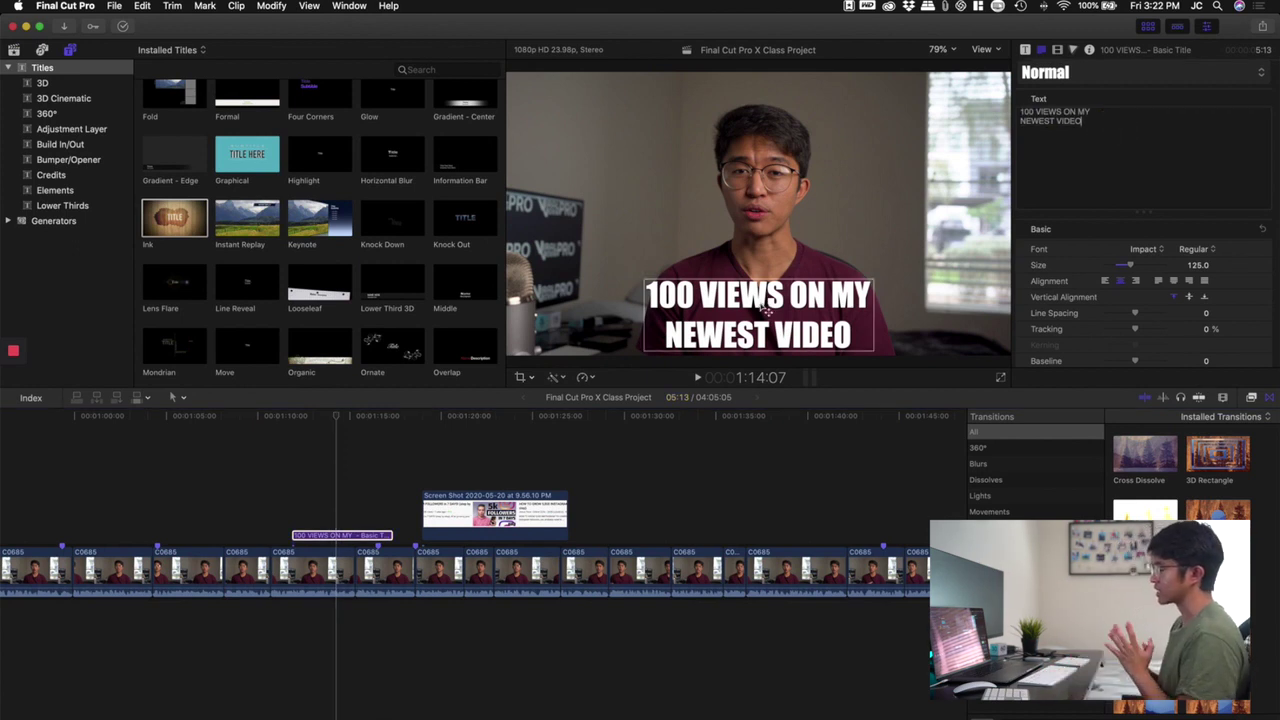
Step: Paste the title's text two more times on new lines and undo the repeated lines
click(1117, 124)
key(super+a)
click(1088, 154)
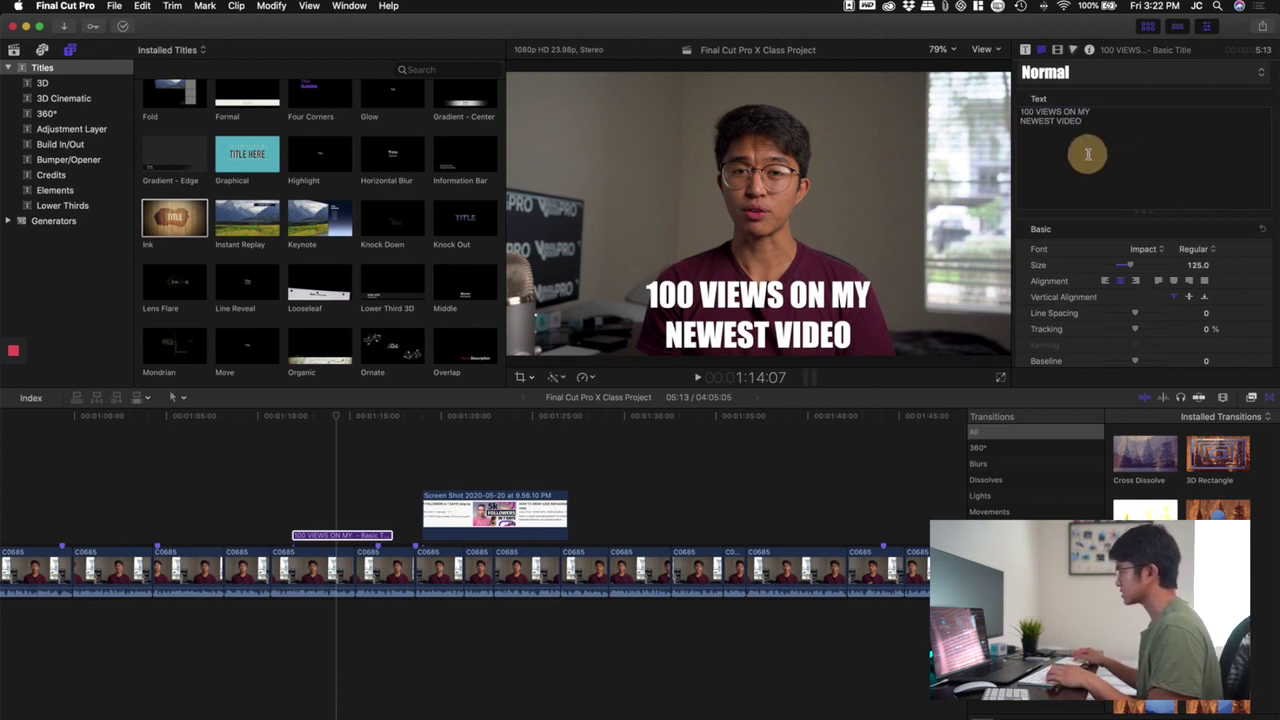
key(Return)
key(super+v)
key(Return)
key(super+v)
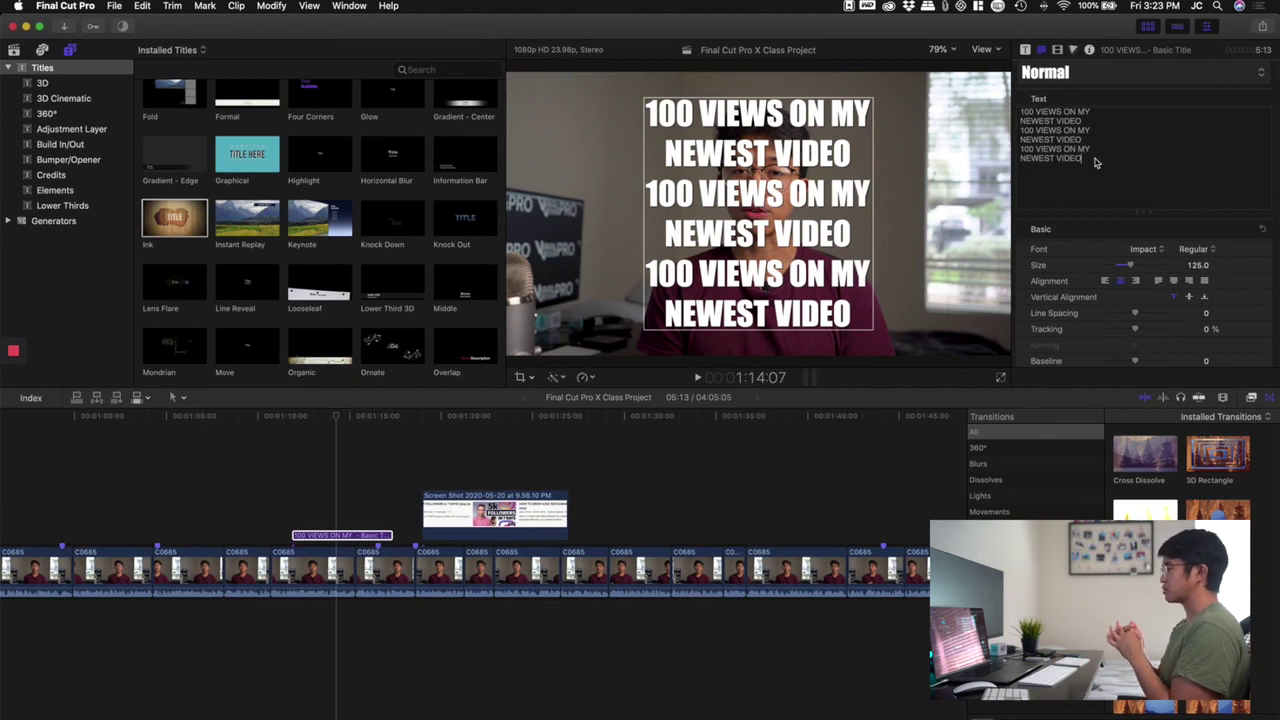
key(super+z)
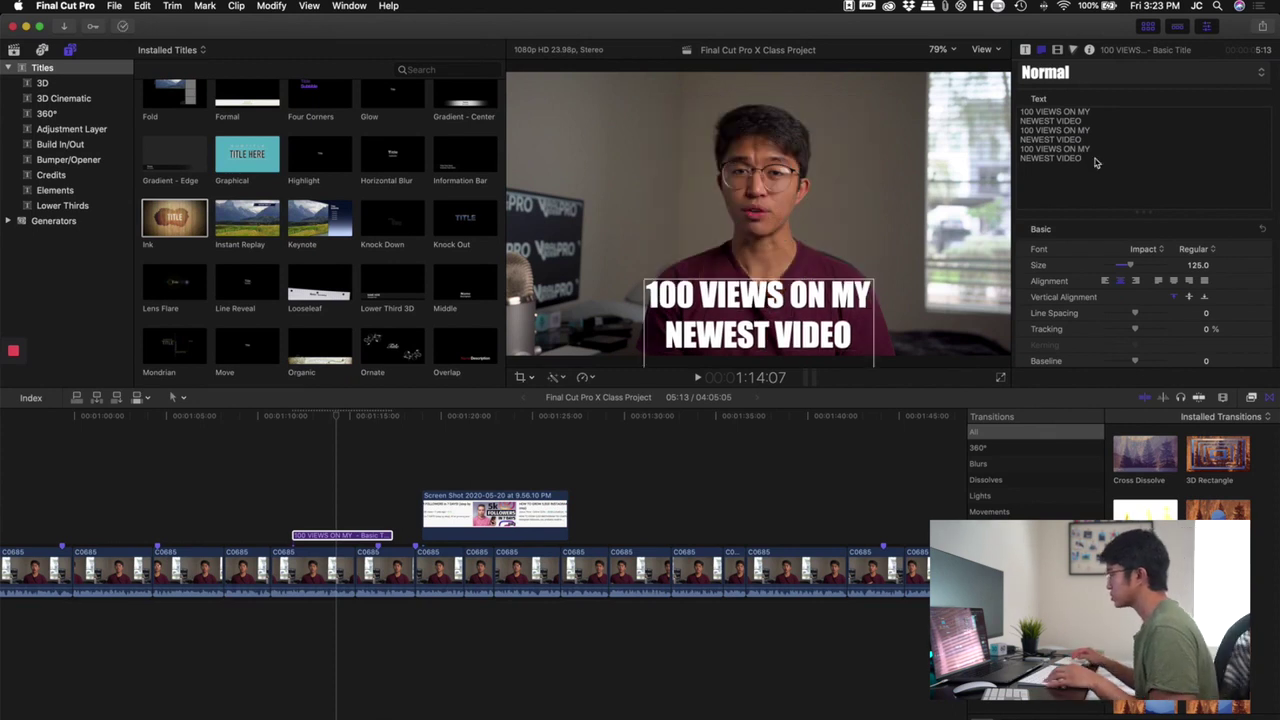
key(super+z)
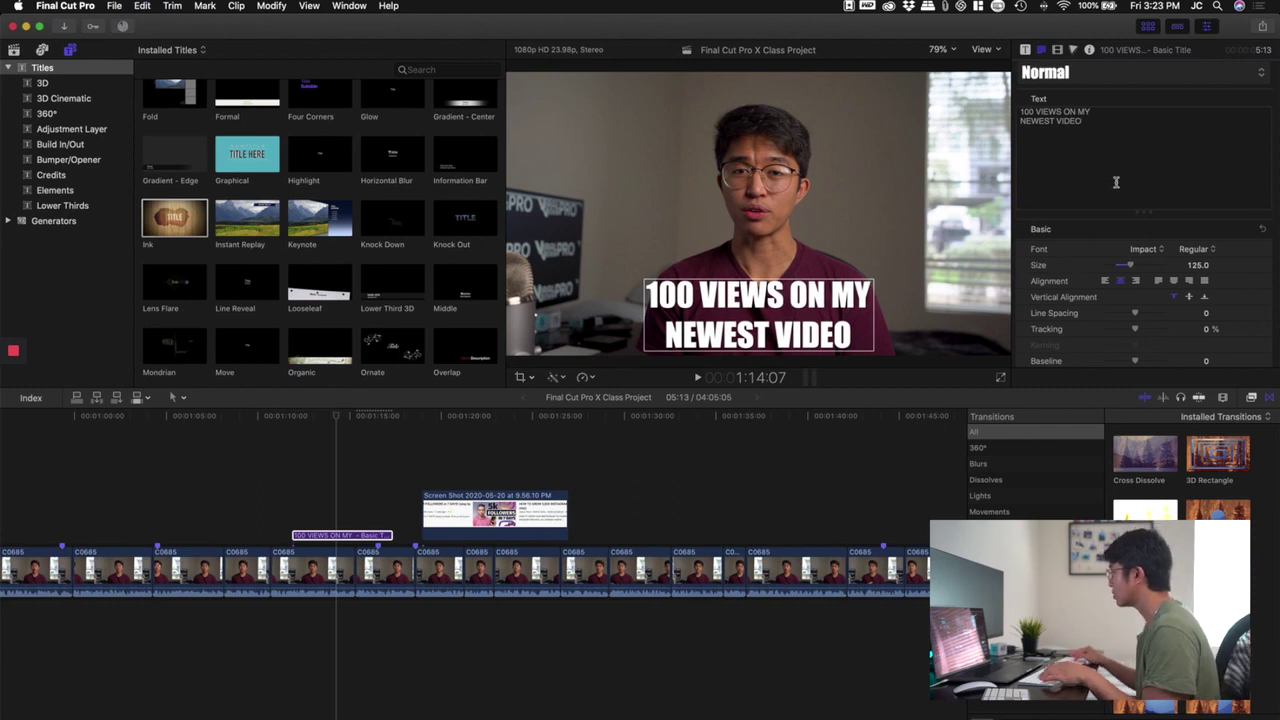
Step: Set the title's font to Futura and move the title slightly higher over the speaker's chest
click(1143, 249)
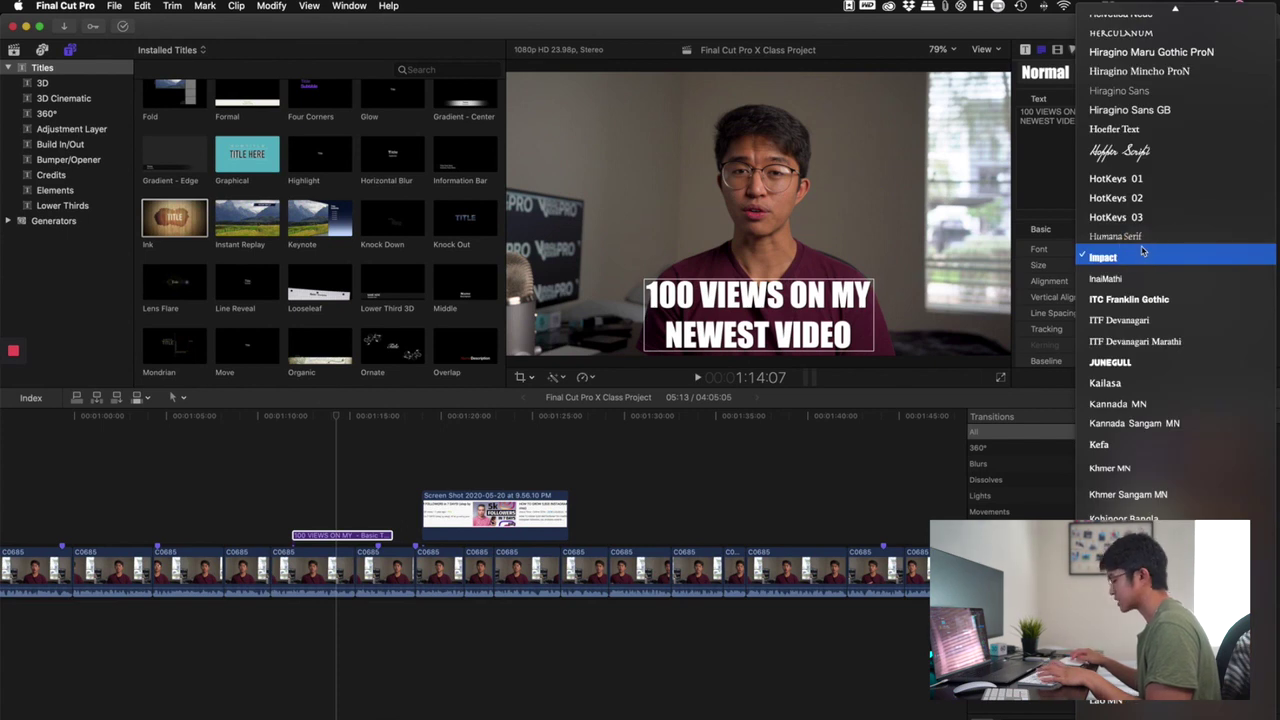
scroll(1143, 251, up, 10)
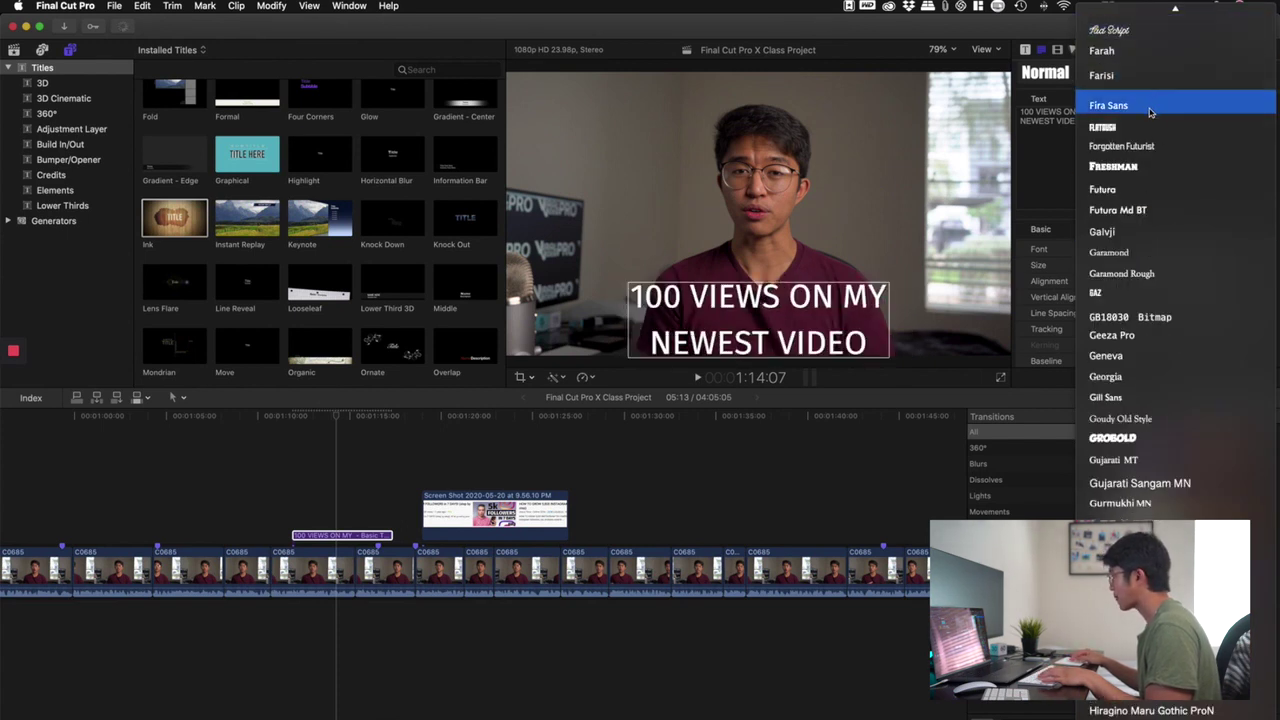
click(1110, 189)
drag(785, 338, 788, 313)
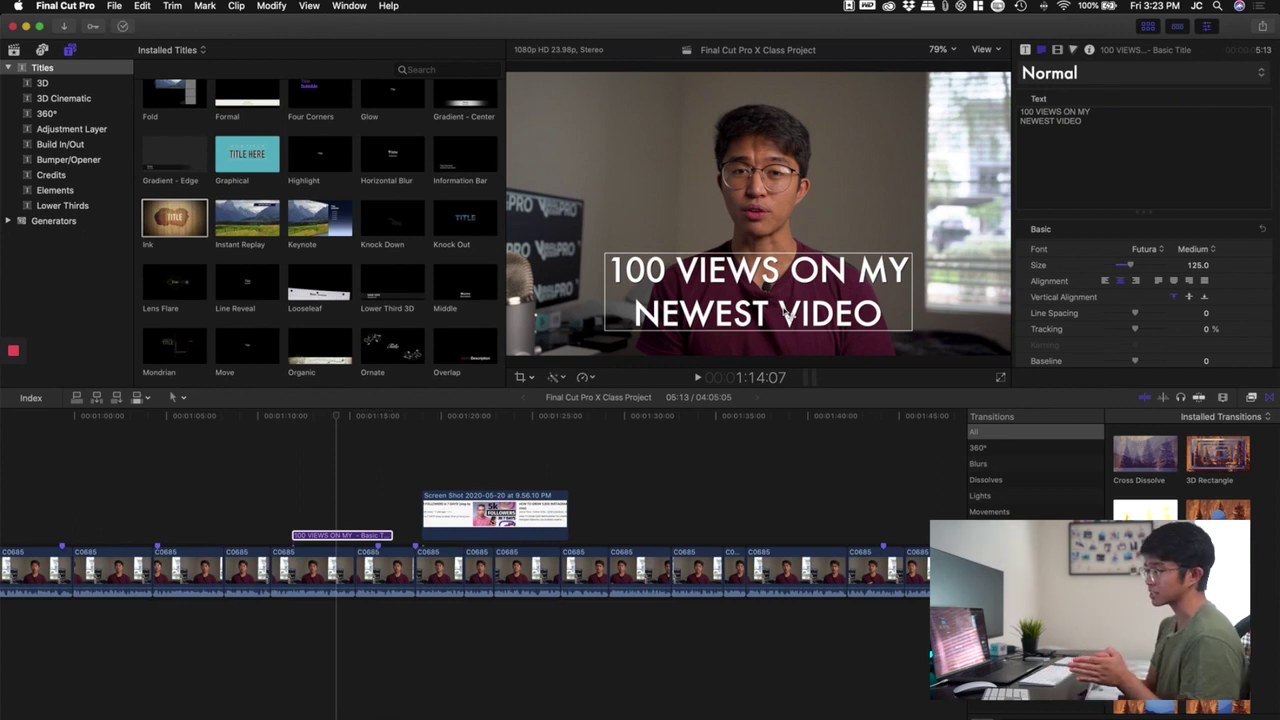
Step: Change the title's font back to Impact
click(1147, 255)
scroll(1130, 340, down, 10)
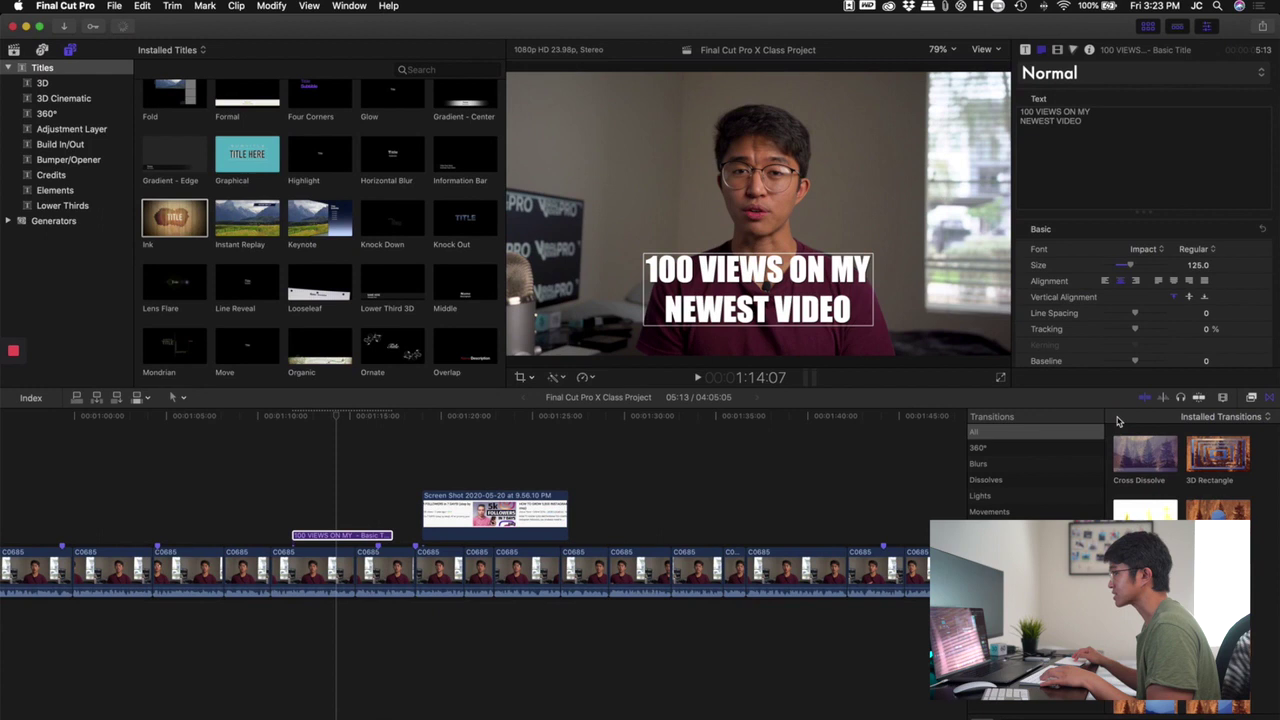
Step: Move the "100 VIEWS ON MY NEWEST VIDEO" title slightly lower over the speaker's chest and select the Basic Title preset
drag(759, 297, 760, 313)
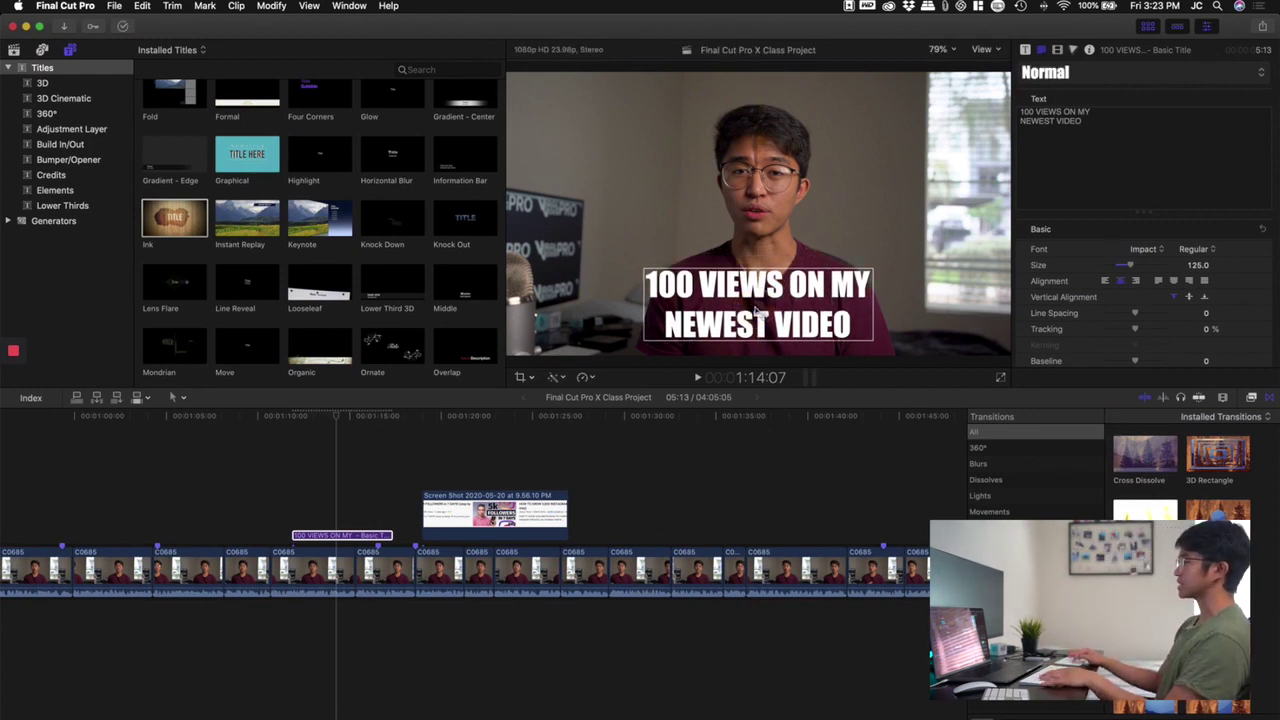
scroll(394, 140, up, 10)
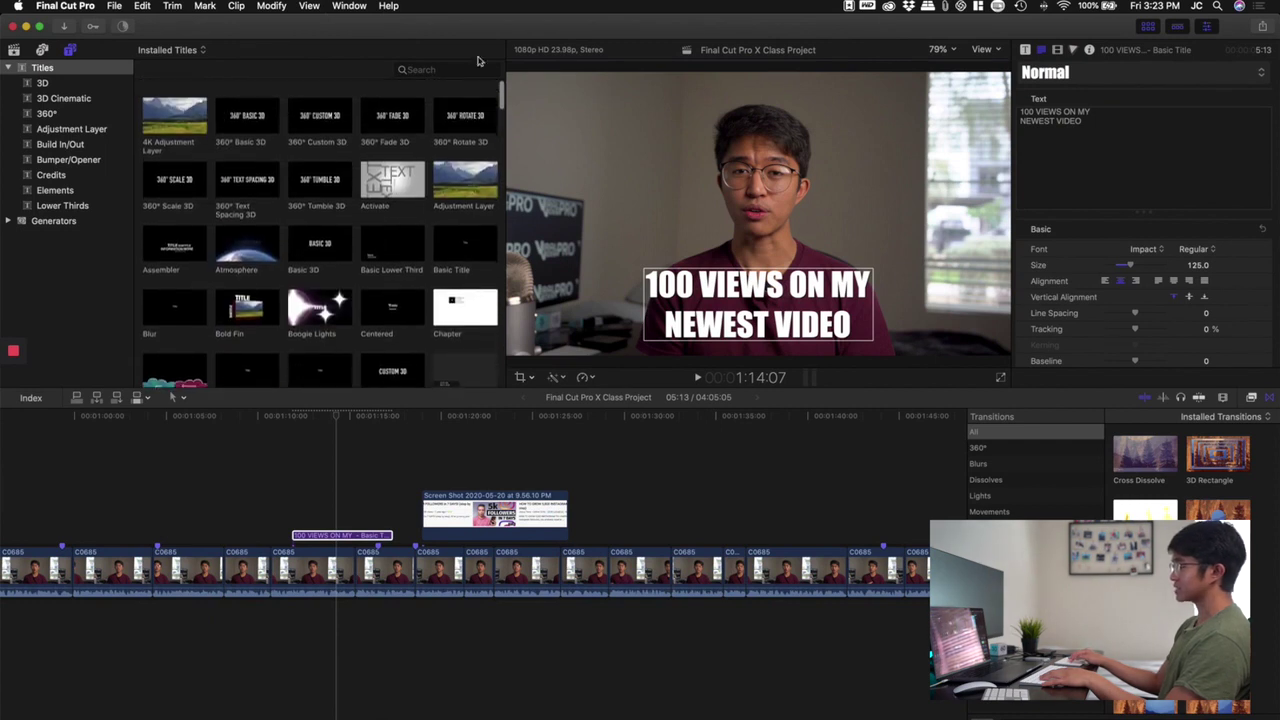
click(463, 243)
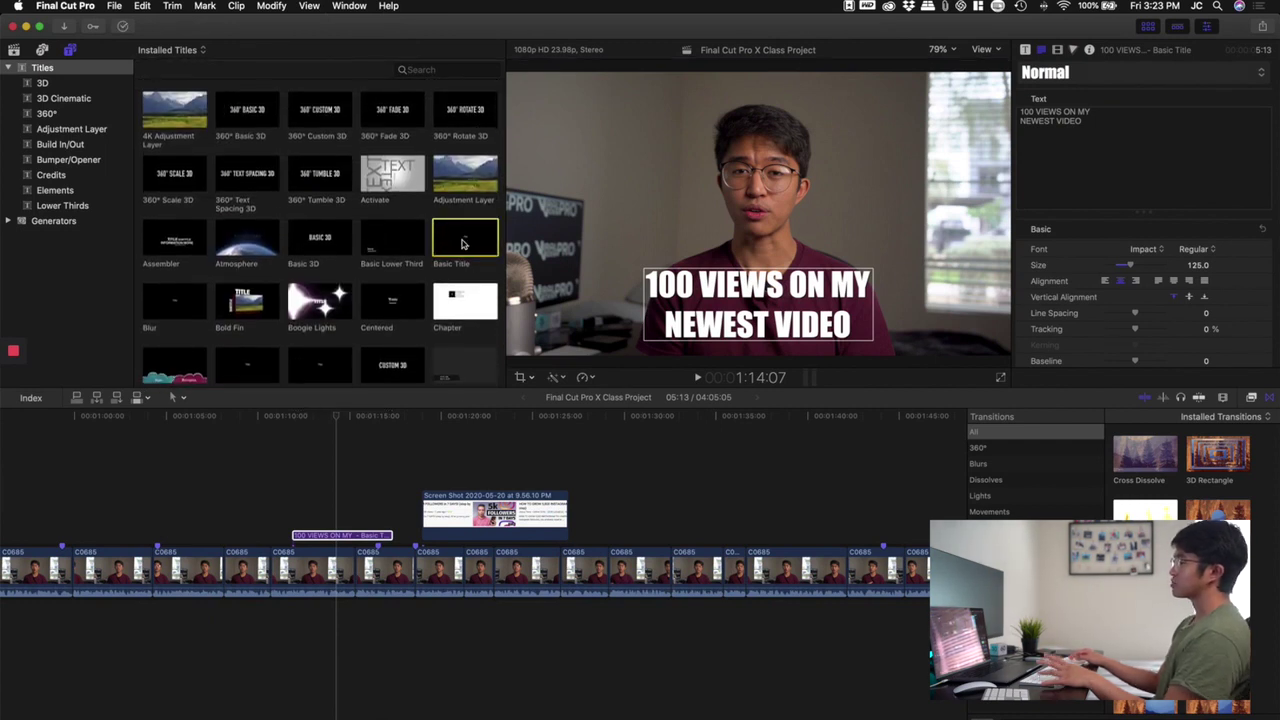
Step: Set the font of the "100 VIEWS ON MY NEWEST VIDEO" title to Futura
click(1143, 251)
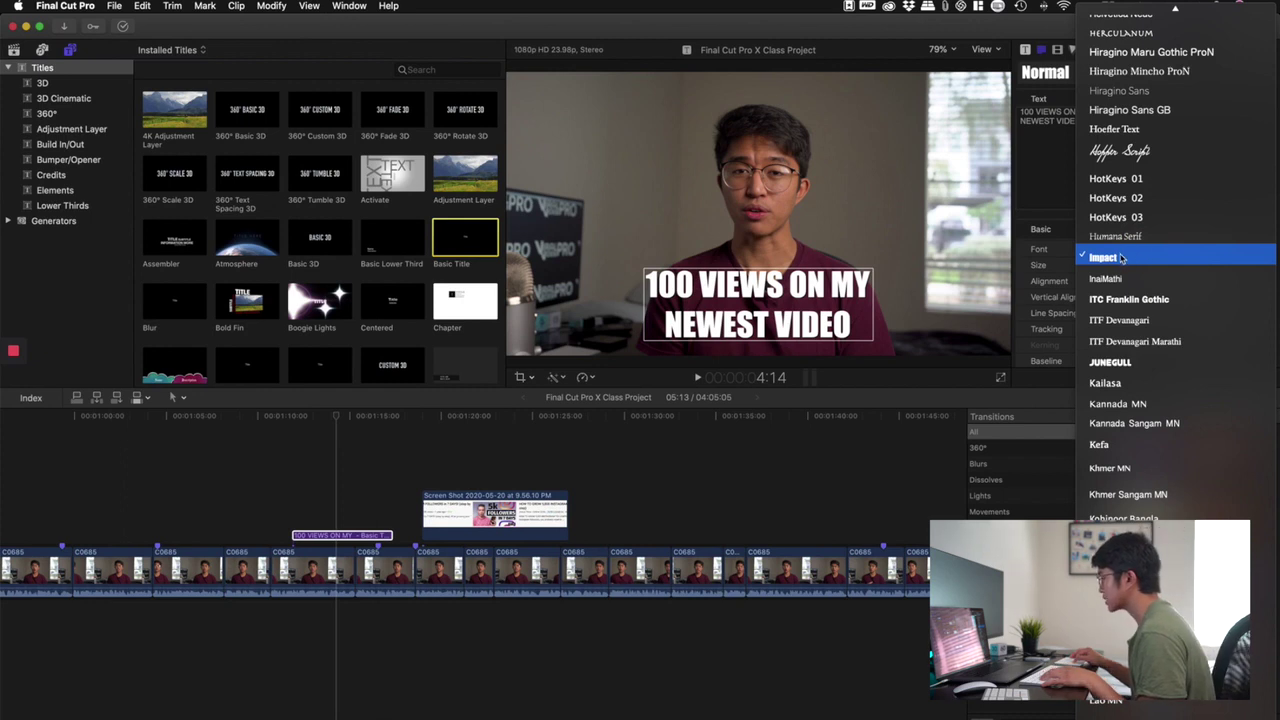
scroll(1115, 385, down, 3)
scroll(1115, 385, up, 10)
scroll(1115, 385, up, 5)
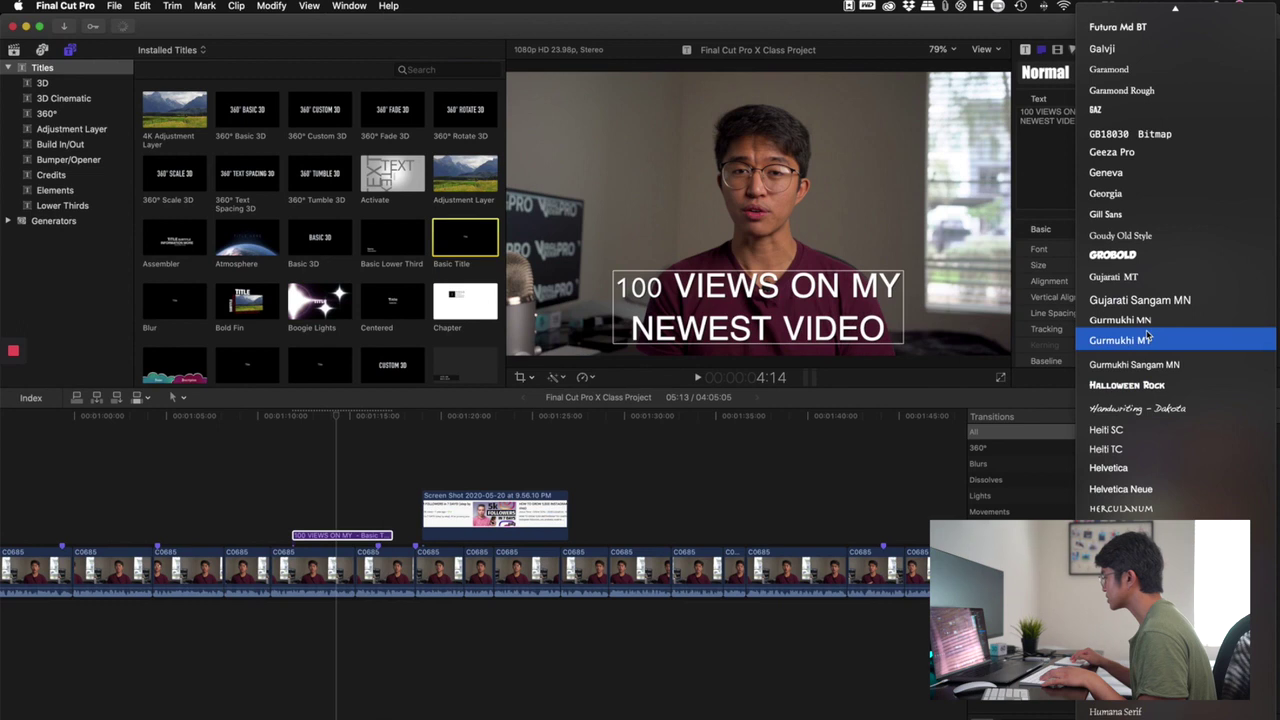
scroll(1148, 338, up, 5)
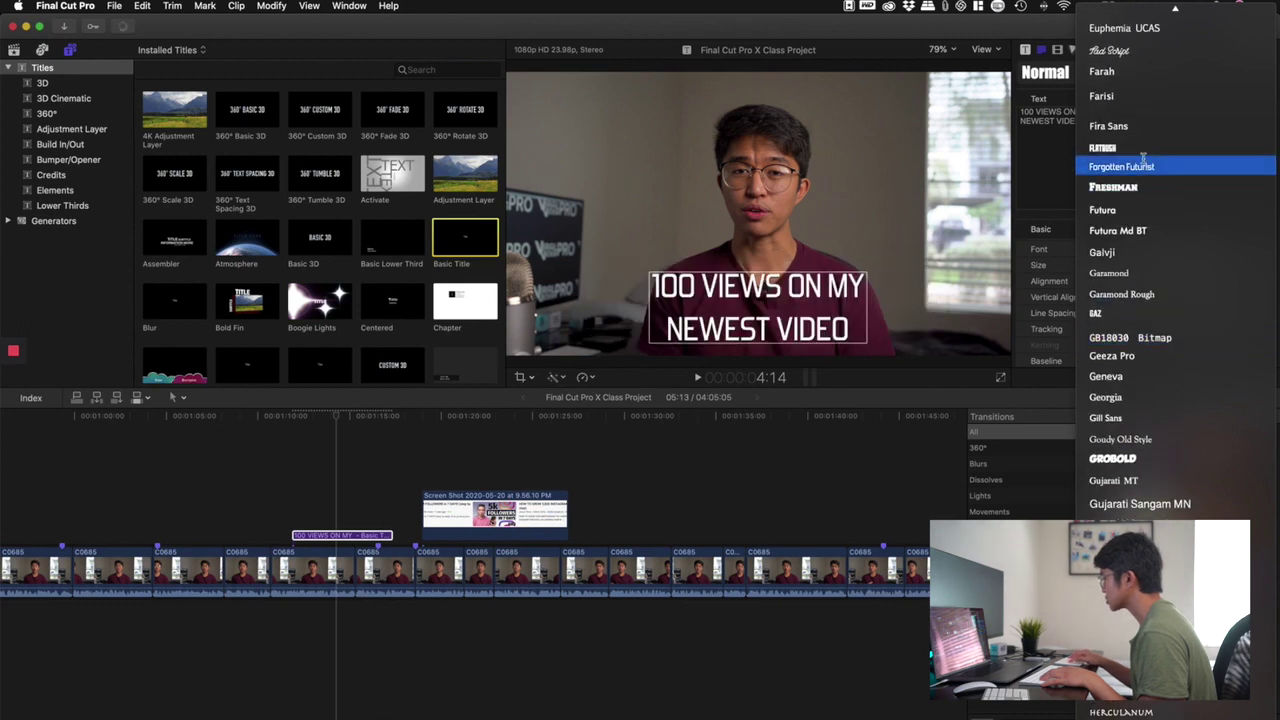
click(1143, 205)
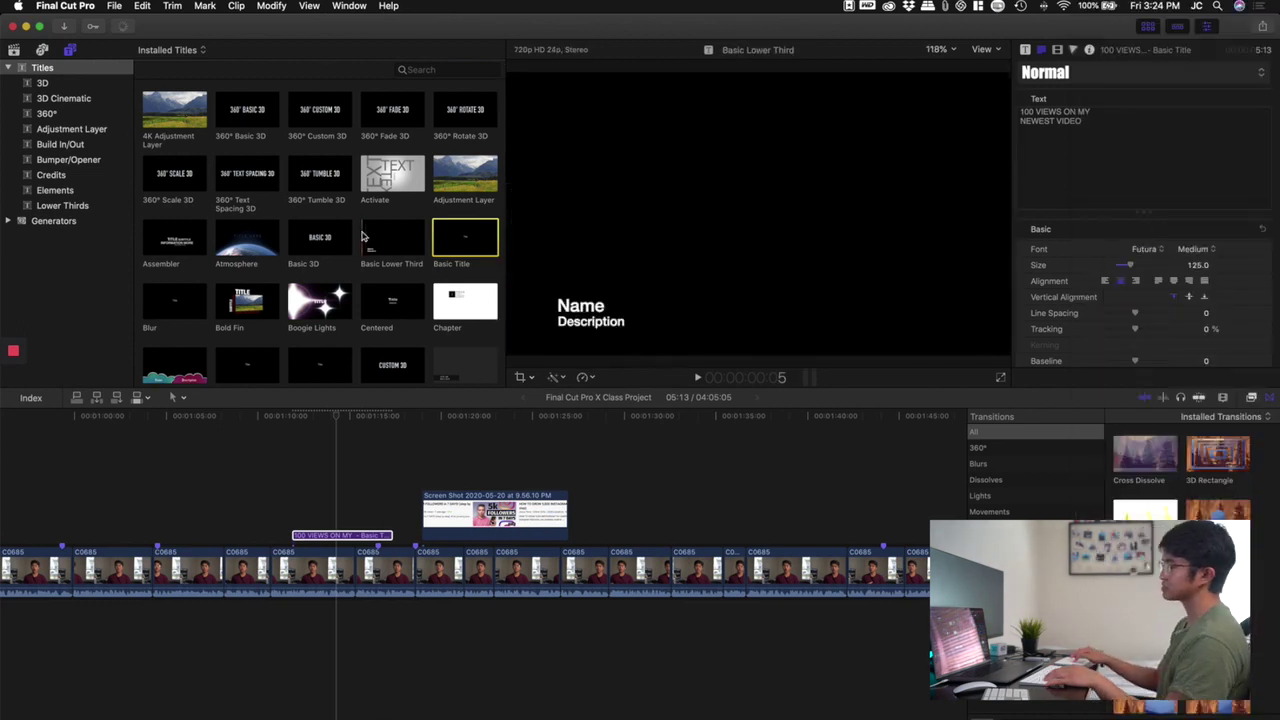
Step: Add the Line Reveal title above the main storyline, ahead of the "100 VIEWS ON MY NEWEST VIDEO" title
scroll(233, 248, down, 10)
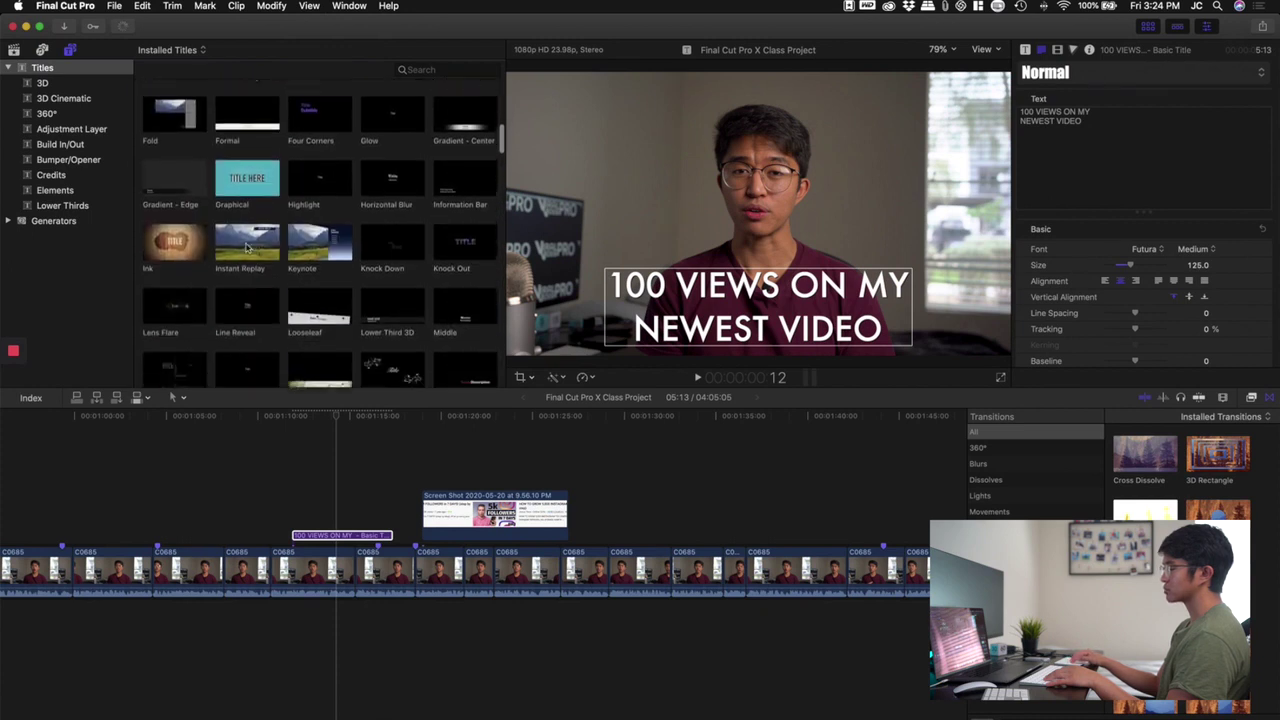
click(233, 248)
drag(233, 248, 198, 518)
click(250, 525)
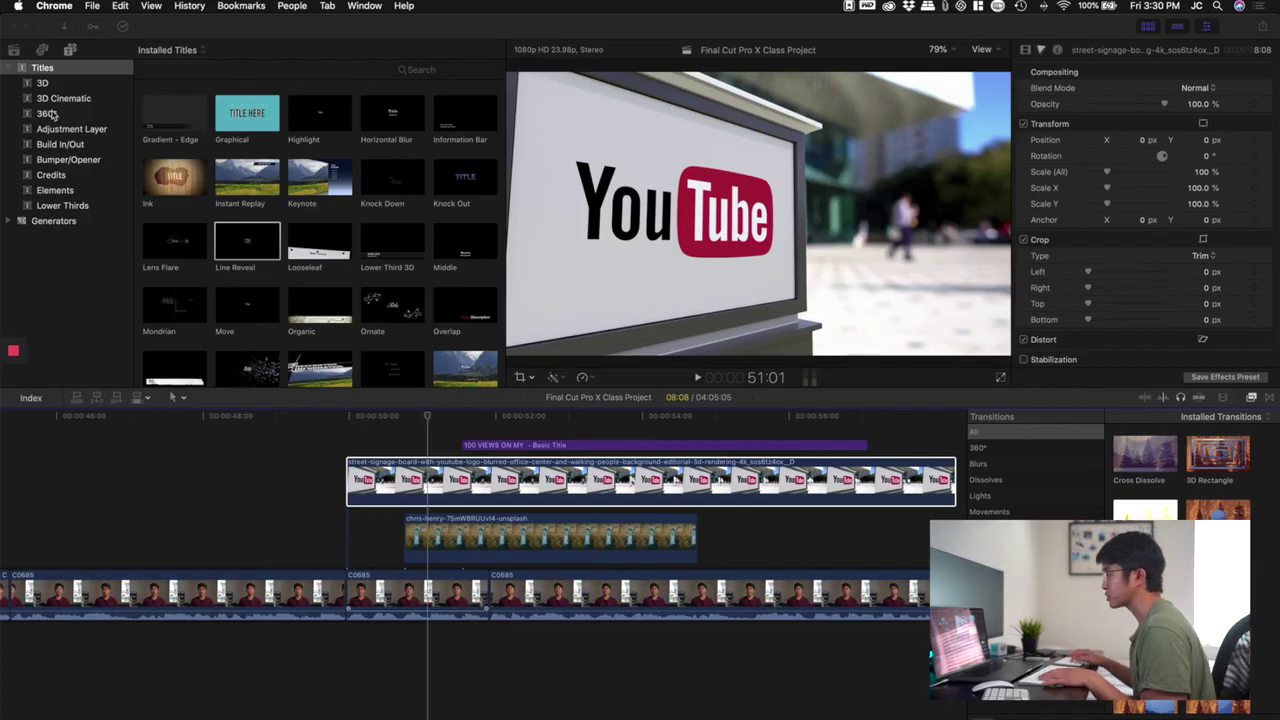
Step: Show the installed generators with their categories and look through the Backgrounds generators
click(28, 50)
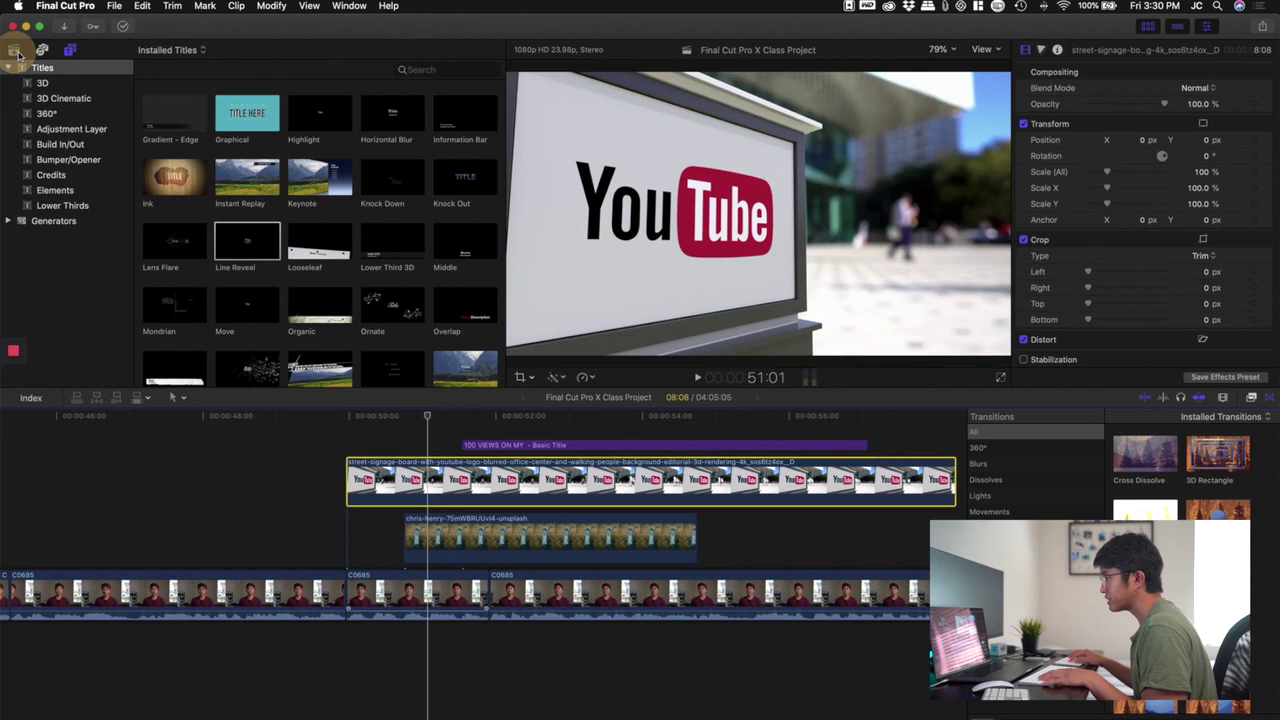
key(cmd+1)
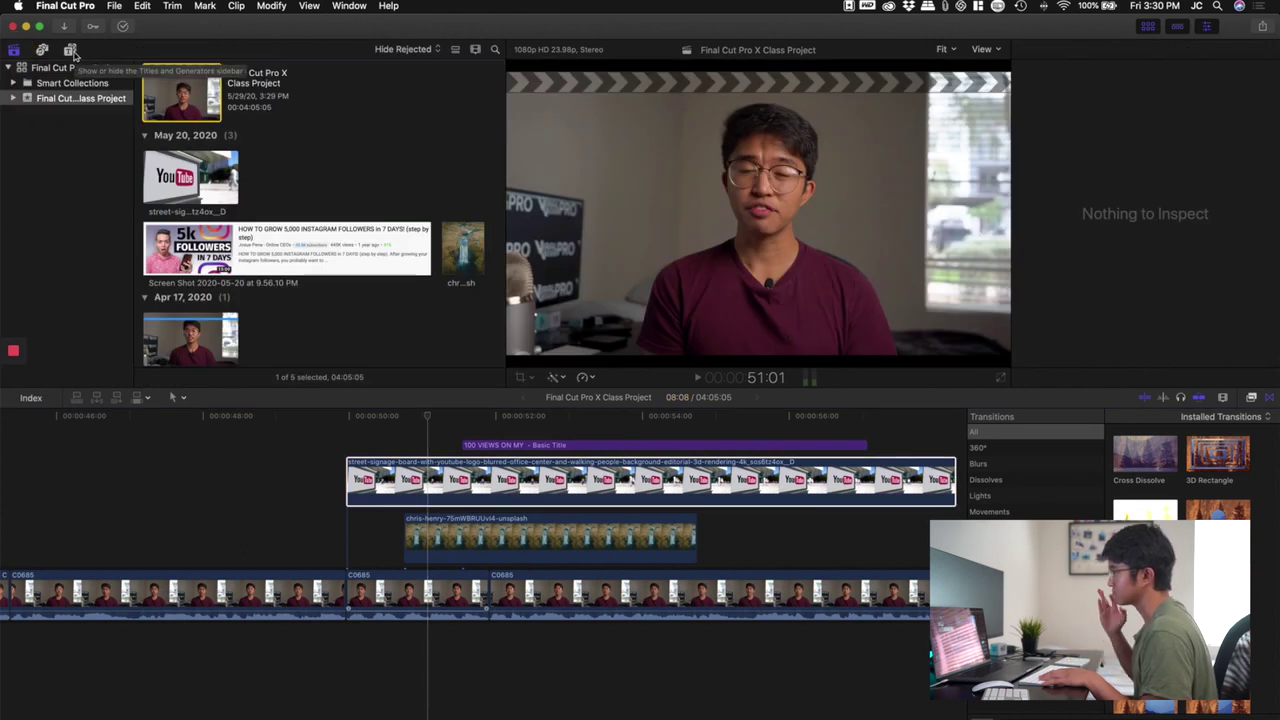
click(71, 50)
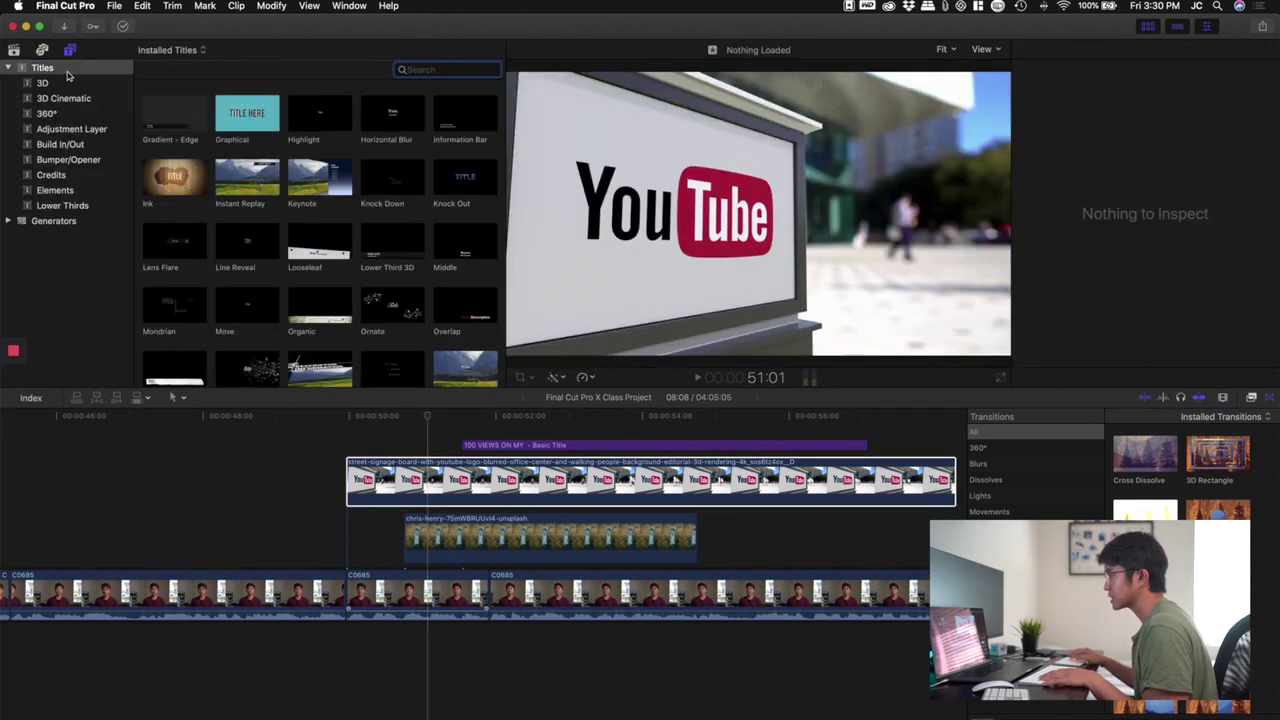
click(55, 220)
click(12, 221)
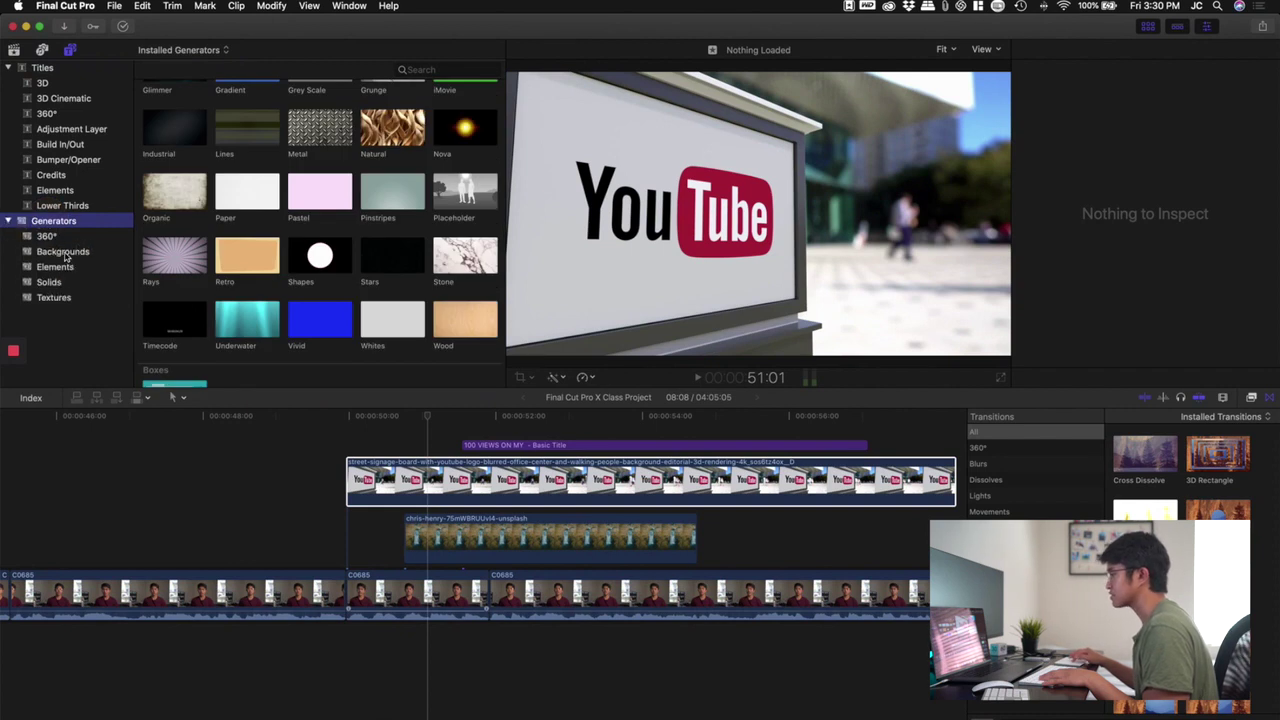
click(66, 255)
scroll(208, 229, down, 10)
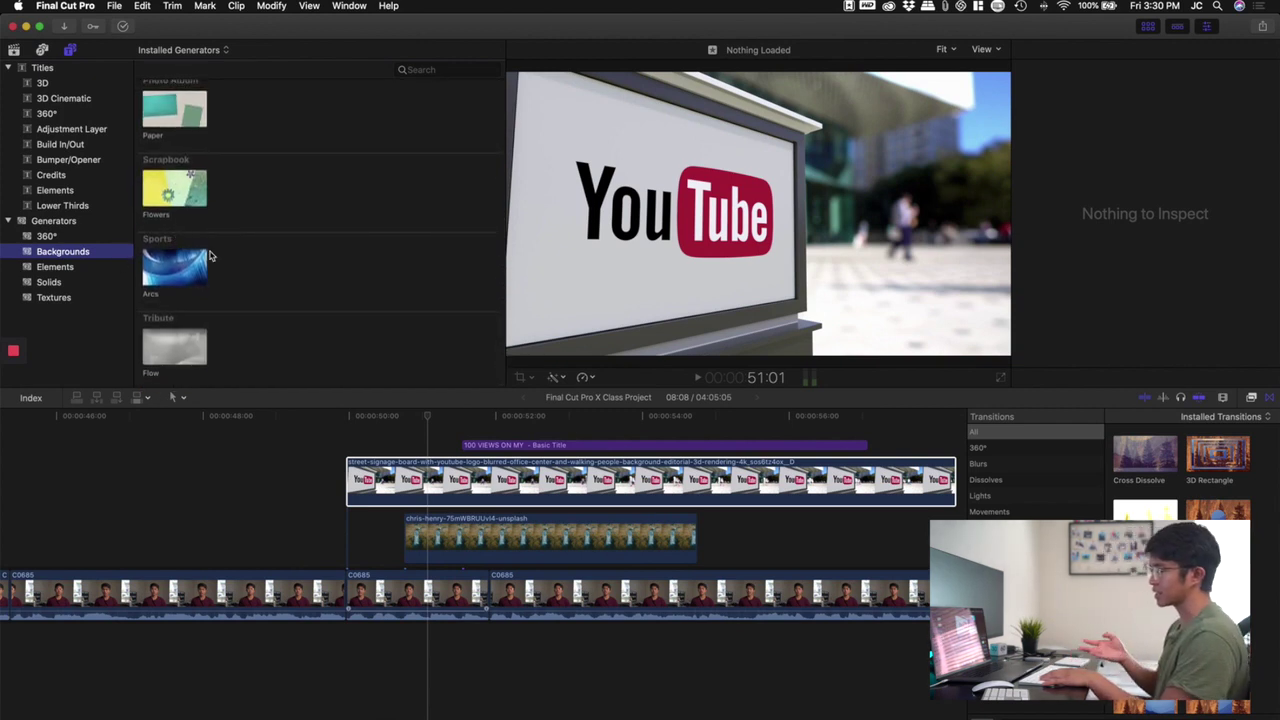
scroll(210, 256, up, 10)
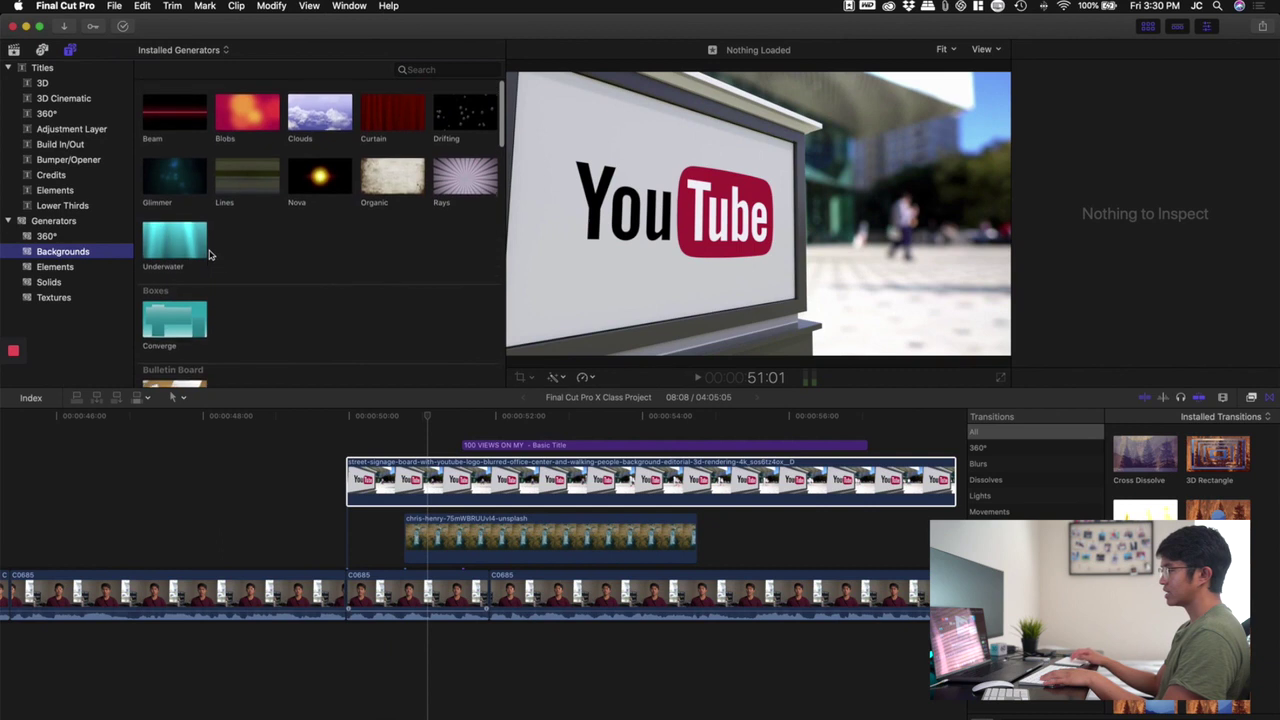
Step: Add the Custom generator from the full generator list above the storyline, starting before the YouTube signage clip
click(67, 224)
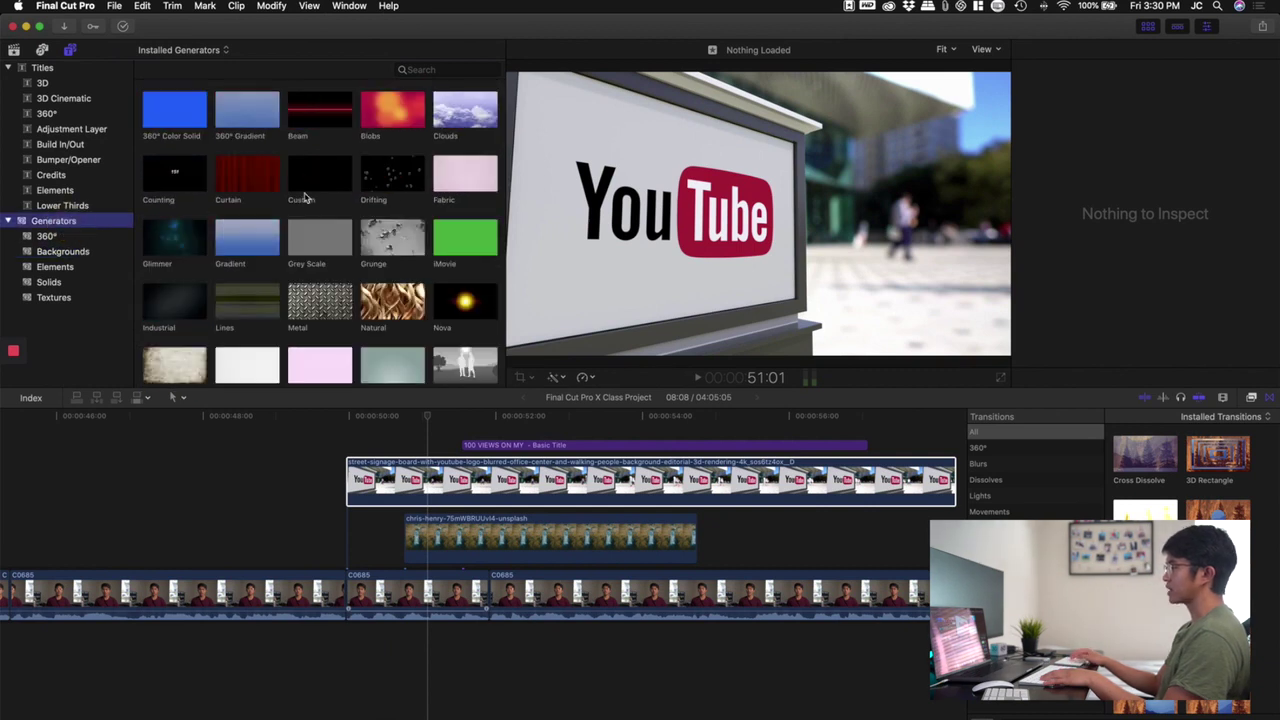
scroll(355, 213, down, 3)
scroll(355, 213, up, 3)
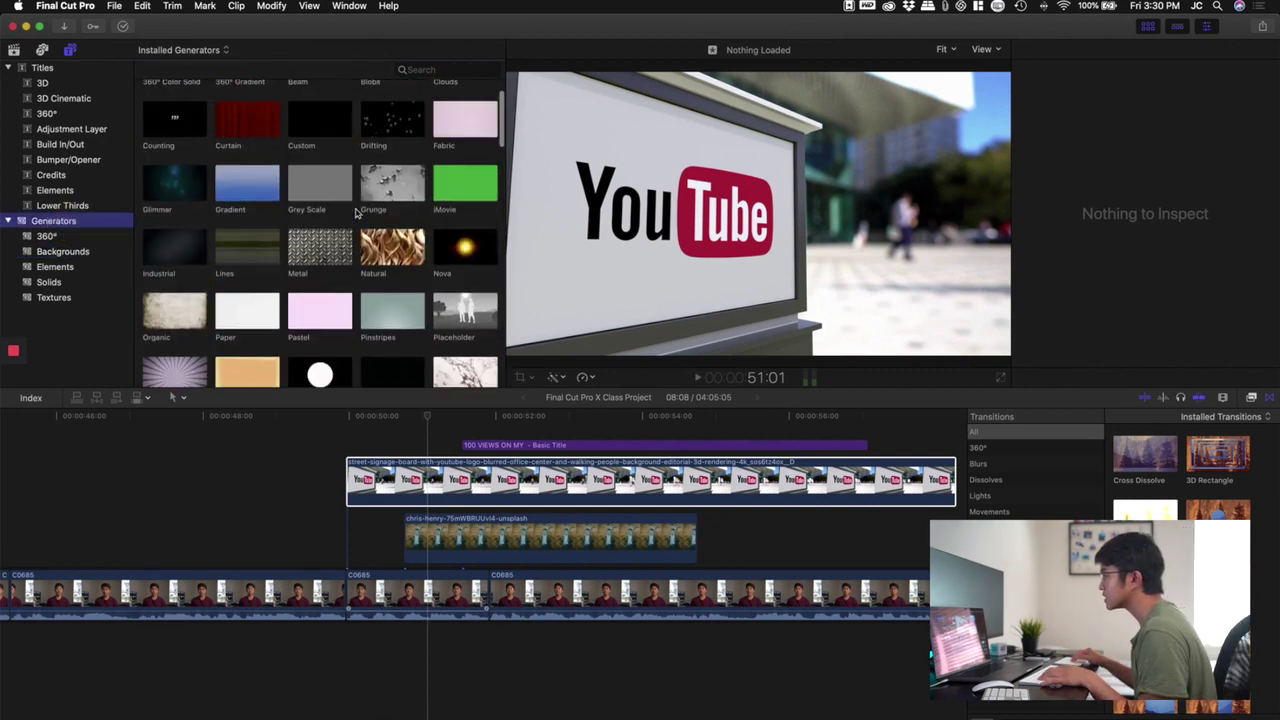
drag(316, 182, 100, 458)
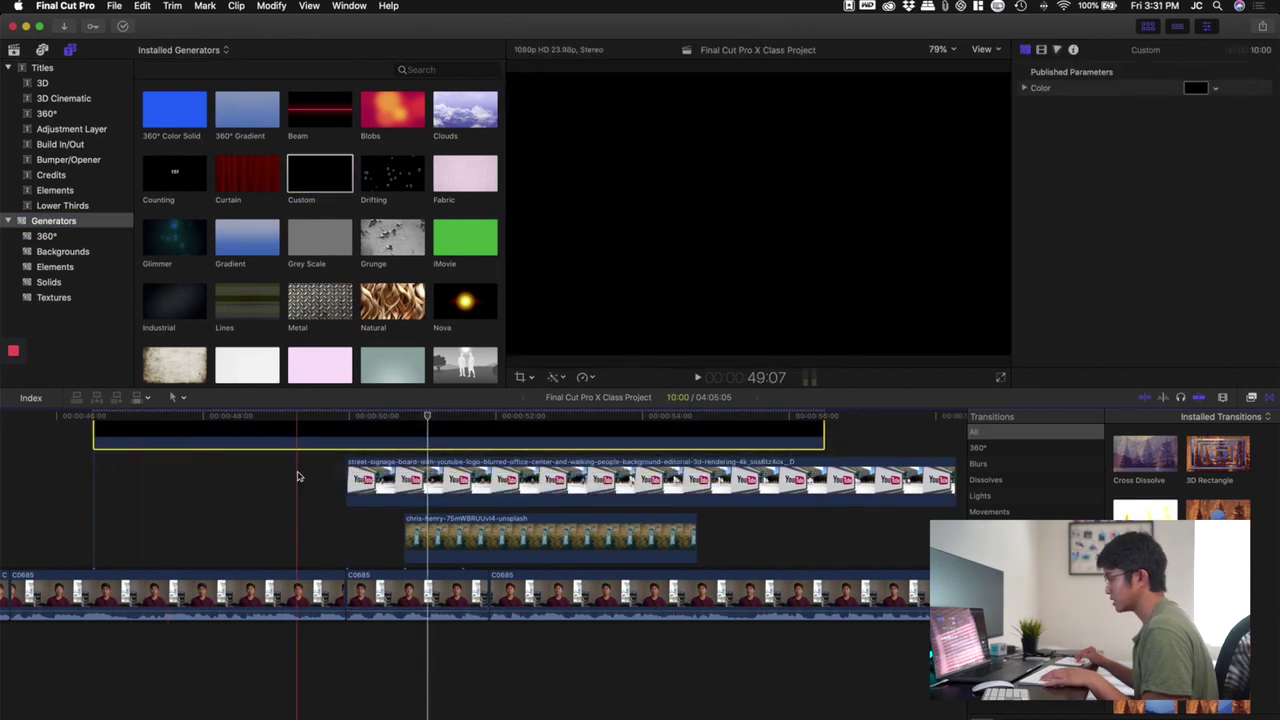
Step: Trim the end of the Custom generator so that the clip lasts about 2:21 (seconds and frames)
scroll(302, 467, up, 2)
key(alt+bracketright)
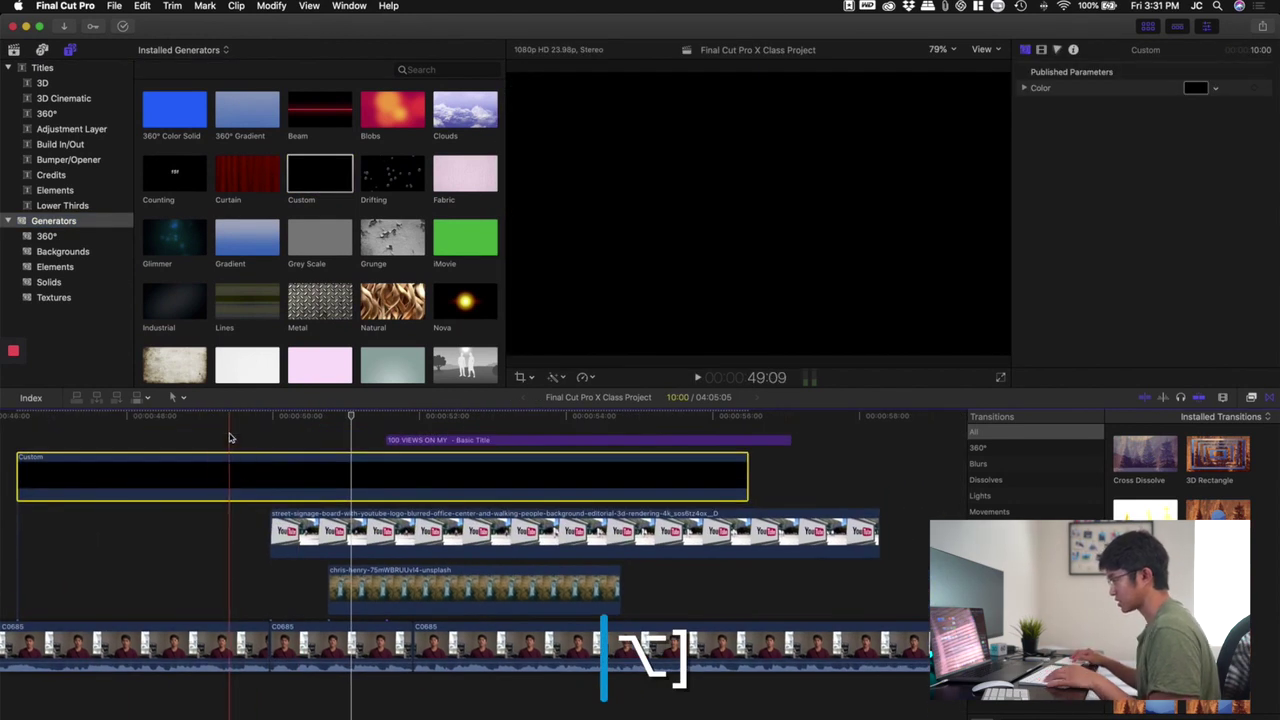
click(228, 461)
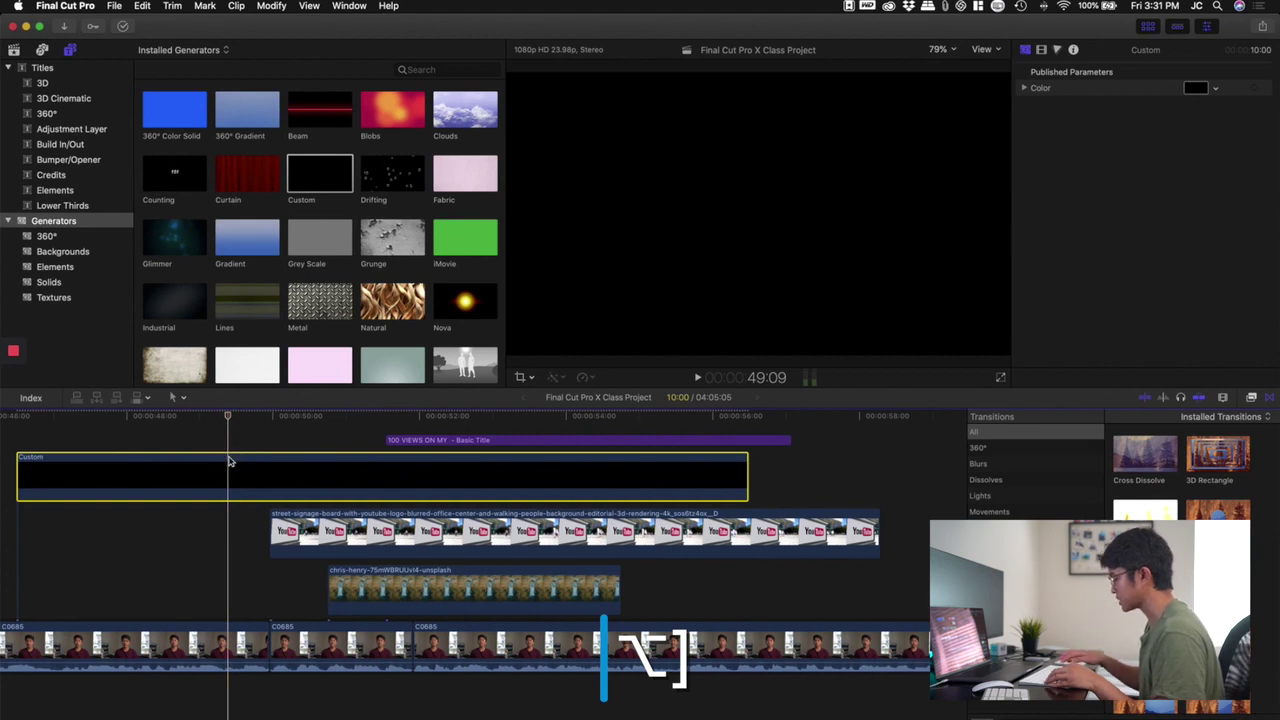
key(alt+bracketright)
scroll(128, 477, left, 5)
Step: Brighten the Custom generator's color and try several hues on the color wheel, ending with pink
click(277, 585)
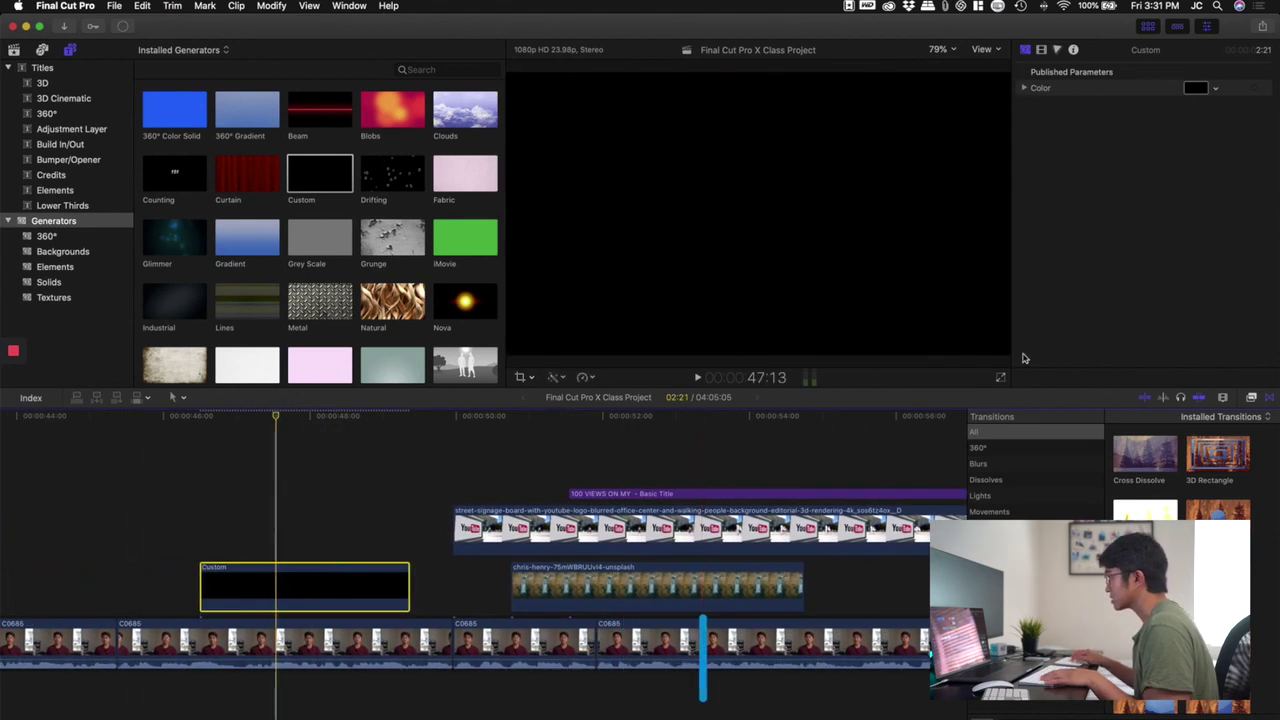
click(1195, 90)
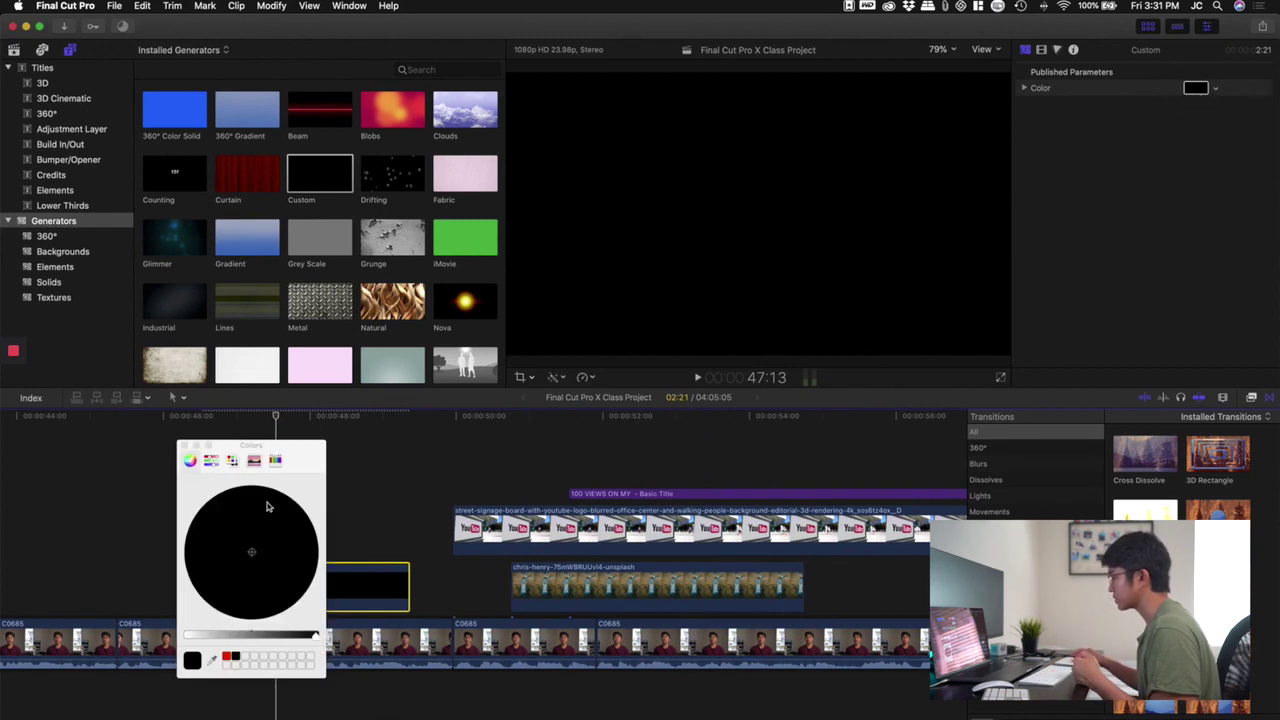
drag(240, 630, 170, 635)
click(288, 545)
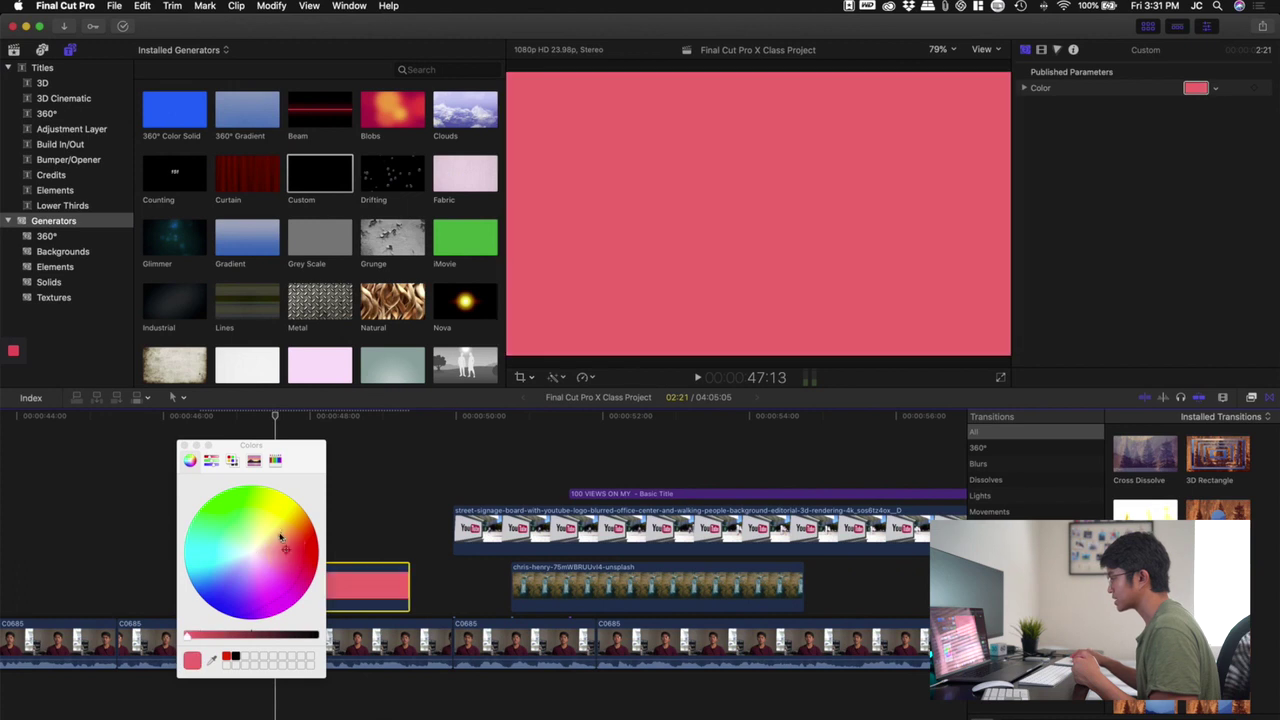
click(245, 525)
click(216, 551)
click(226, 582)
click(285, 564)
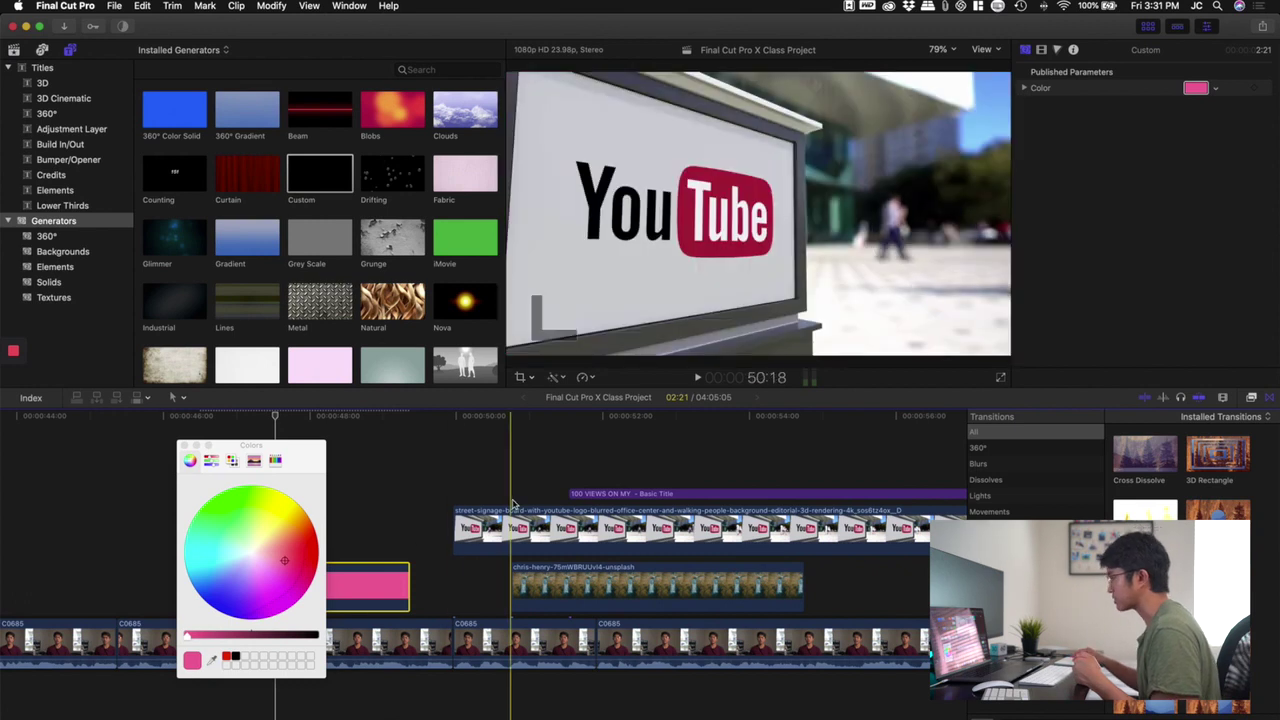
Step: Recolor the Custom generator with the red sampled from the YouTube logo and shift the clip slightly earlier on the timeline
click(507, 515)
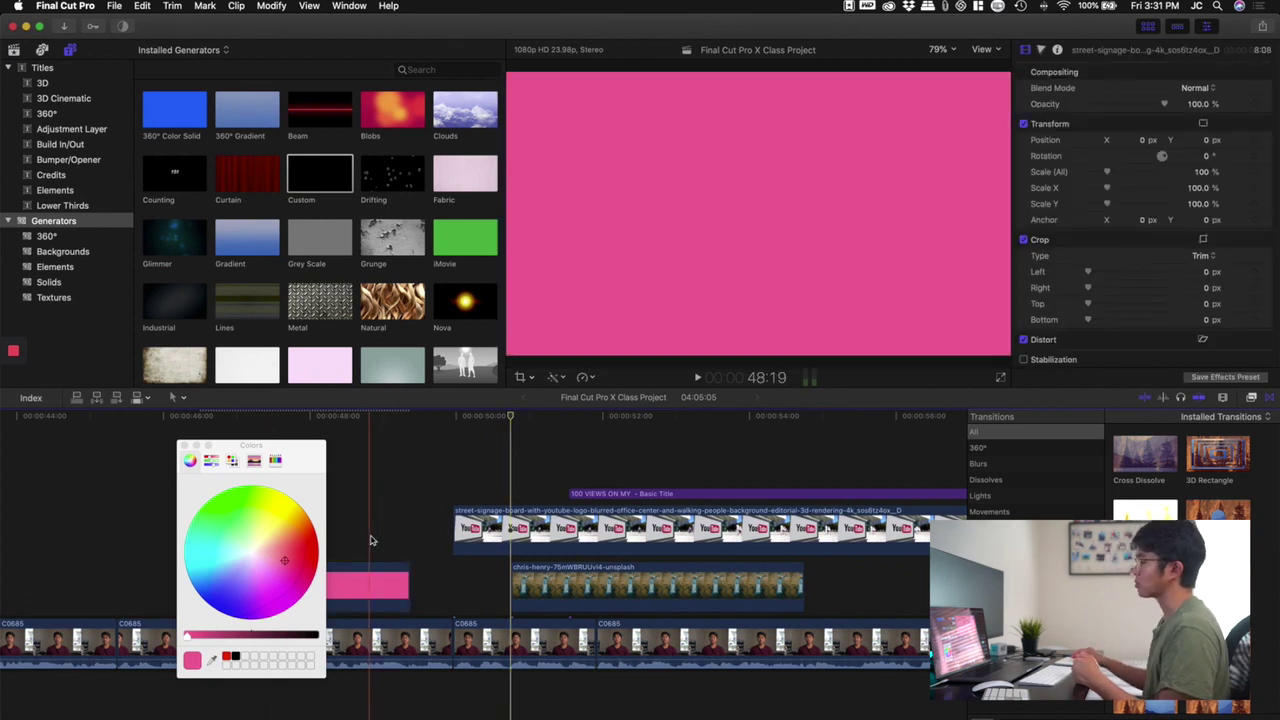
click(369, 585)
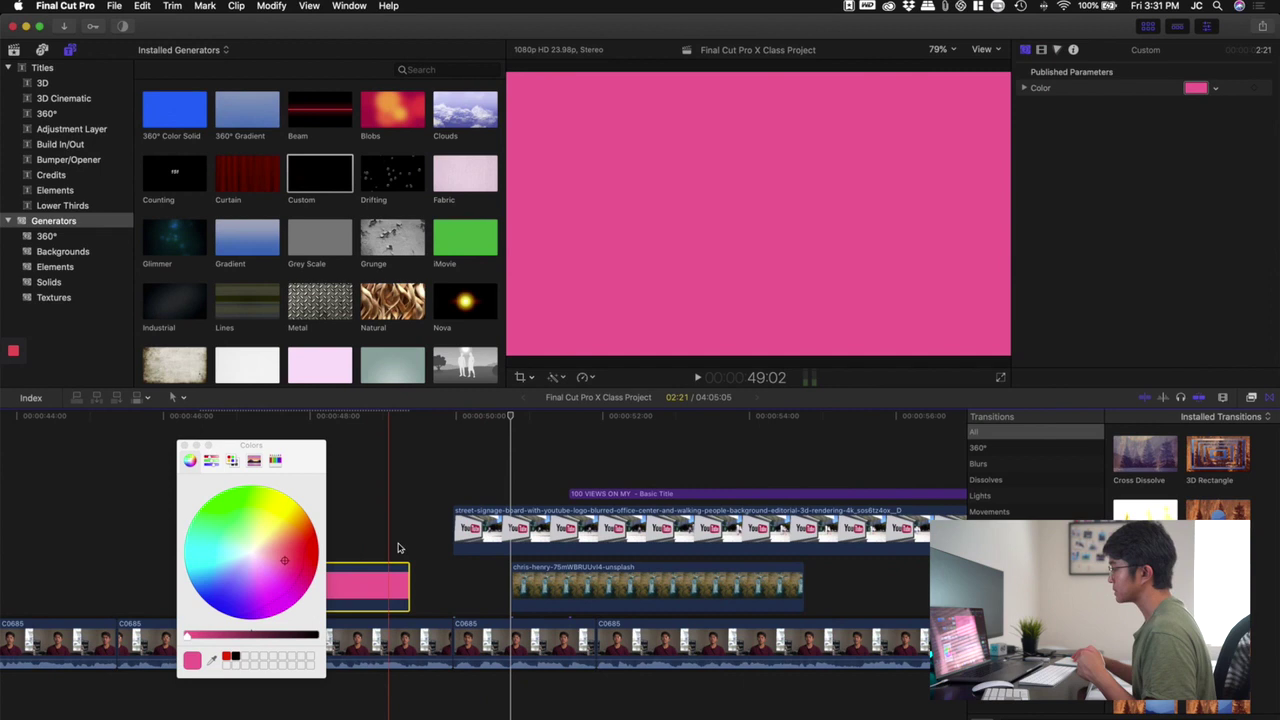
click(492, 525)
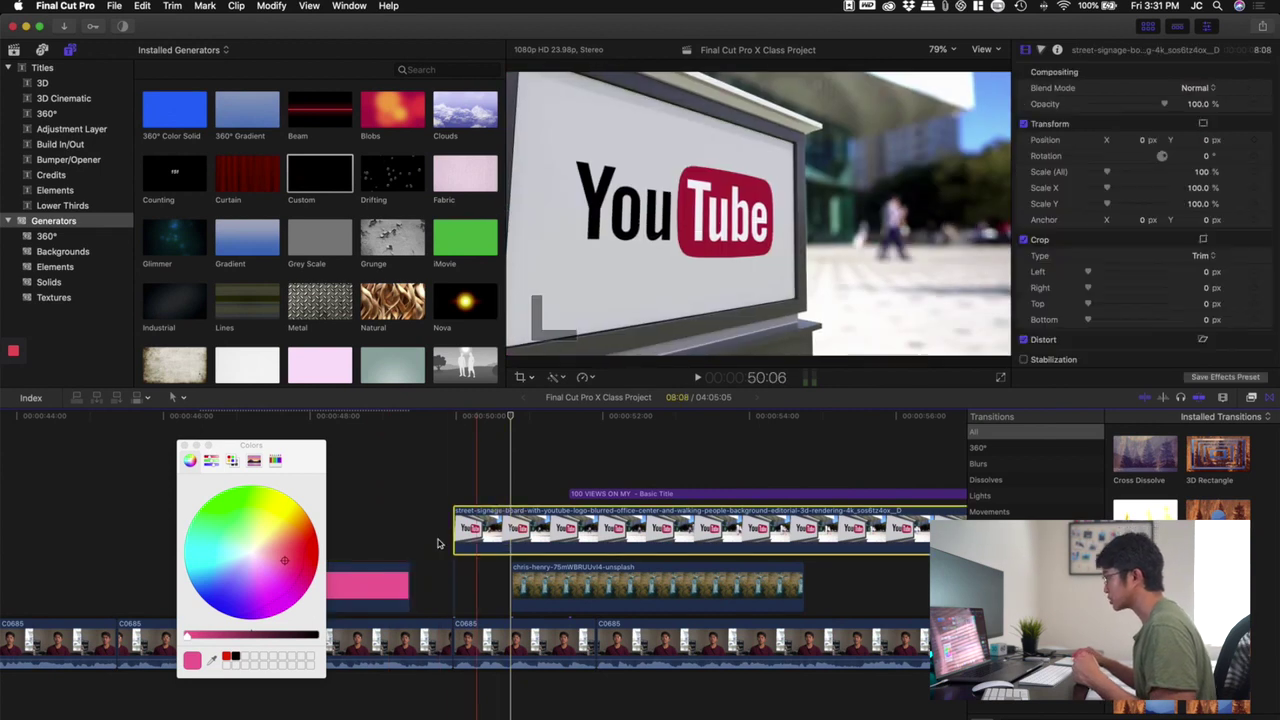
click(386, 585)
click(211, 660)
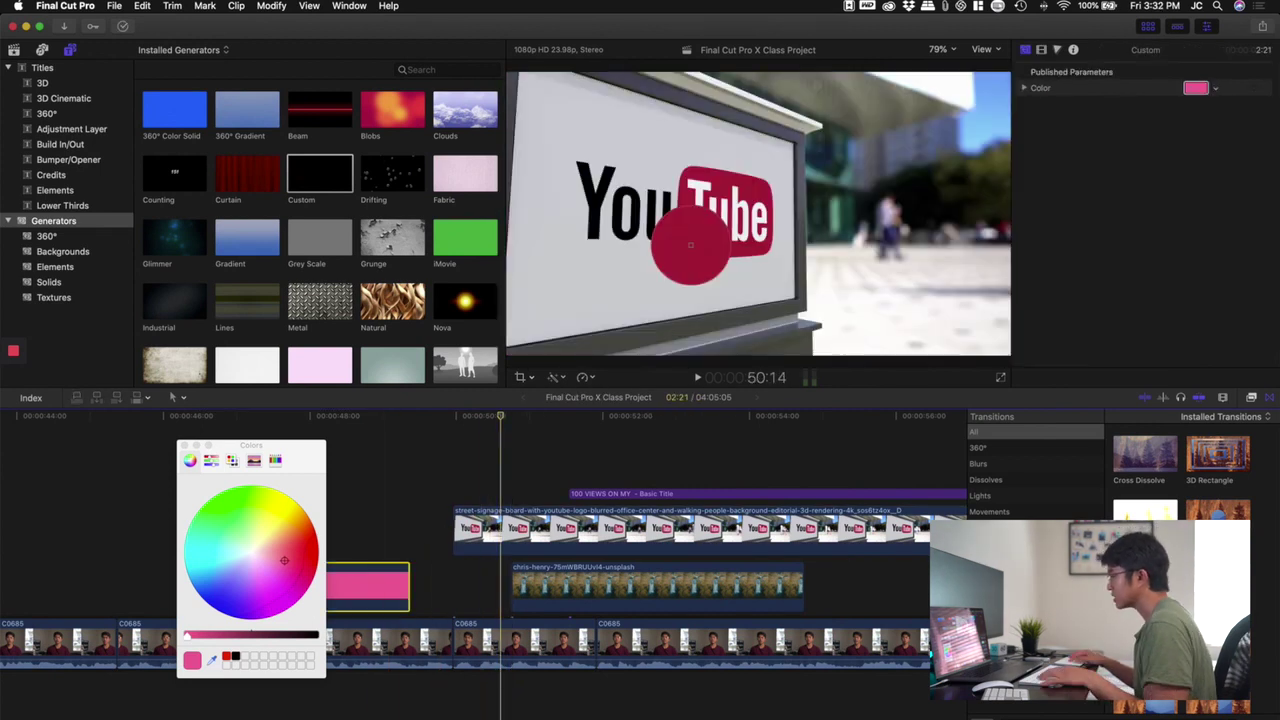
click(690, 250)
click(184, 445)
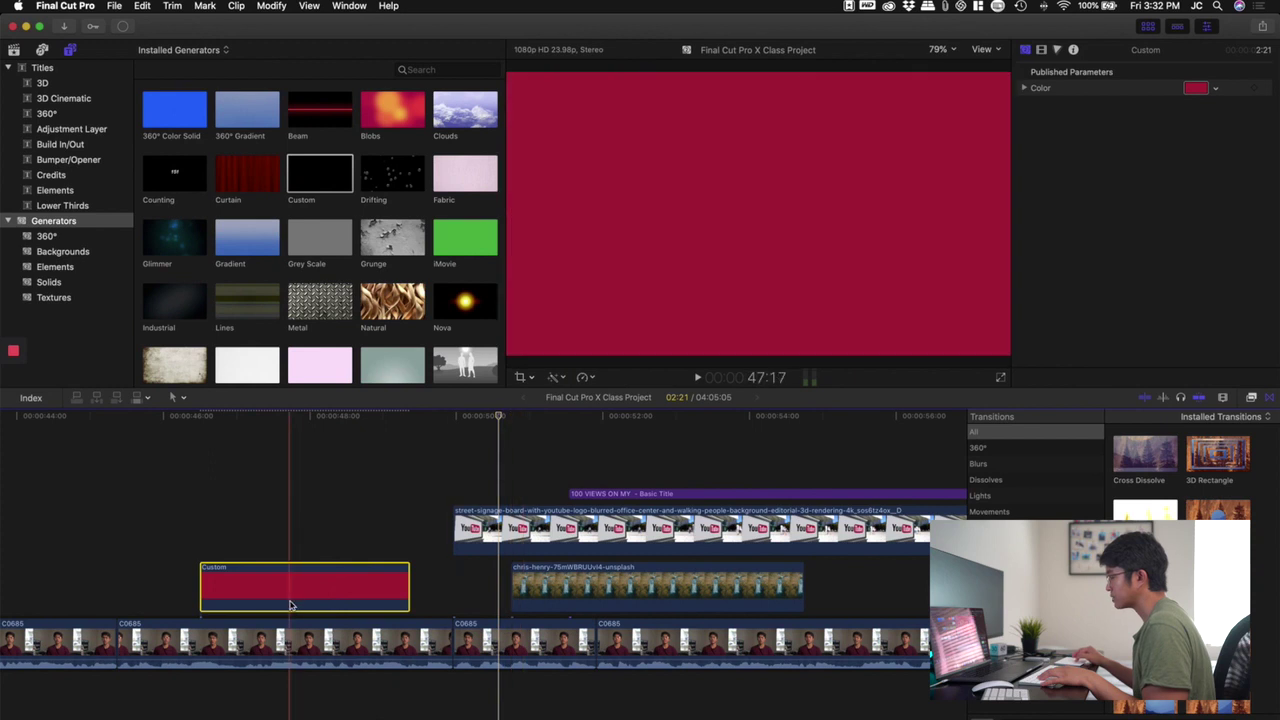
mouse_move(297, 597)
mouse_down()
mouse_move(509, 543)
mouse_move(523, 457)
mouse_move(300, 540)
mouse_move(290, 596)
mouse_up()
click(512, 528)
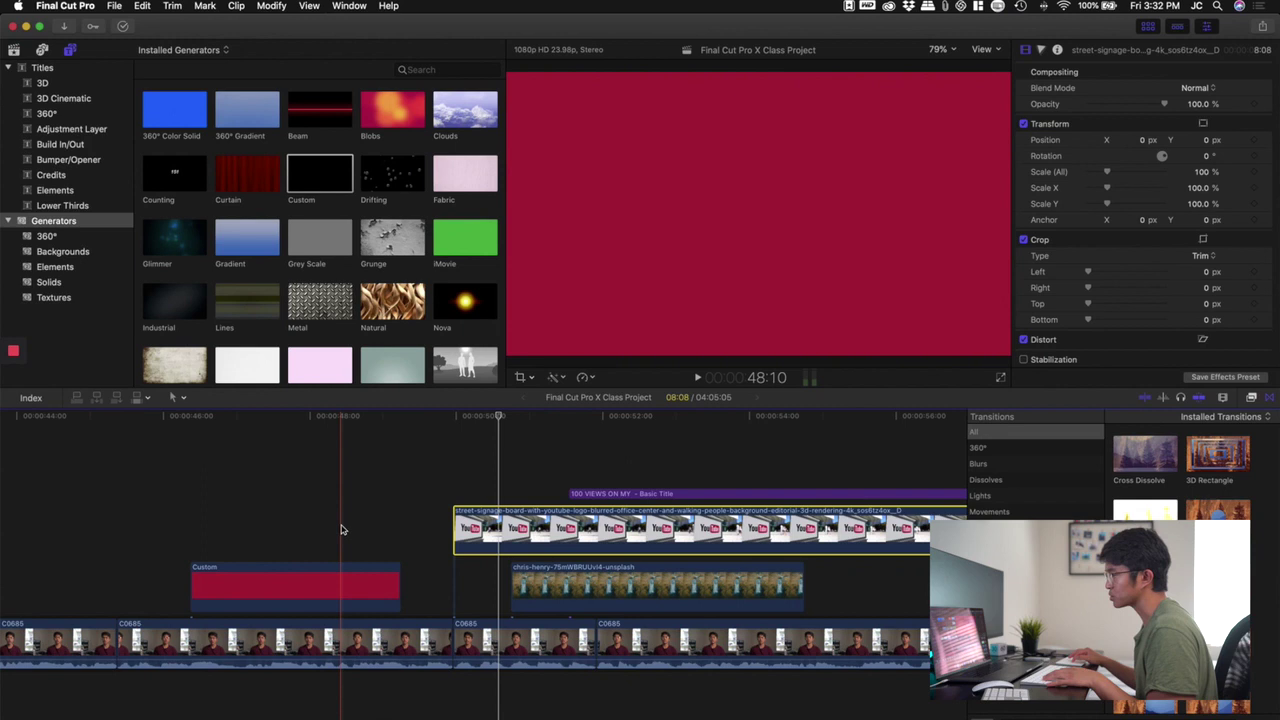
Step: Search the generators for "place" and add the Placeholder generator above the main storyline at about 1:00
scroll(340, 500, right, 10)
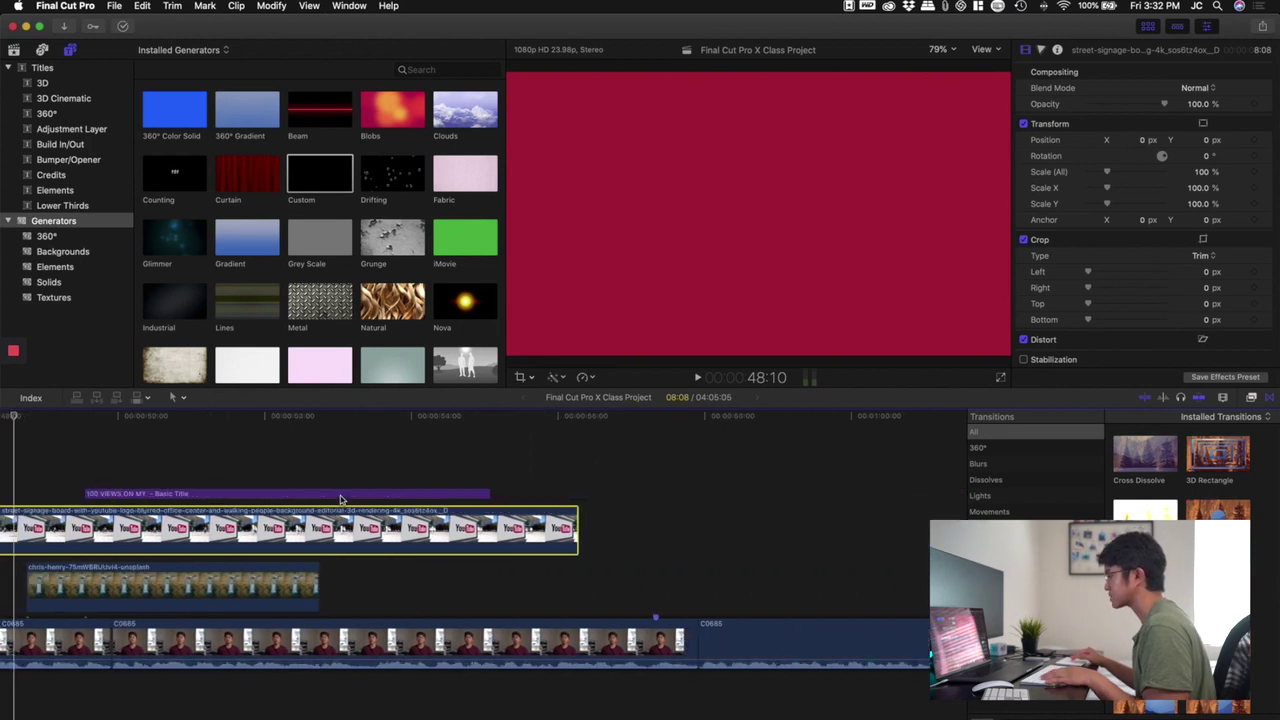
click(305, 240)
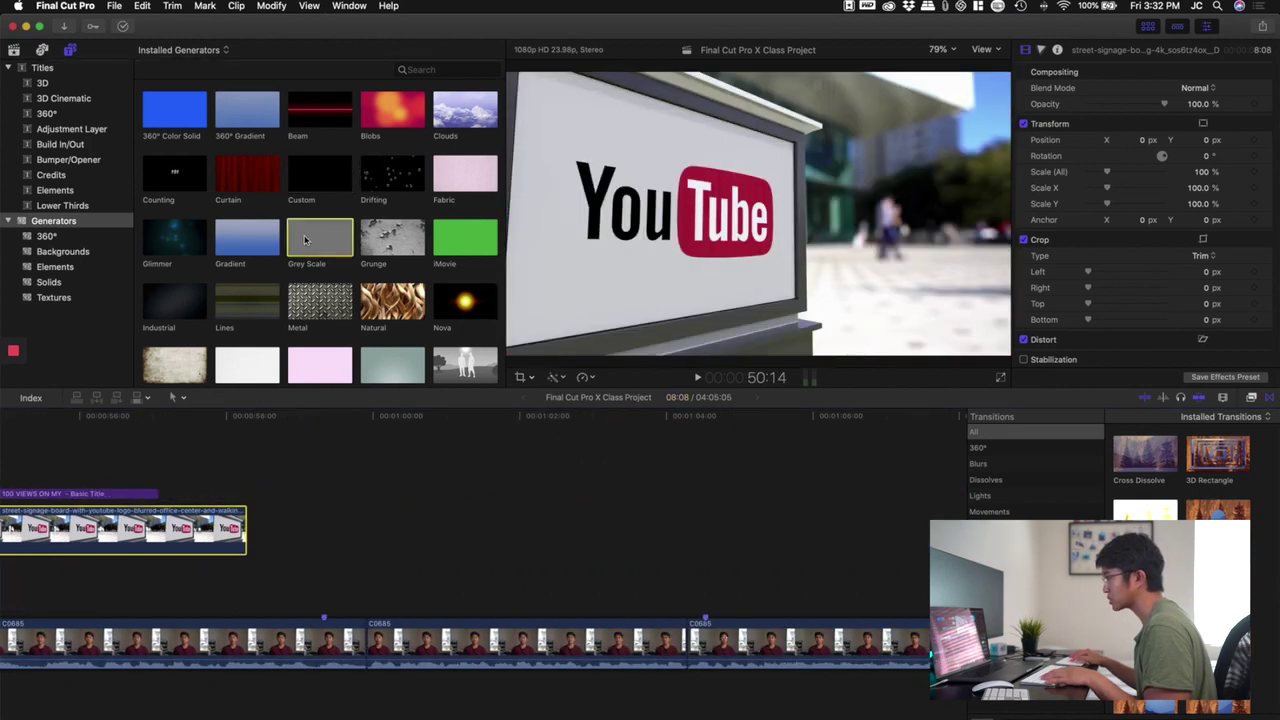
click(425, 73)
text(place)
drag(174, 108, 352, 518)
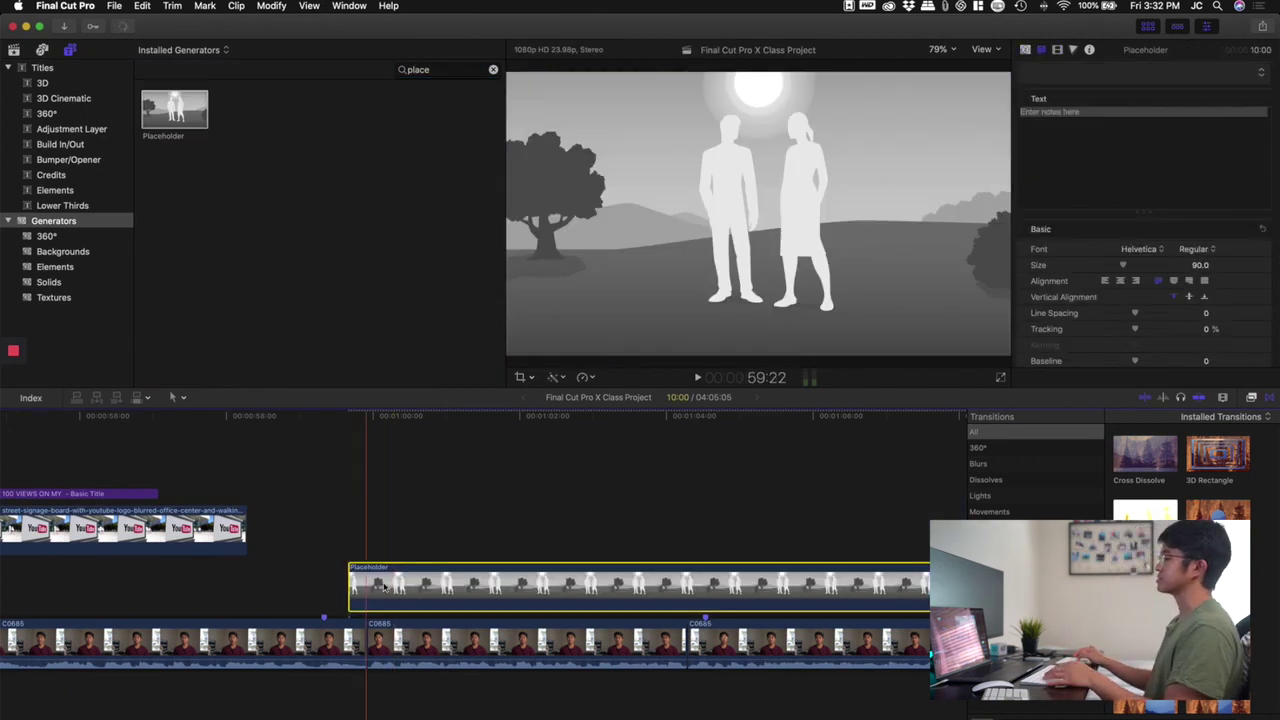
Step: Trim the Placeholder's end to a length of 1:14 and insert it between two C0685 clips in the main storyline
key(alt+bracketright)
mouse_move(404, 580)
mouse_down()
mouse_move(404, 625)
mouse_move(405, 605)
mouse_up()
Step: Replace the Placeholder clip's note text with "My dog"
click(418, 640)
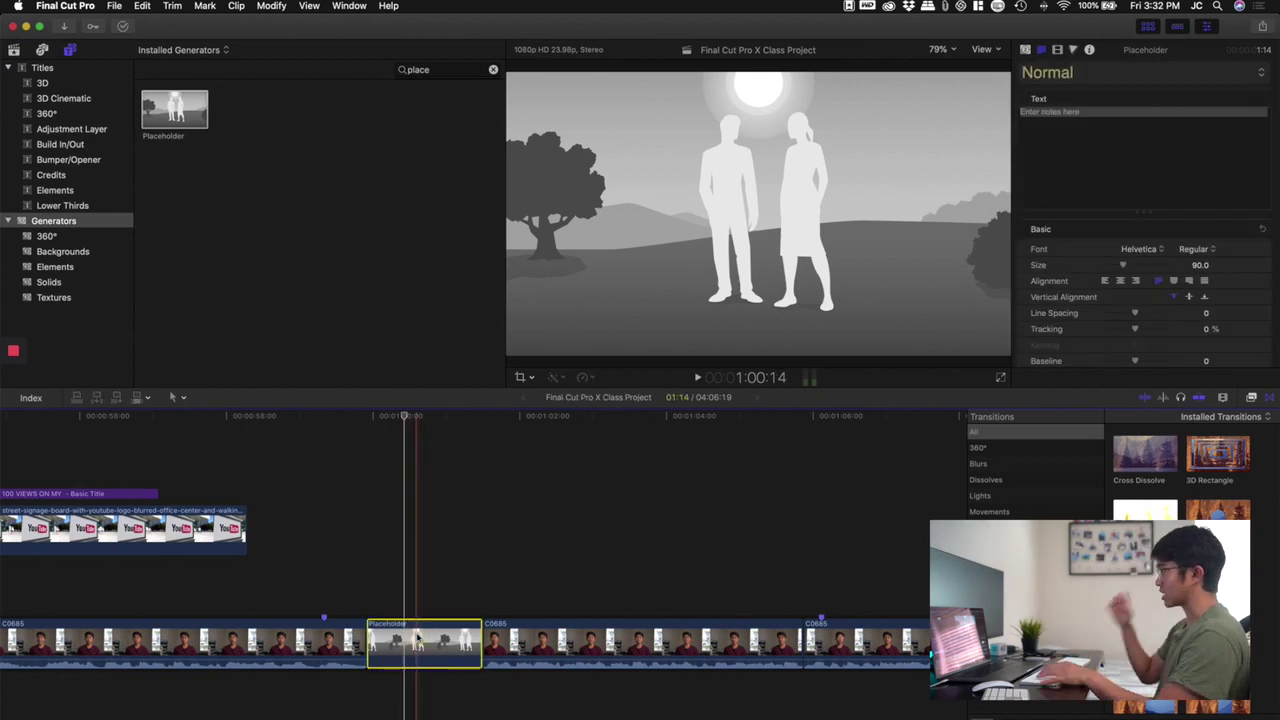
click(1064, 165)
key(BackSpace)
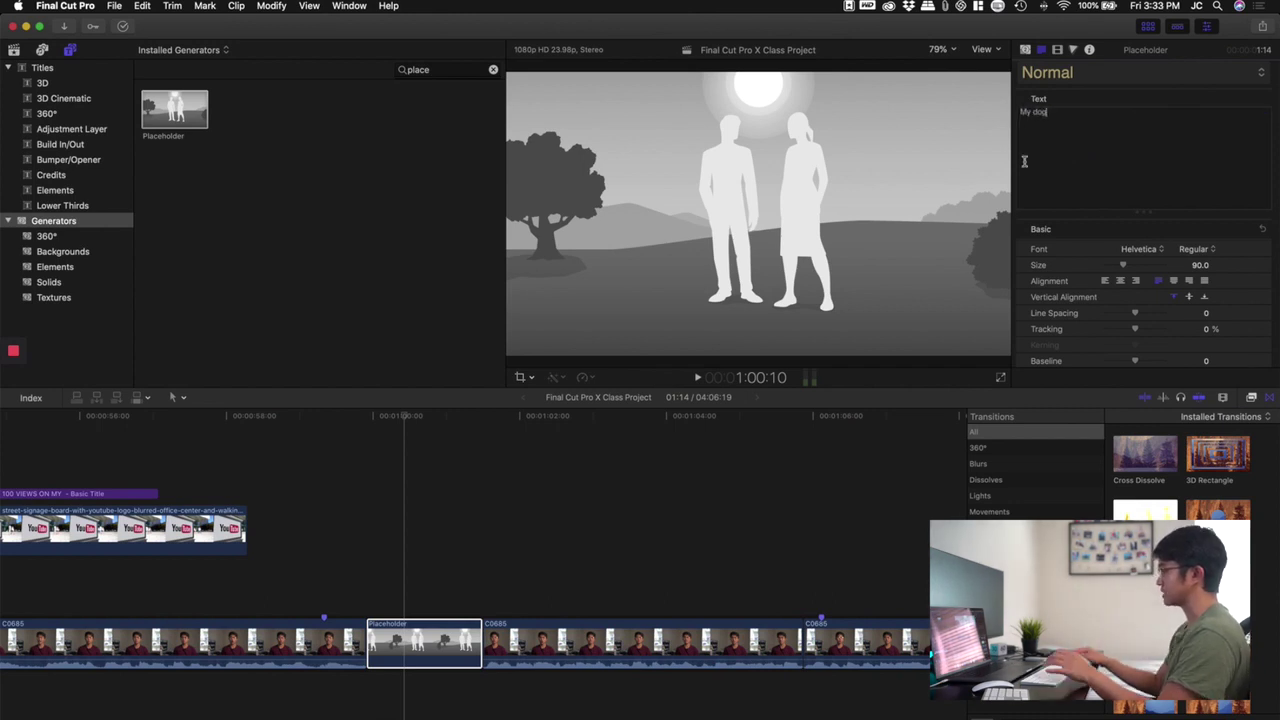
click(418, 615)
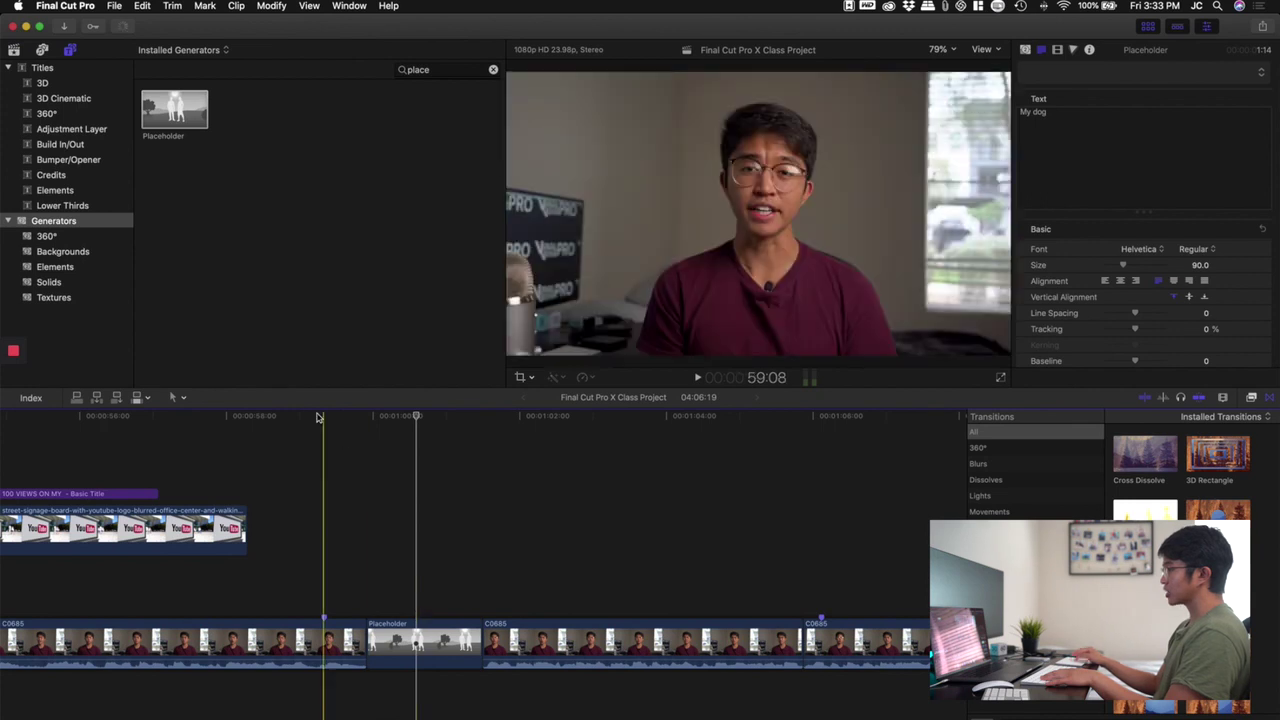
Step: Search the generators for "time" and add the Timecode generator above the main storyline, just after the Placeholder clip
click(427, 72)
key(BackSpace)
key(BackSpace)
key(BackSpace)
key(BackSpace)
key(BackSpace)
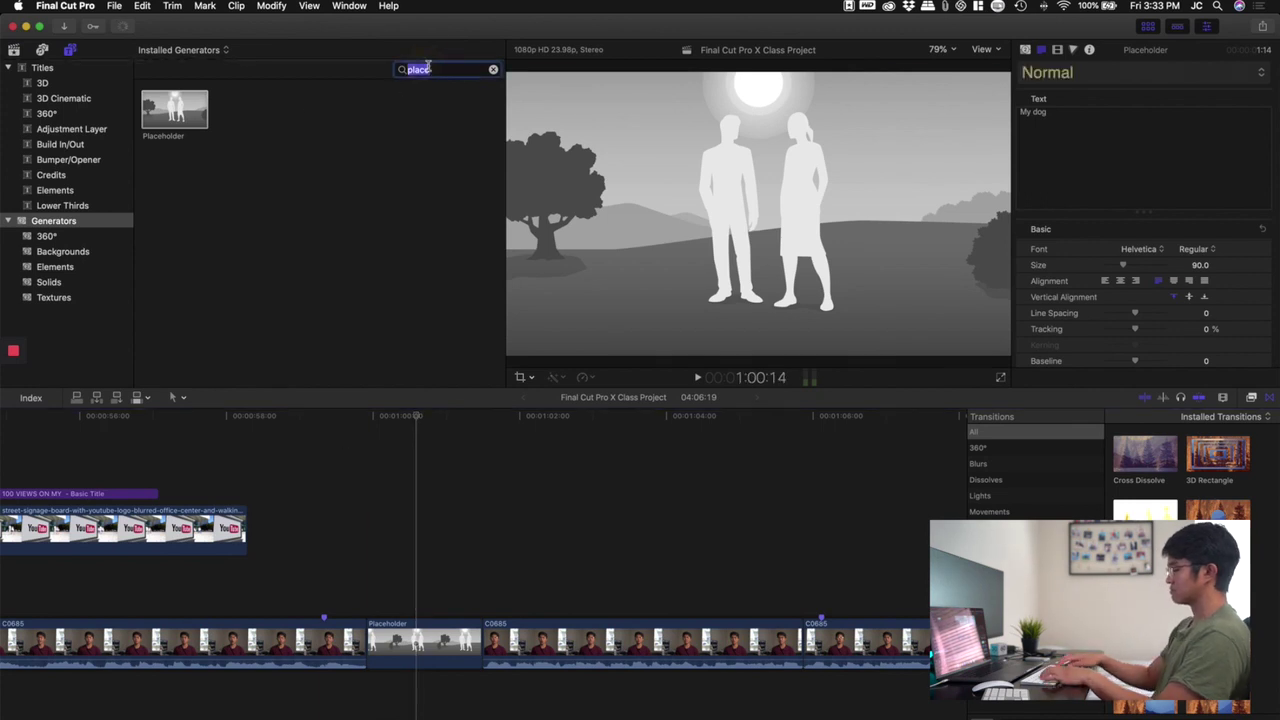
text(time)
drag(174, 122, 497, 540)
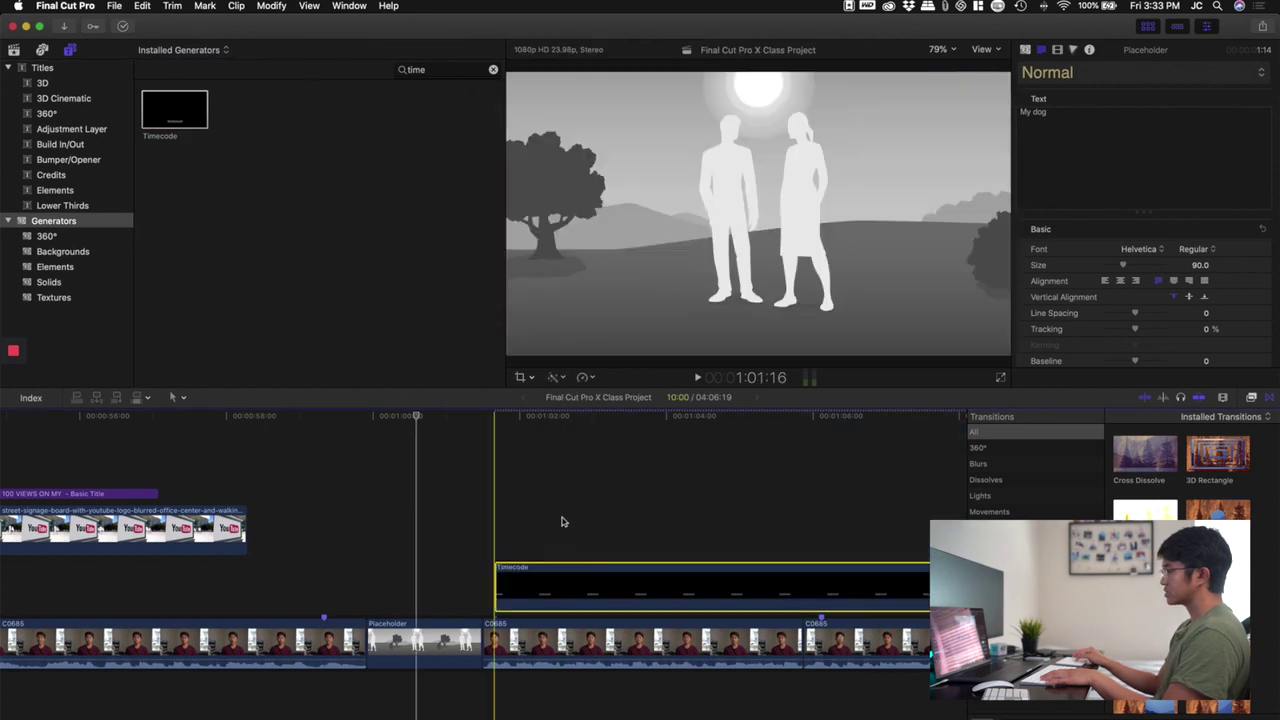
click(589, 514)
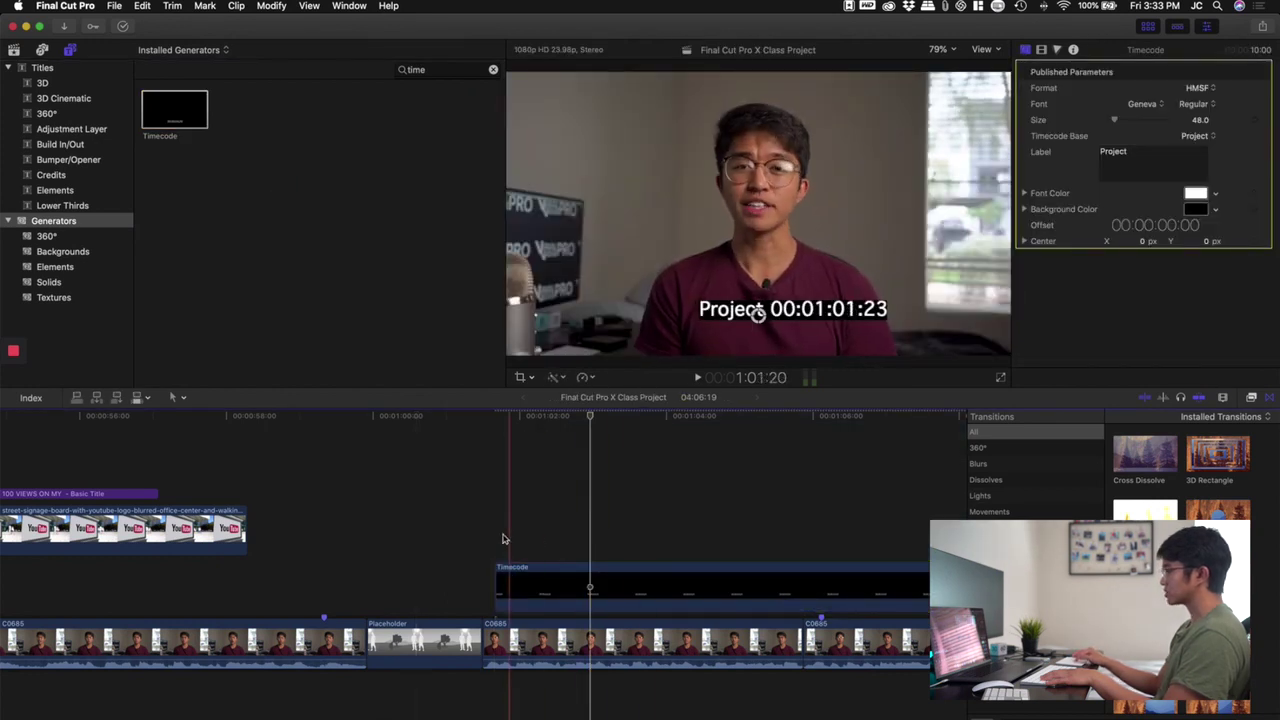
click(534, 543)
Step: Select the Timecode generator, inspect its Project label, and delete the clip from the timeline
click(537, 598)
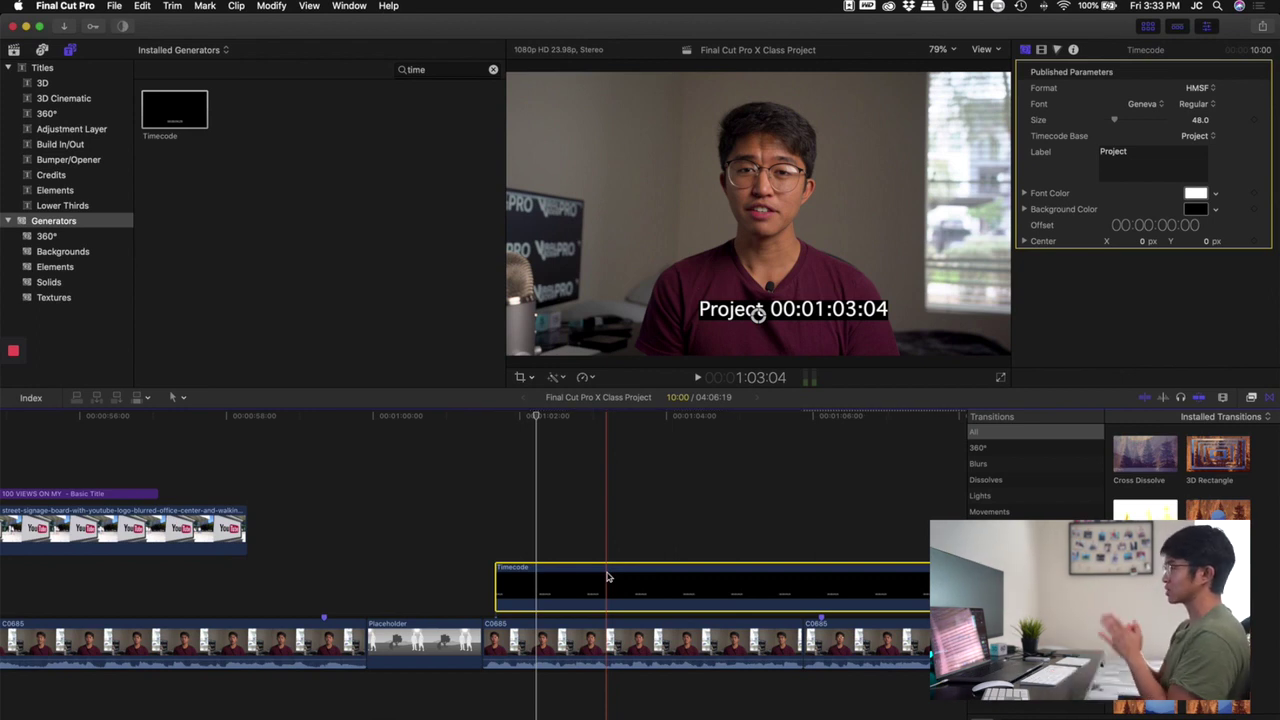
double_click(1104, 153)
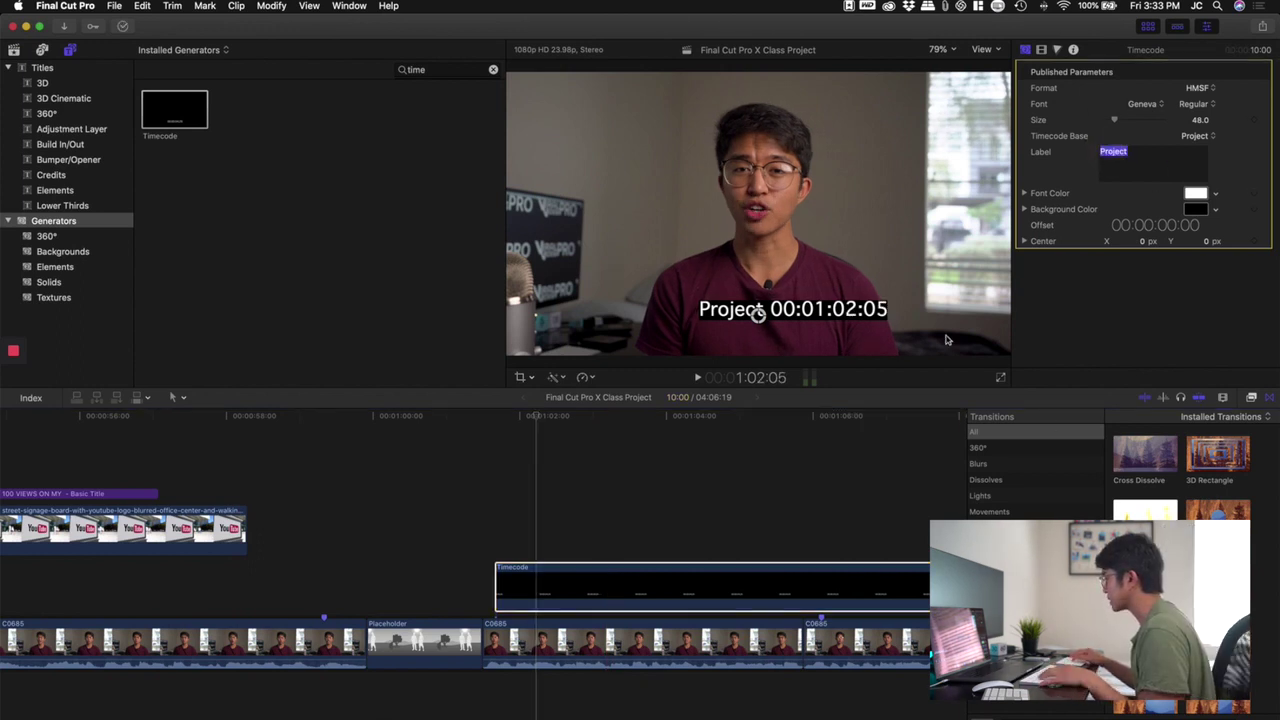
click(515, 580)
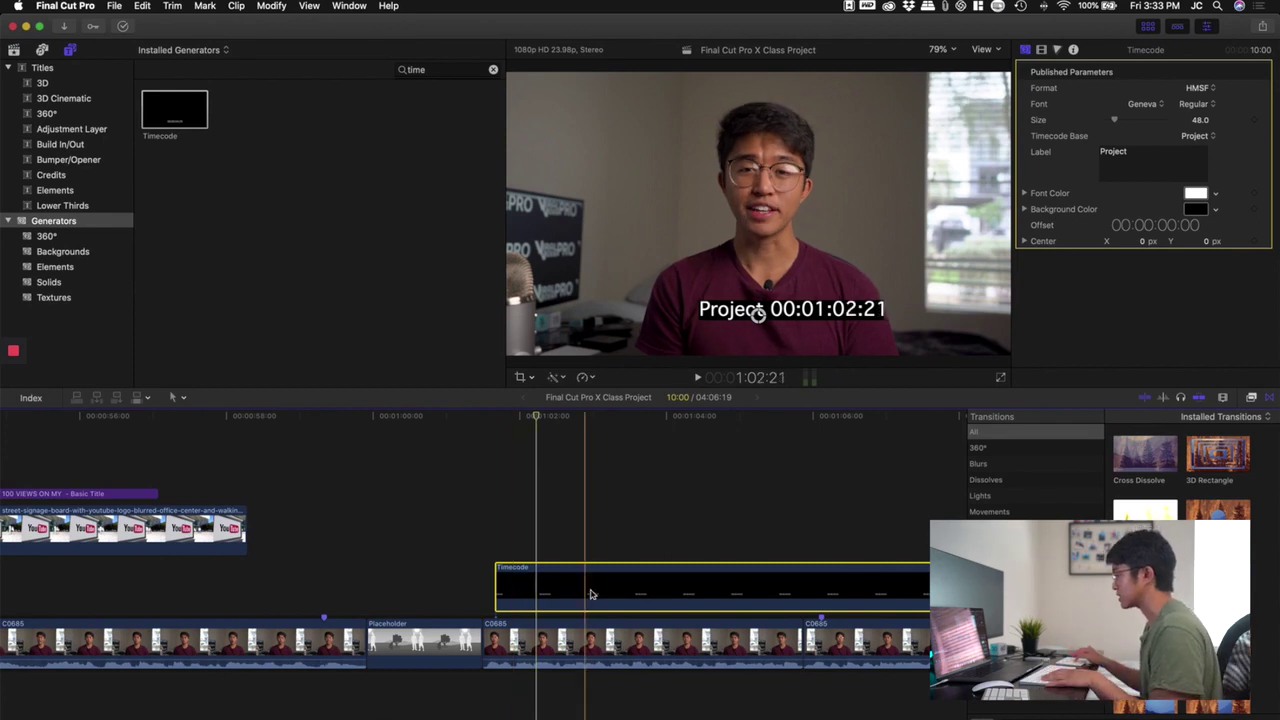
key(Delete)
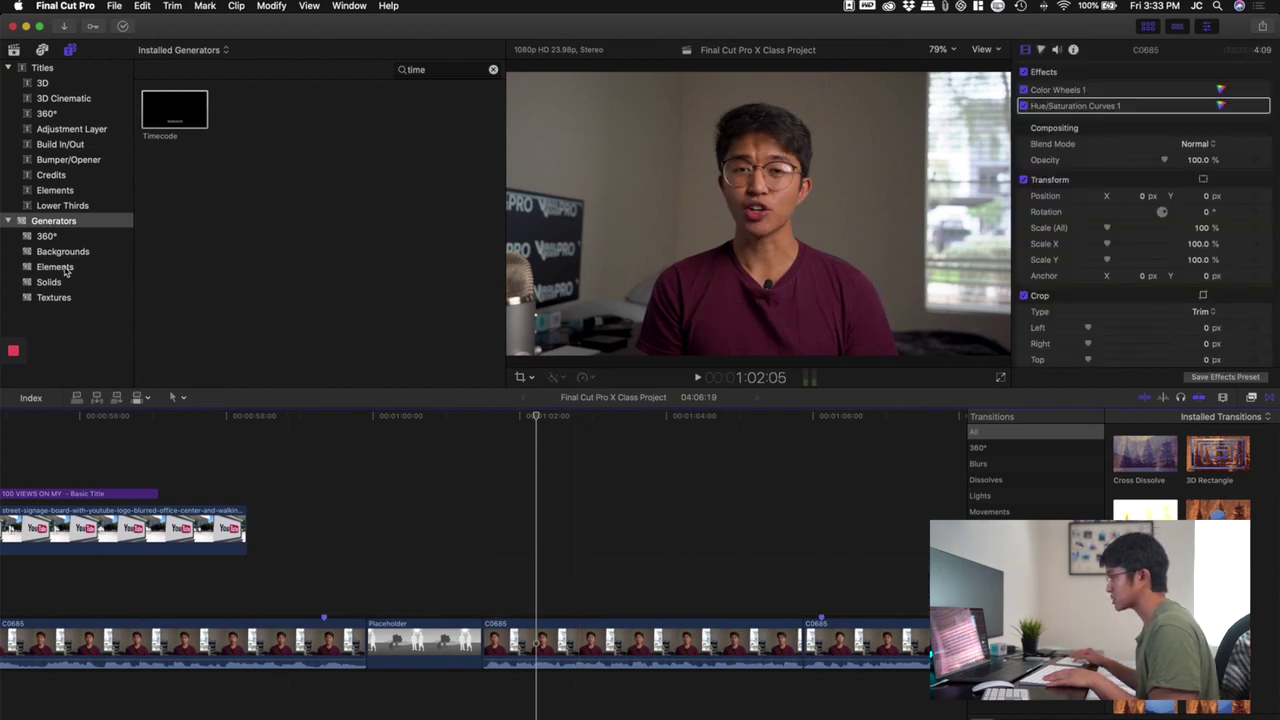
Step: Add the Shapes generator from the Elements category above the main storyline and shift it earlier to start just before the Placeholder clip
click(56, 267)
double_click(429, 71)
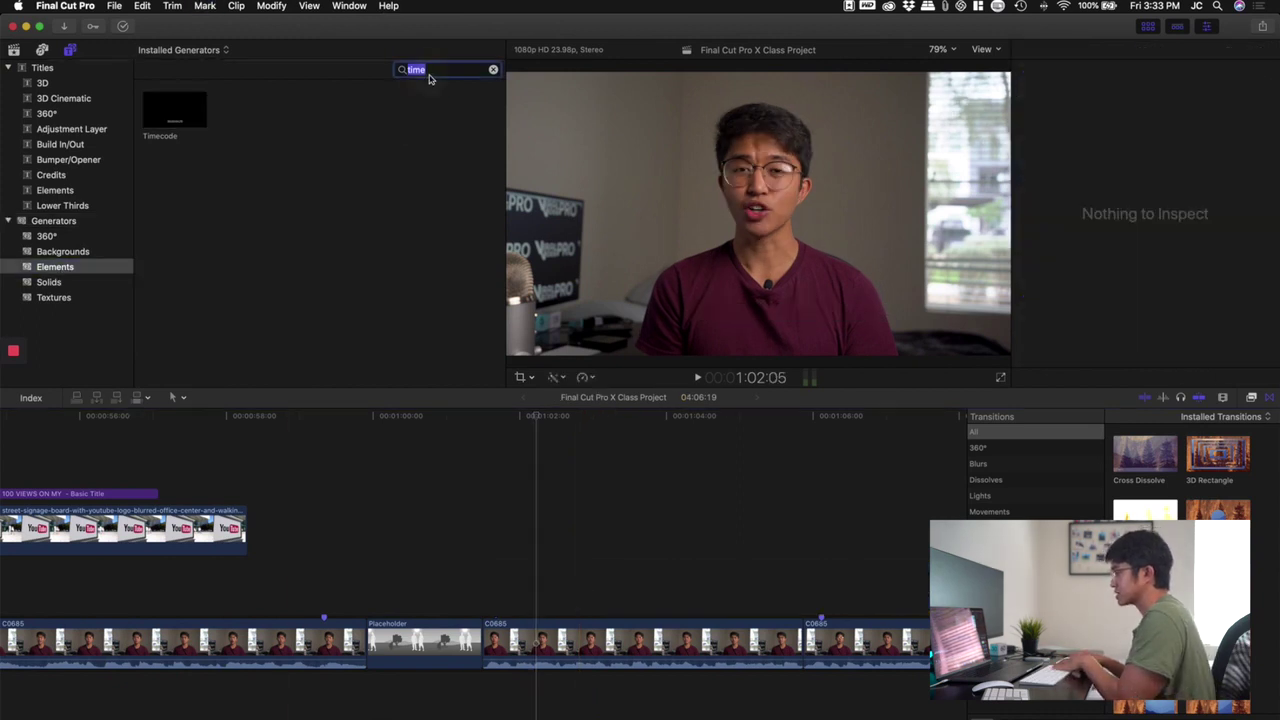
key(BackSpace)
drag(328, 115, 500, 498)
click(571, 585)
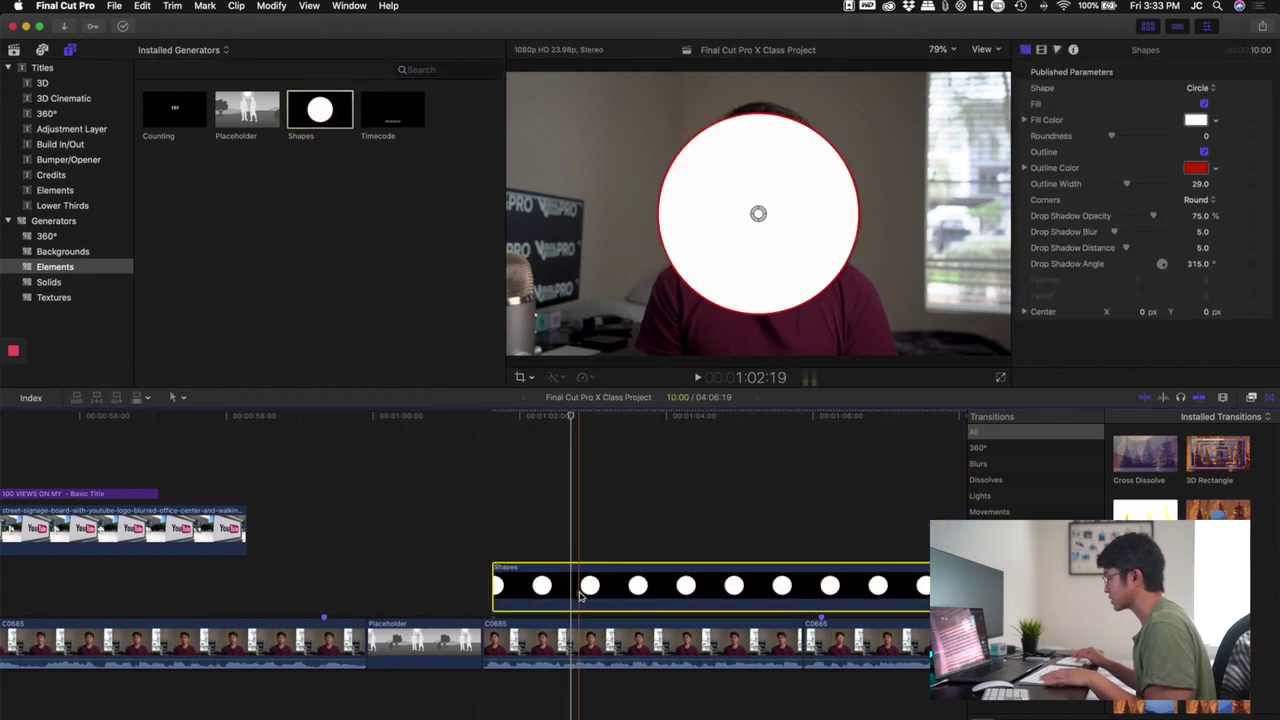
drag(494, 585, 359, 585)
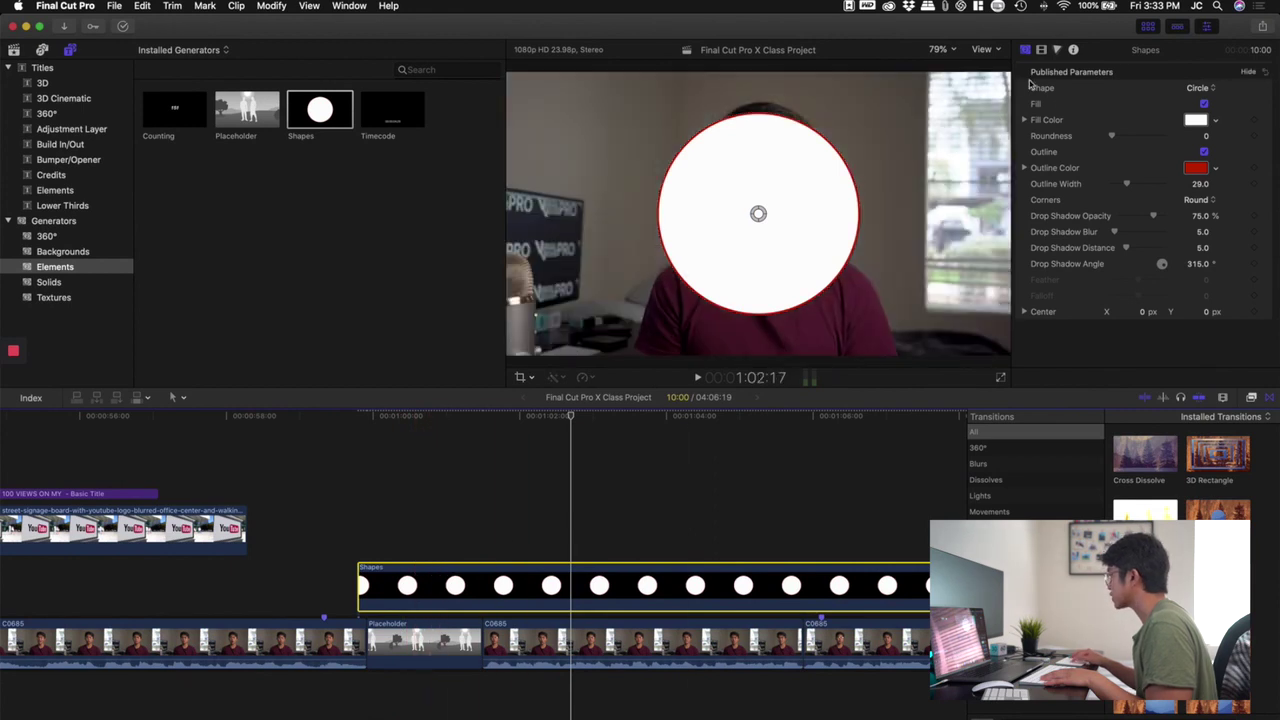
Step: Try other shapes for the Shapes generator, including Diamond, and settle on Arrow
click(1201, 89)
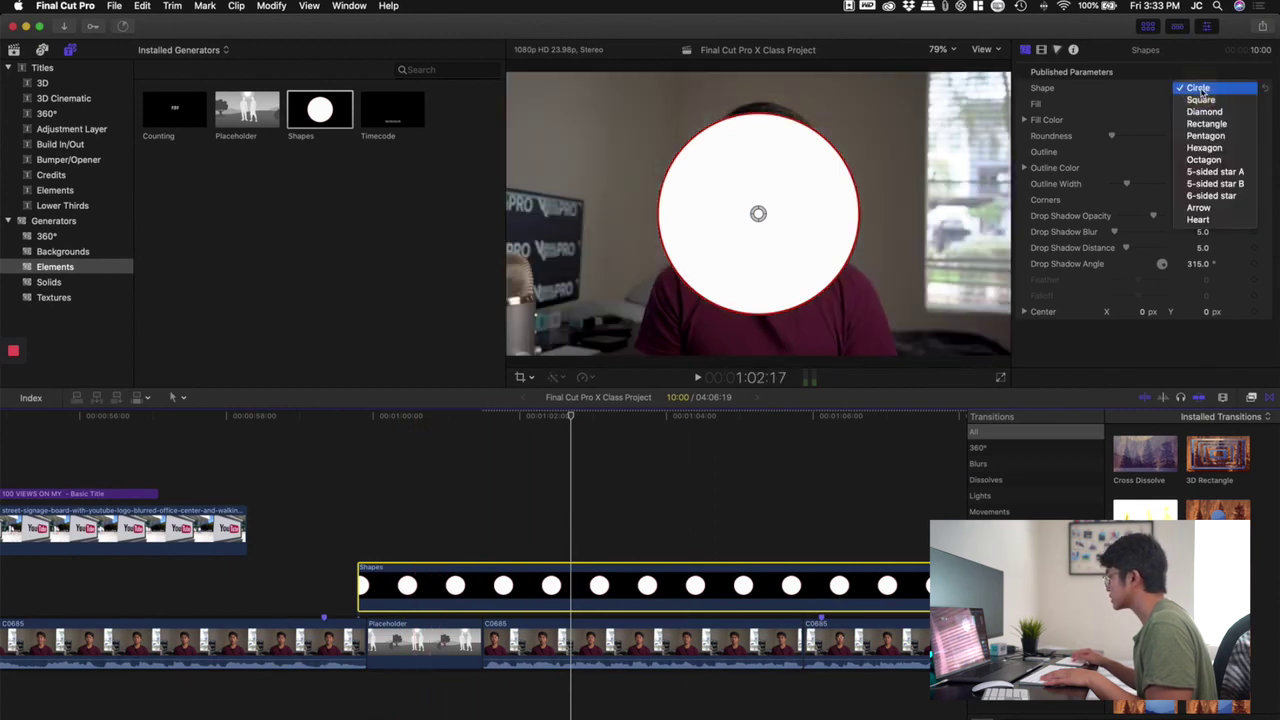
click(1196, 96)
click(1198, 89)
click(1195, 128)
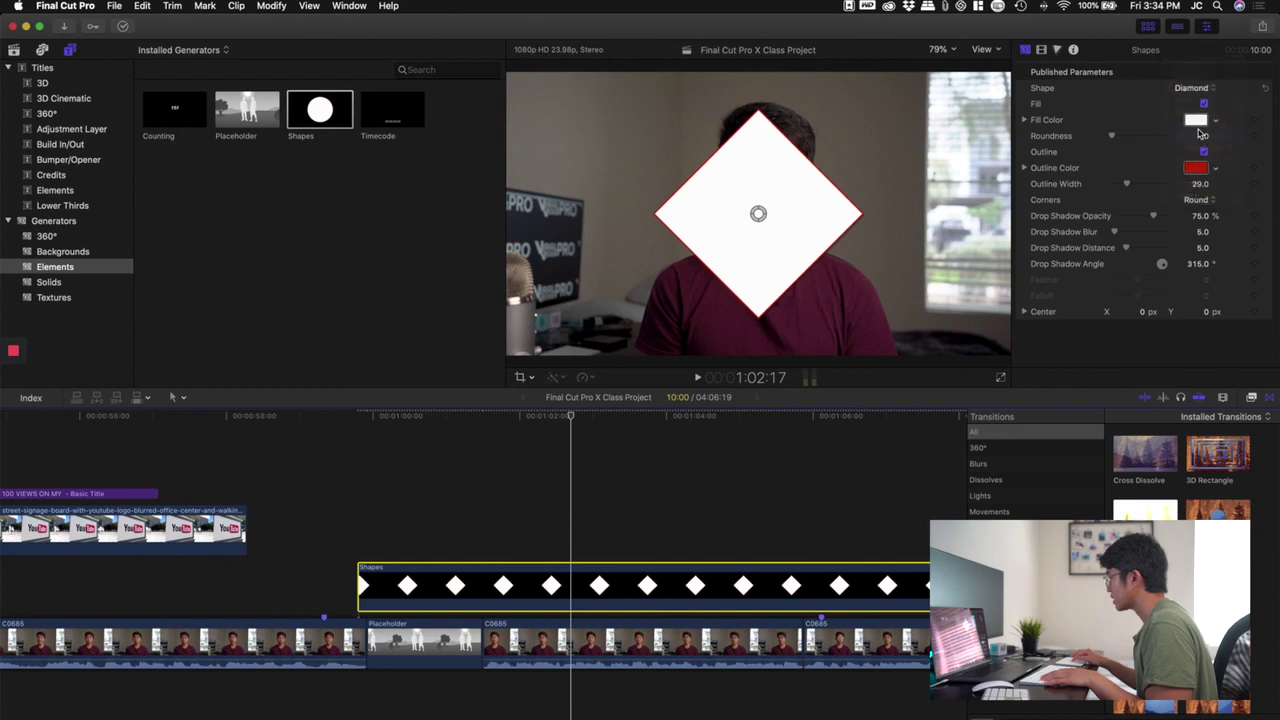
click(1206, 90)
click(1188, 135)
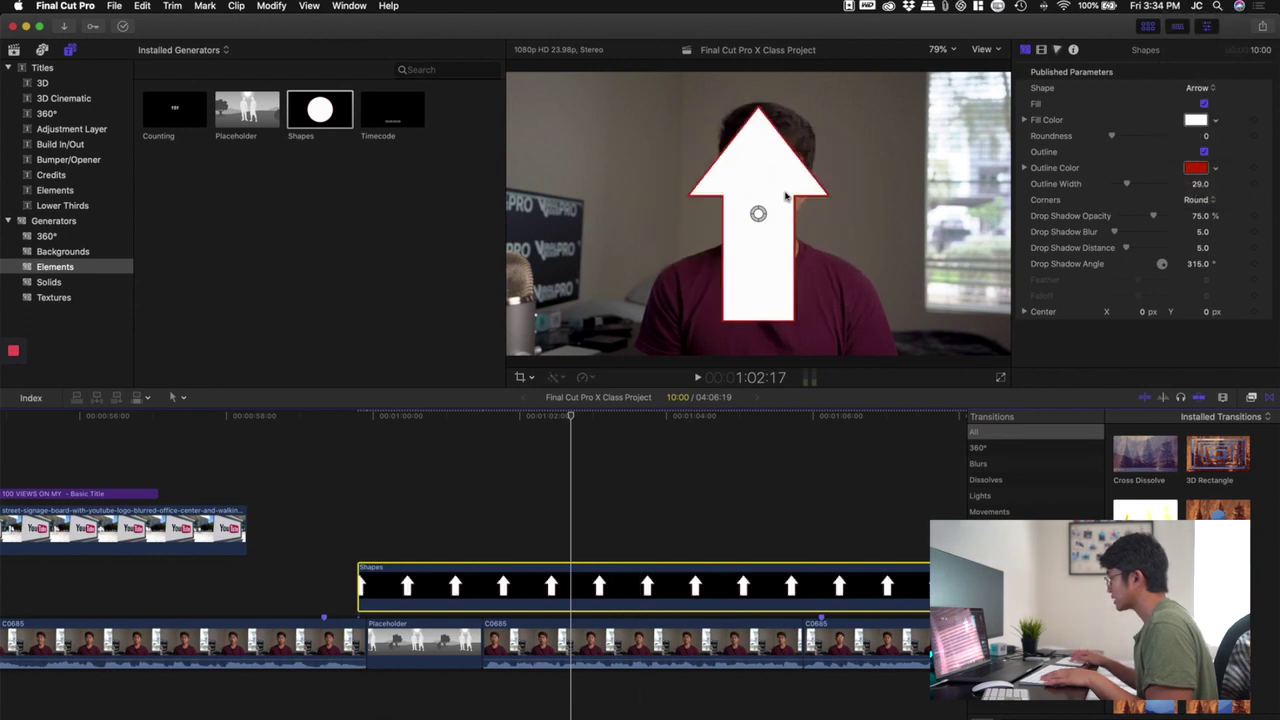
Step: Rotate the arrow clockwise so it points diagonally toward the upper right of the frame
click(1041, 50)
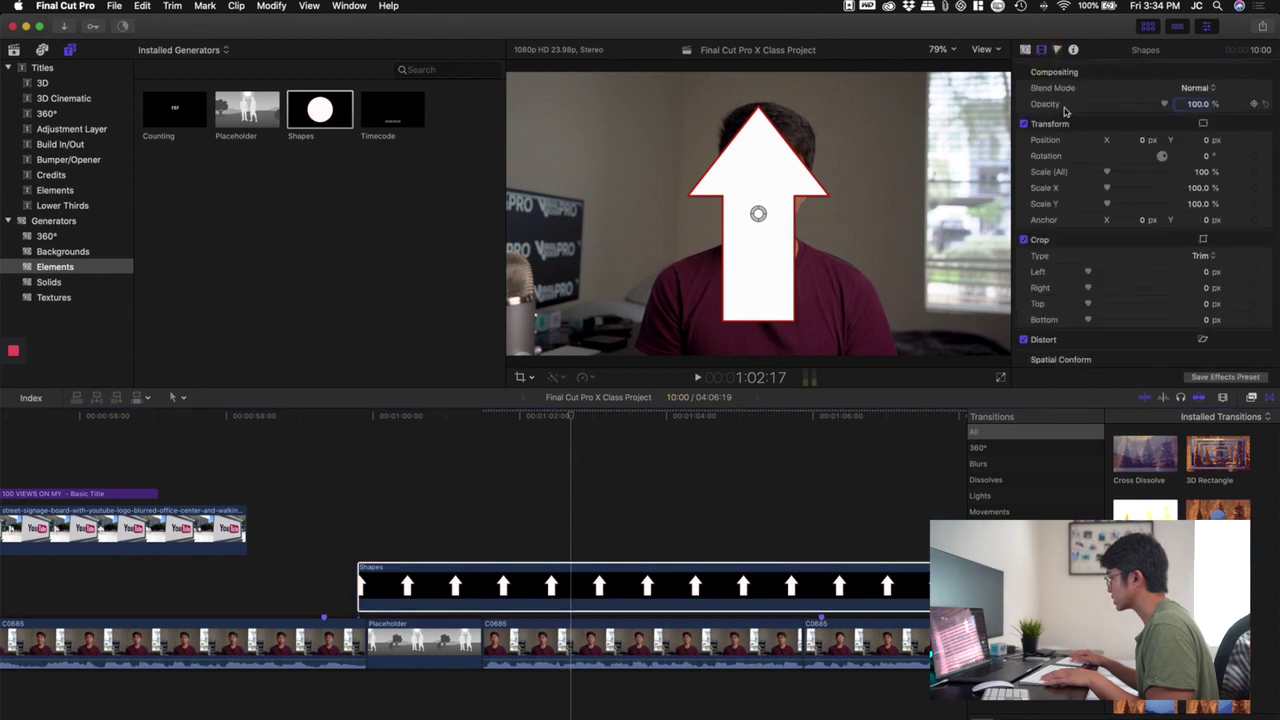
mouse_move(1161, 158)
mouse_down()
mouse_move(1170, 149)
mouse_move(1158, 174)
mouse_move(1168, 160)
mouse_up()
click(1025, 49)
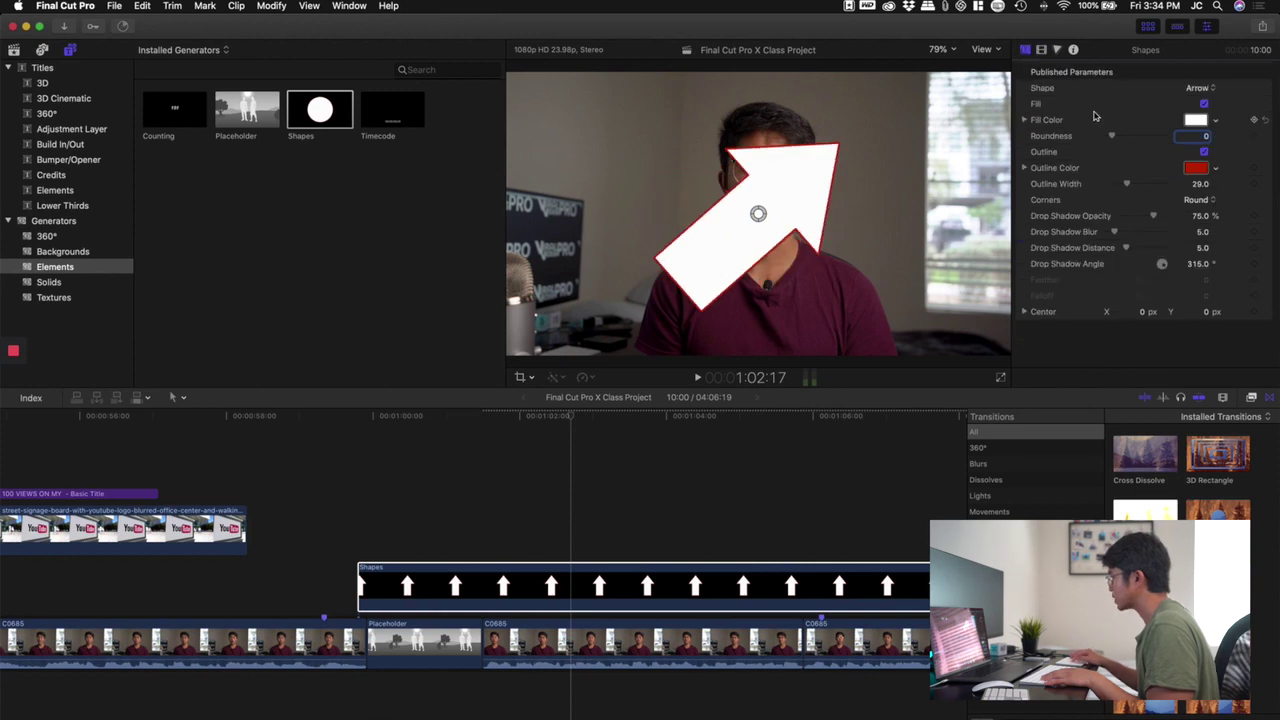
Step: Toggle the arrow's fill and outline off and back on to compare its look
click(1204, 104)
click(1204, 104)
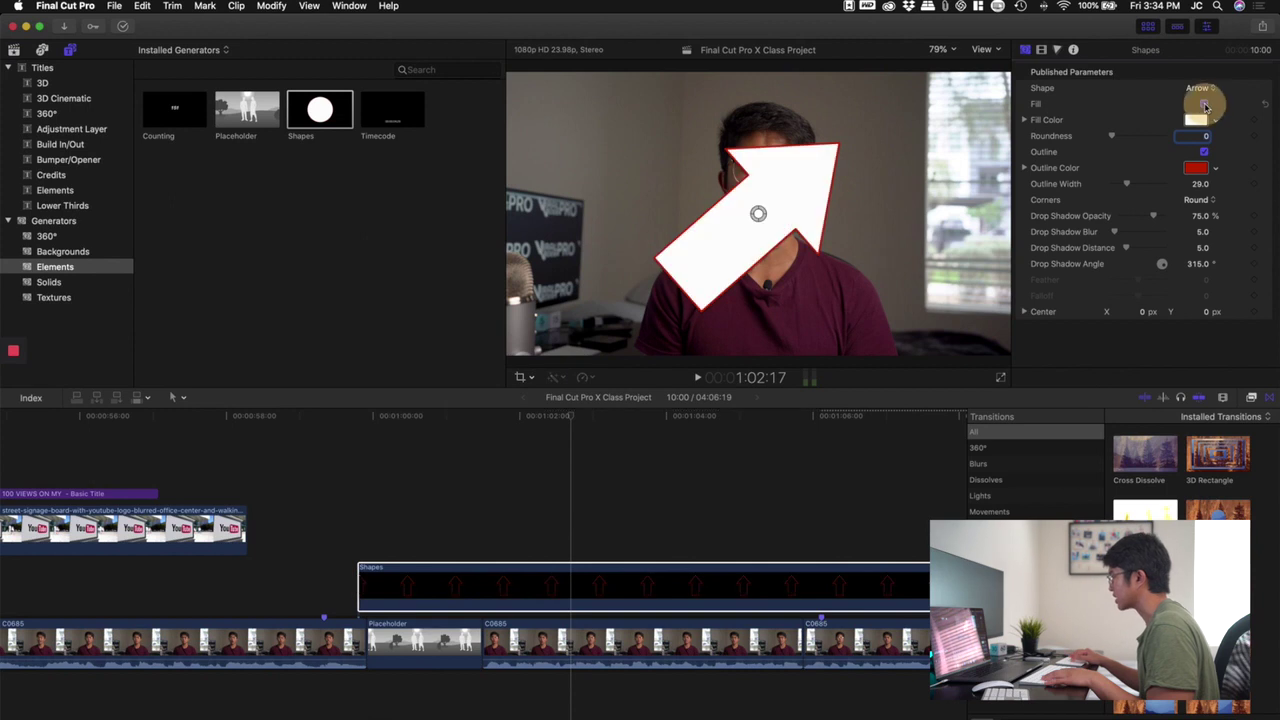
click(1204, 152)
click(1204, 152)
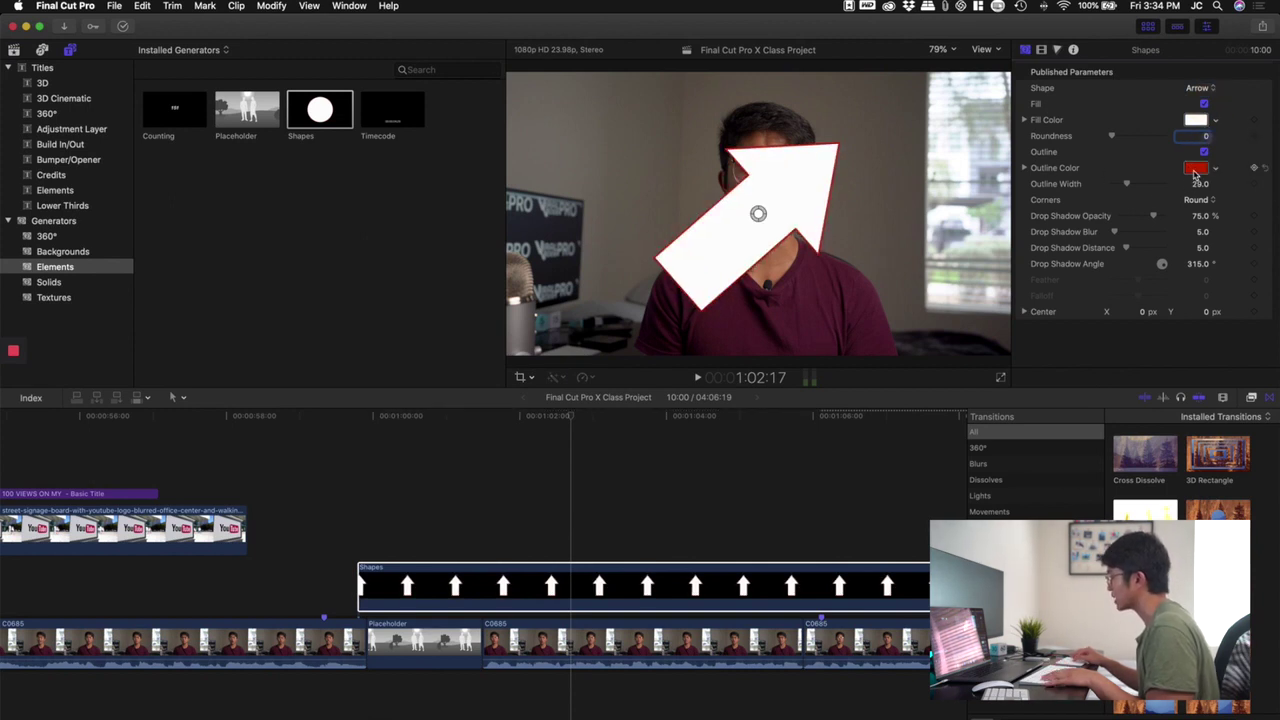
Step: Change the arrow's outline color to golden yellow and set its corners to Square
click(1195, 169)
click(273, 528)
click(287, 527)
click(1197, 200)
click(1205, 216)
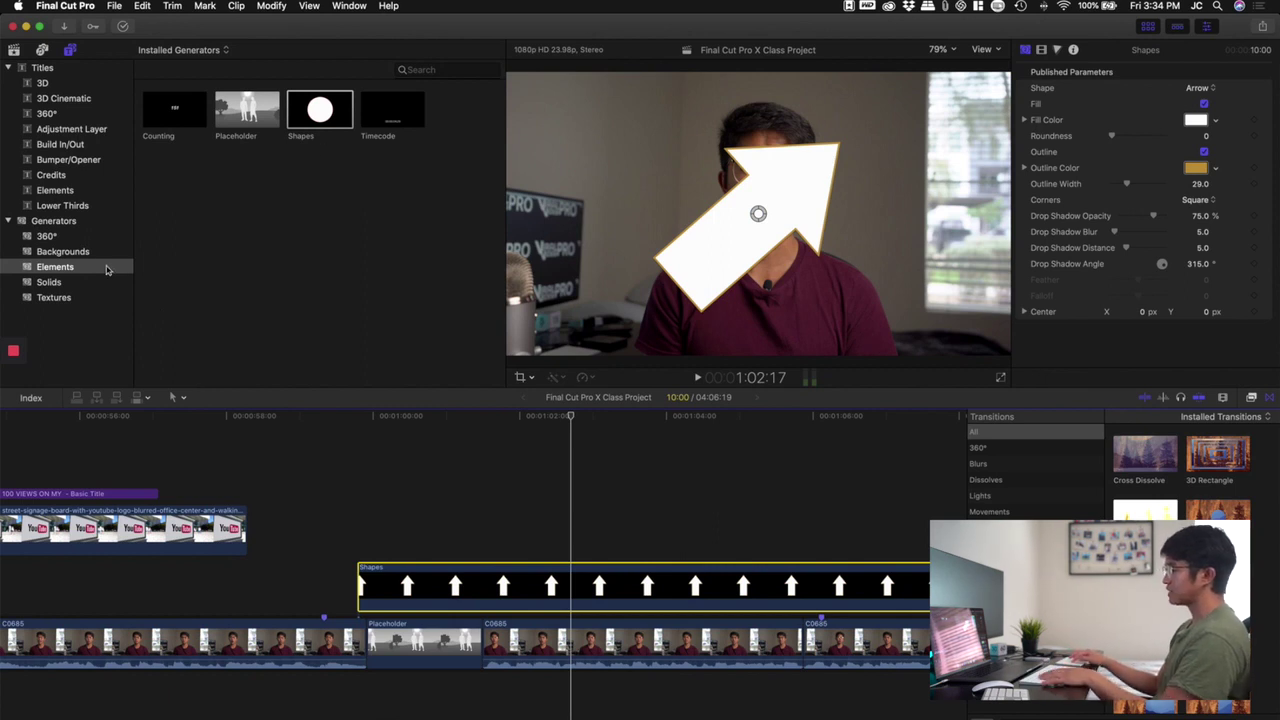
Step: Search all generators for "shape" and clear the search to list every generator again
click(85, 221)
click(439, 70)
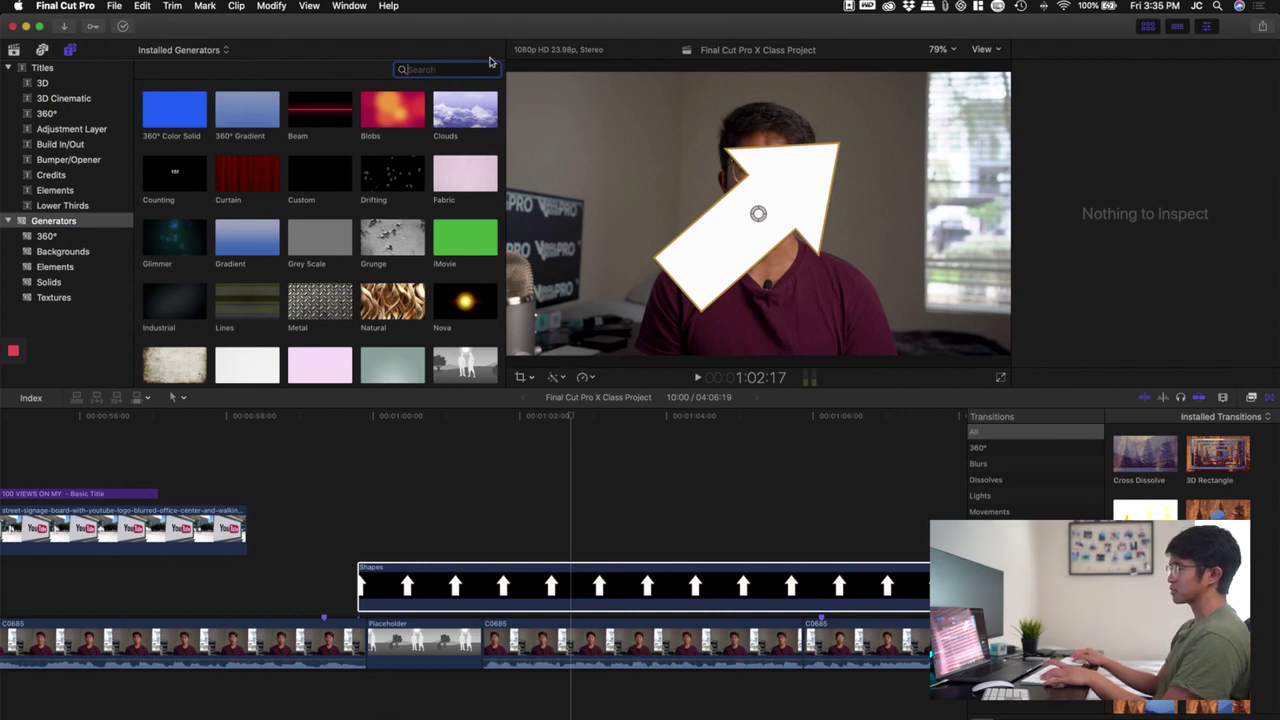
text(shap)
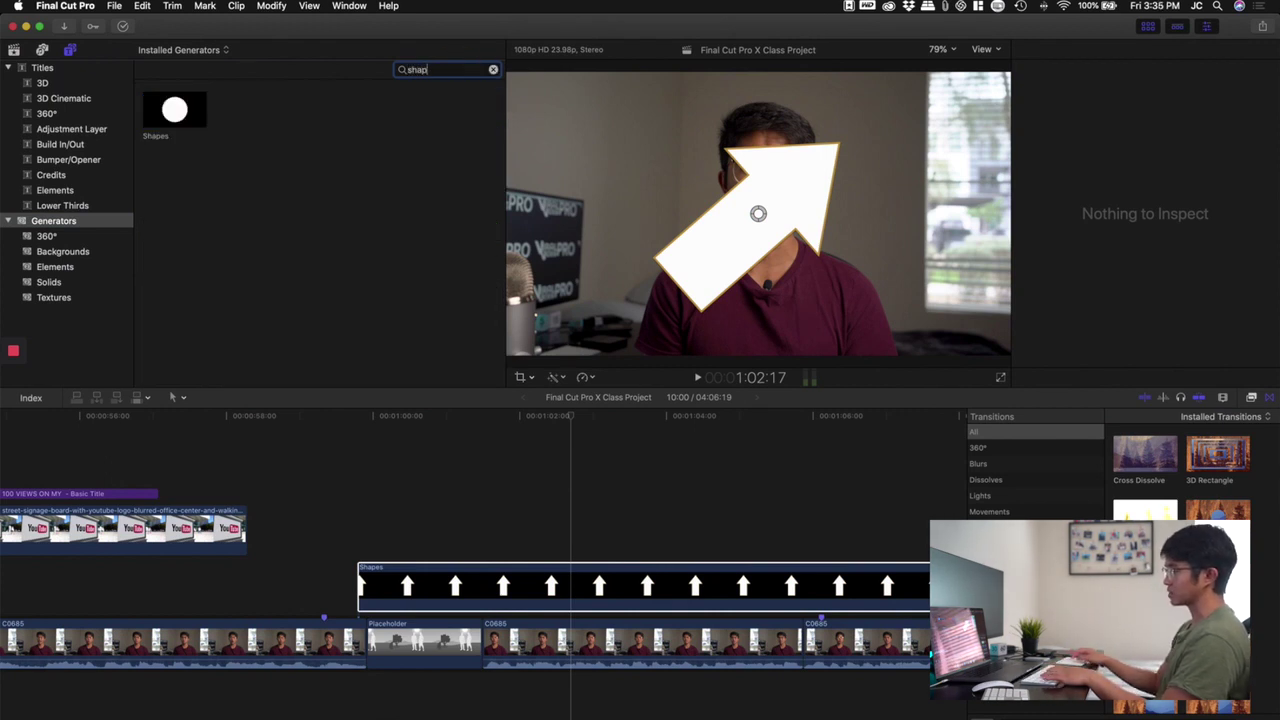
text(e)
double_click(454, 69)
key(BackSpace)
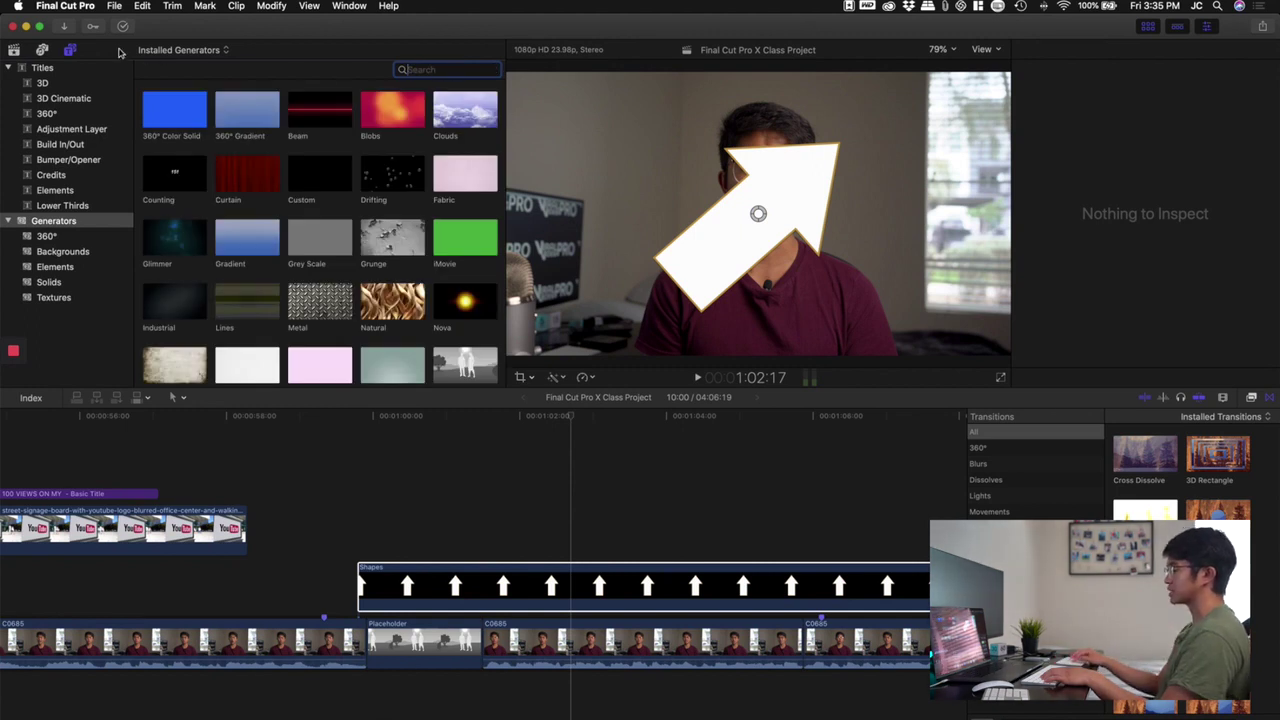
Step: Search the titles for "basic"
click(42, 67)
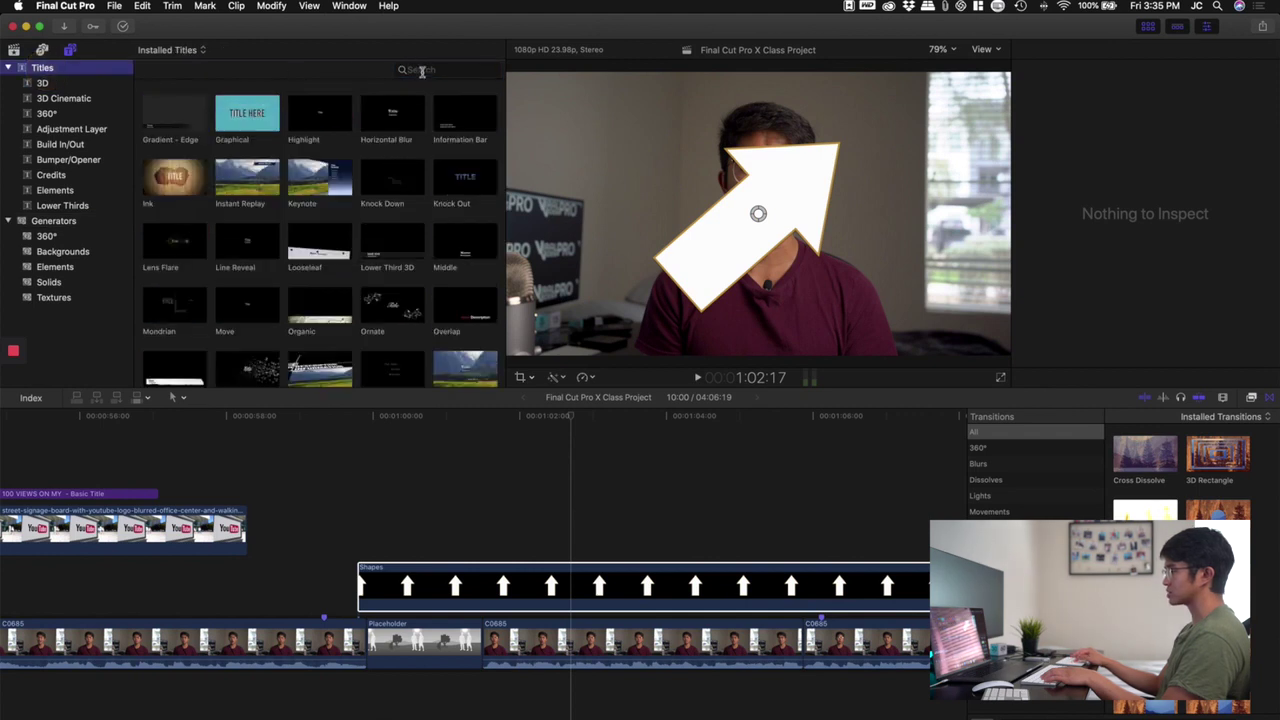
click(421, 70)
text(basic)
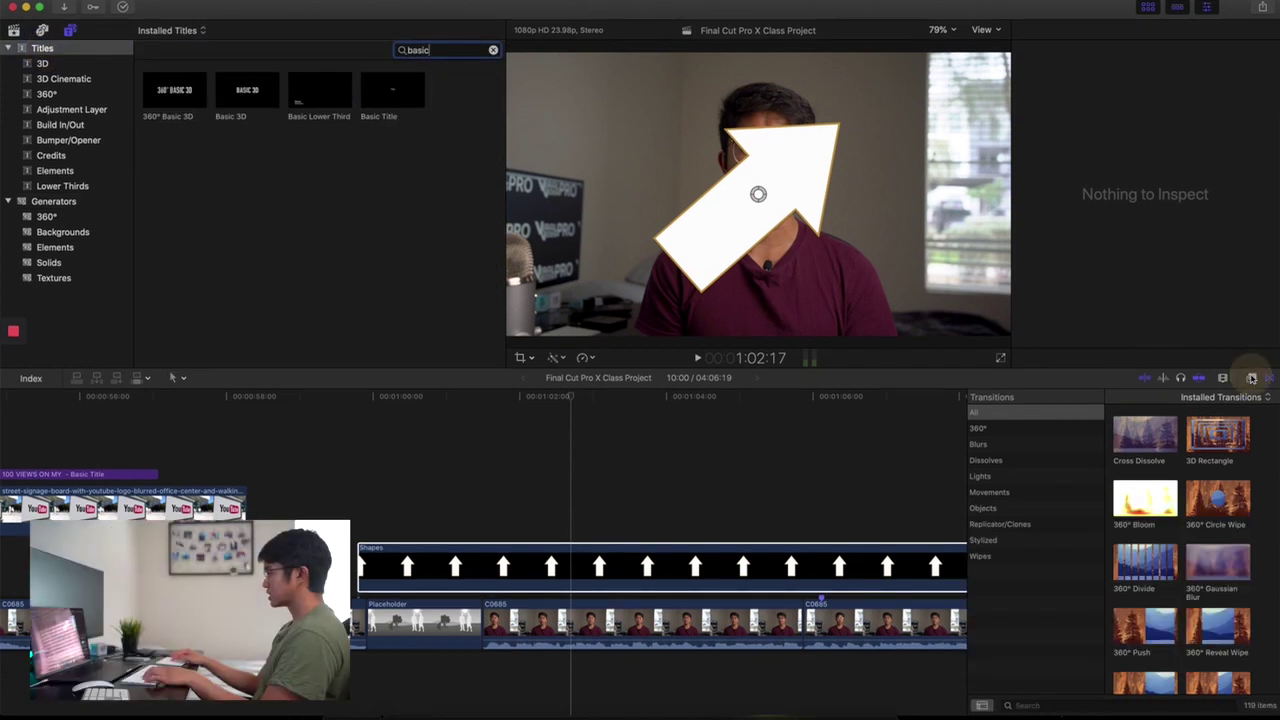
Step: Show the installed effects and return to the installed transitions
click(1251, 397)
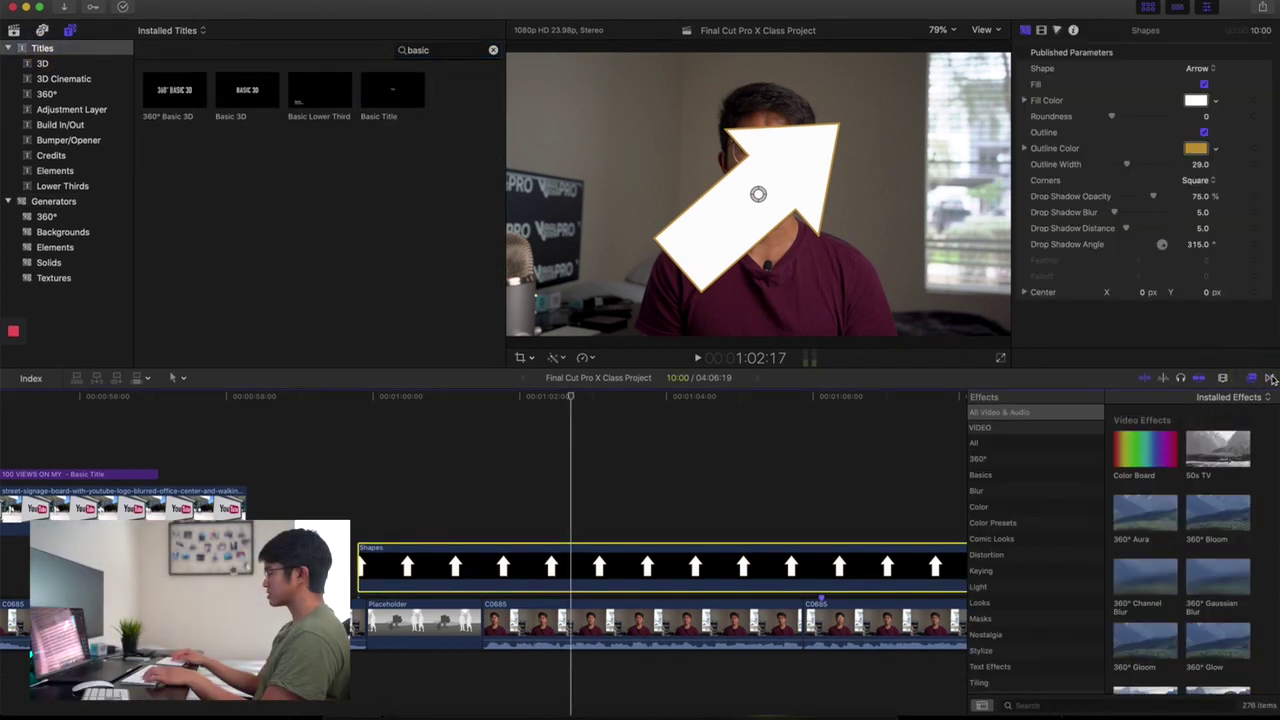
click(1270, 378)
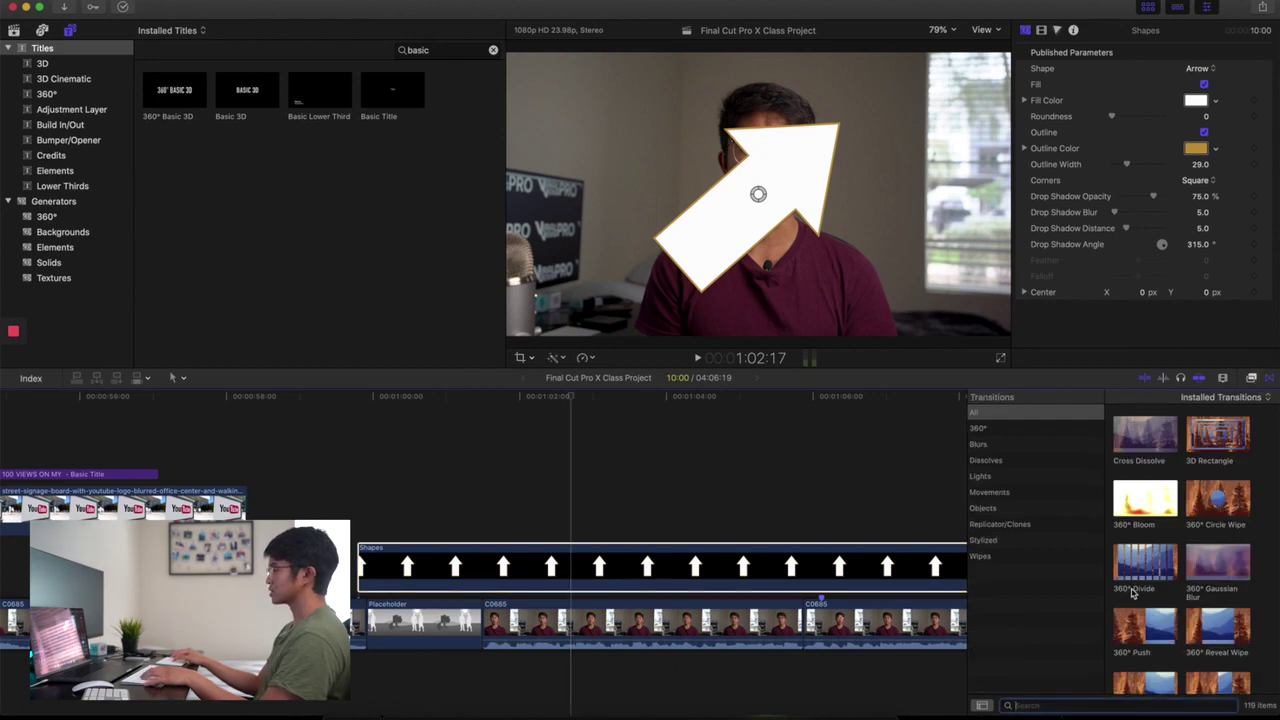
text(1)
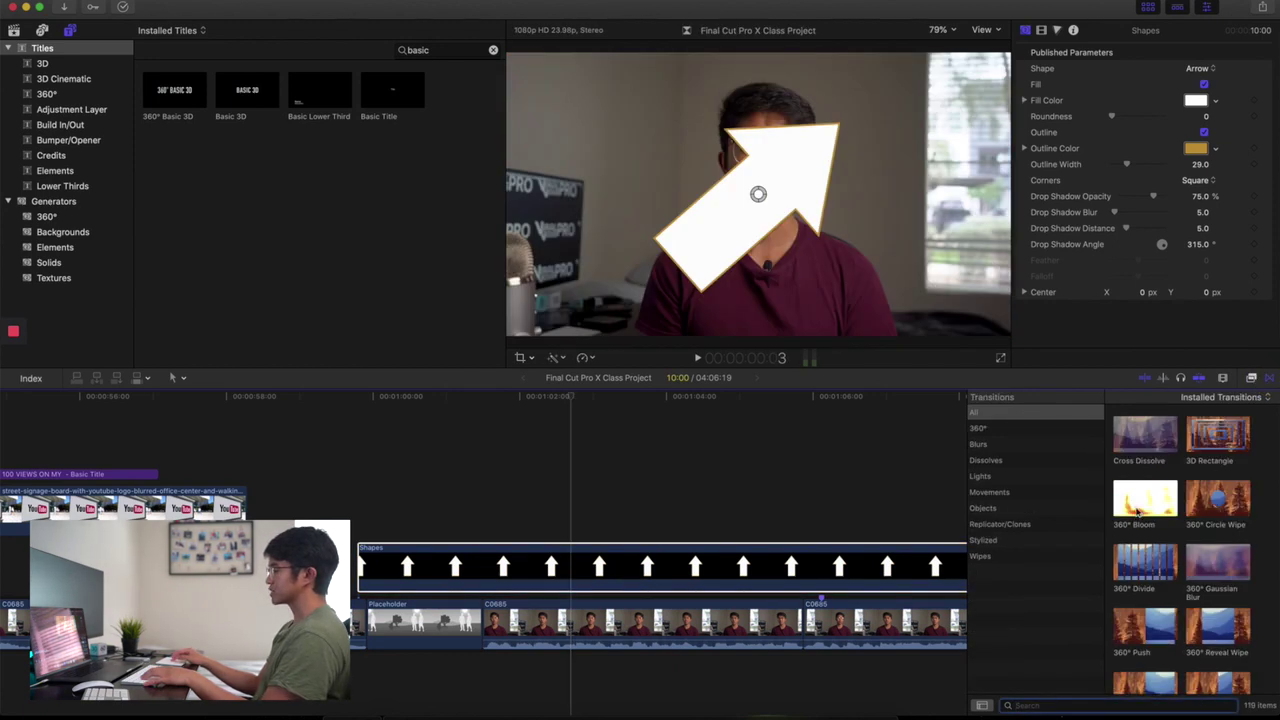
Step: Clear the "basic" search in the generators category and look through the full generator list
click(72, 202)
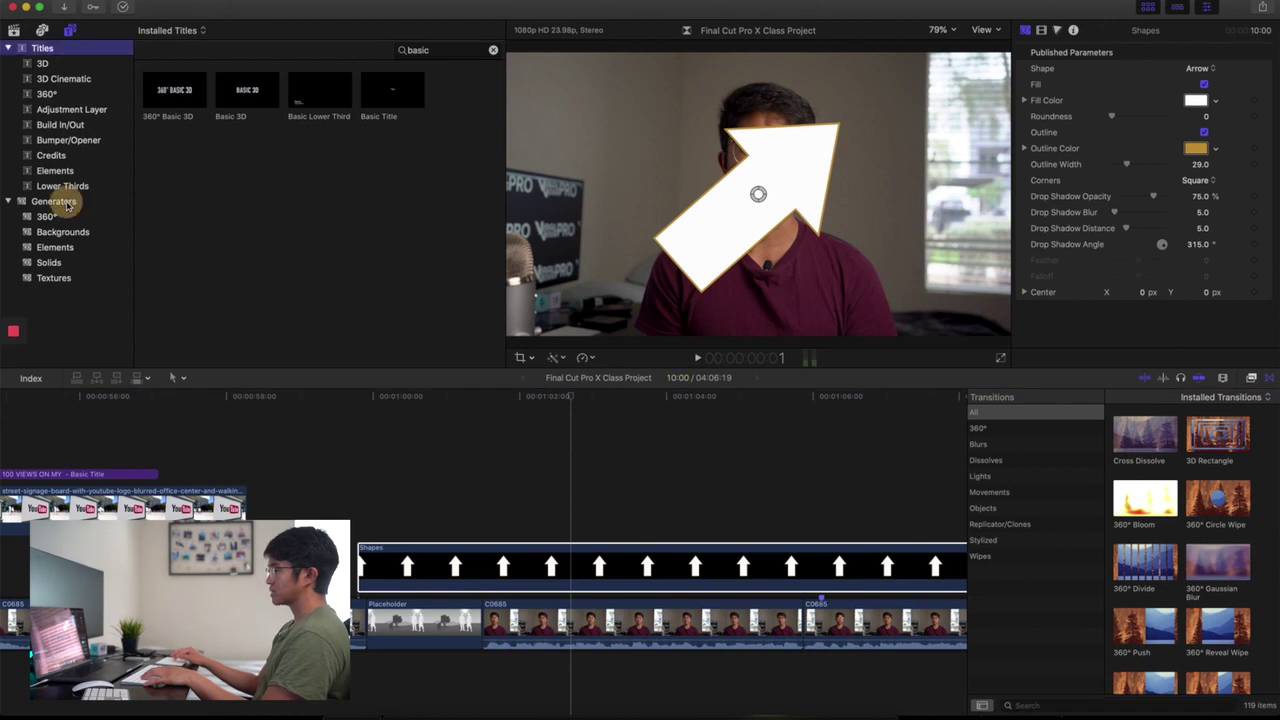
click(435, 49)
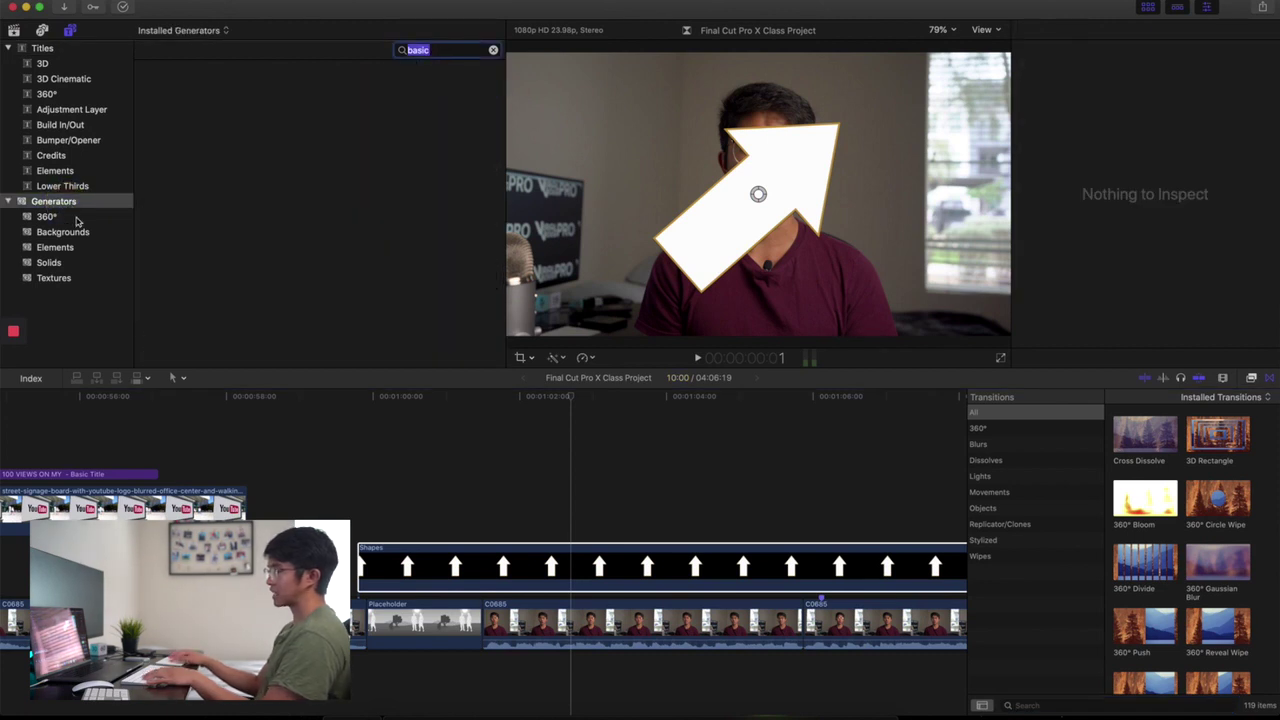
click(57, 203)
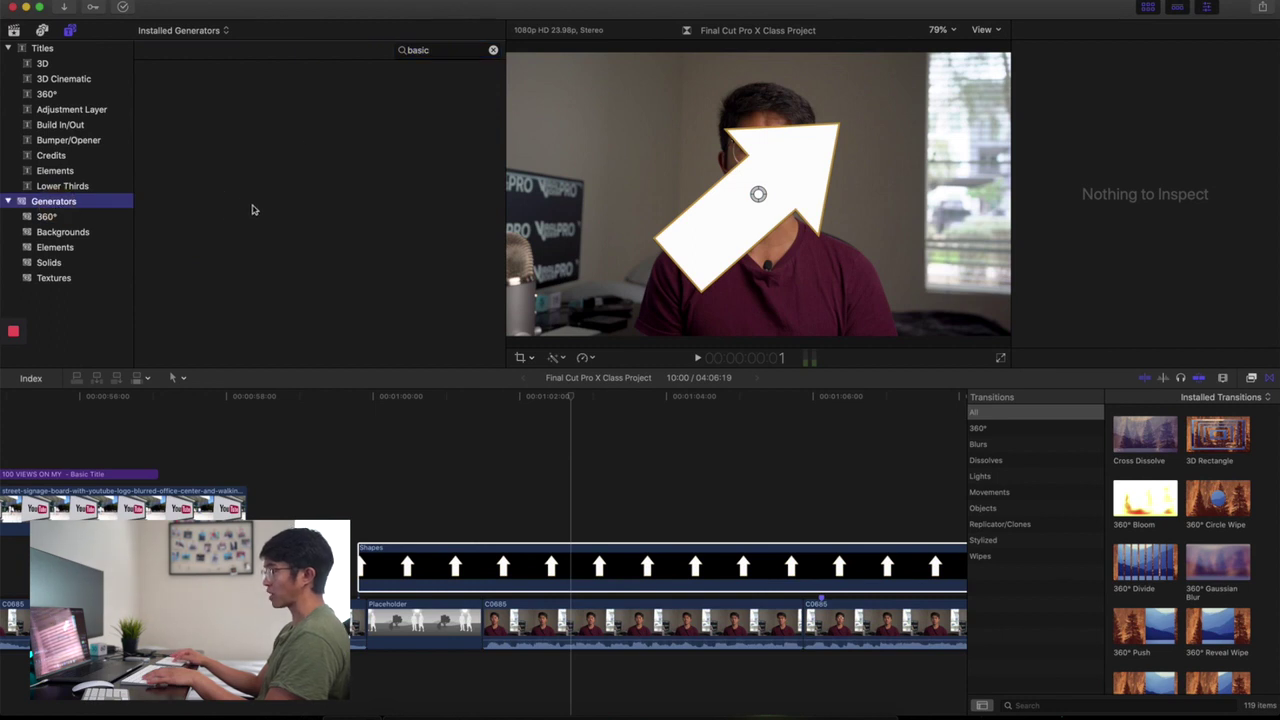
click(435, 49)
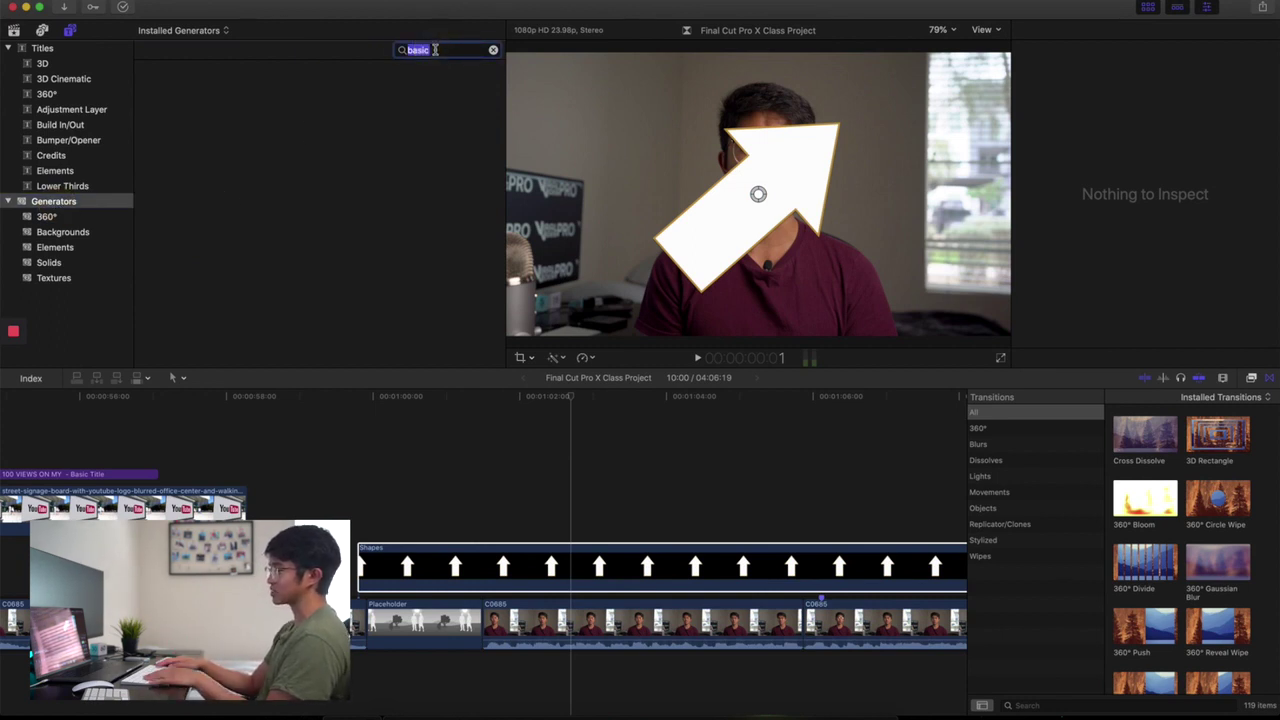
key(BackSpace)
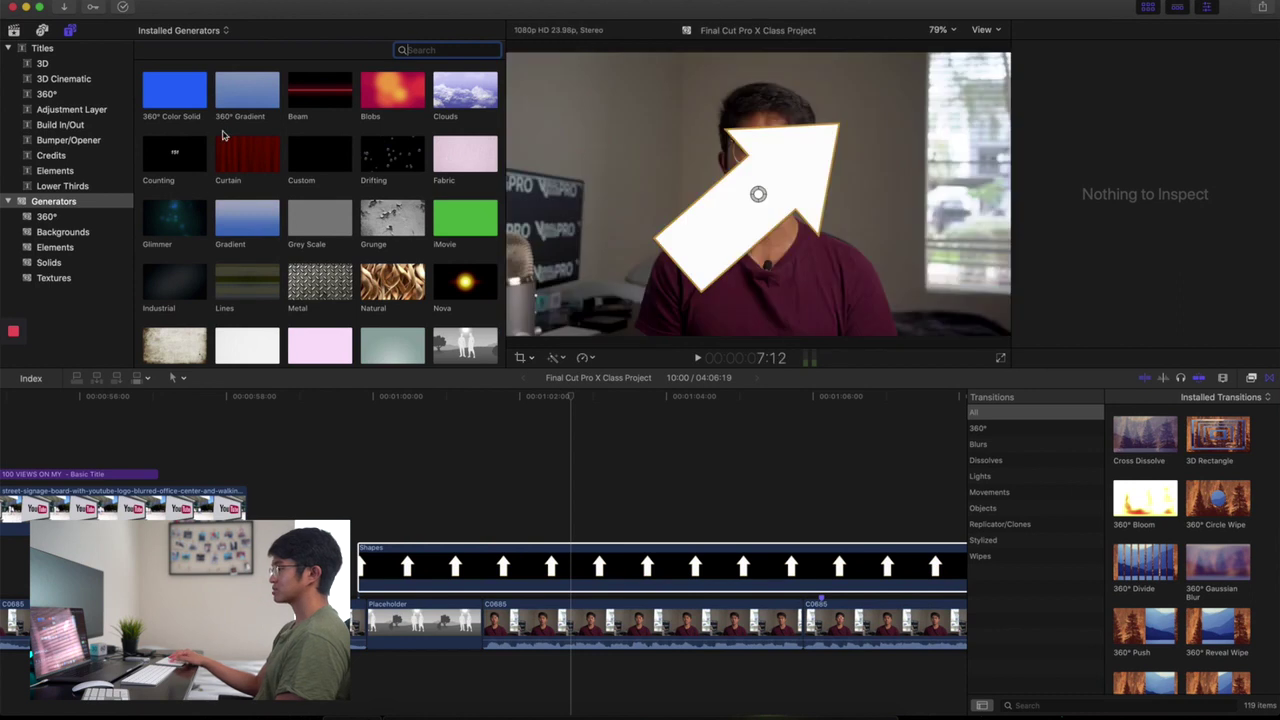
scroll(351, 228, down, 2)
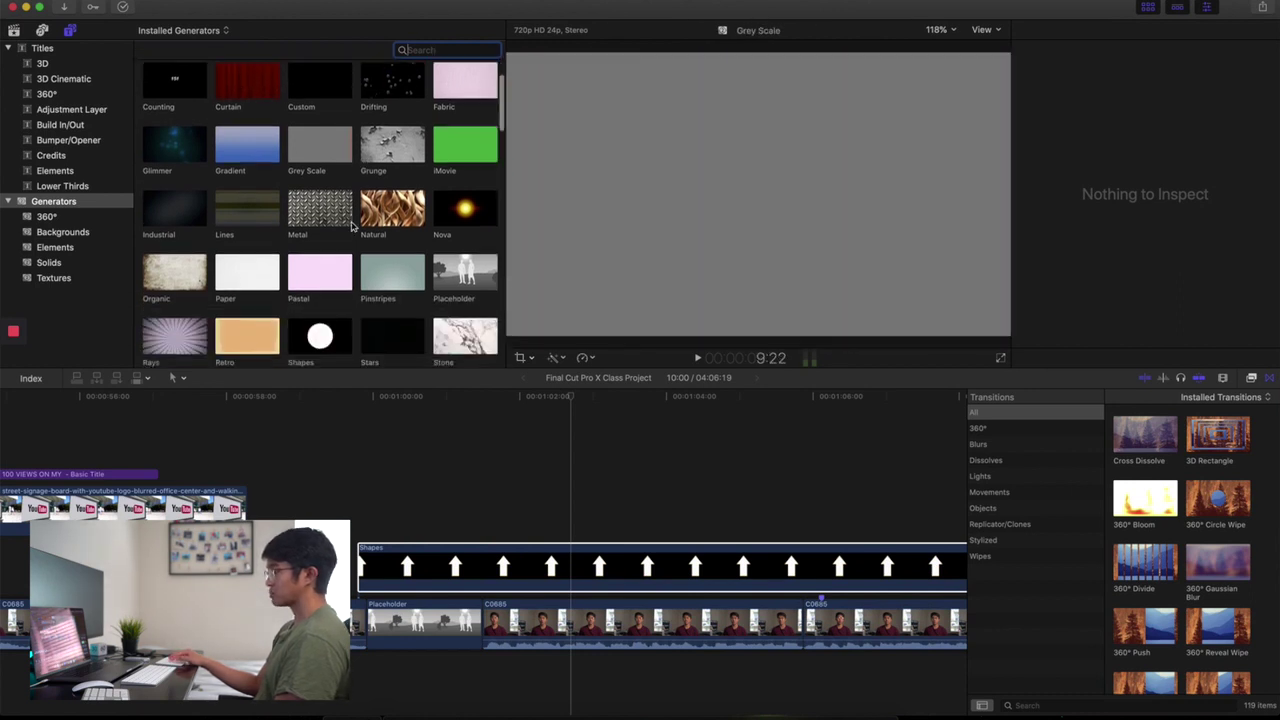
Step: Look through the generator list, searching it for "custom" and for "shape"
scroll(351, 228, down, 5)
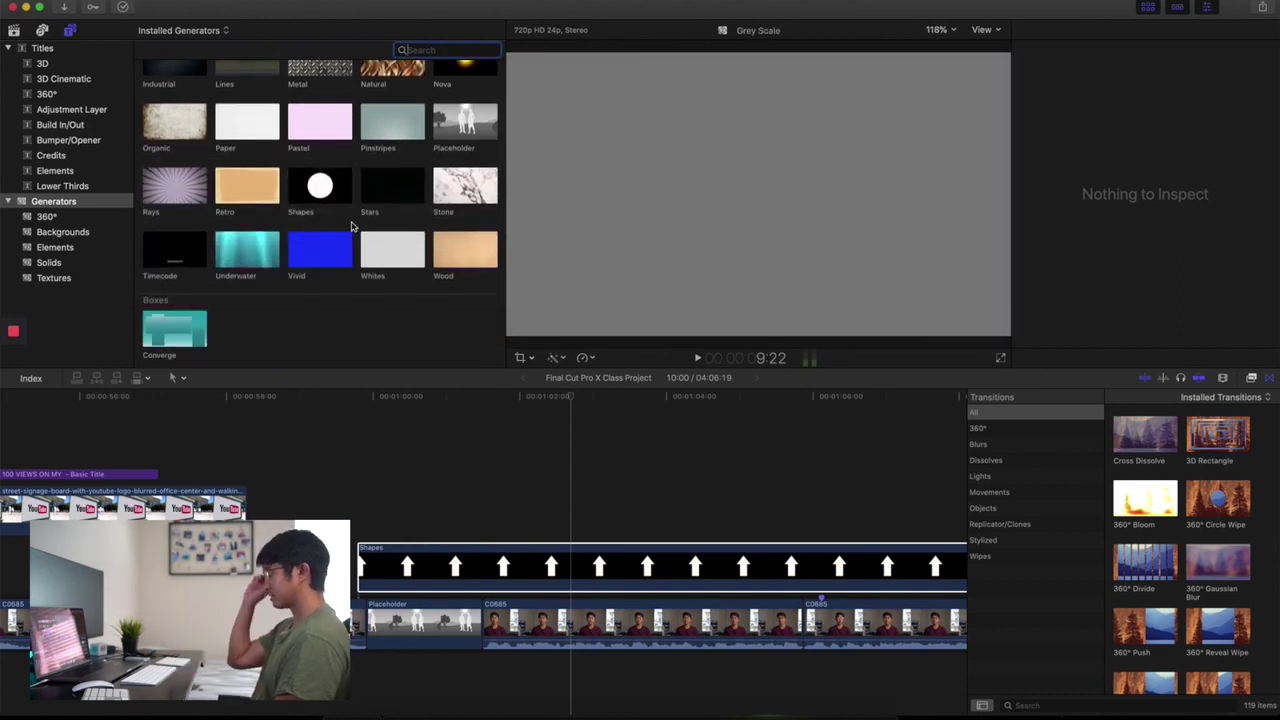
scroll(351, 228, up, 8)
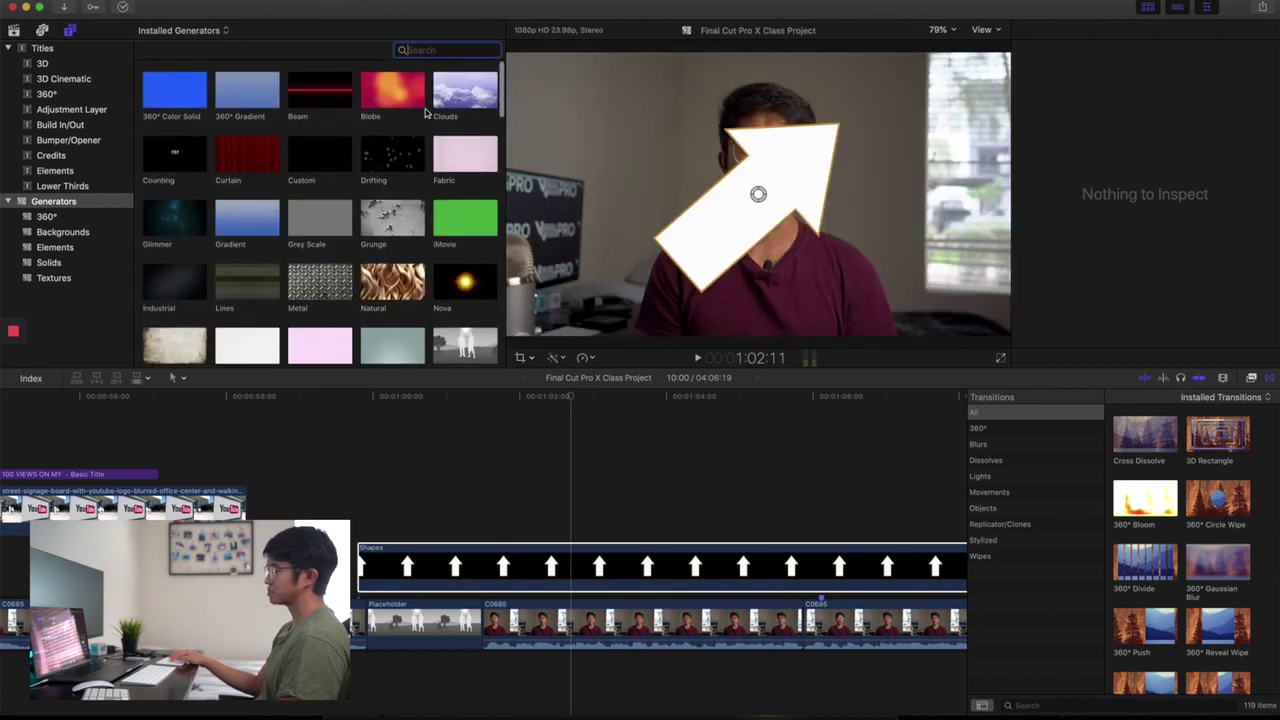
click(423, 50)
text(custom)
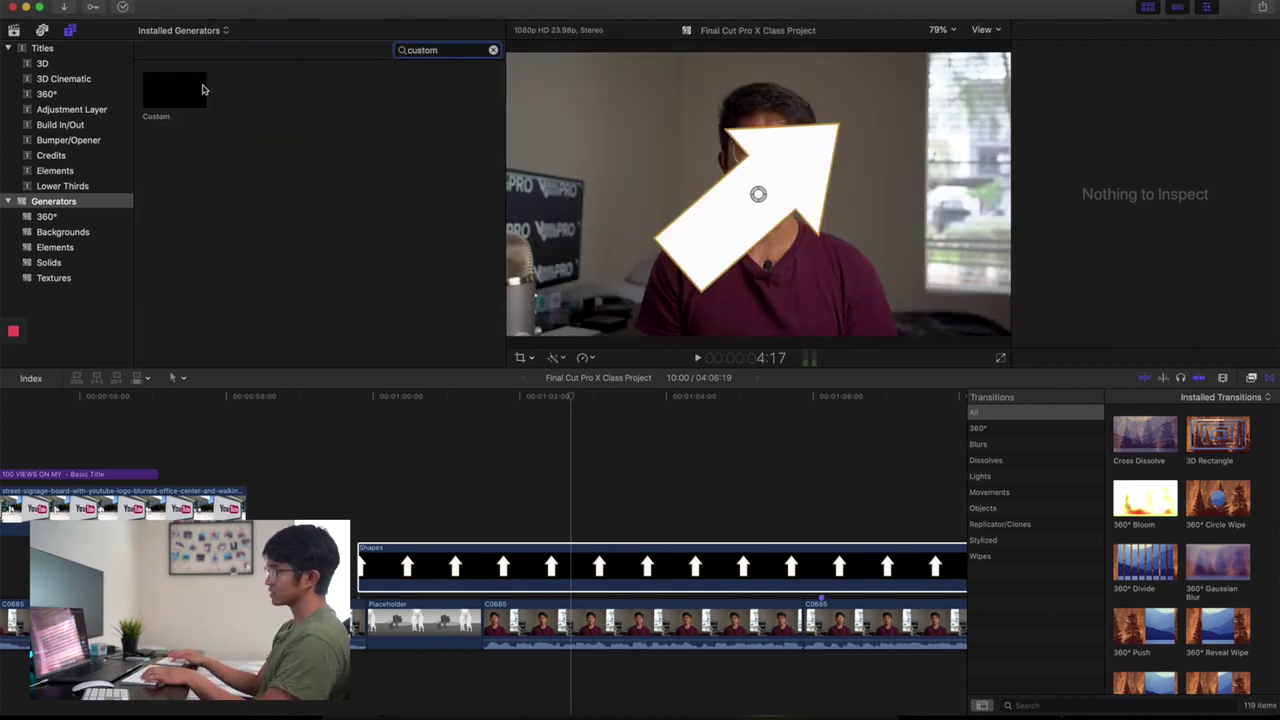
key(Escape)
text(shape)
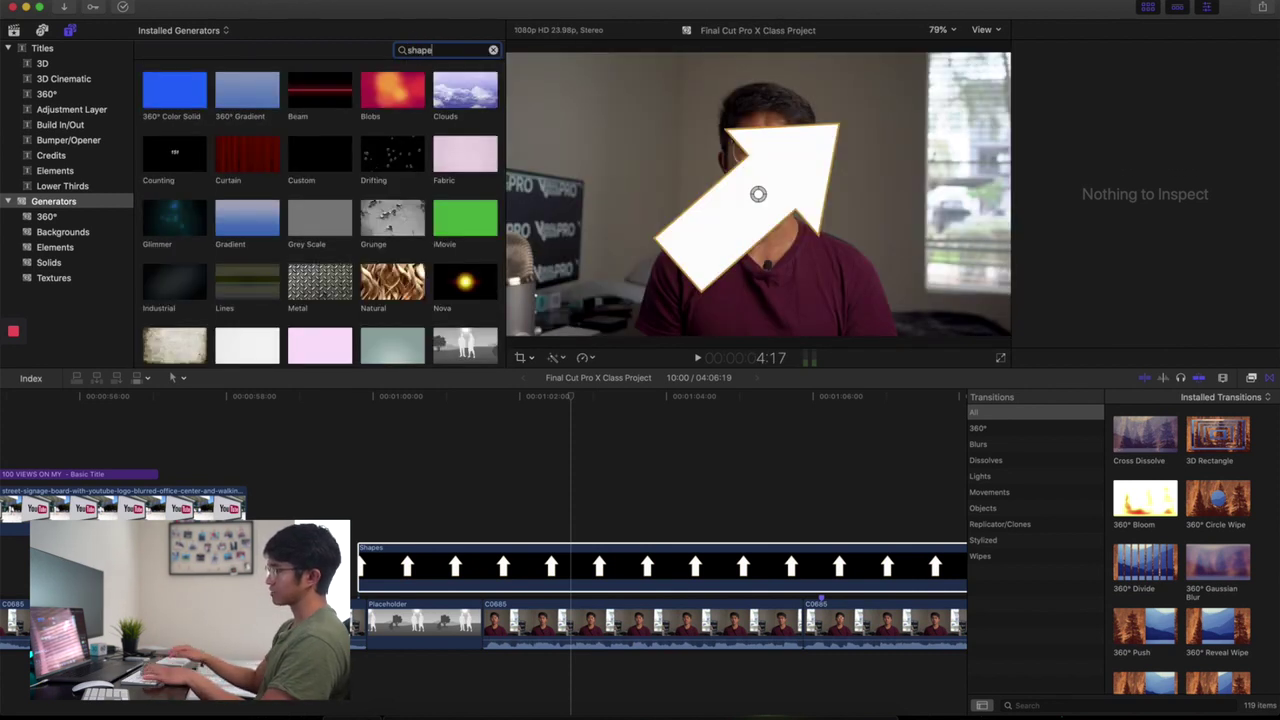
click(194, 99)
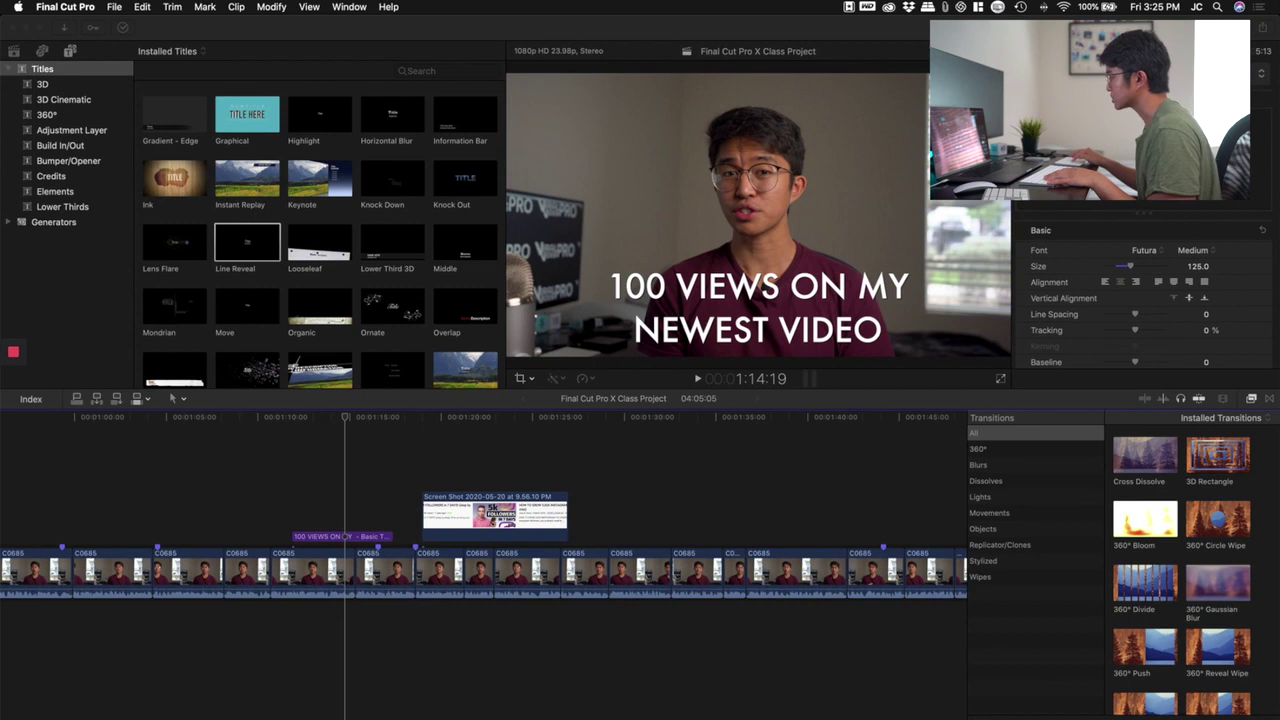
Step: Turn timeline skimming off, place the playhead at 1:42:02 and back at 1:08:00, and turn skimming on again
click(1065, 396)
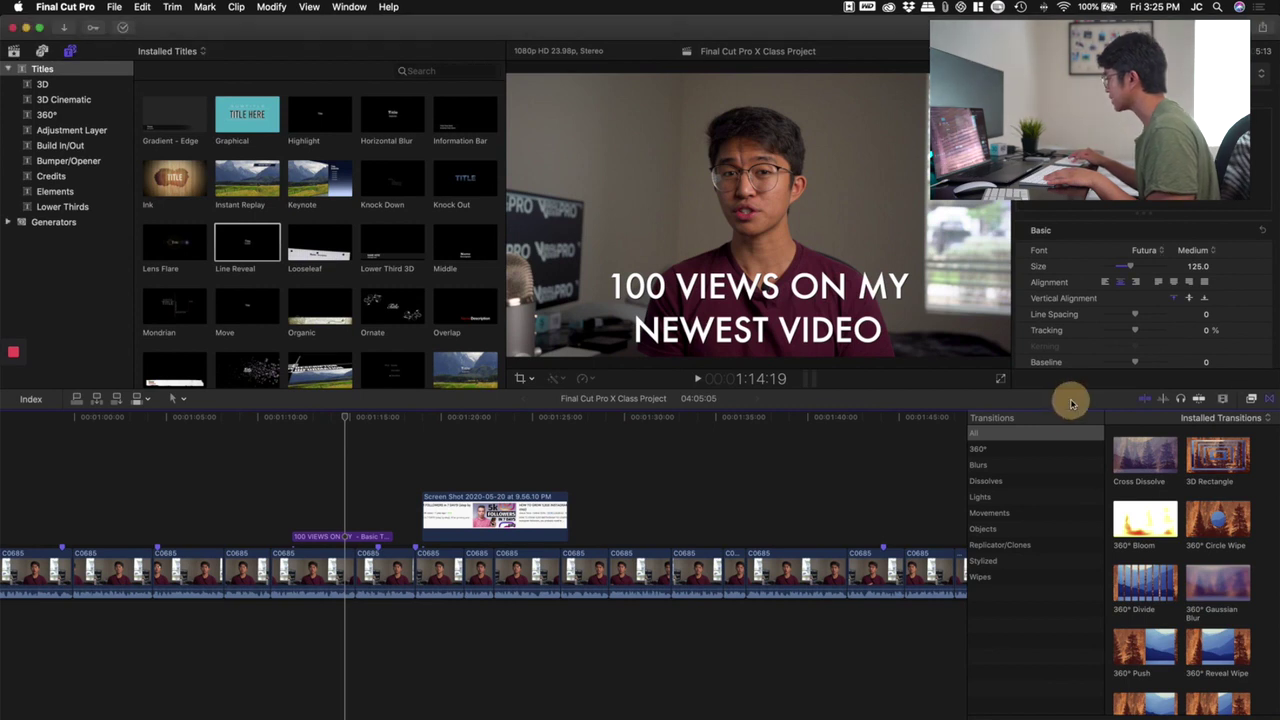
click(1145, 400)
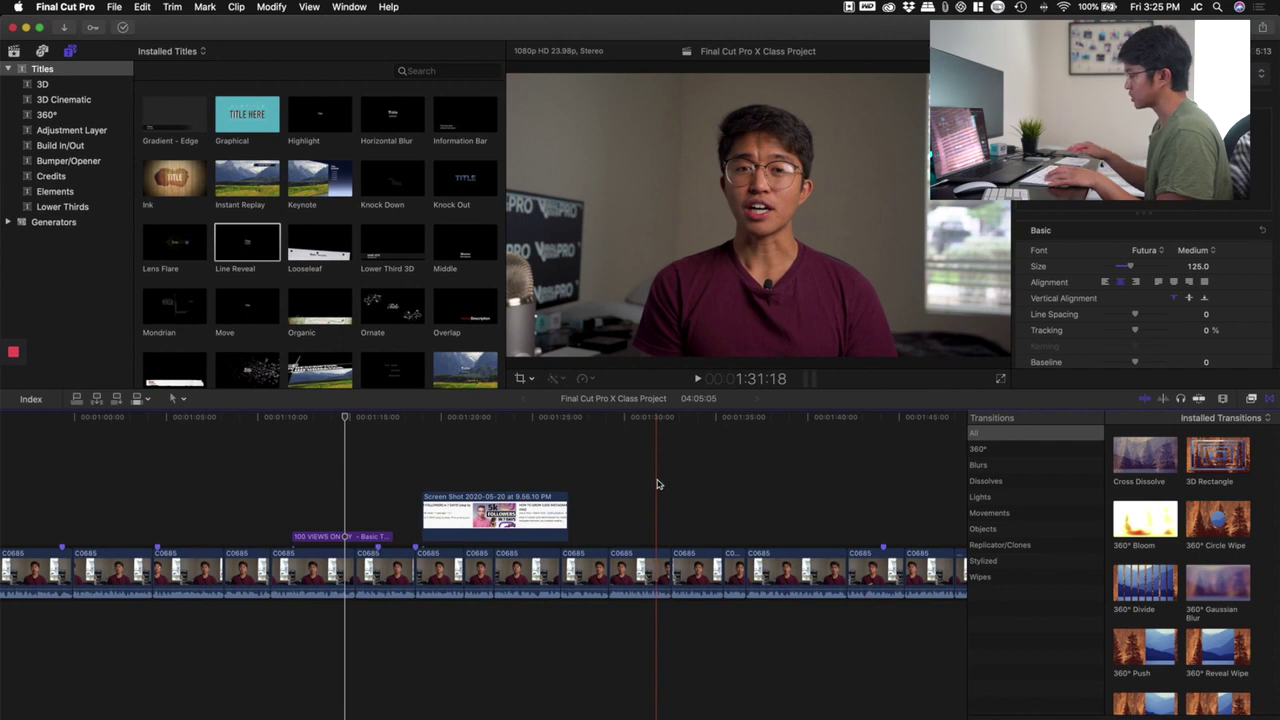
key(super+minus)
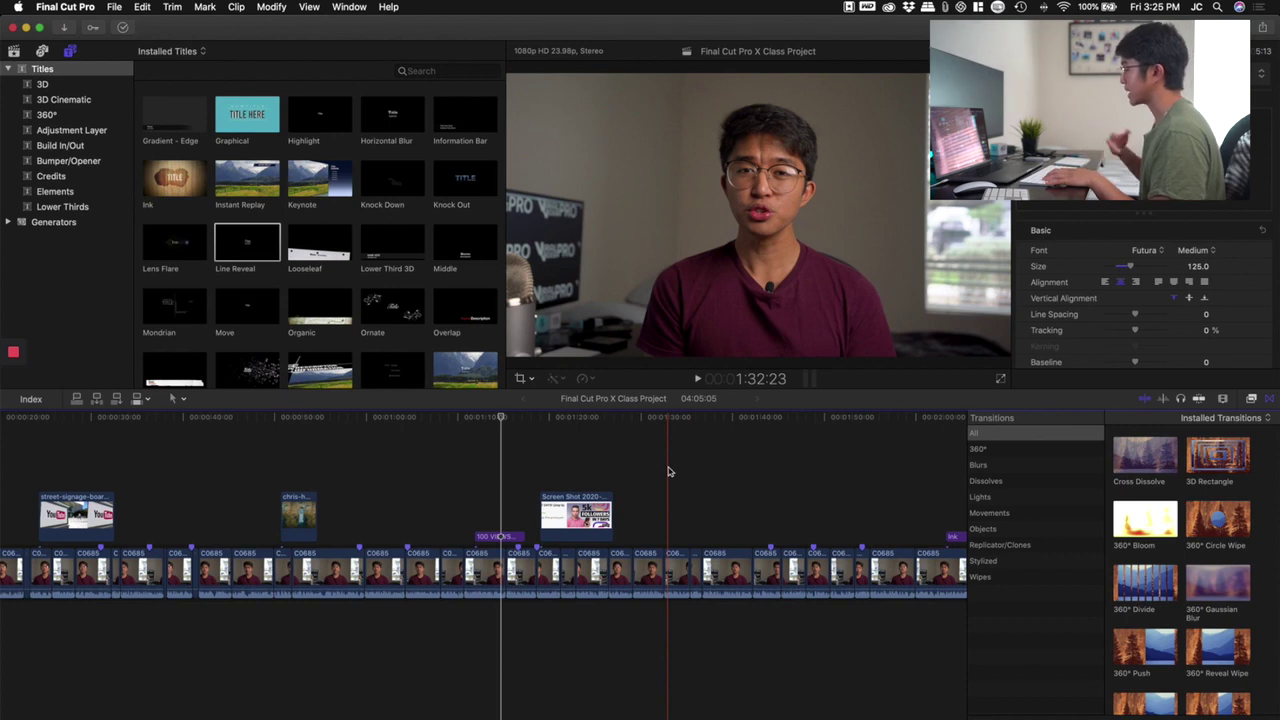
key(s)
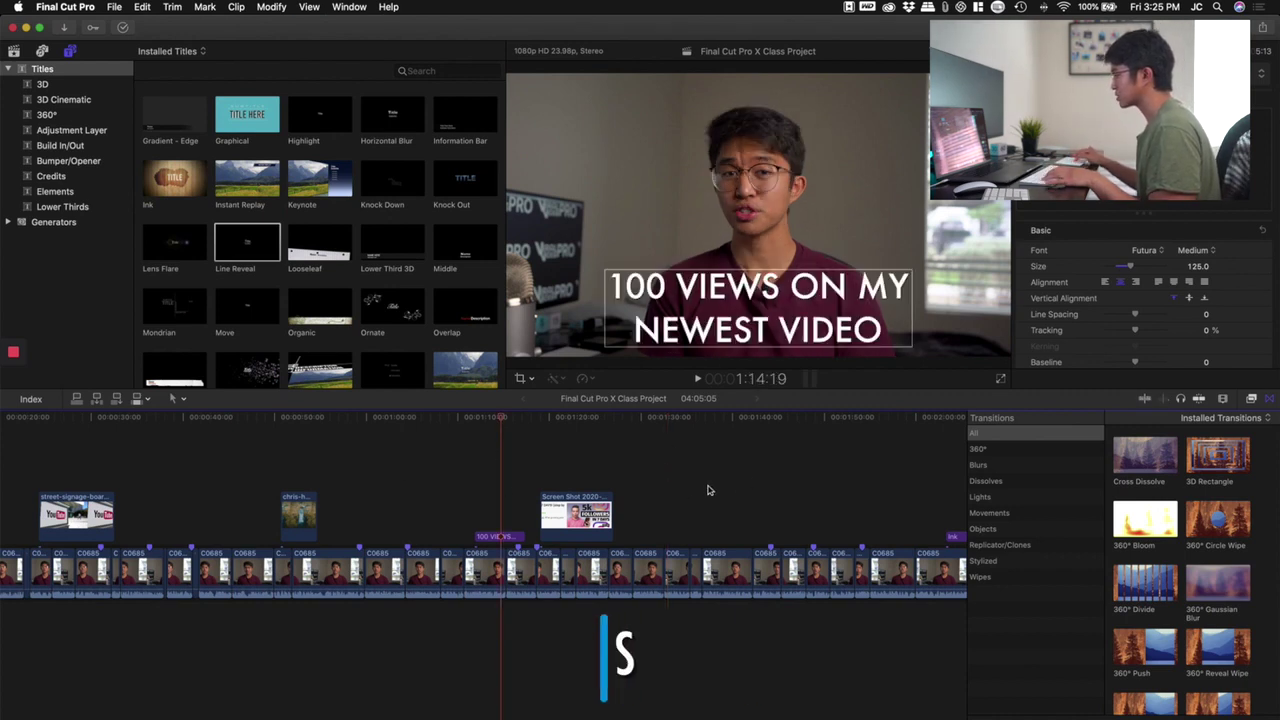
click(751, 484)
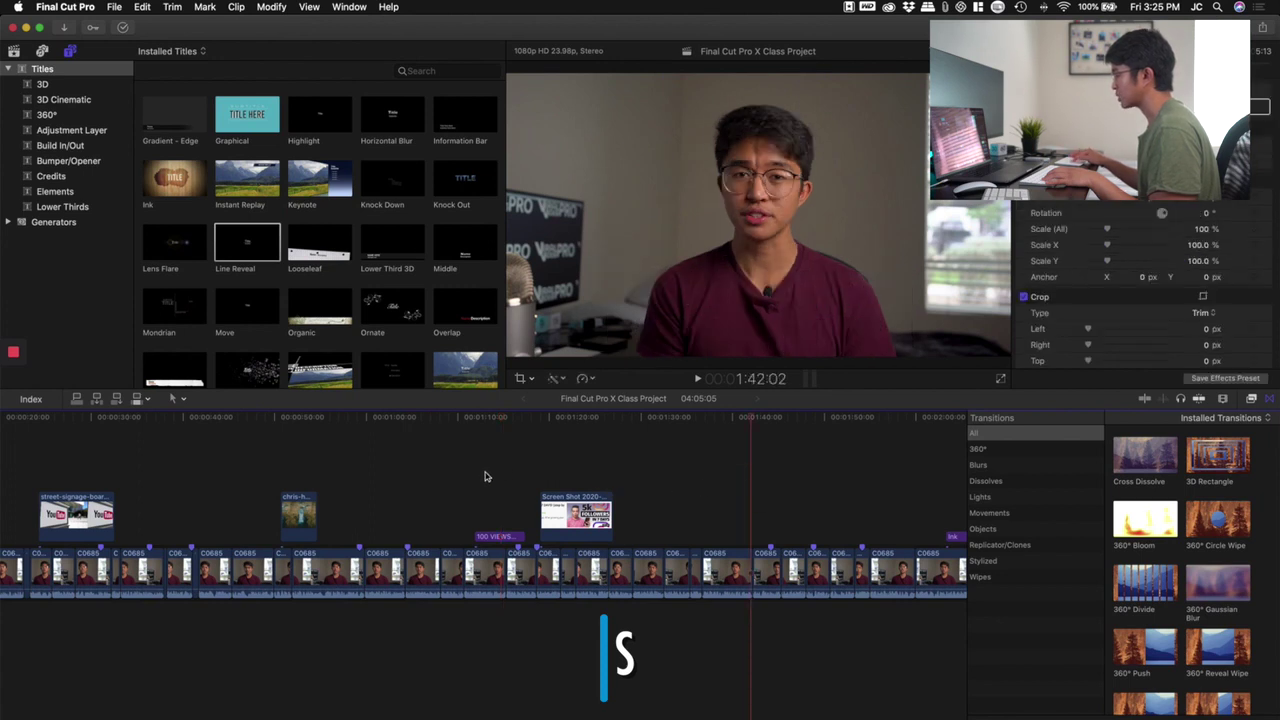
click(440, 420)
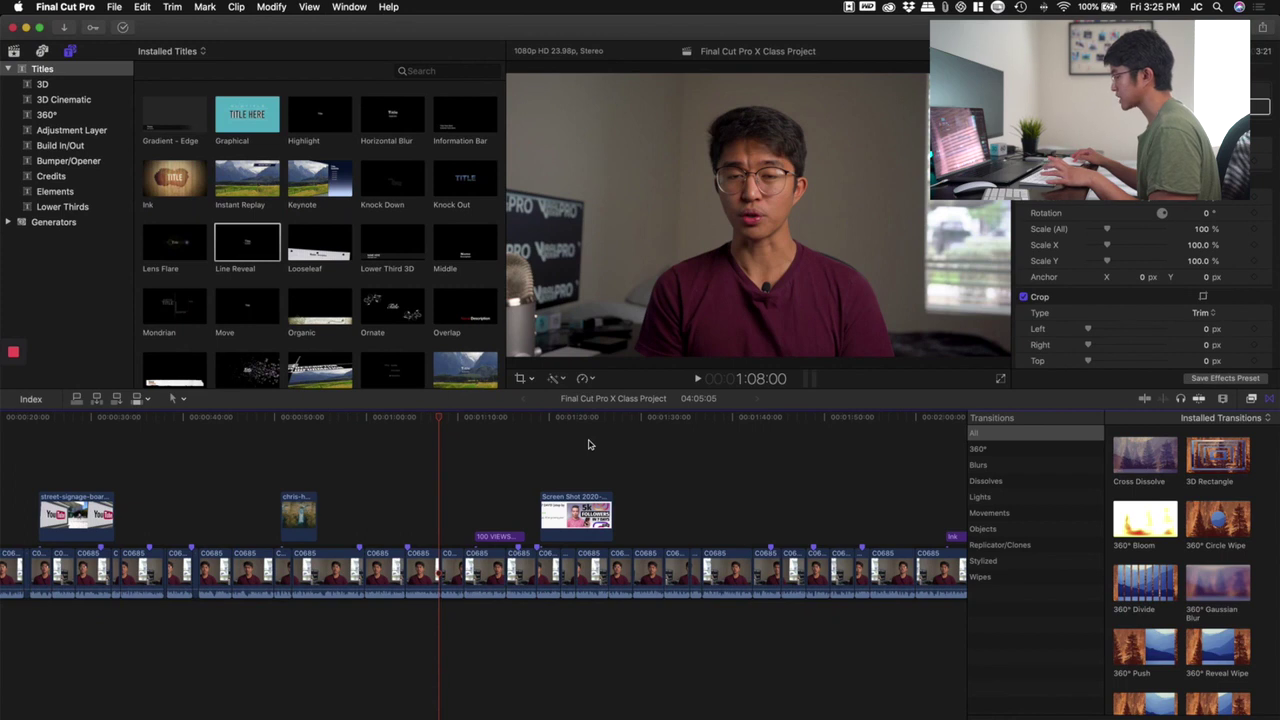
key(s)
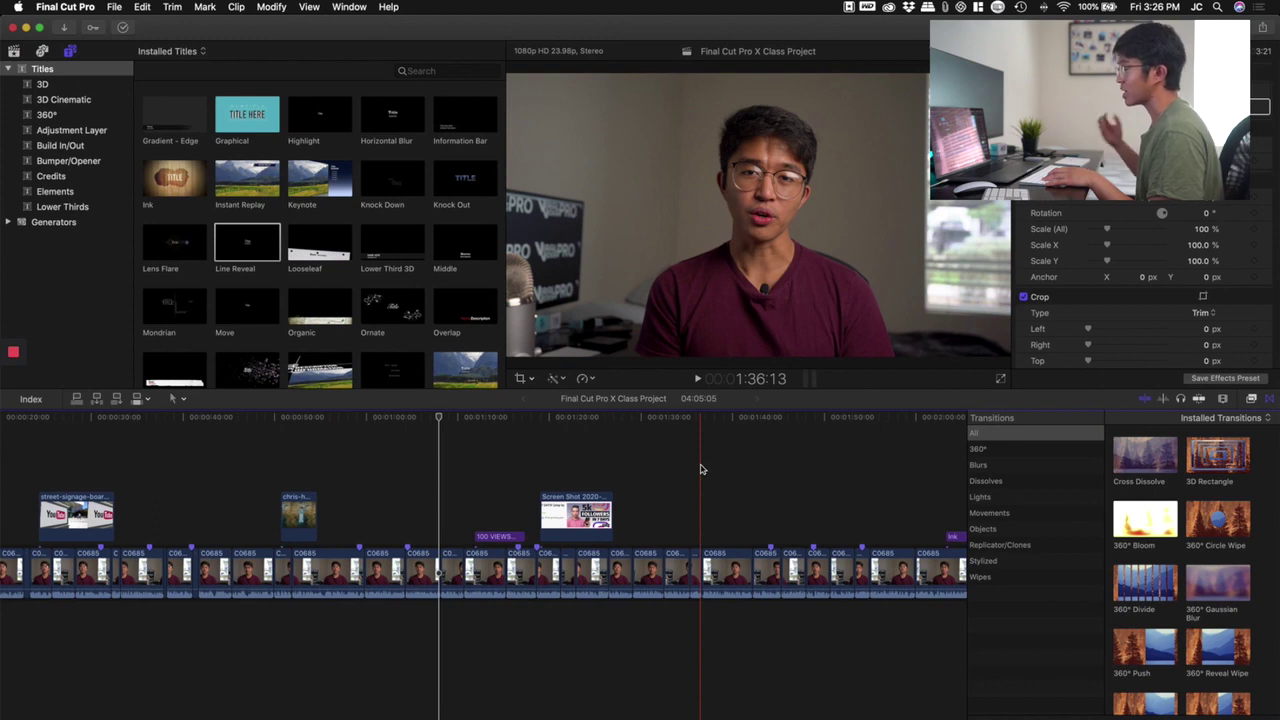
Step: Turn audio skimming on, switch skimming off and on again, and turn audio skimming off
click(1165, 400)
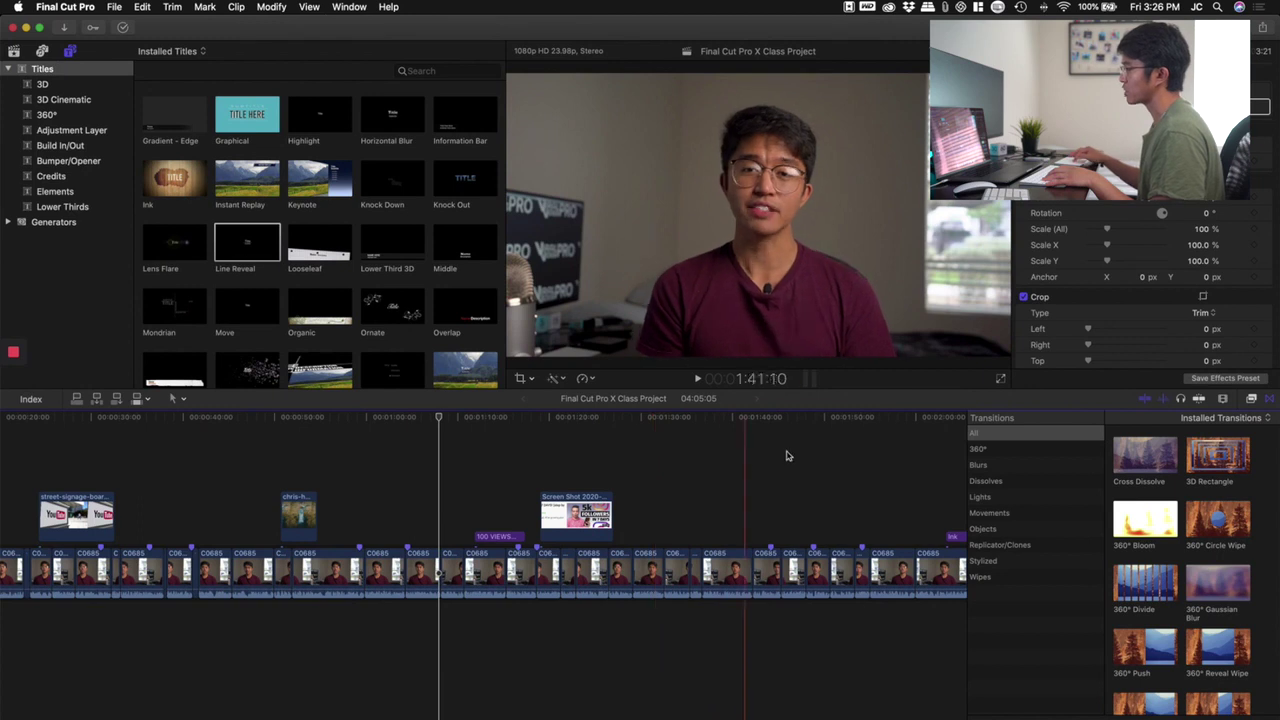
click(1146, 400)
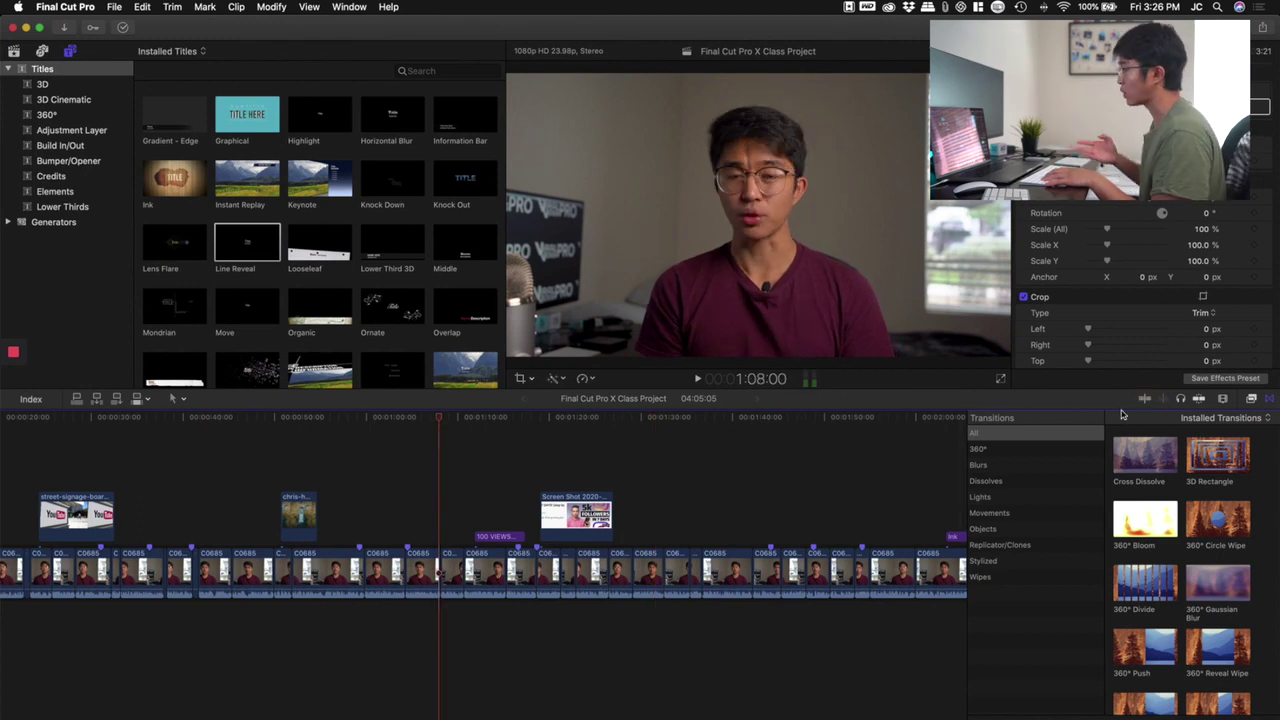
click(1146, 400)
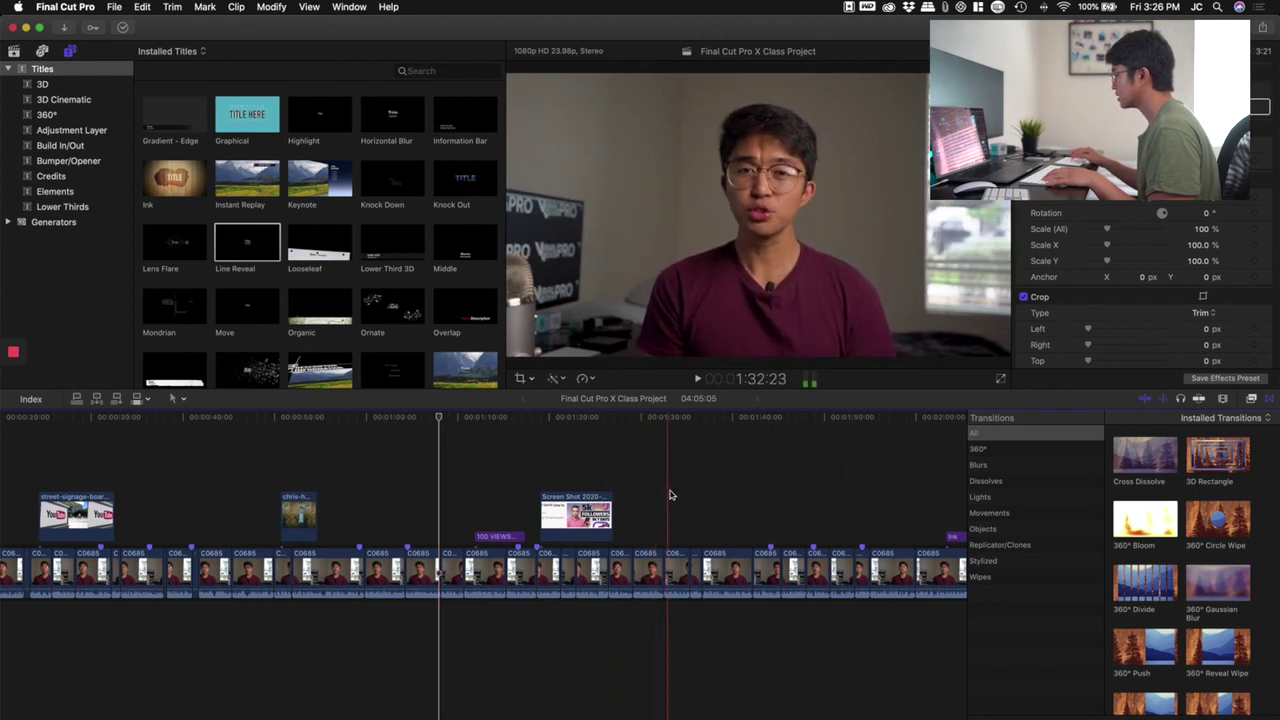
click(1163, 400)
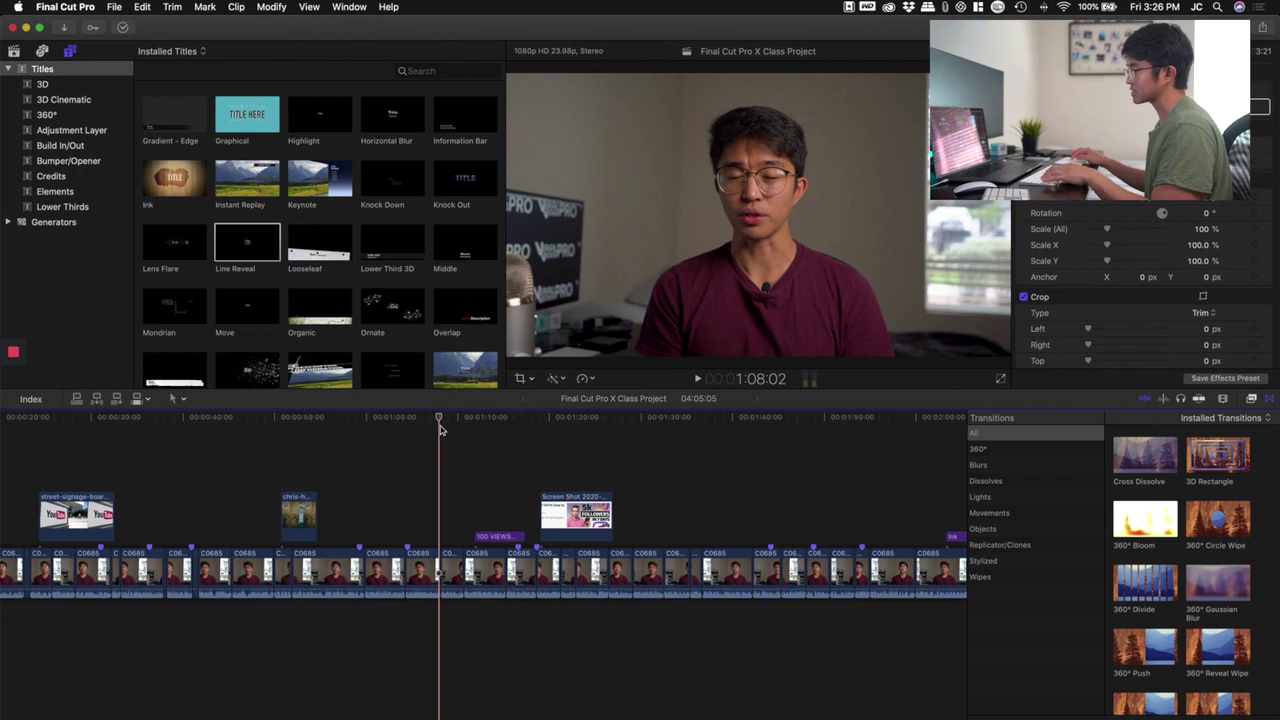
Step: With snapping off, place the playhead at 1:10:18 and move the "100 VIEWS ON MY" title earlier to start there
mouse_move(441, 429)
mouse_down()
mouse_move(486, 424)
mouse_move(466, 425)
mouse_up()
key(super+equal)
key(super+equal)
key(super+equal)
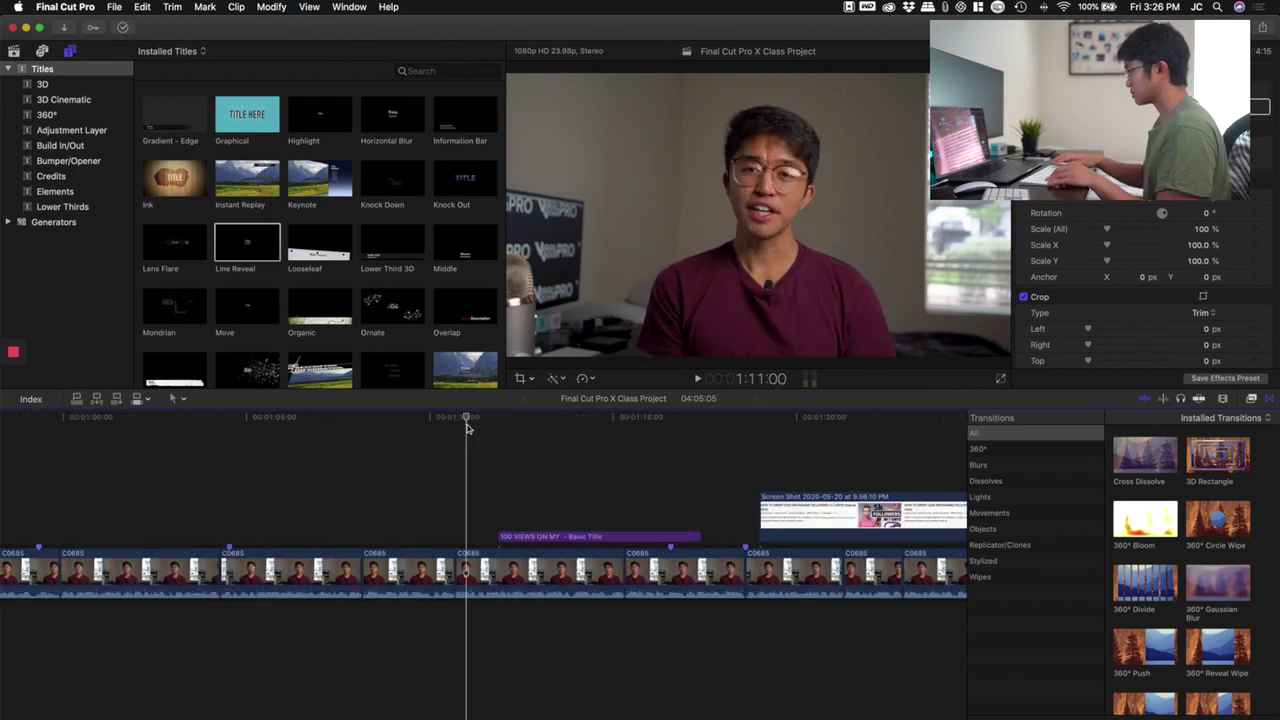
key(super+equal)
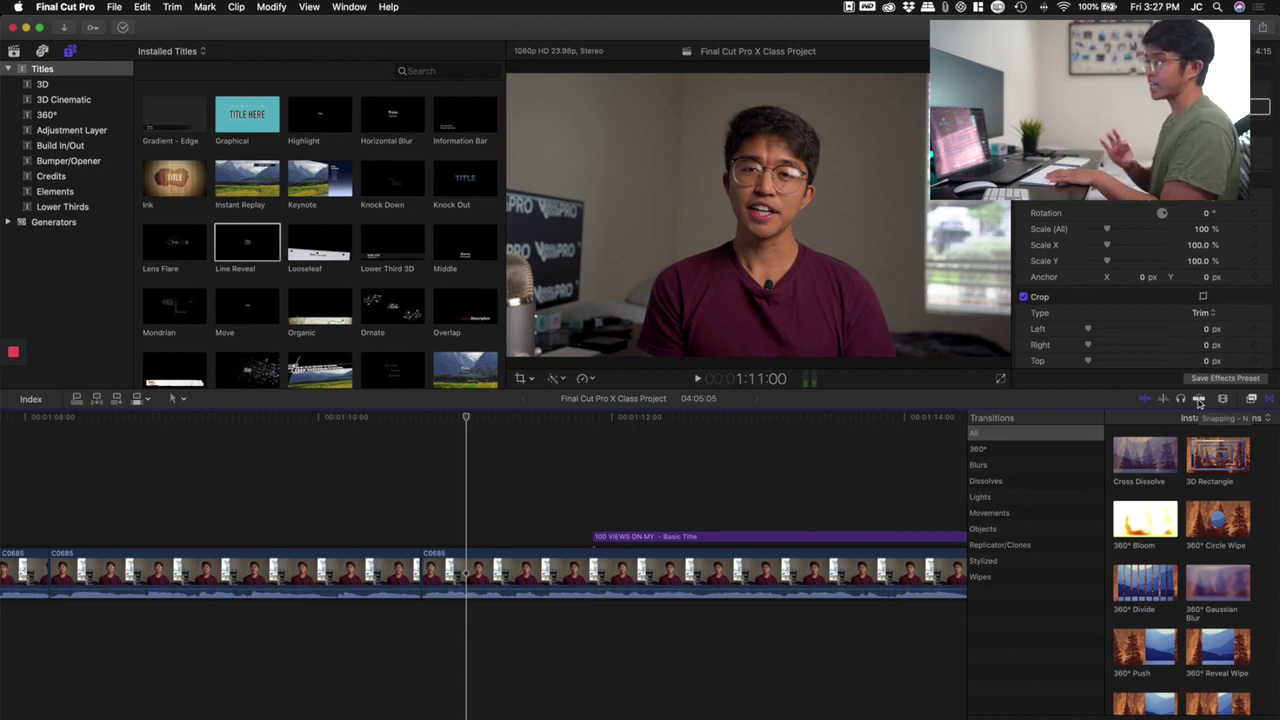
key(n)
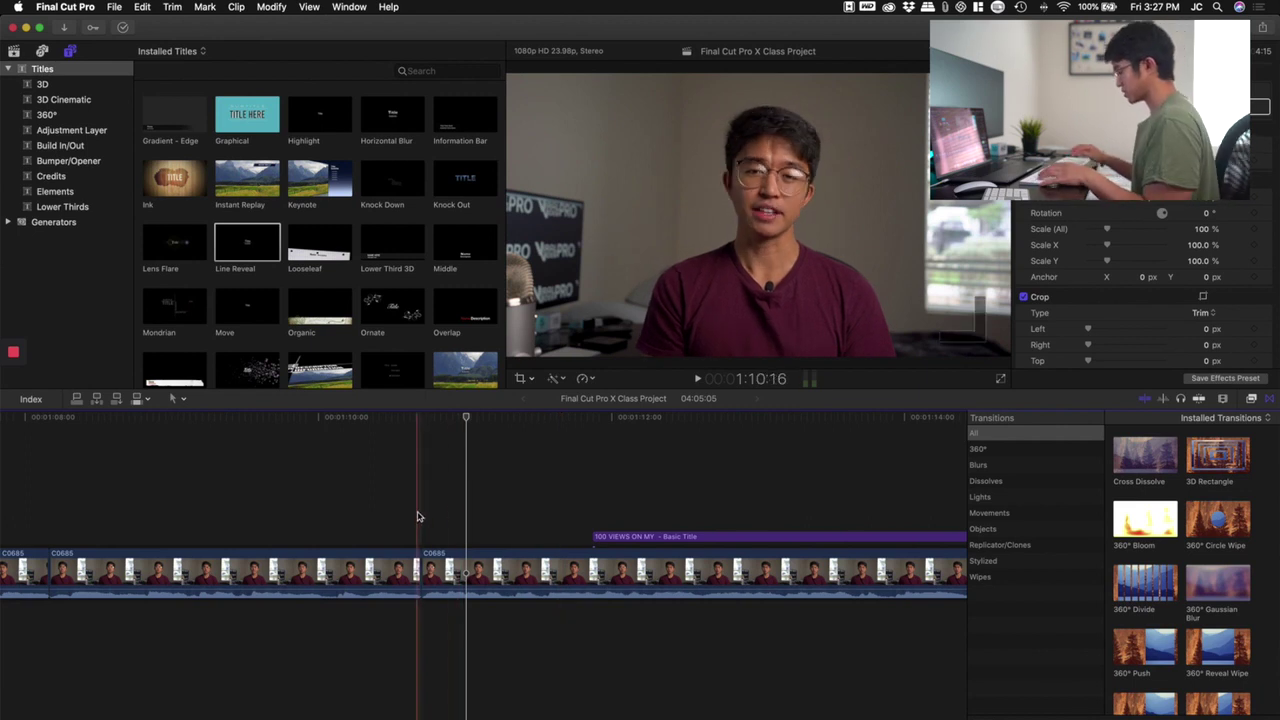
key(super+equal)
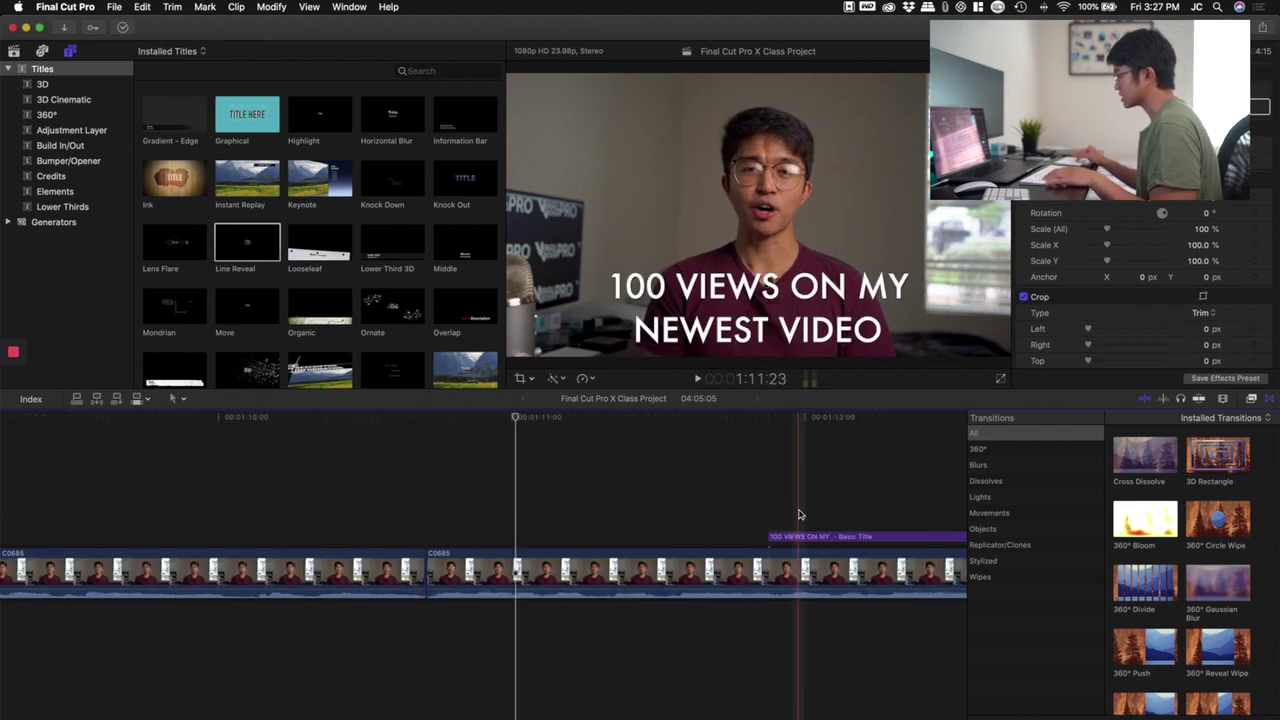
drag(791, 537, 474, 519)
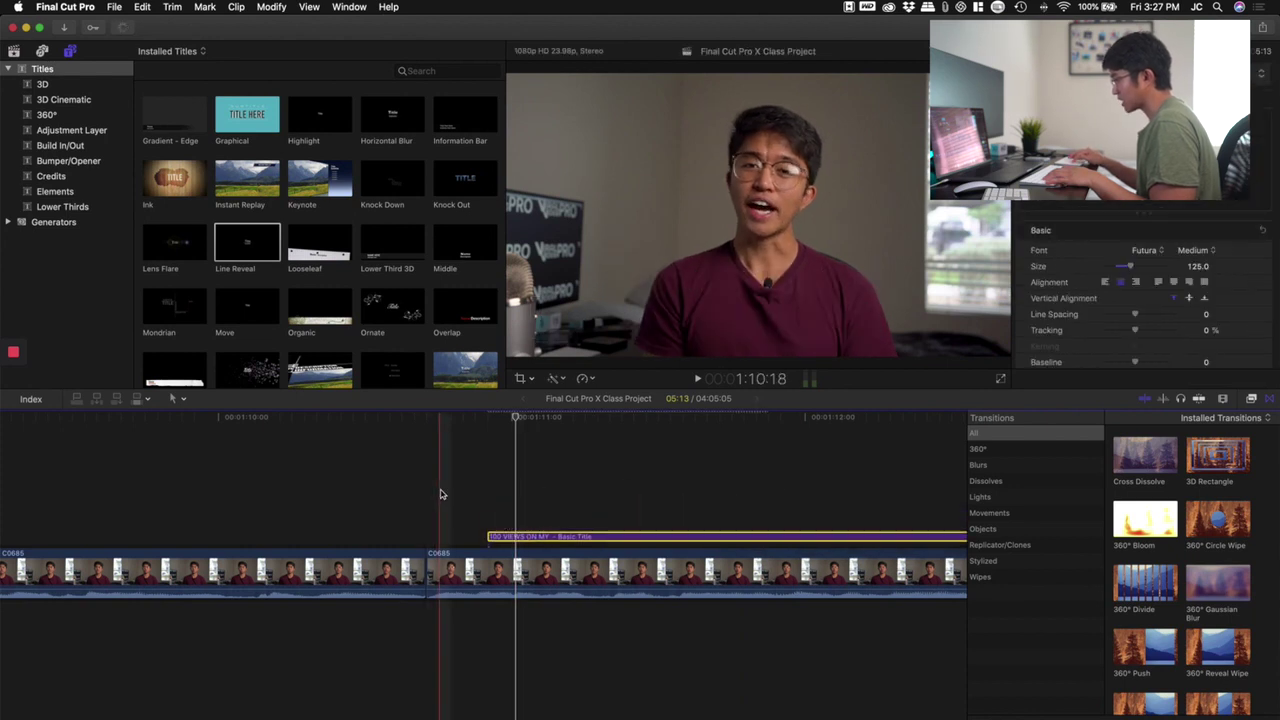
click(441, 492)
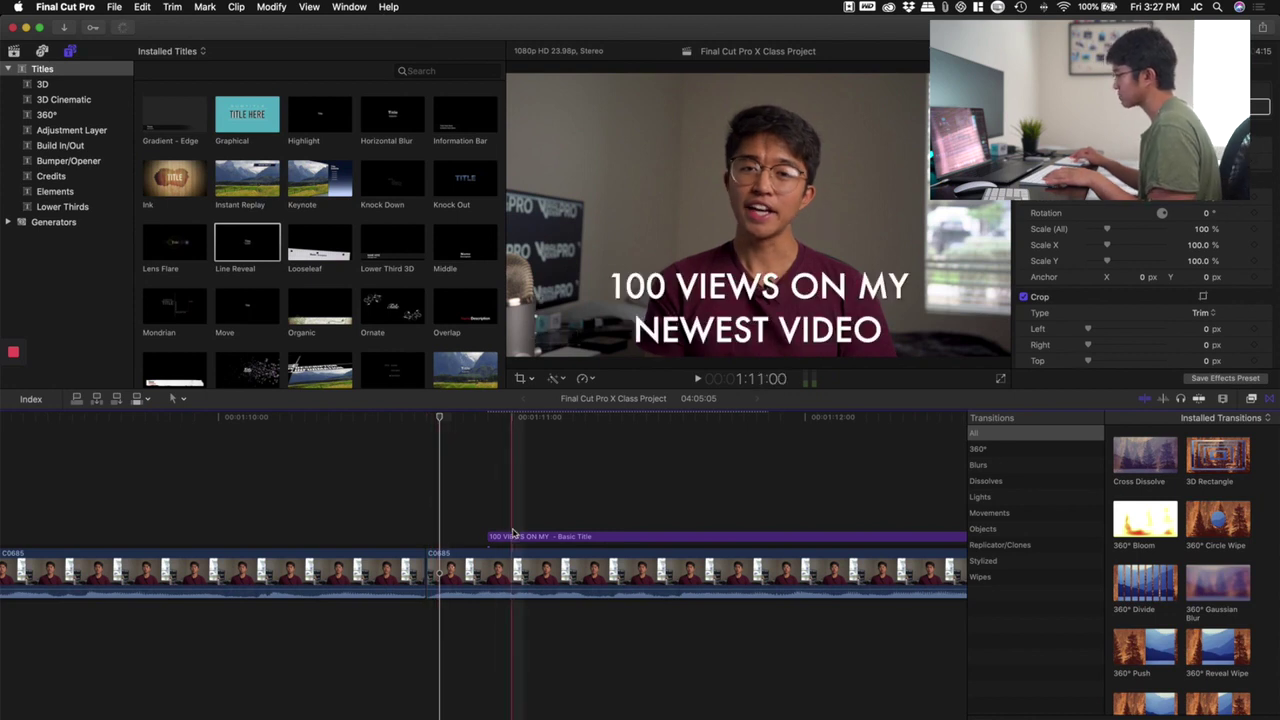
drag(519, 541, 455, 532)
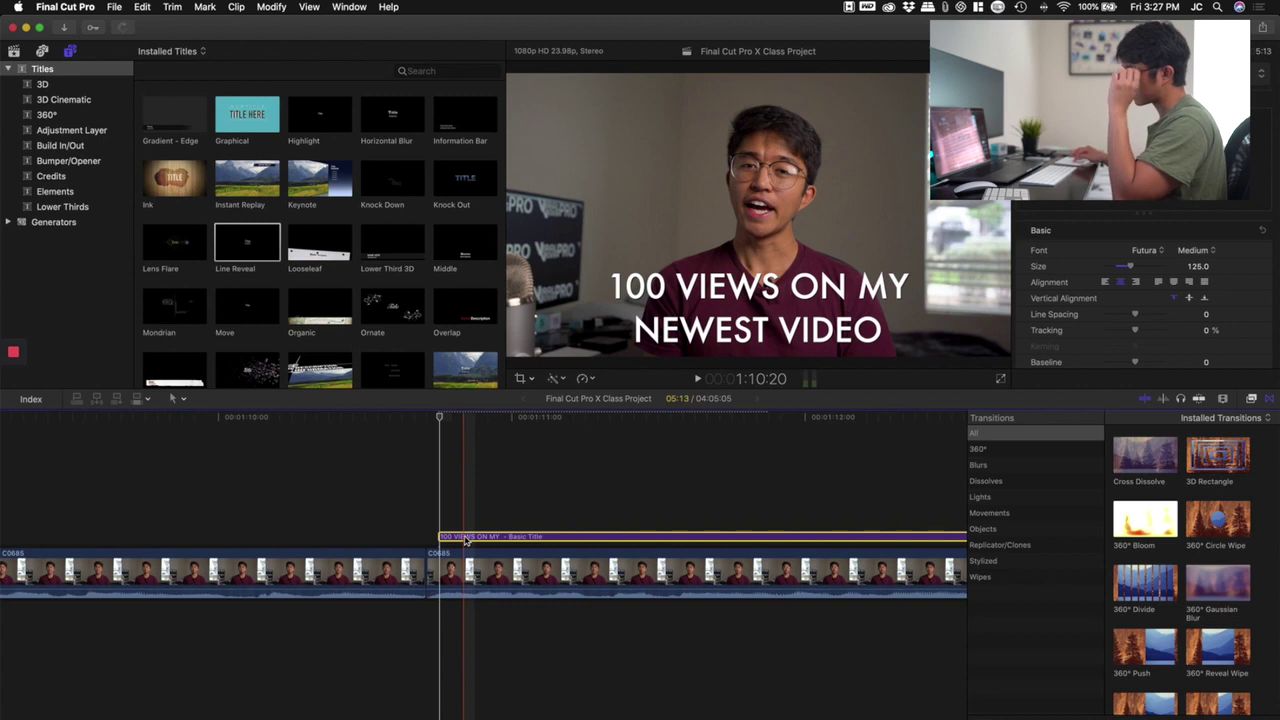
Step: Snap the "100 VIEWS ON MY" title to the start of the clip below, and with snapping off slide it freely to about 1:11
drag(463, 538, 432, 538)
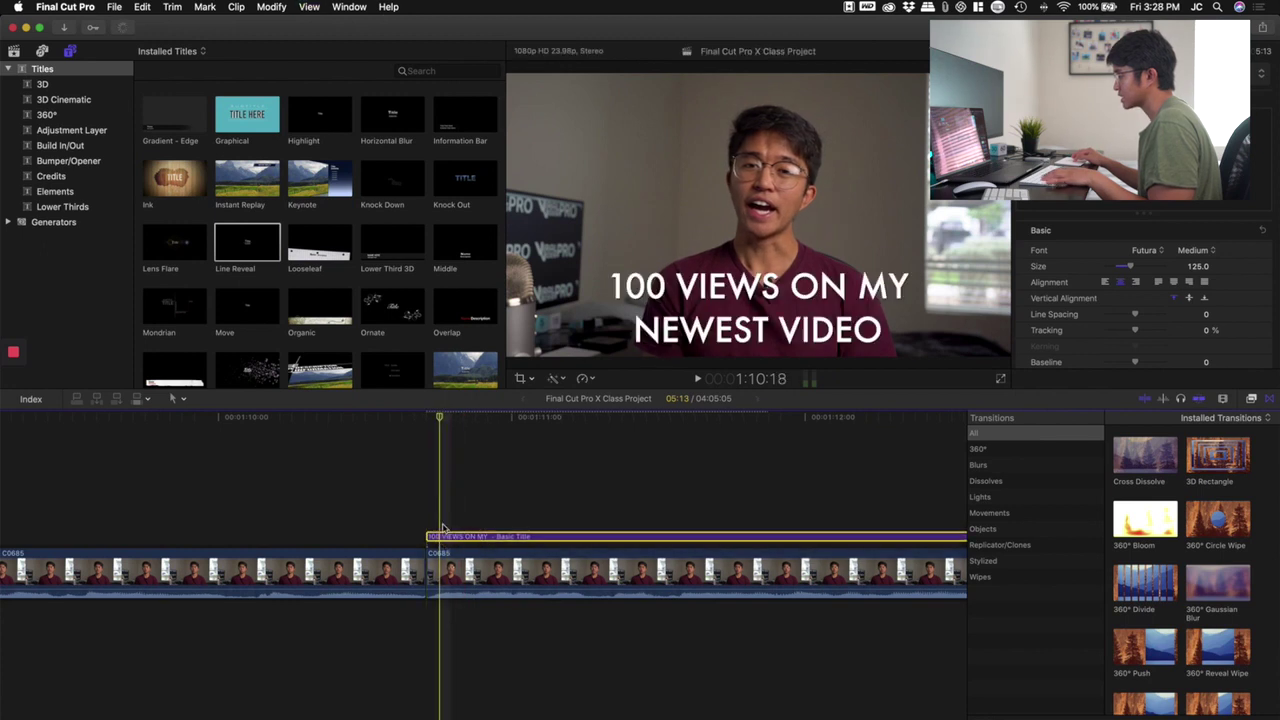
drag(443, 535, 518, 540)
key(super+minus)
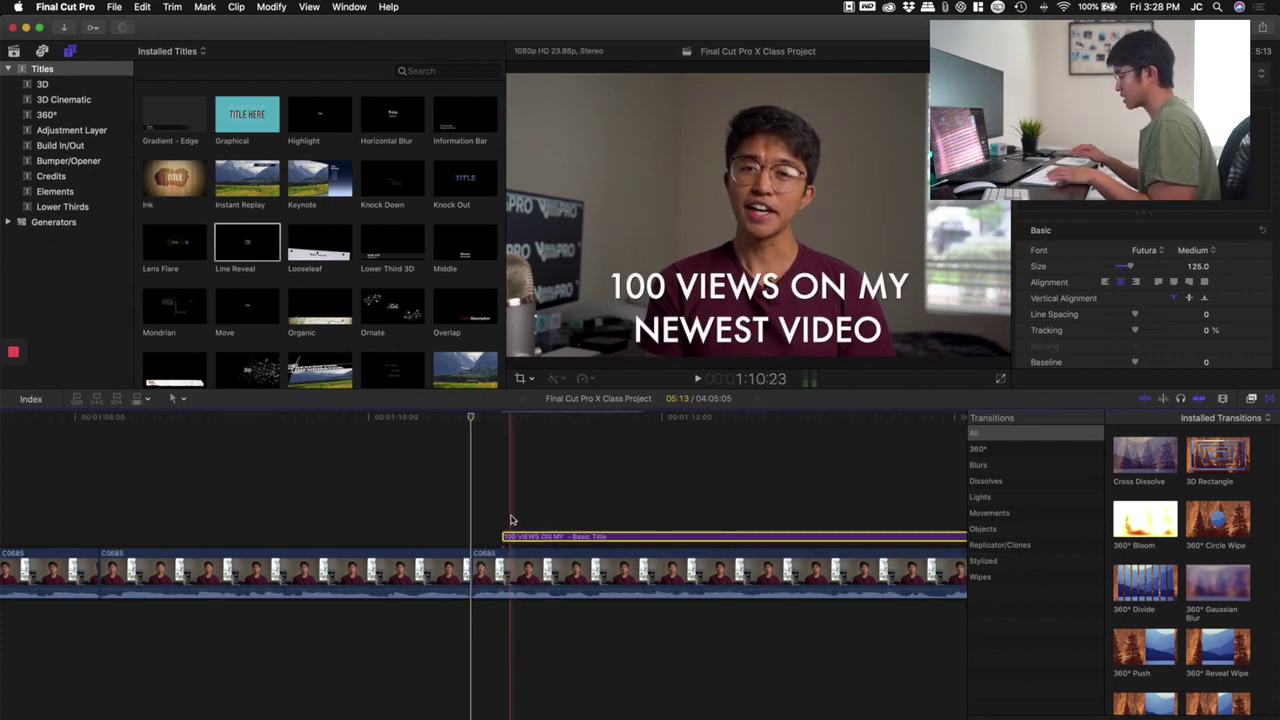
key(n)
drag(527, 537, 567, 537)
key(super+minus)
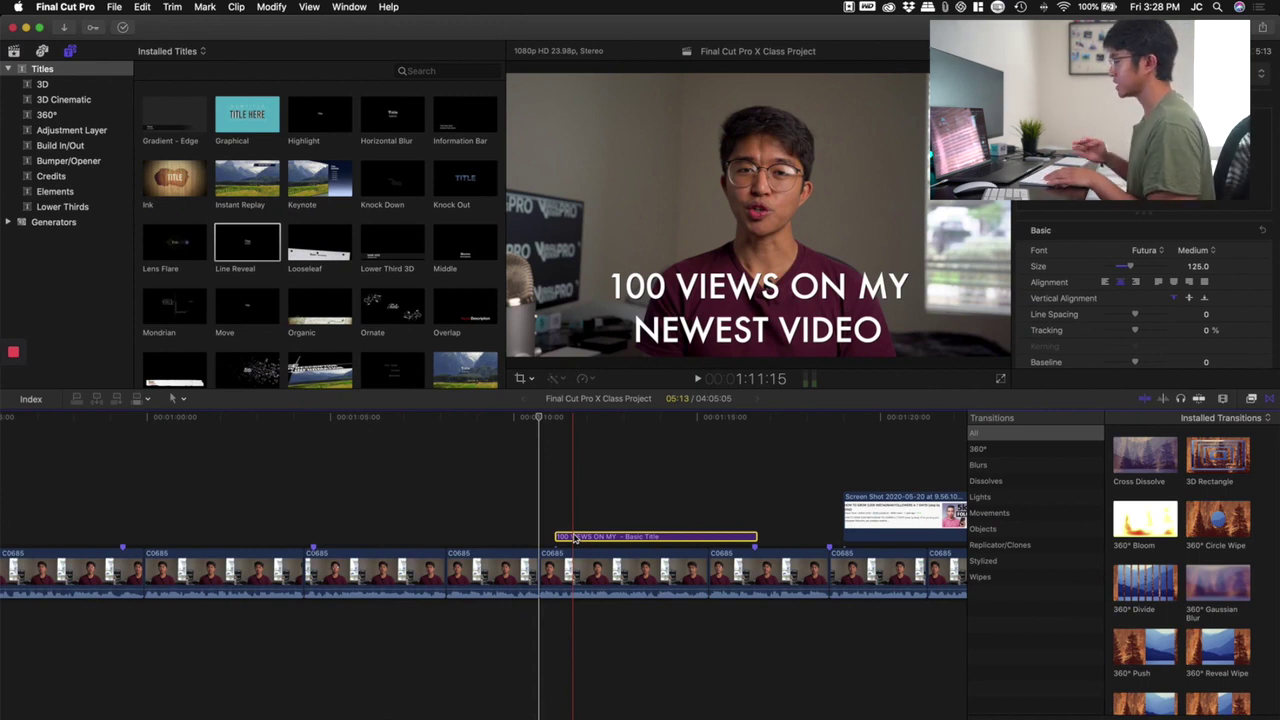
Step: Move the title earlier to the previous cut near 1:08, and stack the YouTube signage clip above the chris-henry image at about 0:51:12
scroll(266, 500, left, 6)
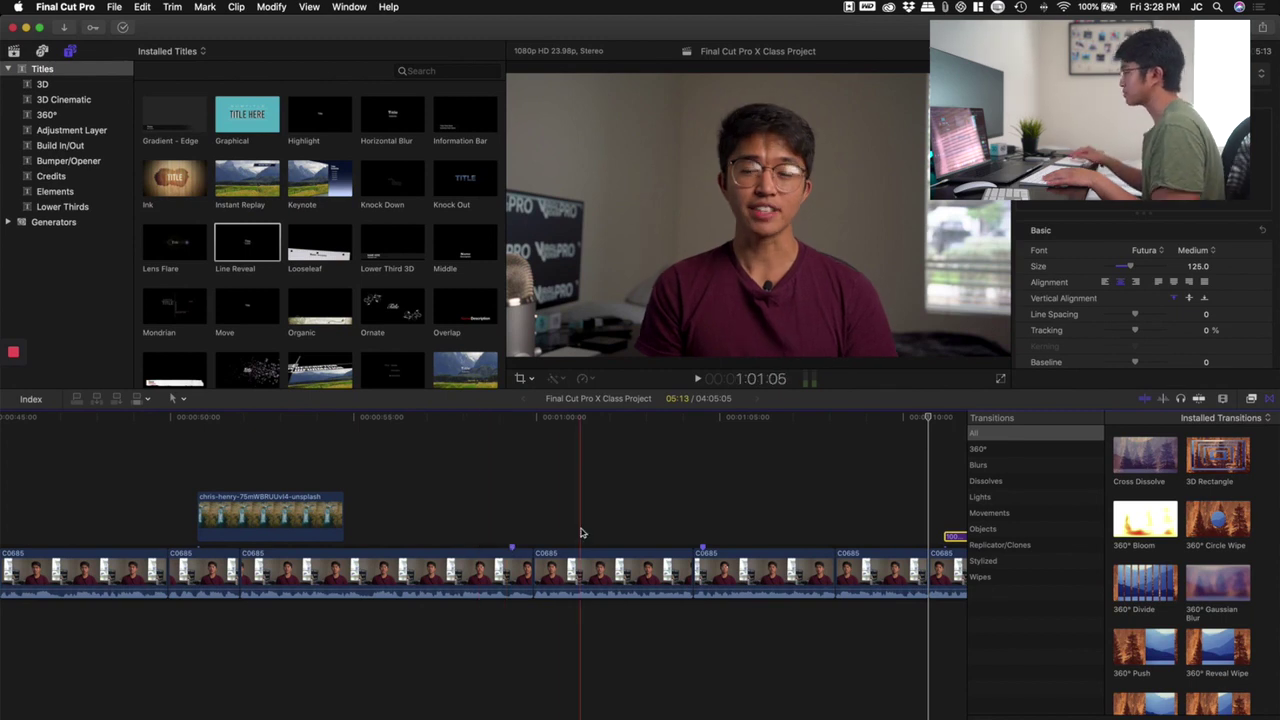
scroll(580, 531, right, 5)
drag(688, 540, 571, 539)
scroll(429, 523, left, 7)
key(super+minus)
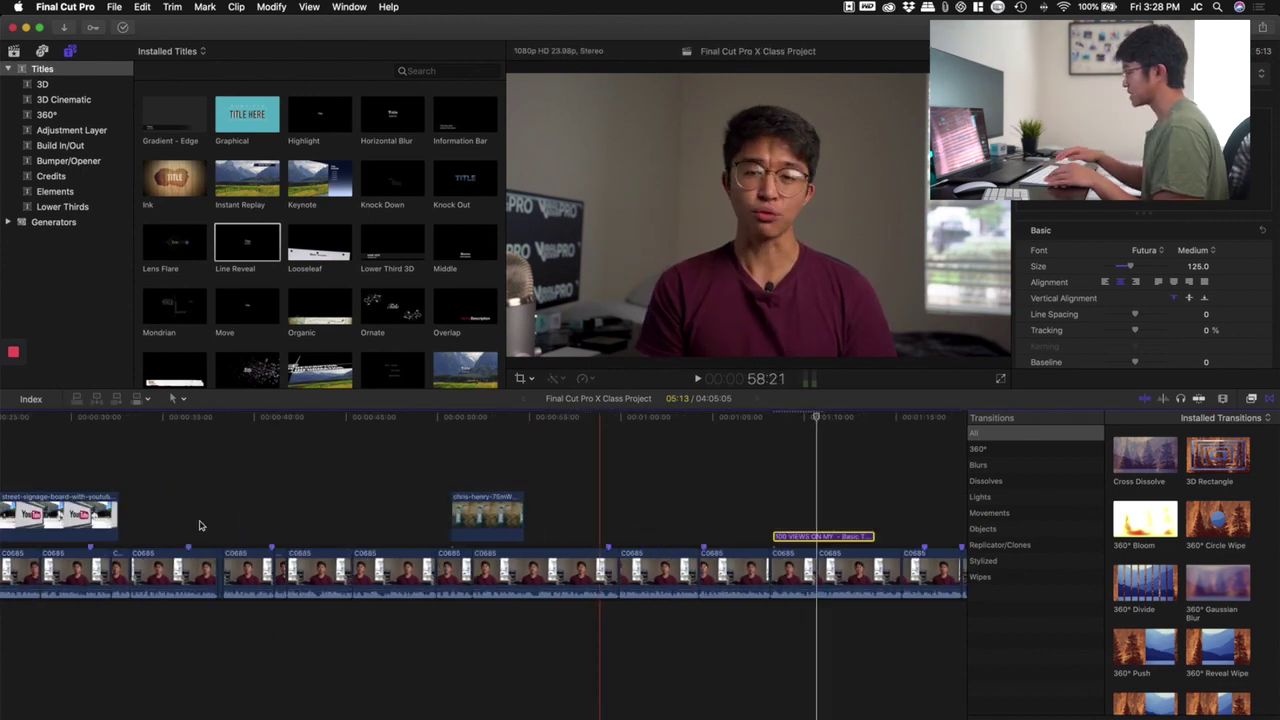
scroll(236, 521, left, 3)
drag(210, 518, 696, 454)
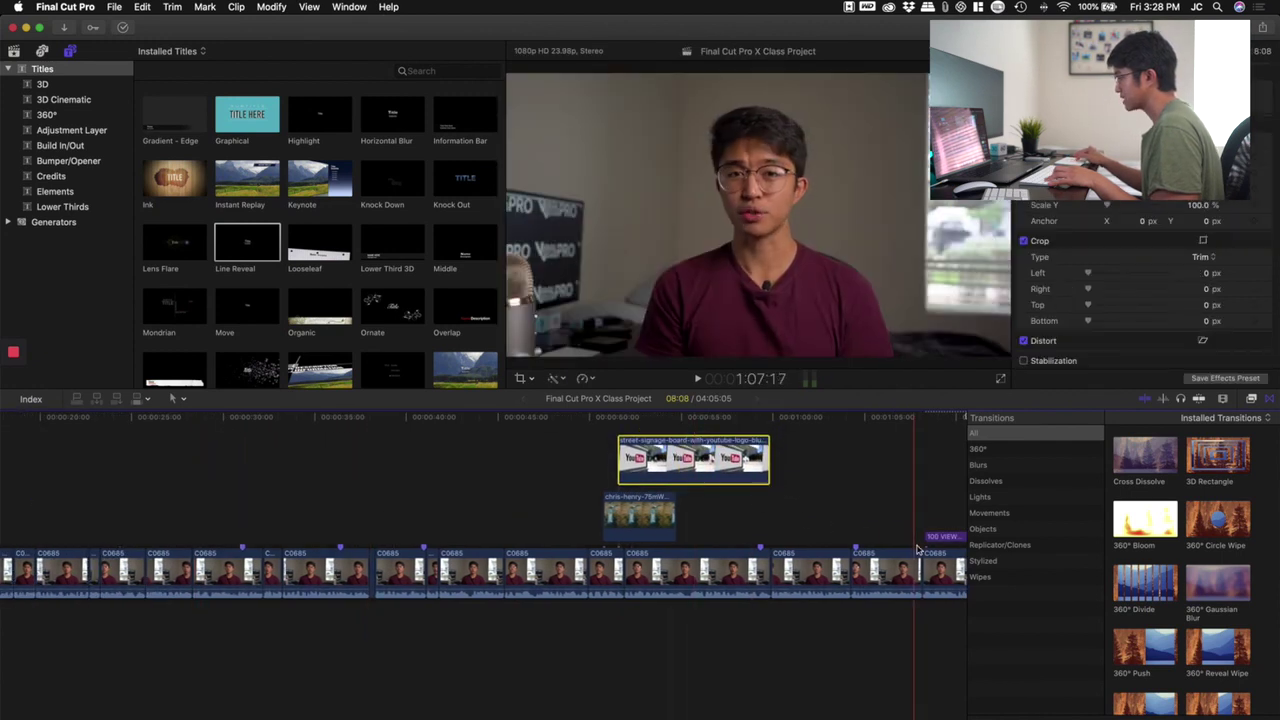
Step: Move the "100 VIEWS ON MY" title earlier to about 0:58:19 and select the main footage clip under the YouTube signage clip
click(834, 523)
click(938, 533)
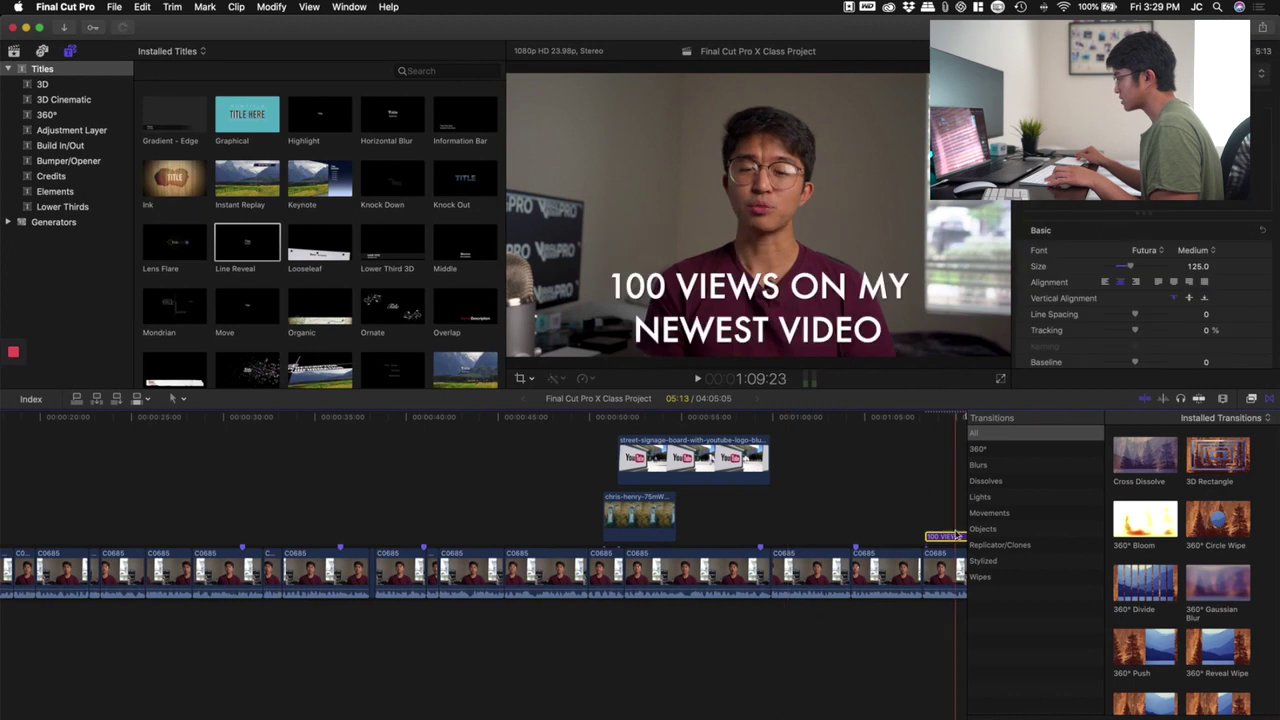
drag(938, 533, 768, 536)
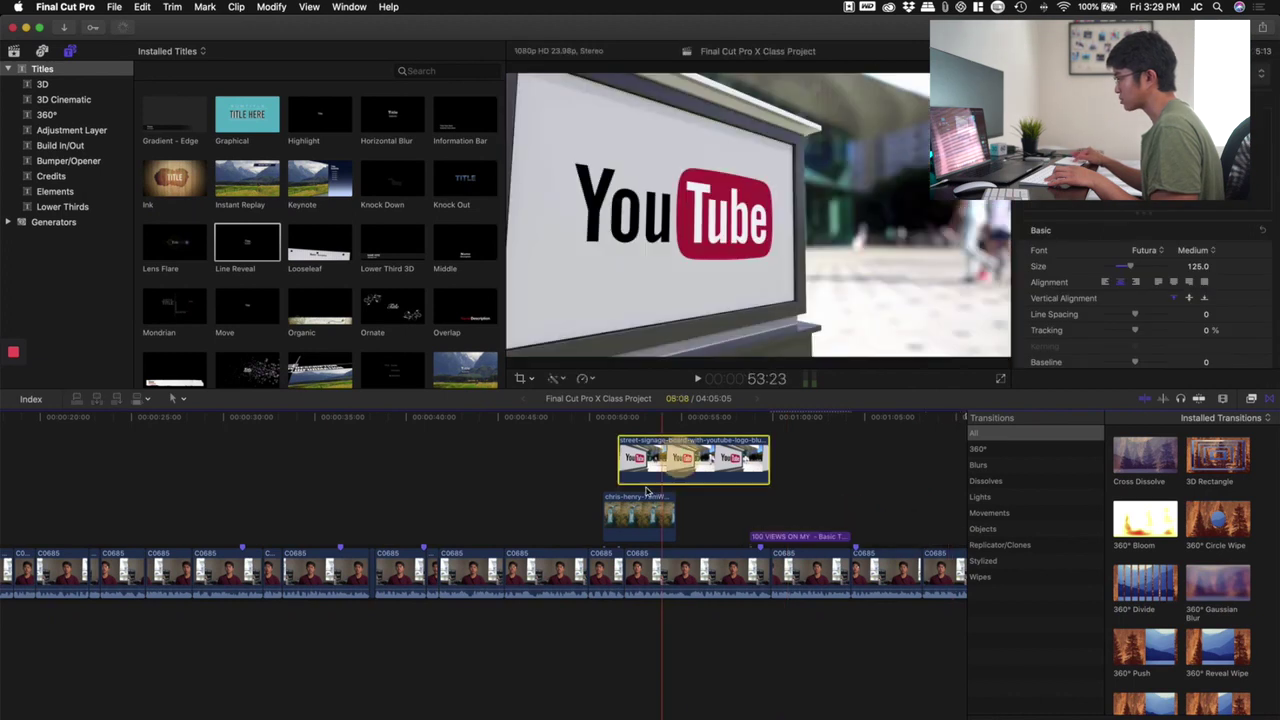
click(628, 516)
click(640, 572)
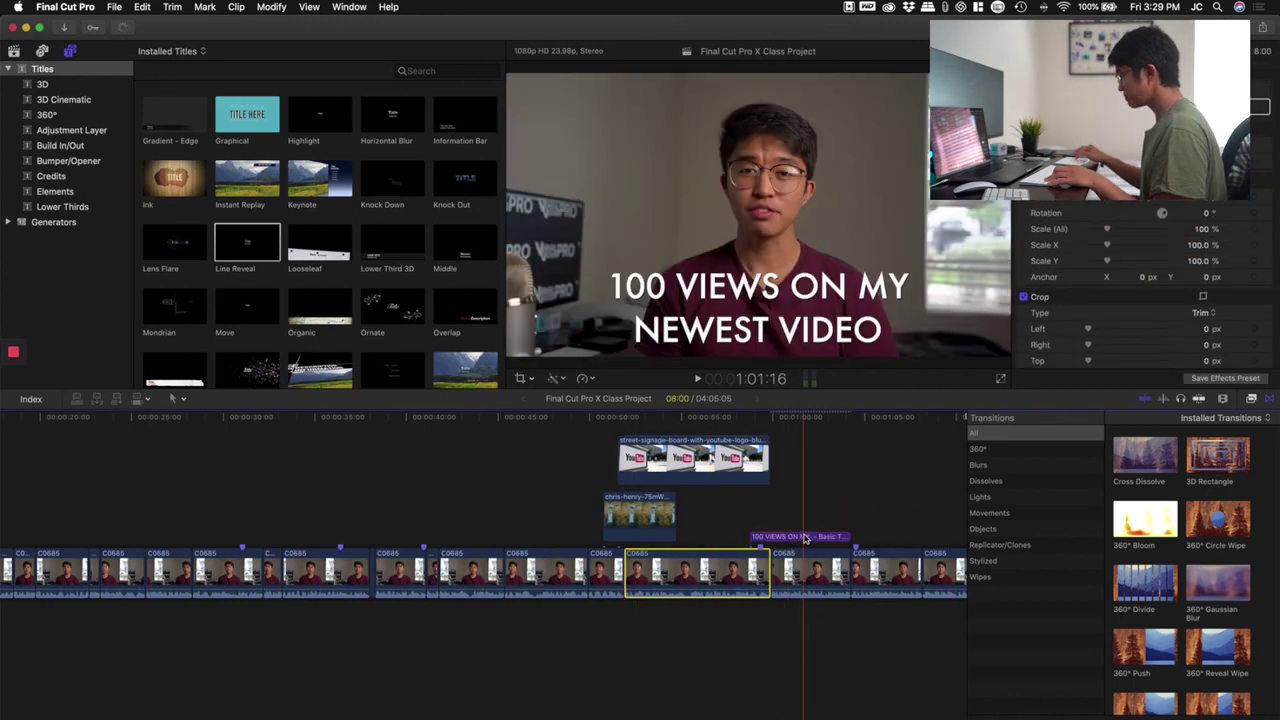
Step: Place the "100 VIEWS ON MY" title on the layer above the YouTube signage clip, aligned with that clip's start
drag(803, 538, 662, 484)
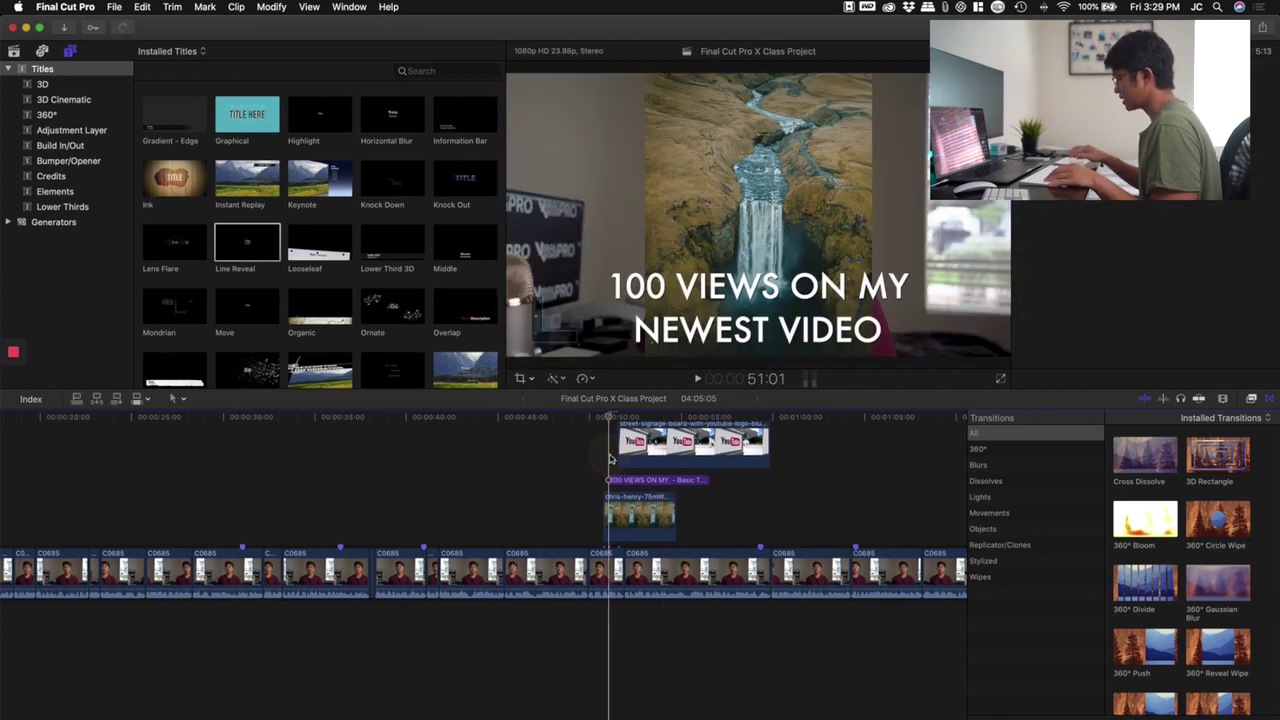
key(super+equal)
key(super+equal)
drag(590, 482, 600, 482)
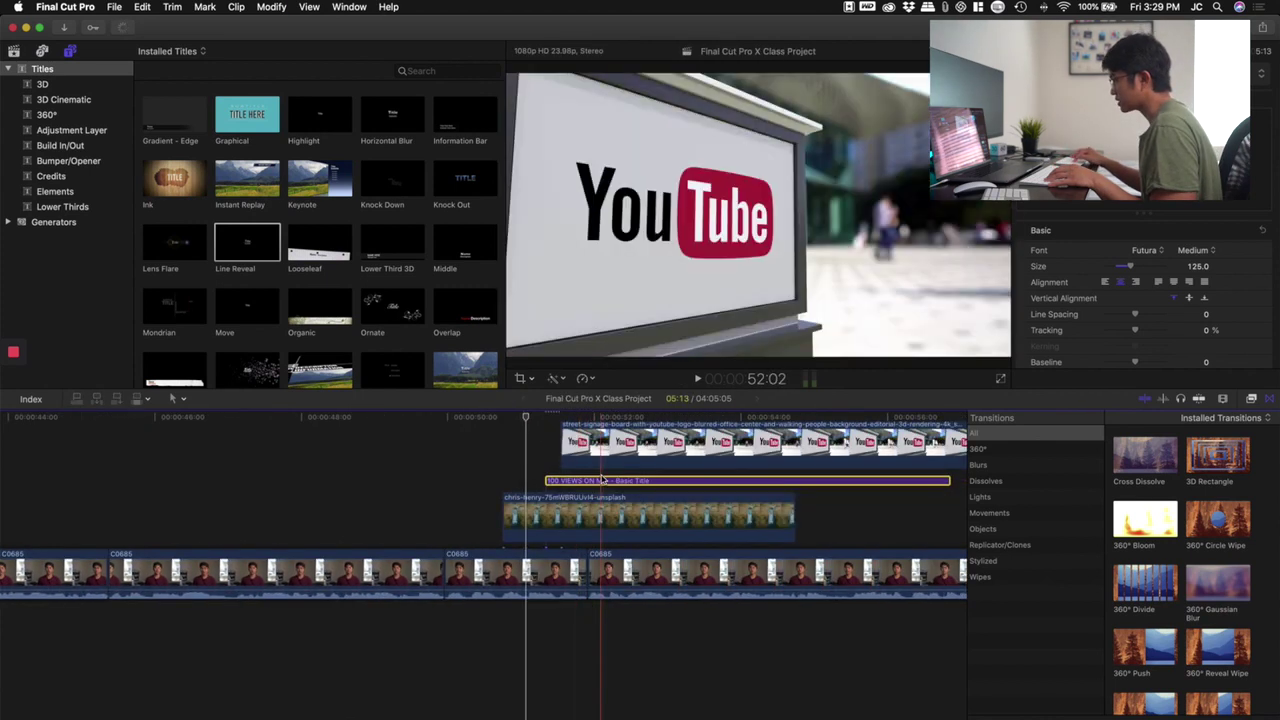
drag(600, 481, 612, 440)
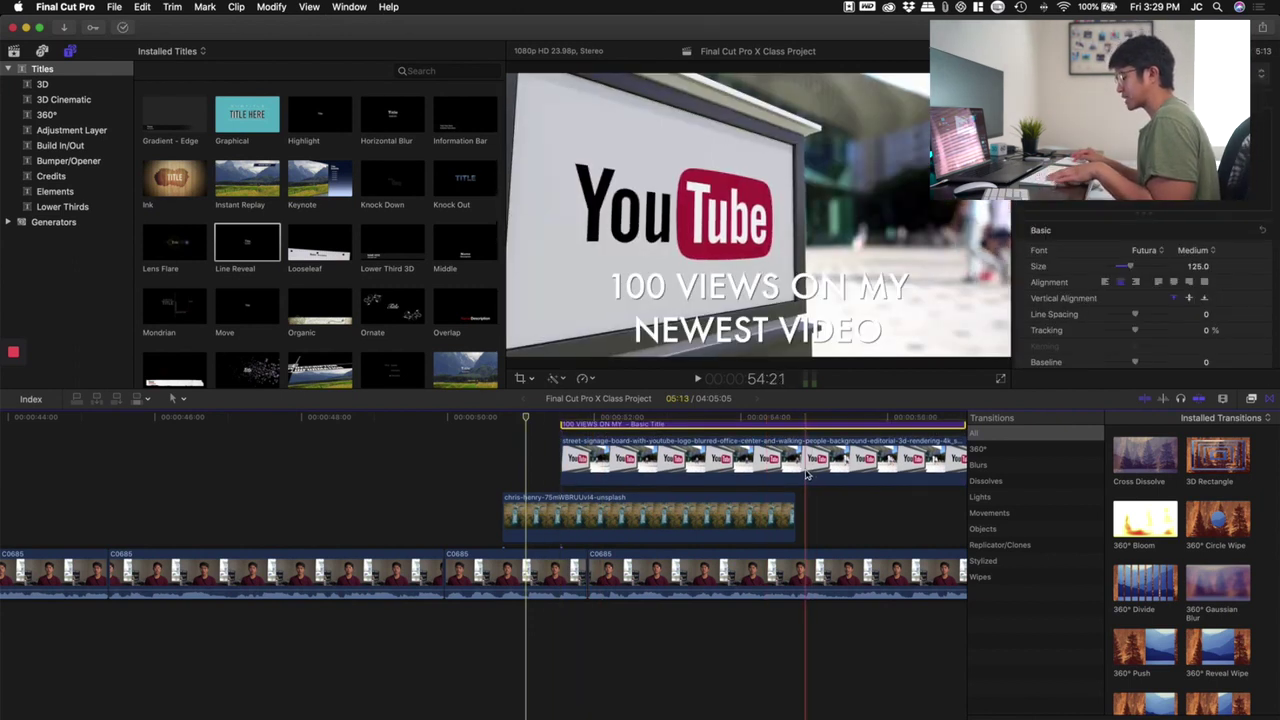
Step: Turn skimming off and back on, and move the YouTube signage clip earlier in the timeline
key(s)
key(s)
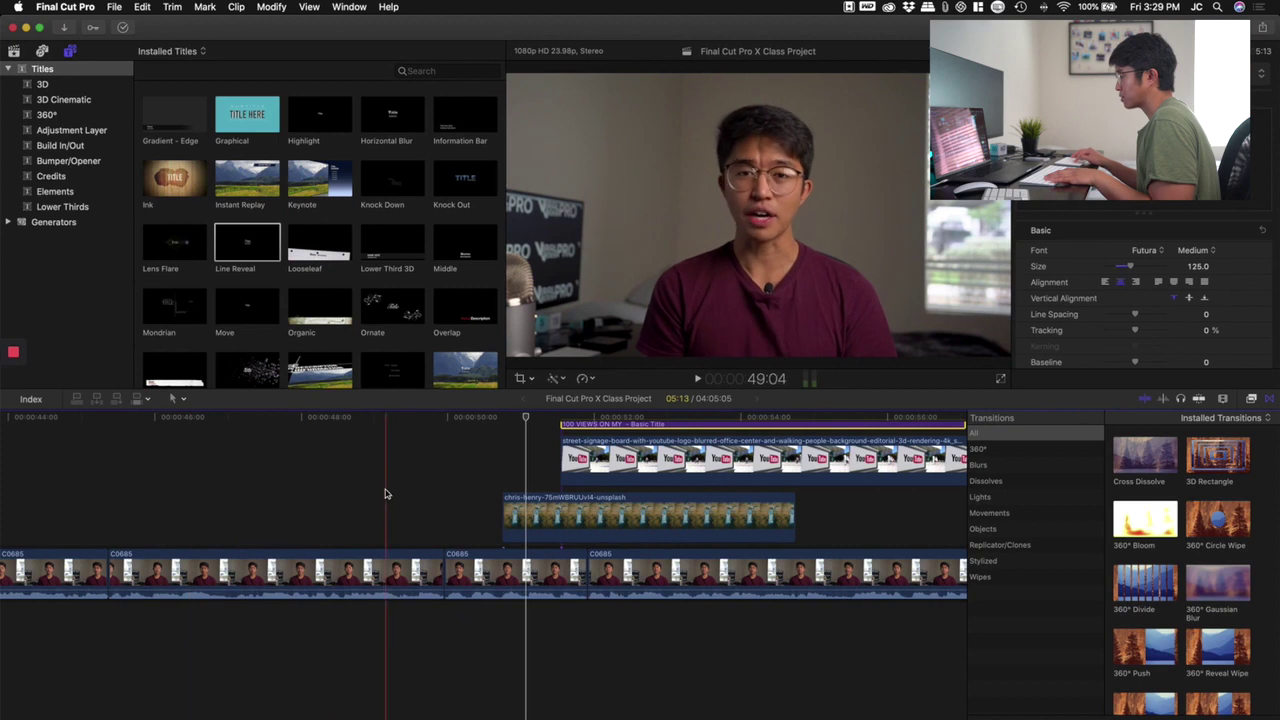
scroll(343, 500, right, 3)
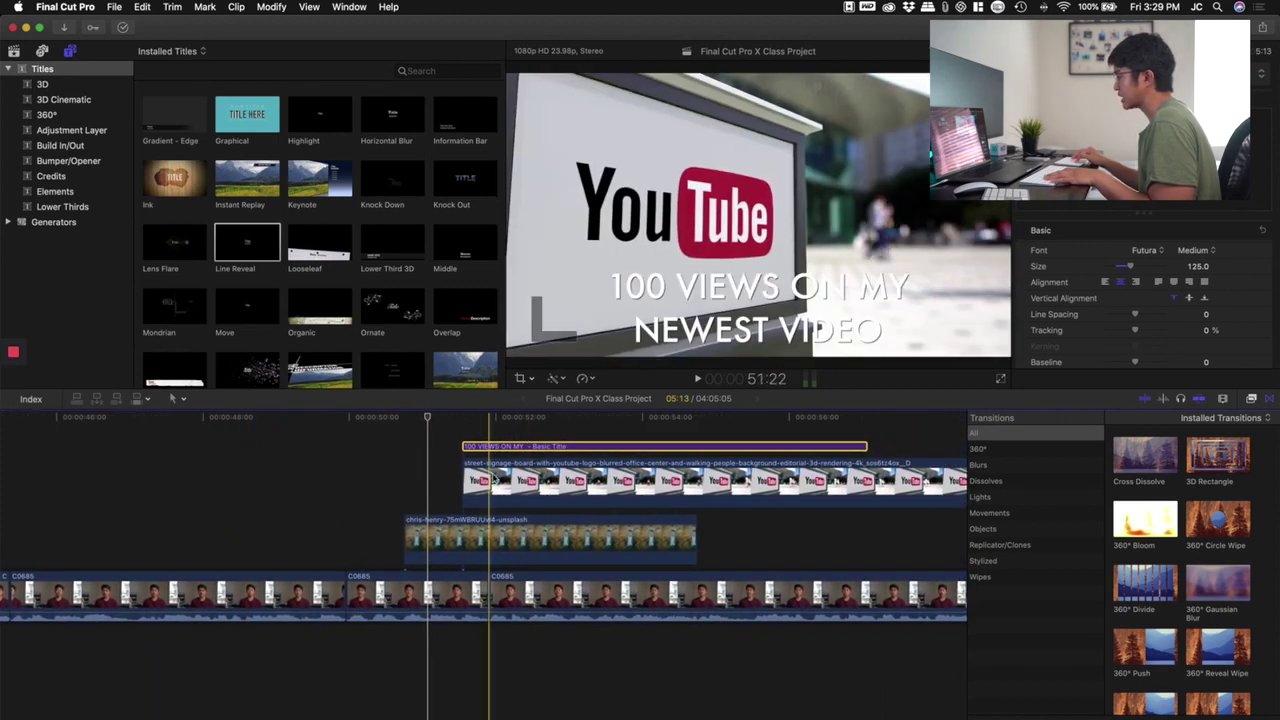
drag(464, 482, 366, 492)
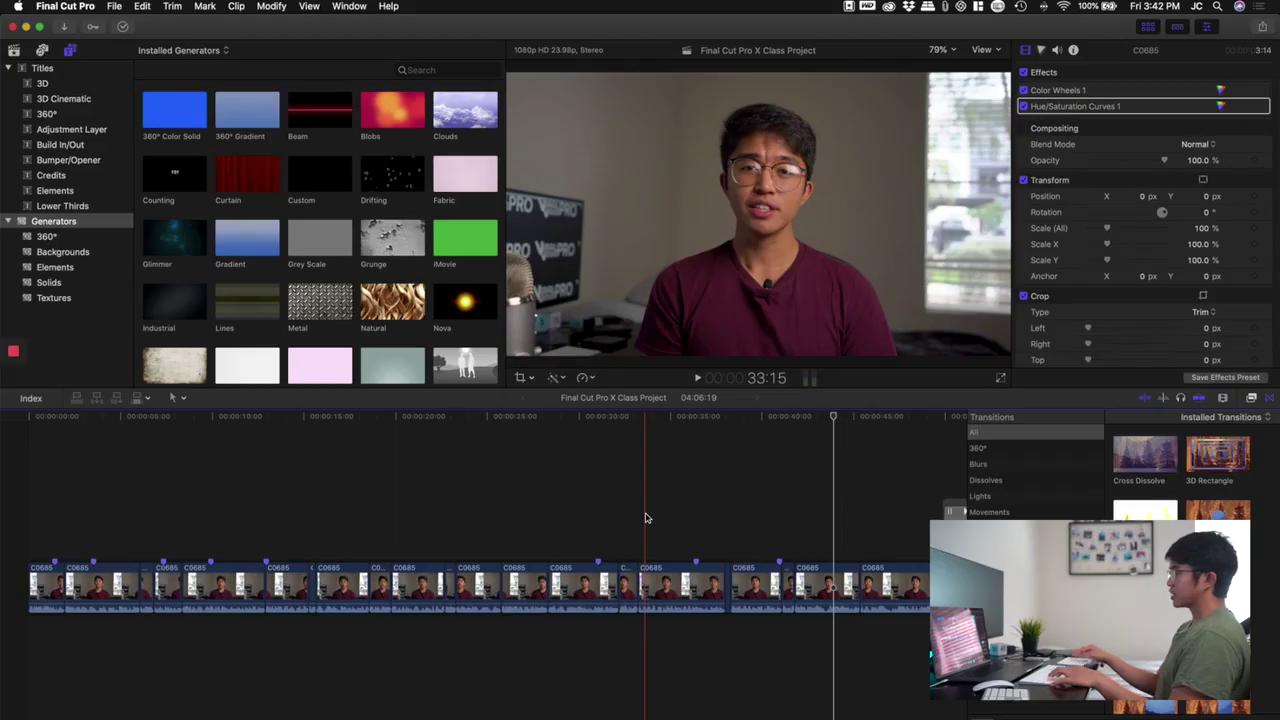
Step: Play back the section around 1:01 where the chris-henry waterfall image covers the talking-head footage
scroll(725, 500, right, 8)
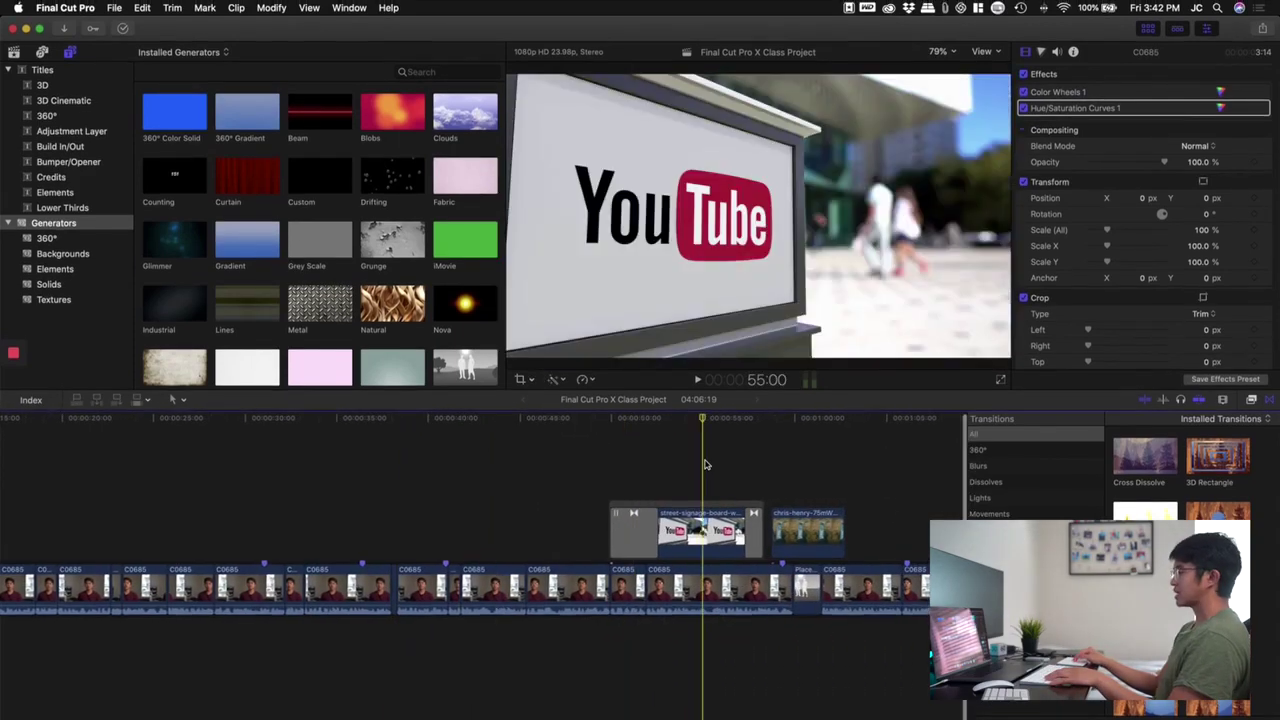
scroll(640, 500, right, 5)
drag(590, 520, 657, 527)
click(612, 497)
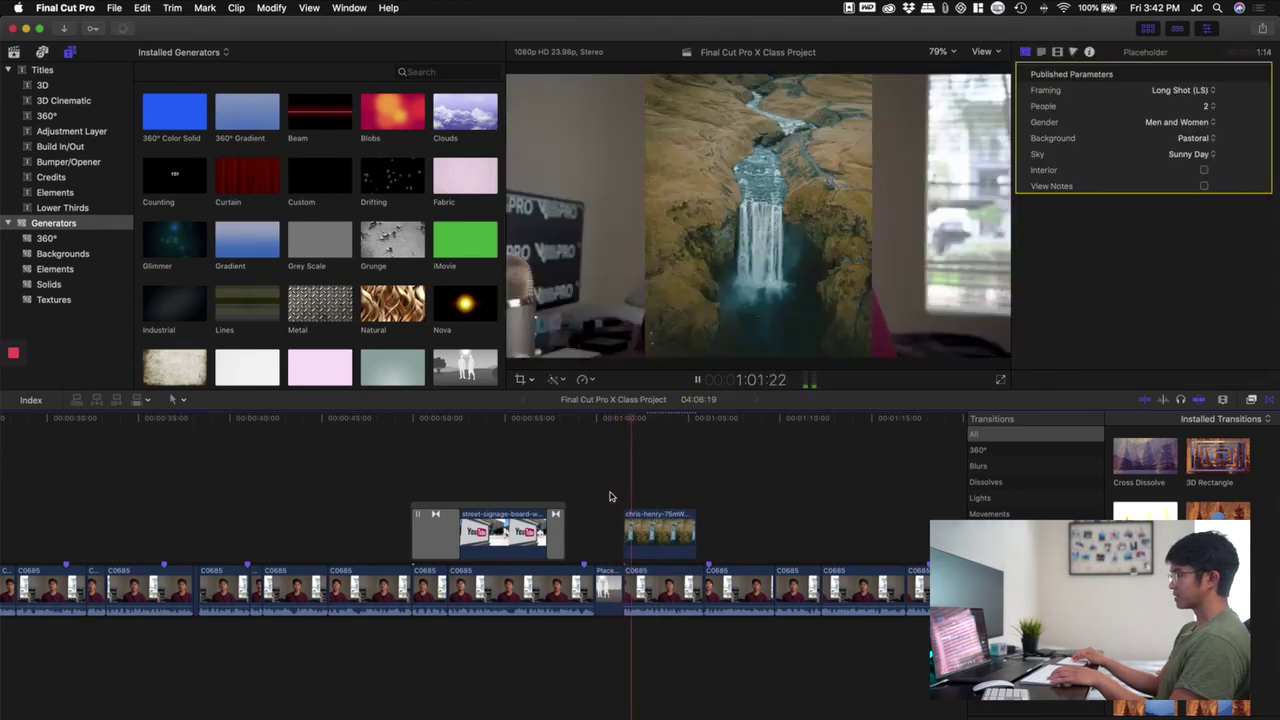
key(space)
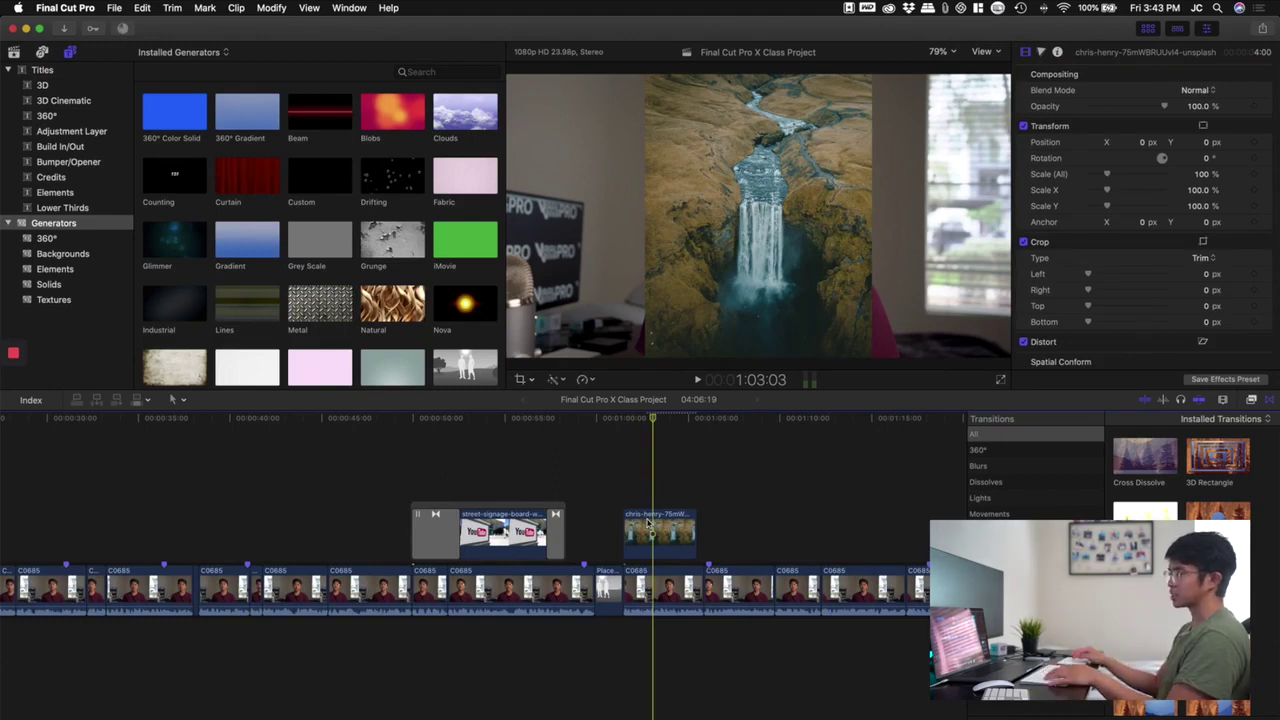
Step: Crop the chris-henry waterfall image to fill the frame, with the crop area shifted up to Top 720.1 and Bottom 926.8
click(657, 549)
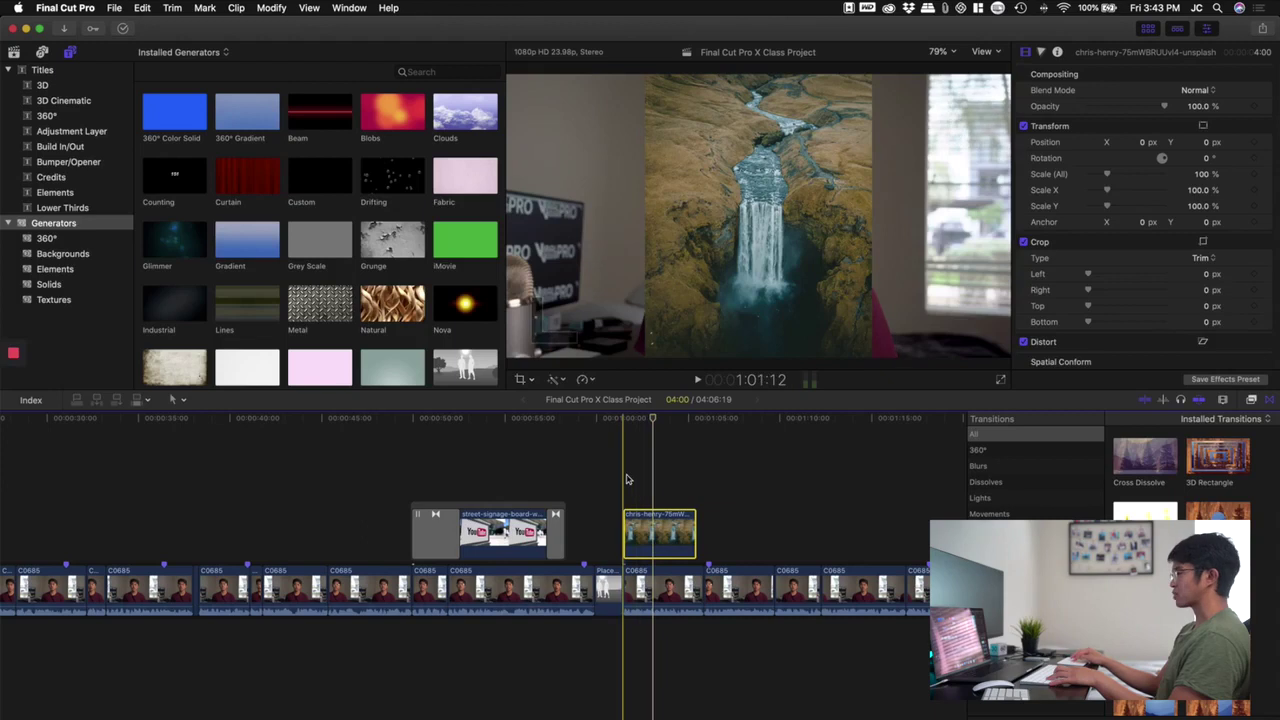
click(530, 380)
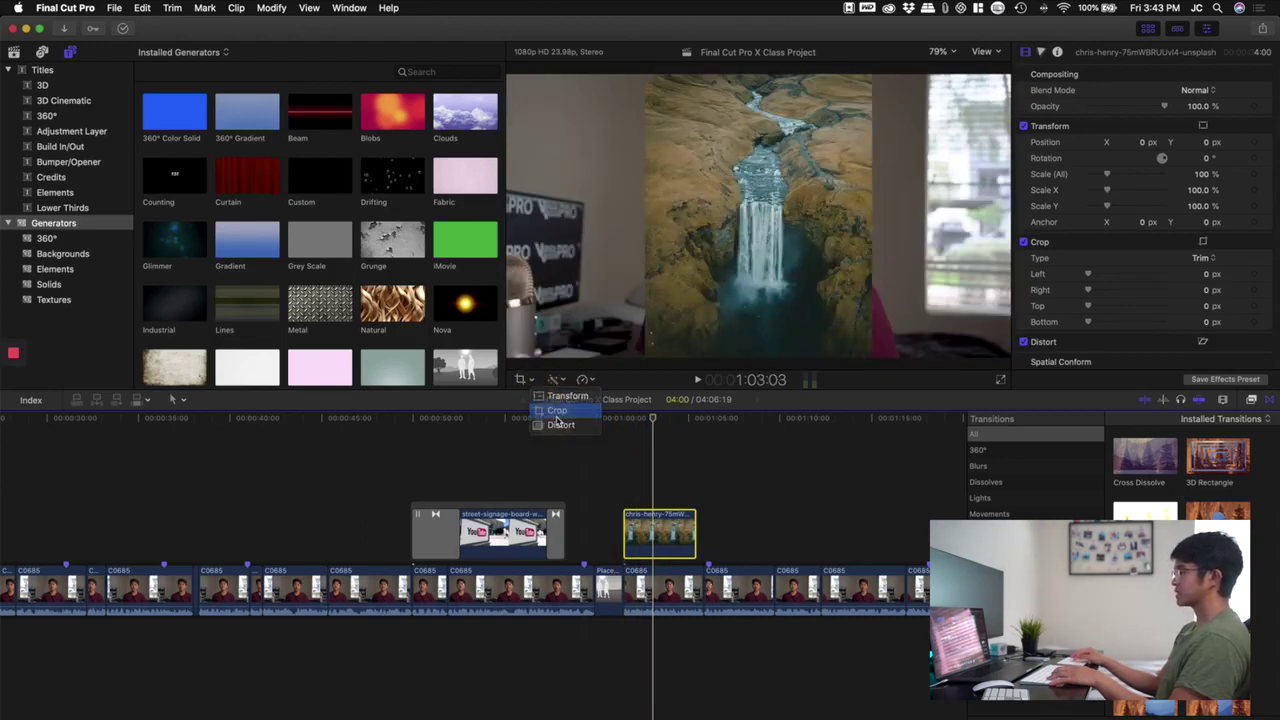
click(557, 413)
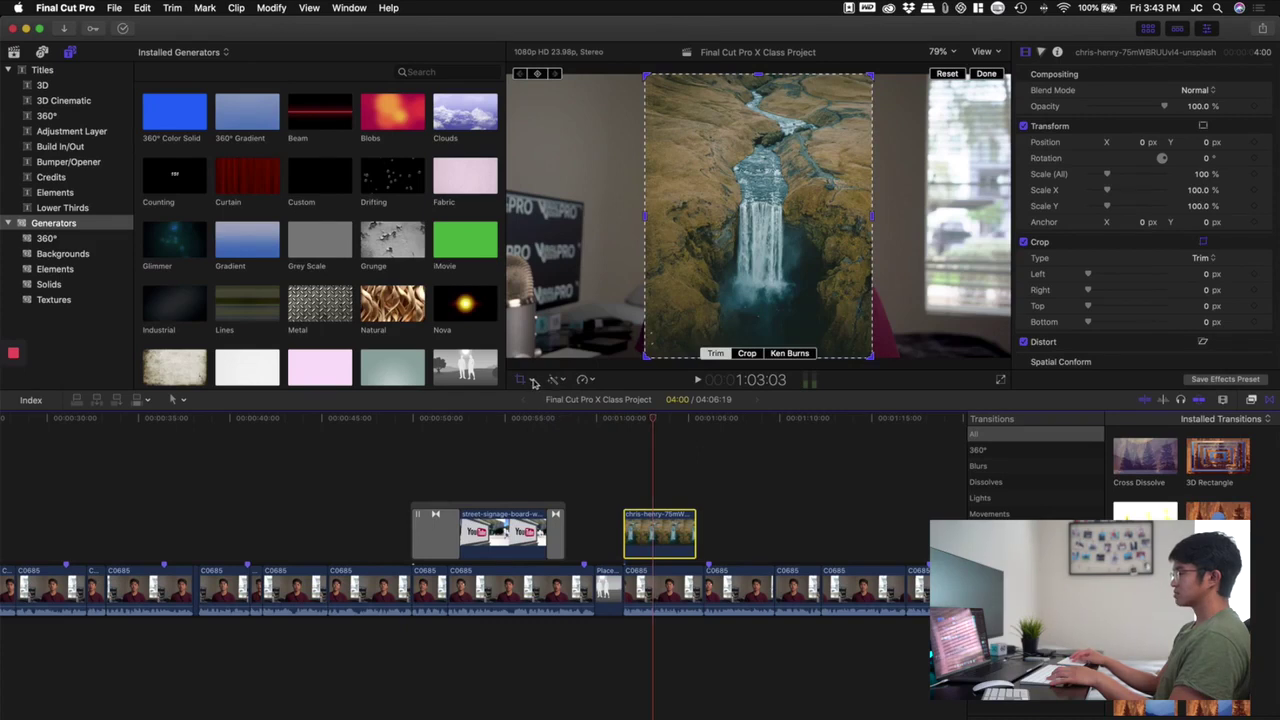
click(533, 383)
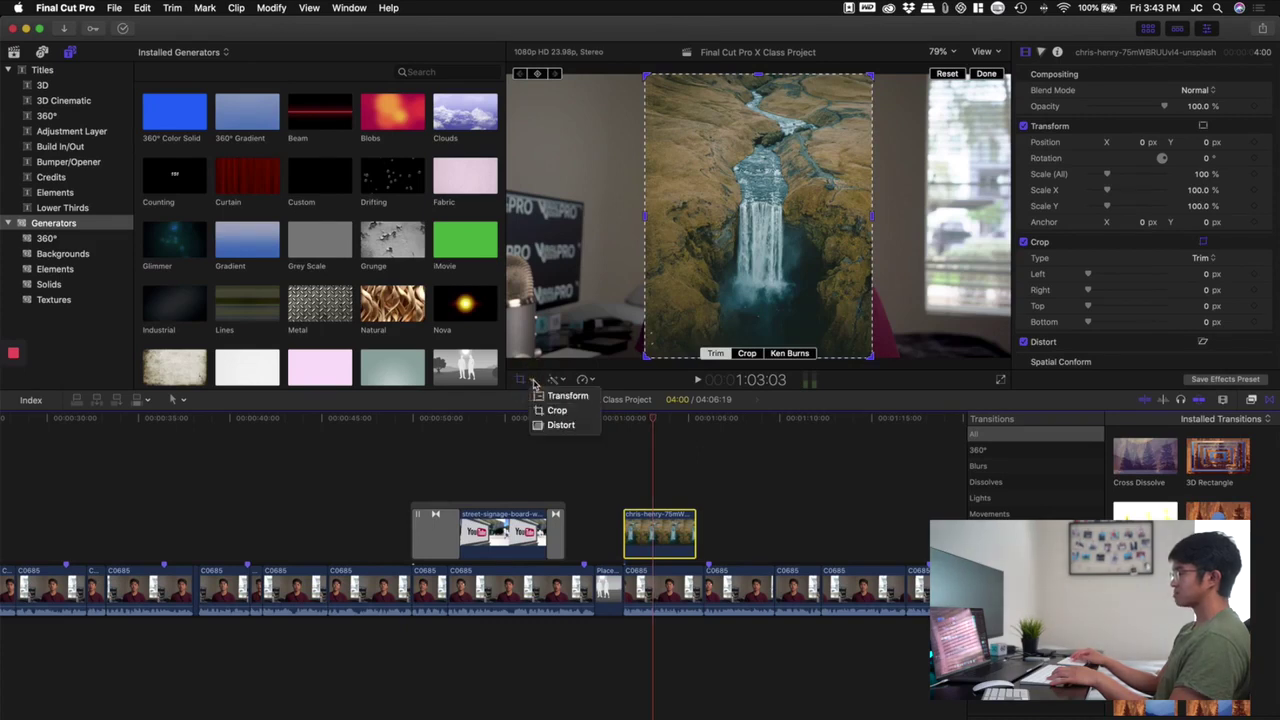
click(557, 412)
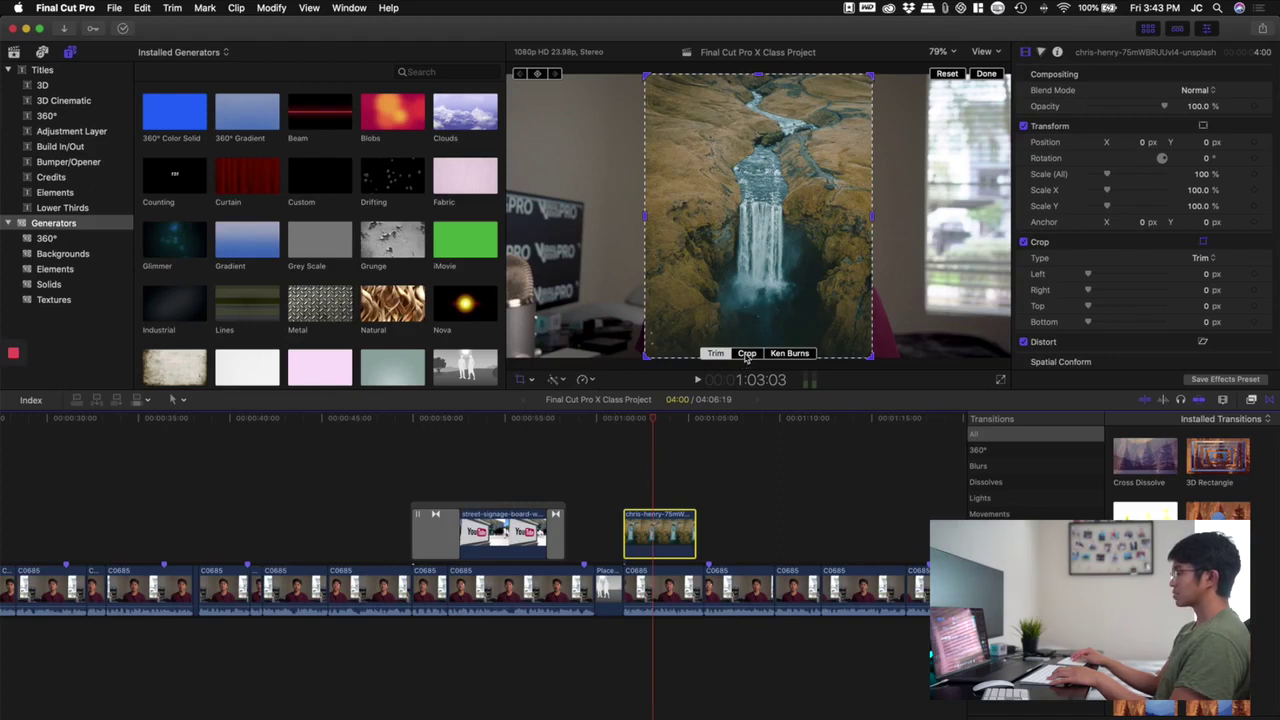
click(746, 354)
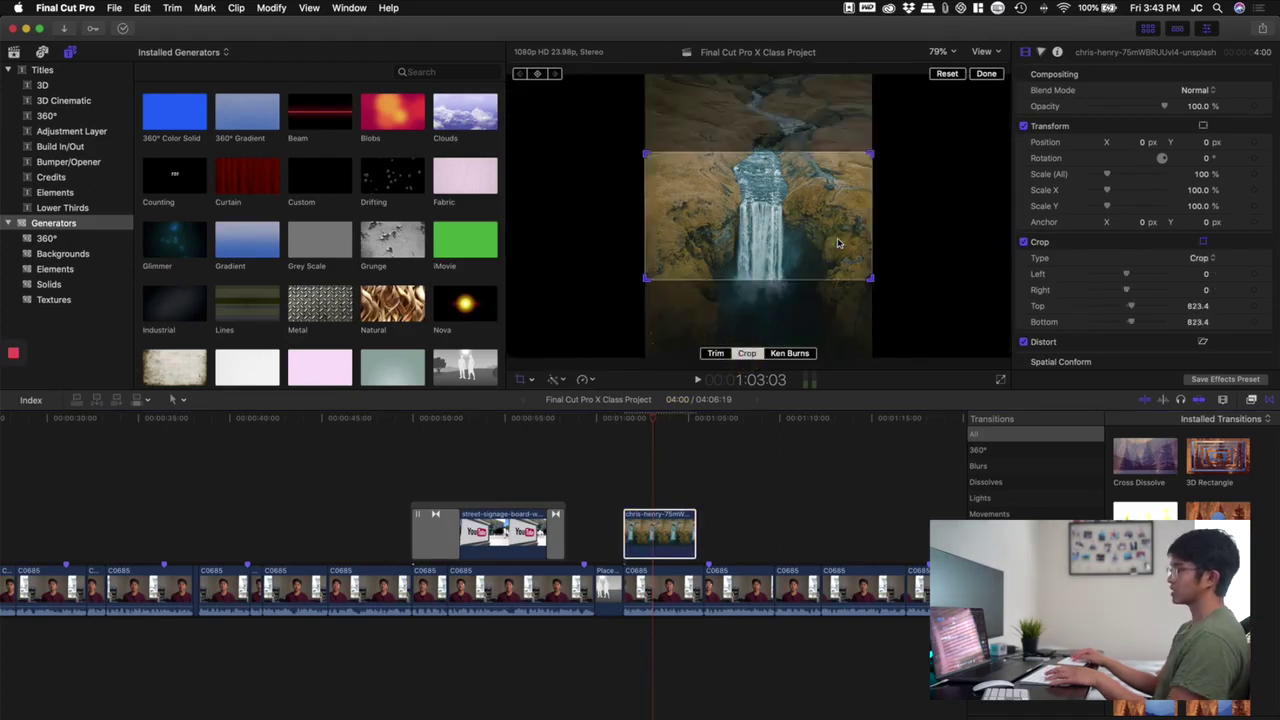
drag(828, 212, 872, 180)
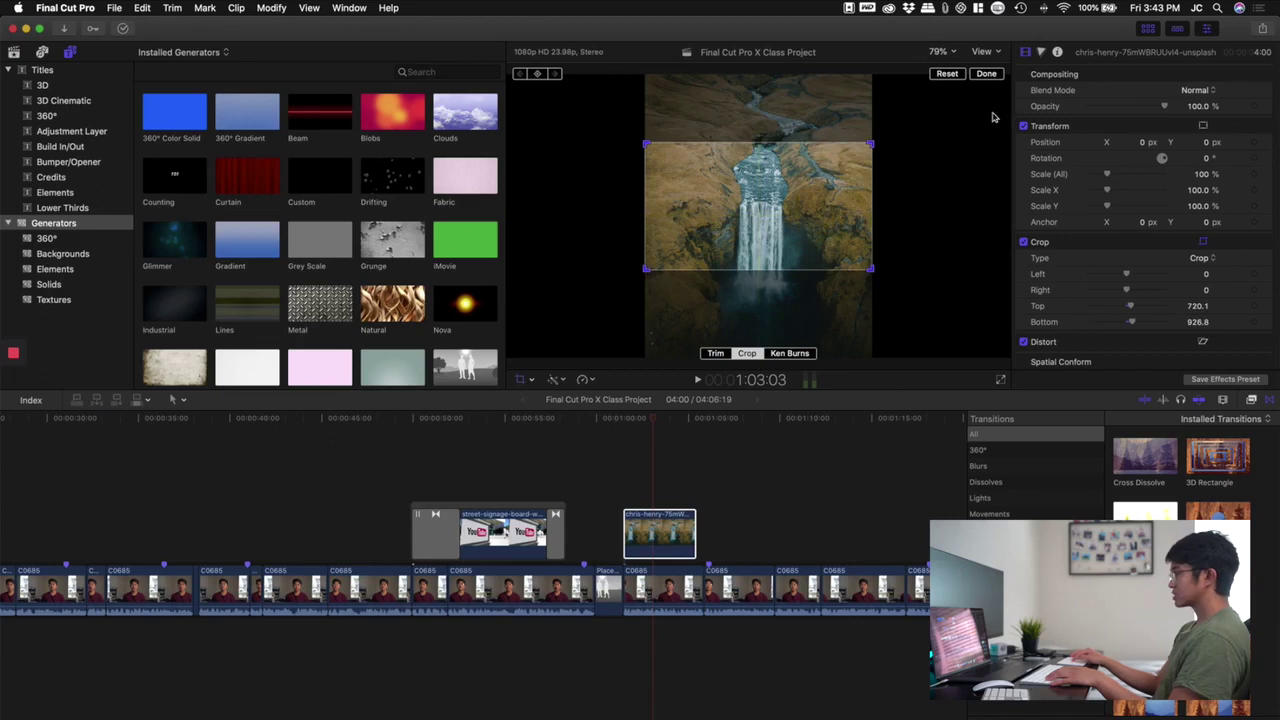
click(986, 74)
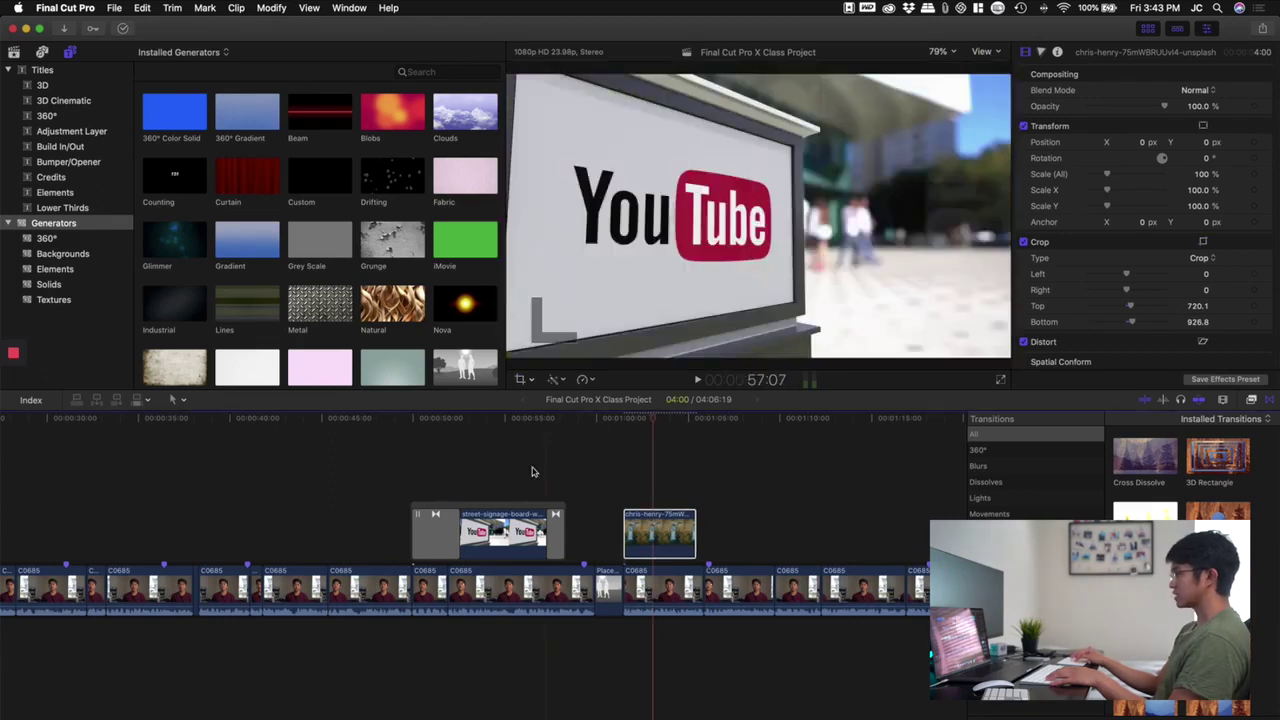
Step: Play back the cropped waterfall image from just before its start
click(607, 492)
key(space)
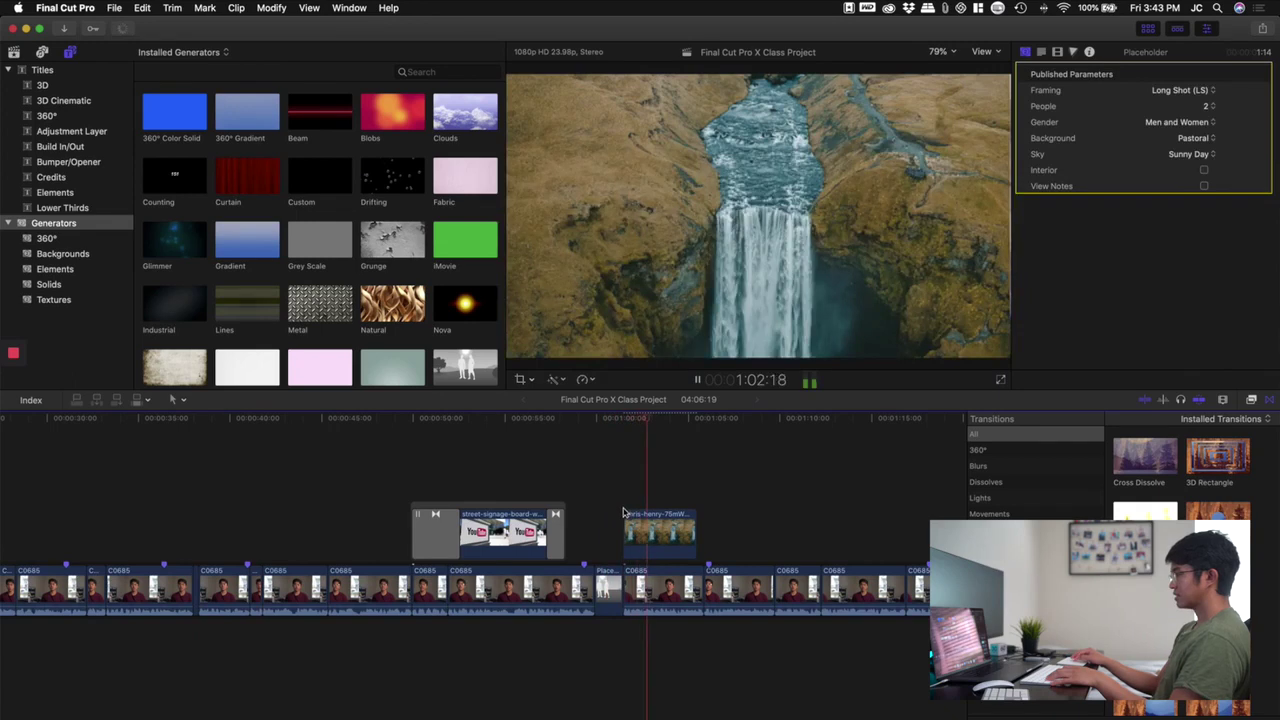
key(space)
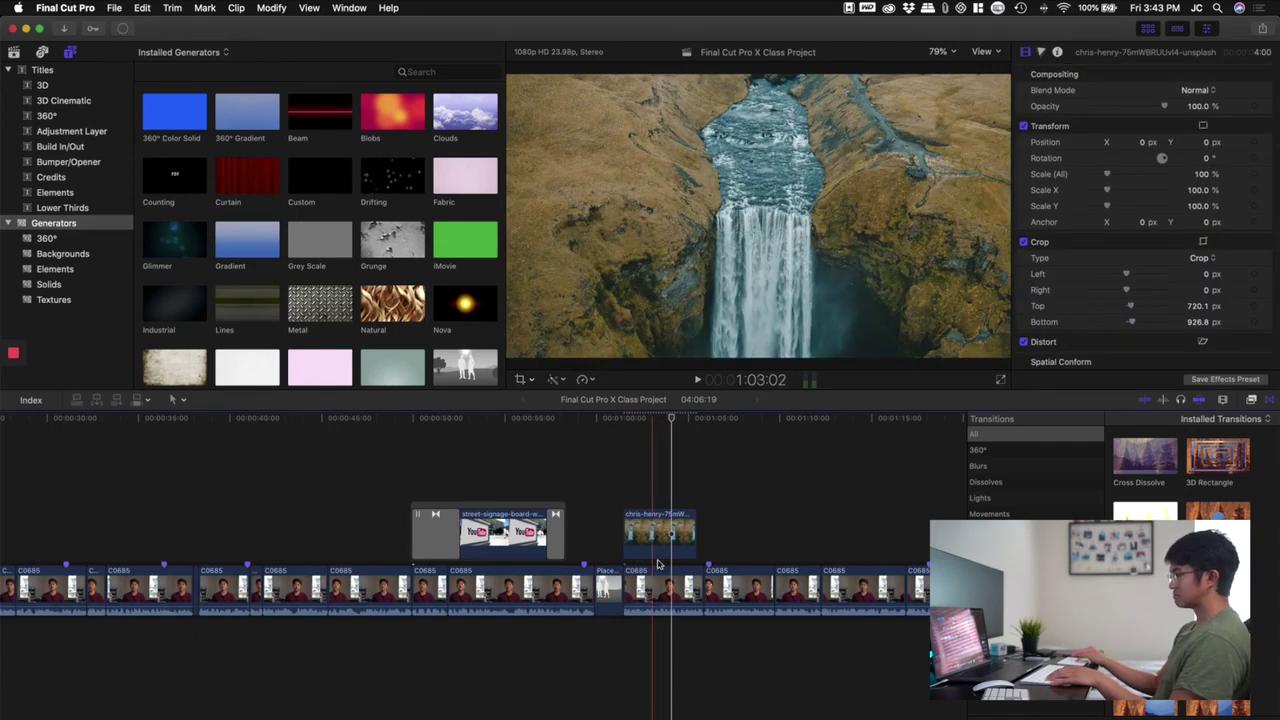
Step: Extend the end of the waterfall image slightly, and undo both the extension and the crop
drag(695, 533, 702, 533)
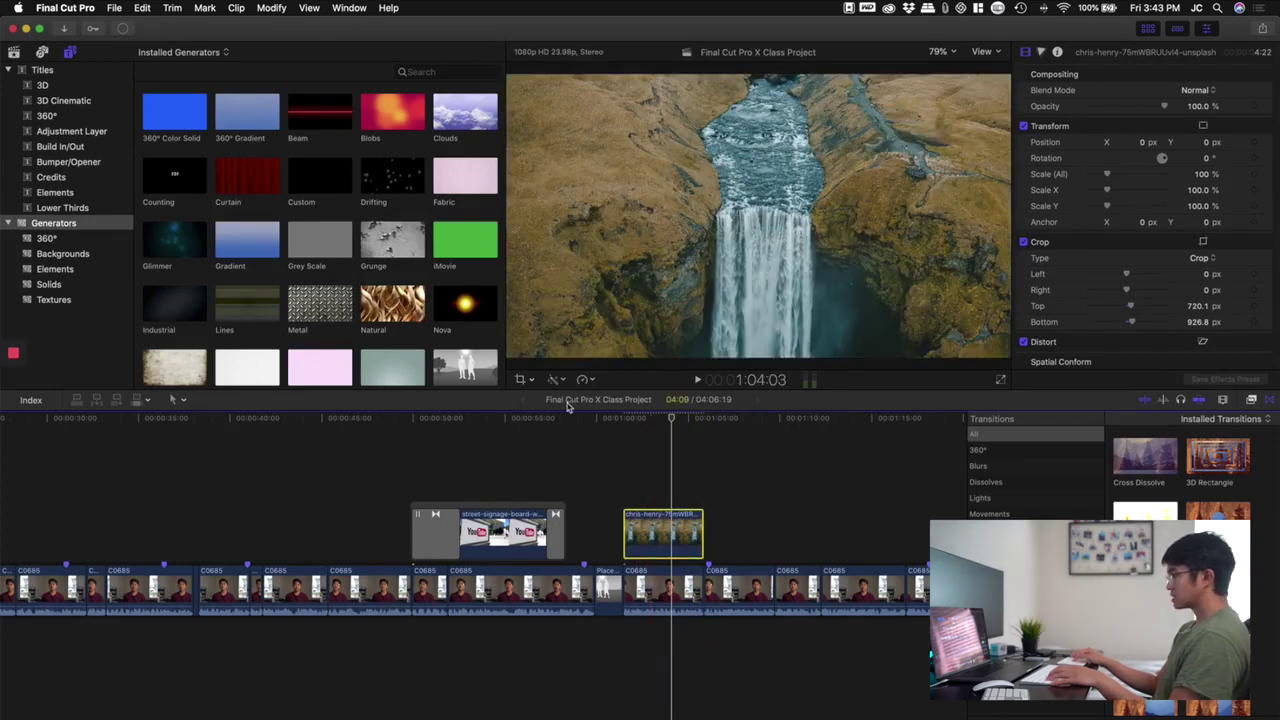
key(super+z)
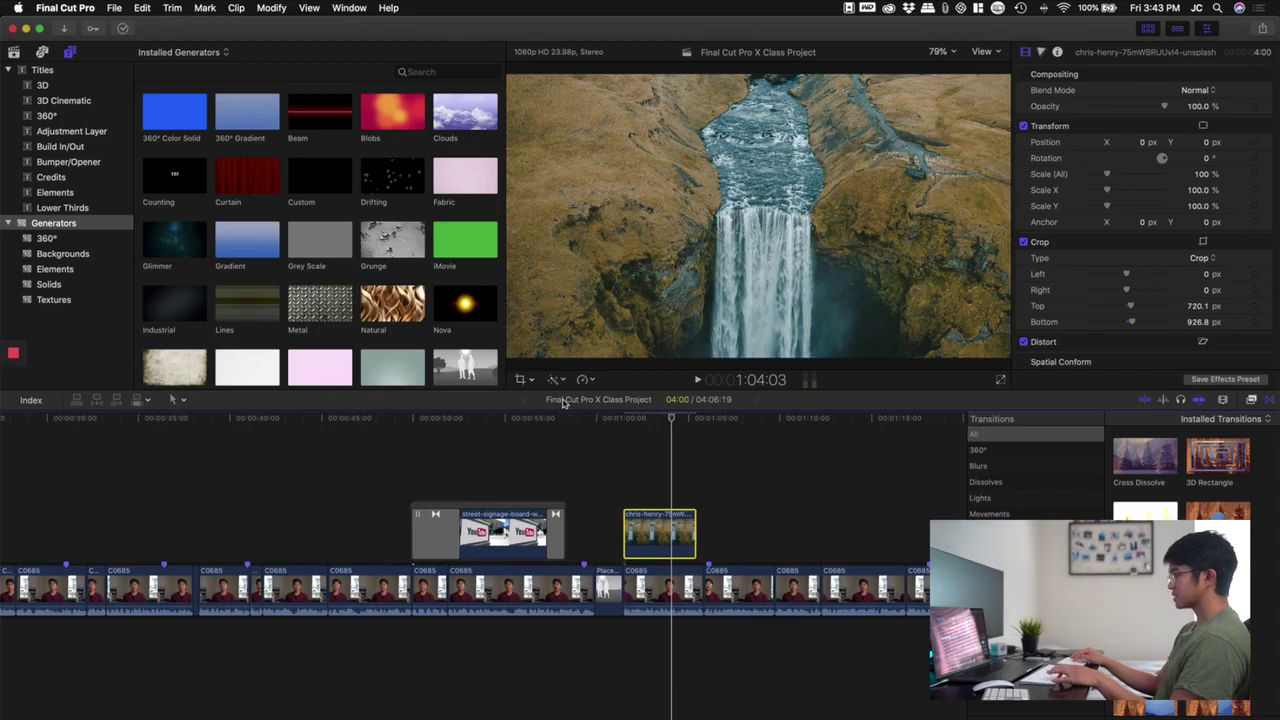
key(super+z)
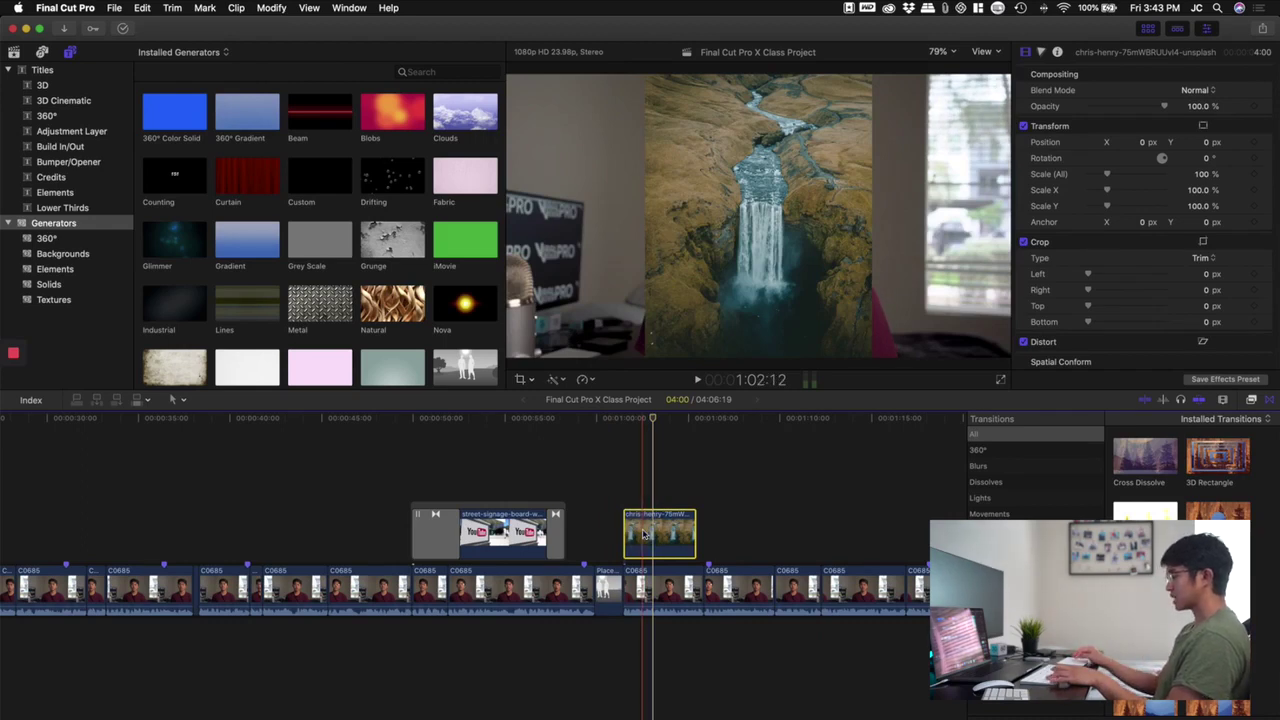
Step: Duplicate the chris-henry waterfall image onto the layer directly above it, starting at 1:01:12
key(super+v)
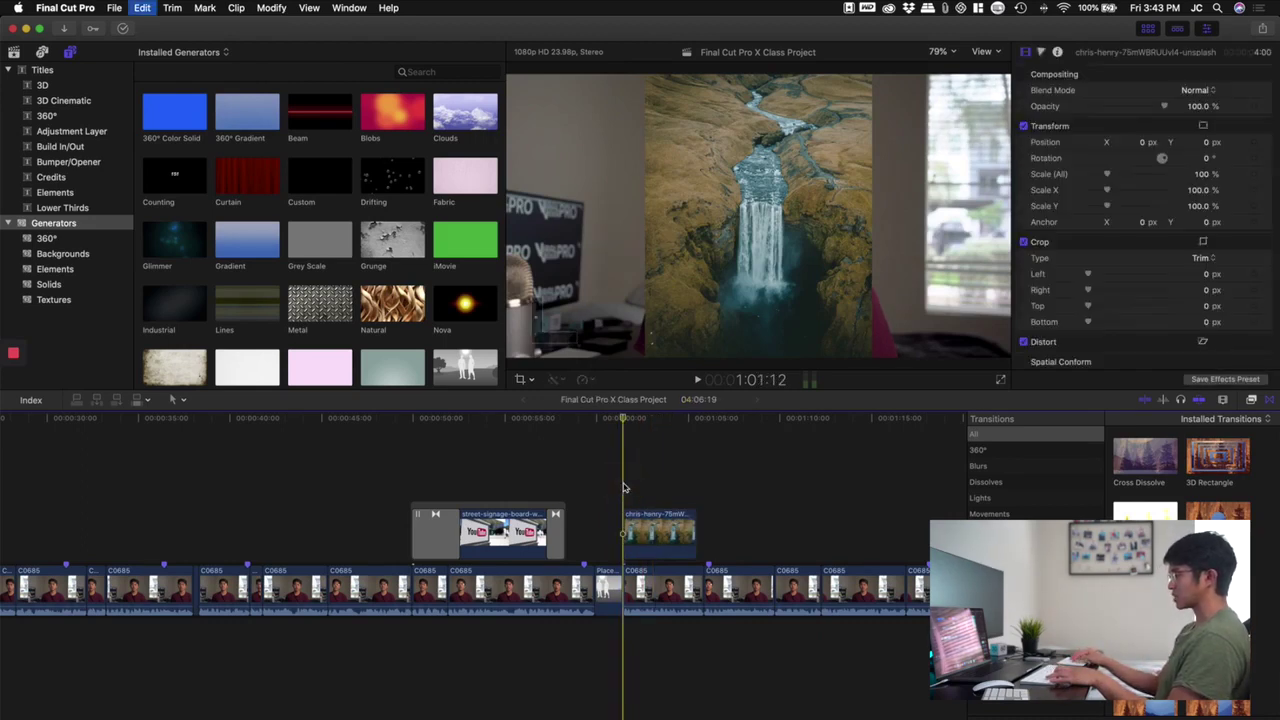
click(641, 456)
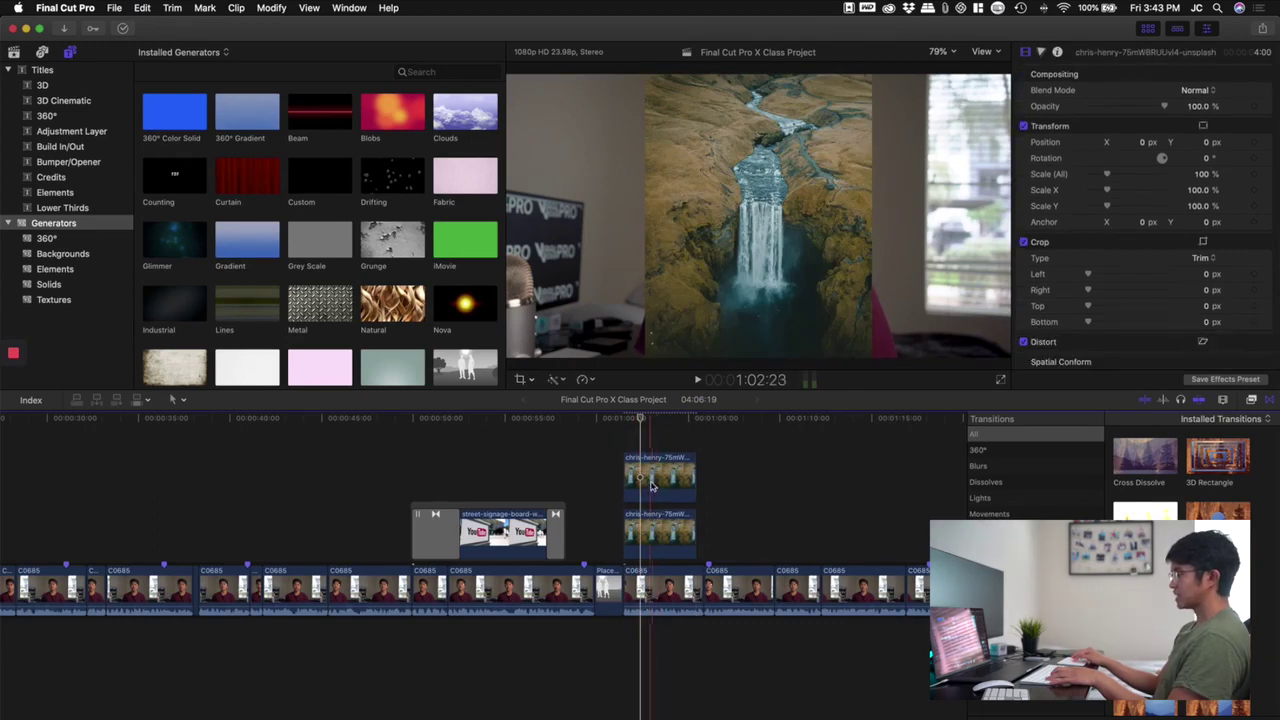
Step: Apply a Ken Burns crop to the lower waterfall copy, panning from a higher start frame to an end frame at the waterfall's base
click(646, 518)
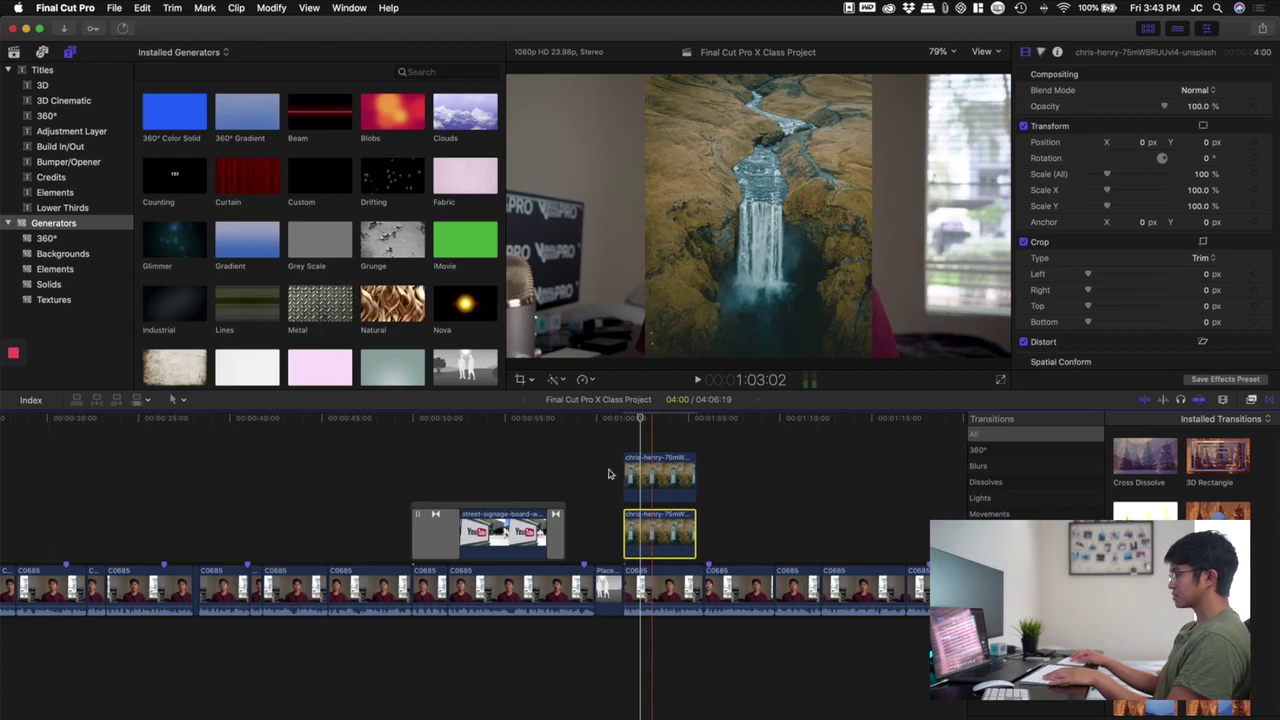
click(531, 381)
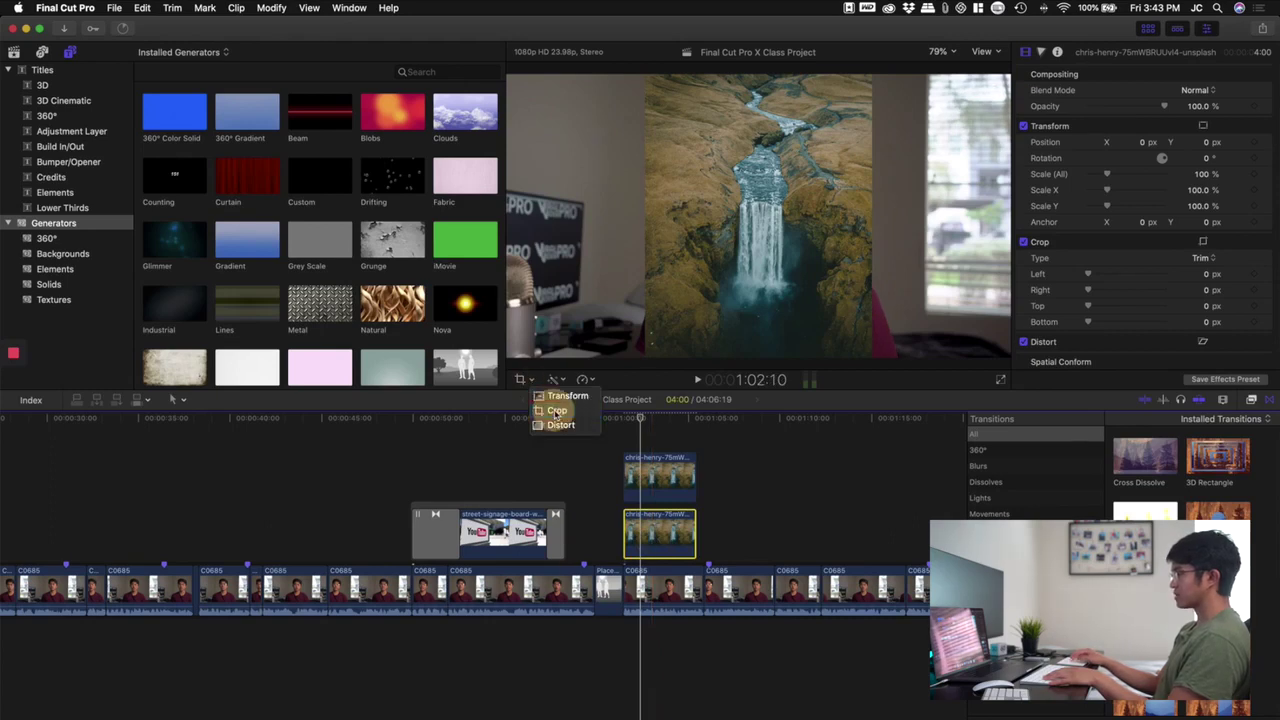
click(557, 411)
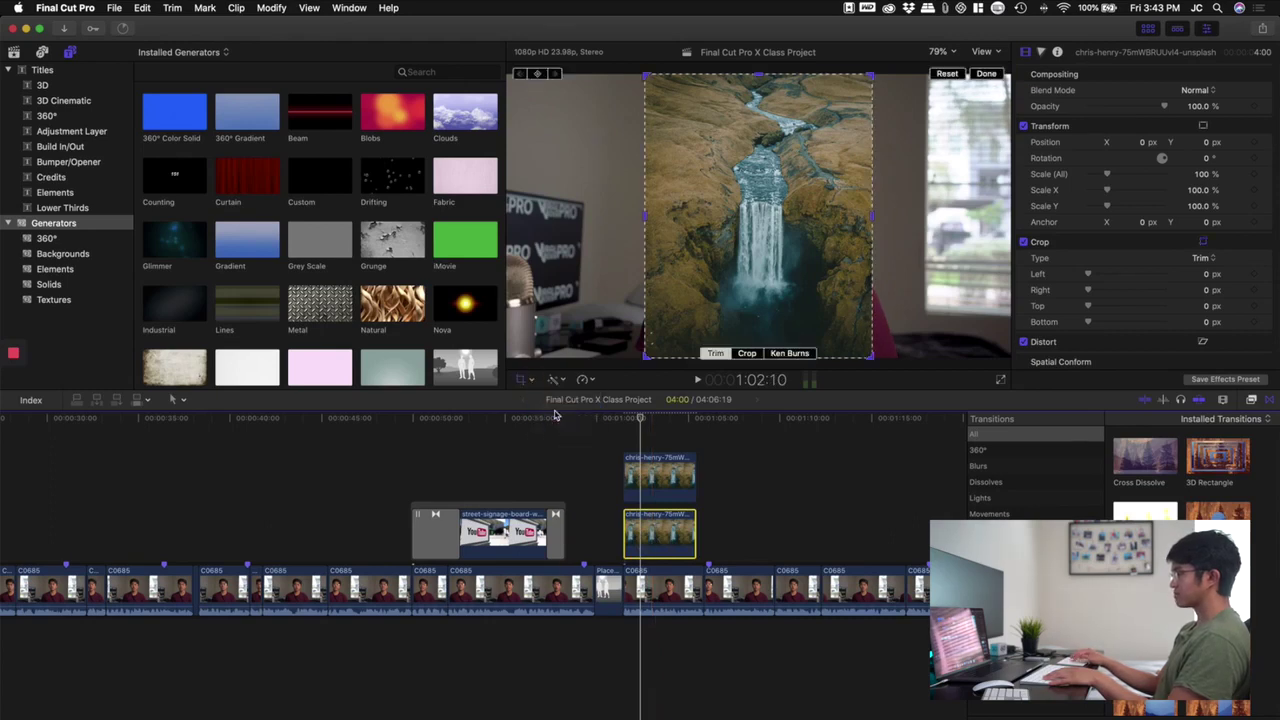
click(789, 353)
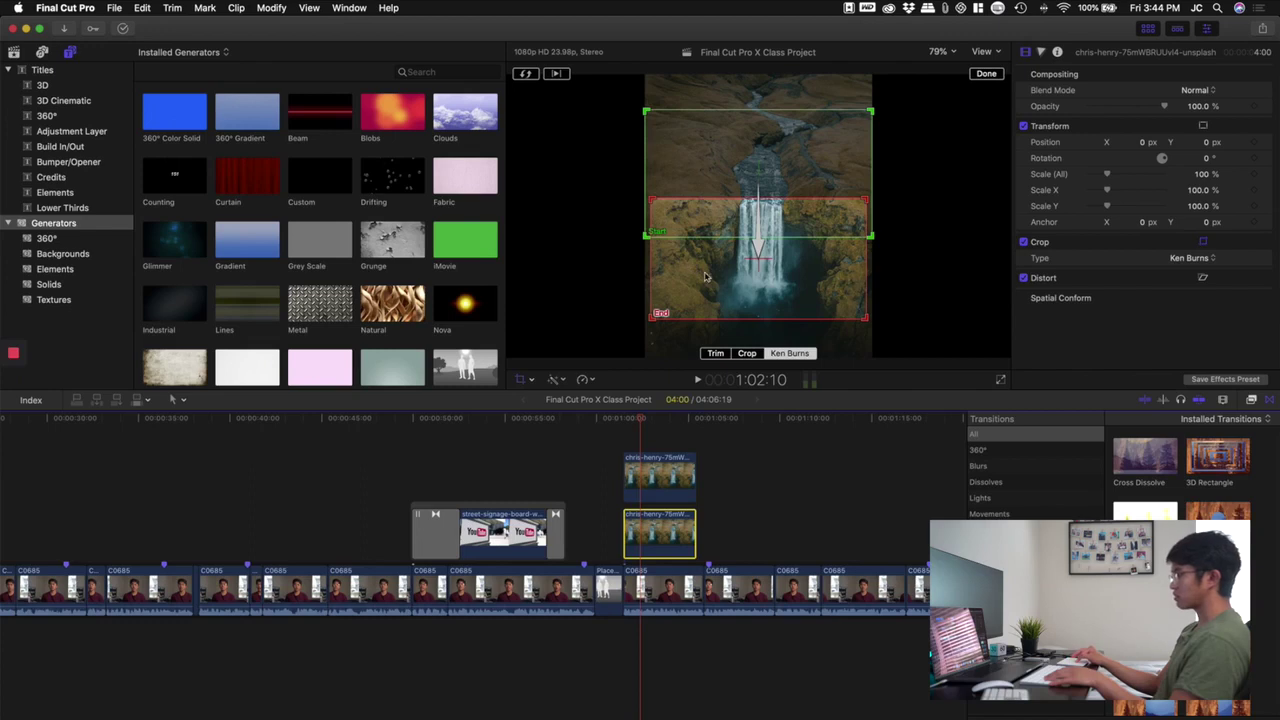
drag(640, 418, 670, 422)
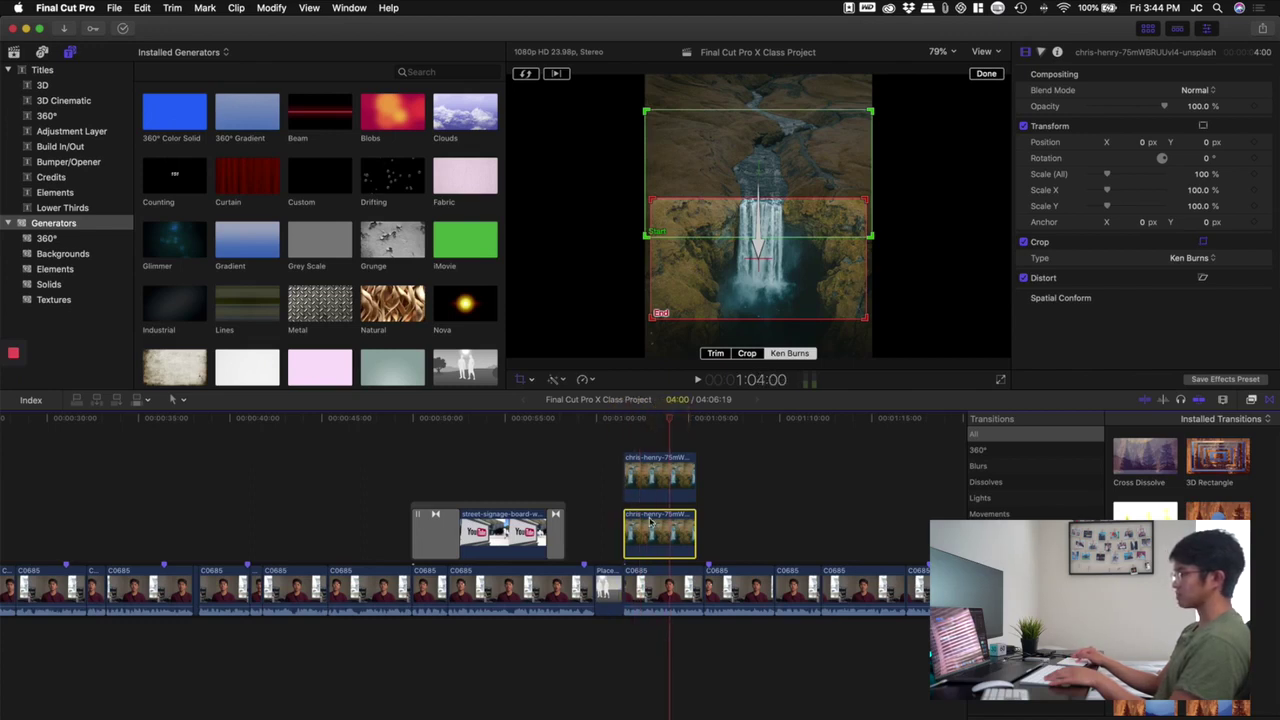
click(985, 79)
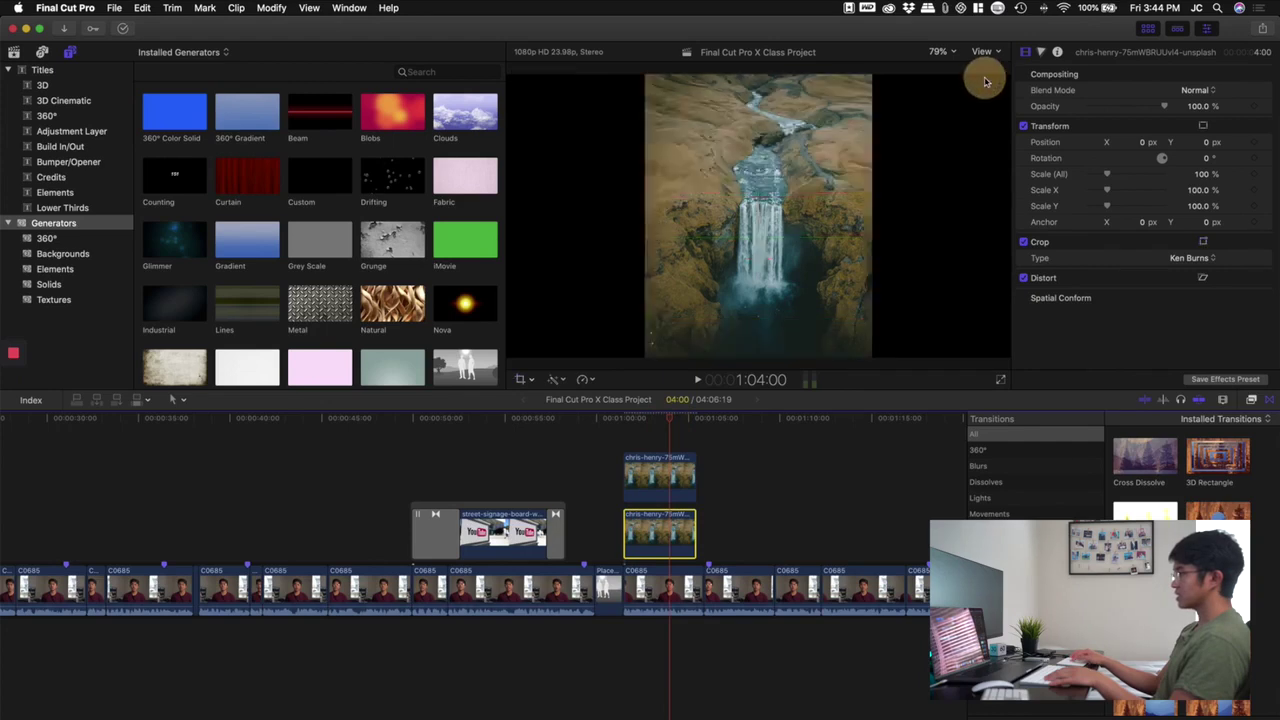
Step: Play back the stacked waterfall images from just before their start to check the Ken Burns movement behind the upright image
click(598, 450)
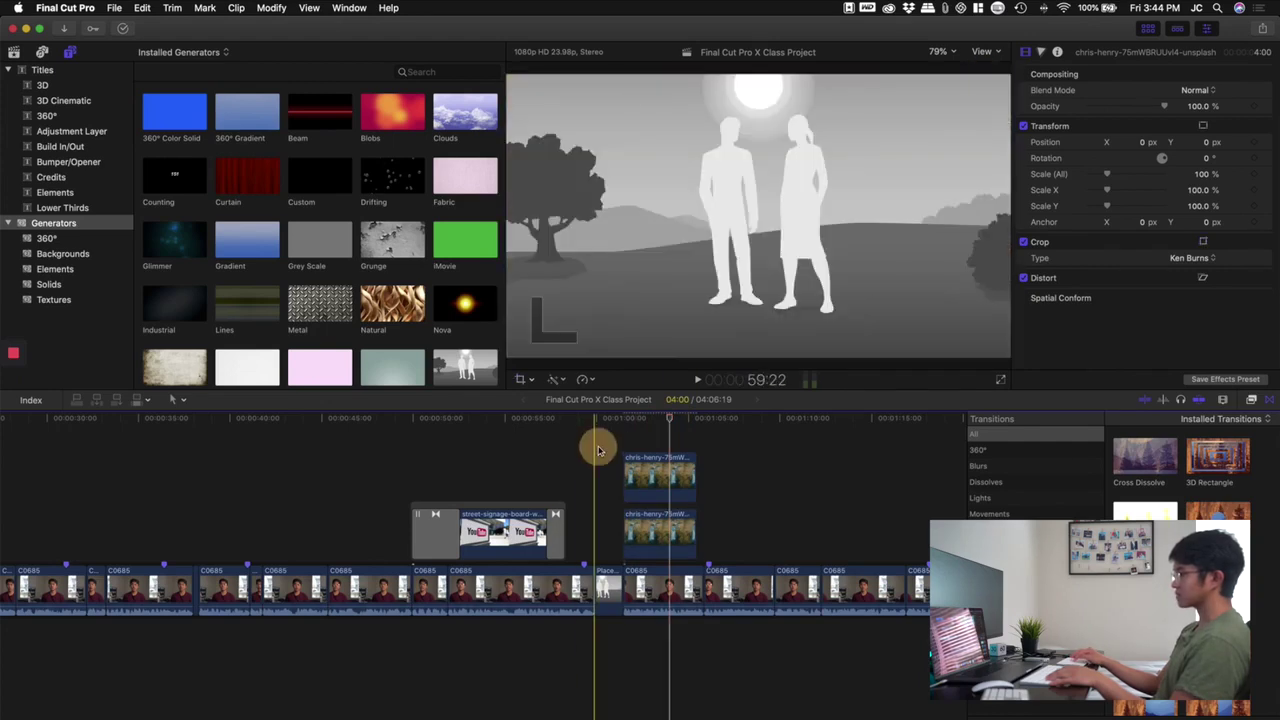
key(space)
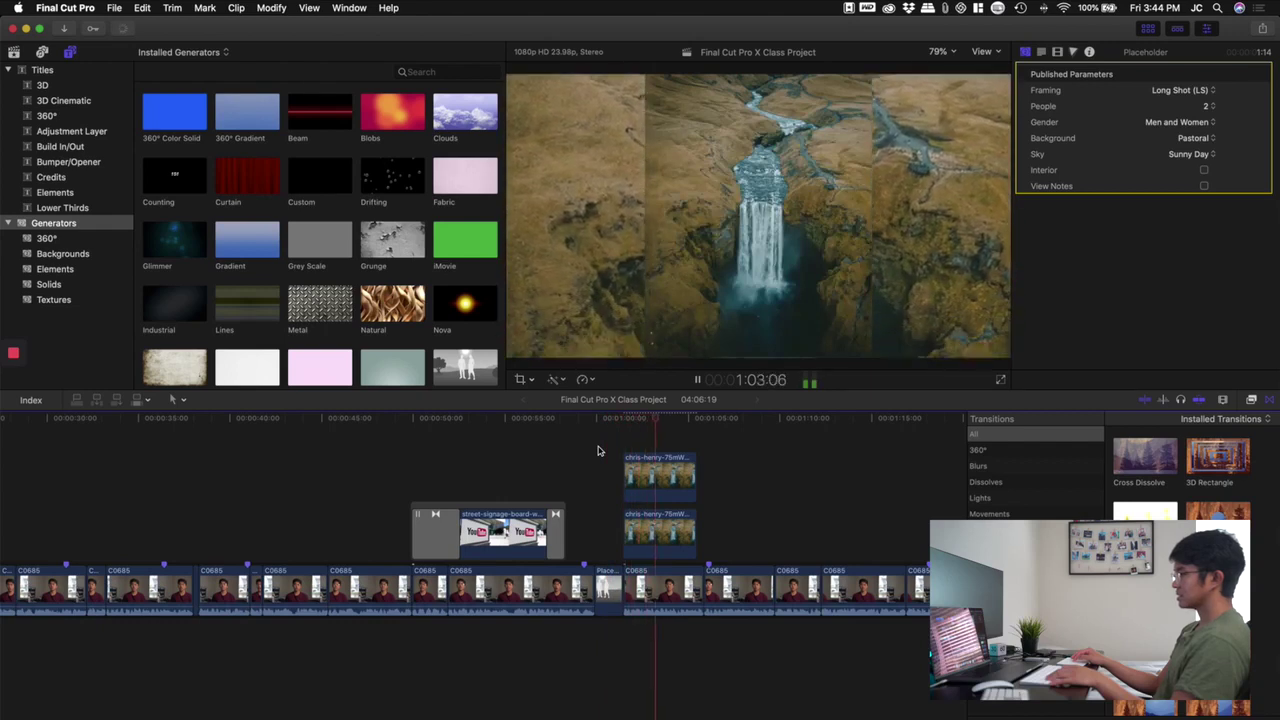
key(space)
click(612, 447)
key(space)
key(space)
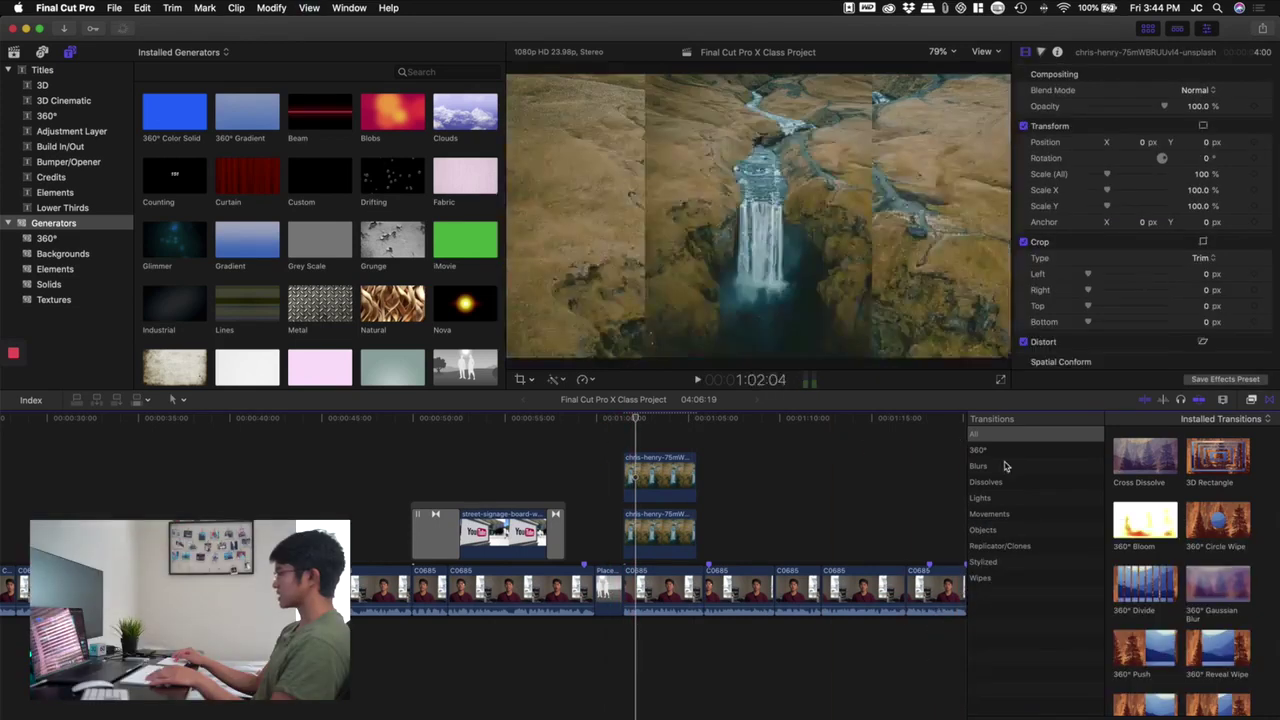
Step: Select the upper waterfall copy and browse the effect categories for one to apply
click(660, 476)
click(754, 207)
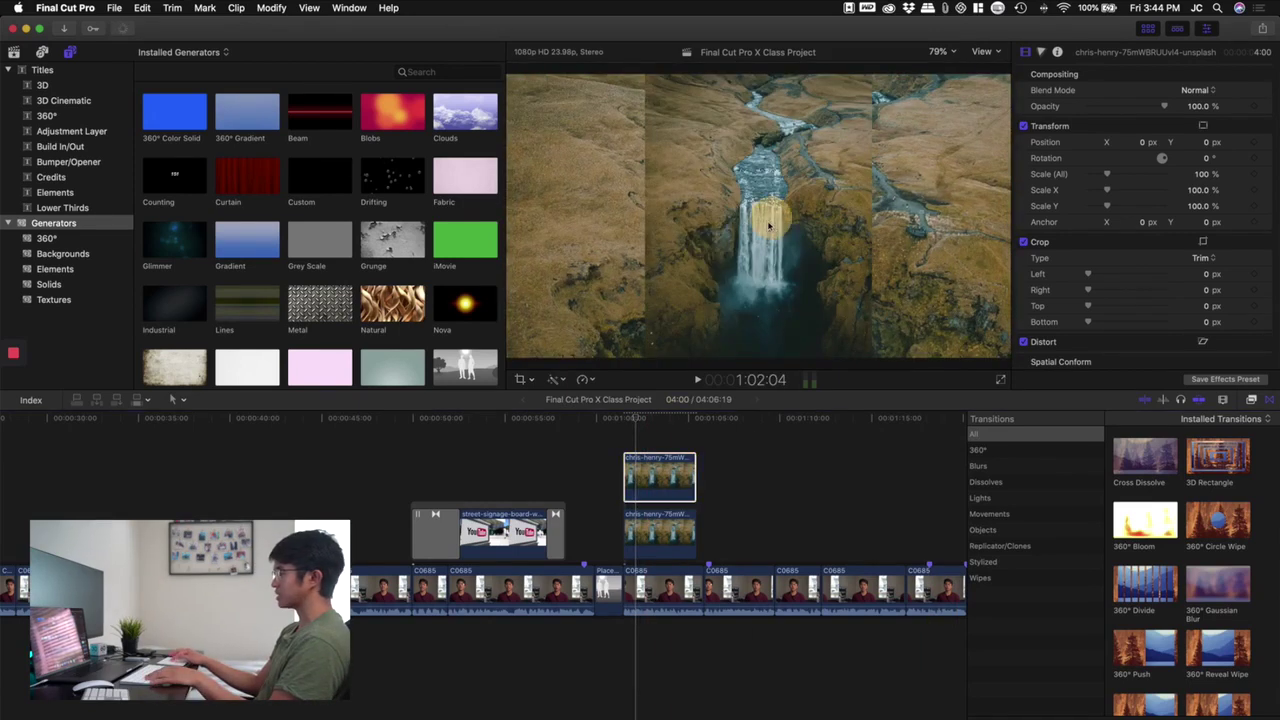
click(1252, 402)
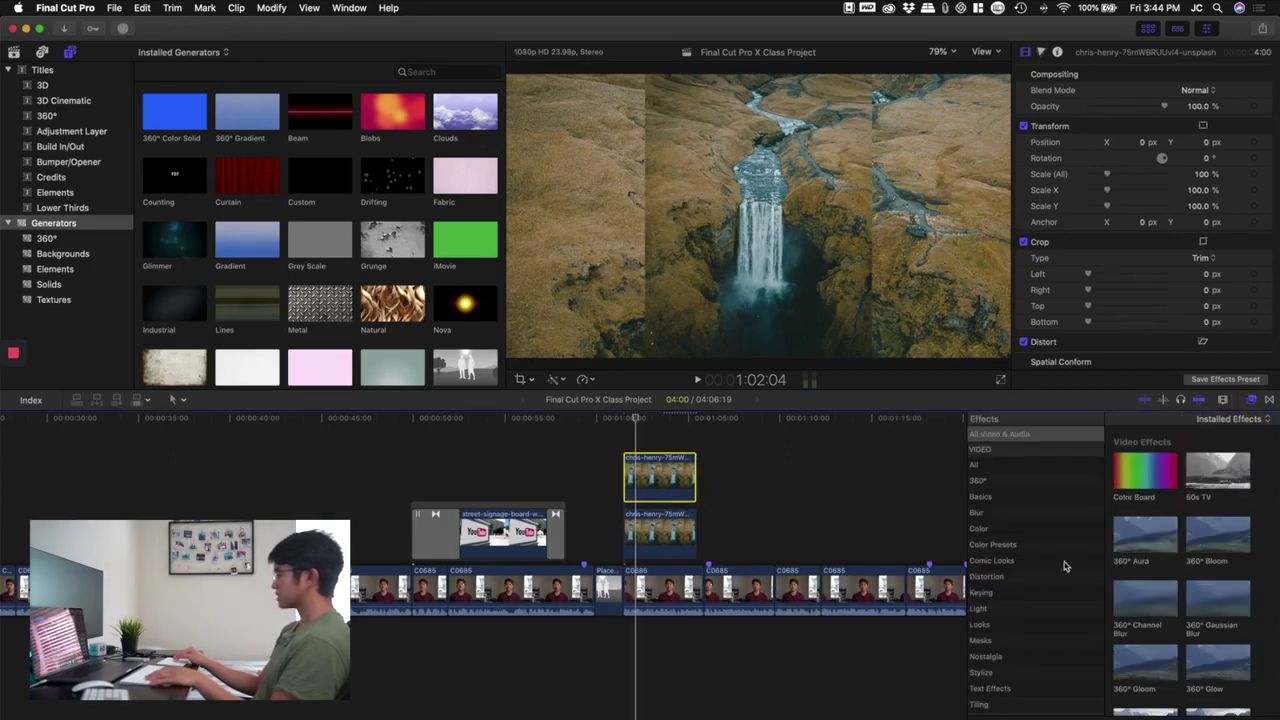
scroll(1063, 563, down, 2)
scroll(1046, 610, up, 2)
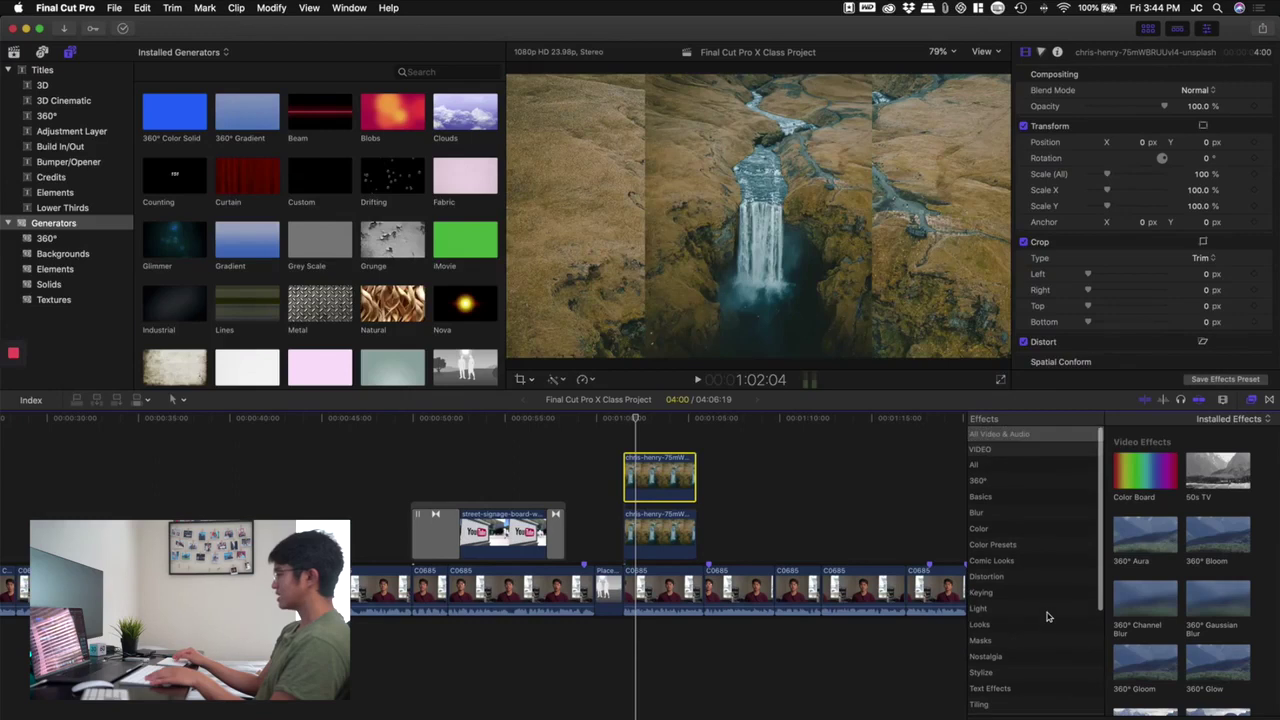
Step: Apply the Gaussian blur effect to the lower waterfall clip and play back the section to check it
click(1000, 516)
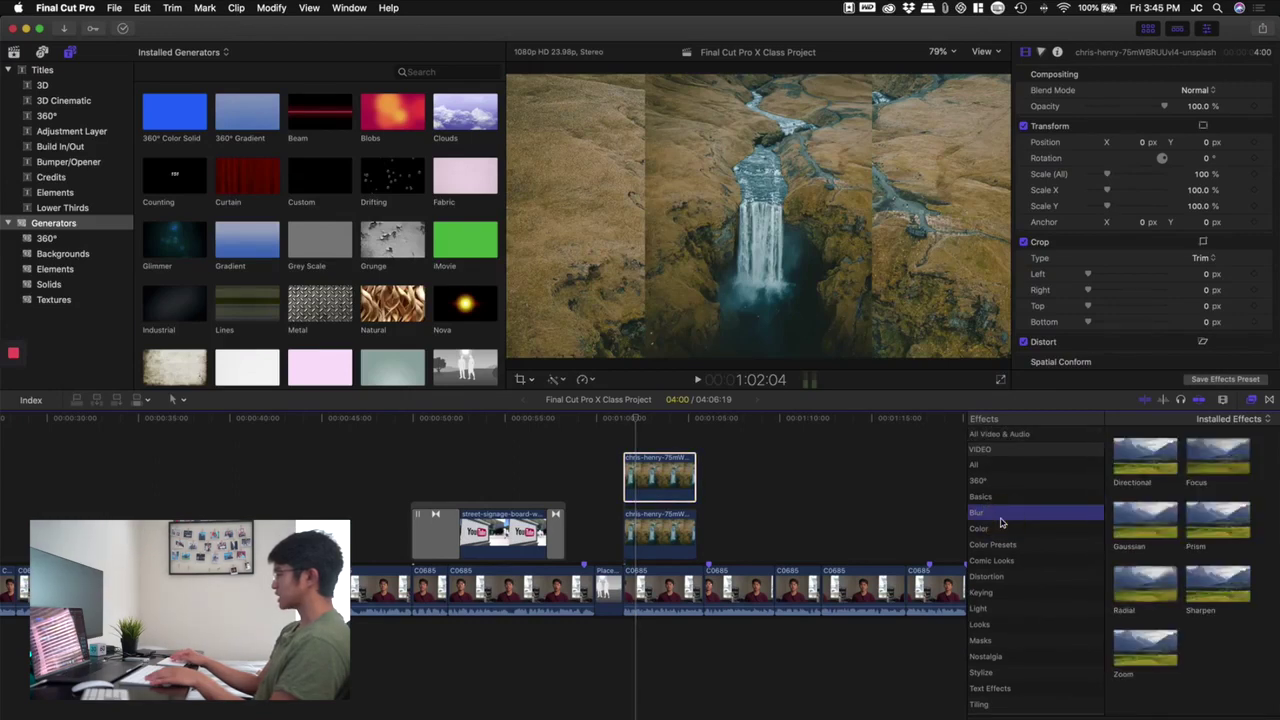
drag(1148, 516, 678, 522)
click(620, 478)
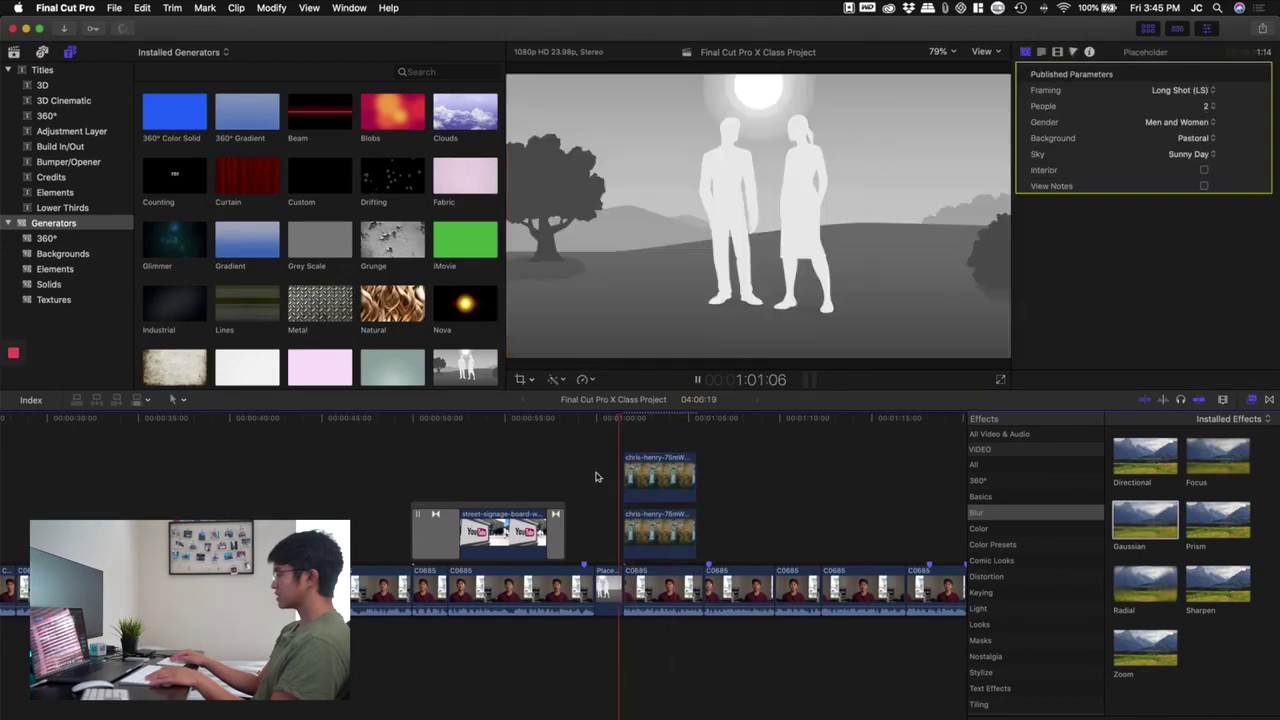
key(space)
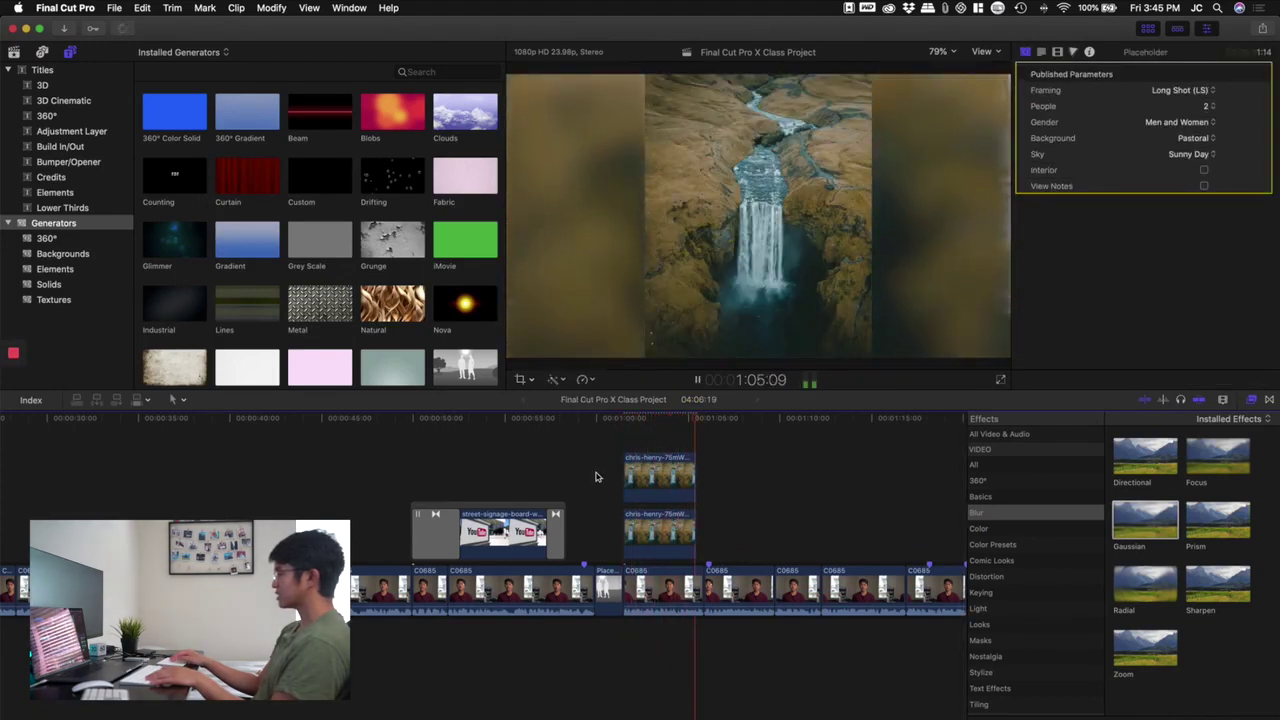
key(space)
Step: Disable the blurred lower waterfall clip, play the section without it, and enable the clip again
click(631, 532)
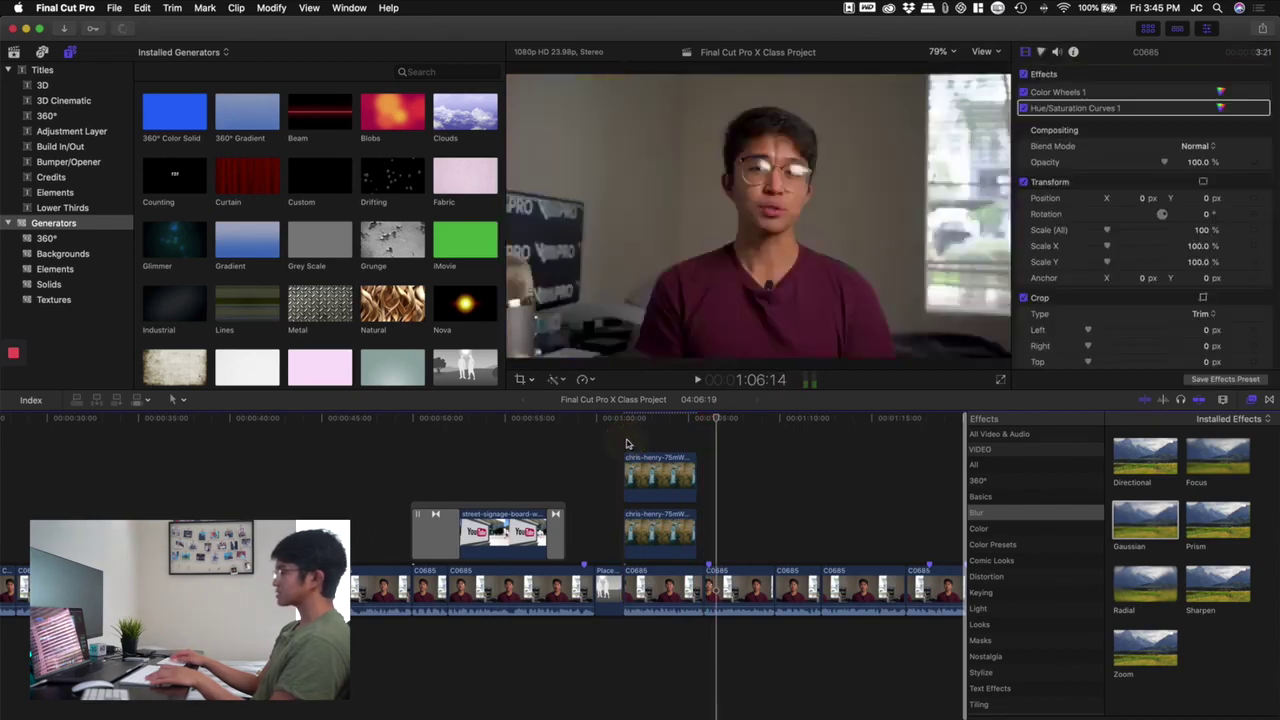
key(v)
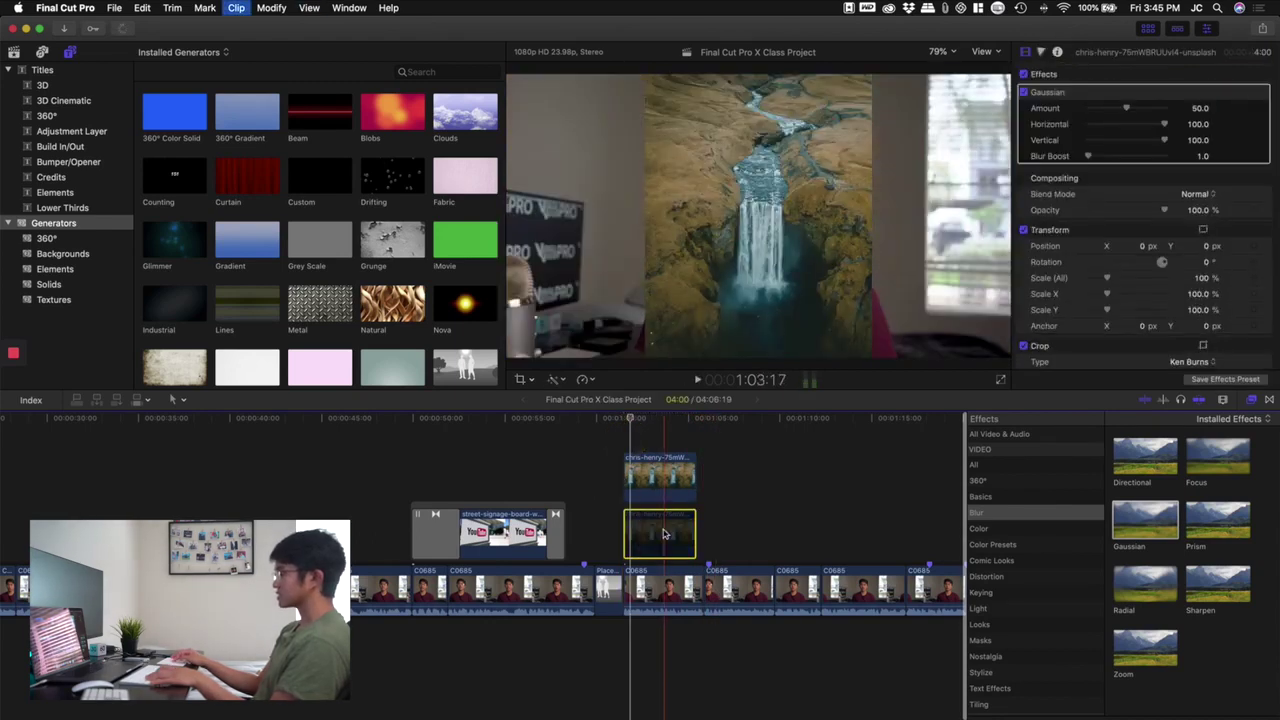
click(615, 490)
key(space)
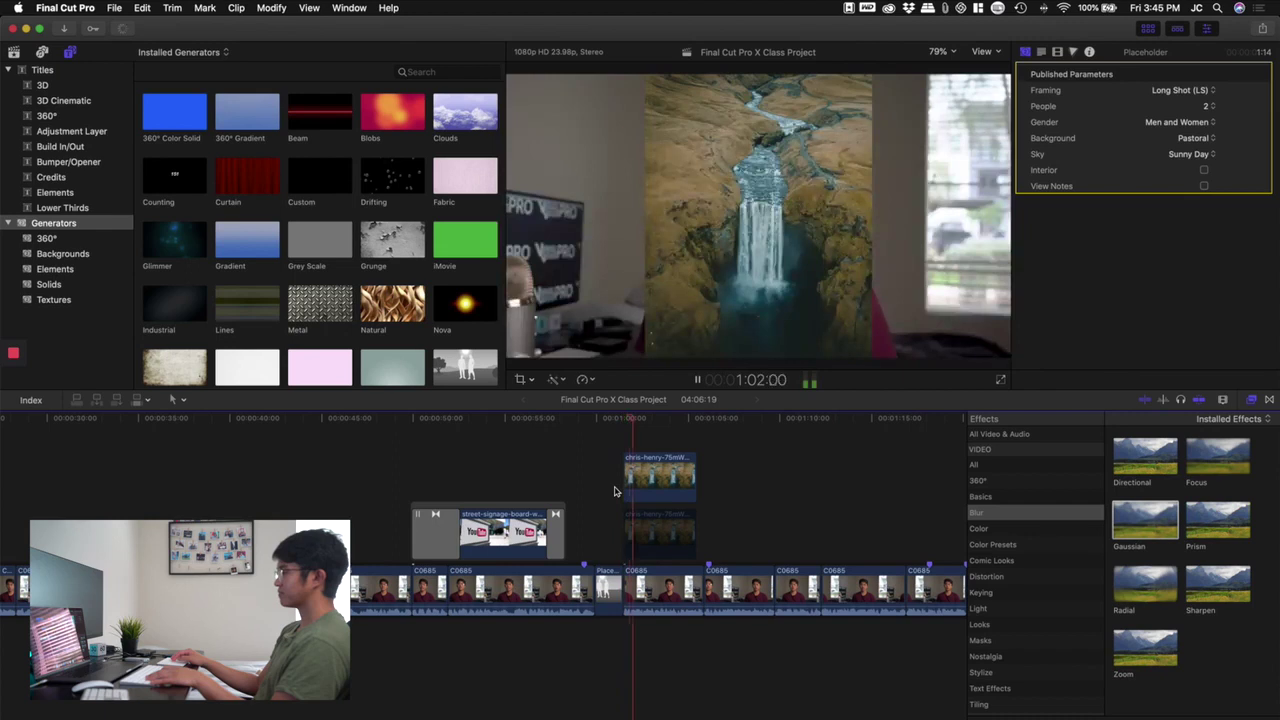
key(space)
click(645, 530)
key(v)
Step: Try repositioning the upper waterfall clip with the Transform tool, undo the move, and close the tool
click(652, 485)
key(Delete)
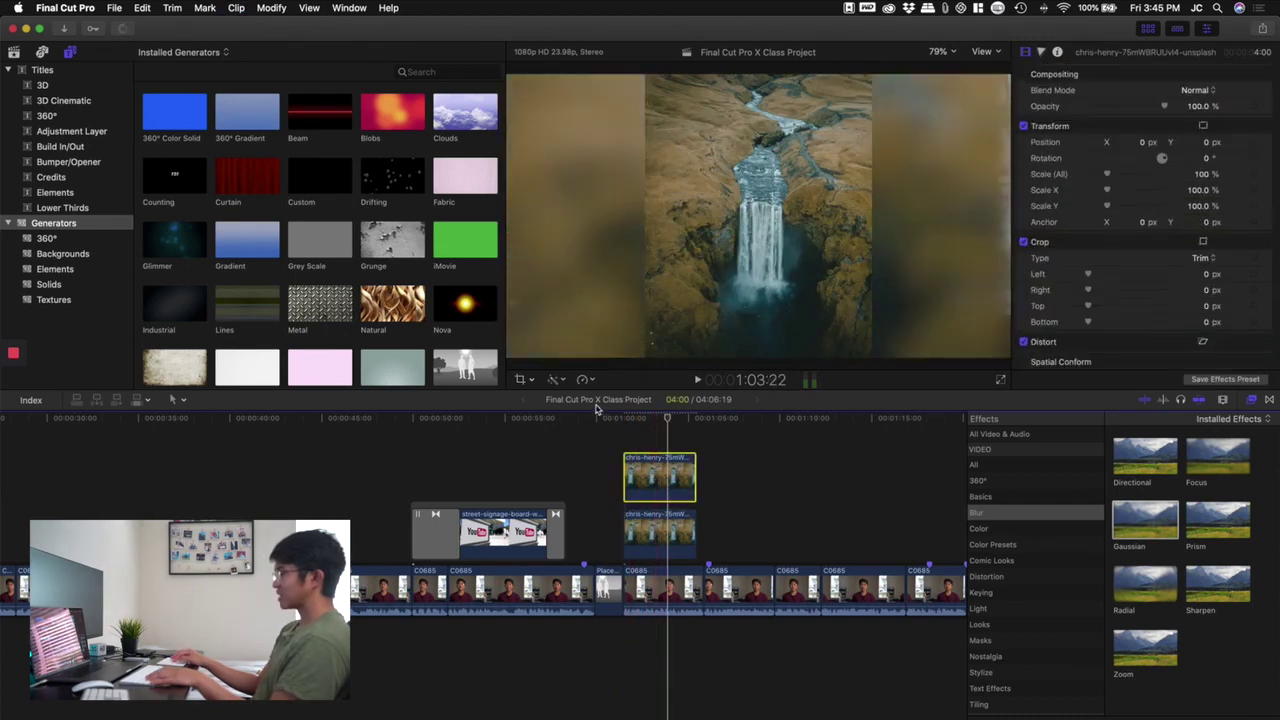
click(532, 381)
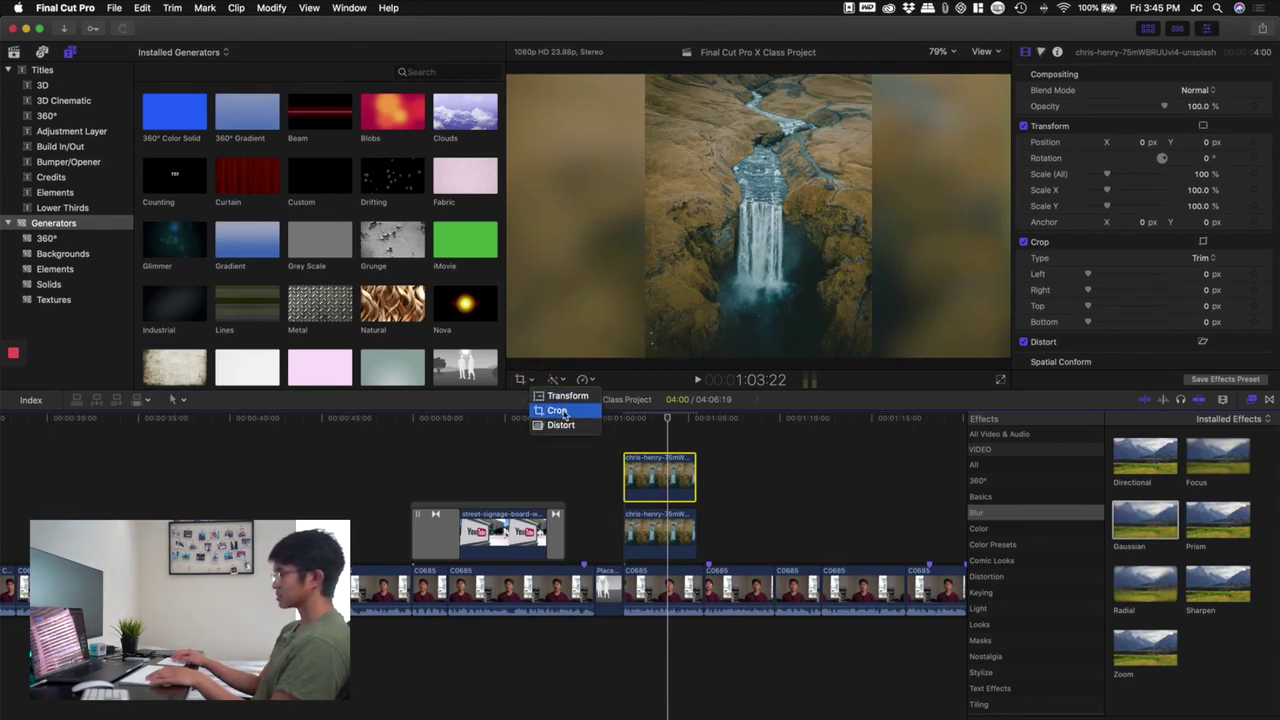
click(557, 411)
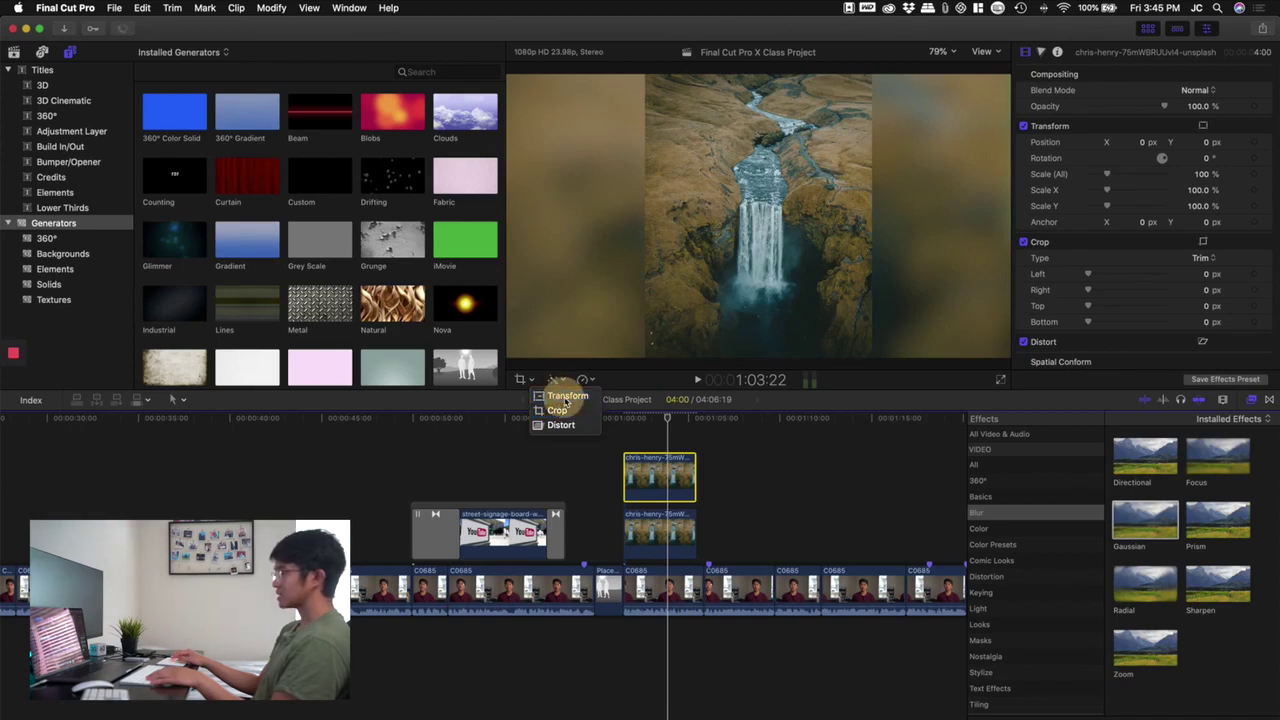
click(800, 149)
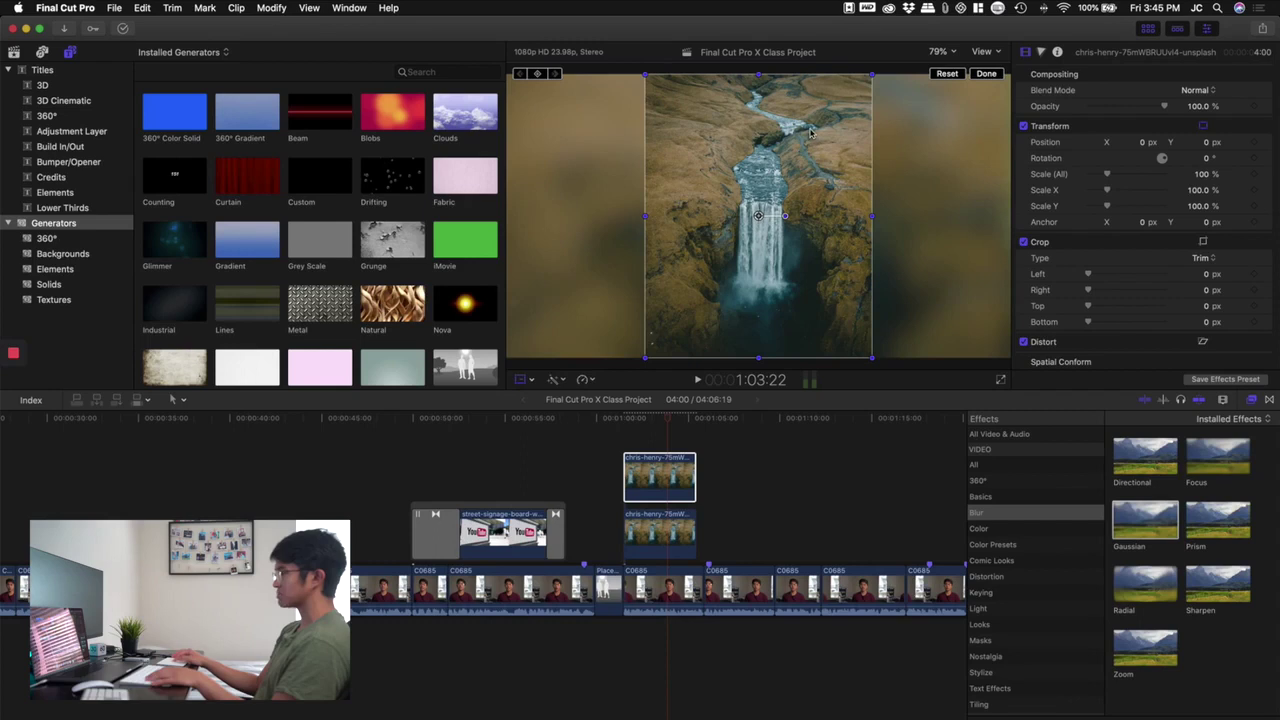
mouse_move(810, 160)
mouse_down()
mouse_move(815, 175)
mouse_move(810, 165)
mouse_up()
key(super+z)
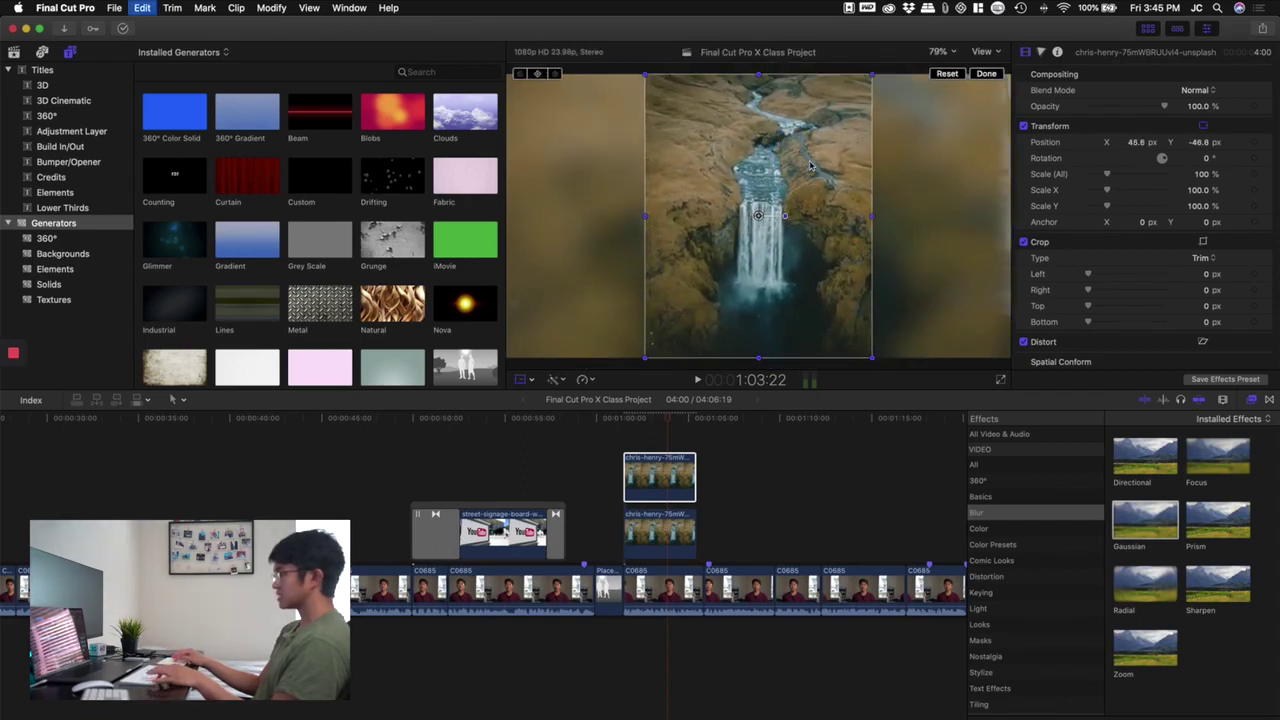
click(986, 74)
Step: Trim the upper waterfall clip with the Crop tool by about 1070 px at the top, 1037 px left and 961 px at the bottom
click(532, 380)
click(562, 412)
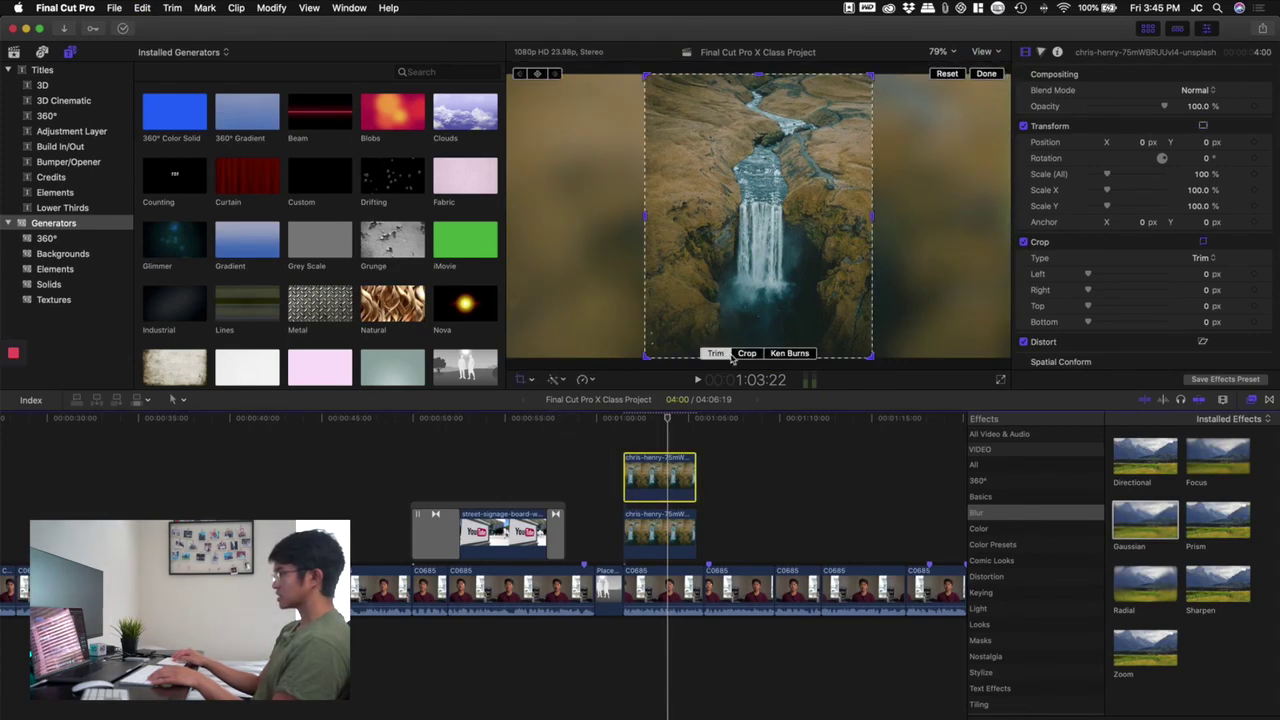
click(718, 354)
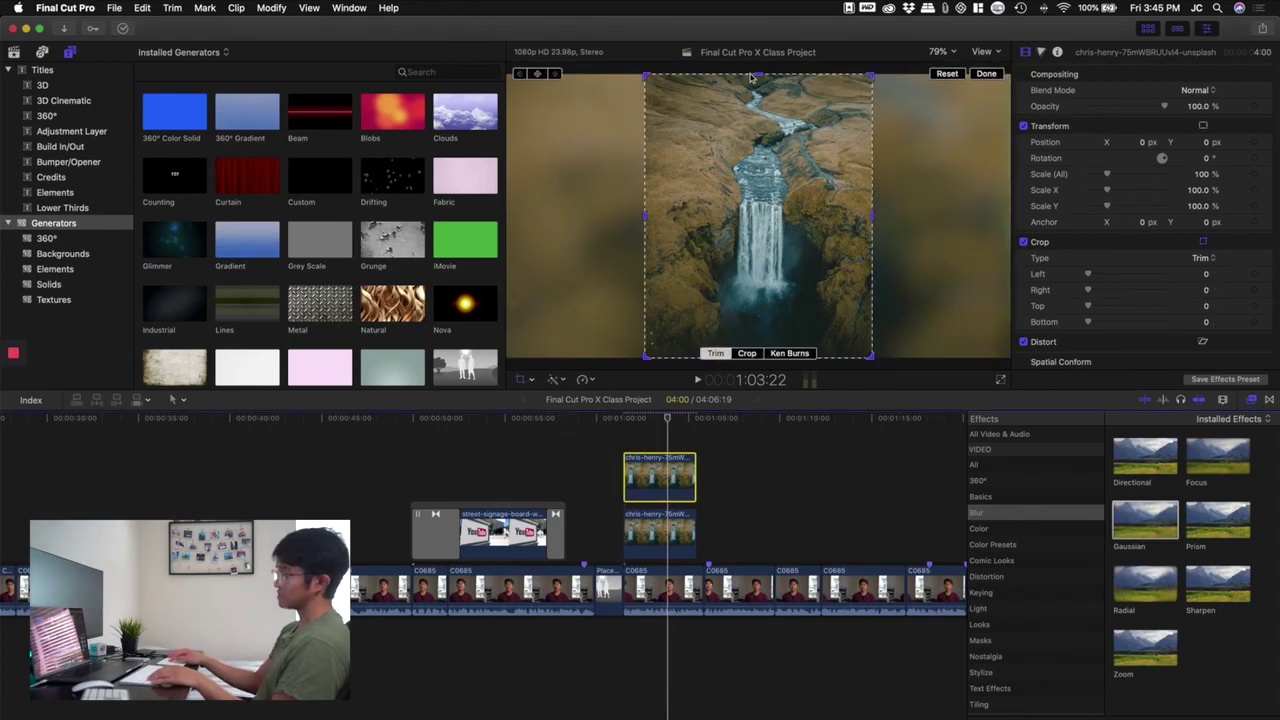
drag(759, 78, 759, 176)
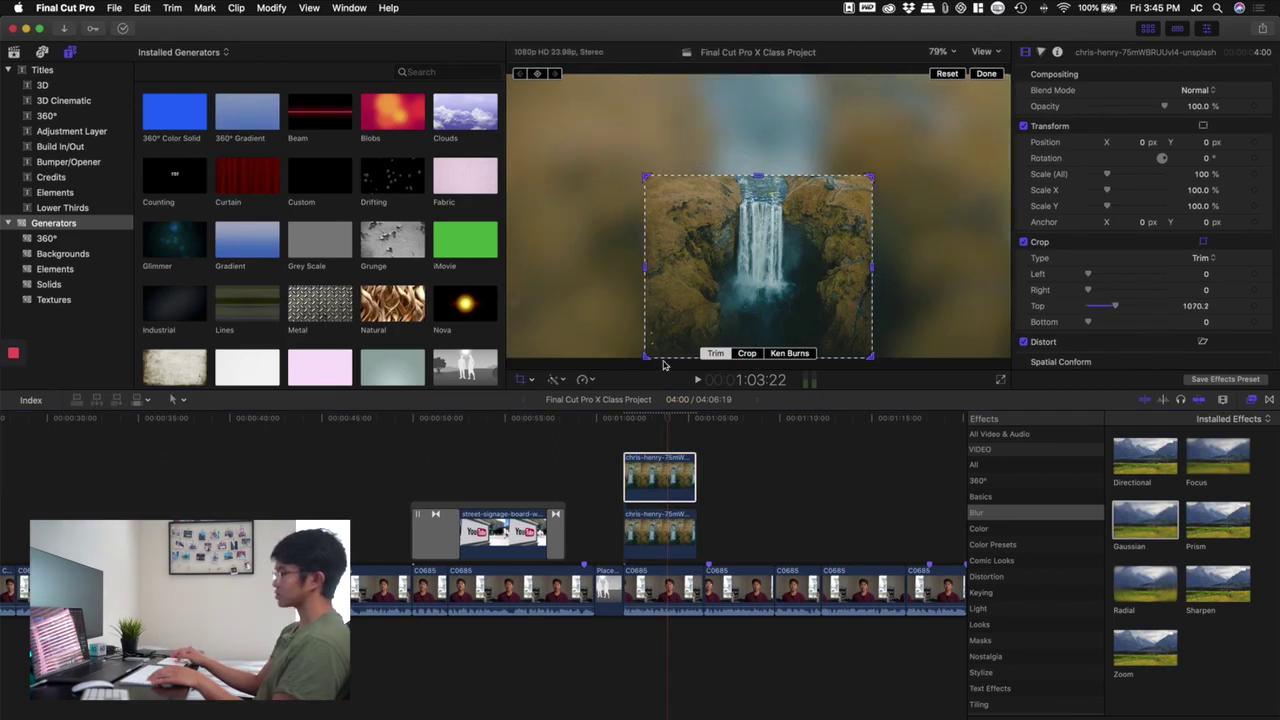
click(986, 73)
Step: Preview the trimmed waterfall clip over its blurred background and undo the trims
click(603, 452)
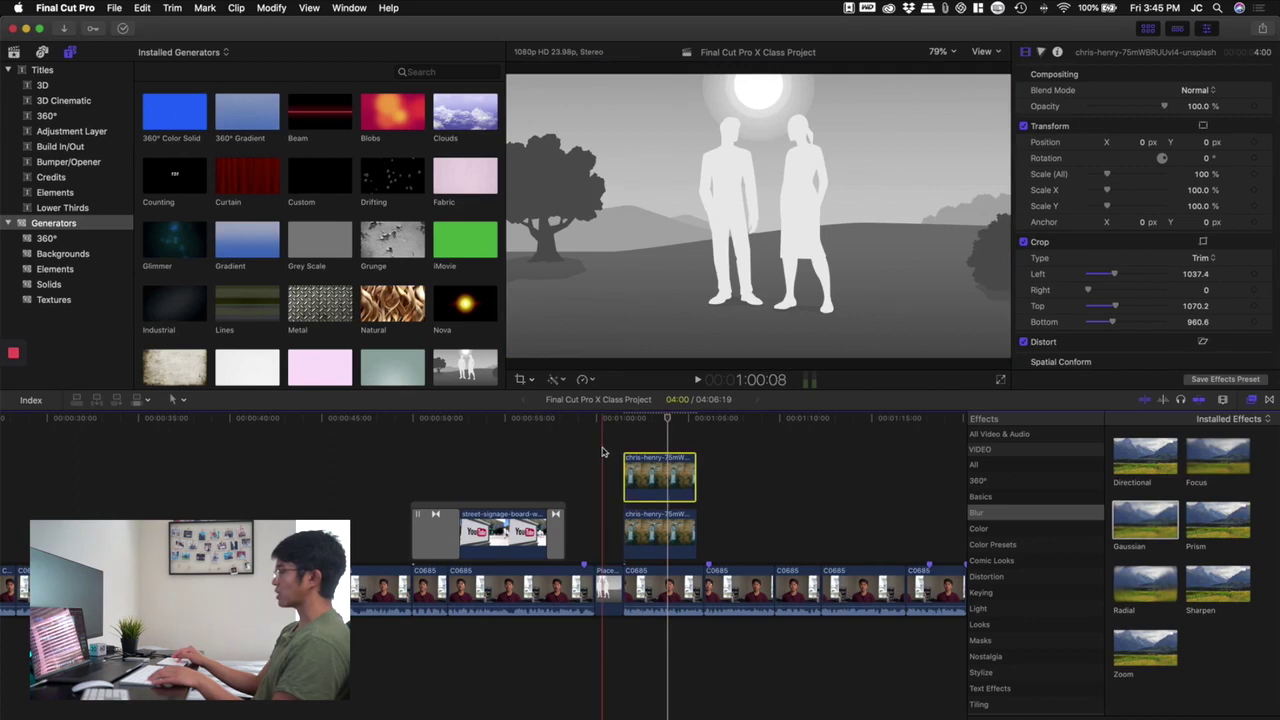
key(super+4)
key(space)
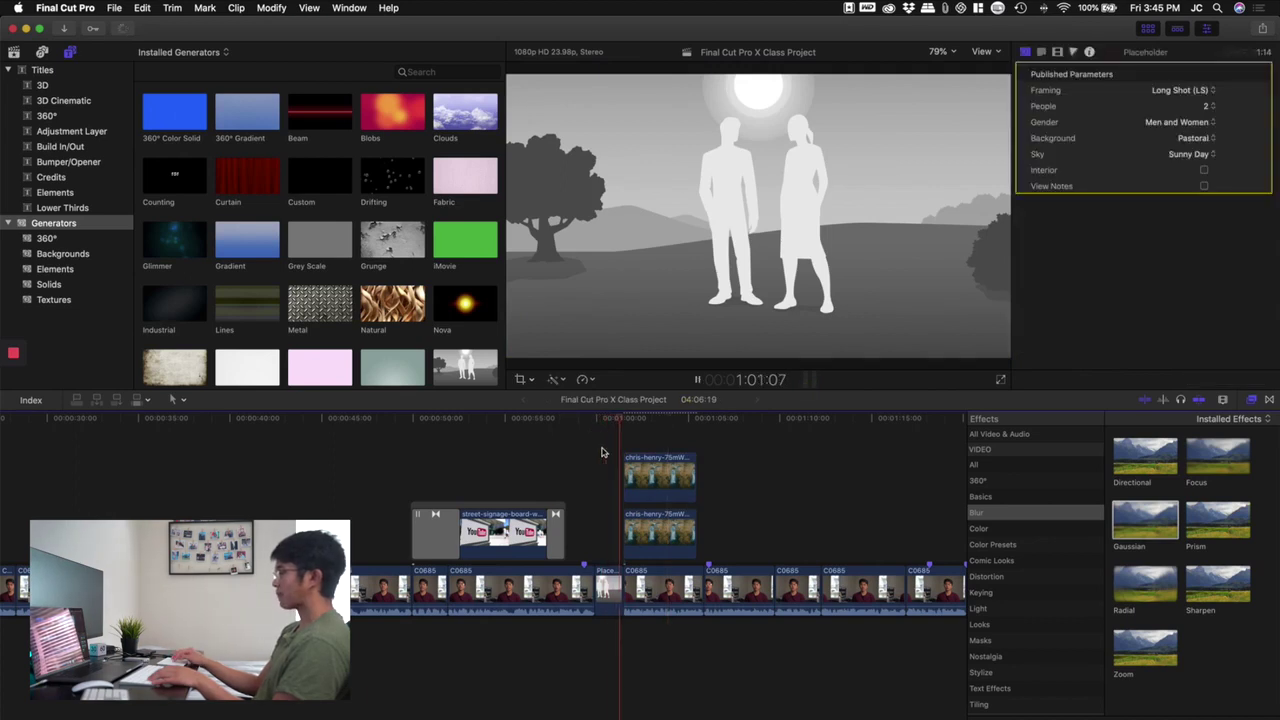
key(space)
click(666, 477)
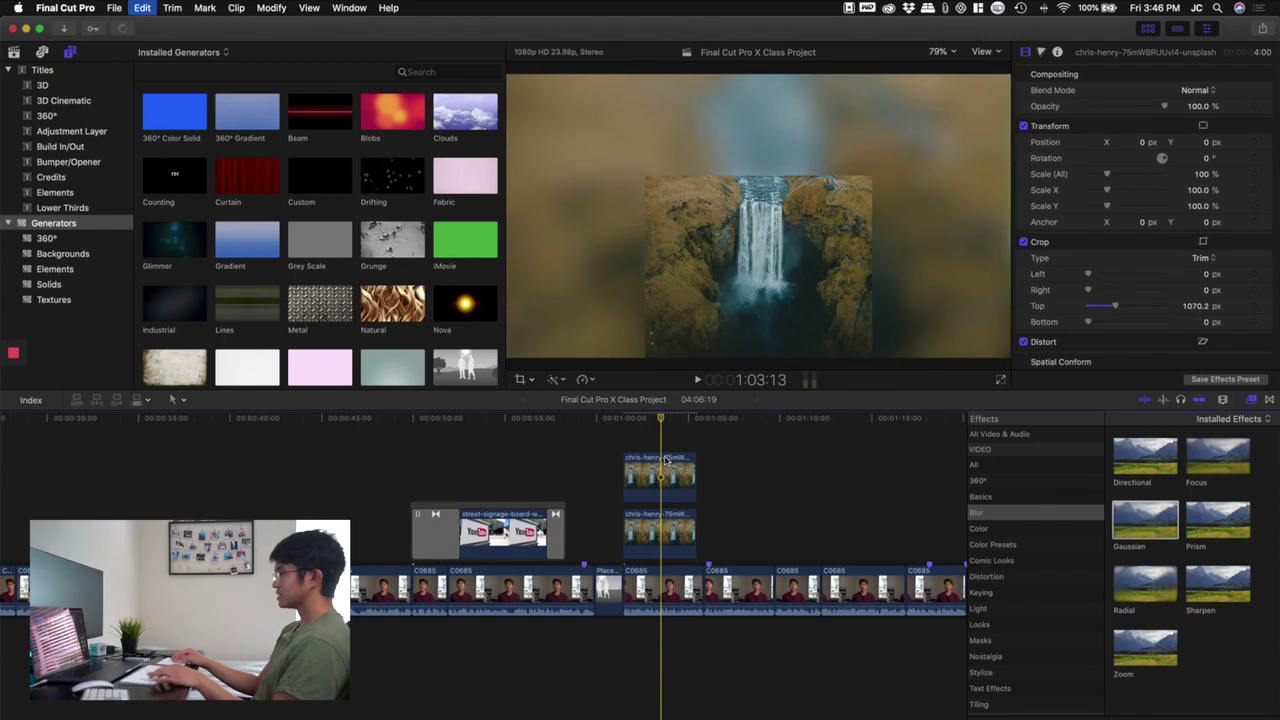
click(620, 450)
Step: Play from the placeholder into the waterfall clips to review how the untrimmed image and blurred background appear
click(594, 450)
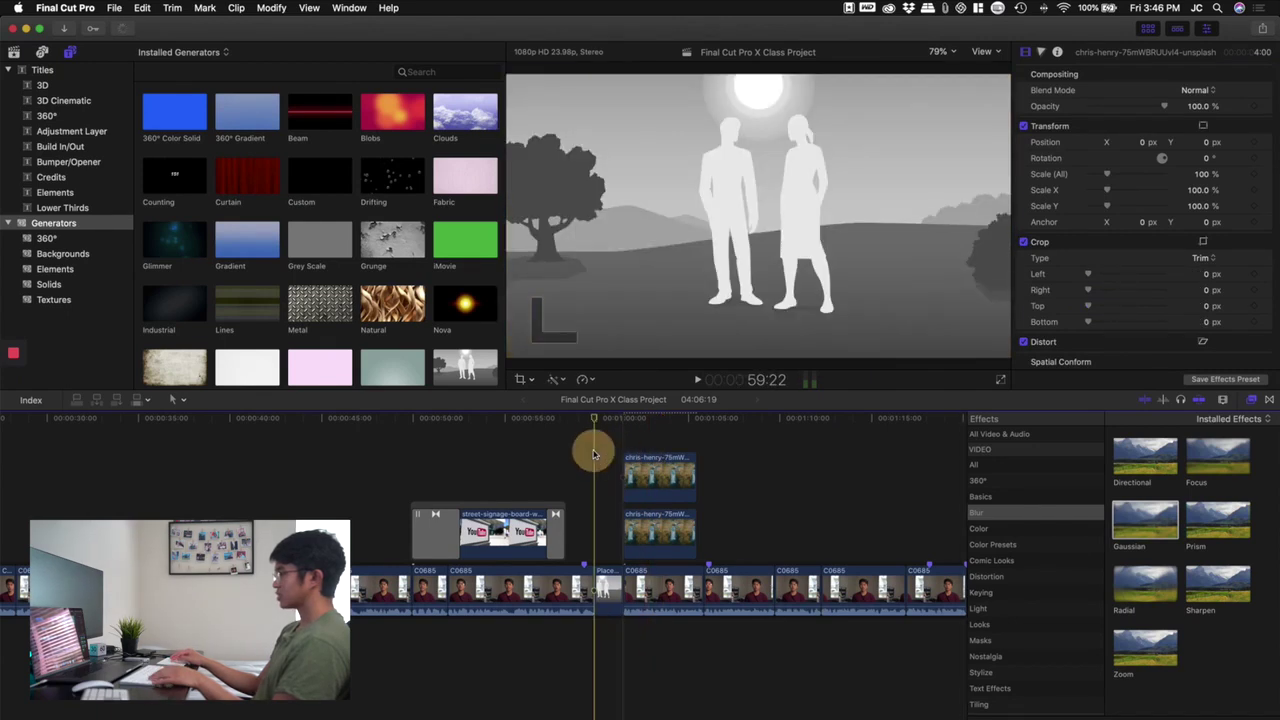
key(space)
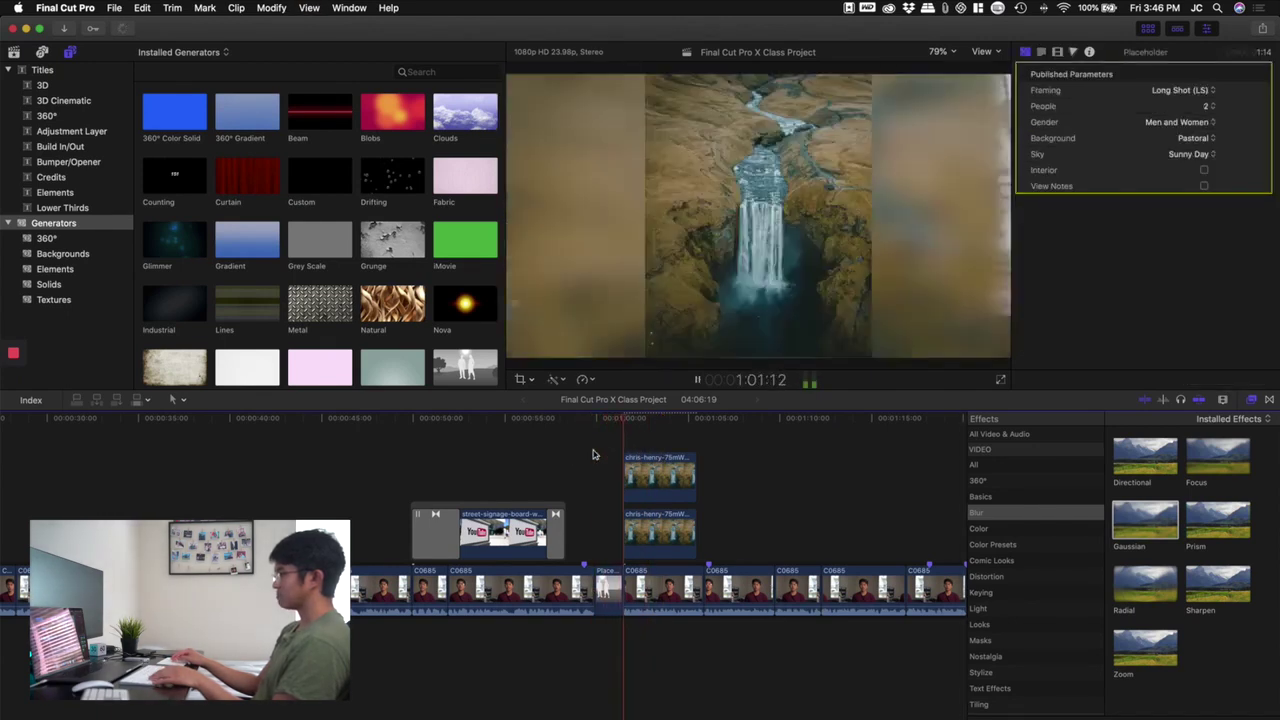
key(space)
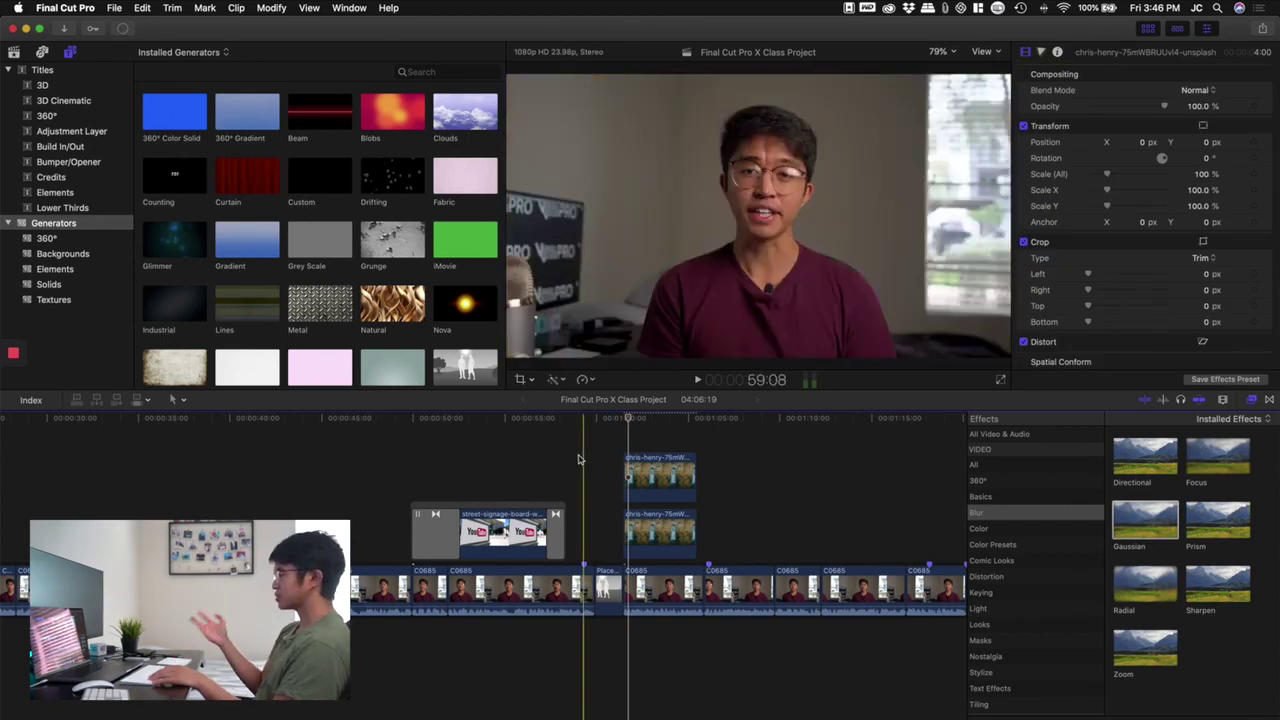
click(618, 452)
key(space)
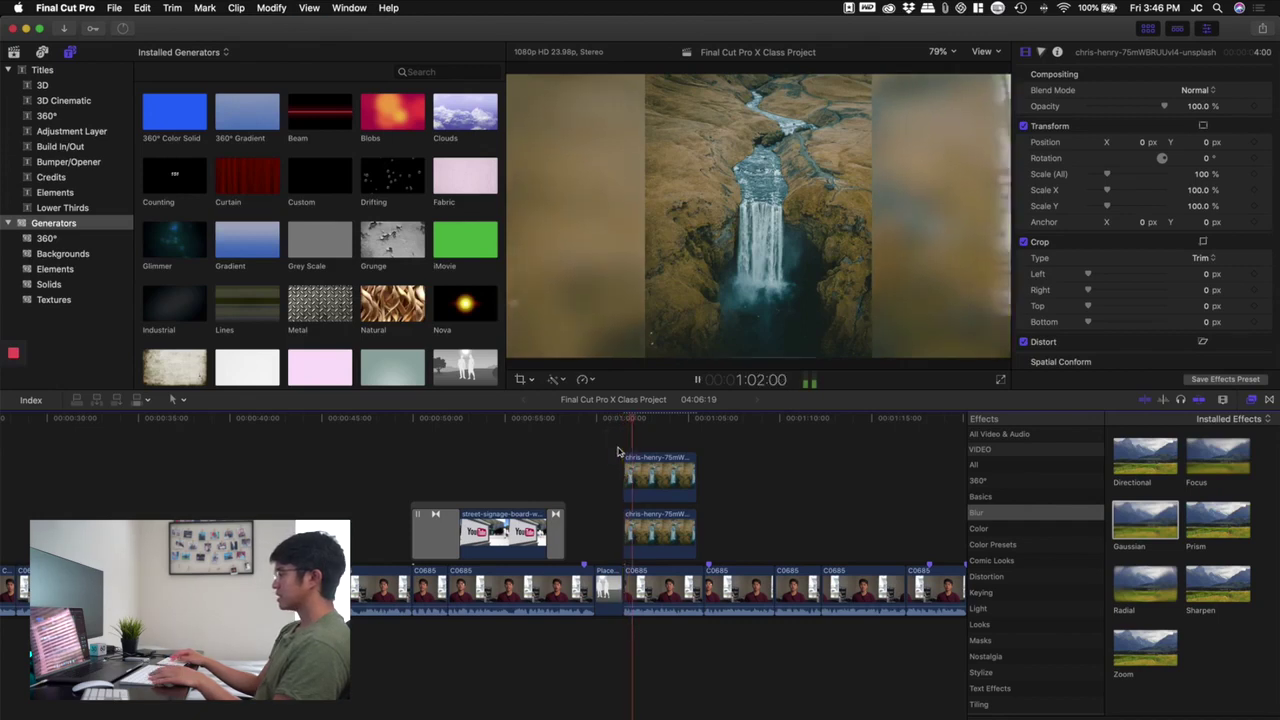
Step: Add a Cross Dissolve transition only at the start of the upper waterfall clip
click(1268, 400)
click(672, 478)
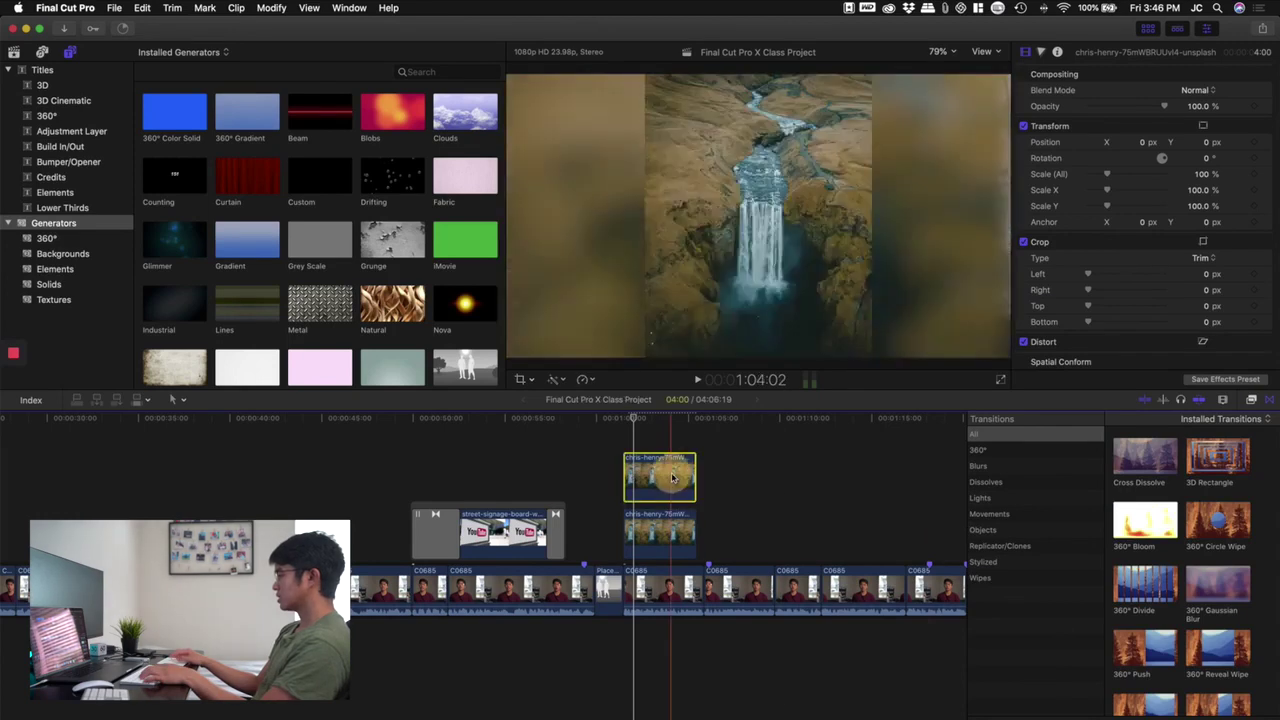
key(super+t)
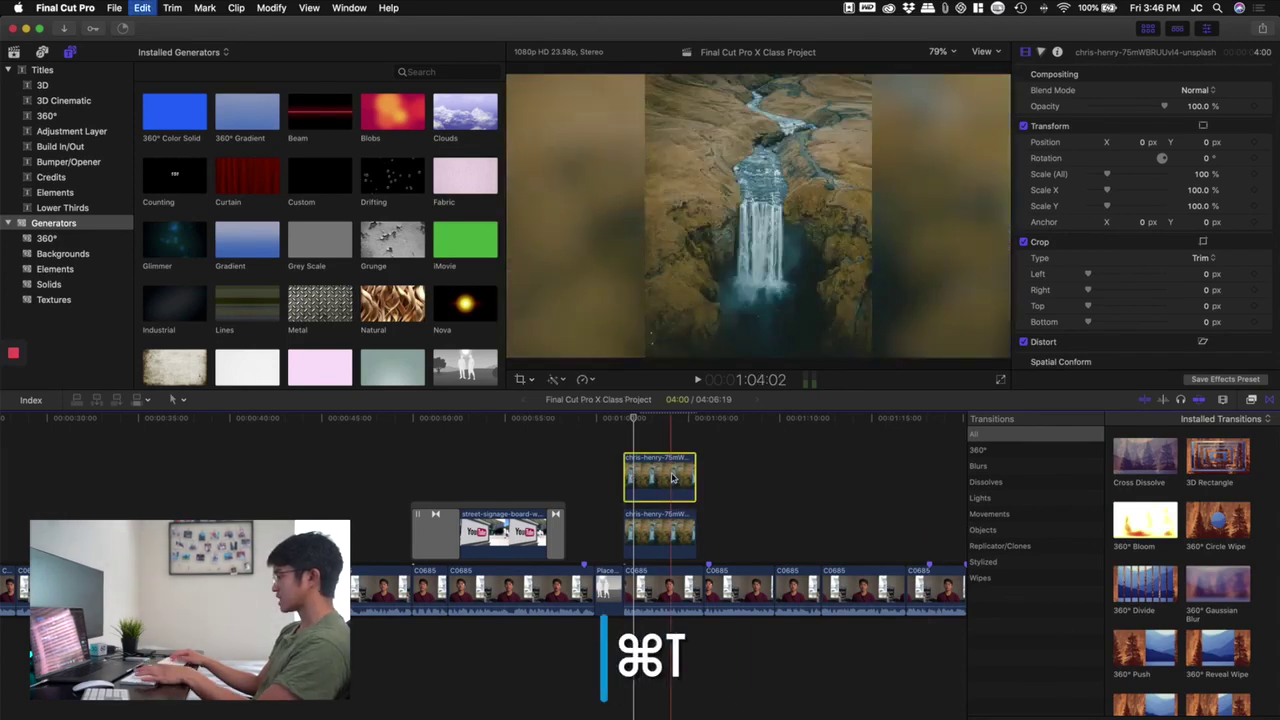
click(624, 458)
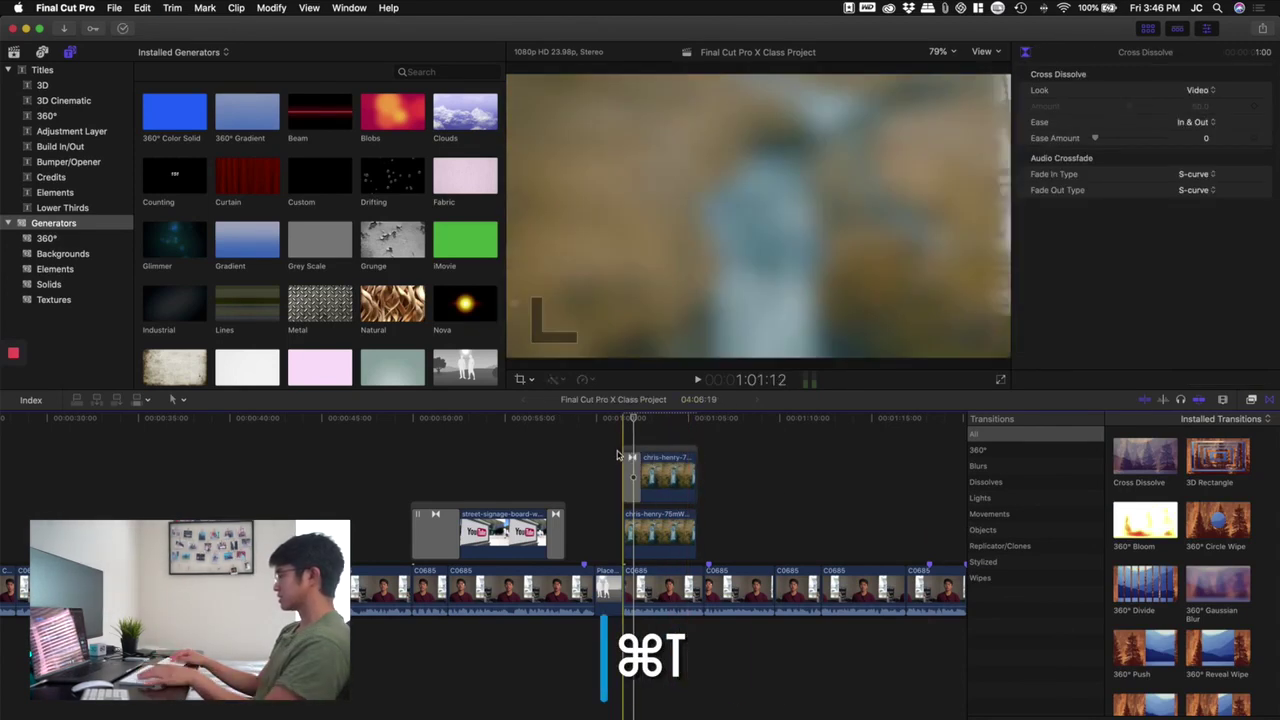
Step: Play back the waterfall section to check the dissolve of the upper clip over the blurred background
click(612, 454)
key(space)
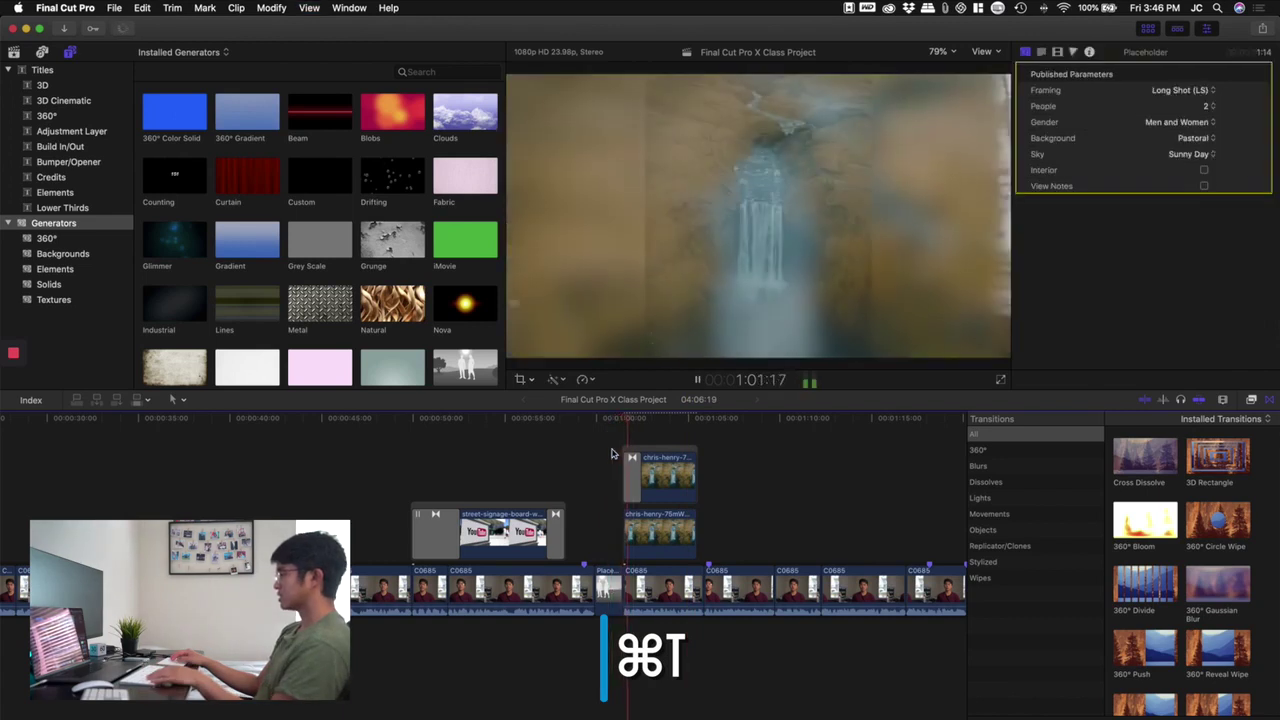
key(space)
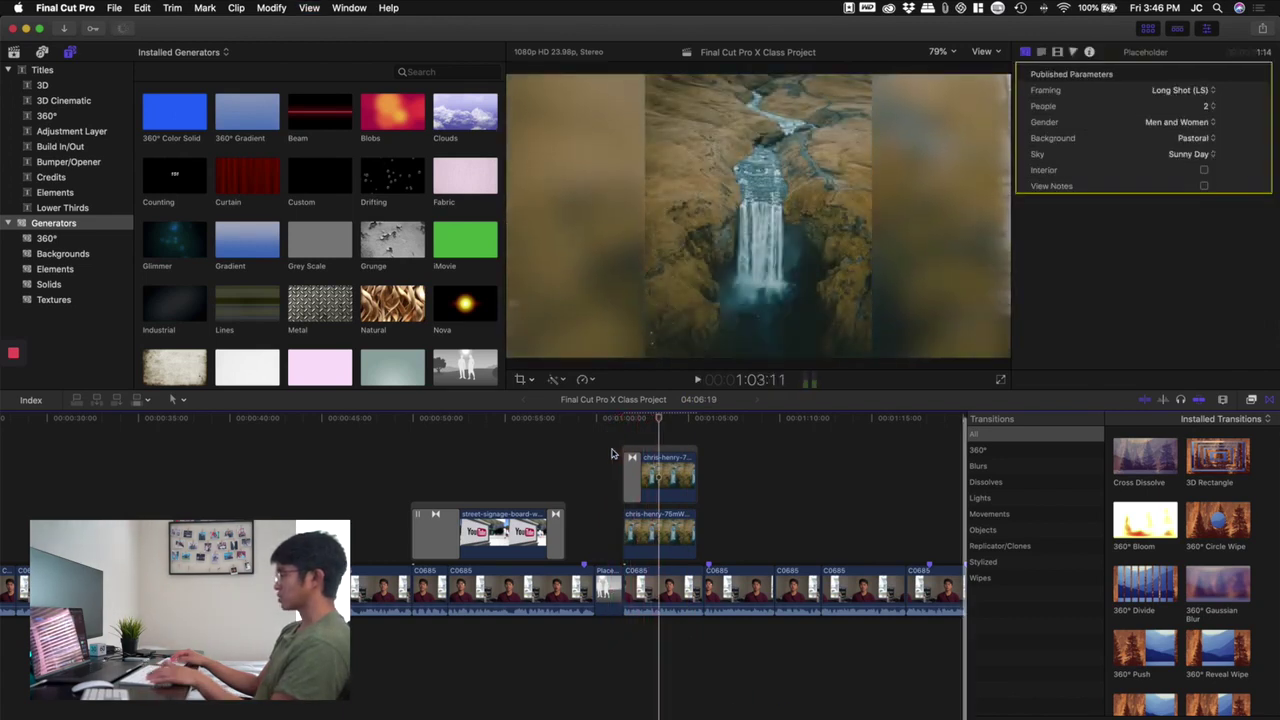
key(space)
key(space)
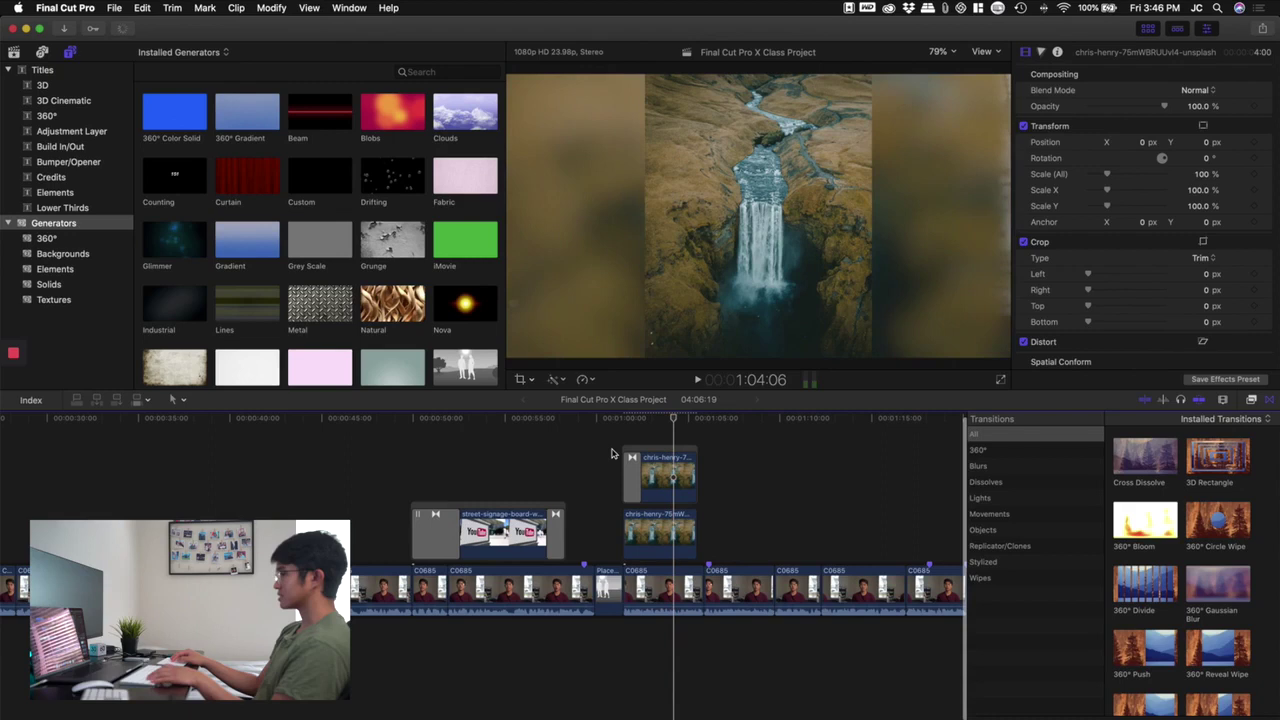
Step: Select the two stacked waterfall clips in turn, and disable and re-enable the blurred lower one
drag(612, 454, 661, 538)
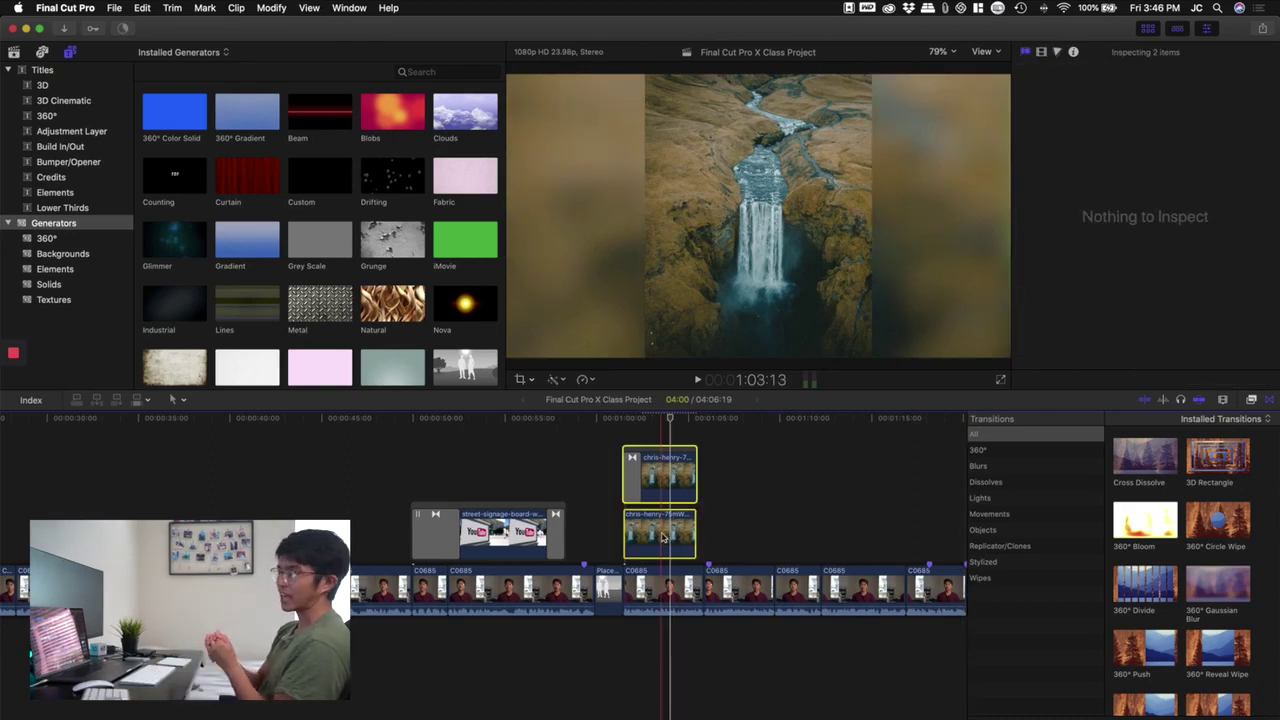
click(666, 470)
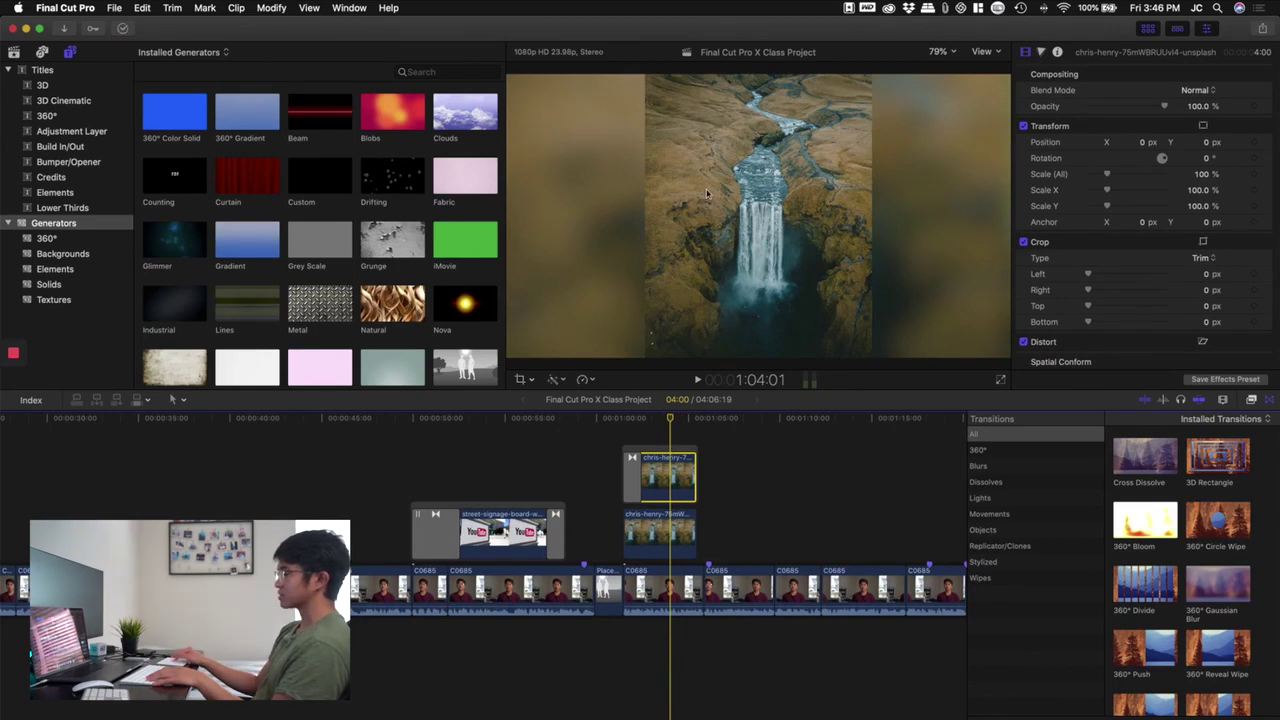
click(660, 532)
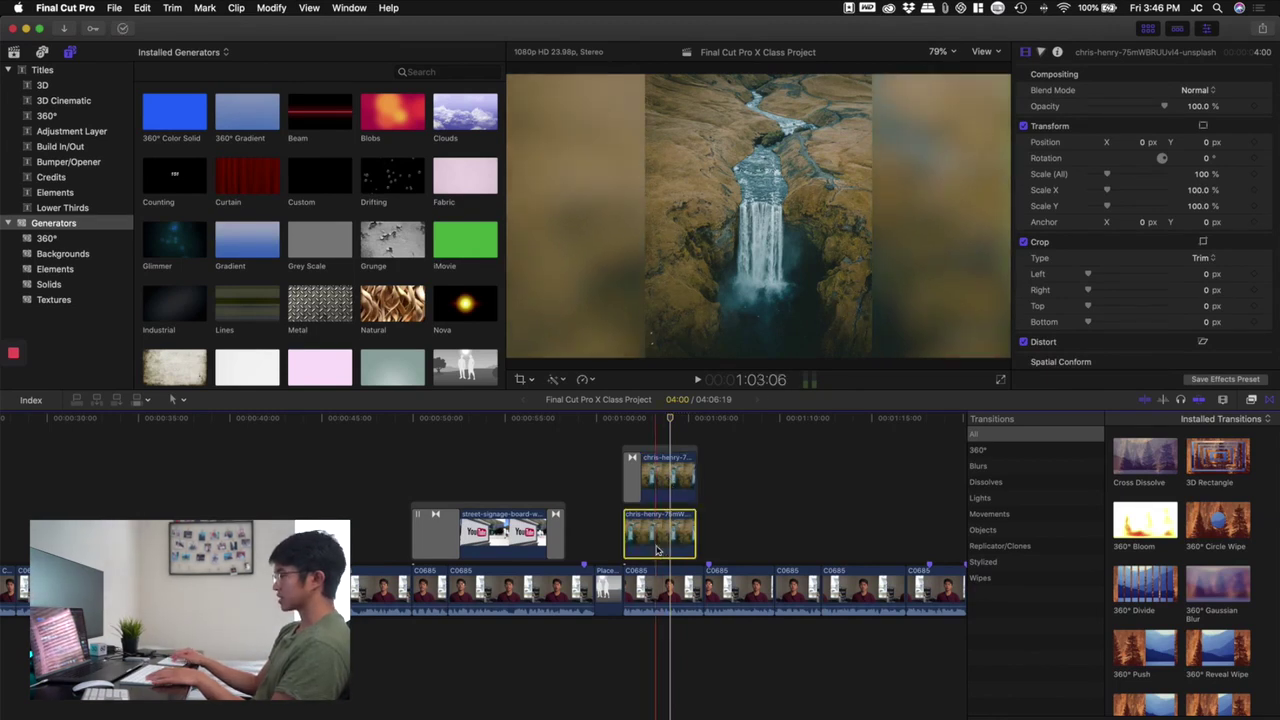
key(v)
key(v)
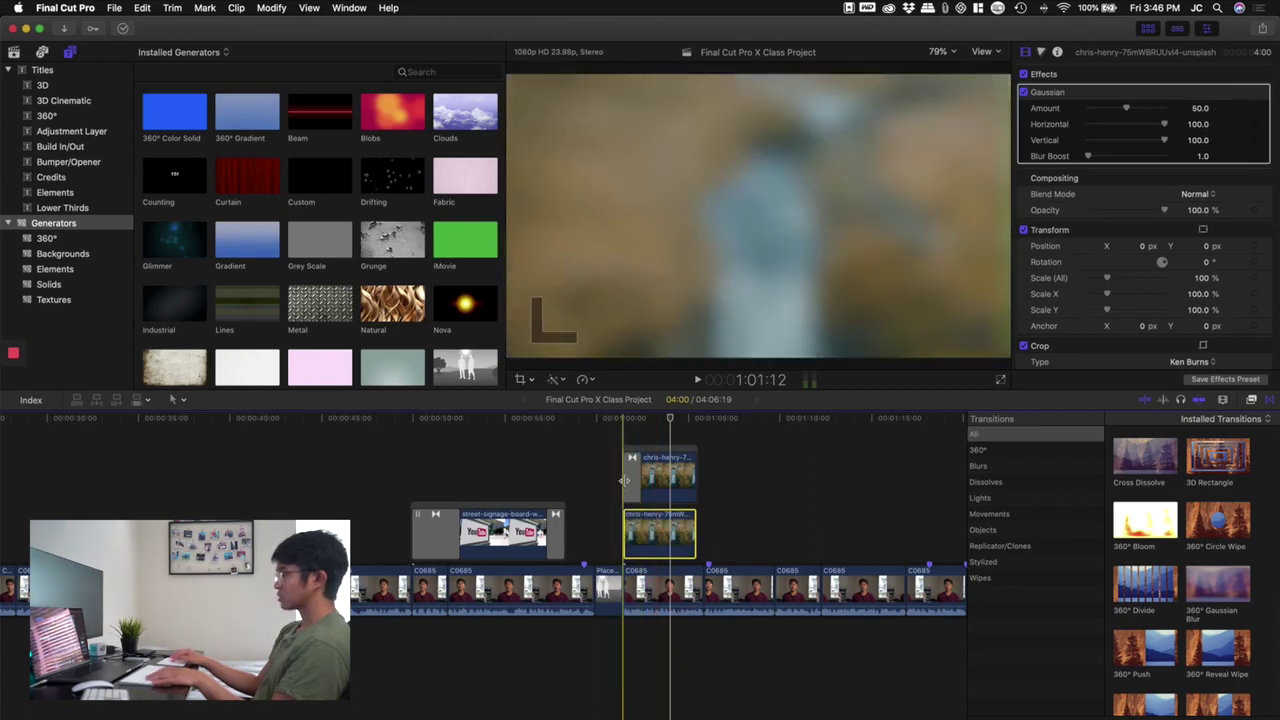
Step: Replay the transition from the placeholder into the finished waterfall composite
click(616, 450)
key(space)
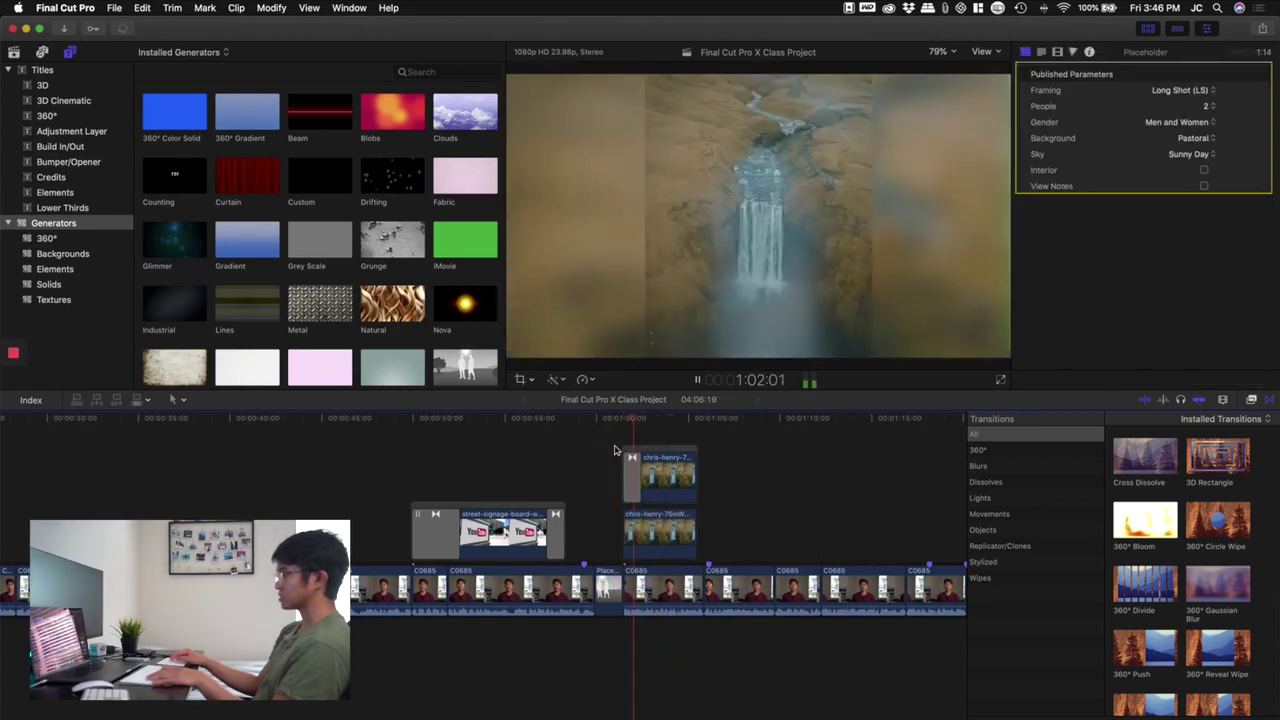
key(space)
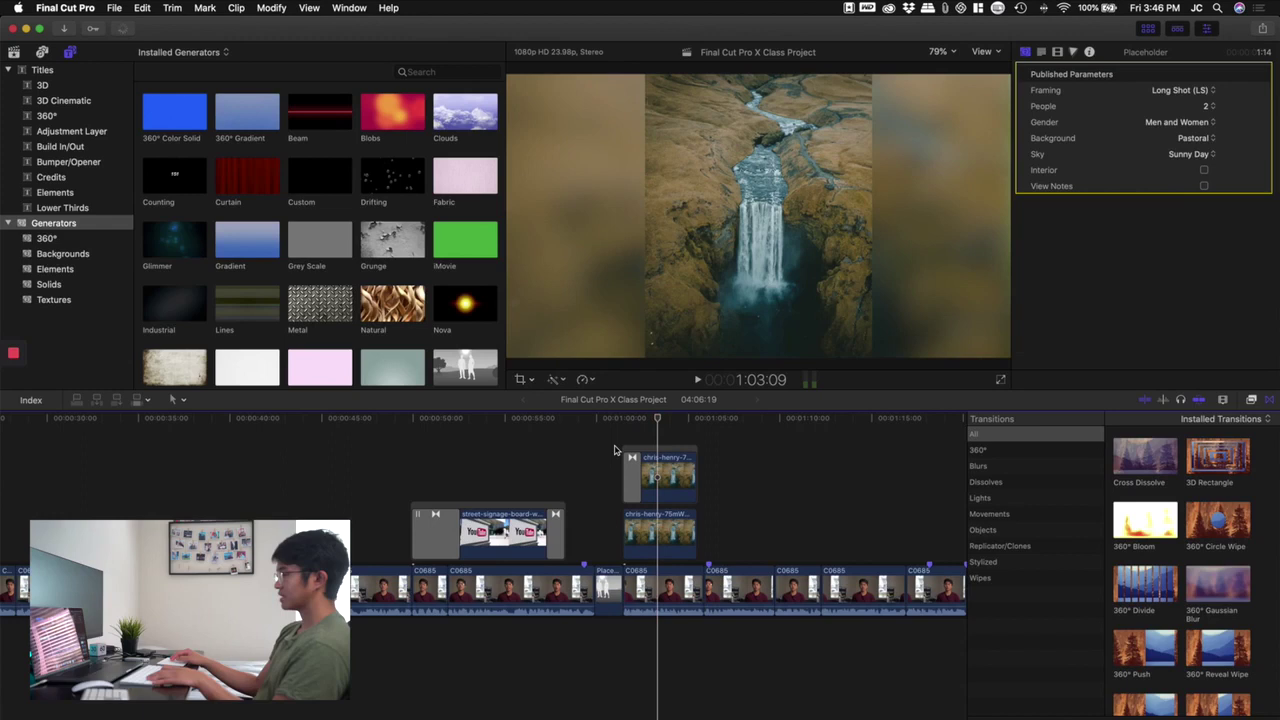
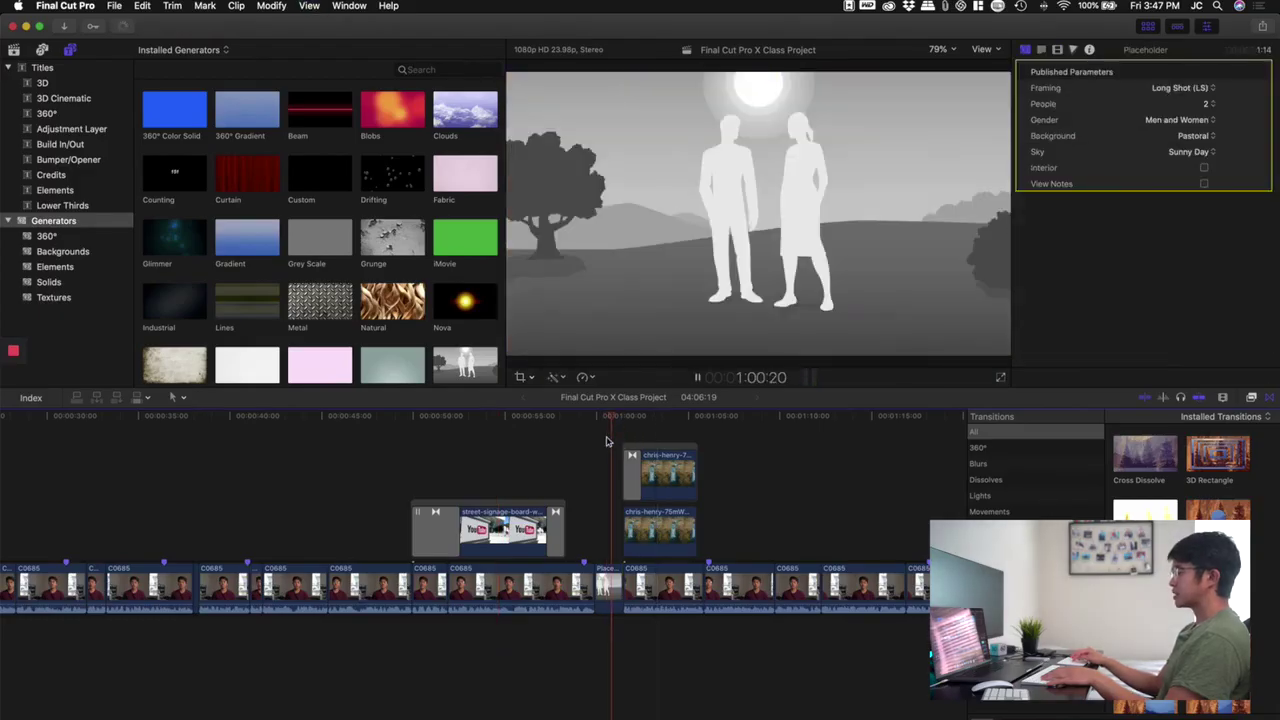
key(space)
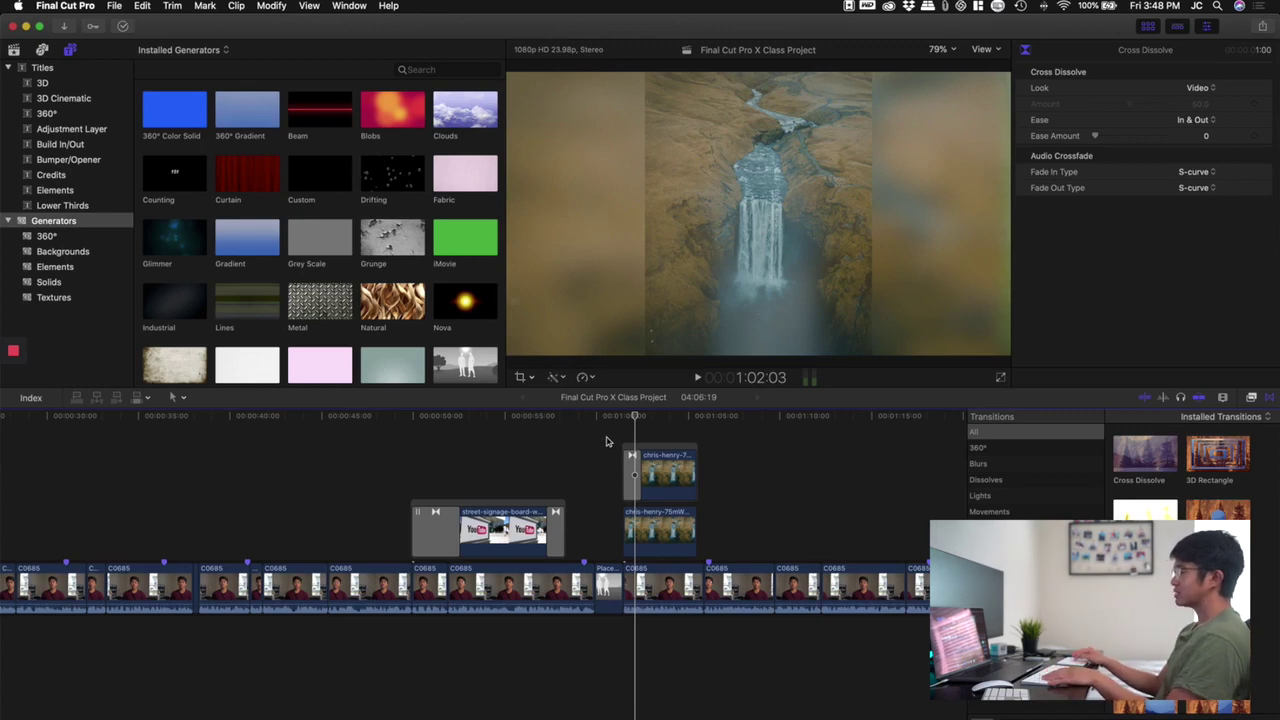
Step: Select the upper waterfall clip and review its Position, Rotation and Scale parameters
click(676, 459)
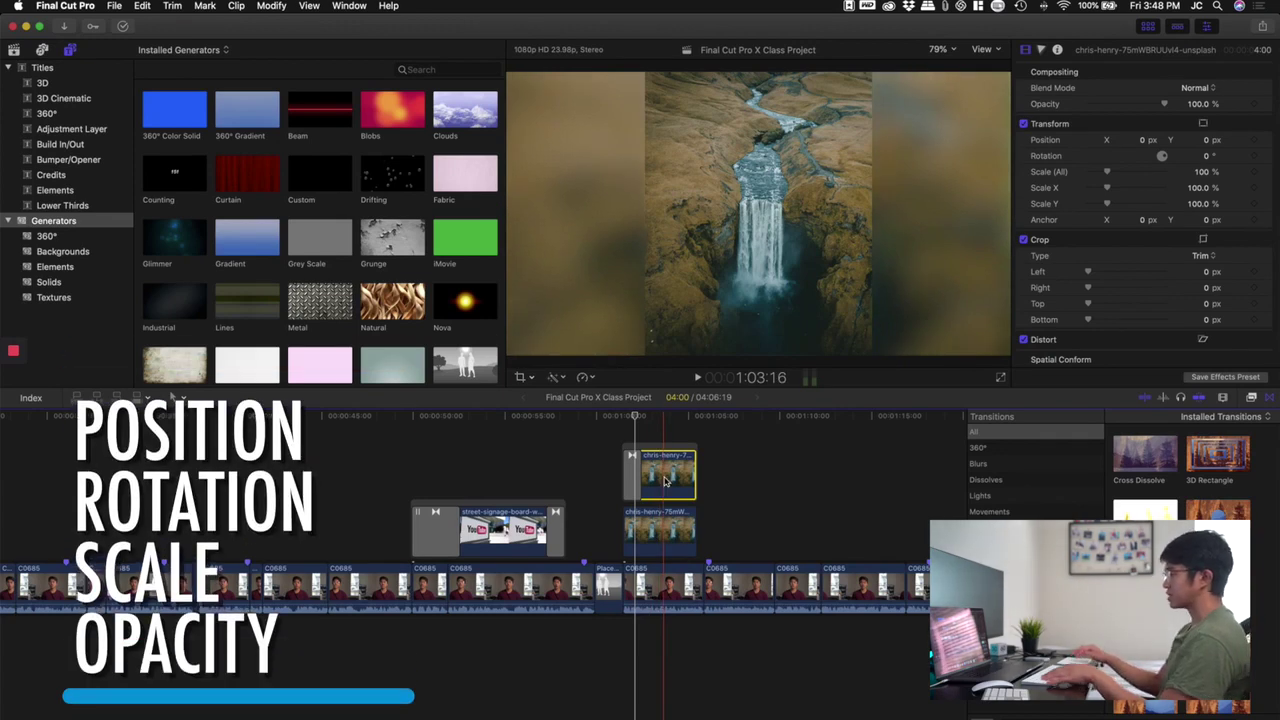
click(1034, 141)
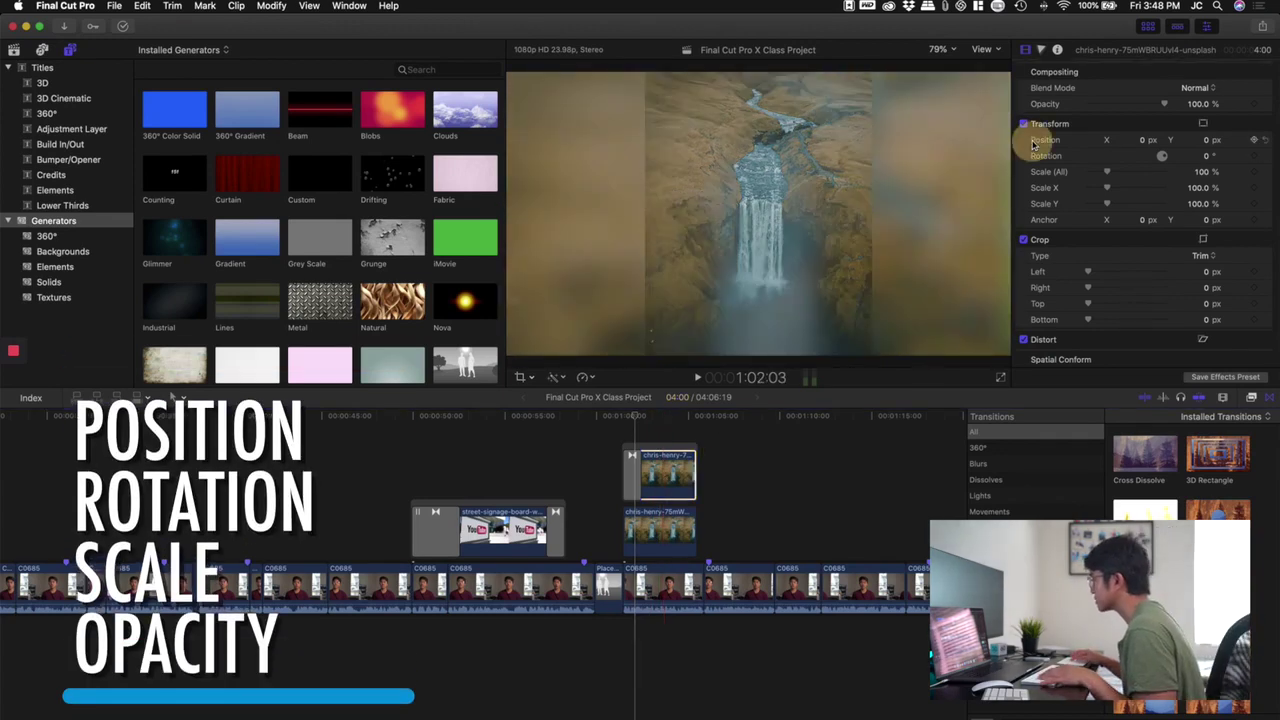
click(1058, 157)
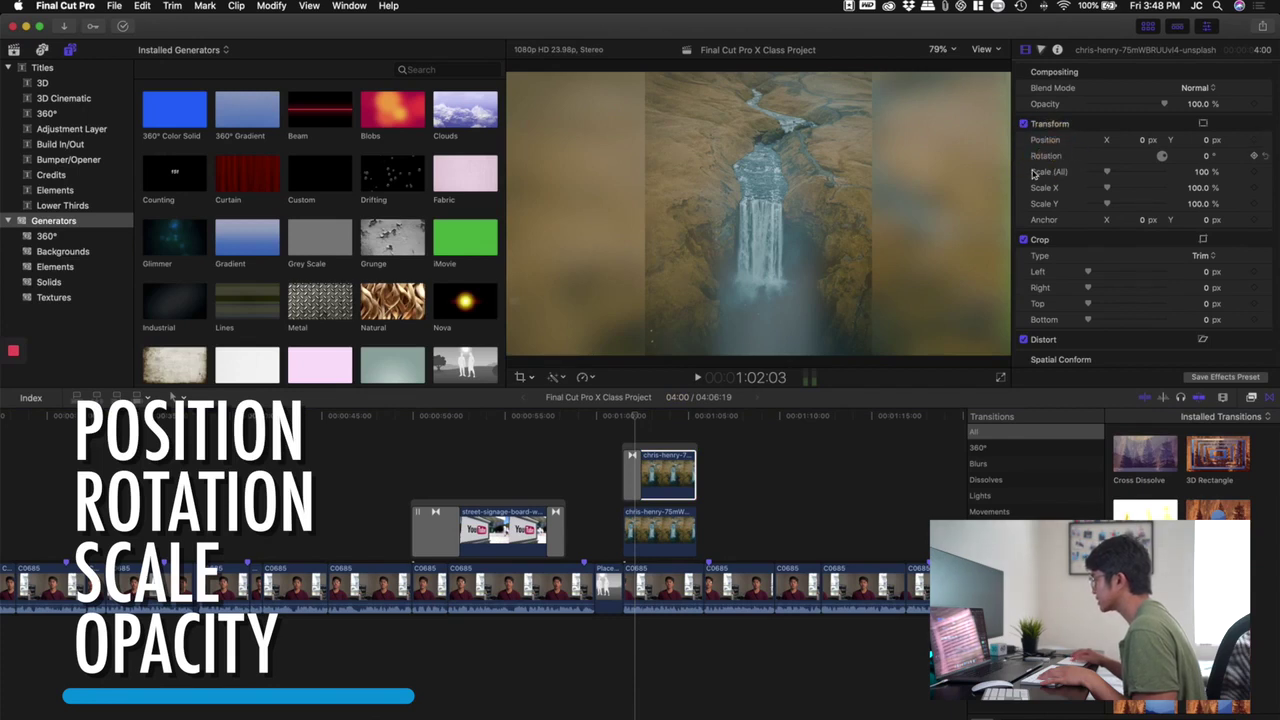
click(1032, 175)
click(1062, 174)
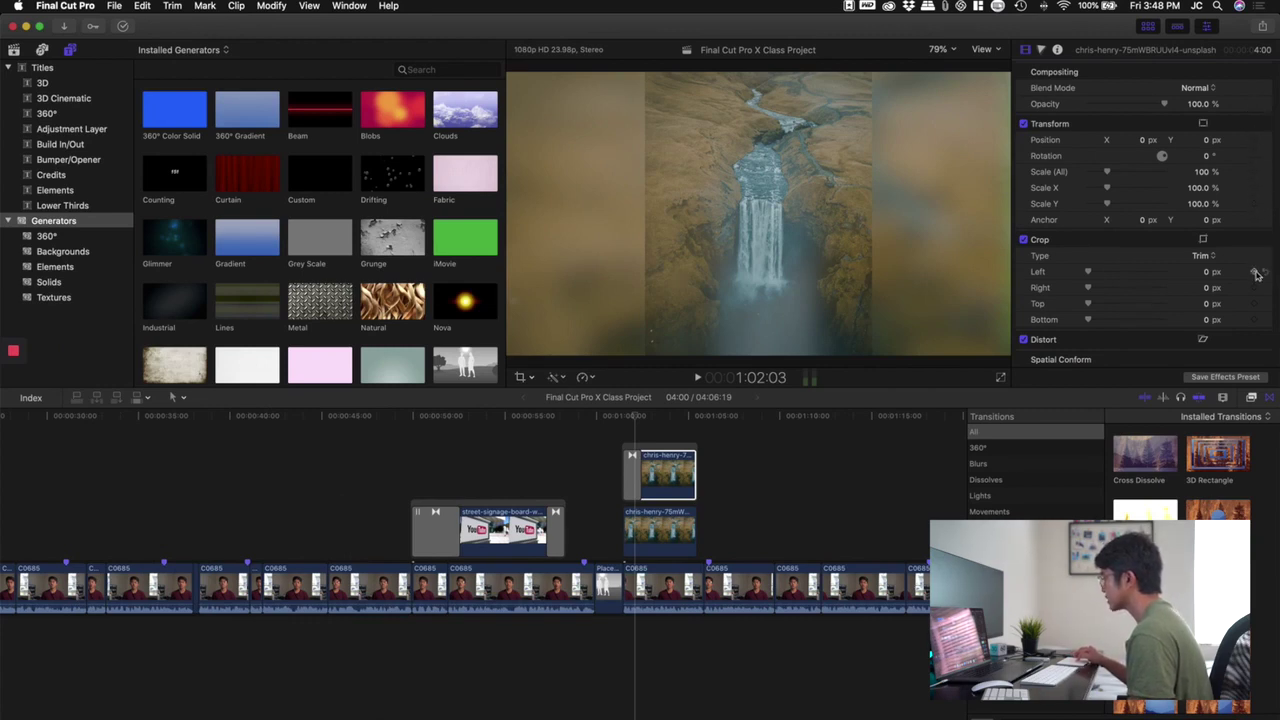
Step: Delete the Cross Dissolve transition from the start of the upper waterfall clip
click(623, 412)
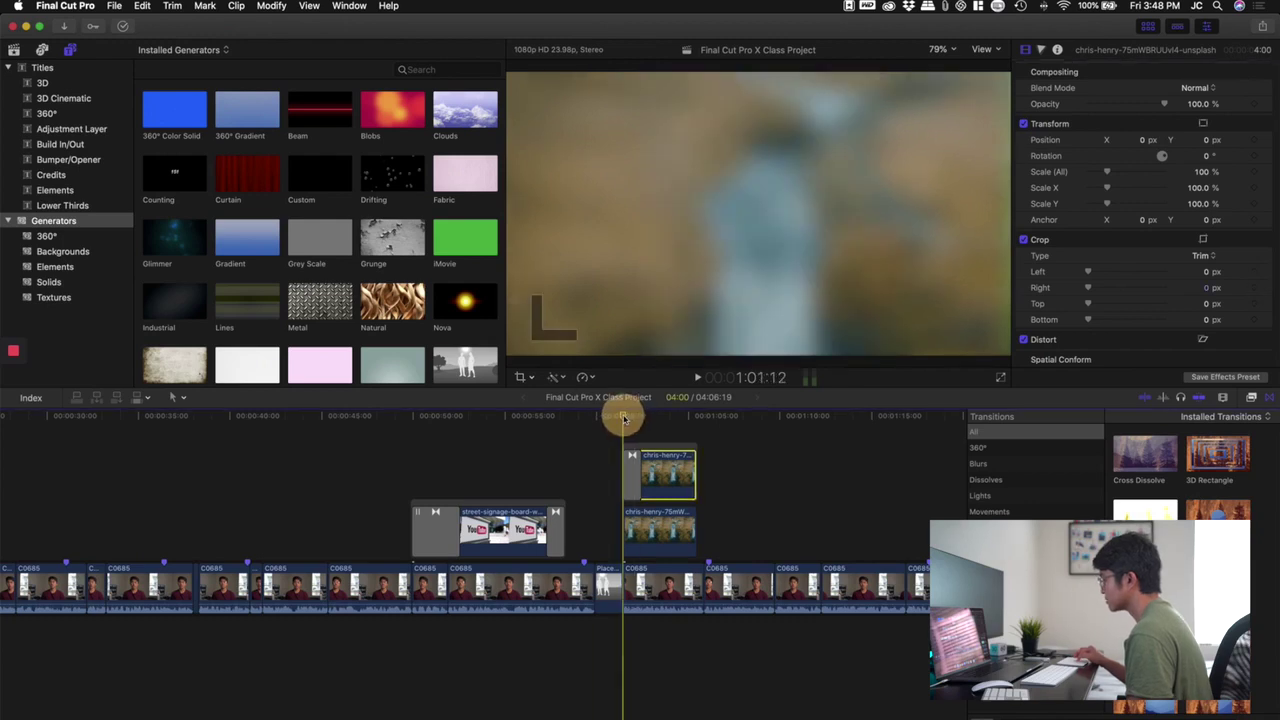
click(632, 468)
key(Delete)
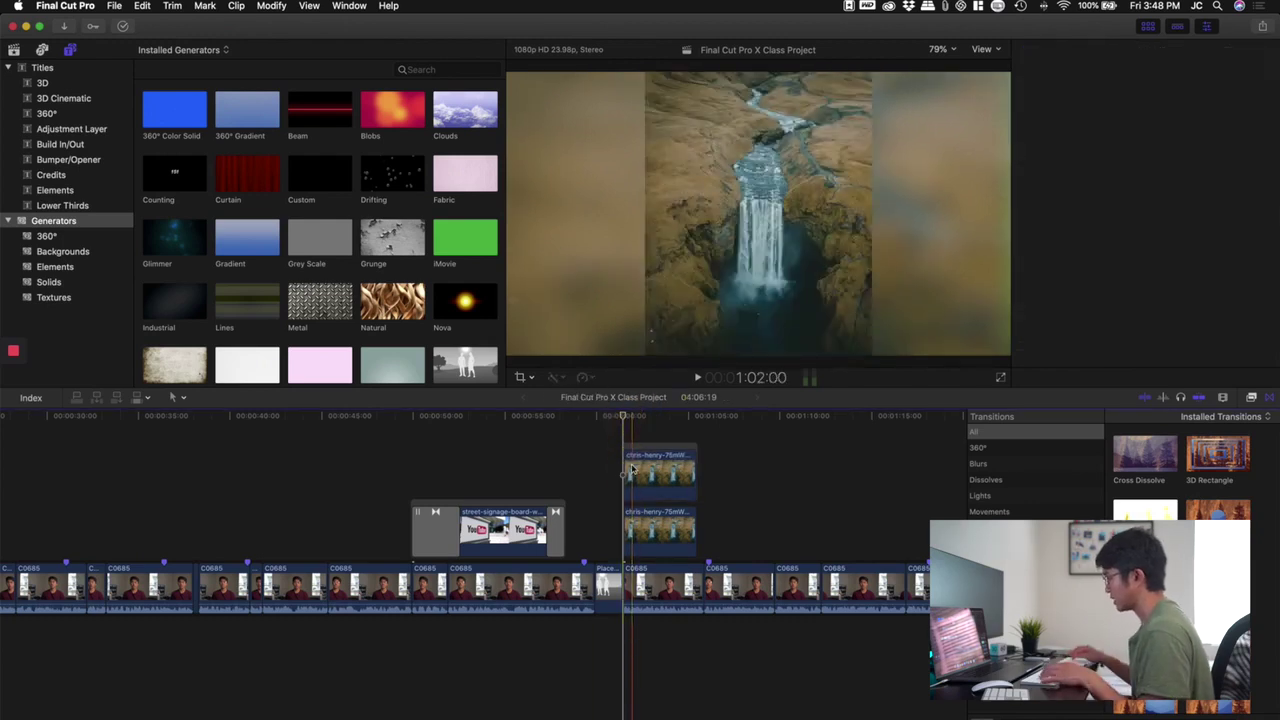
Step: Select the upper waterfall clip and try changing its opacity
key(super+equal)
scroll(628, 463, right, 5)
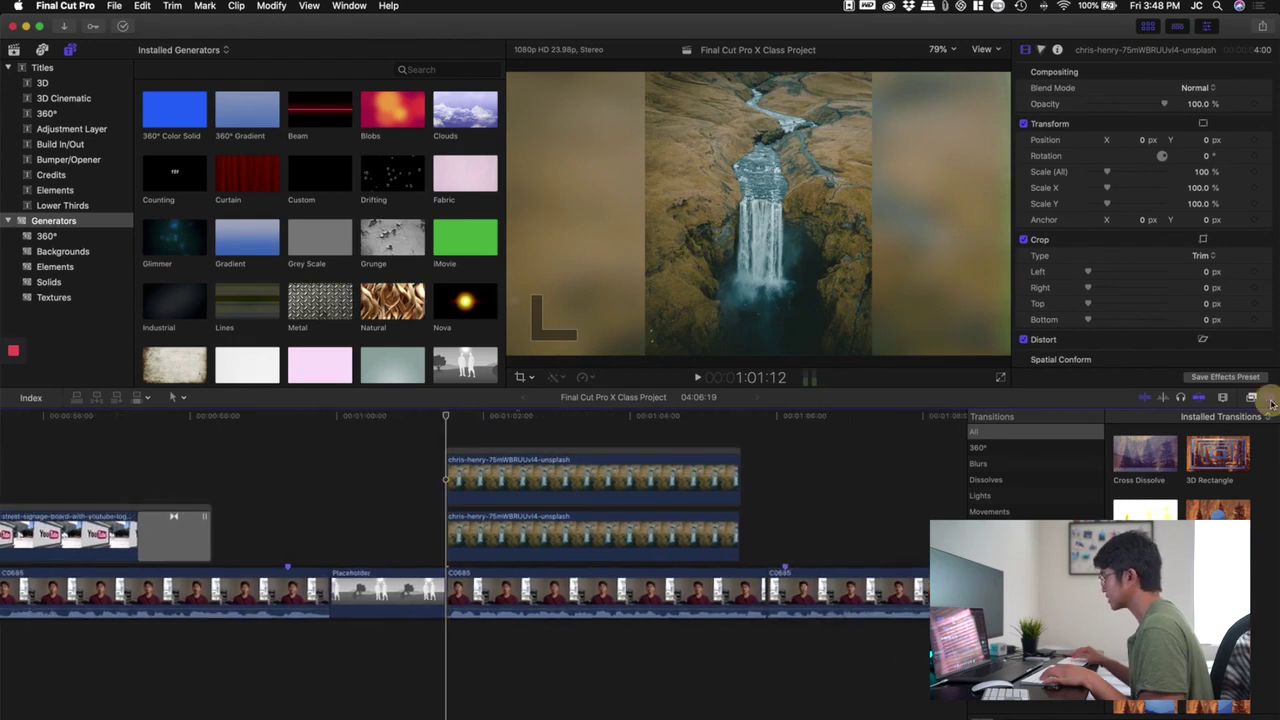
scroll(693, 491, right, 2)
click(437, 491)
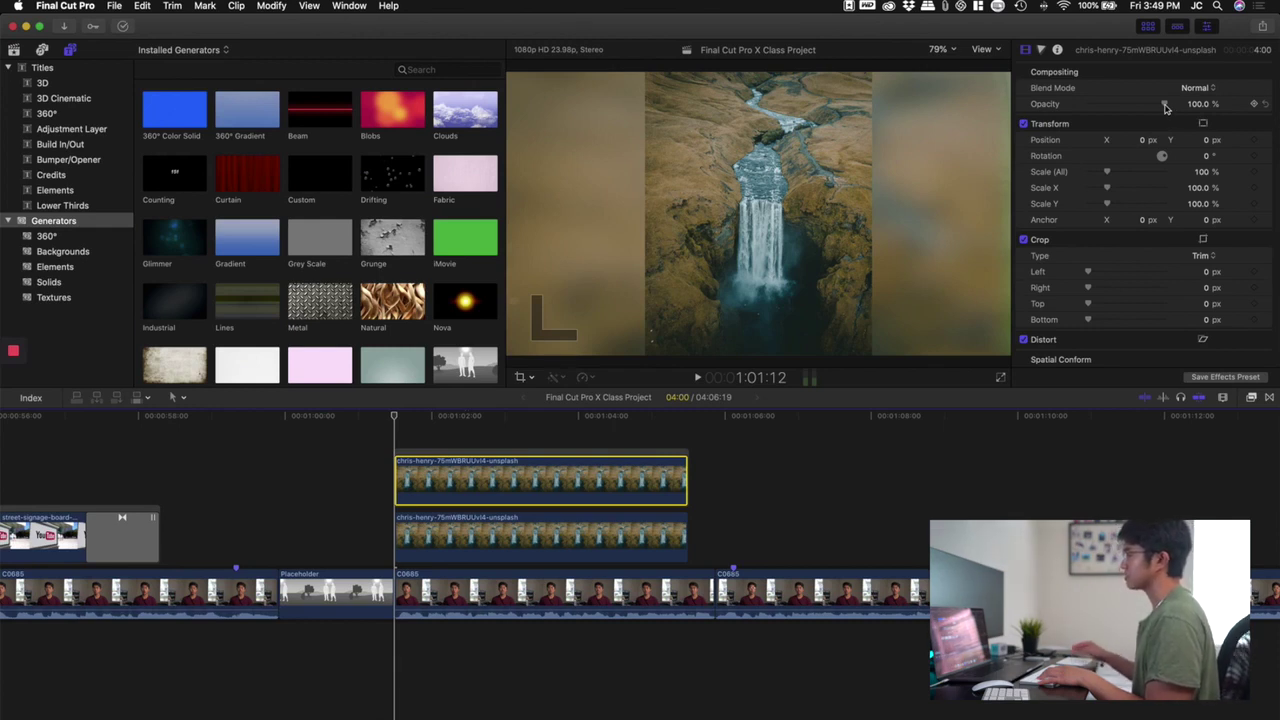
drag(1165, 107, 1203, 113)
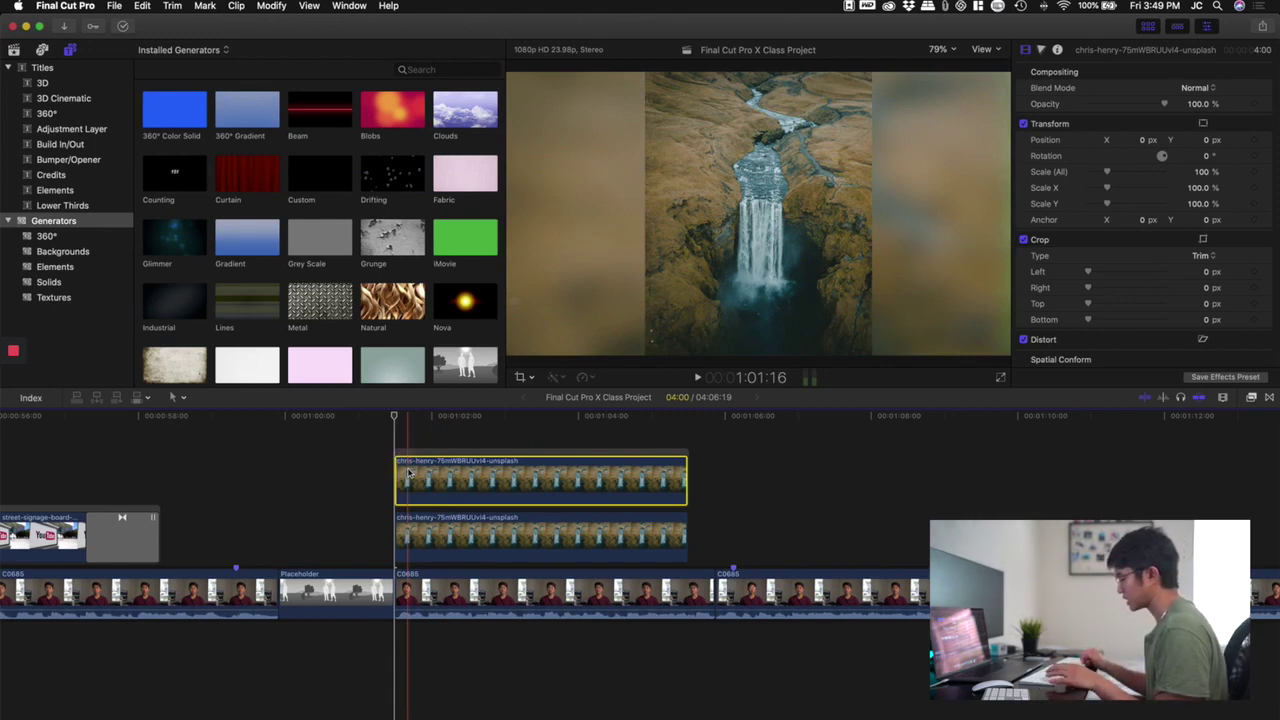
Step: Add an opacity keyframe at the first frame of the upper waterfall clip and set its opacity to 0%
click(470, 473)
key(shift+i)
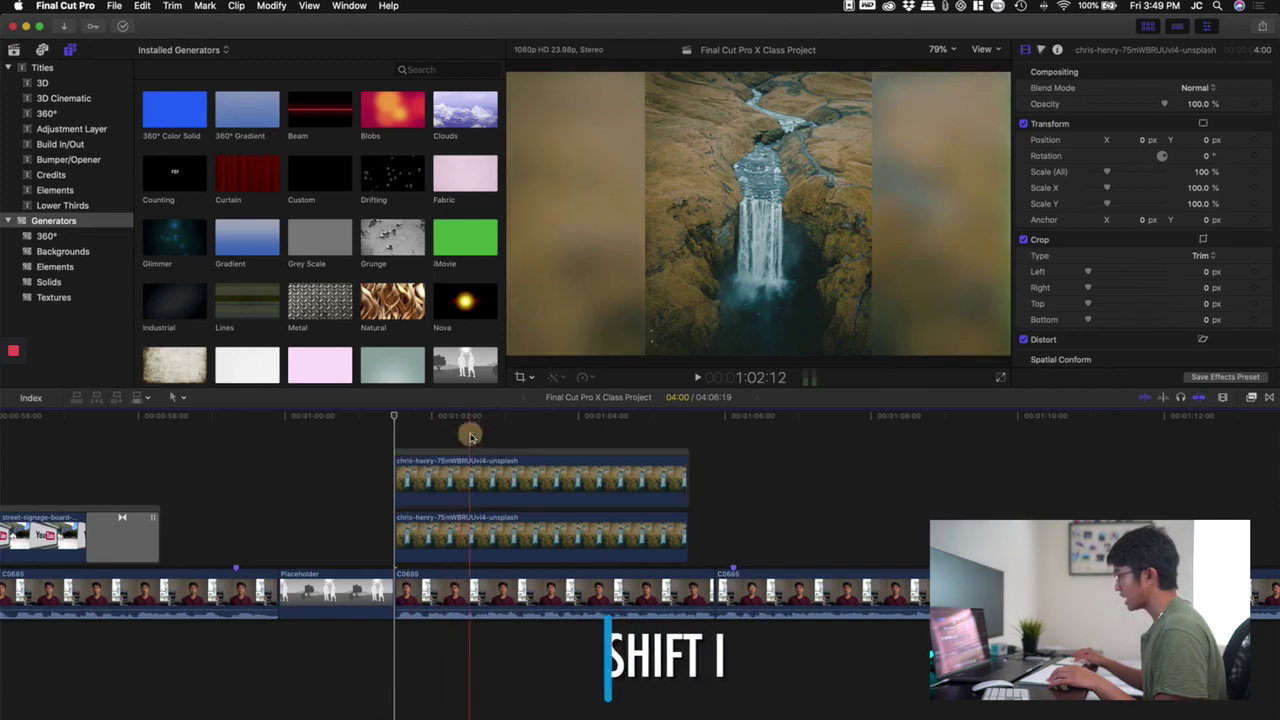
key(shift+i)
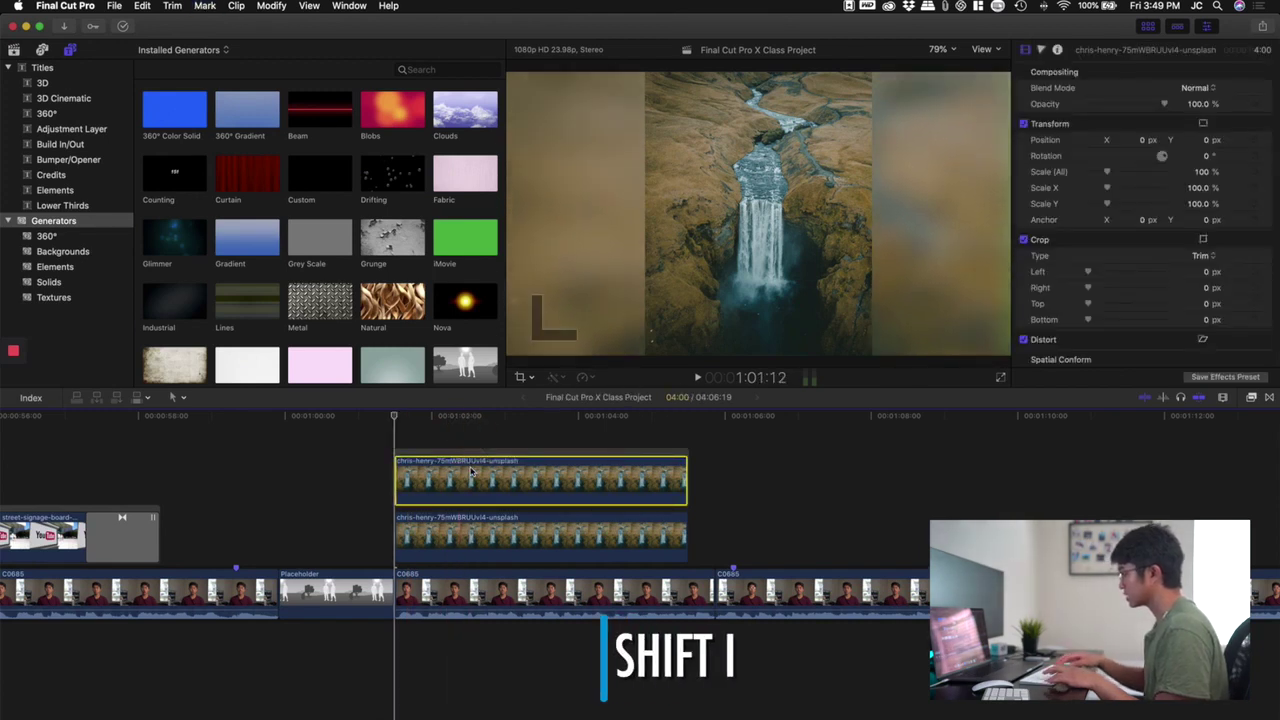
click(501, 473)
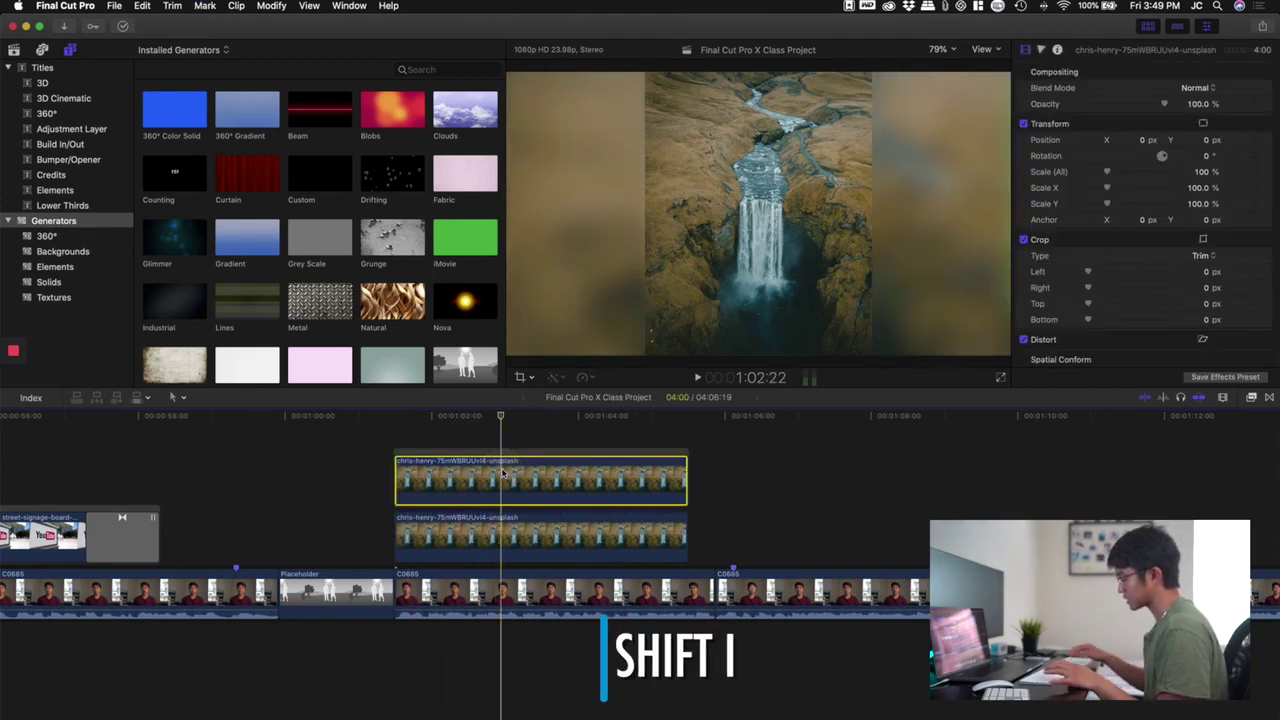
key(shift+i)
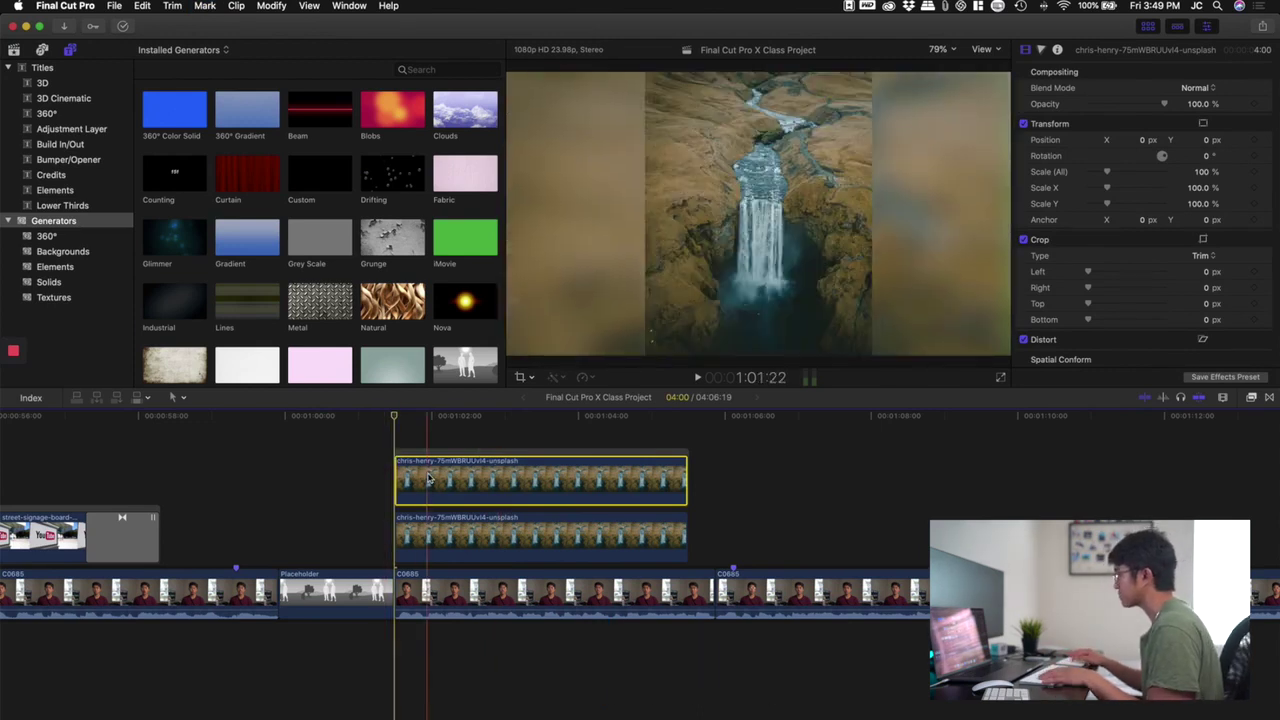
click(1255, 104)
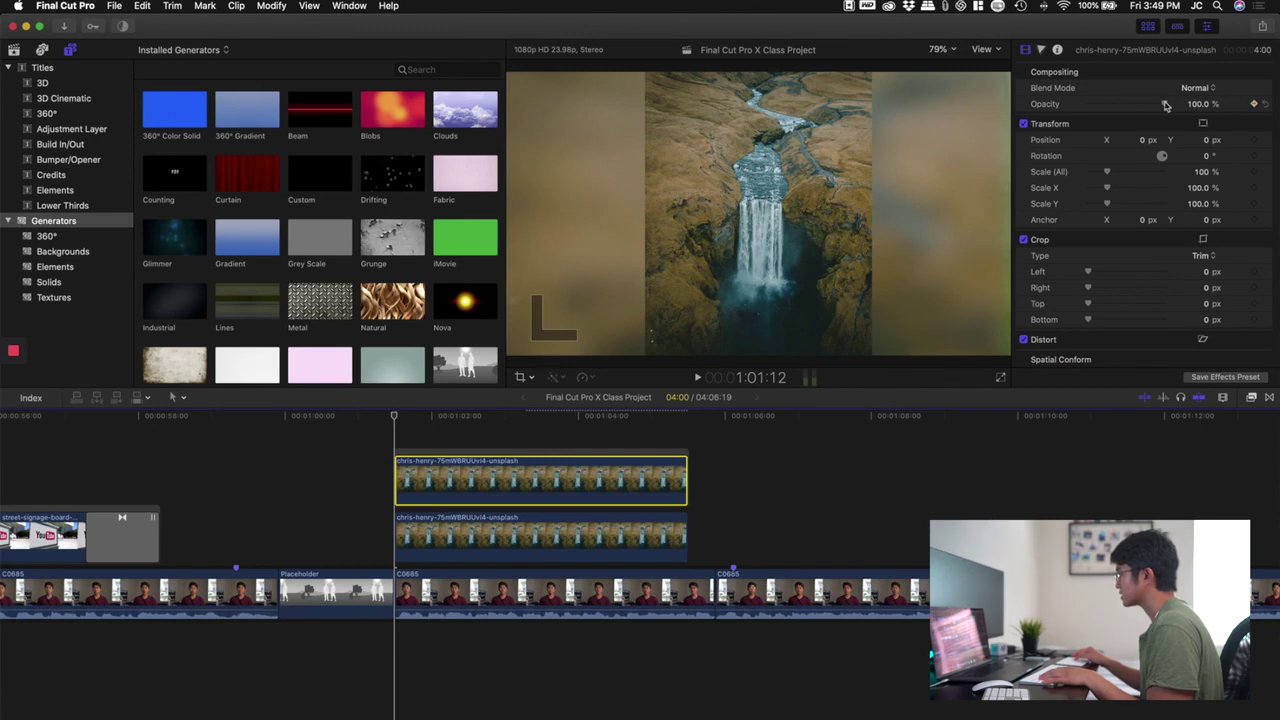
drag(1165, 104, 1066, 110)
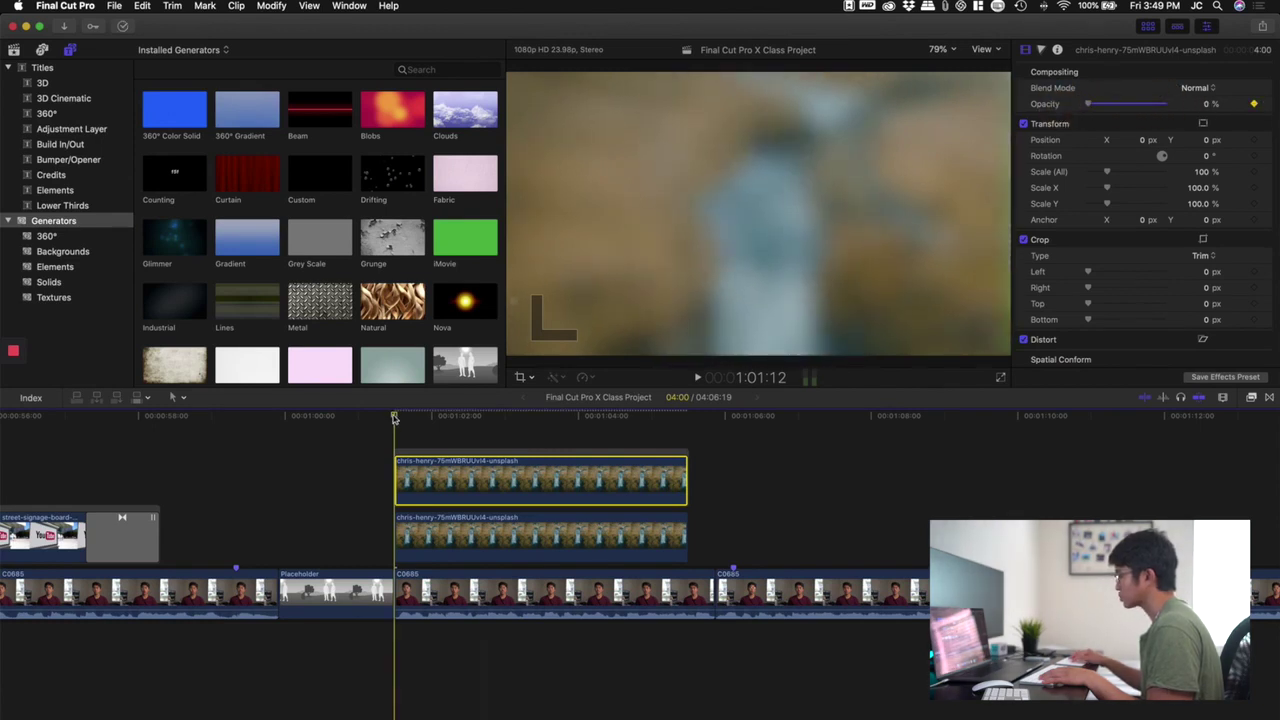
Step: Add a second opacity keyframe at the last frame of the upper waterfall clip and set its opacity to 100%
drag(393, 416, 506, 416)
click(451, 438)
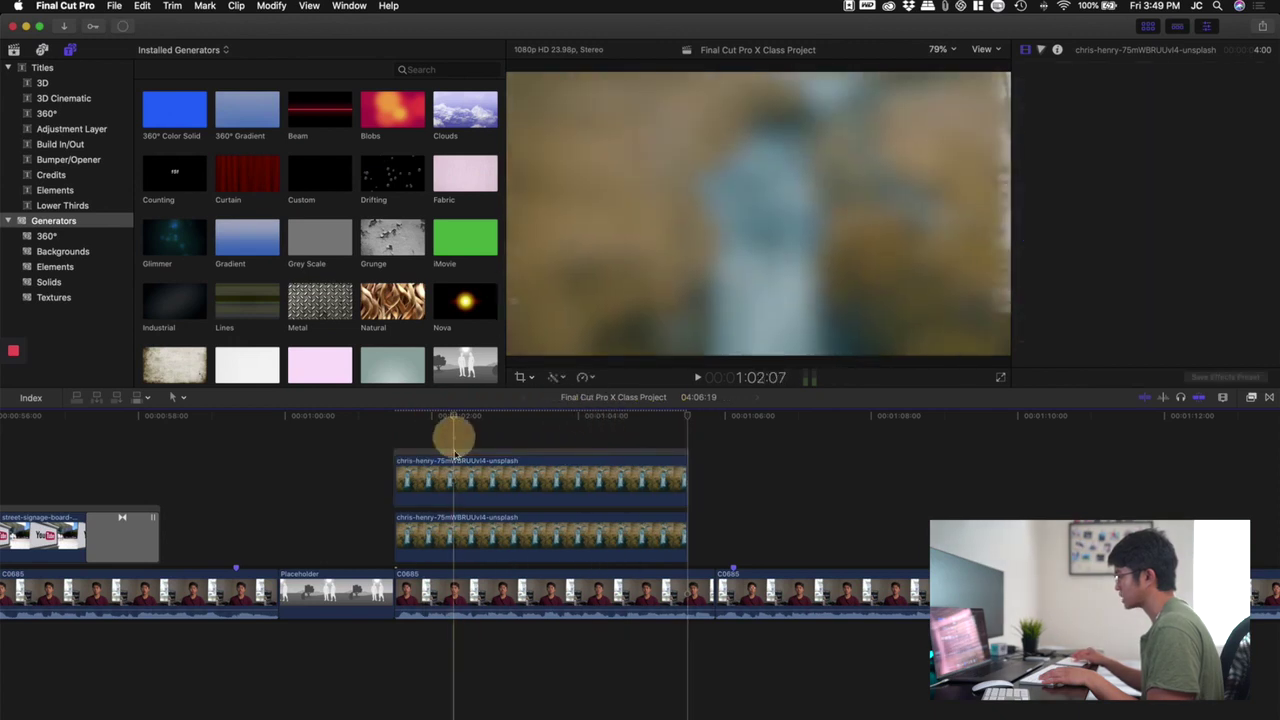
click(455, 465)
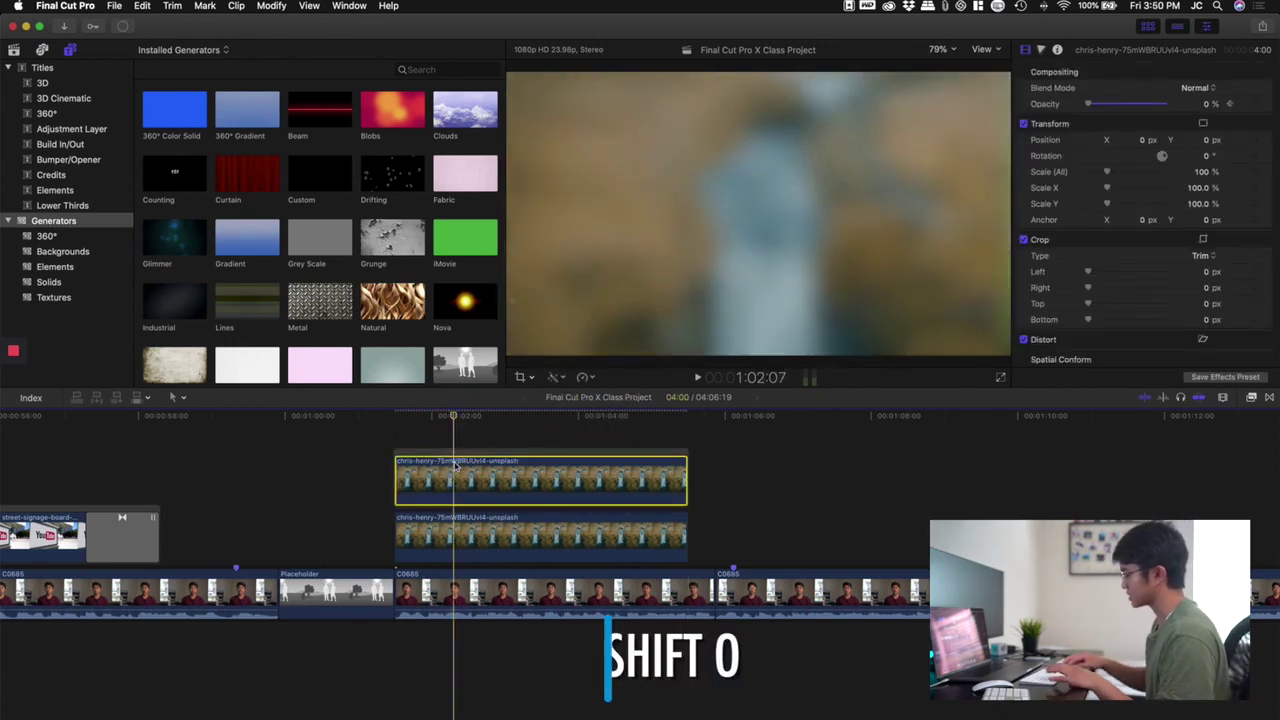
key(shift+o)
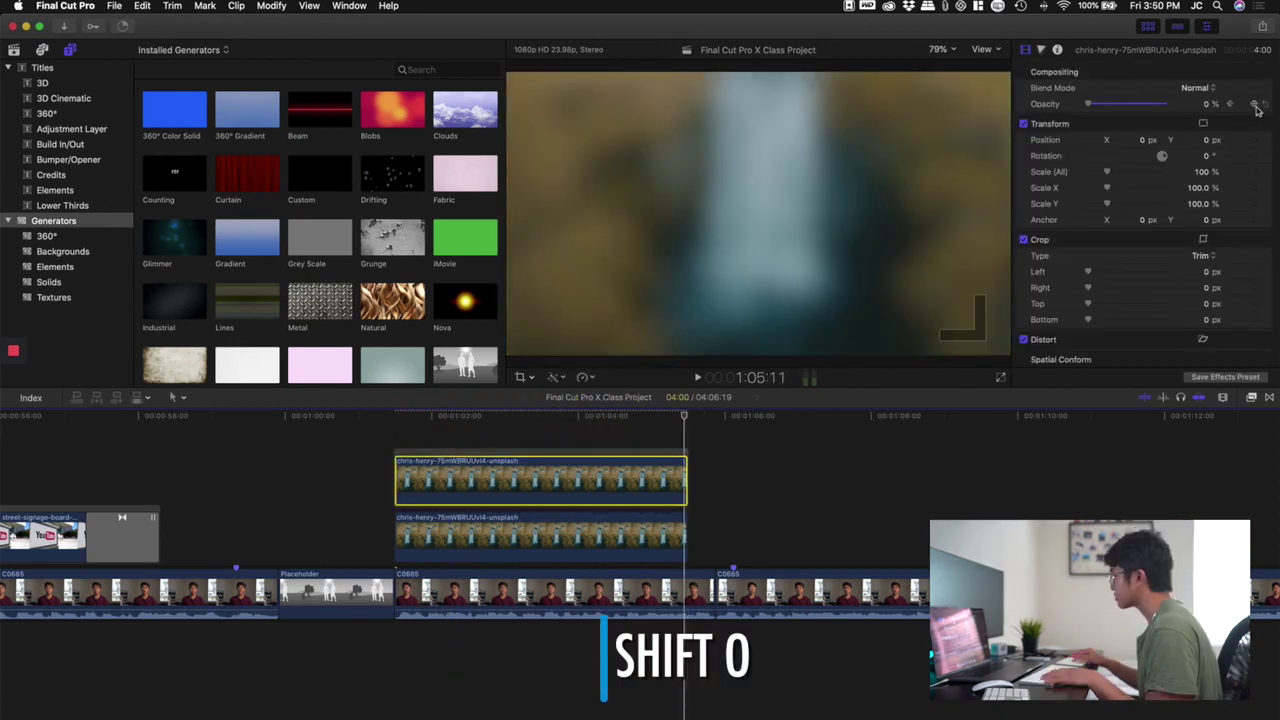
click(1255, 104)
drag(1088, 104, 1175, 110)
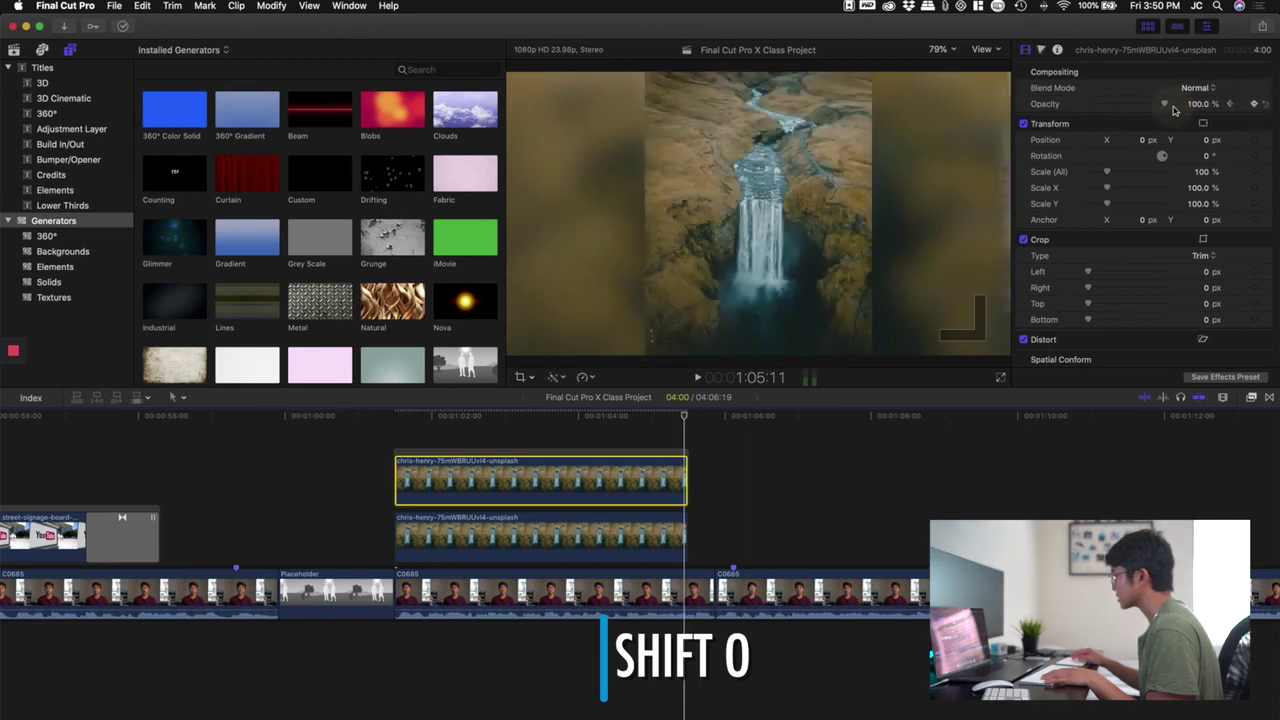
Step: Step back and forth between the start and end opacity keyframes of the upper waterfall clip
click(1232, 104)
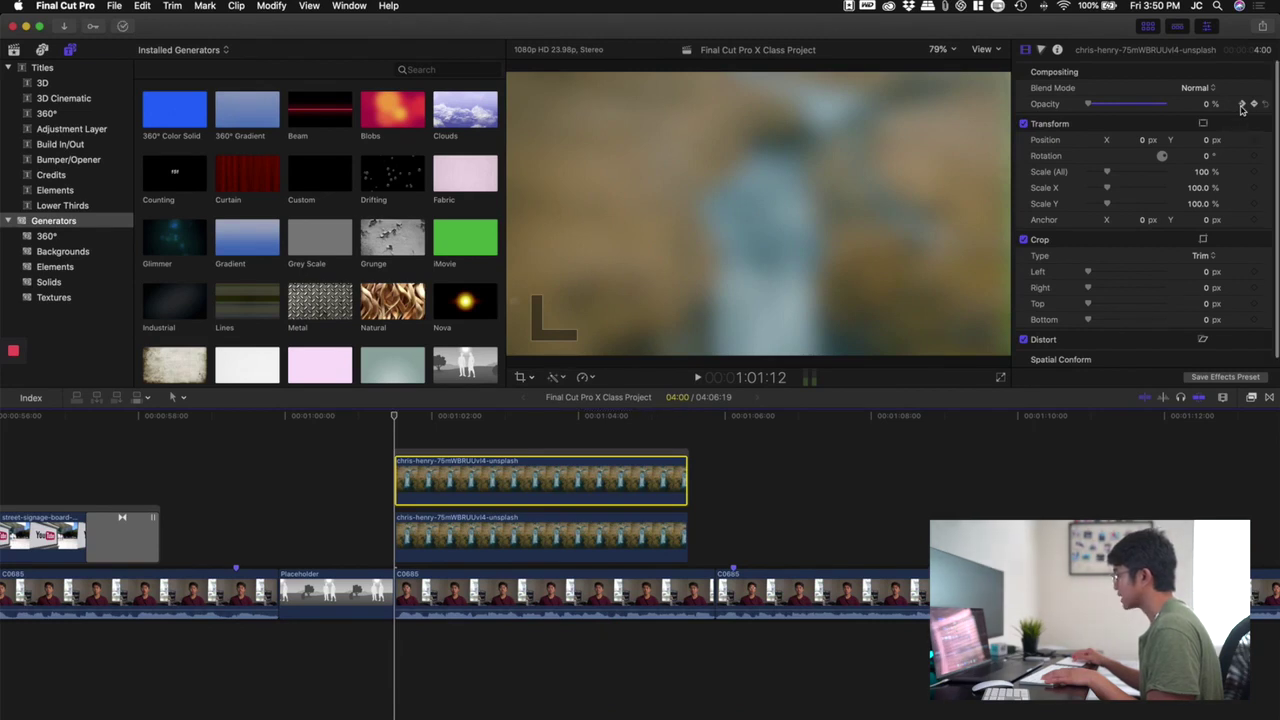
click(1242, 106)
click(1230, 105)
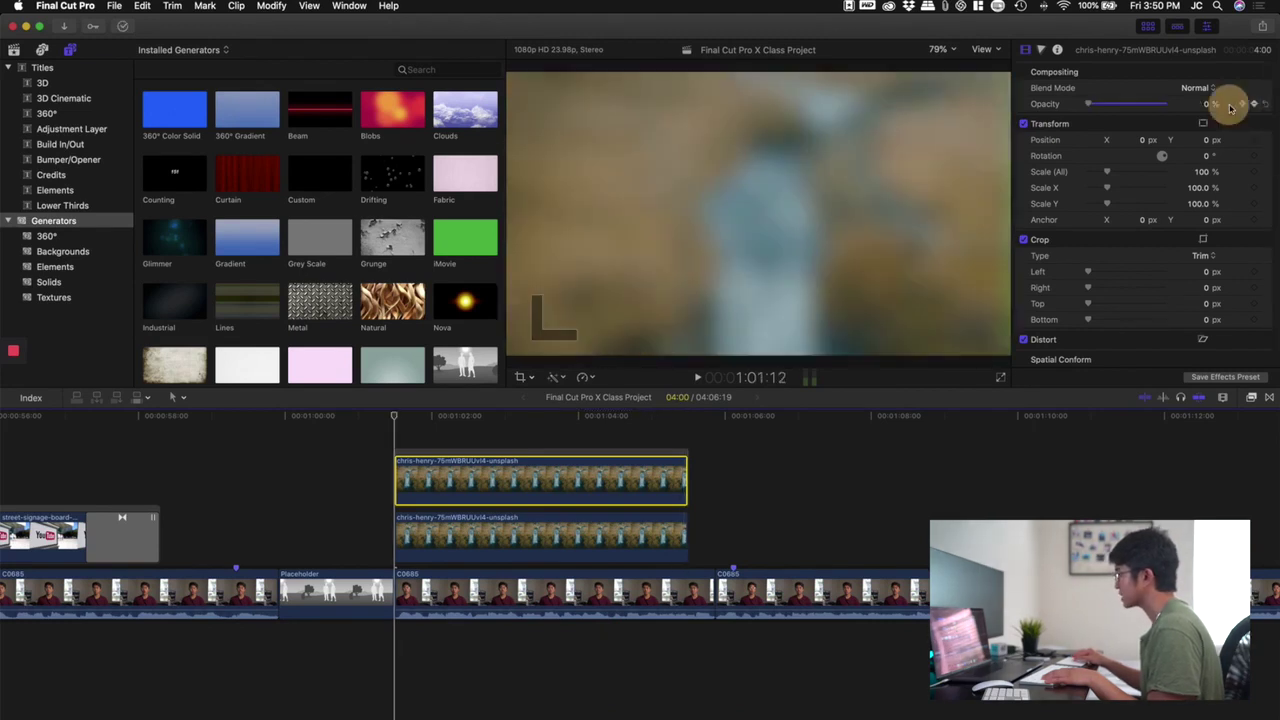
click(1243, 106)
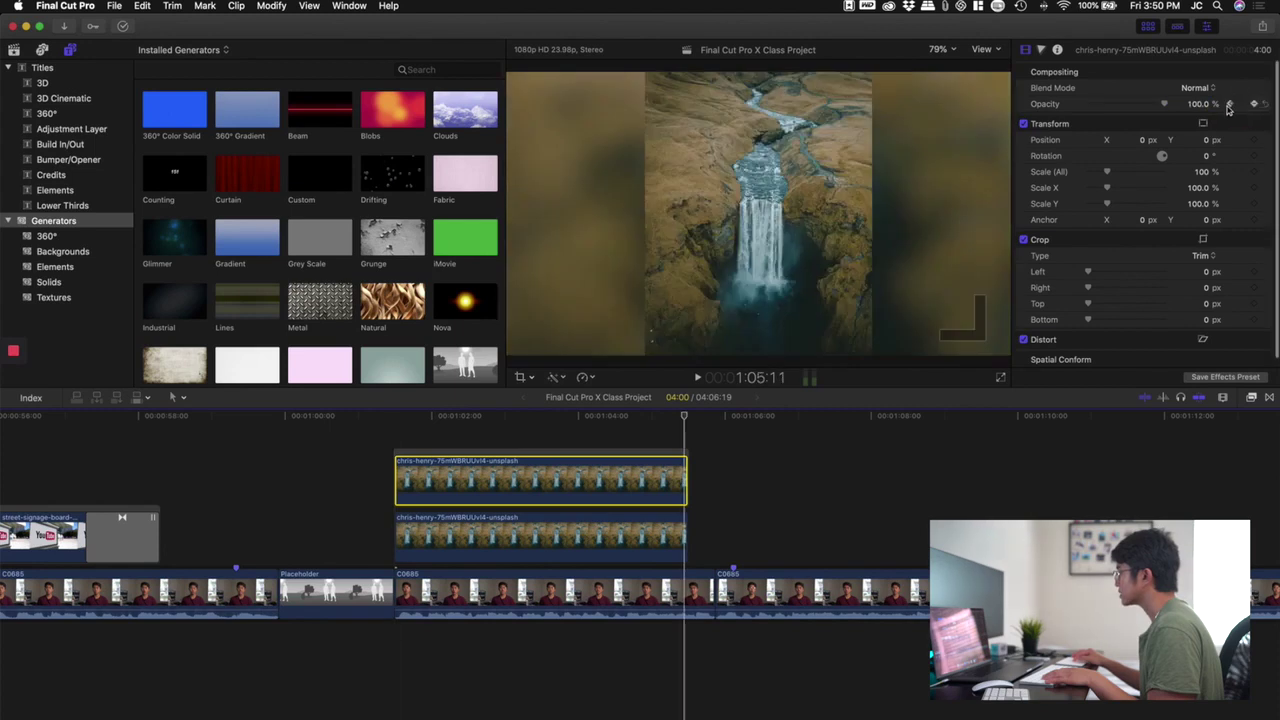
click(1231, 105)
Step: Play back and scrub through the waterfall clips to check the keyframed opacity fade
click(394, 440)
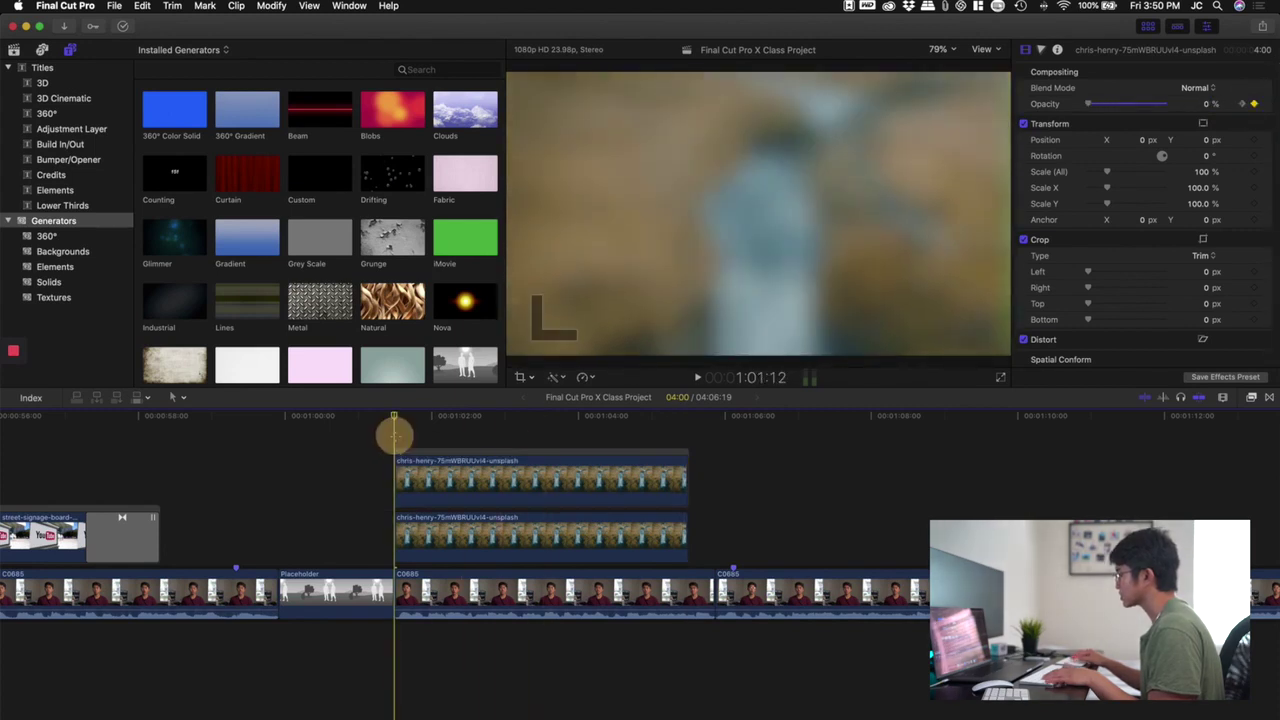
key(space)
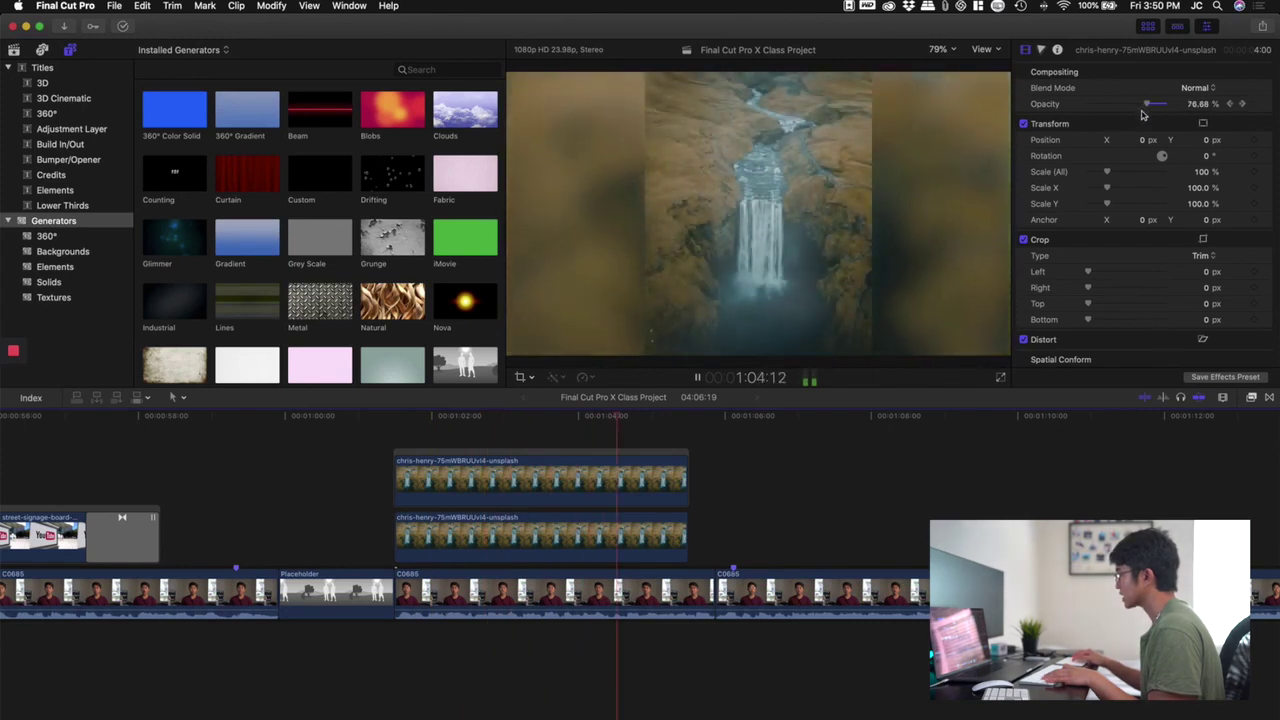
key(space)
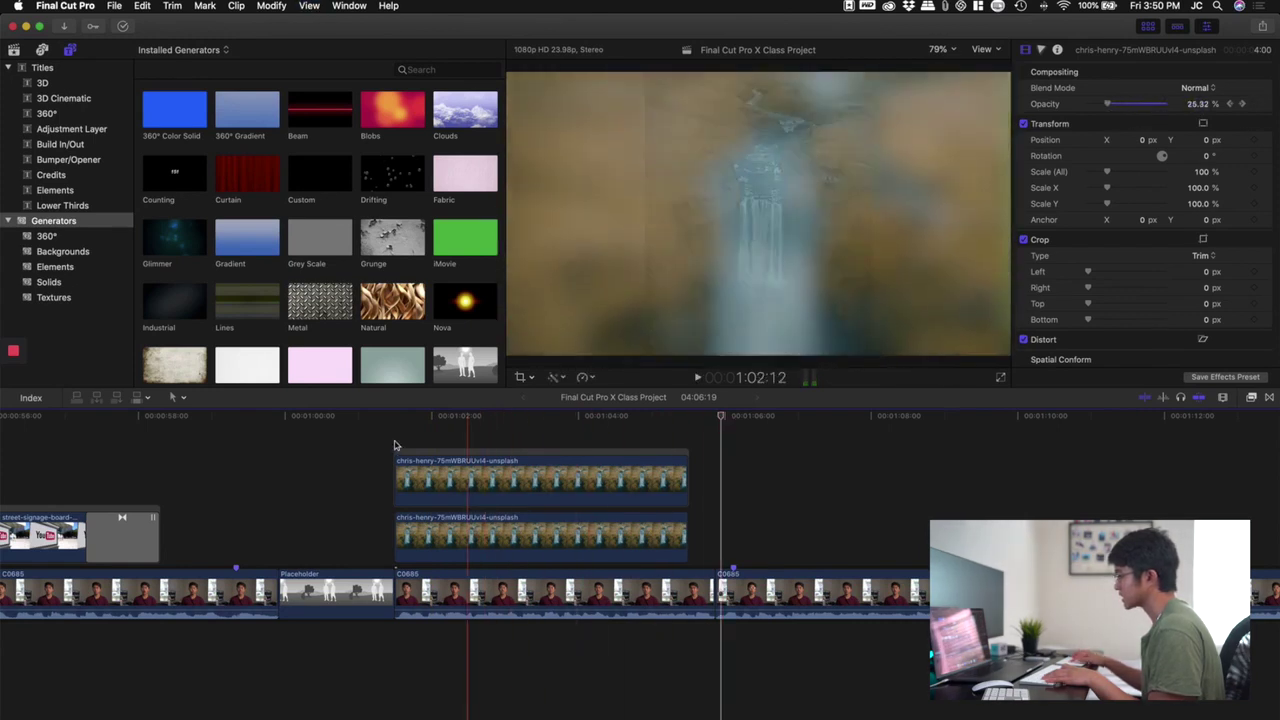
drag(393, 428, 600, 420)
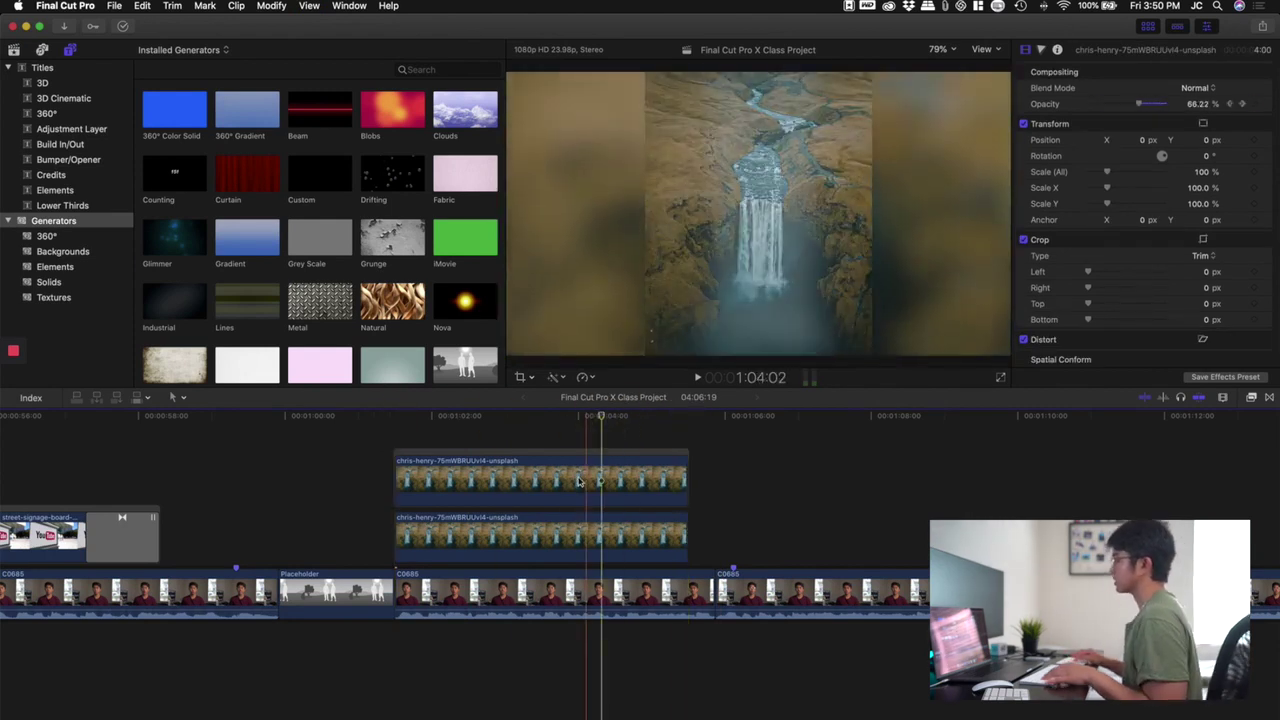
Step: Place the playhead at 1:02:00 on the upper waterfall clip and show the clip's video animation
click(591, 484)
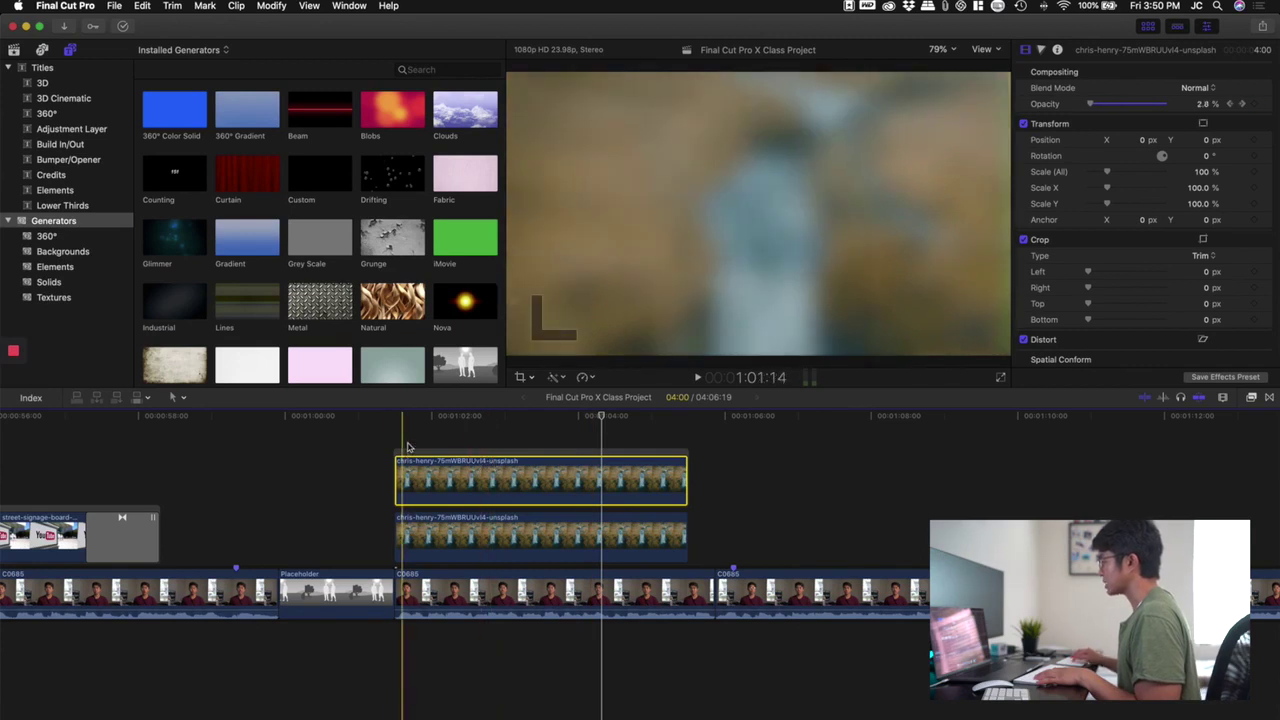
click(432, 434)
click(432, 466)
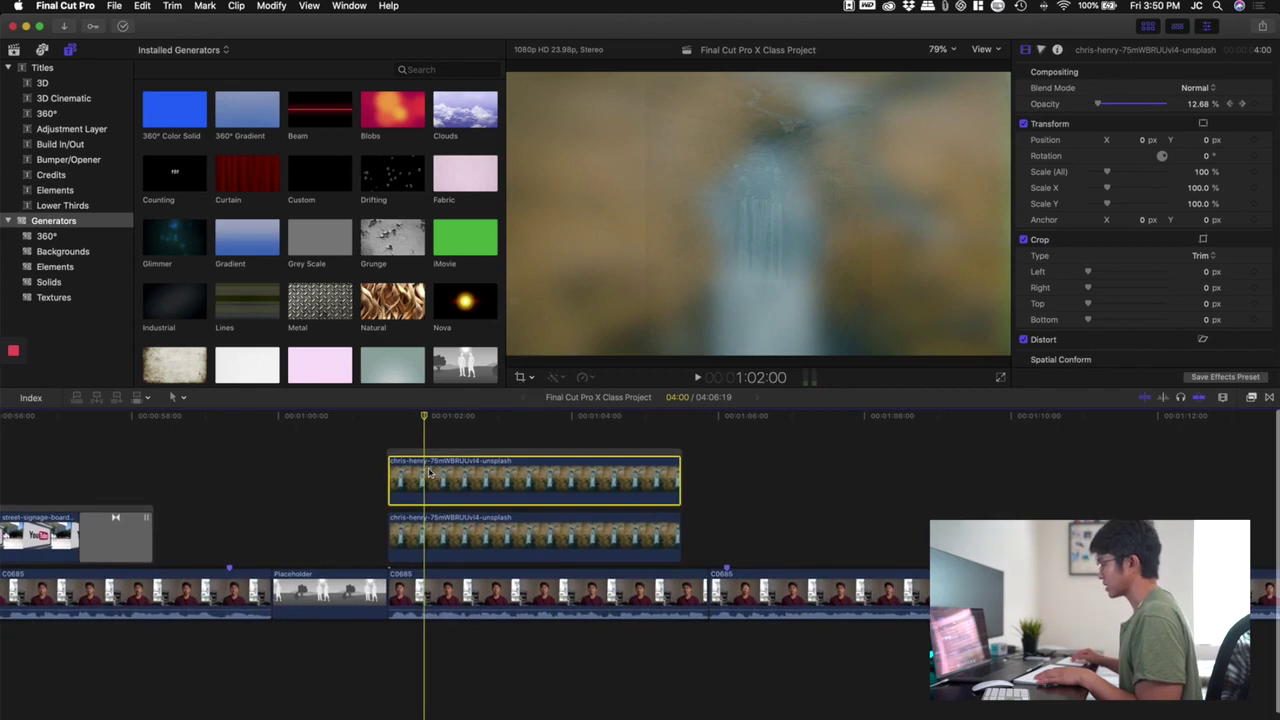
right_click(430, 472)
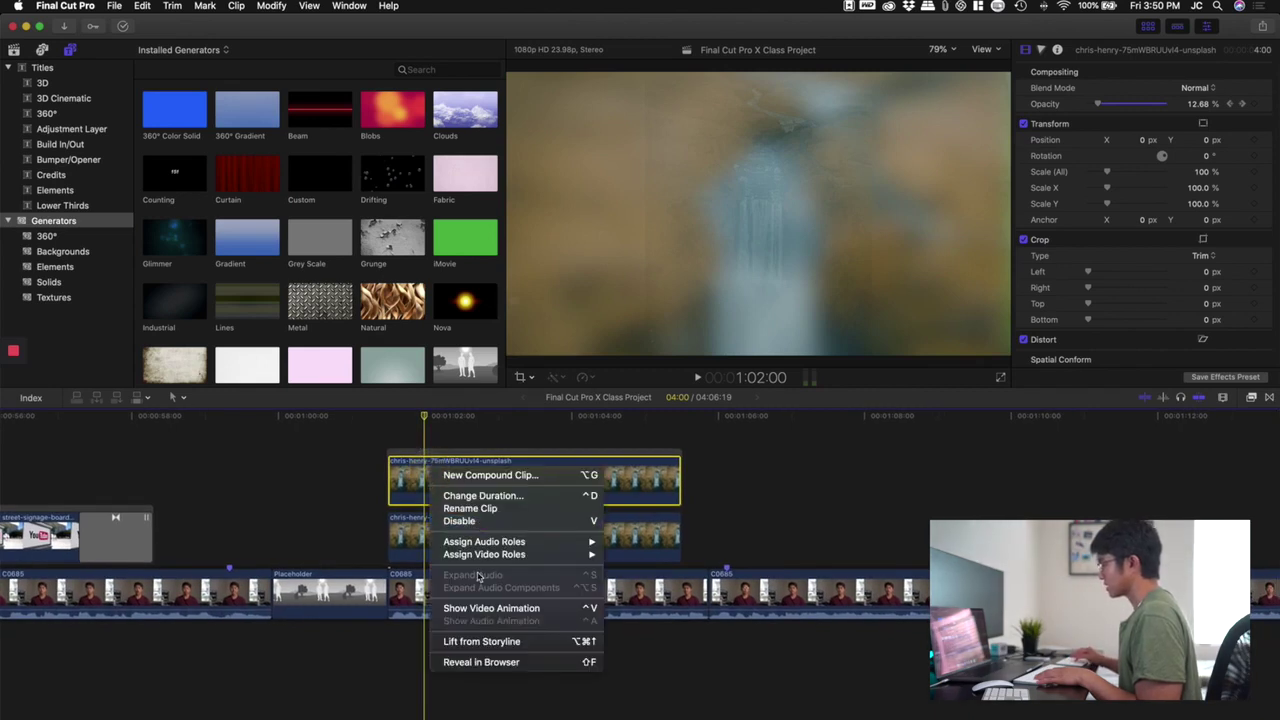
click(480, 607)
scroll(420, 585, right, 2)
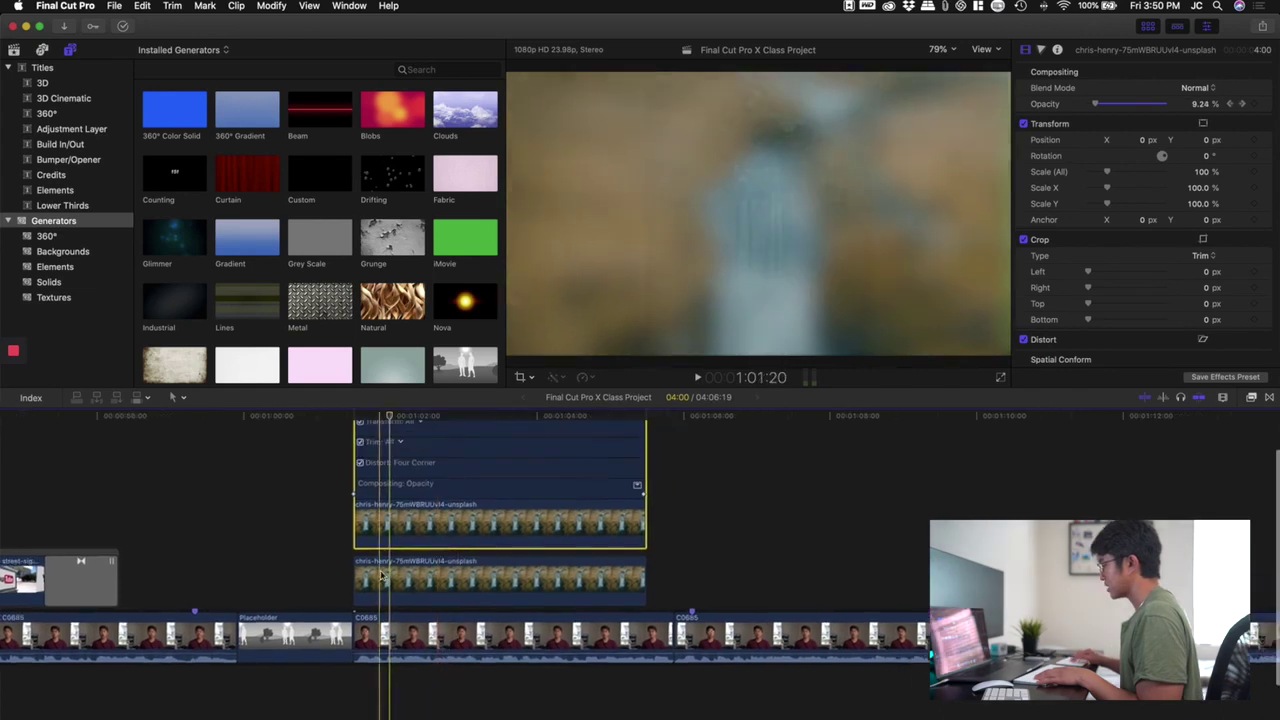
key(super+equal)
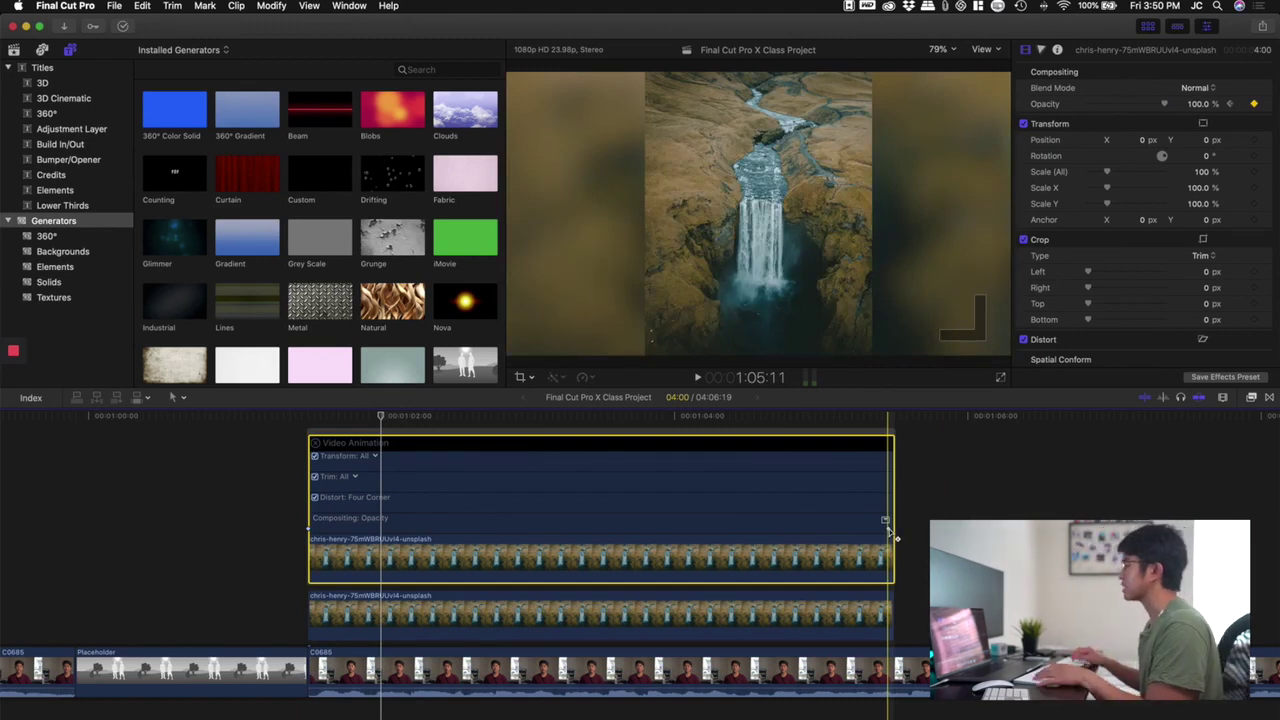
Step: Move the upper clip's ending opacity keyframe earlier to the playhead at about 1:02:00 and close its video animation
click(519, 528)
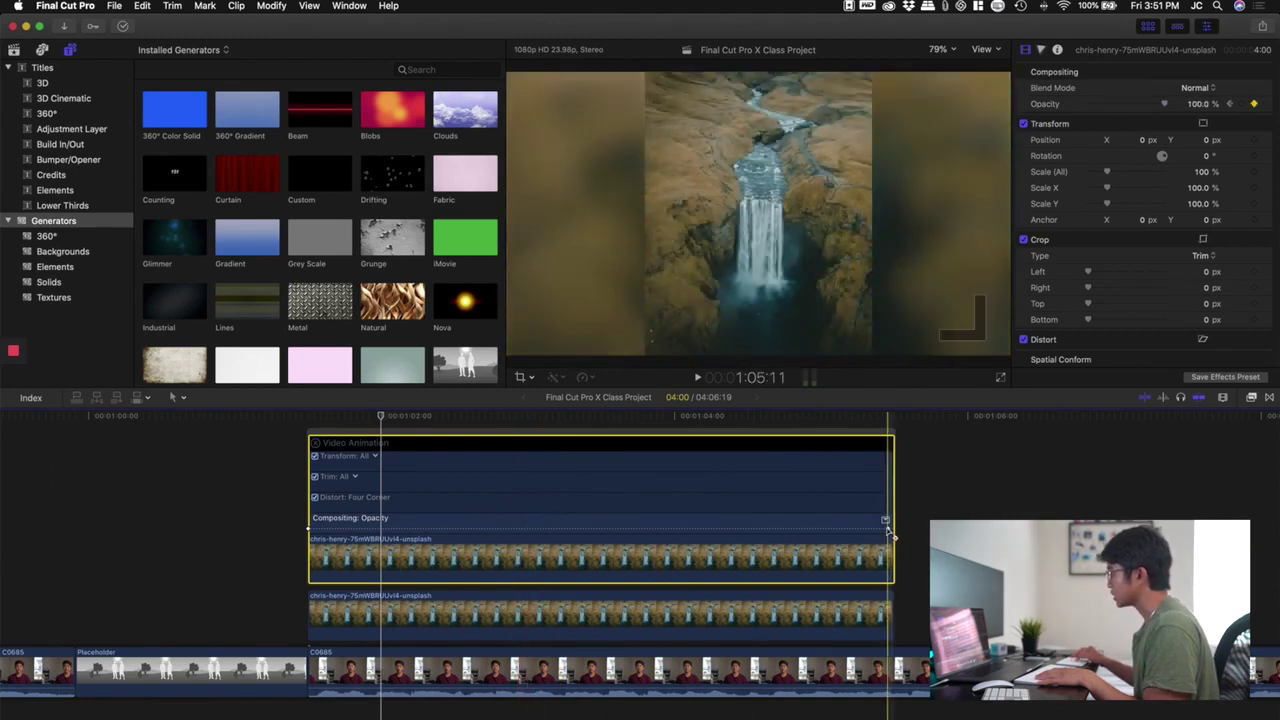
drag(886, 522, 380, 531)
click(274, 523)
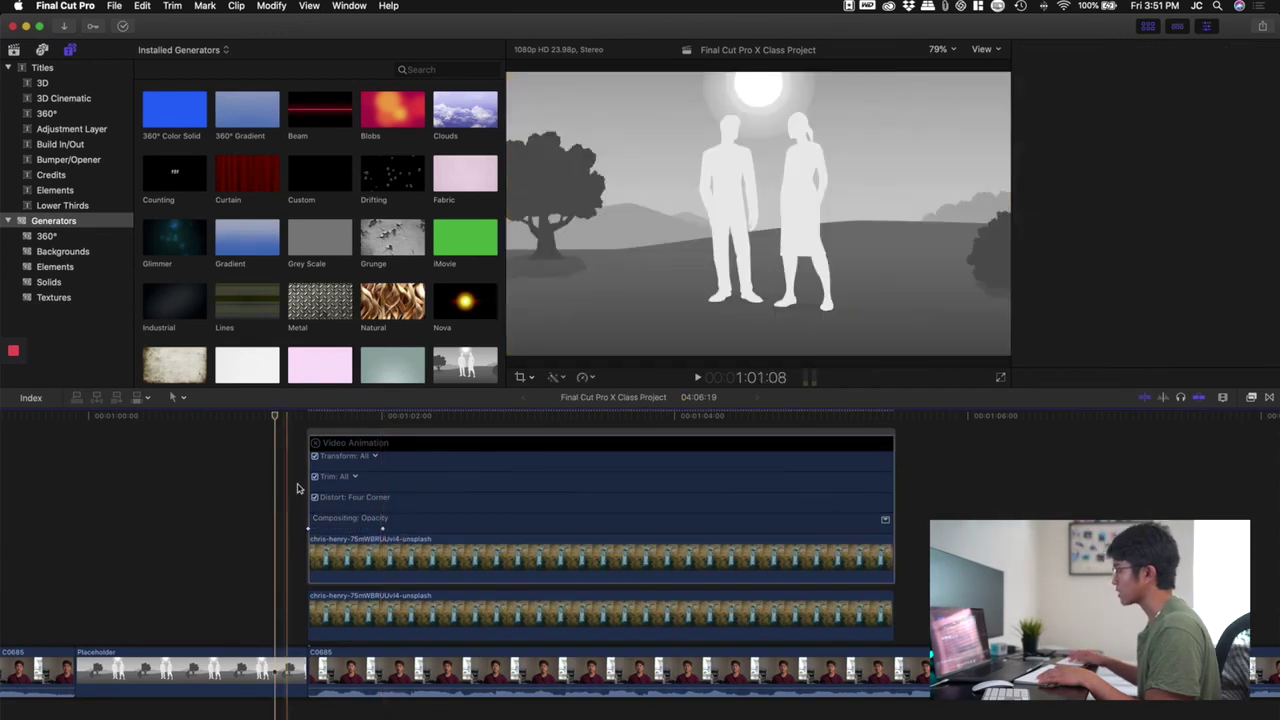
click(315, 443)
Step: Play from the placeholder into the waterfall clips to check the shortened opacity fade-in
click(265, 496)
key(space)
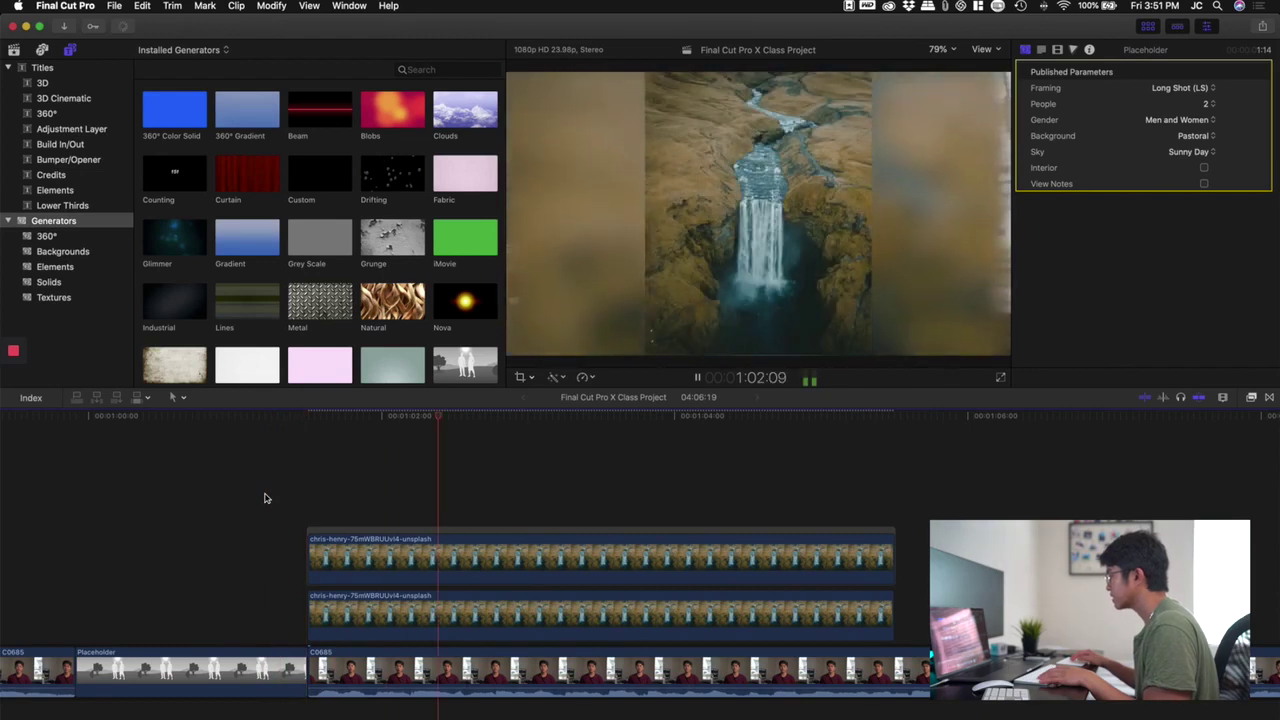
key(space)
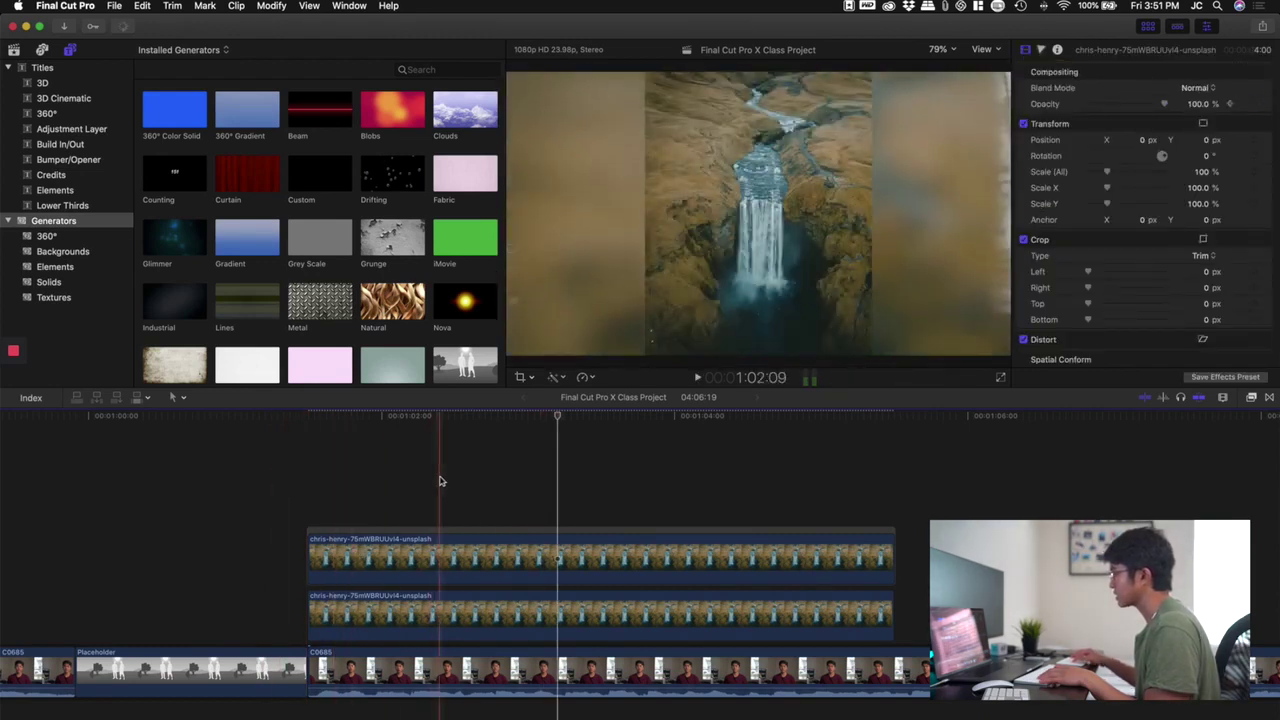
Step: Move the upper waterfall clip's ending opacity keyframe later to about 1:02:15, close its video animation, and play back the fade
right_click(523, 545)
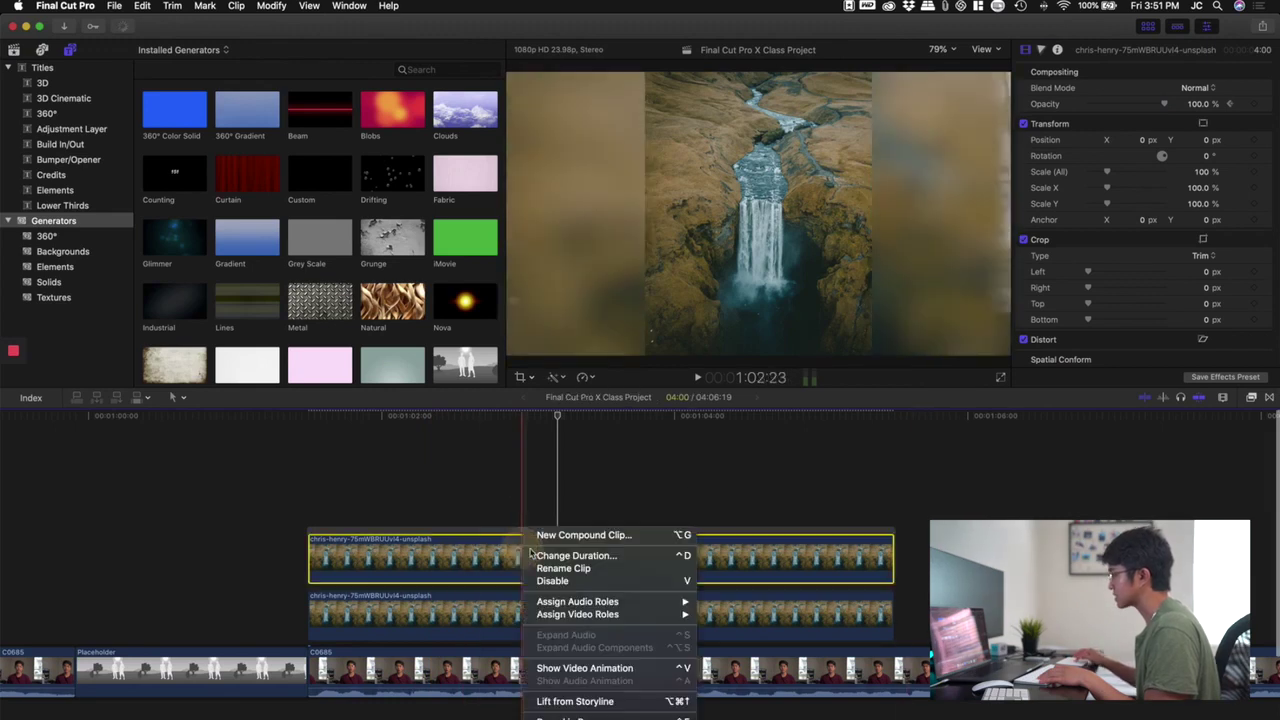
click(580, 668)
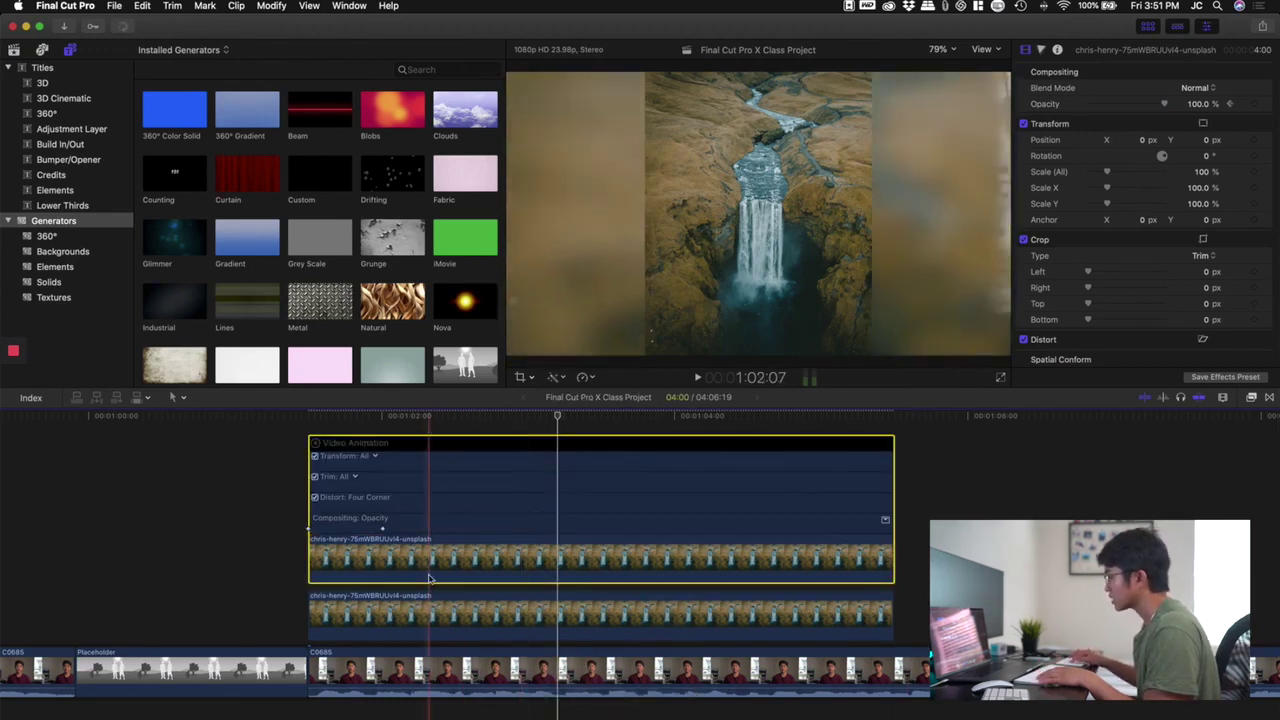
drag(382, 528, 474, 528)
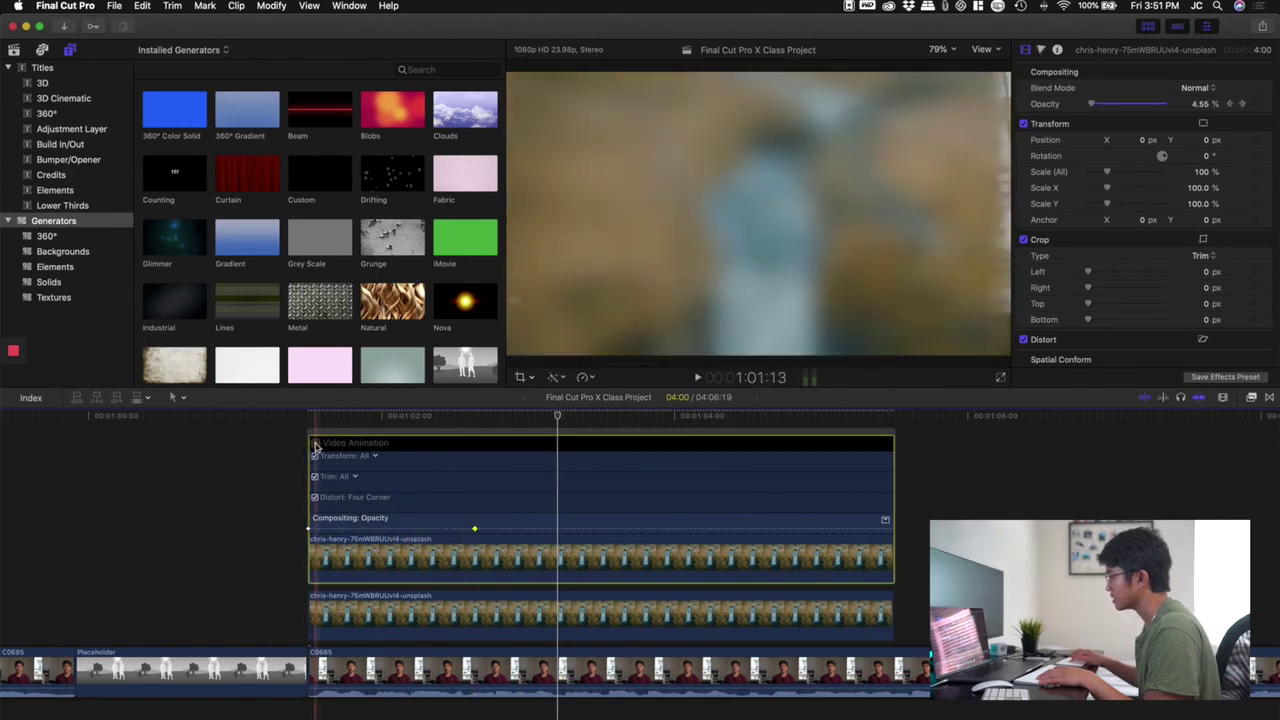
click(275, 480)
key(space)
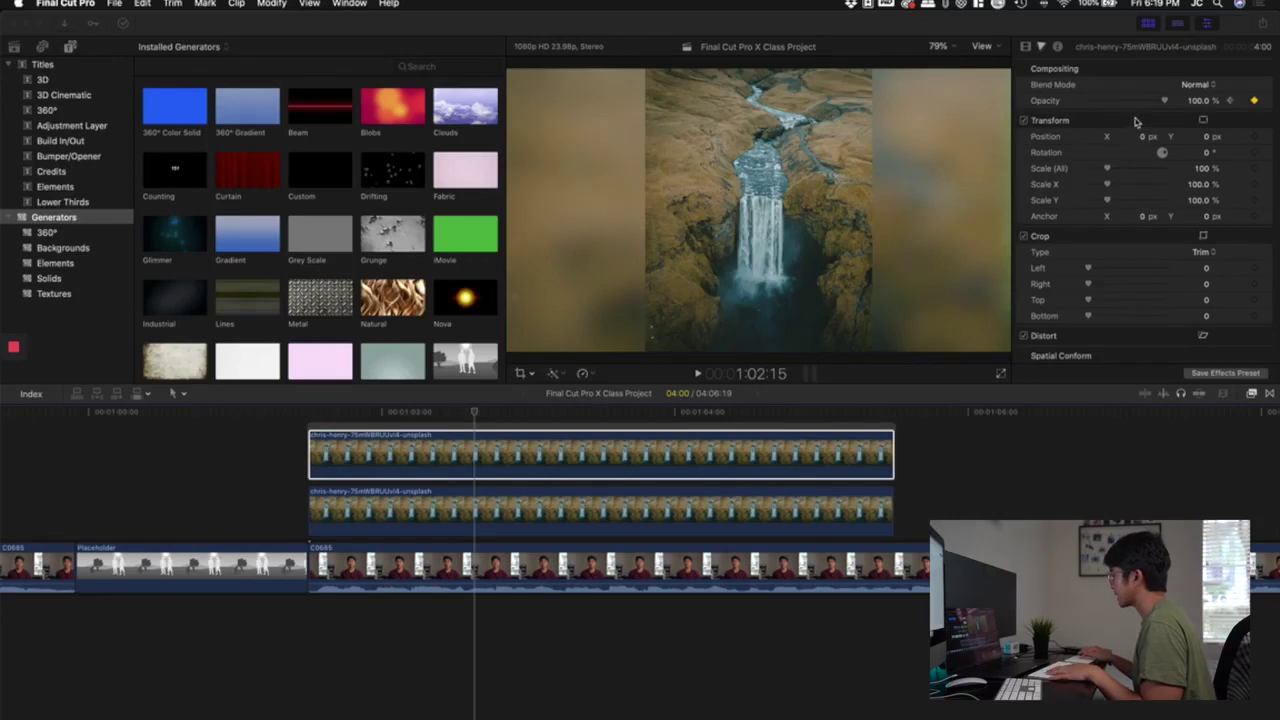
Step: Reset the upper waterfall clip's opacity to clear its keyframes, and play the clips back to check
click(1270, 105)
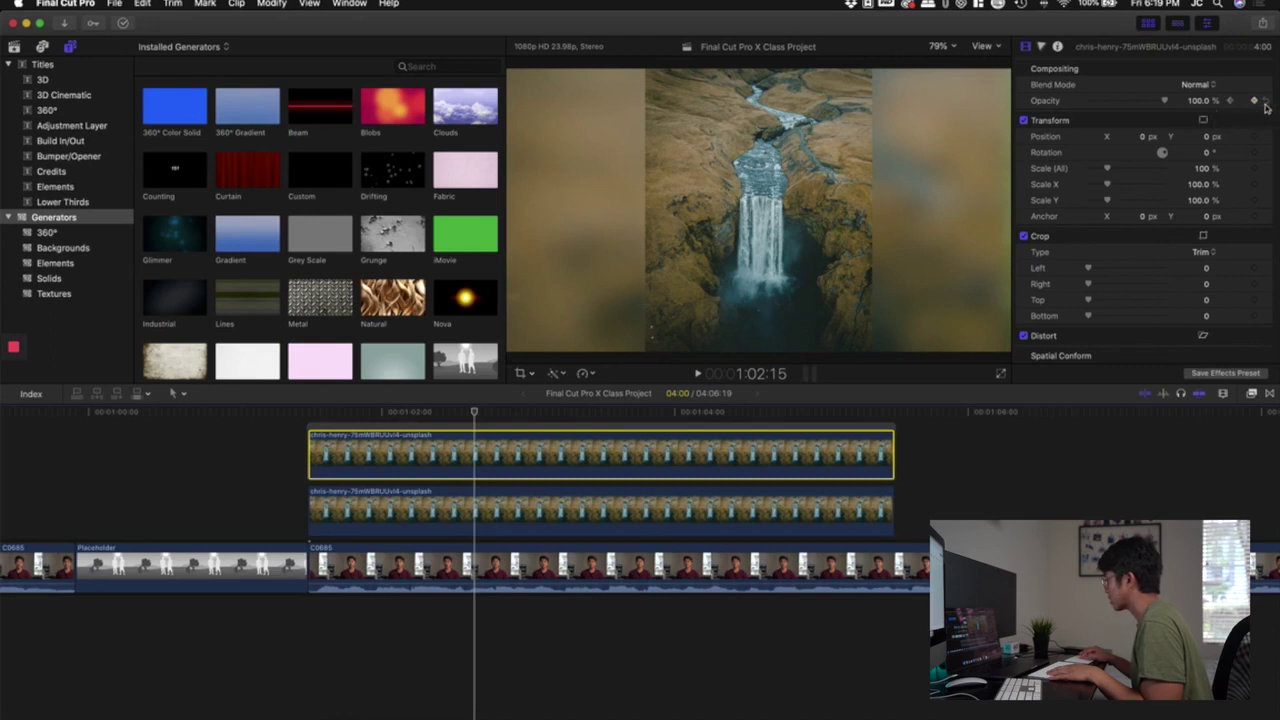
click(306, 428)
key(space)
key(space)
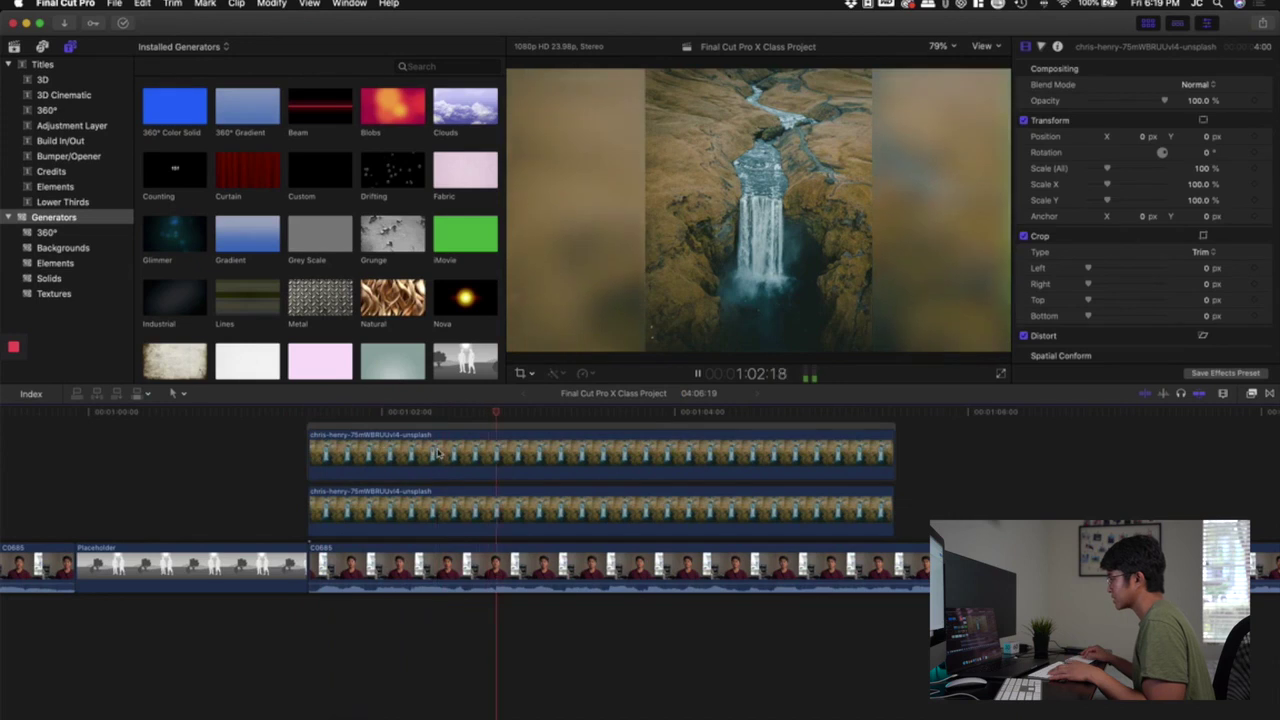
click(440, 455)
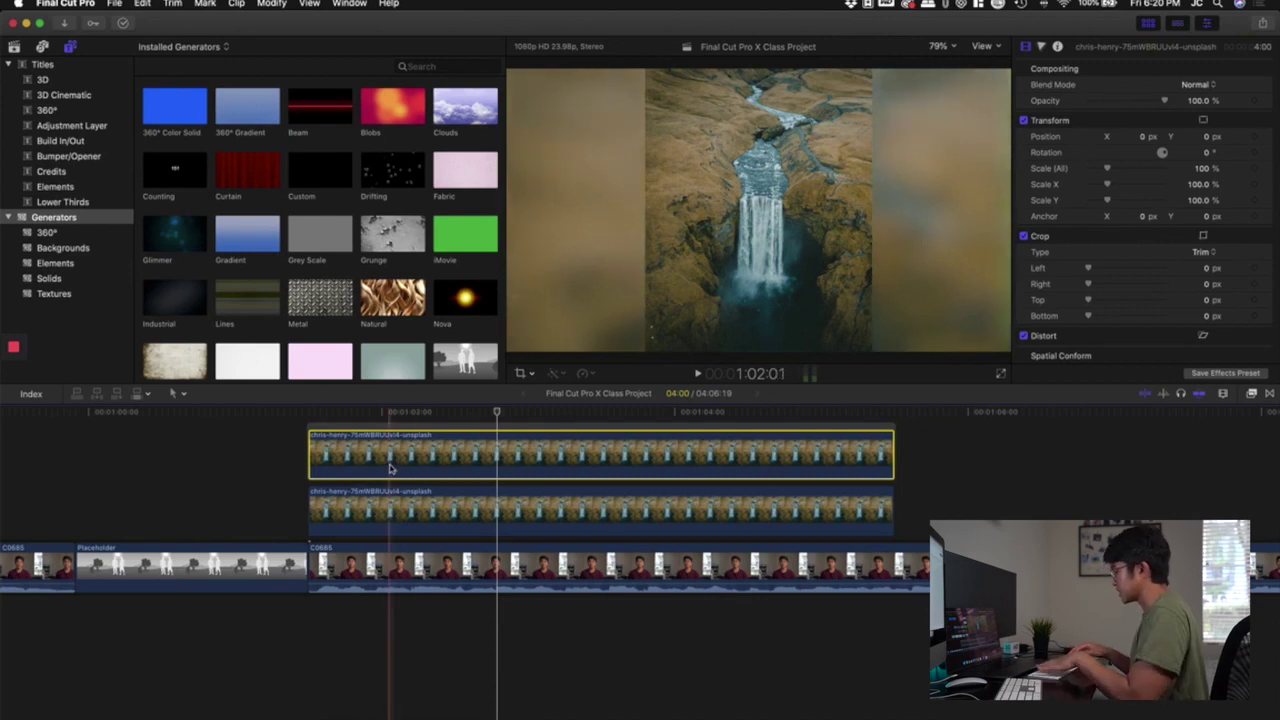
Step: Move the Instagram followers screenshot clip much later in the timeline, away from the 100 VIEWS title
key(F2)
key(super+minus)
key(super+minus)
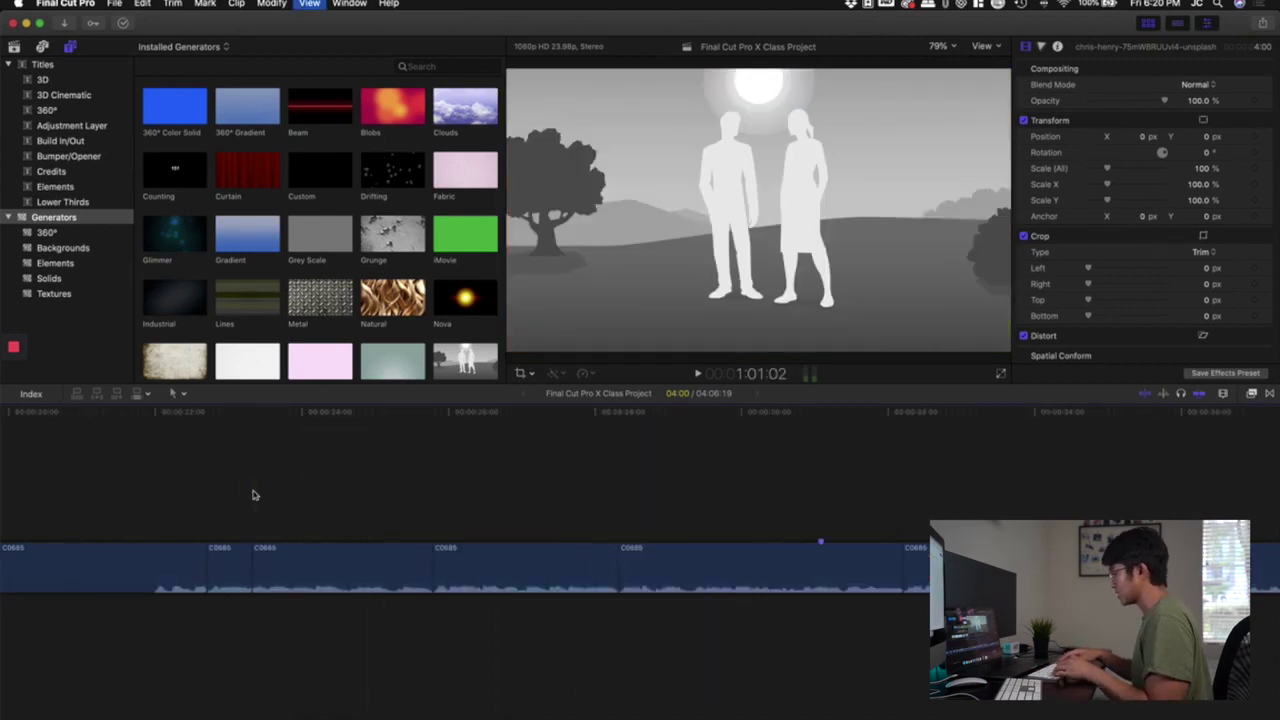
click(803, 510)
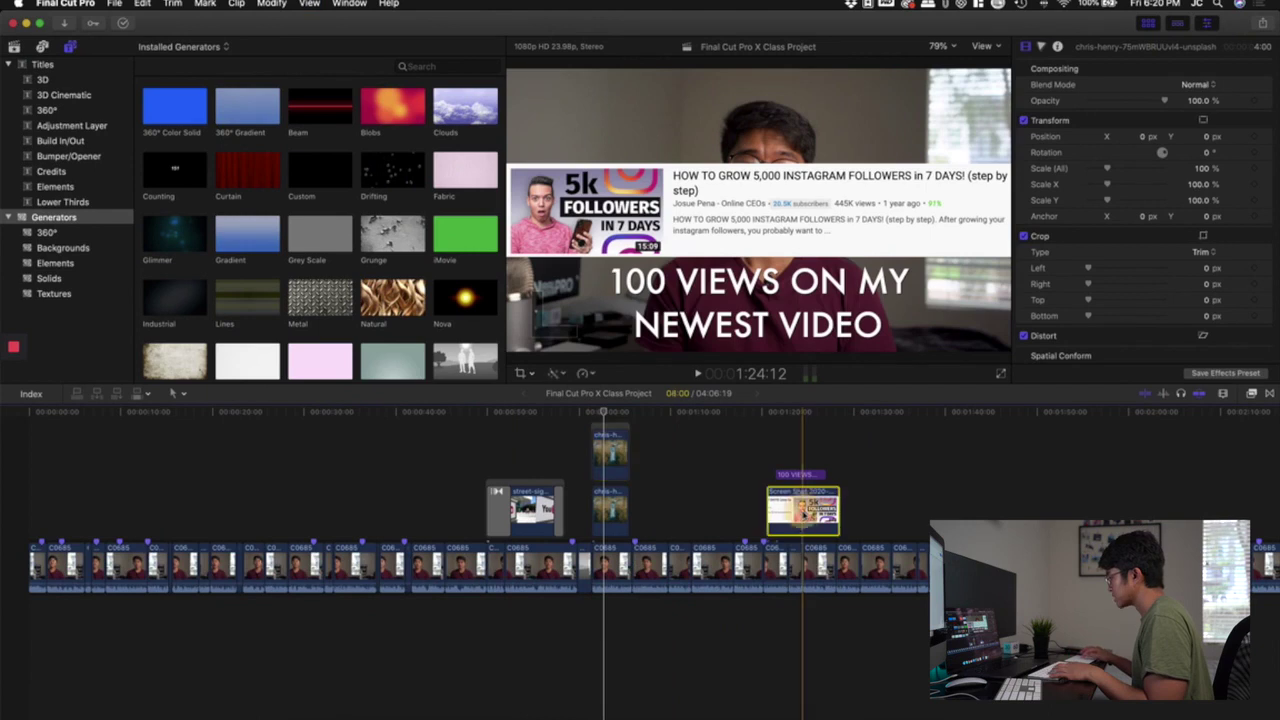
drag(803, 512, 1095, 512)
Step: Select the 100 VIEWS ON MY NEWEST VIDEO title and show its compositing and transform properties
click(783, 514)
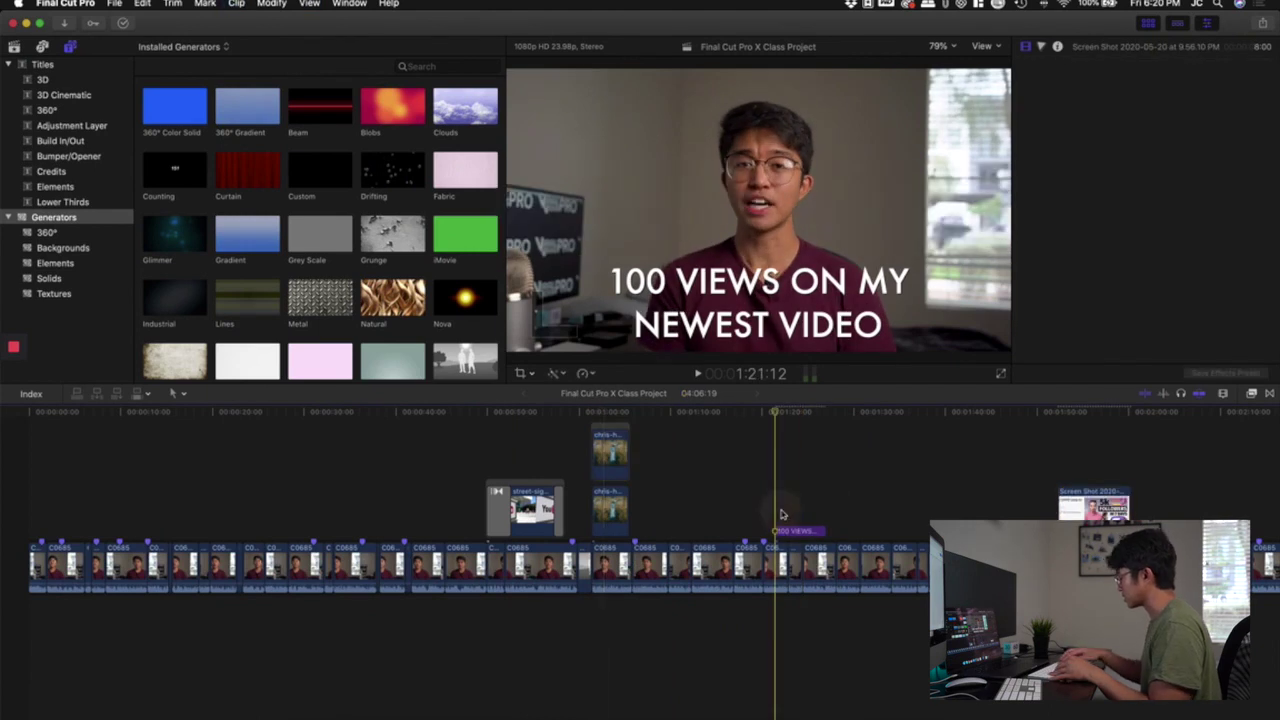
click(790, 530)
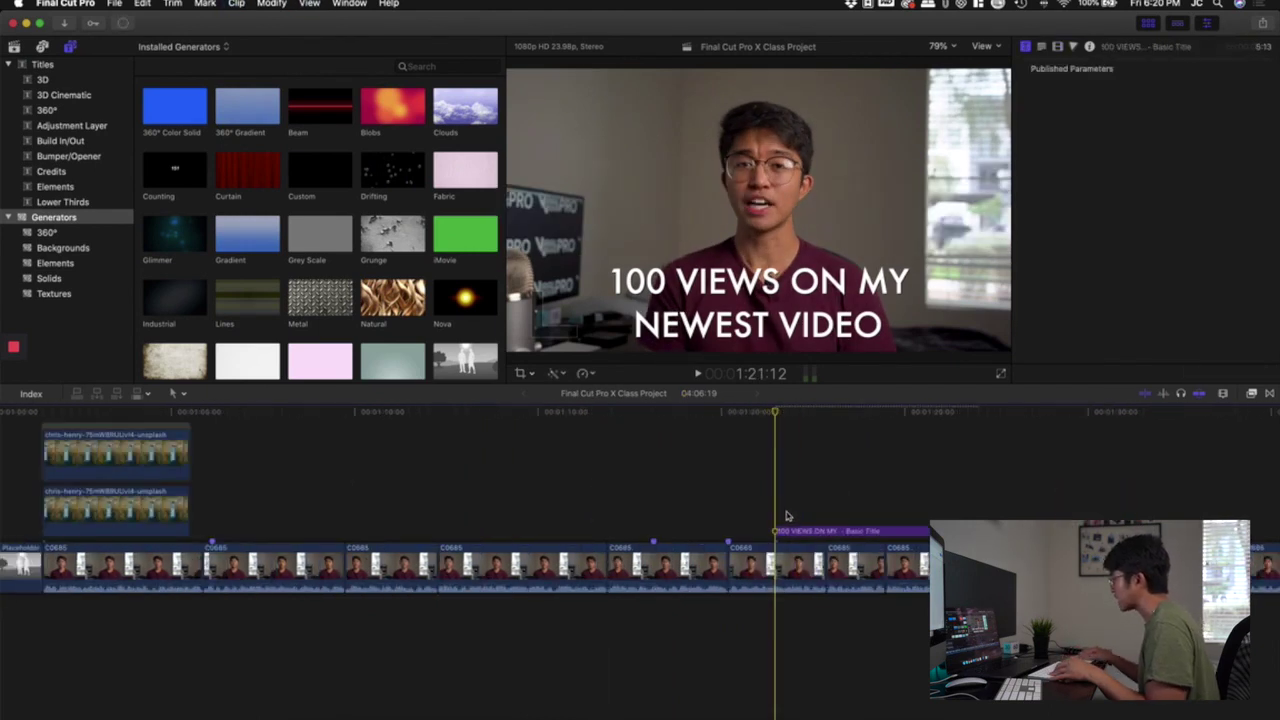
key(super+equal)
key(super+equal)
click(641, 530)
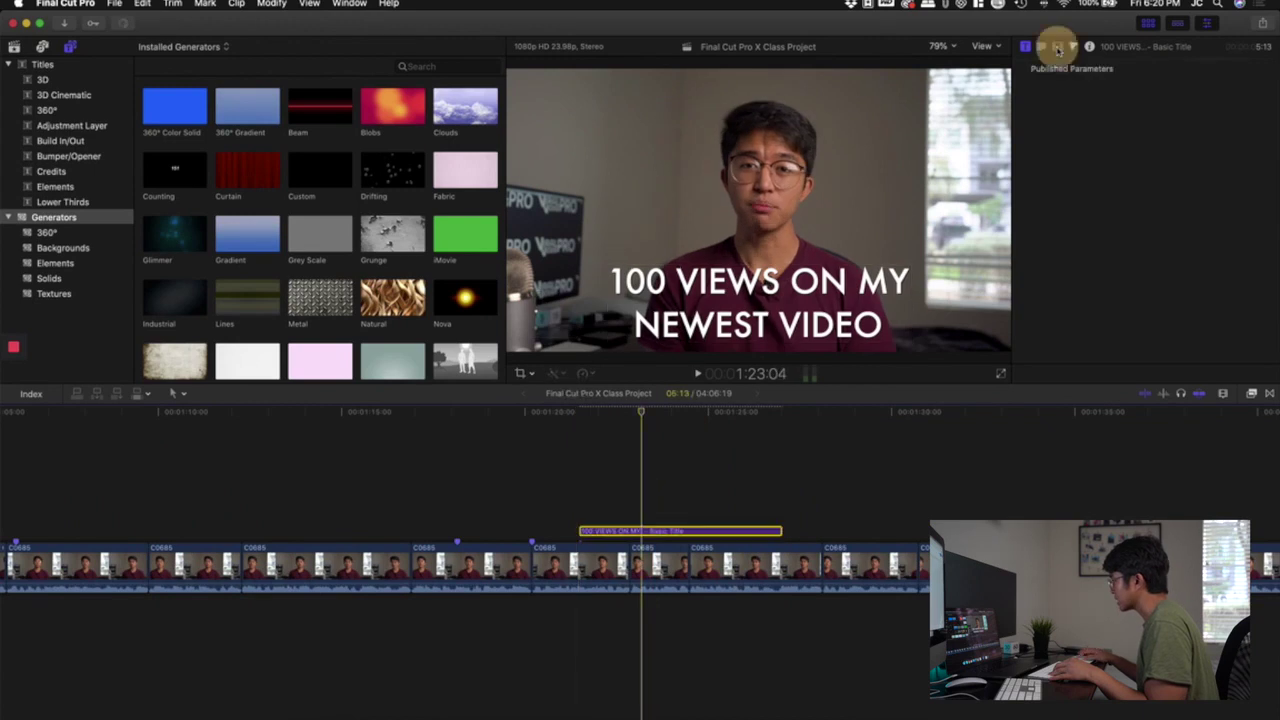
click(1058, 47)
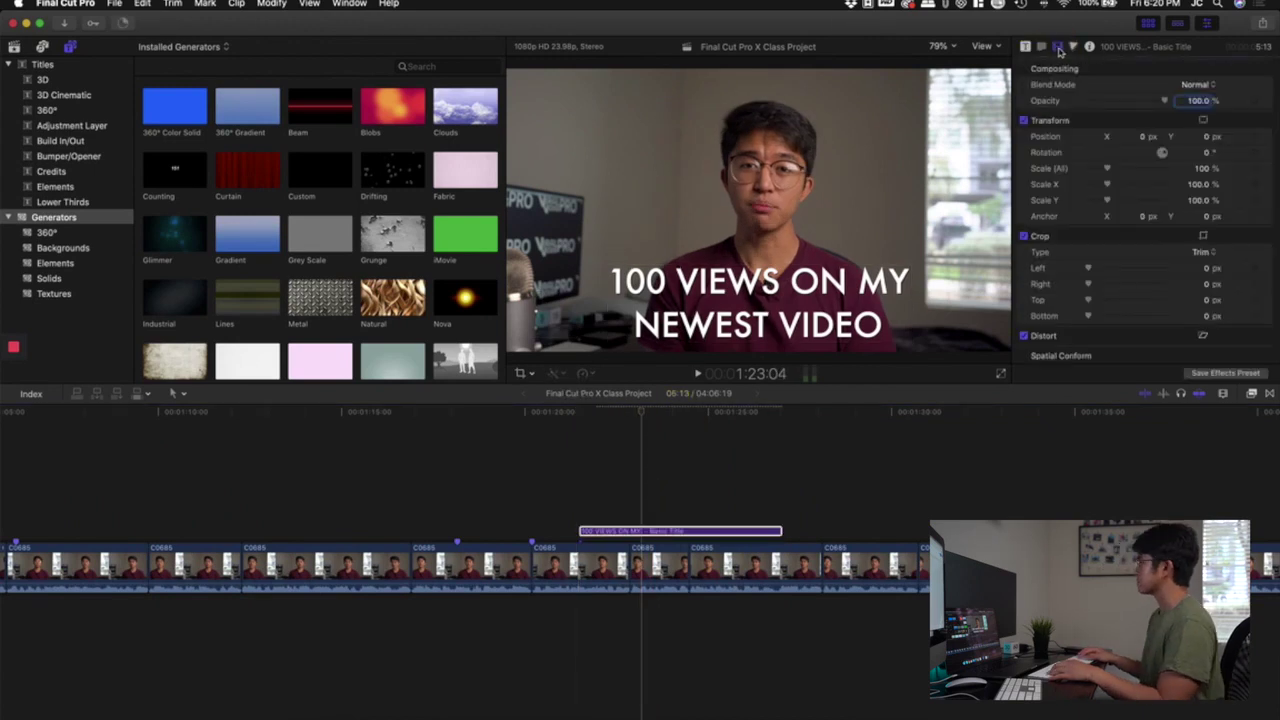
key(space)
click(636, 532)
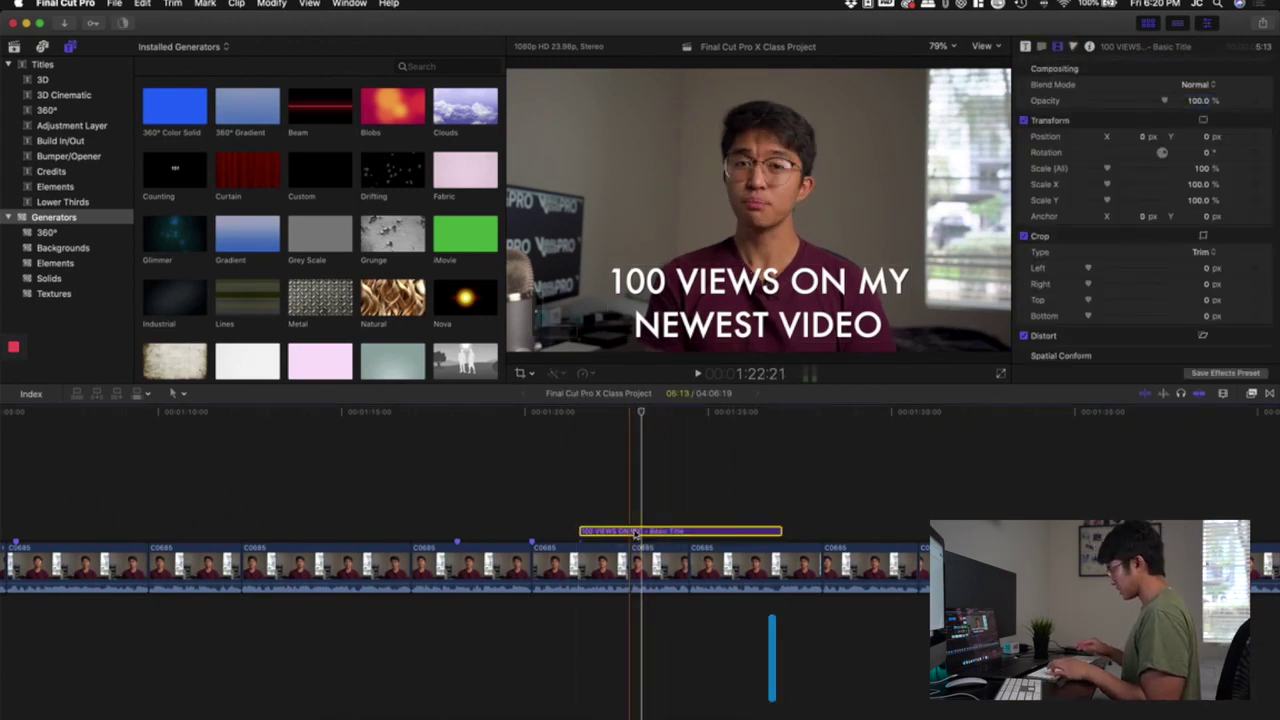
Step: Add a position keyframe at the start of the 100 VIEWS title and set its X position to -100 px
key(shift+i)
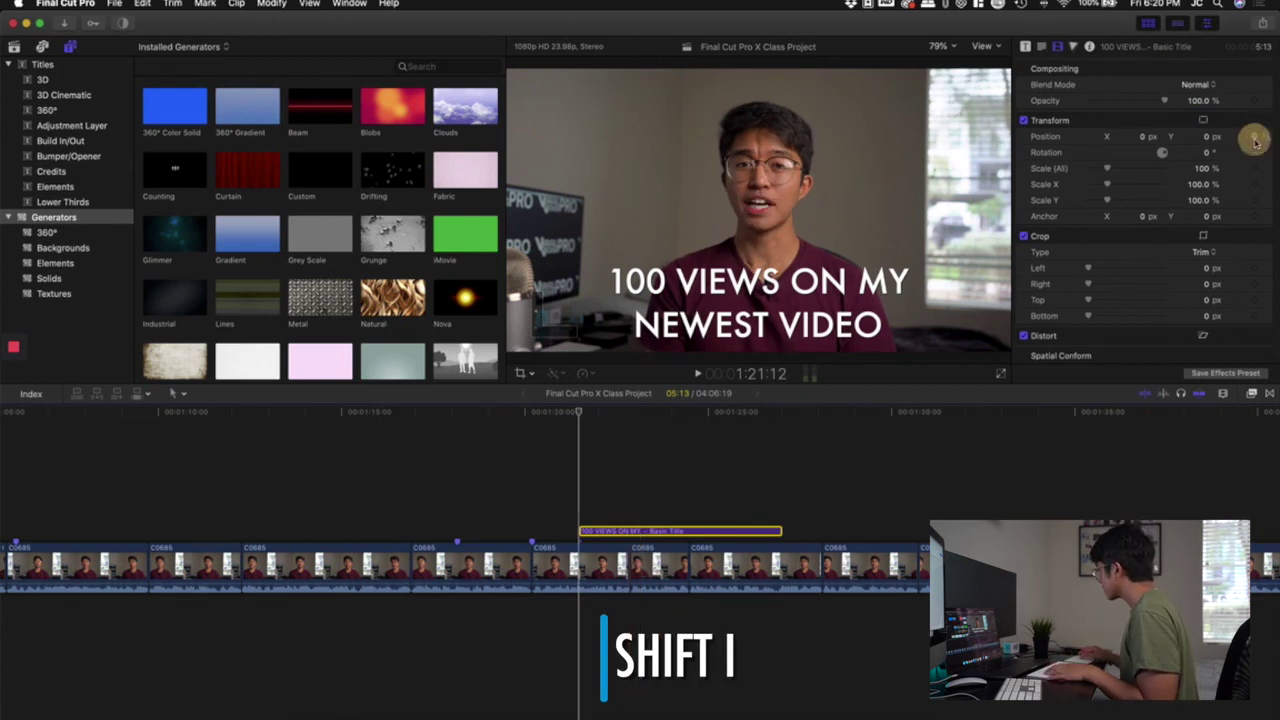
click(1254, 137)
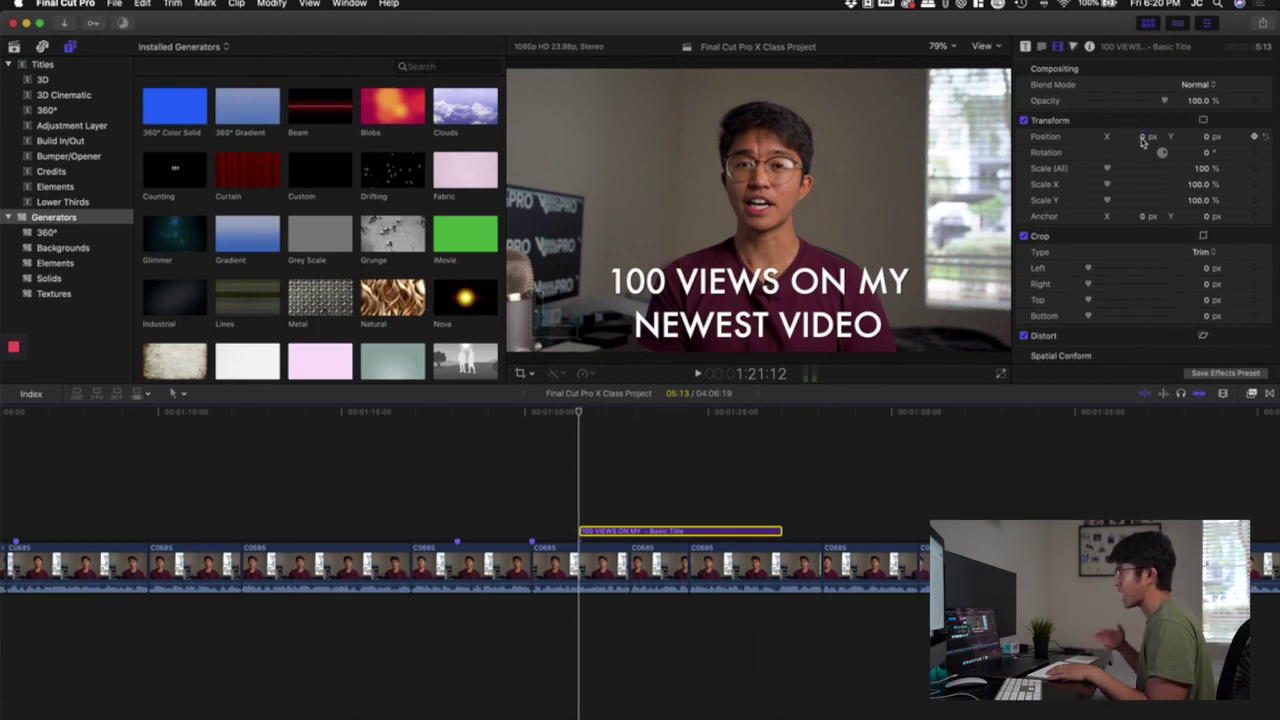
click(1143, 137)
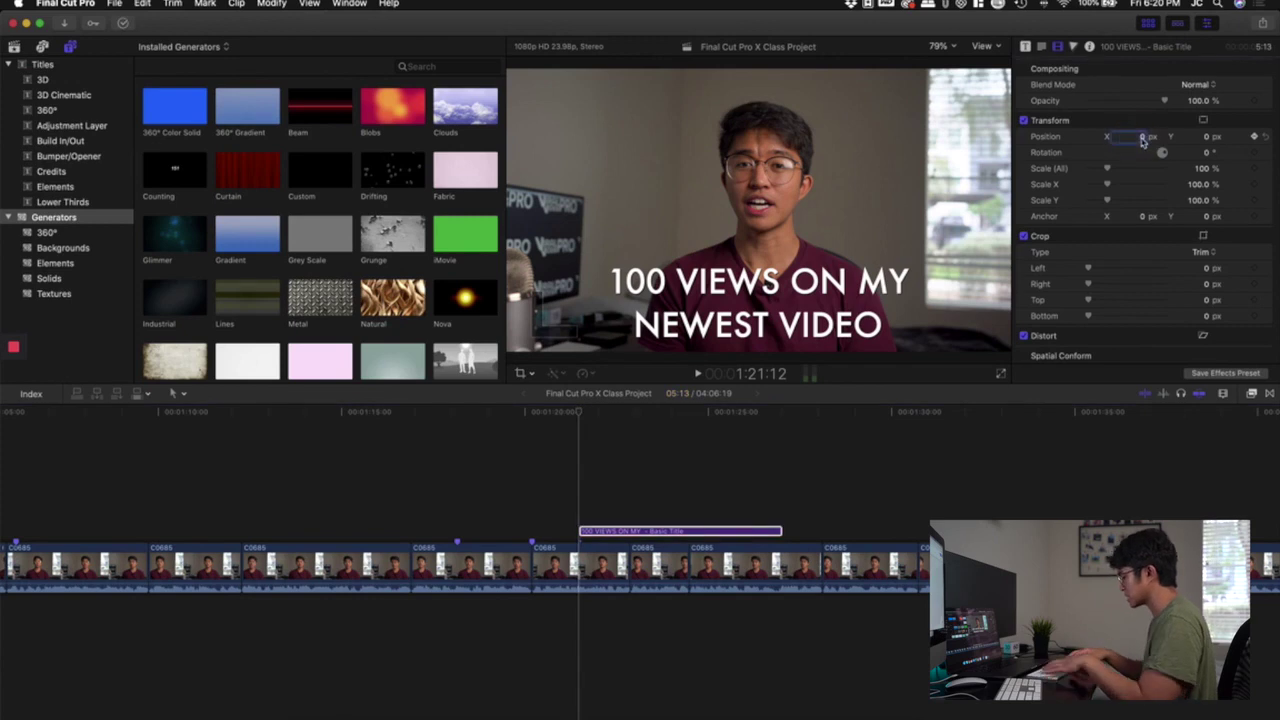
key(Return)
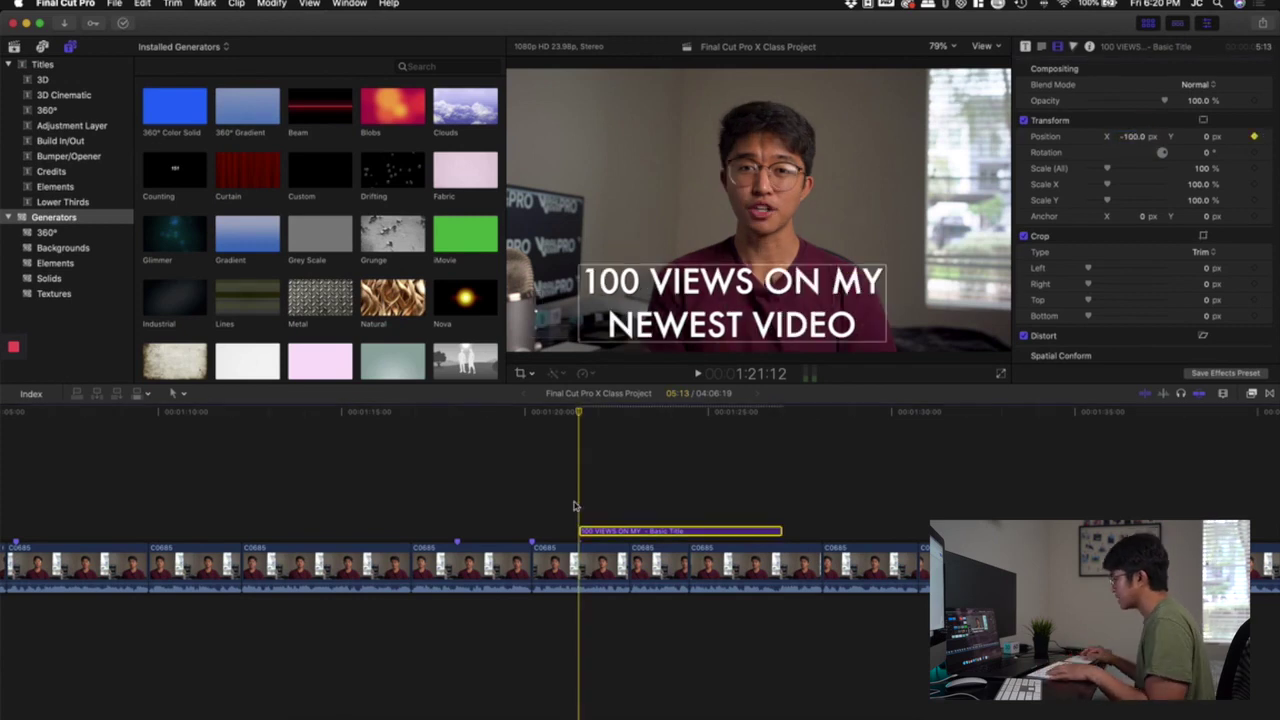
Step: Set the X position to 100 px at the end of the 100 VIEWS title for the second position keyframe
key(shift+o)
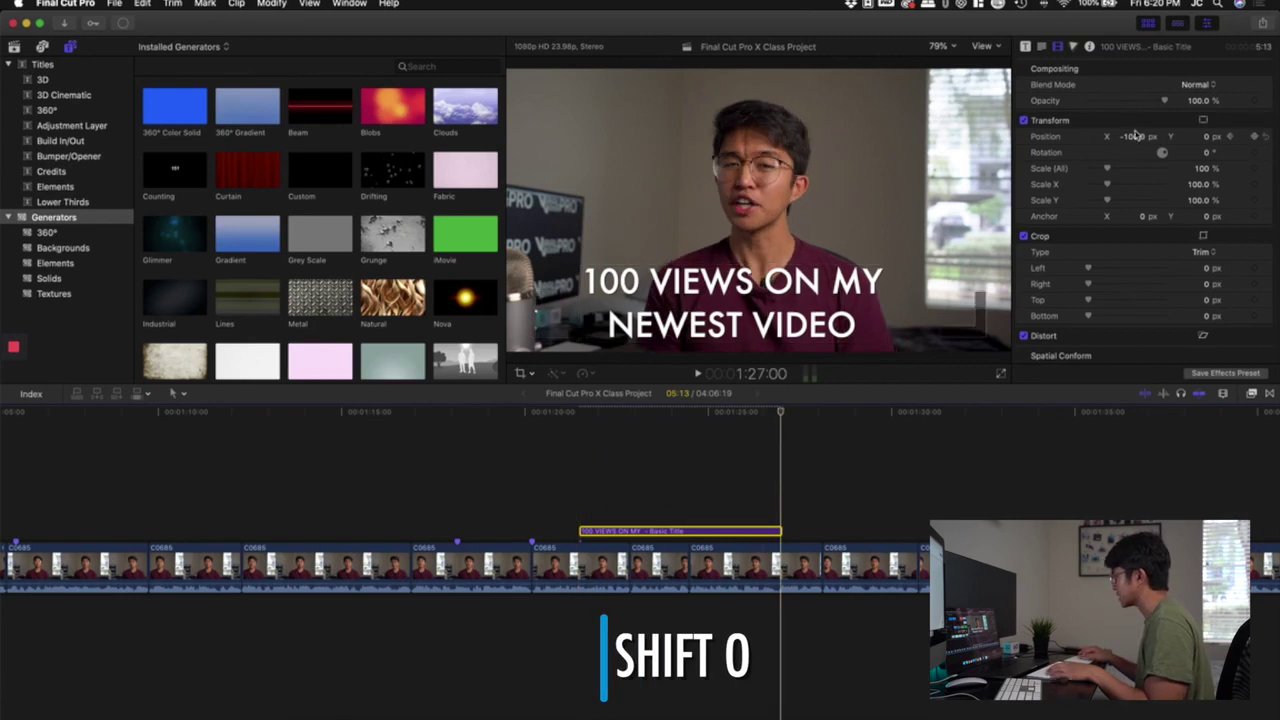
click(1135, 136)
text(1)
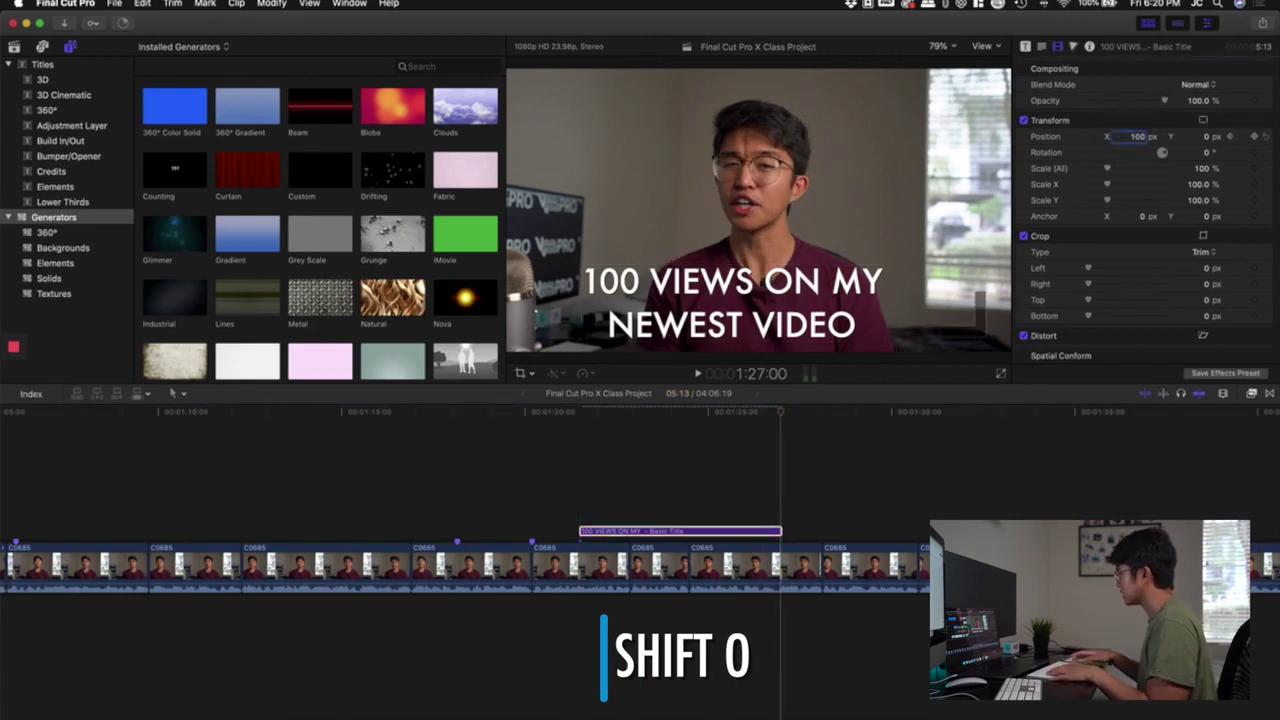
key(Return)
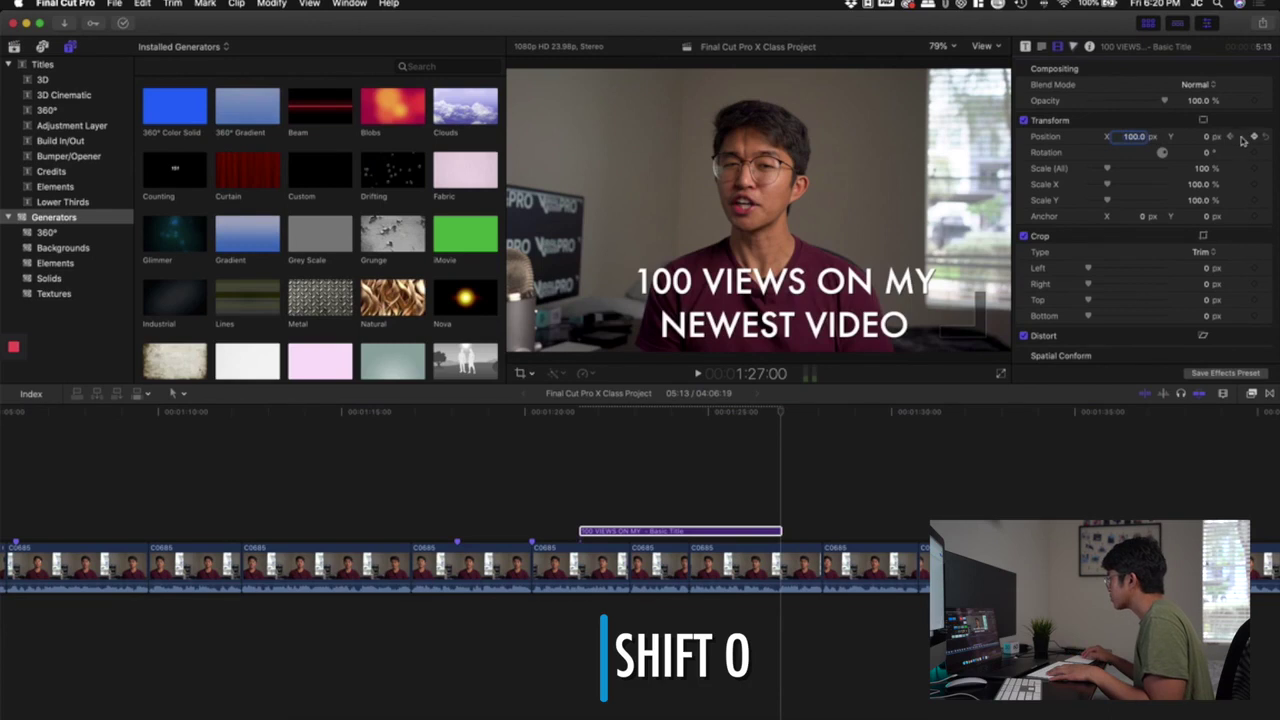
Step: Step between the title's position keyframes and play through the title to check its horizontal slide
click(1240, 140)
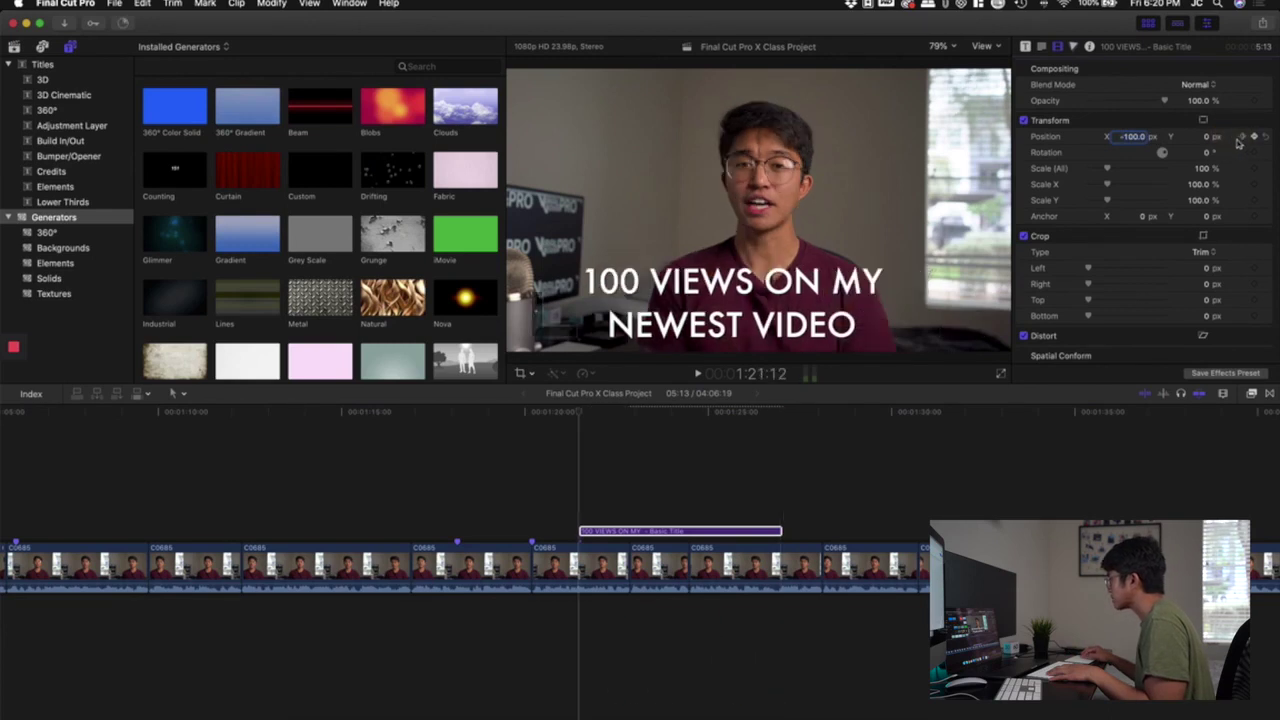
click(1243, 141)
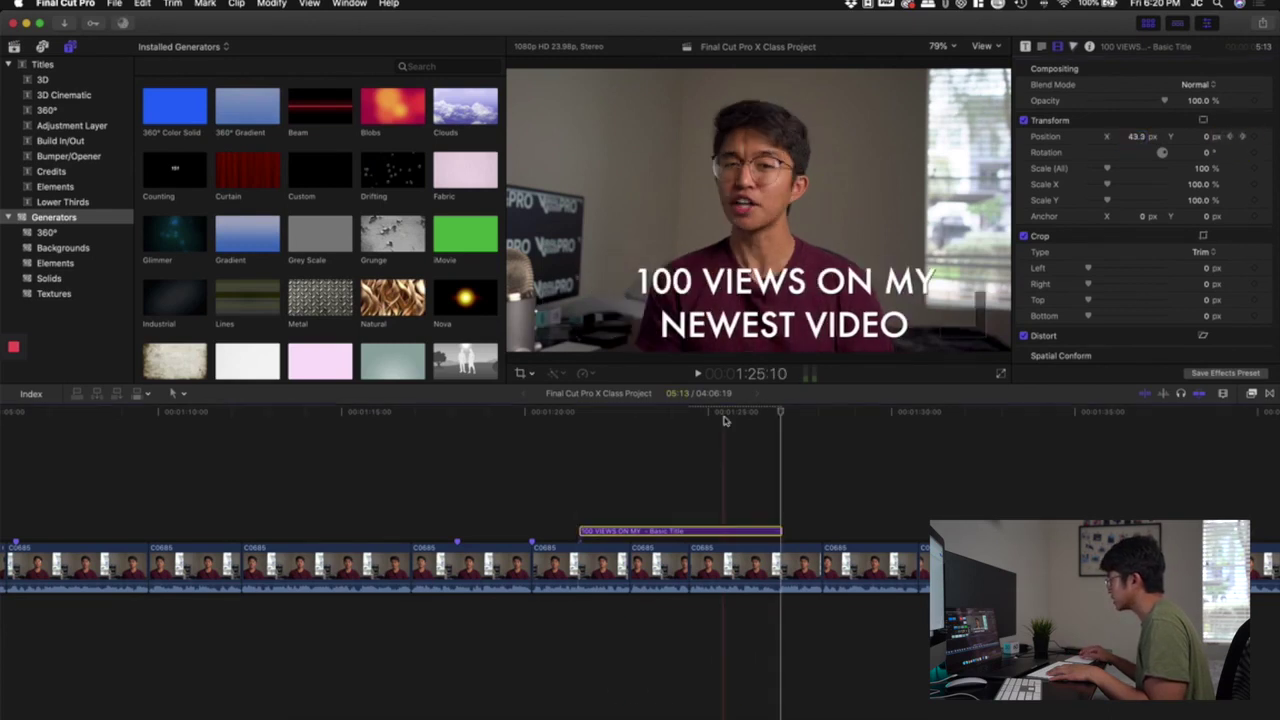
click(534, 481)
key(space)
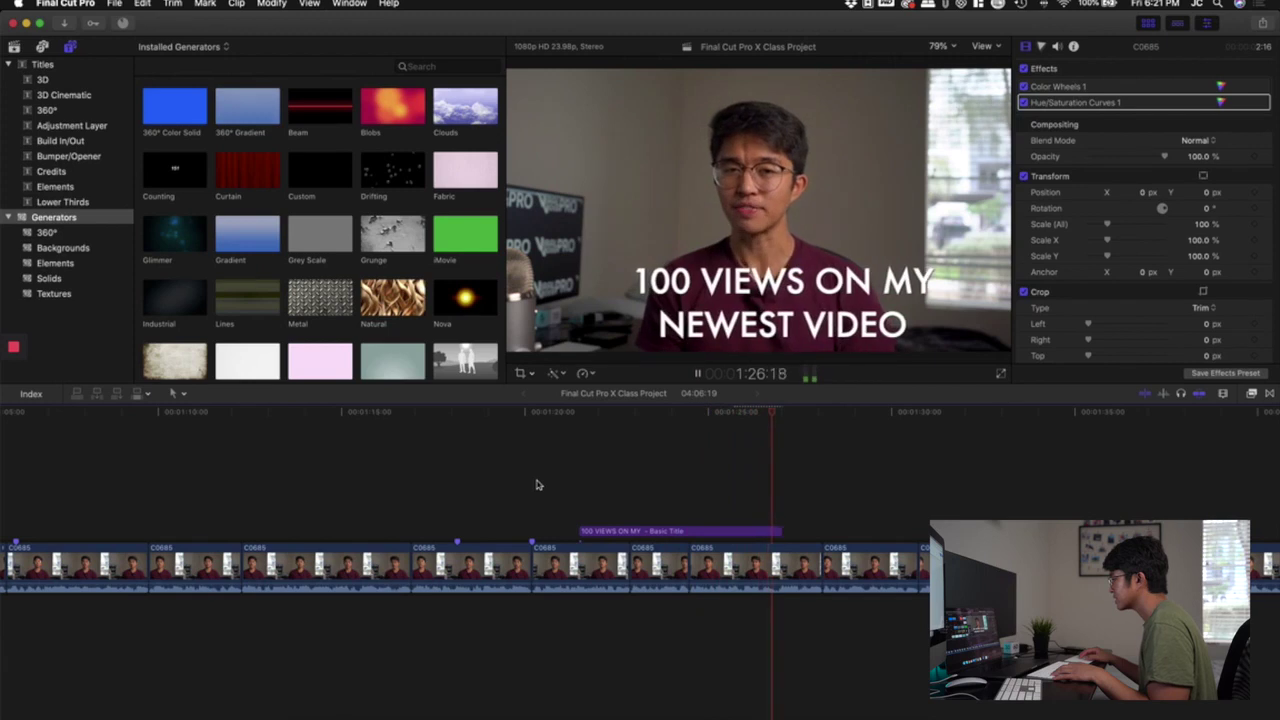
key(space)
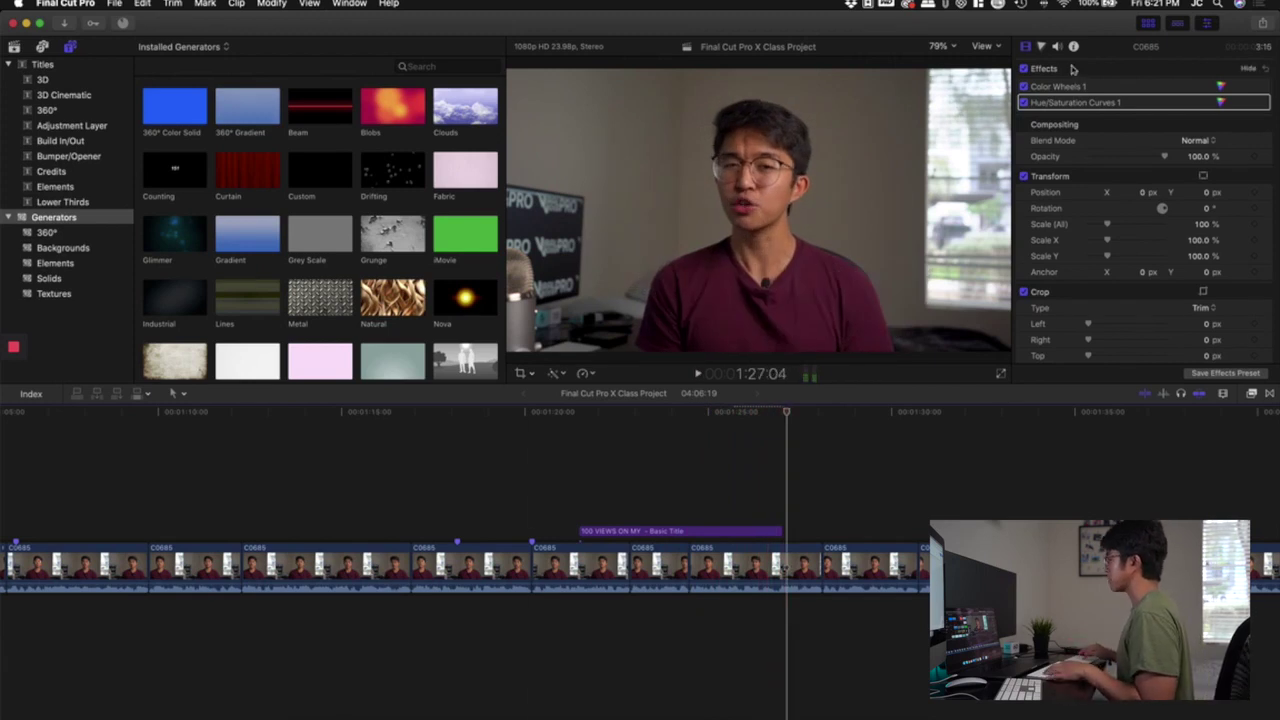
click(669, 532)
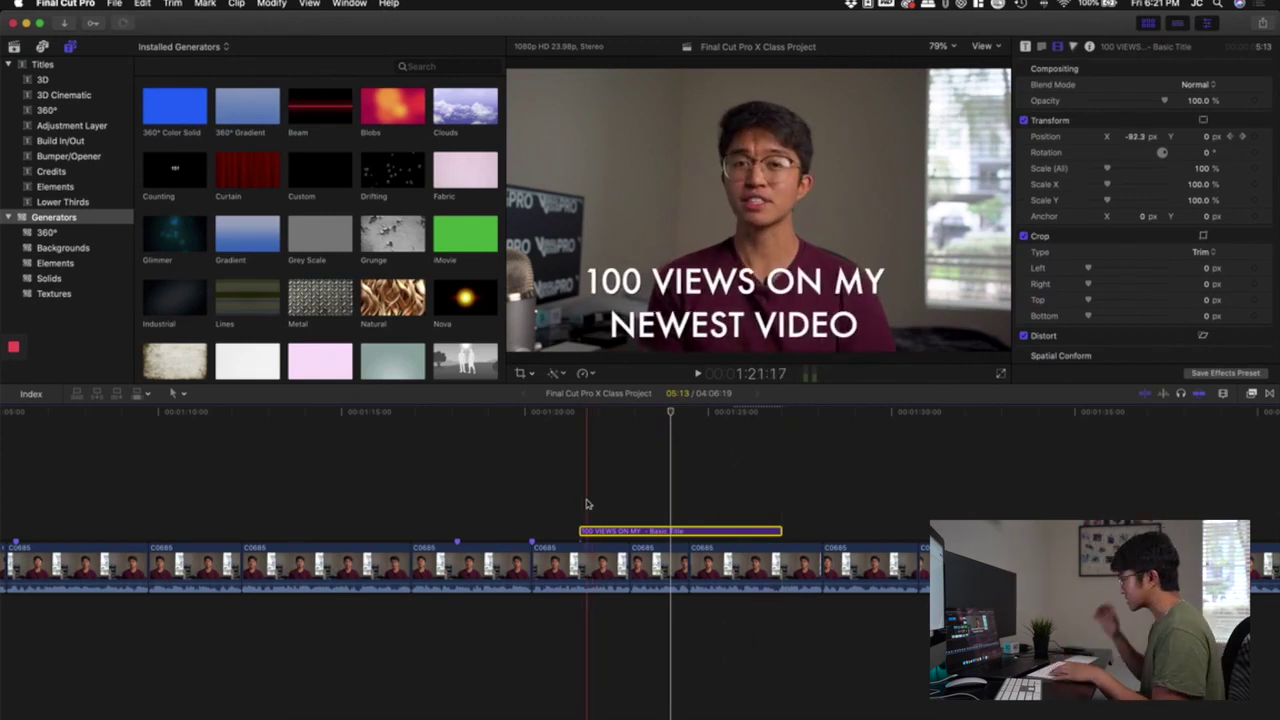
Step: Delete the YouTube sign clip's ending transition and replace its starting transition with one about one second long
scroll(587, 504, left, 10)
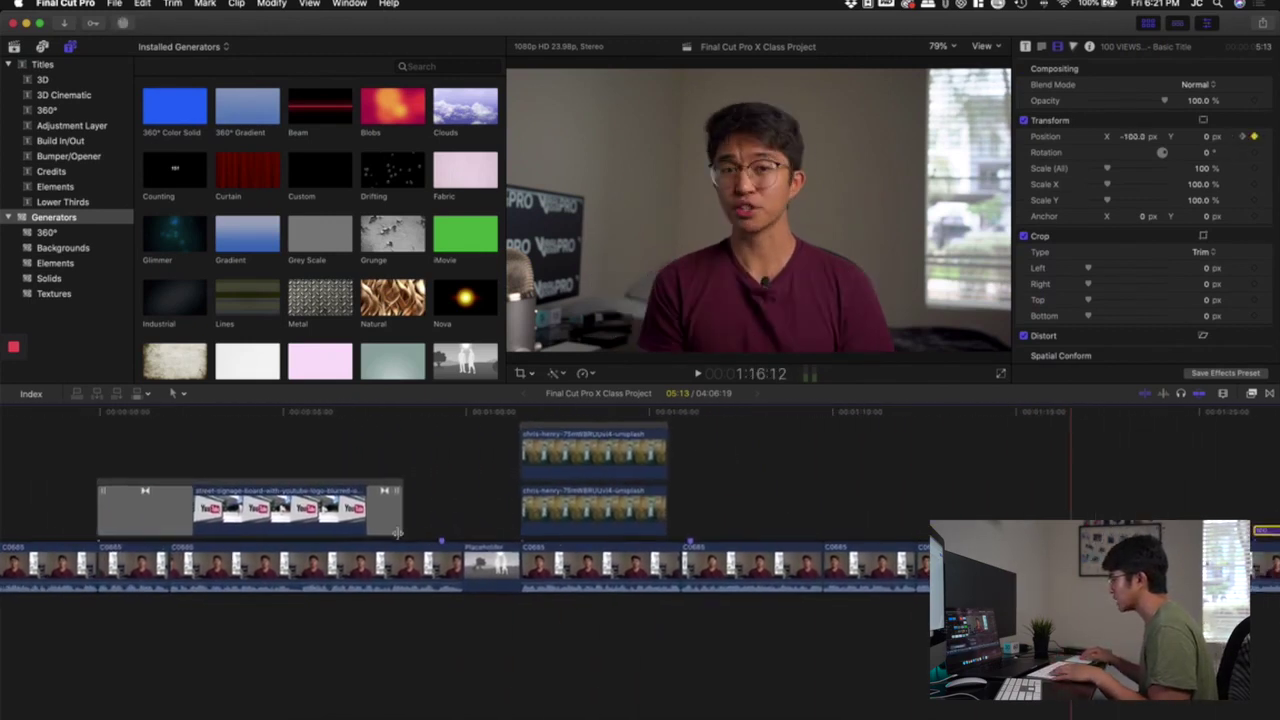
click(130, 513)
key(BackSpace)
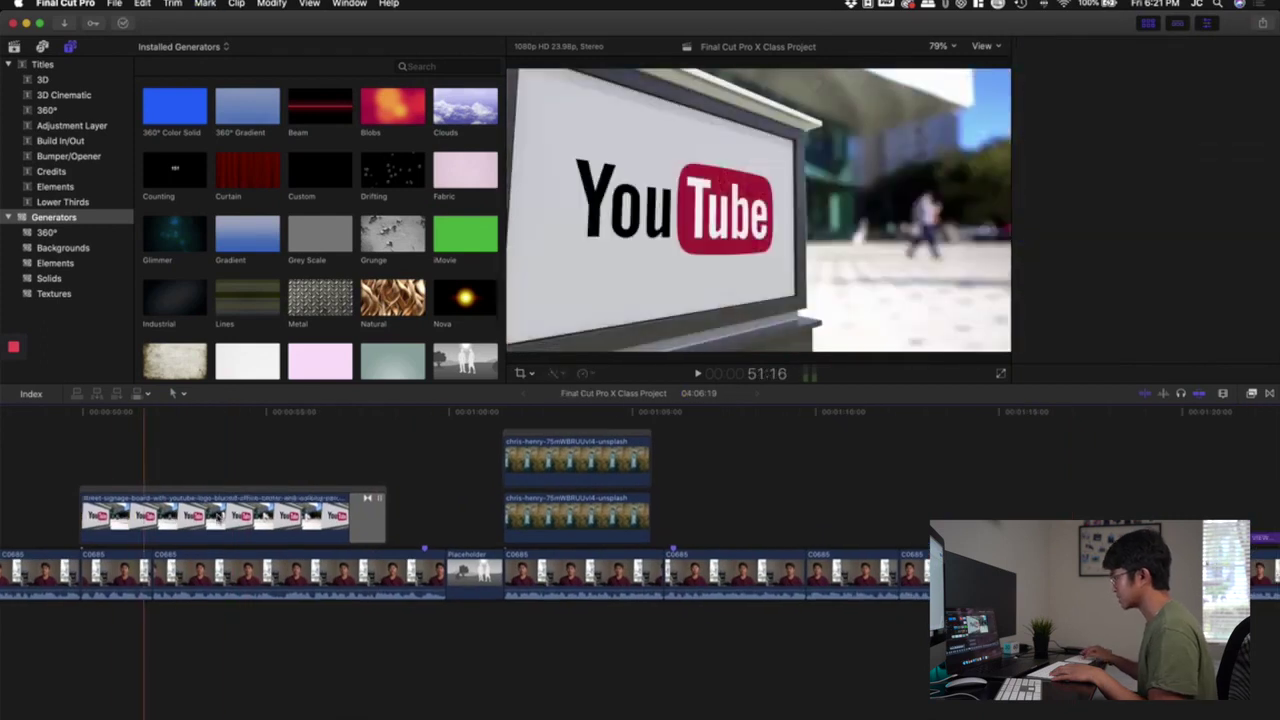
click(370, 510)
key(BackSpace)
click(129, 515)
click(30, 480)
key(space)
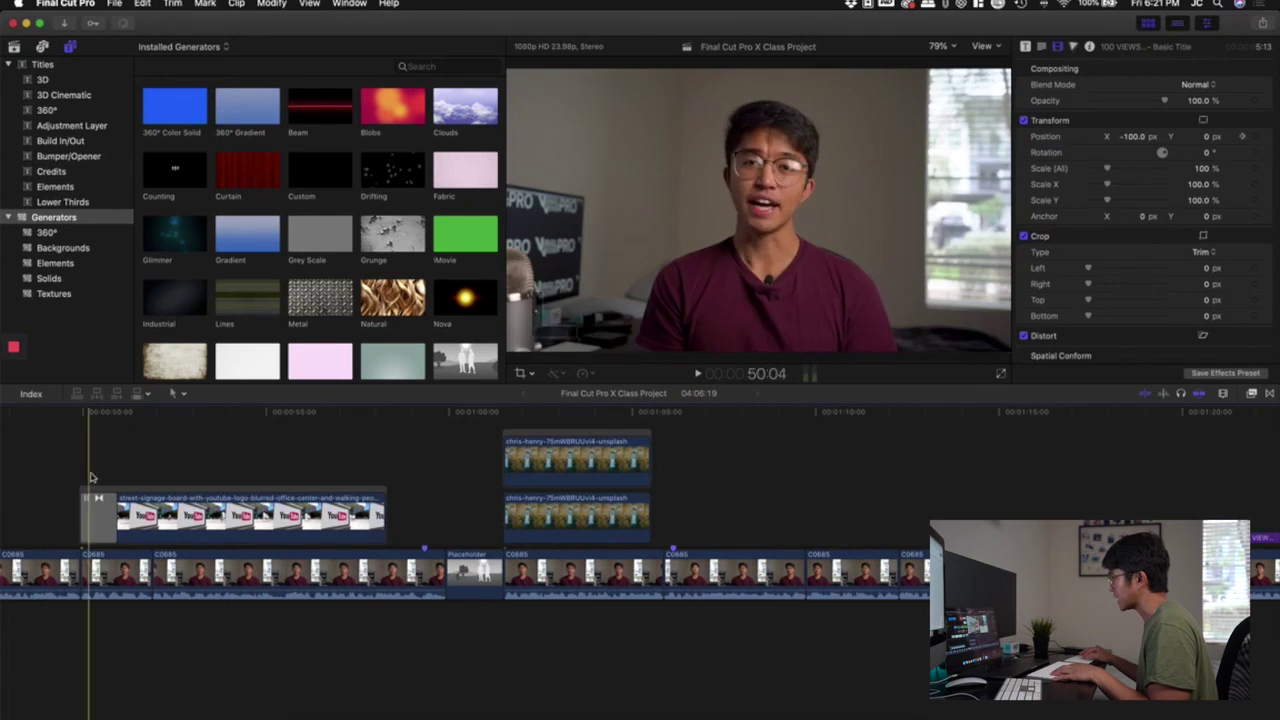
Step: Add rotation and scale keyframes at the start of the YouTube sign clip, at 49:23
click(162, 512)
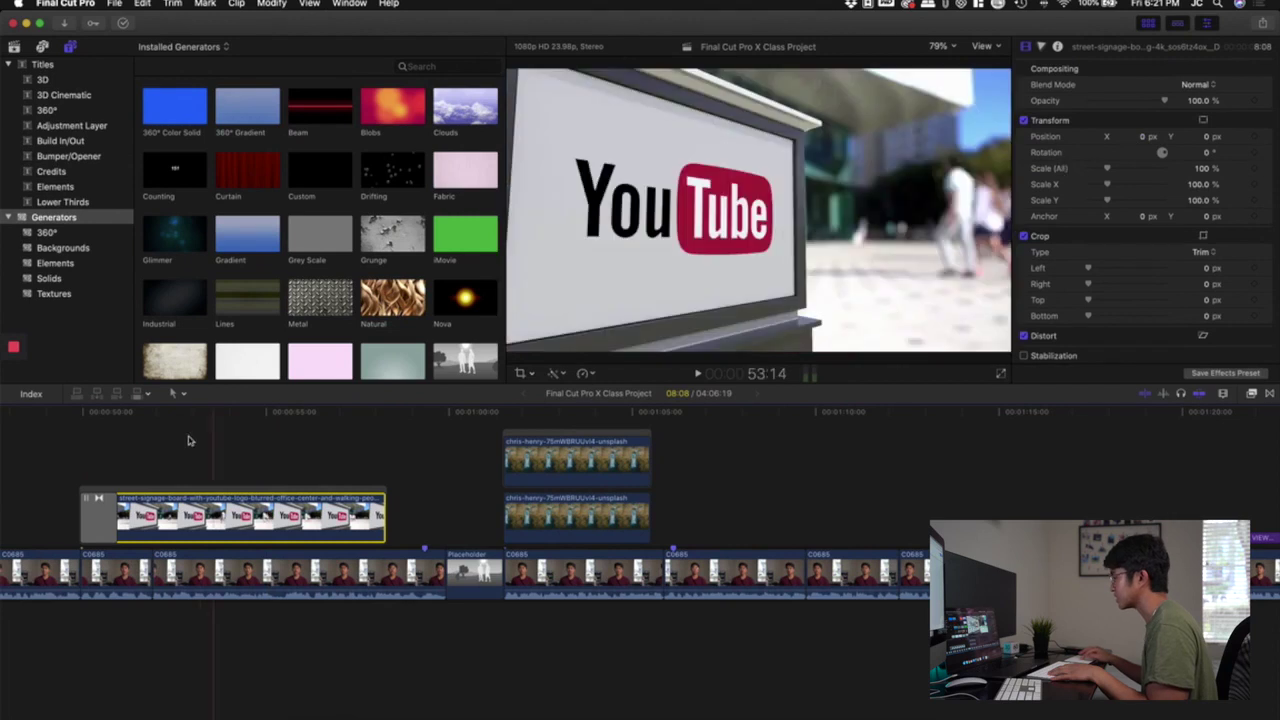
click(150, 475)
click(150, 520)
key(Up)
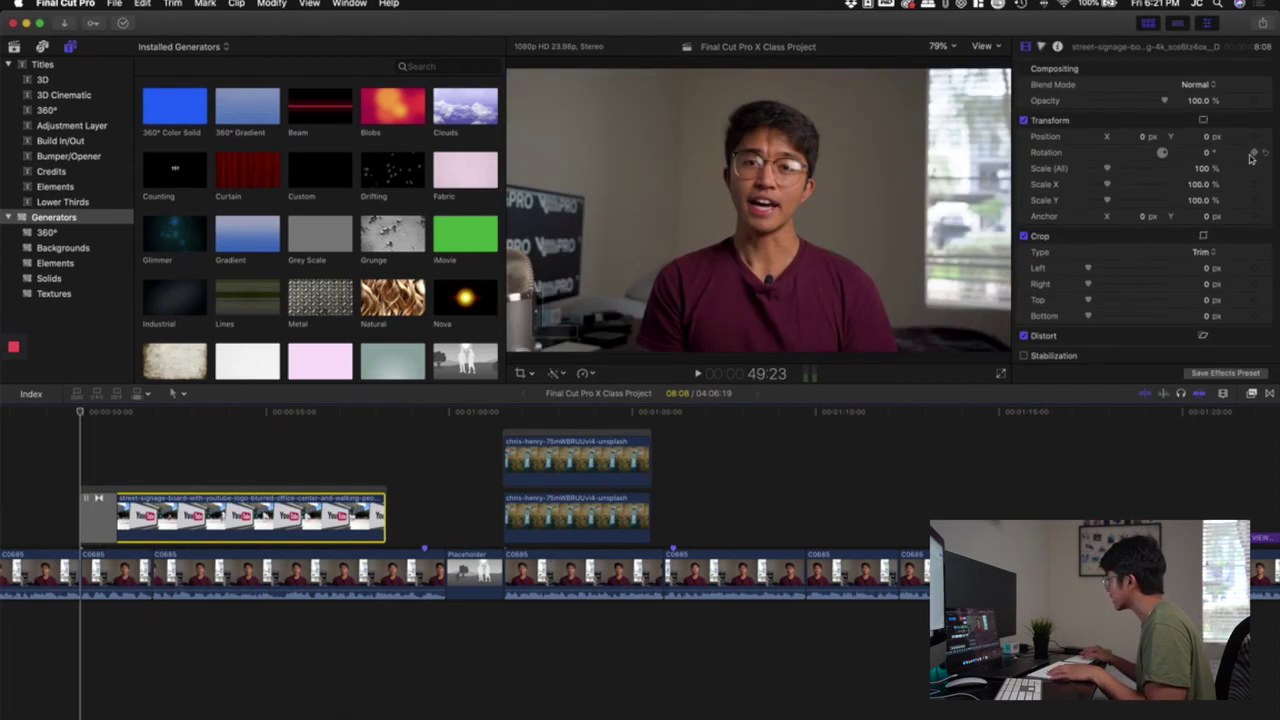
click(1254, 154)
click(1254, 169)
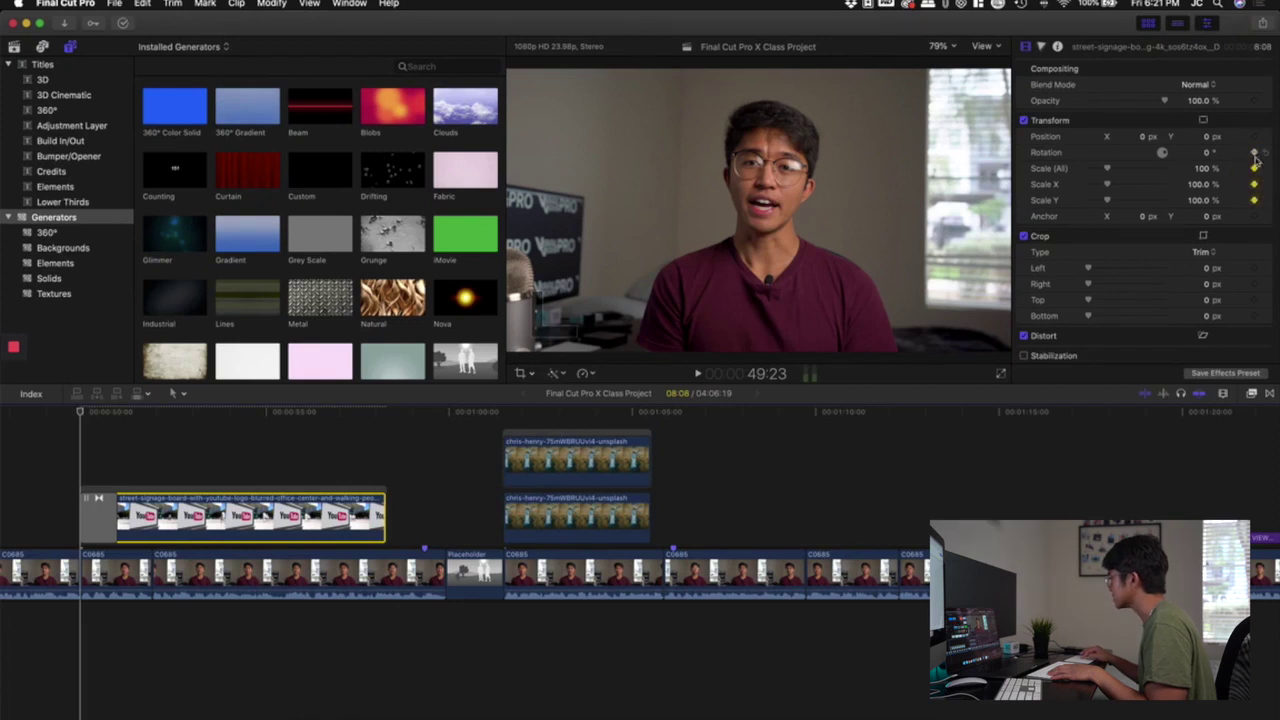
Step: Set the rotation to 2° and the overall scale to 115% at the end of the YouTube sign clip, at 58:06
key(space)
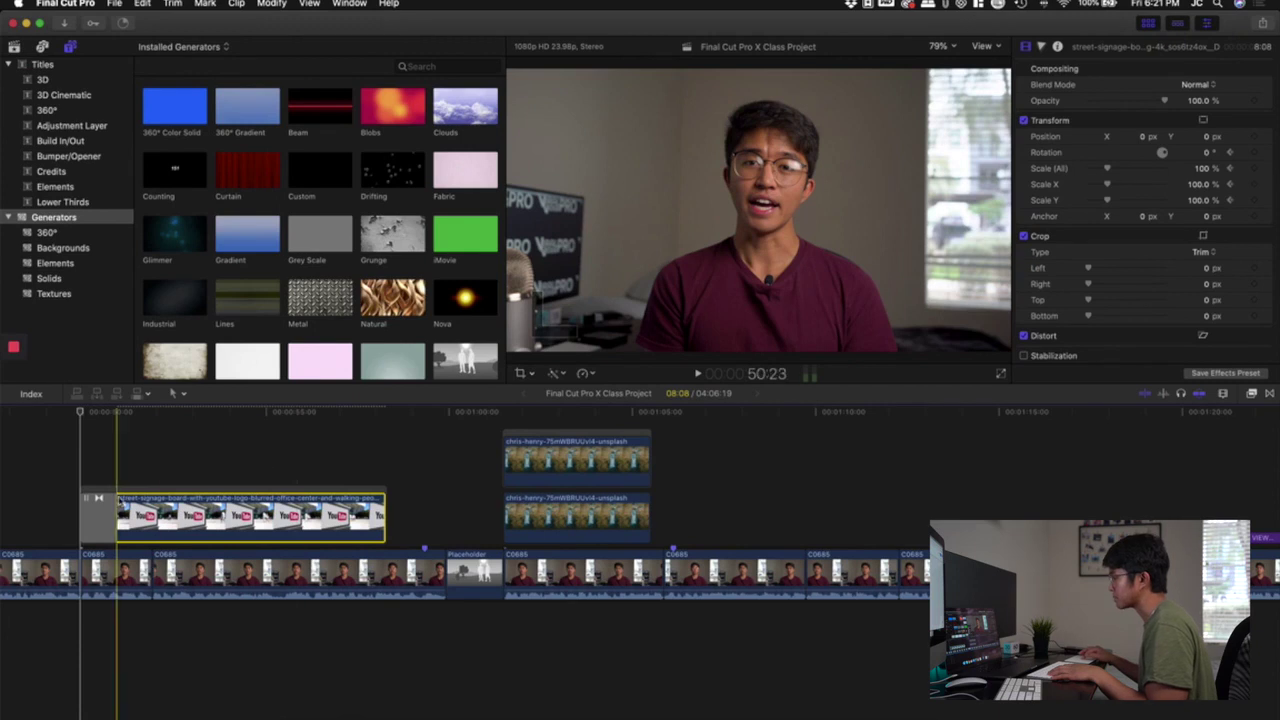
key(Down)
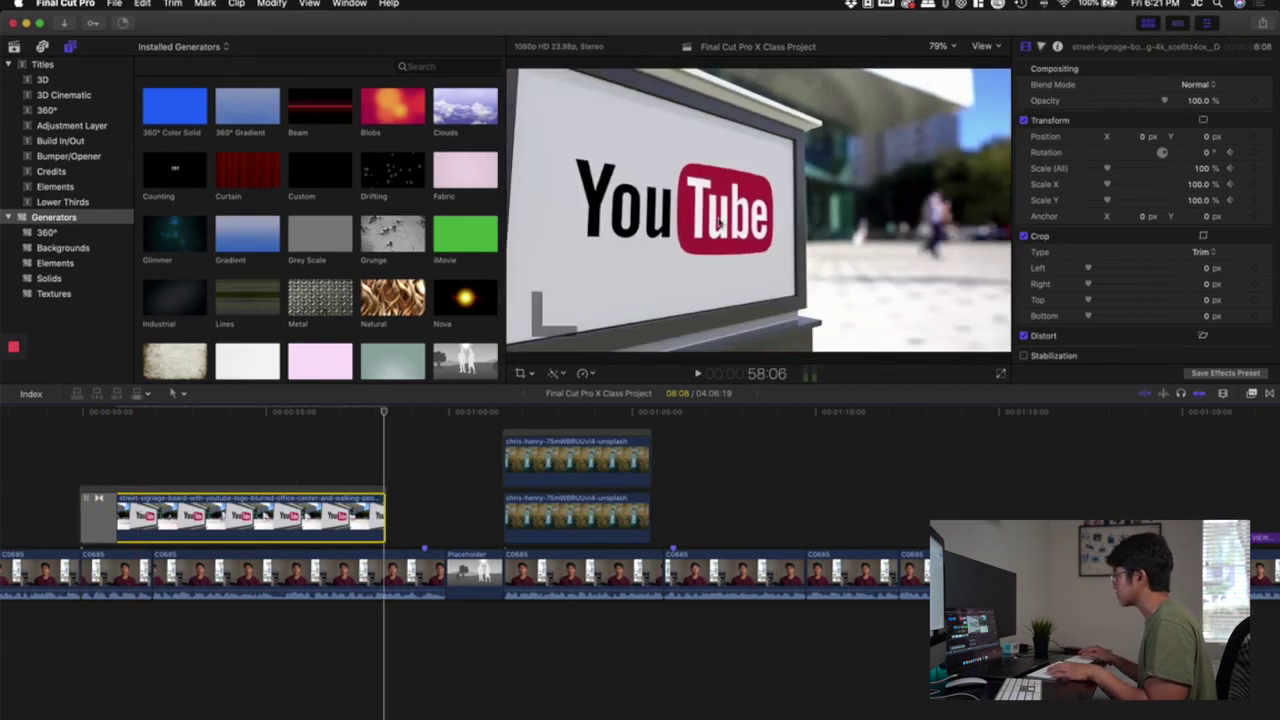
click(1207, 153)
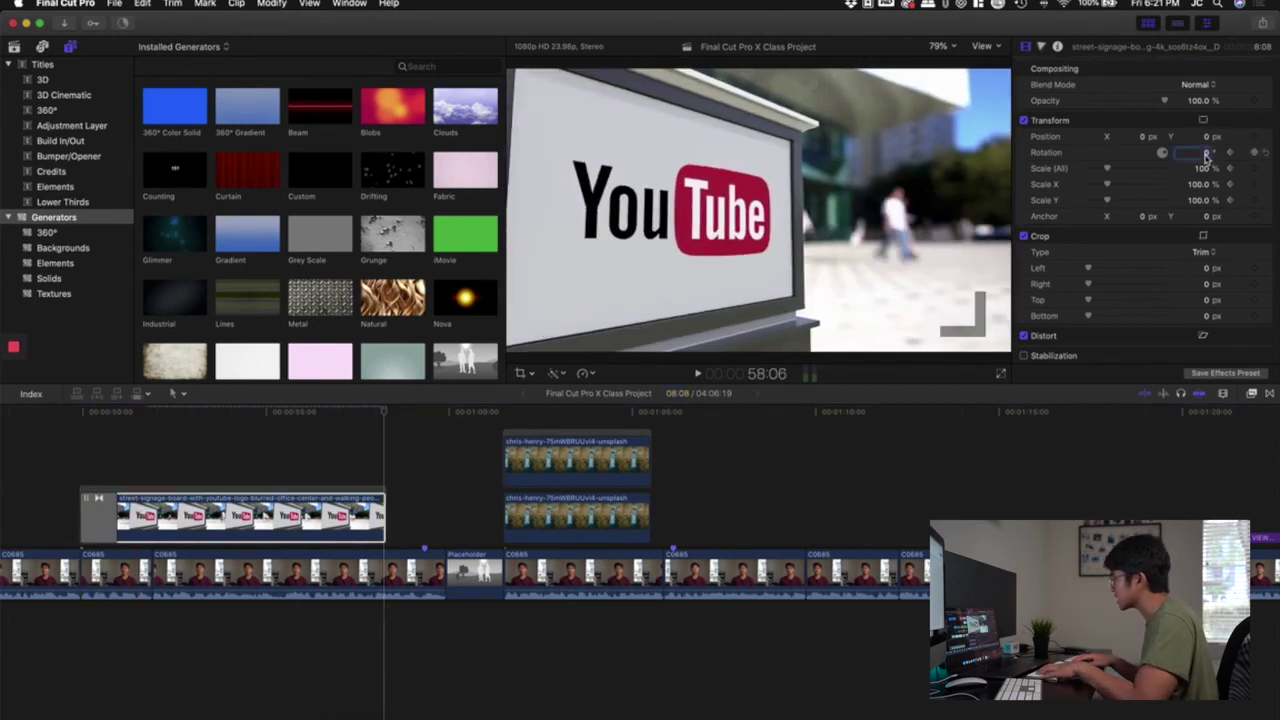
key(Down)
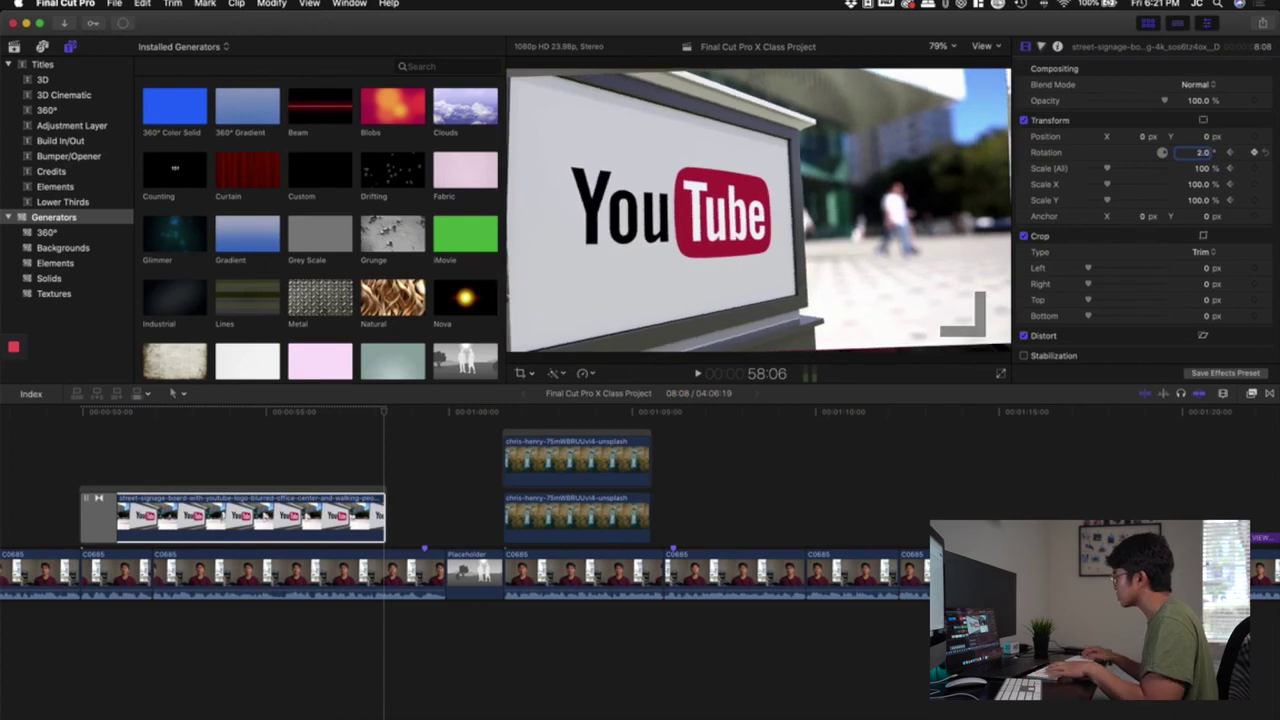
click(1202, 169)
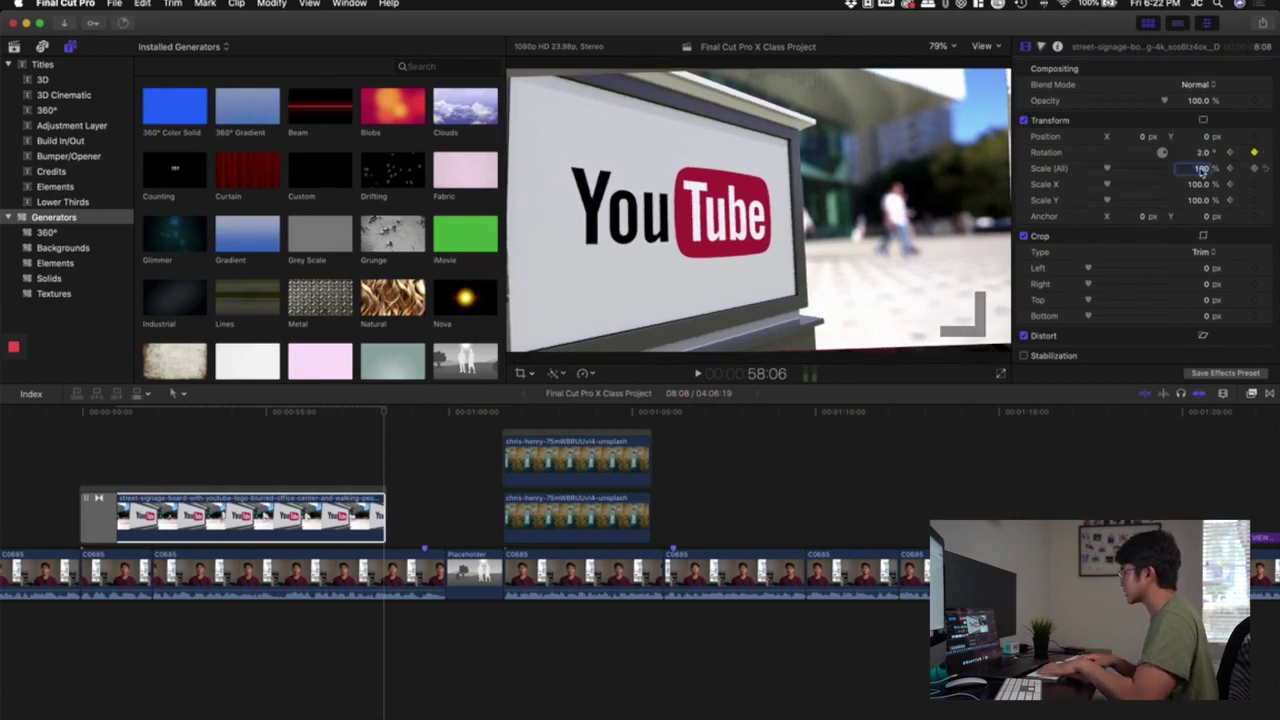
text(115)
key(Return)
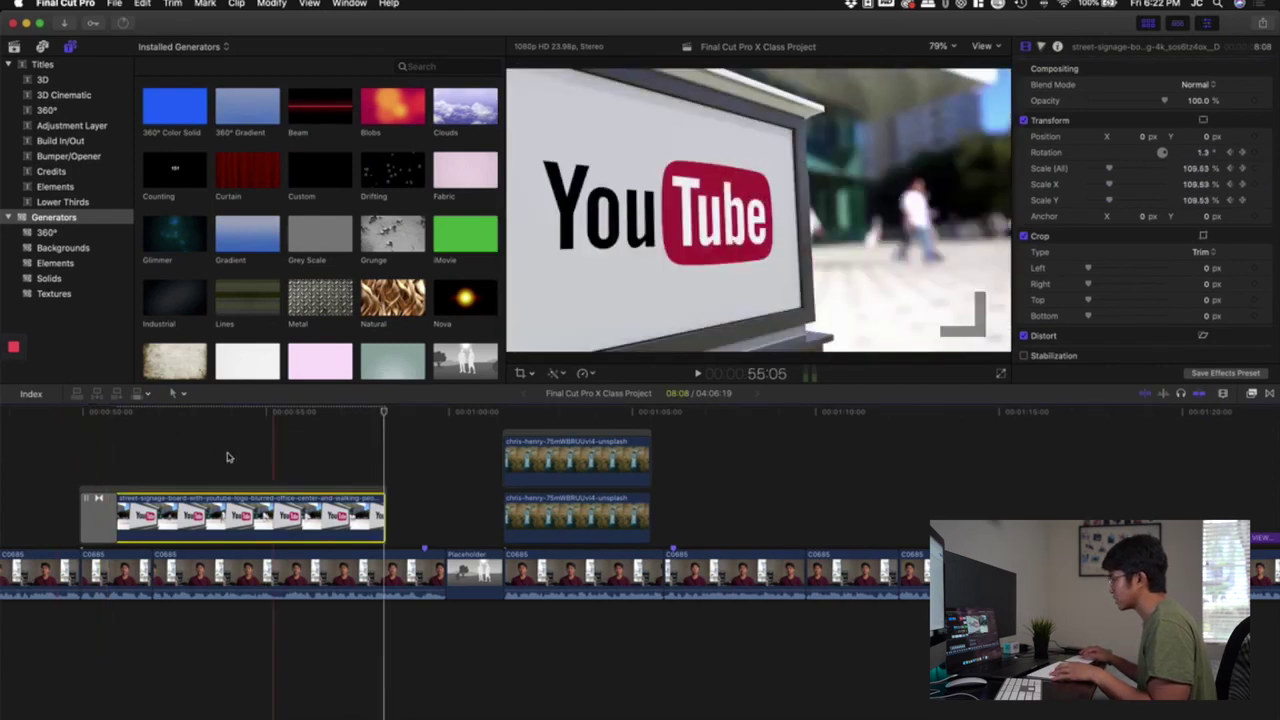
Step: Play the YouTube sign clip from just before its start to check its rotation and scale animation
click(69, 457)
key(space)
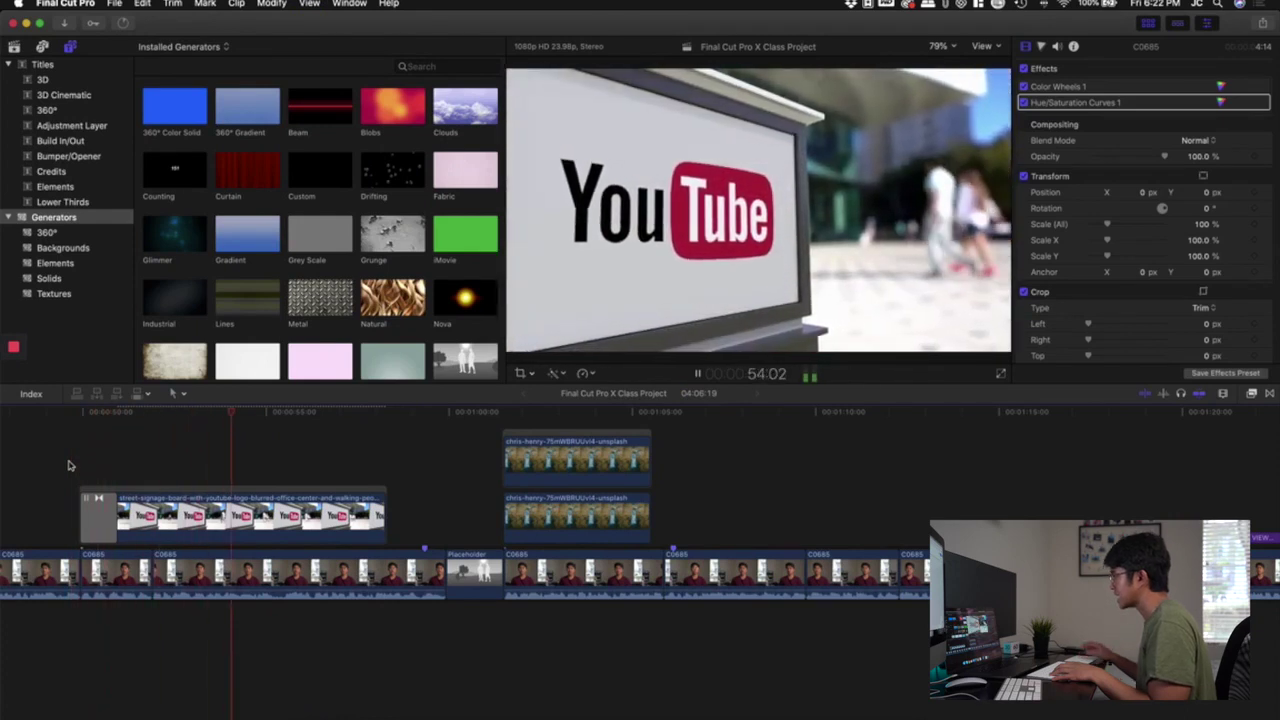
key(space)
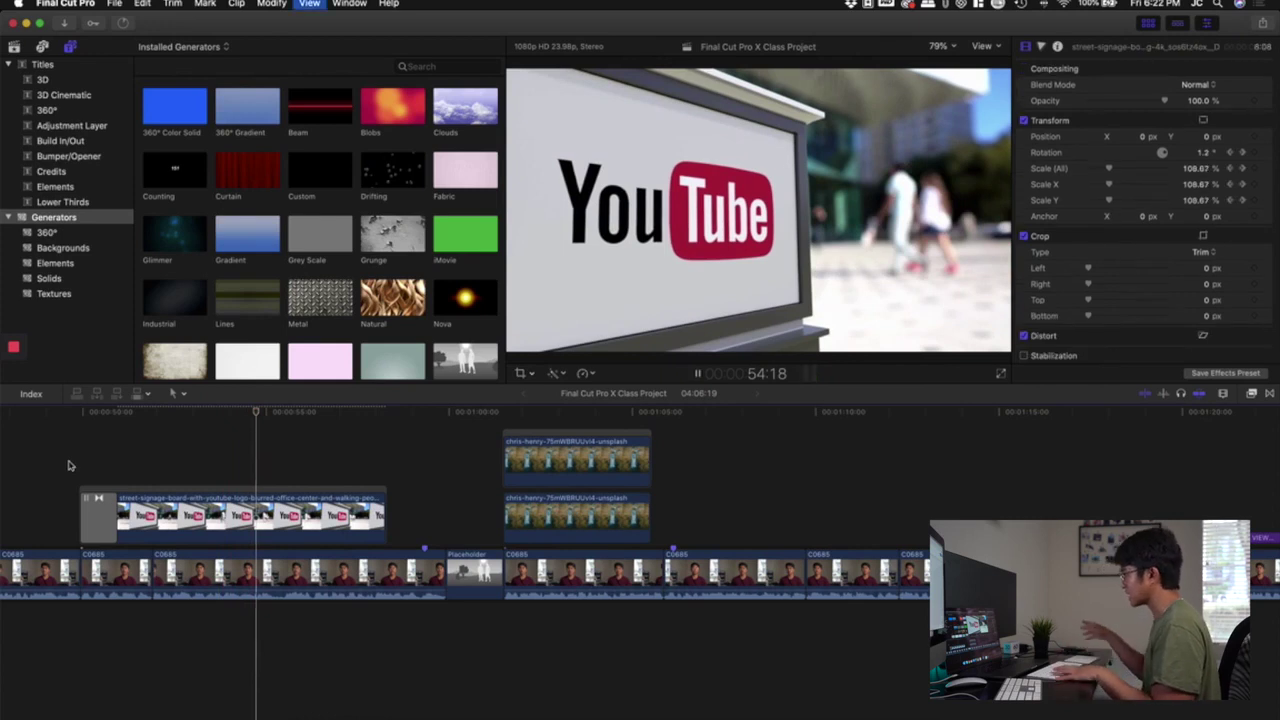
Step: Disable the YouTube sign clip's Transform settings and play the clip to compare it without the animation
click(268, 515)
click(1024, 121)
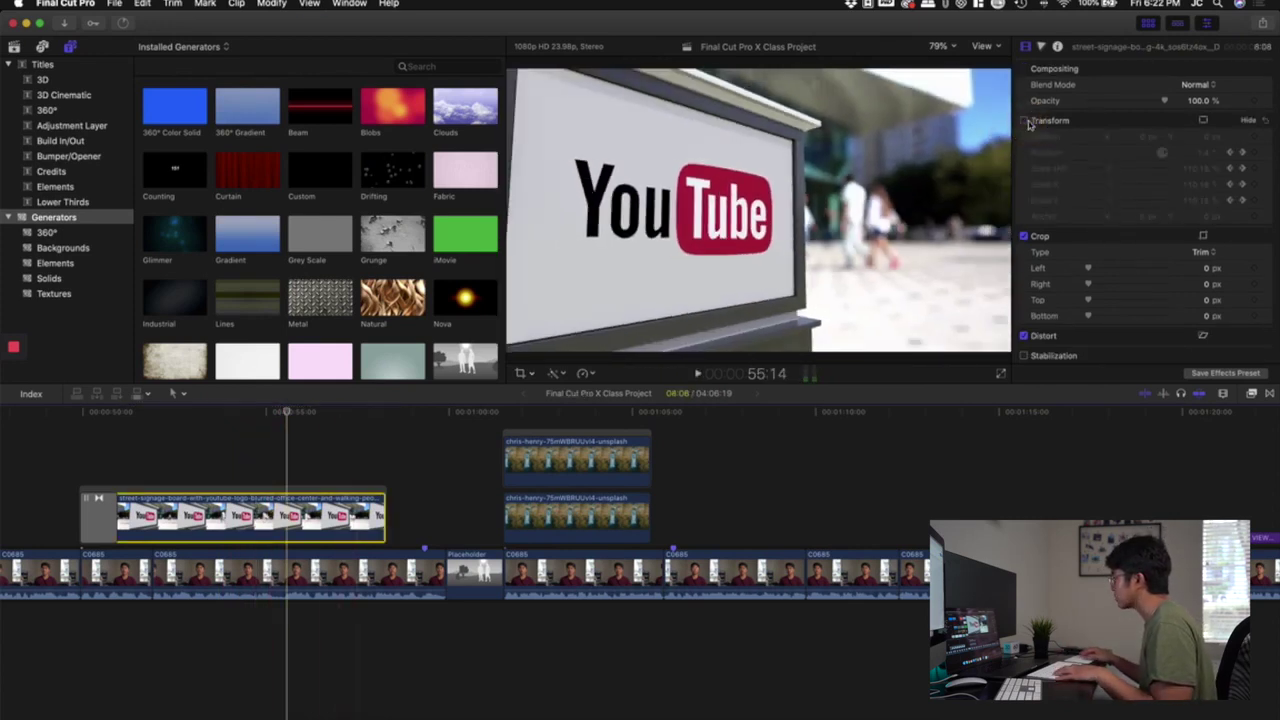
click(70, 455)
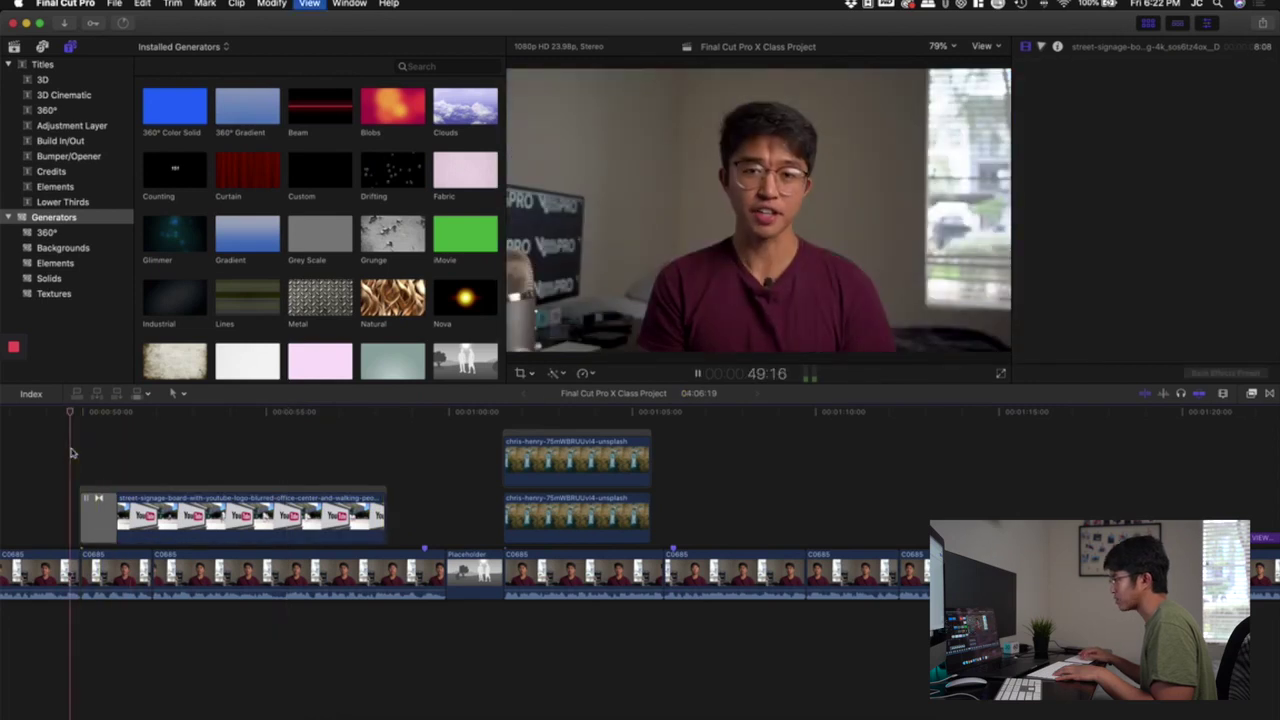
key(space)
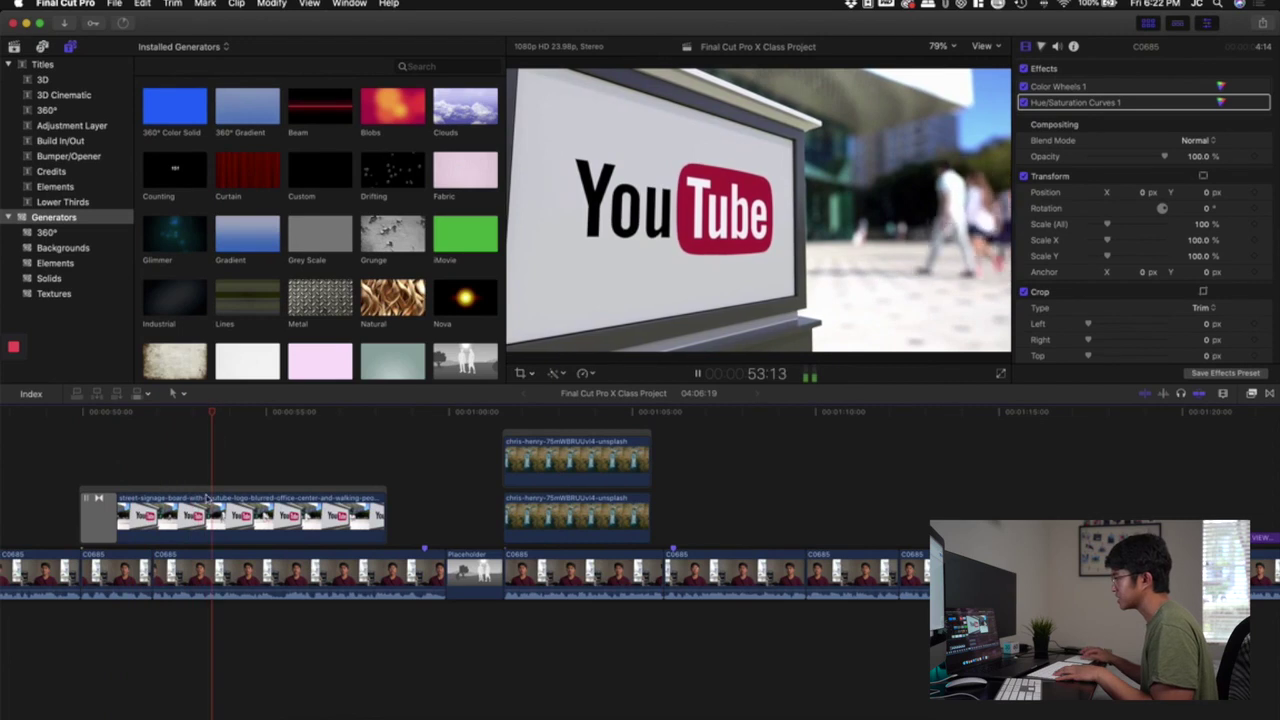
key(space)
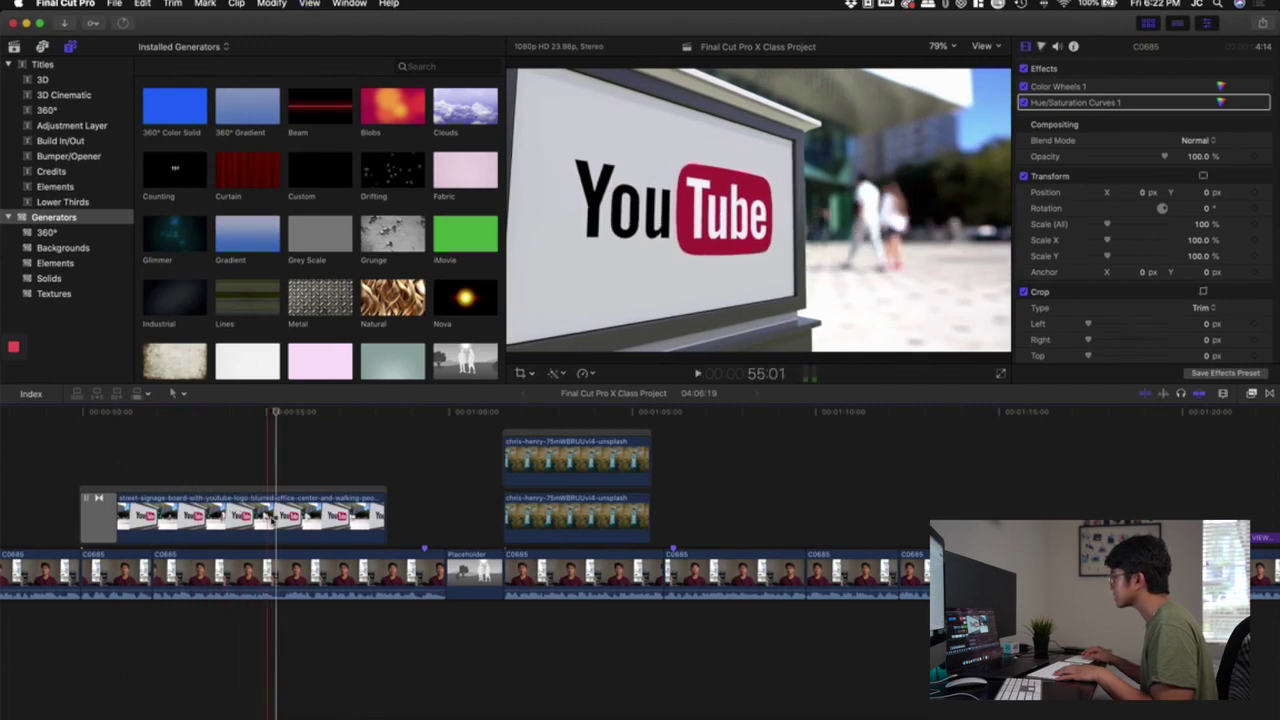
Step: Re-enable the YouTube sign clip's Transform settings and play the clip through with its animation
click(272, 517)
click(63, 457)
click(145, 508)
click(1024, 121)
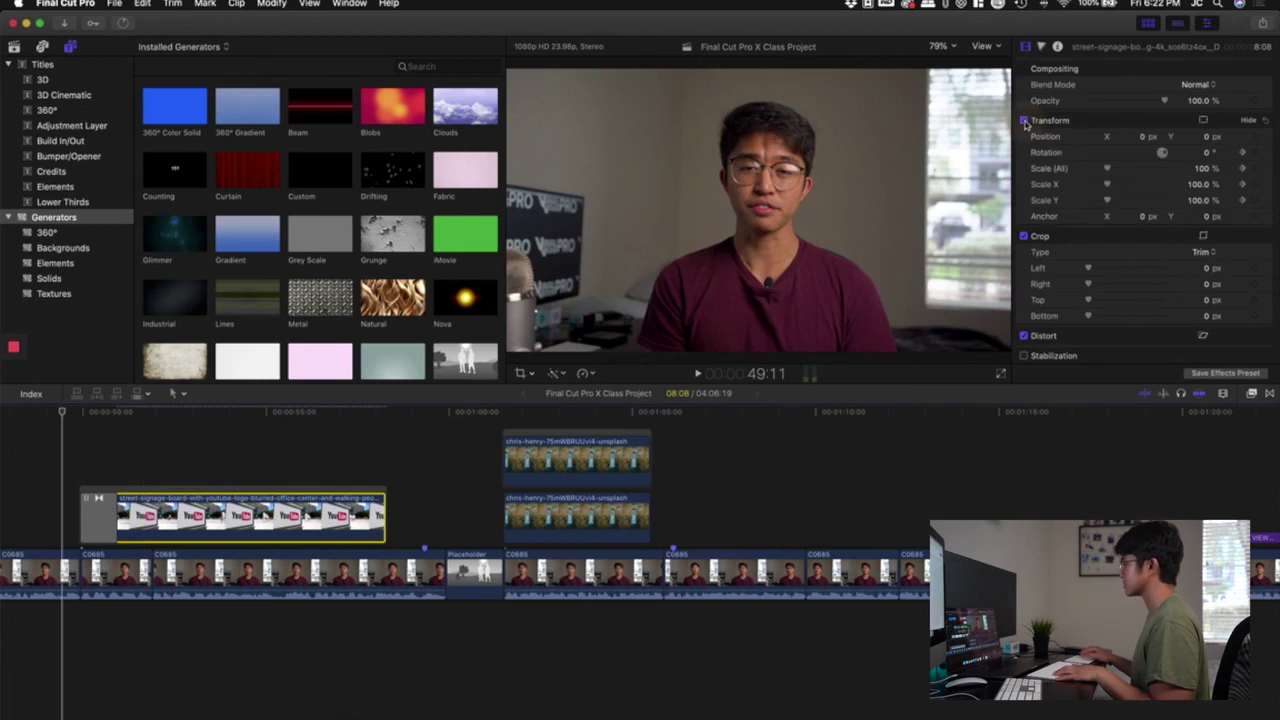
key(space)
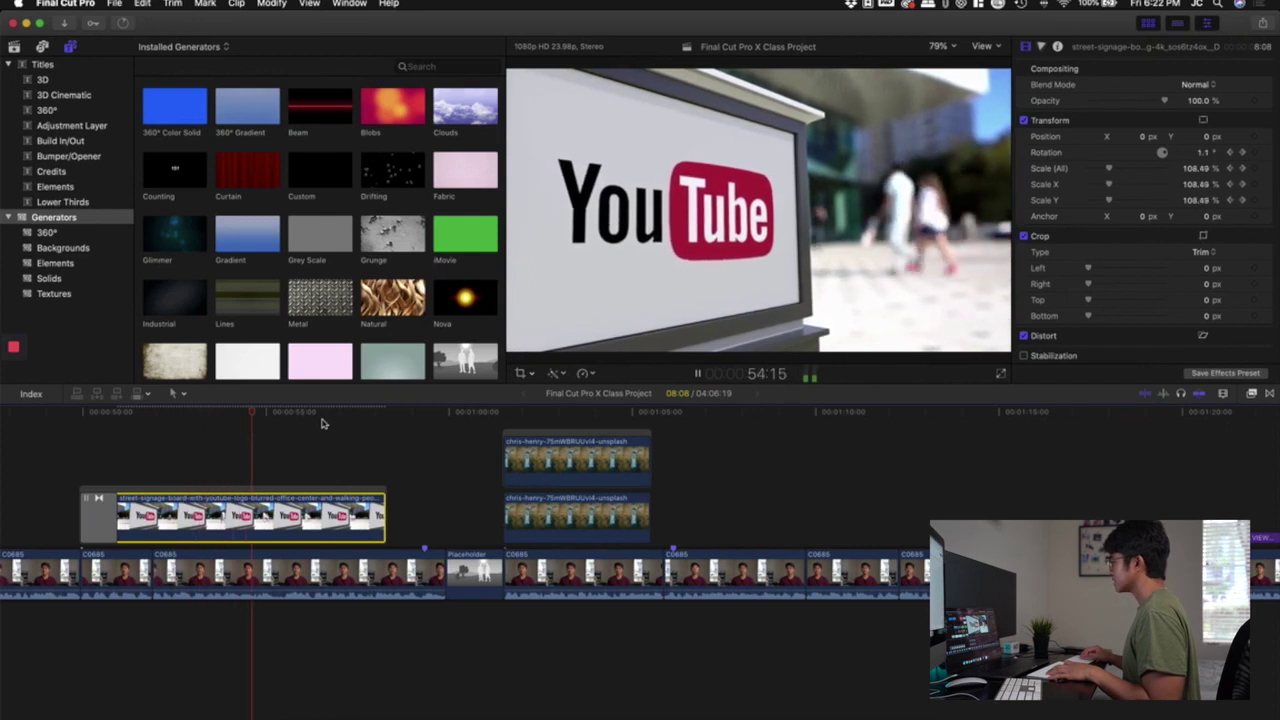
key(space)
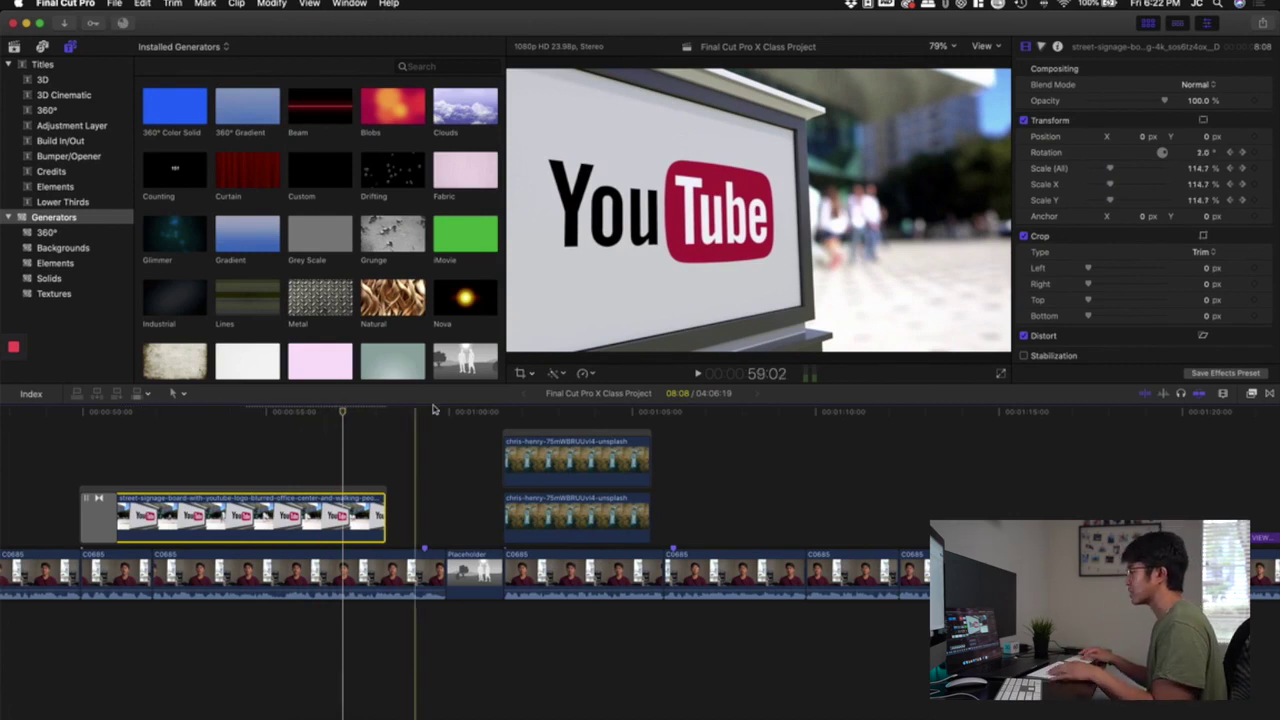
Step: Show the YouTube sign clip's video animation, move its ending transform keyframe earlier to 55:10, and hide the animation display
scroll(440, 500, left, 10)
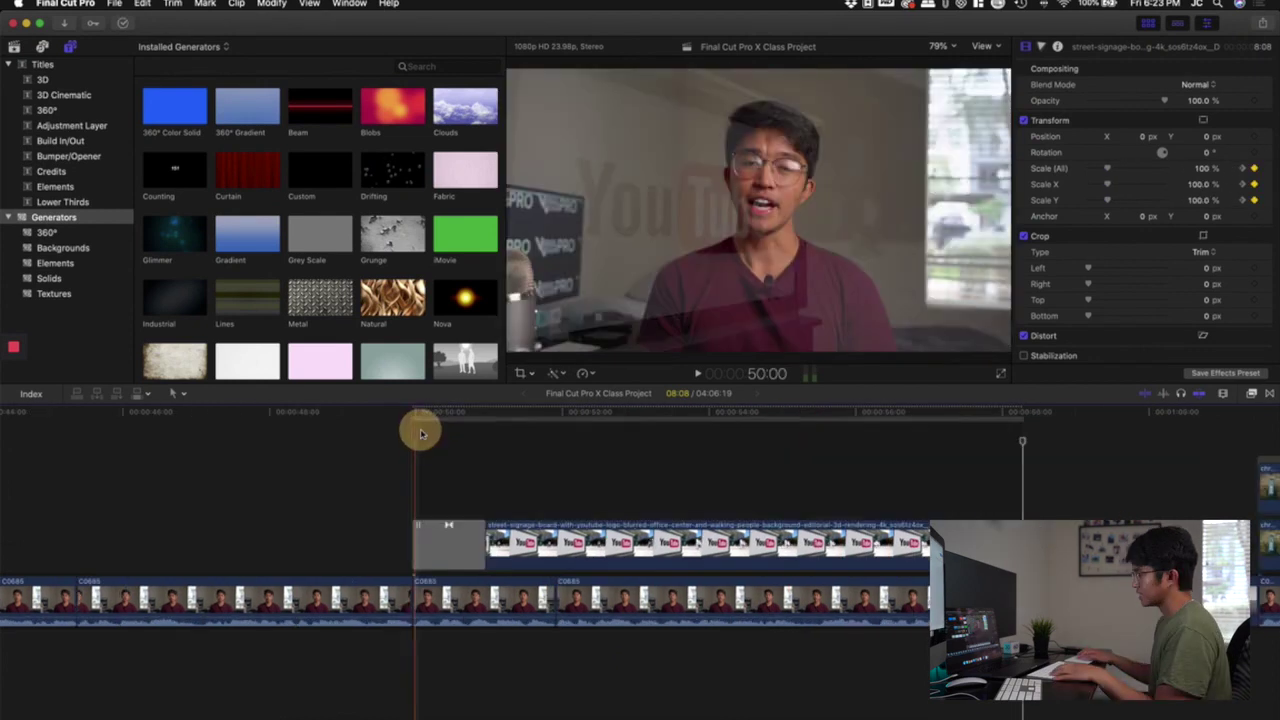
click(560, 583)
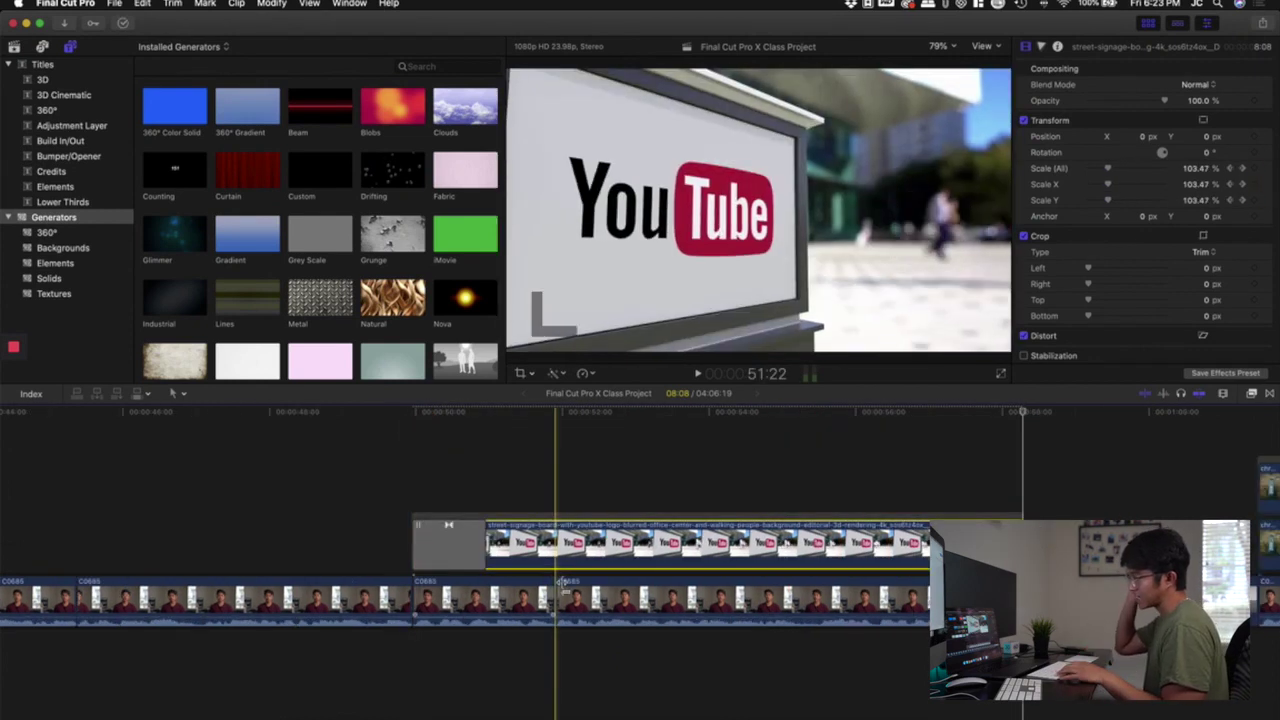
right_click(597, 545)
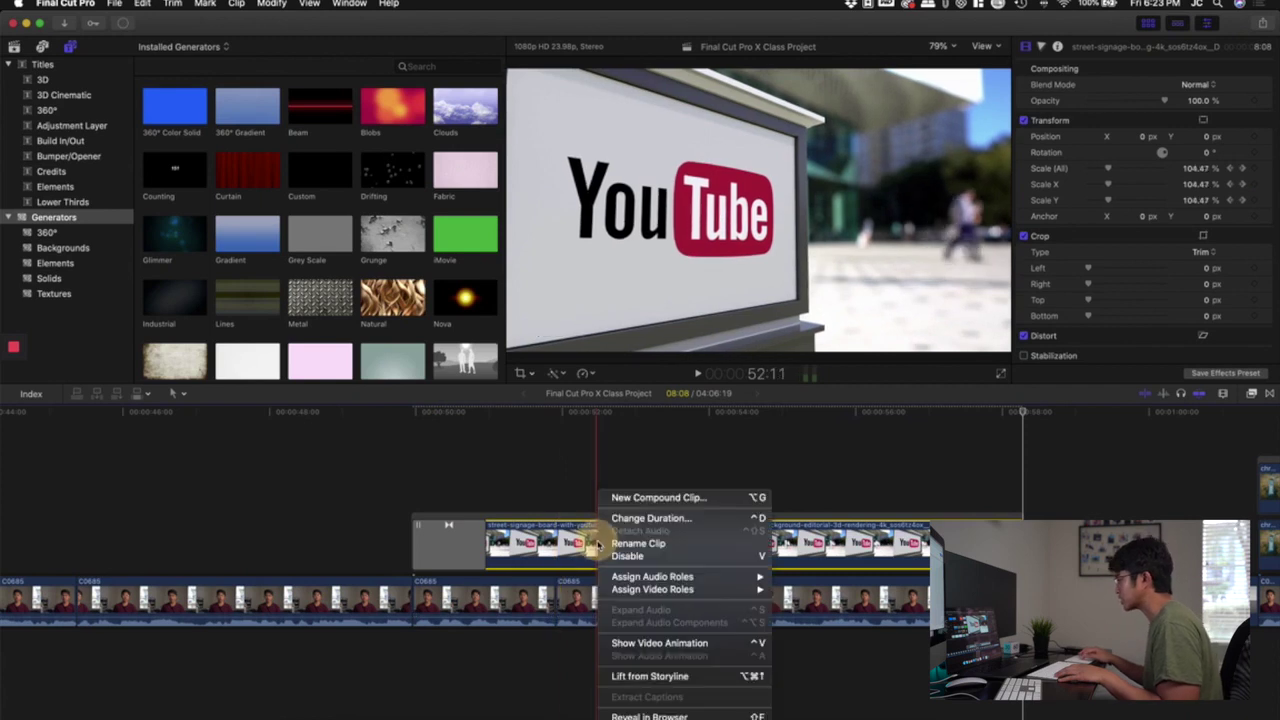
click(664, 645)
drag(867, 455, 814, 457)
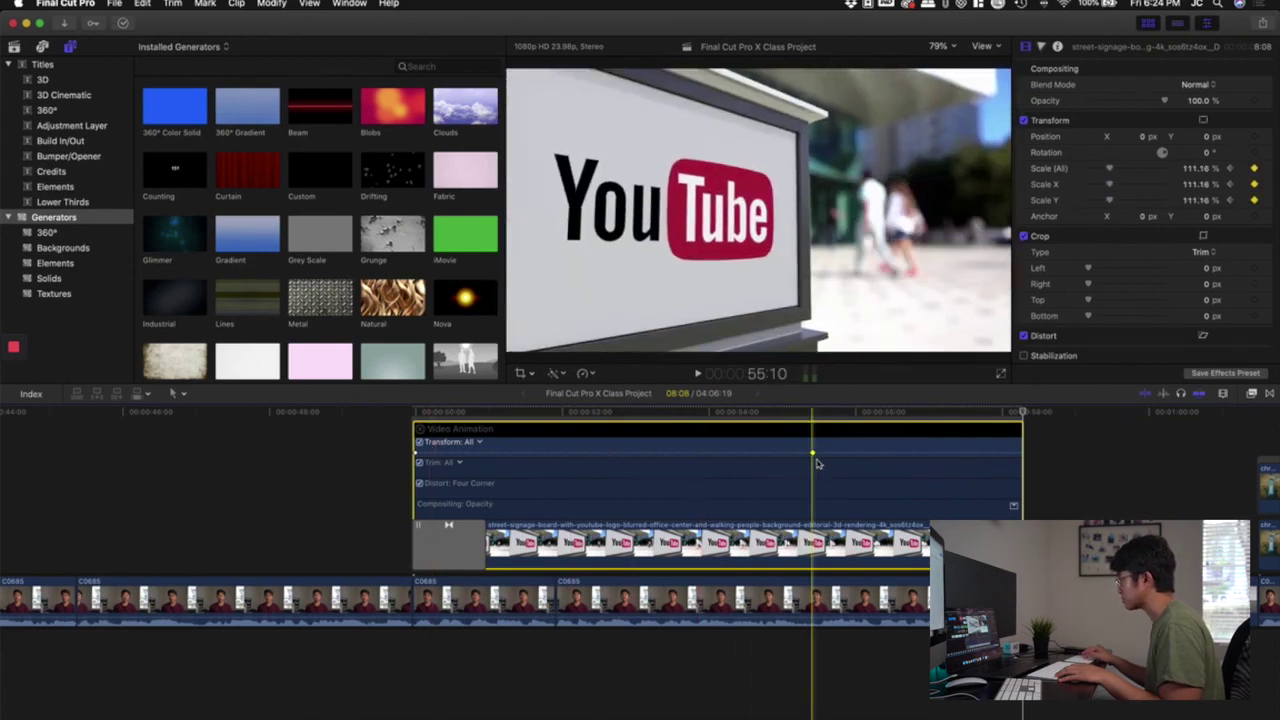
key(ctrl+v)
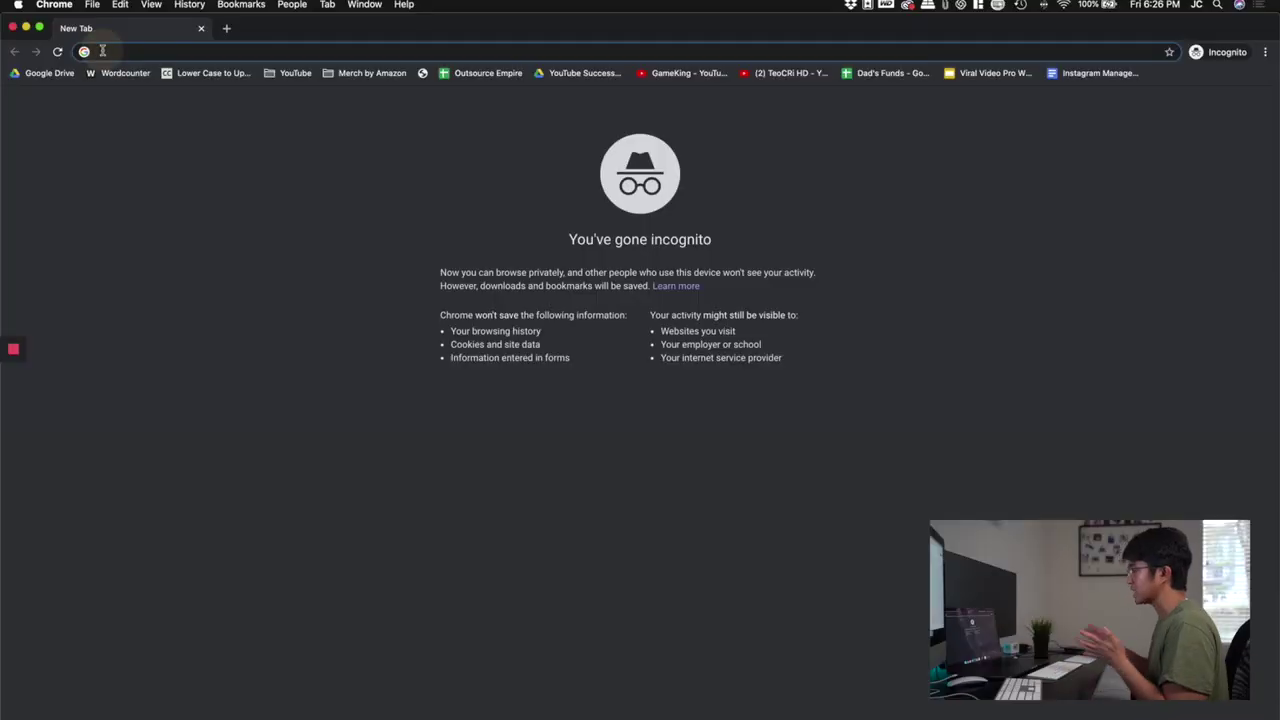
Step: In the Chrome incognito window, open loom.com/my-videos and look over the Loom page that loads
text(loom.com/my-videos)
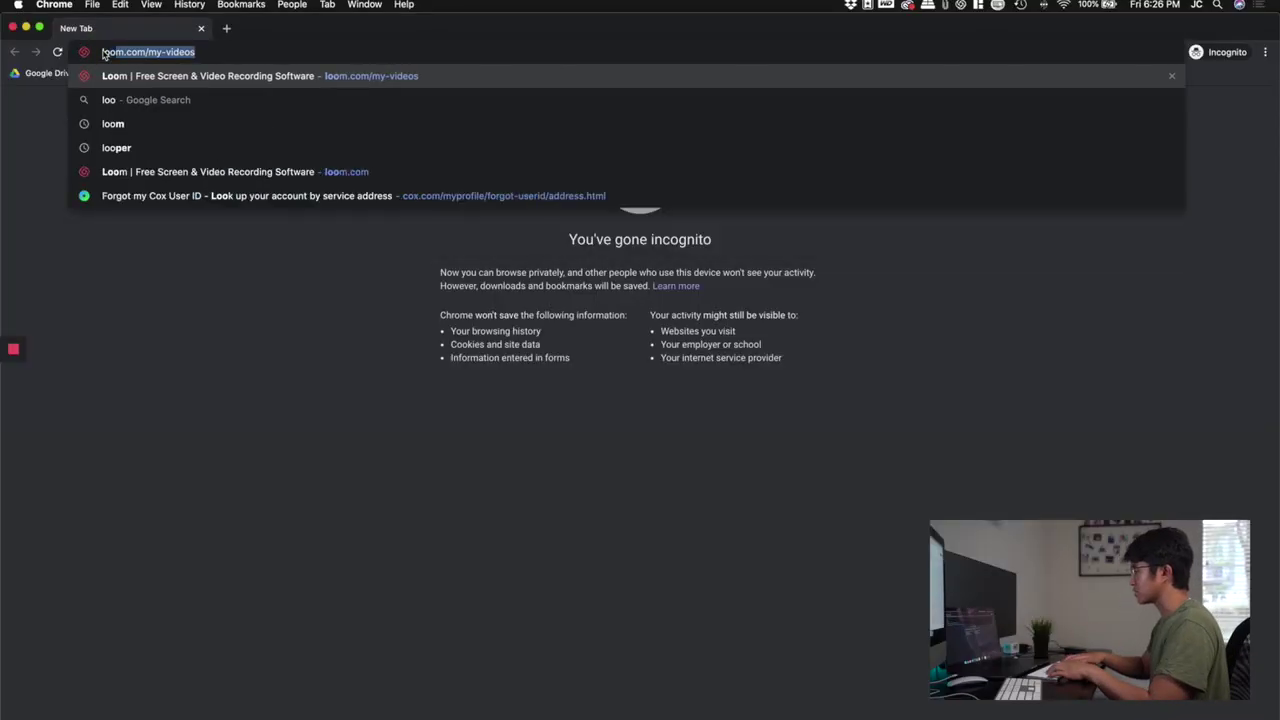
key(Return)
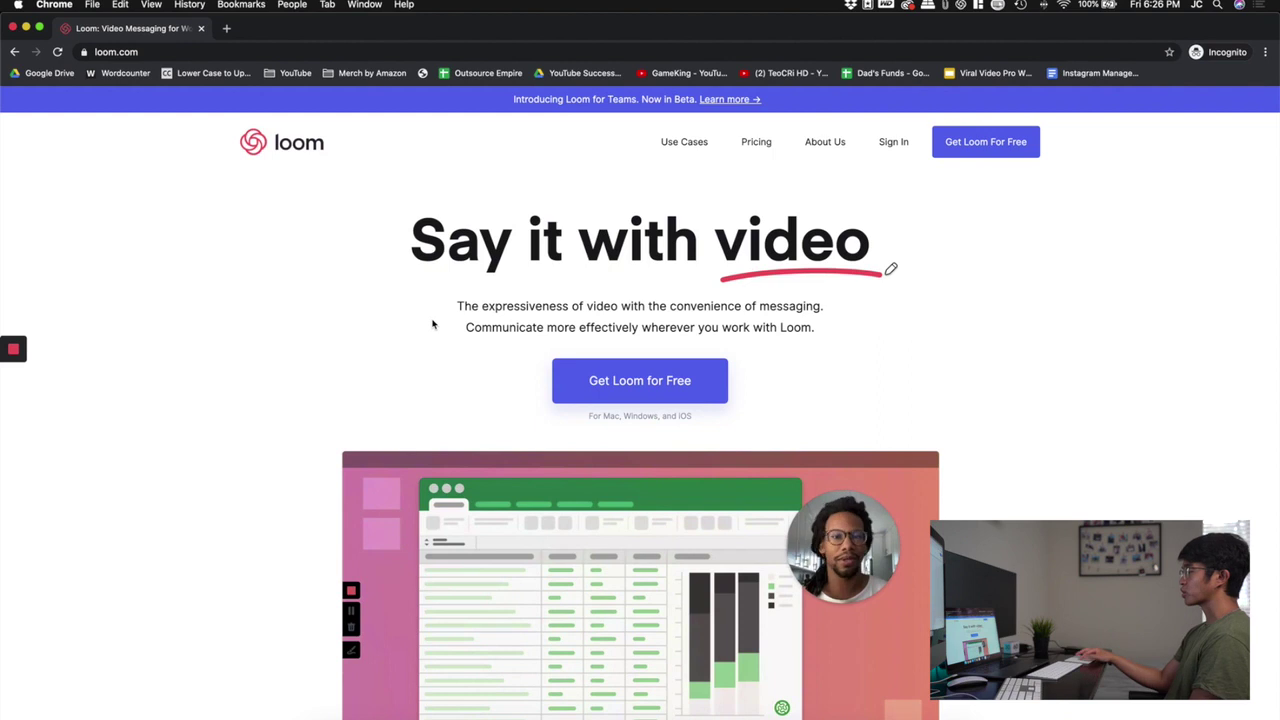
scroll(477, 429, down, 2)
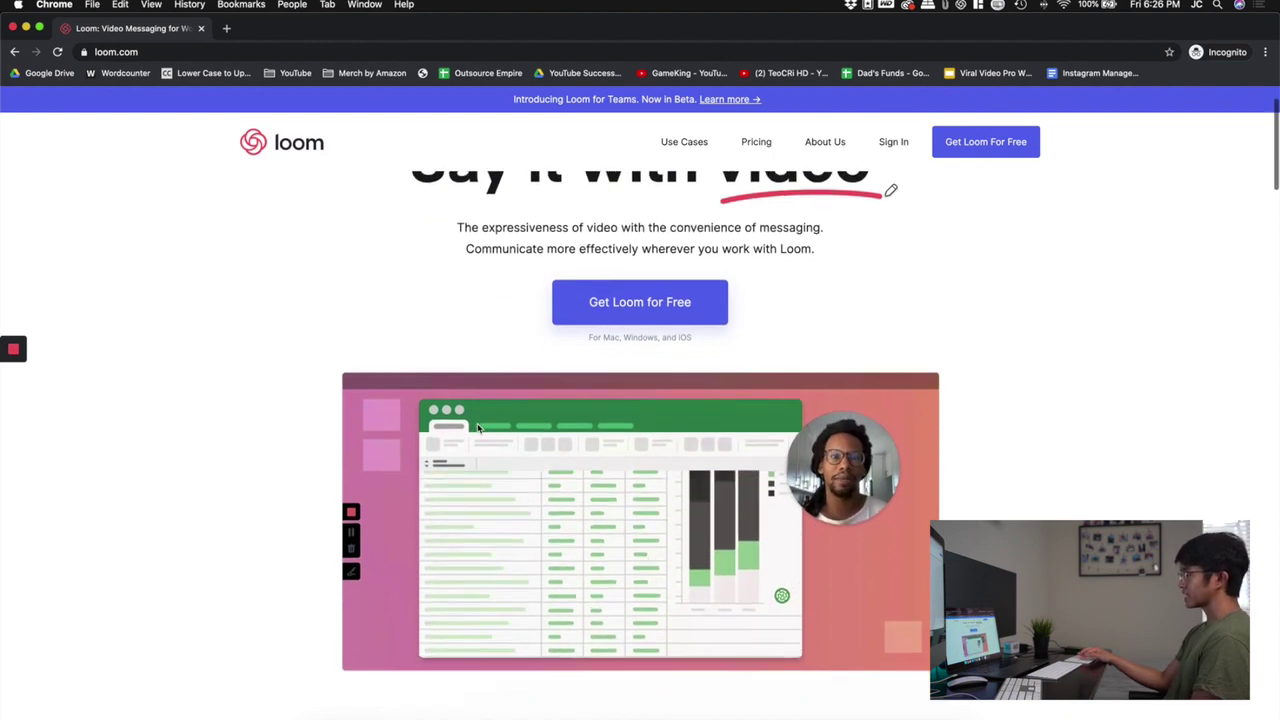
scroll(607, 360, up, 2)
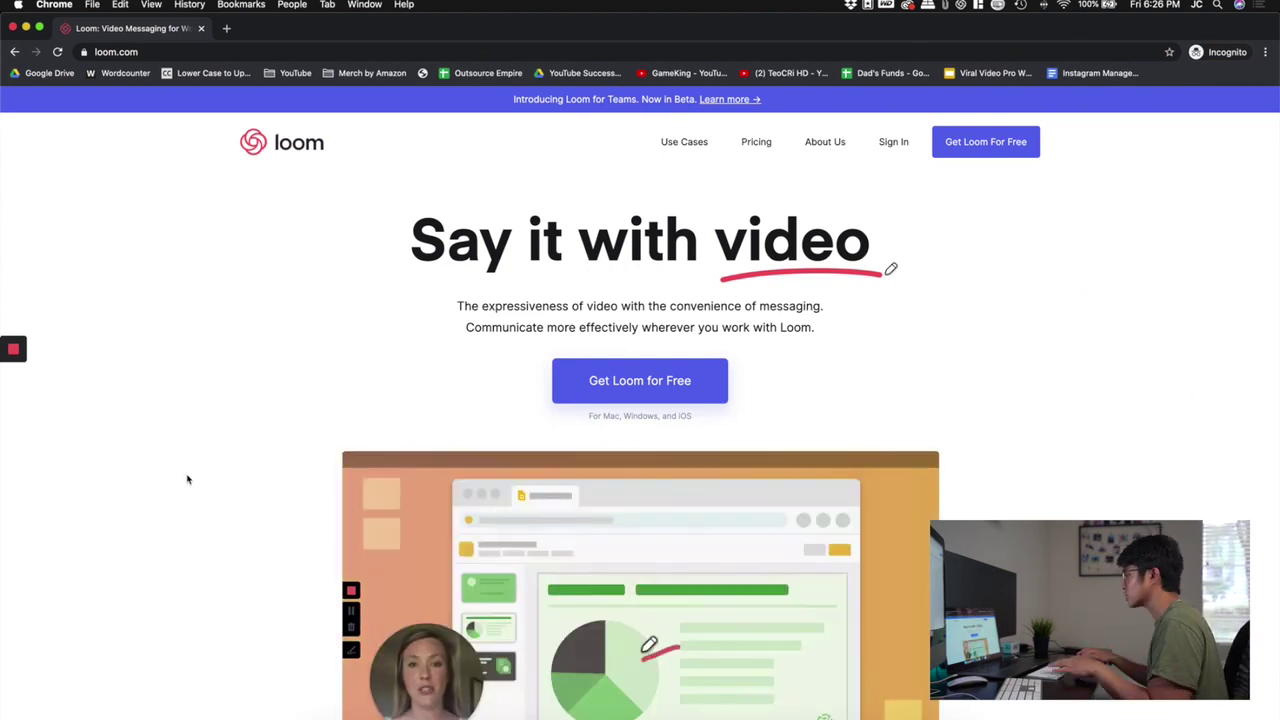
Step: Demonstrate Loom's drawing tool with a red spiral on each side of the page's headline, and finish drawing
click(12, 435)
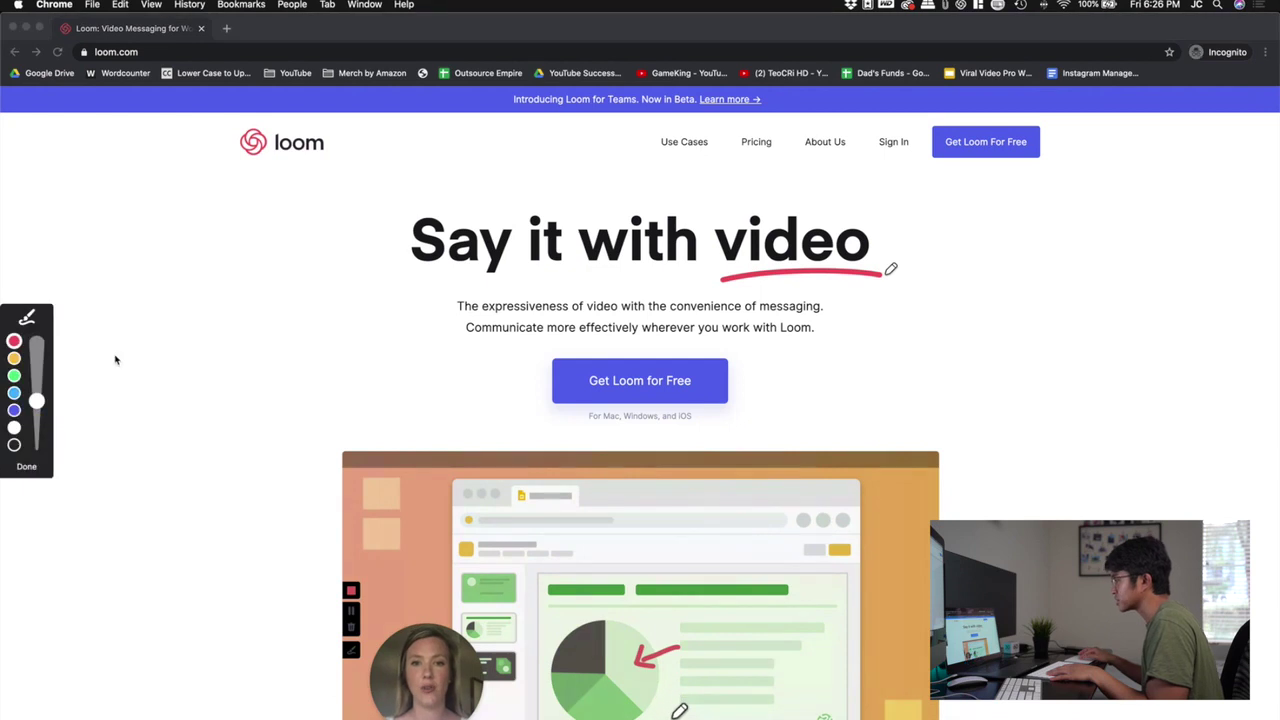
mouse_move(166, 286)
mouse_down()
mouse_move(143, 309)
mouse_move(258, 284)
mouse_move(229, 337)
mouse_move(225, 318)
mouse_up()
drag(1066, 273, 1066, 338)
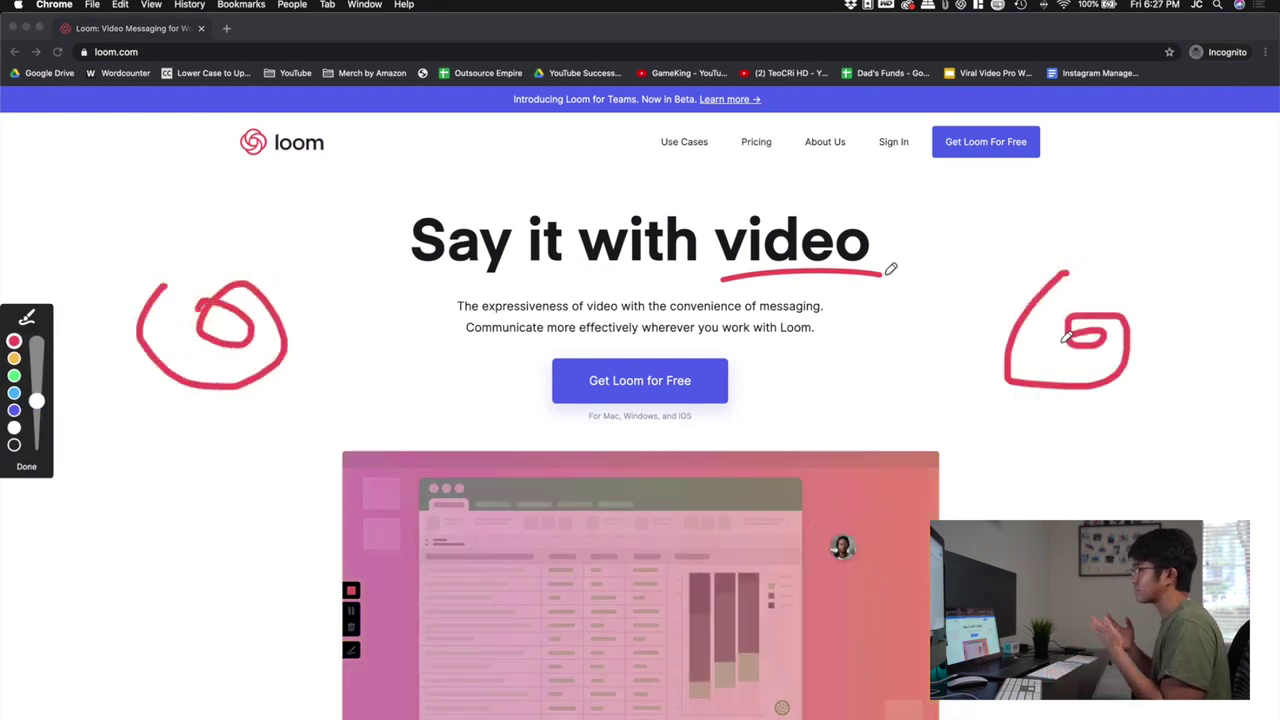
click(24, 464)
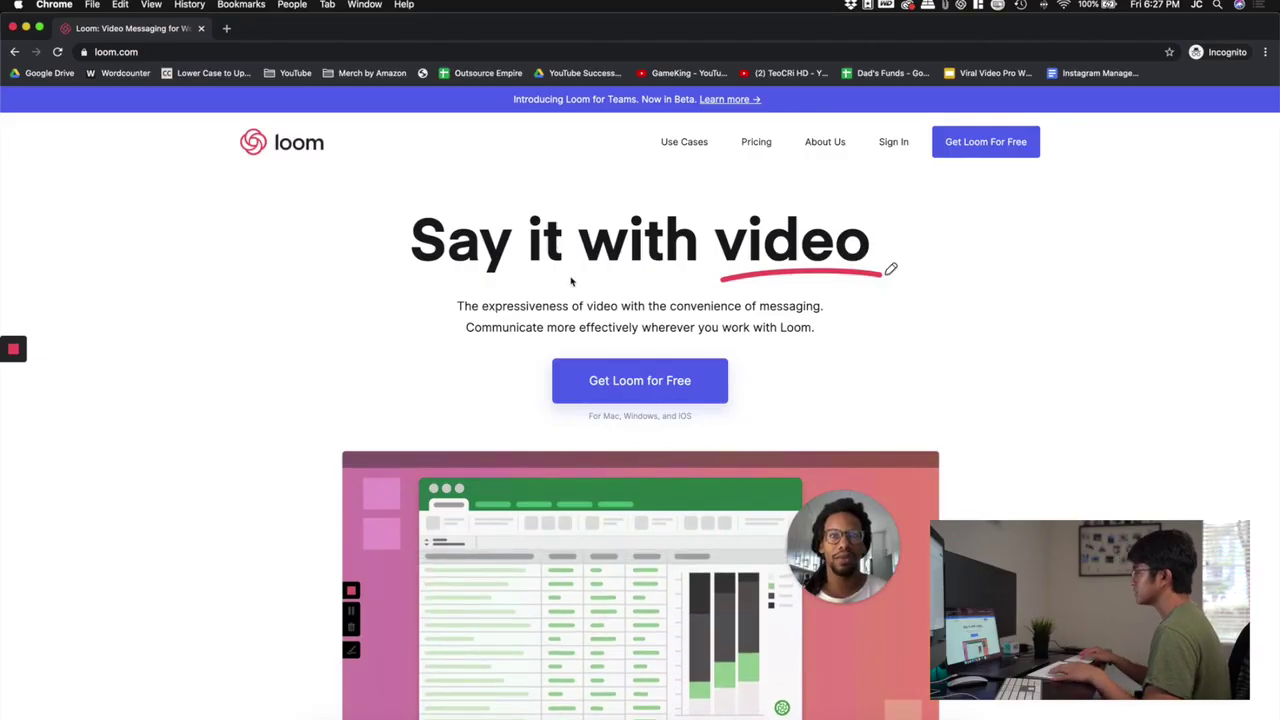
scroll(391, 300, down, 6)
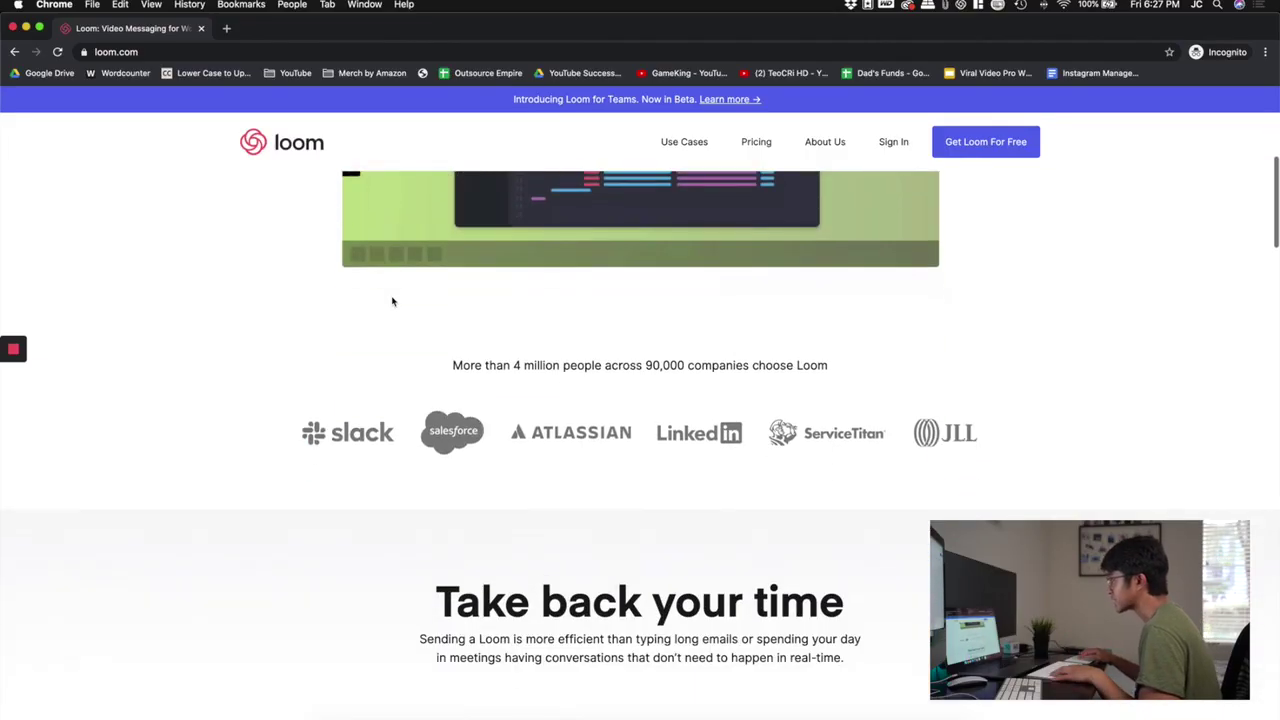
scroll(391, 300, up, 5)
scroll(300, 196, down, 1)
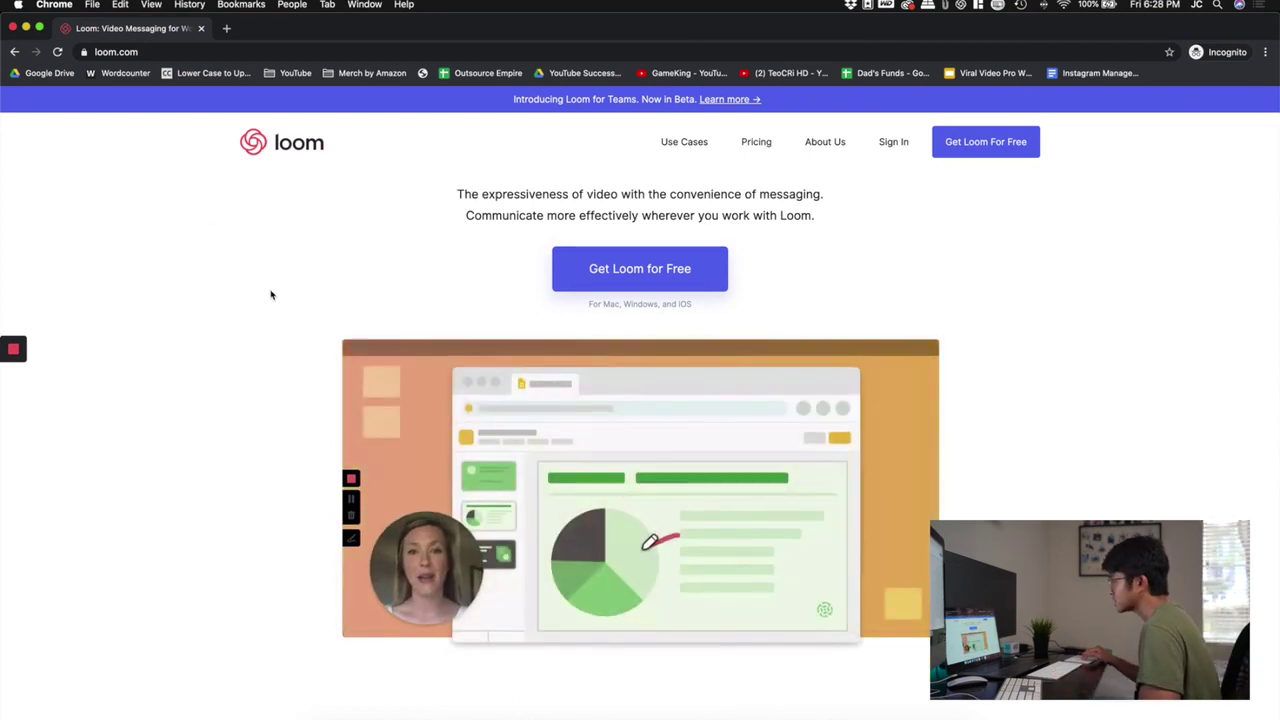
scroll(271, 292, down, 5)
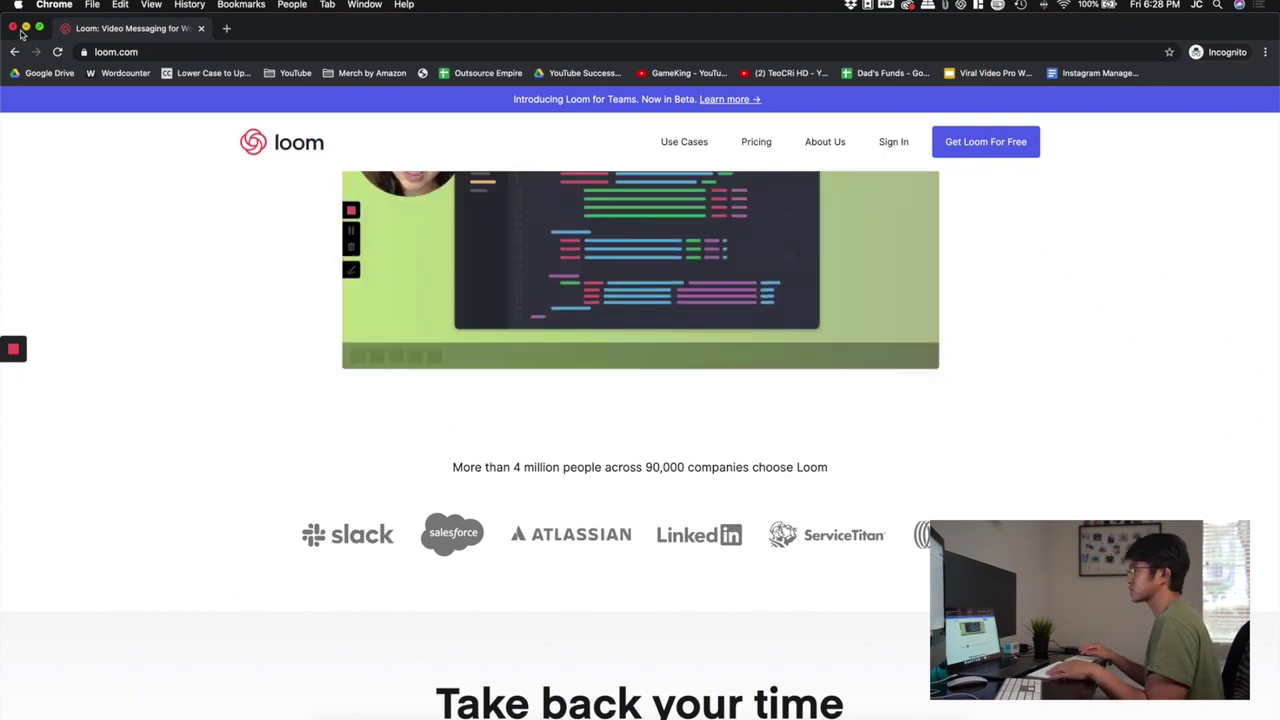
Step: Launch QuickTime Player, dismiss its file-opening dialog, and start a new screen recording
key(super+space)
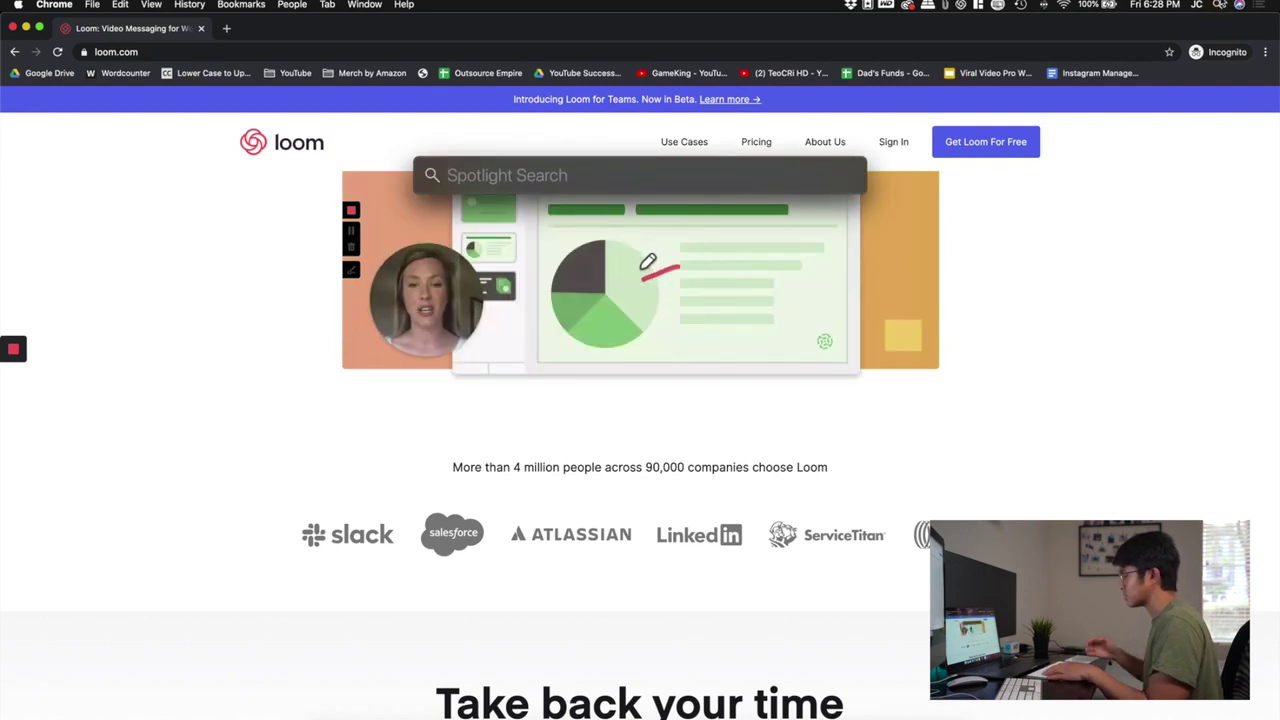
text(quicktime)
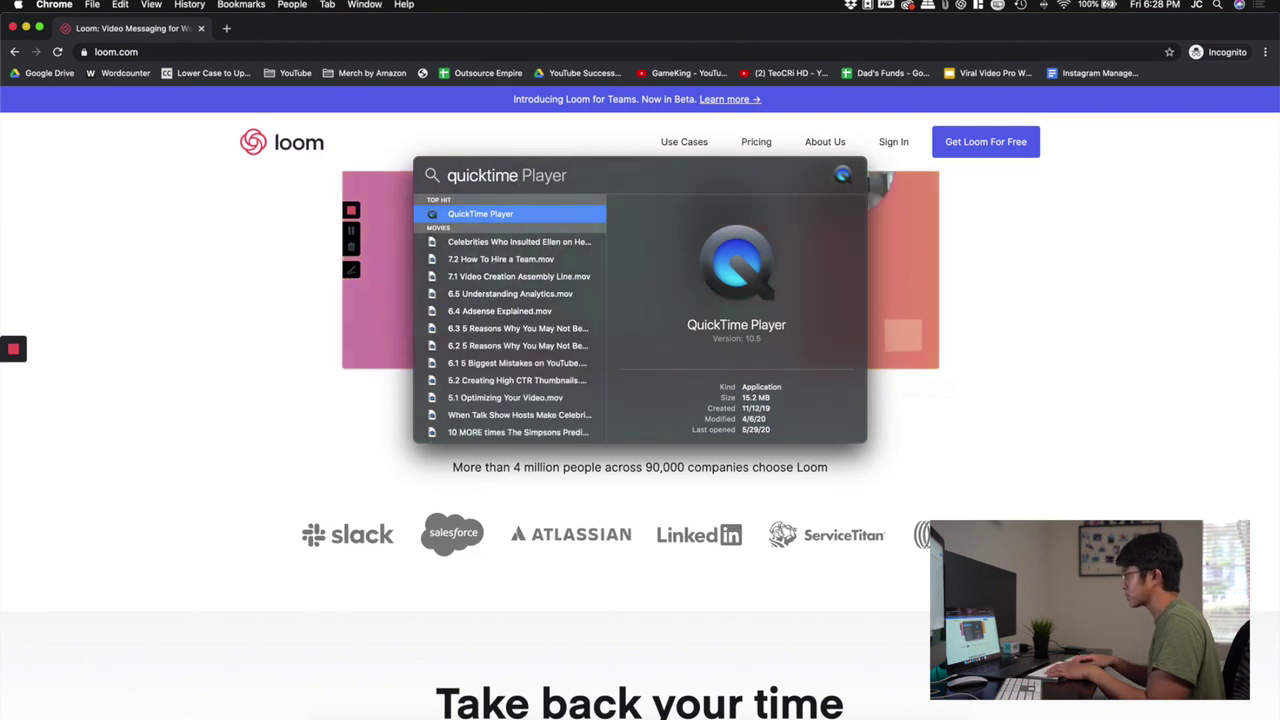
key(Return)
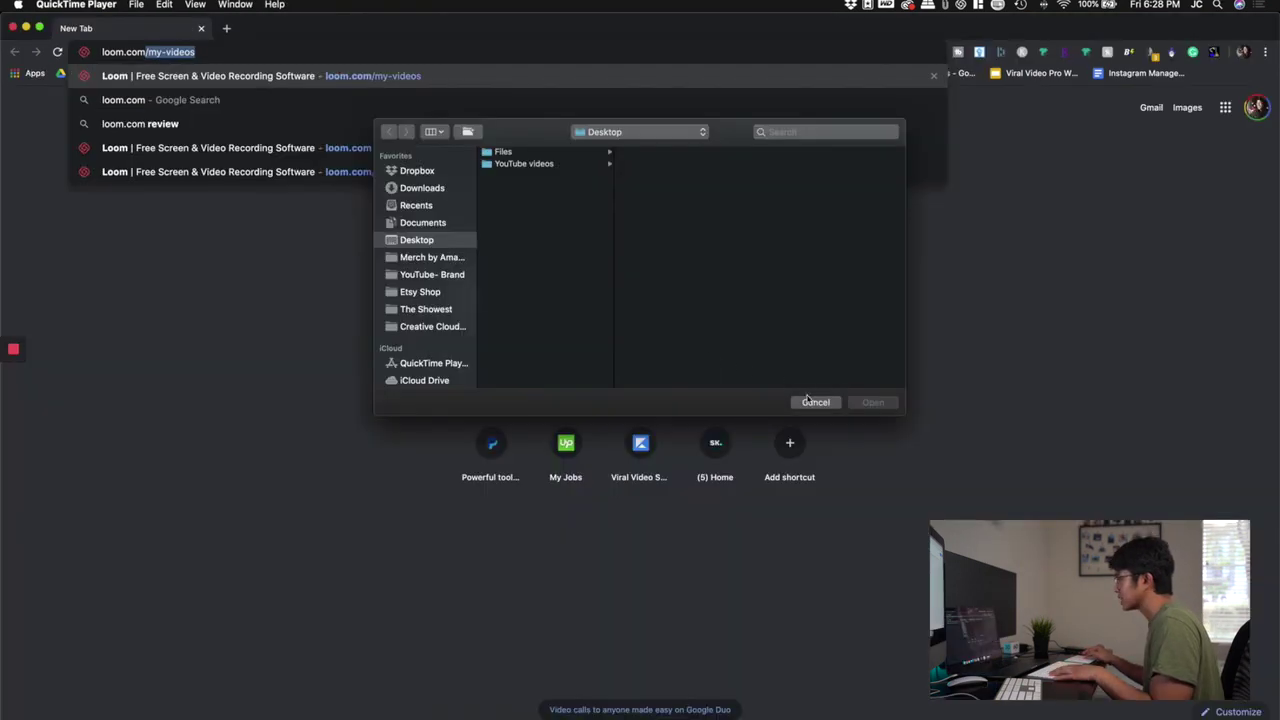
click(814, 401)
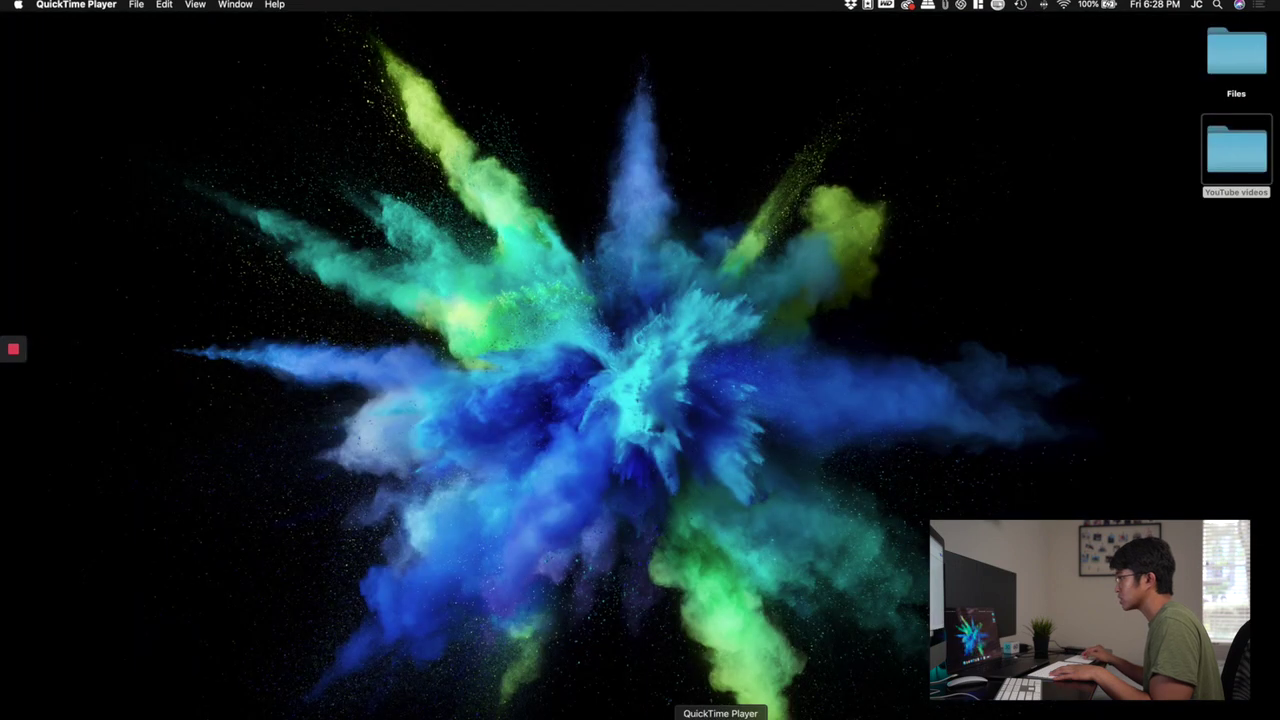
click(90, 5)
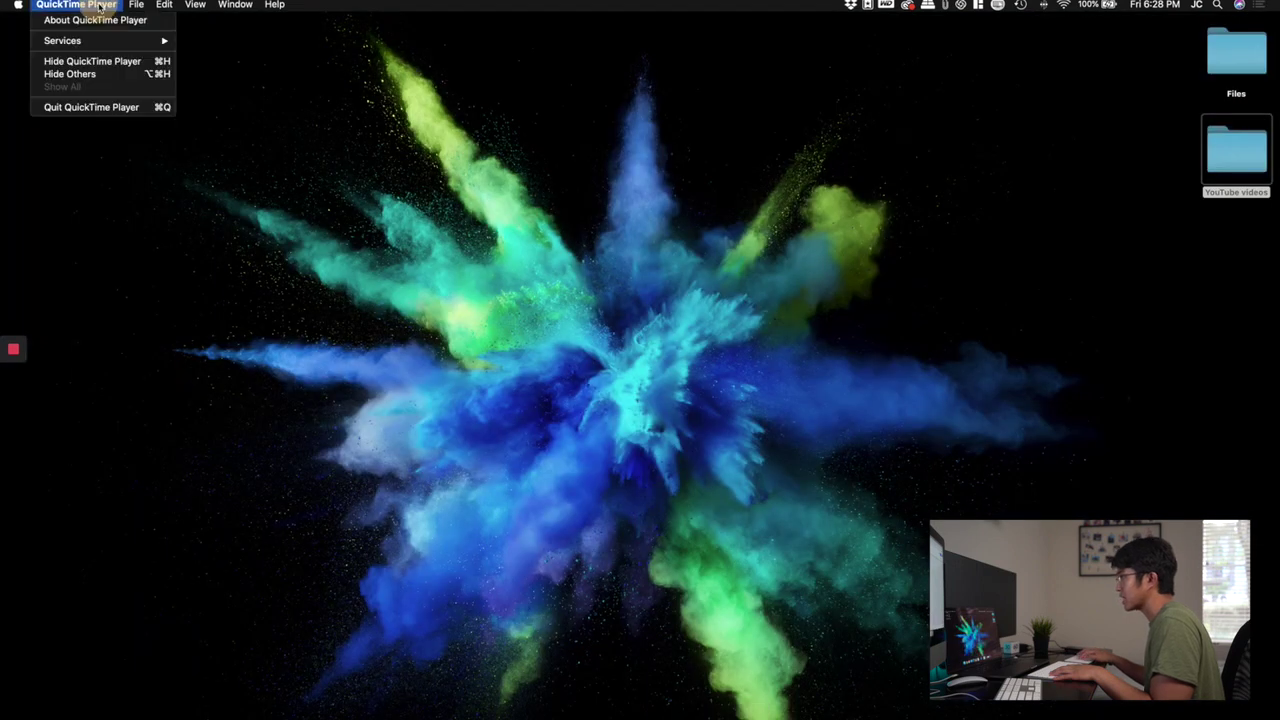
mouse_move(133, 5)
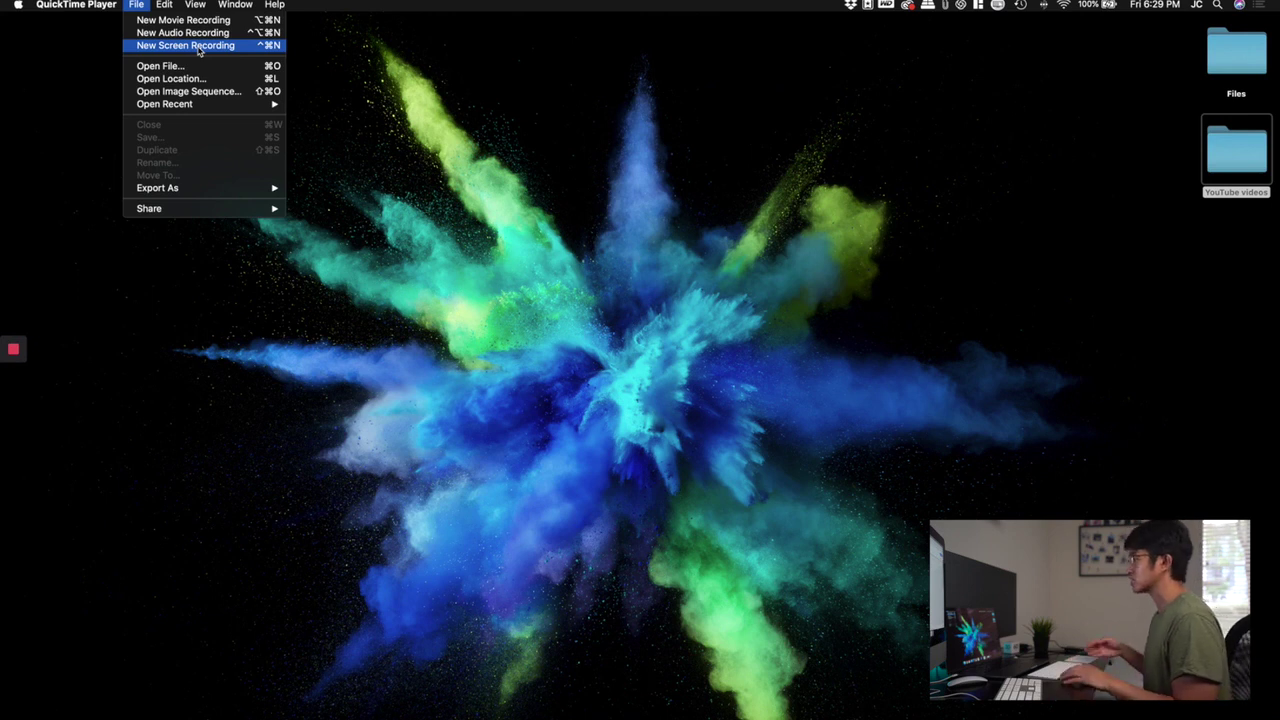
click(199, 47)
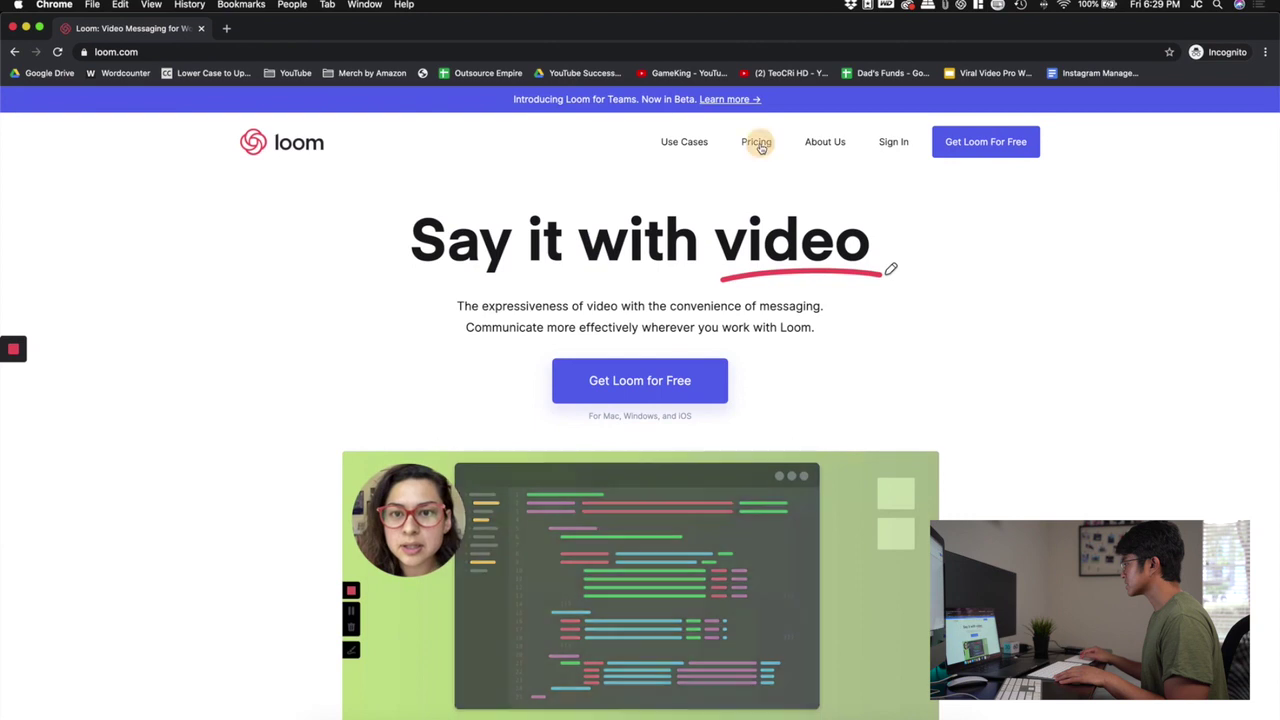
Step: Return to the Loom site in Chrome and look over its pricing page
click(756, 147)
scroll(444, 368, down, 1)
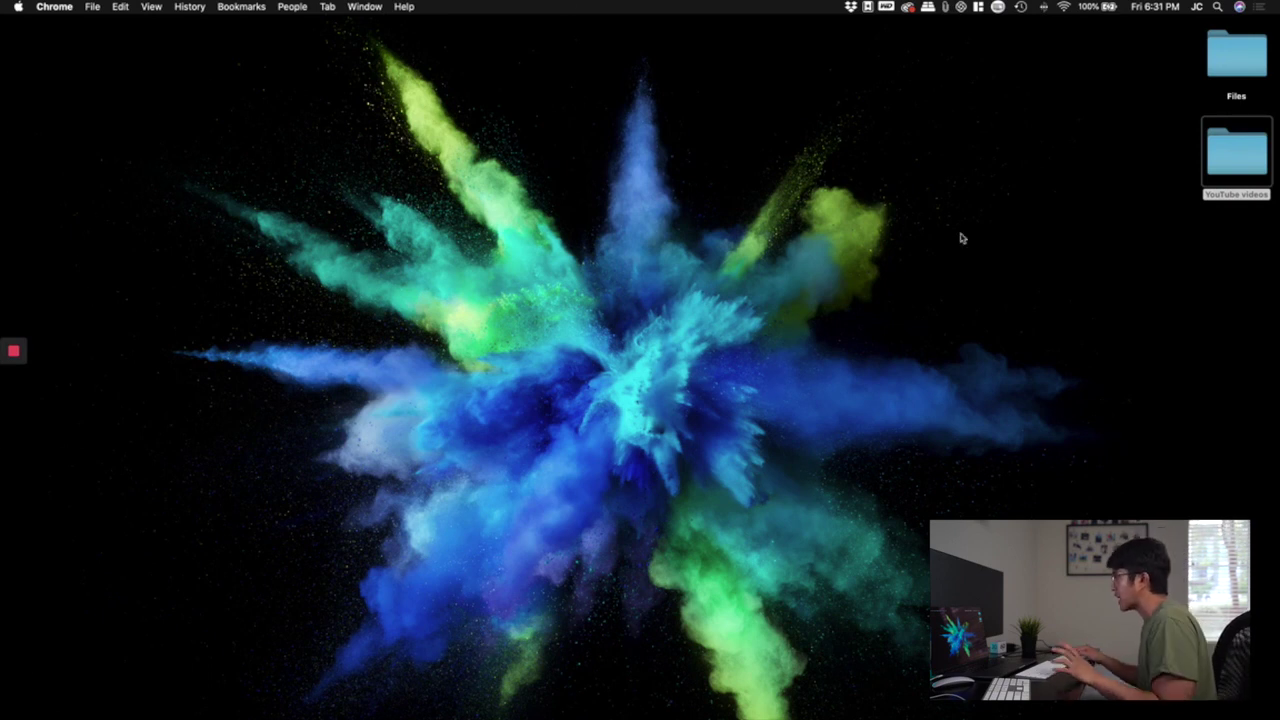
Step: Select the Files and YouTube videos folders on the desktop and capture a screenshot of the area around them
drag(1170, 42, 1268, 232)
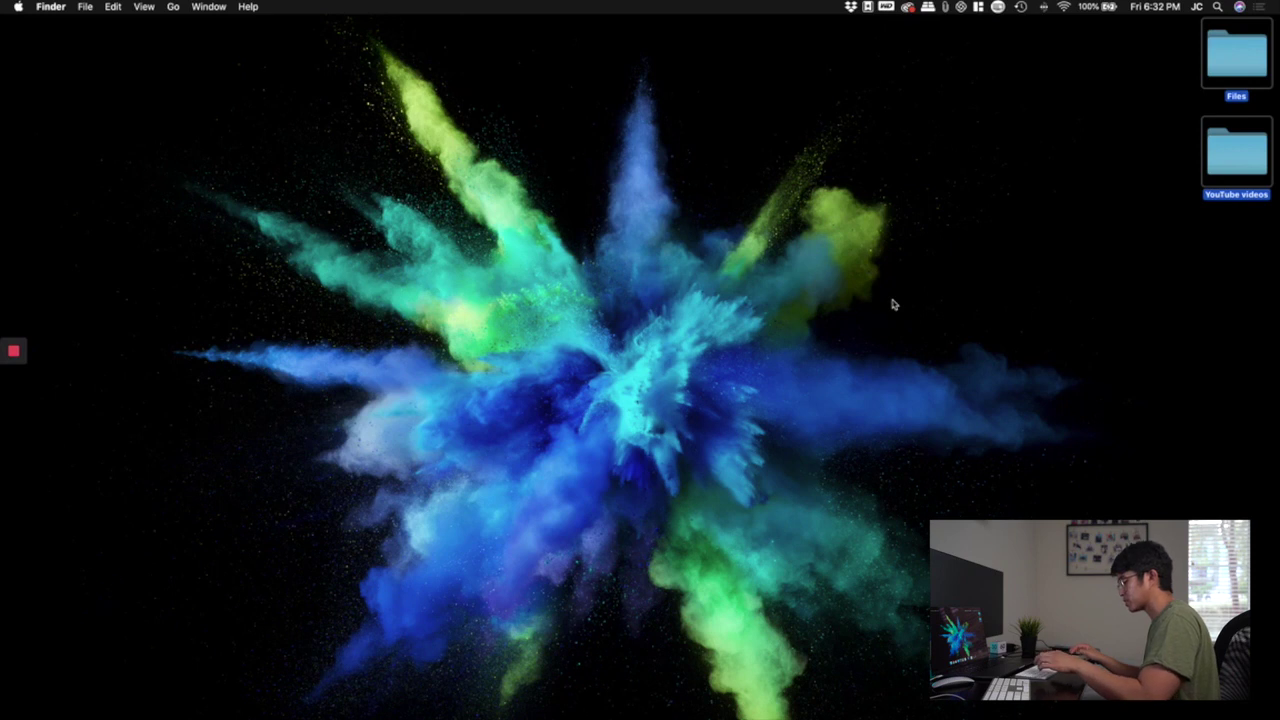
key(super+shift+4)
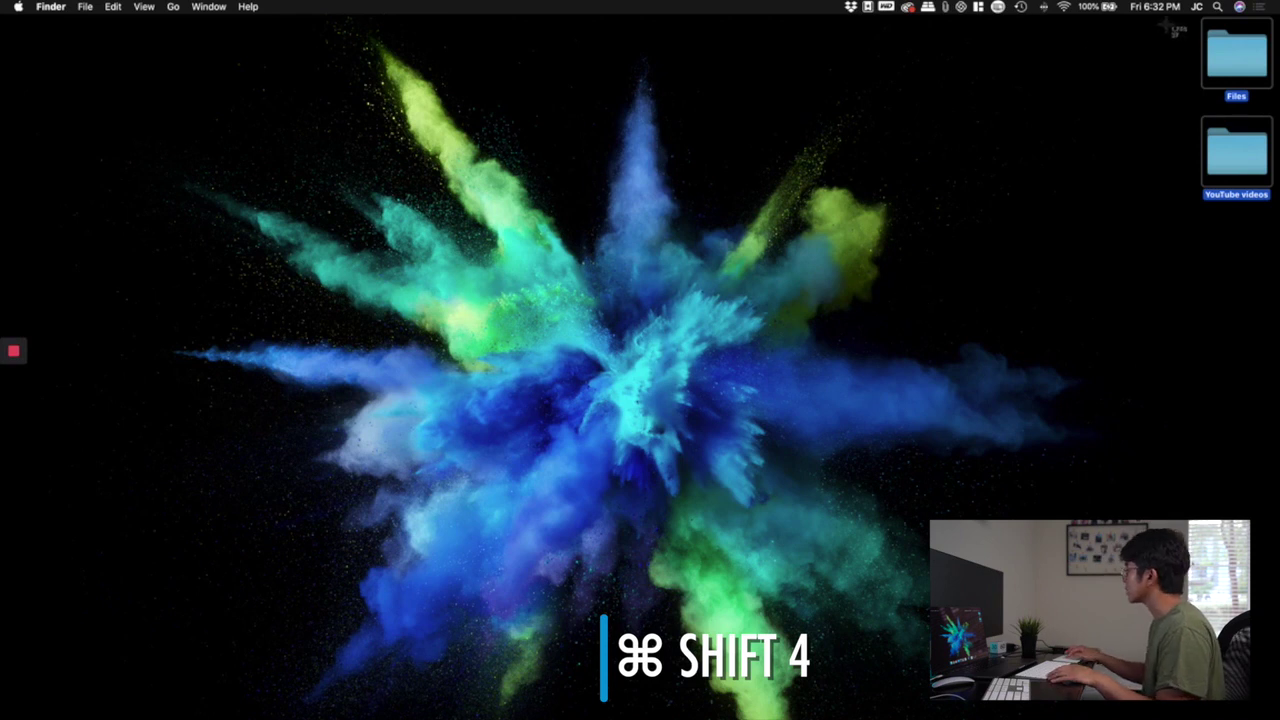
drag(1166, 20, 1271, 176)
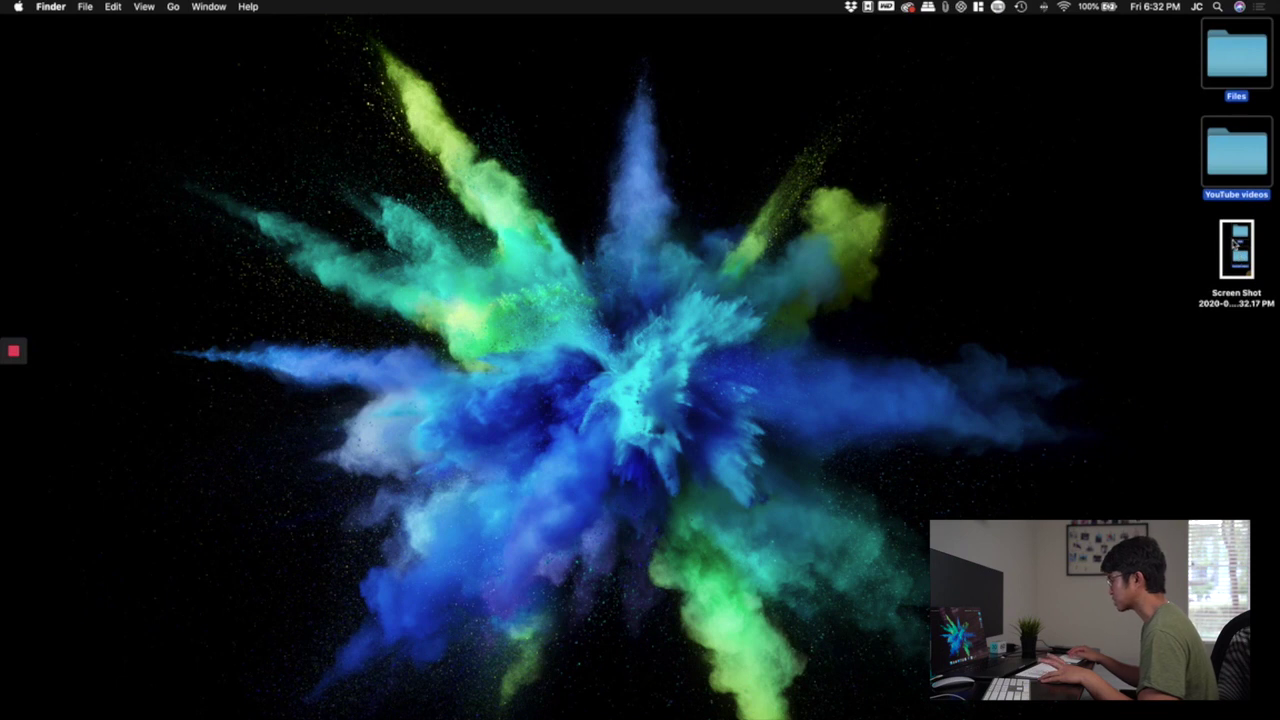
Step: Open the new desktop screenshot in Preview to check it, and close it again
click(1234, 246)
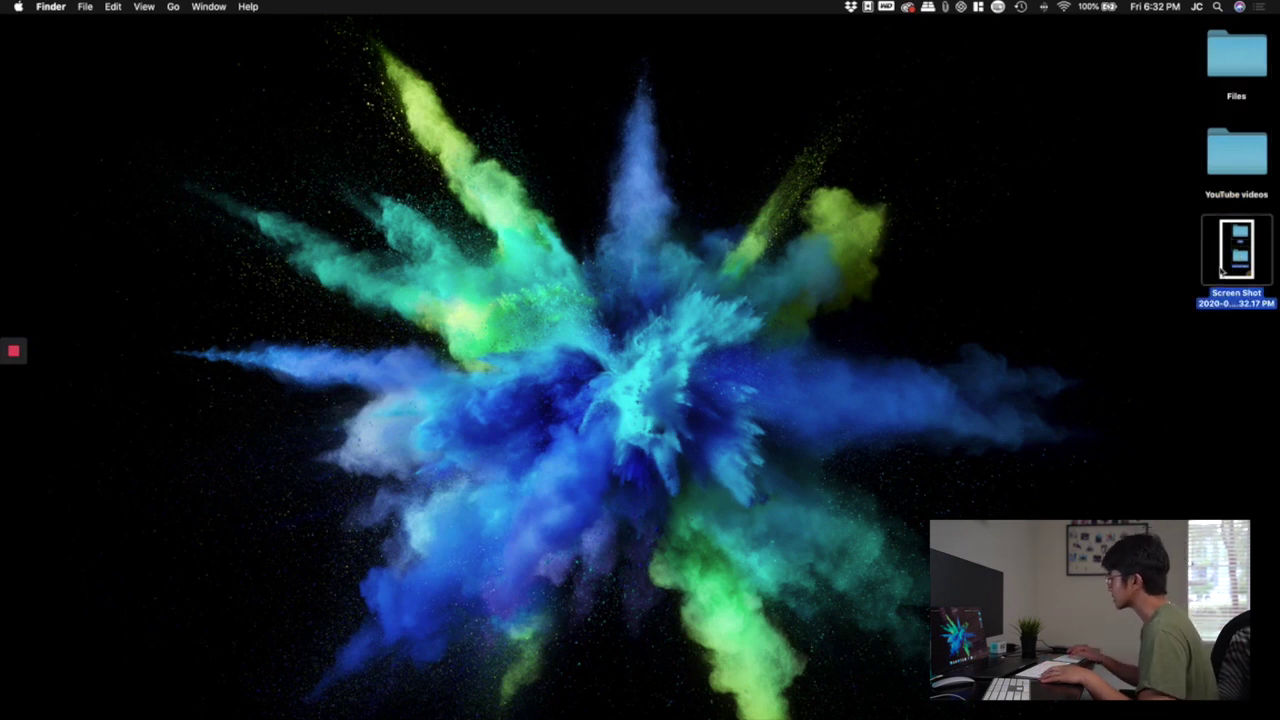
double_click(1225, 264)
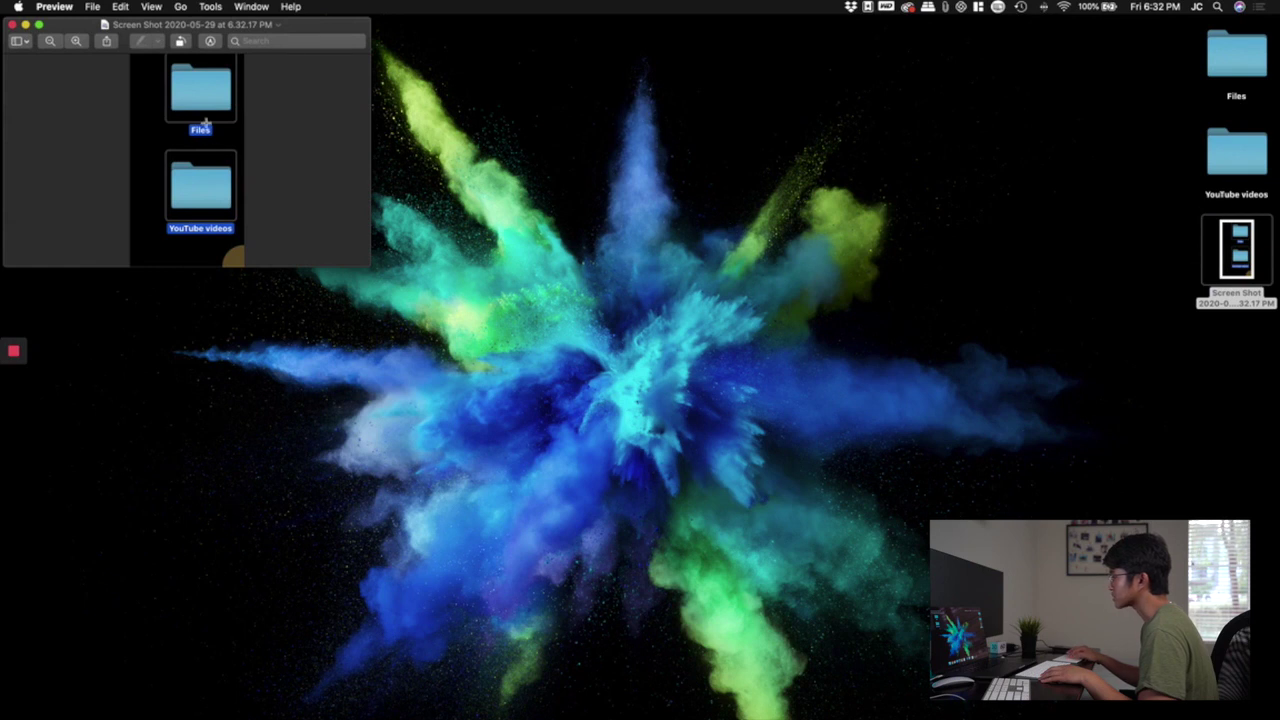
key(super+w)
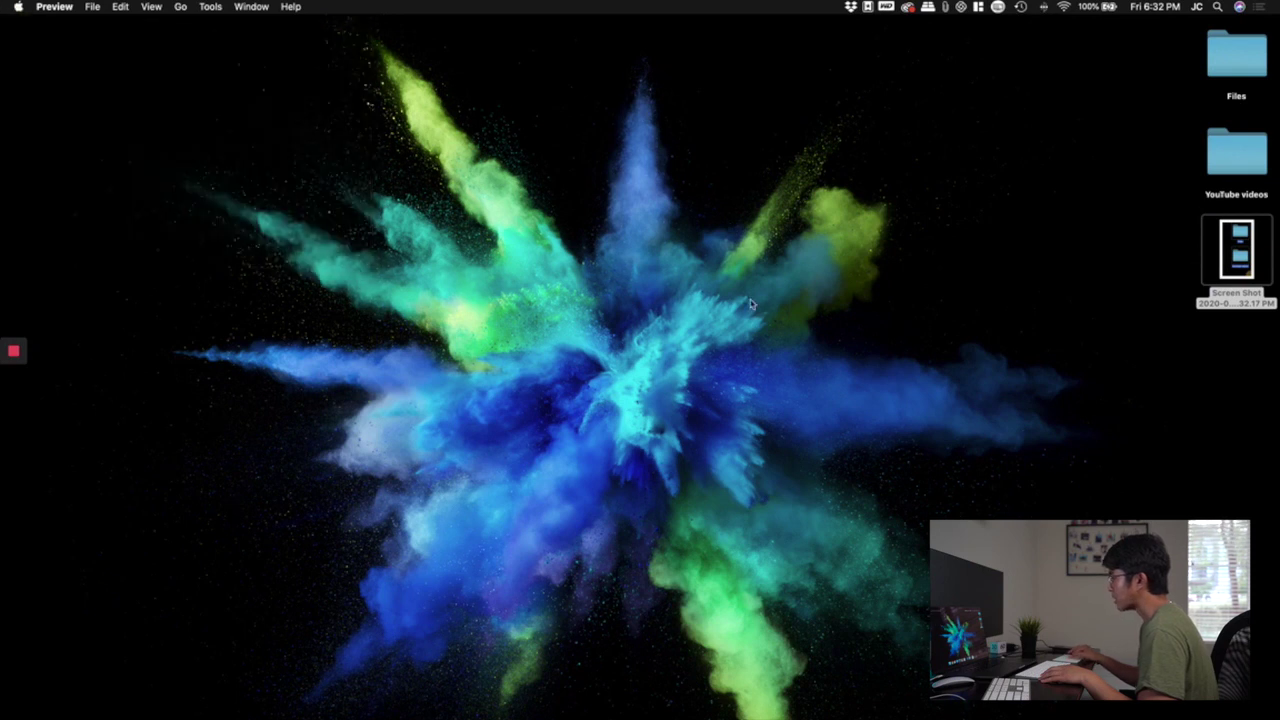
Step: Copy the desktop screenshot into the B Roll Folder of Final Cut Pro X Class Project on the Samsung_T5 drive
click(1245, 276)
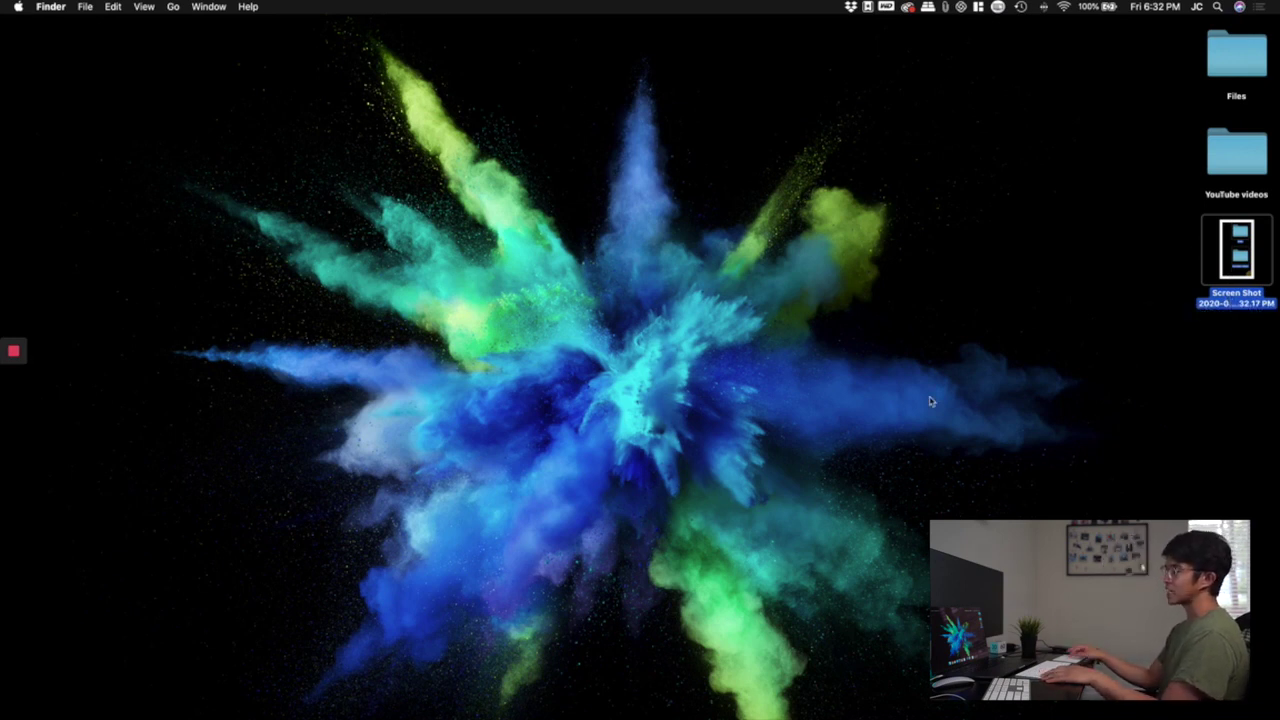
drag(1247, 268, 965, 303)
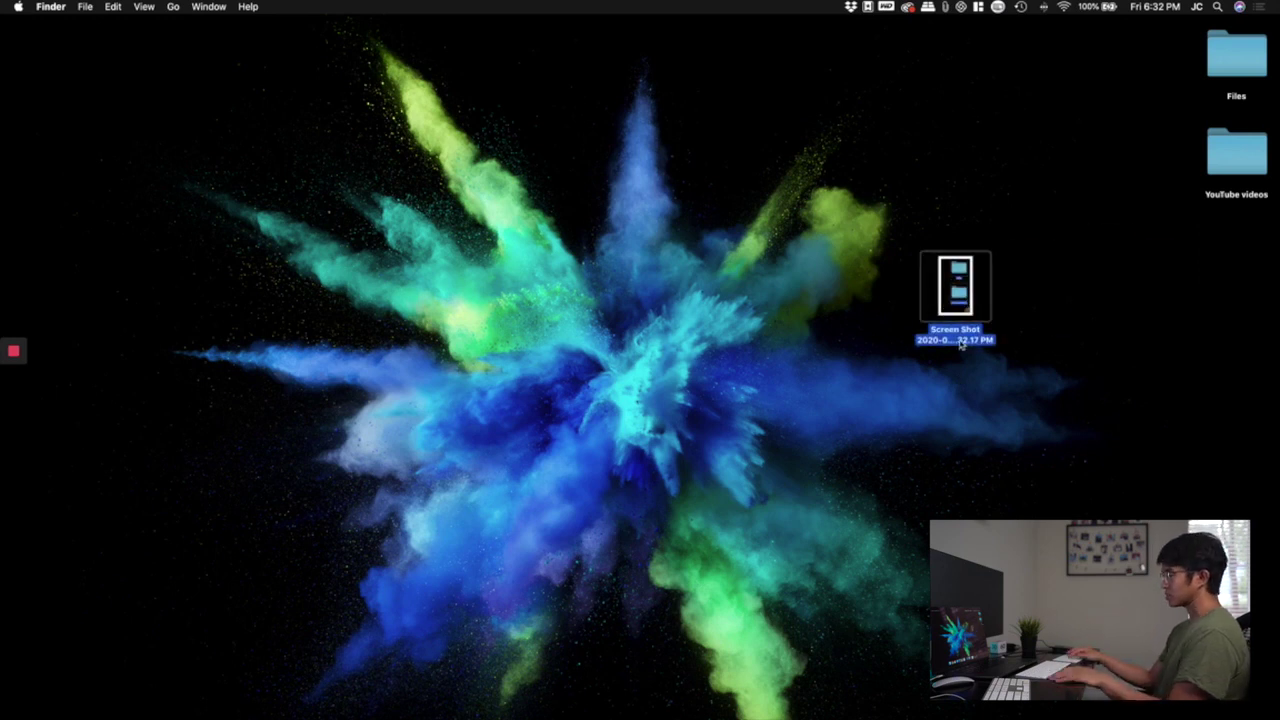
click(434, 683)
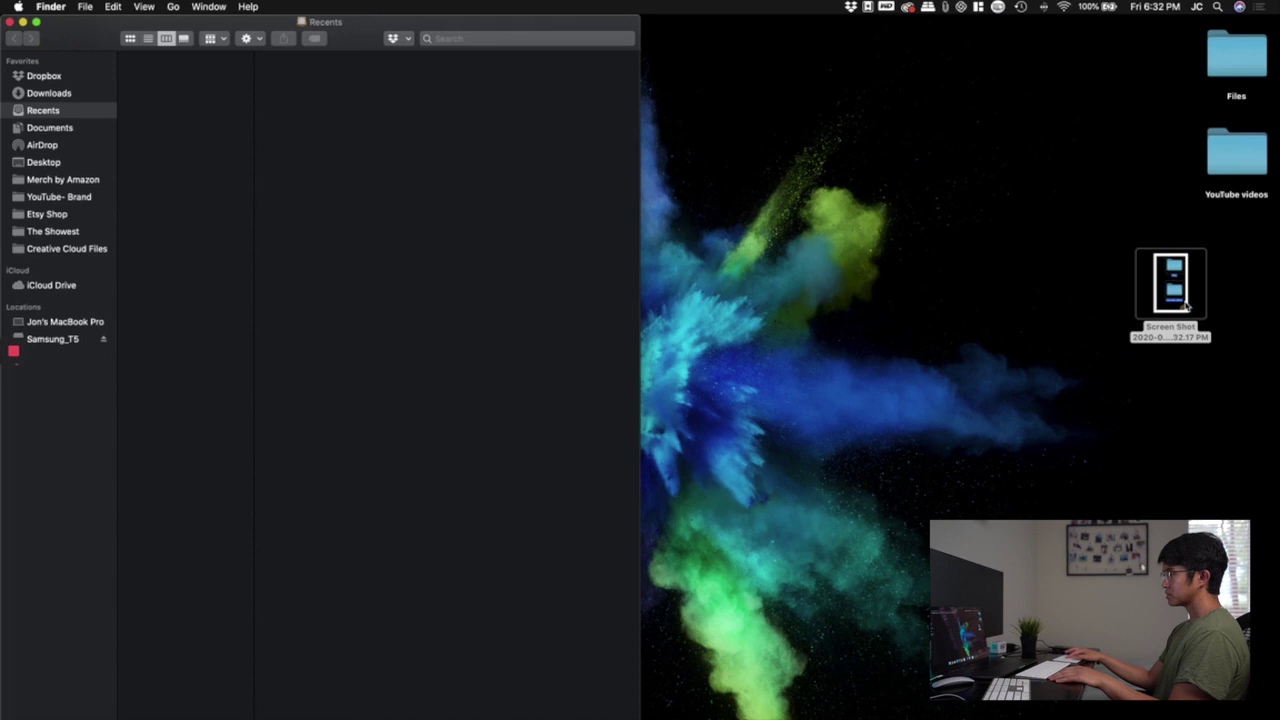
click(70, 340)
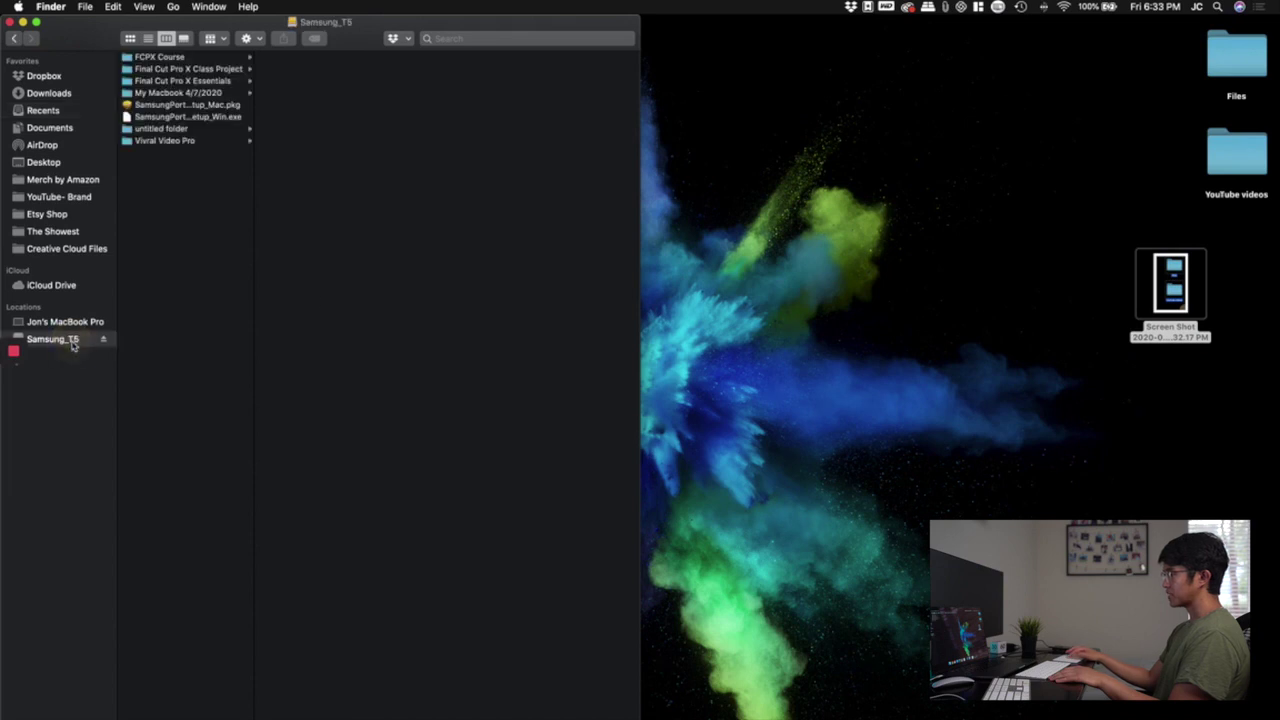
click(224, 81)
click(227, 70)
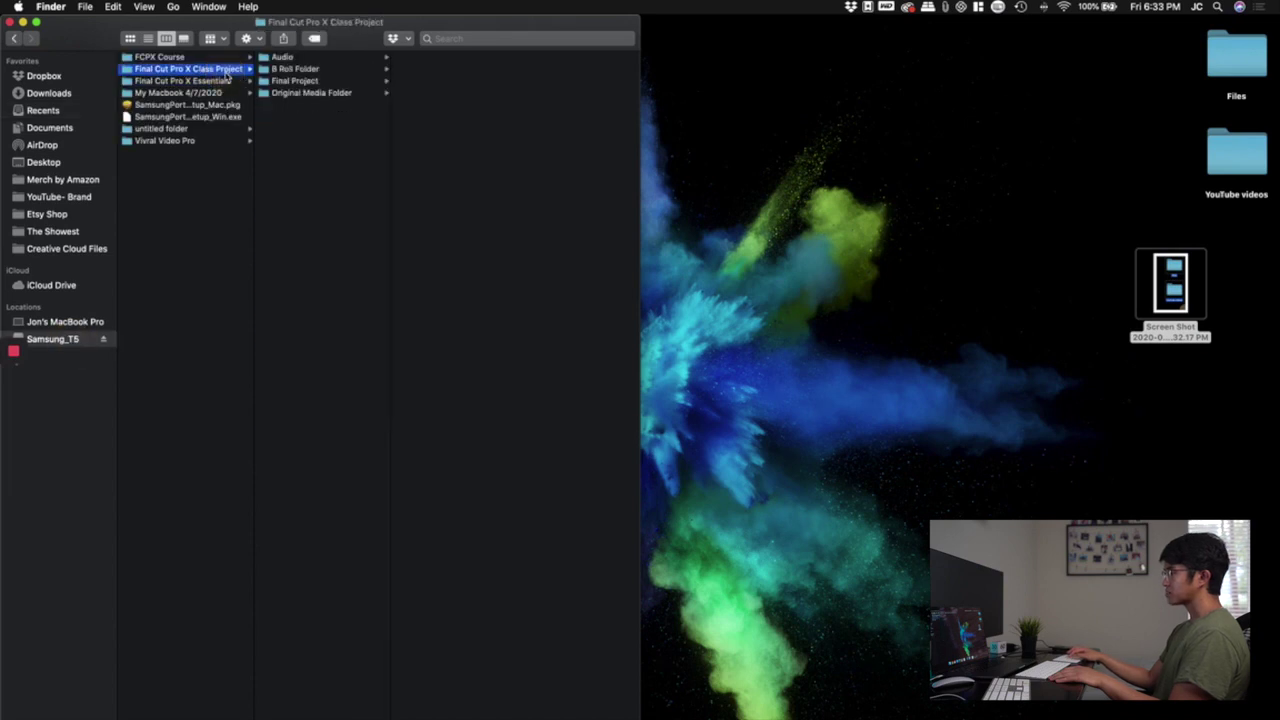
click(295, 68)
drag(1172, 285, 460, 216)
Step: Rename the screenshot copy in the B Roll Folder as Folders
click(465, 57)
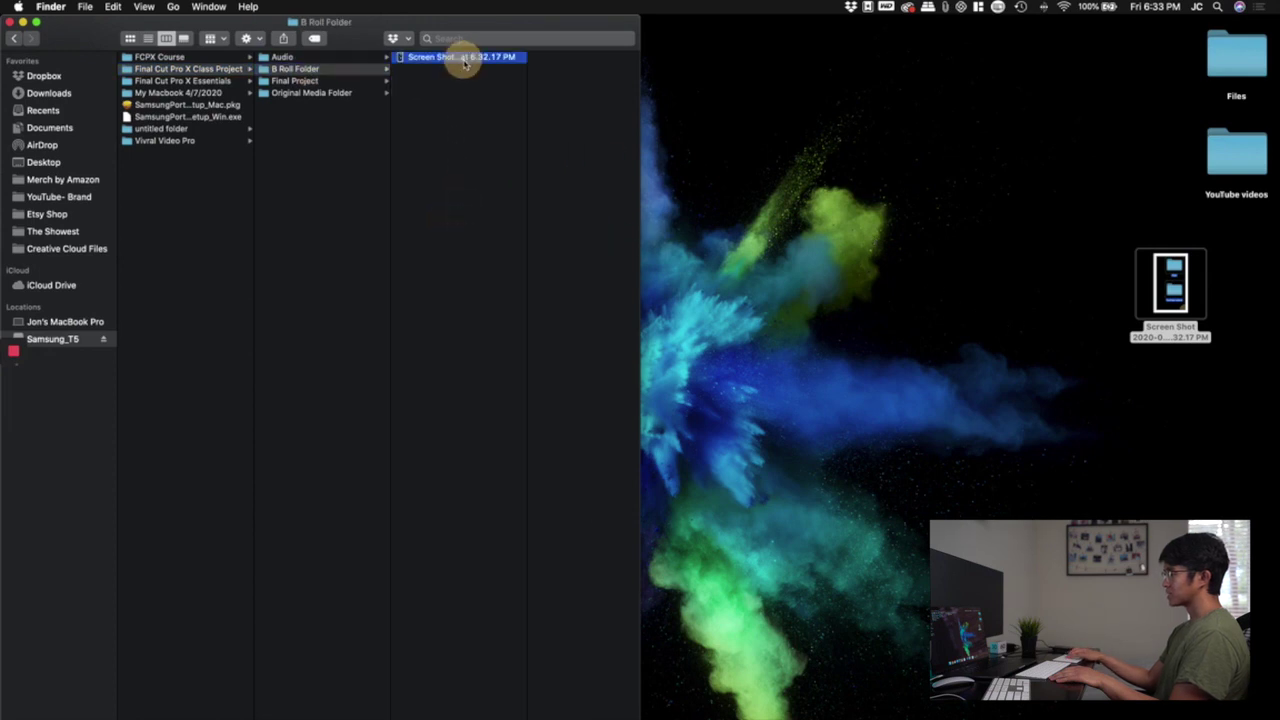
right_click(465, 58)
click(494, 132)
text(Folders)
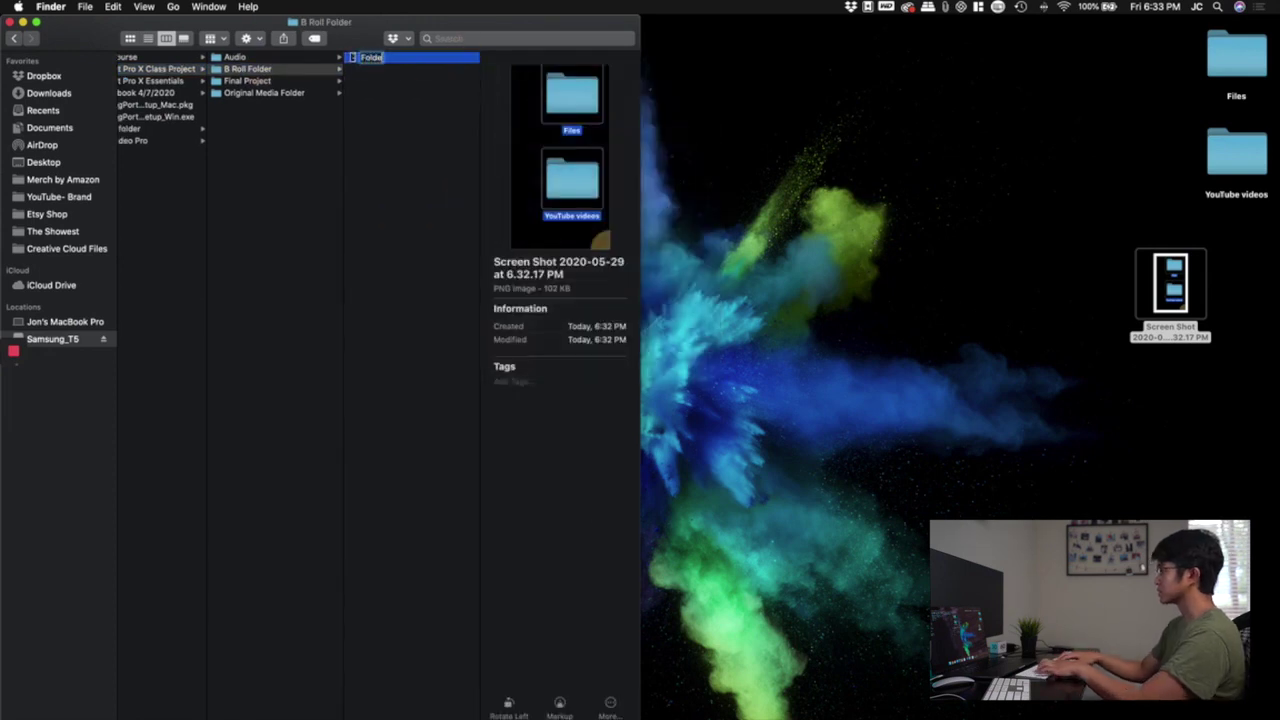
key(Return)
Step: Move the original screenshot on the desktop to the Trash and close the Finder window
click(1186, 290)
right_click(1186, 290)
click(960, 326)
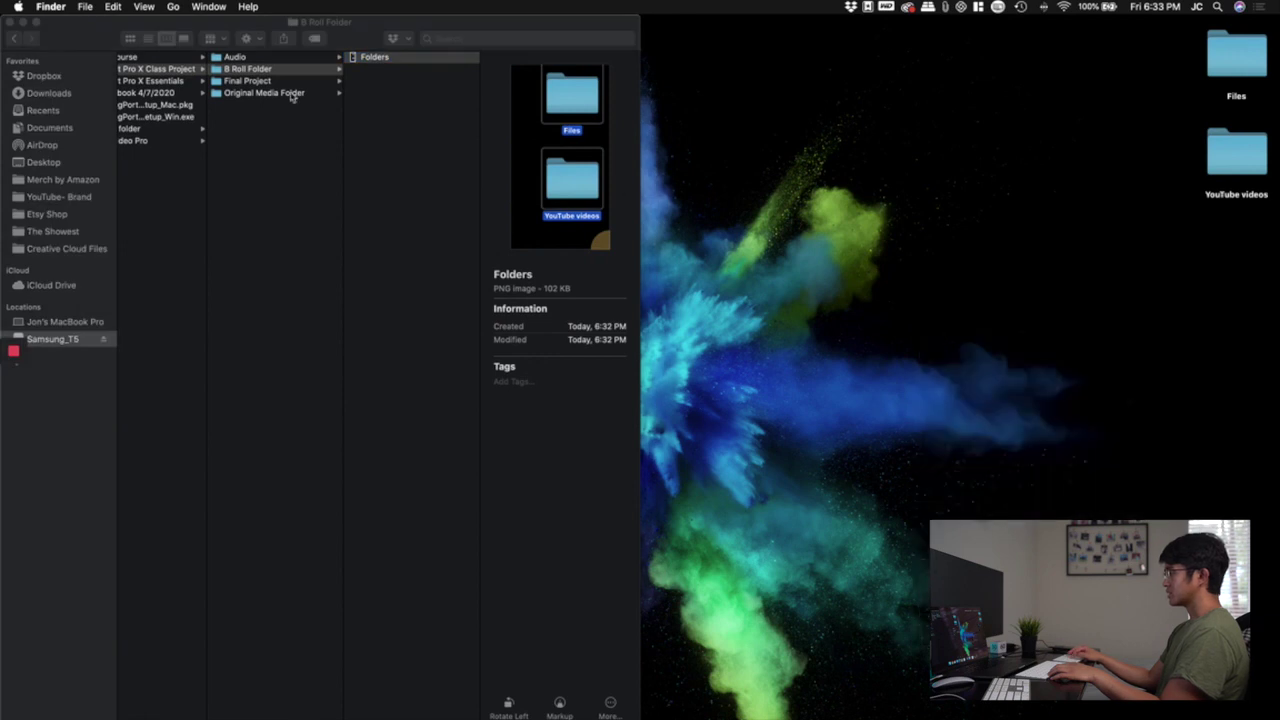
key(super+w)
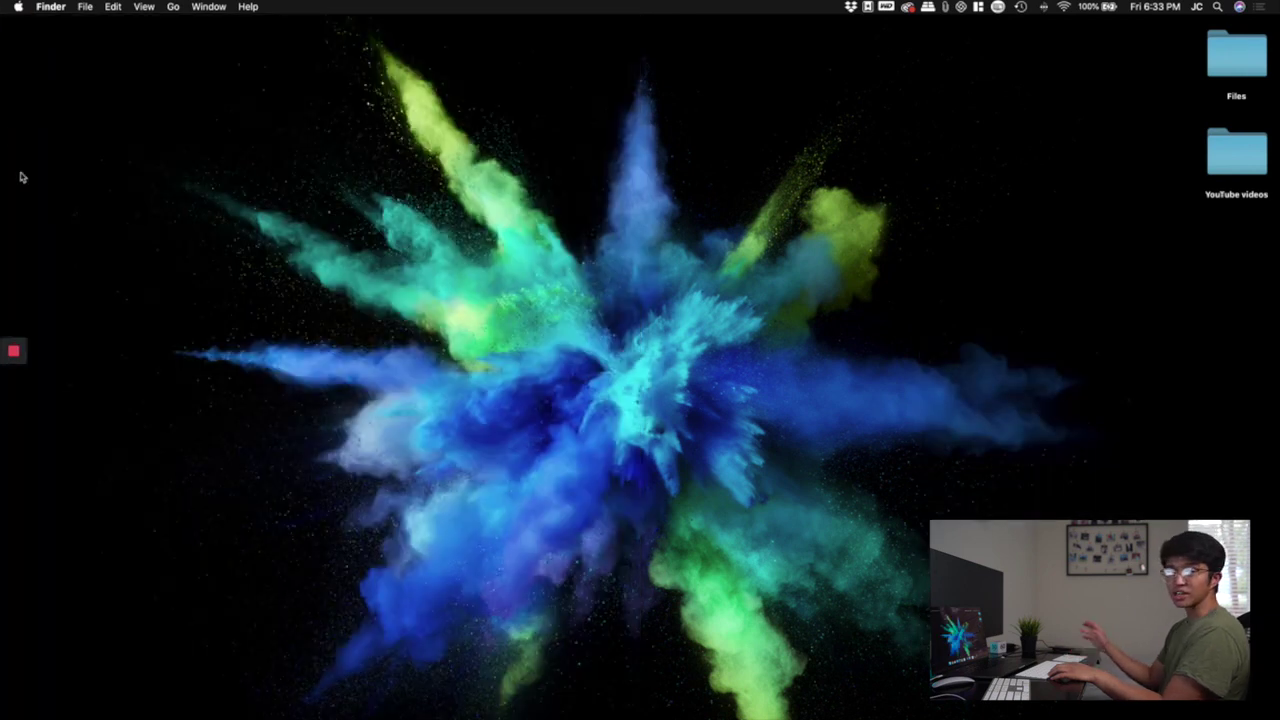
drag(3, 45, 117, 103)
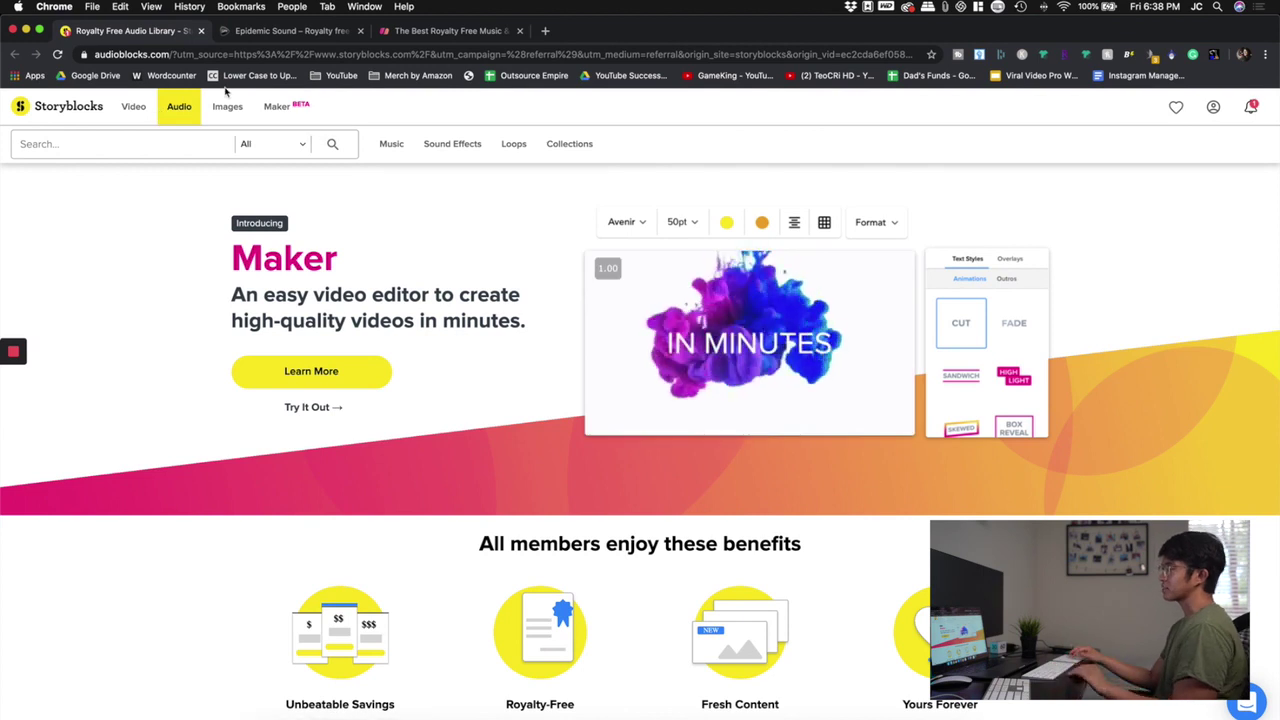
Step: In Chrome, browse the Storyblocks audio library's sound effects and preview Fast Strong Wind Whooshes
click(258, 31)
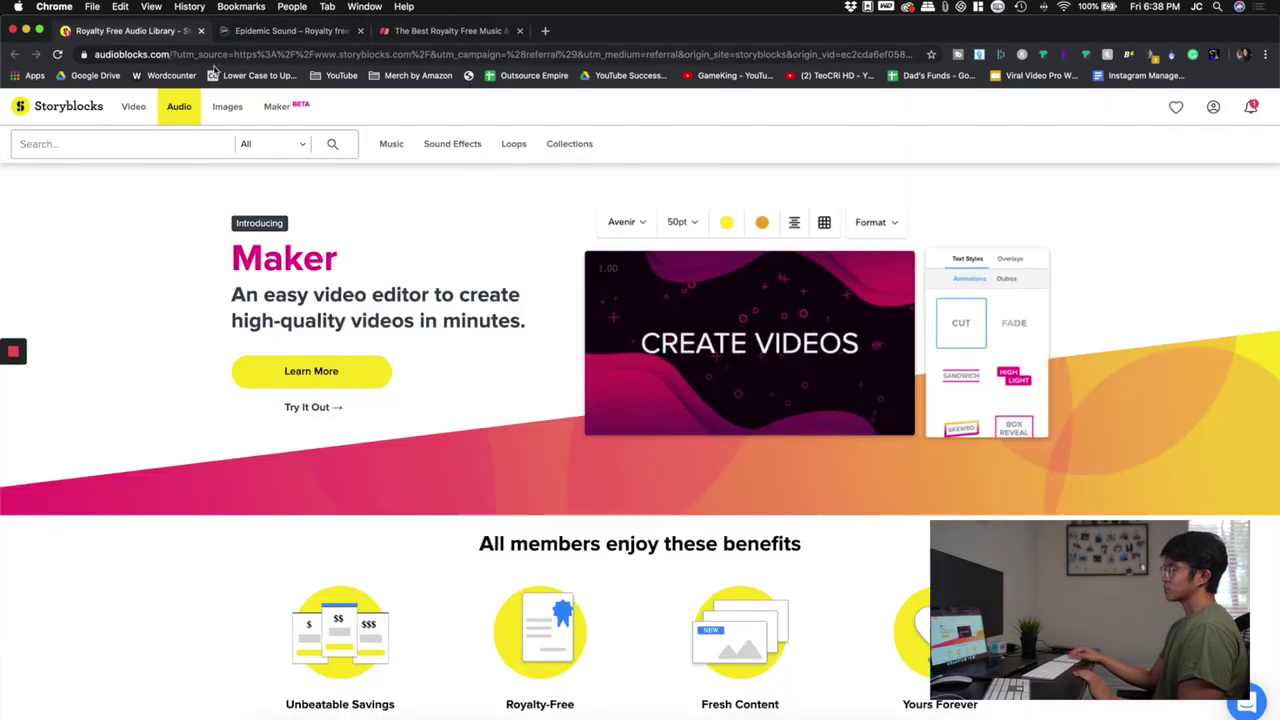
click(135, 31)
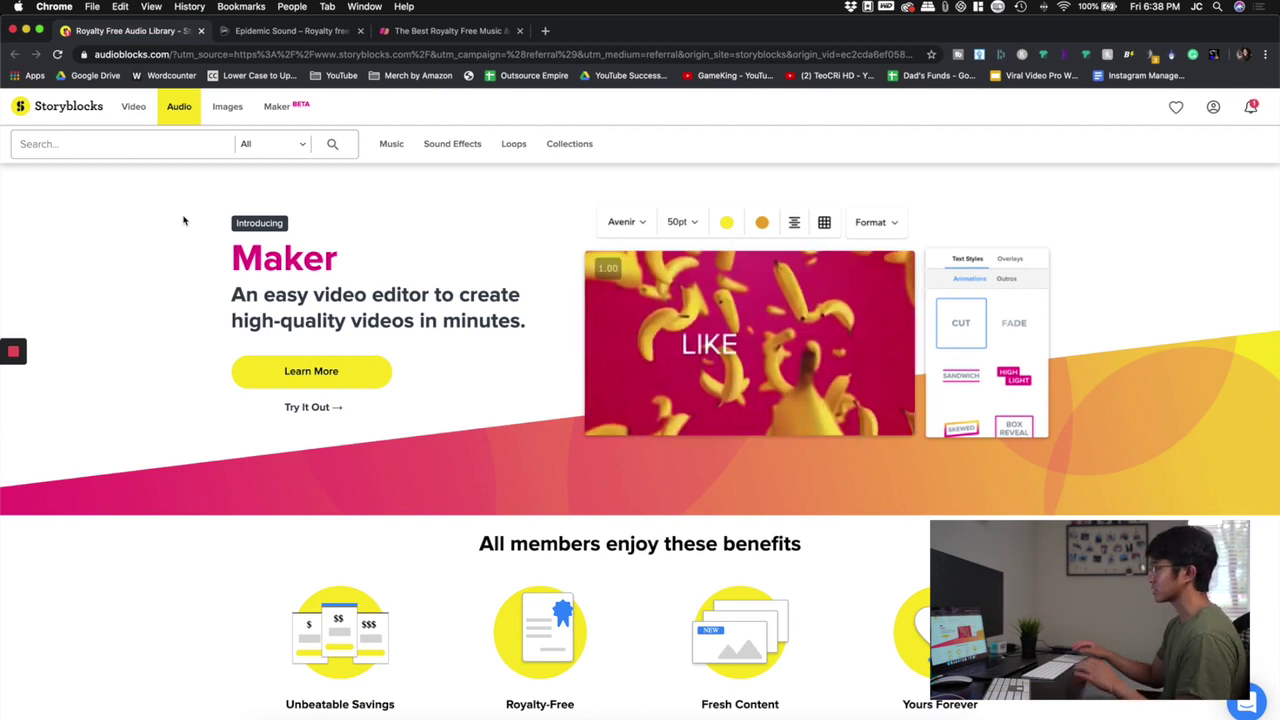
mouse_move(384, 147)
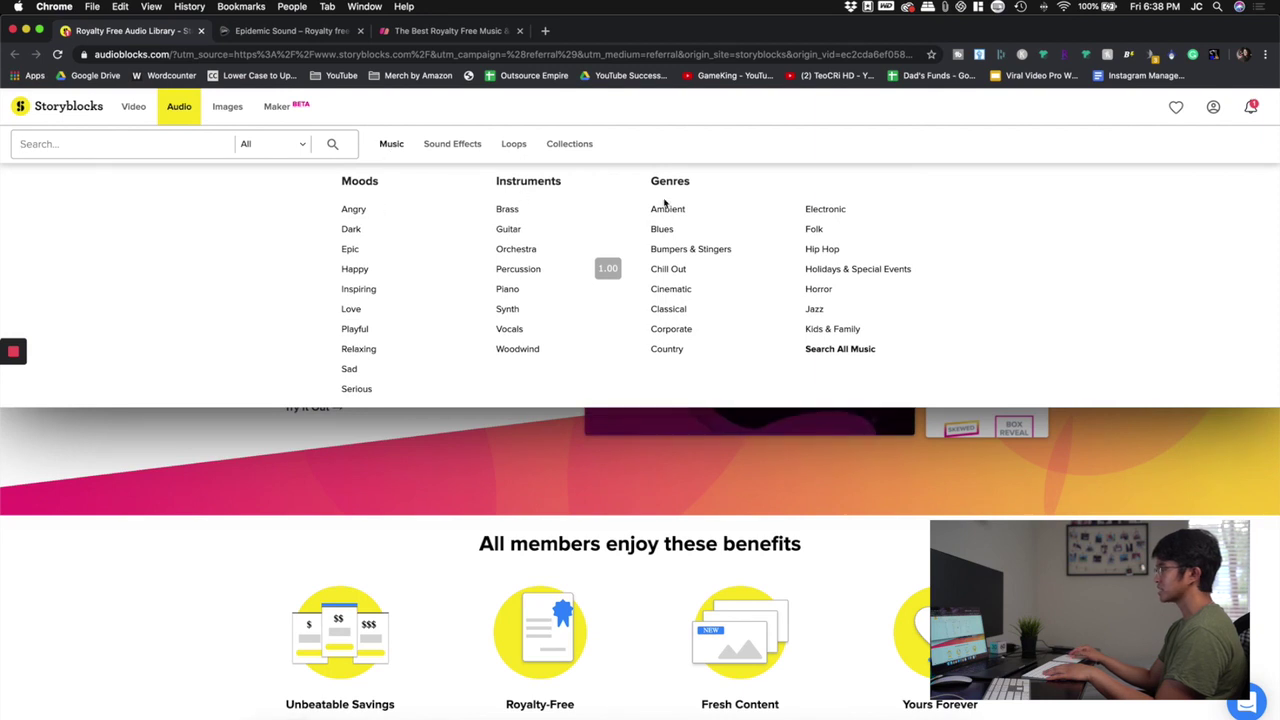
click(446, 145)
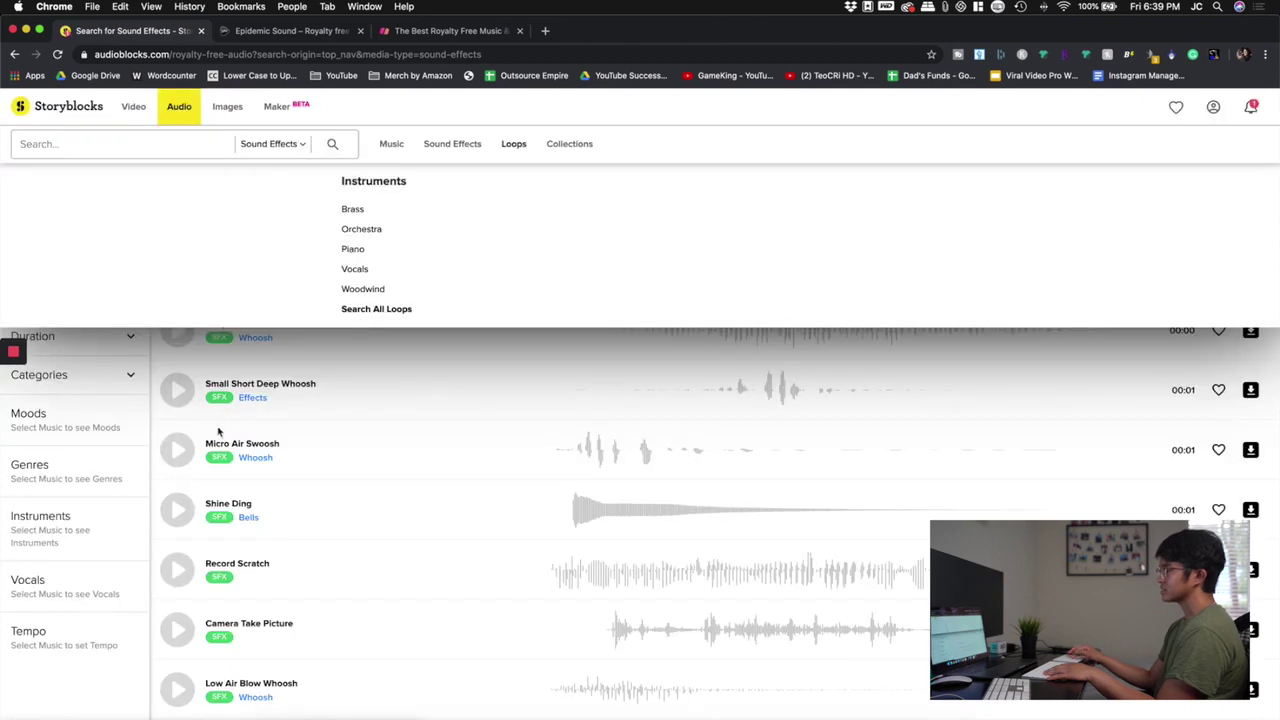
click(181, 271)
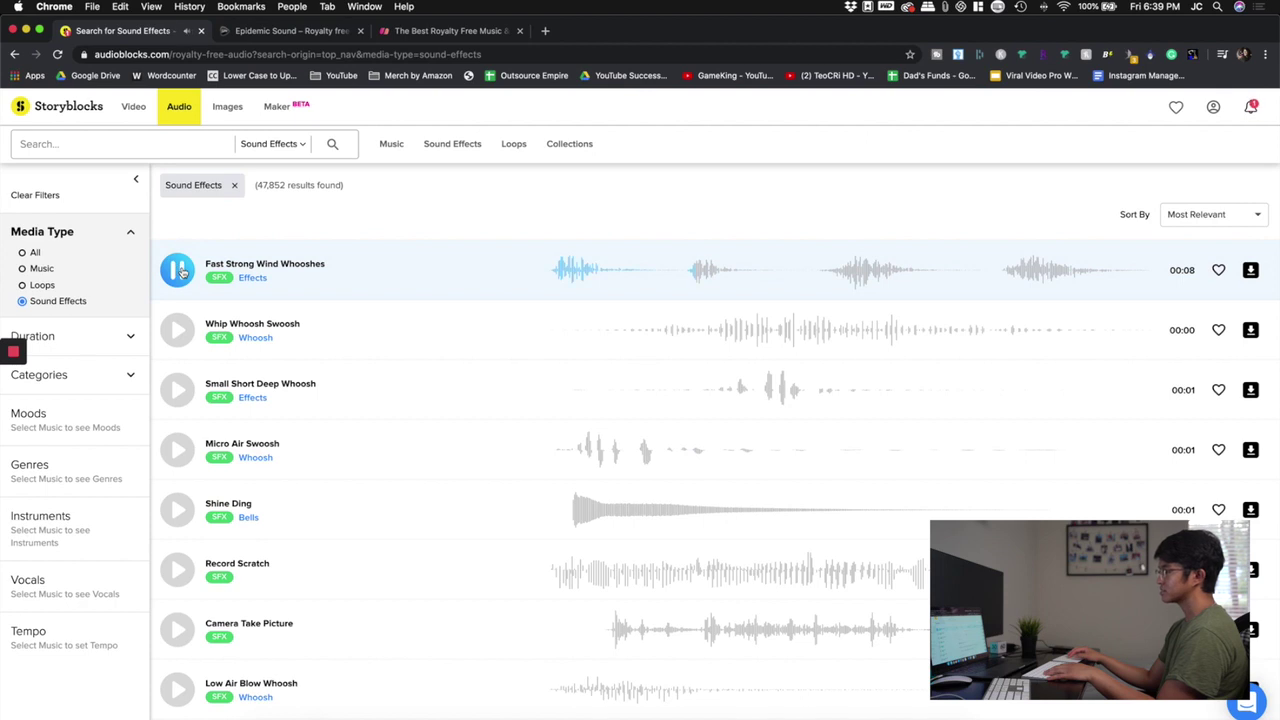
click(181, 271)
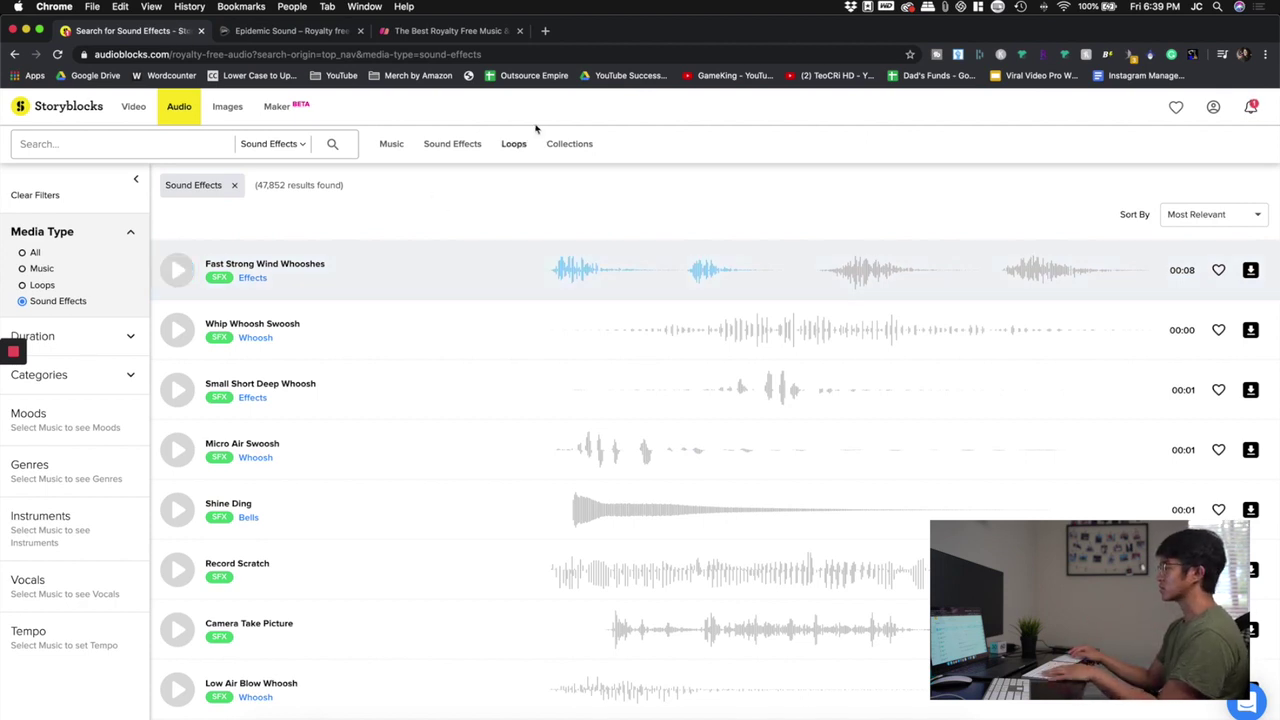
Step: Show the Storyblocks music tracks and dismiss the recommendation survey
click(391, 145)
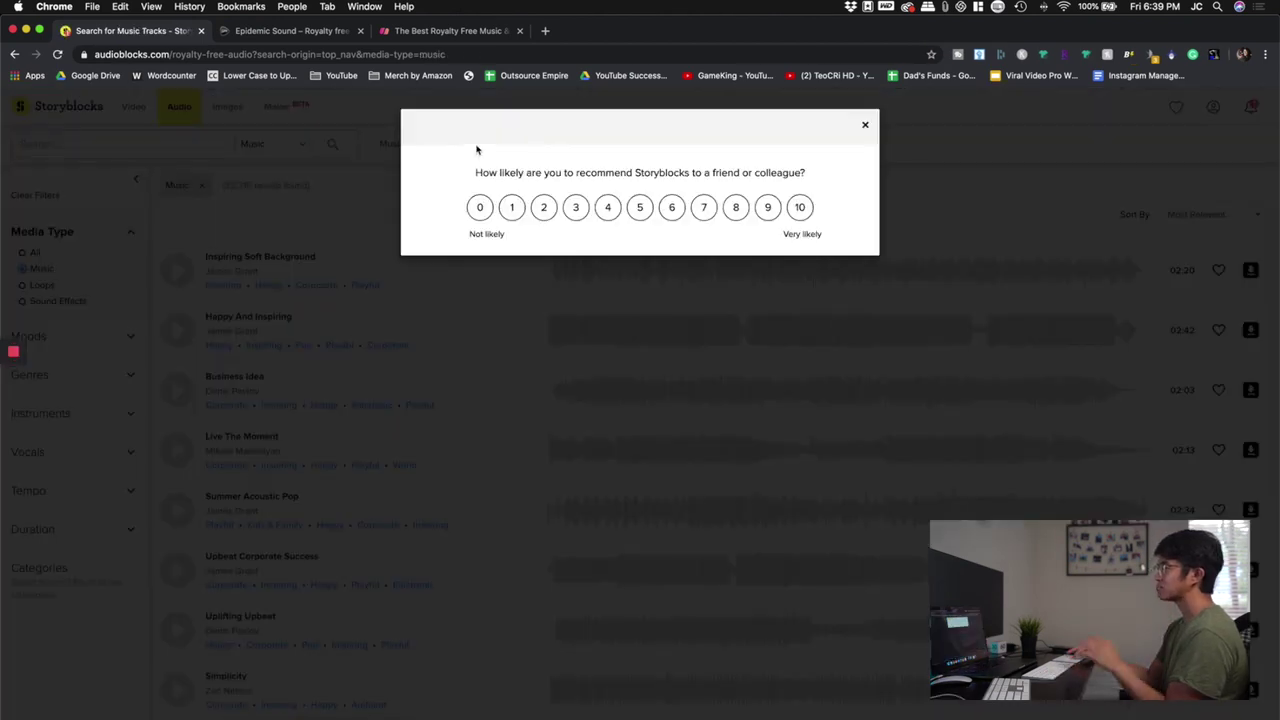
click(866, 126)
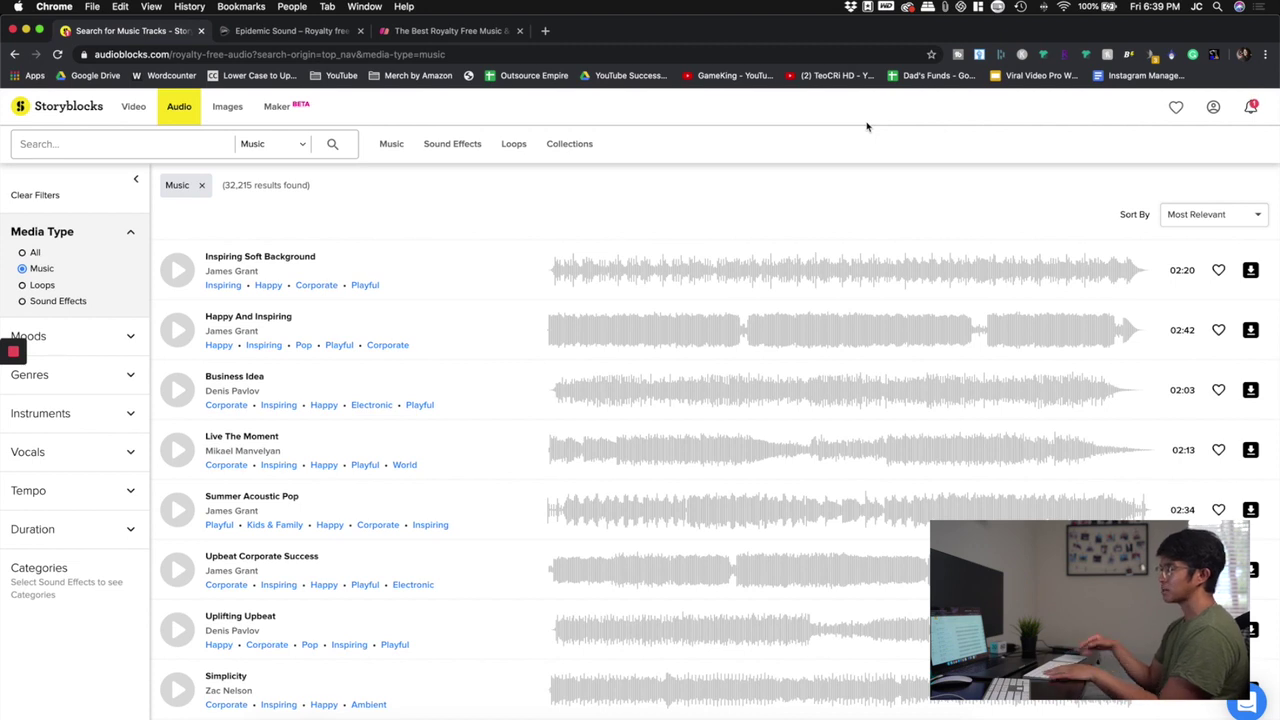
Step: Open the Storyblocks account's download history and sort it by download date, newest first
mouse_move(1213, 106)
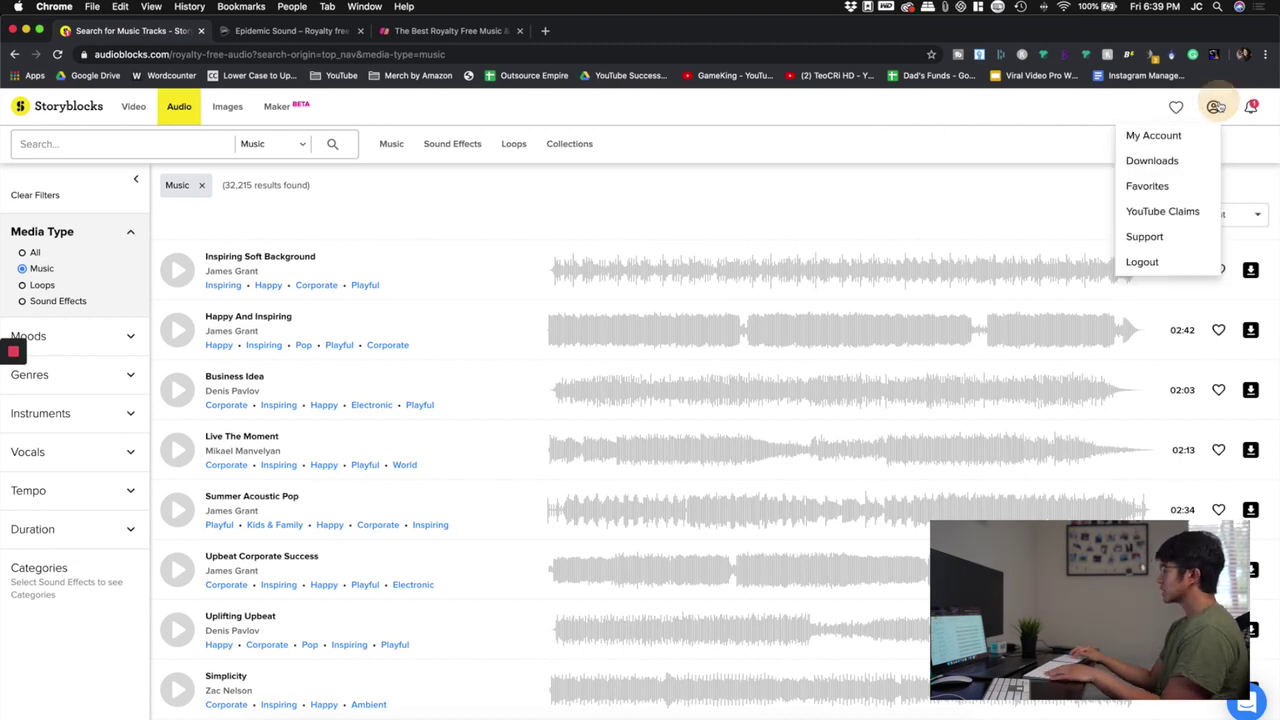
click(1173, 157)
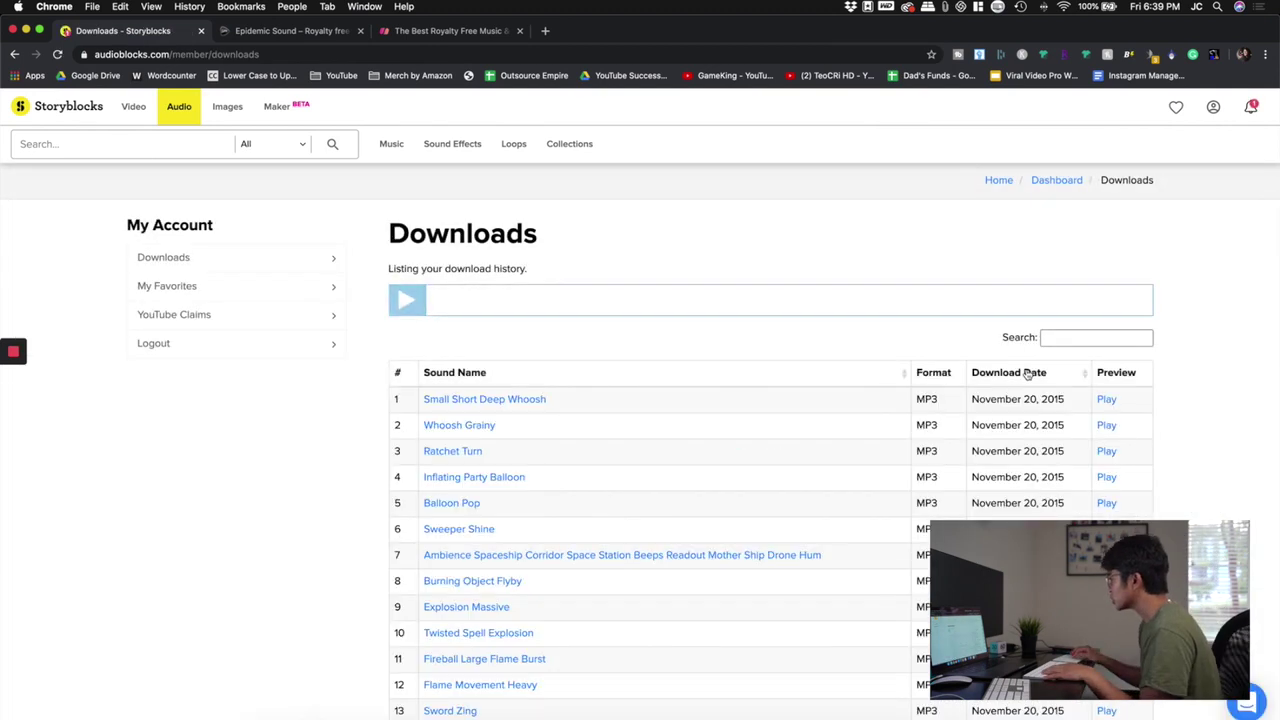
click(1027, 373)
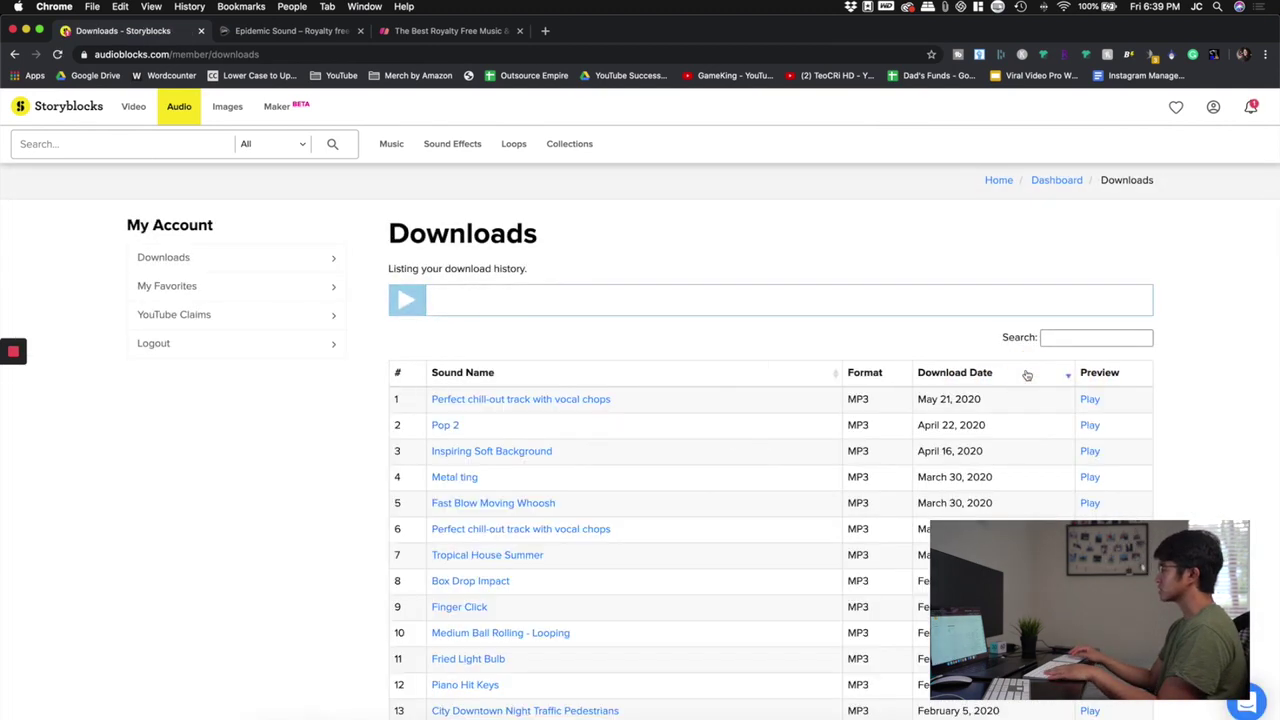
Step: Open Perfect chill-out track with vocal chops from the download history and download it as MP3
scroll(543, 500, down, 1)
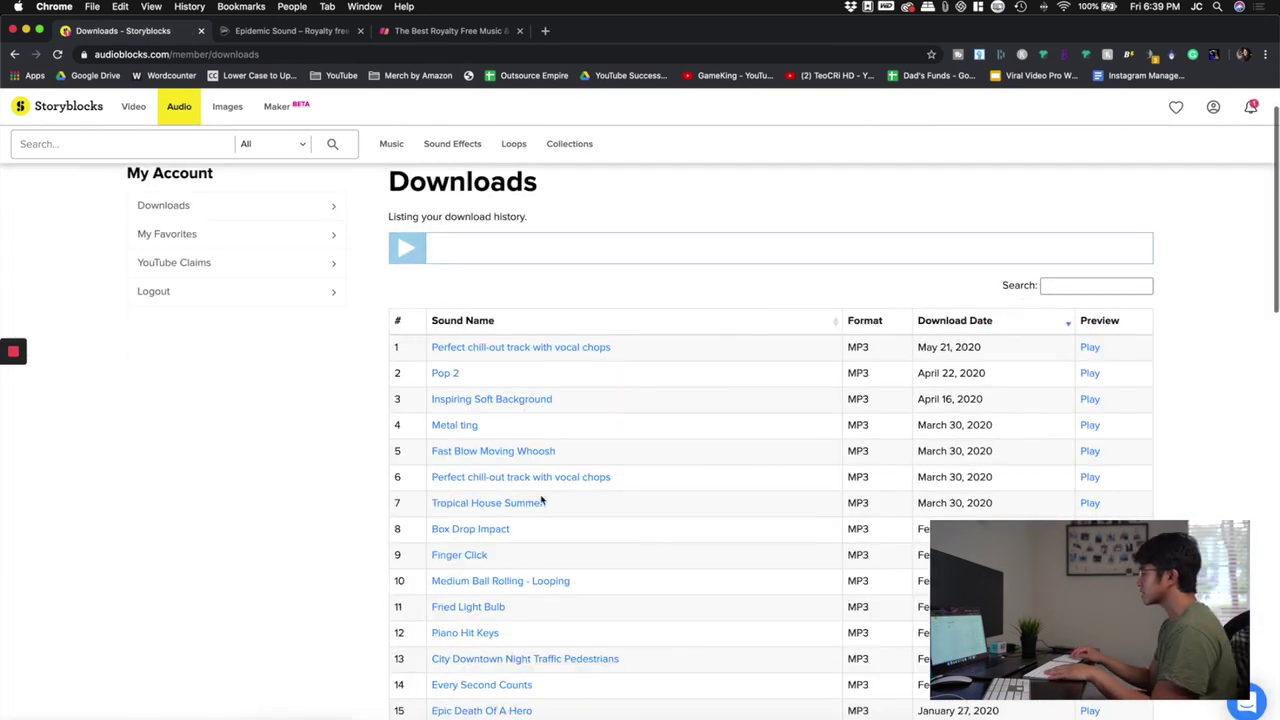
click(673, 477)
click(408, 250)
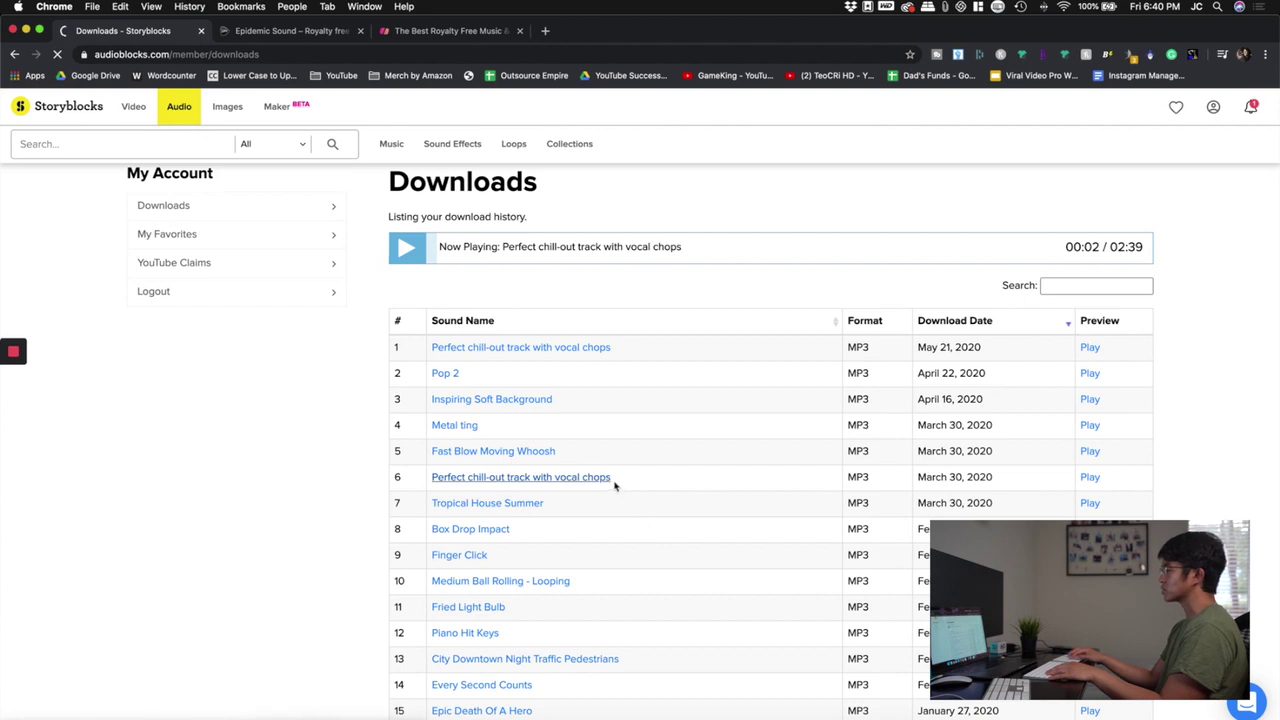
click(850, 275)
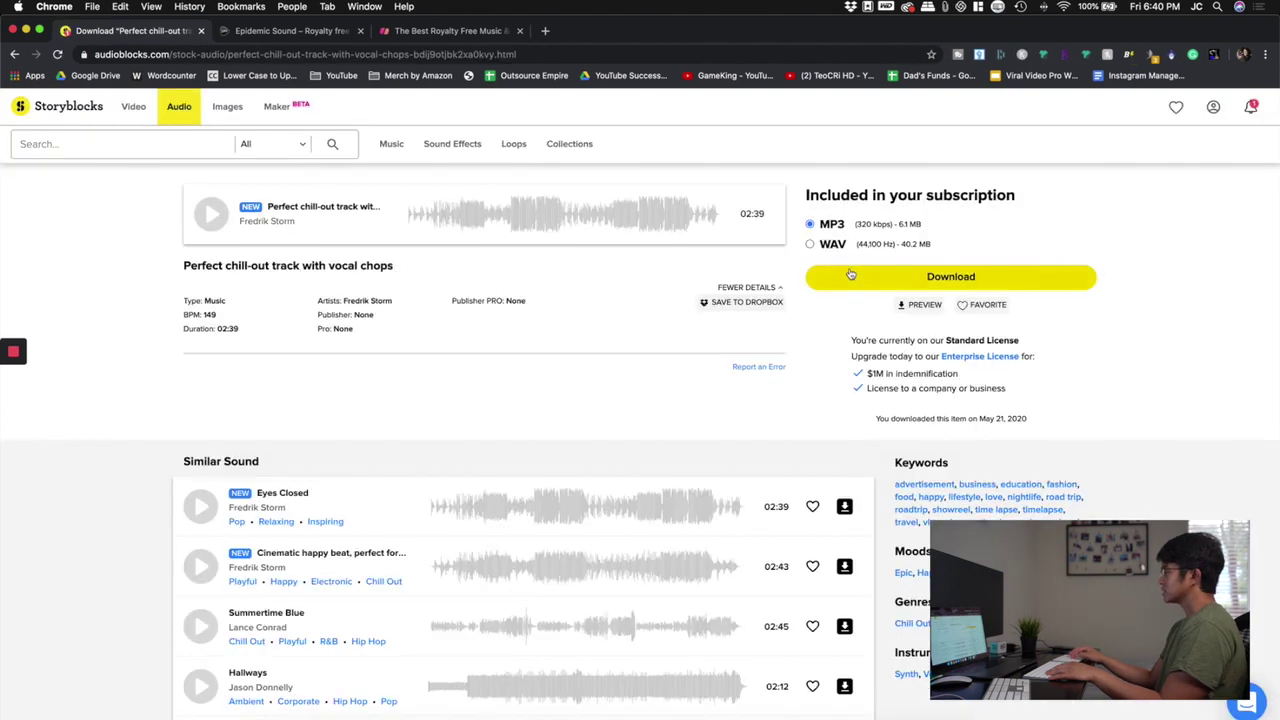
Step: Enter the track artist's first name in the Storyblocks audio search
click(175, 154)
text(fredrik)
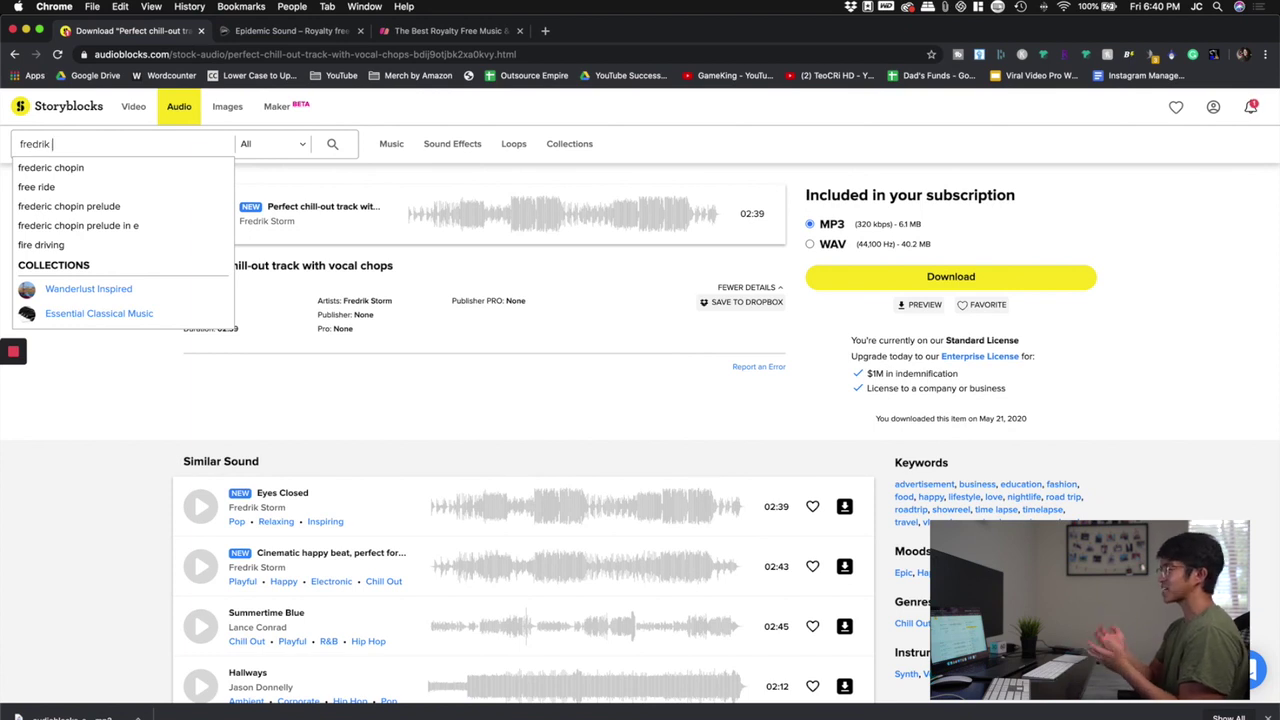
click(266, 225)
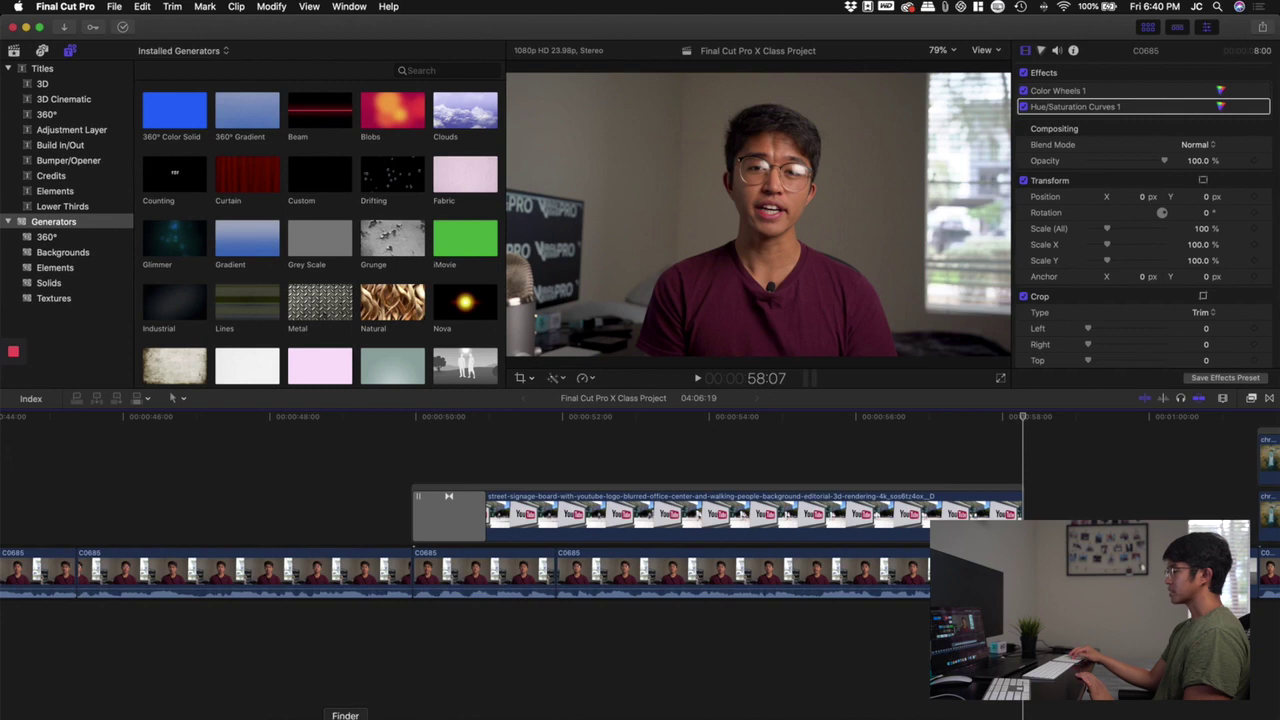
Step: In Finder, open the Final Cut Pro X Class Project's Audio folder on Samsung_T5 and add the eyes-closed-future-chill-track music to the Final Cut Pro timeline
click(345, 712)
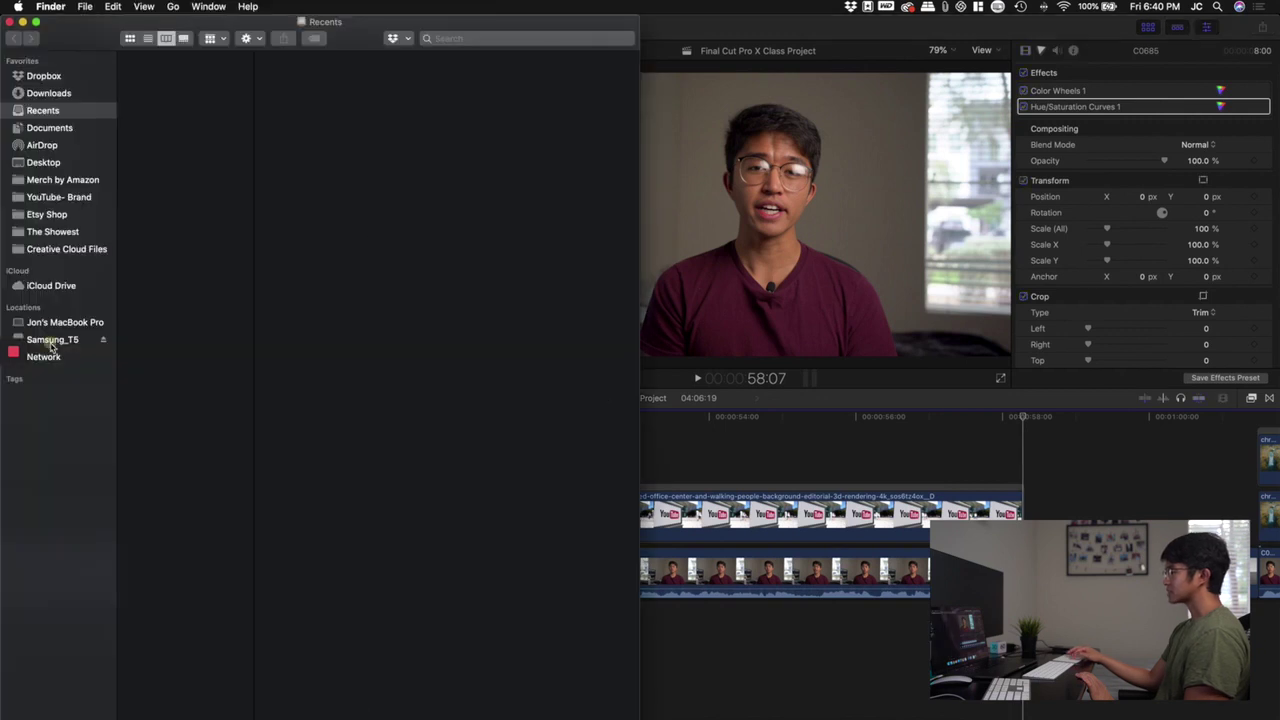
click(50, 341)
click(228, 70)
click(290, 57)
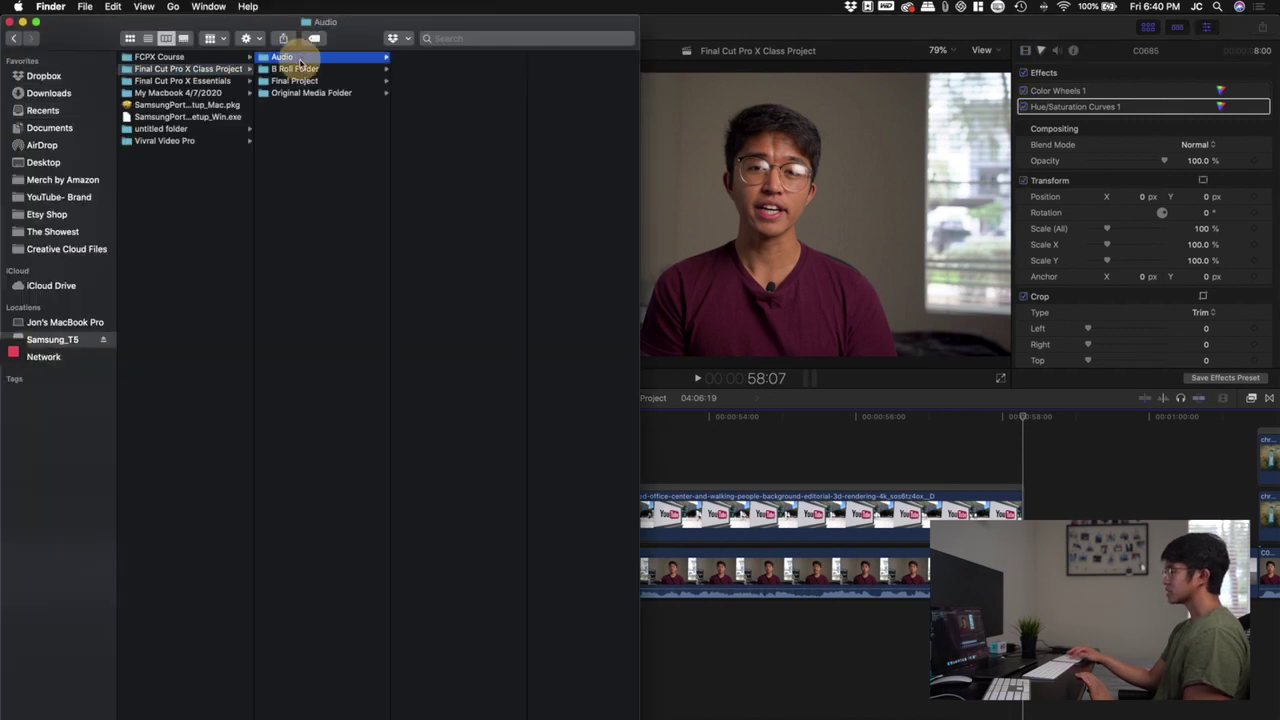
click(879, 712)
drag(516, 246, 714, 656)
click(446, 56)
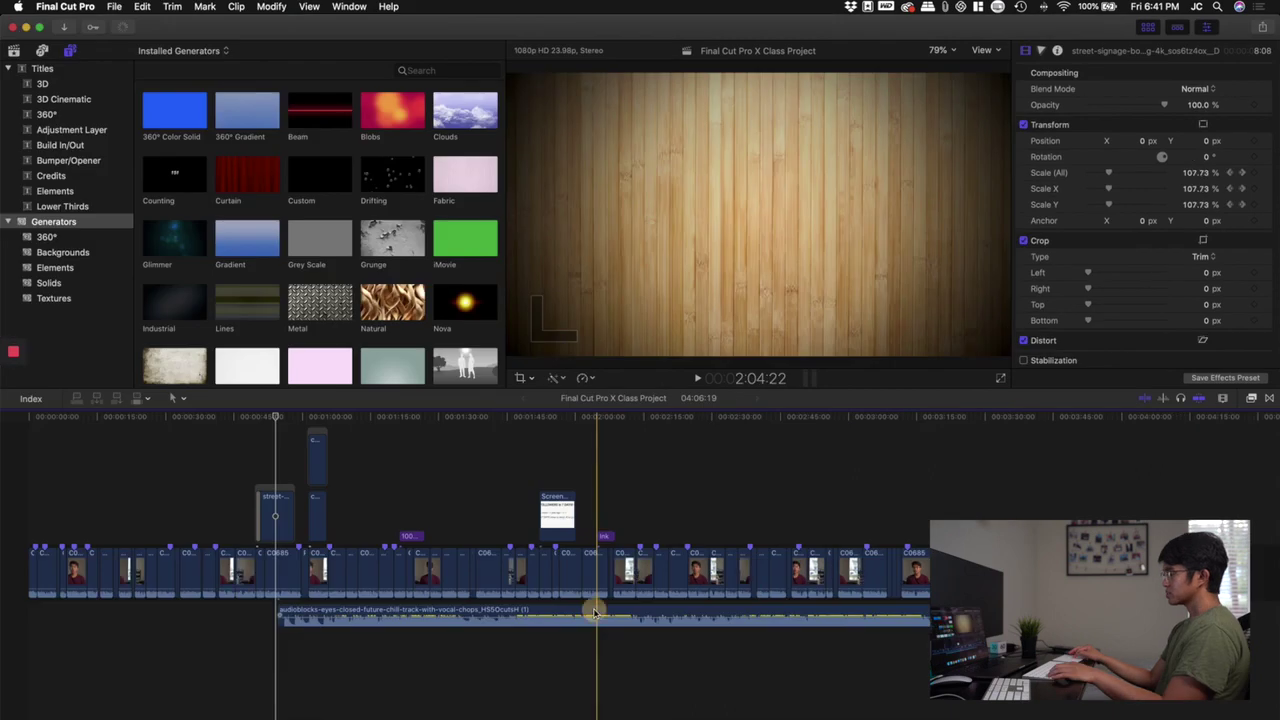
Step: Move the music clip to the very start of the timeline beneath the talking-head footage
drag(594, 612, 30, 605)
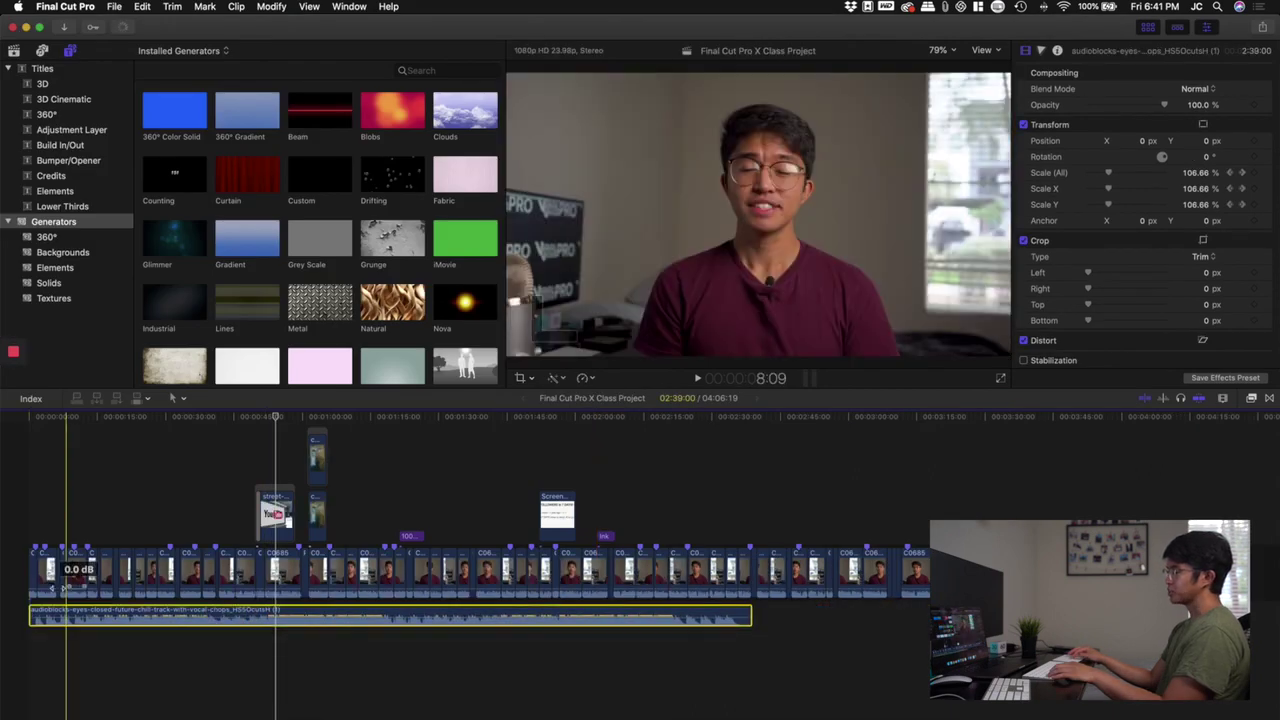
click(10, 590)
key(super+equal)
key(super+equal)
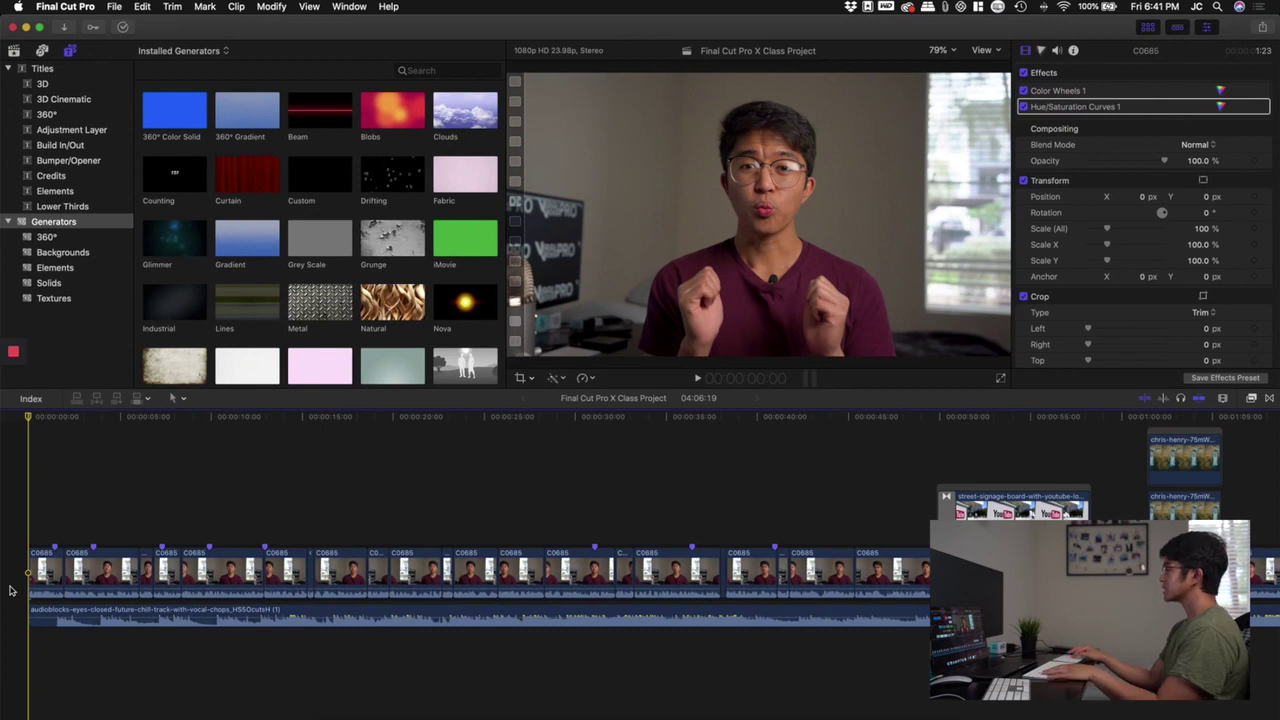
Step: Show the audio settings and play the opening to compare the music level with the dialogue
click(1059, 51)
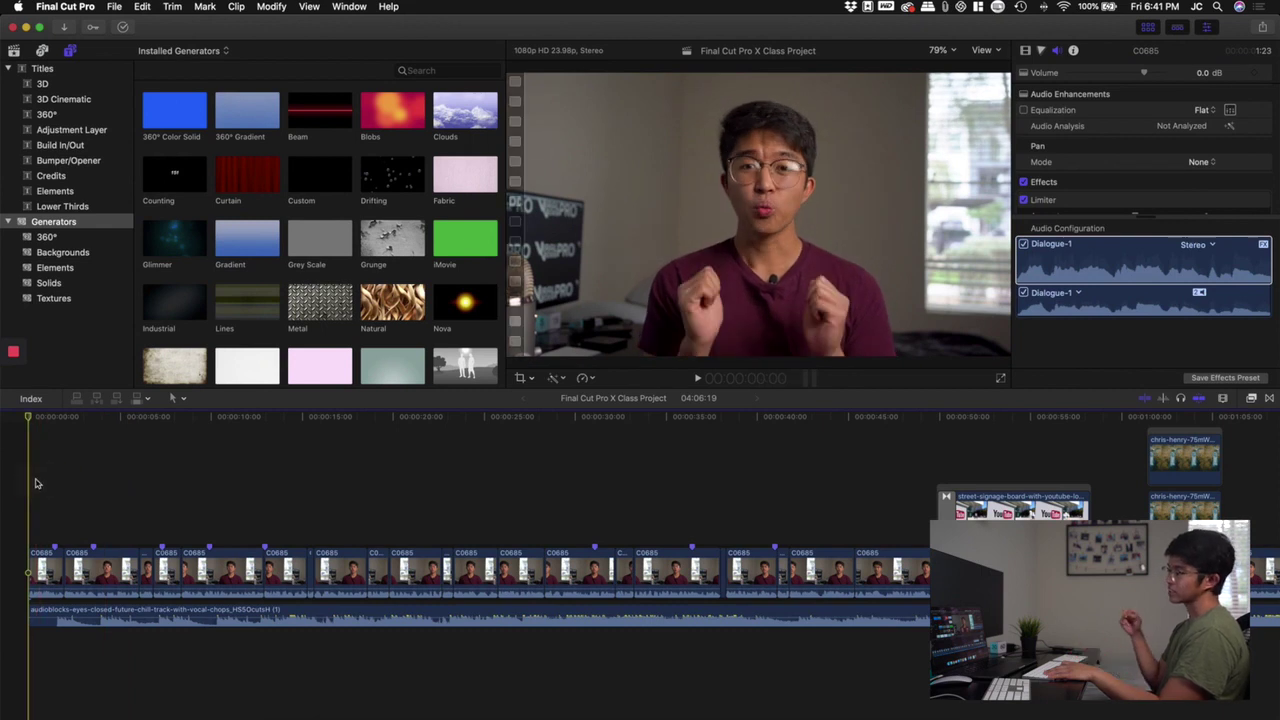
key(space)
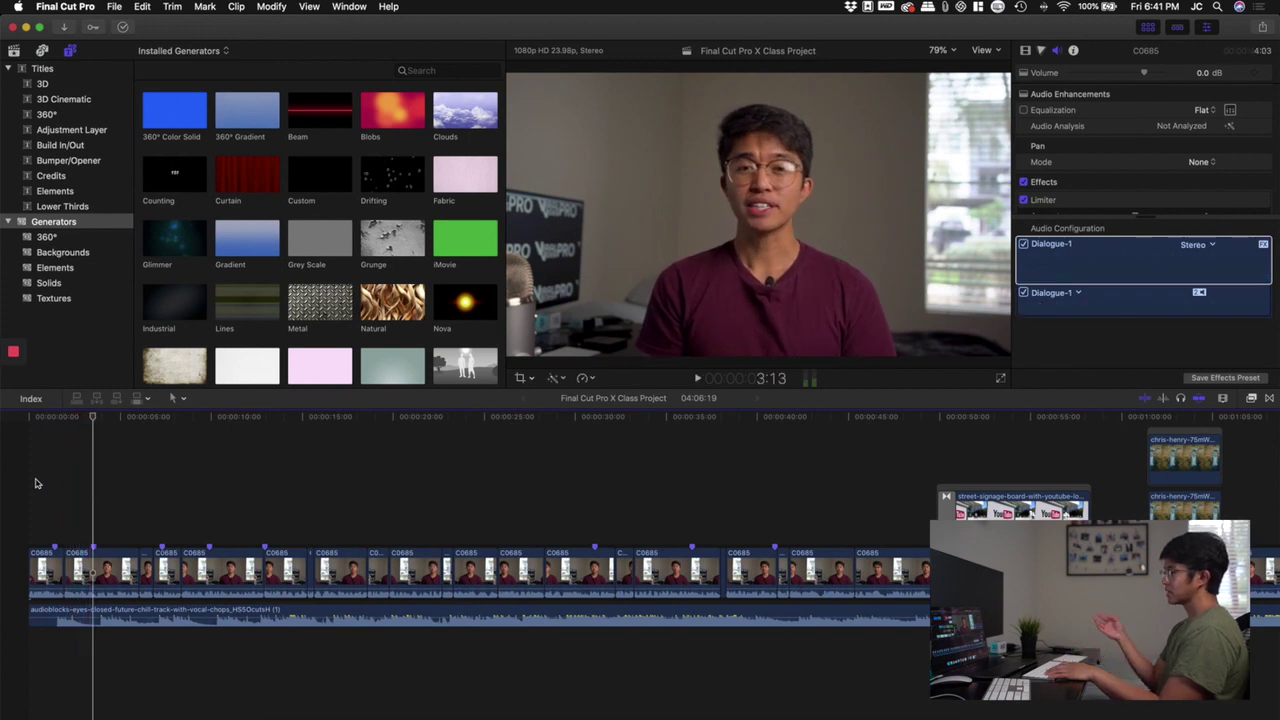
click(230, 488)
click(265, 486)
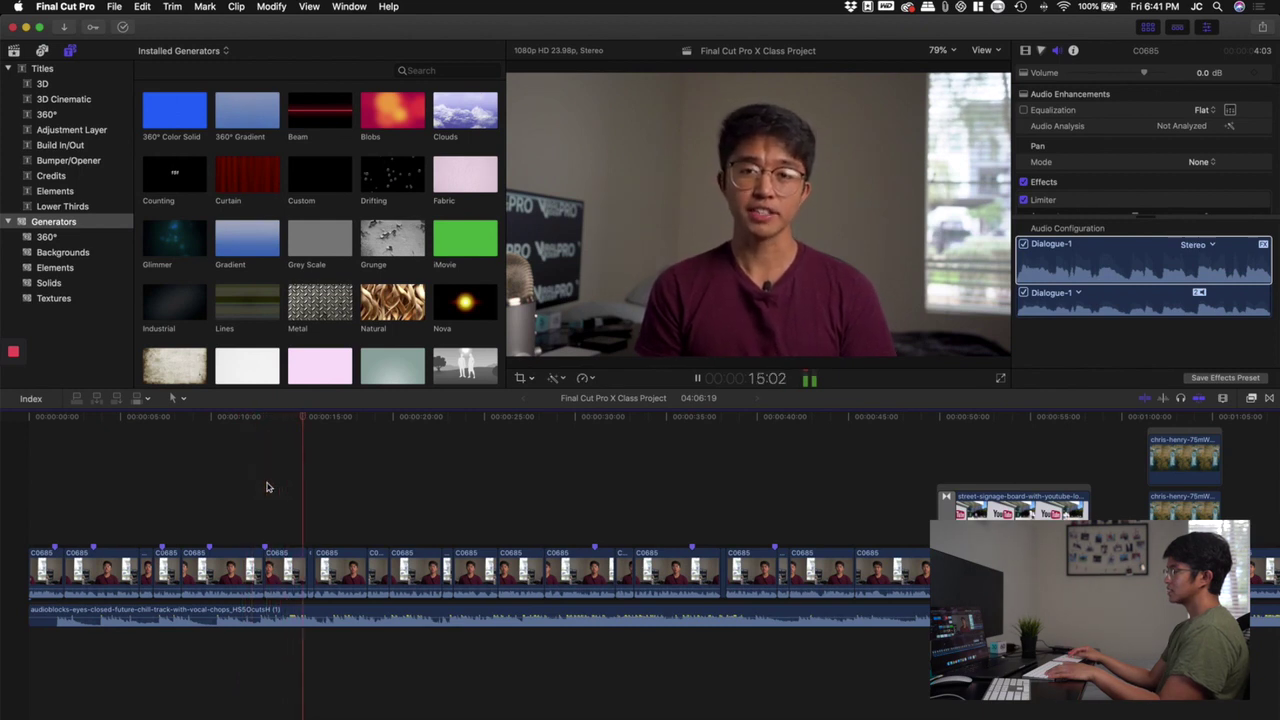
key(space)
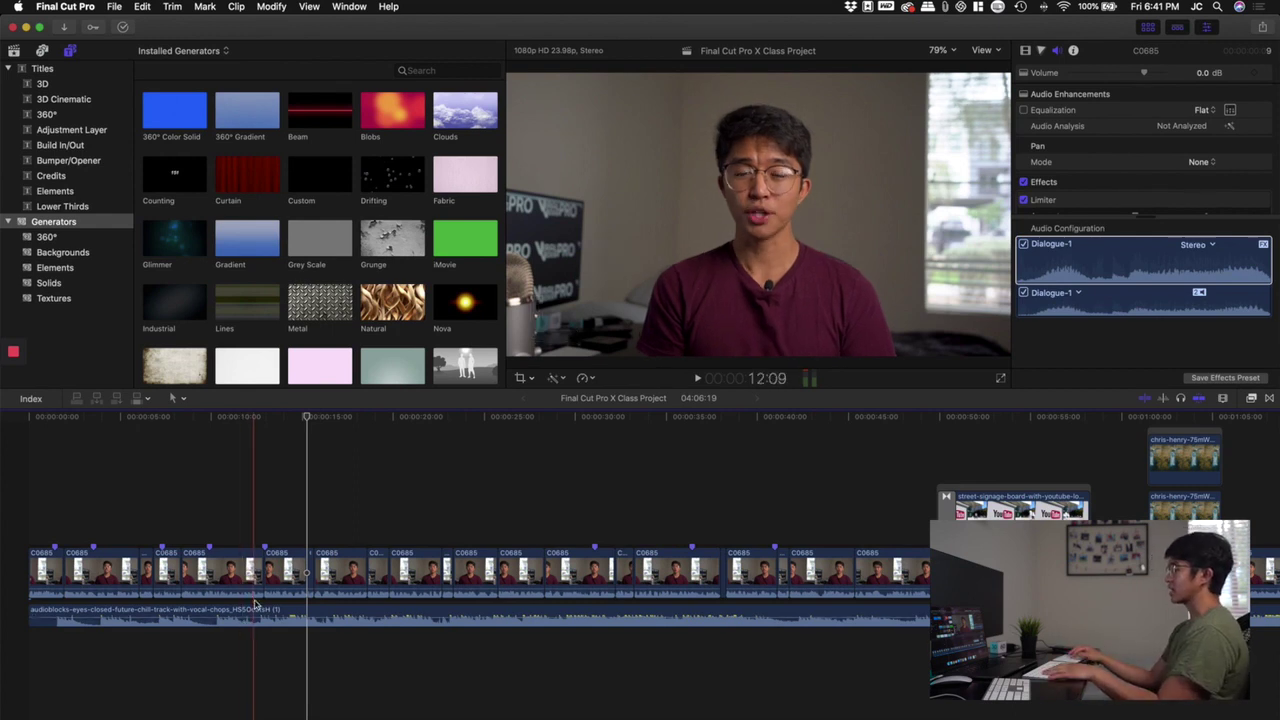
Step: Set the music clip's volume to -20 dB and play the project from the start
click(245, 614)
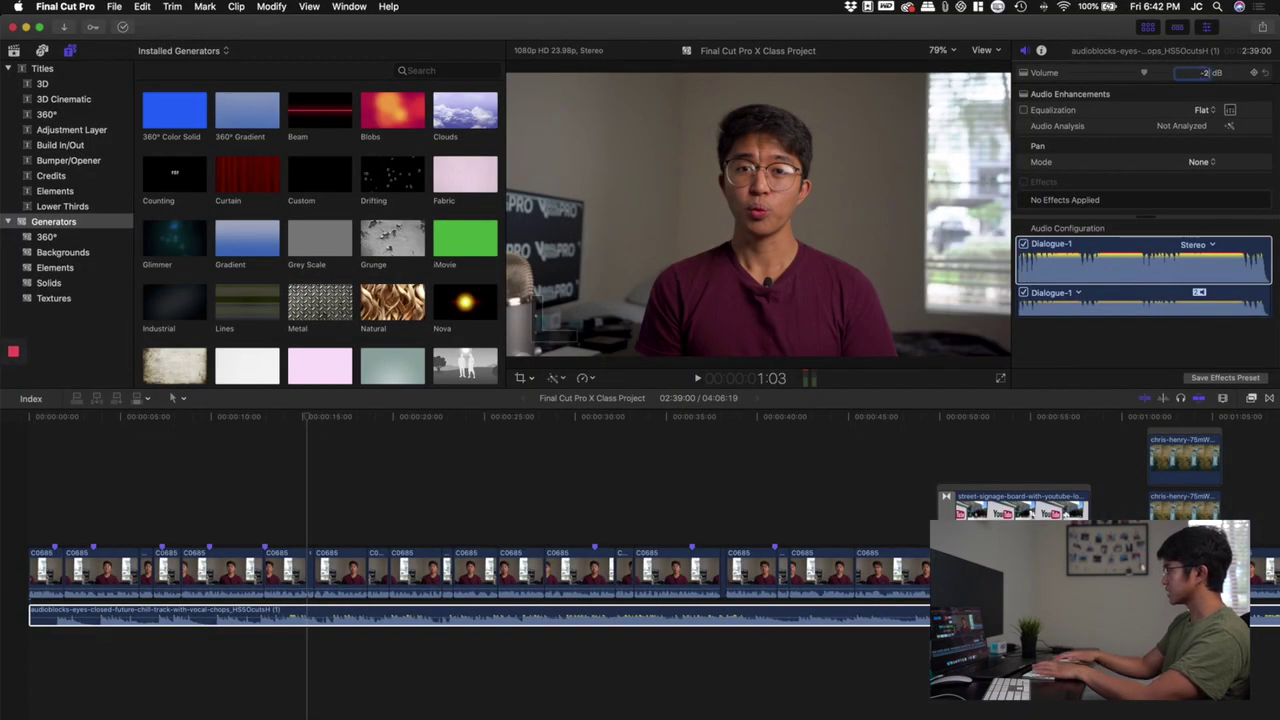
click(197, 503)
key(Home)
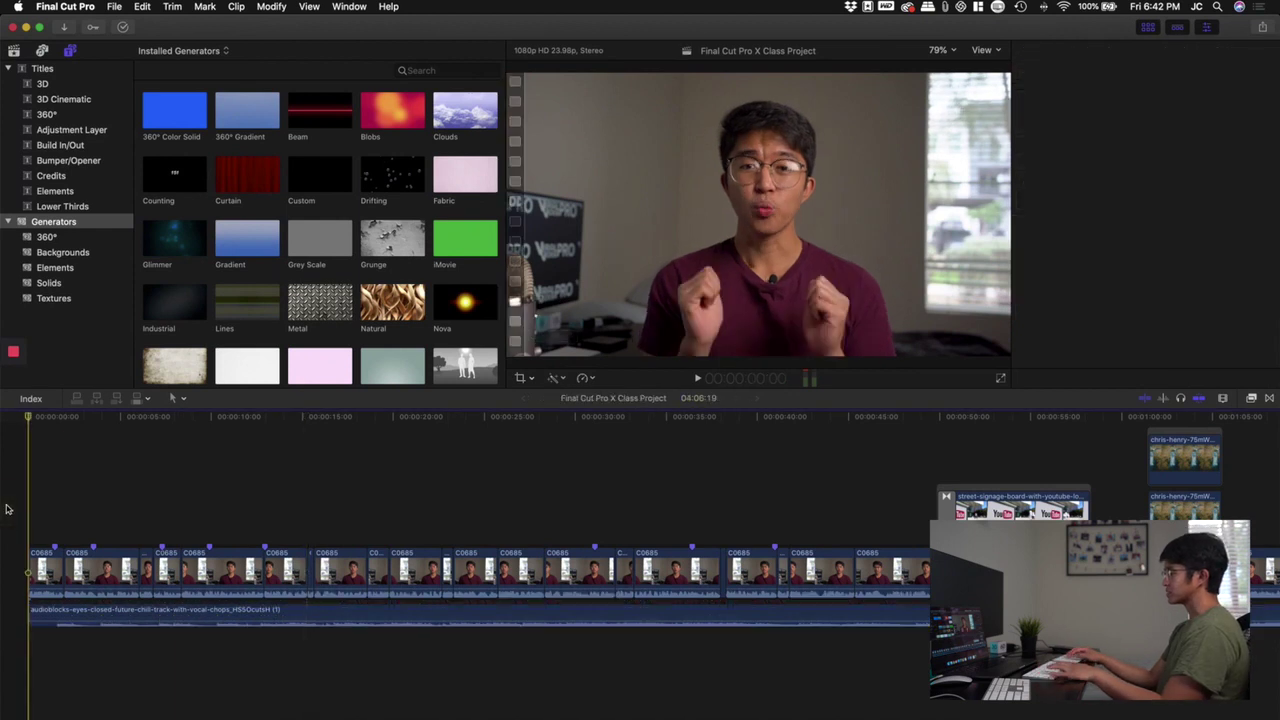
key(space)
key(space)
key(Home)
Step: Cut the music clip at 1:13, delete its leading piece, and move the rest to the timeline start
key(super+equal)
key(super+equal)
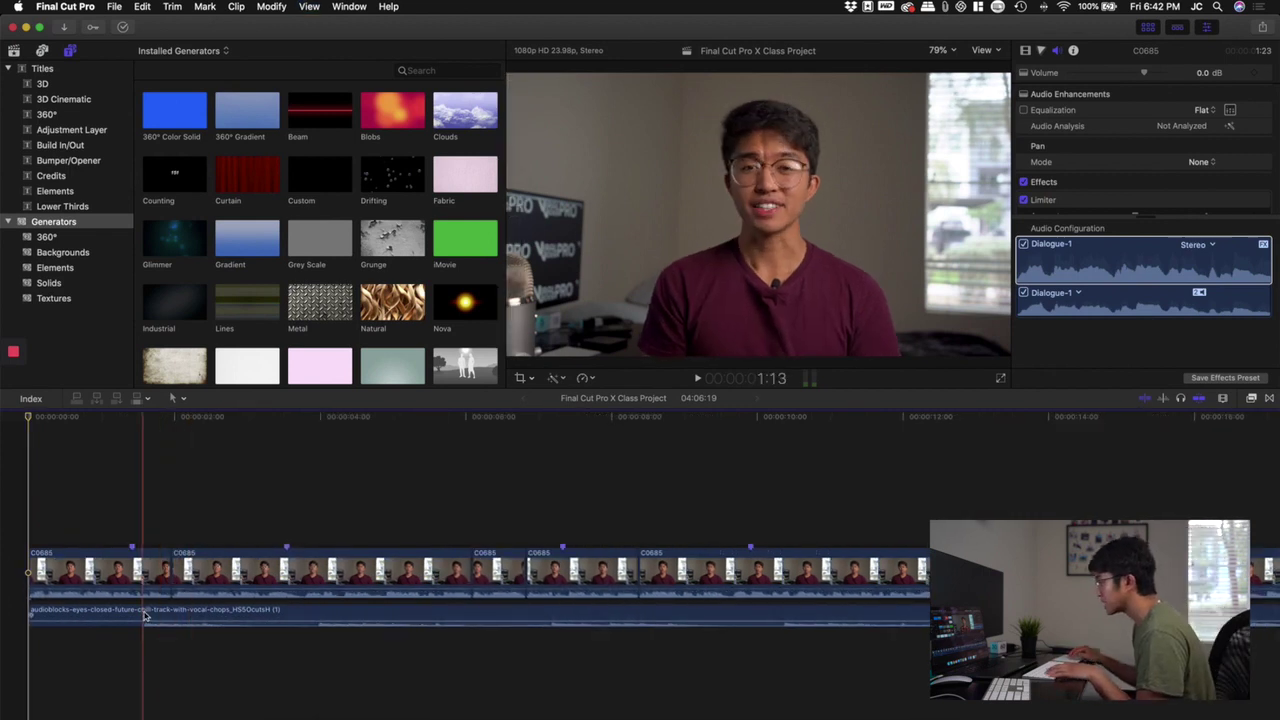
key(super+b)
click(113, 618)
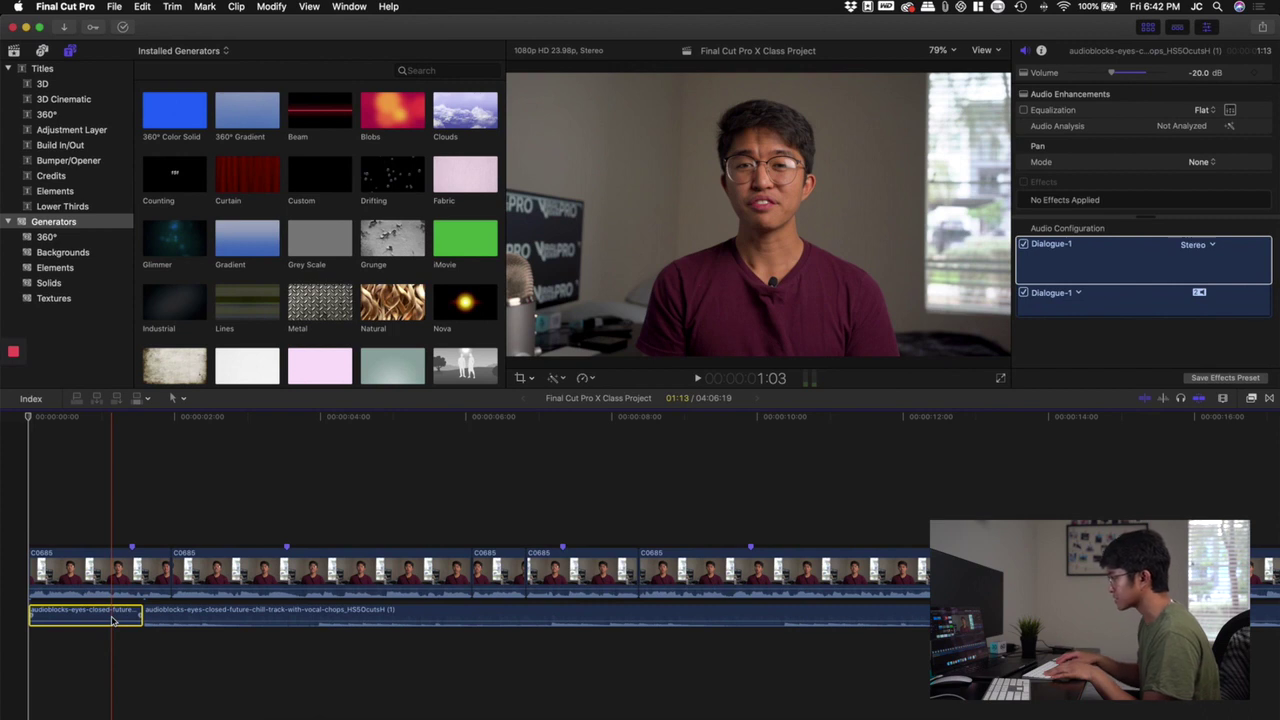
key(BackSpace)
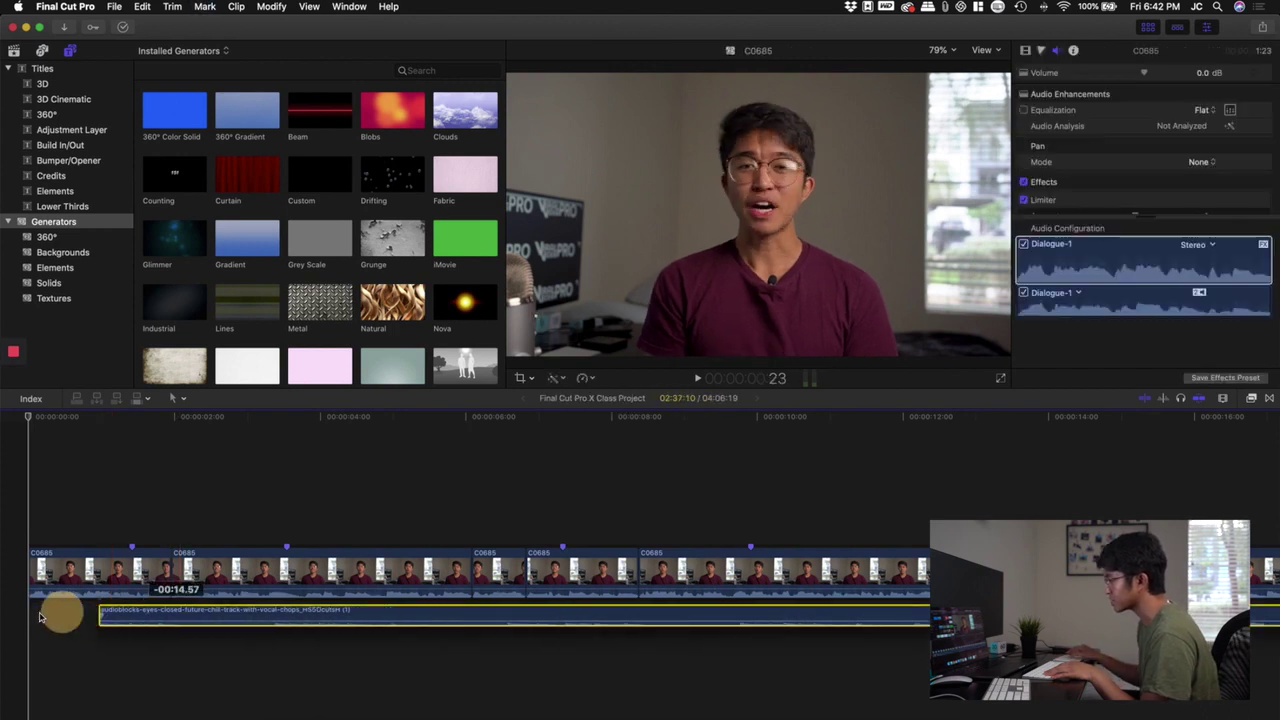
click(3, 617)
key(space)
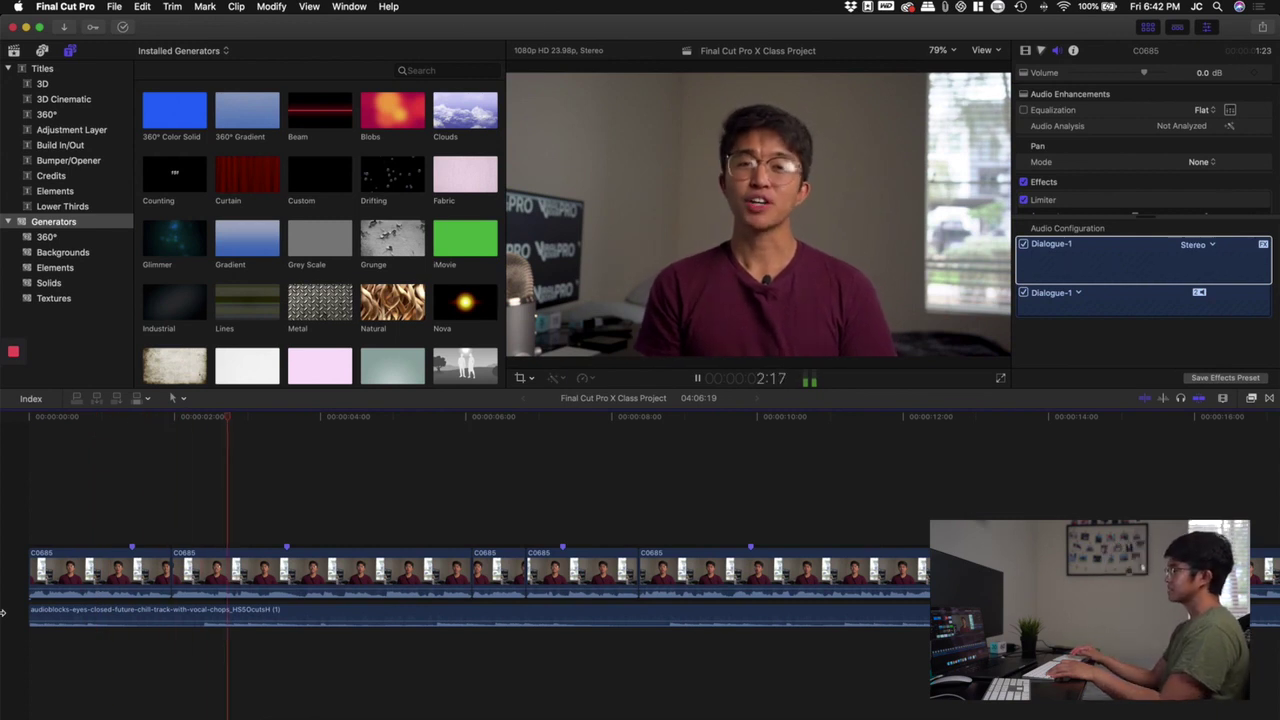
key(space)
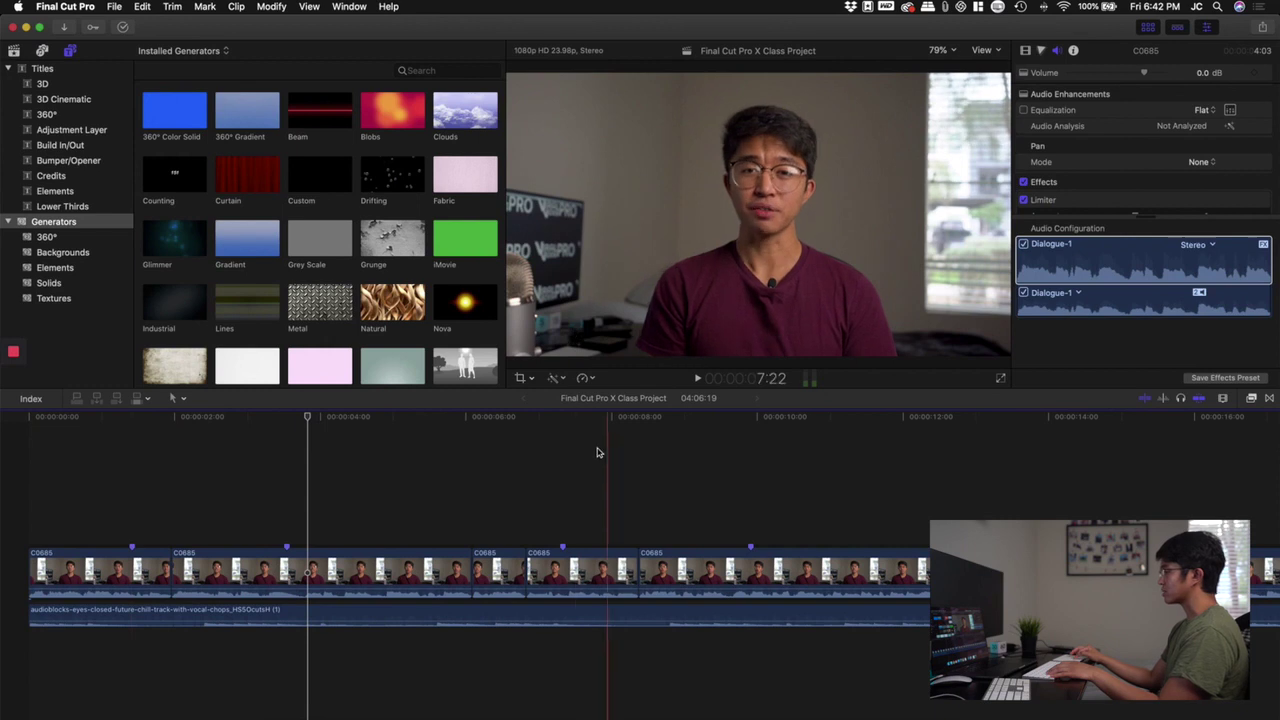
Step: Set the trimmed music clip's volume to -22 dB
click(367, 609)
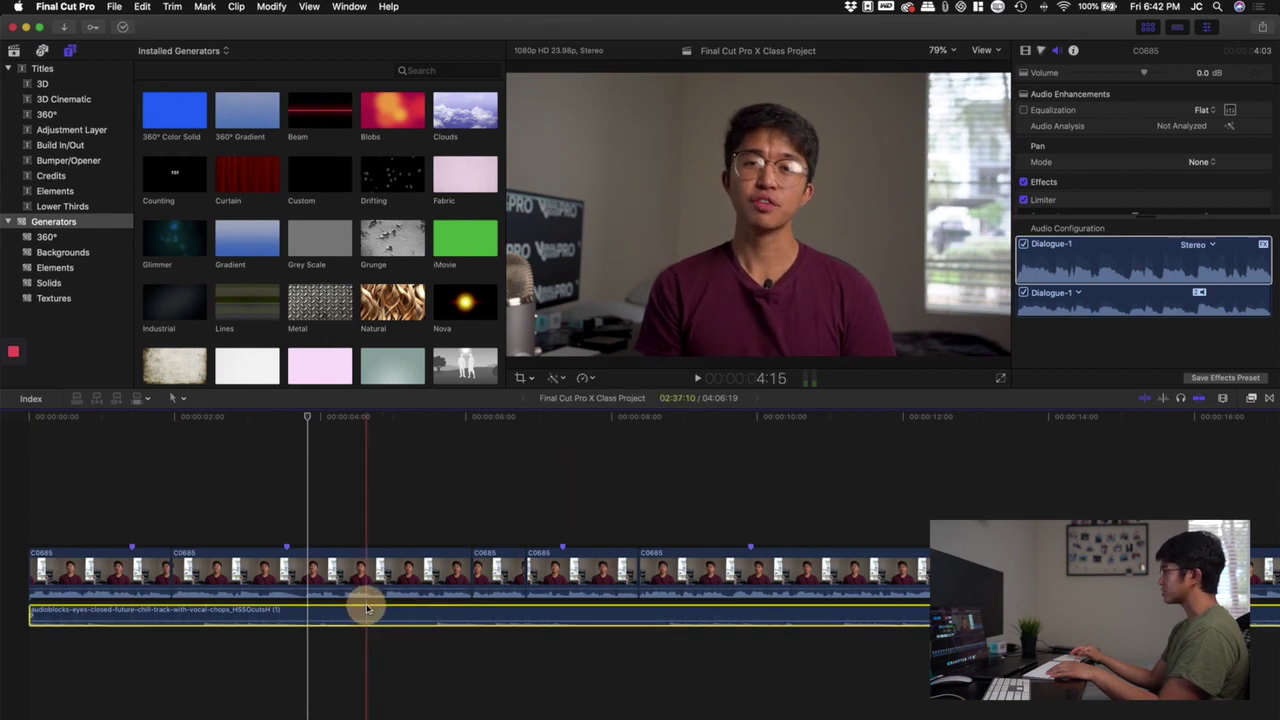
click(1199, 73)
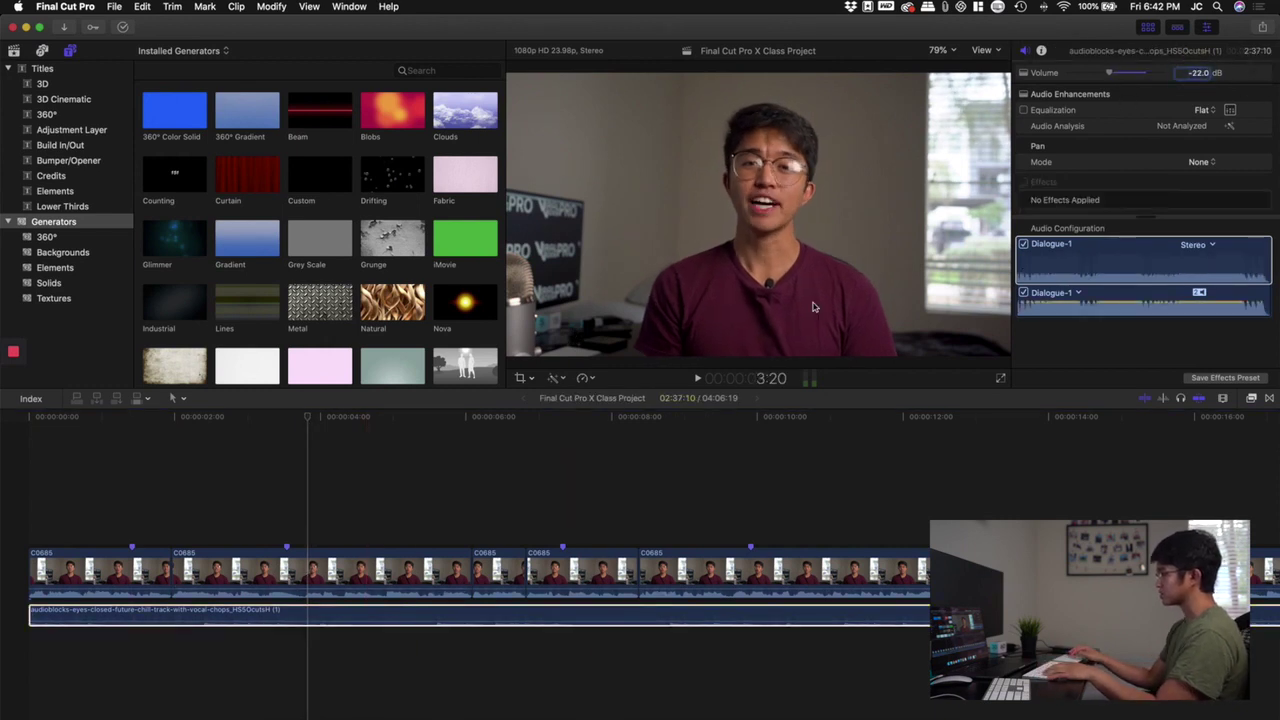
key(Return)
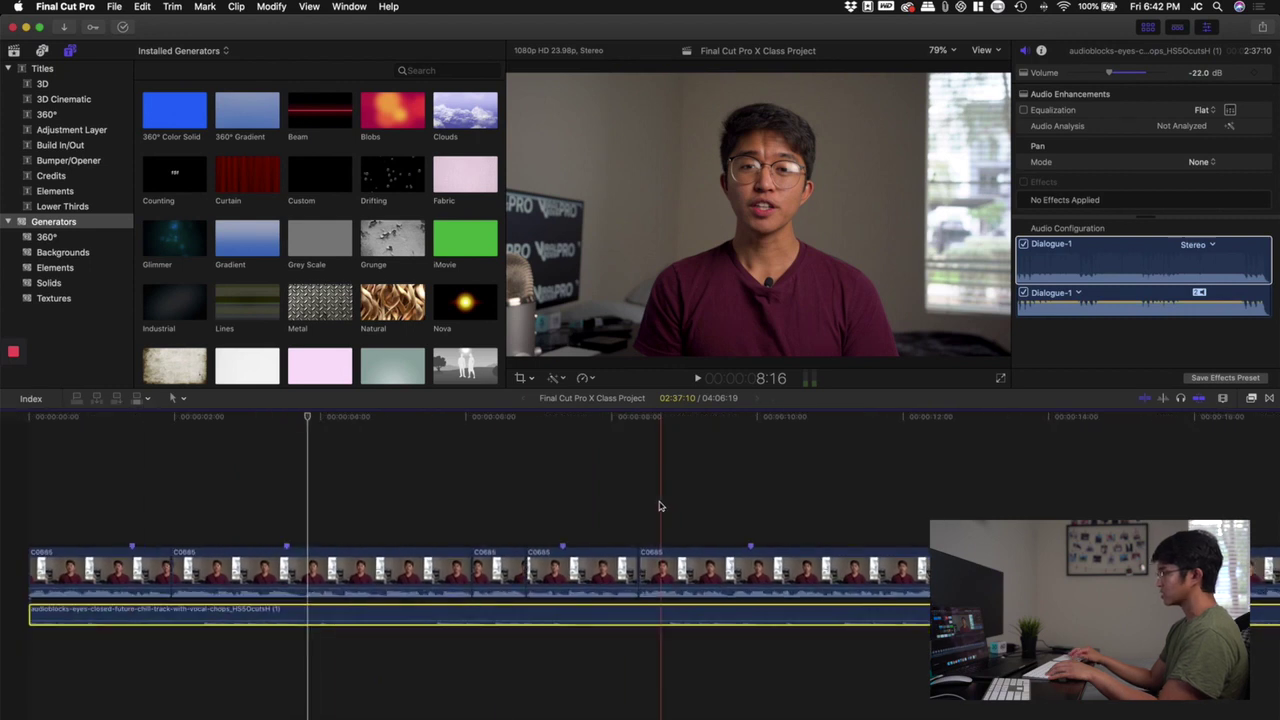
Step: Add a volume keyframe to the music clip at 2:09 on the timeline
click(120, 536)
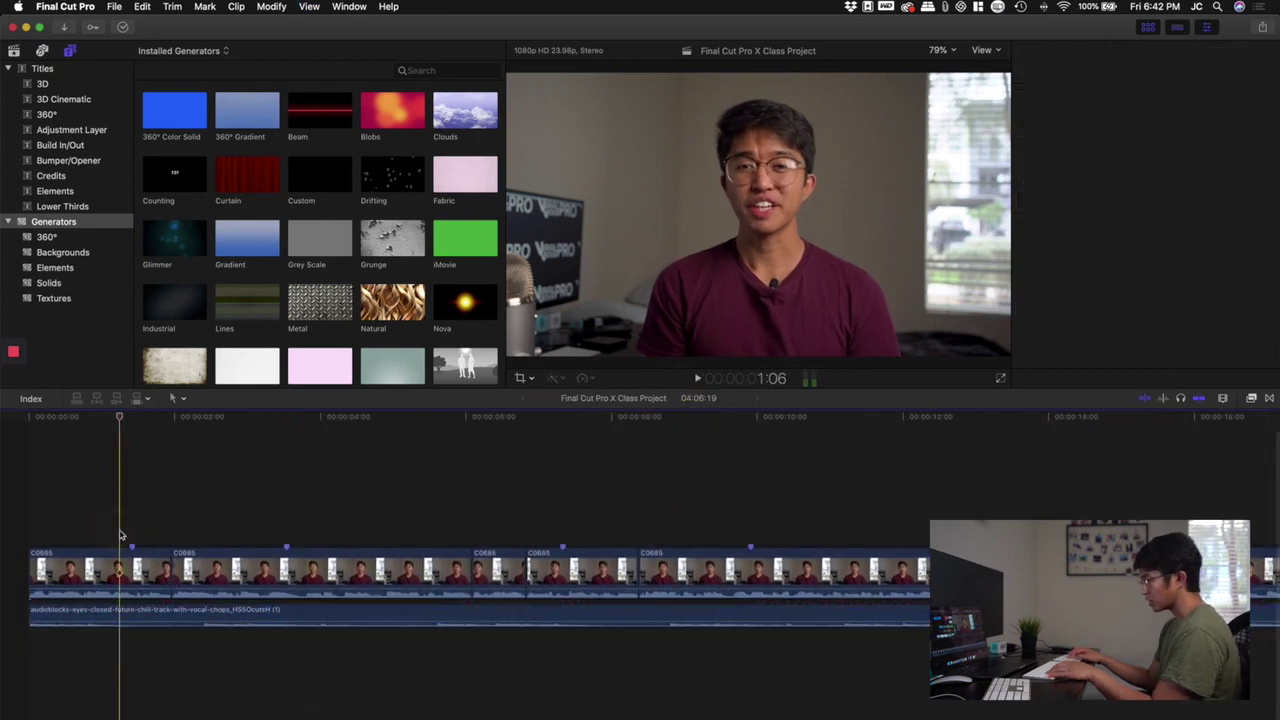
drag(120, 423, 204, 432)
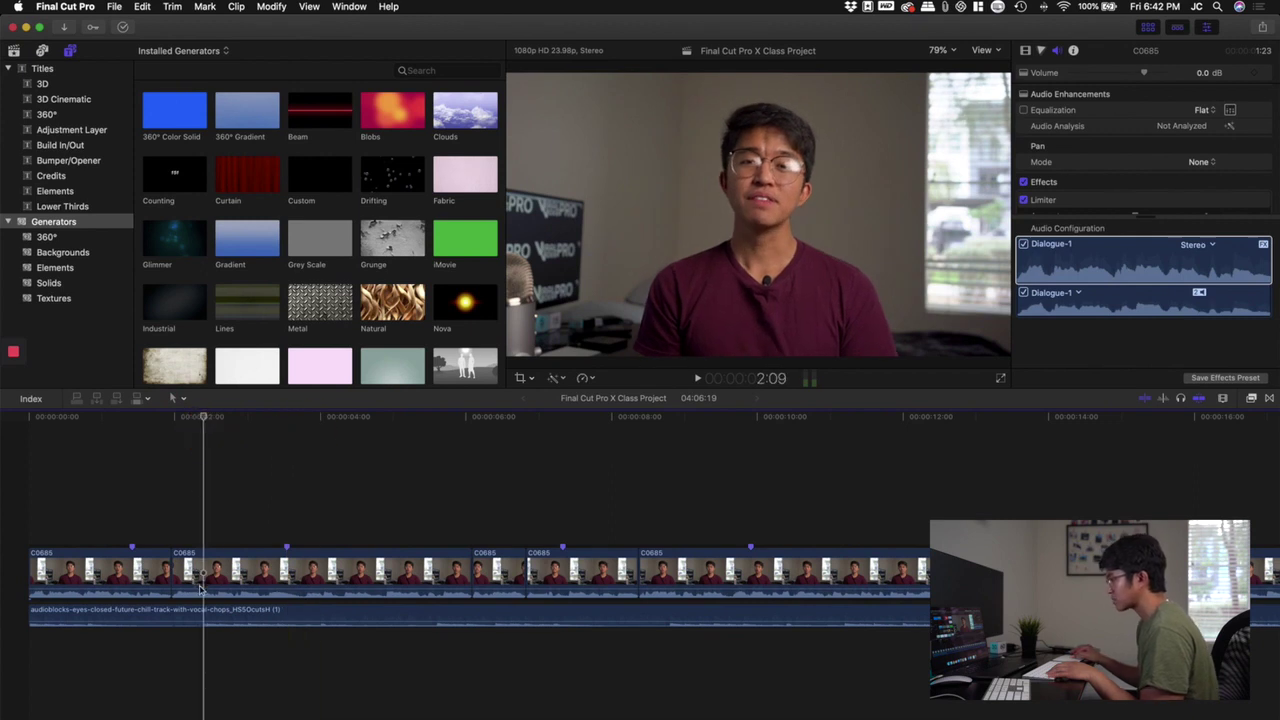
click(202, 612)
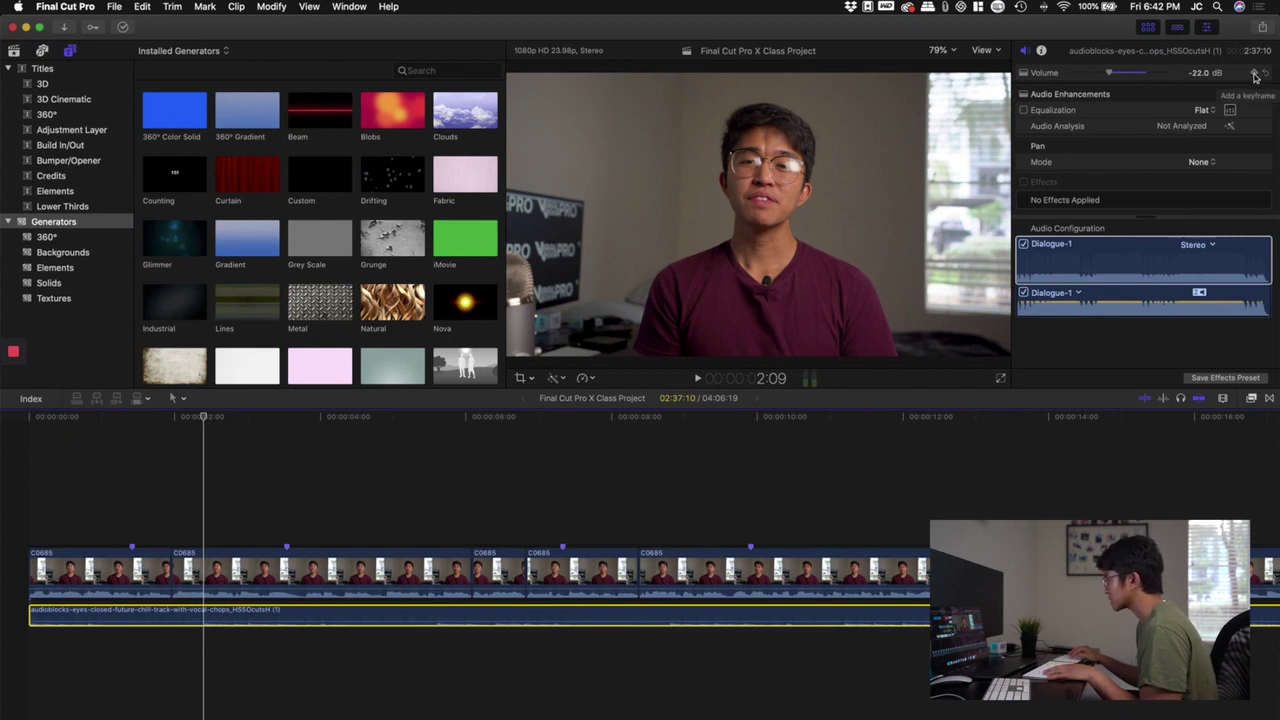
click(1253, 73)
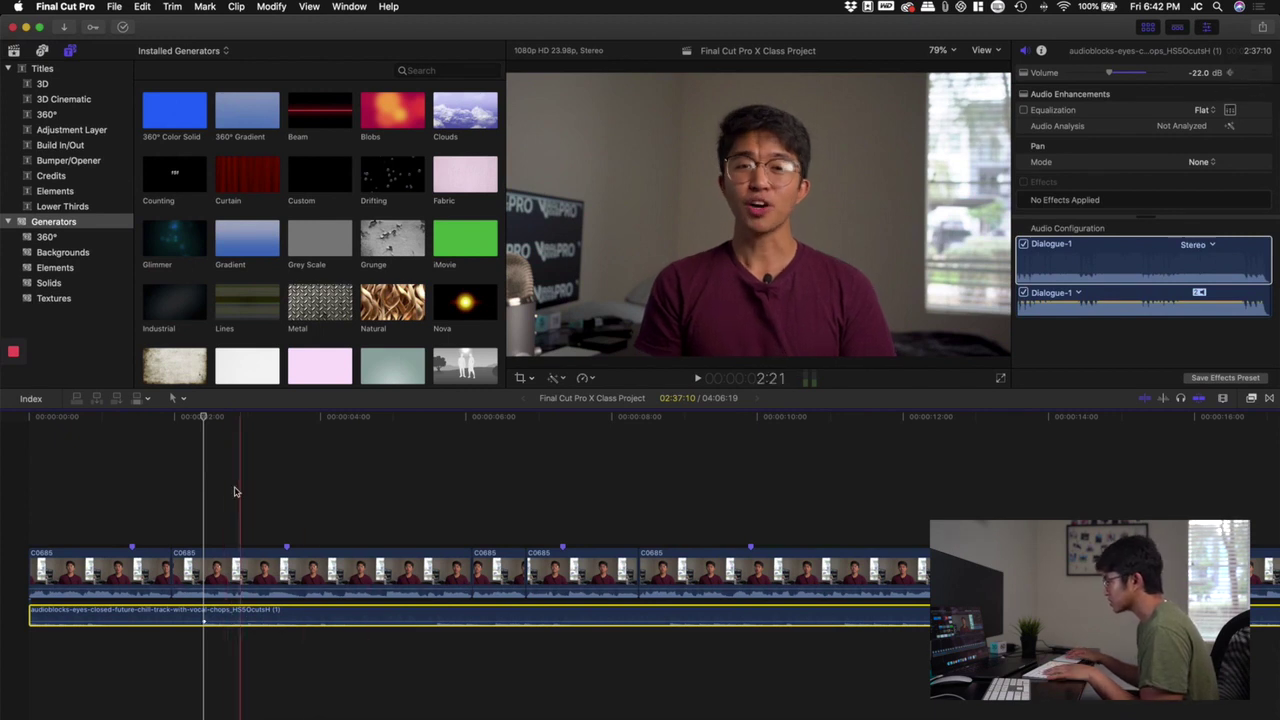
Step: Set the music clip's volume to 0 dB at the start of the timeline
mouse_move(203, 420)
mouse_down()
mouse_move(237, 428)
mouse_move(209, 428)
mouse_up()
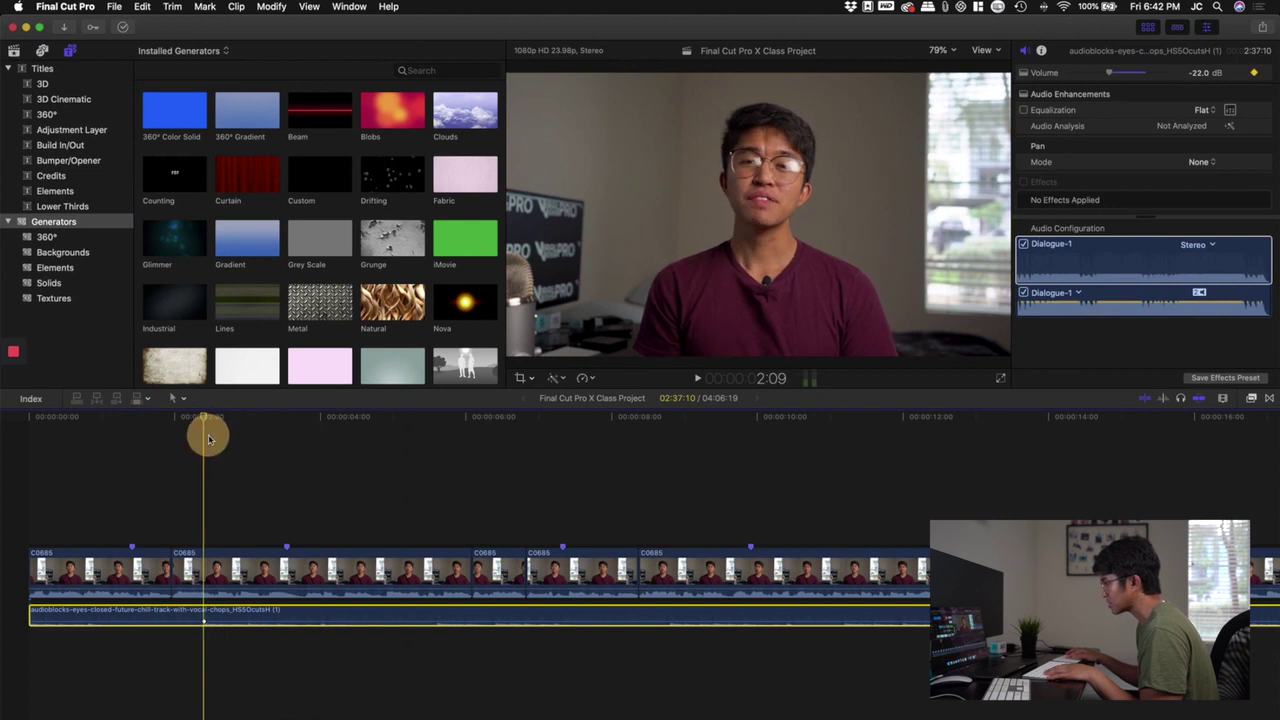
key(Home)
click(71, 614)
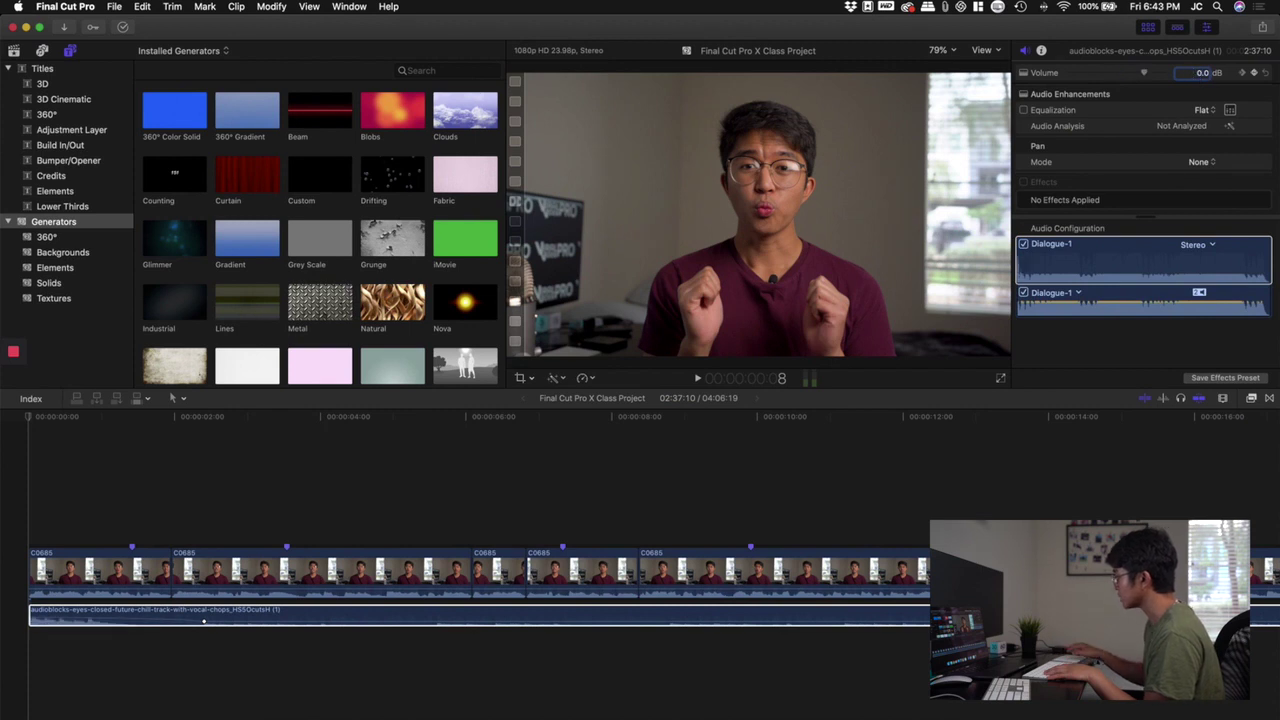
click(30, 465)
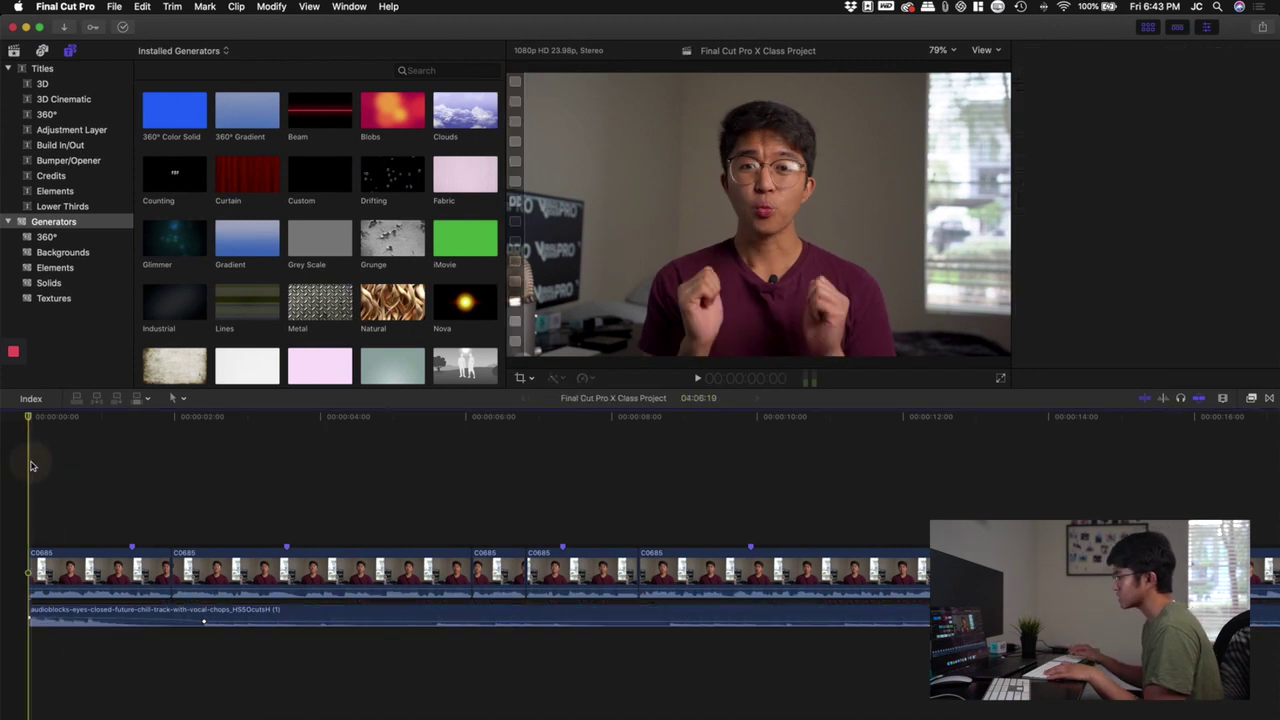
Step: Play the opening and examine the music's volume fade between its two keyframes
key(space)
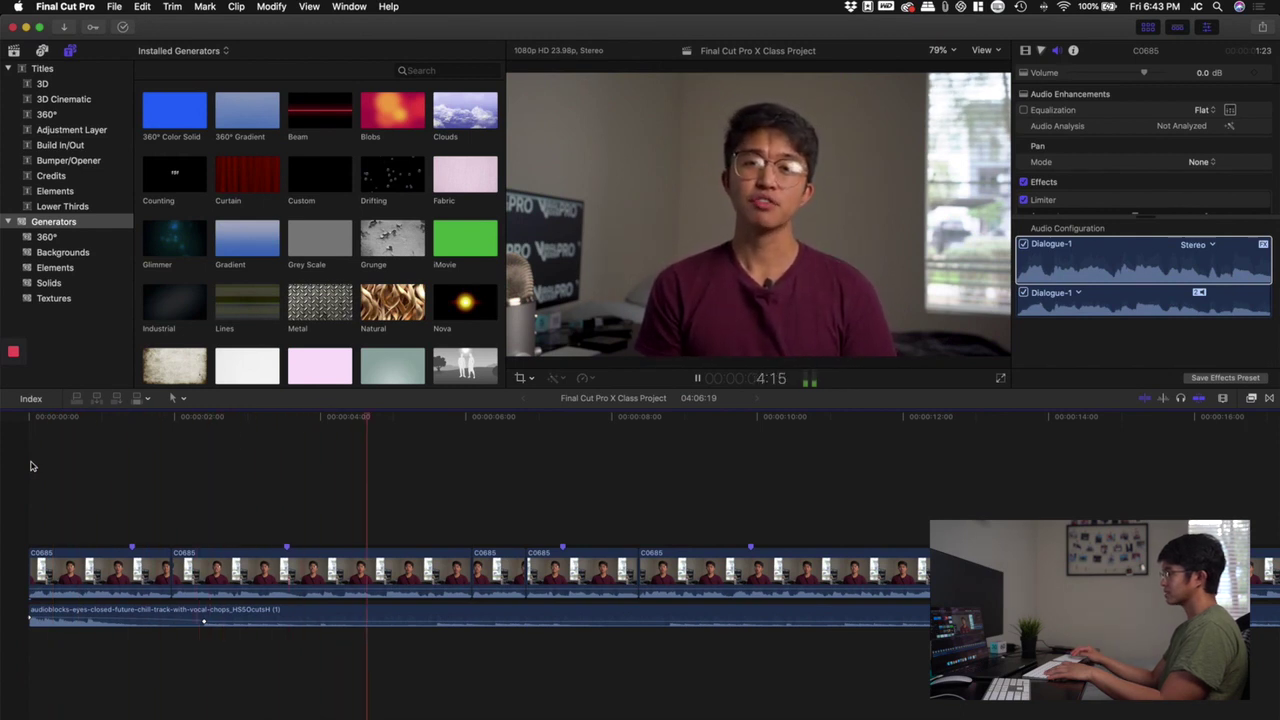
key(space)
key(super+minus)
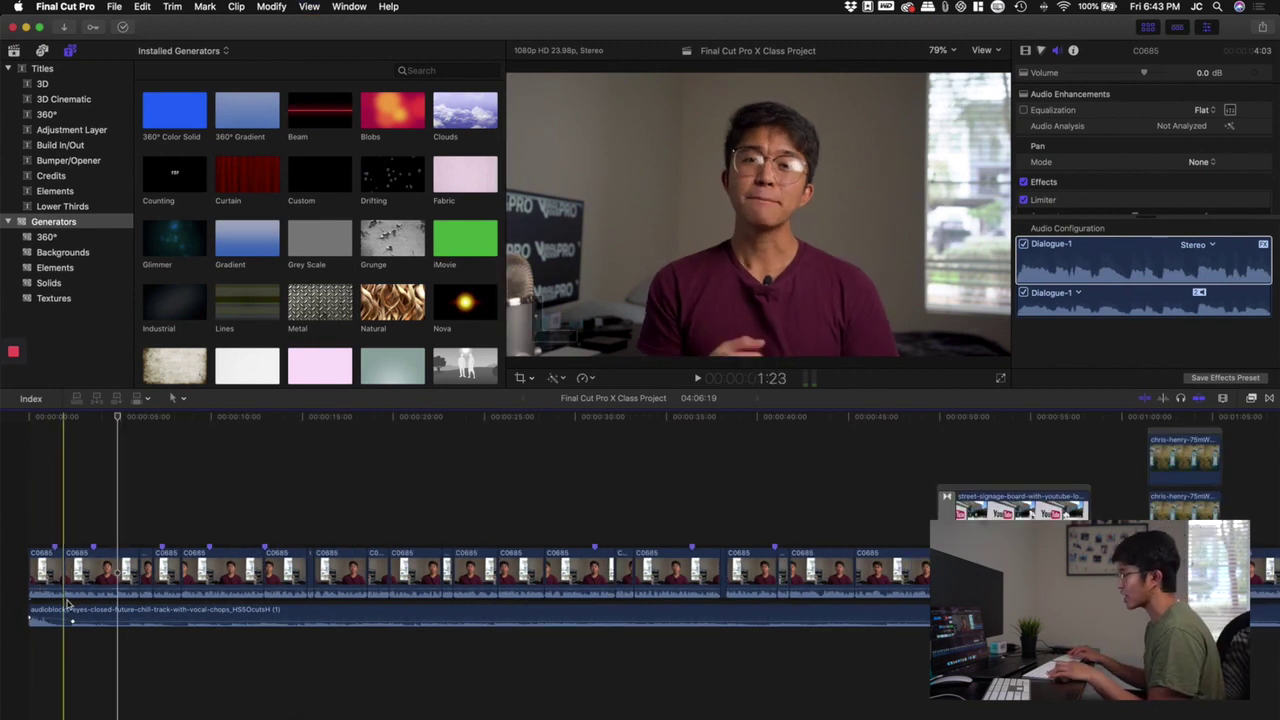
key(super+equal)
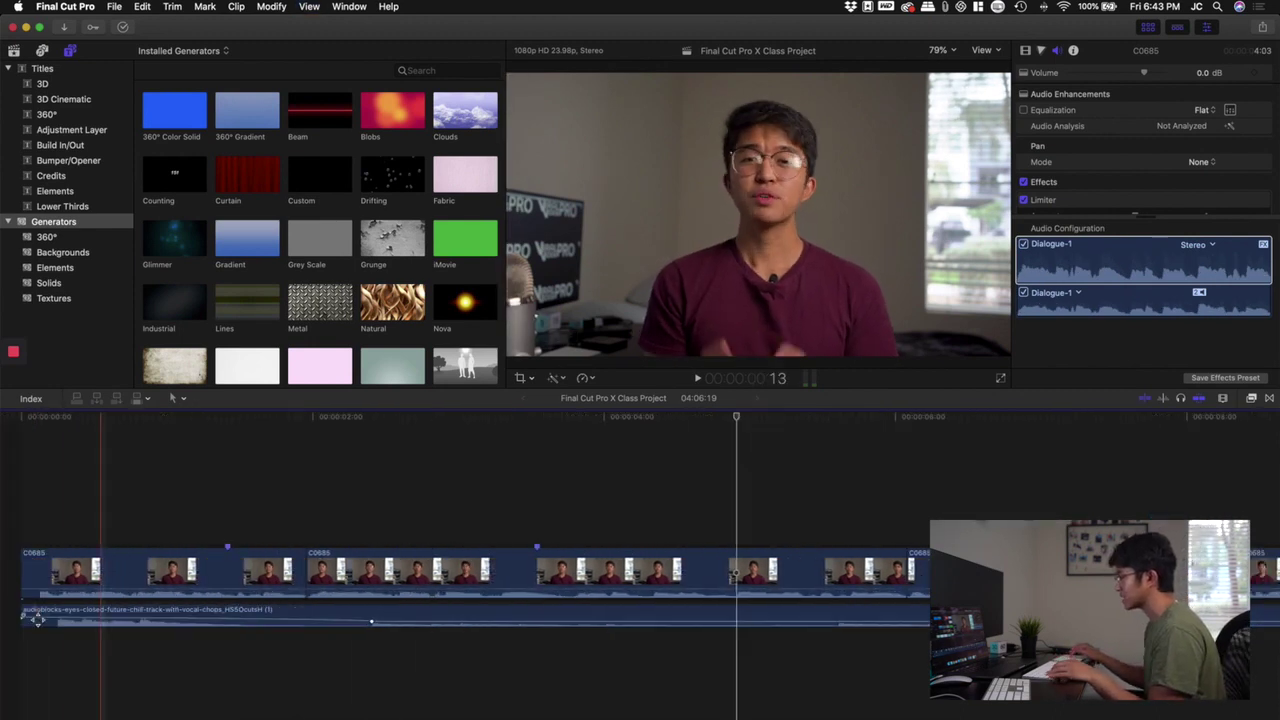
key(space)
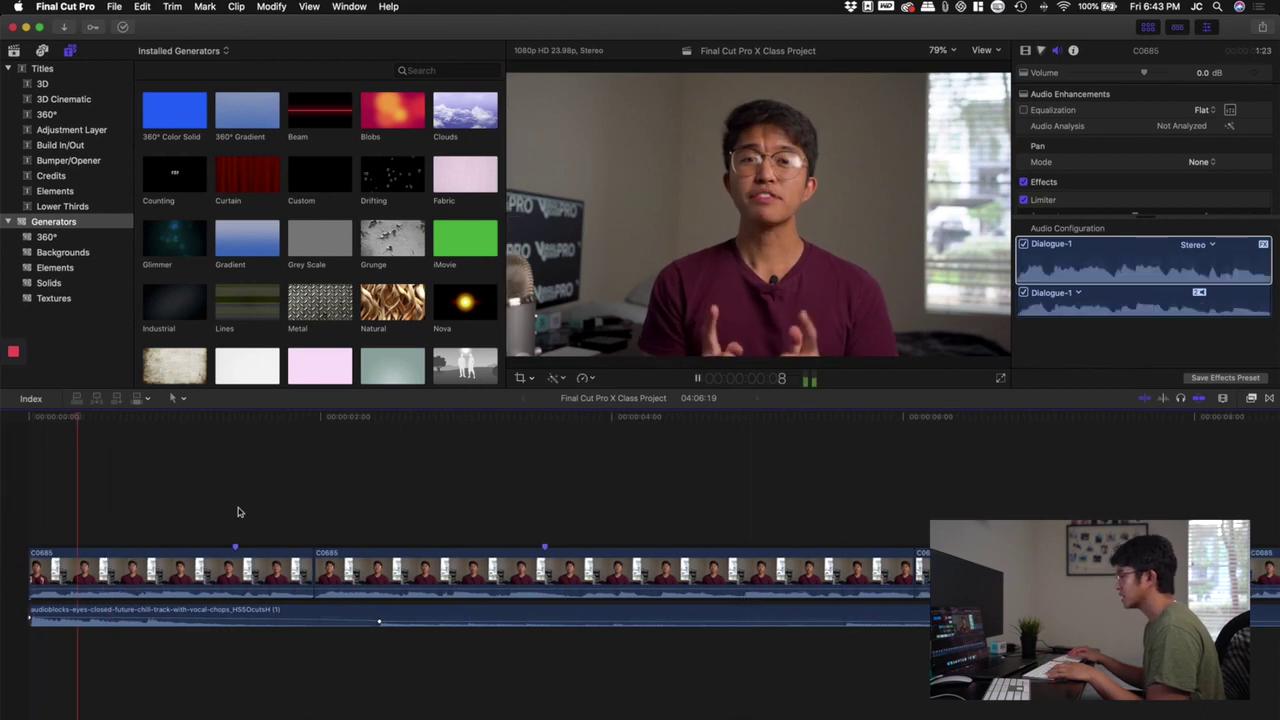
Step: Paste a copy of the music clip beneath the first, starting at about 2:35:19 so it overlaps the first clip's end
drag(308, 420, 376, 428)
drag(385, 619, 386, 626)
click(384, 616)
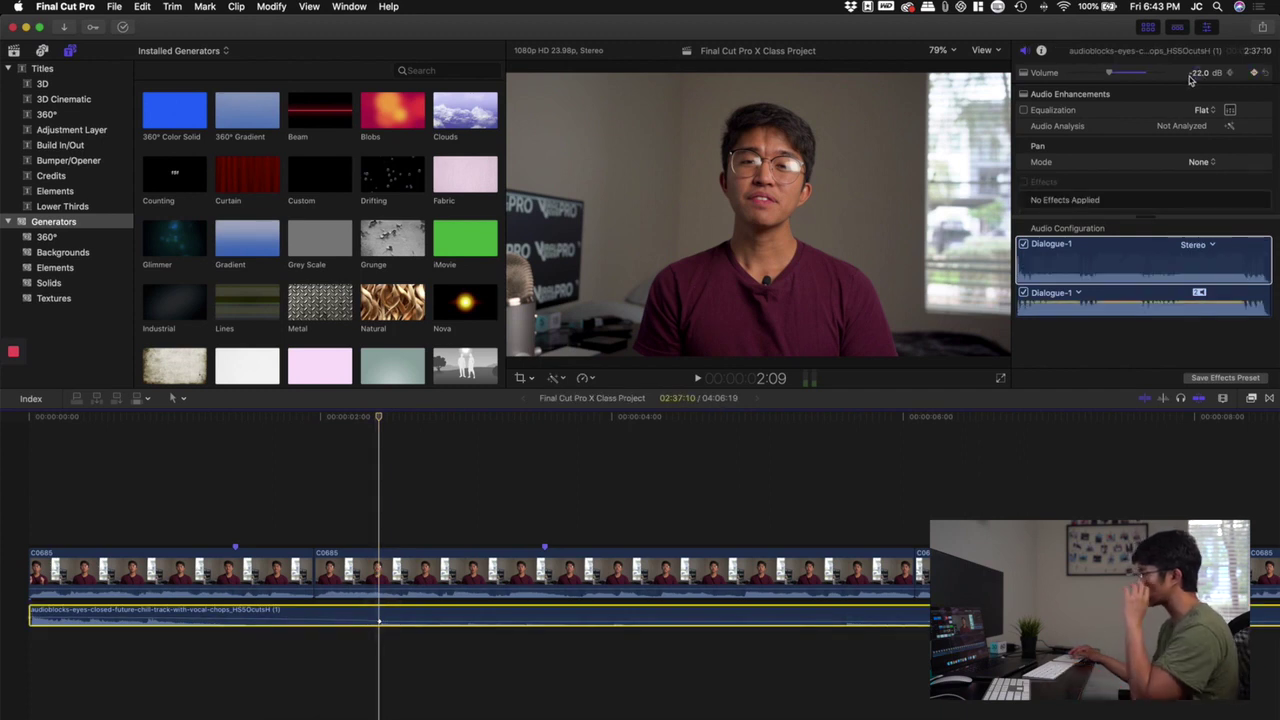
key(super+minus)
key(super+minus)
key(super+minus)
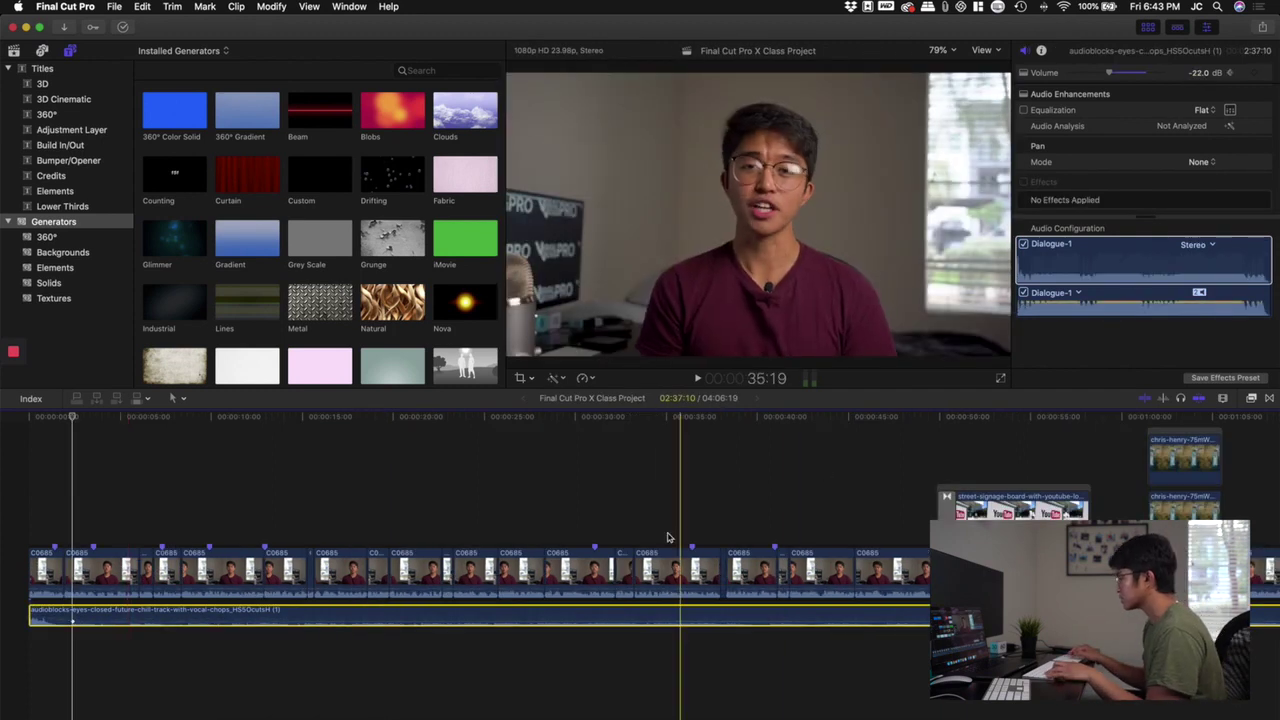
key(super+minus)
key(super+minus)
key(super+minus)
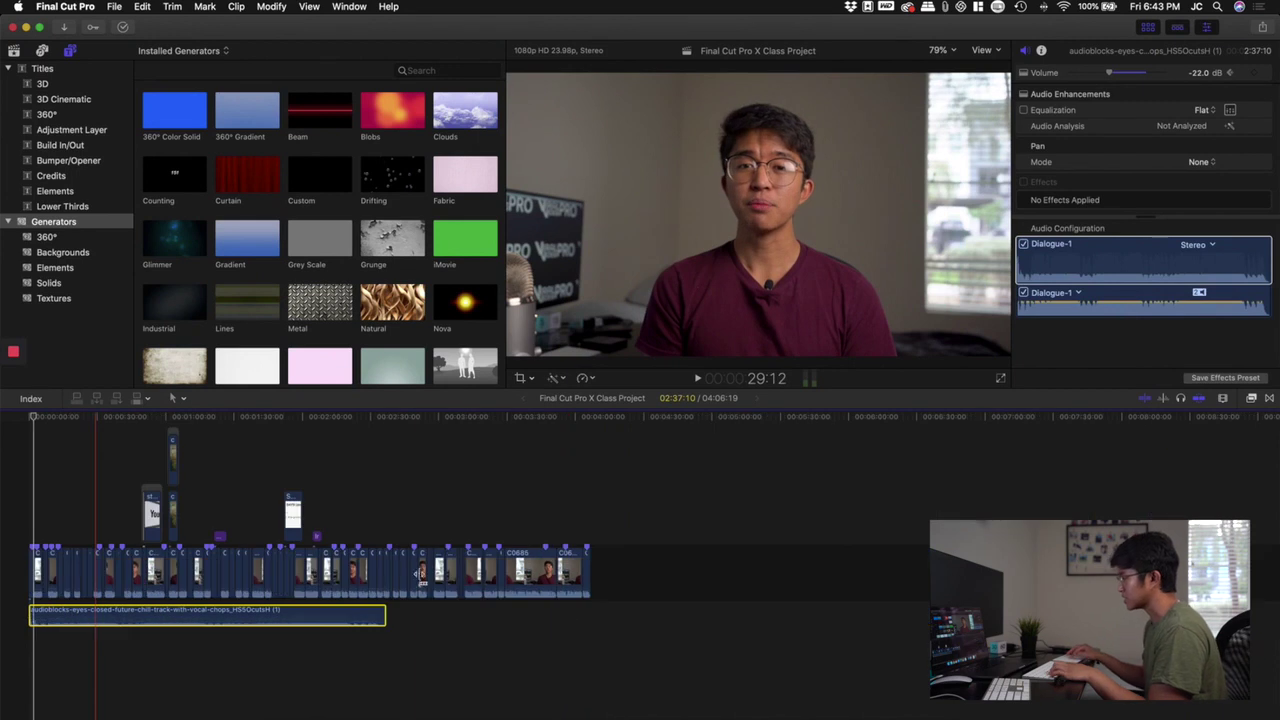
click(387, 478)
key(super+v)
drag(423, 618, 419, 645)
Step: Play the overlap between the two music clips and examine how the second clip's opening volume fits the transition
click(355, 667)
key(super+equal)
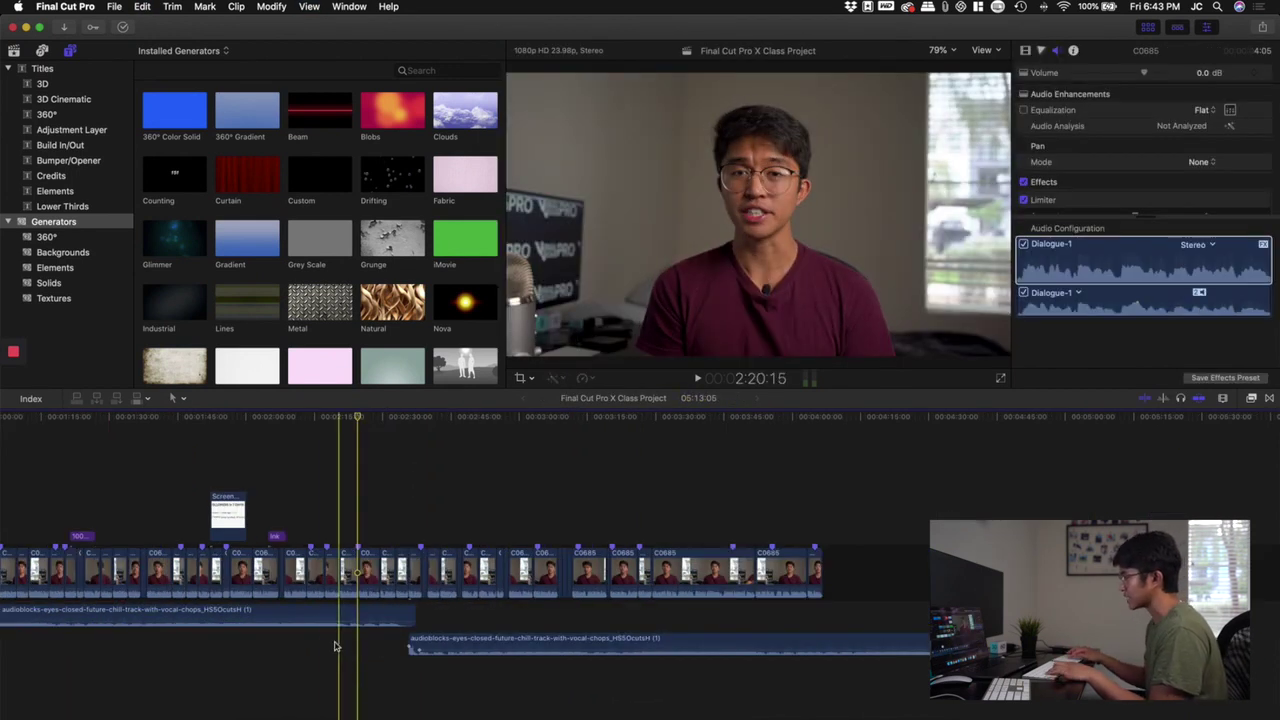
click(305, 613)
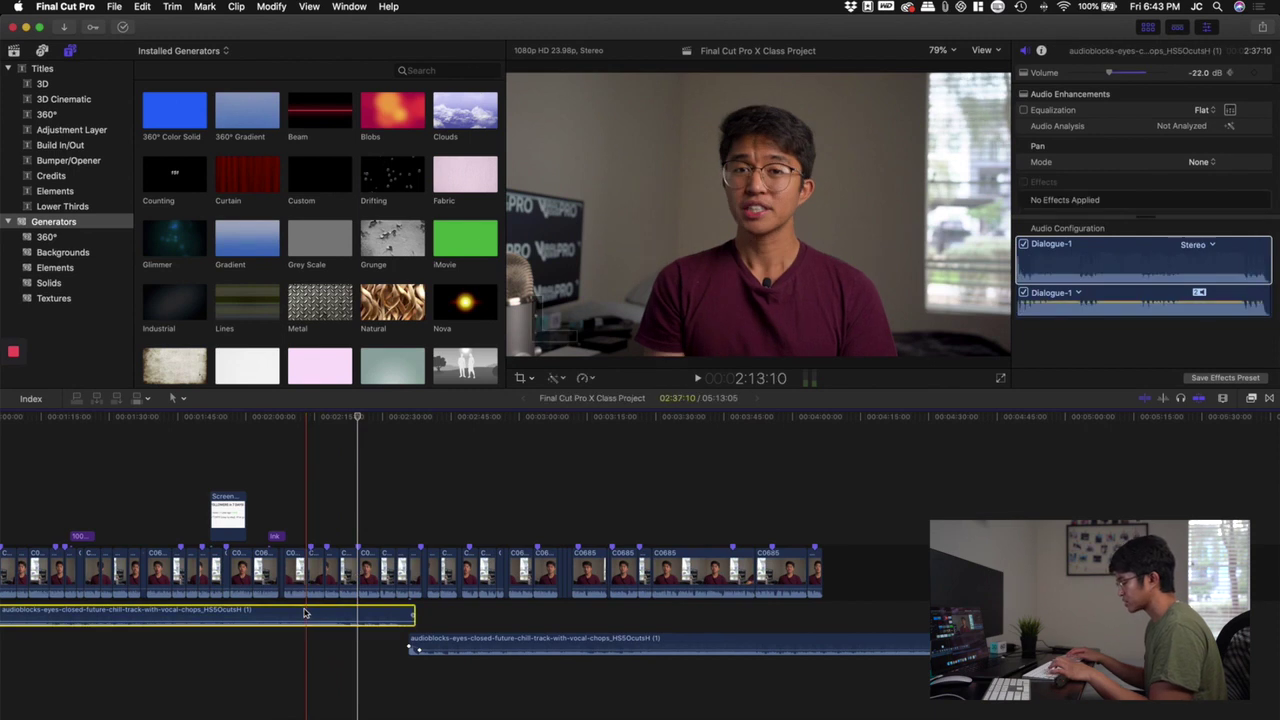
click(429, 614)
click(401, 671)
key(super+equal)
key(super+equal)
key(super+equal)
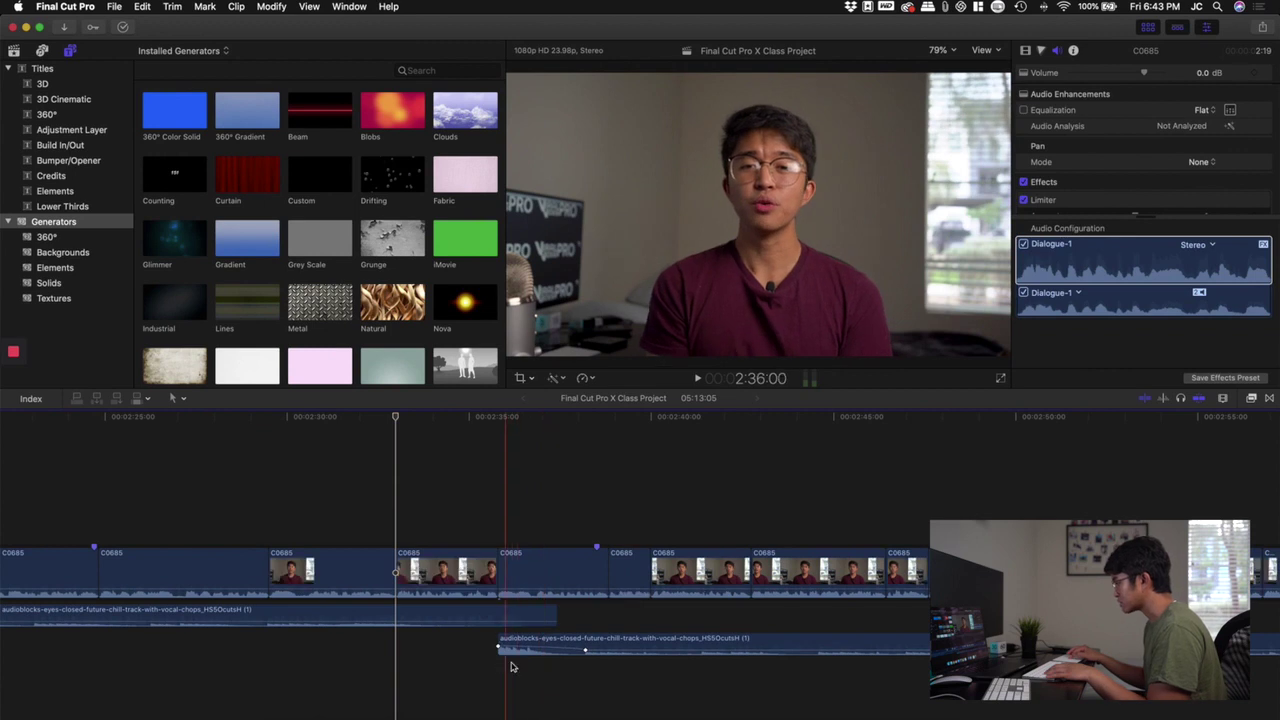
click(522, 642)
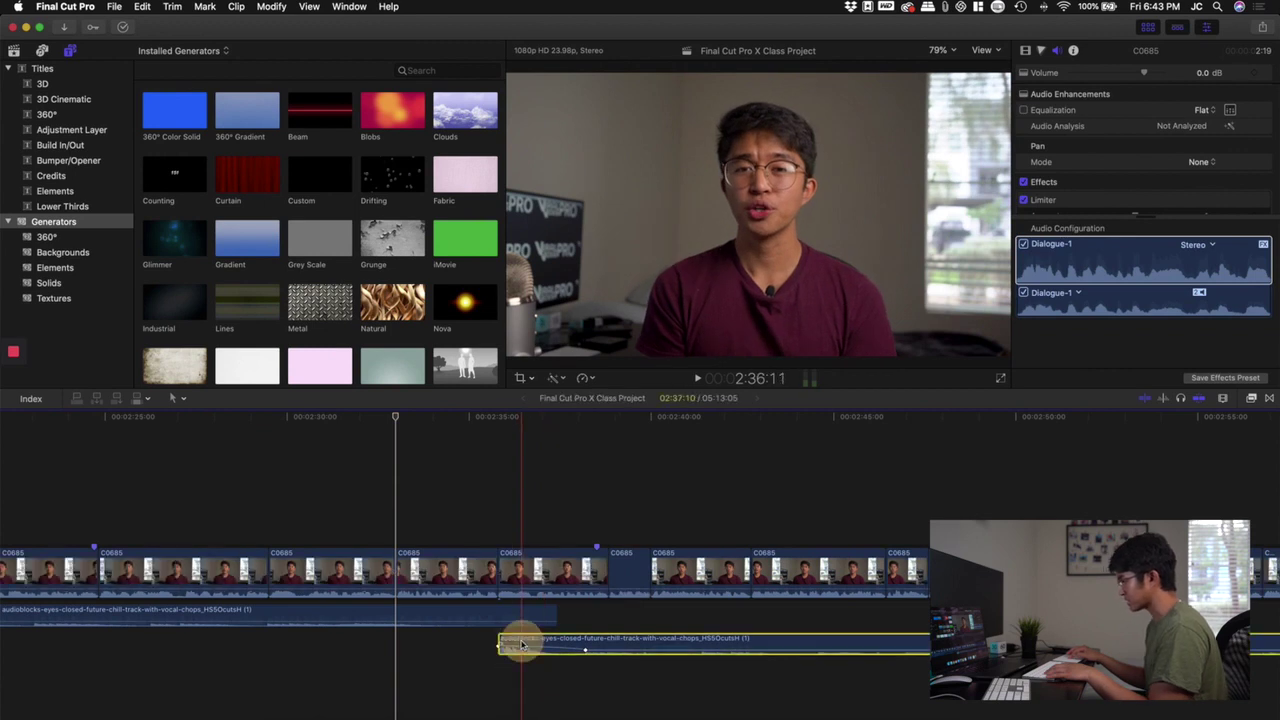
click(421, 695)
key(space)
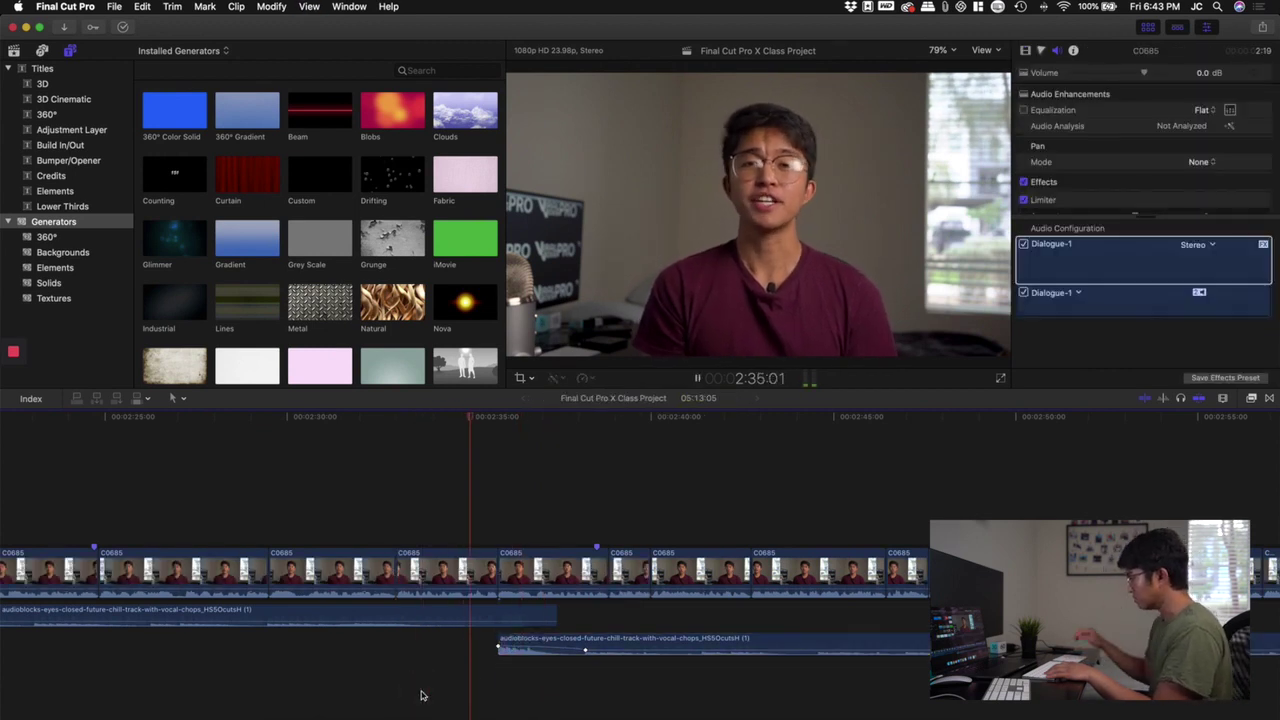
key(space)
Step: Delete the 0 dB volume keyframe at the start of the second music clip
click(524, 640)
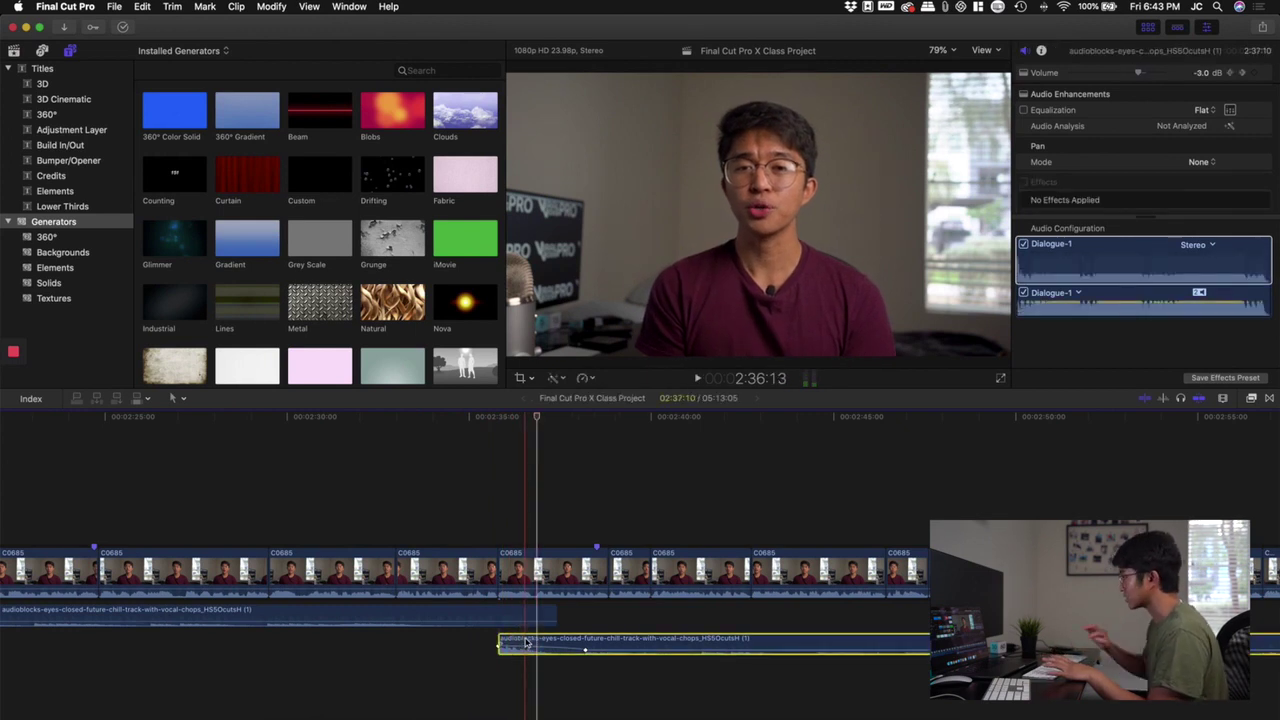
key(space)
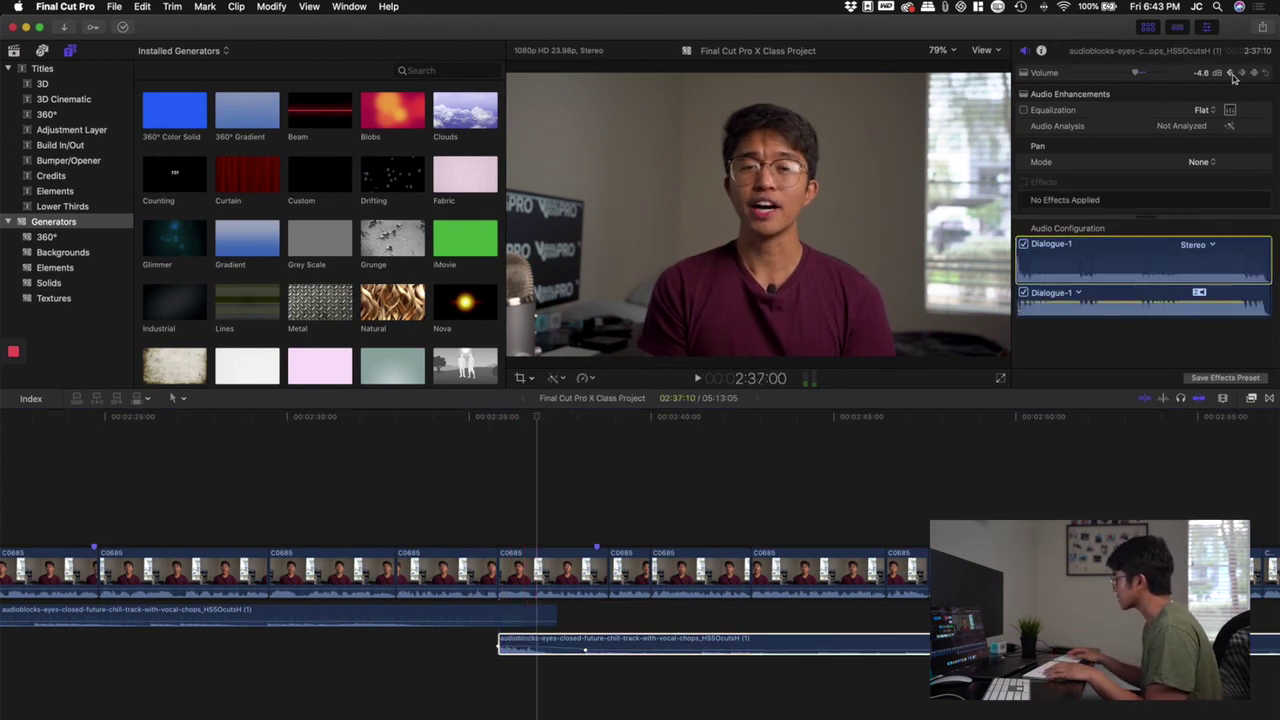
click(650, 530)
click(657, 641)
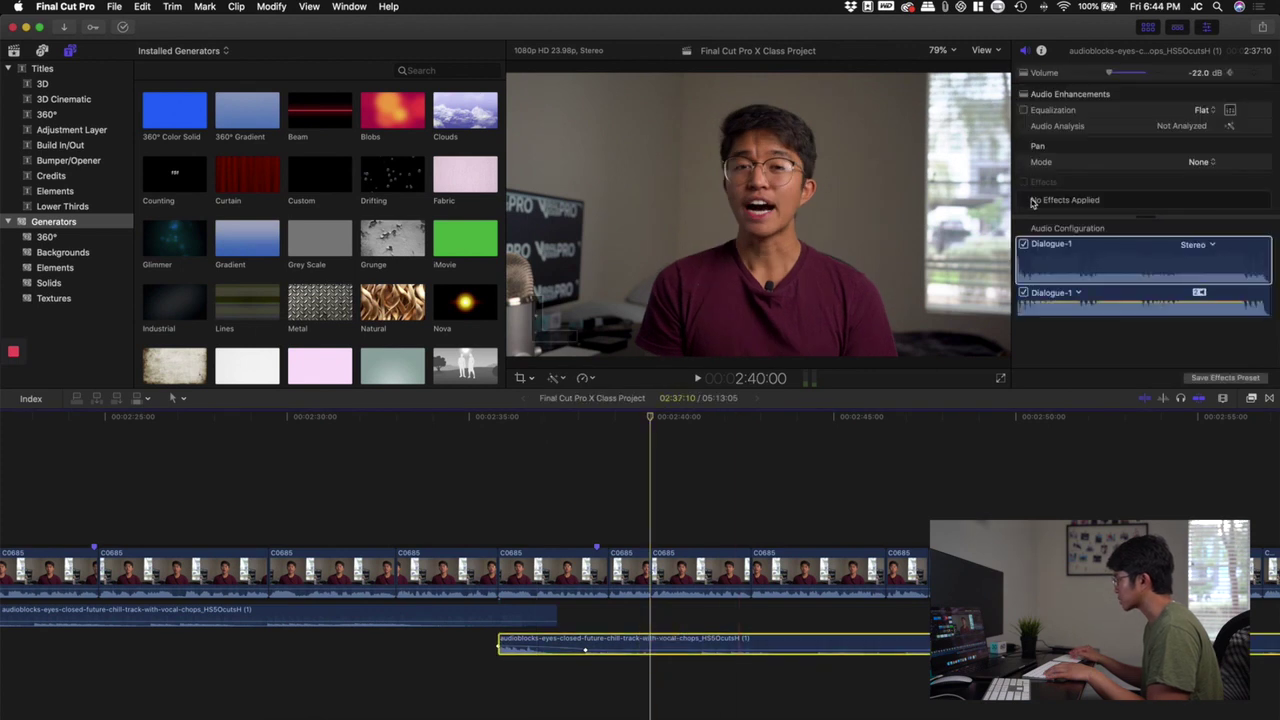
click(1232, 74)
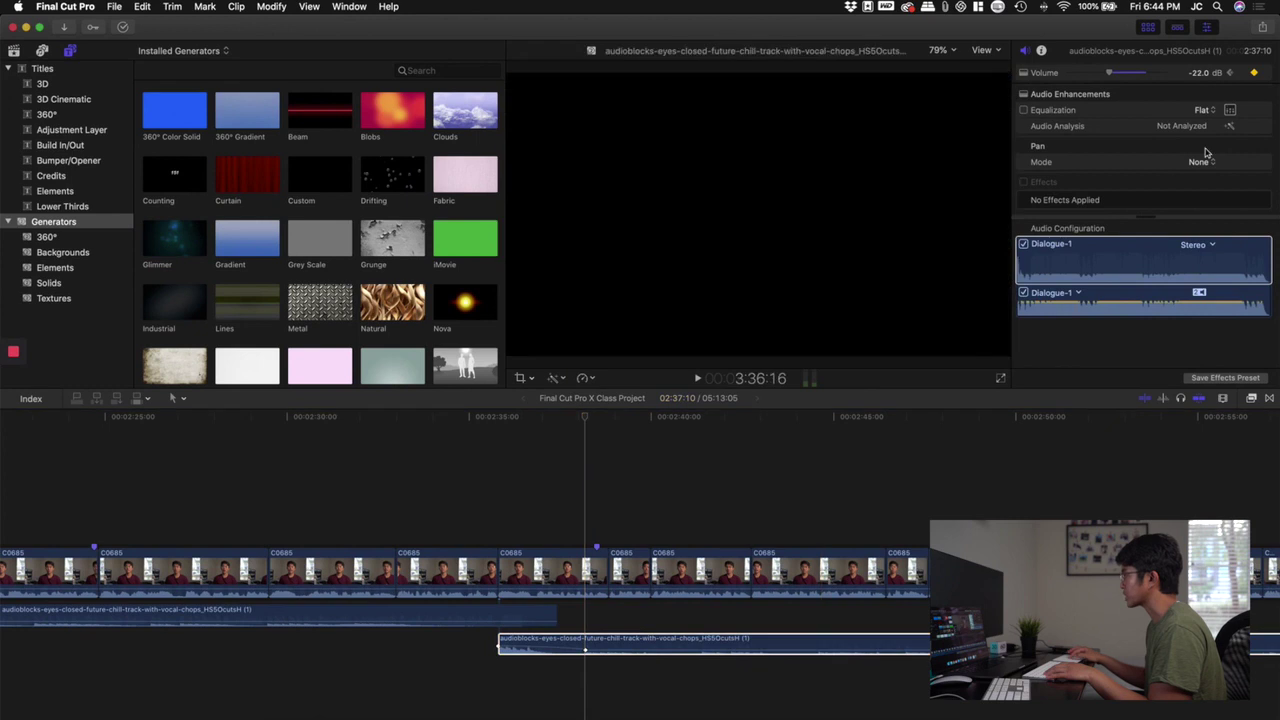
click(1230, 74)
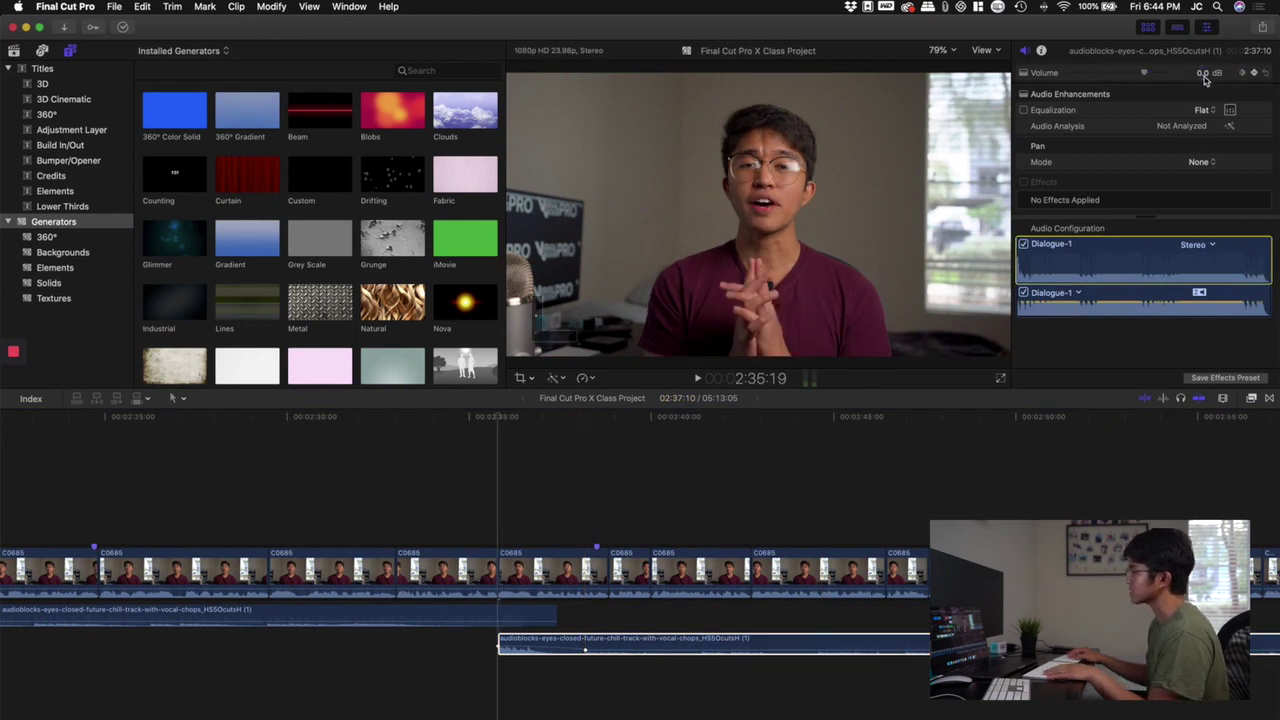
click(1255, 77)
Step: Move the second music clip about 2 seconds earlier and play the transition between the two music clips
drag(566, 640, 492, 638)
click(398, 655)
key(space)
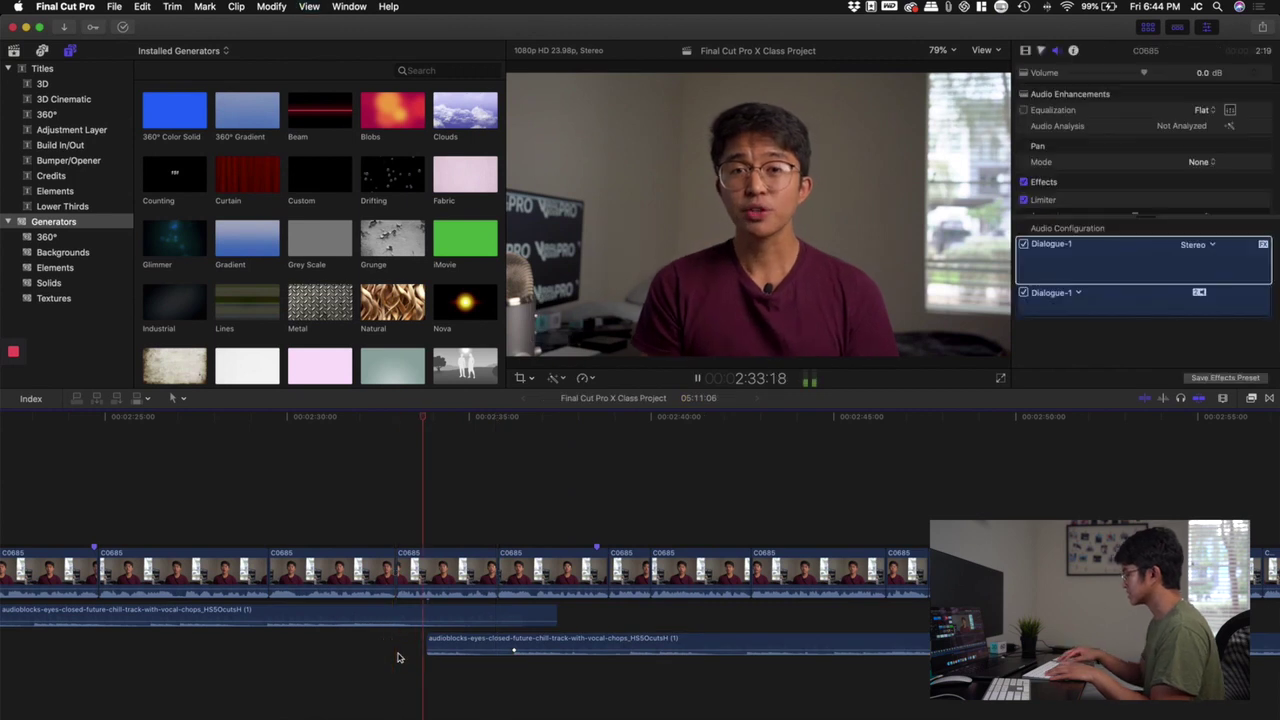
key(space)
key(super+minus)
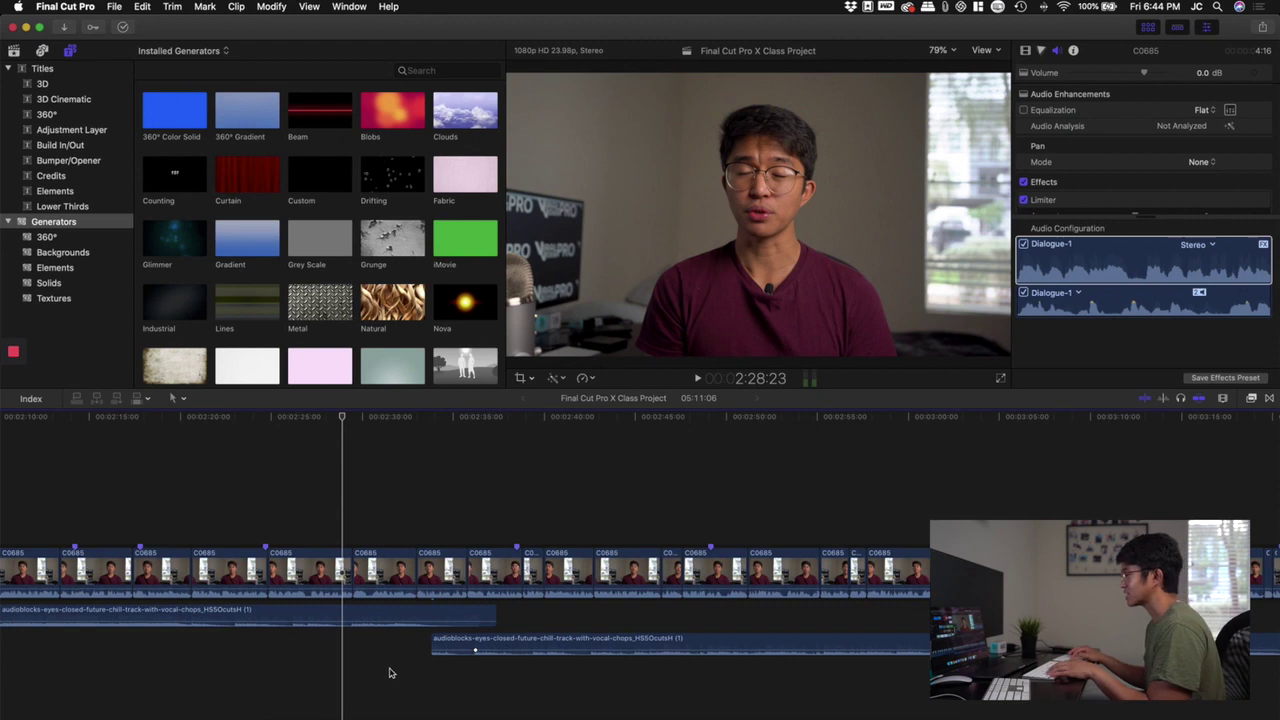
key(space)
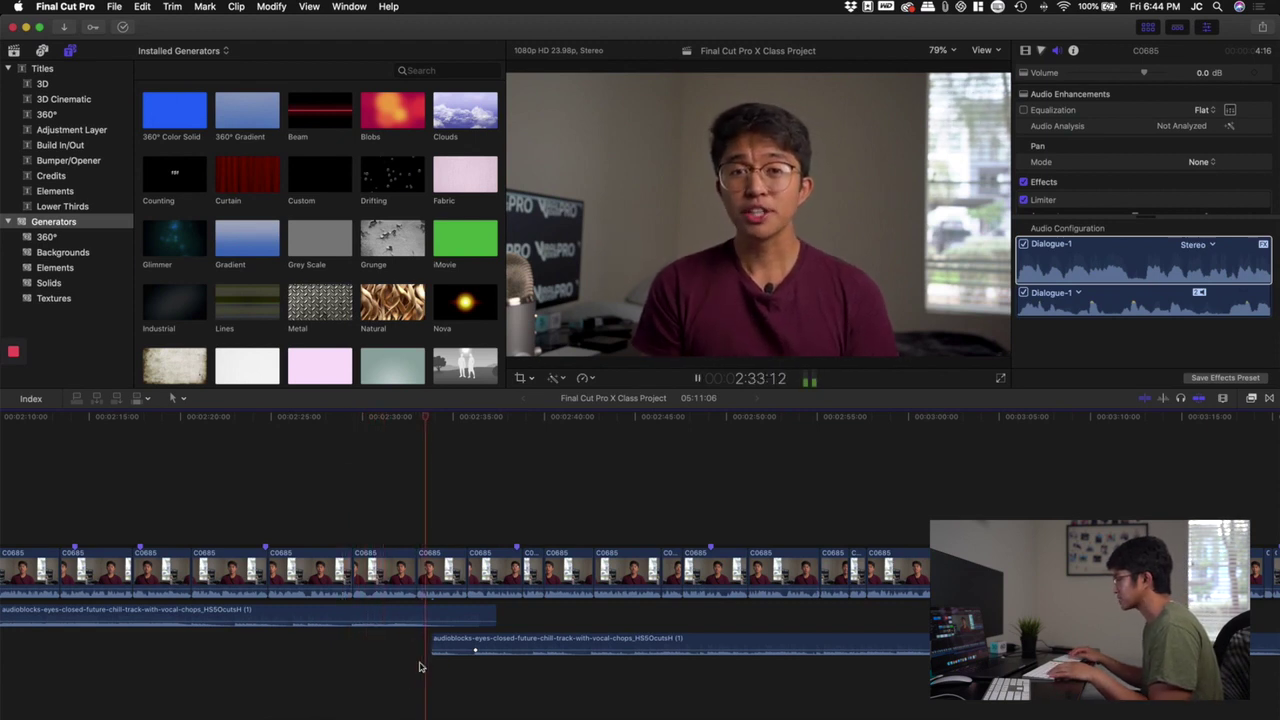
key(space)
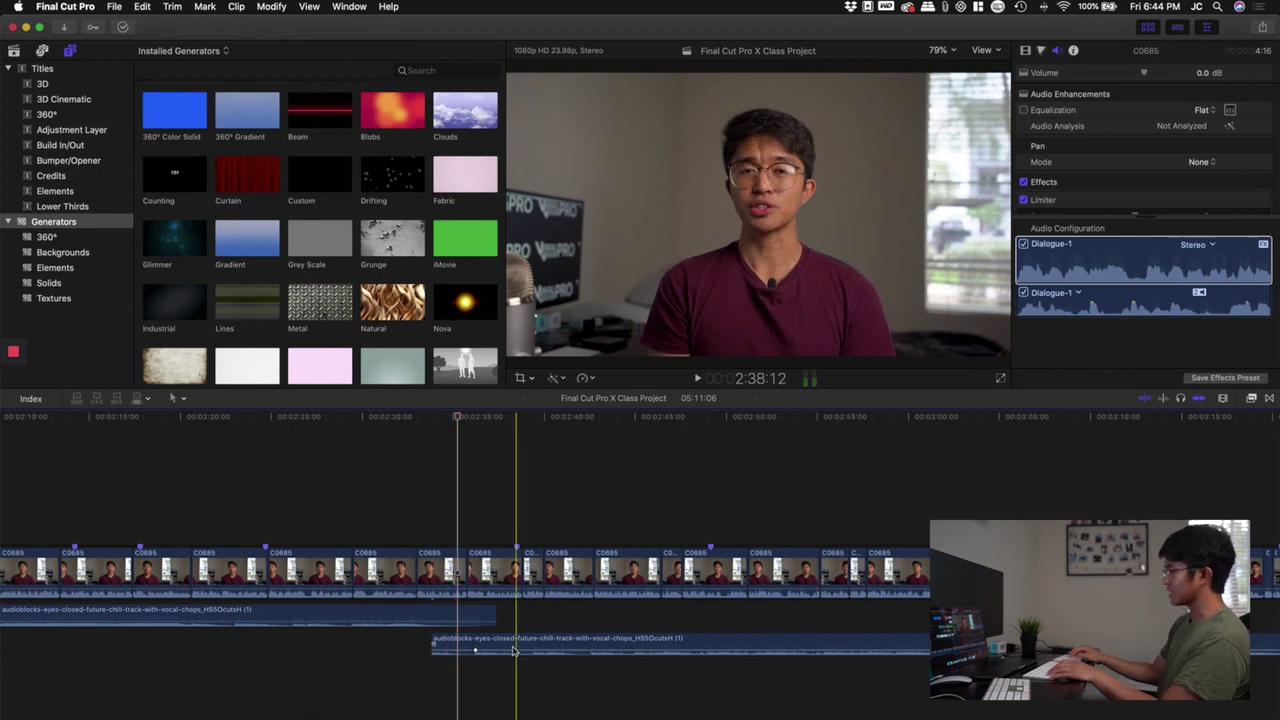
Step: Add a -22 dB volume keyframe to the second music clip at 4:05:02, near the end of the video
scroll(500, 655, right, 8)
key(super+minus)
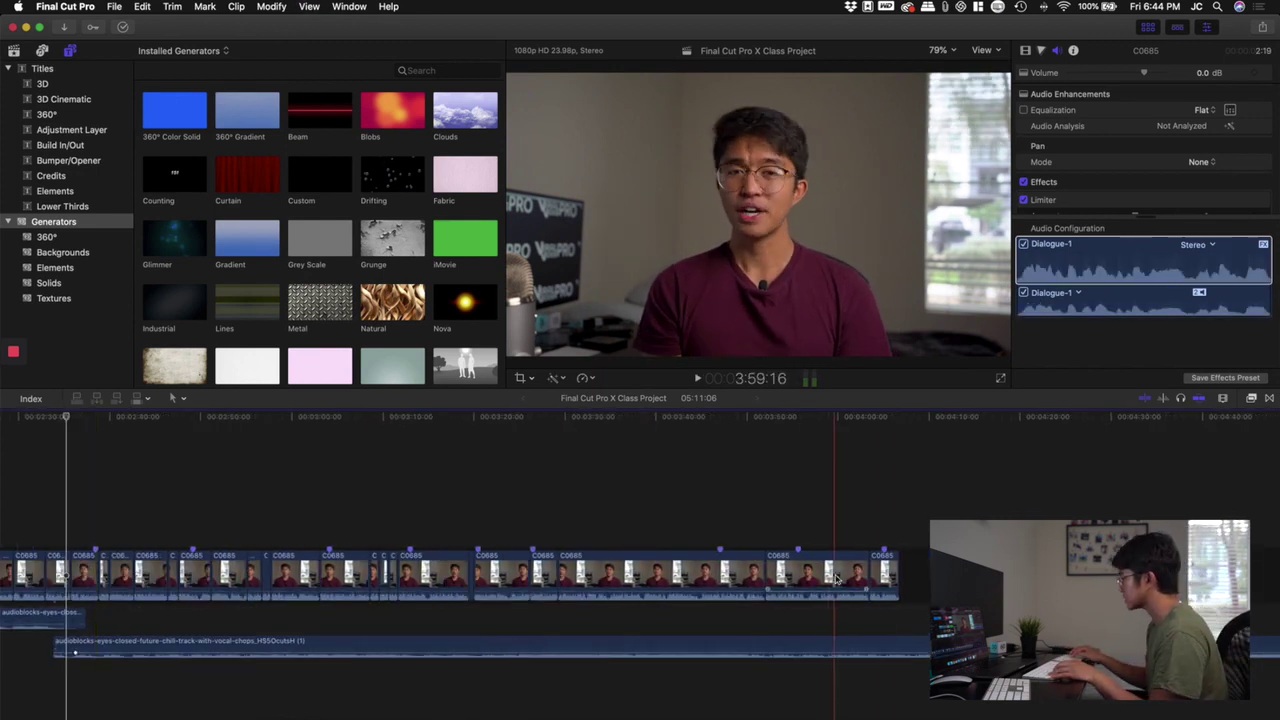
click(905, 525)
key(super+equal)
click(837, 520)
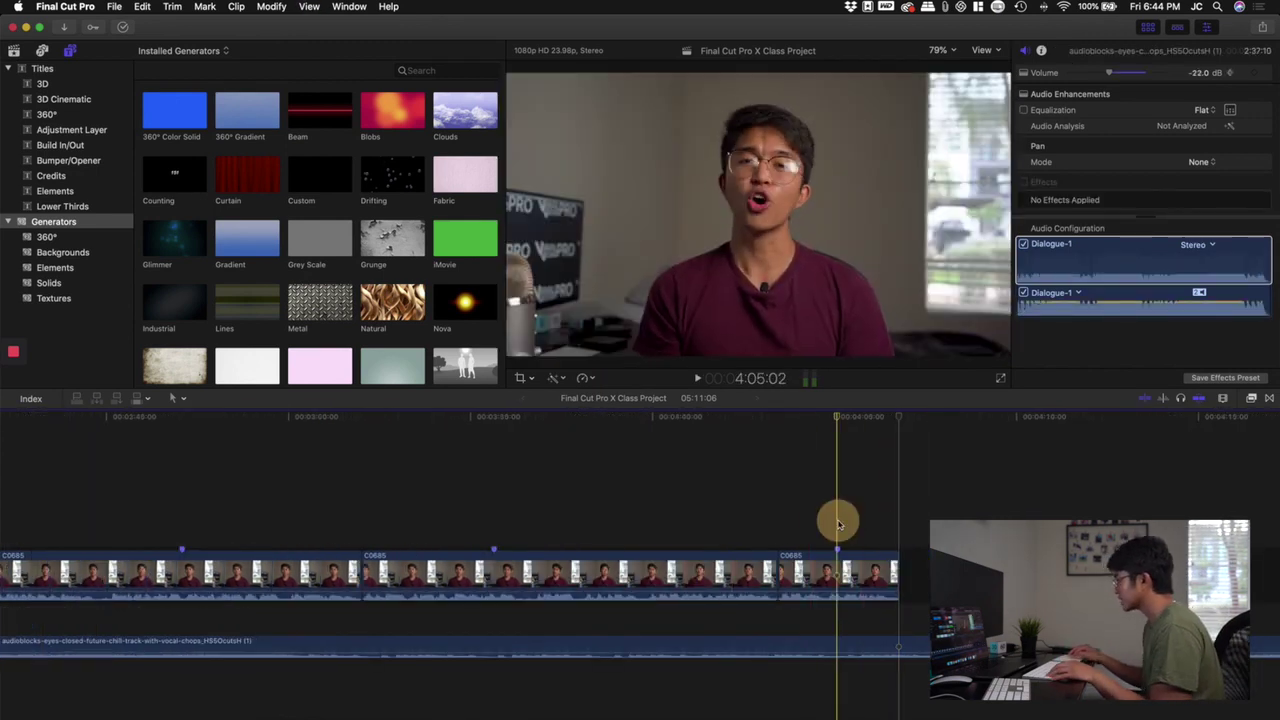
click(839, 643)
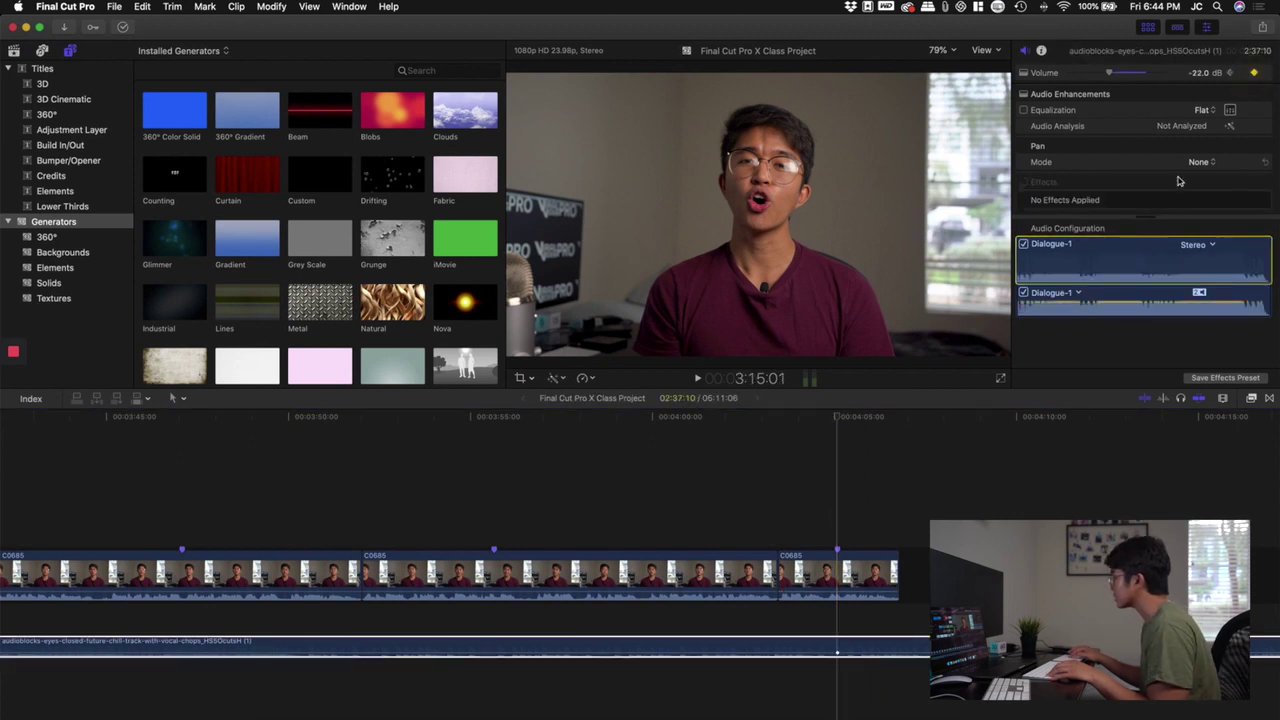
Step: Set the second music clip's volume to 0 dB at 4:06:19, where the video ends
drag(846, 417, 897, 421)
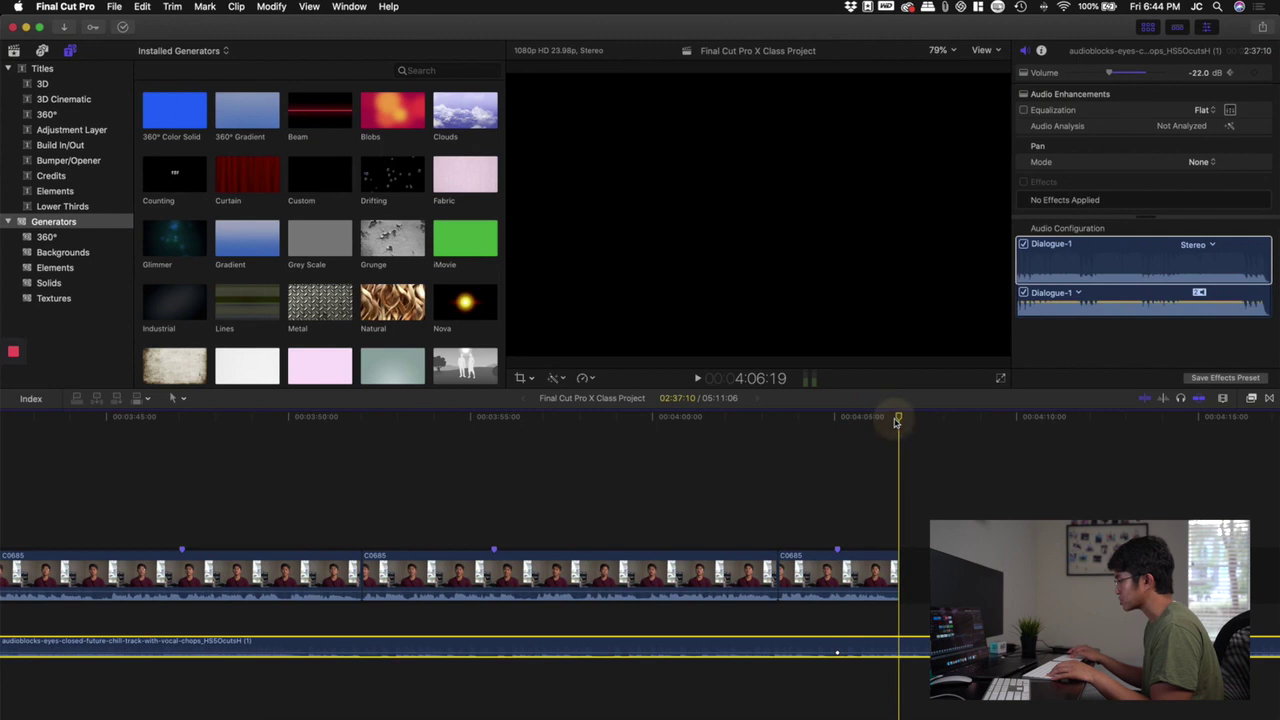
click(900, 640)
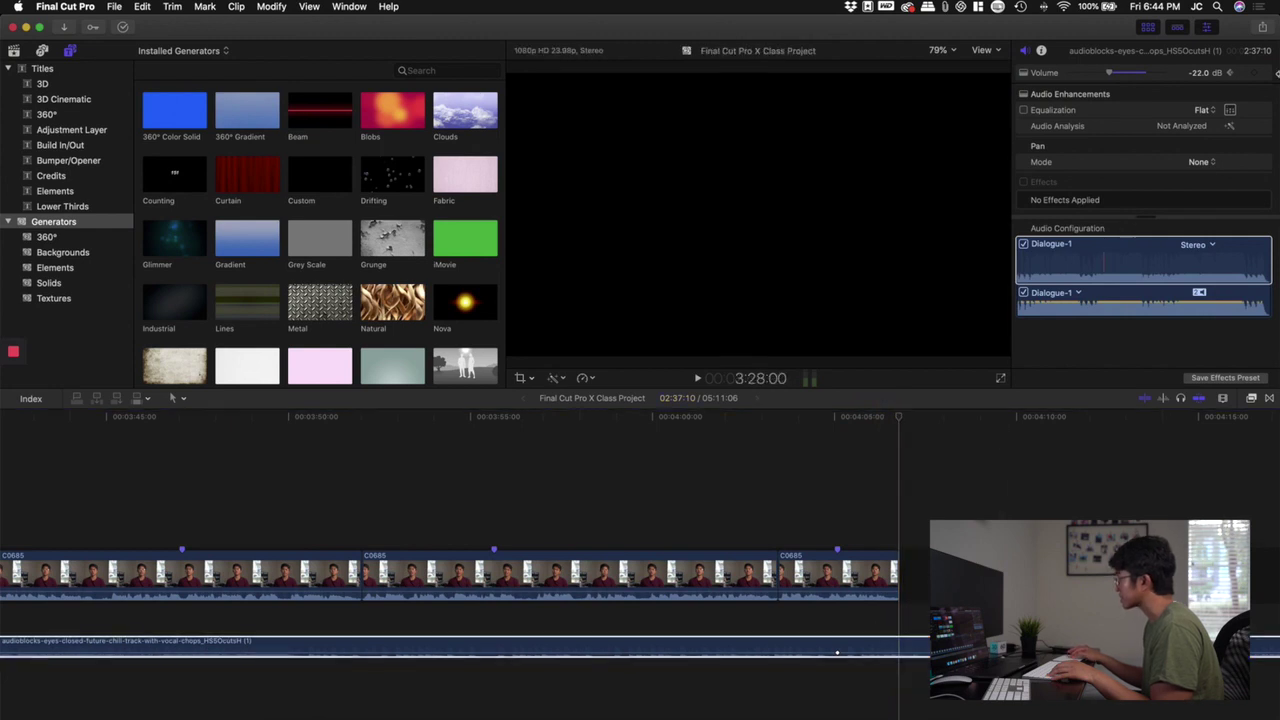
click(1200, 73)
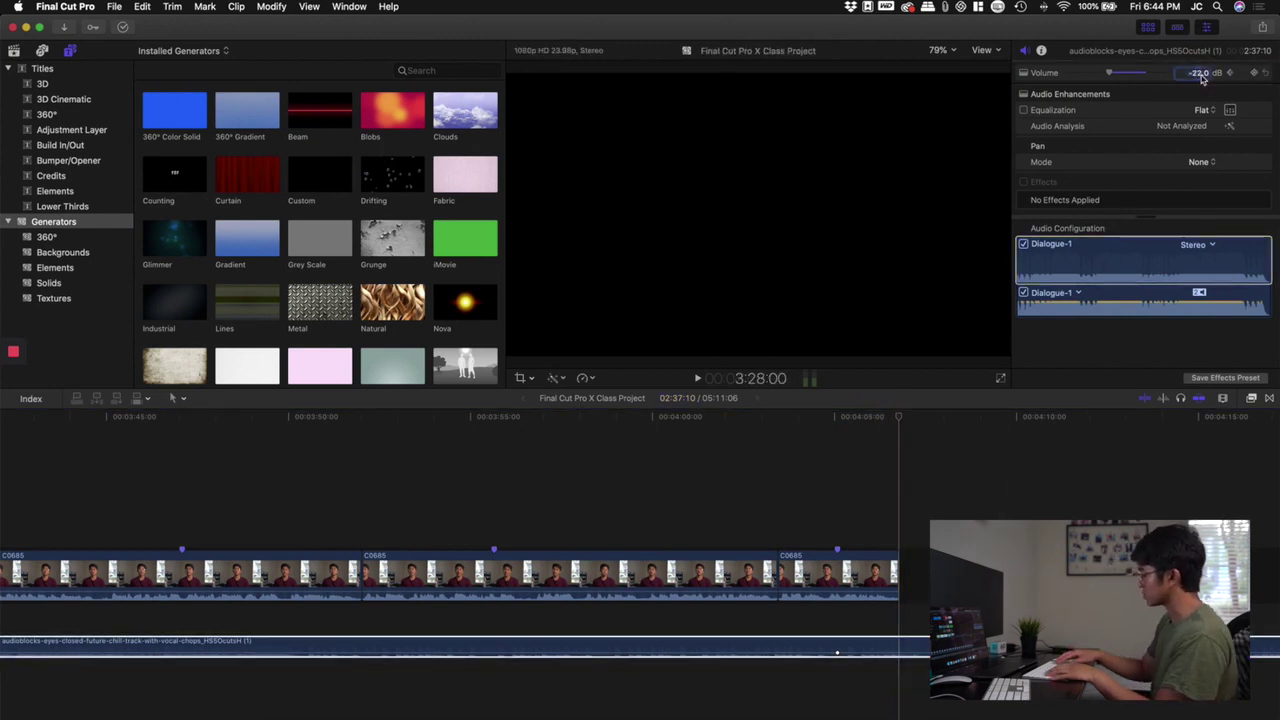
key(Return)
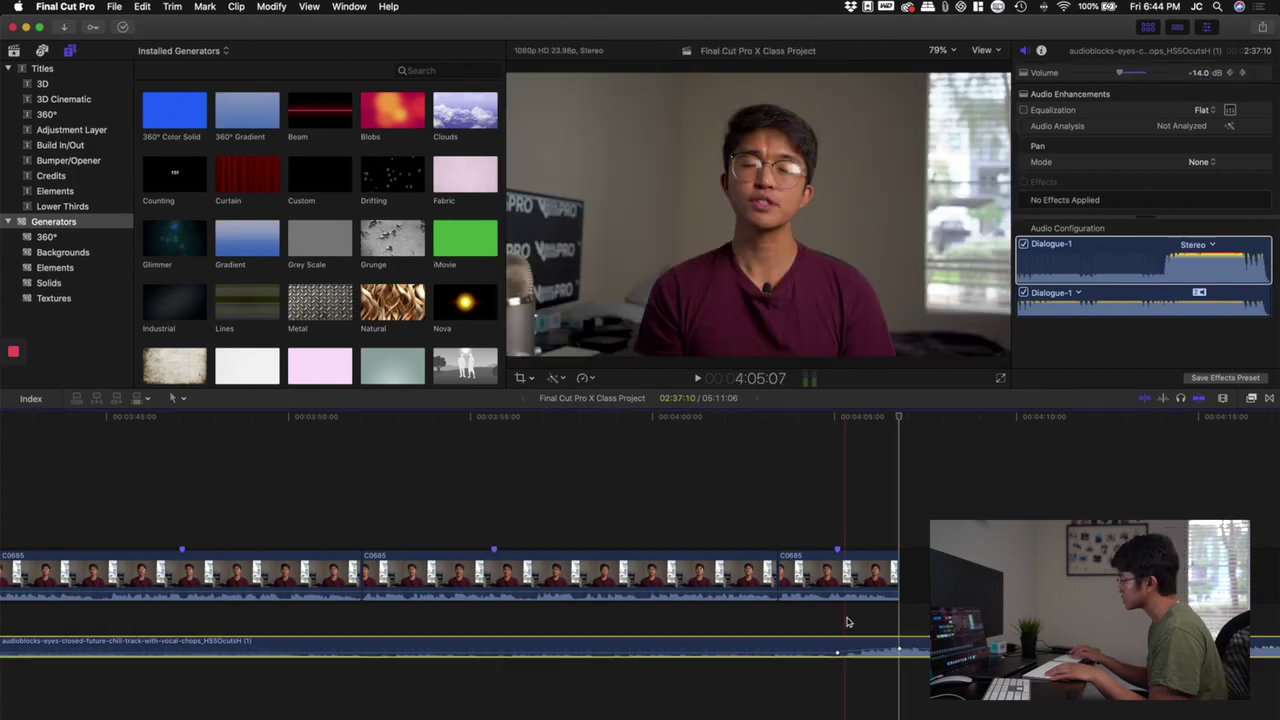
Step: Play the ending and shift the music's closing volume keyframes to about 4:06 and 4:09
click(775, 494)
key(space)
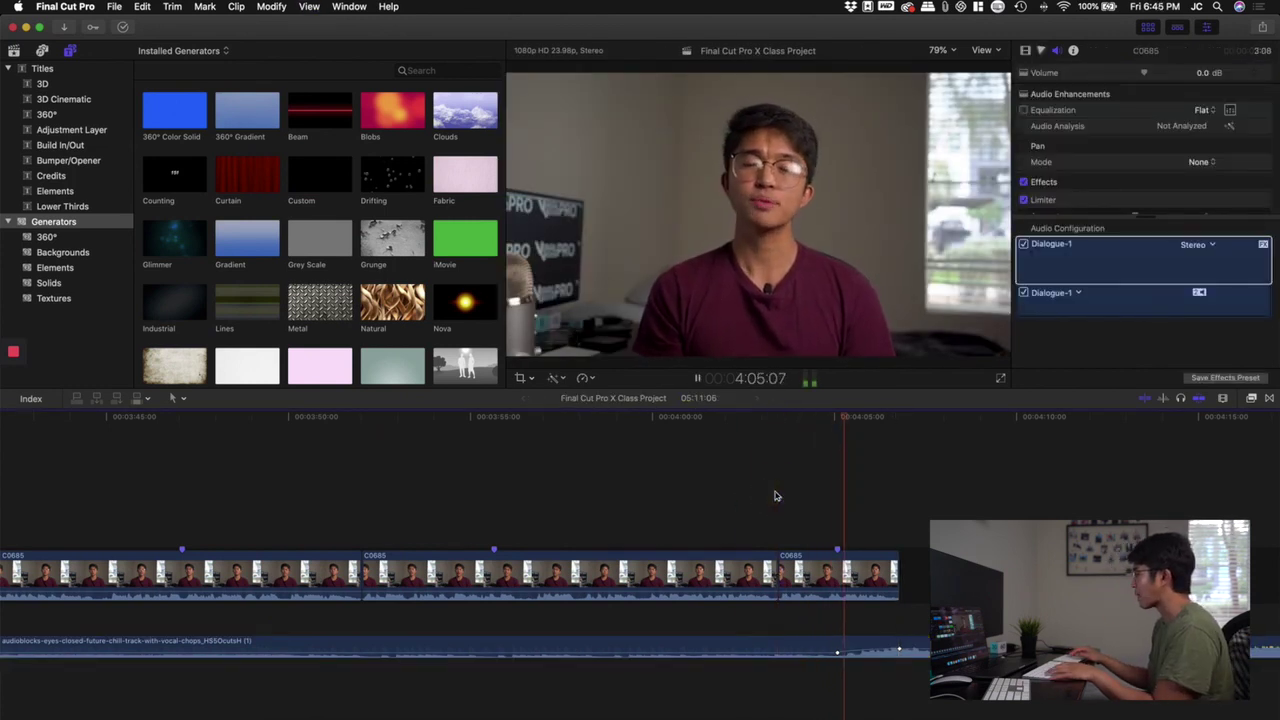
click(903, 650)
key(space)
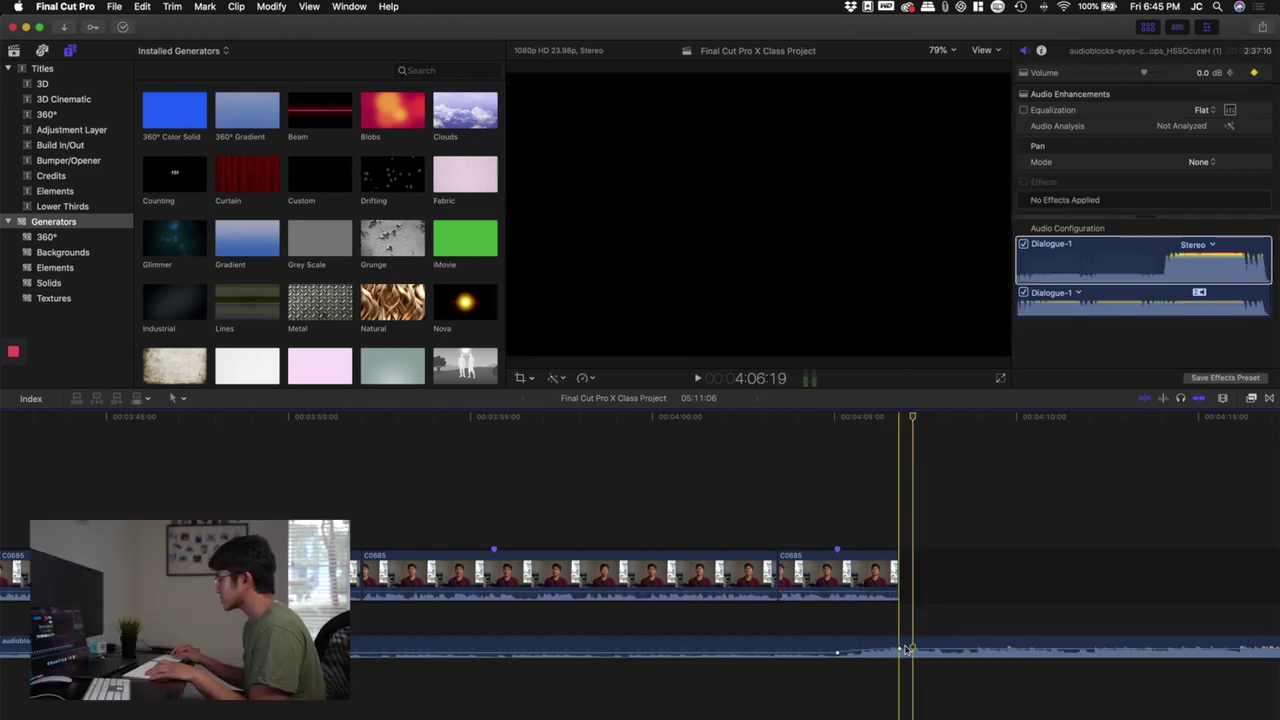
click(900, 648)
mouse_move(900, 648)
mouse_down()
mouse_move(985, 645)
mouse_move(837, 651)
mouse_move(884, 651)
mouse_up()
Step: Replay the ending from 4:05:02 and move the music's last 0 dB keyframe earlier, to about 4:08
click(839, 467)
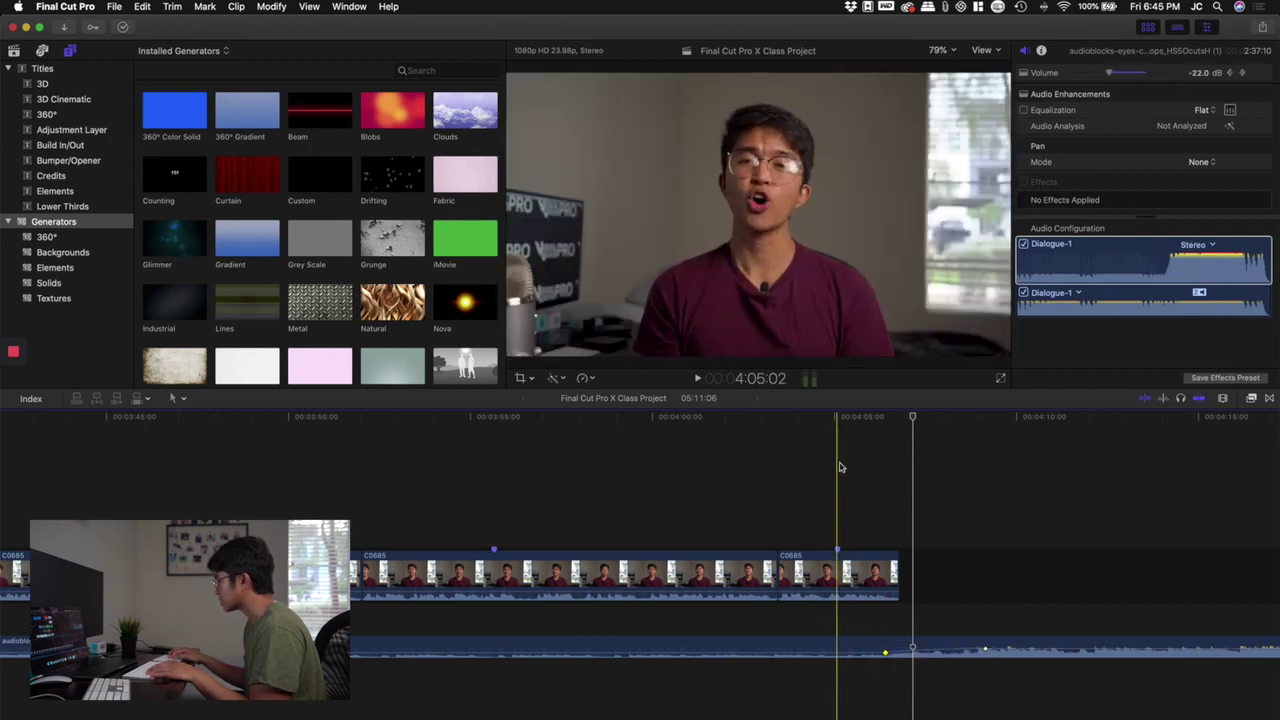
key(space)
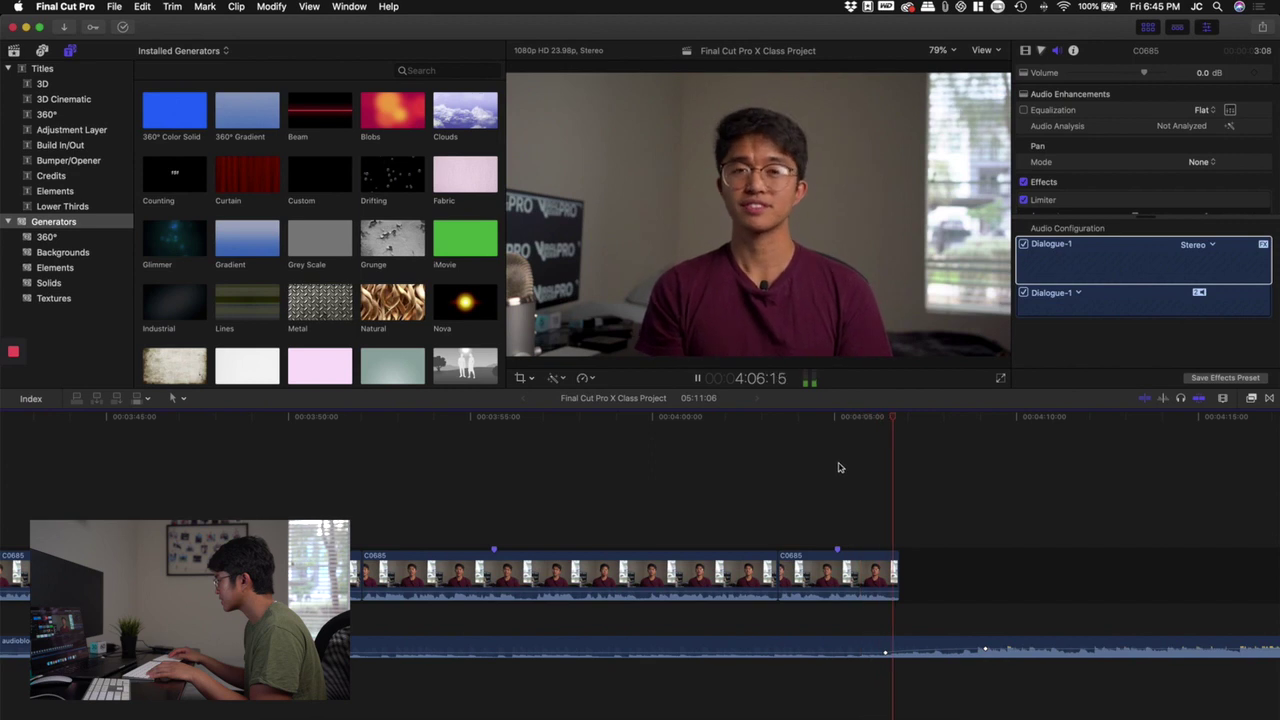
key(space)
click(984, 648)
drag(984, 648, 950, 648)
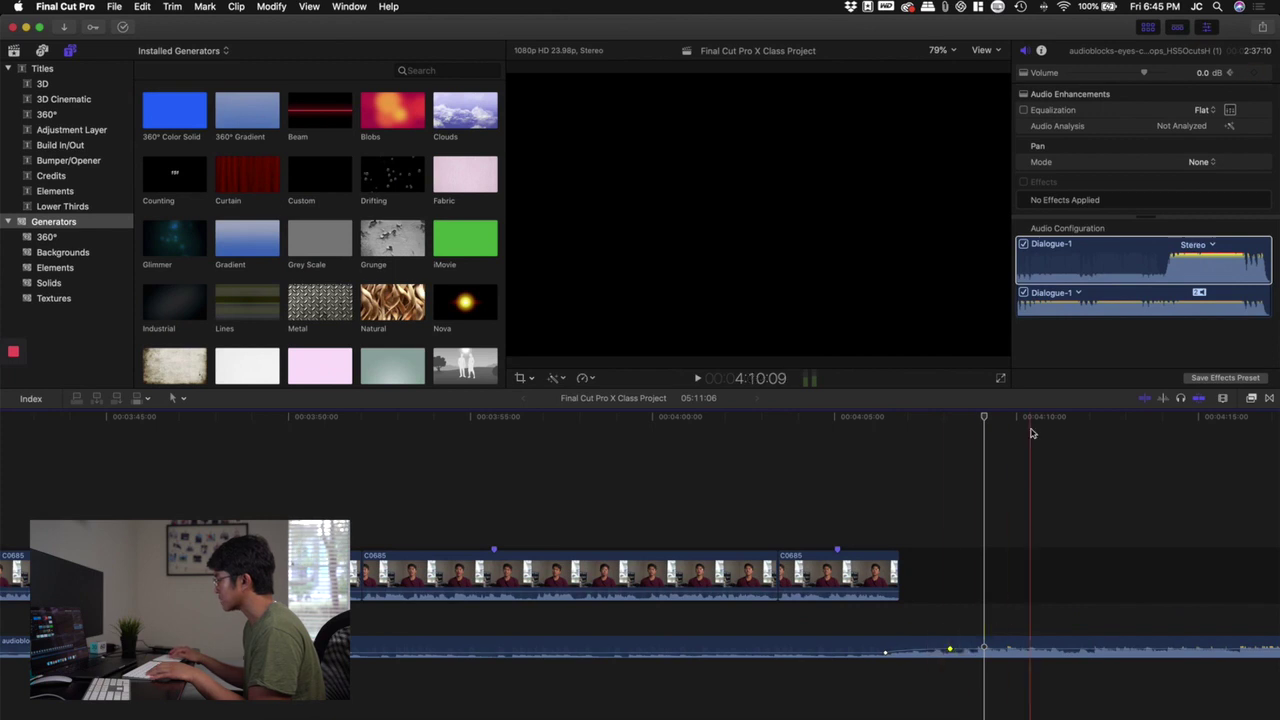
Step: Trim the end of the second music clip to 4:08:19
click(971, 416)
click(973, 645)
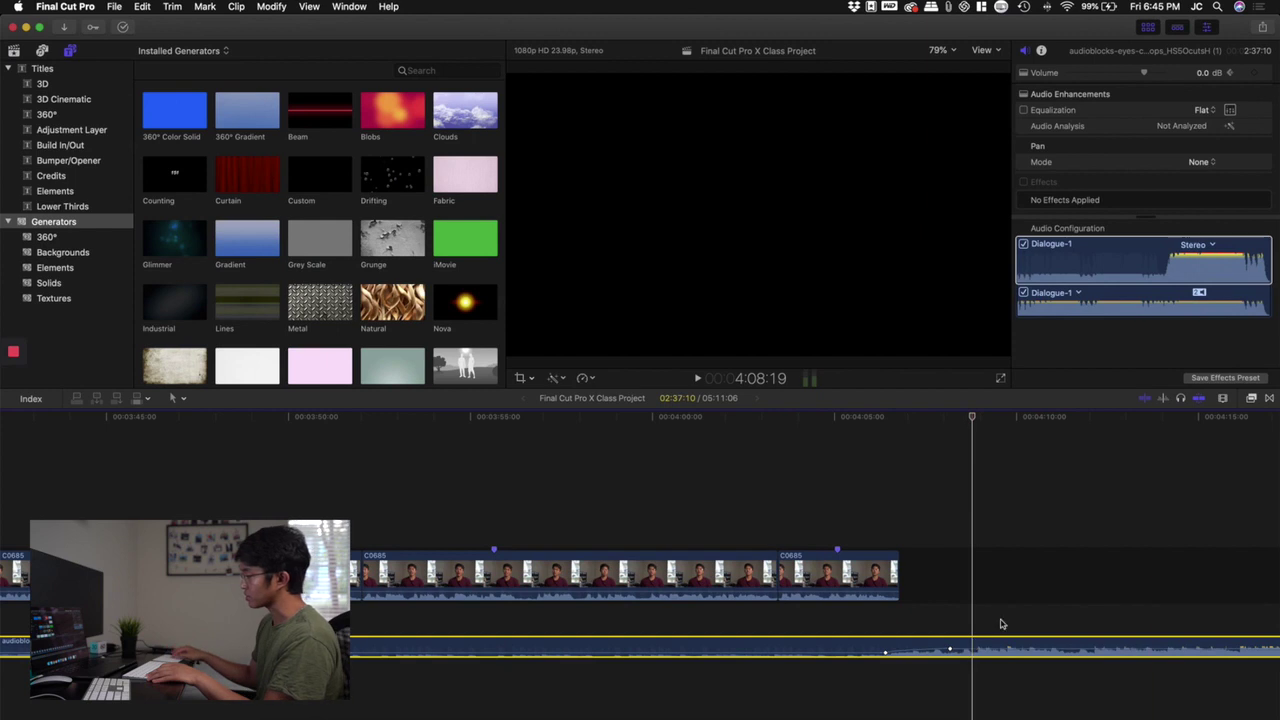
scroll(1151, 570, right, 5)
scroll(1151, 570, left, 15)
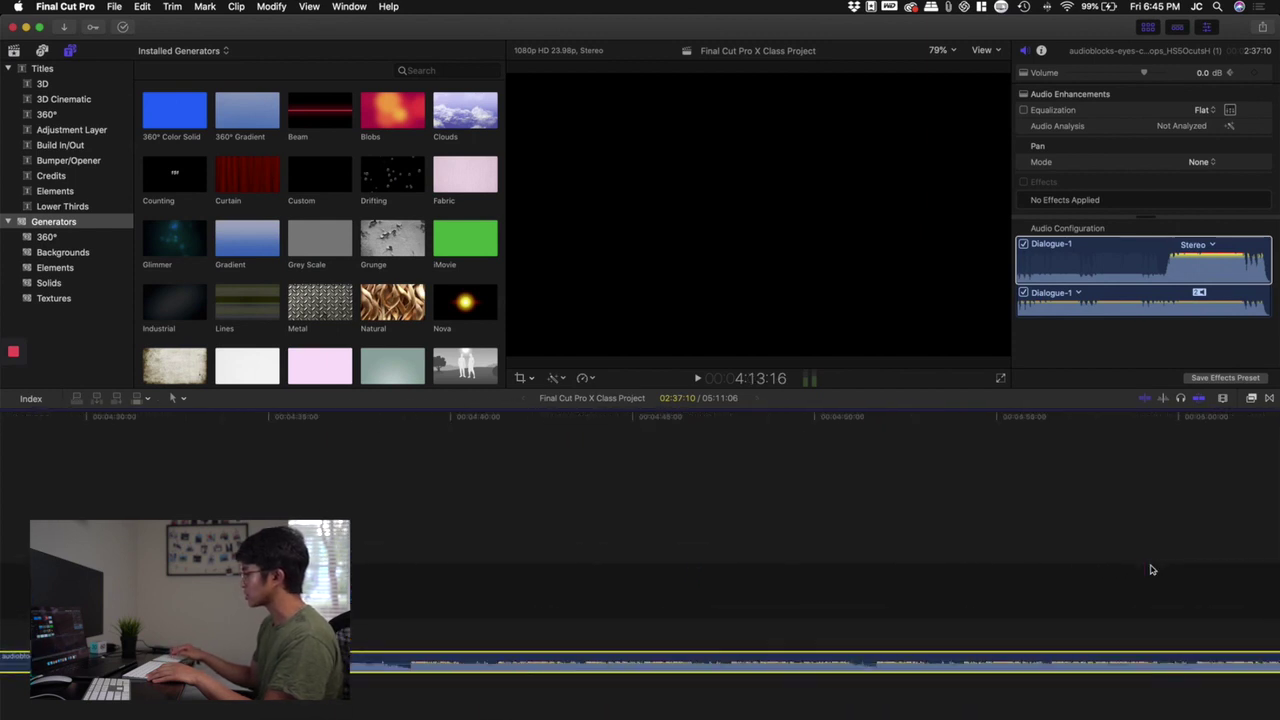
scroll(1151, 570, right, 12)
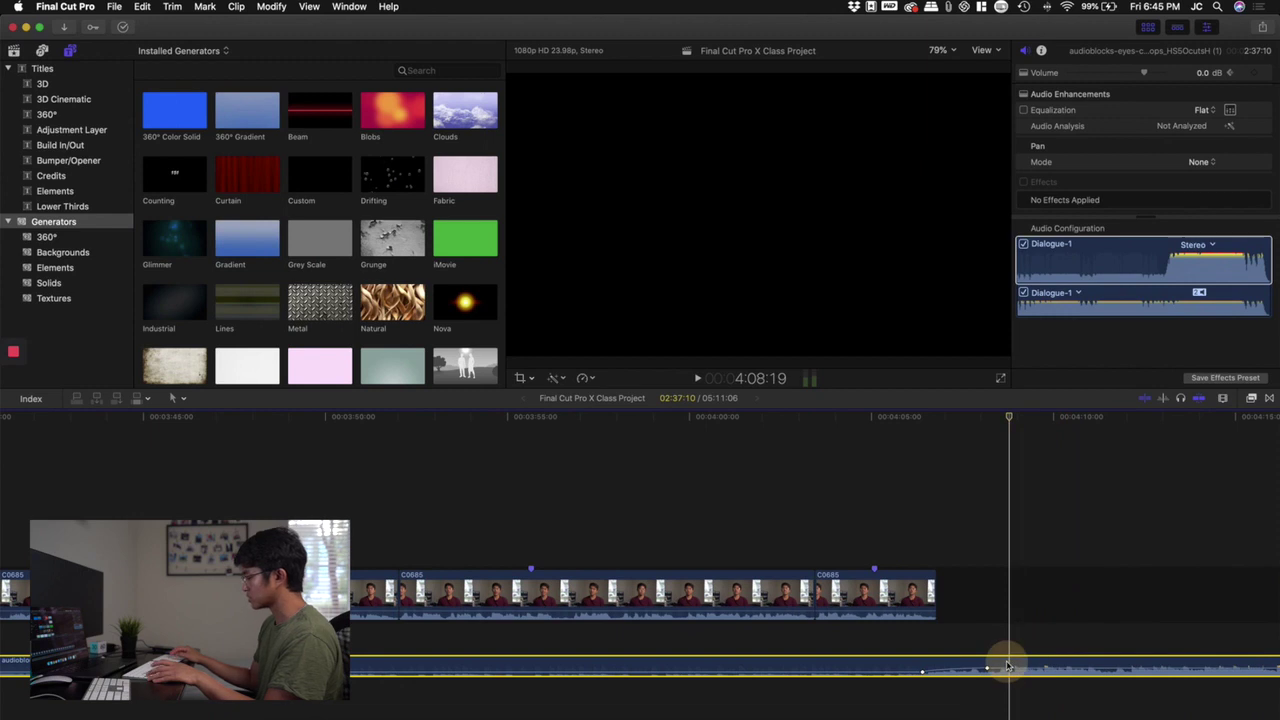
key(alt+bracketright)
Step: Play the ending of the video and review the placement of both music clips along the timeline
click(862, 560)
key(space)
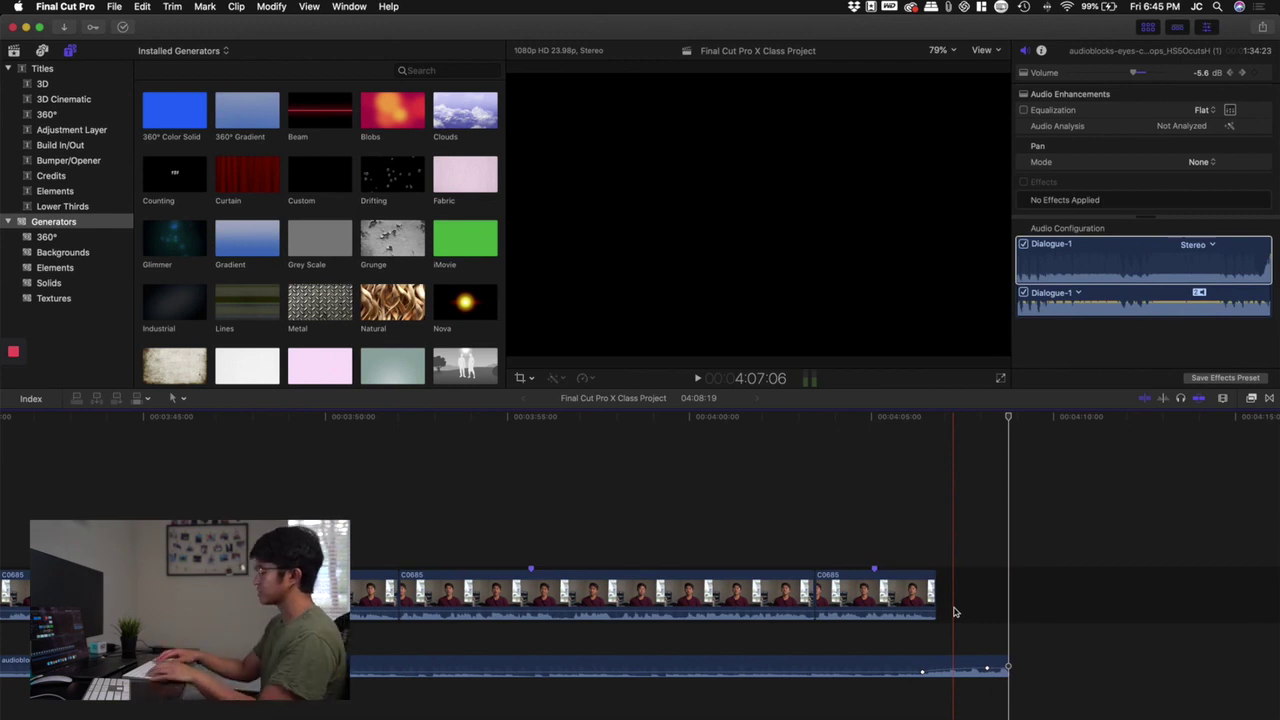
key(shift+z)
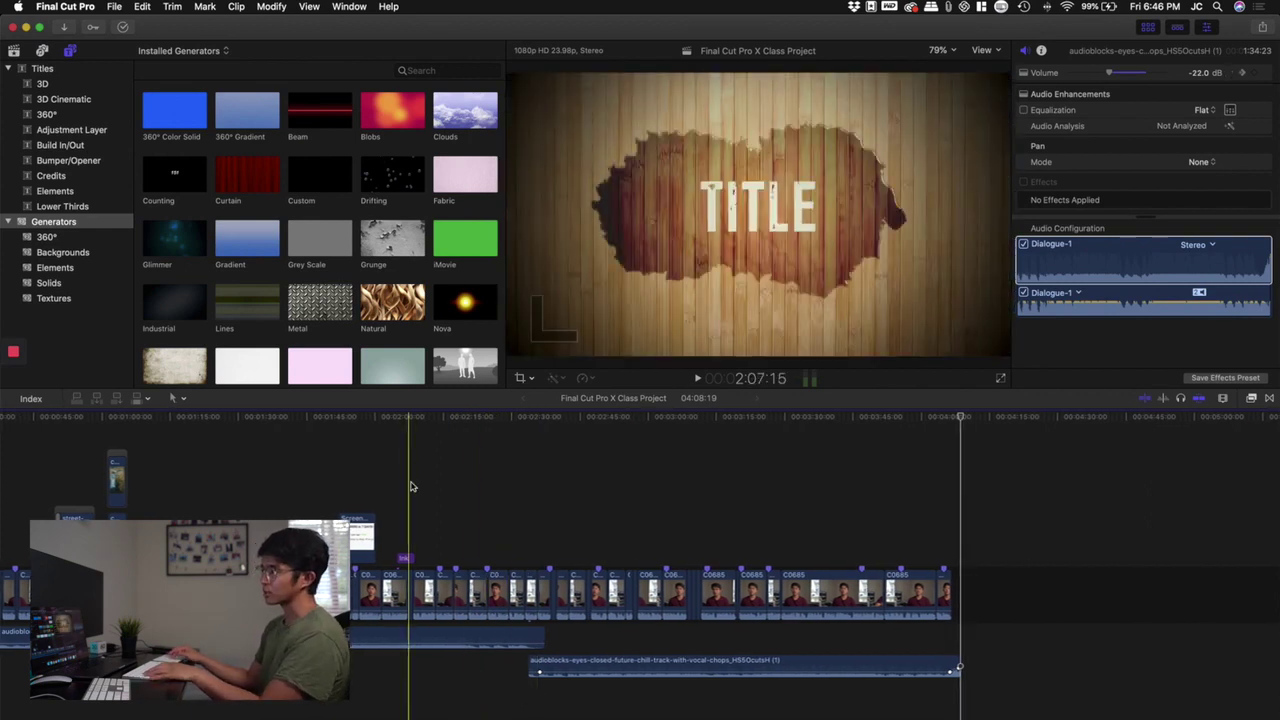
click(528, 667)
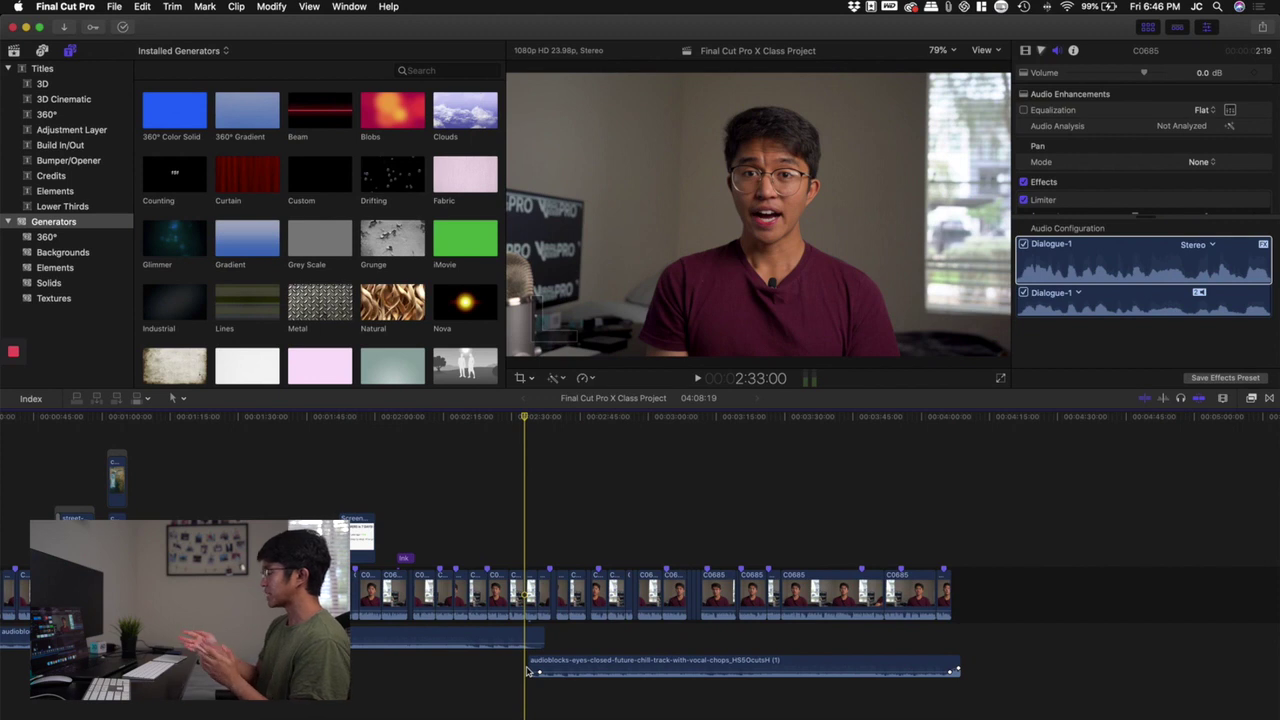
Step: Play the section around 1:51 to examine the moment the YouTube screenshot overlay appears
click(945, 645)
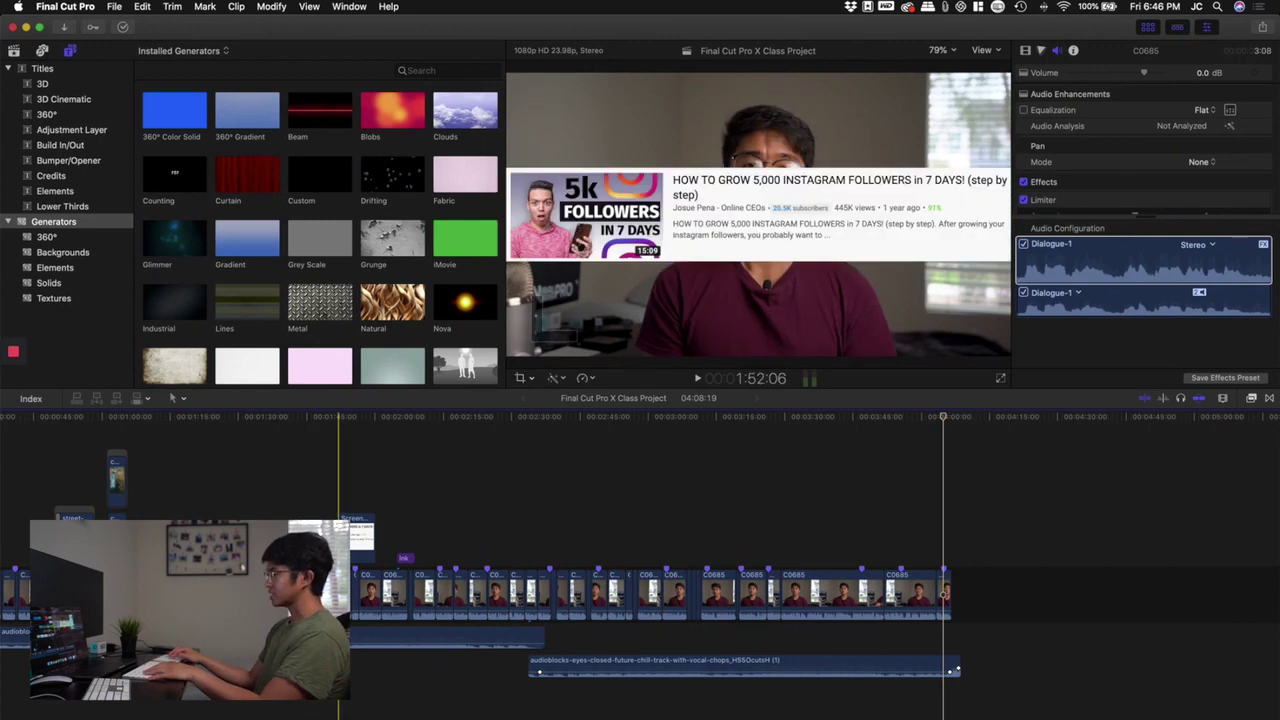
key(space)
key(super+equal)
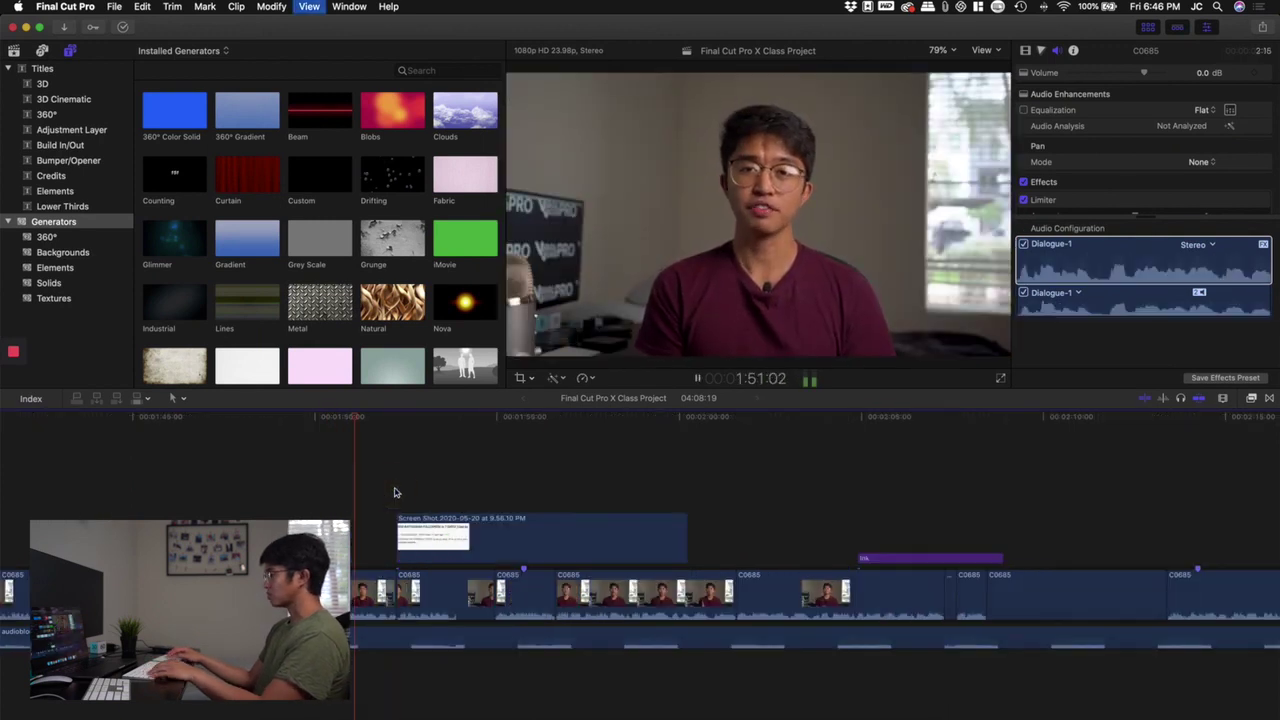
key(space)
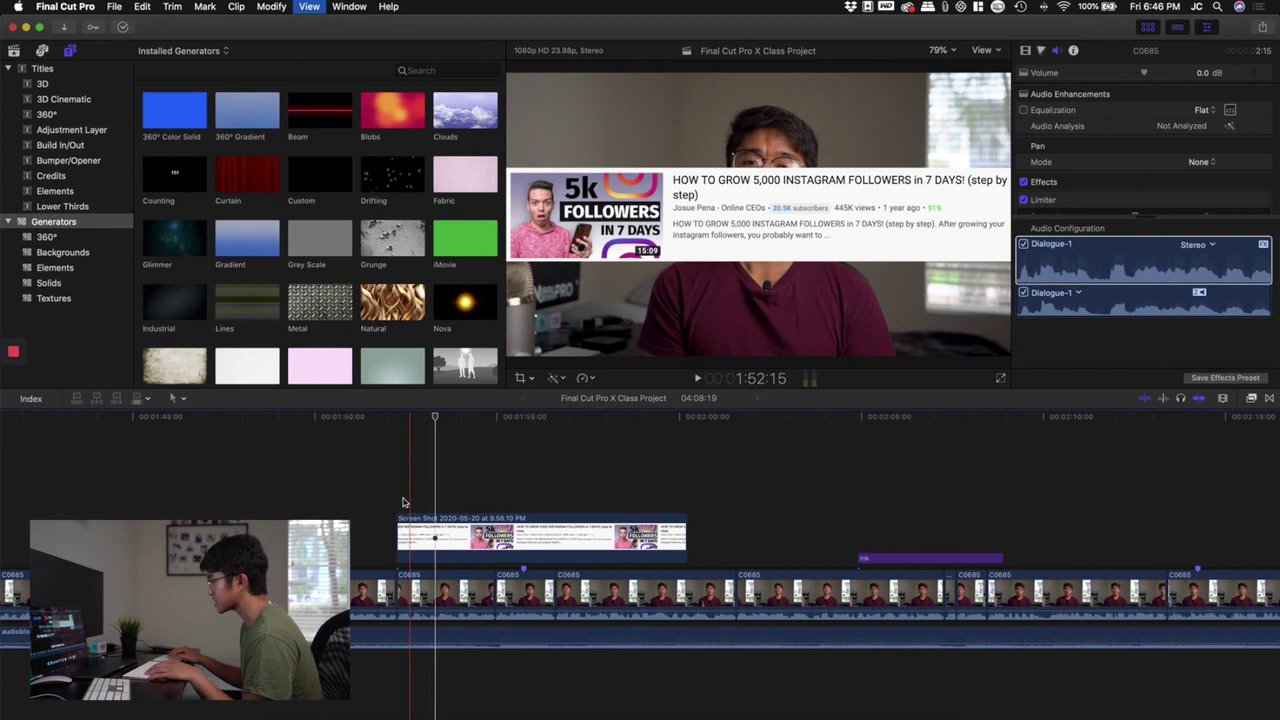
Step: Switch to Storyblocks in Chrome, remove the music and artist filters, and search the audio library for "pop"
key(super+Tab)
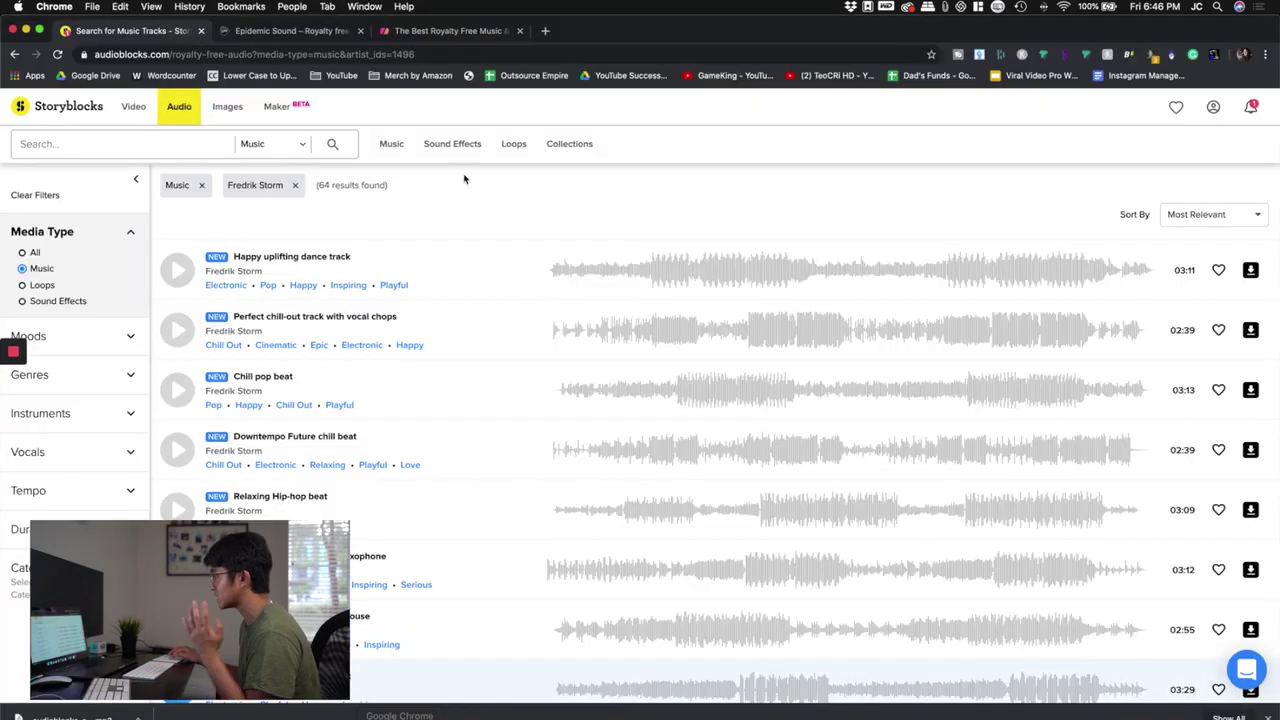
click(204, 189)
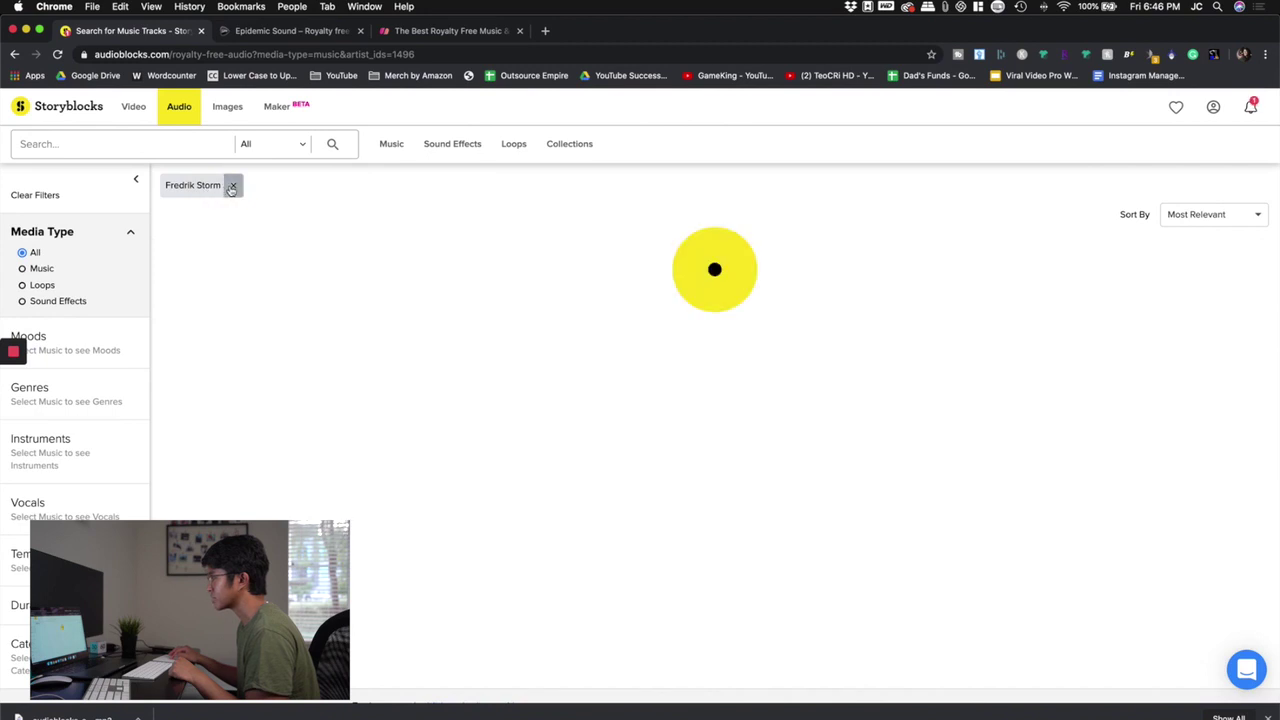
click(230, 185)
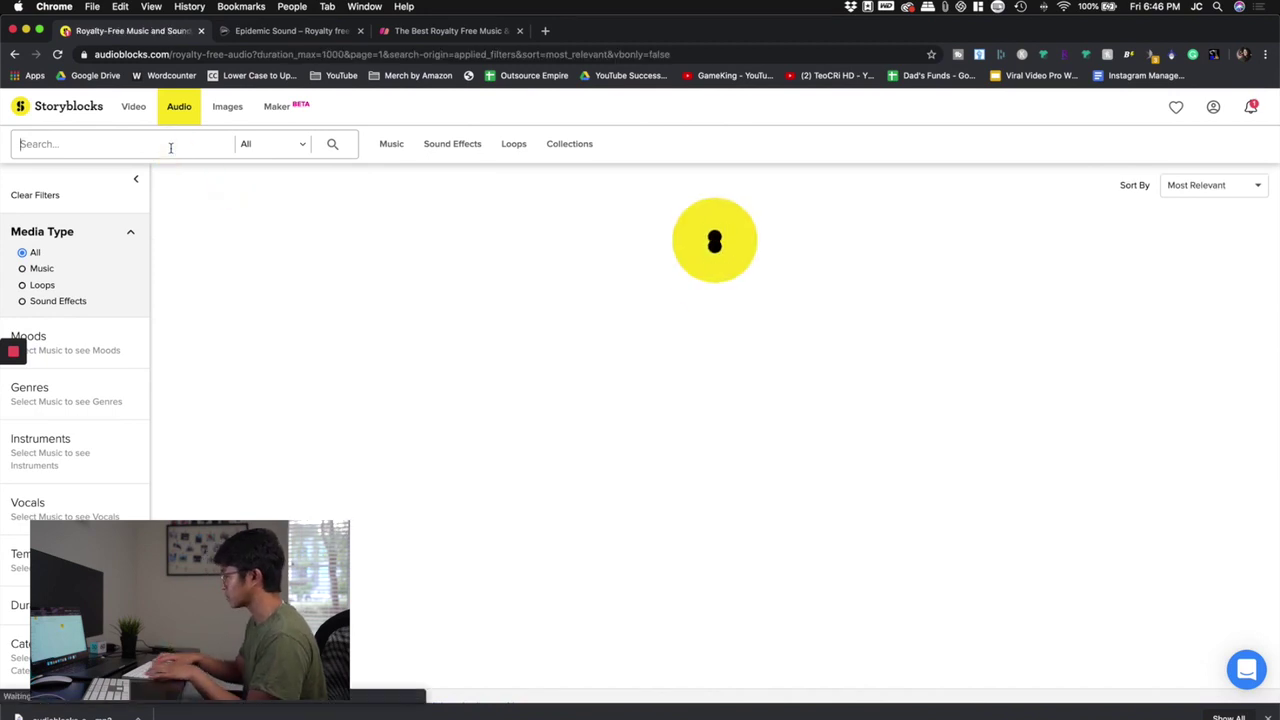
text(pop)
key(Return)
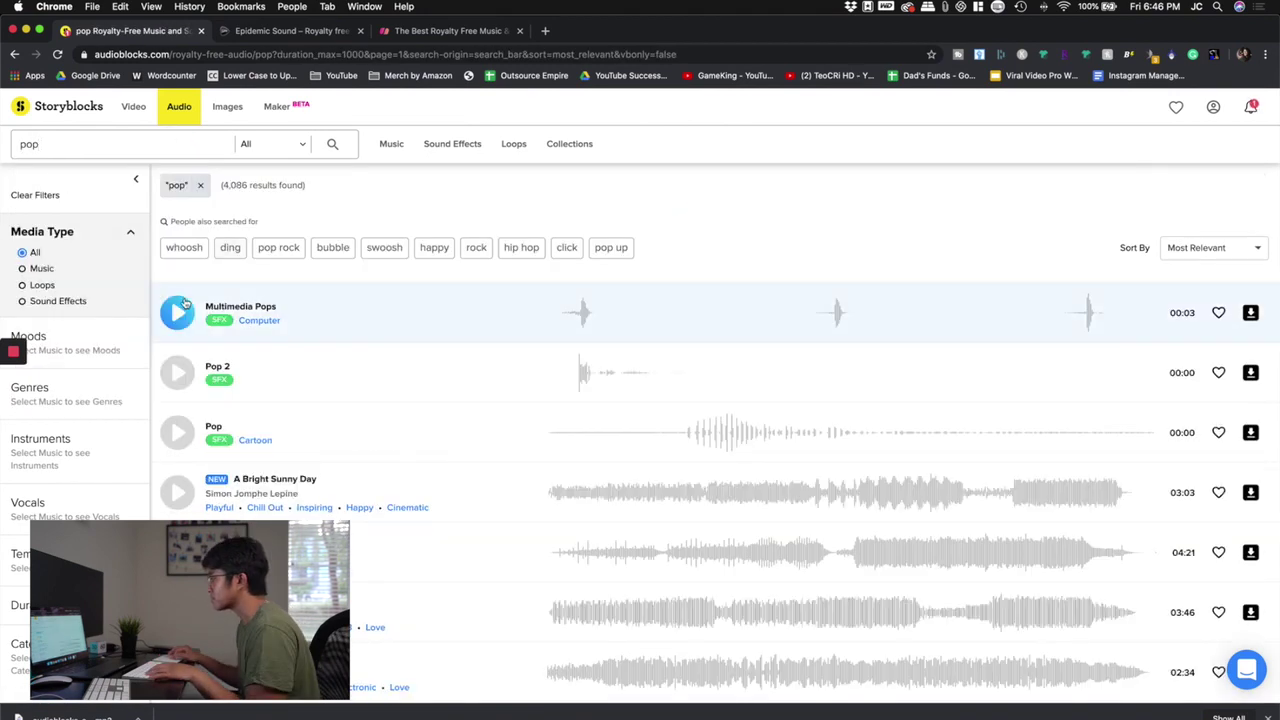
Step: Preview the Pop 2 sound effect, download it, and switch back to Final Cut Pro
click(174, 372)
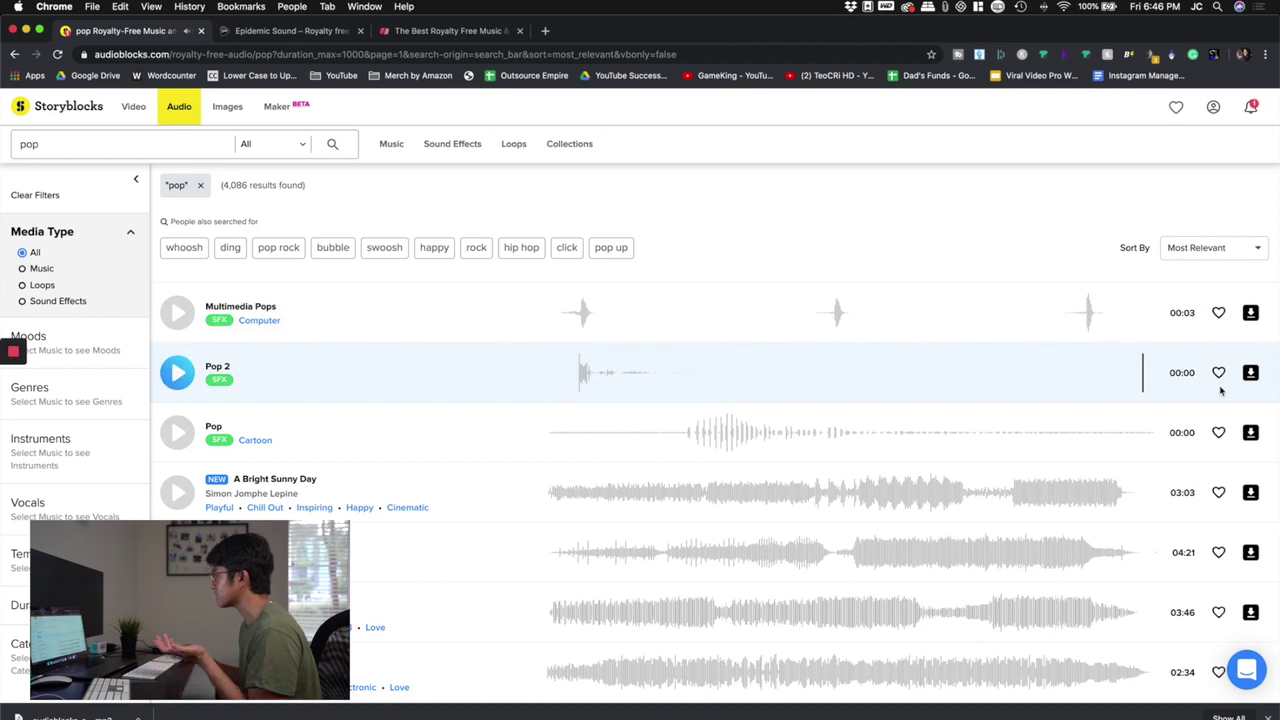
click(1251, 373)
click(1192, 396)
click(615, 714)
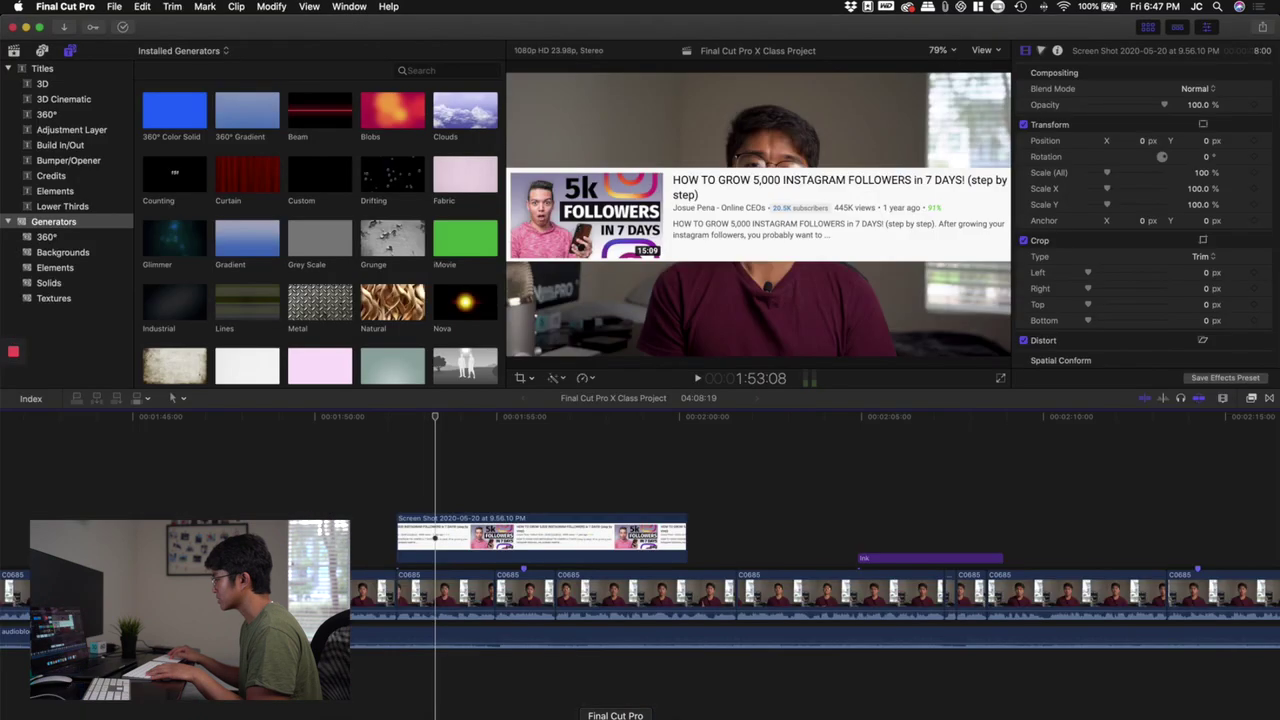
Step: Move the downloaded pop sound effect from Downloads into the class project's Audio folder in Finder
click(864, 713)
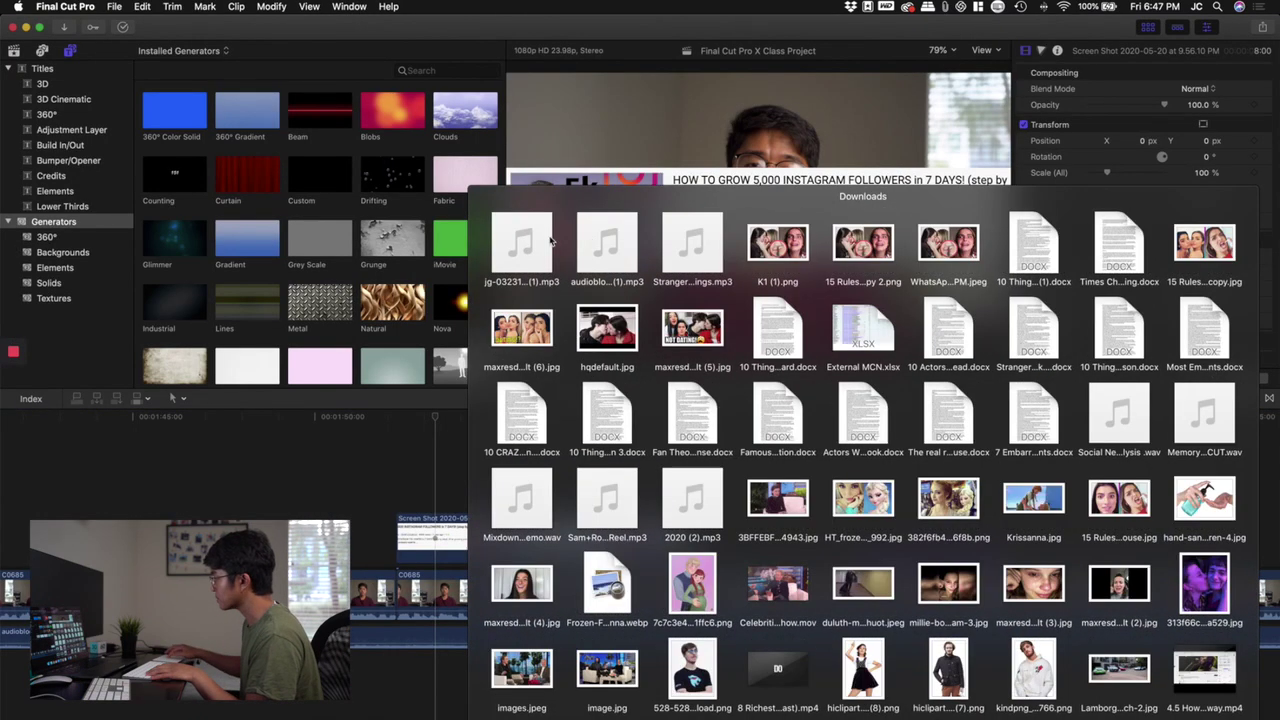
click(345, 714)
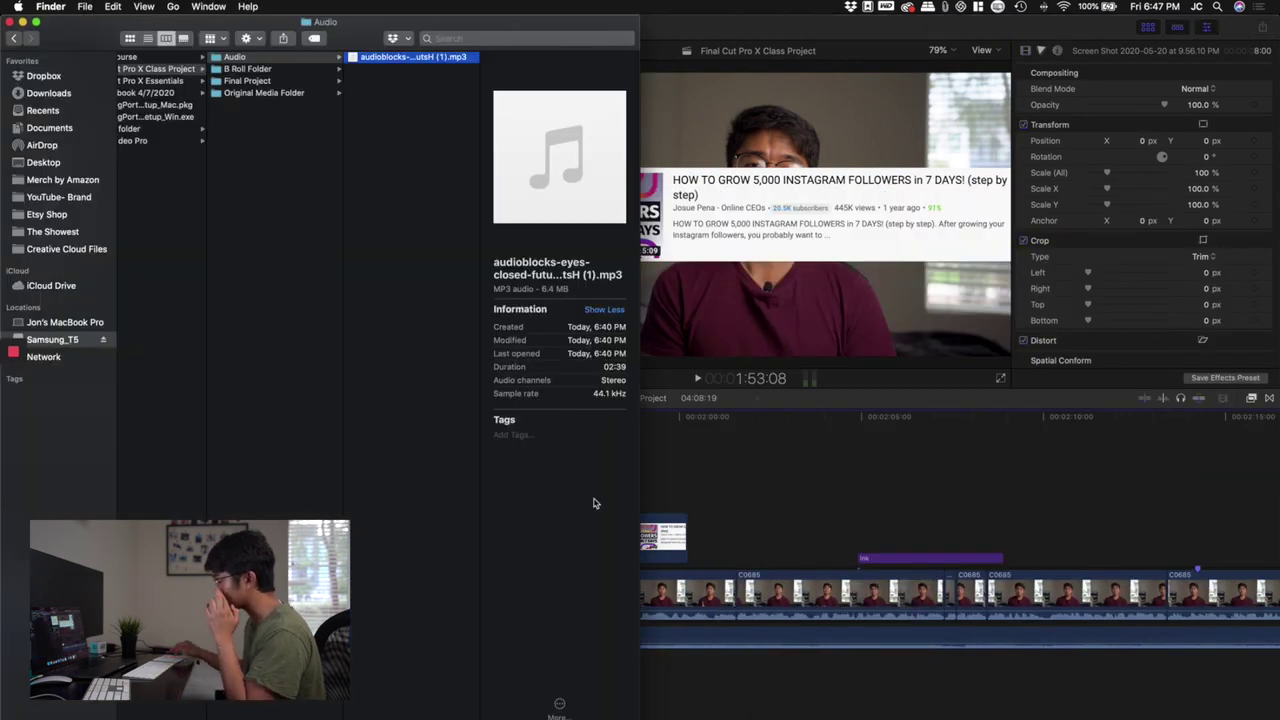
click(864, 713)
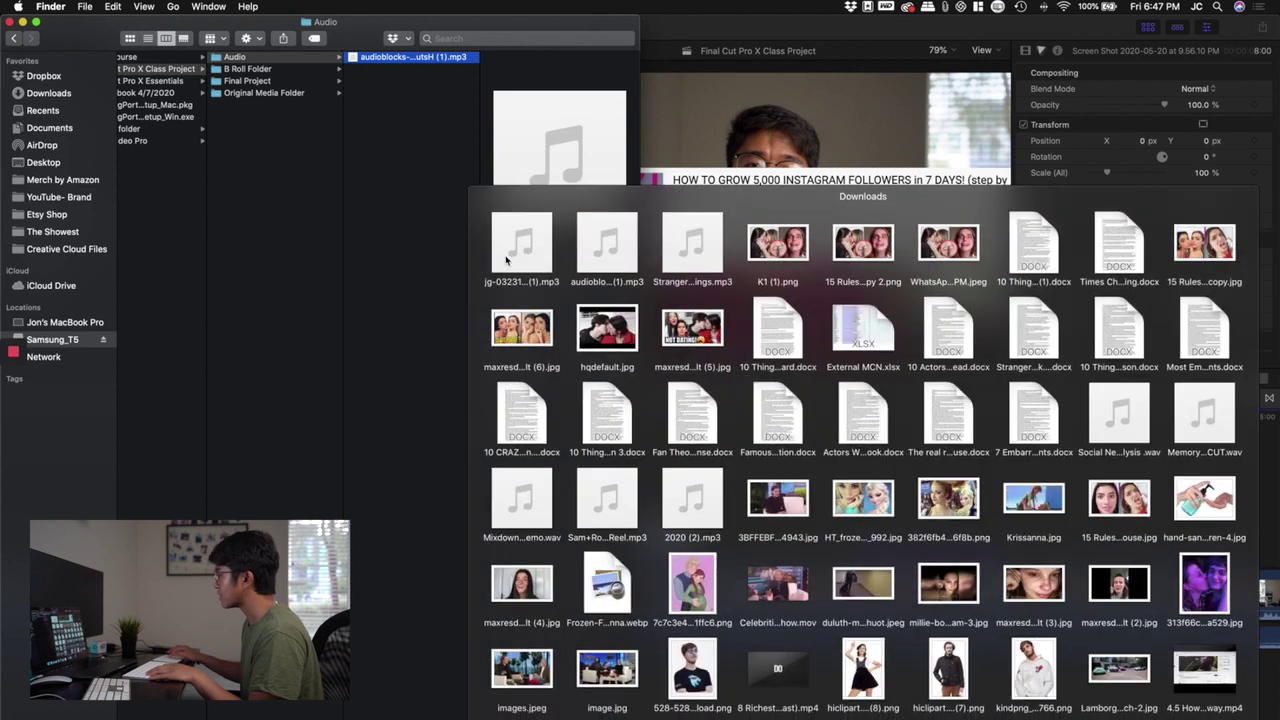
drag(511, 261, 394, 164)
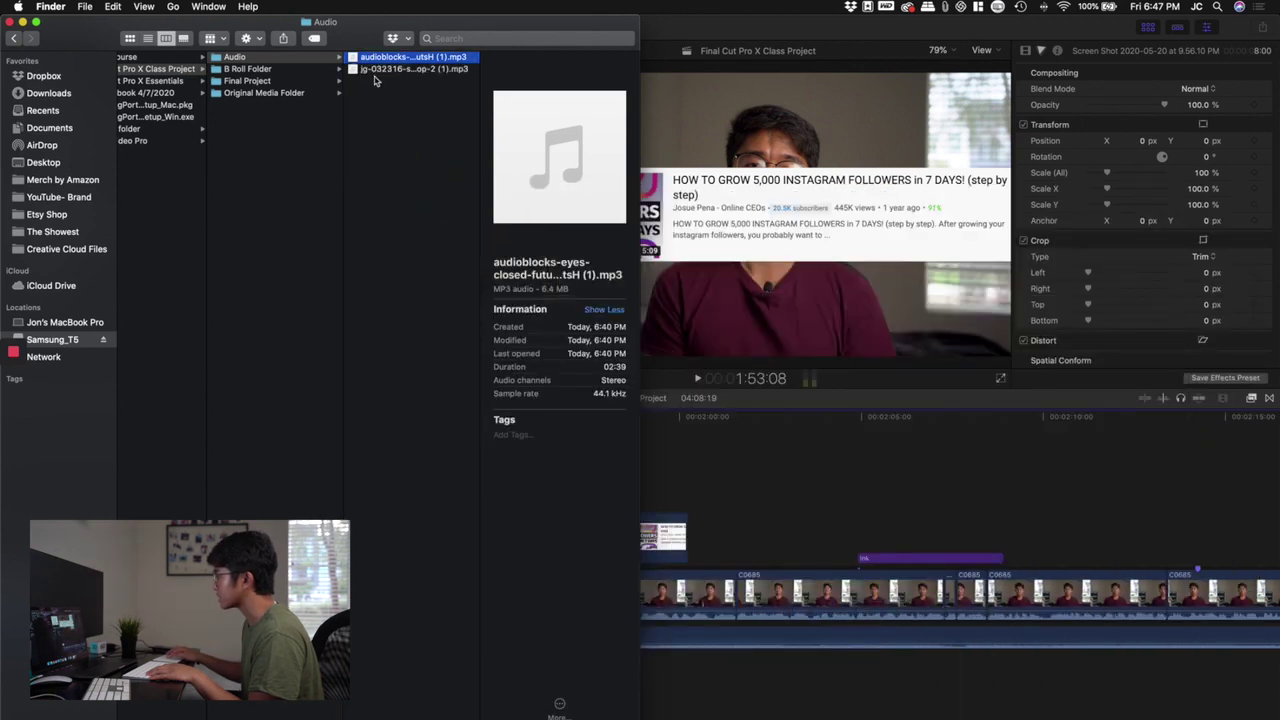
Step: Add the pop sound effect from the Audio folder to the timeline beneath the start of the YouTube screenshot clip
click(378, 70)
drag(378, 75, 767, 479)
drag(772, 663, 410, 664)
click(368, 528)
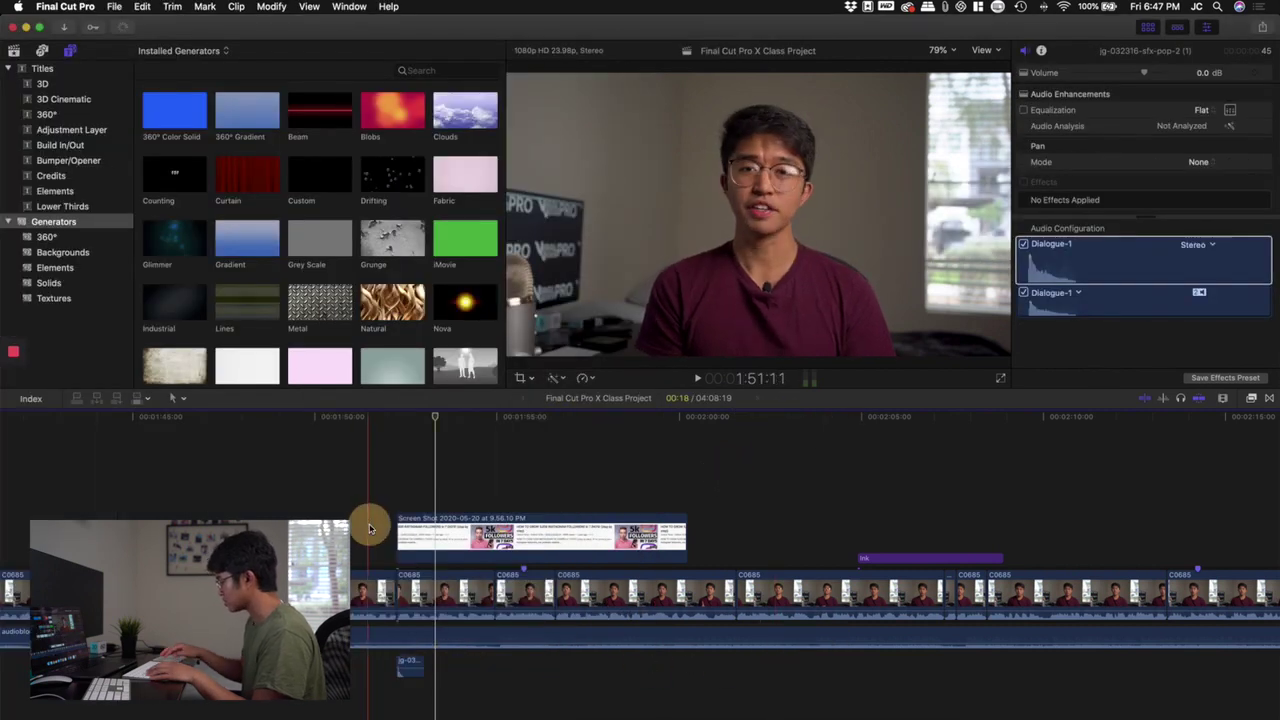
Step: Turn off snapping and trim the silence from the start of the pop sound effect, just before its waveform begins
key(super+equal)
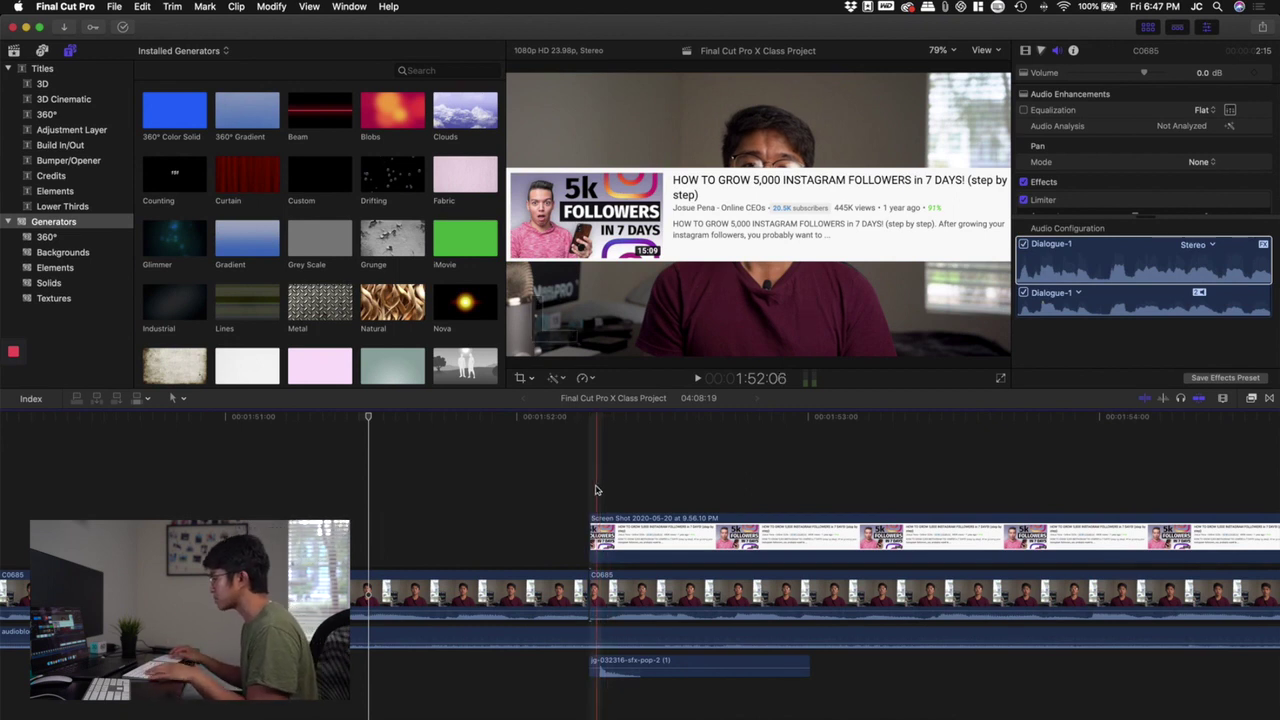
click(599, 492)
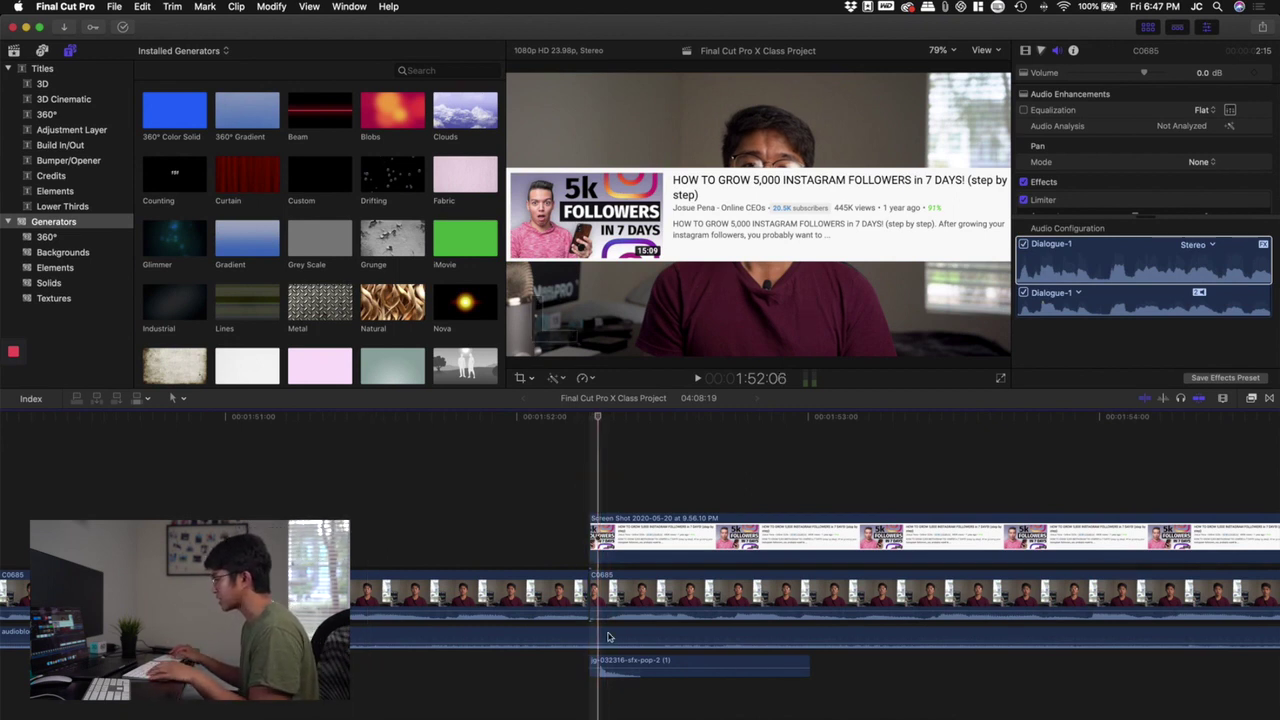
key(super+equal)
key(super+equal)
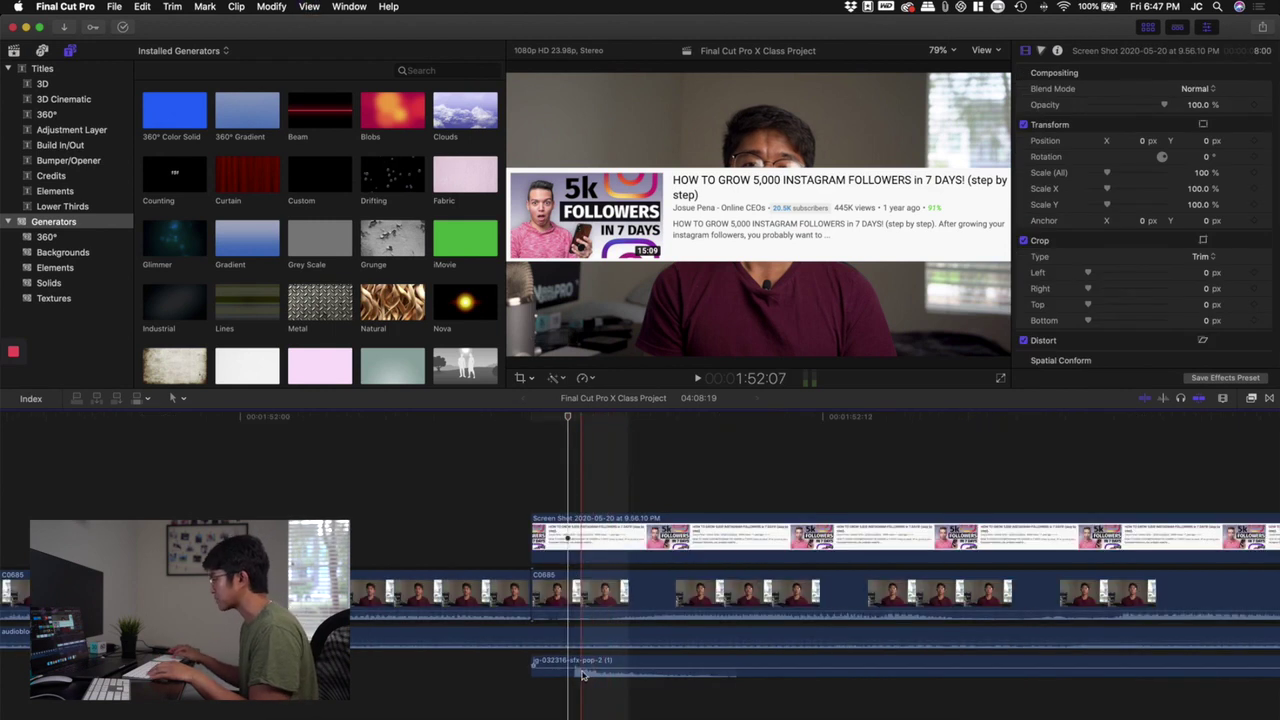
click(572, 418)
key(n)
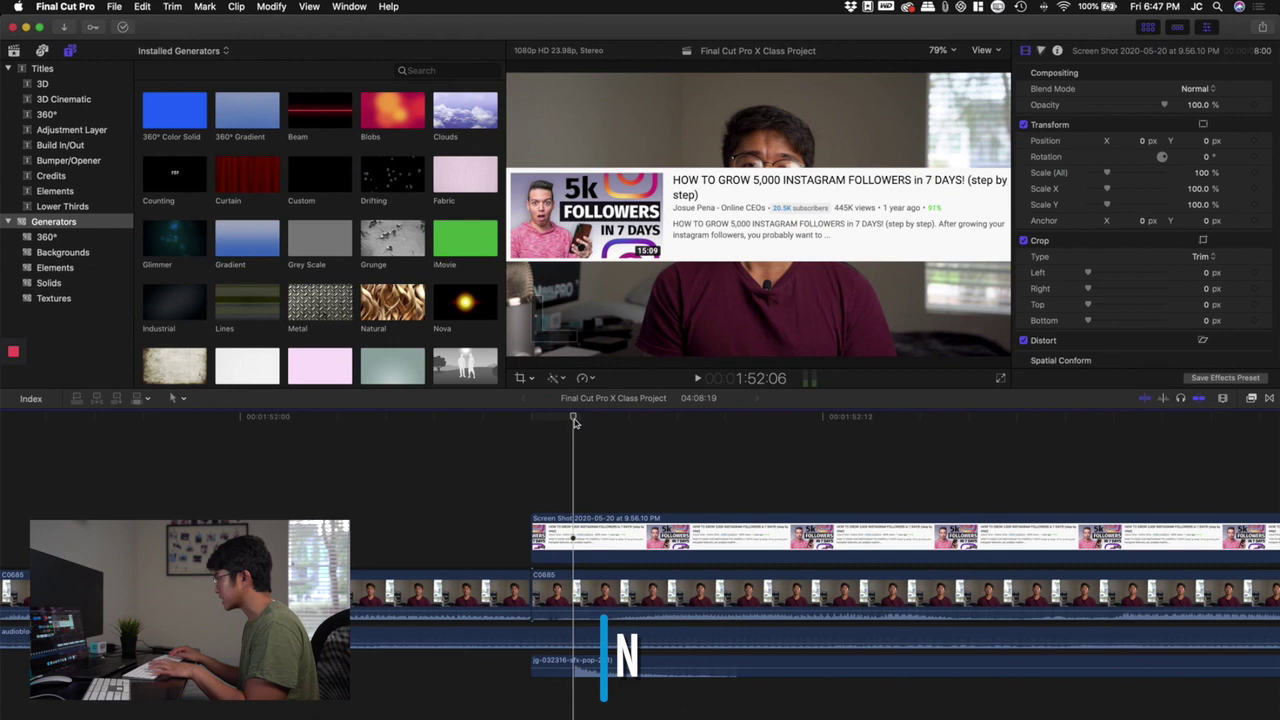
click(575, 666)
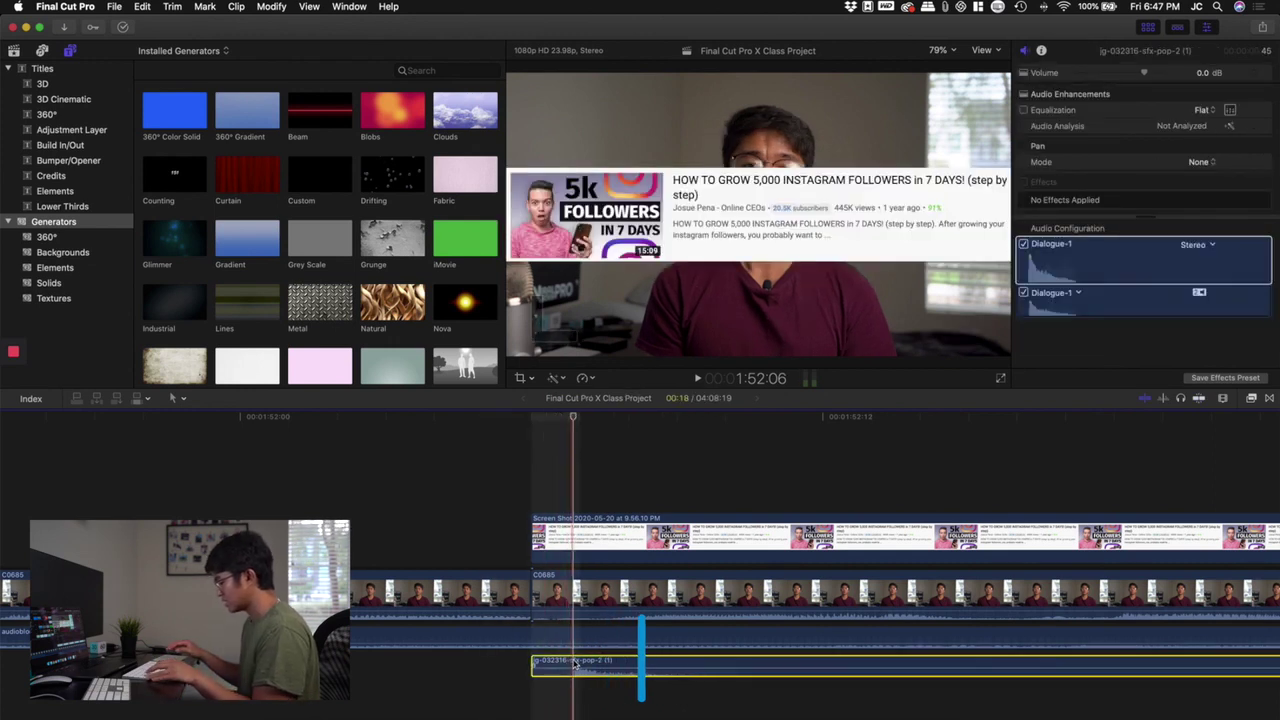
key(alt+bracketleft)
Step: Move the trimmed pop sound effect earlier and align its start with the beginning of the screenshot clip at 1:52:06
click(588, 663)
drag(588, 663, 549, 664)
click(531, 418)
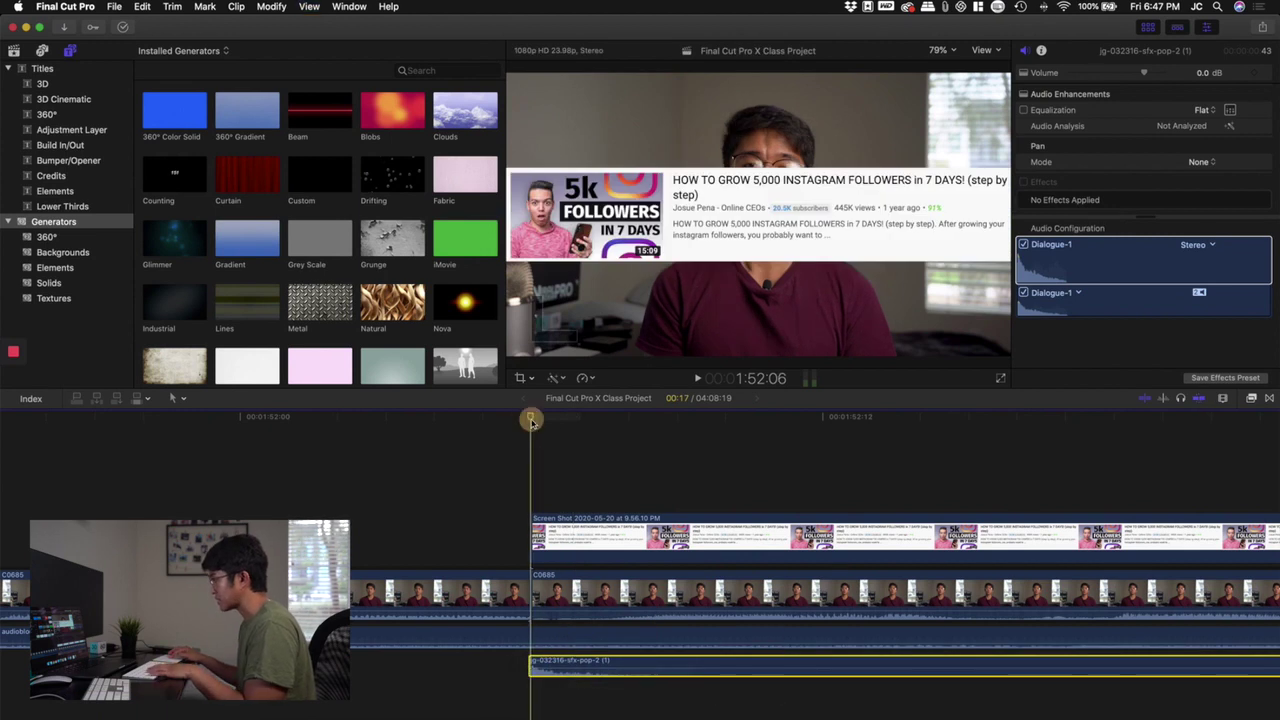
drag(548, 663, 551, 663)
Step: Play from about 1:51 to check the pop sound effect's timing against the screenshot overlay
click(497, 519)
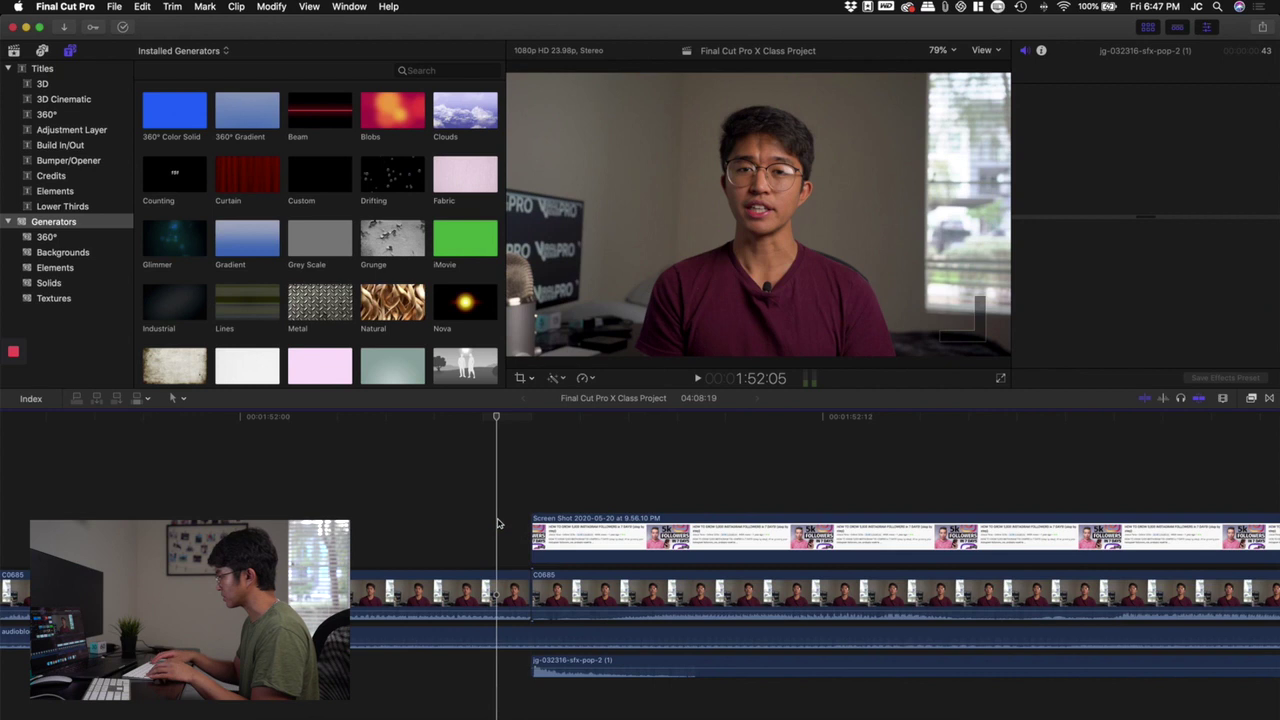
key(super+minus)
key(space)
click(371, 506)
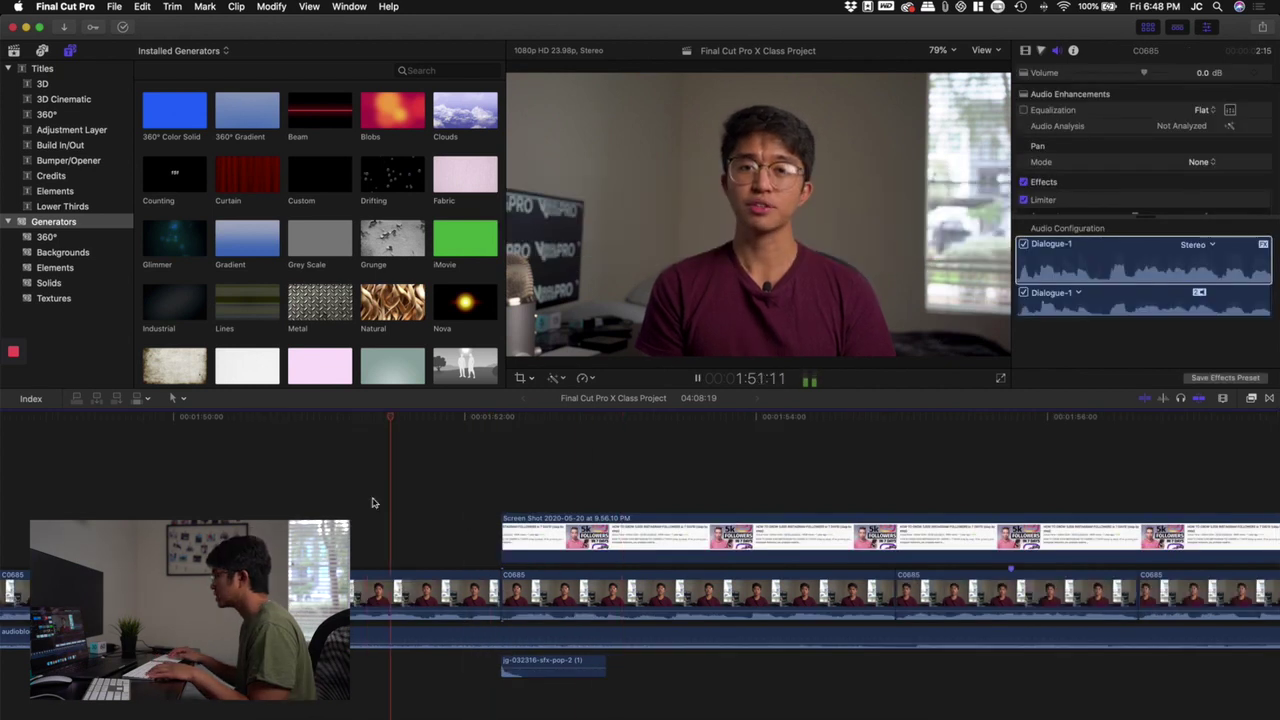
key(space)
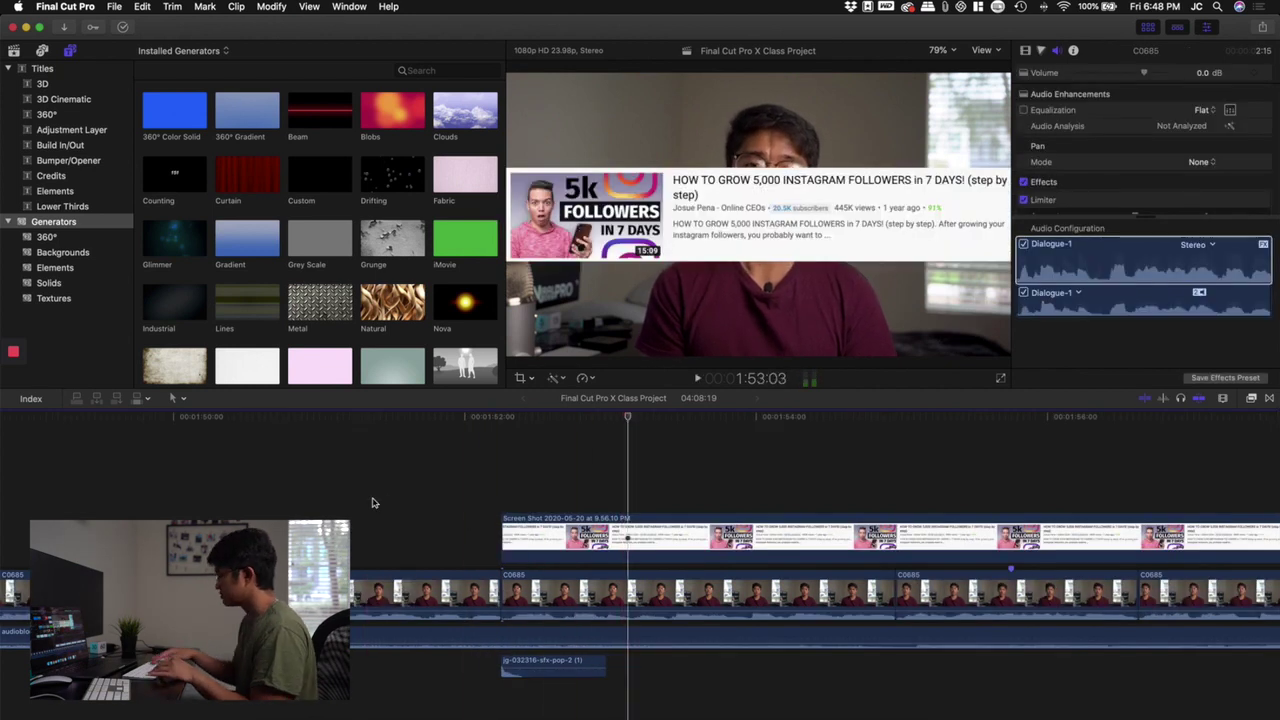
Step: Review the titles and screenshot overlay between about 1:25 and 2:05, and replay the pop sound effect at the screenshot's start
key(super+minus)
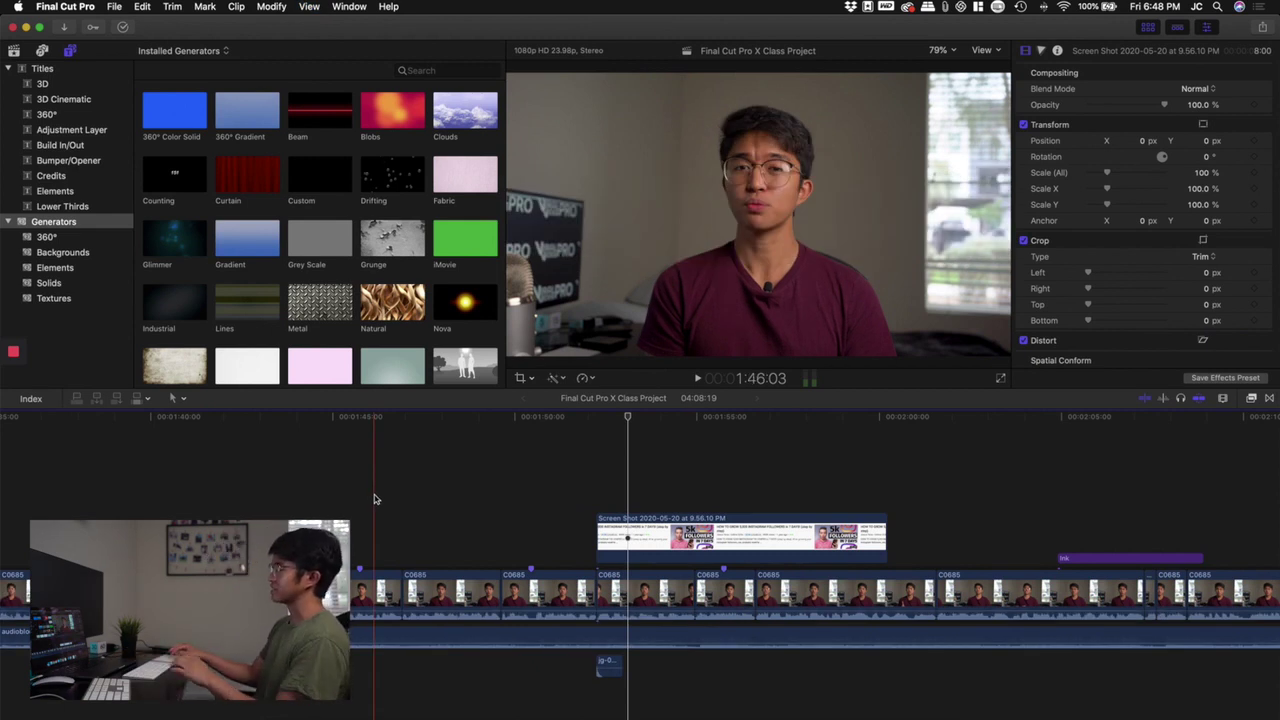
click(663, 542)
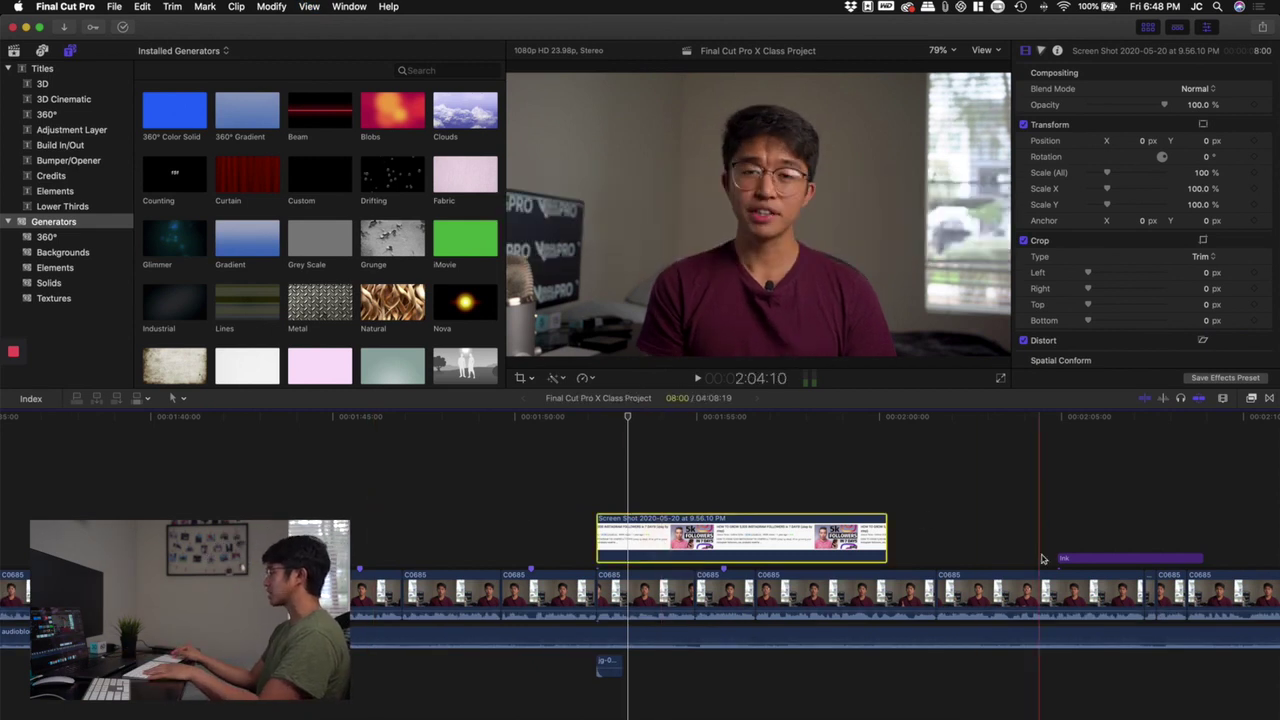
click(1087, 500)
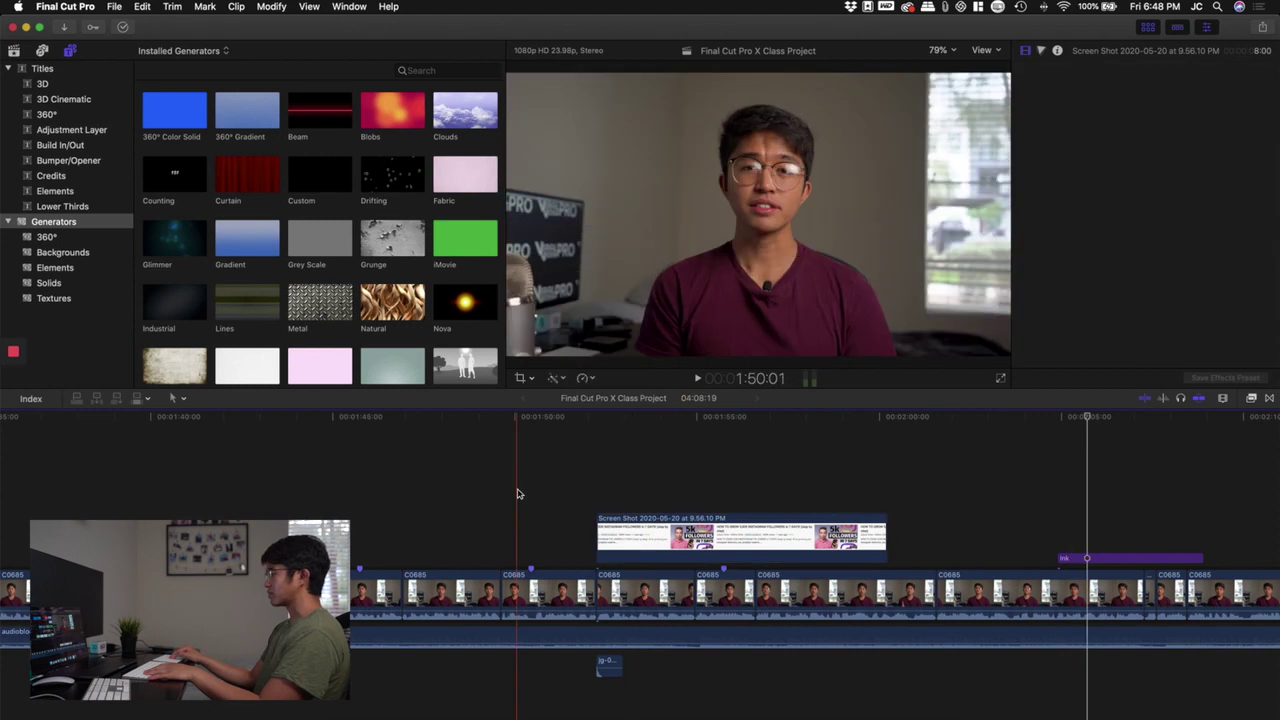
scroll(518, 493, left, 10)
click(435, 488)
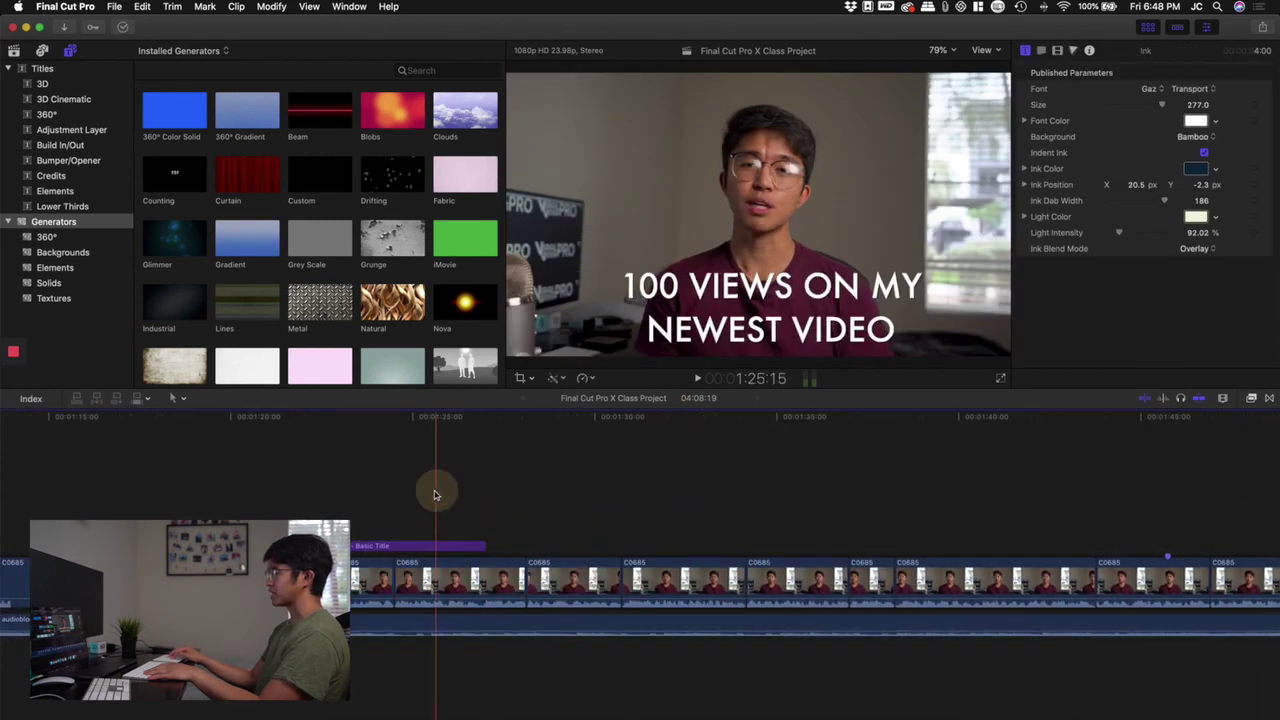
click(534, 503)
scroll(534, 503, right, 10)
click(545, 486)
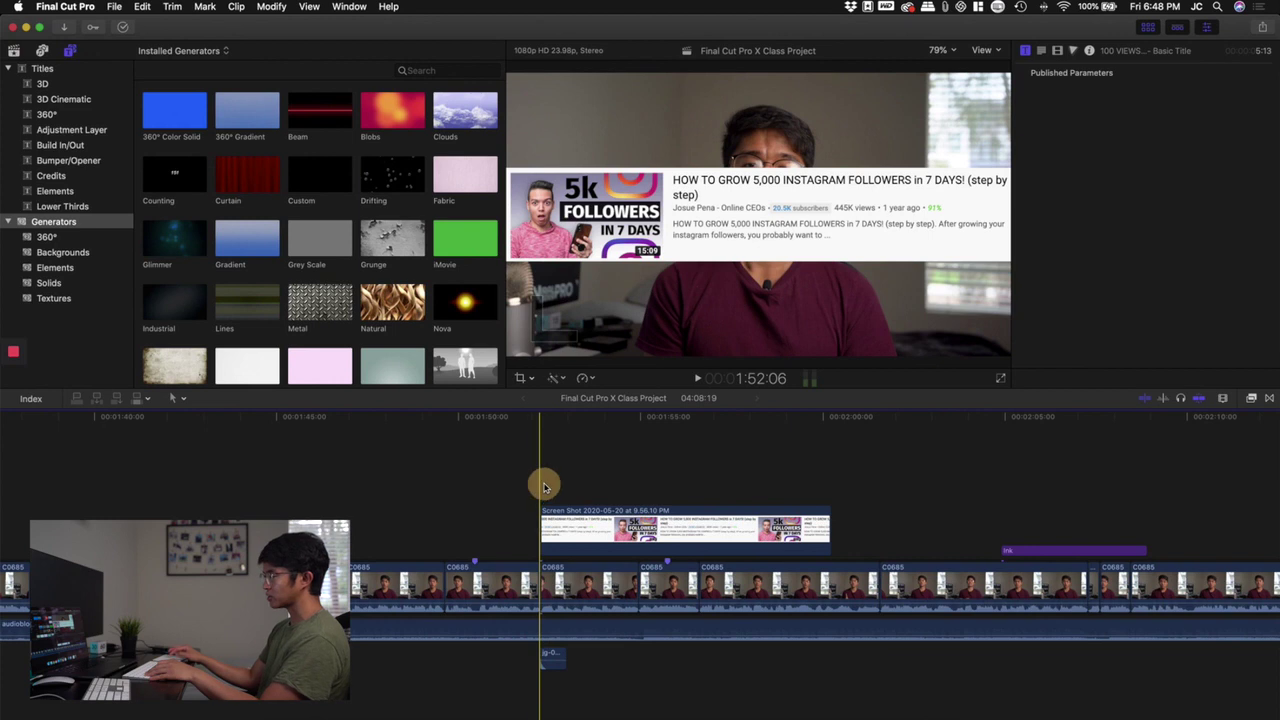
key(super+equal)
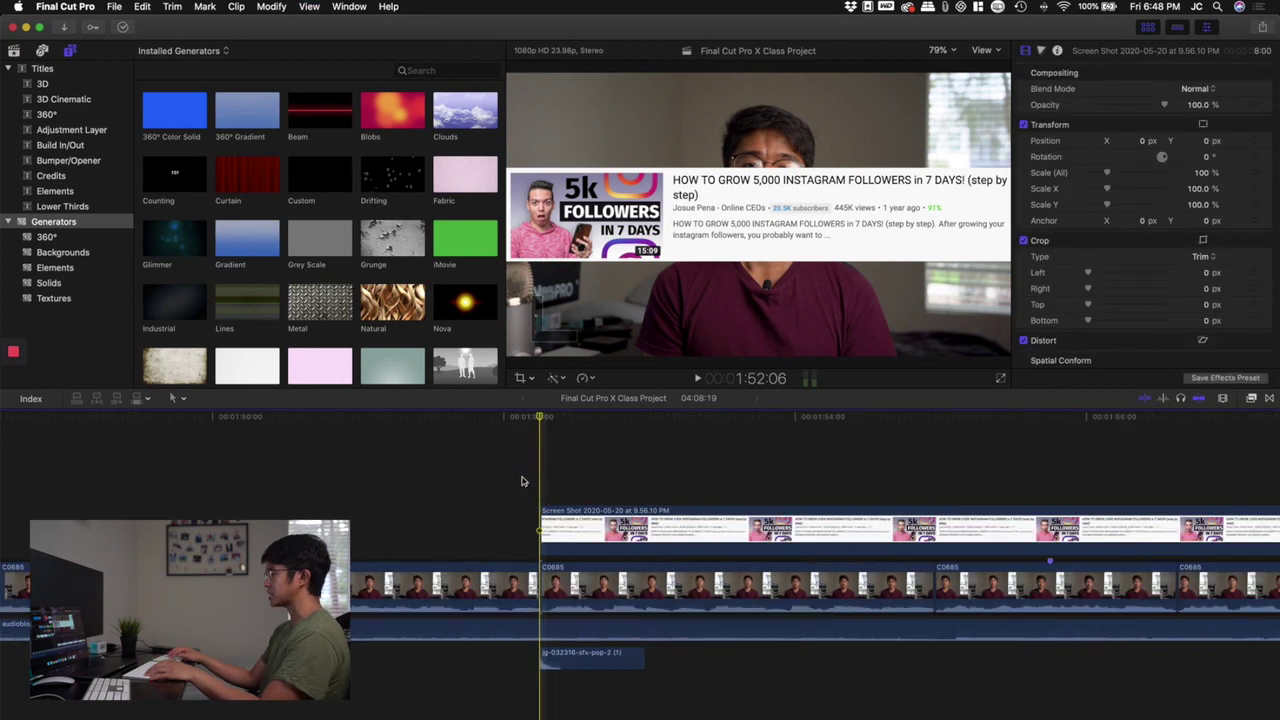
key(space)
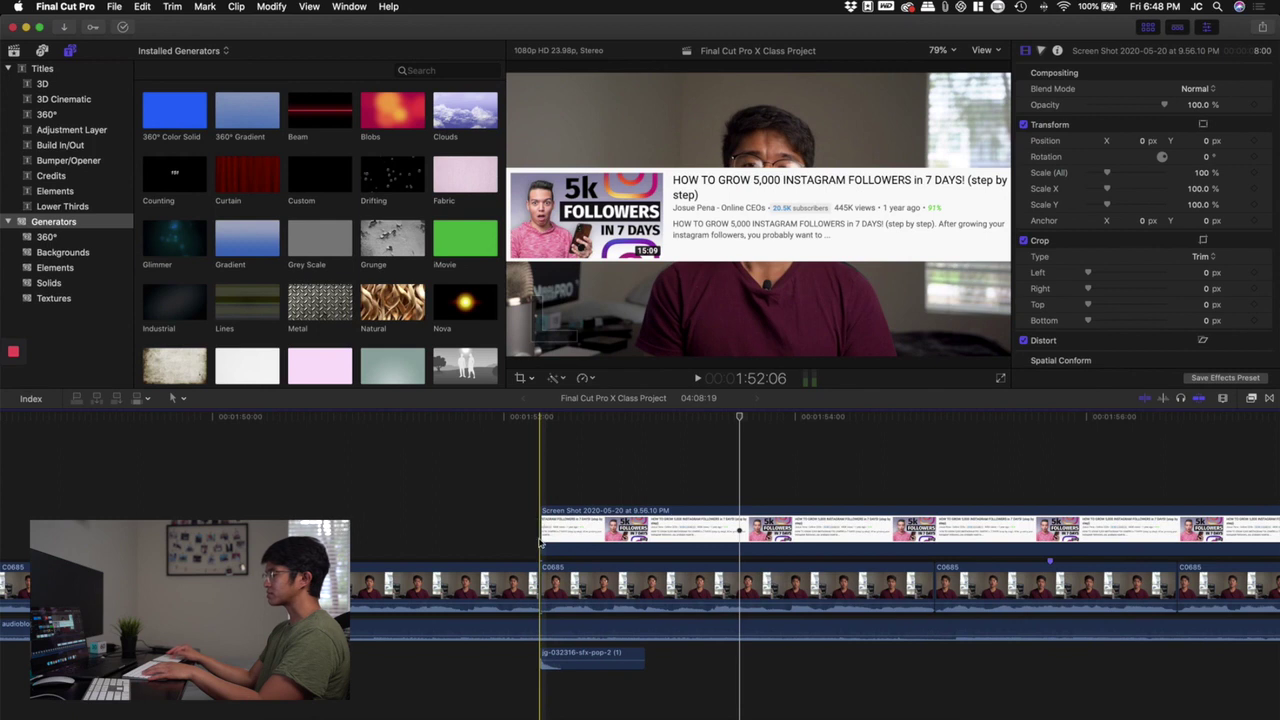
Step: Set the pop sound effect's volume to -5 dB and place the playhead just before it at 1:52:04
click(573, 657)
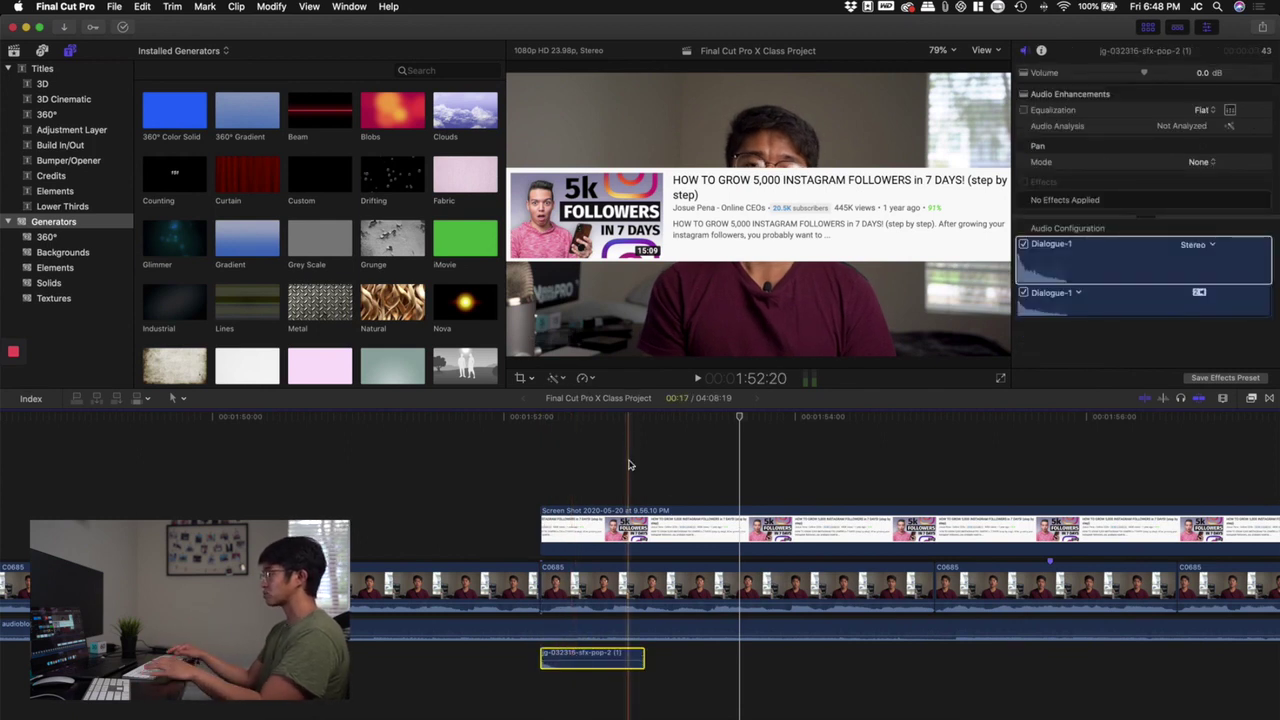
click(1203, 74)
text(-5)
key(Return)
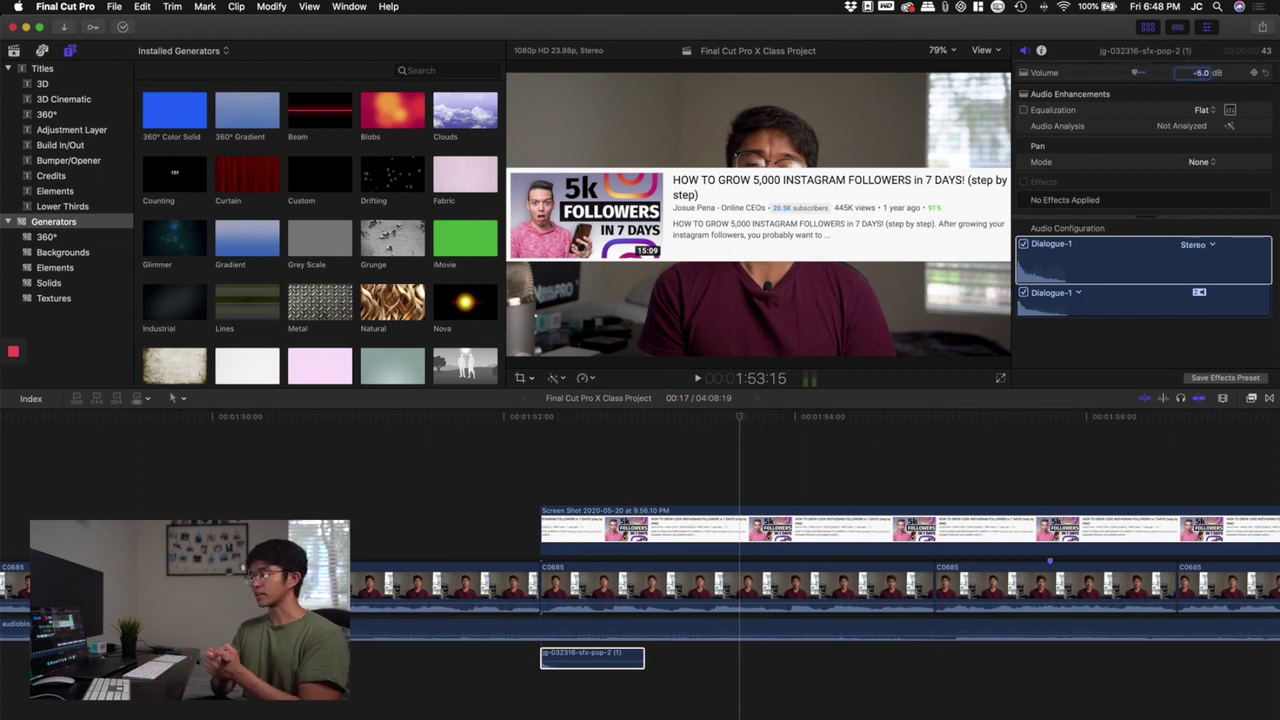
click(532, 466)
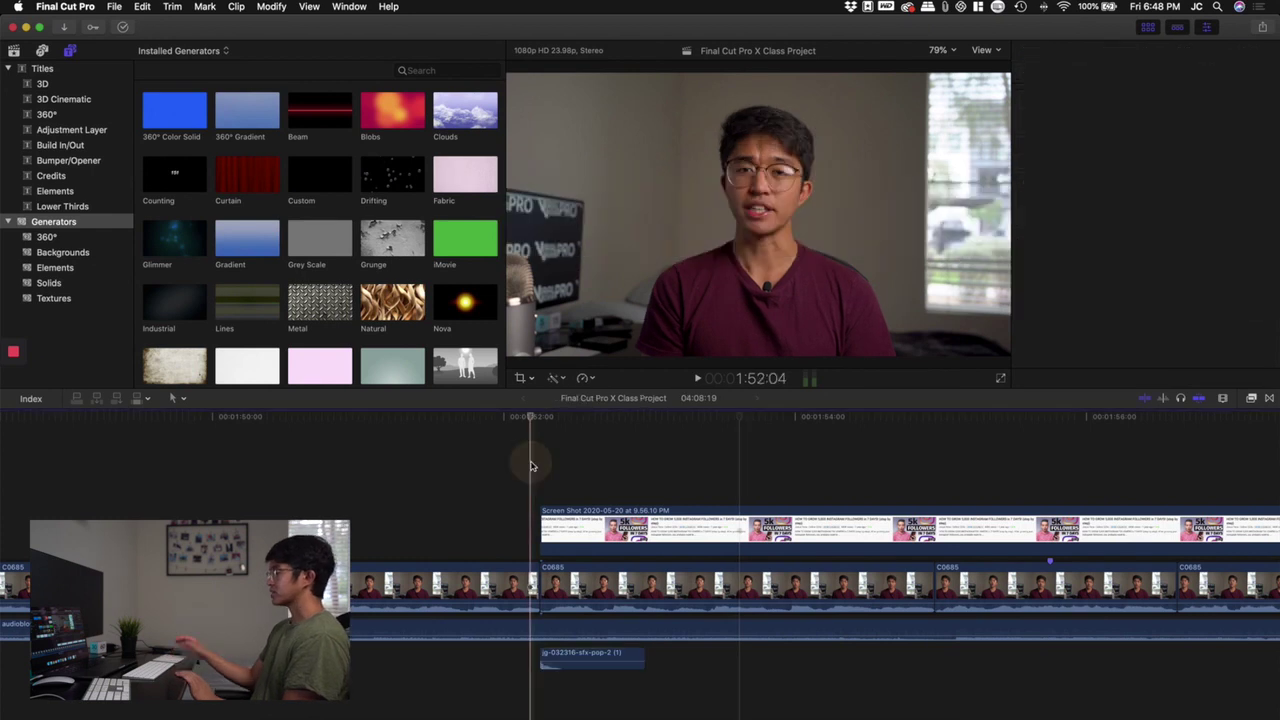